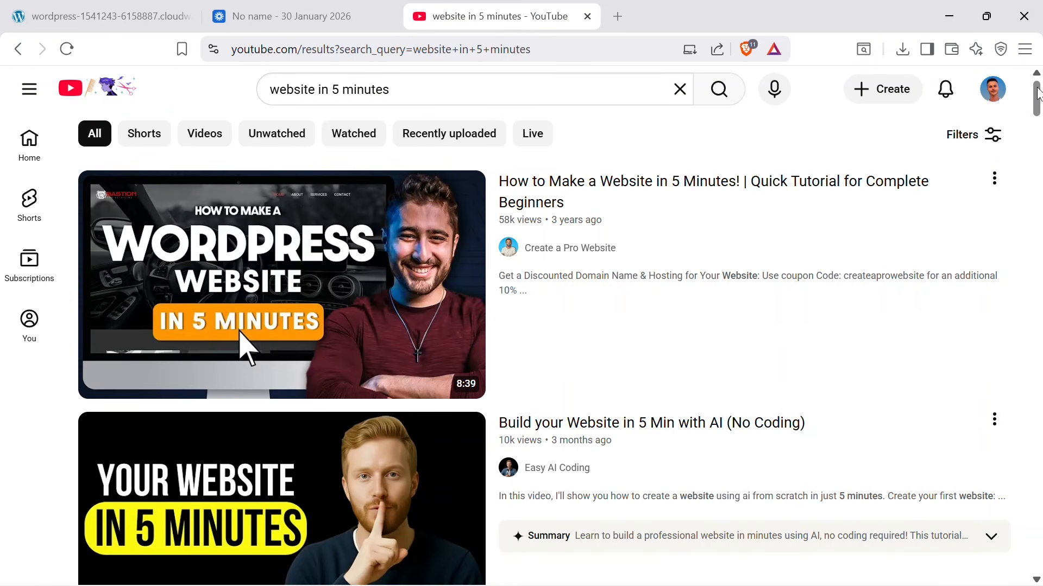
# Start a new section on the empty Elementor page and drag in a Heading widget.
pyautogui.moveTo(1038, 93); pyautogui.dragTo(1038, 140)
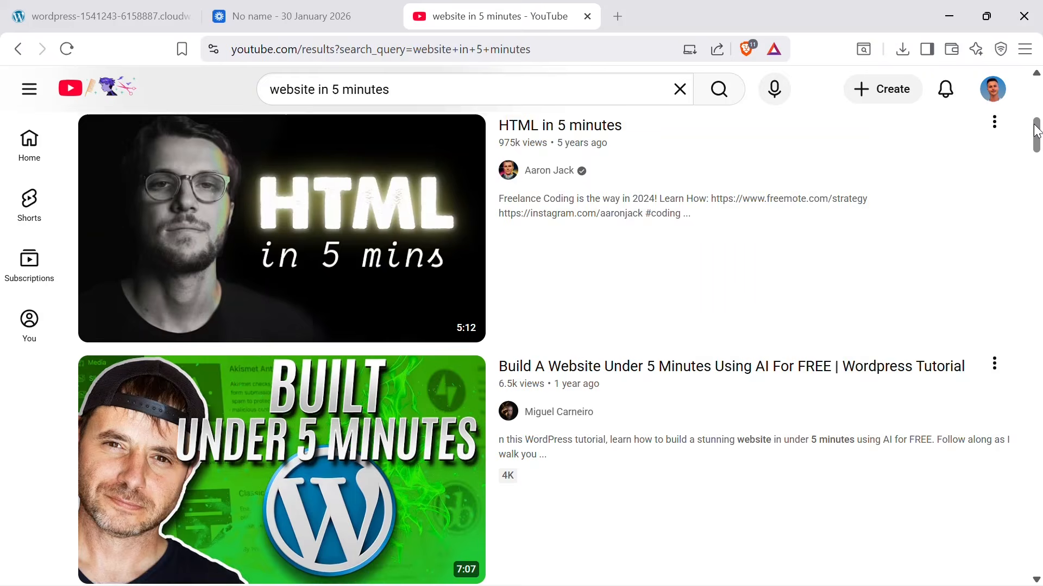
pyautogui.moveTo(1039, 139); pyautogui.dragTo(1039, 258)
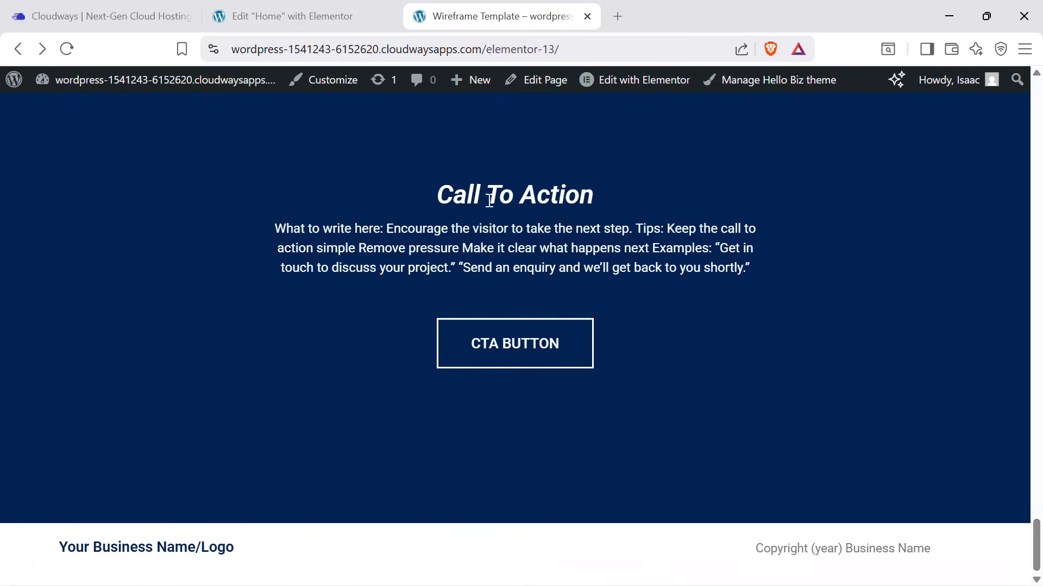
pyautogui.scroll(15, 500, 244)
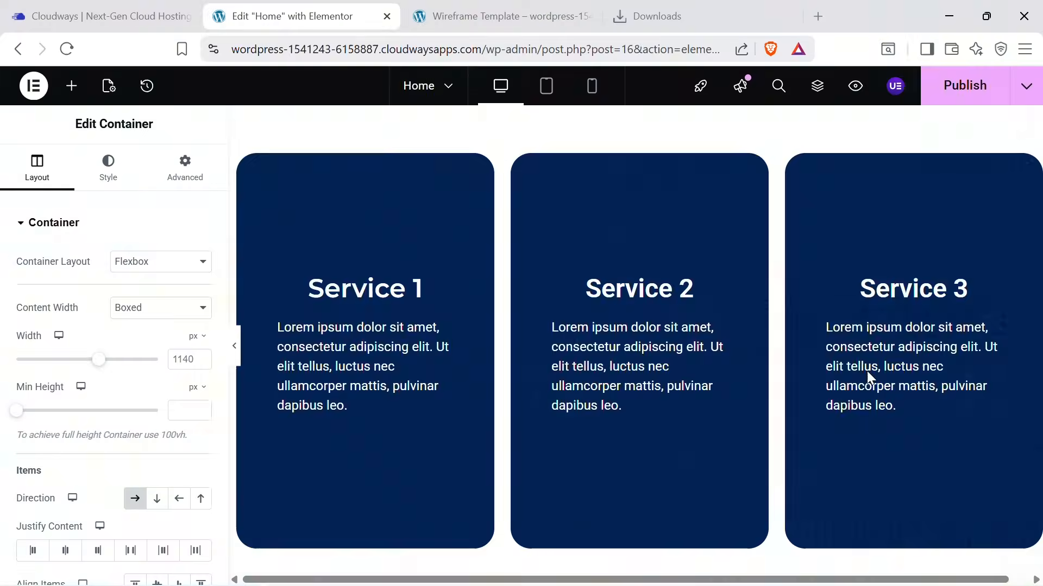
pyautogui.scroll(10, 761, 325)
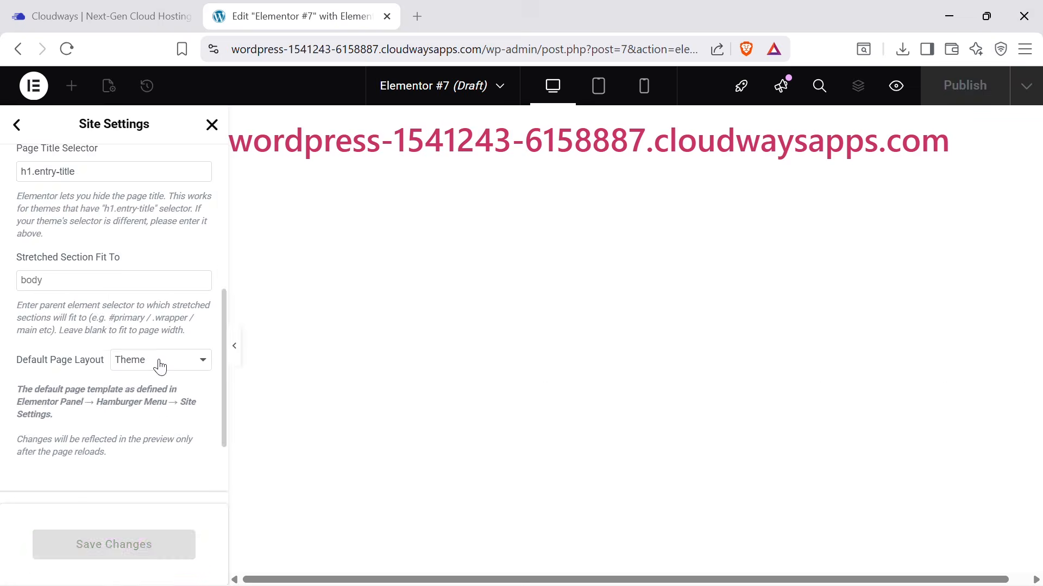
pyautogui.click(608, 242)
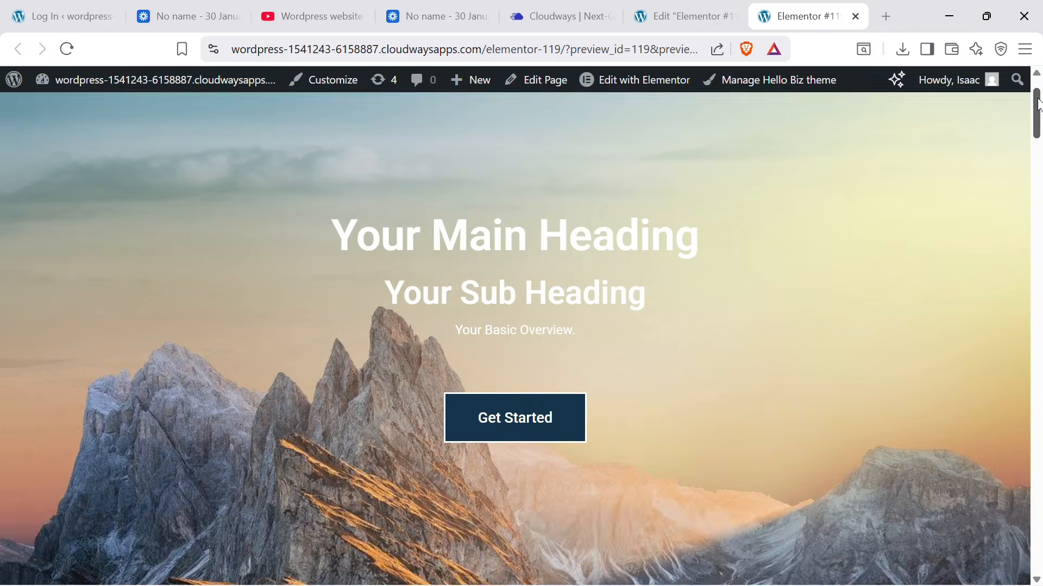
pyautogui.moveTo(1038, 99); pyautogui.dragTo(1037, 517)
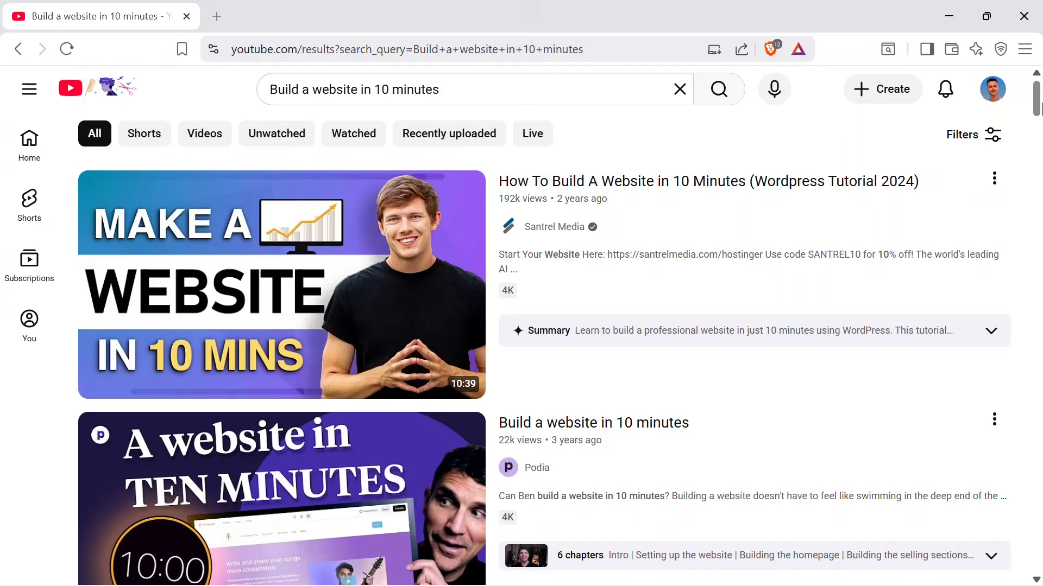
# Scroll past the YouTube results to the subscribepage.io Free Launch Pack download page.
pyautogui.scroll(-3, 1039, 122)
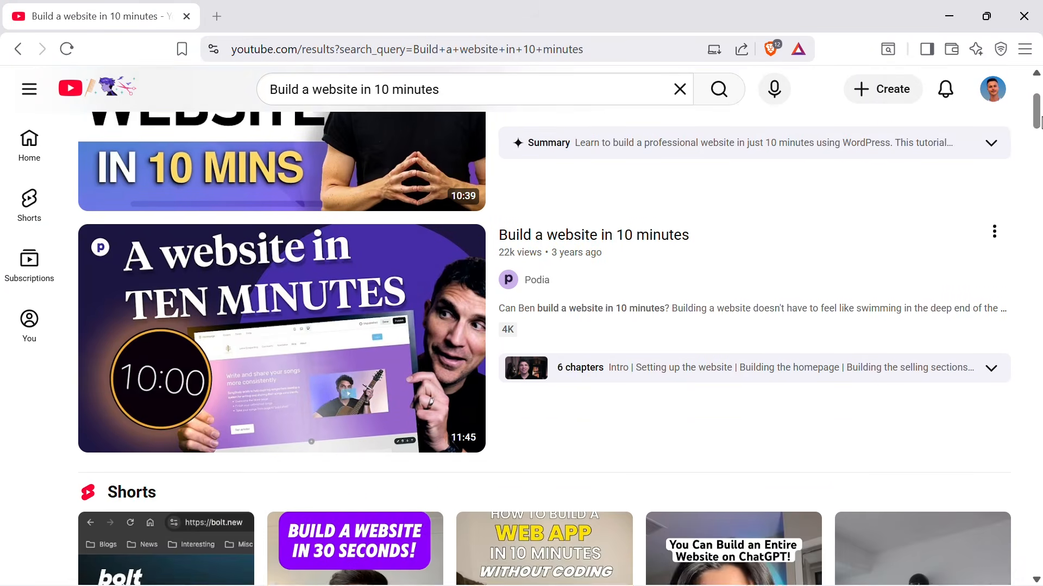
pyautogui.moveTo(1038, 122); pyautogui.dragTo(1039, 155)
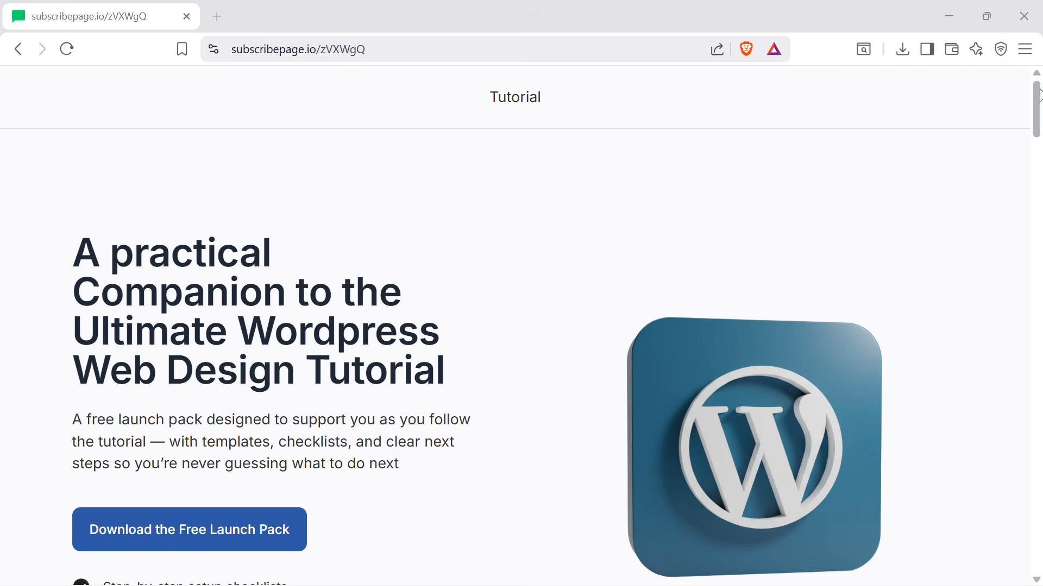
pyautogui.moveTo(1040, 95); pyautogui.dragTo(1039, 164)
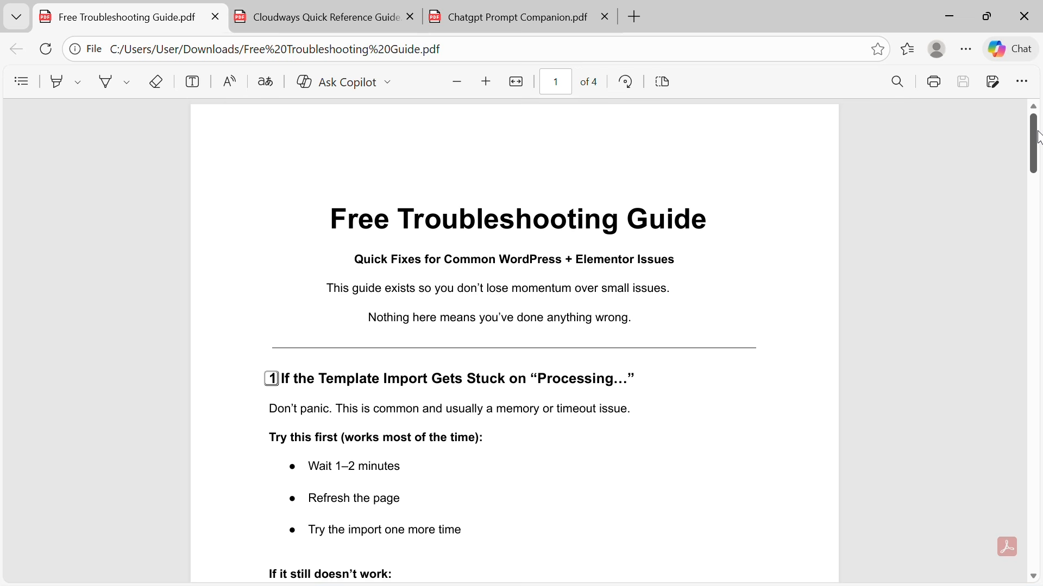
# Page through the Free Troubleshooting Guide PDF and the Cloudways Quick Reference Guide's A record settings.
pyautogui.moveTo(1040, 144); pyautogui.dragTo(1040, 170)
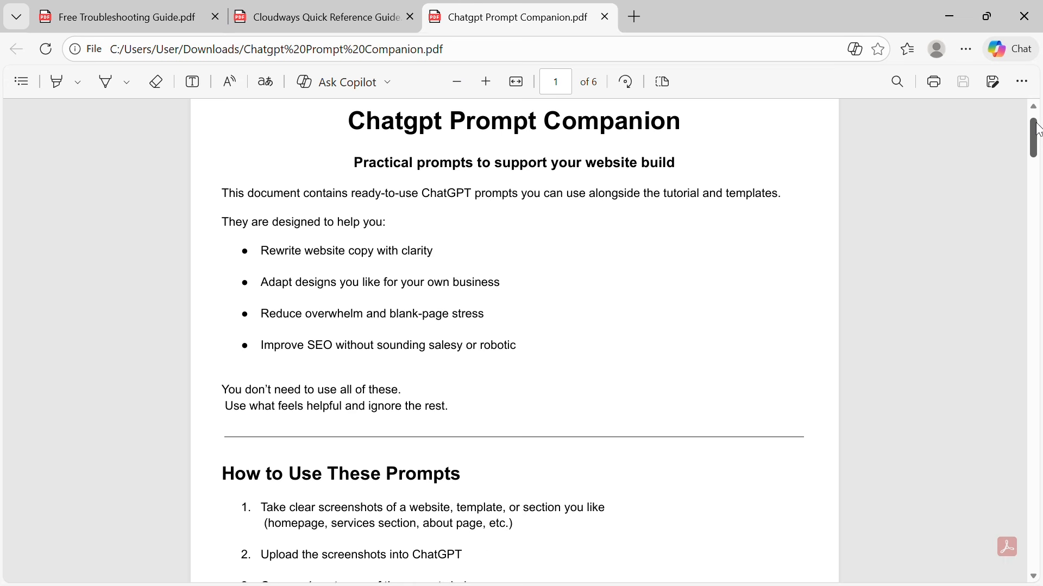
pyautogui.moveTo(1039, 120); pyautogui.dragTo(1039, 146)
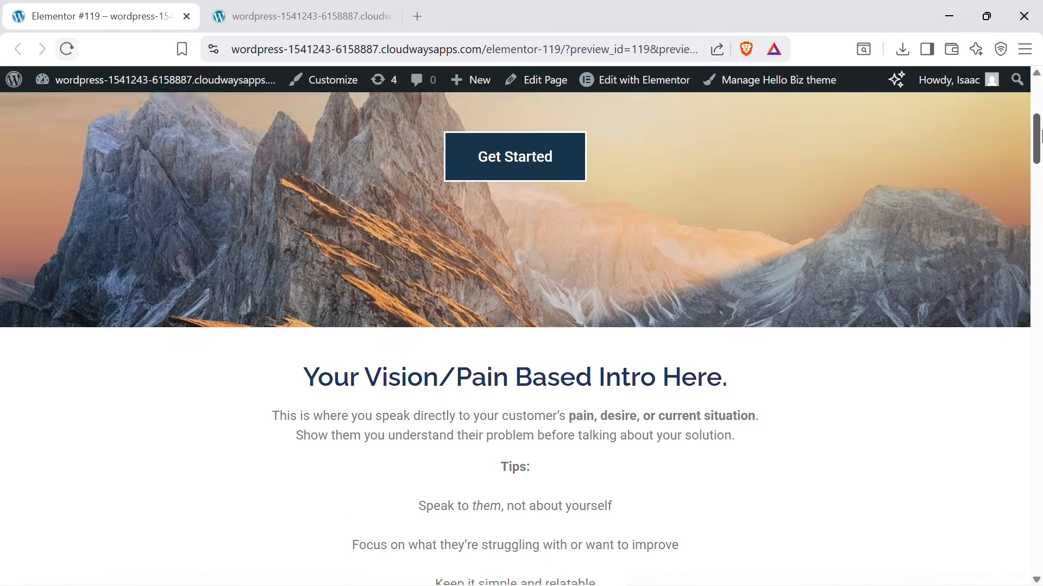
pyautogui.moveTo(1040, 109); pyautogui.dragTo(1040, 560)
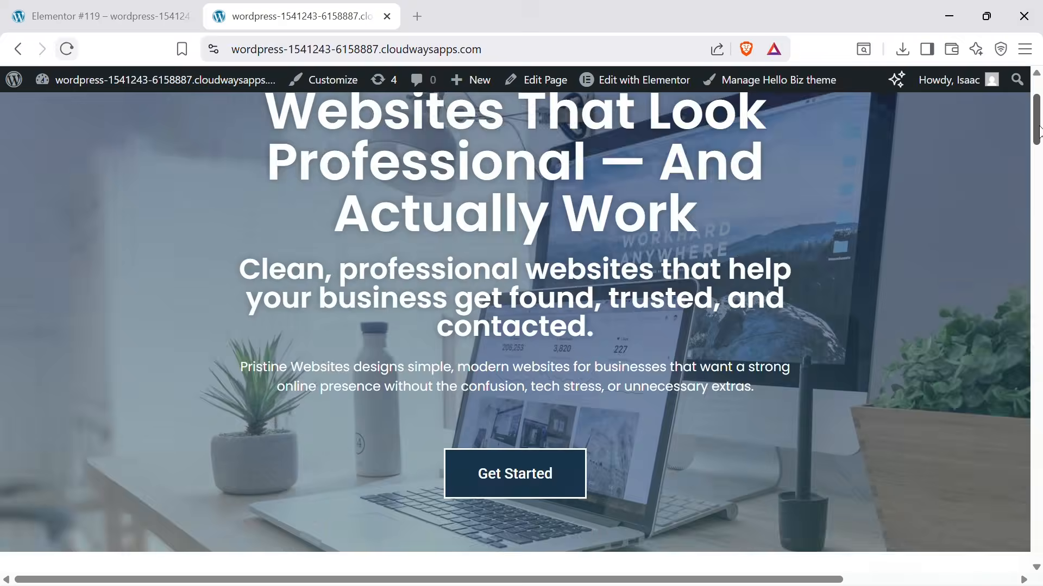
pyautogui.moveTo(1040, 109); pyautogui.dragTo(1040, 548)
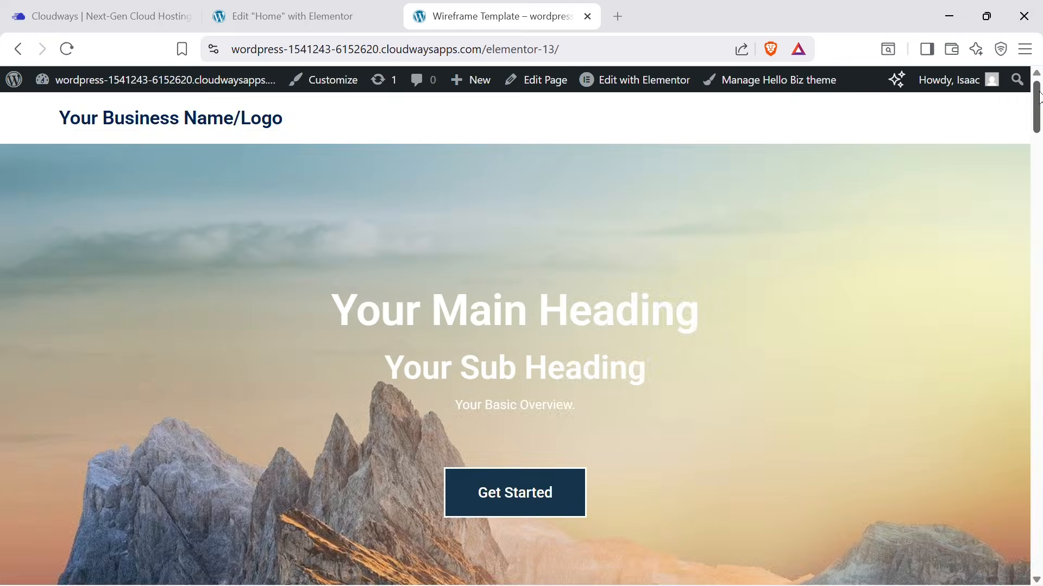
# Scroll the Wireframe Template preview before moving on to the Cloudways homepage.
pyautogui.scroll(-8, 521, 326)
pyautogui.scroll(4, 712, 472)
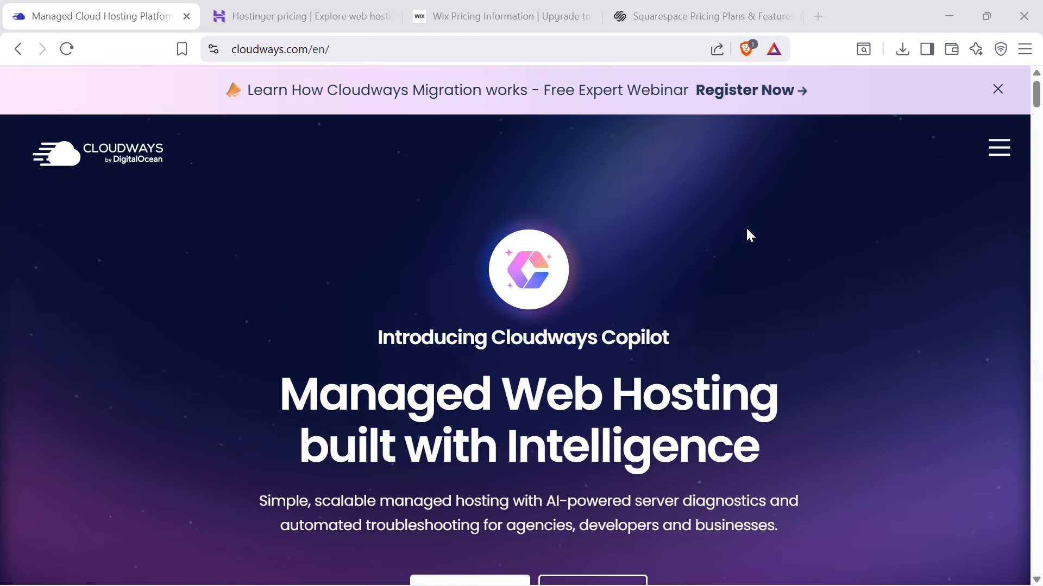
pyautogui.scroll(-10, 833, 266)
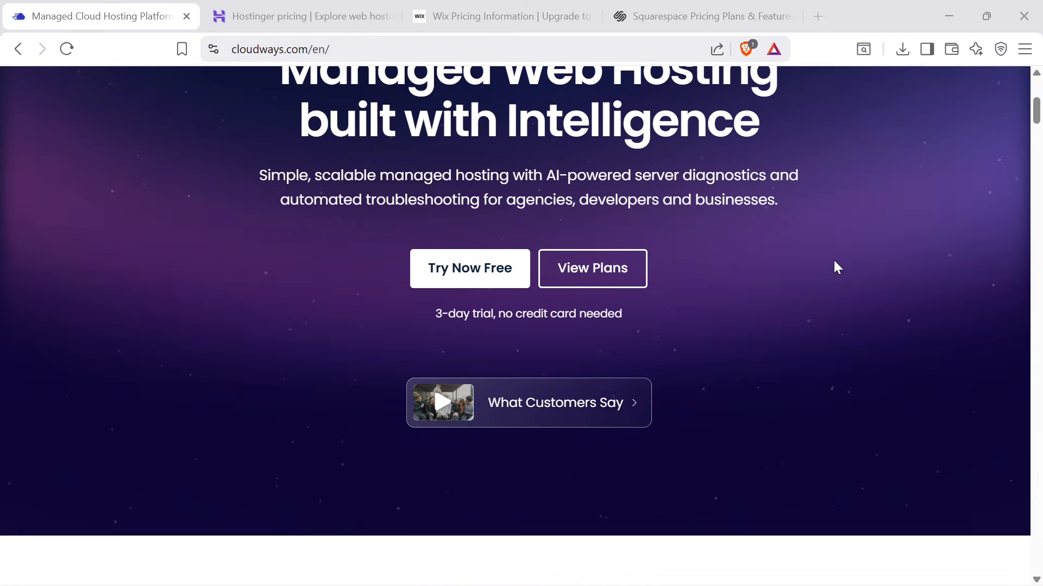
pyautogui.scroll(-2, 869, 250)
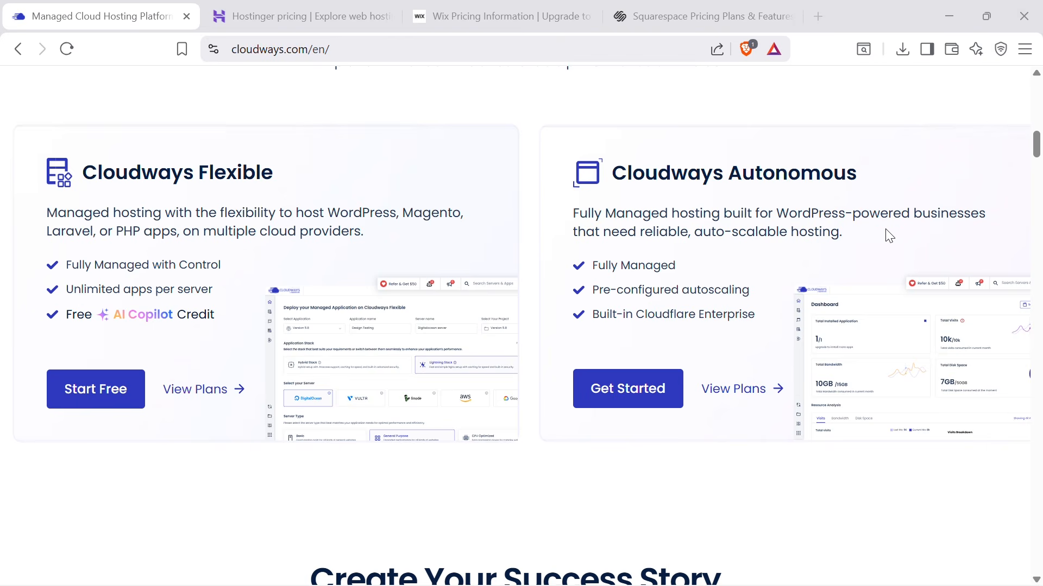
pyautogui.scroll(10, 893, 228)
pyautogui.scroll(5, 903, 204)
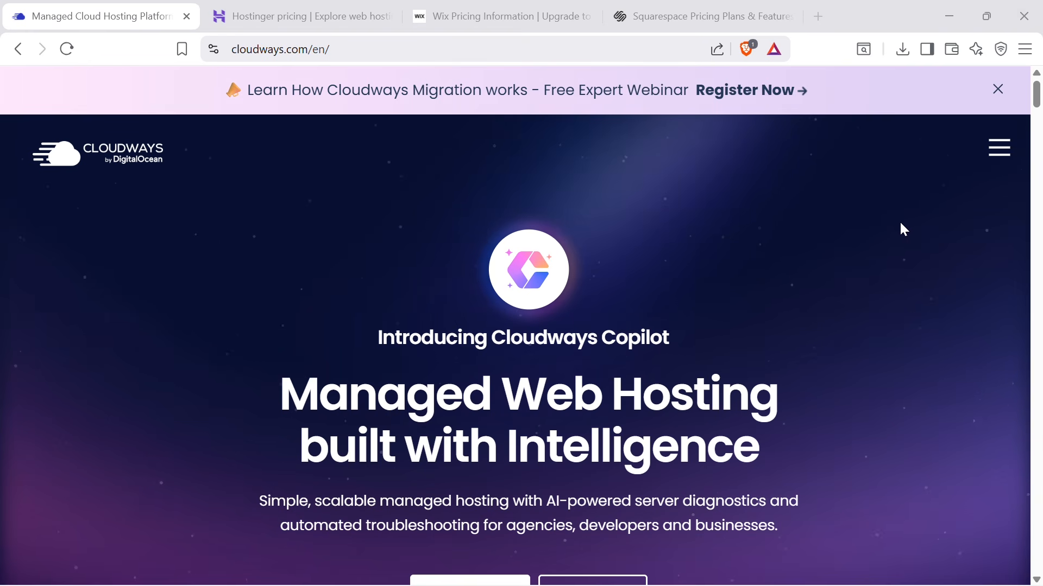
pyautogui.scroll(-5, 899, 221)
pyautogui.scroll(5, 900, 229)
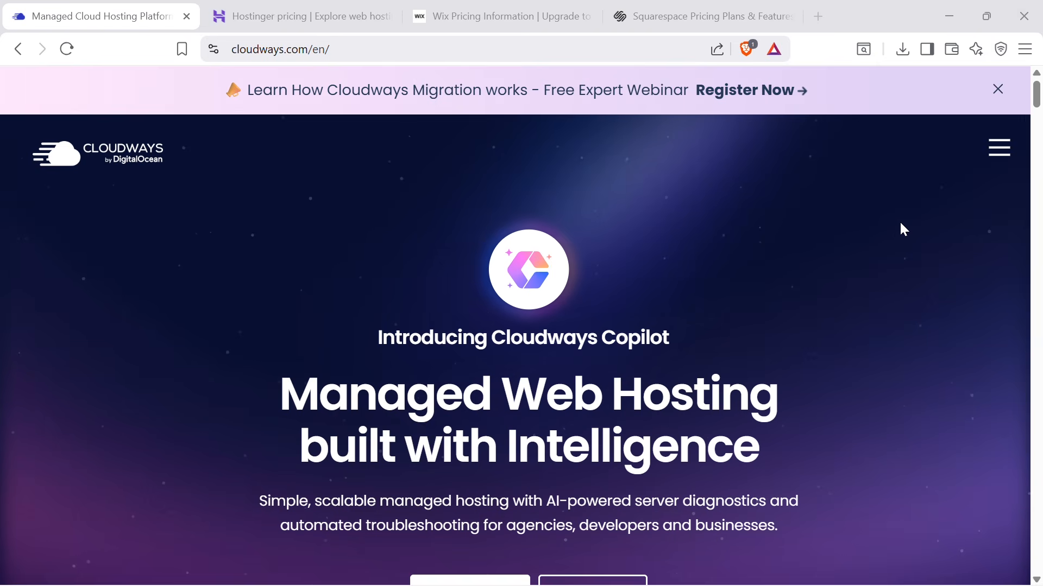
pyautogui.scroll(-15, 900, 224)
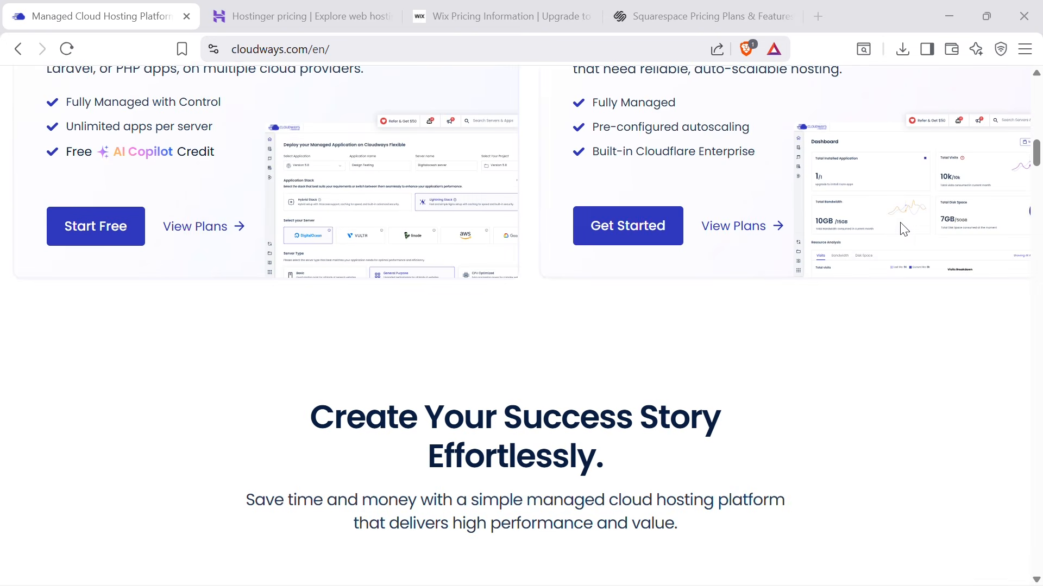
pyautogui.scroll(-9, 903, 228)
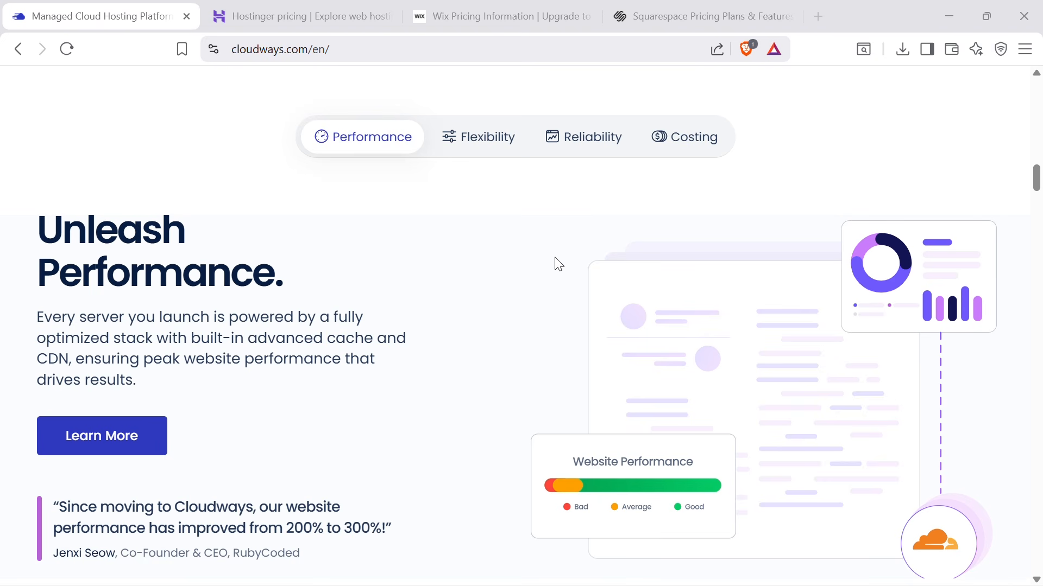
# Show the Cloudways Flexibility and Reliability feature descriptions, then scroll through the support section.
pyautogui.click(478, 152)
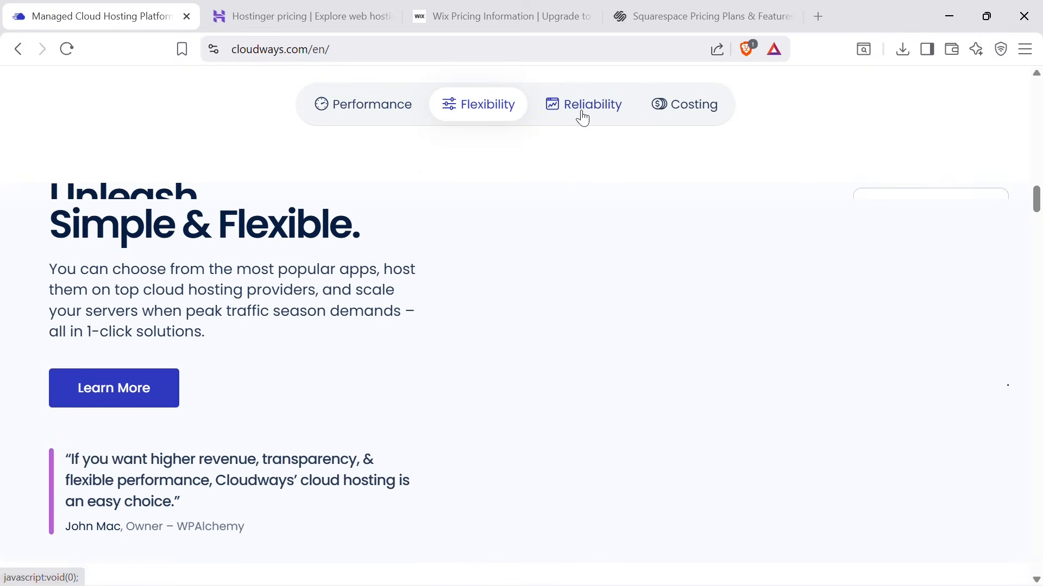
pyautogui.click(582, 118)
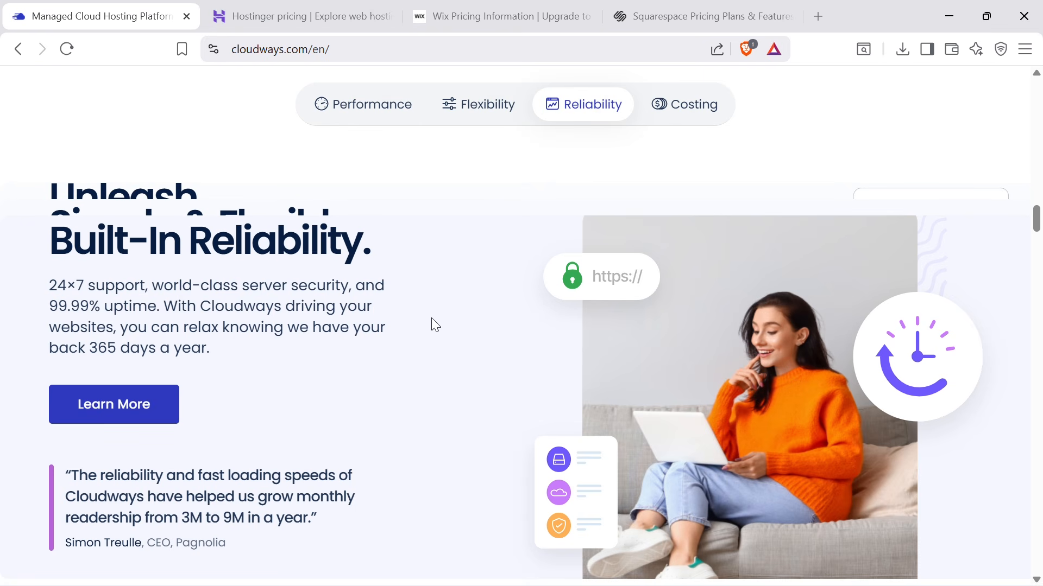
pyautogui.scroll(-10, 431, 318)
pyautogui.scroll(-1, 514, 315)
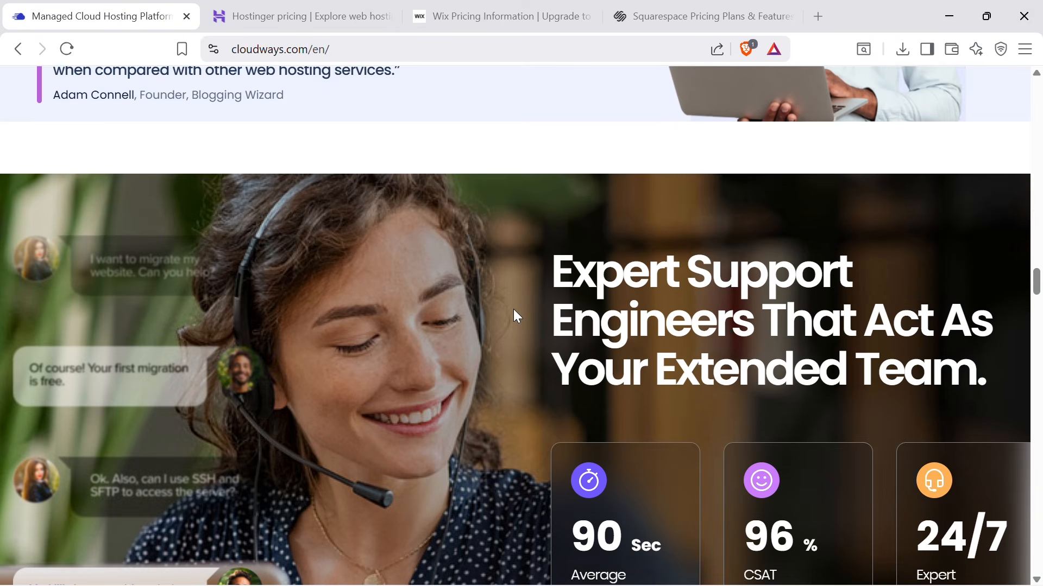
pyautogui.scroll(-3, 513, 308)
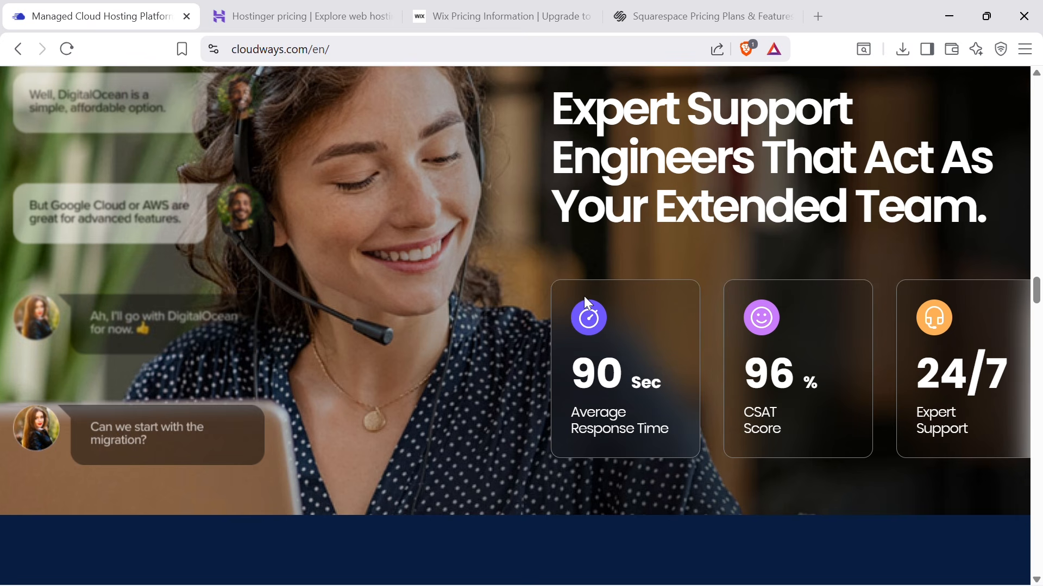
pyautogui.scroll(-5, 581, 296)
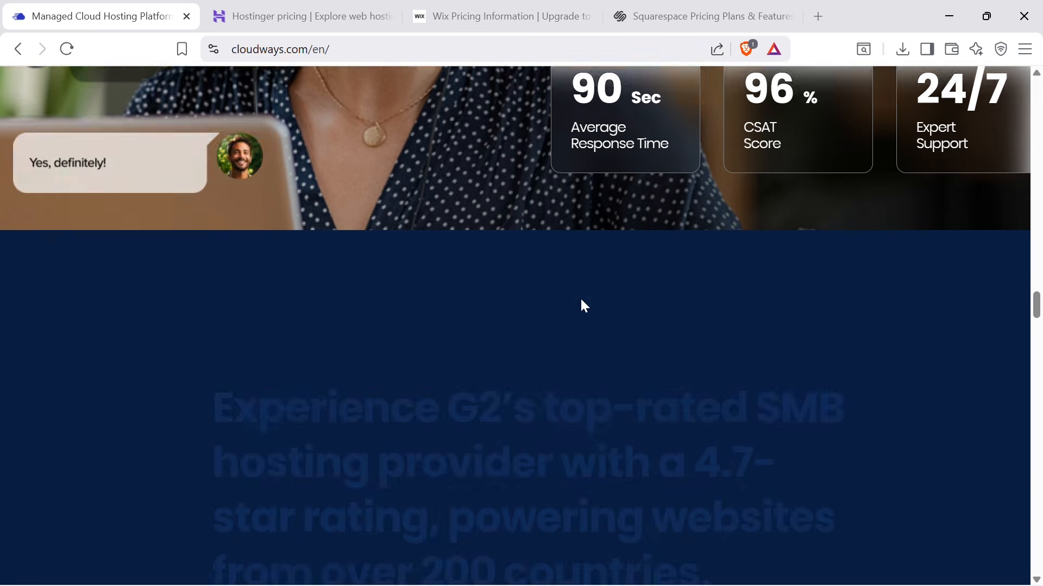
pyautogui.scroll(10, 581, 304)
pyautogui.scroll(5, 583, 304)
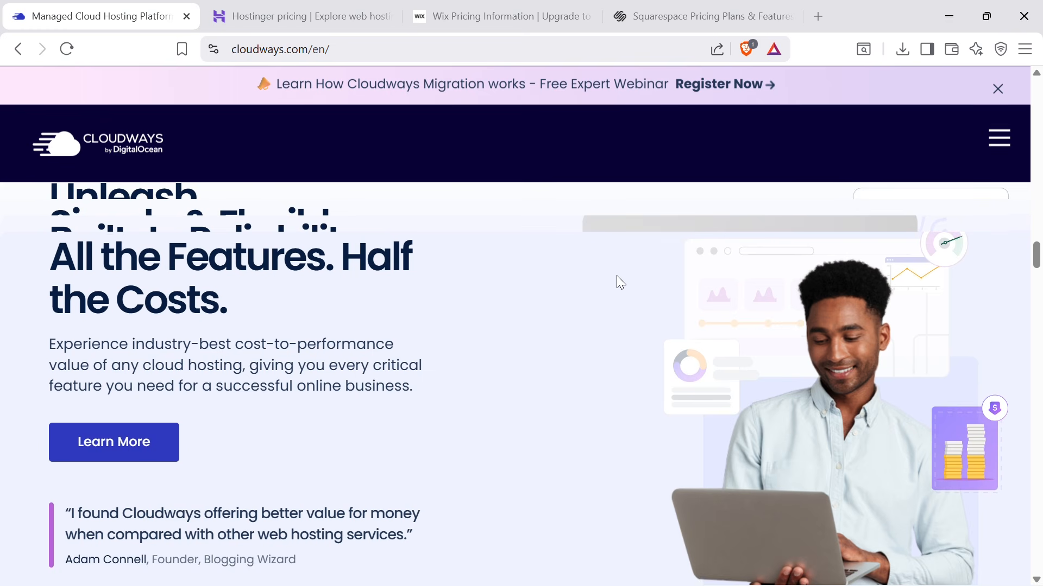
# Scroll back up the Cloudways homepage, then switch to Hostinger's hosting pricing page.
pyautogui.scroll(10, 618, 283)
pyautogui.scroll(10, 619, 279)
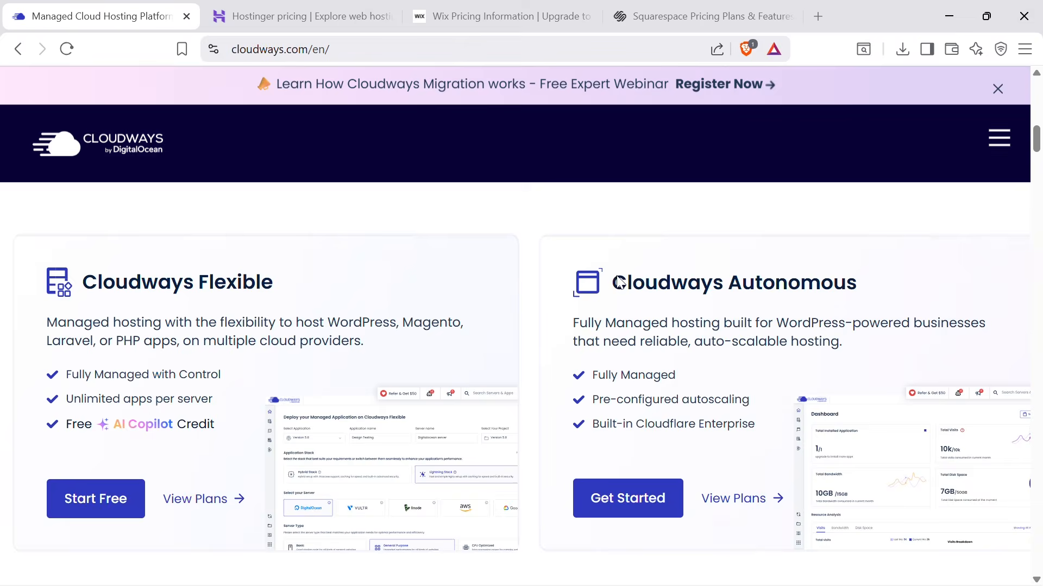
pyautogui.scroll(-5, 616, 277)
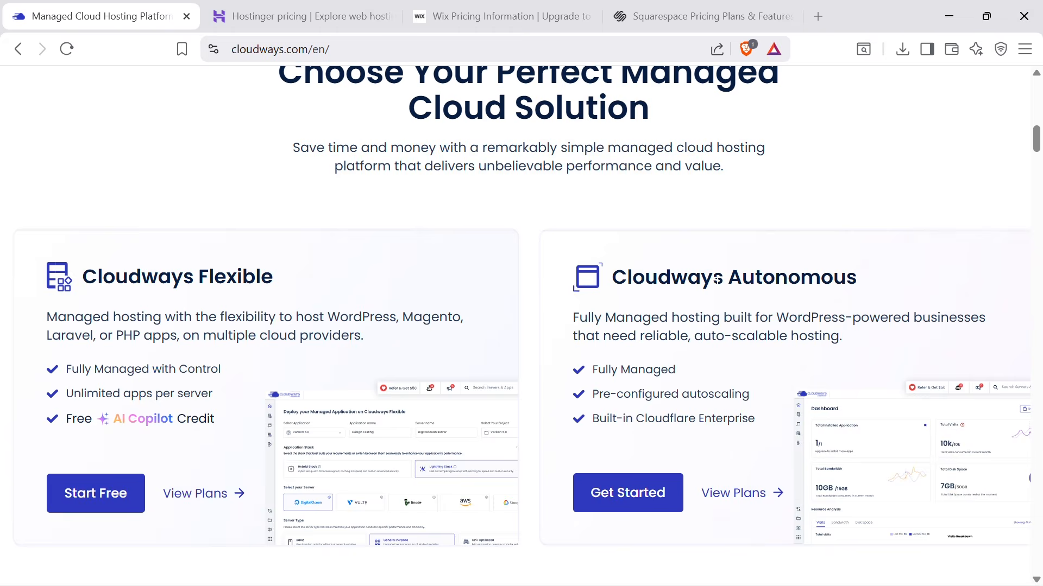
pyautogui.scroll(10, 717, 280)
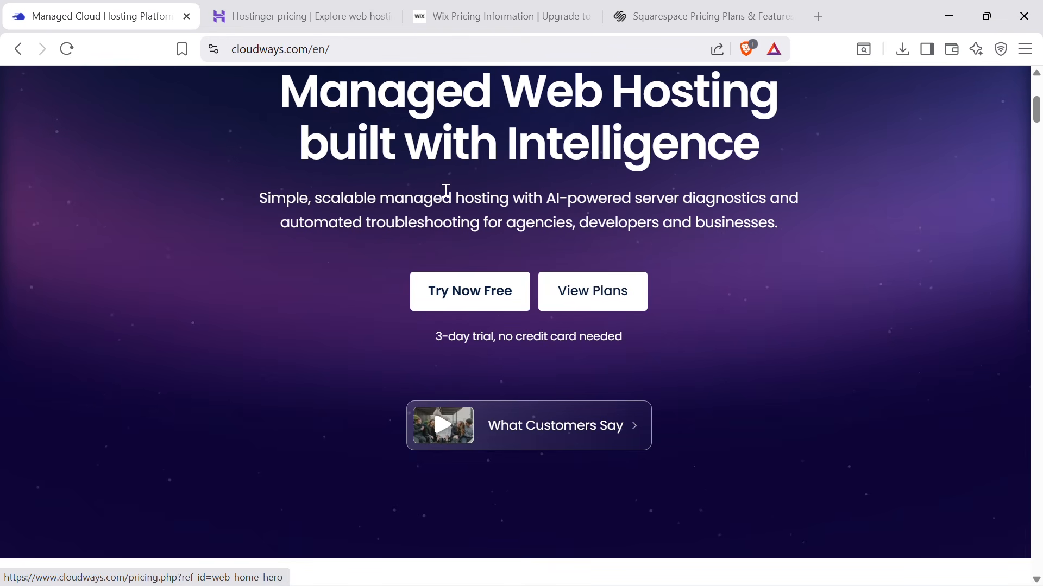
pyautogui.click(297, 5)
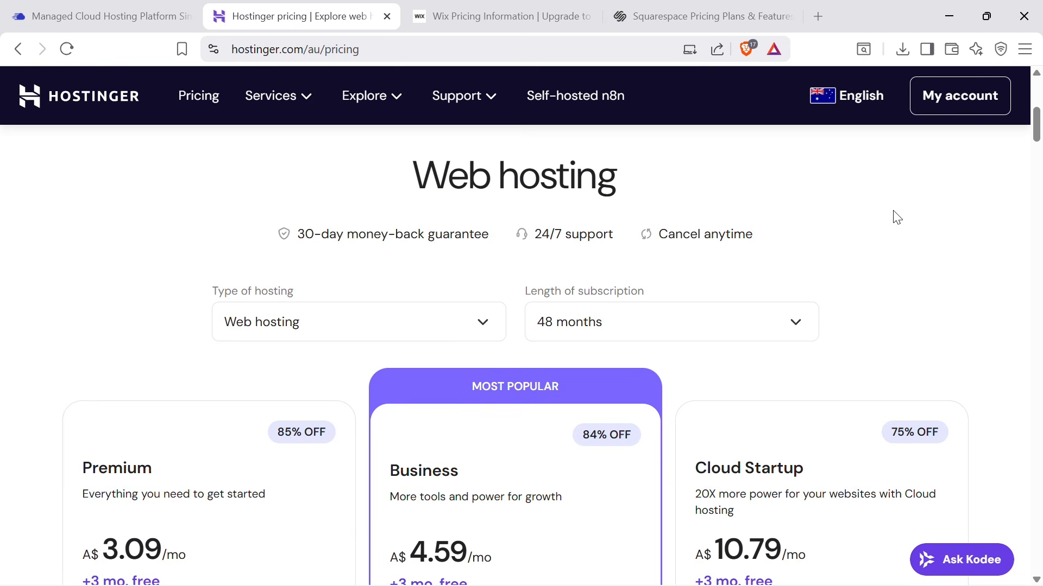
# Highlight the Business plan's 'Get 48 months for A$ 220.32' total on Hostinger's pricing page.
pyautogui.scroll(-1, 894, 217)
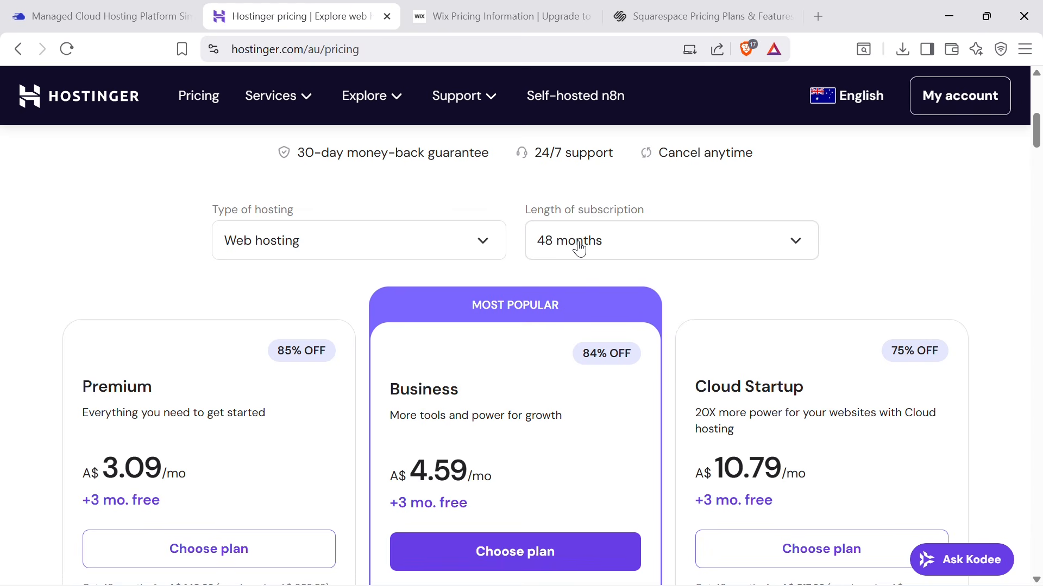
pyautogui.scroll(-1, 493, 337)
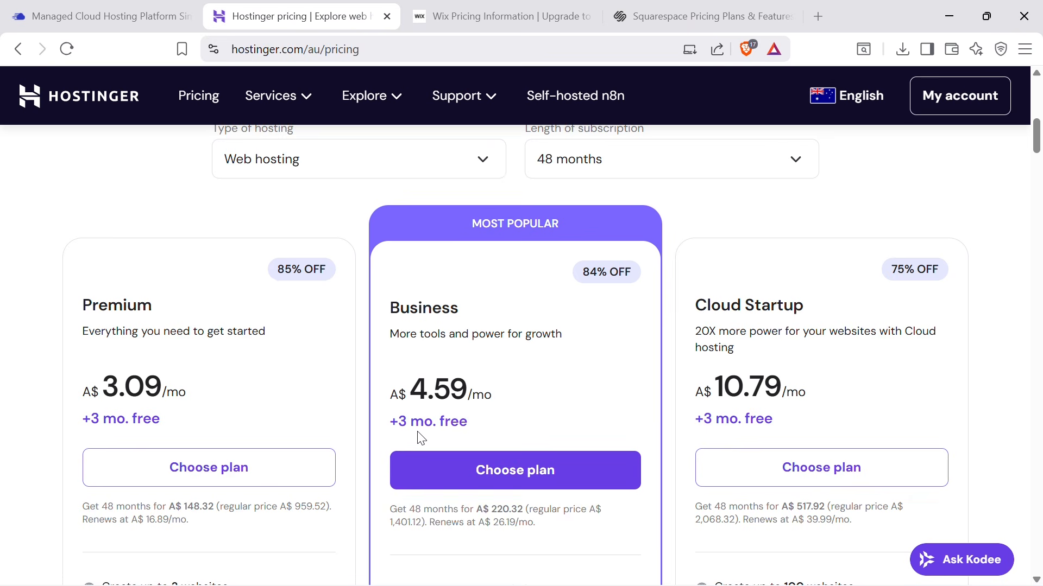
pyautogui.moveTo(390, 509); pyautogui.dragTo(529, 509)
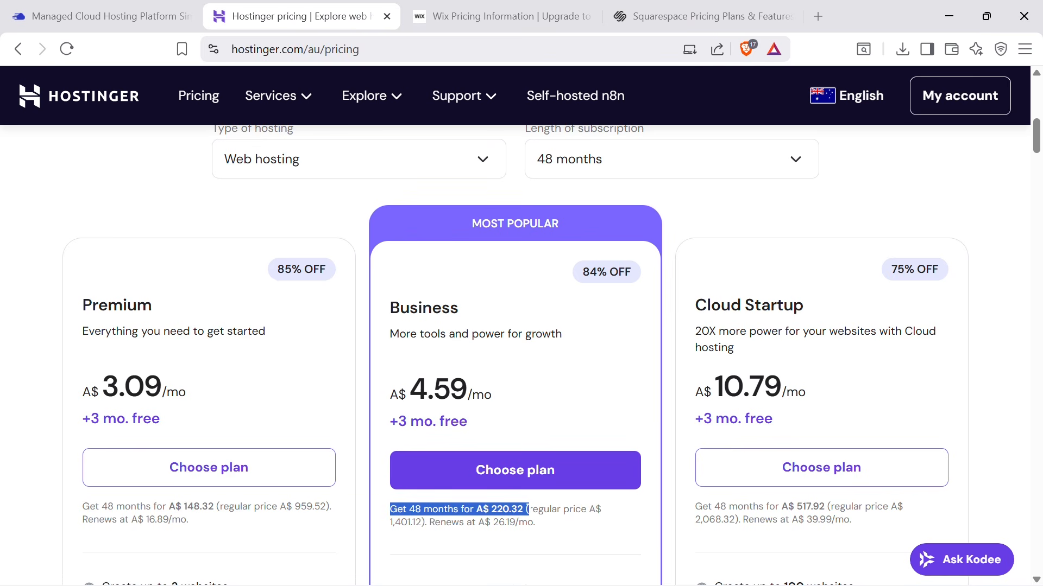
# Set Hostinger's subscription length to 1 month and review the updated plan prices.
pyautogui.scroll(1, 609, 244)
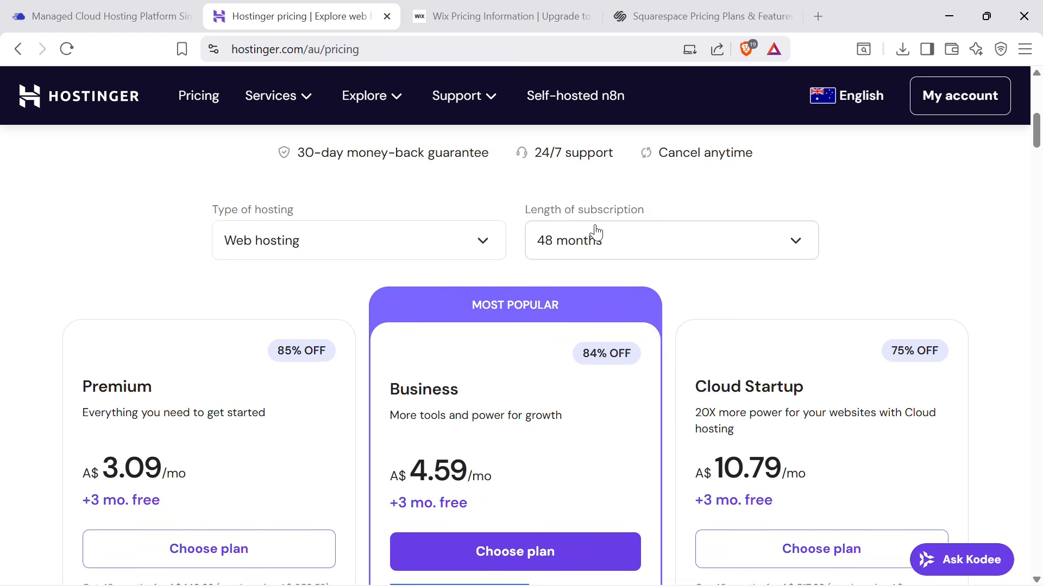
pyautogui.click(596, 233)
pyautogui.click(588, 281)
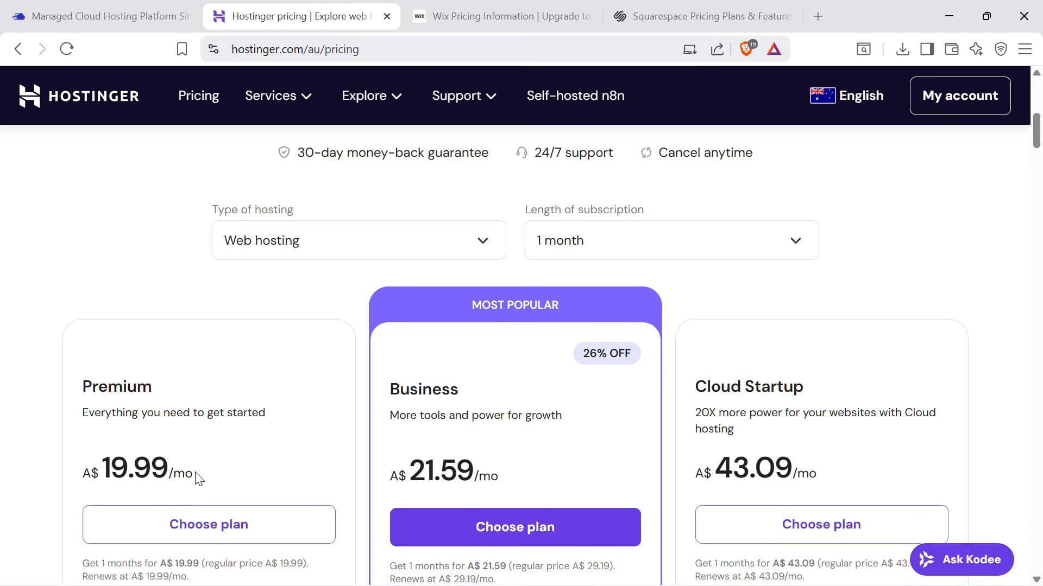
pyautogui.scroll(-5, 184, 456)
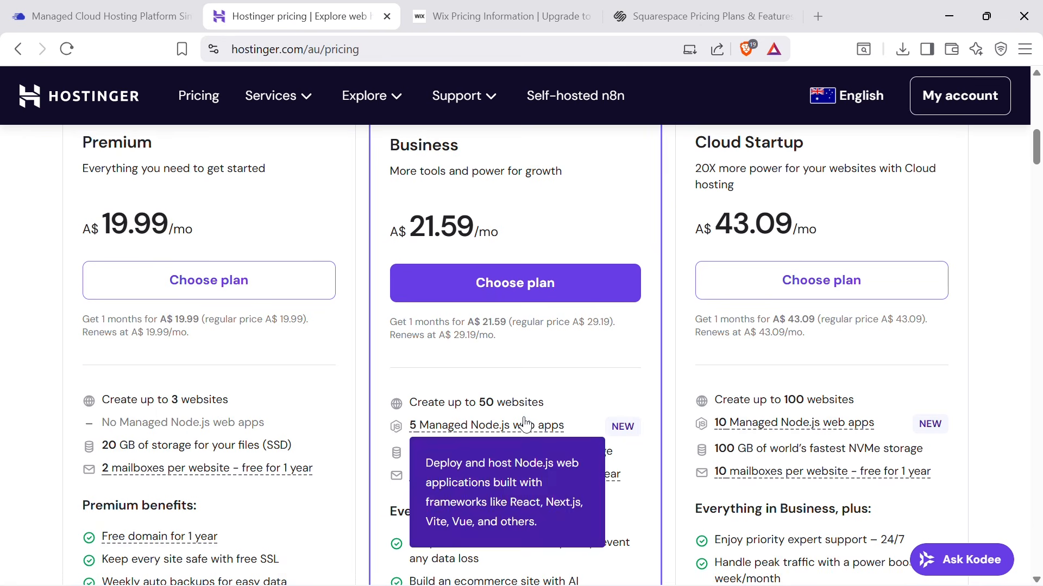
pyautogui.scroll(1, 508, 266)
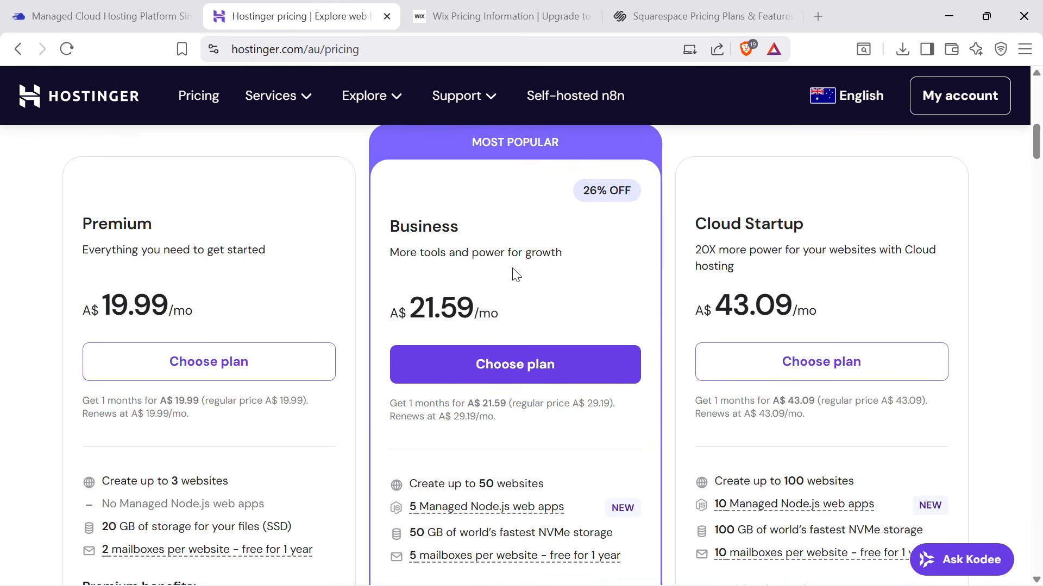
# Review Wix's plan cards, highlighting the Light plan's name and price, then switch to Squarespace pricing.
pyautogui.click(471, 9)
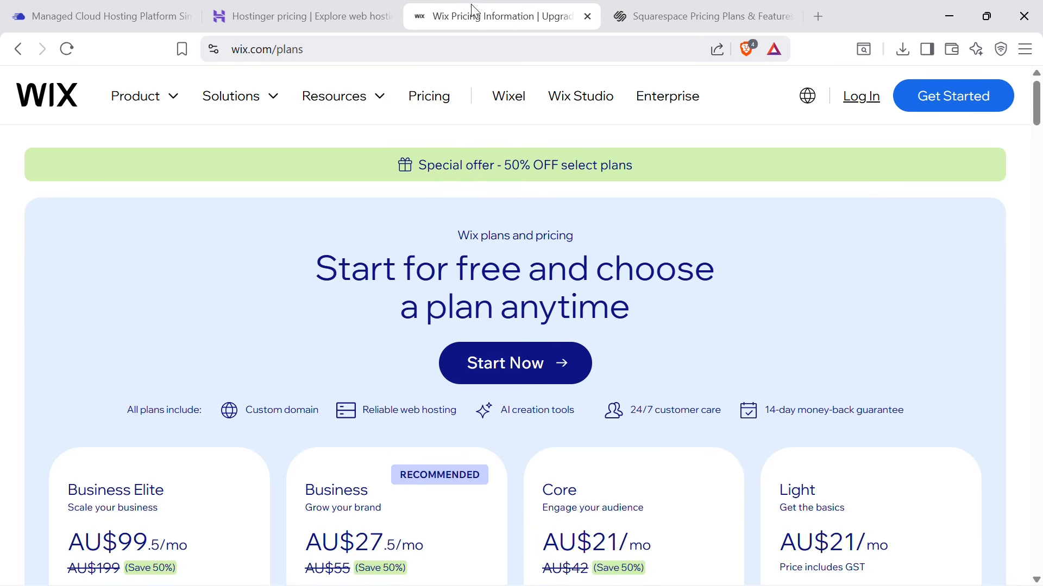
pyautogui.scroll(-3, 569, 204)
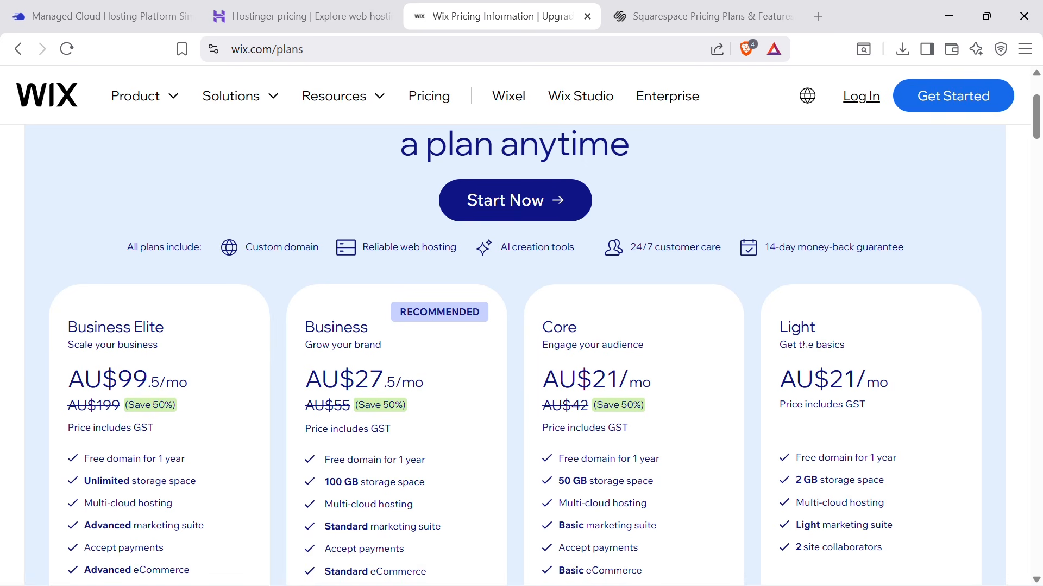
pyautogui.moveTo(795, 330); pyautogui.dragTo(856, 382)
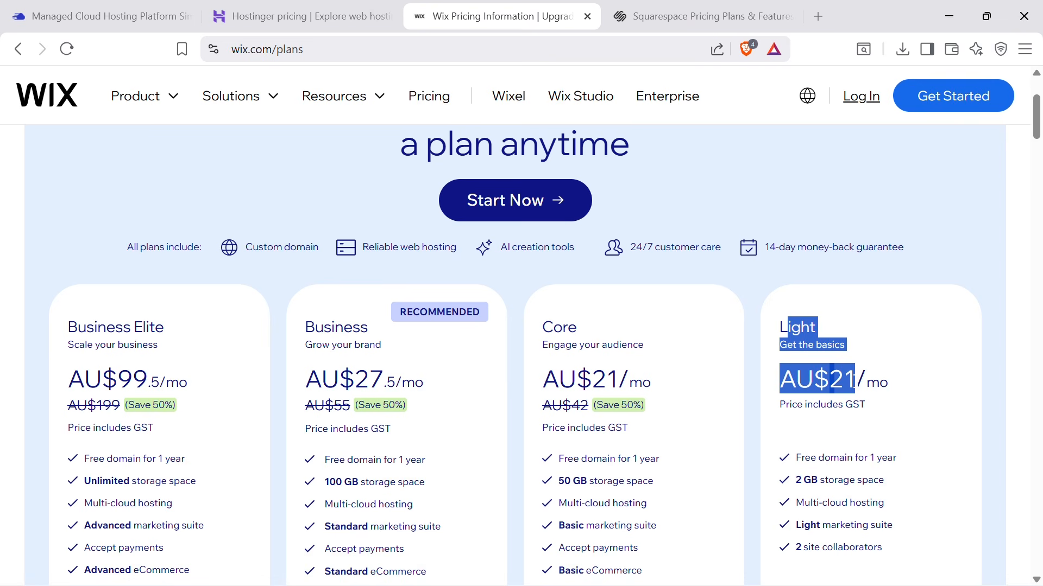
pyautogui.click(884, 384)
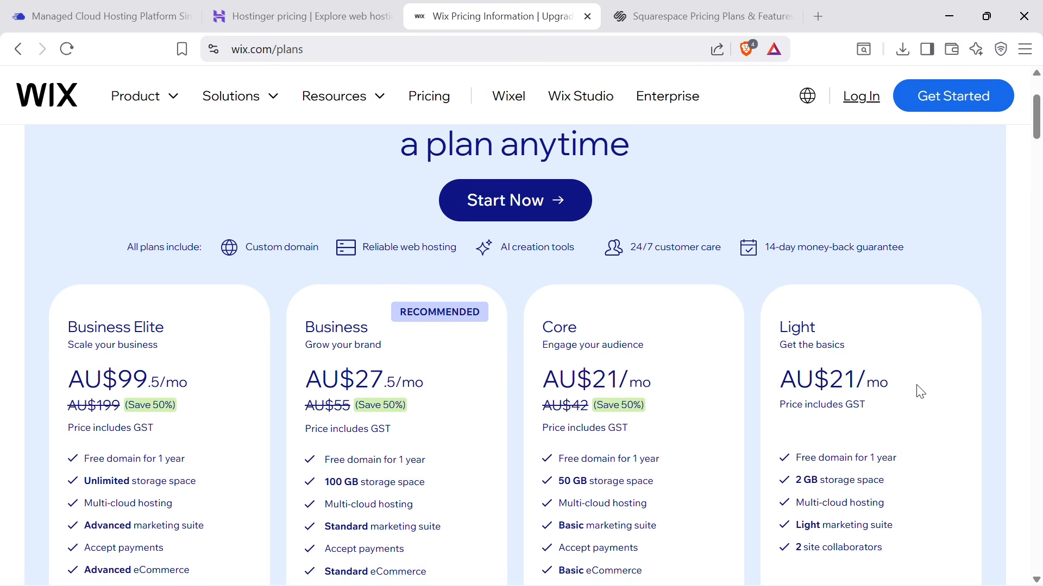
pyautogui.scroll(-1, 919, 391)
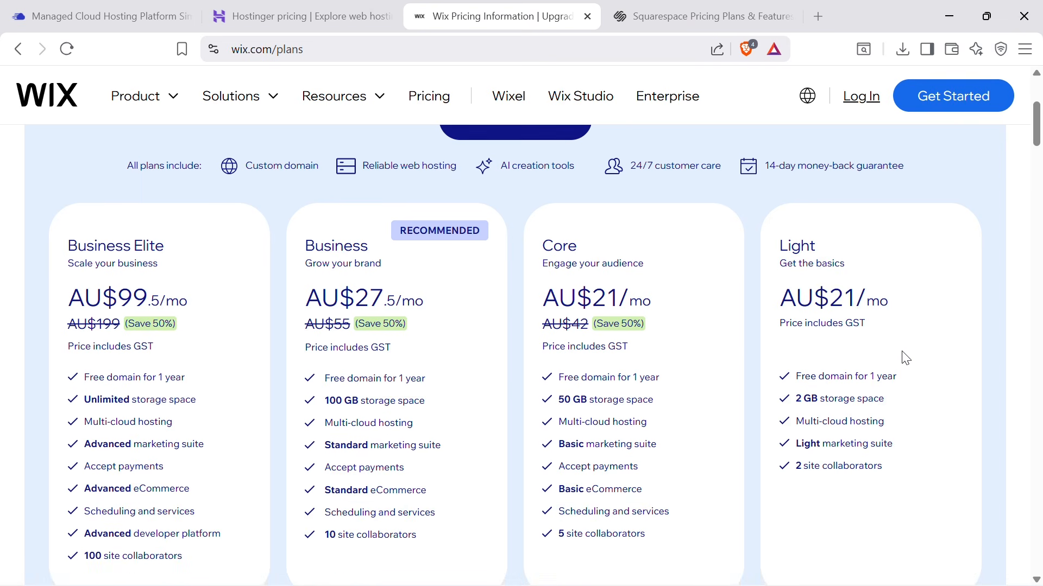
pyautogui.scroll(3, 739, 285)
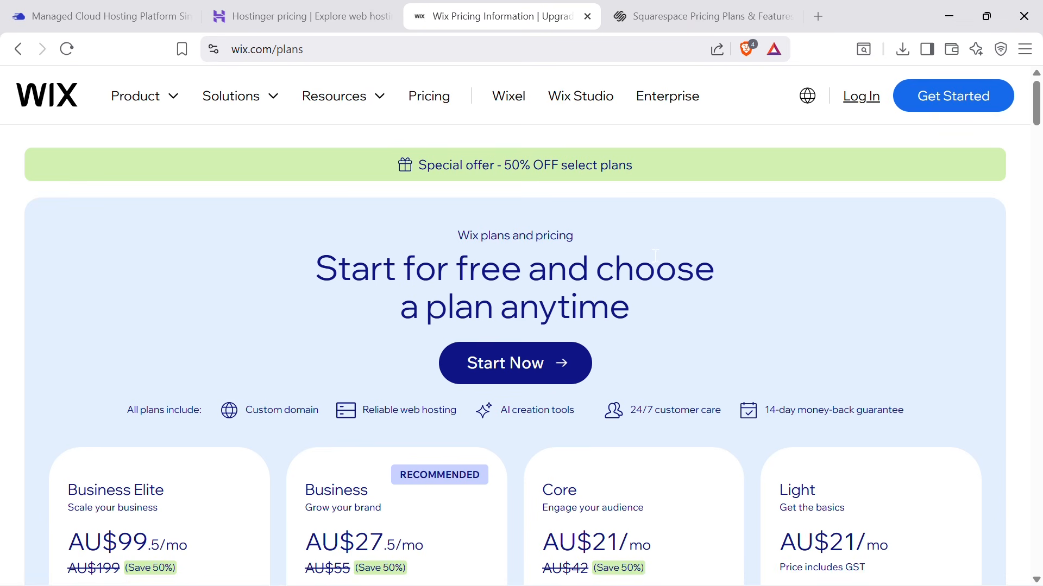
pyautogui.click(685, 19)
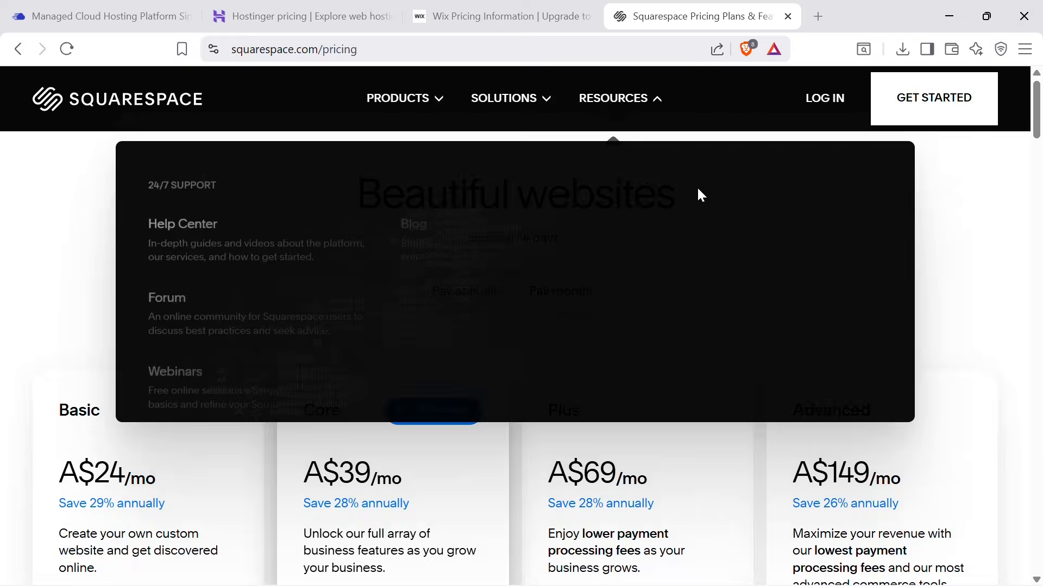
# Toggle Squarespace prices from annual back to monthly billing, then return to the Cloudways homepage.
pyautogui.scroll(-1, 1020, 264)
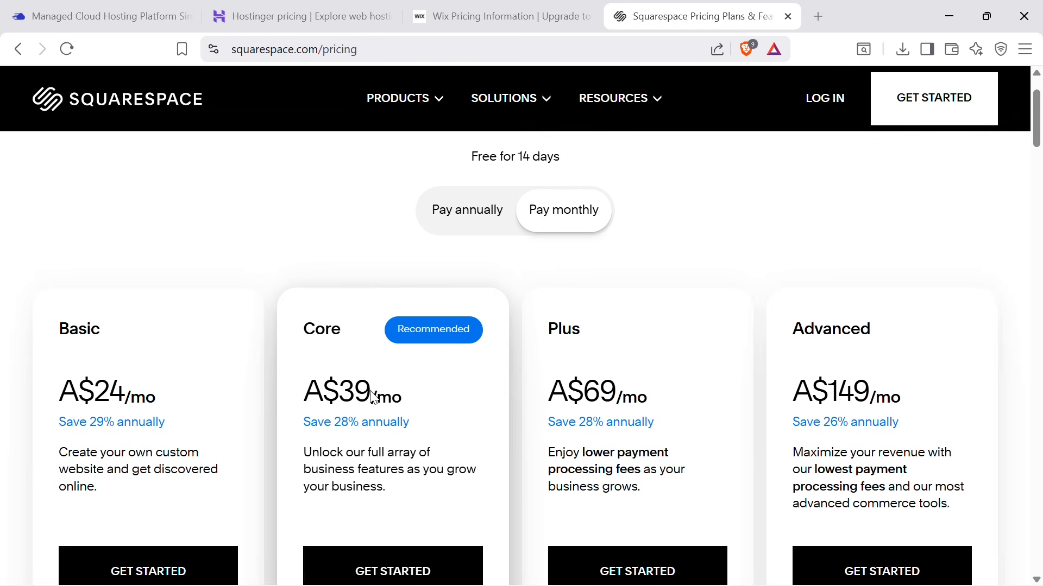
pyautogui.click(463, 228)
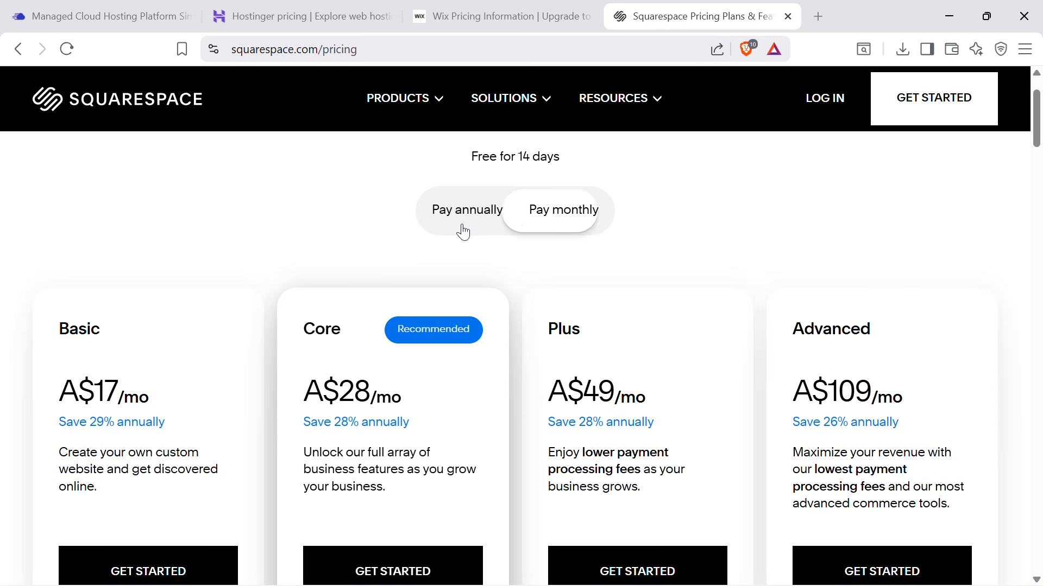
pyautogui.click(565, 210)
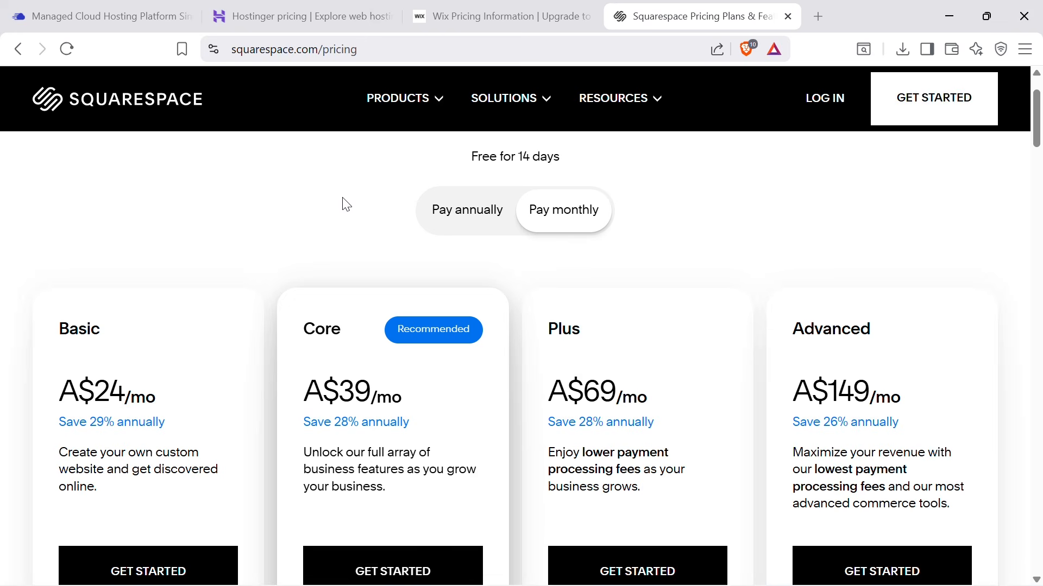
pyautogui.click(129, 12)
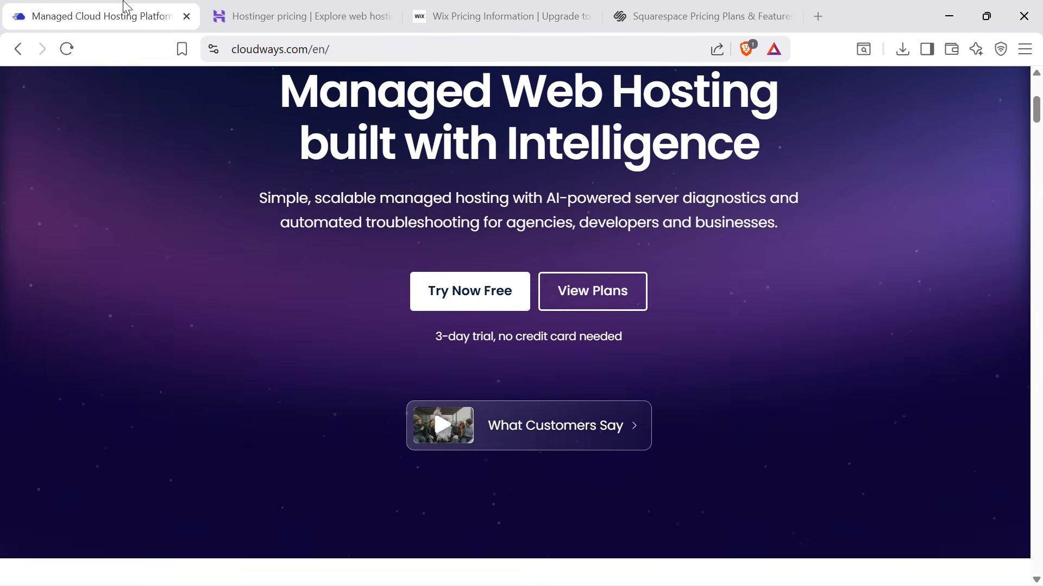
# Open Cloudways' pricing page and review the Micro $14, Small $28, Medium $54 and Large $99 plans.
pyautogui.click(564, 291)
pyautogui.scroll(-4, 607, 292)
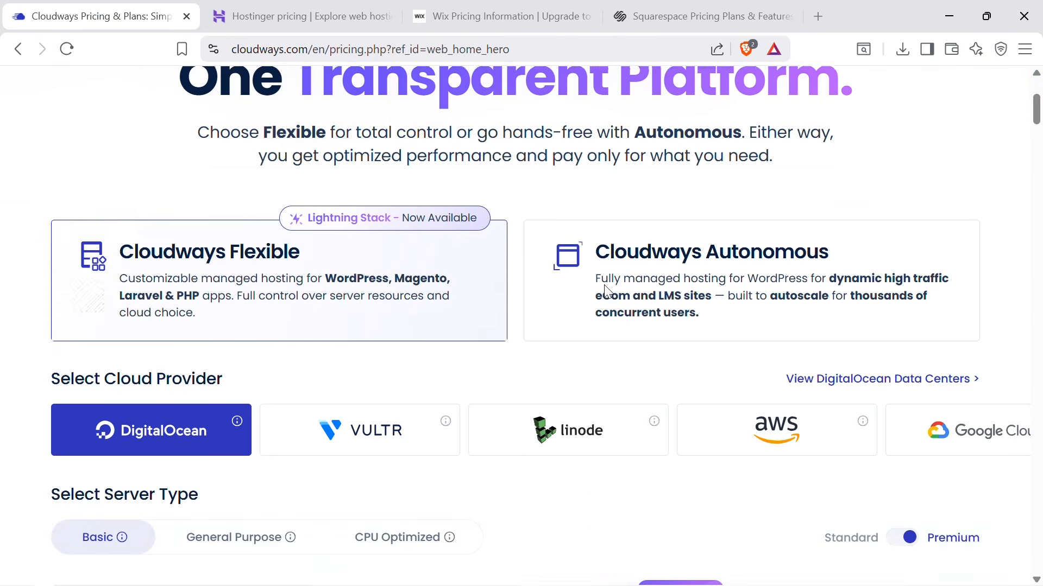
pyautogui.scroll(-1, 377, 265)
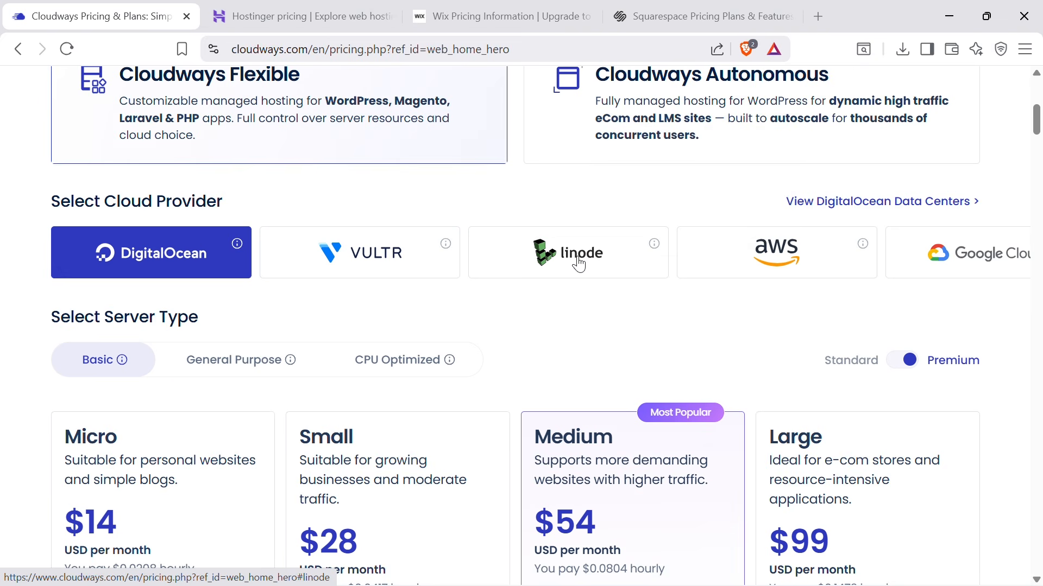
pyautogui.moveTo(336, 247)
pyautogui.scroll(-2, 186, 275)
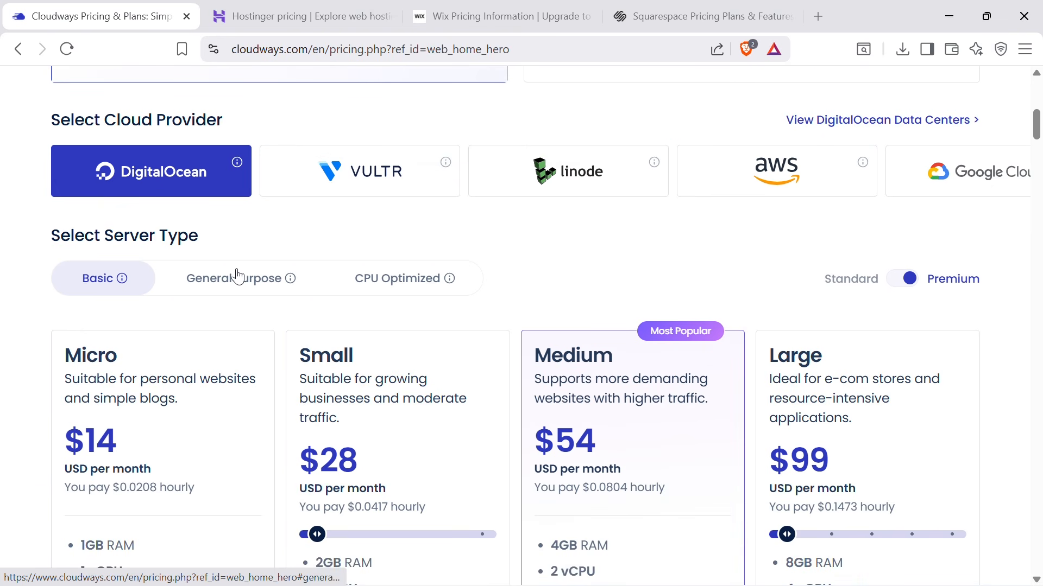
pyautogui.scroll(-5, 237, 276)
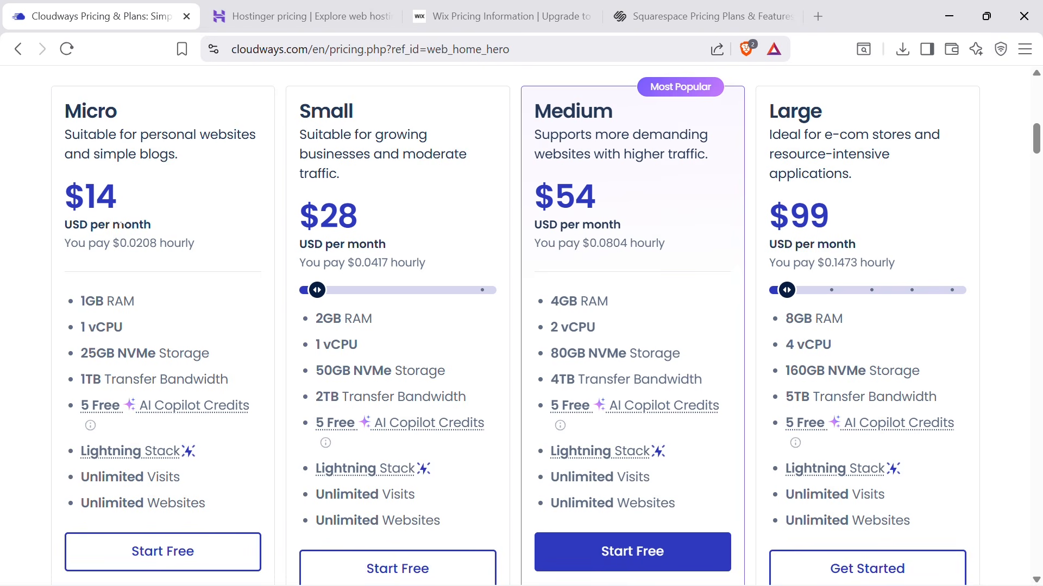
pyautogui.scroll(-2, 113, 379)
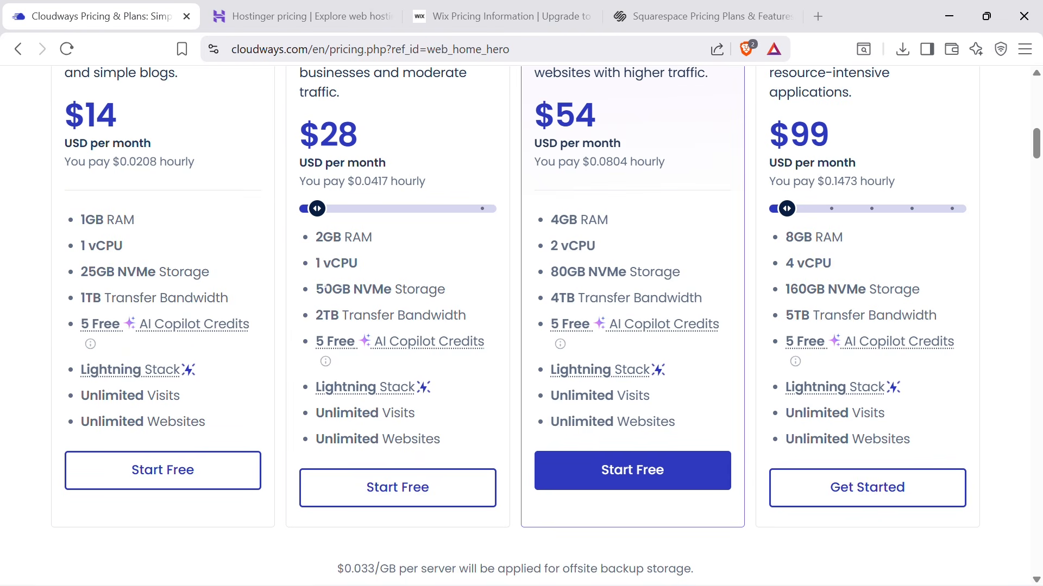
pyautogui.scroll(3, 201, 350)
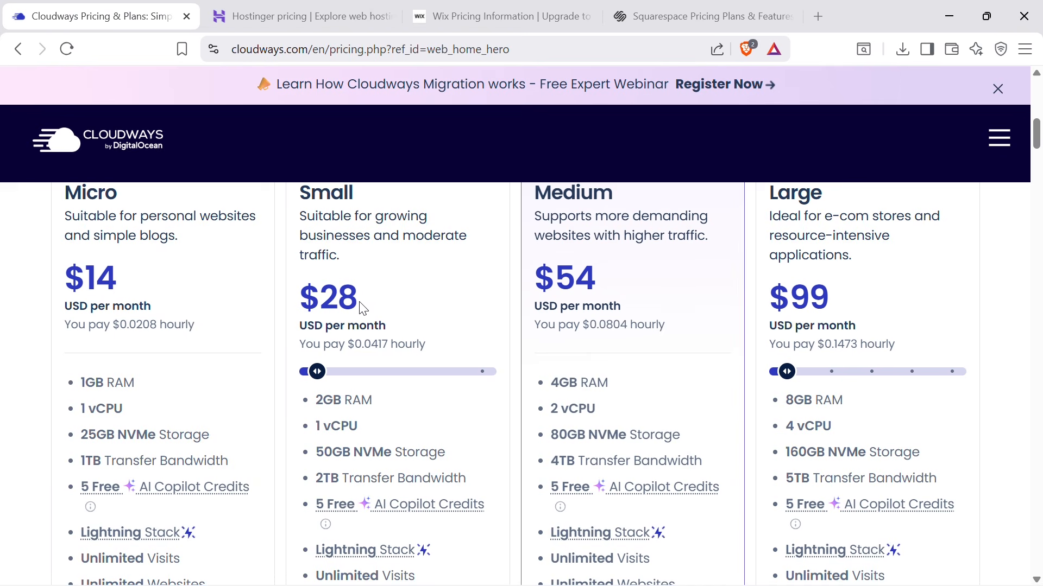
# Glance over the Hostinger, Wix and Squarespace pricing tabs, then return to Cloudways pricing.
pyautogui.click(290, 8)
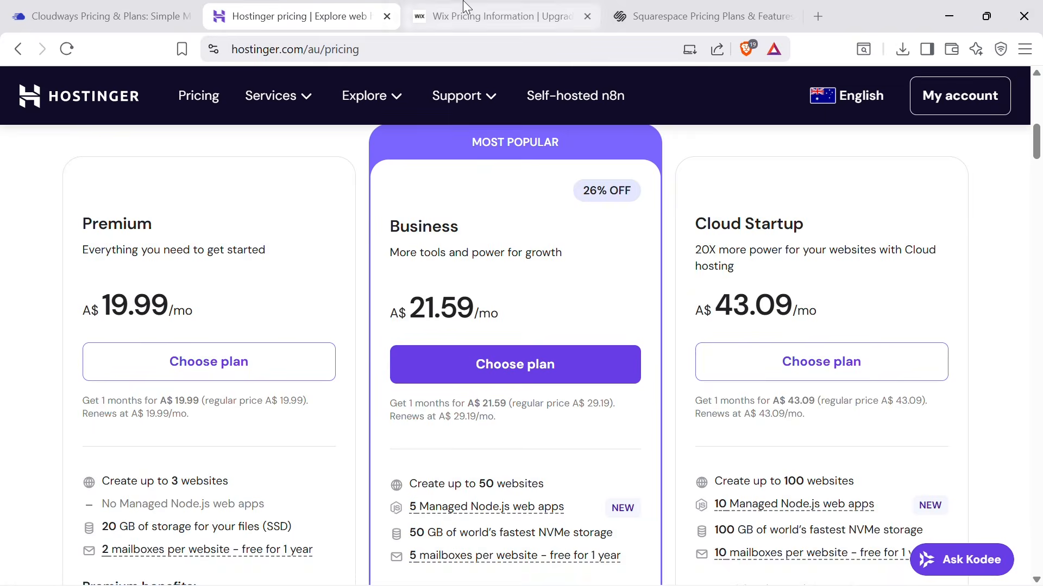
pyautogui.click(500, 16)
pyautogui.click(668, 9)
pyautogui.click(232, 8)
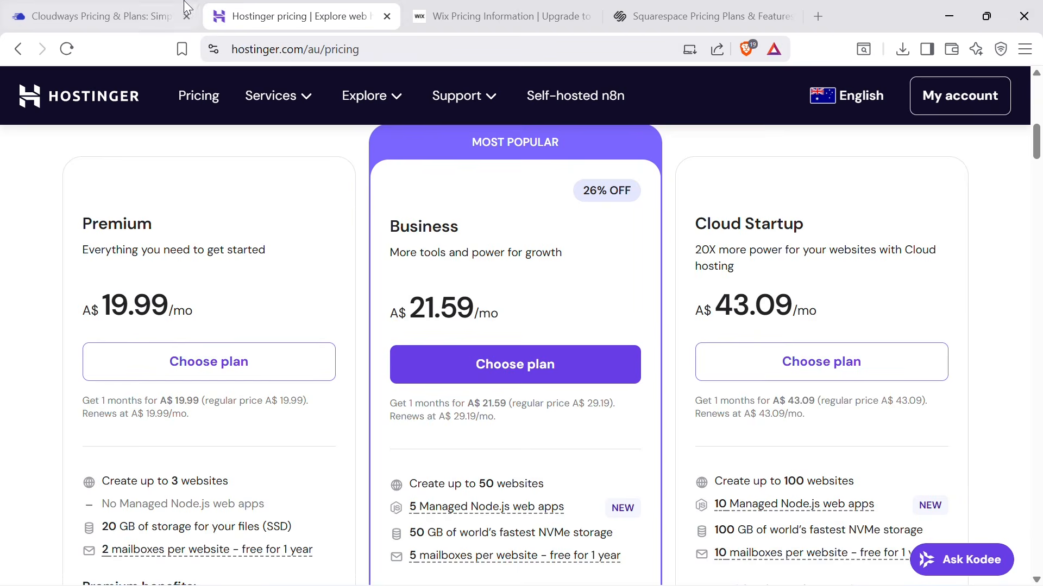
pyautogui.click(157, 9)
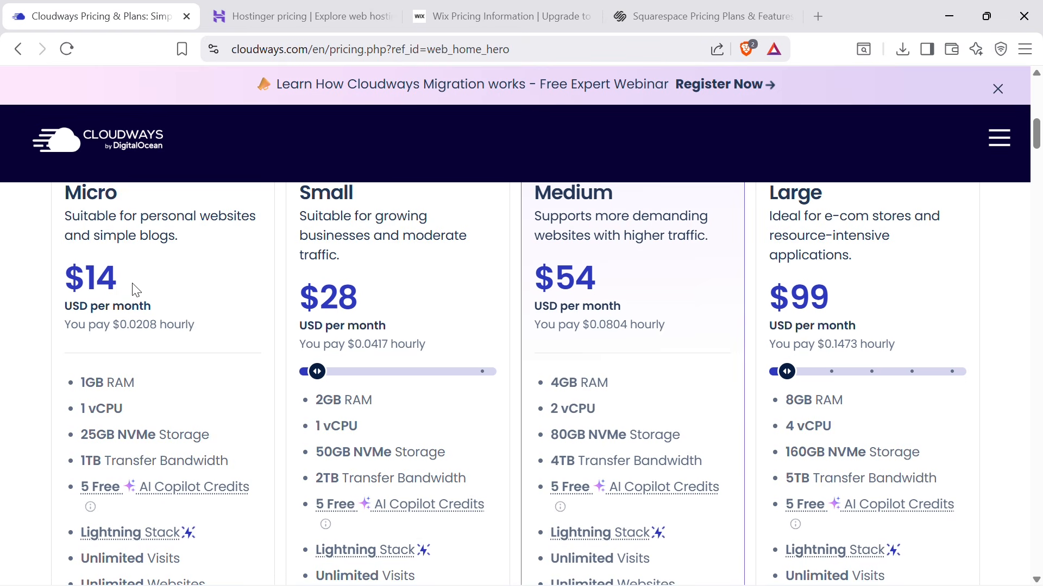
# Go back from the pricing page to the Cloudways home page.
pyautogui.scroll(-3, 162, 340)
pyautogui.scroll(6, 158, 336)
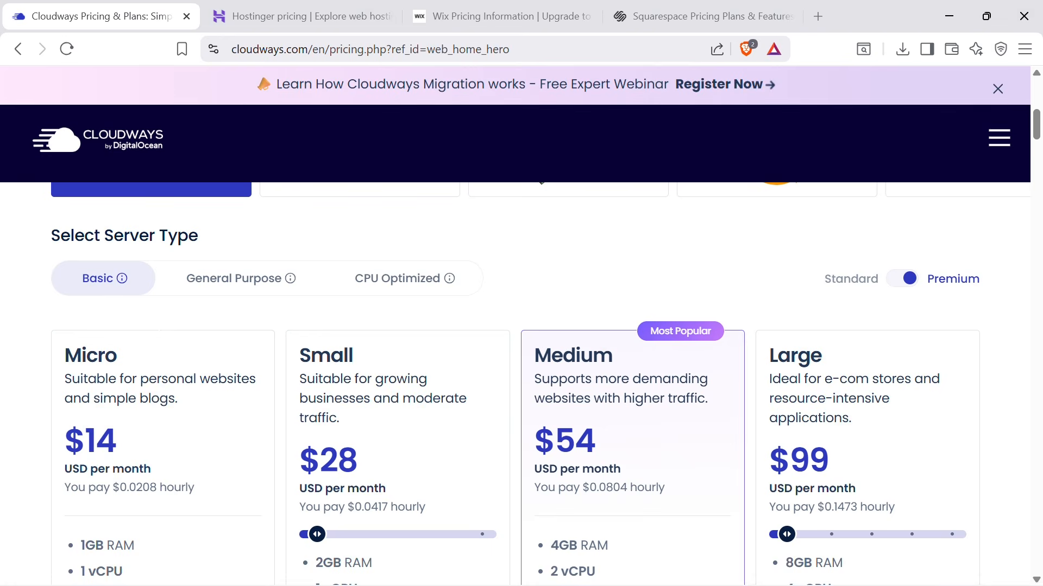
pyautogui.scroll(9, 208, 298)
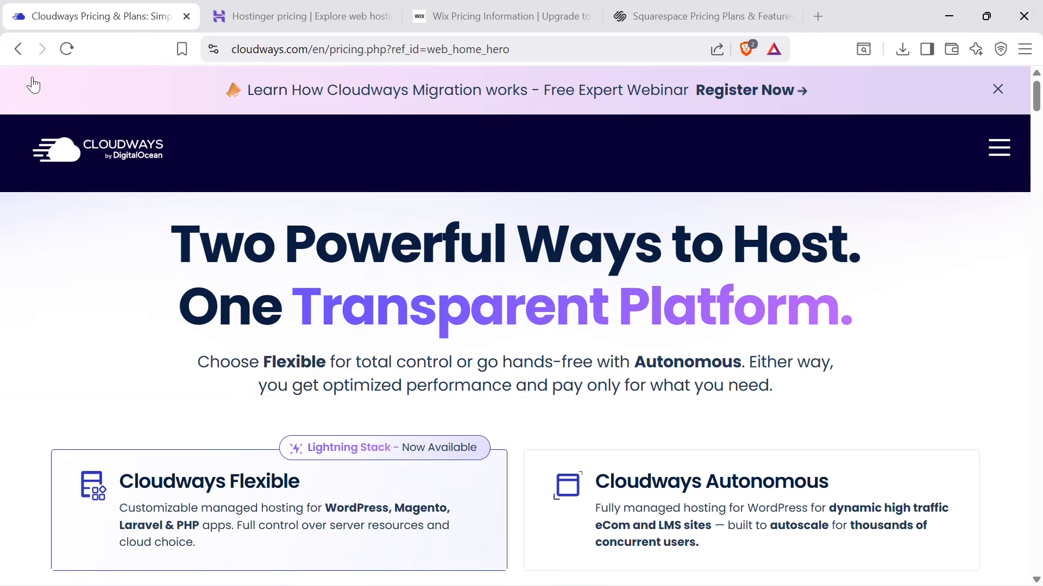
pyautogui.click(18, 49)
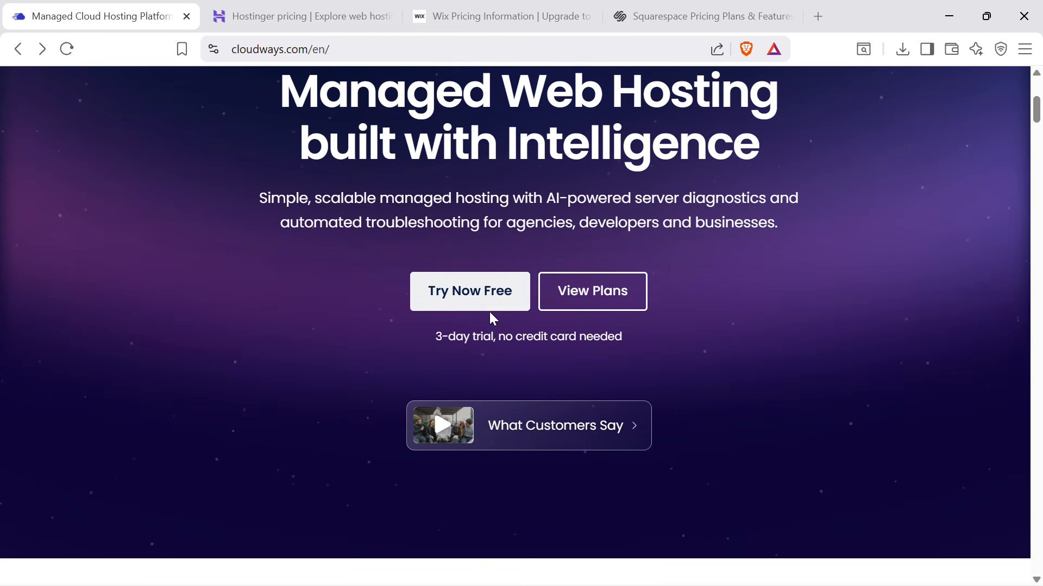
# Start the free-trial signup and enter the user's first and last name.
pyautogui.click(462, 304)
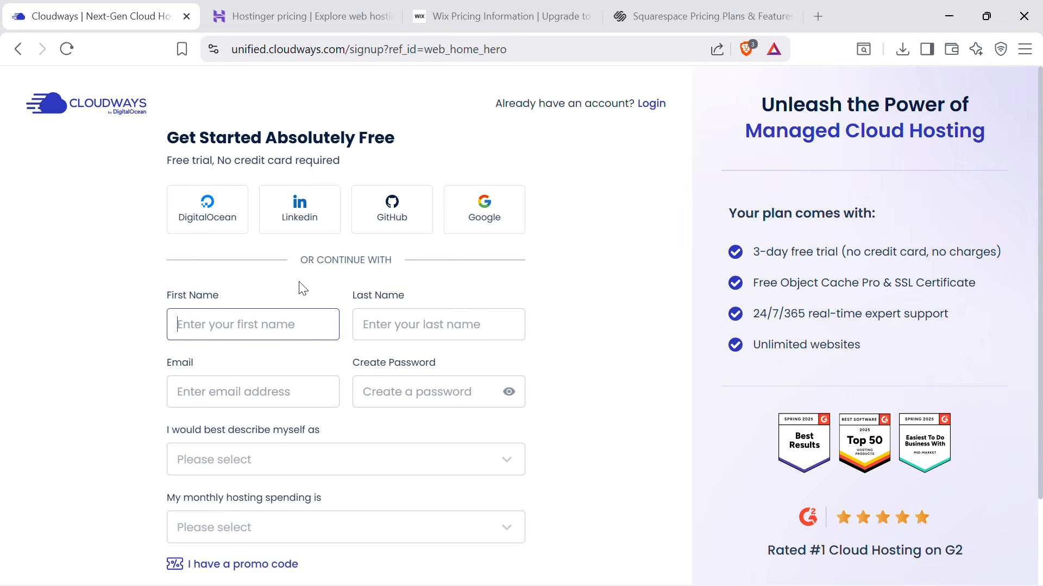
pyautogui.scroll(-2, 282, 324)
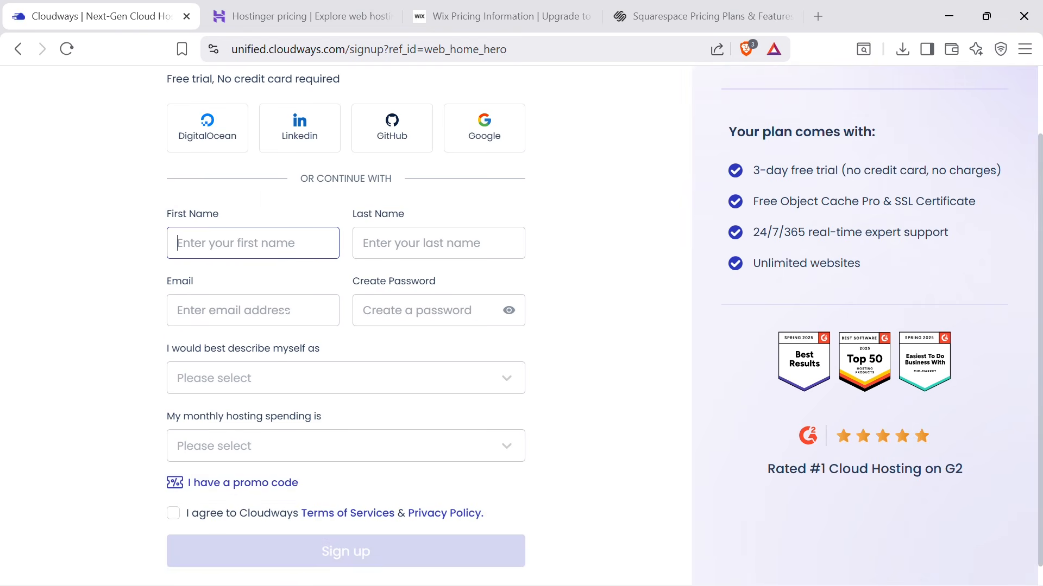
pyautogui.click(240, 244)
pyautogui.write('Isaac')
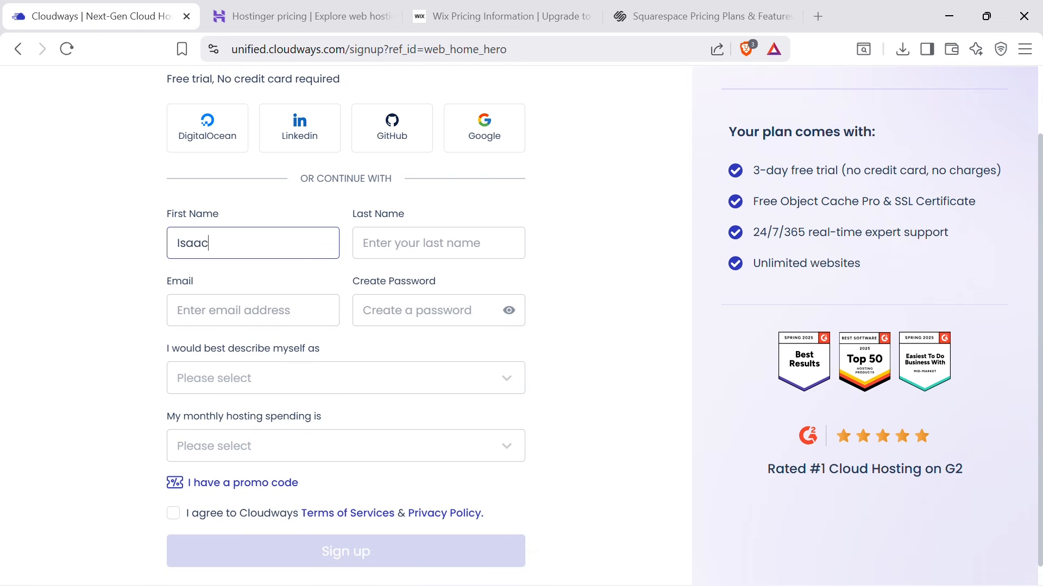
pyautogui.press('Tab')
pyautogui.write('B')
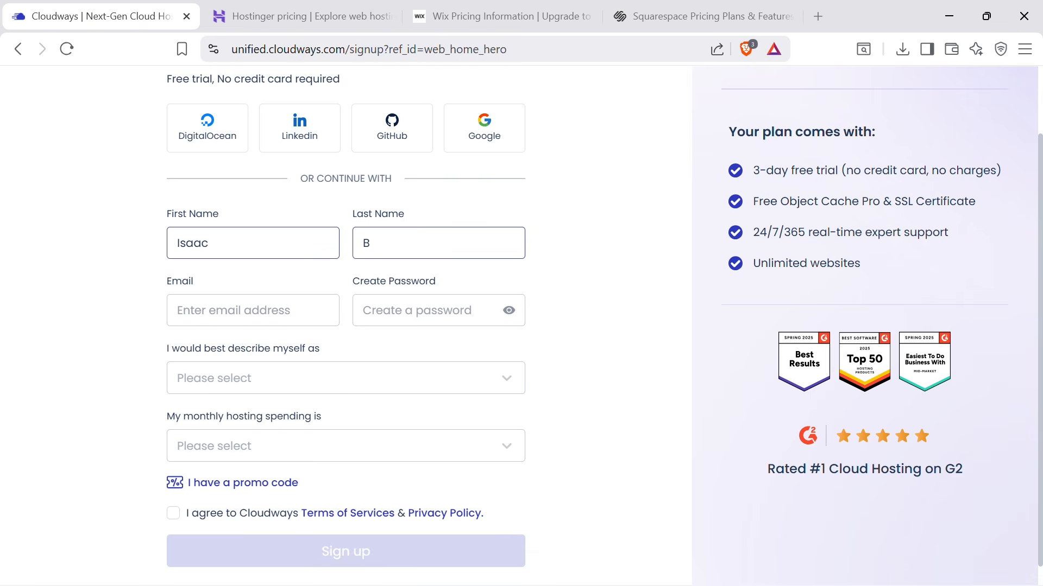
pyautogui.write('lencoe')
pyautogui.write('we')
# Autofill email and password, choose Other Businesses and $0 - $50 (USD) monthly spending.
pyautogui.click(253, 310)
pyautogui.click(282, 440)
pyautogui.click(291, 387)
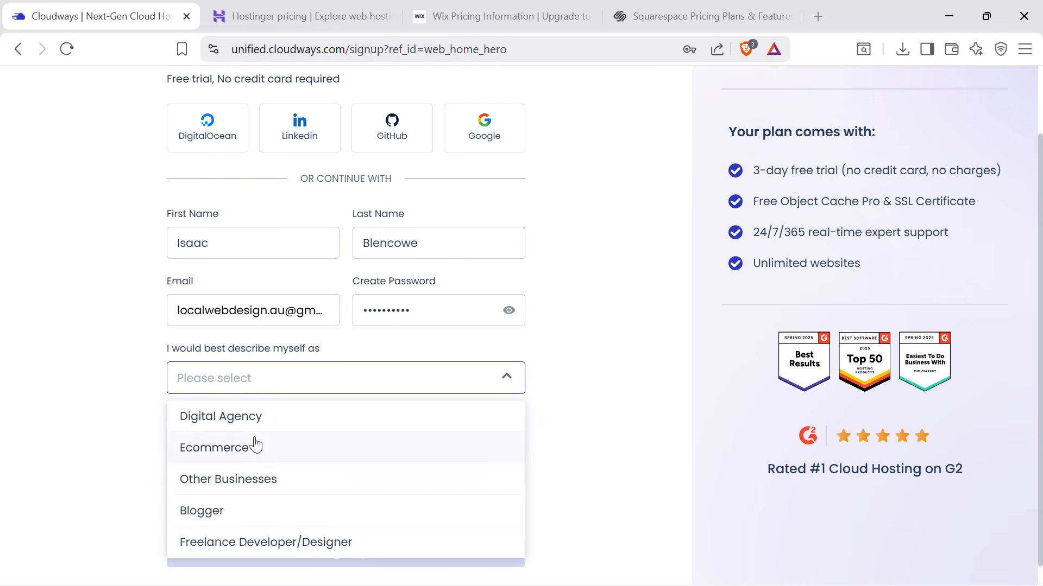
pyautogui.click(254, 481)
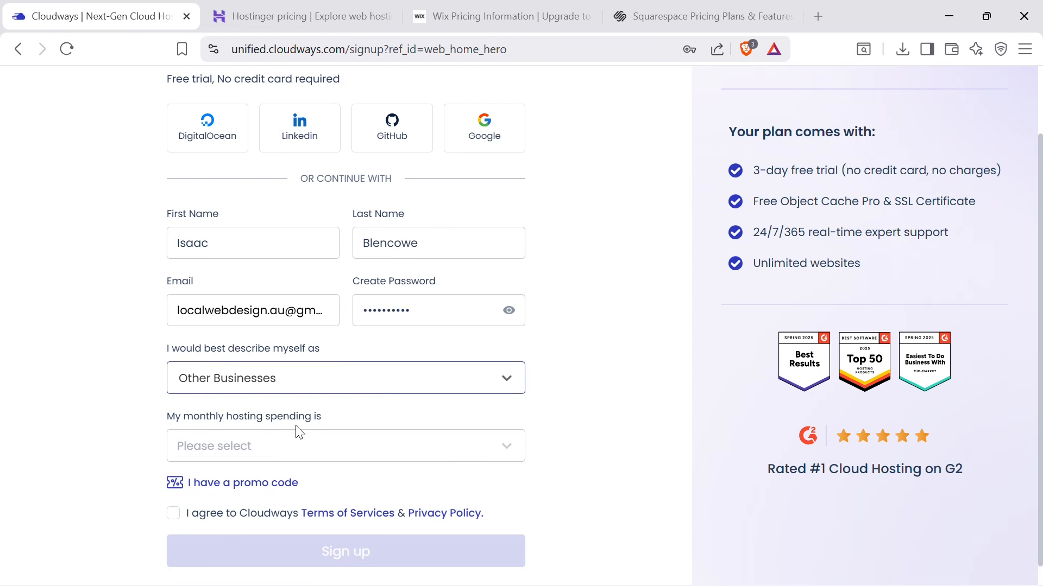
pyautogui.click(280, 450)
pyautogui.click(236, 282)
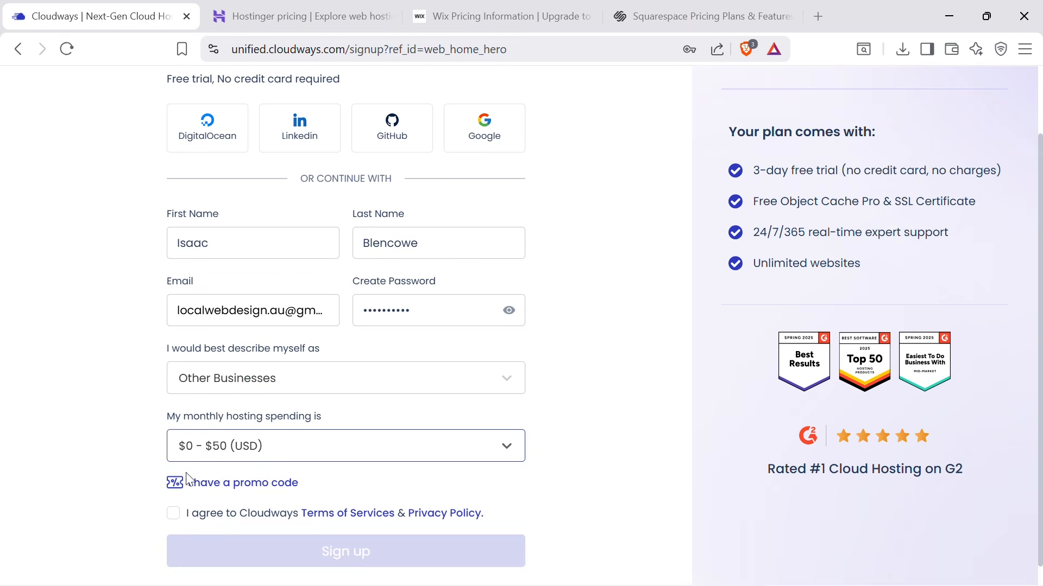
# Enter the promo code and accept the terms of service and privacy policy.
pyautogui.click(236, 485)
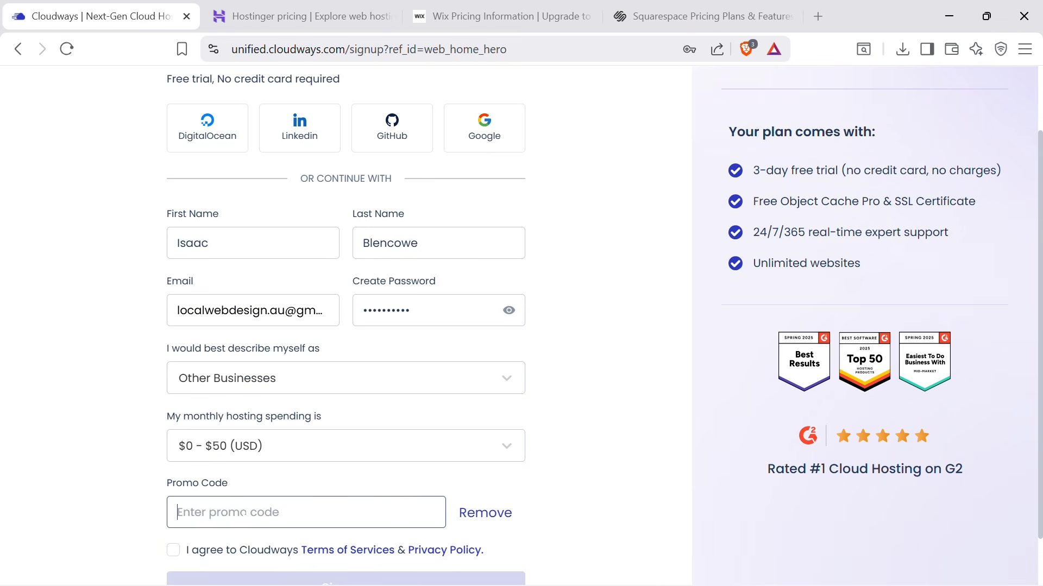
pyautogui.write('IsaacDes')
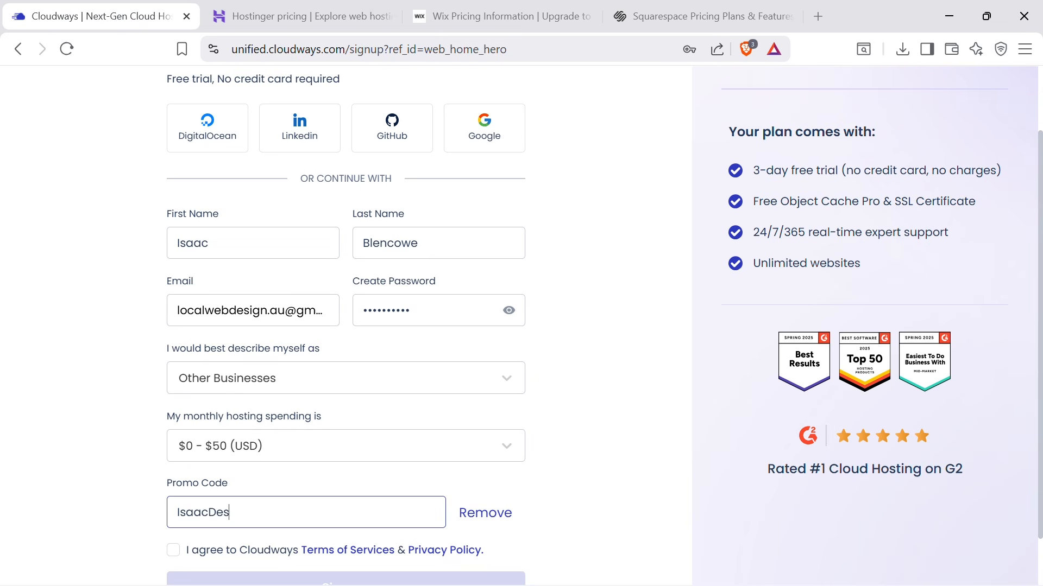
pyautogui.write('ign')
pyautogui.scroll(-1, 374, 467)
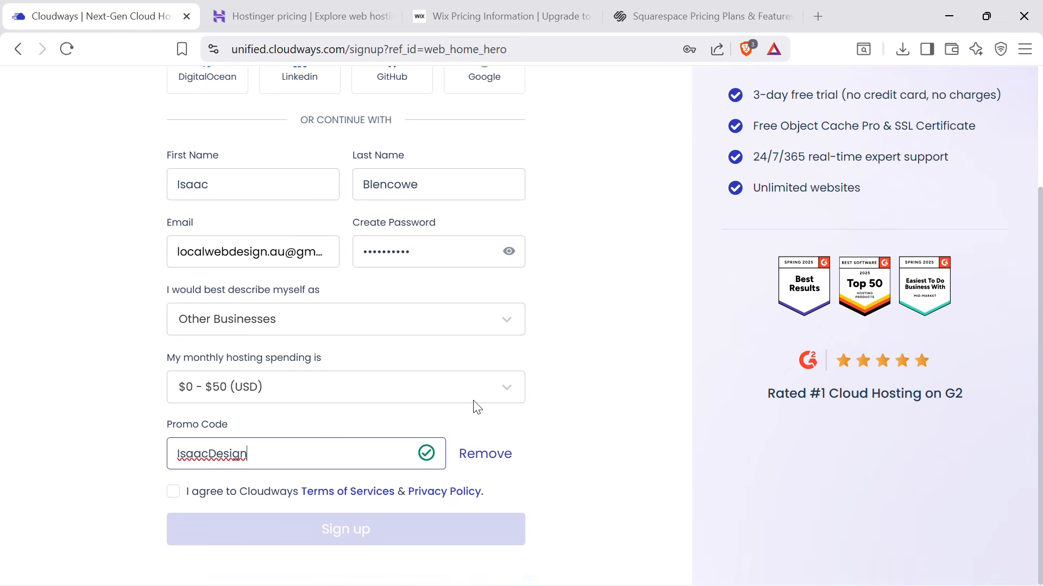
pyautogui.click(173, 491)
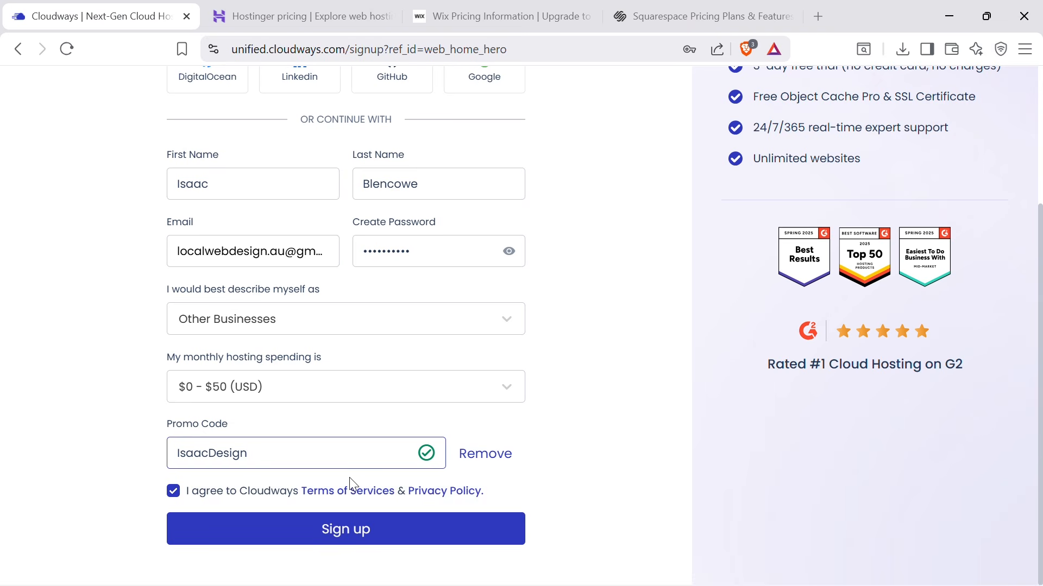
pyautogui.click(381, 538)
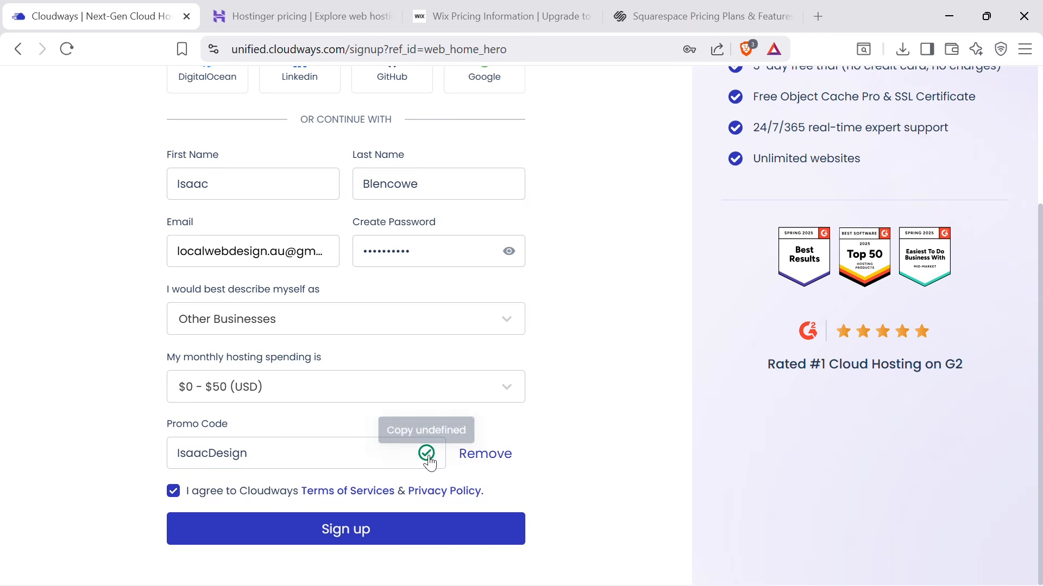
# Submit the Cloudways signup to create the account and open the Servers page.
pyautogui.click(346, 530)
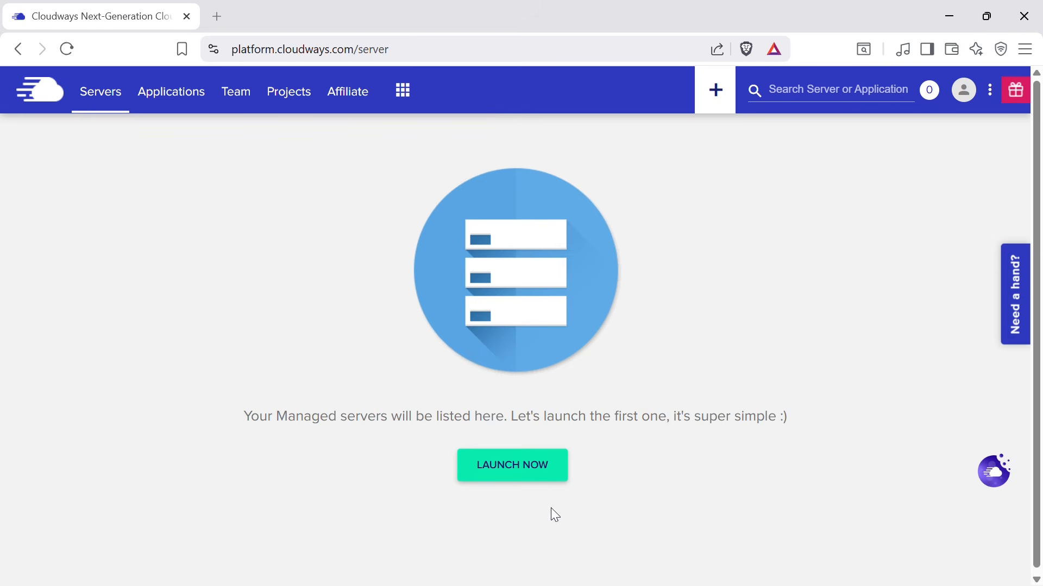
# Start a new server launch and keep Optimized WordPress as the application.
pyautogui.click(540, 477)
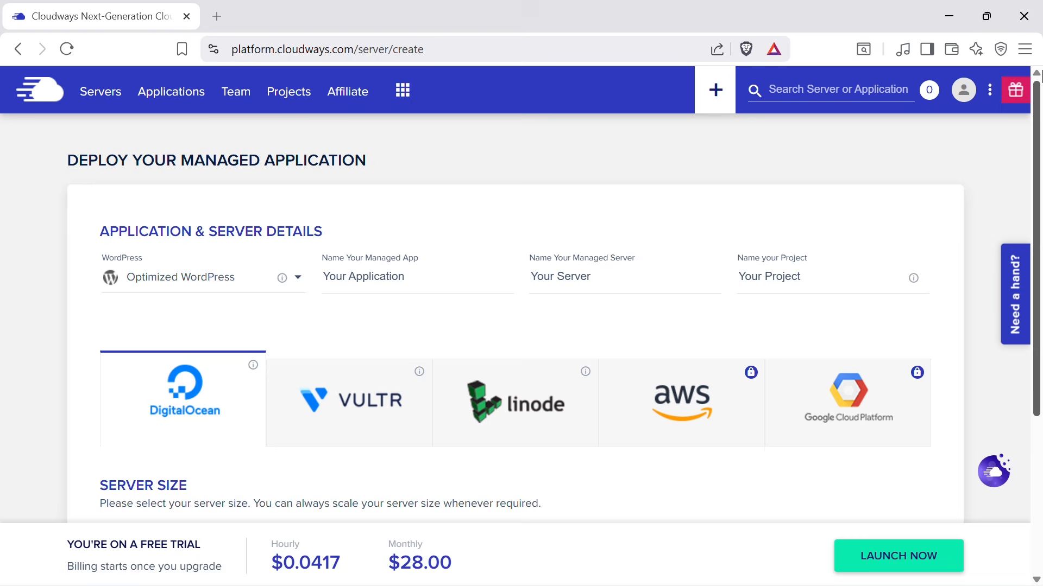
pyautogui.moveTo(1040, 117); pyautogui.dragTo(1040, 142)
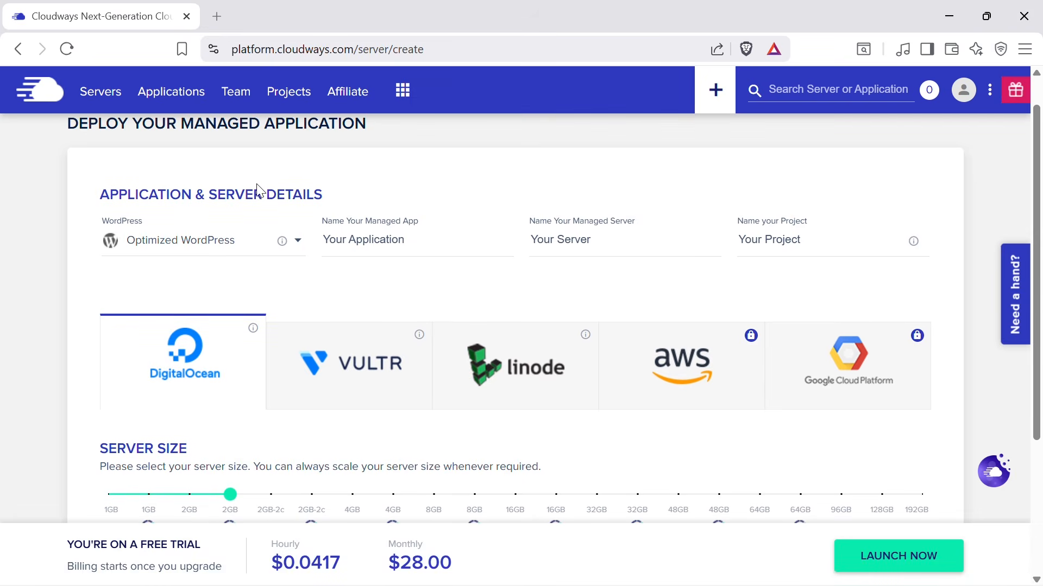
pyautogui.click(253, 251)
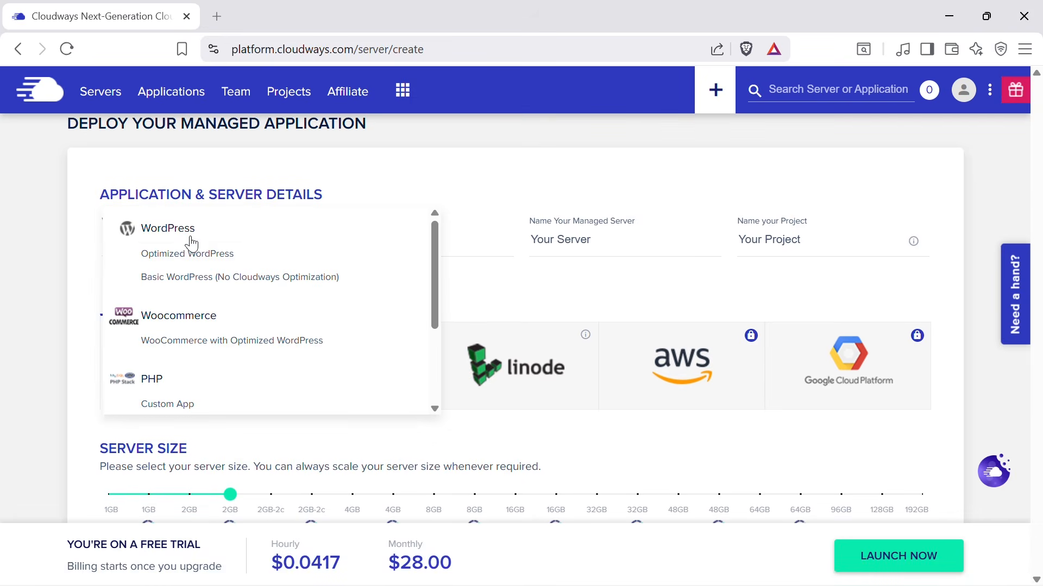
pyautogui.click(222, 264)
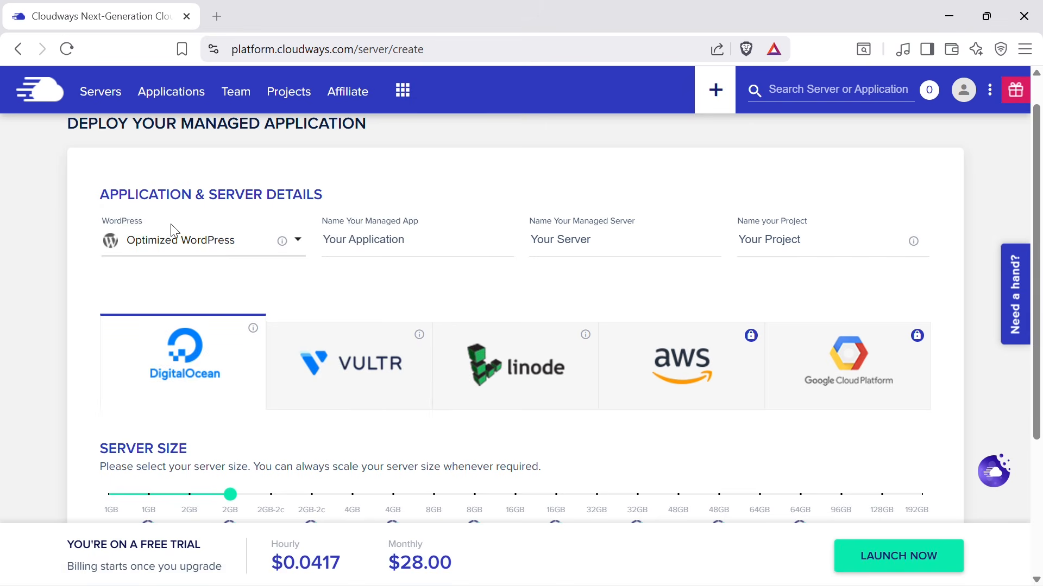
# Review the managed app, server and project name fields, then move down to the provider options.
pyautogui.click(386, 240)
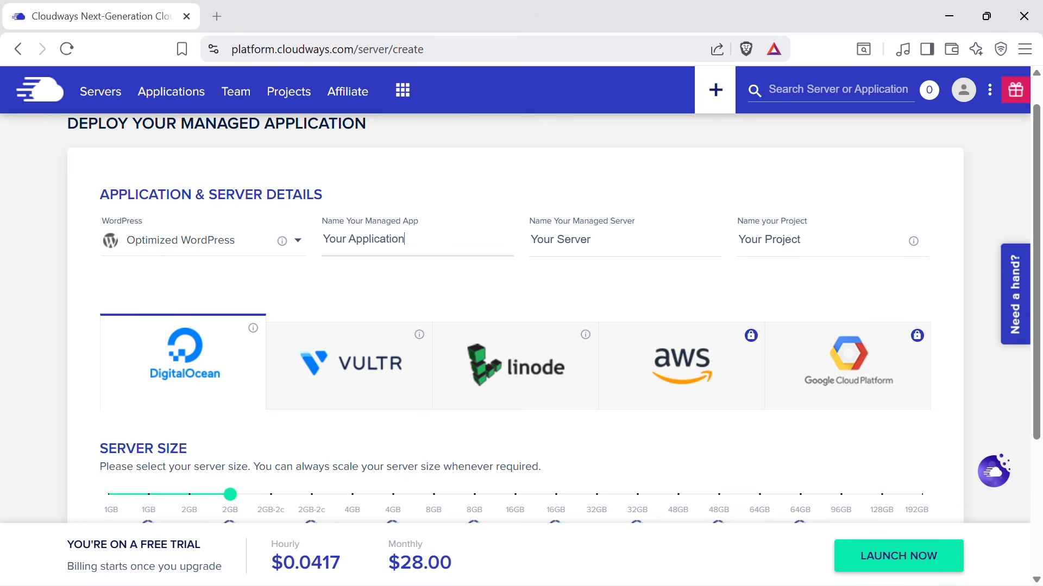
pyautogui.click(557, 239)
pyautogui.click(800, 239)
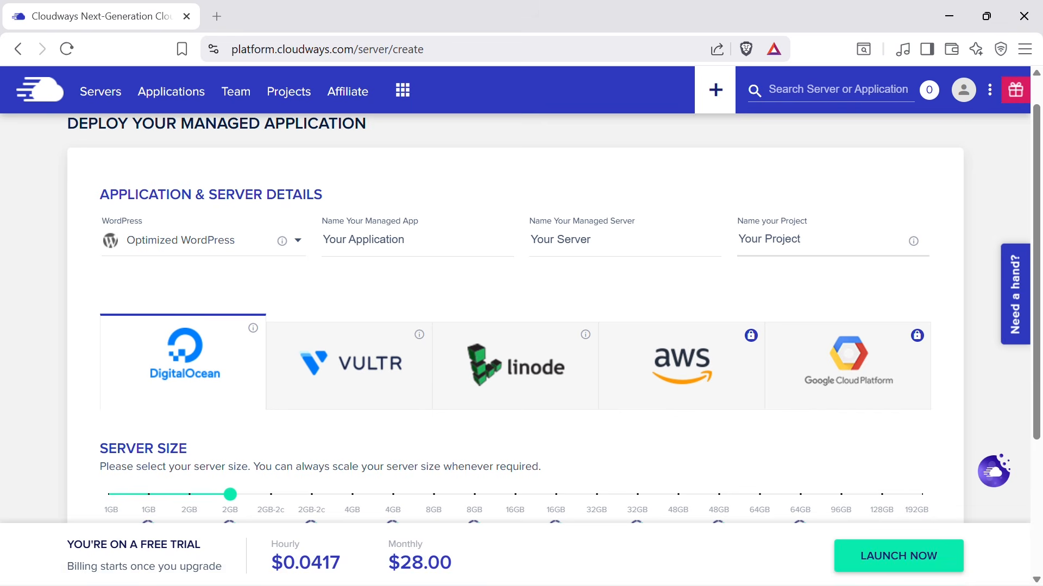
pyautogui.click(405, 239)
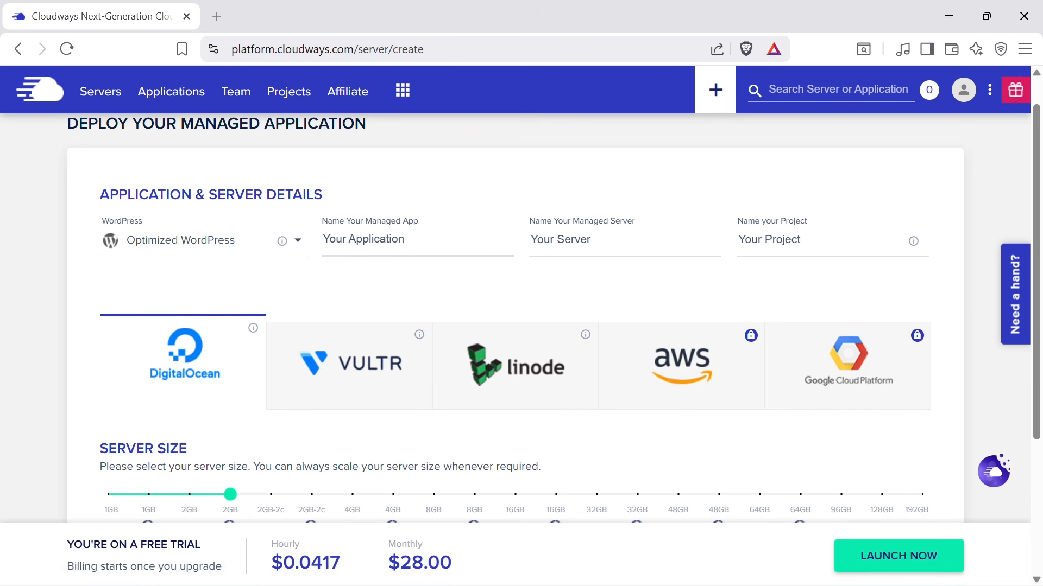
pyautogui.moveTo(404, 239); pyautogui.dragTo(379, 239)
pyautogui.moveTo(544, 240); pyautogui.dragTo(590, 239)
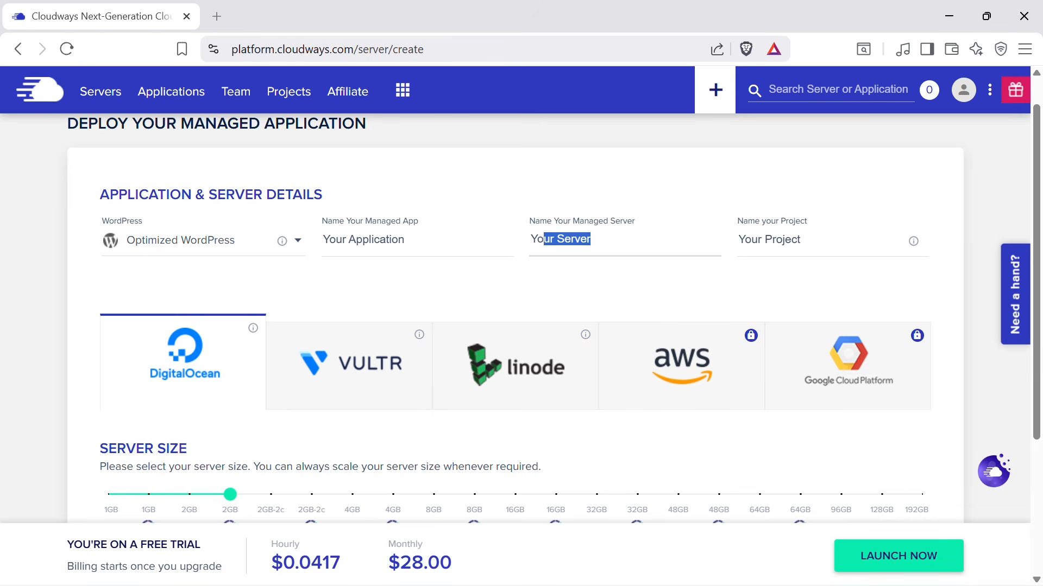
pyautogui.click(342, 241)
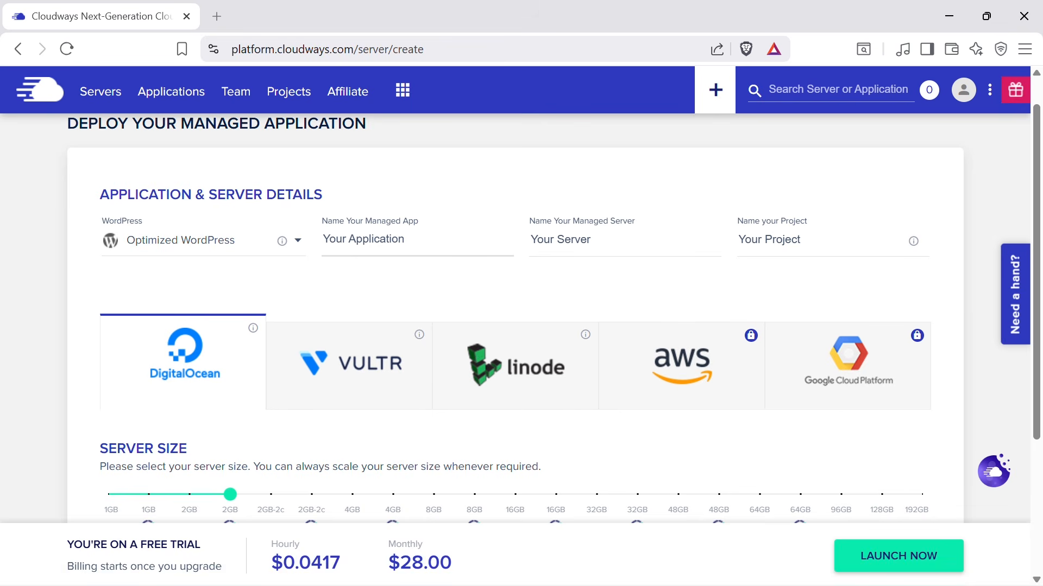
pyautogui.scroll(-1, 1041, 193)
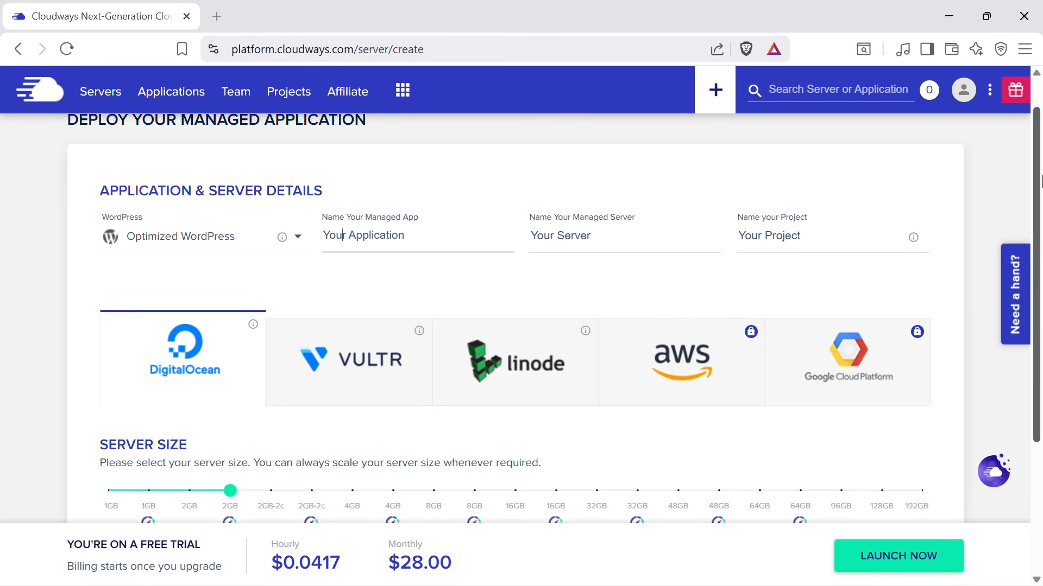
pyautogui.moveTo(1041, 193); pyautogui.dragTo(1021, 279)
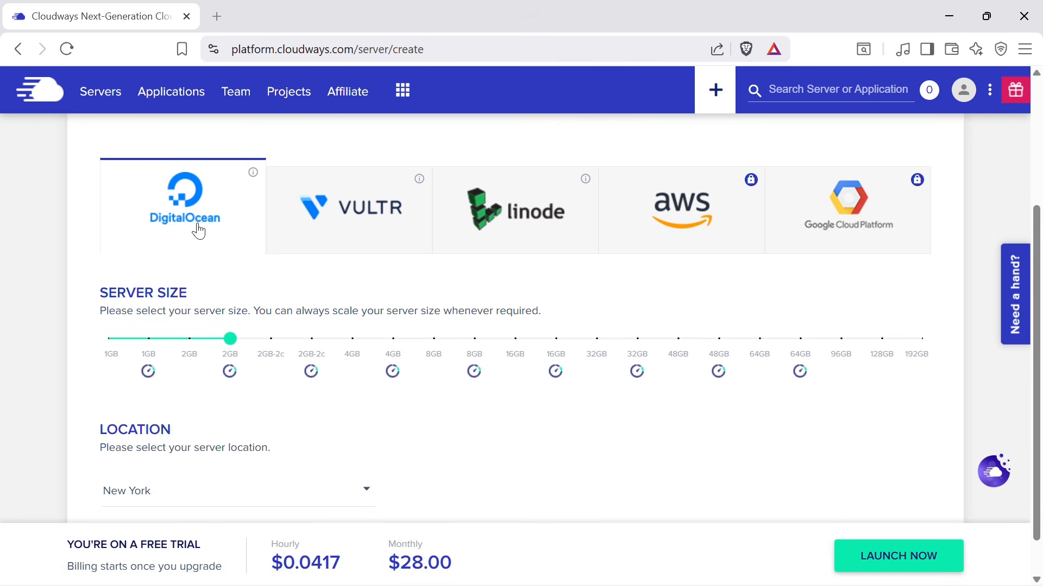
pyautogui.click(641, 211)
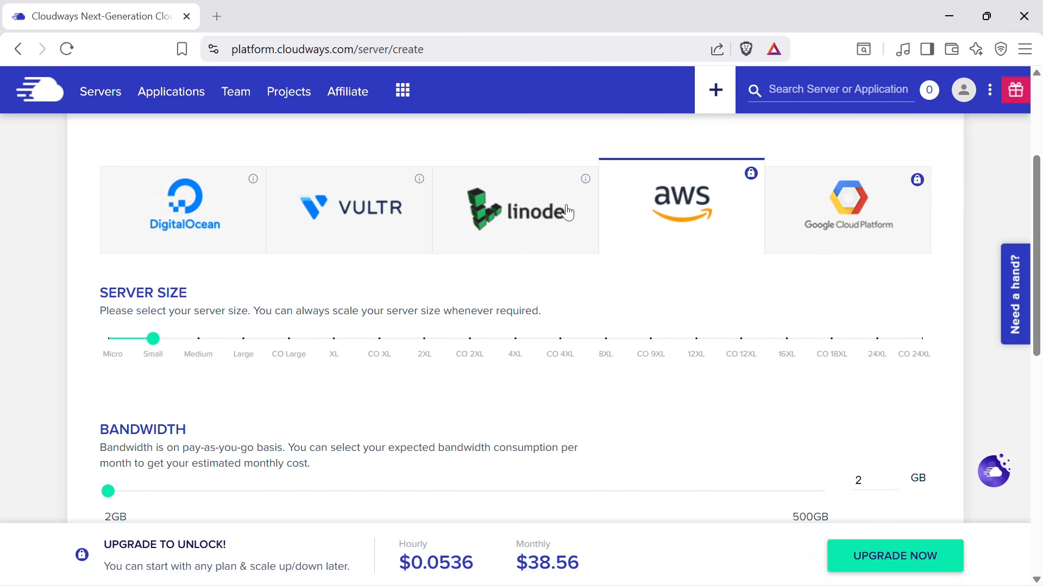
pyautogui.click(503, 218)
pyautogui.click(293, 207)
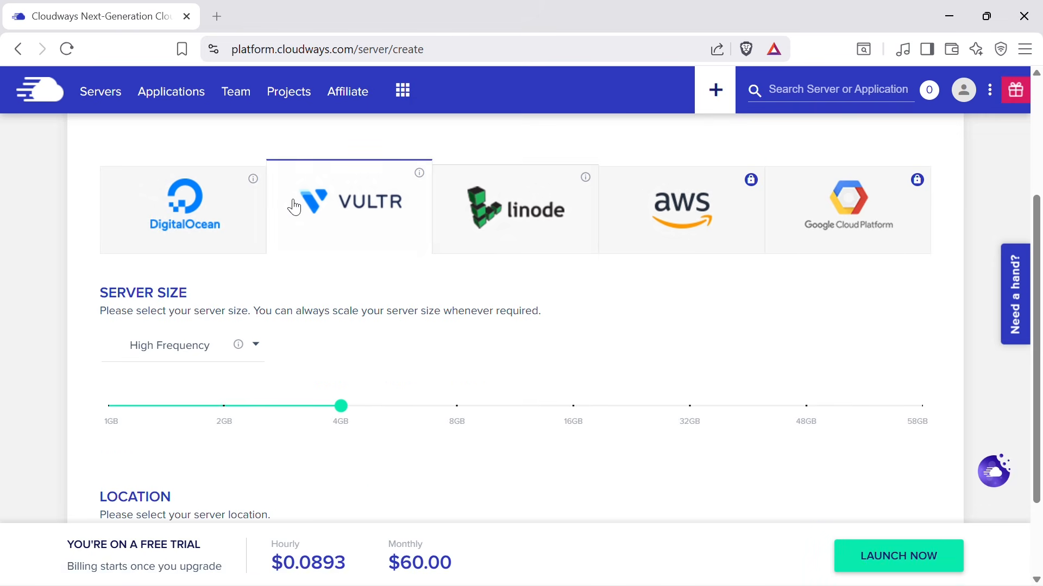
pyautogui.click(144, 189)
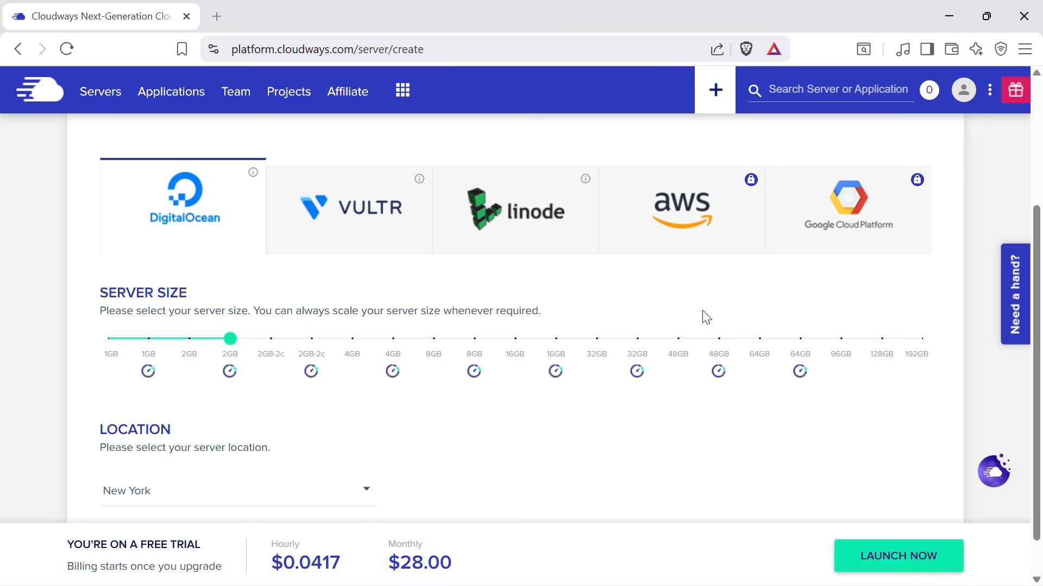
pyautogui.scroll(-1, 1038, 271)
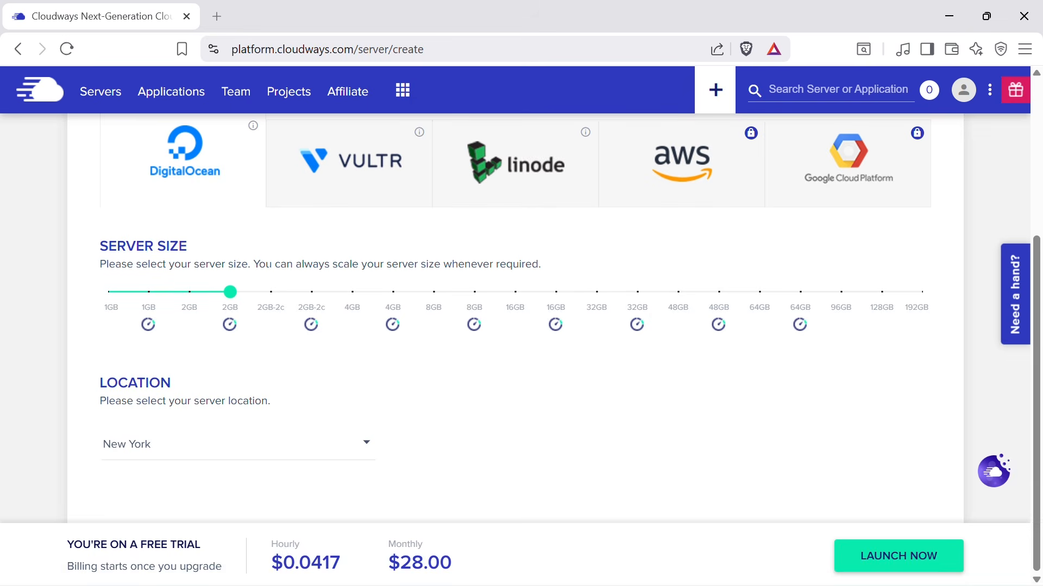
pyautogui.moveTo(234, 313)
pyautogui.moveTo(154, 297)
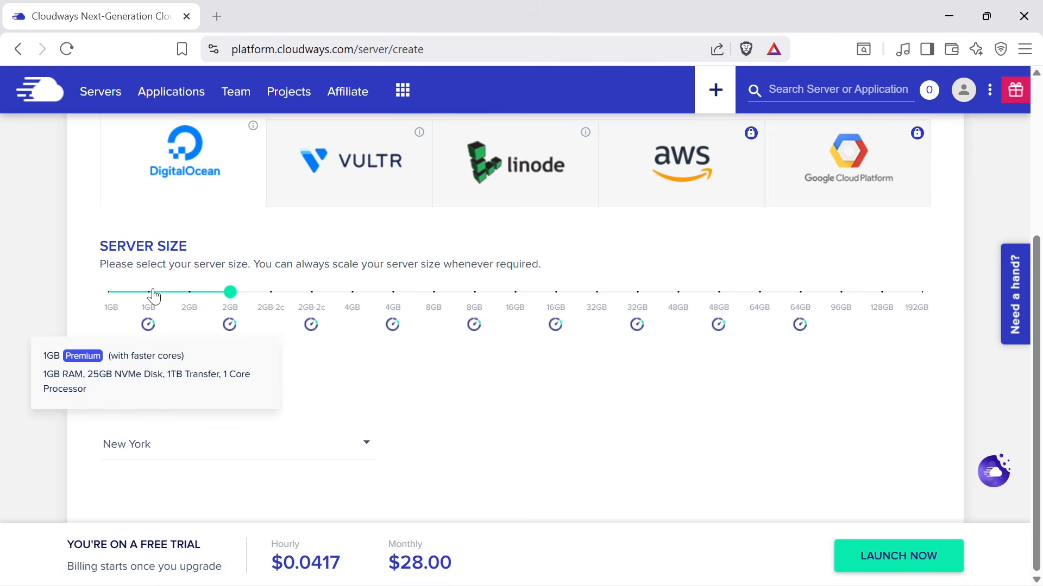
# Pick the 1GB DigitalOcean server size, bringing the estimate to $14.00 monthly.
pyautogui.click(154, 297)
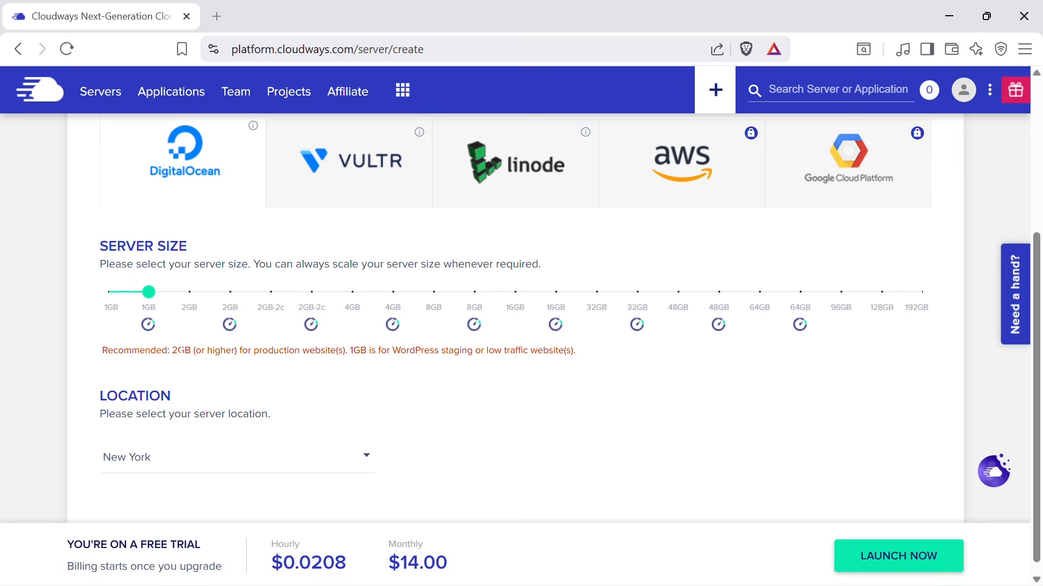
pyautogui.moveTo(102, 350); pyautogui.dragTo(589, 366)
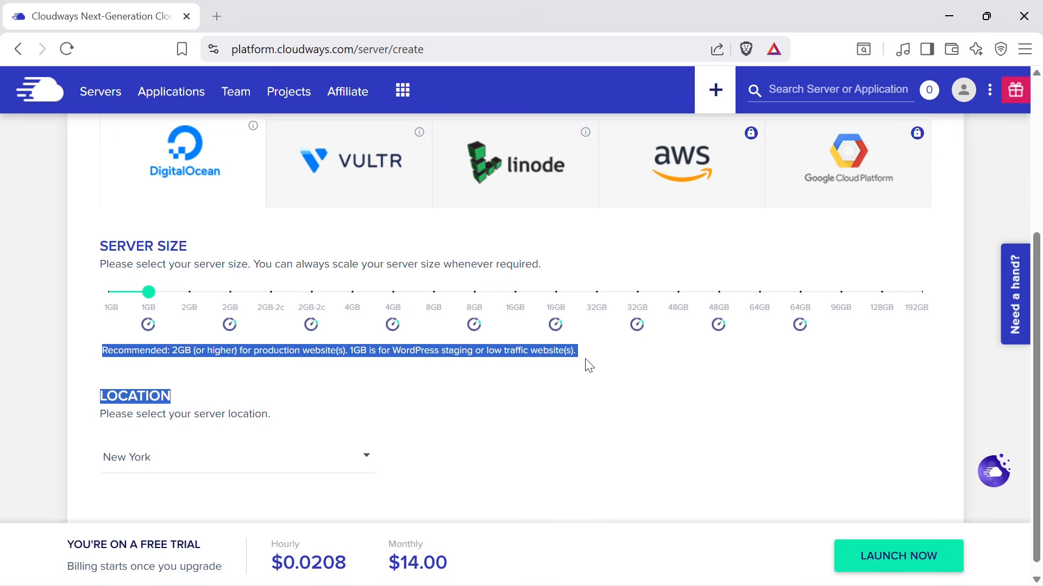
pyautogui.click(170, 353)
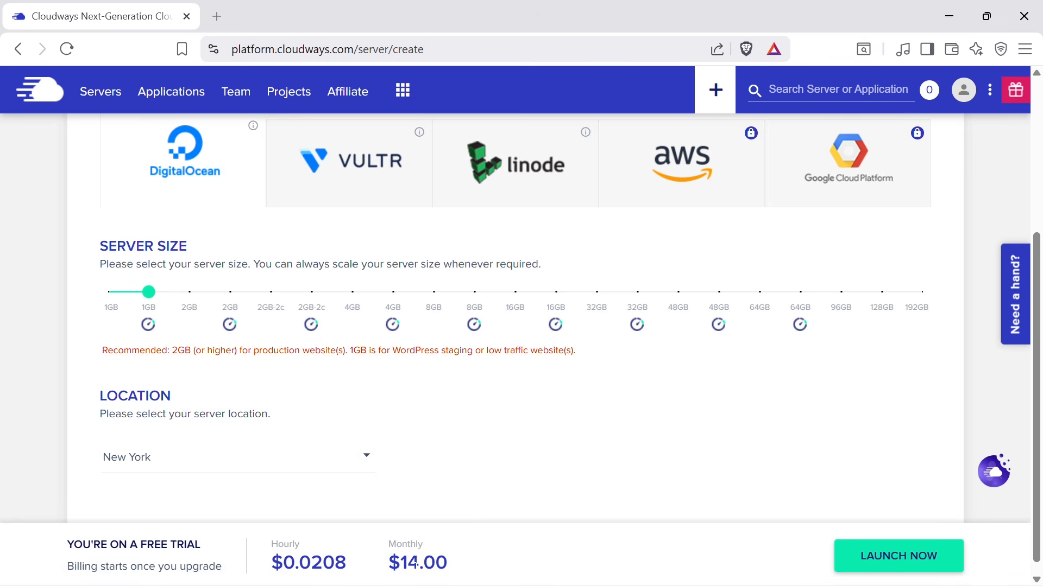
# Set the server location to Sydney, keeping the 1GB DigitalOcean size at $14.00 monthly.
pyautogui.click(239, 468)
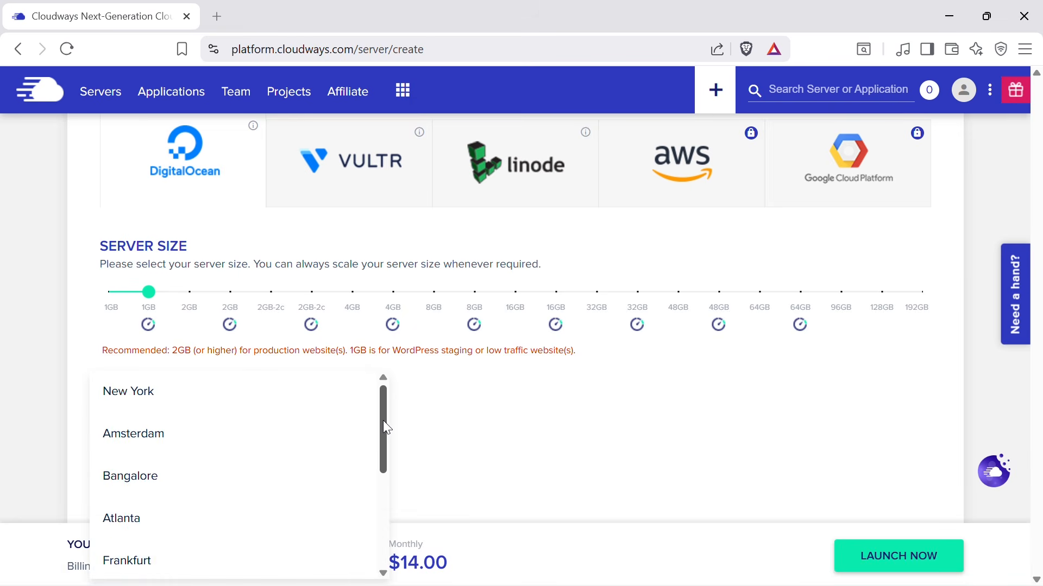
pyautogui.moveTo(381, 421); pyautogui.dragTo(363, 521)
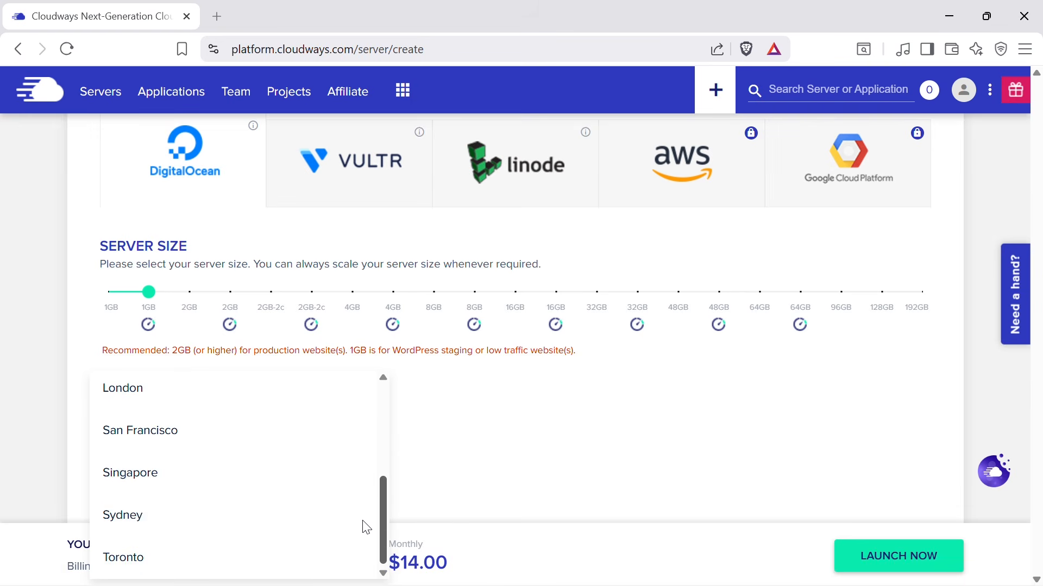
pyautogui.click(153, 515)
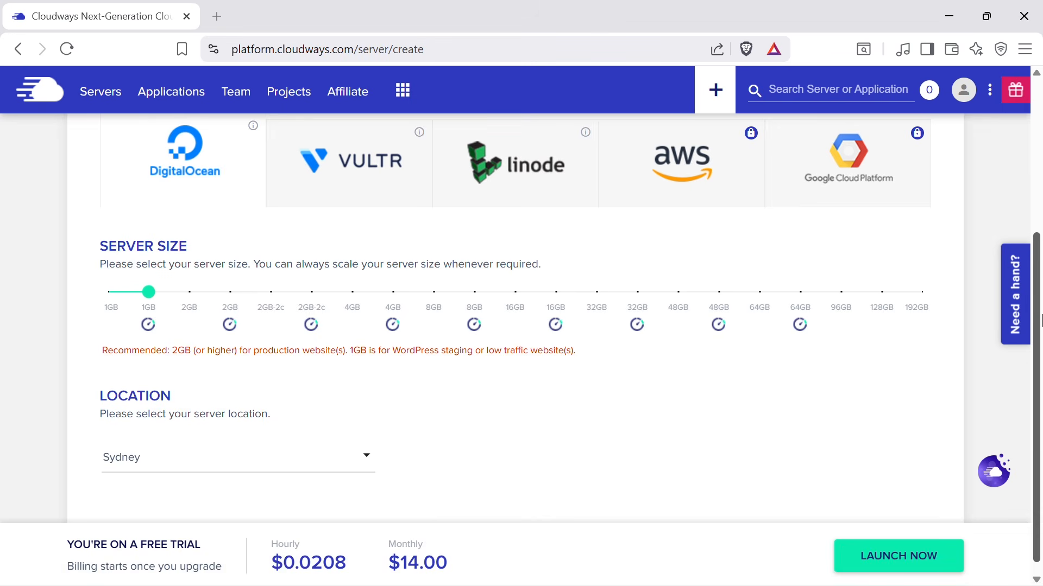
pyautogui.moveTo(1040, 393); pyautogui.dragTo(1039, 403)
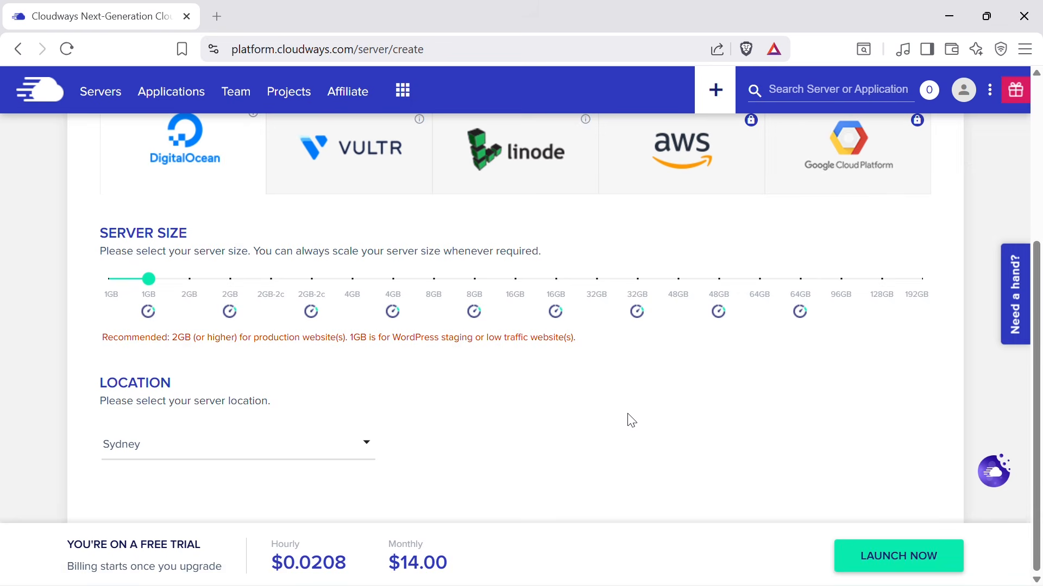
pyautogui.moveTo(1041, 317); pyautogui.dragTo(1042, 190)
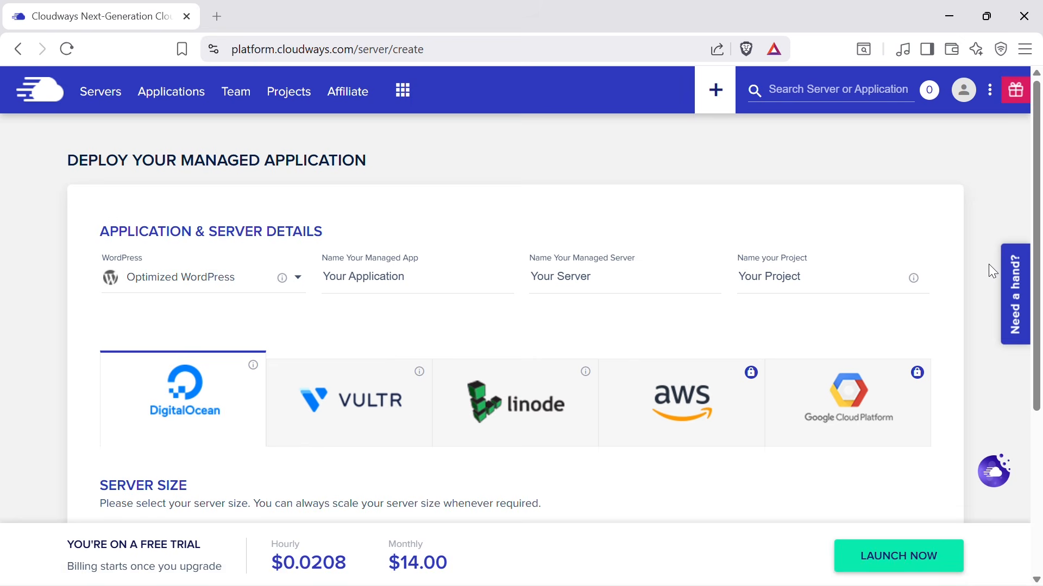
pyautogui.scroll(-4, 168, 186)
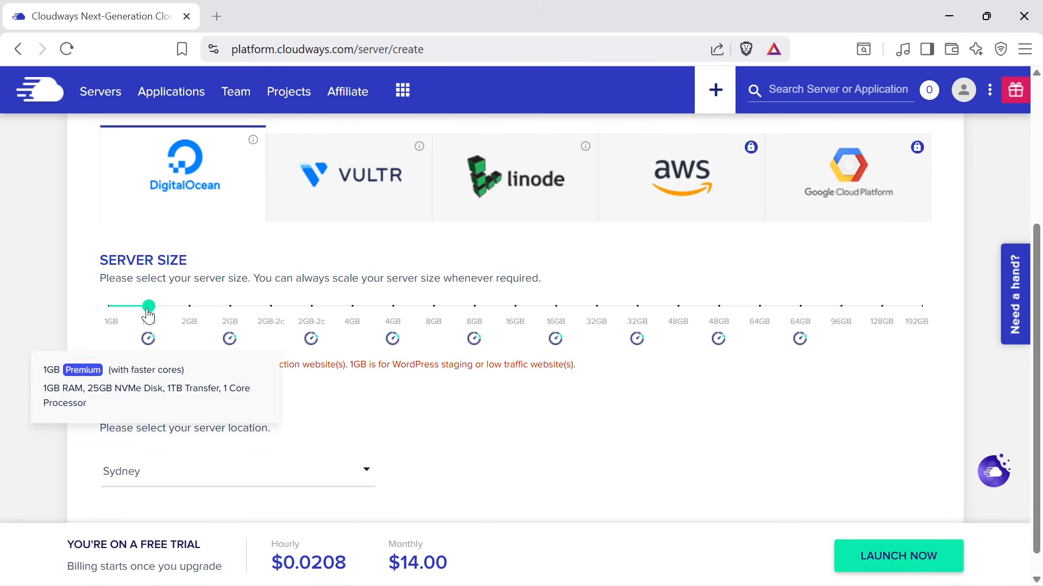
pyautogui.moveTo(151, 309)
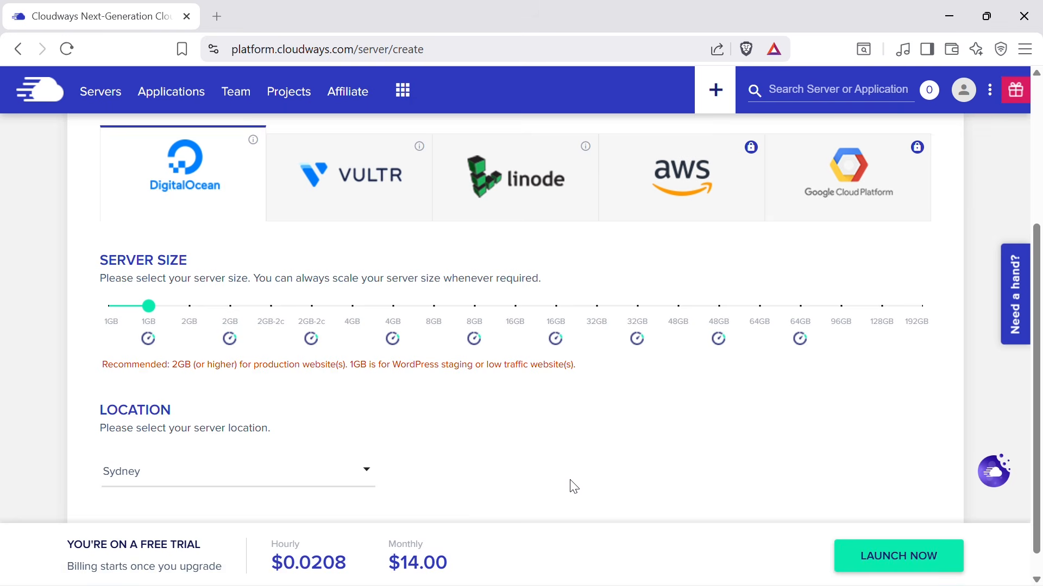
pyautogui.scroll(-1, 1040, 328)
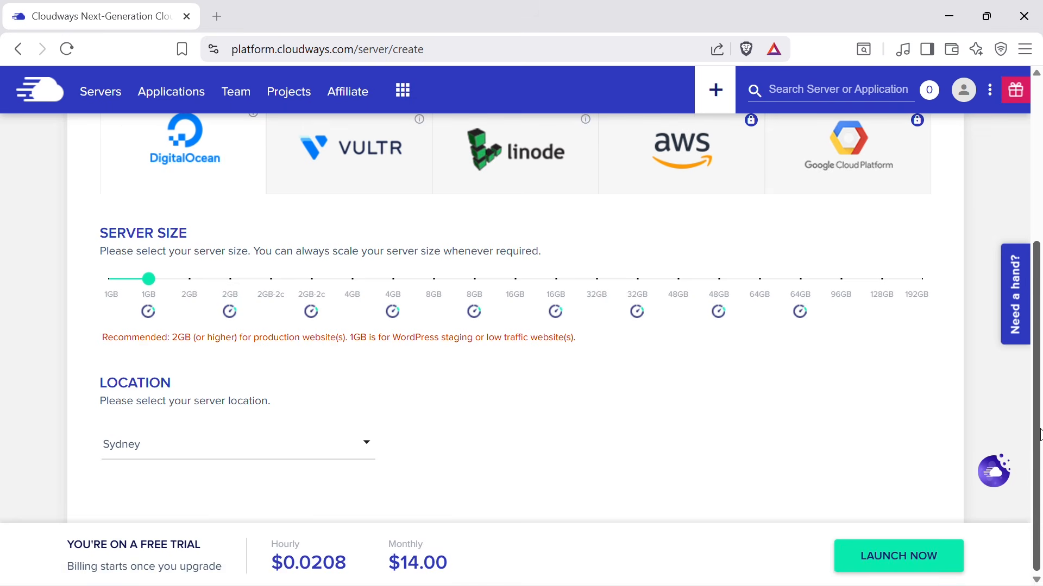
# Launch the 1GB Sydney server and view its WordPress application in the Applications list.
pyautogui.click(900, 555)
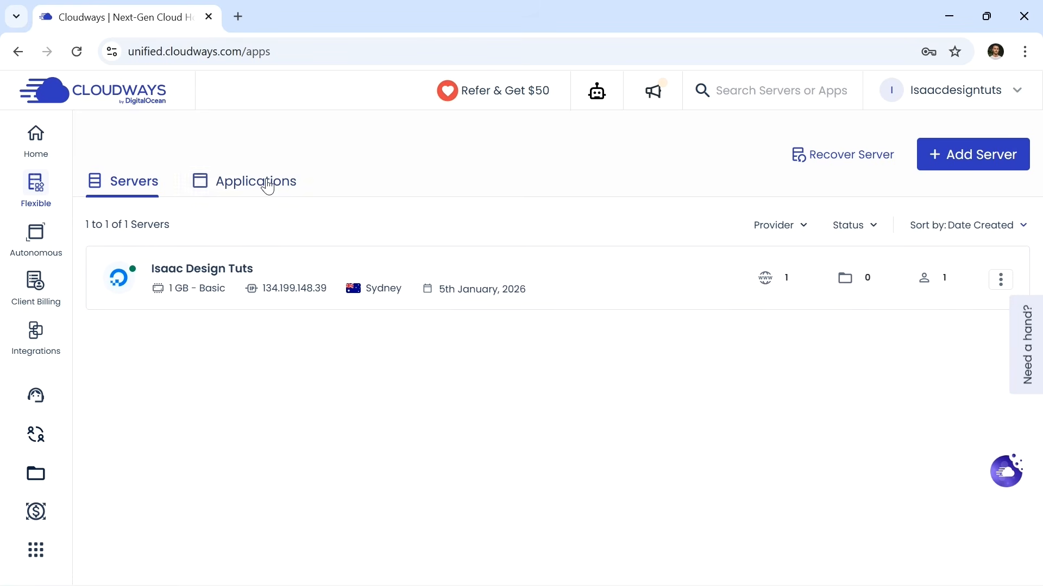
pyautogui.click(227, 188)
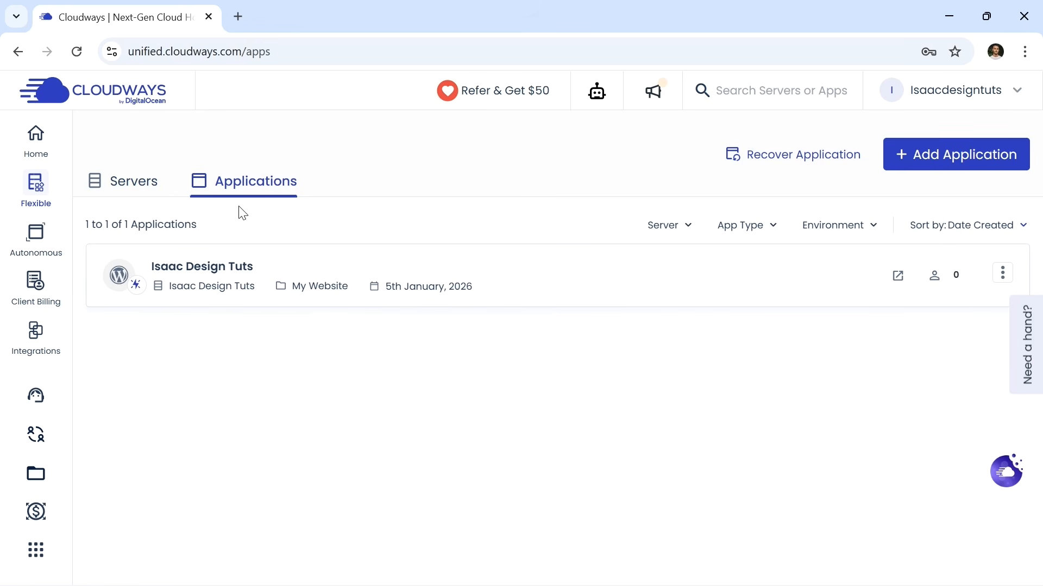
# Open the WordPress app's Access Details and review its URL, admin login and database credentials.
pyautogui.click(580, 288)
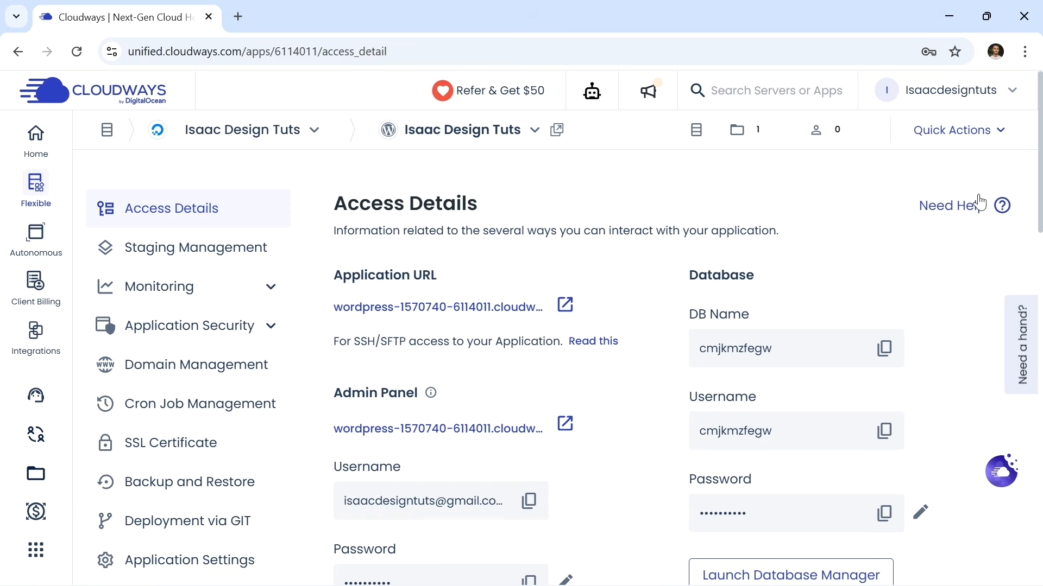
pyautogui.scroll(-2, 743, 217)
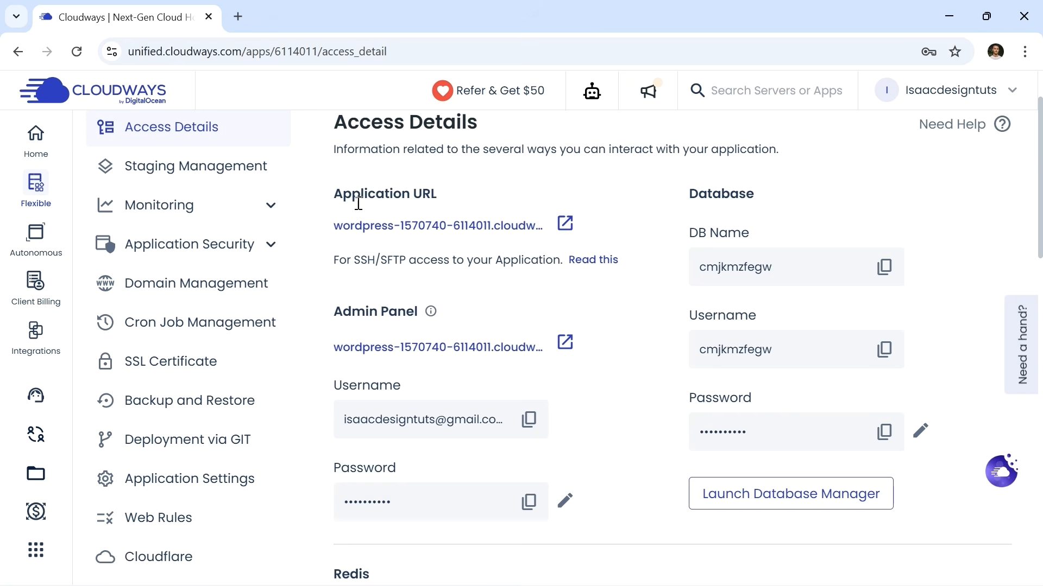
pyautogui.scroll(2, 423, 220)
pyautogui.scroll(-2, 431, 207)
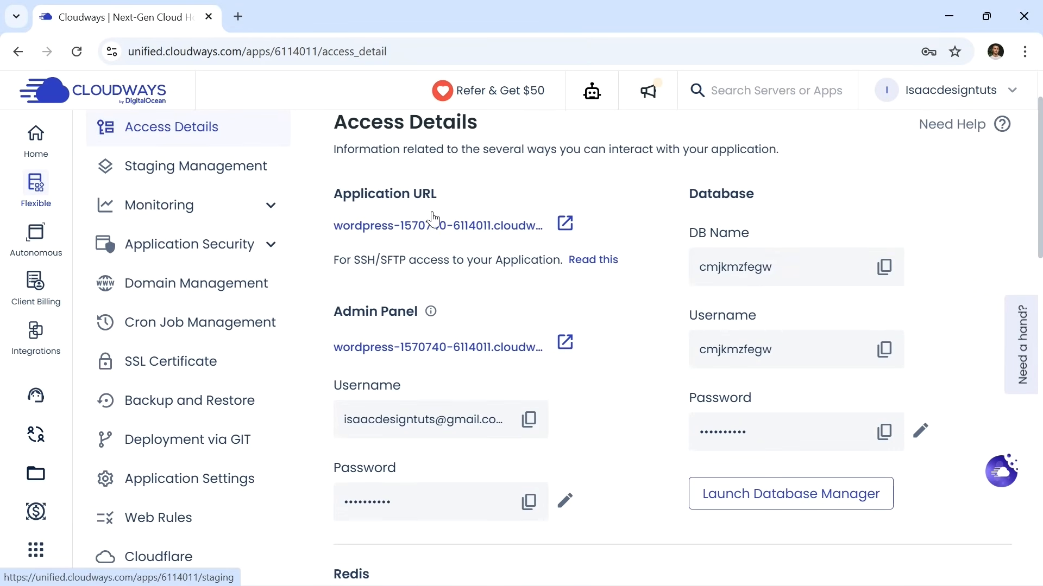
pyautogui.scroll(2, 328, 296)
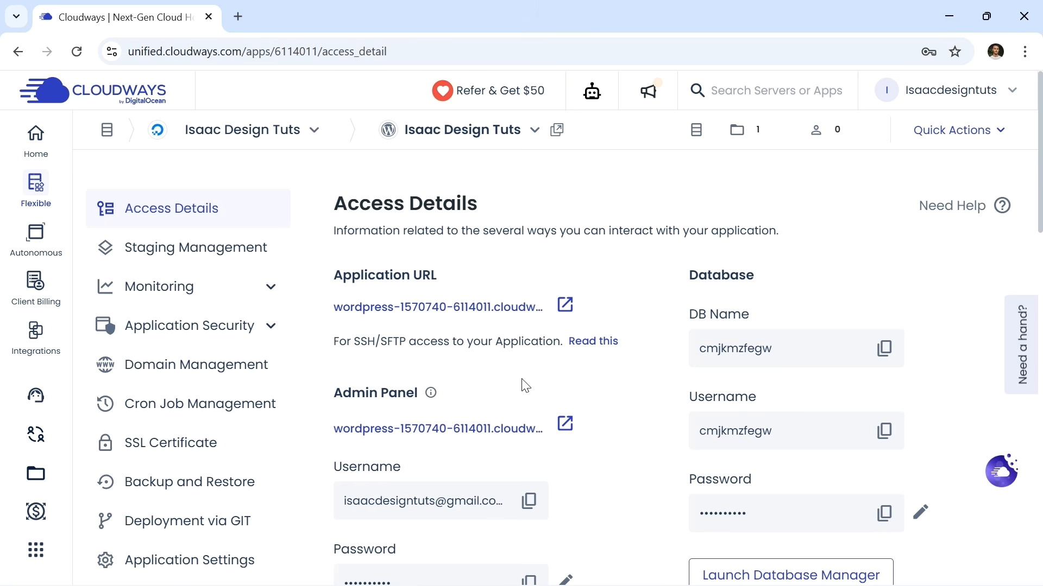
pyautogui.scroll(-1, 463, 341)
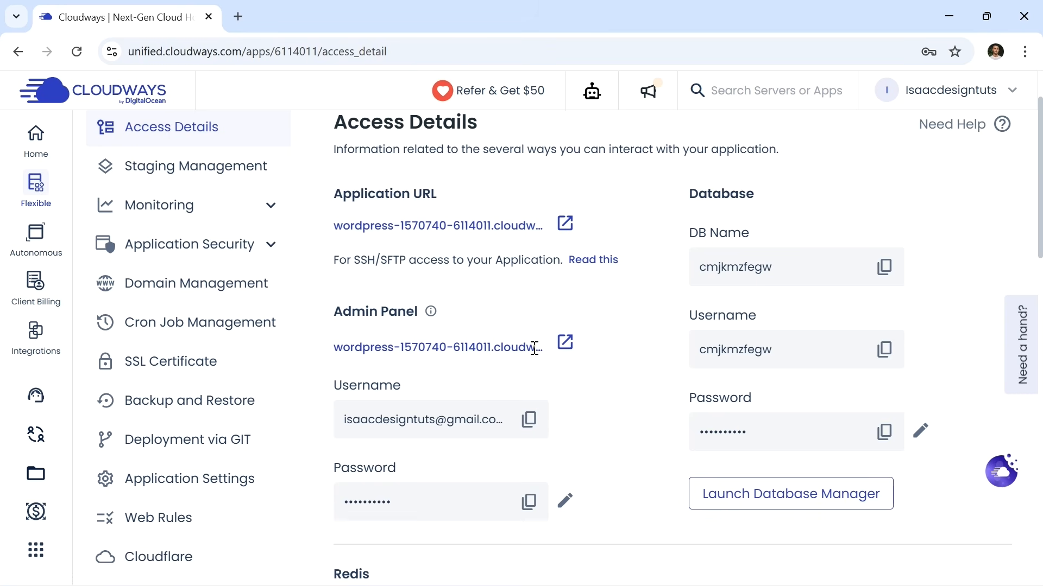
# Open the WordPress admin login page and paste in the admin username from Access Details.
pyautogui.click(566, 342)
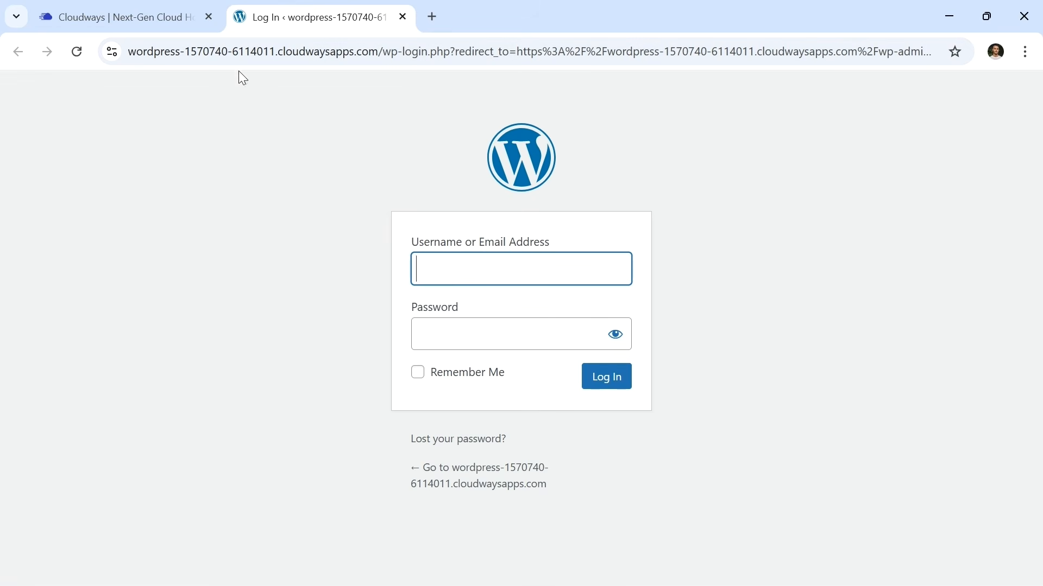
pyautogui.click(101, 14)
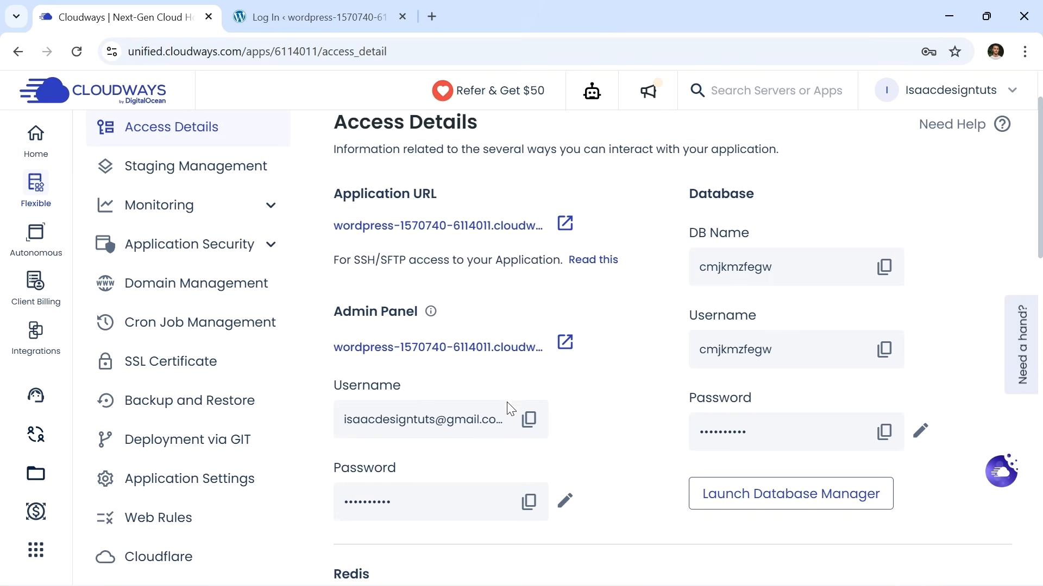
pyautogui.click(528, 421)
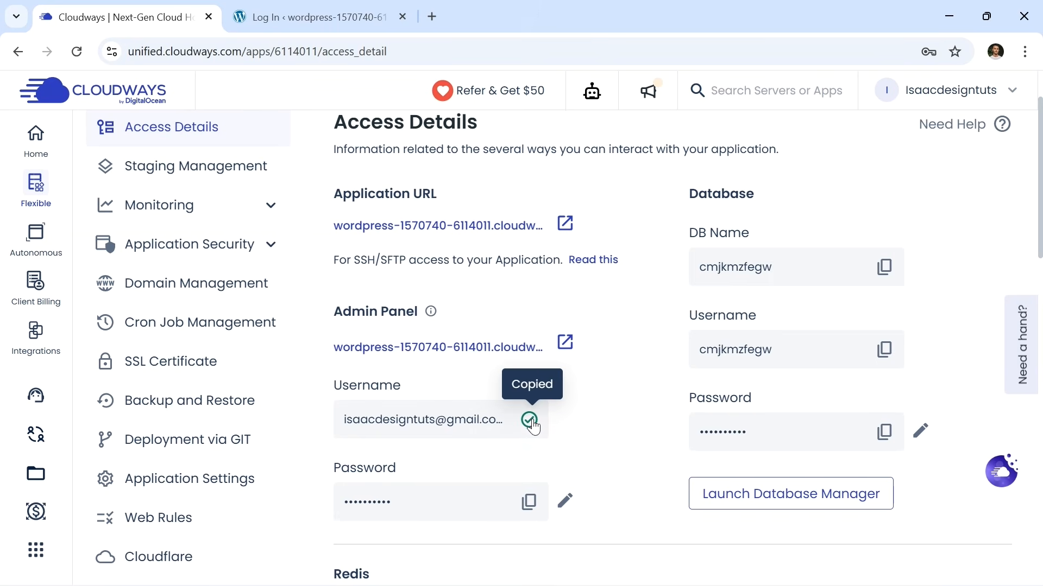
pyautogui.click(413, 17)
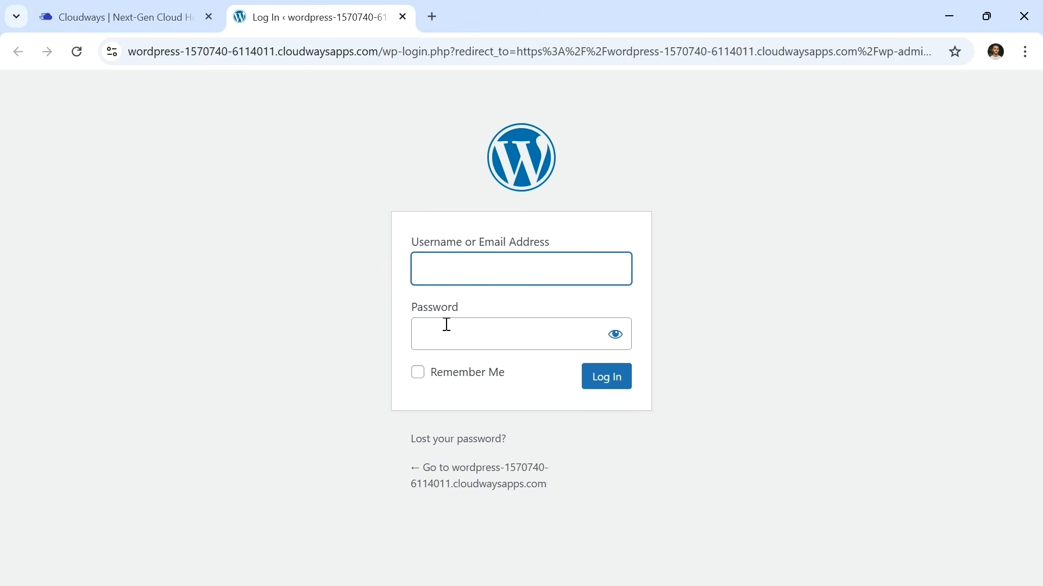
pyautogui.hotkey('ctrl', 'v')
# Paste the admin password into the login form and tick Remember Me.
pyautogui.click(149, 7)
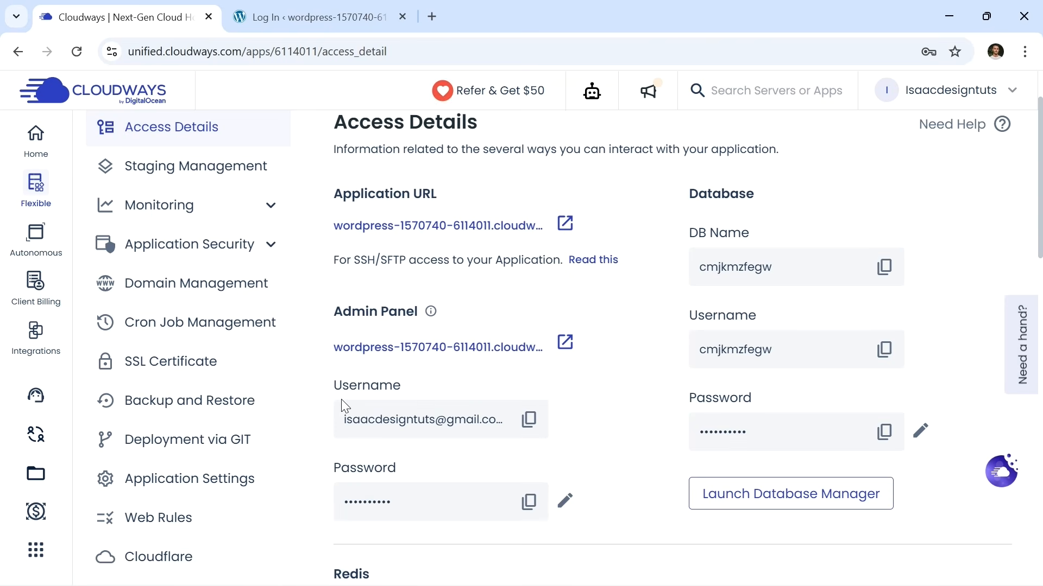
pyautogui.click(528, 503)
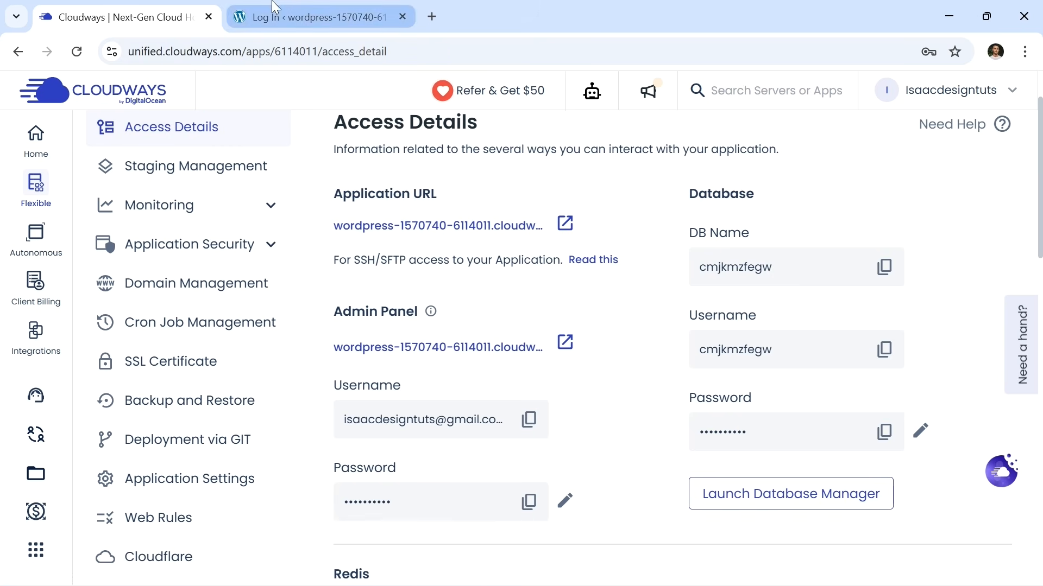
pyautogui.click(310, 17)
pyautogui.click(431, 325)
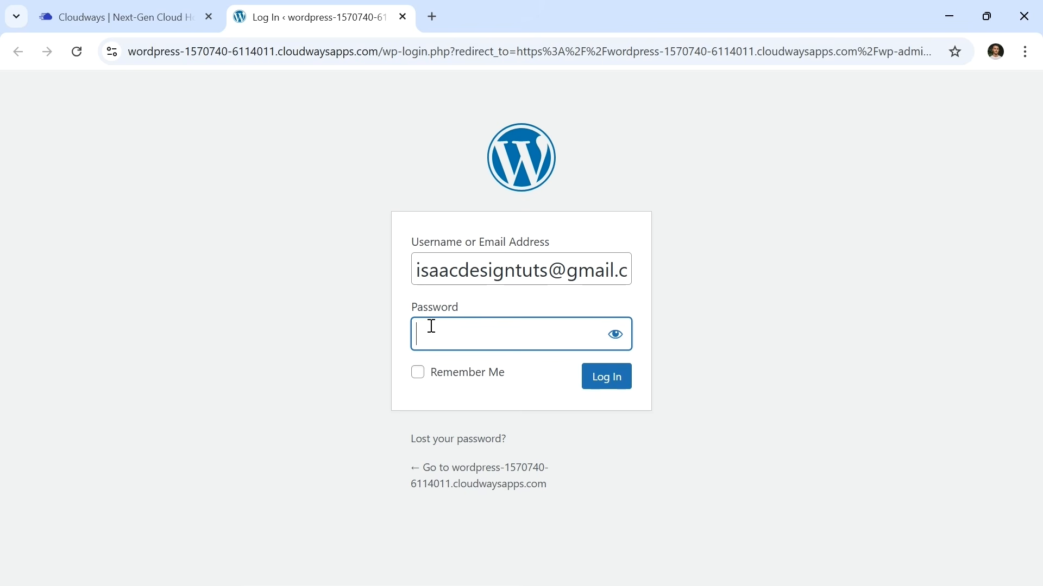
pyautogui.hotkey('ctrl', 'v')
pyautogui.click(417, 372)
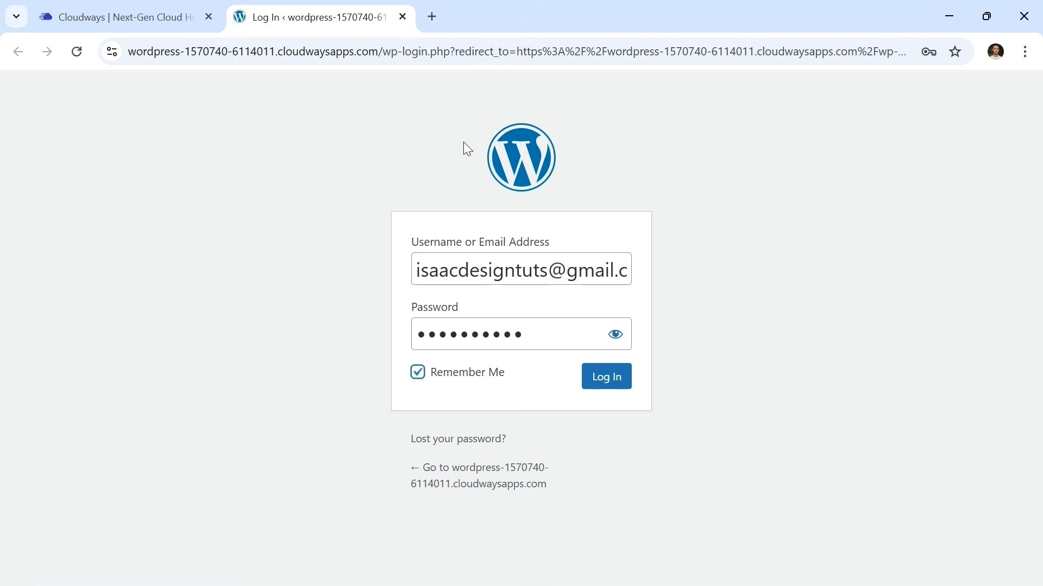
# Recopy the admin username and log in to the WordPress dashboard.
pyautogui.click(190, 11)
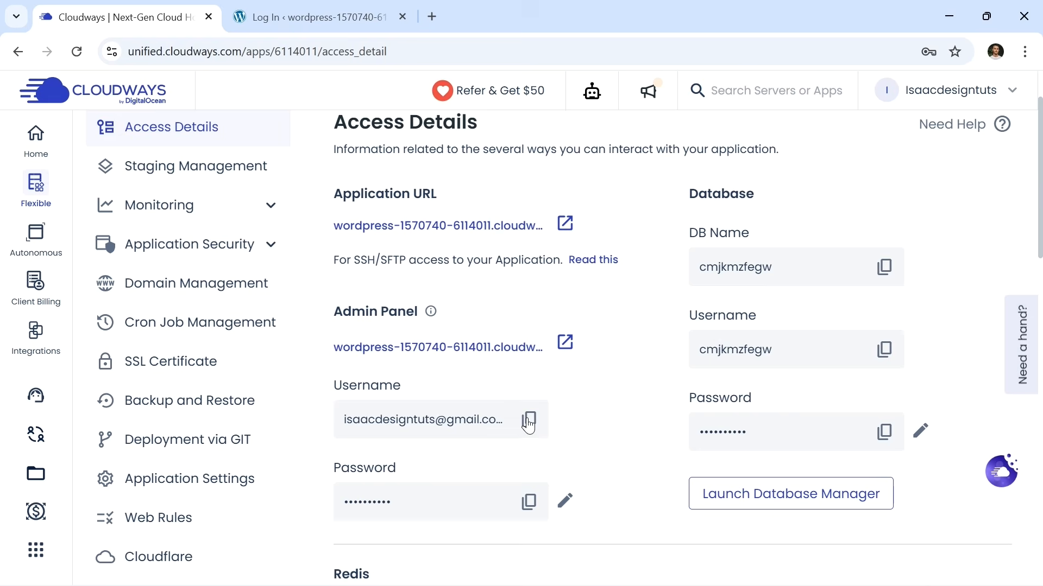
pyautogui.click(332, 19)
pyautogui.click(187, 18)
pyautogui.click(320, 17)
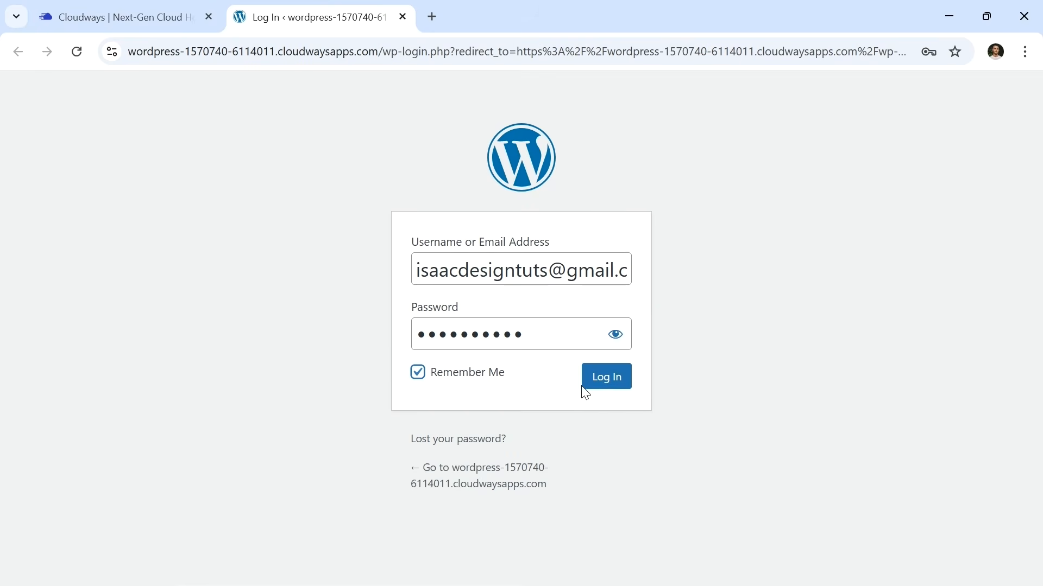
pyautogui.click(616, 383)
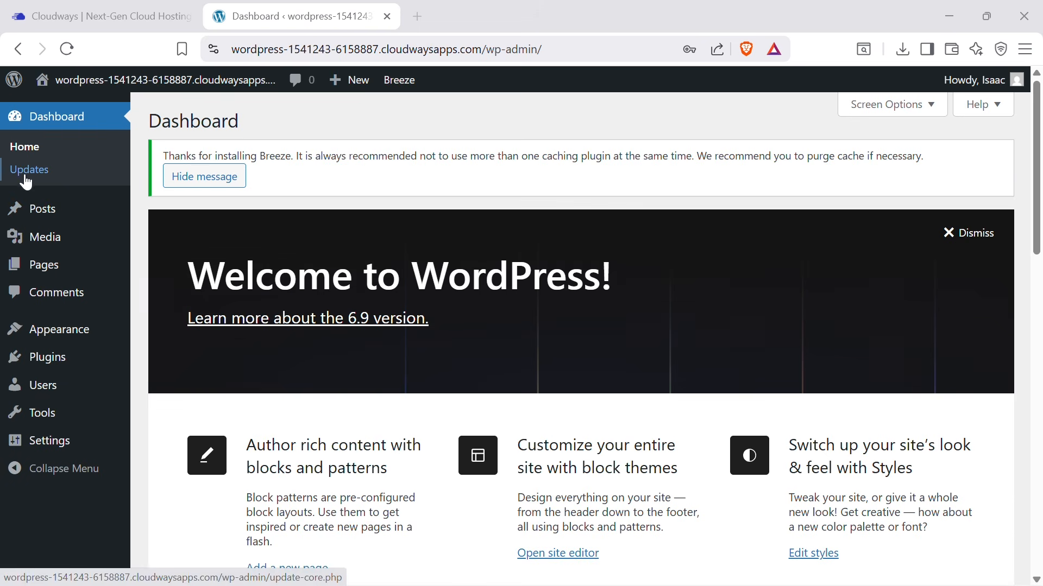
pyautogui.moveTo(58, 333)
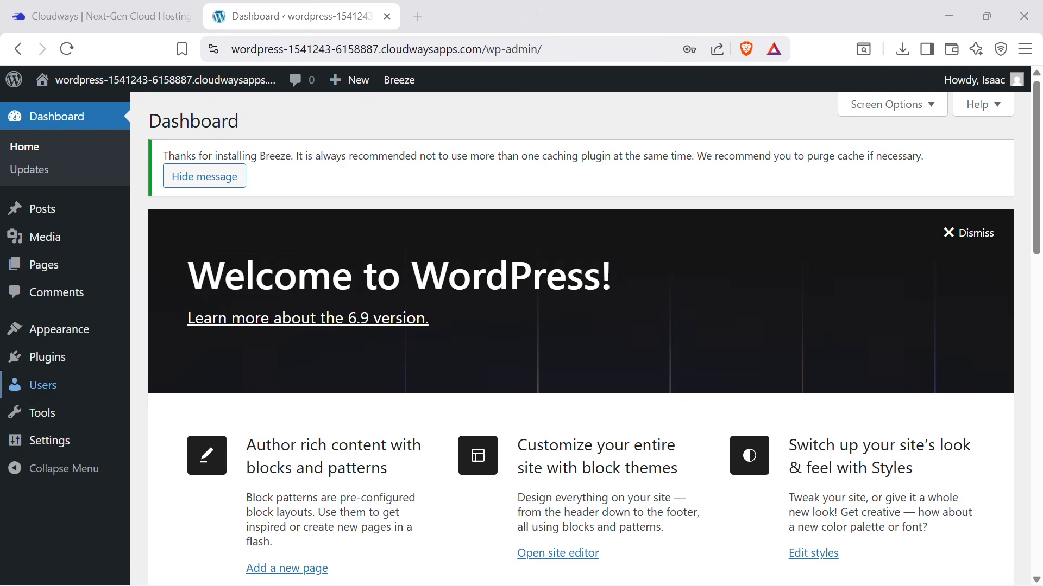
pyautogui.moveTo(52, 426)
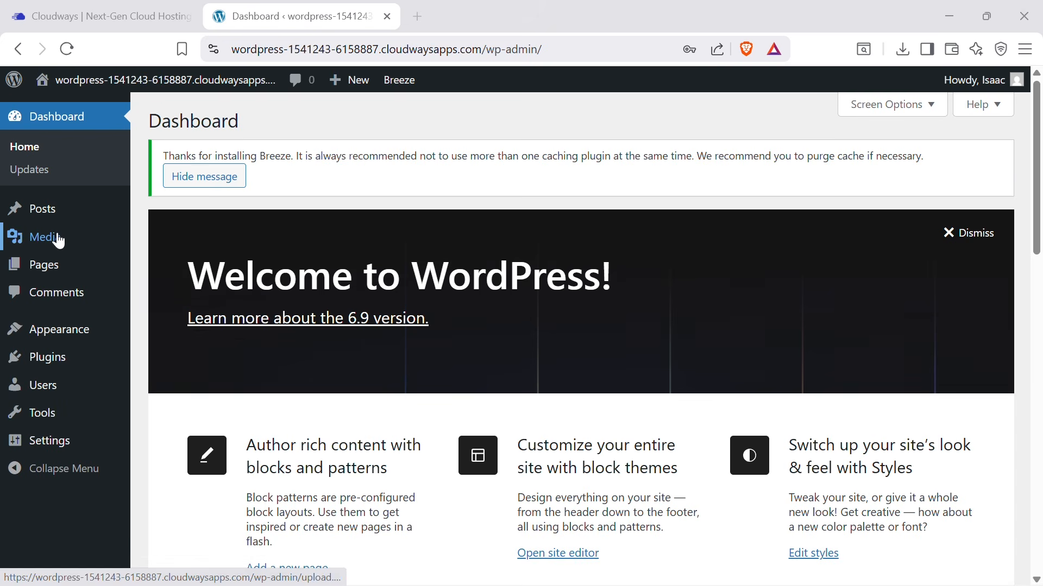
pyautogui.moveTo(59, 241)
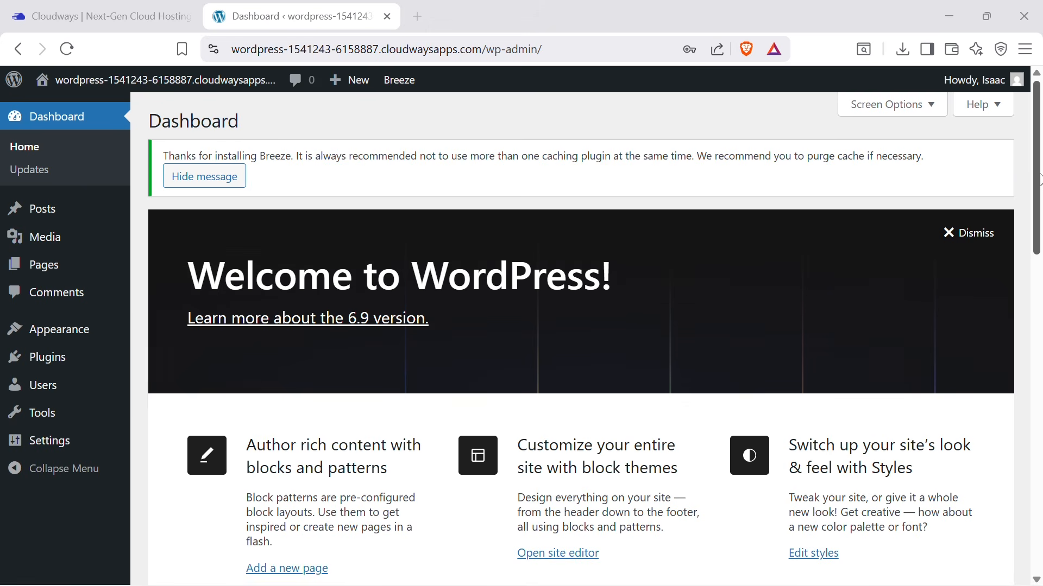
pyautogui.moveTo(1038, 179); pyautogui.dragTo(976, 184)
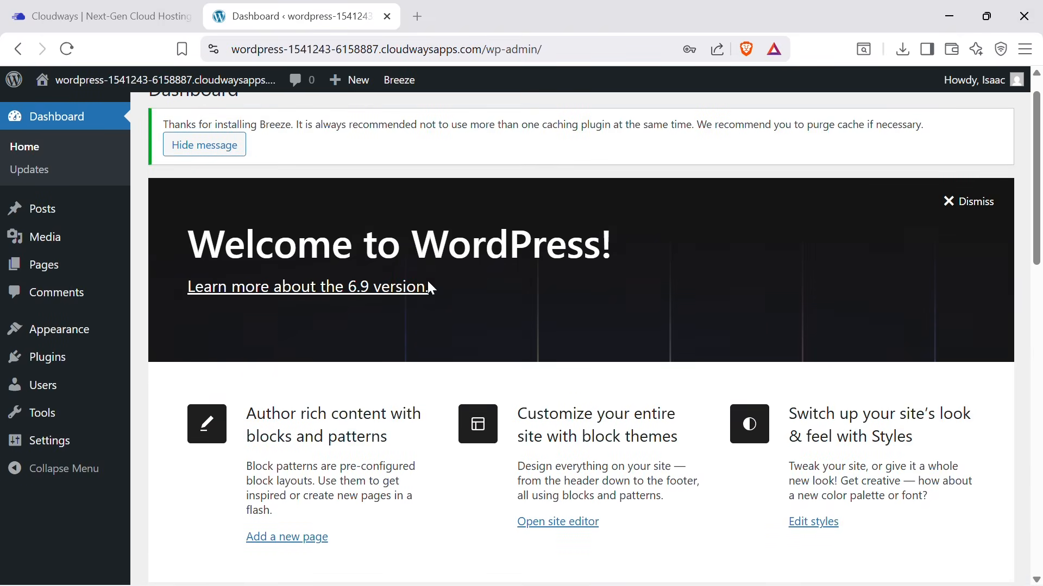
pyautogui.scroll(-5, 653, 255)
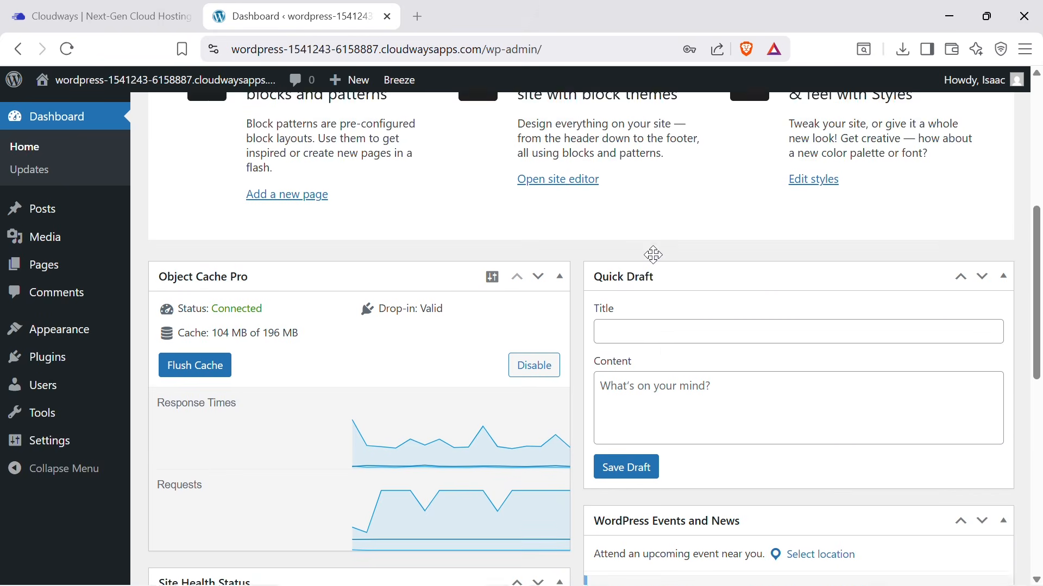
pyautogui.scroll(-1, 653, 254)
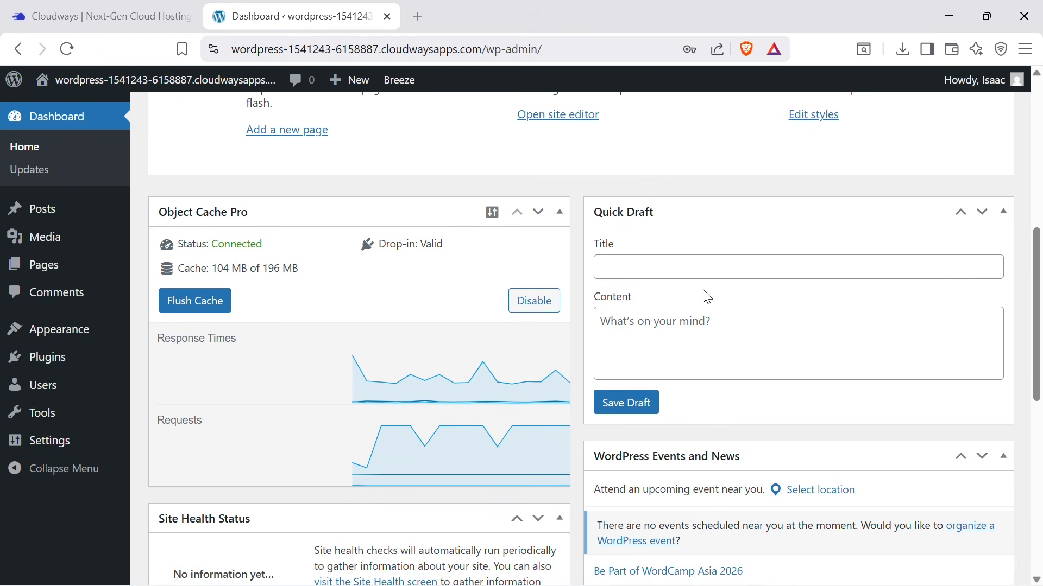
pyautogui.scroll(6, 701, 296)
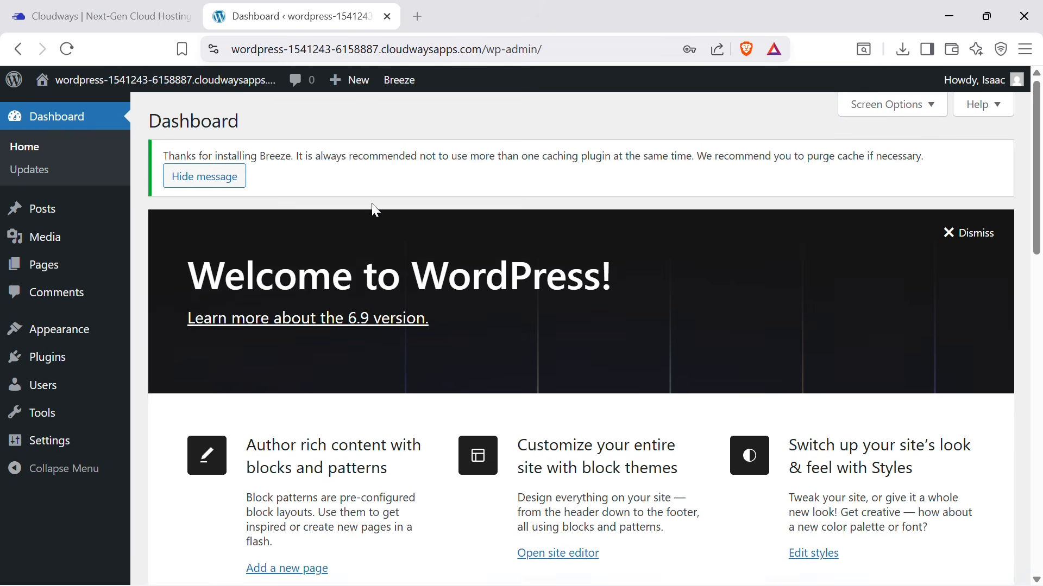
# Dismiss the Welcome panel and collapse Object Cache Pro, Quick Draft, Site Health, Events, At a Glance, Activity.
pyautogui.click(971, 234)
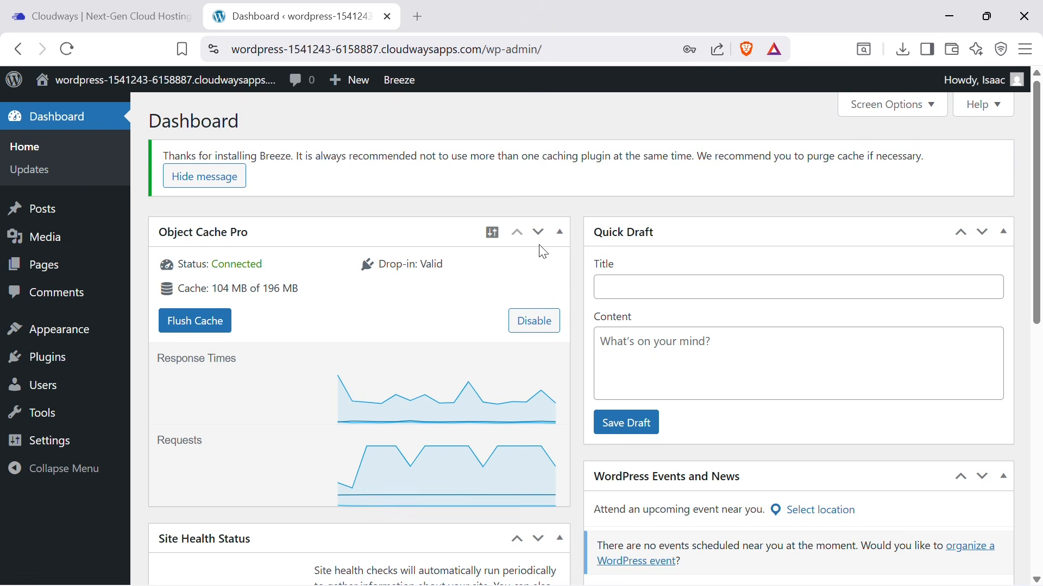
pyautogui.click(562, 234)
pyautogui.click(1003, 232)
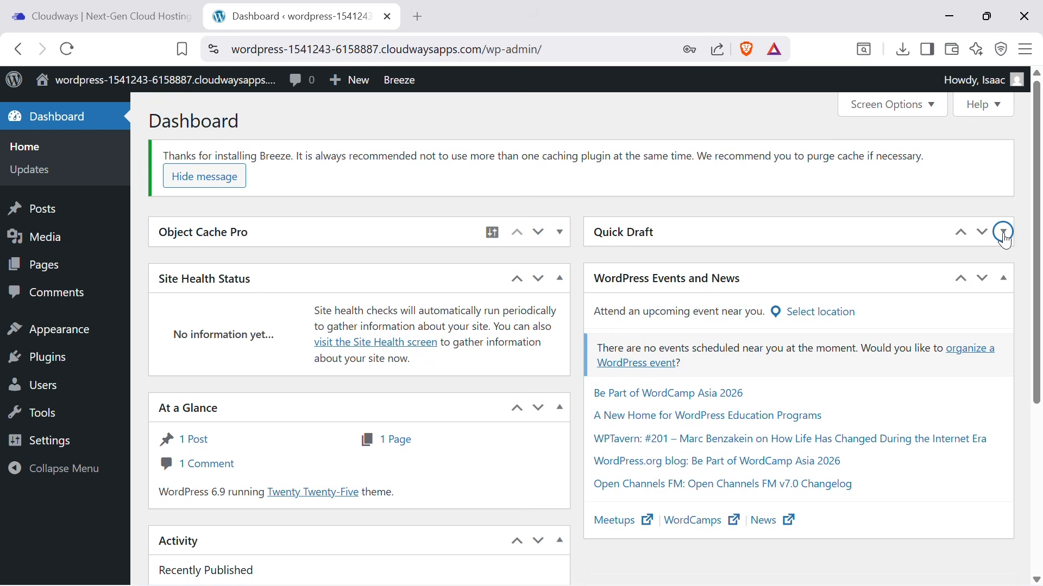
pyautogui.click(560, 279)
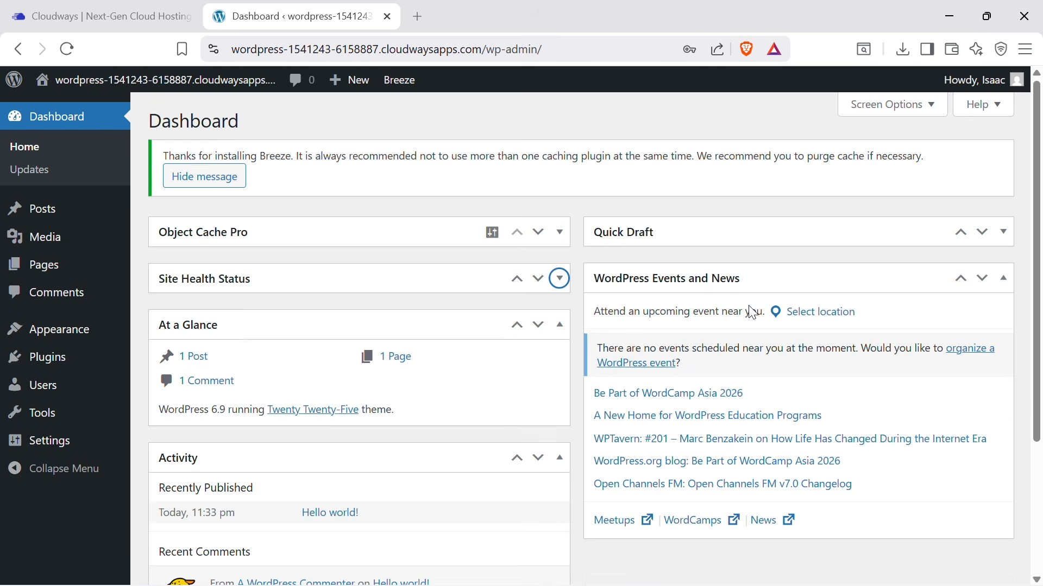
pyautogui.click(1004, 279)
pyautogui.click(560, 324)
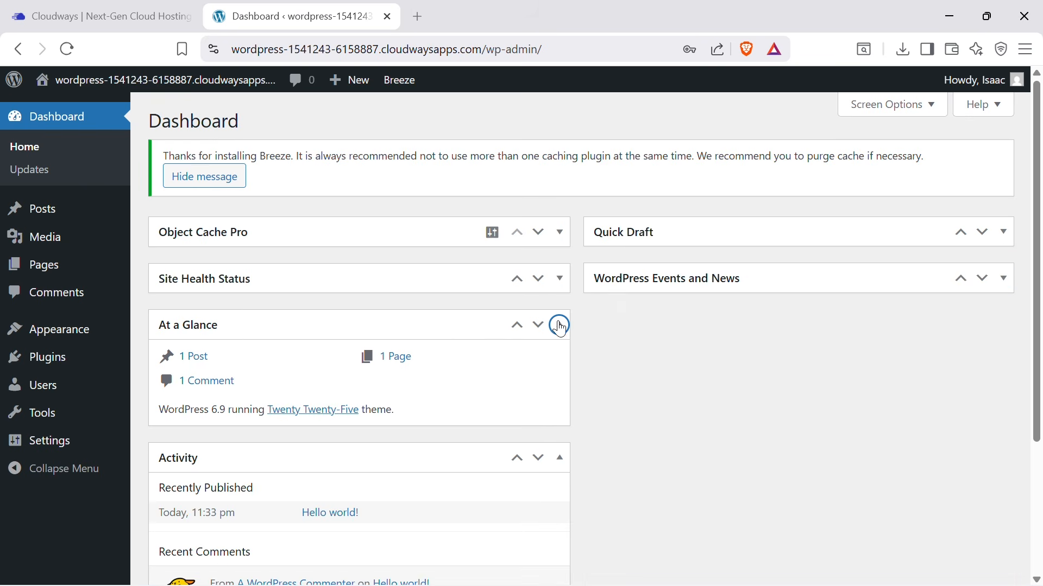
pyautogui.click(560, 371)
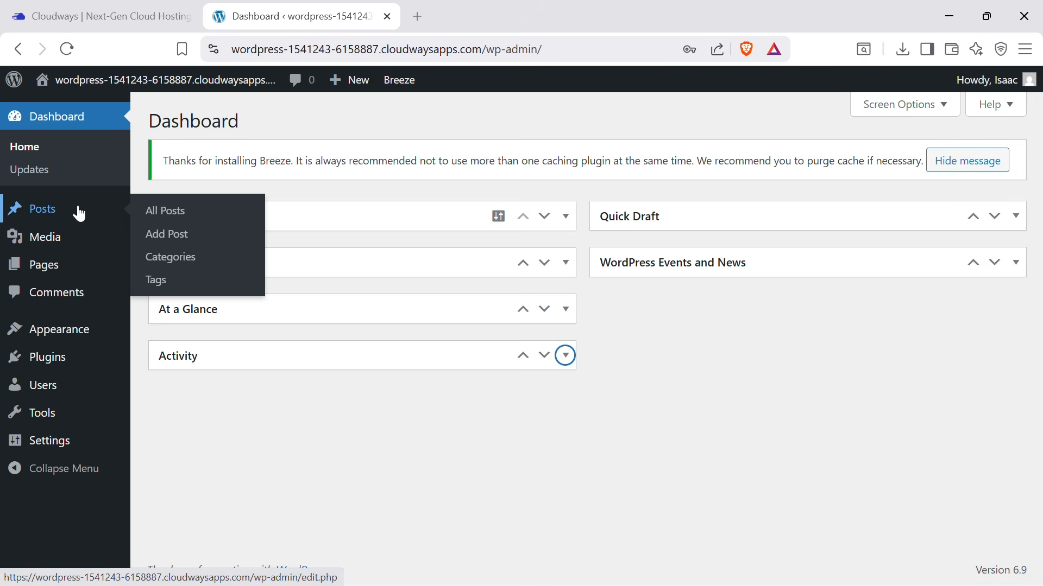
pyautogui.moveTo(70, 220)
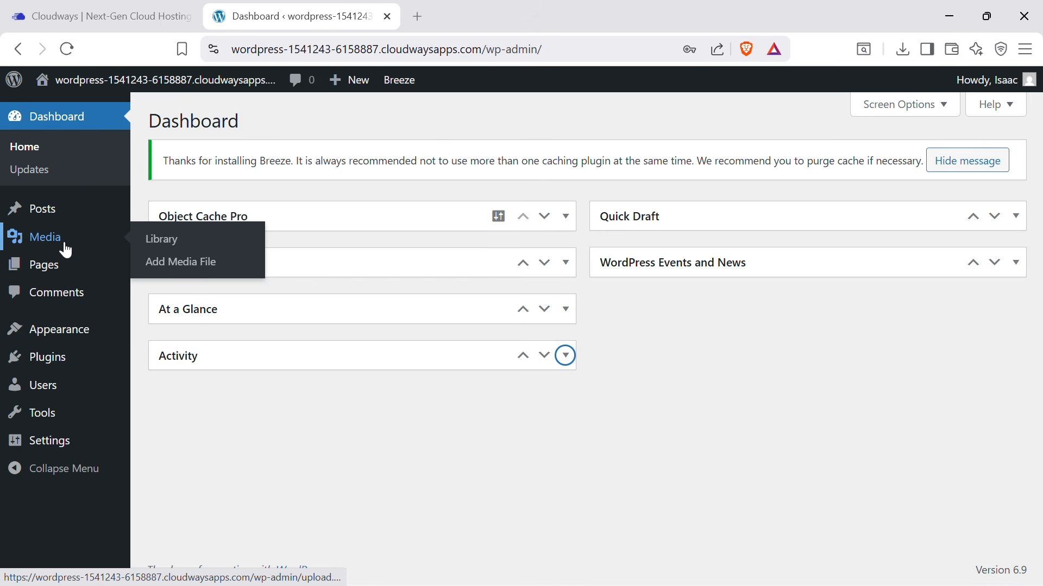
pyautogui.moveTo(74, 278)
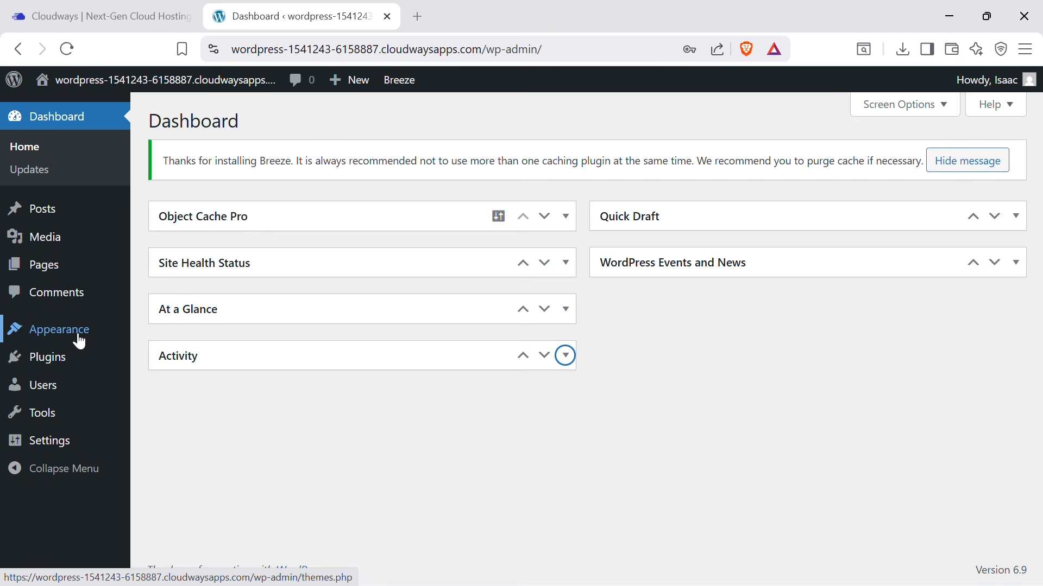
pyautogui.moveTo(80, 344)
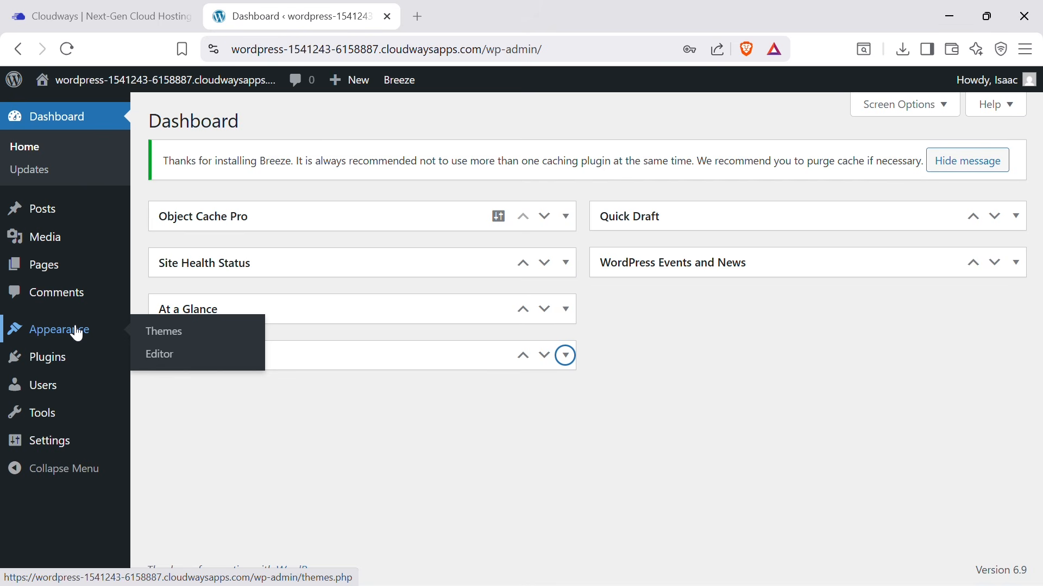
pyautogui.moveTo(60, 369)
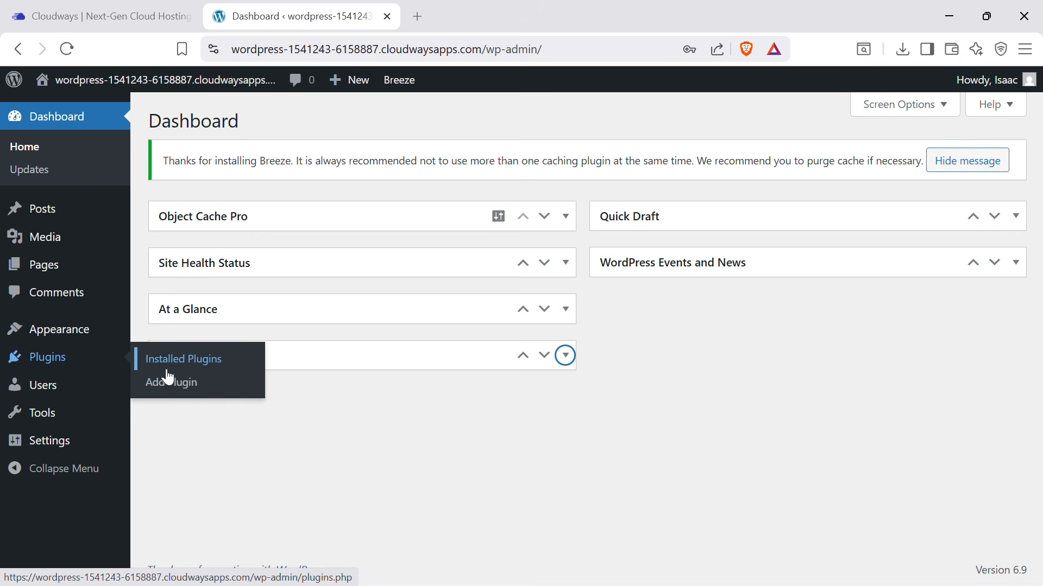
pyautogui.moveTo(72, 396)
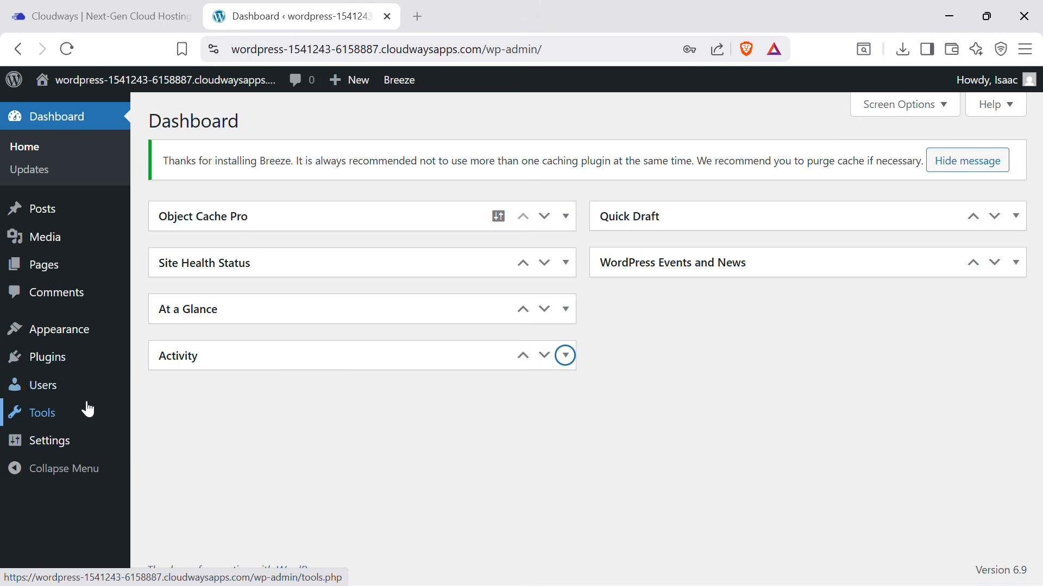
pyautogui.moveTo(79, 418)
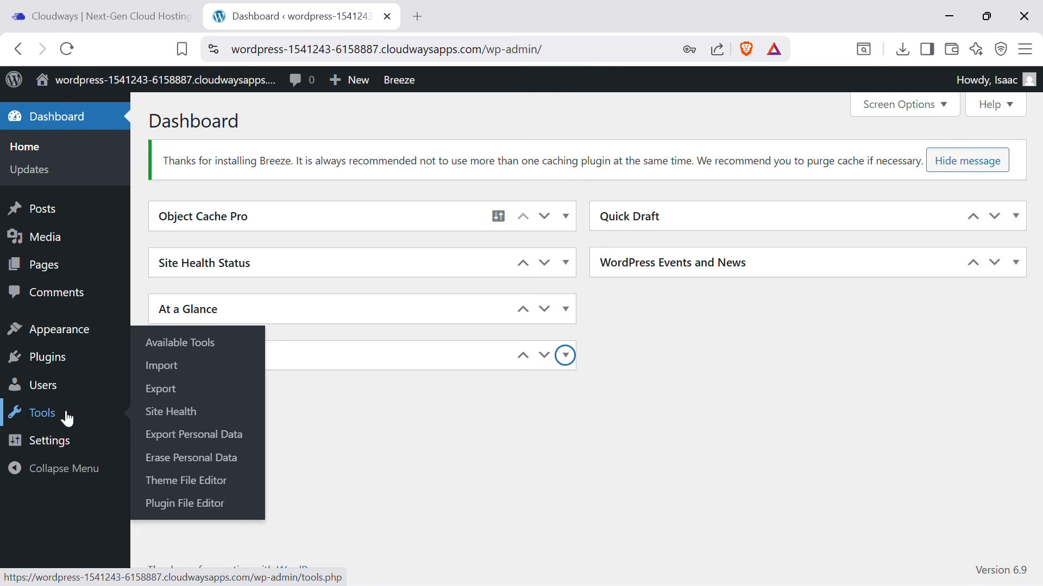
pyautogui.moveTo(70, 442)
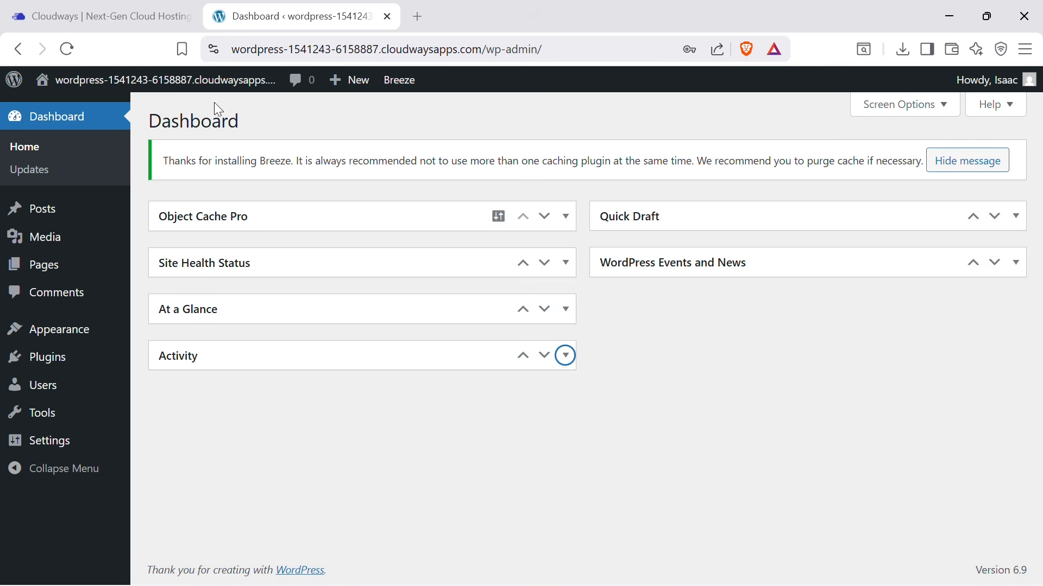
# Visit the live site's Blog page and scroll from the Hello world! post to the footer.
pyautogui.click(223, 84)
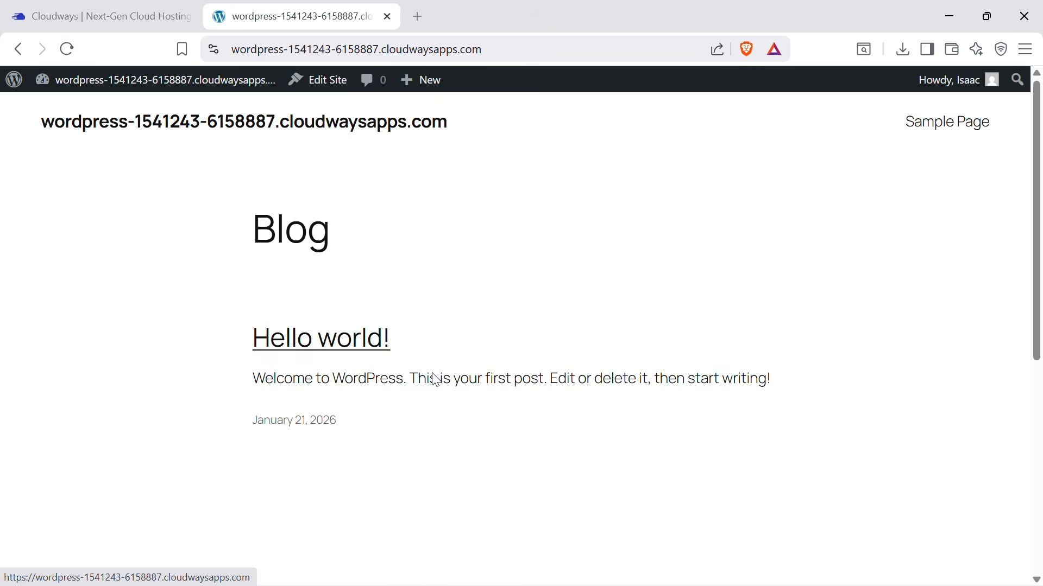
pyautogui.scroll(-5, 661, 288)
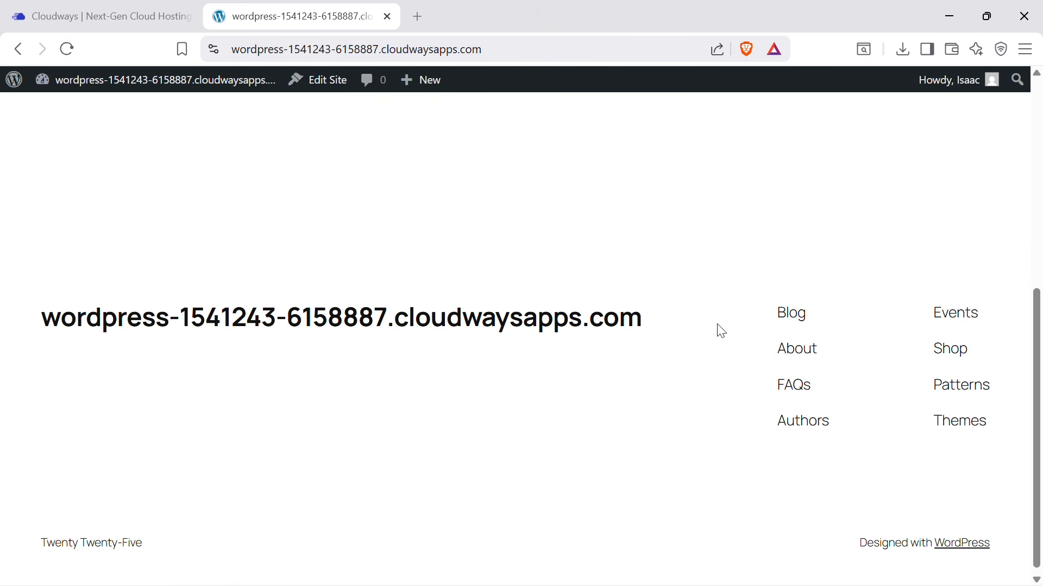
pyautogui.scroll(5, 717, 331)
pyautogui.scroll(-5, 692, 338)
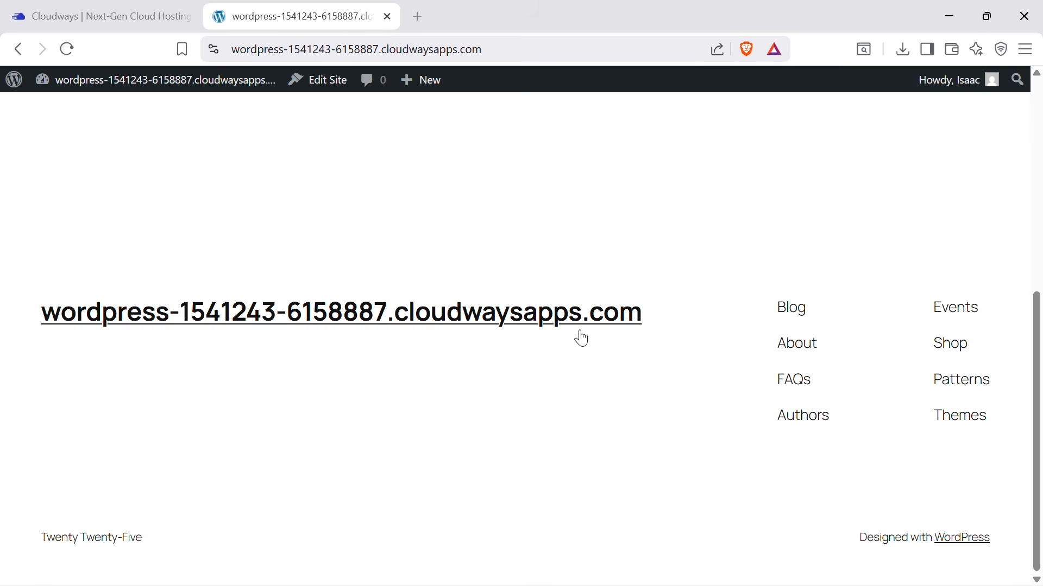
pyautogui.moveTo(154, 585)
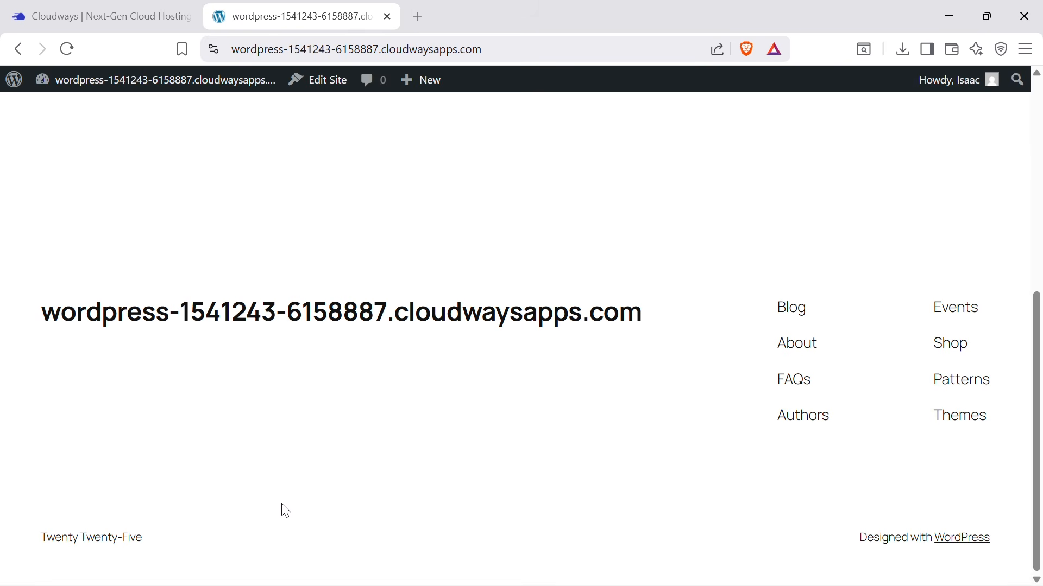
pyautogui.scroll(5, 285, 511)
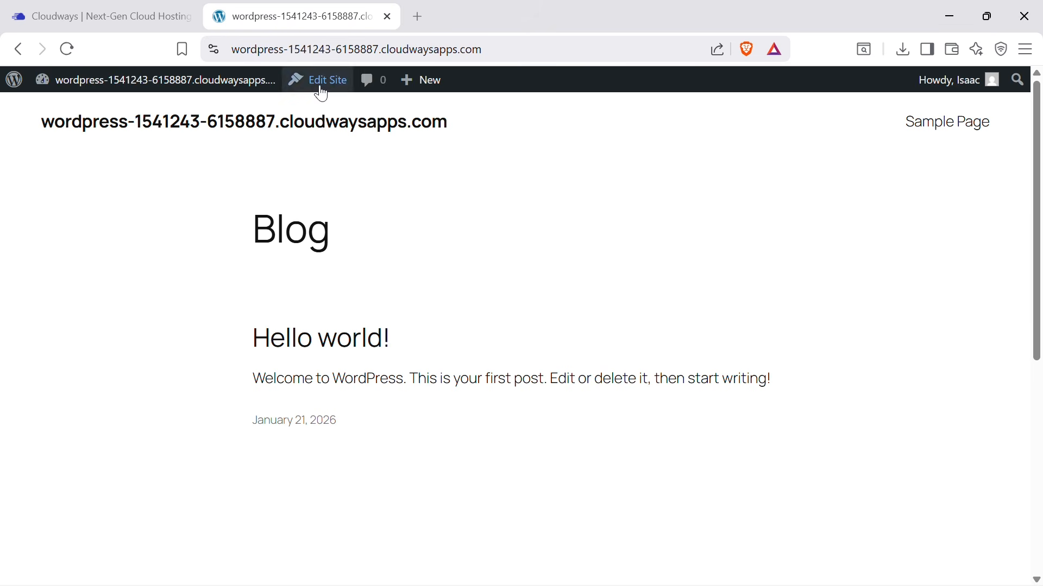
pyautogui.scroll(-10, 479, 302)
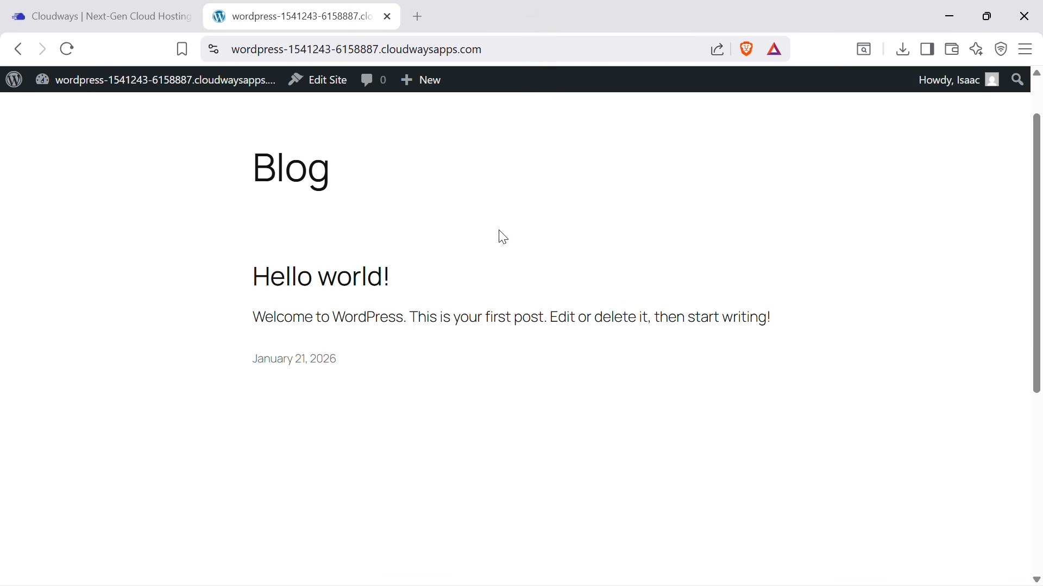
# Go back to the admin dashboard and open Plugins > Add Plugin.
pyautogui.click(11, 54)
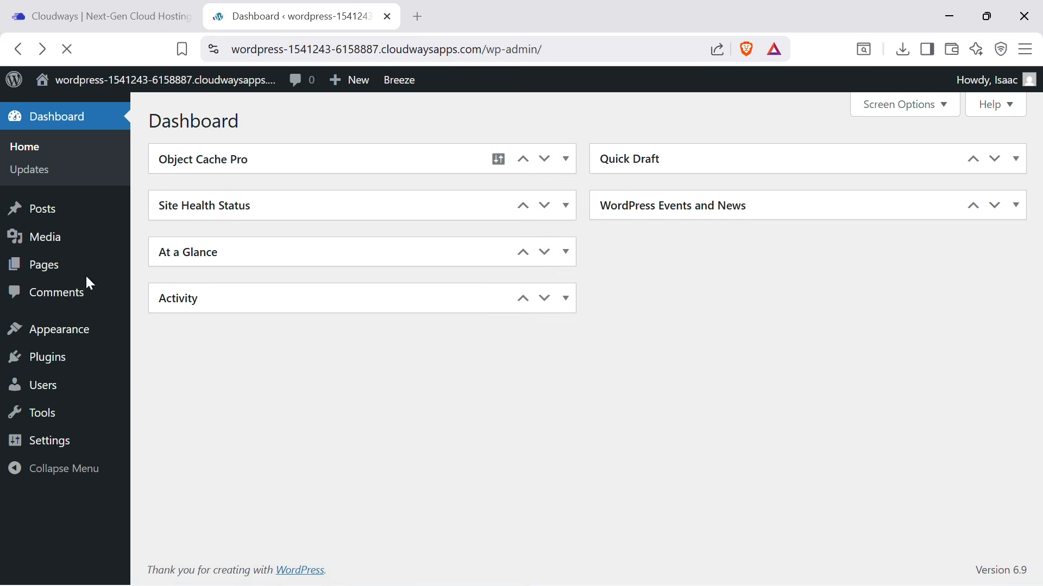
pyautogui.moveTo(103, 367)
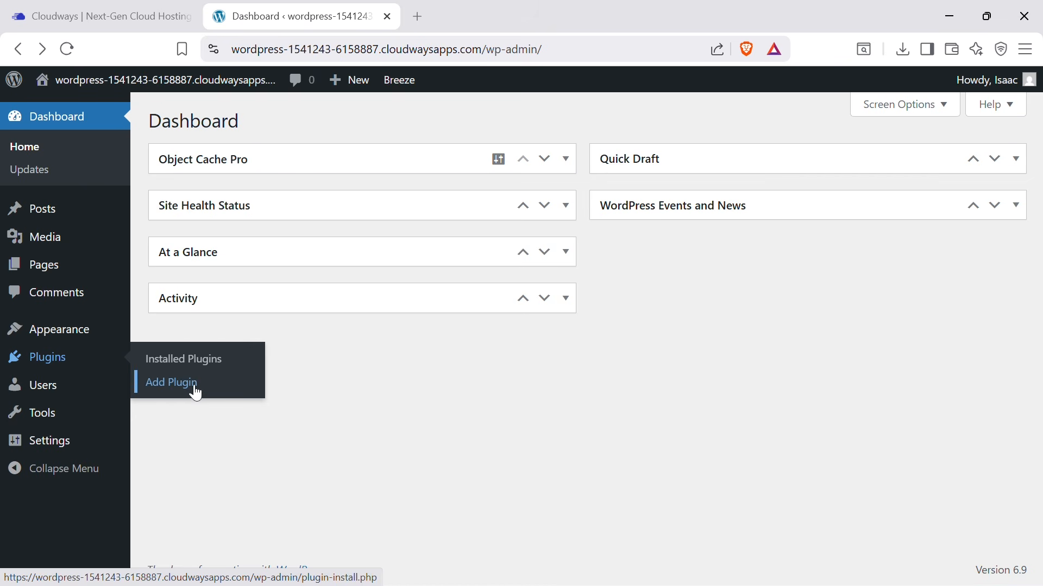
pyautogui.click(194, 392)
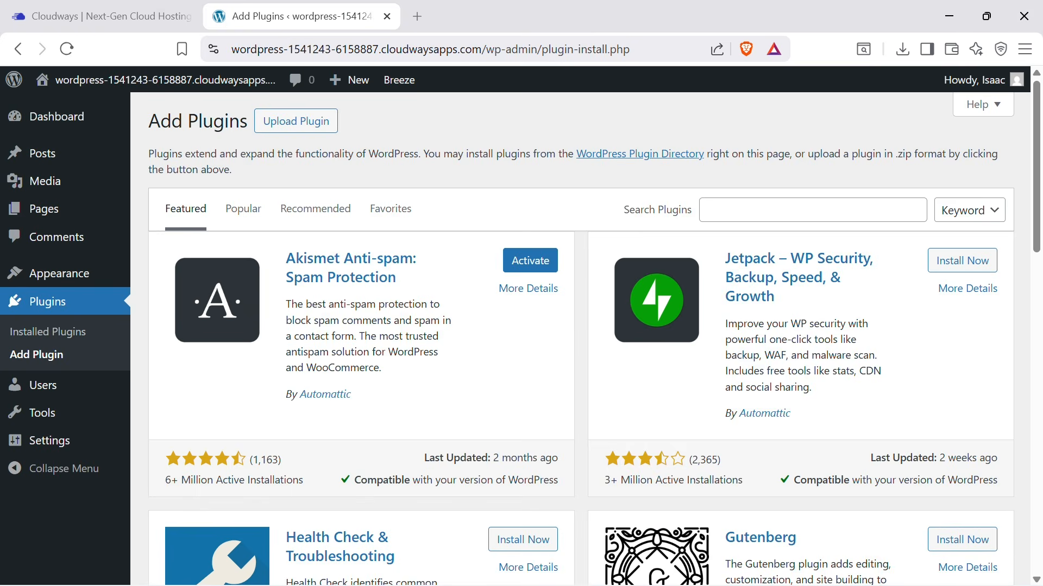
# Search plugins for 'Elem', then install and activate Elementor Website Builder.
pyautogui.click(813, 210)
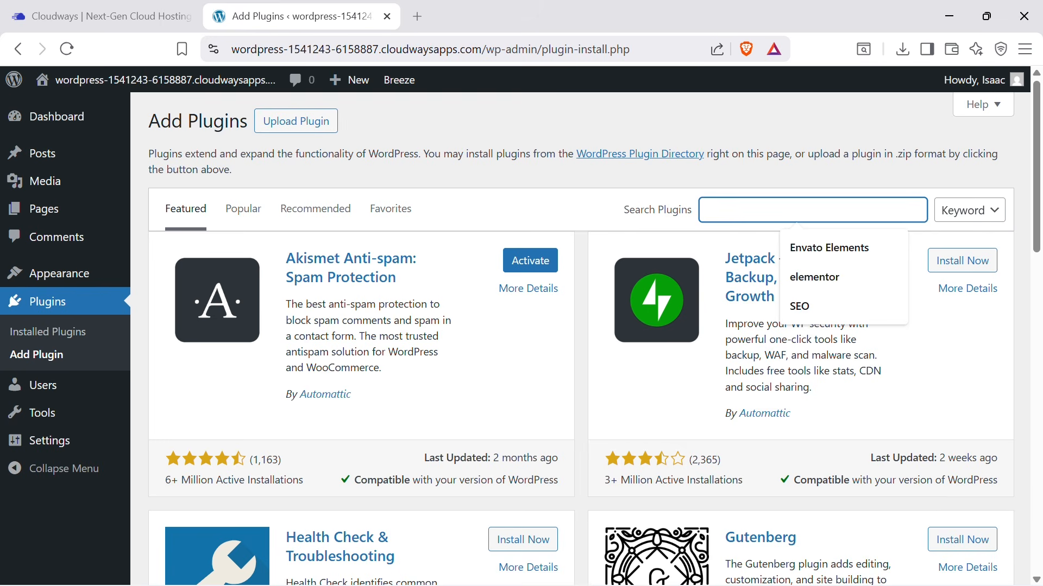
pyautogui.write('Ele')
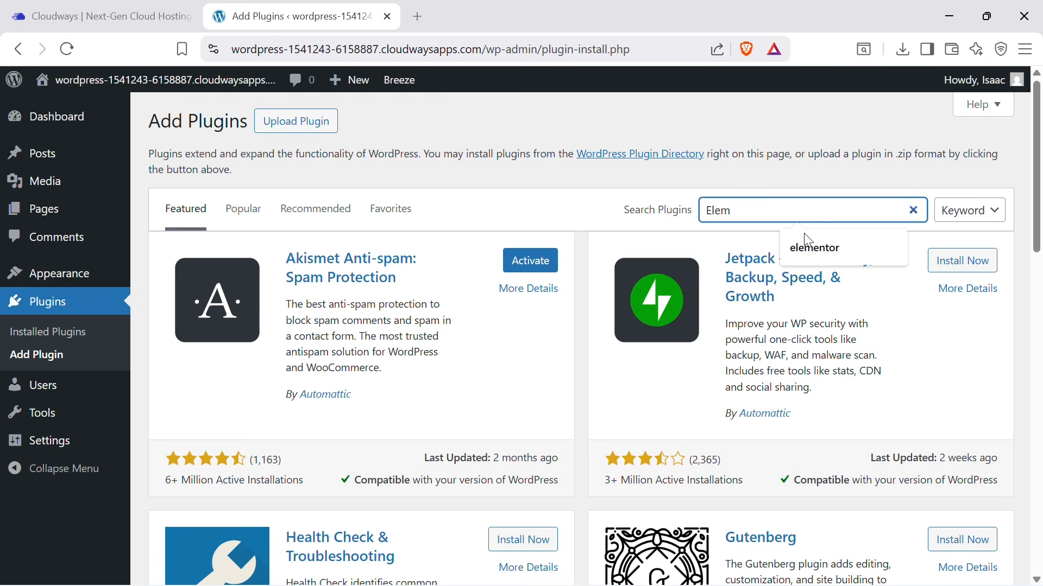
pyautogui.write('m')
pyautogui.click(814, 248)
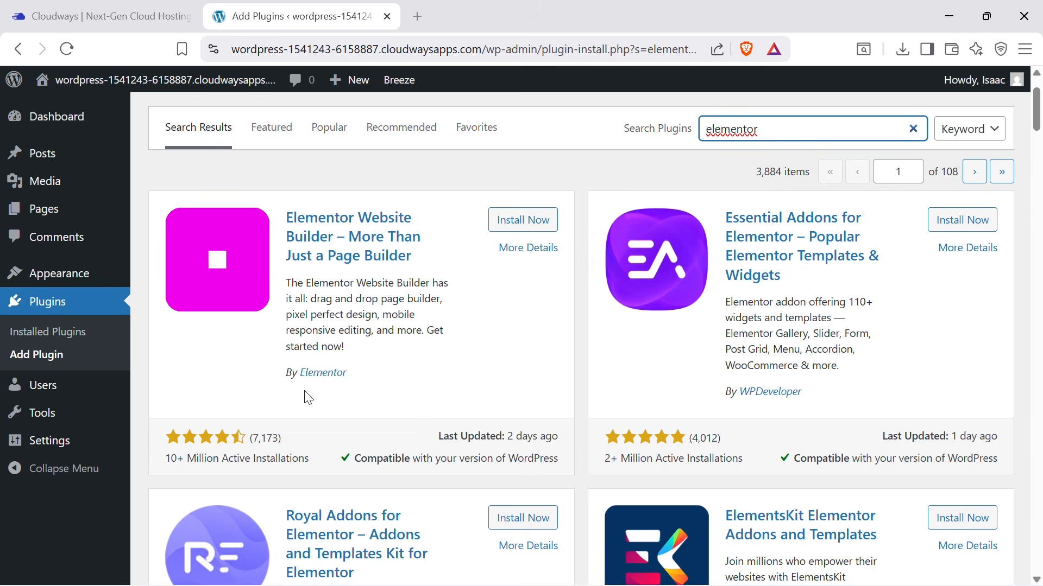
pyautogui.click(524, 221)
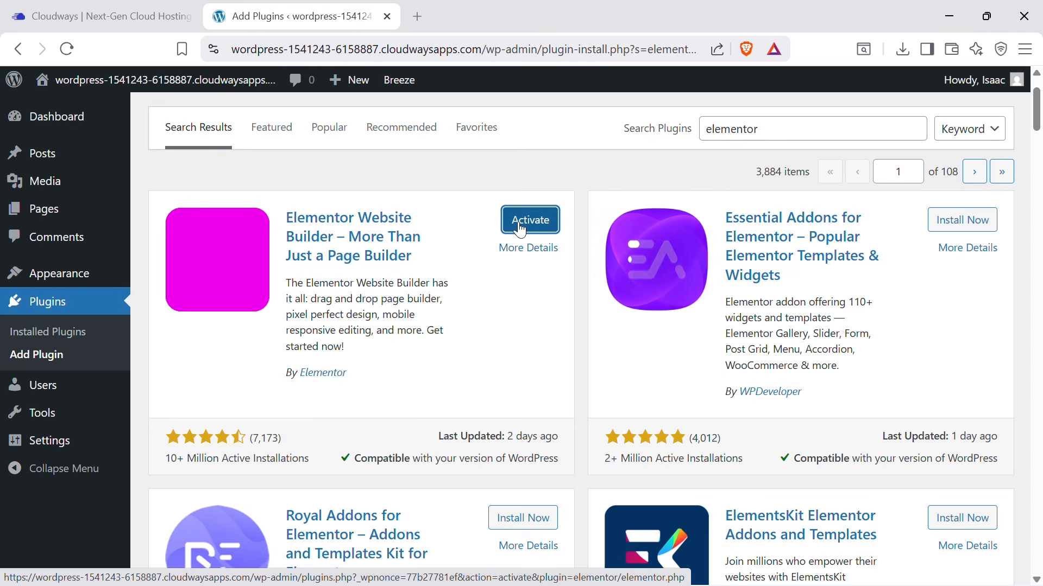
pyautogui.click(520, 228)
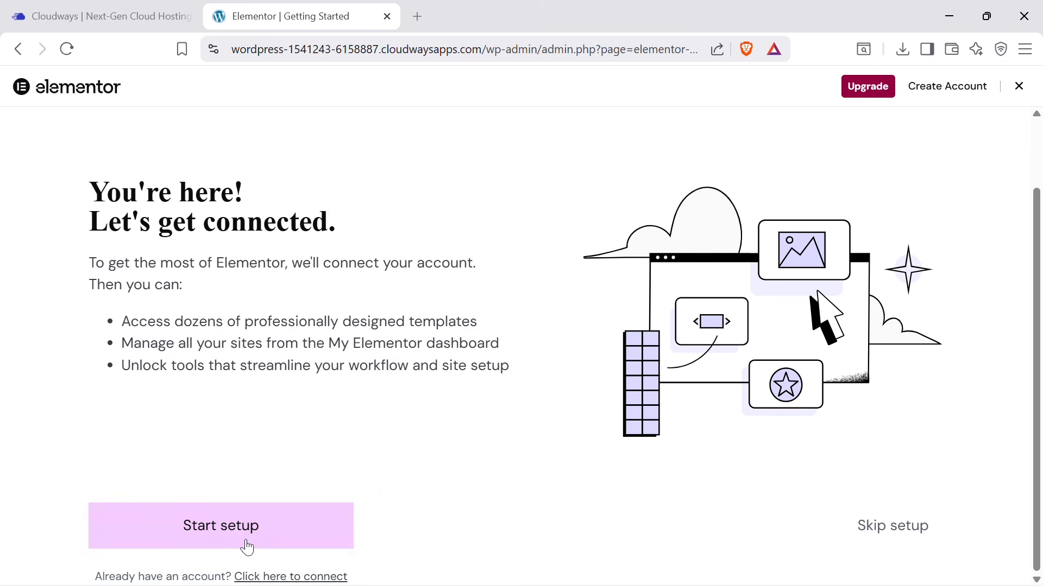
# Start Elementor's setup wizard and connect the site to an Elementor account.
pyautogui.click(289, 542)
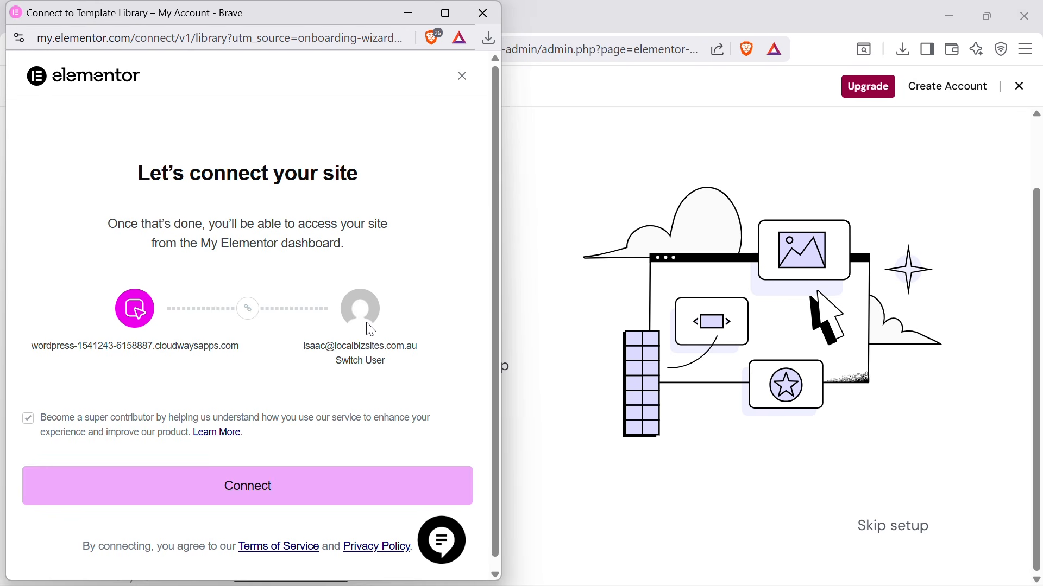
pyautogui.click(258, 488)
pyautogui.click(706, 338)
pyautogui.scroll(-1, 706, 338)
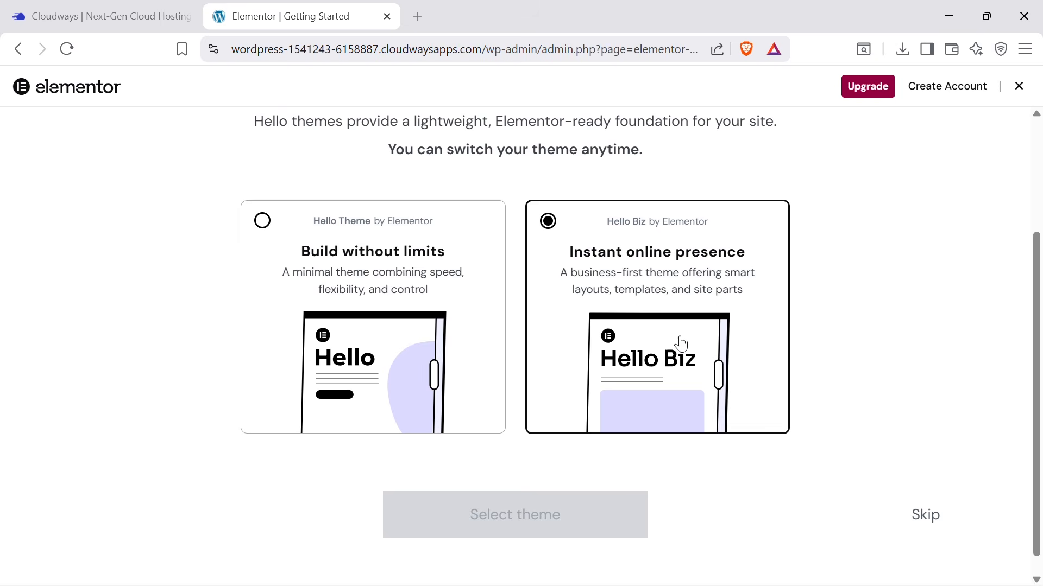
# Choose the Hello Biz card instead of Hello Theme and confirm it as the theme.
pyautogui.click(439, 363)
pyautogui.click(617, 361)
pyautogui.click(650, 305)
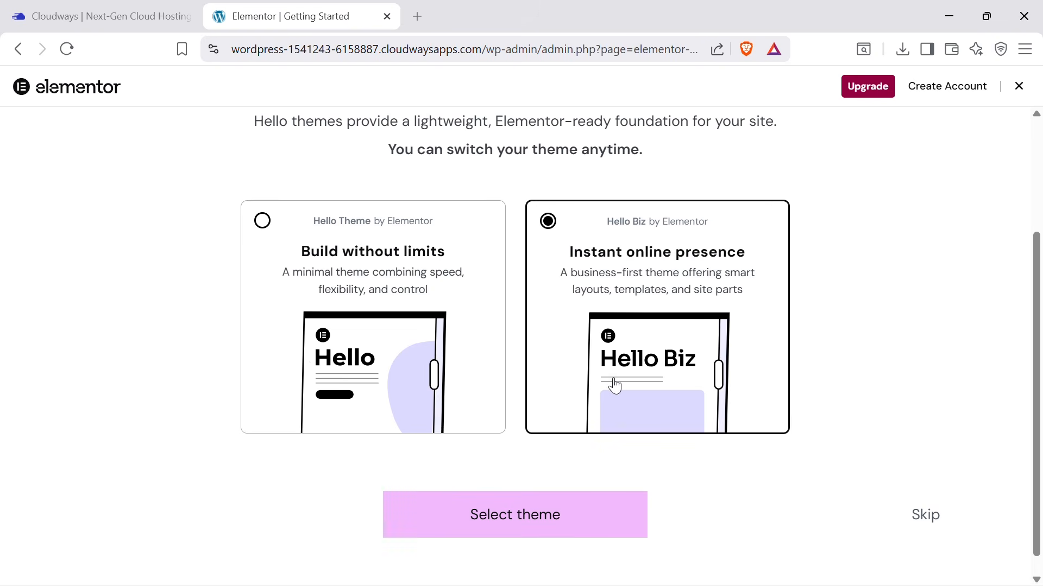
pyautogui.click(559, 519)
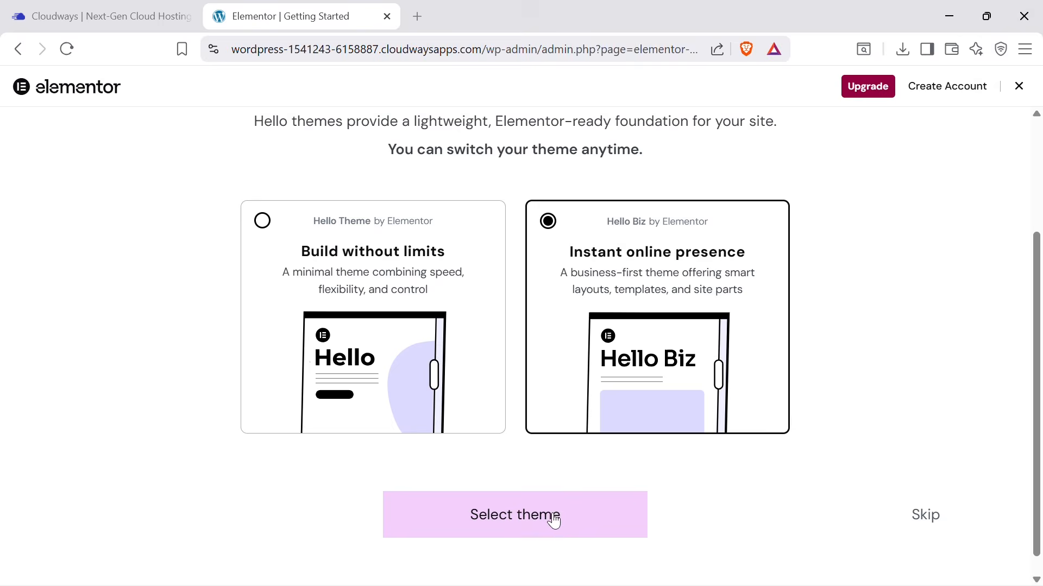
pyautogui.scroll(-1, 561, 163)
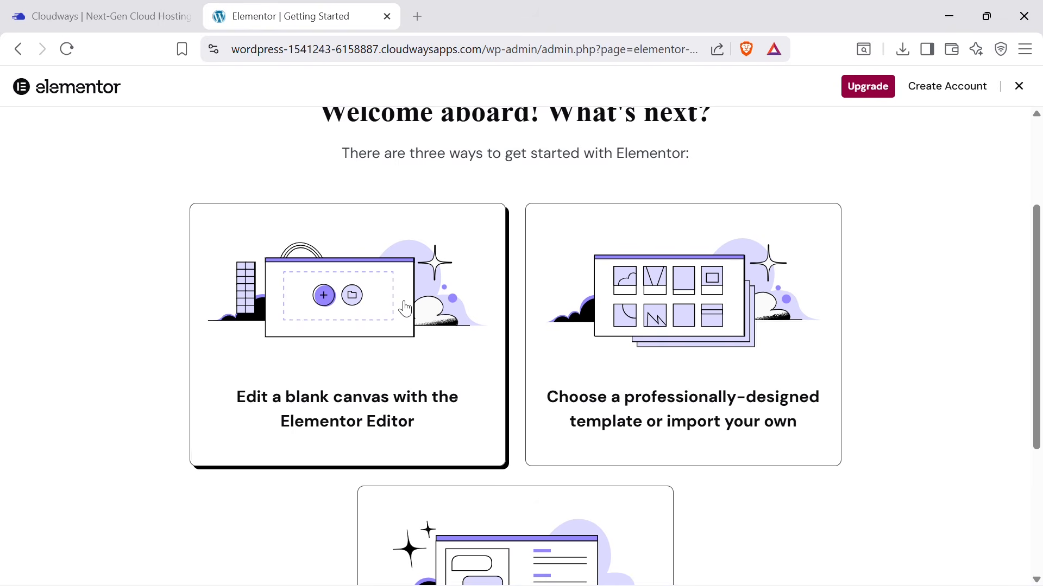
# Skip the 'What's next?' options on Elementor's welcome page, including building with AI.
pyautogui.scroll(-2, 787, 344)
pyautogui.scroll(-2, 787, 344)
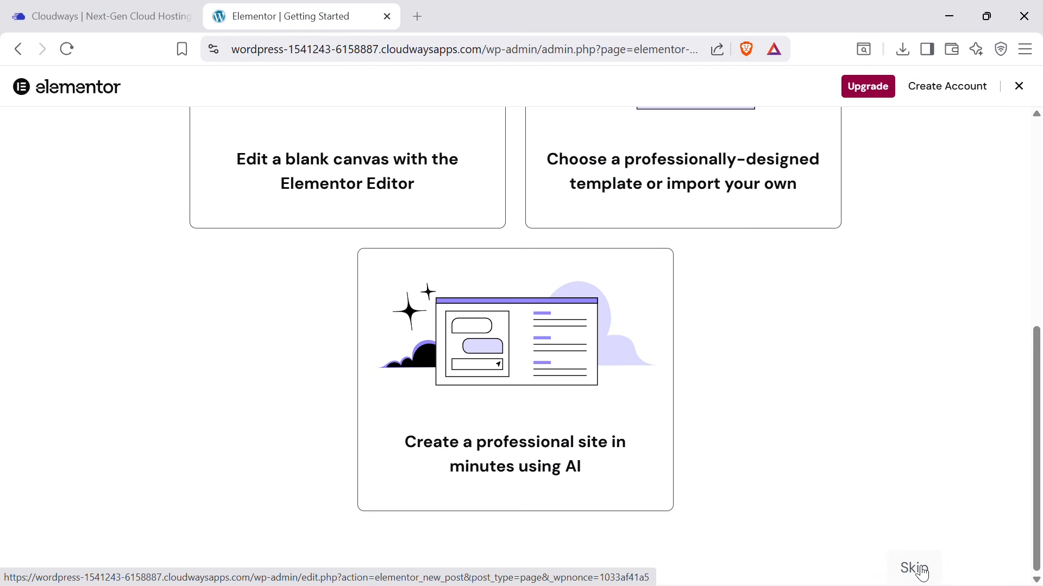
pyautogui.click(922, 572)
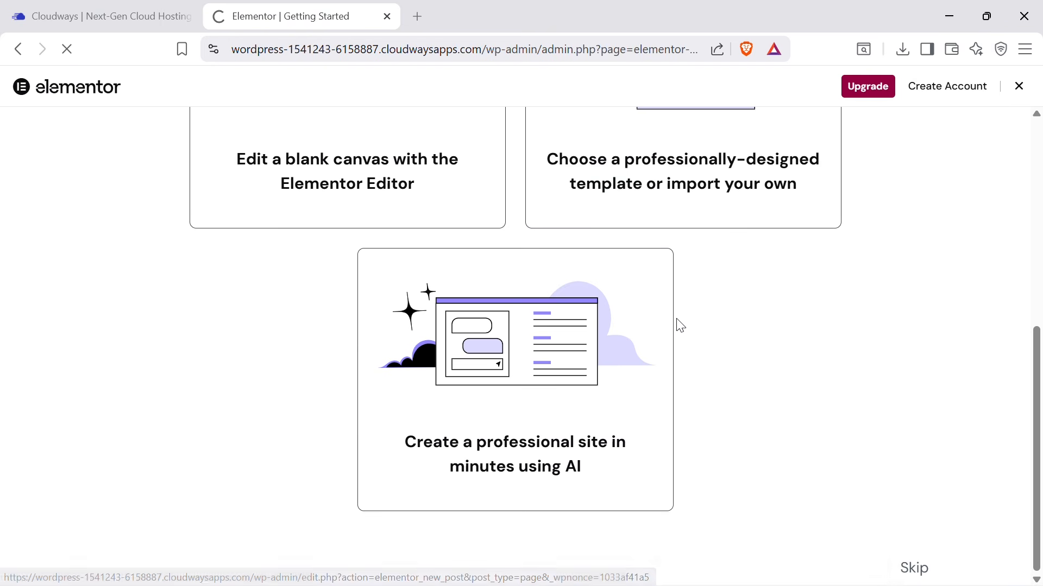
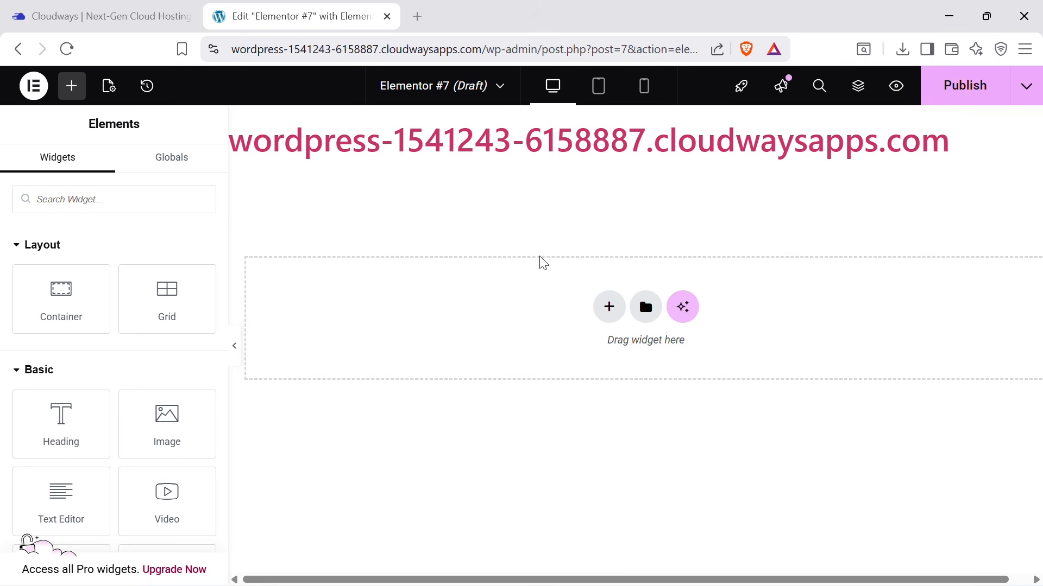
# Set Site Settings' Default Page Layout to Elementor Canvas, save, and return to the editor.
pyautogui.click(32, 97)
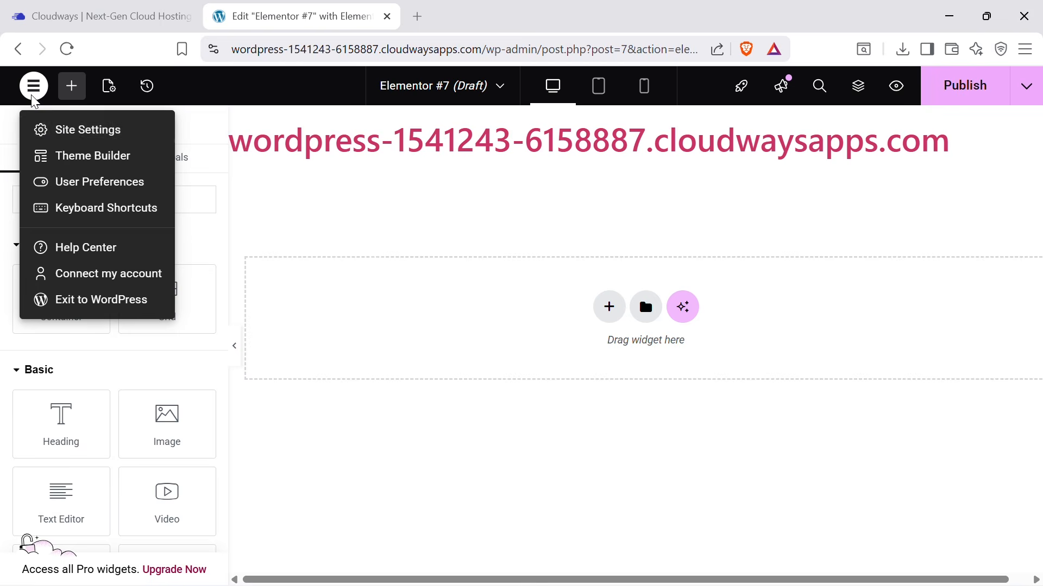
pyautogui.click(71, 128)
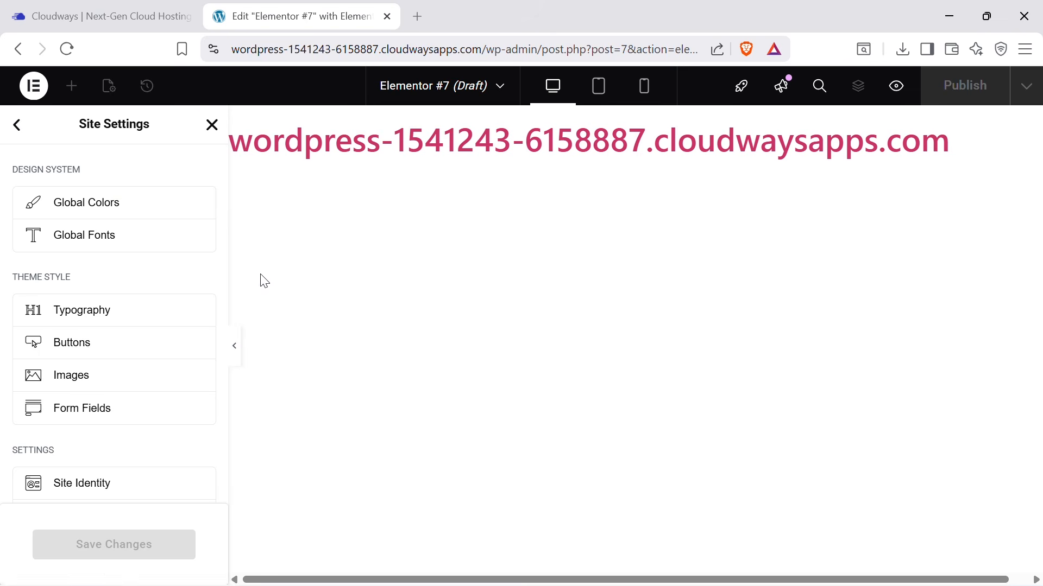
pyautogui.scroll(-3, 103, 349)
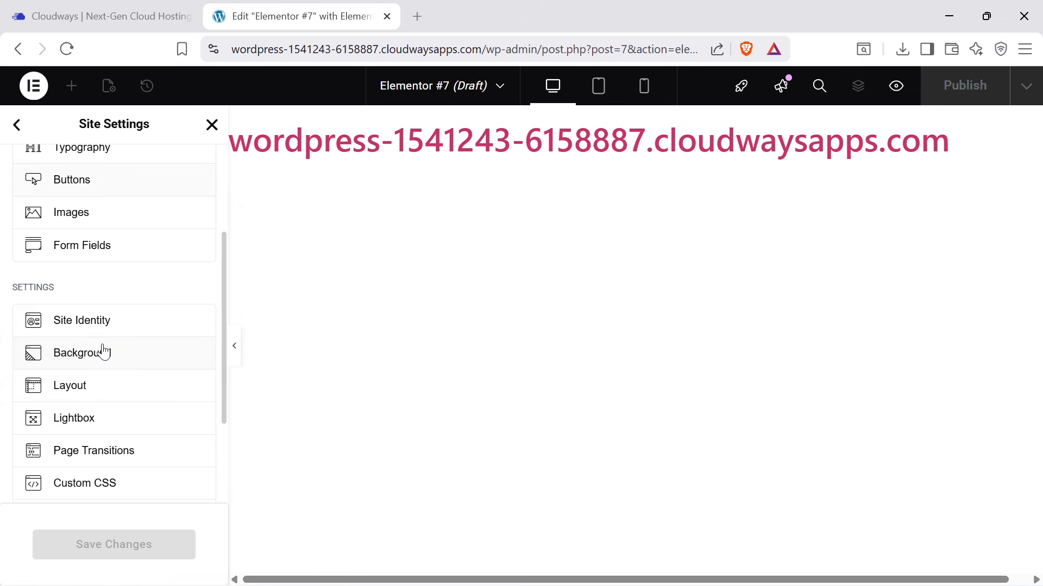
pyautogui.click(71, 392)
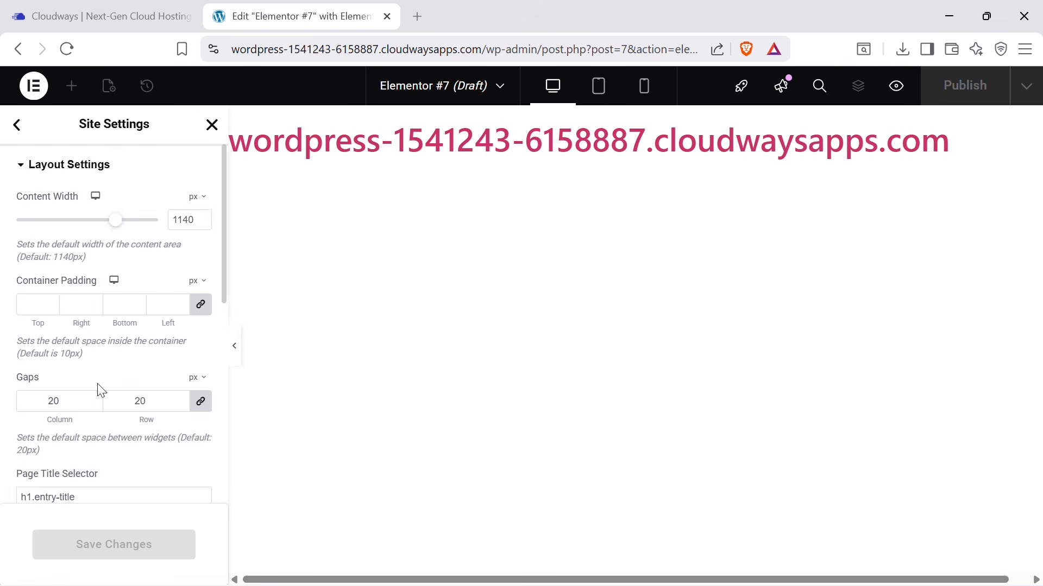
pyautogui.scroll(-3, 104, 402)
pyautogui.scroll(-3, 107, 419)
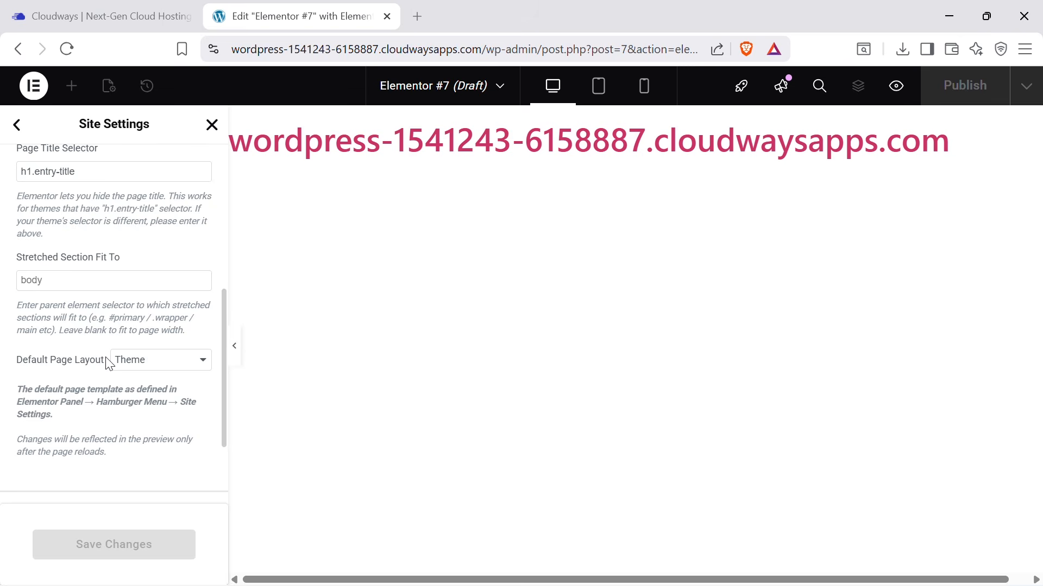
pyautogui.click(156, 361)
pyautogui.click(136, 401)
pyautogui.click(102, 561)
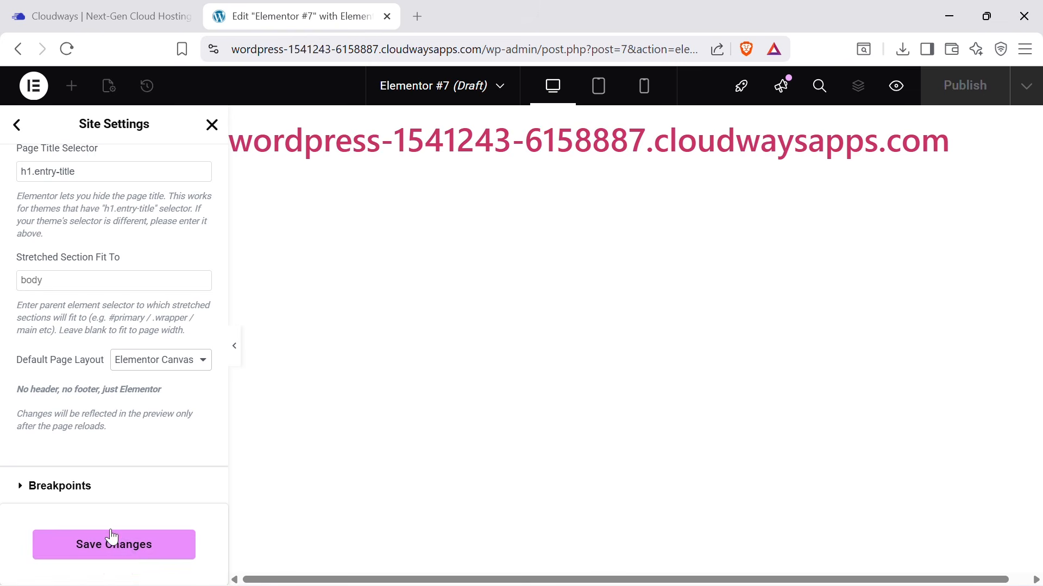
pyautogui.click(126, 548)
pyautogui.click(145, 551)
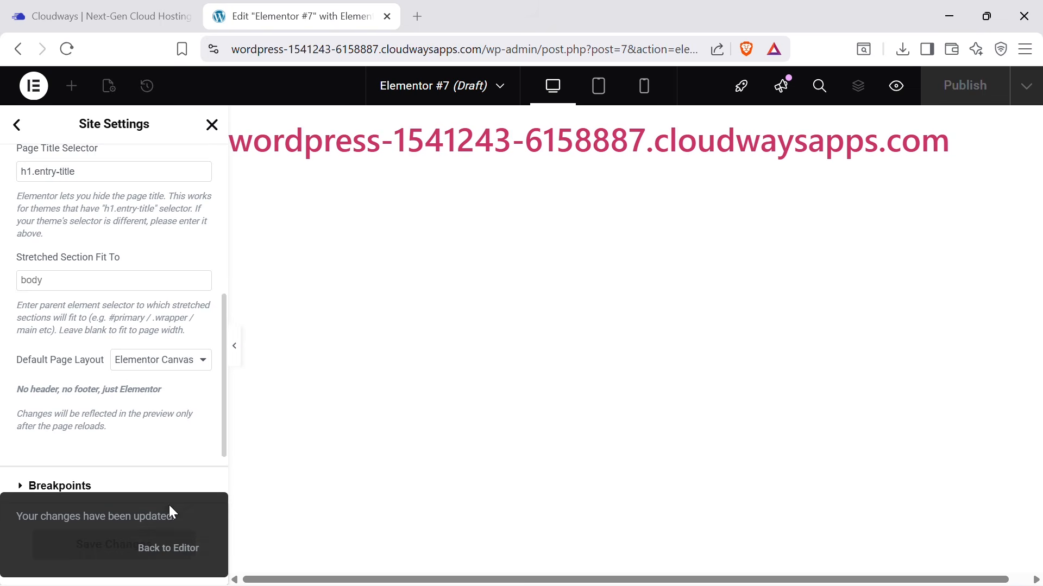
pyautogui.click(158, 548)
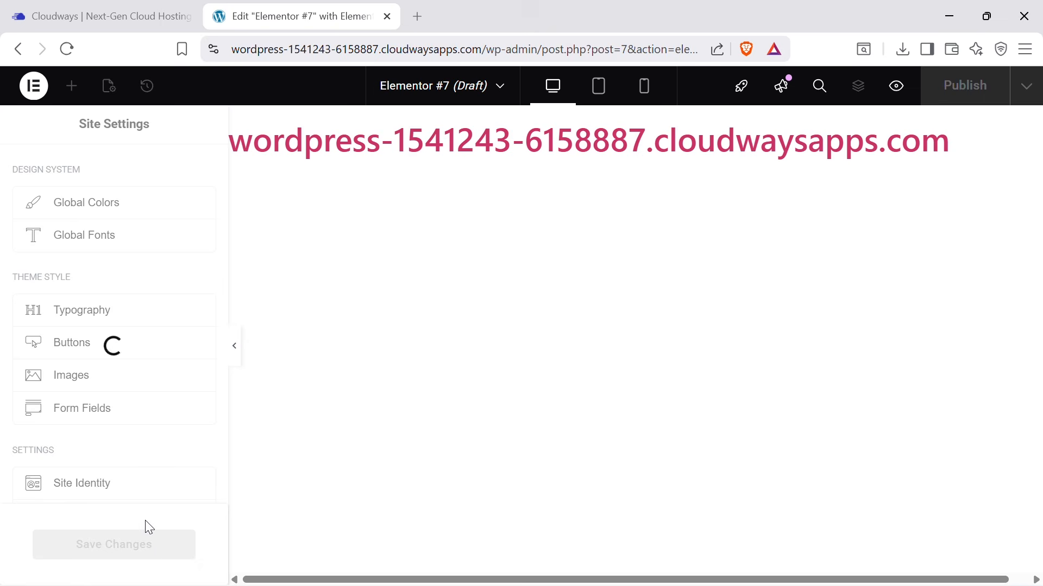
# Change this page's Page Layout to Elementor Canvas and publish the page.
pyautogui.click(111, 87)
pyautogui.scroll(-5, 152, 318)
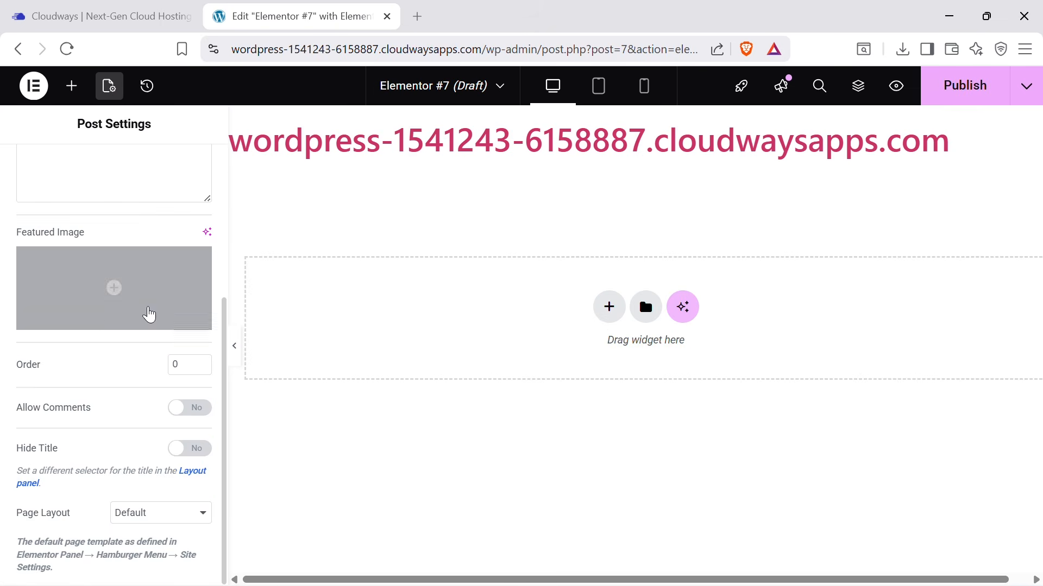
pyautogui.click(159, 514)
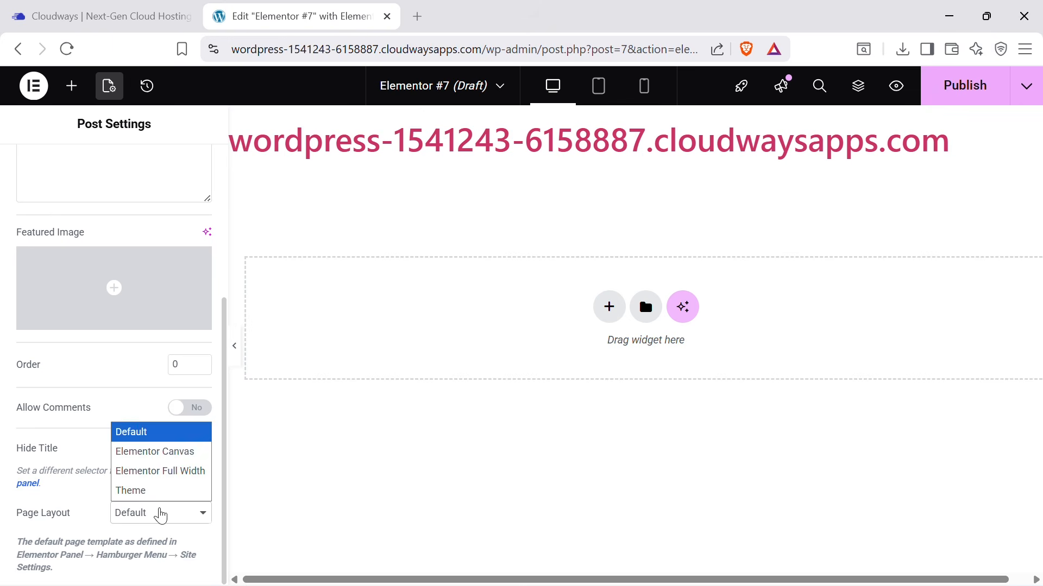
pyautogui.click(163, 459)
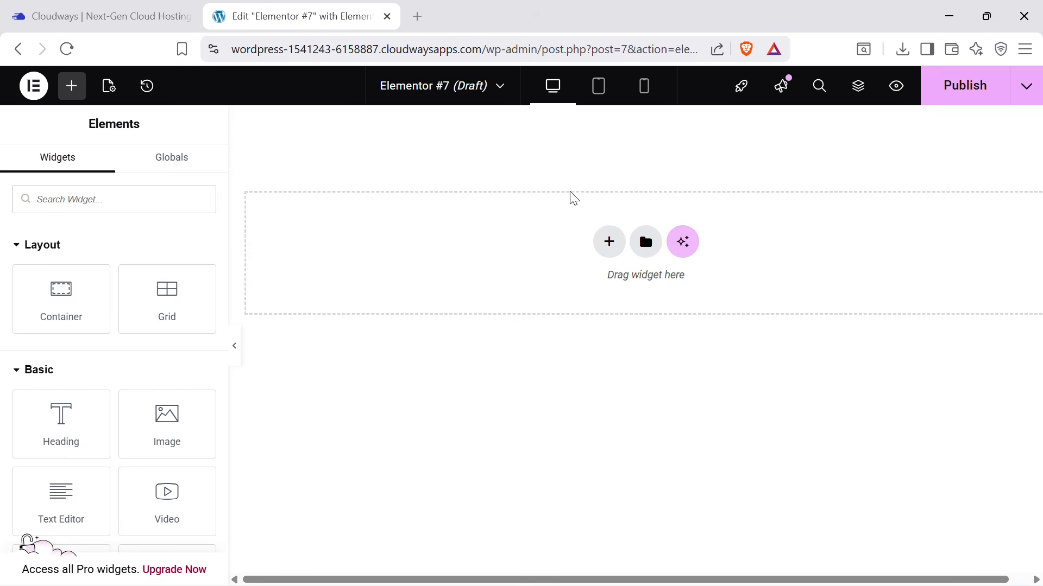
pyautogui.click(941, 90)
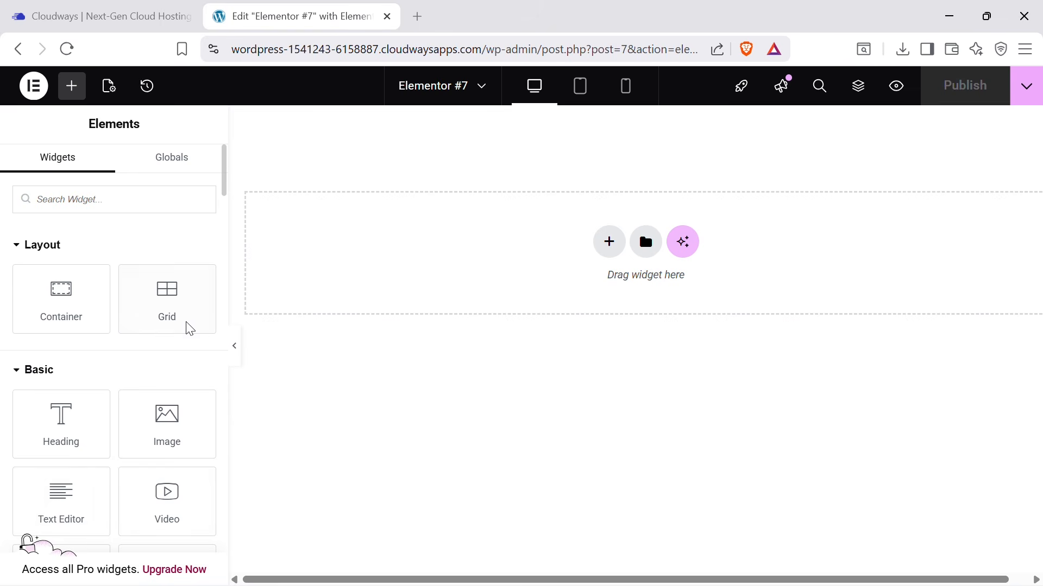
pyautogui.scroll(-2, 143, 230)
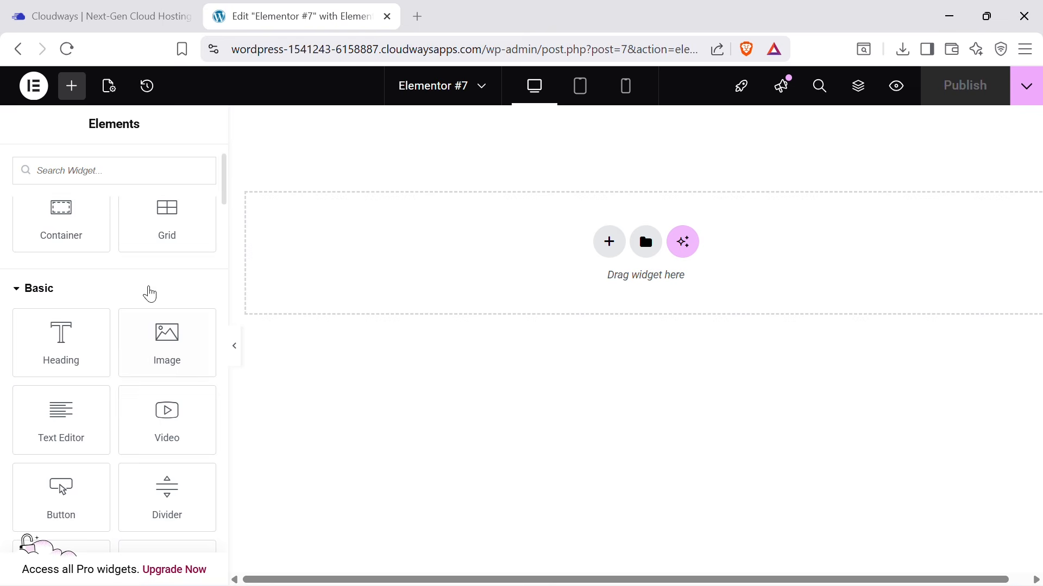
pyautogui.scroll(2, 129, 254)
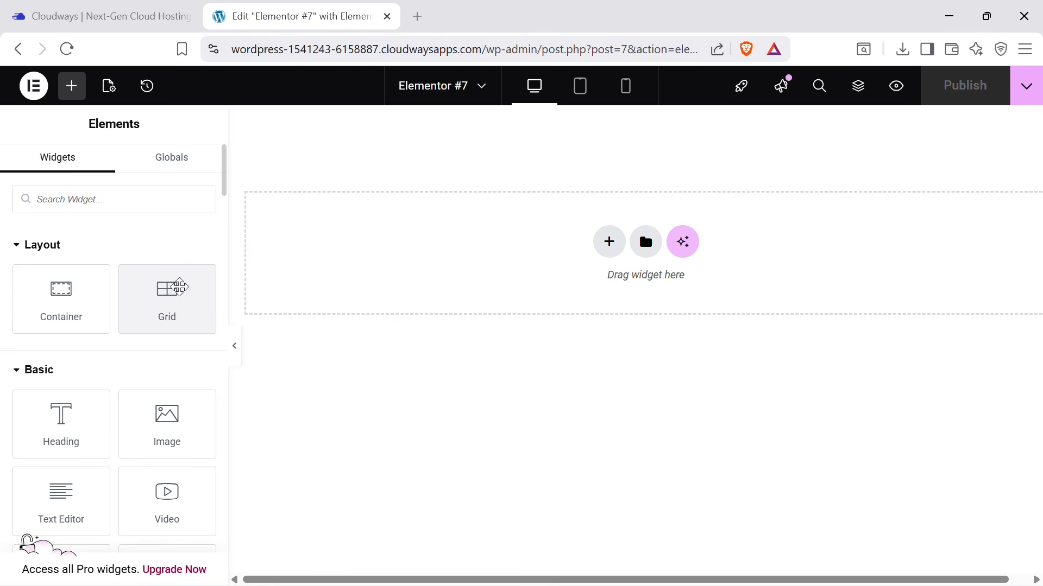
pyautogui.scroll(-2, 180, 287)
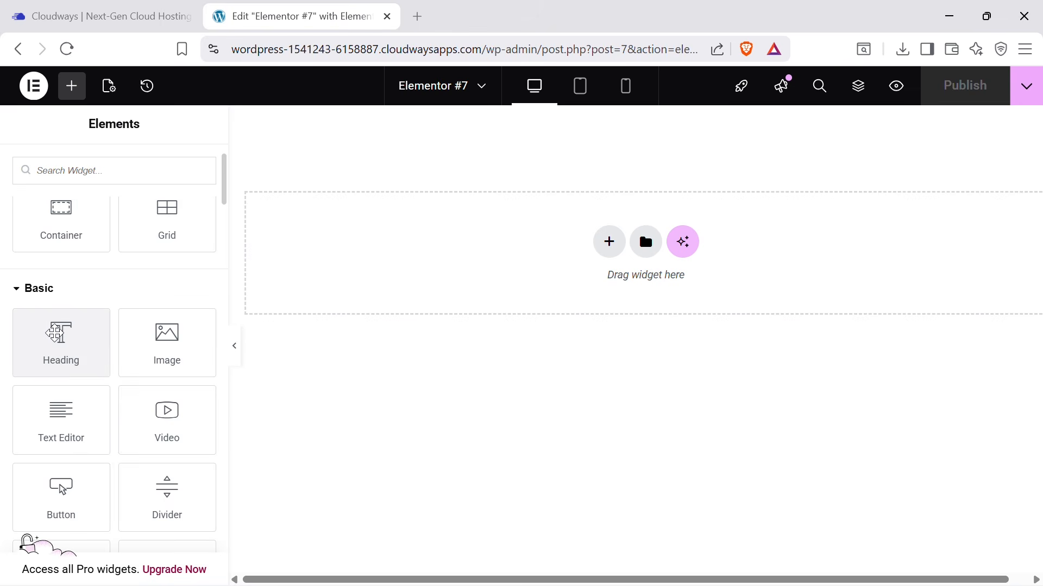
pyautogui.scroll(-3, 165, 399)
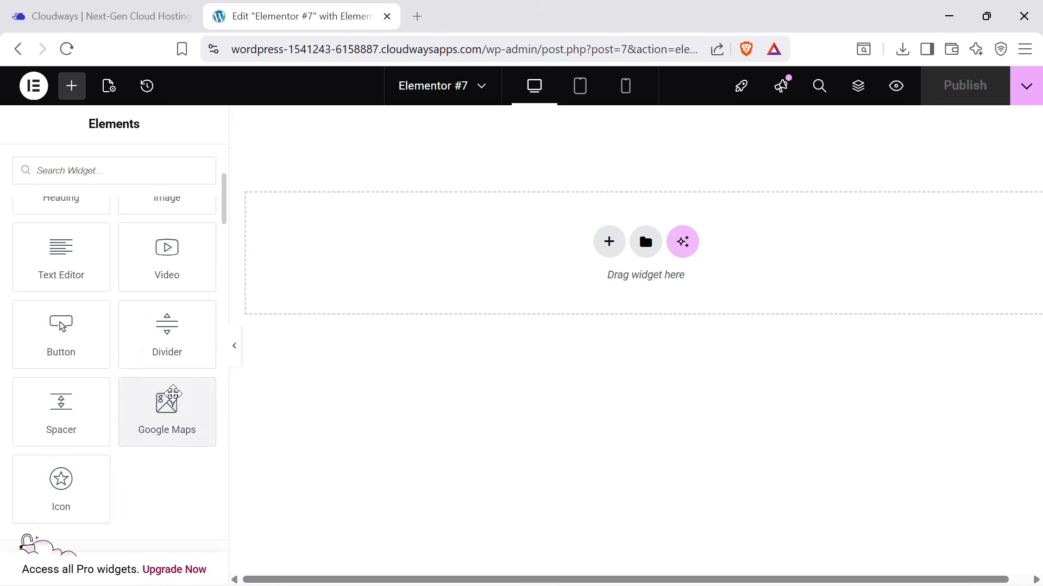
pyautogui.scroll(-2, 106, 457)
pyautogui.scroll(3, 98, 369)
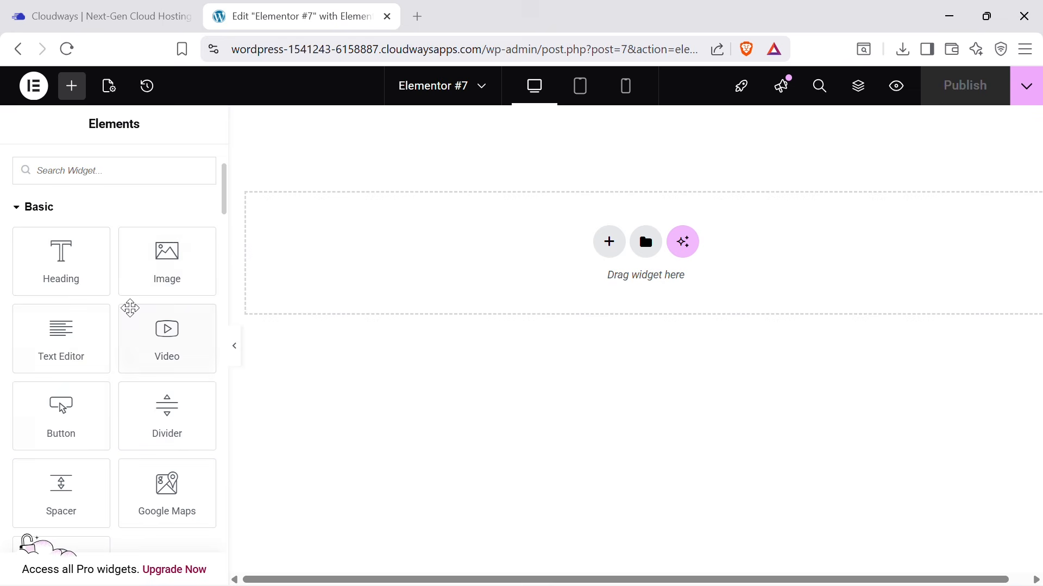
pyautogui.scroll(-5, 119, 312)
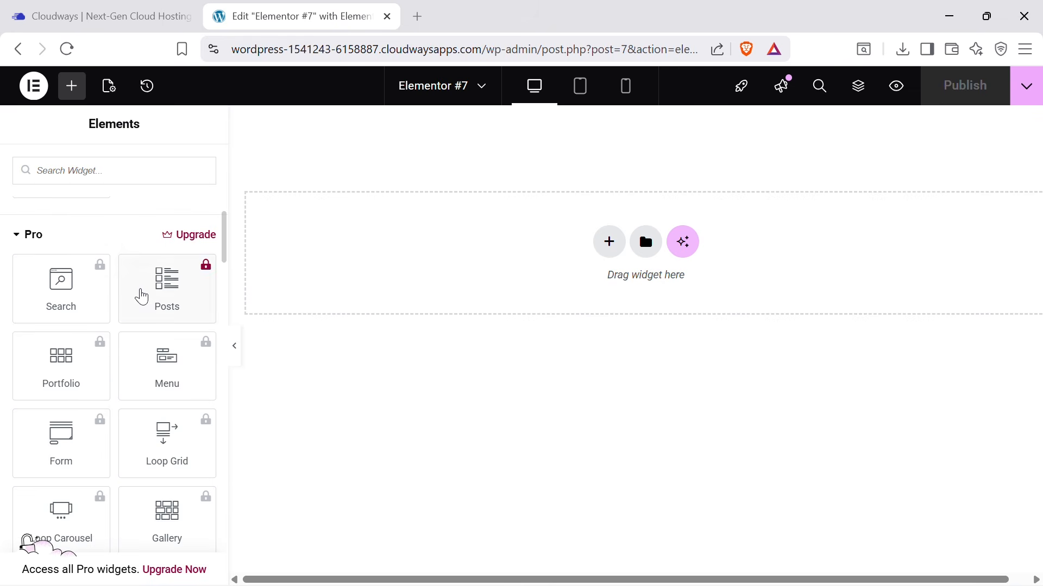
pyautogui.scroll(-15, 142, 297)
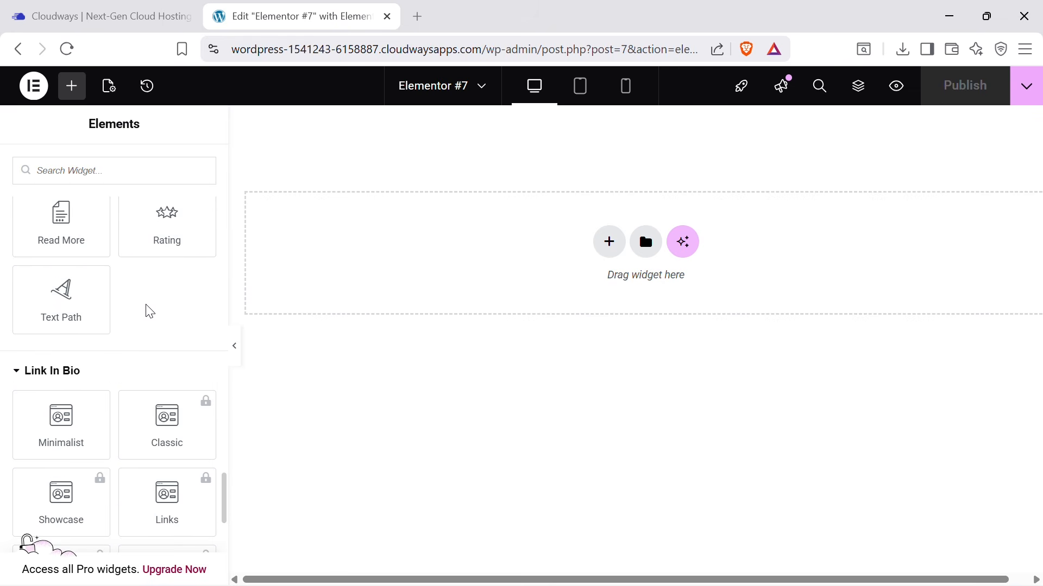
pyautogui.scroll(4, 163, 304)
pyautogui.scroll(15, 173, 326)
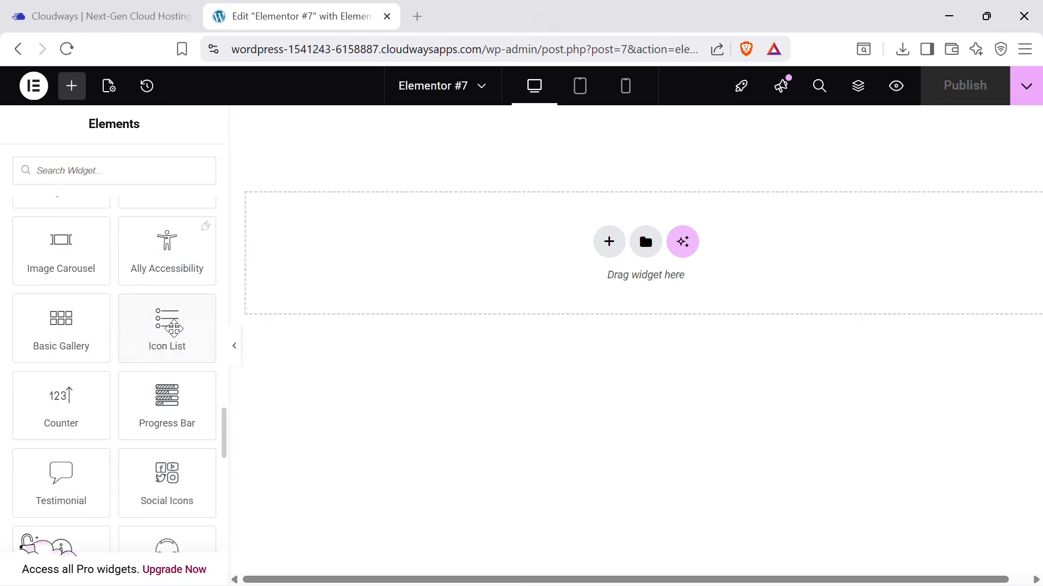
pyautogui.scroll(-3, 176, 328)
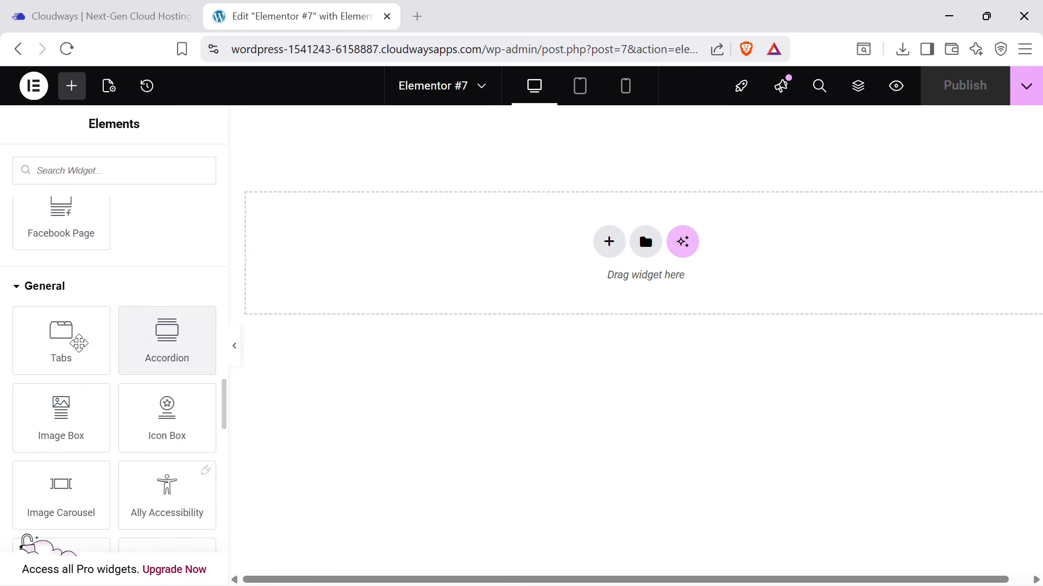
pyautogui.scroll(-2, 98, 329)
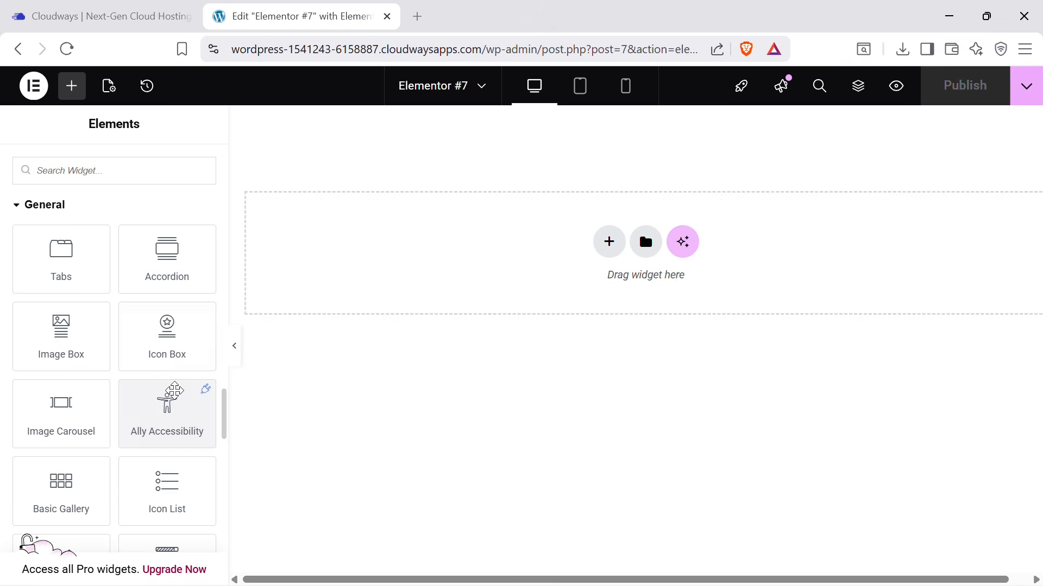
pyautogui.scroll(-3, 175, 391)
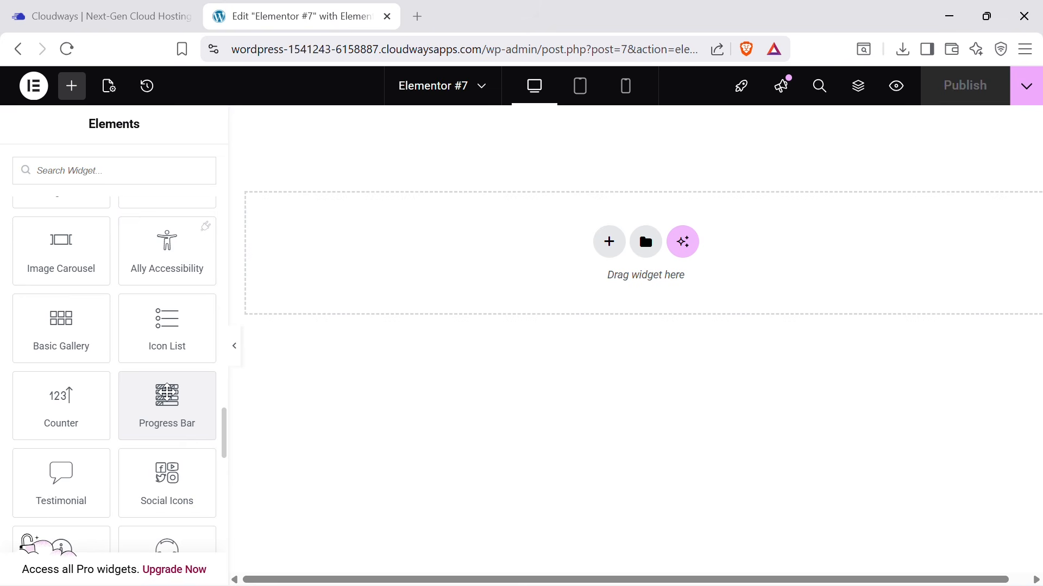
pyautogui.scroll(-2, 167, 394)
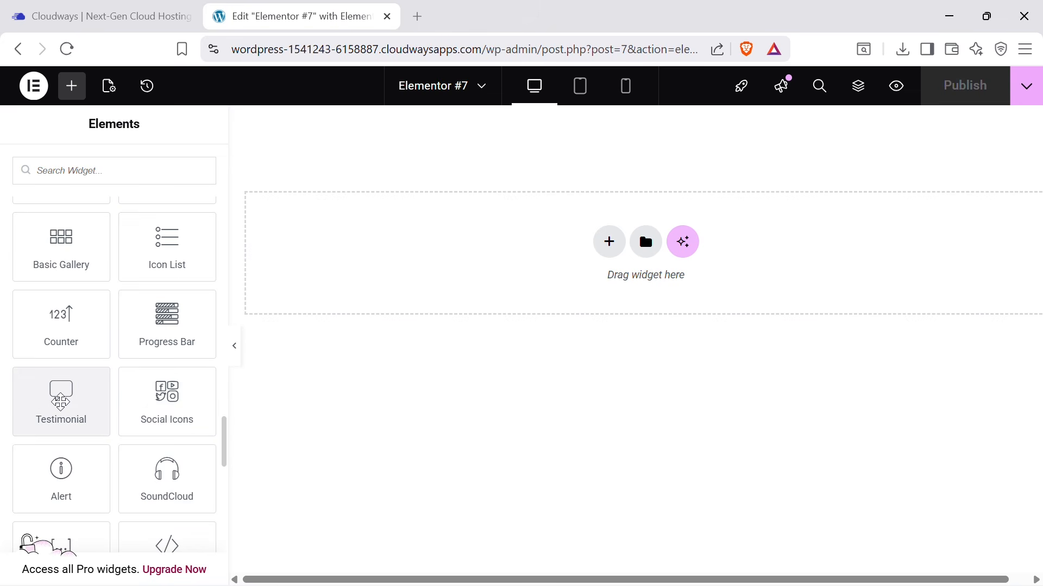
pyautogui.scroll(-5, 61, 401)
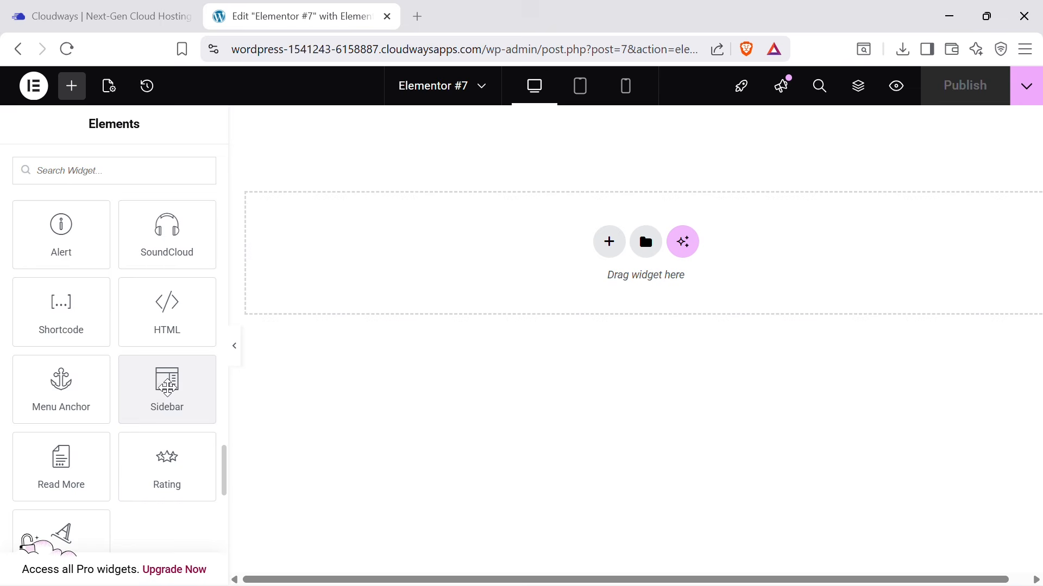
pyautogui.scroll(6, 168, 393)
pyautogui.scroll(10, 163, 391)
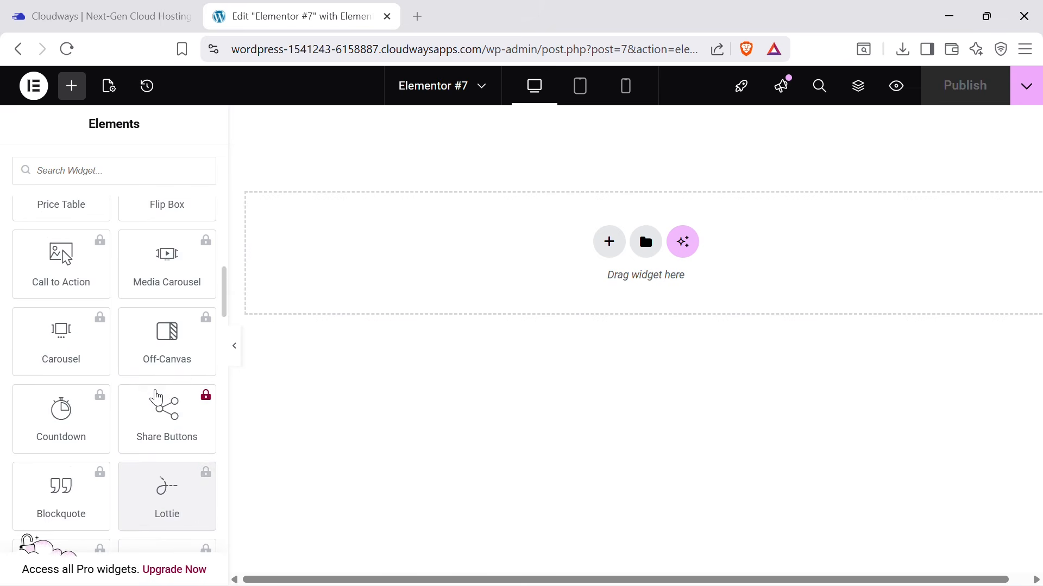
pyautogui.scroll(8, 153, 390)
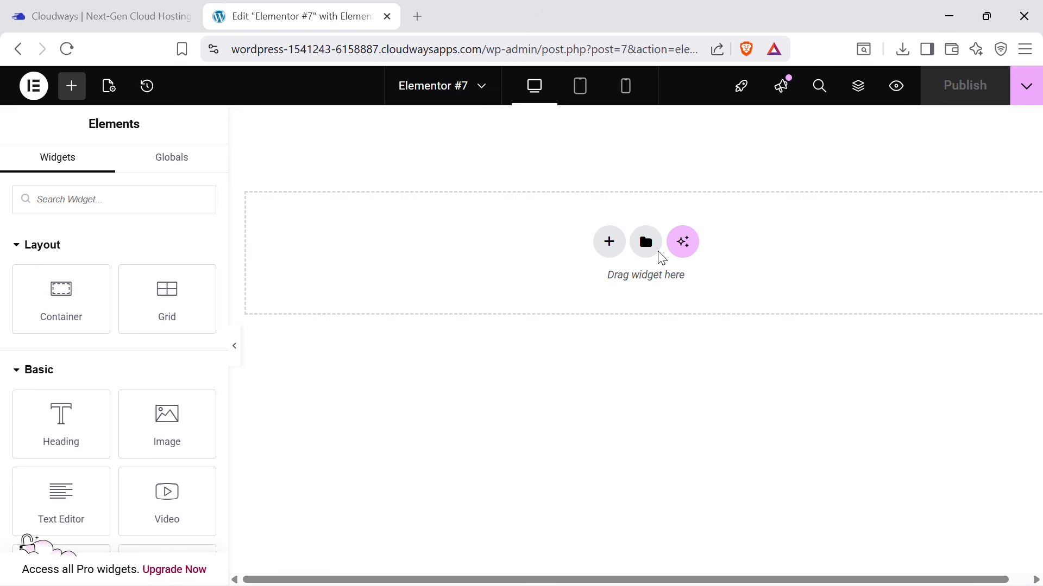
# Insert a Flexbox container with the single Direction Column structure at the top of the page.
pyautogui.click(609, 243)
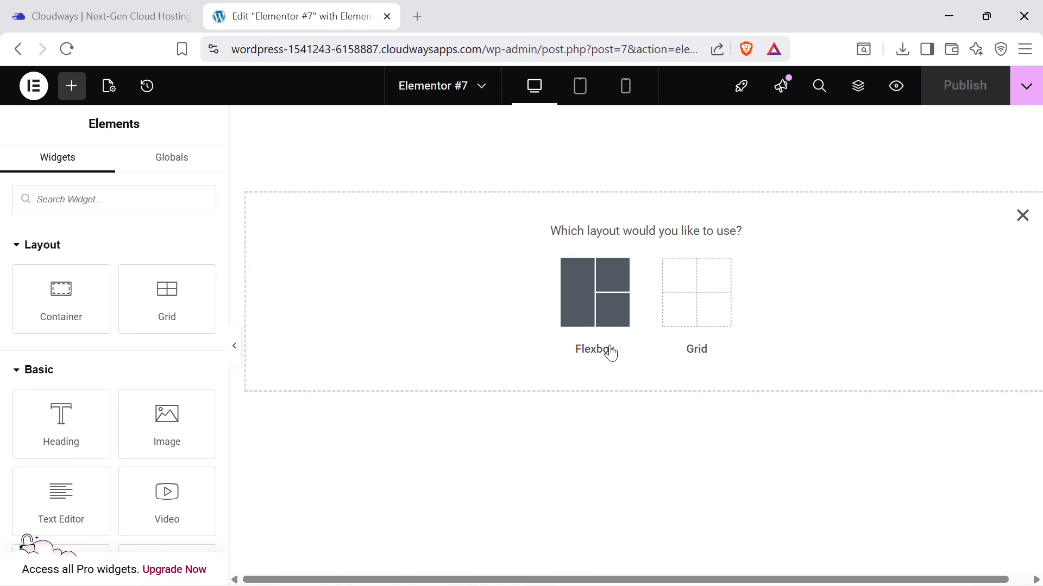
pyautogui.click(586, 316)
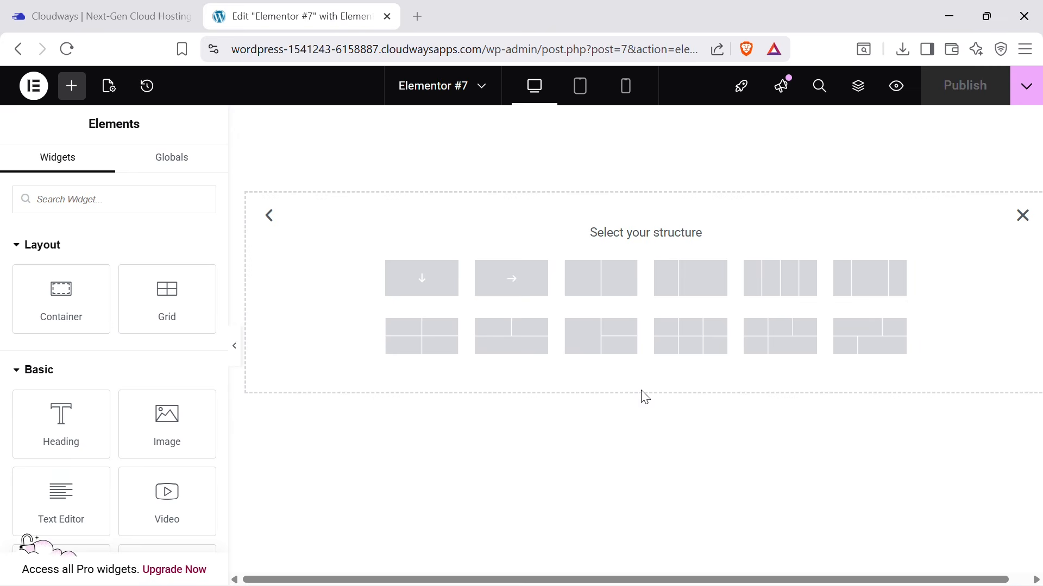
pyautogui.click(421, 278)
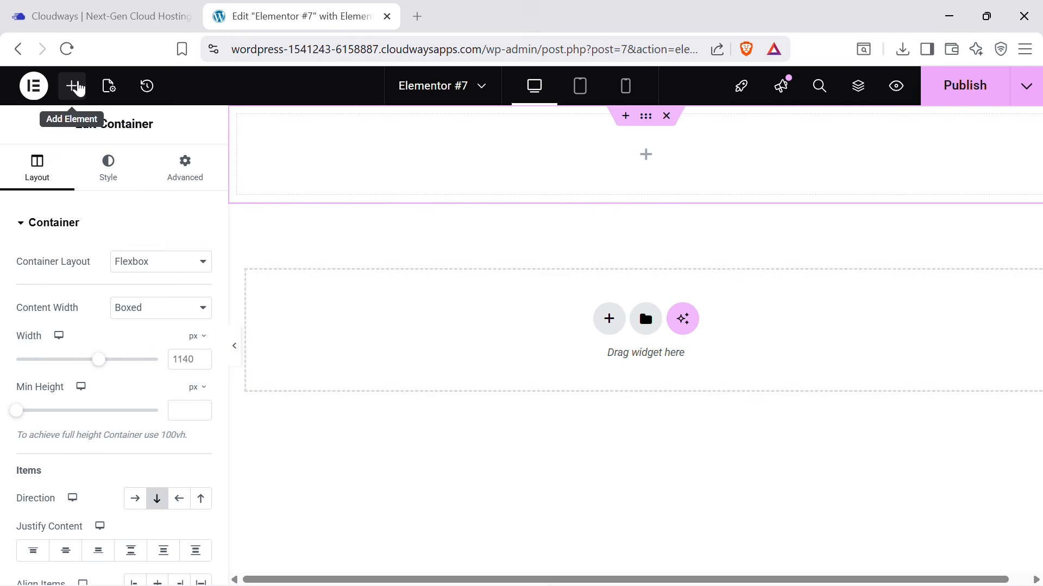
# Drop a Heading widget into the top container and change its text to 'Your Title'.
pyautogui.click(76, 87)
pyautogui.moveTo(61, 426); pyautogui.dragTo(617, 168)
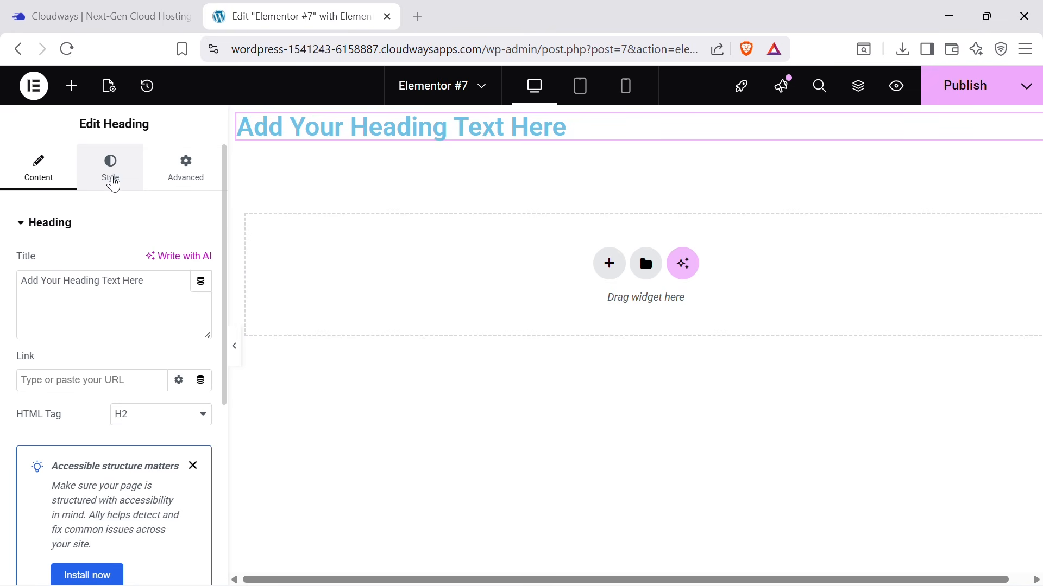
pyautogui.doubleClick(99, 280)
pyautogui.tripleClick(95, 281)
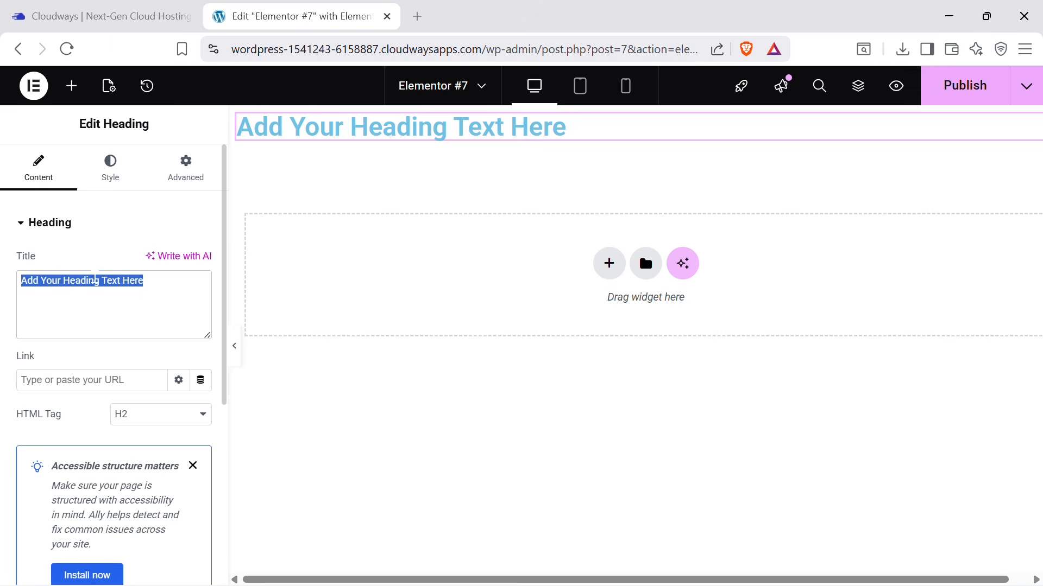
pyautogui.write('Your Title')
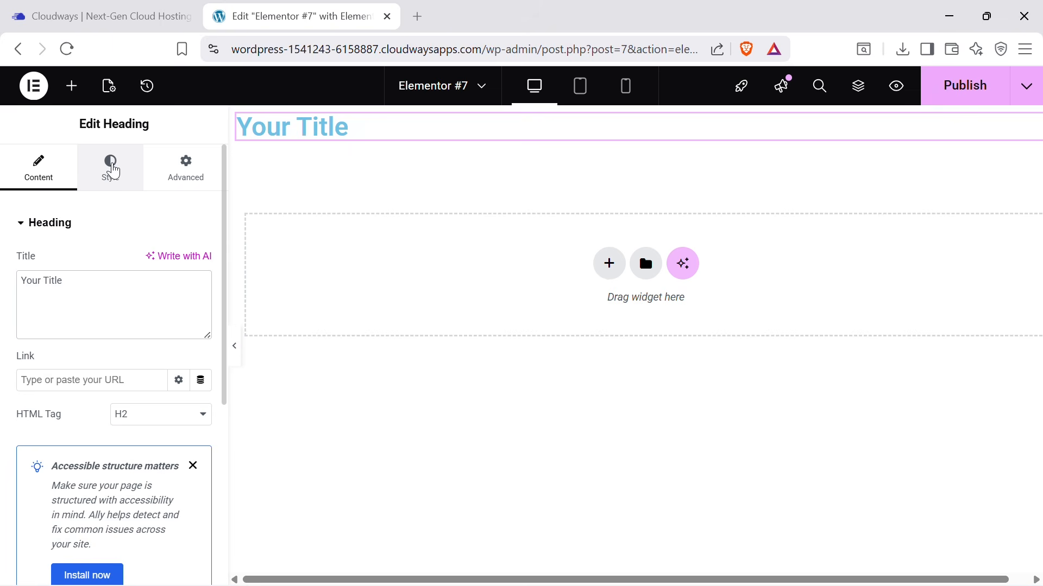
pyautogui.click(113, 170)
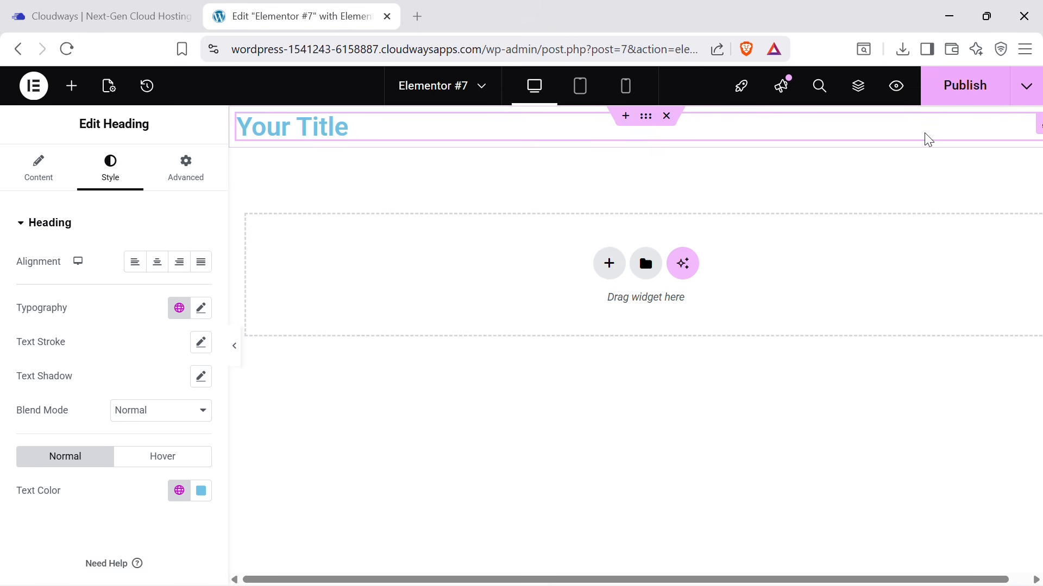
# Centre the heading and set its typography font family to Arial.
pyautogui.click(158, 264)
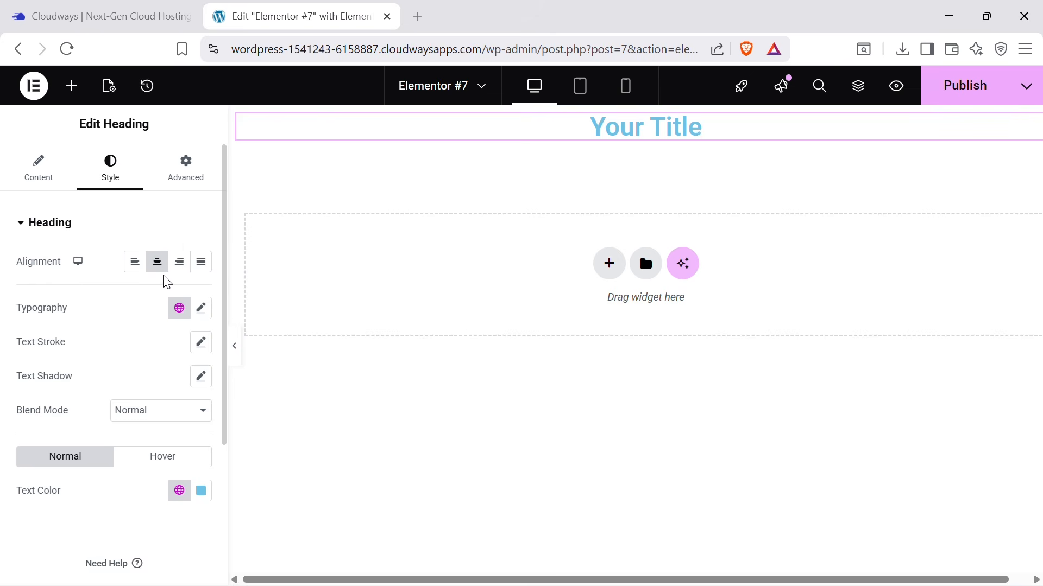
pyautogui.click(200, 310)
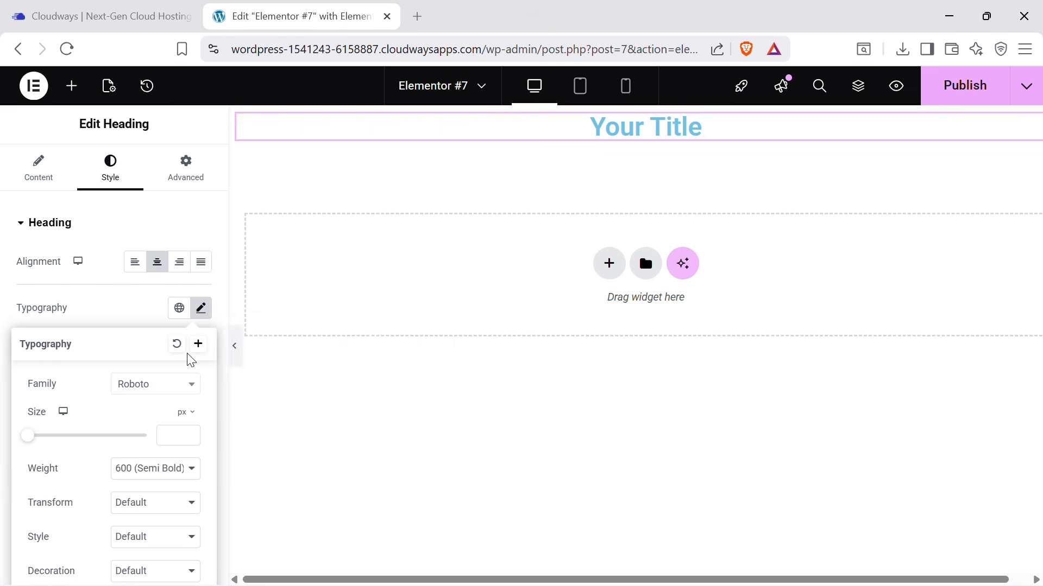
pyautogui.click(450, 299)
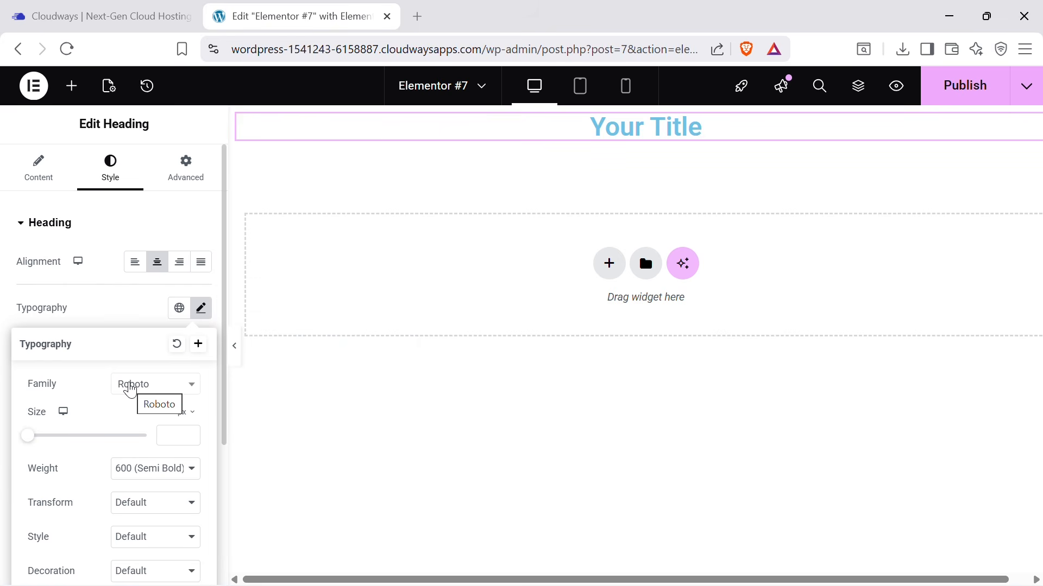
pyautogui.click(159, 390)
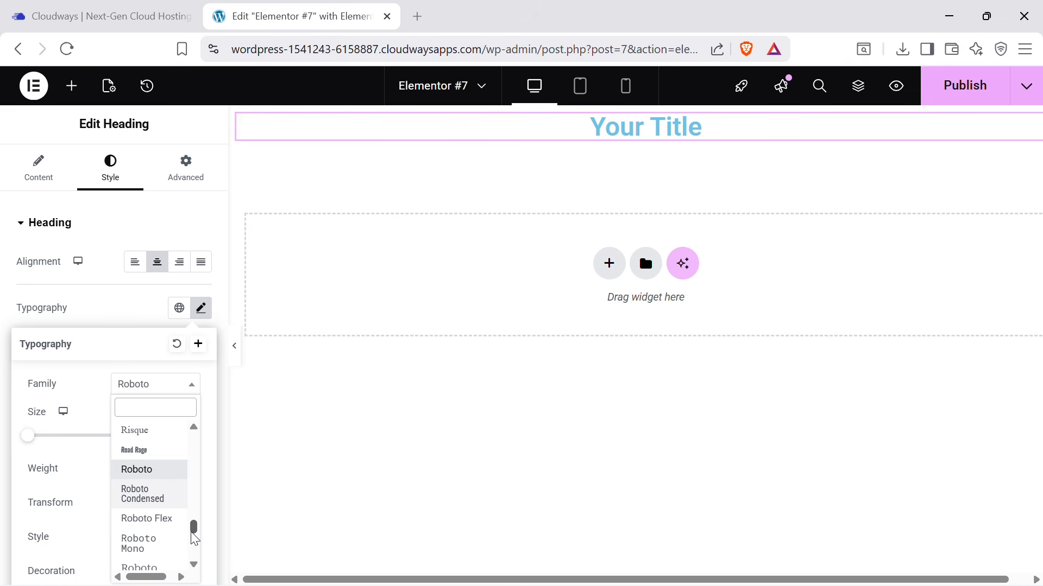
pyautogui.moveTo(191, 532); pyautogui.dragTo(217, 376)
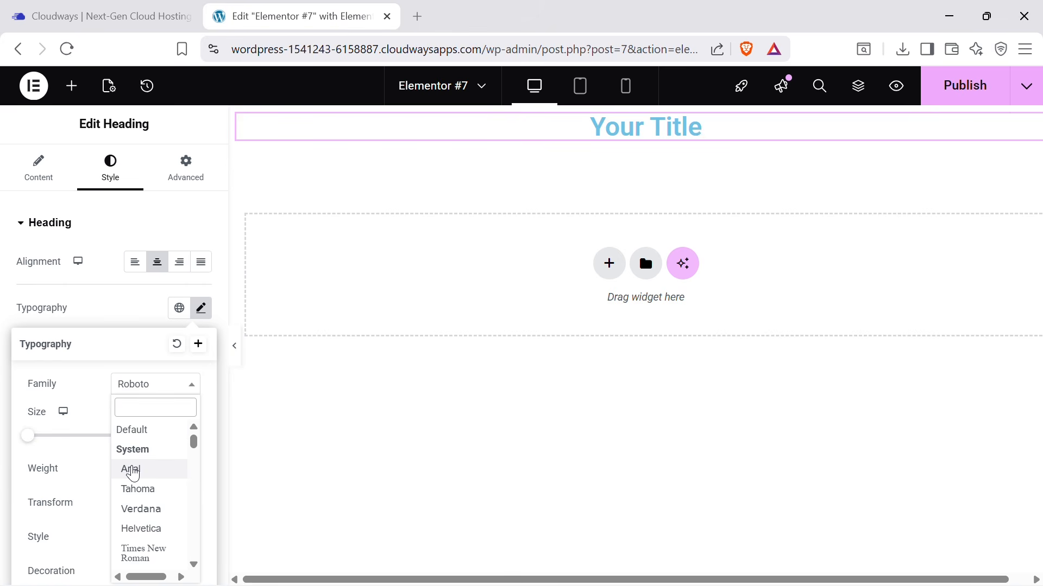
pyautogui.click(130, 470)
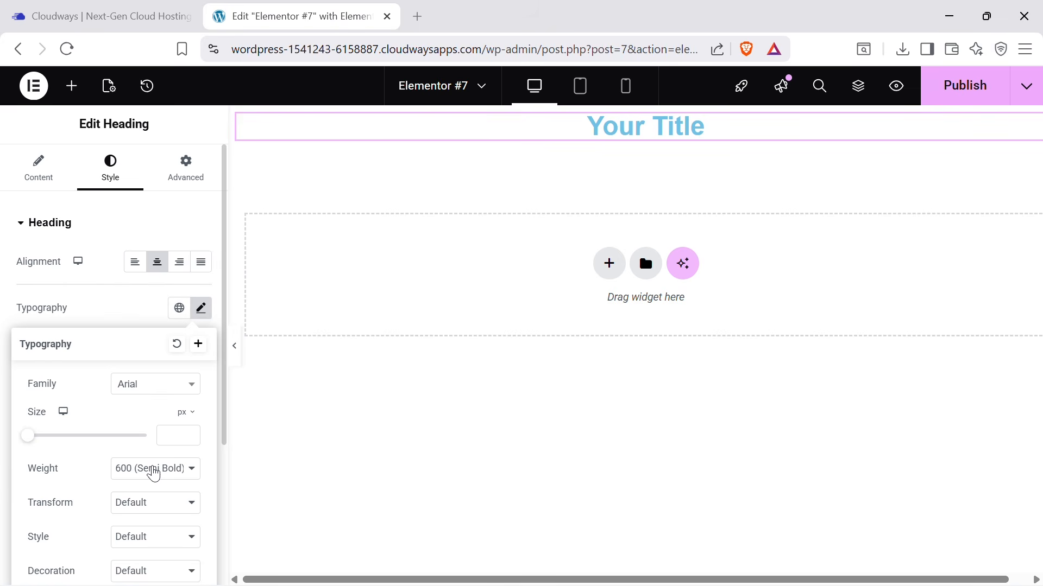
# Try several font weights for the heading, settling on 600 (Semi Bold).
pyautogui.click(155, 478)
pyautogui.click(153, 348)
pyautogui.click(136, 468)
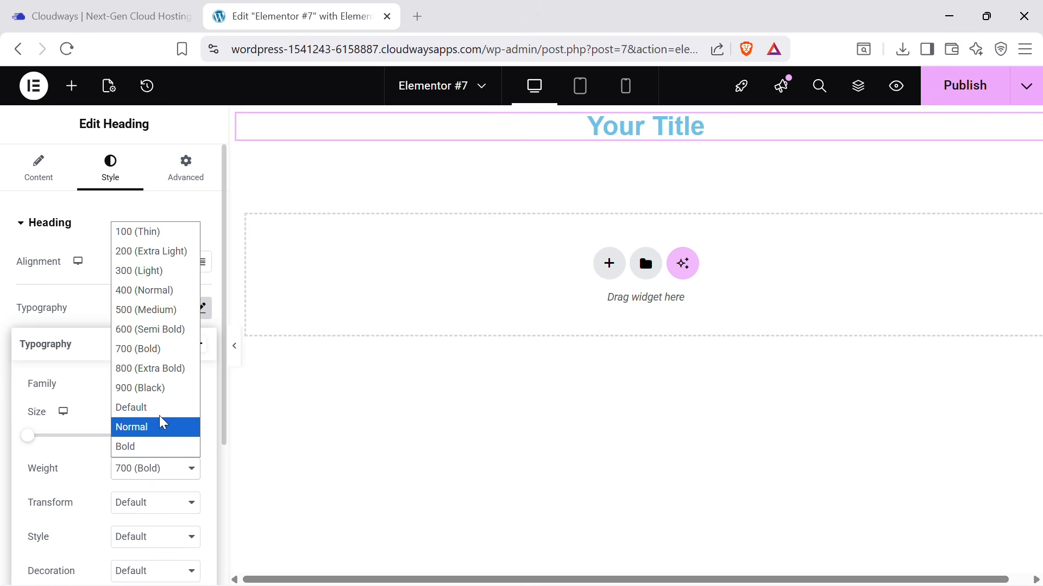
pyautogui.click(168, 389)
pyautogui.click(154, 468)
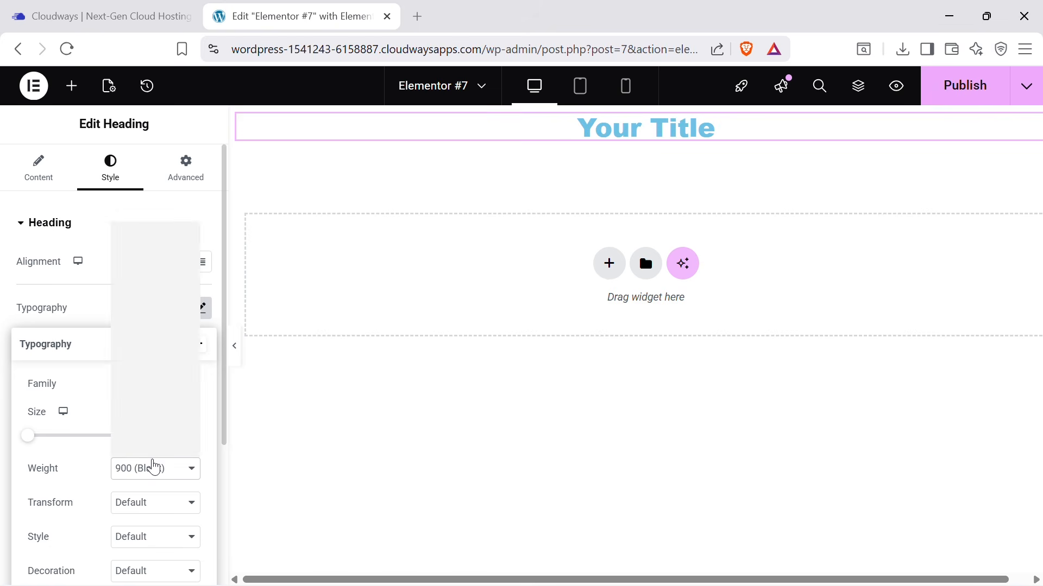
pyautogui.click(166, 367)
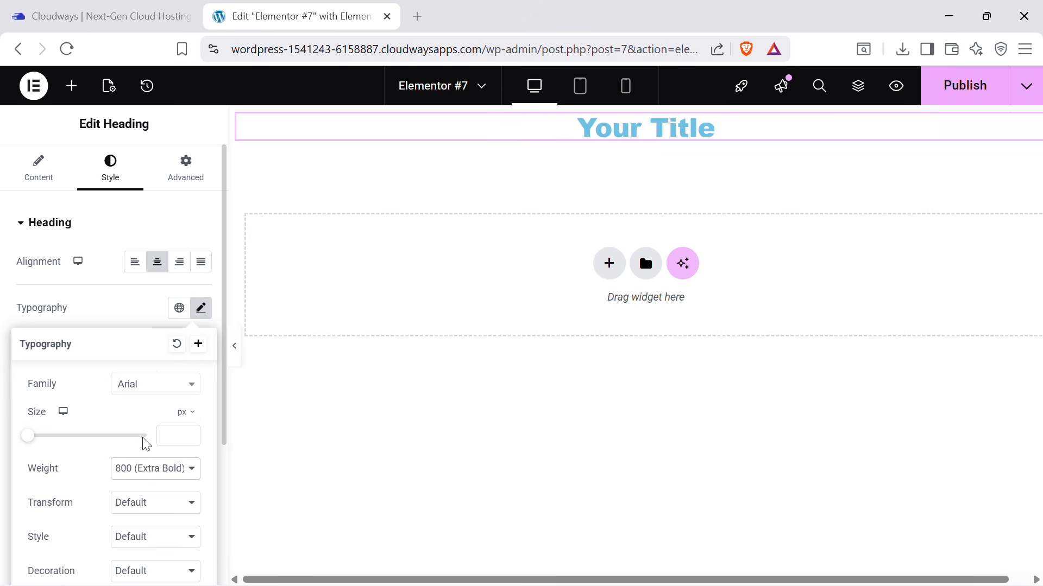
pyautogui.click(138, 471)
pyautogui.click(159, 296)
pyautogui.click(139, 475)
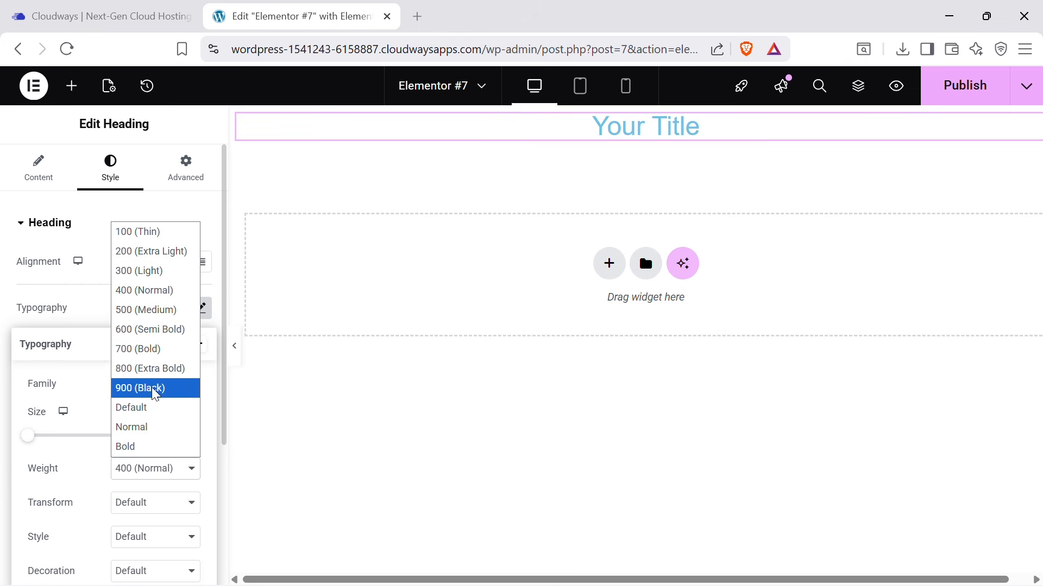
pyautogui.click(150, 332)
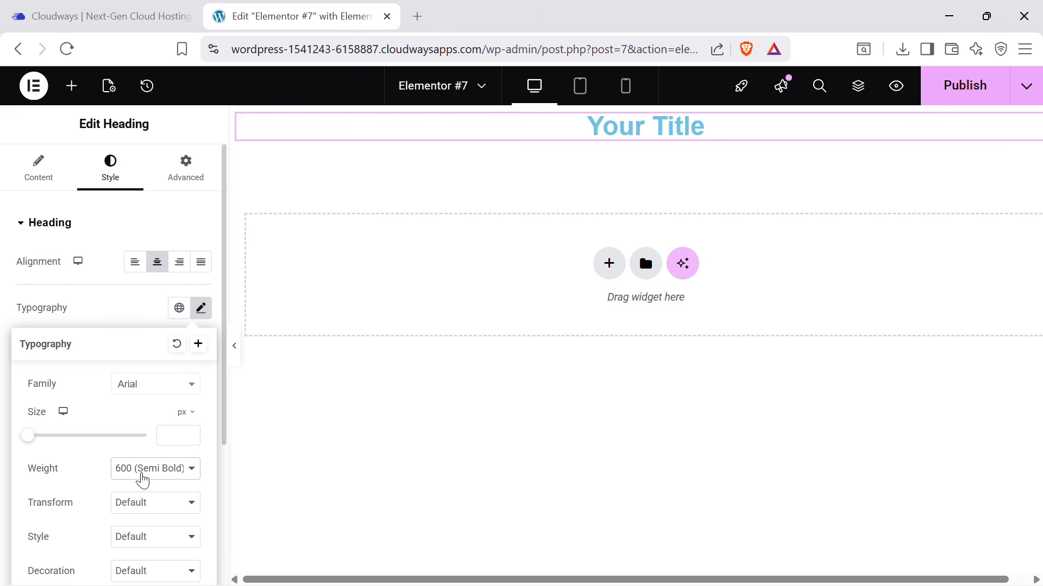
# Try uppercase and Normal style, then revert text case and font style to Default.
pyautogui.scroll(-2, 151, 501)
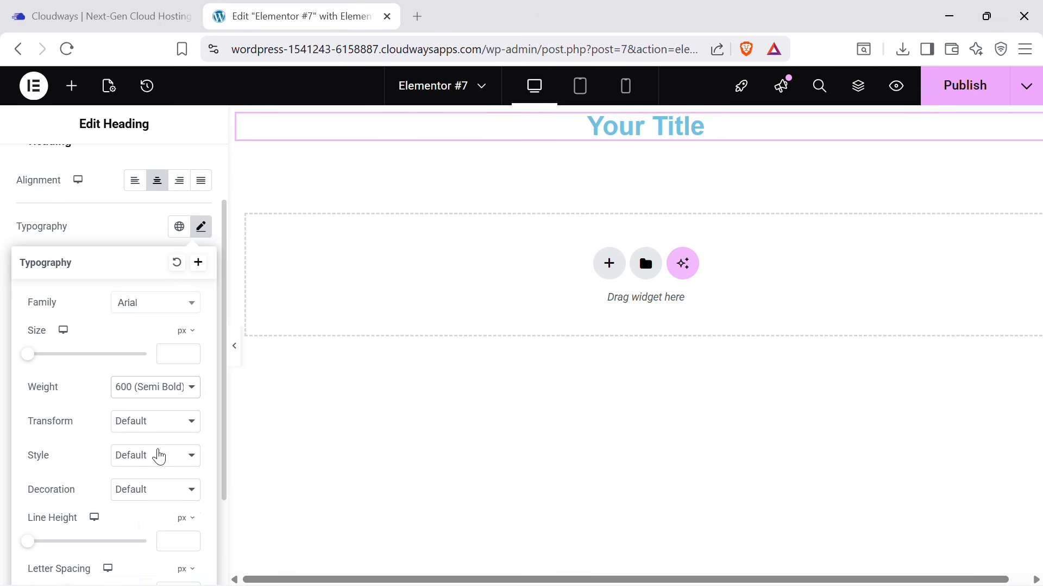
pyautogui.click(158, 431)
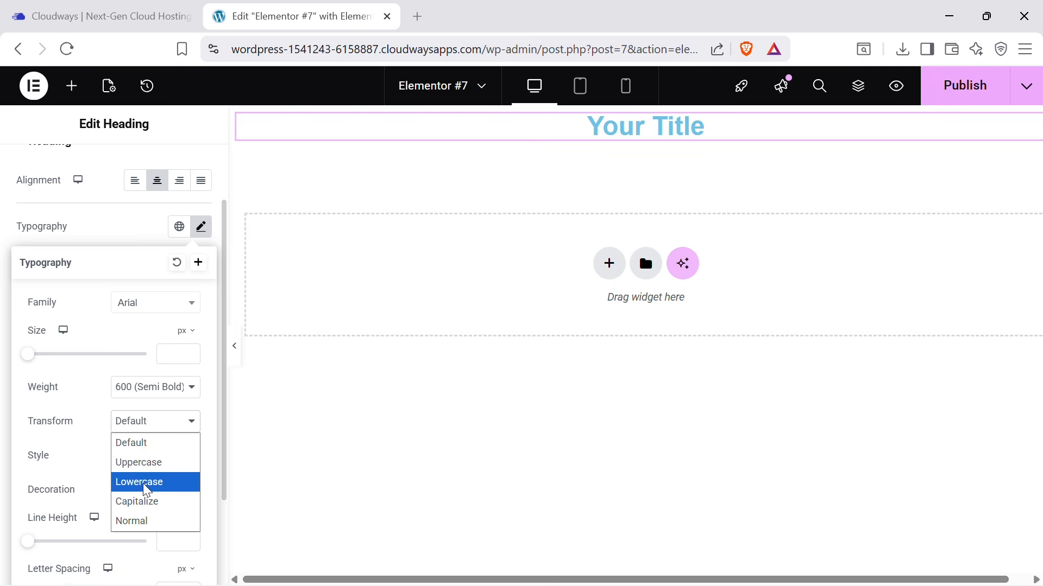
pyautogui.click(144, 463)
pyautogui.click(134, 425)
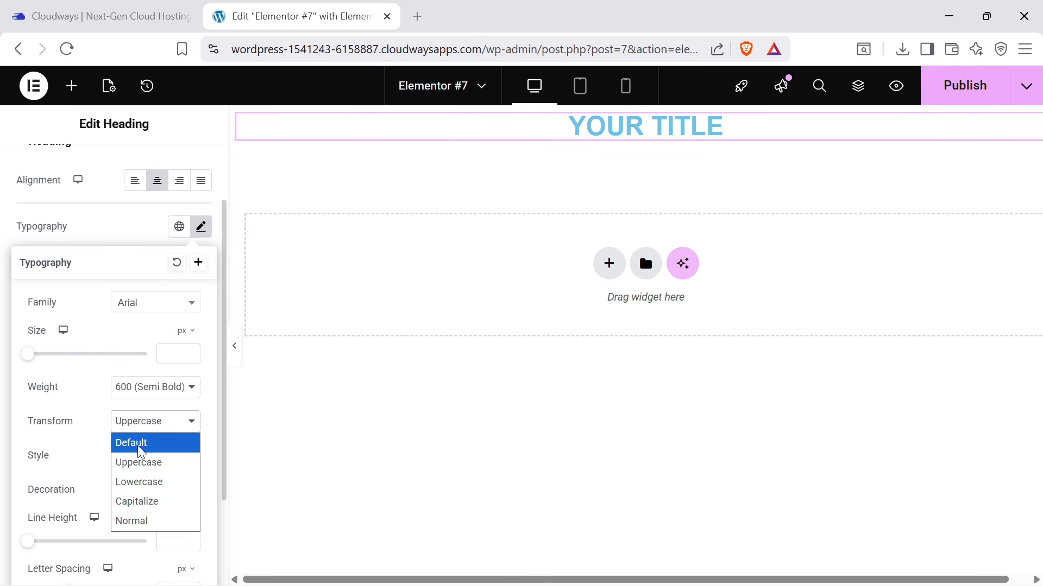
pyautogui.click(141, 444)
pyautogui.click(156, 467)
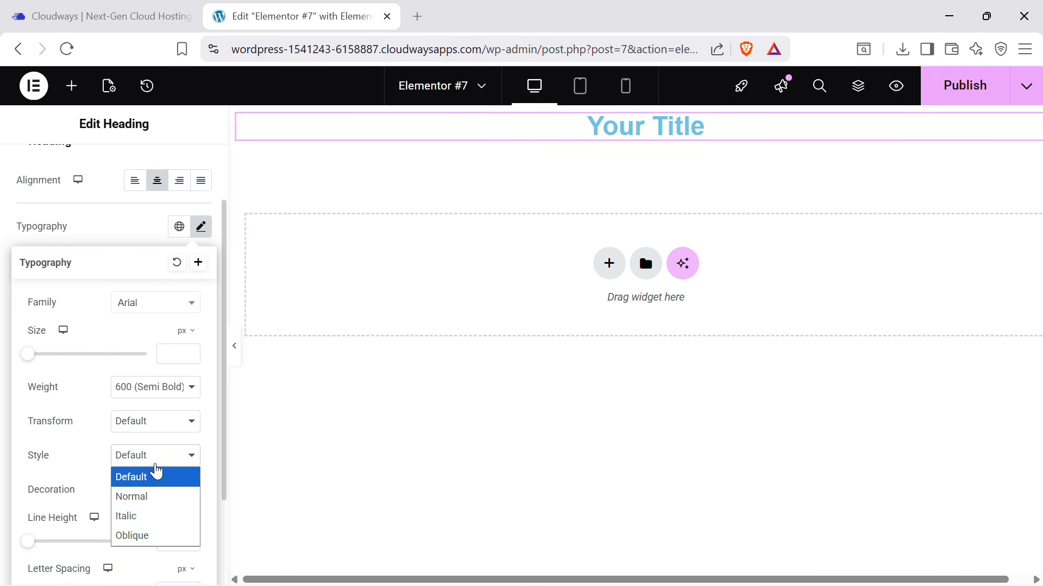
pyautogui.click(152, 495)
pyautogui.click(159, 455)
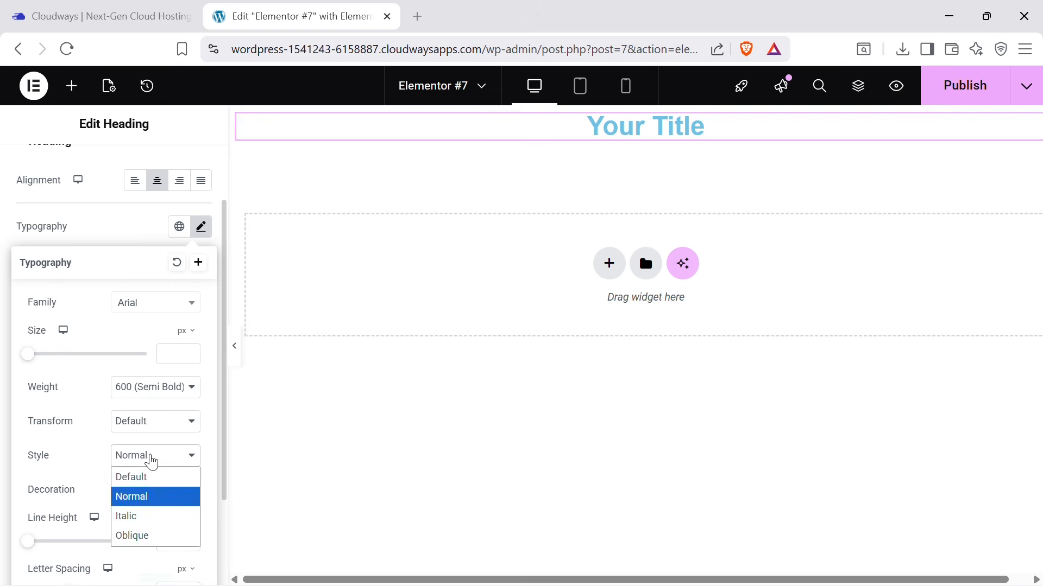
pyautogui.click(147, 475)
# Enlarge the heading's font size to 57 px.
pyautogui.click(652, 128)
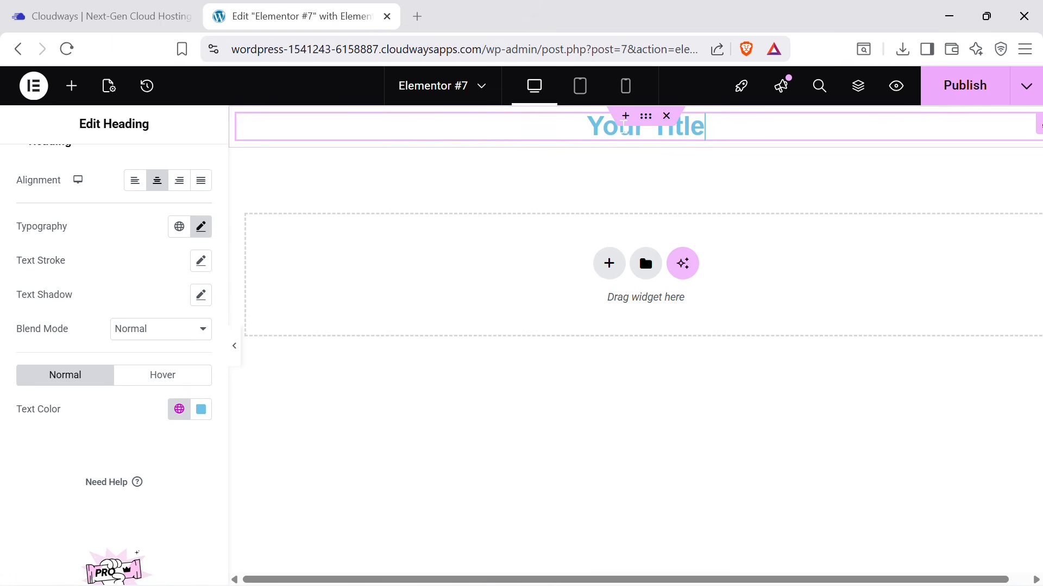
pyautogui.tripleClick(640, 131)
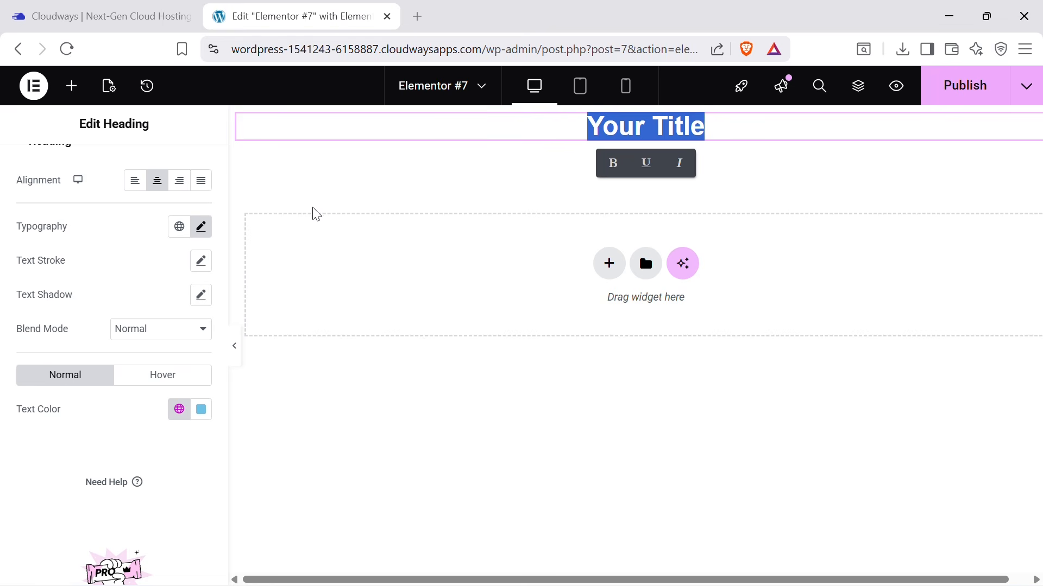
pyautogui.scroll(3, 158, 228)
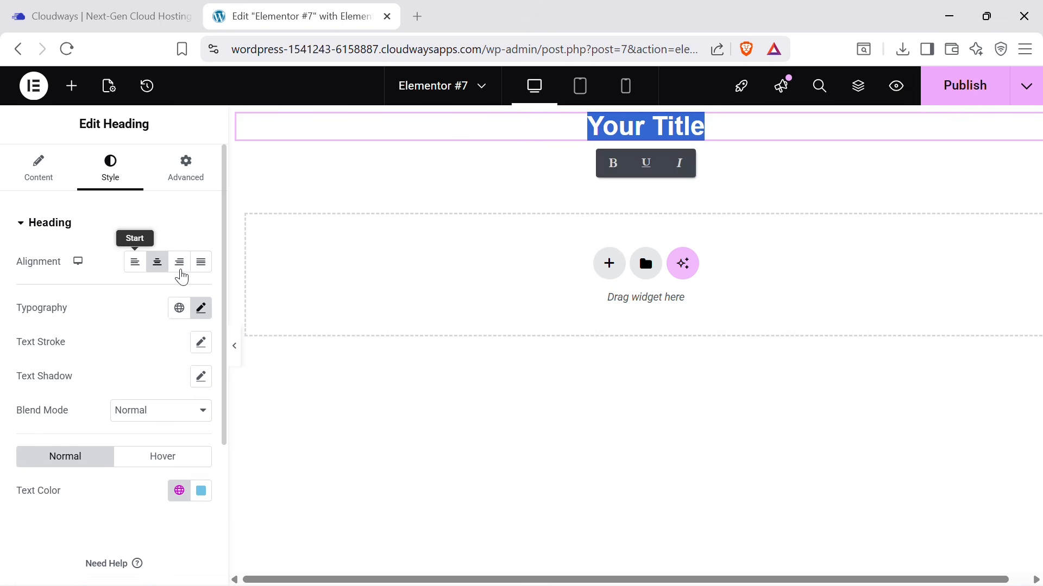
pyautogui.click(202, 308)
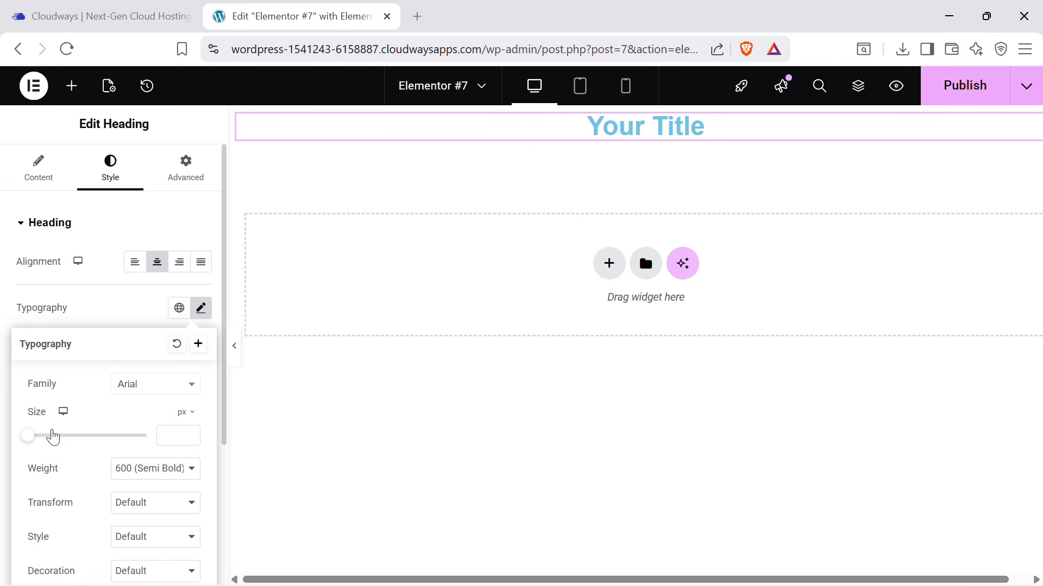
pyautogui.moveTo(51, 435)
pyautogui.mouseDown()
pyautogui.moveTo(91, 431)
pyautogui.moveTo(64, 433)
pyautogui.mouseUp()
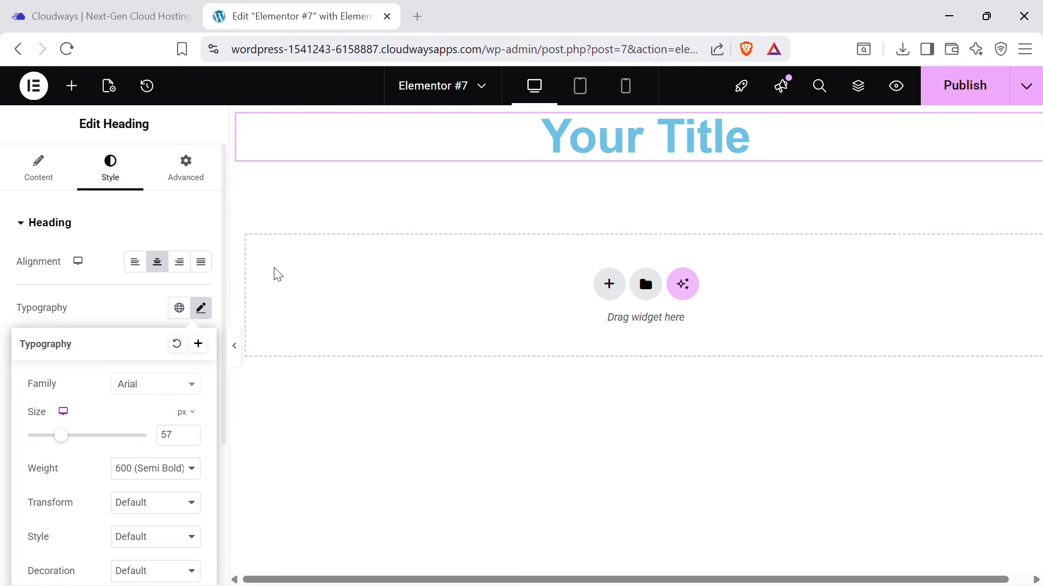
# Change the heading's text colour to dark navy blue #083268; a browser help tab then opens.
pyautogui.click(124, 321)
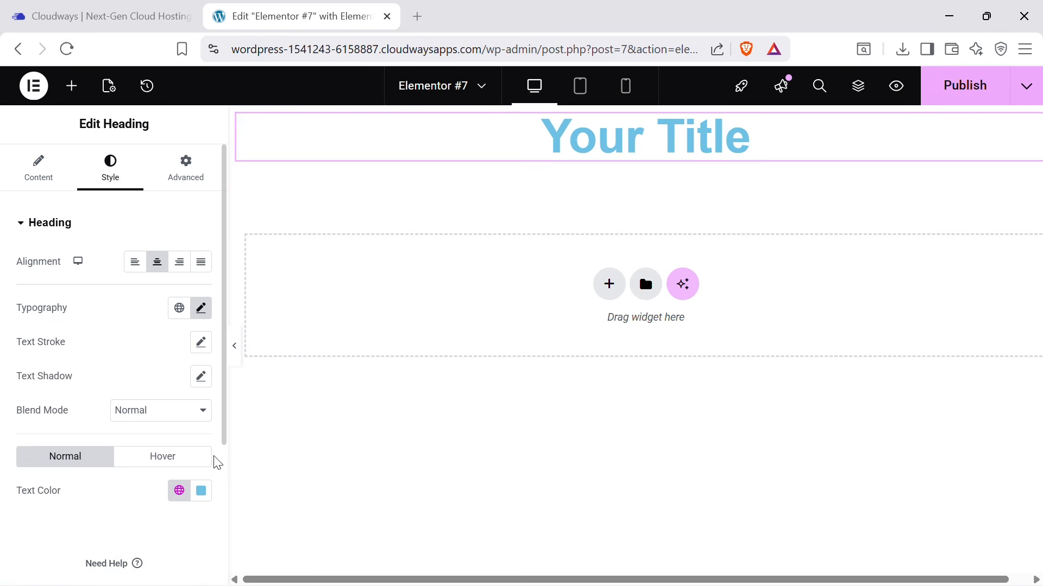
pyautogui.click(201, 491)
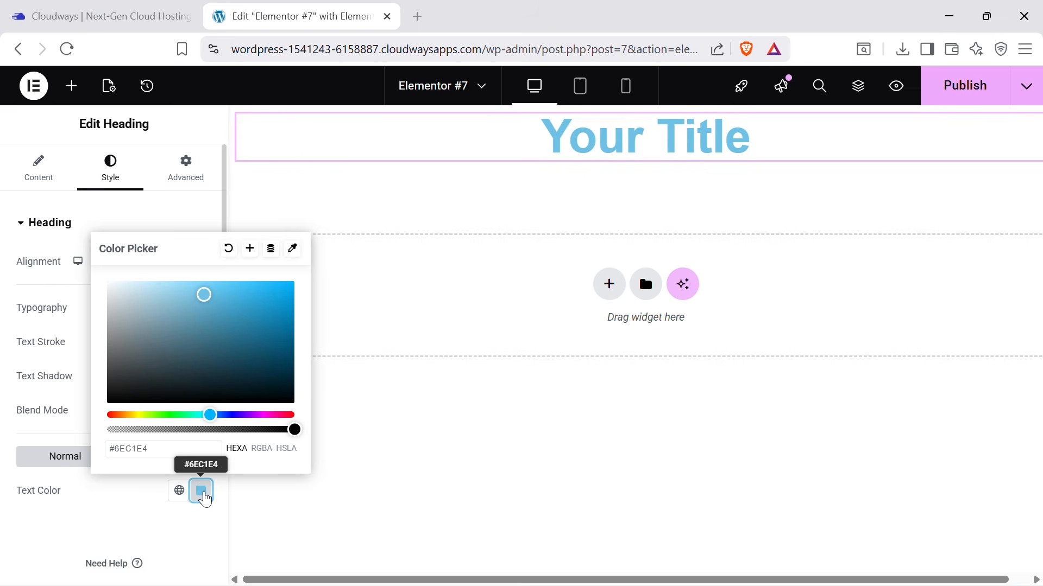
pyautogui.moveTo(214, 326)
pyautogui.mouseDown()
pyautogui.moveTo(238, 294)
pyautogui.moveTo(214, 302)
pyautogui.moveTo(277, 365)
pyautogui.mouseUp()
pyautogui.moveTo(213, 415); pyautogui.dragTo(176, 415)
pyautogui.moveTo(235, 364)
pyautogui.mouseDown()
pyautogui.moveTo(137, 268)
pyautogui.moveTo(245, 314)
pyautogui.moveTo(291, 306)
pyautogui.moveTo(287, 323)
pyautogui.mouseUp()
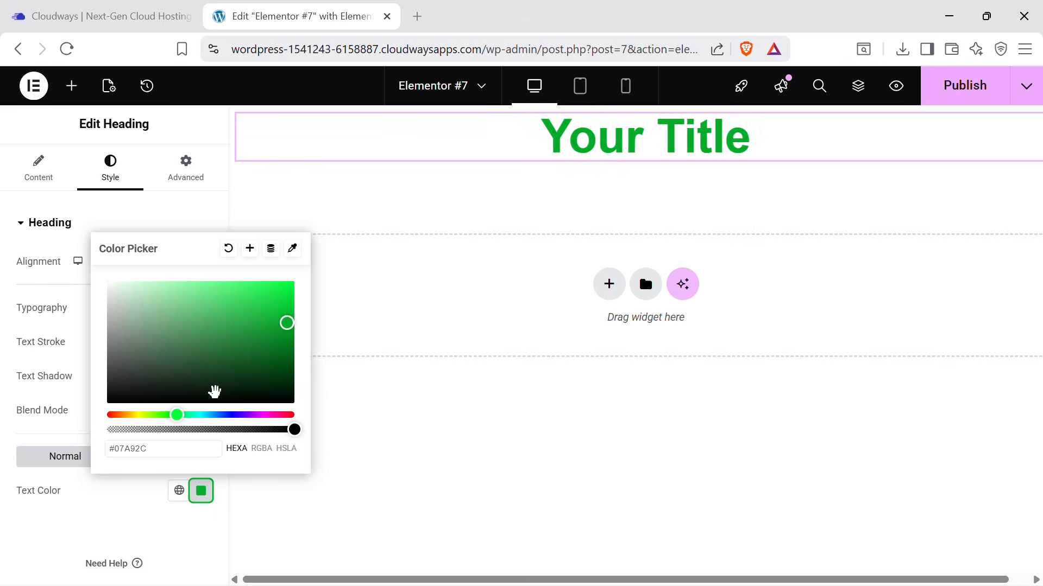
pyautogui.moveTo(215, 391); pyautogui.dragTo(242, 398)
pyautogui.click(227, 414)
pyautogui.moveTo(254, 356); pyautogui.dragTo(281, 341)
pyautogui.moveTo(229, 415); pyautogui.dragTo(219, 415)
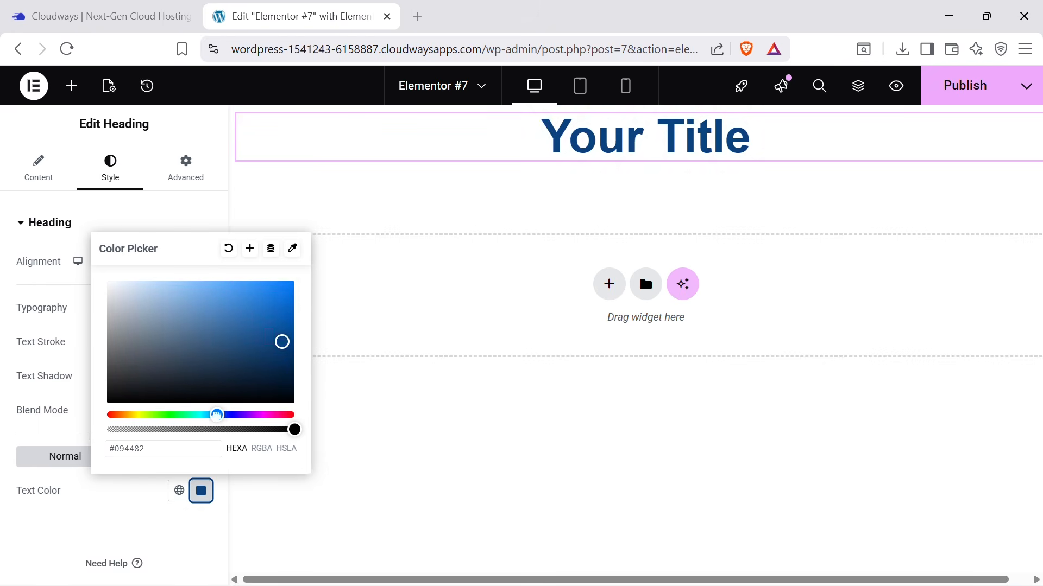
pyautogui.moveTo(281, 341); pyautogui.dragTo(281, 354)
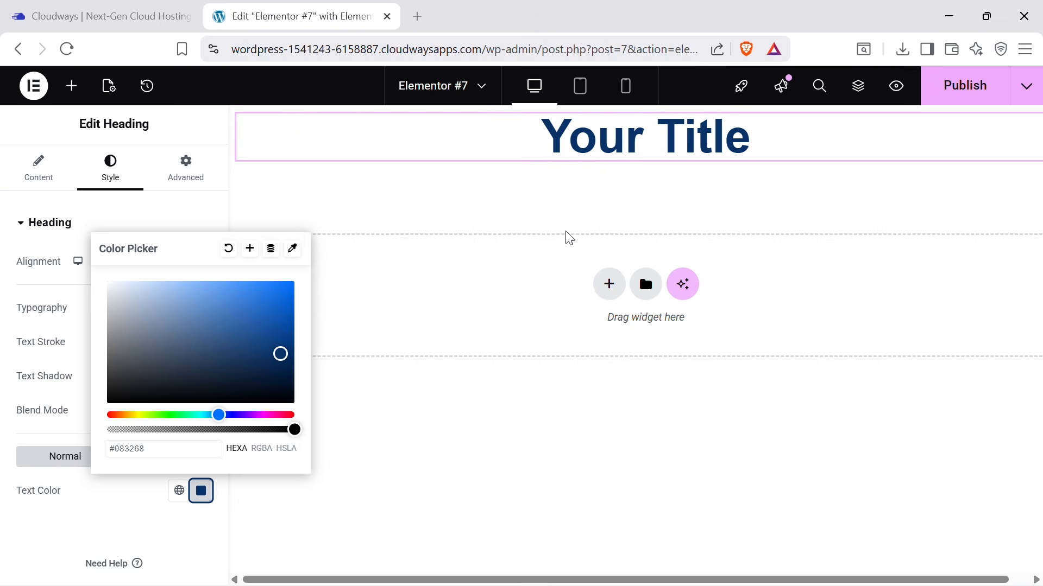
pyautogui.click(74, 536)
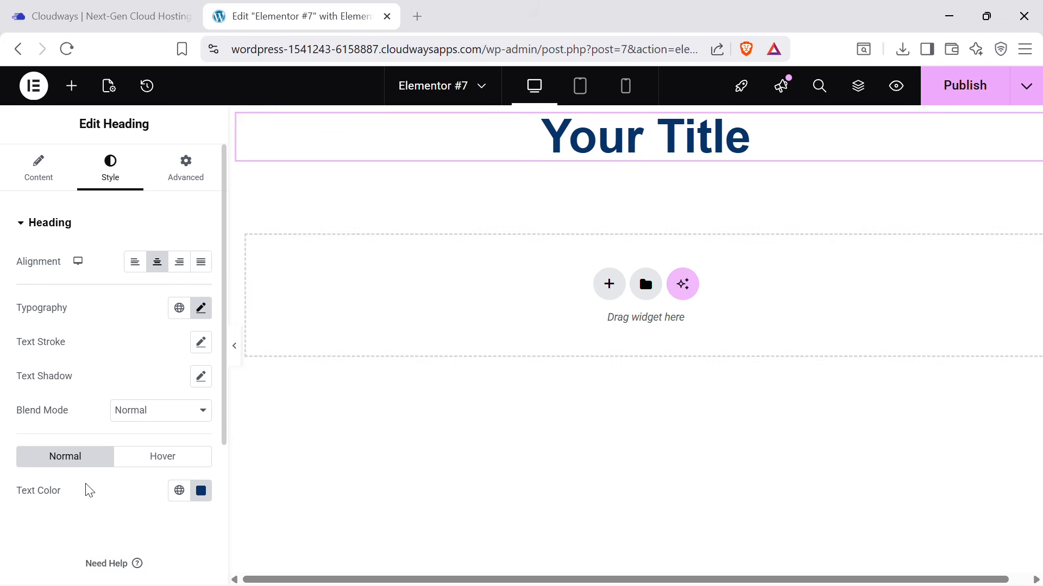
pyautogui.press('F1')
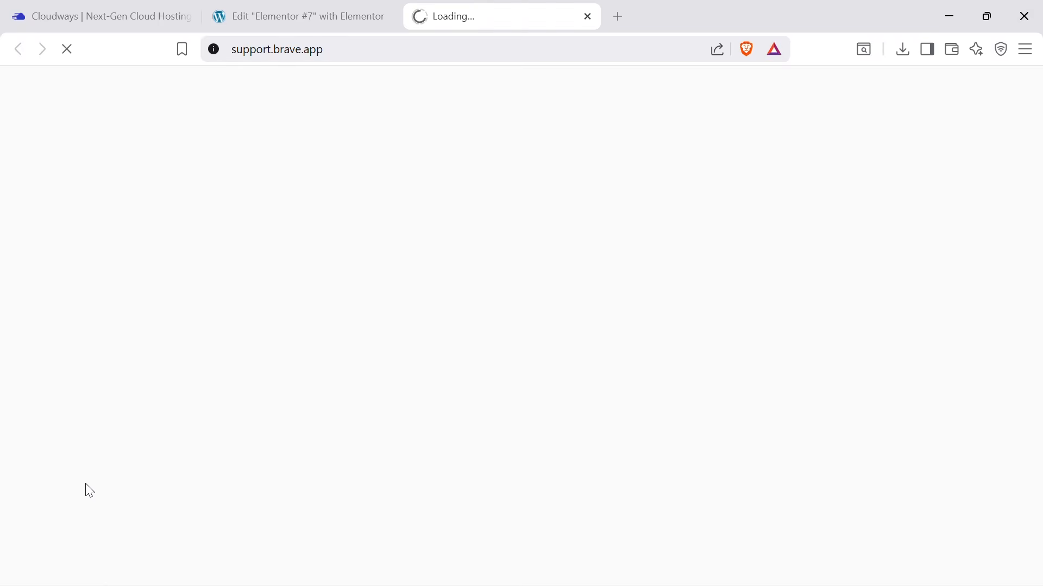
# Switch from the Brave Help Center tab back to the Elementor editor tab.
pyautogui.click(354, 7)
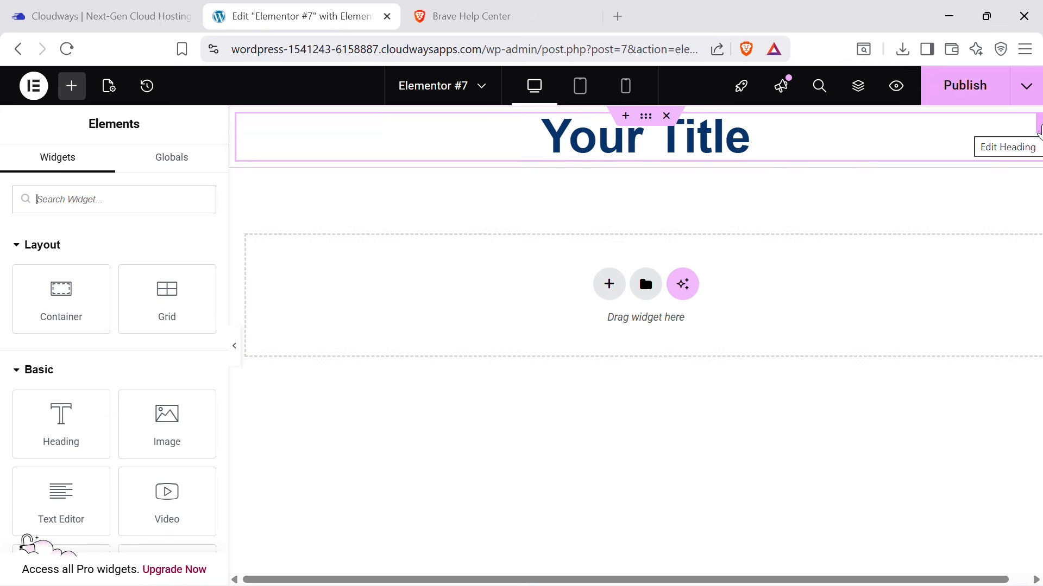
# Duplicate the Your Title heading and set the copy's typography size to 30 px.
pyautogui.rightClick(1038, 131)
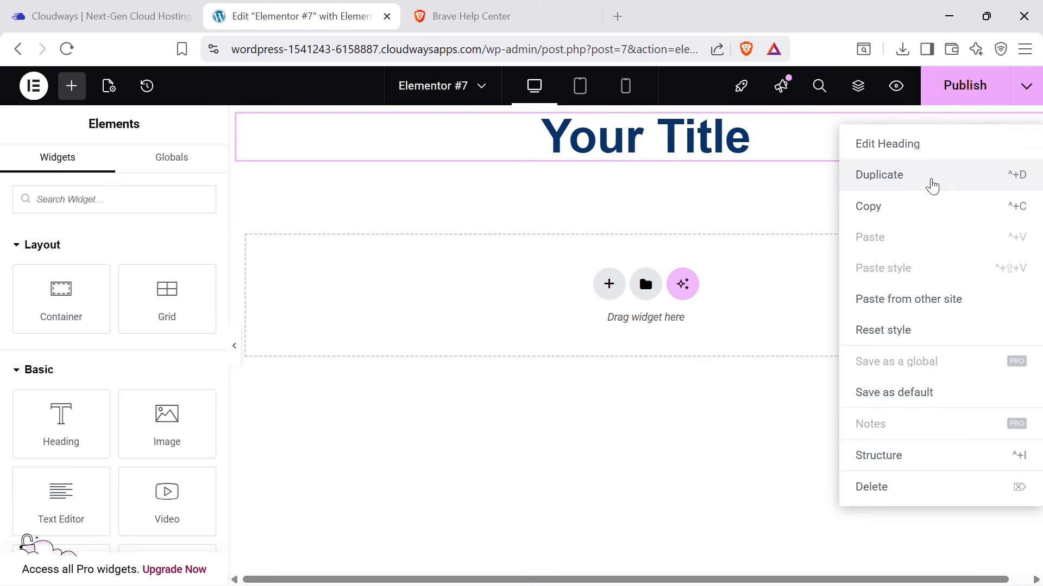
pyautogui.click(1041, 119)
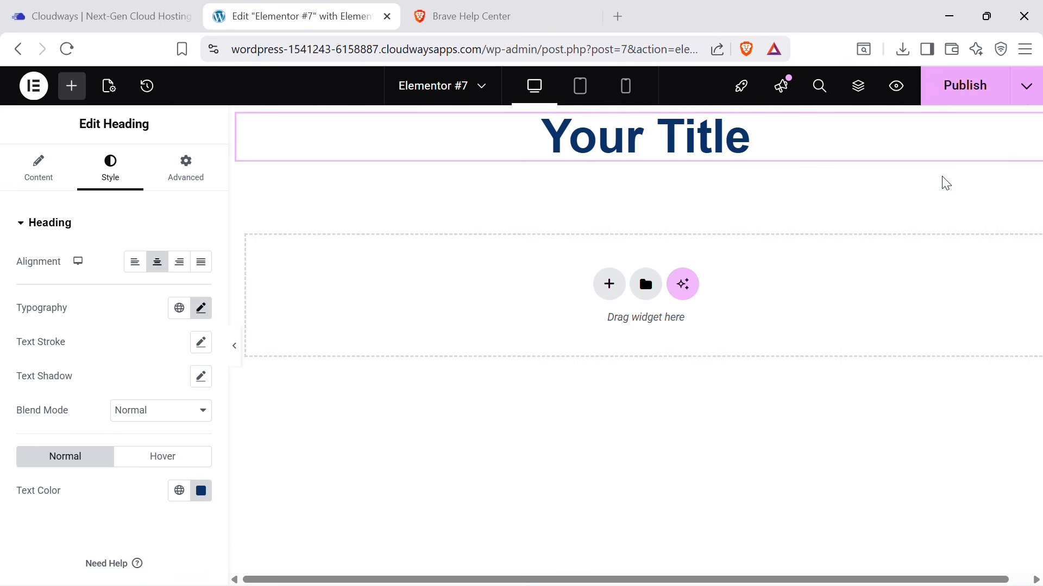
pyautogui.rightClick(1040, 119)
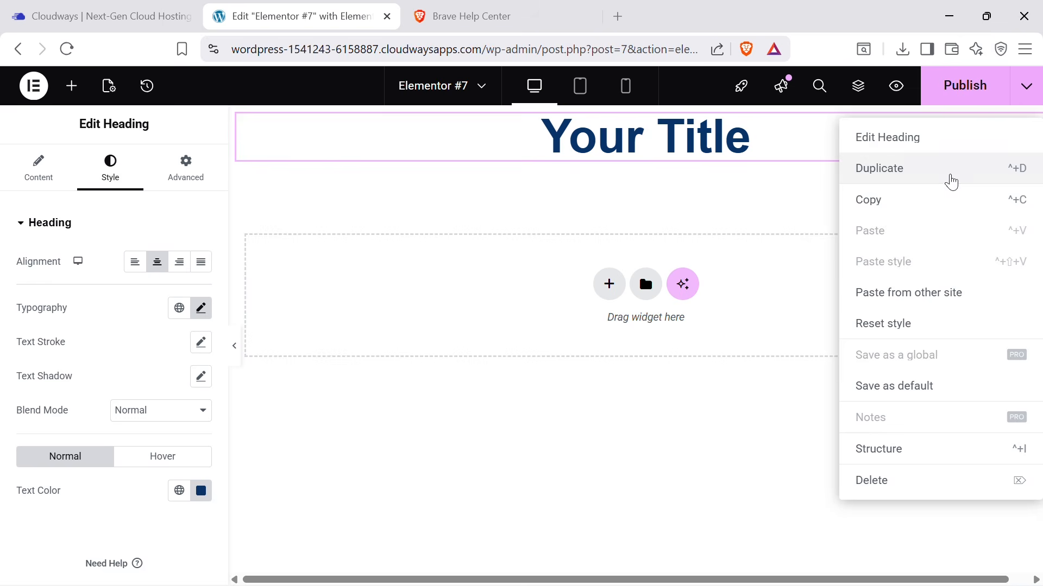
pyautogui.click(951, 181)
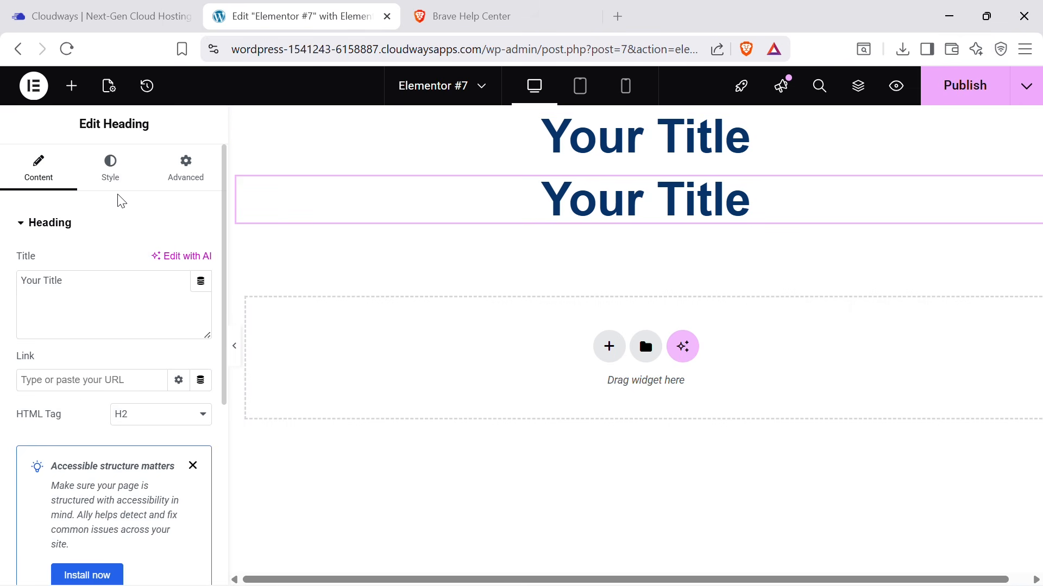
pyautogui.click(126, 174)
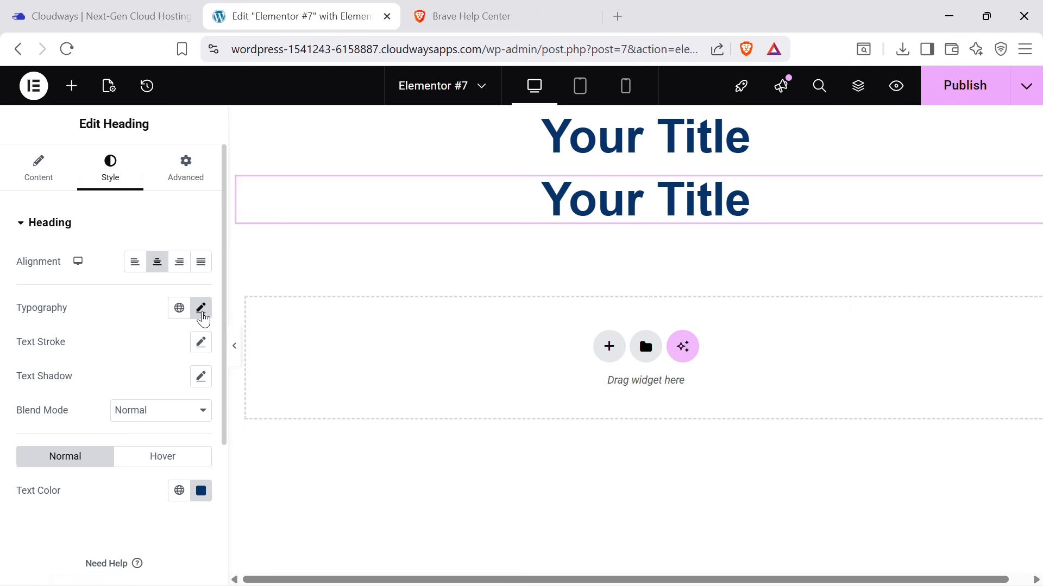
pyautogui.click(201, 312)
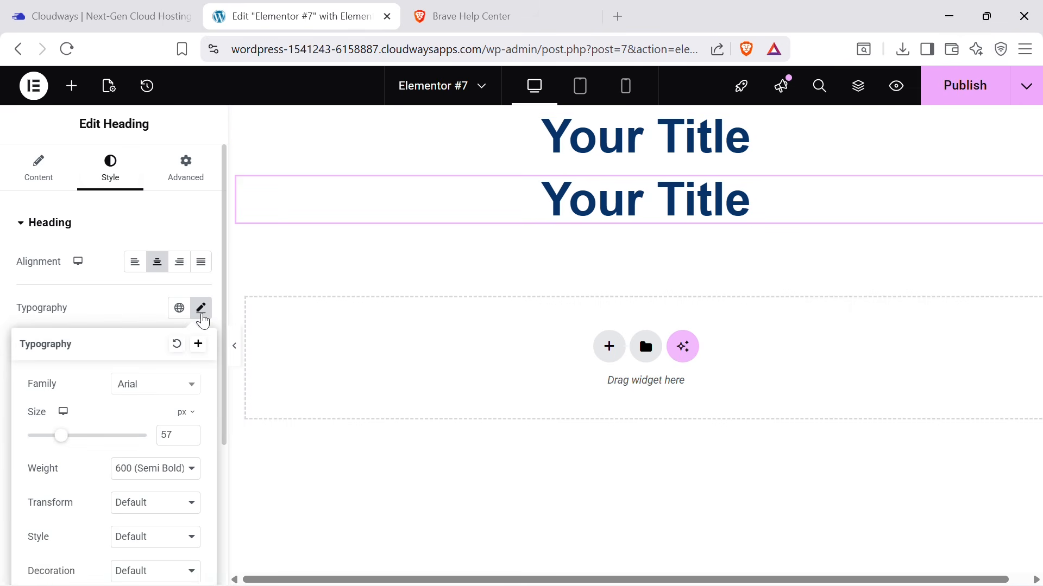
pyautogui.click(45, 437)
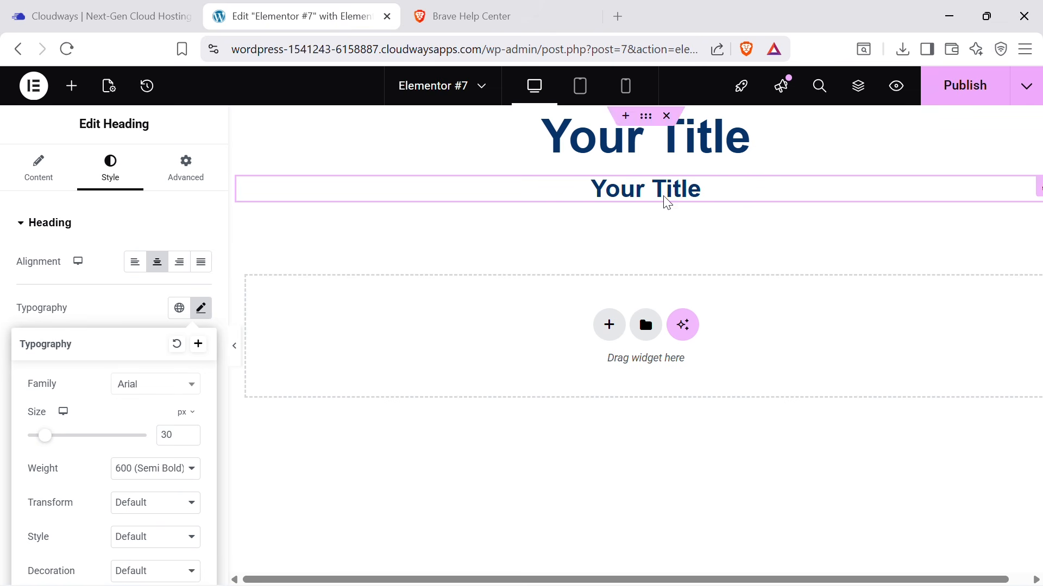
# Set the copied heading's text colour to black (#000000).
pyautogui.click(25, 175)
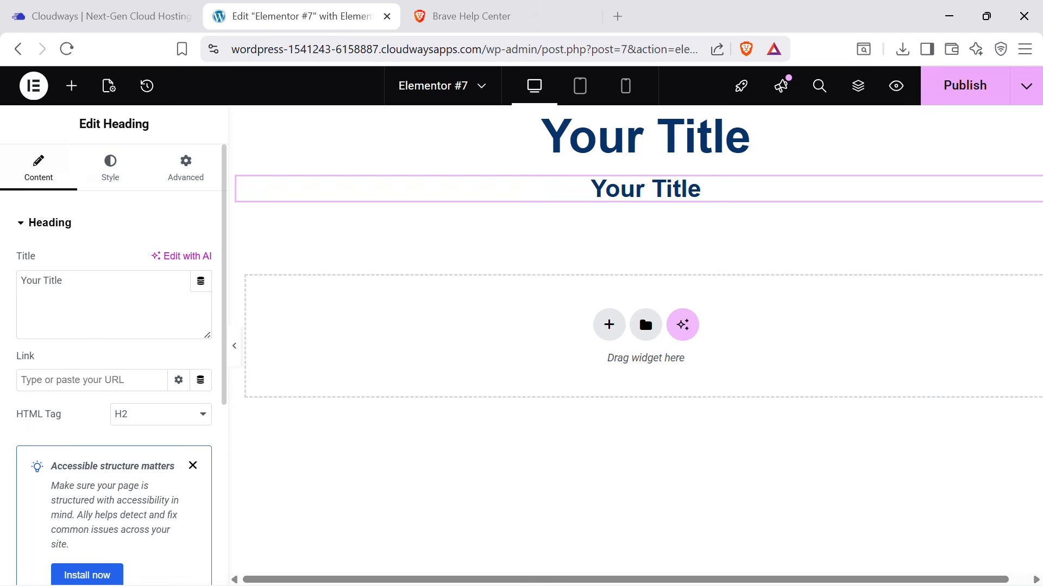
pyautogui.click(110, 179)
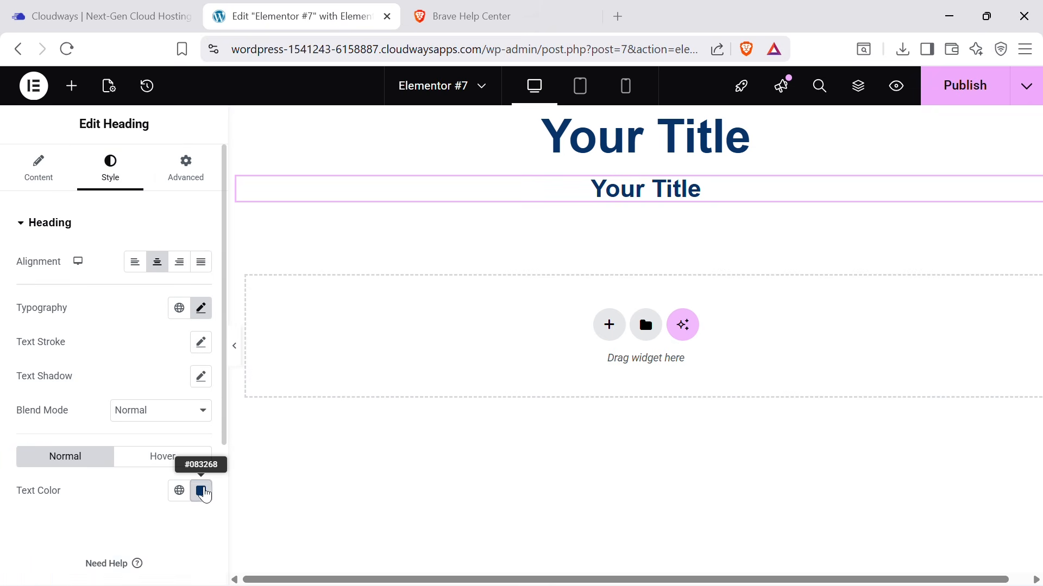
pyautogui.click(200, 490)
pyautogui.moveTo(200, 365); pyautogui.dragTo(81, 413)
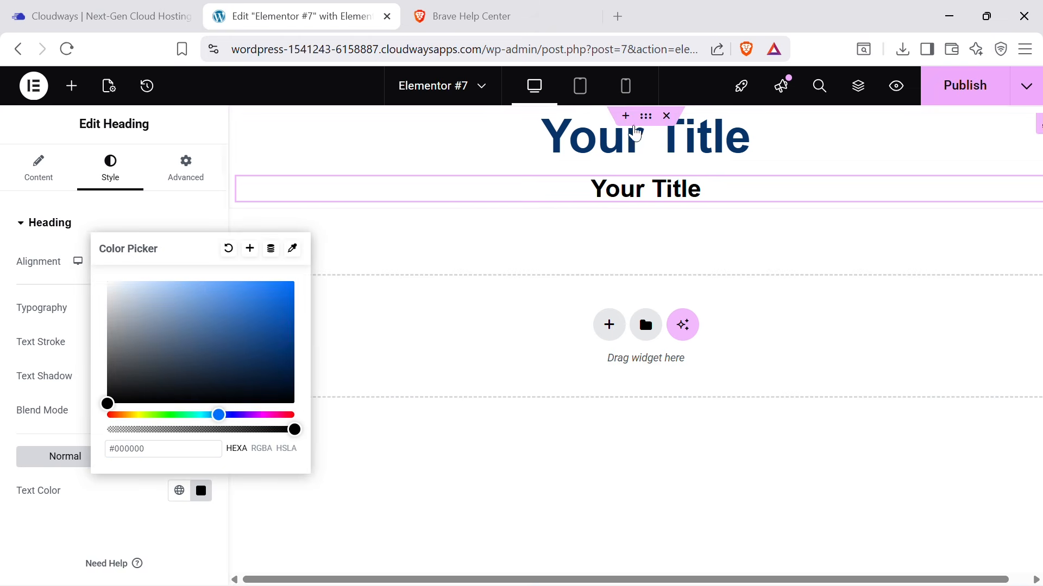
# Replace the word 'Title' with 'Subtitle' in the second heading's text.
pyautogui.click(646, 187)
pyautogui.hotkey('ctrl', 'a')
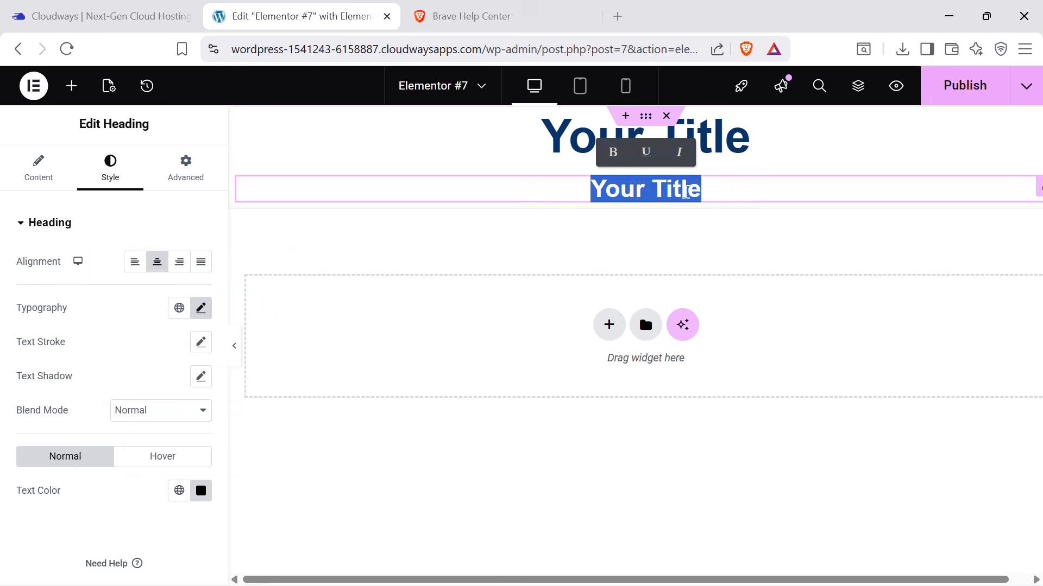
pyautogui.click(689, 189)
pyautogui.doubleClick(688, 189)
pyautogui.write('Subt')
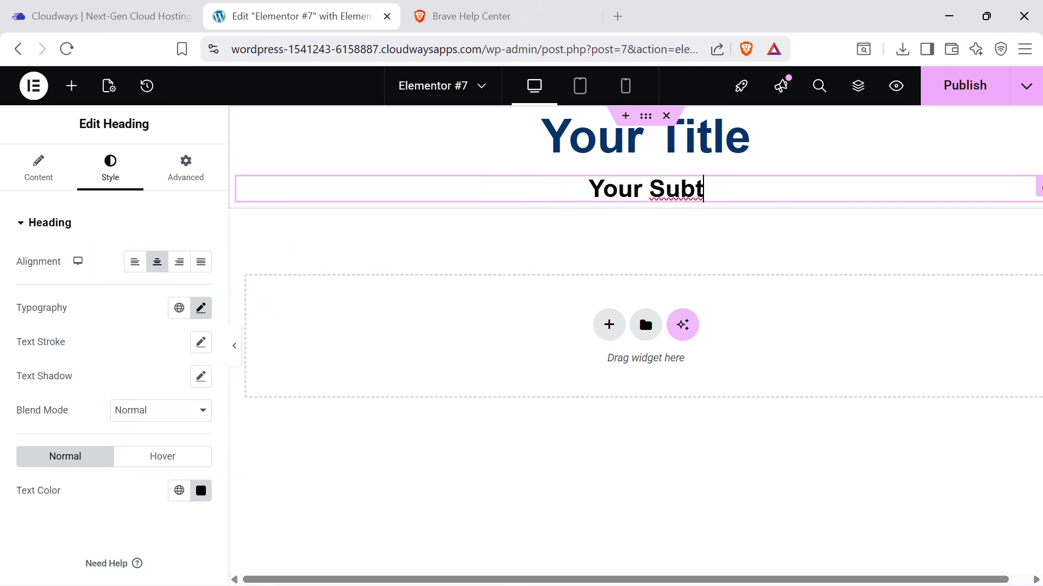
pyautogui.write('itle')
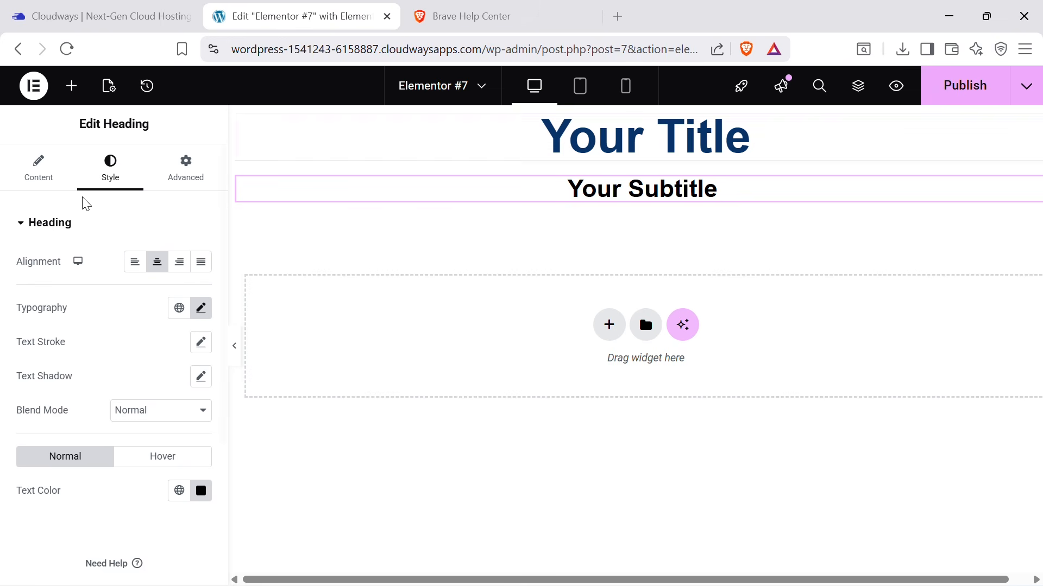
# Place a 50 px Spacer widget from the Basic group above the Your Title heading.
pyautogui.click(38, 171)
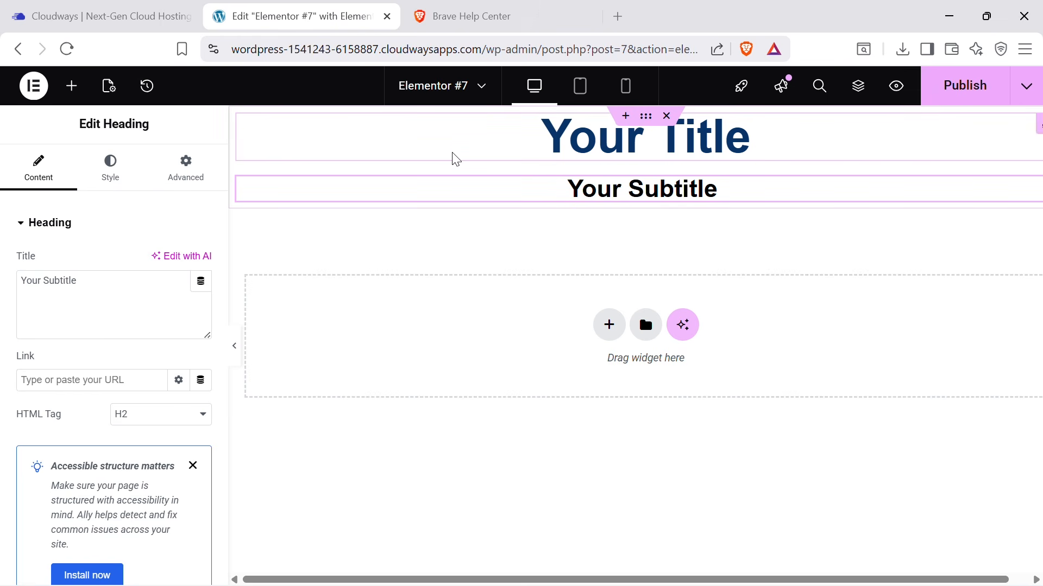
pyautogui.click(72, 102)
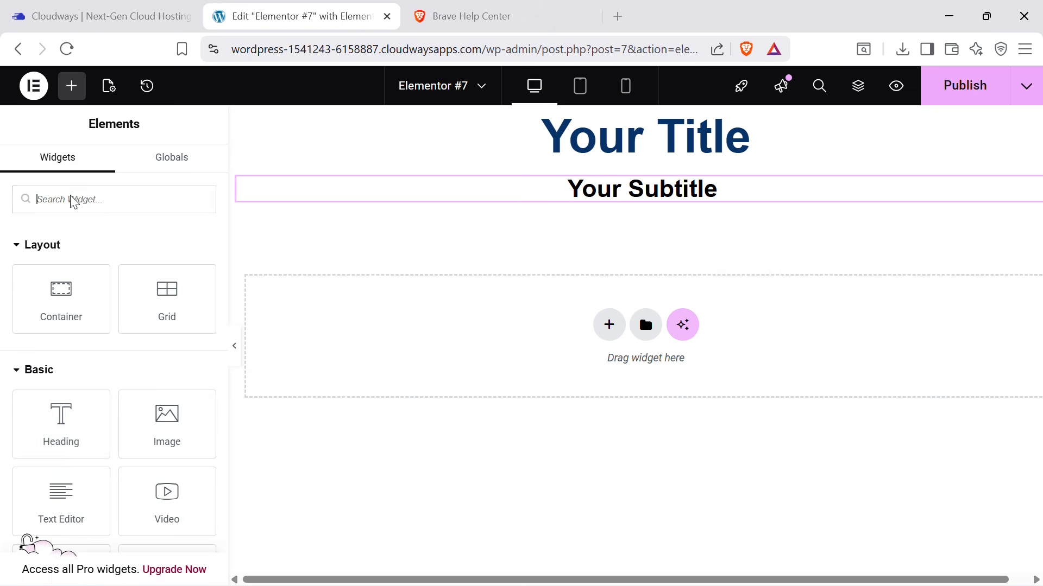
pyautogui.scroll(-2, 63, 454)
pyautogui.scroll(-2, 115, 511)
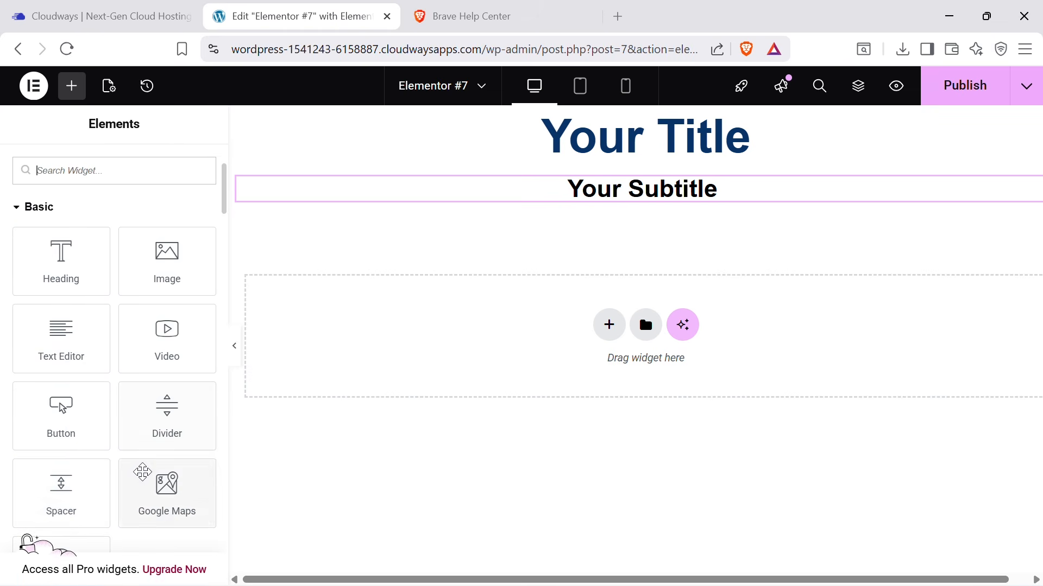
pyautogui.moveTo(44, 496); pyautogui.dragTo(647, 133)
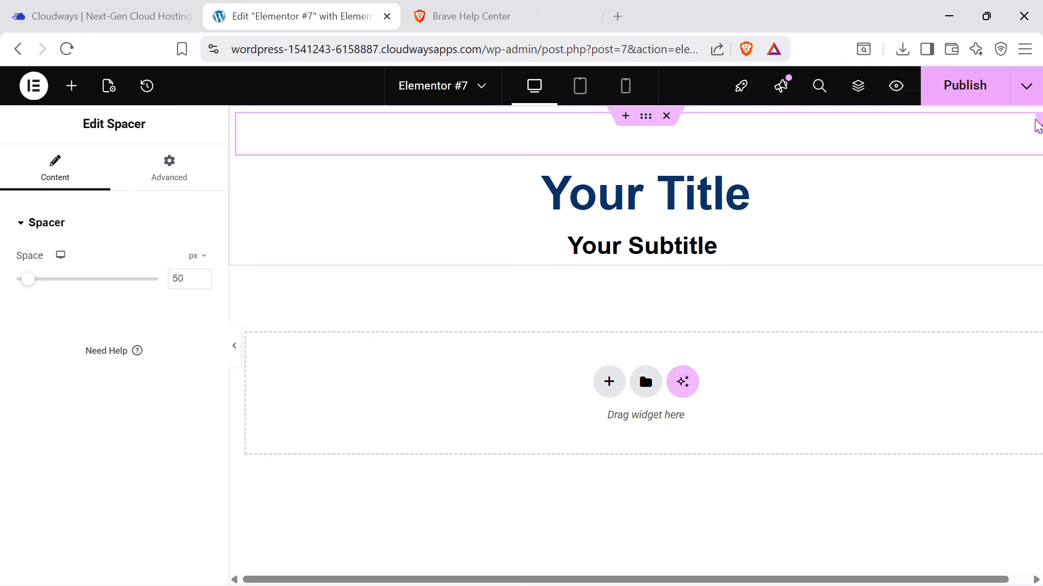
# Duplicate the spacer, move the copy below Your Subtitle, and select the headings container.
pyautogui.rightClick(1038, 133)
pyautogui.click(927, 178)
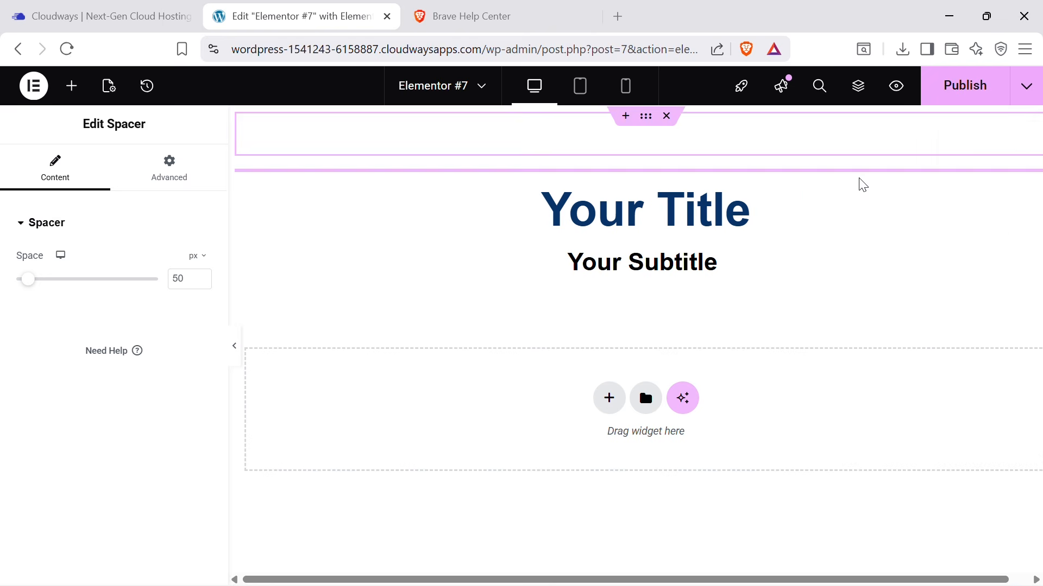
pyautogui.moveTo(1024, 209); pyautogui.dragTo(842, 315)
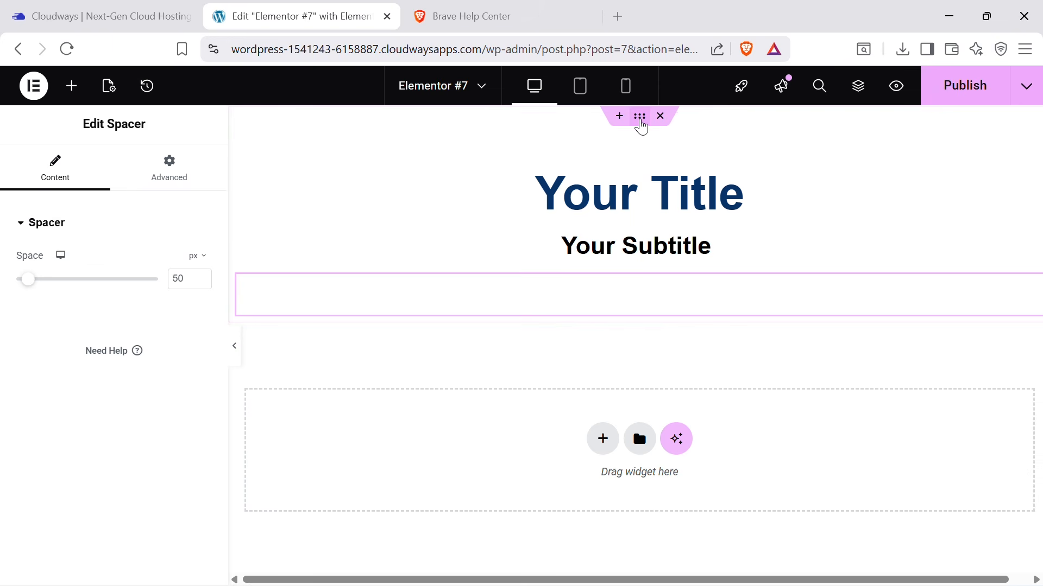
pyautogui.click(640, 117)
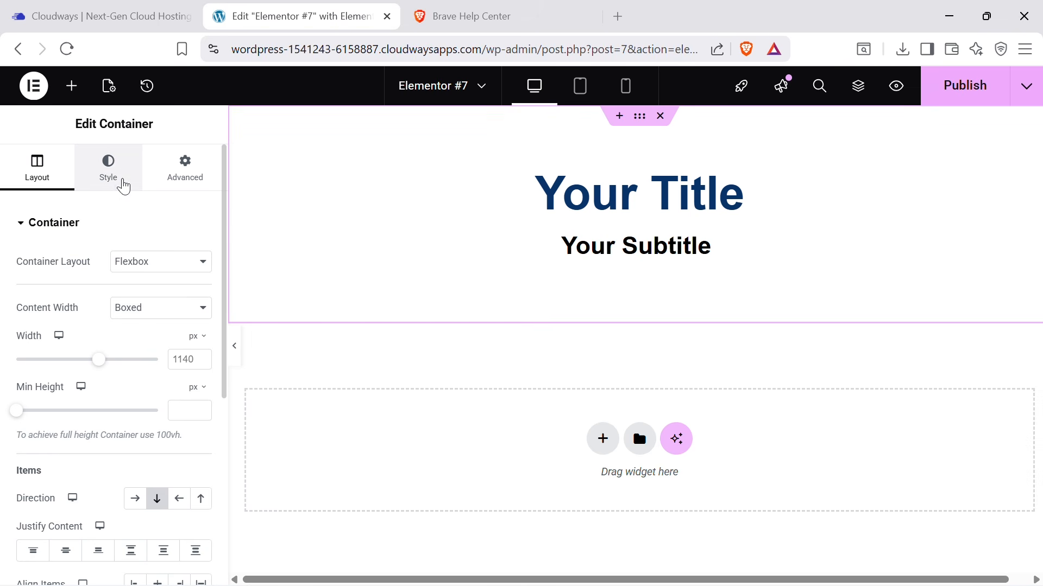
# Give the hero container a solid teal background colour, #247694.
pyautogui.click(124, 186)
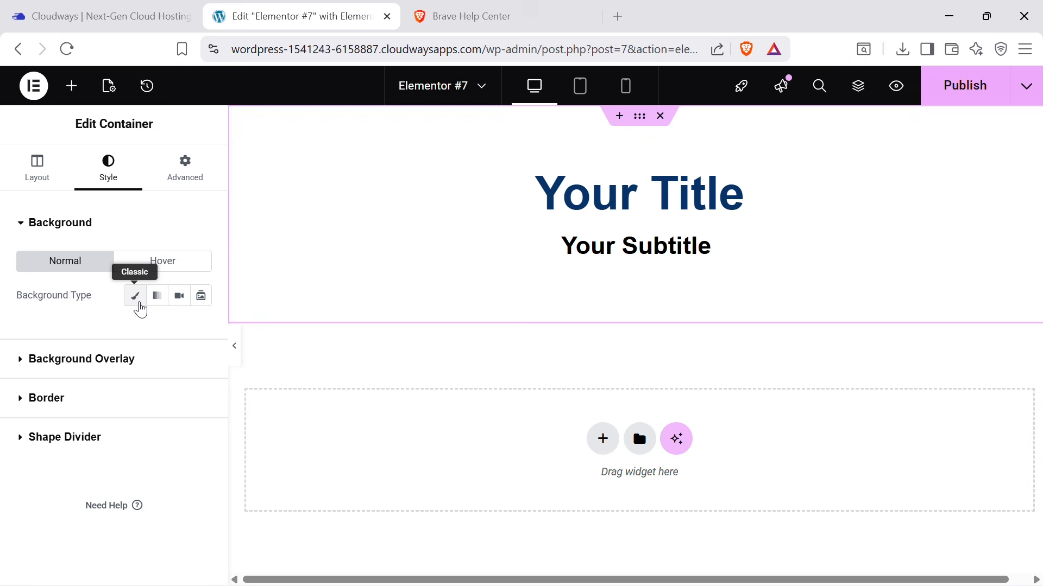
pyautogui.click(138, 307)
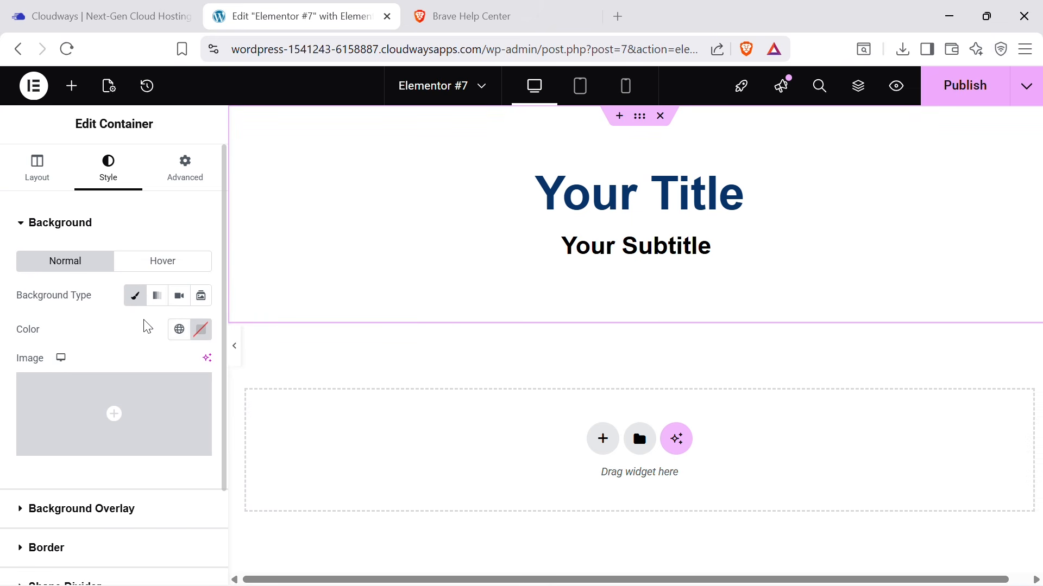
pyautogui.click(201, 330)
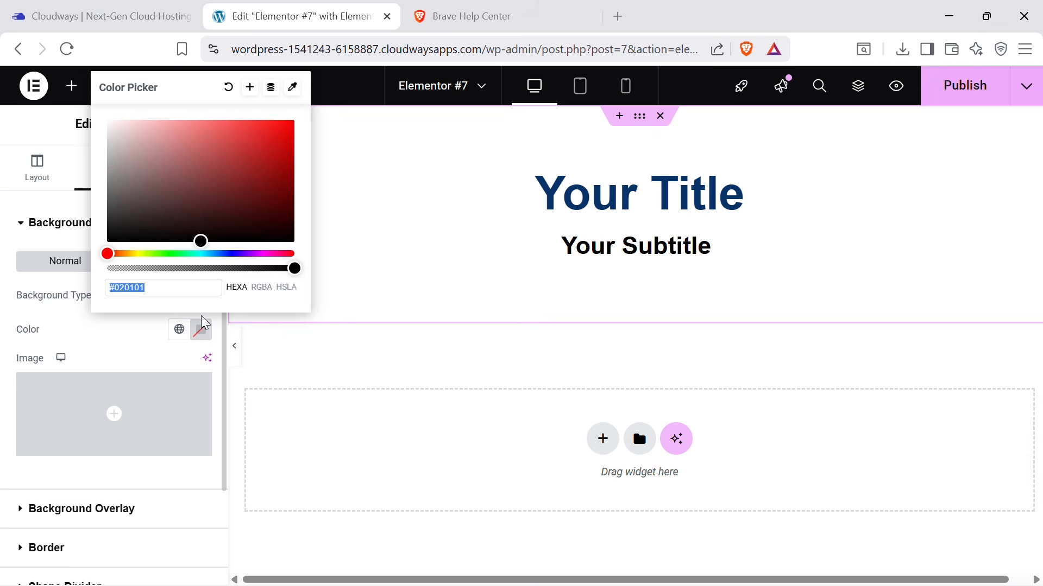
pyautogui.moveTo(143, 219); pyautogui.dragTo(155, 210)
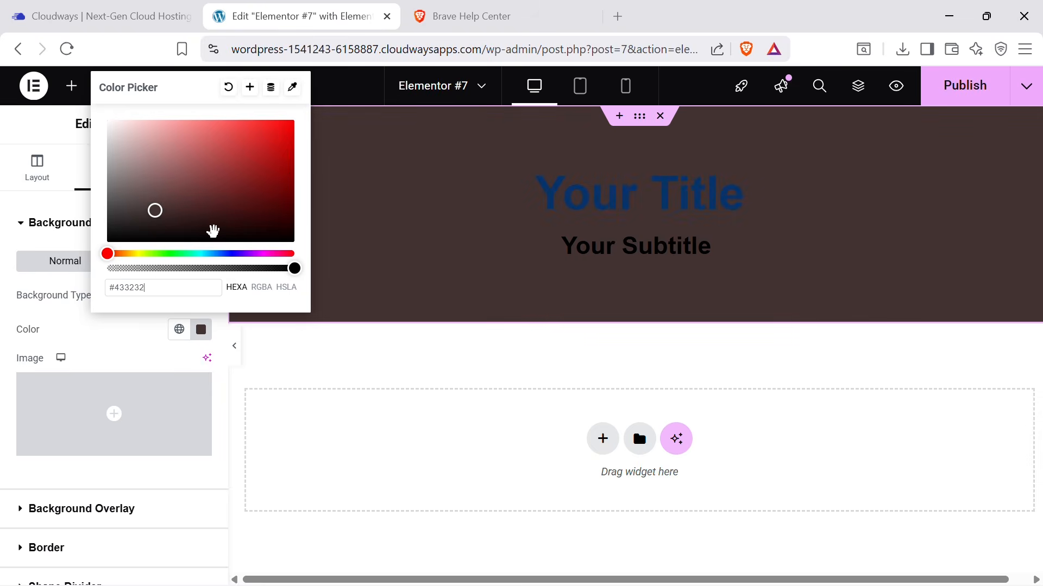
pyautogui.click(214, 238)
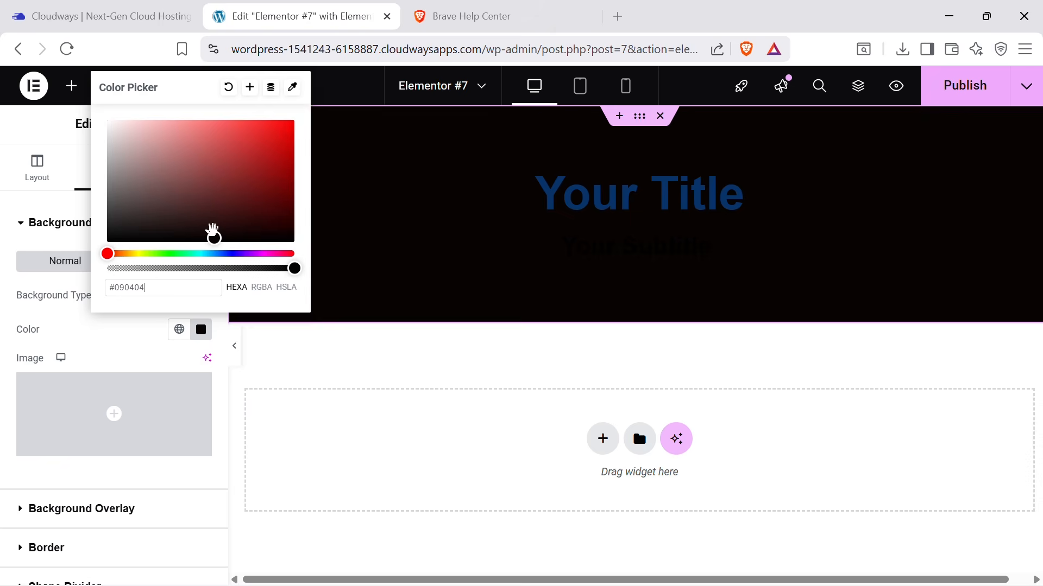
pyautogui.moveTo(212, 230)
pyautogui.mouseDown()
pyautogui.moveTo(217, 216)
pyautogui.moveTo(201, 230)
pyautogui.moveTo(210, 254)
pyautogui.mouseUp()
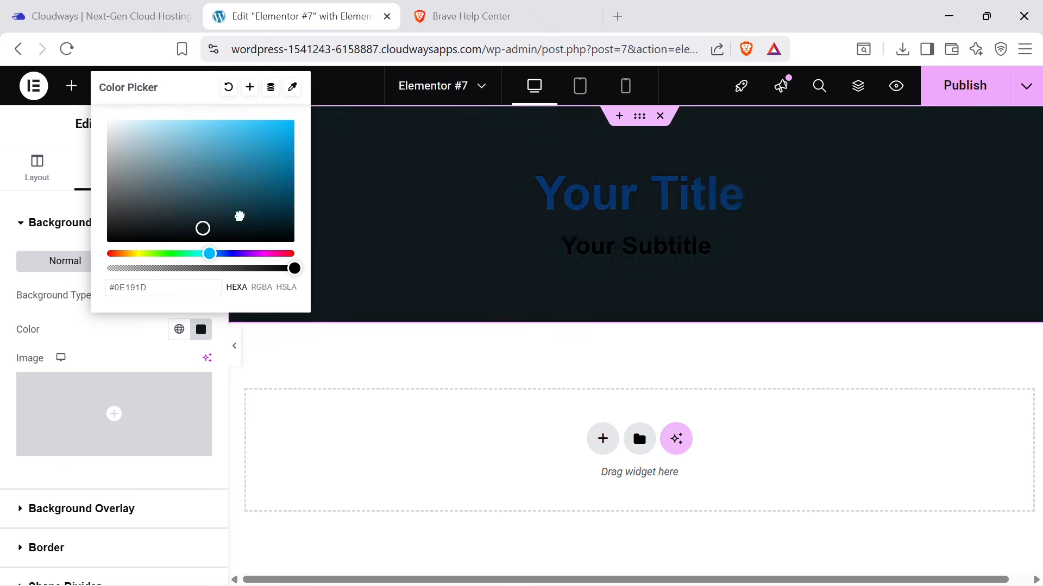
pyautogui.moveTo(239, 216)
pyautogui.mouseDown()
pyautogui.moveTo(257, 172)
pyautogui.moveTo(233, 172)
pyautogui.mouseUp()
# Set the text colour of Your Title and Your Subtitle to #FFFFFF.
pyautogui.click(745, 209)
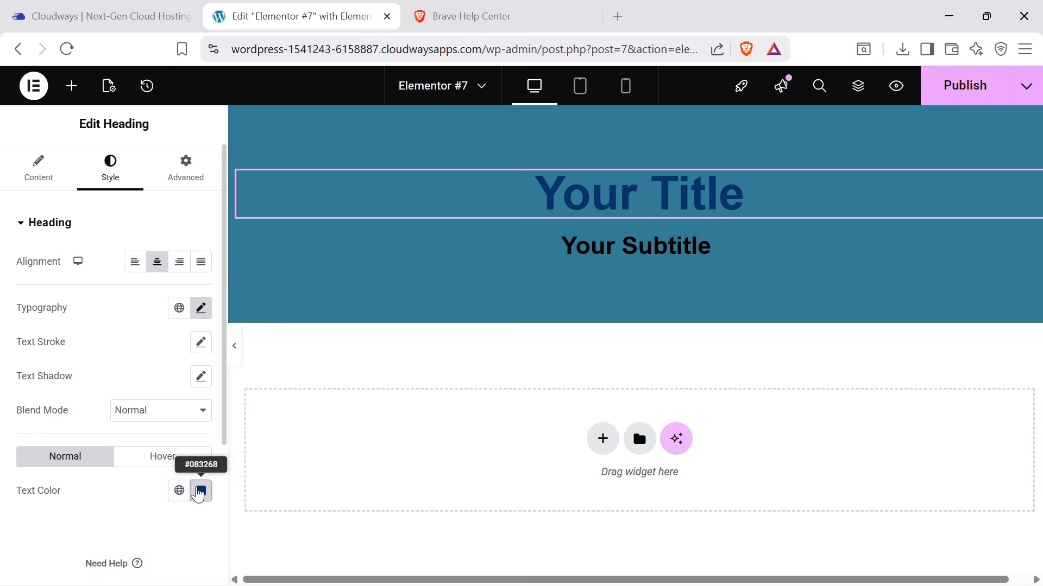
pyautogui.click(201, 491)
pyautogui.write('#FFFFFF')
pyautogui.click(655, 244)
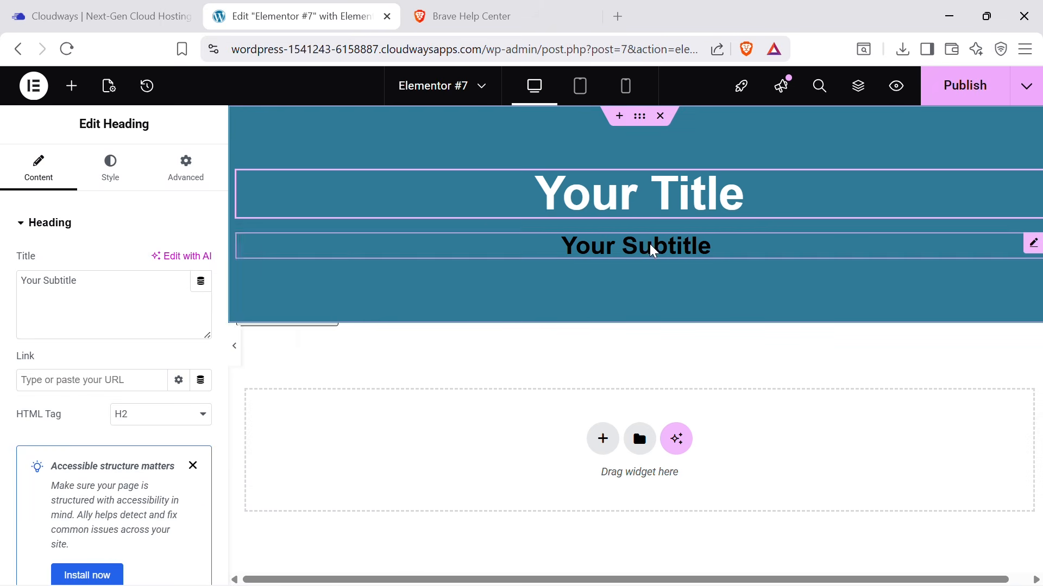
pyautogui.click(110, 168)
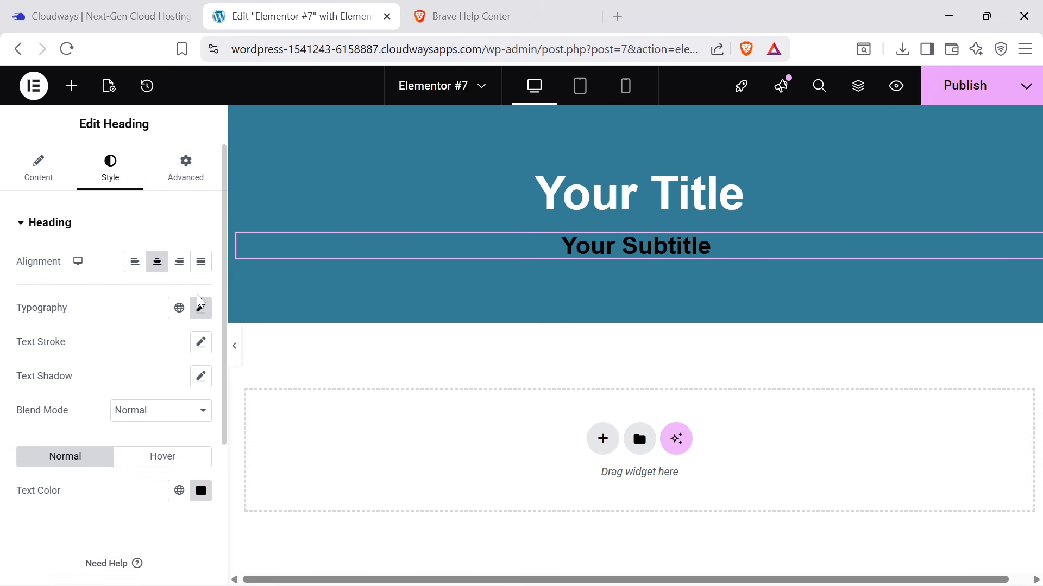
pyautogui.click(200, 491)
pyautogui.write('#FFFFFF')
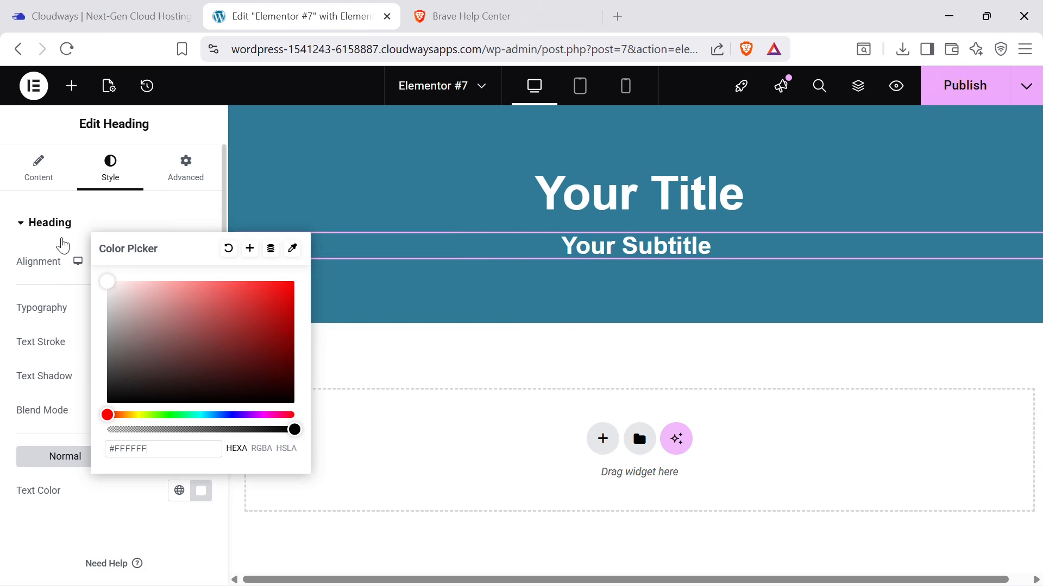
pyautogui.click(814, 363)
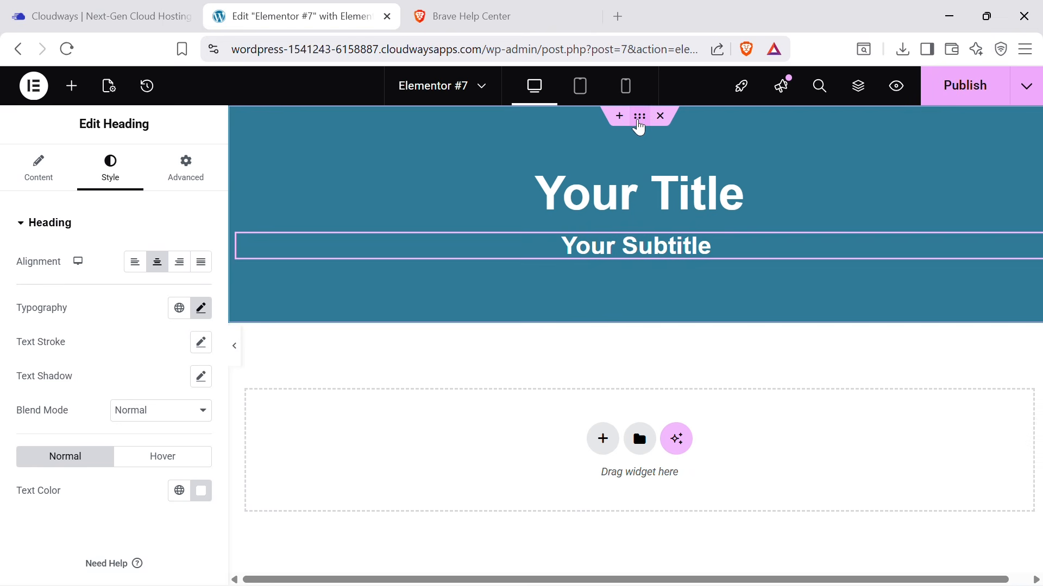
# Select the teal hero section and bring up the widget list.
pyautogui.click(535, 317)
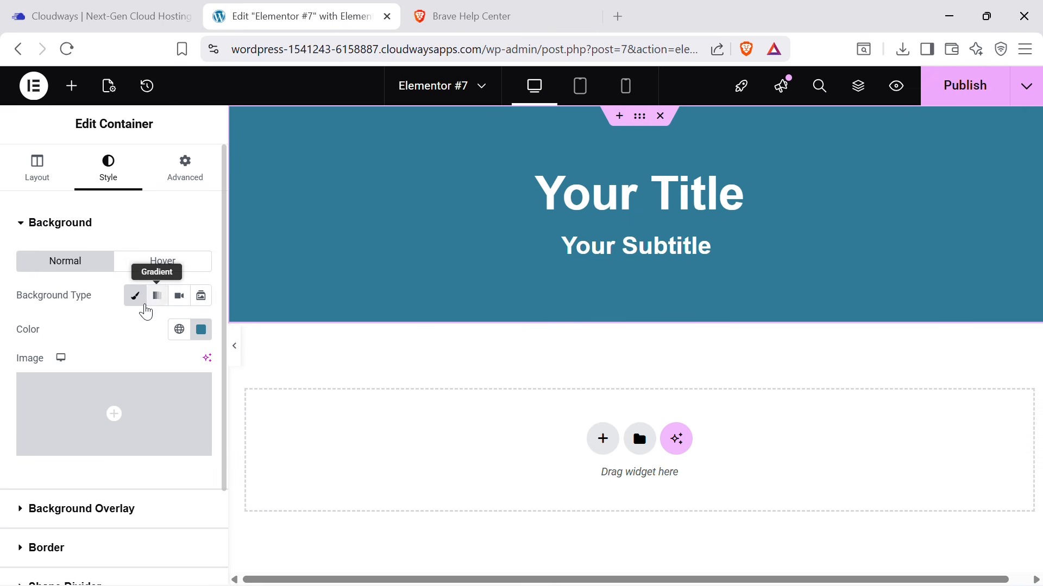
pyautogui.moveTo(128, 405)
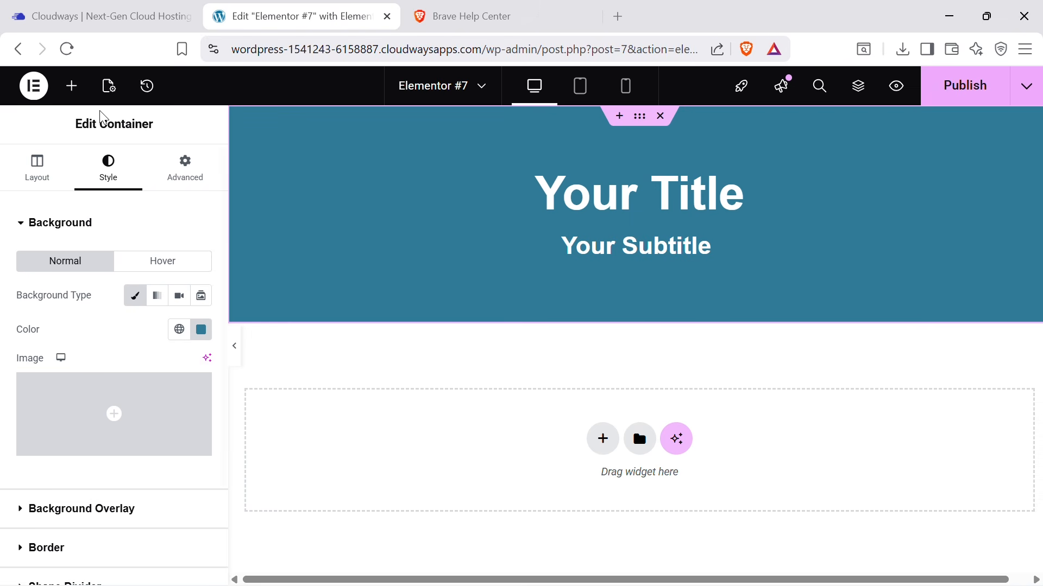
pyautogui.click(79, 100)
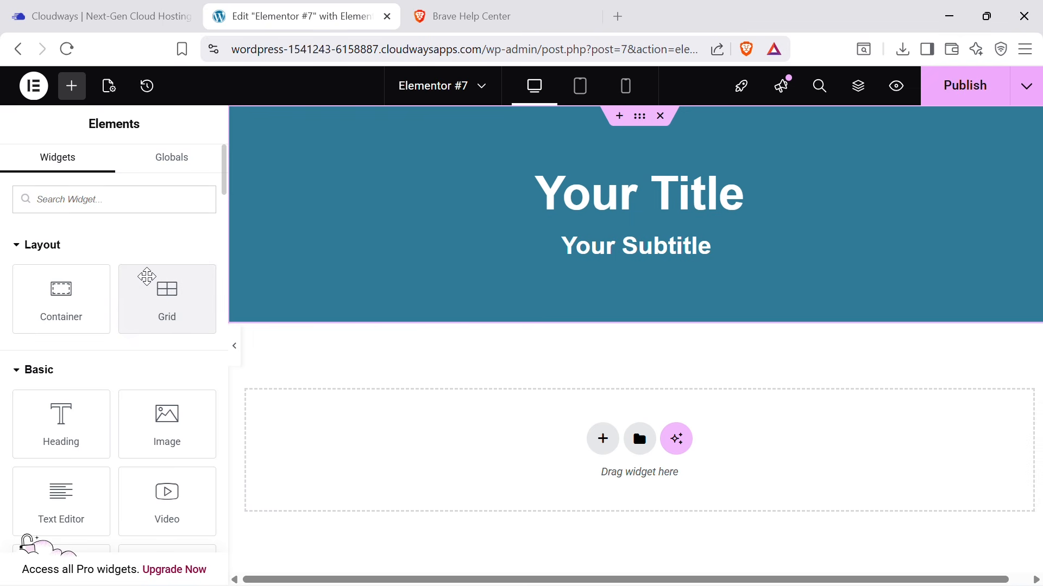
# Drop a Grid below the hero and set its Rows to 1, leaving three cells.
pyautogui.moveTo(156, 288); pyautogui.dragTo(473, 437)
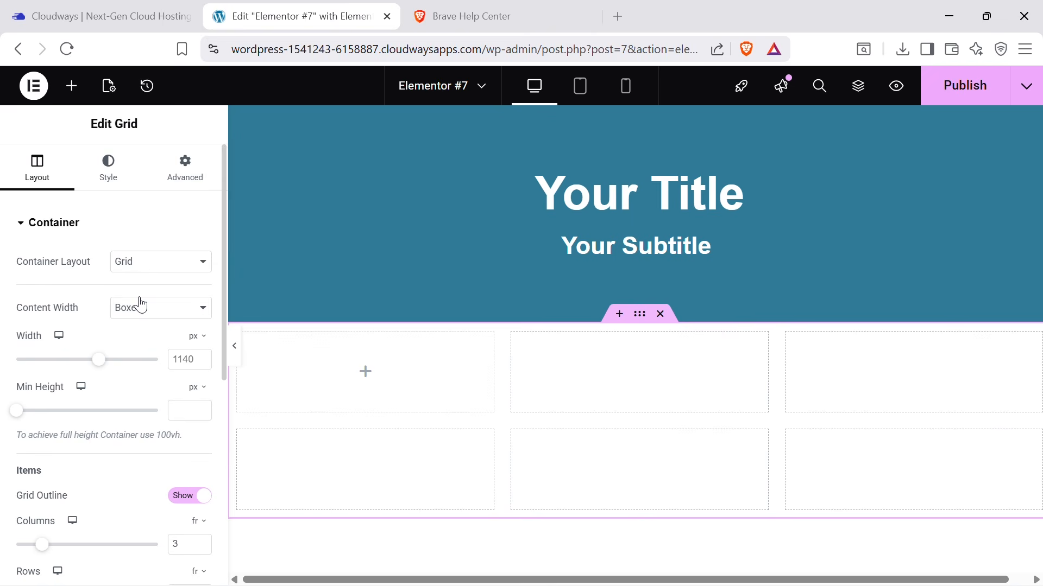
pyautogui.scroll(-2, 140, 307)
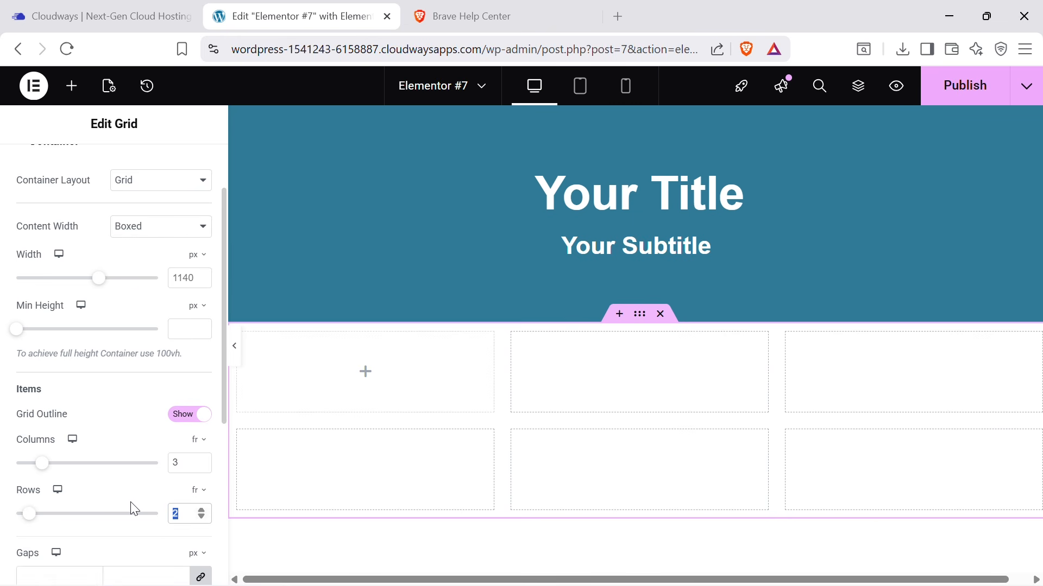
pyautogui.write('1')
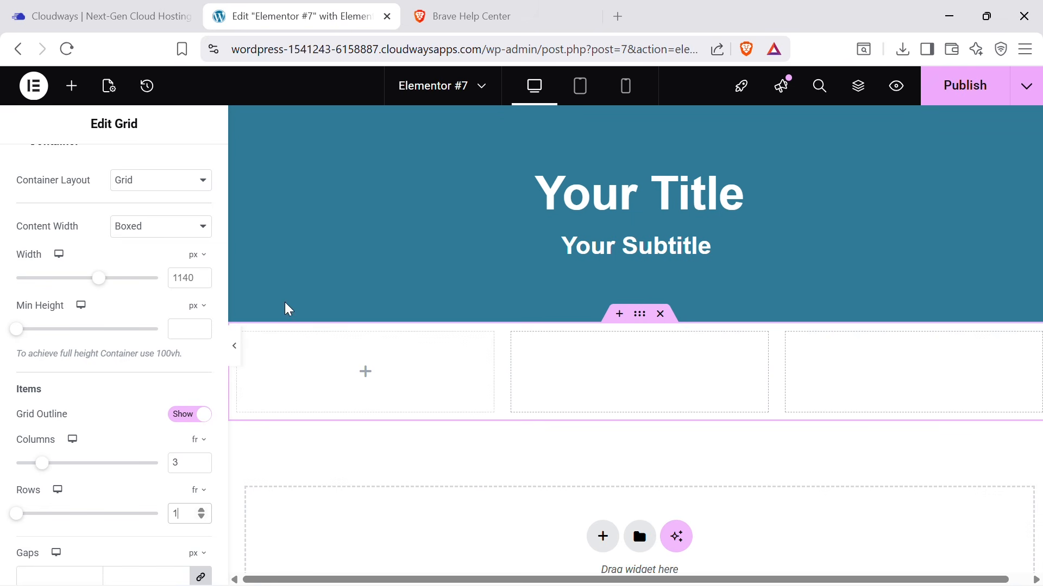
pyautogui.click(71, 86)
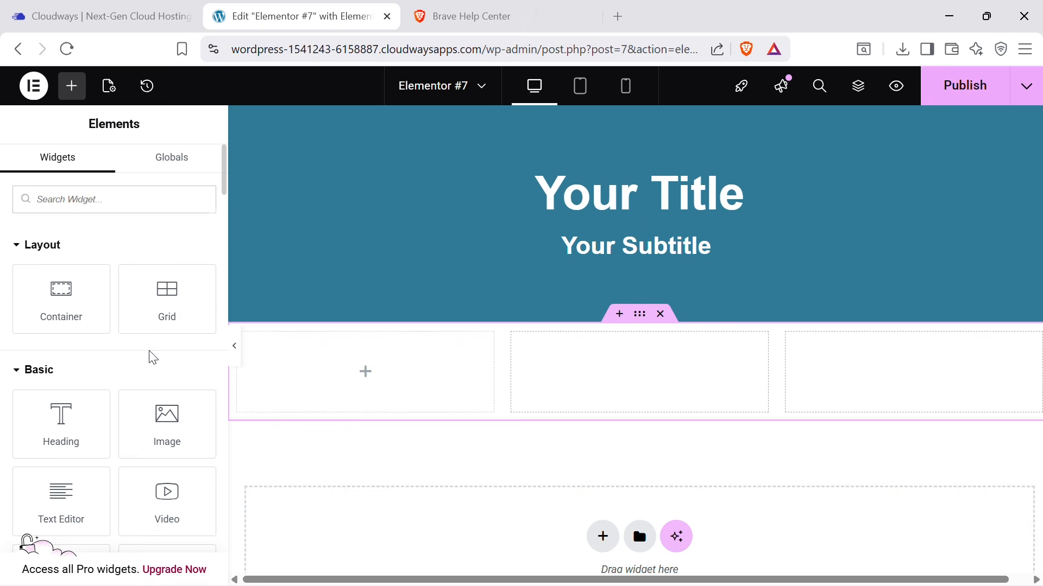
# Place a star Icon Box in the first grid cell and duplicate it into the other two.
pyautogui.scroll(-2, 153, 357)
pyautogui.scroll(-3, 170, 342)
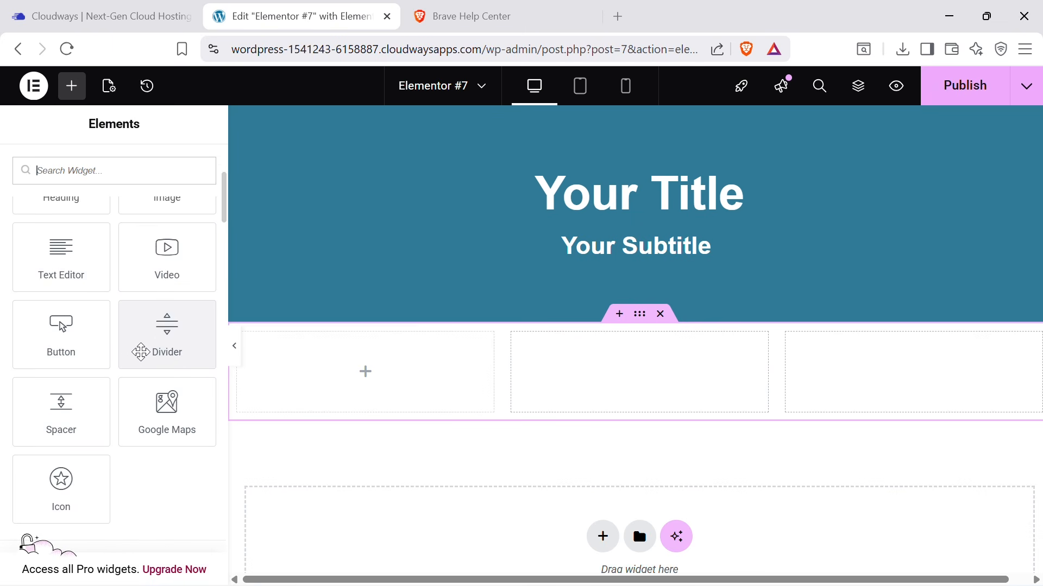
pyautogui.scroll(-10, 140, 353)
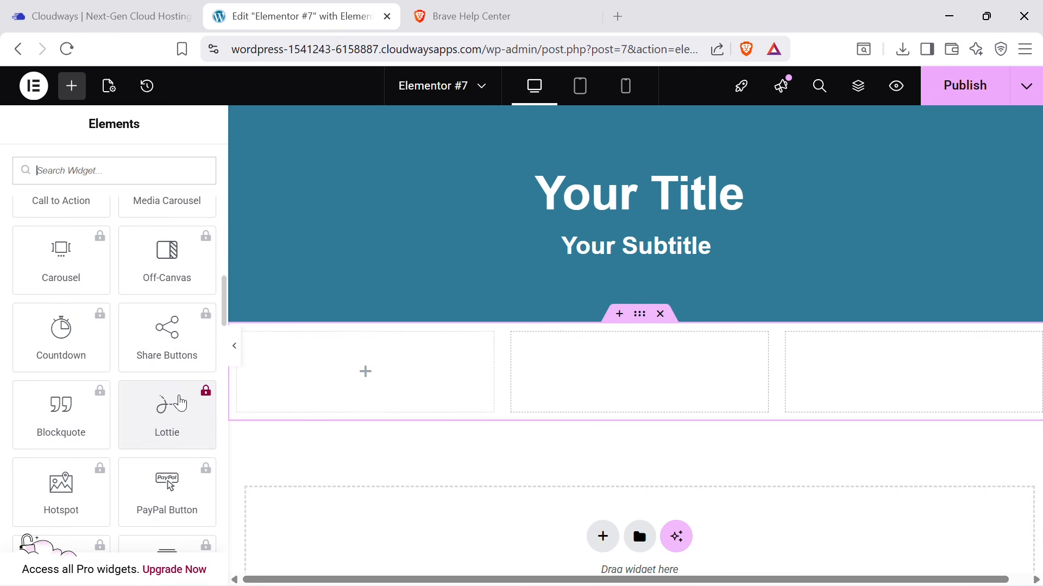
pyautogui.scroll(-8, 177, 399)
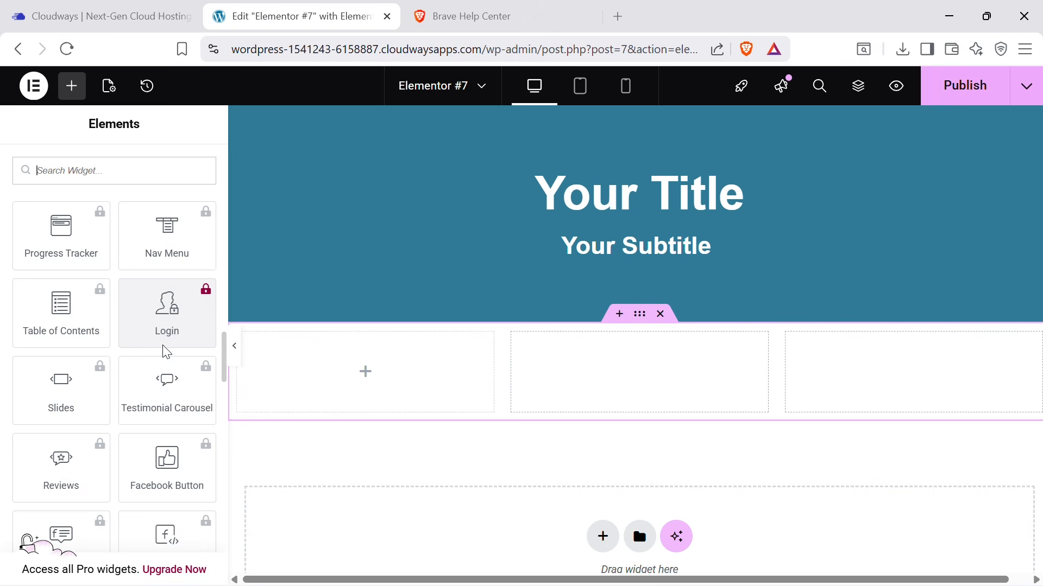
pyautogui.scroll(-6, 166, 352)
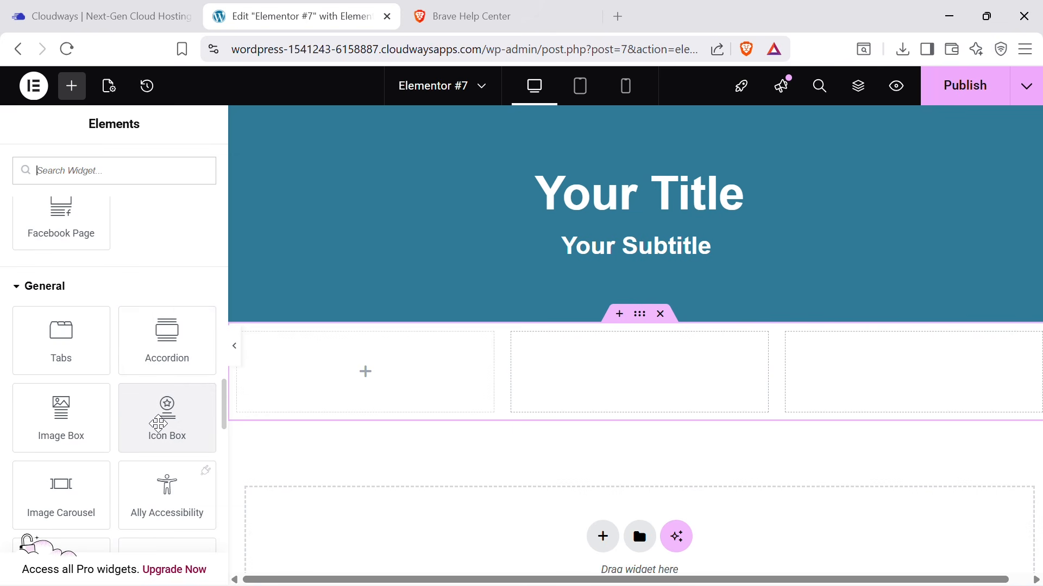
pyautogui.moveTo(158, 423); pyautogui.dragTo(396, 358)
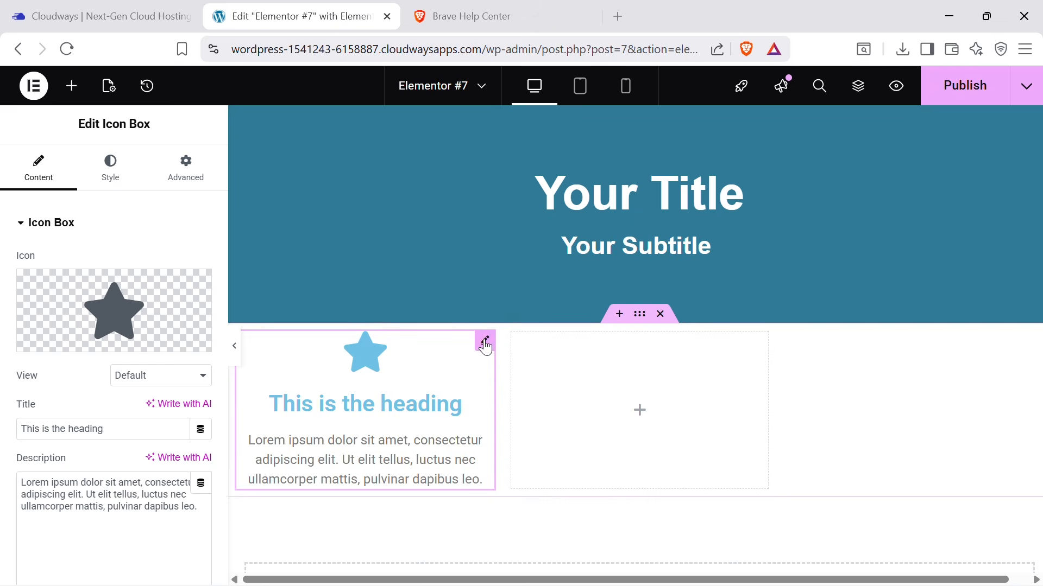
pyautogui.rightClick(487, 346)
pyautogui.click(533, 272)
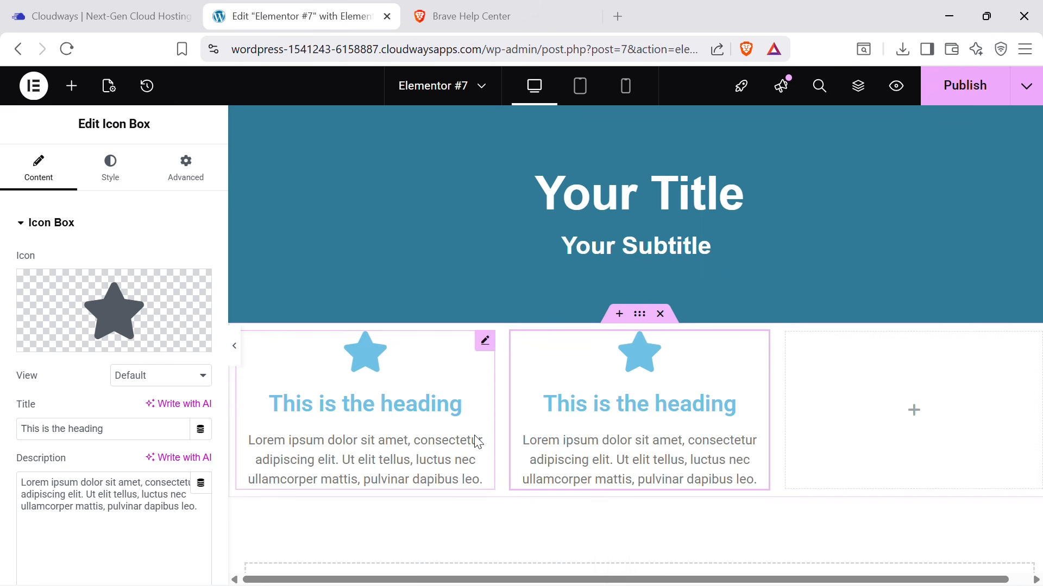
pyautogui.rightClick(763, 347)
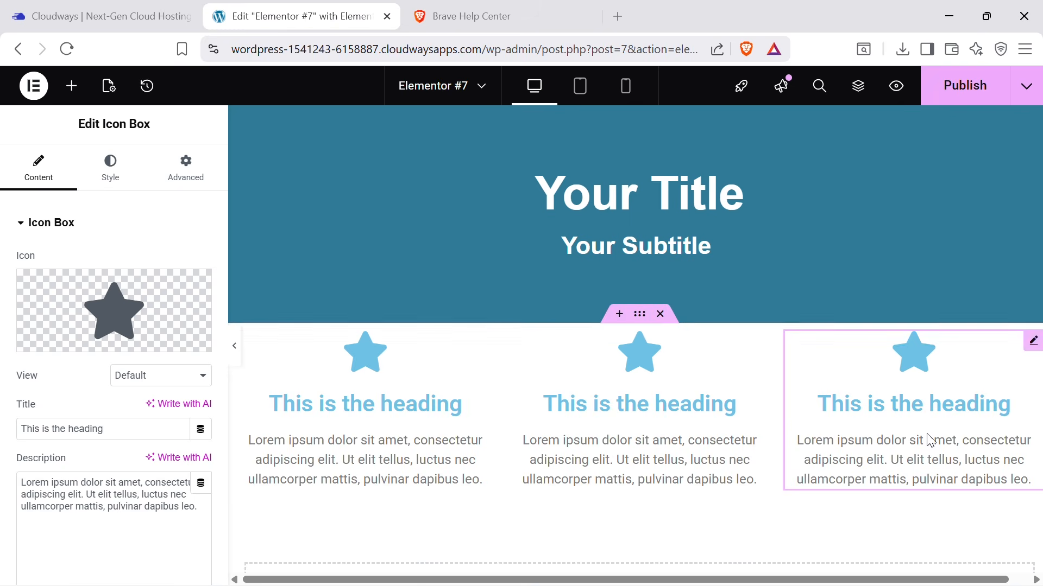
pyautogui.click(353, 402)
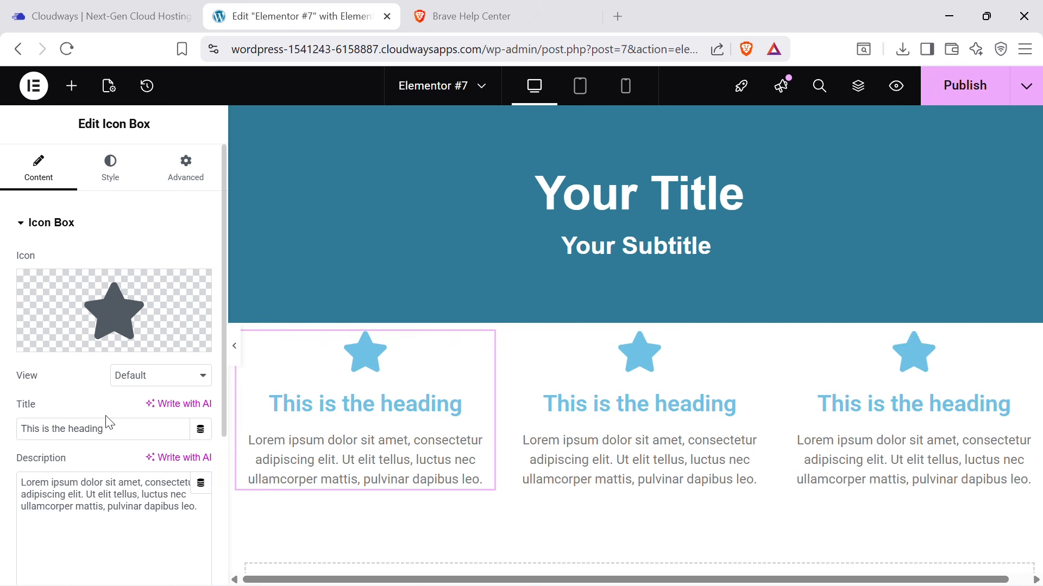
# Retitle the first Icon Box 'Your heading' and replace its star with the Smile icon.
pyautogui.tripleClick(89, 430)
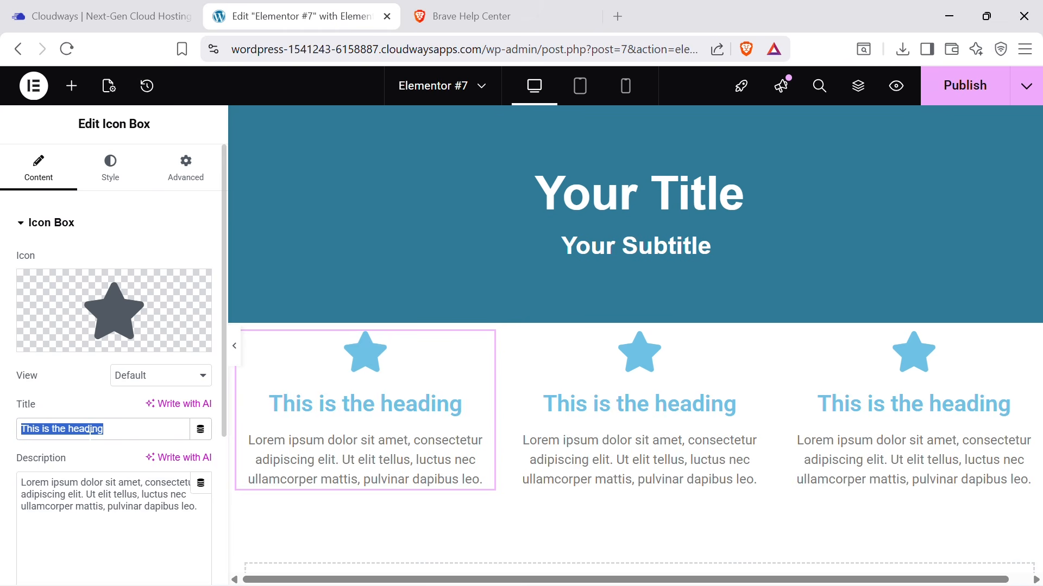
pyautogui.write('Your heading')
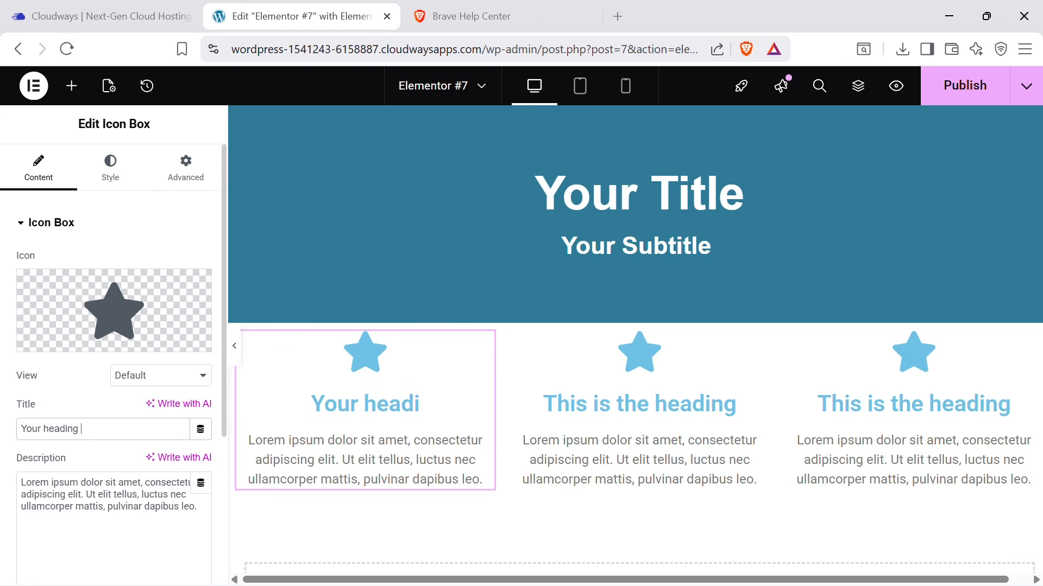
pyautogui.click(106, 298)
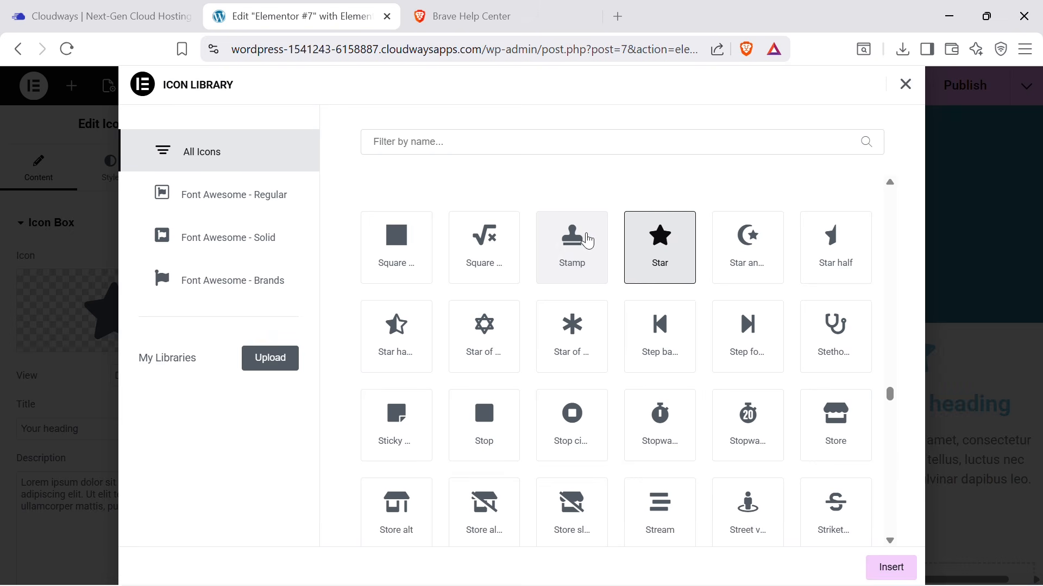
pyautogui.scroll(-5, 827, 388)
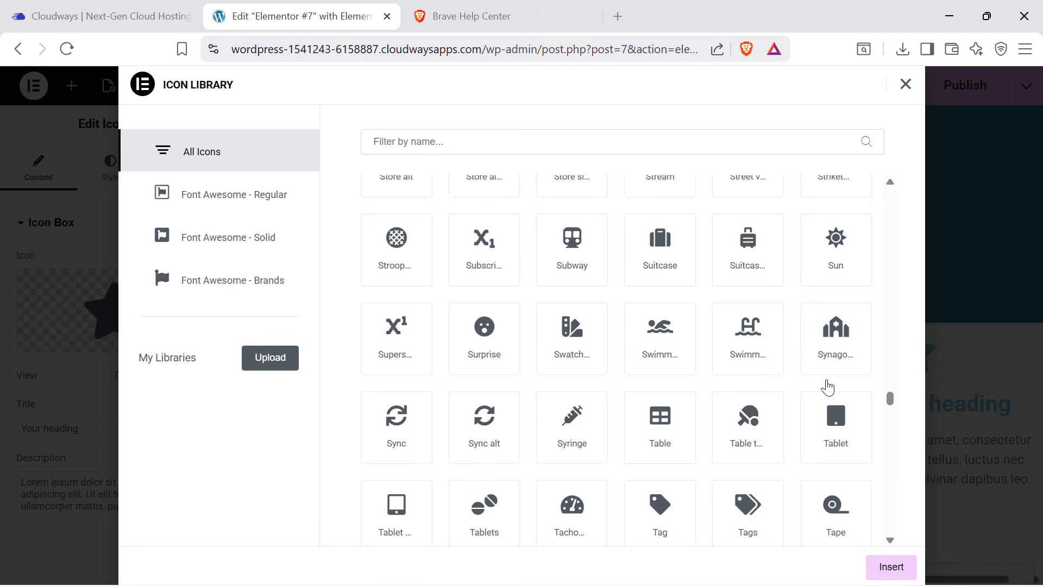
pyautogui.scroll(10, 800, 384)
pyautogui.scroll(6, 482, 267)
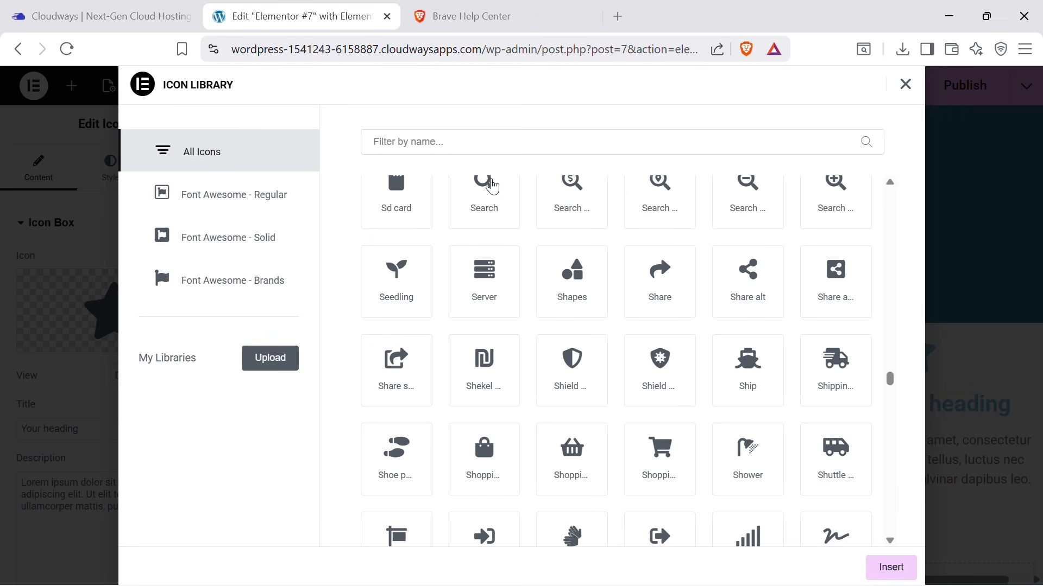
pyautogui.click(374, 142)
pyautogui.write('smile')
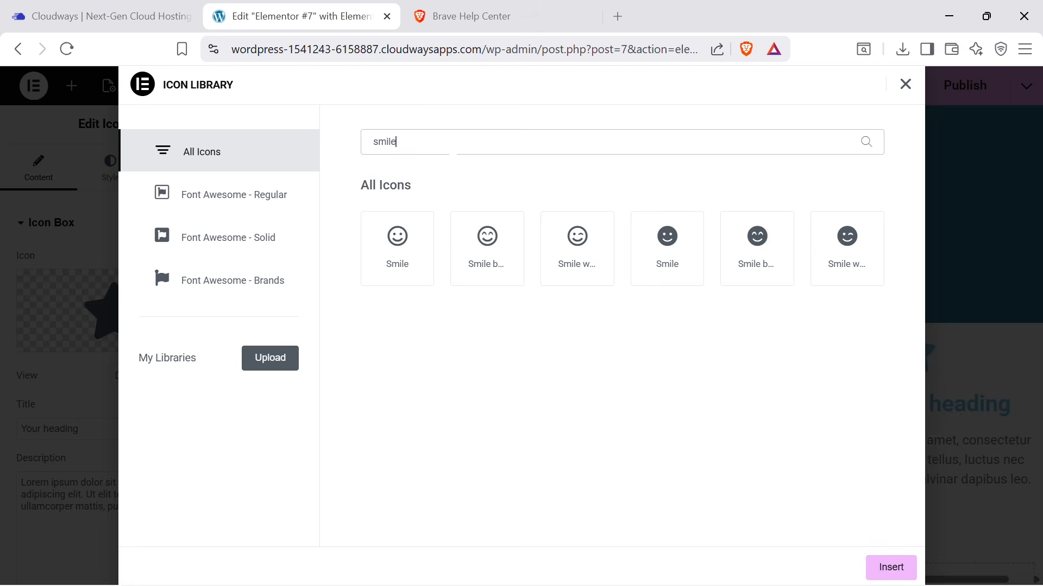
pyautogui.click(399, 255)
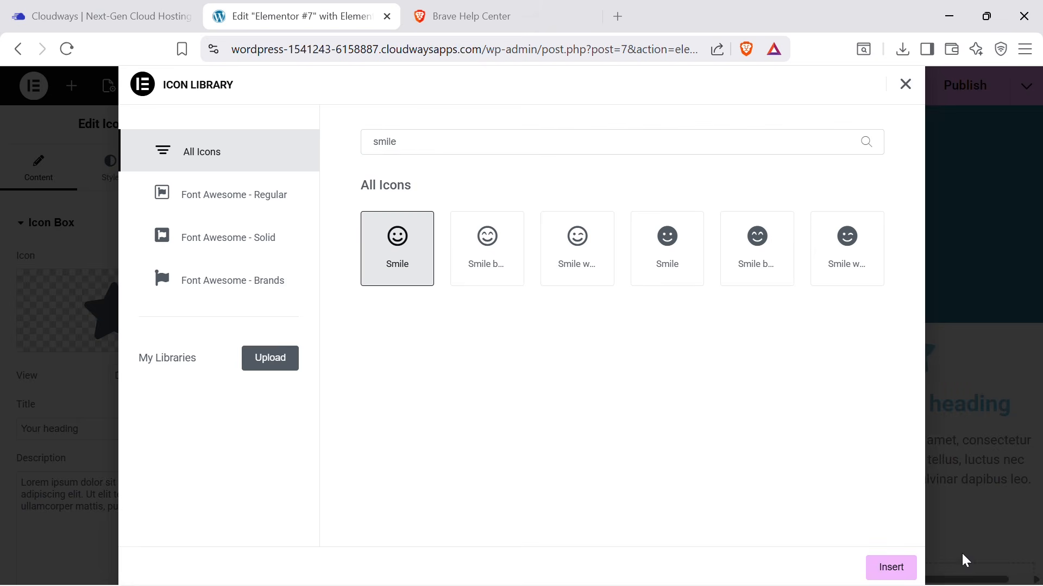
pyautogui.click(888, 566)
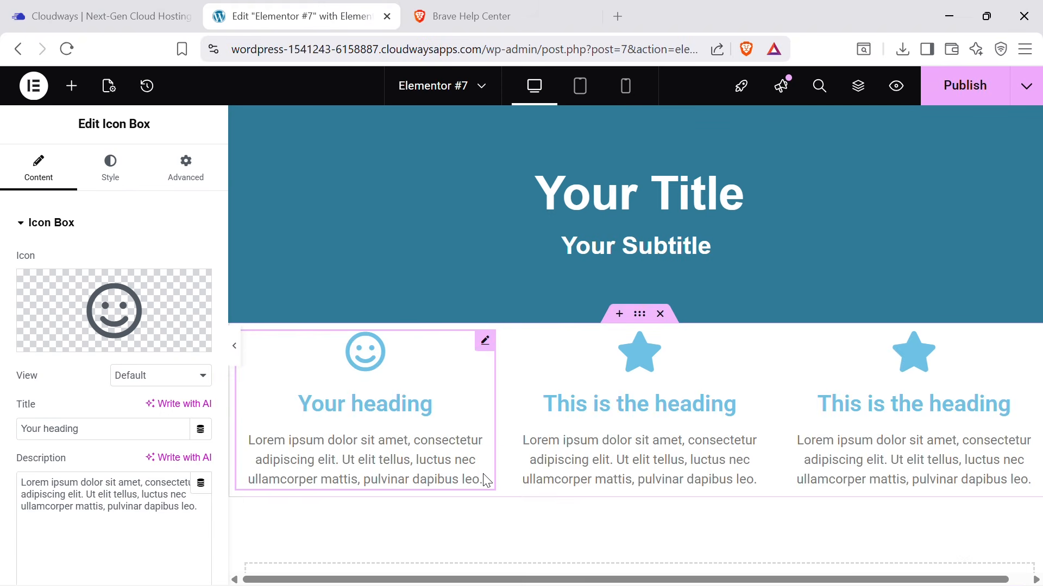
# Colour the first box's smiley icon #4389A7, checking the hero's background colour.
pyautogui.click(111, 166)
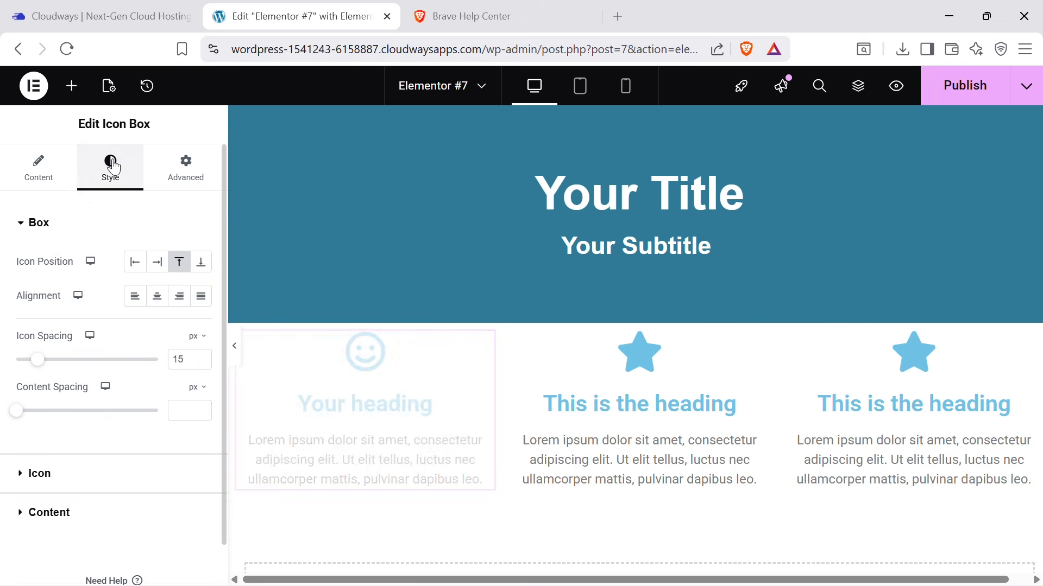
pyautogui.click(51, 474)
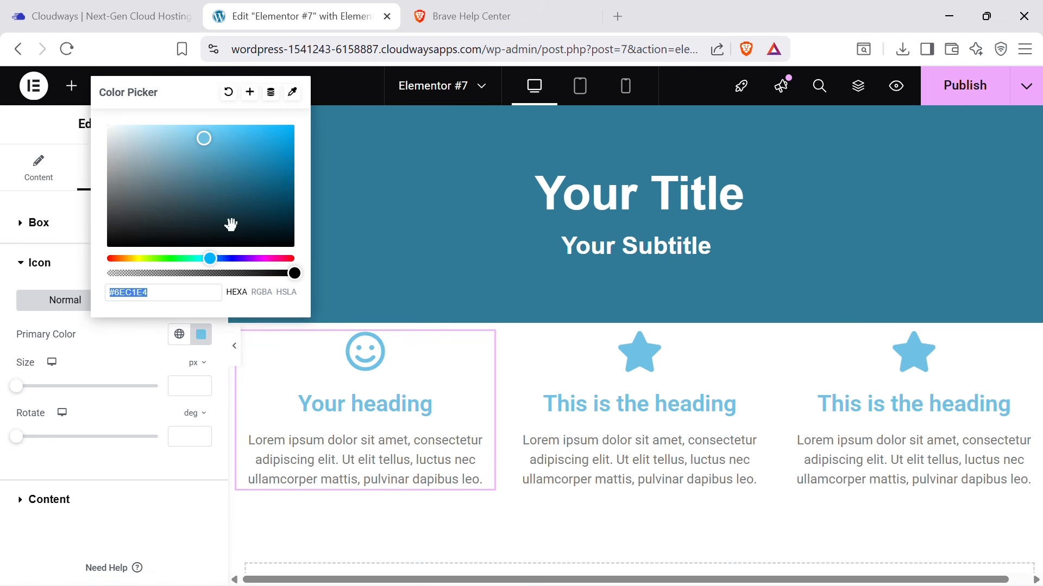
pyautogui.click(257, 230)
pyautogui.moveTo(258, 230); pyautogui.dragTo(260, 216)
pyautogui.click(218, 167)
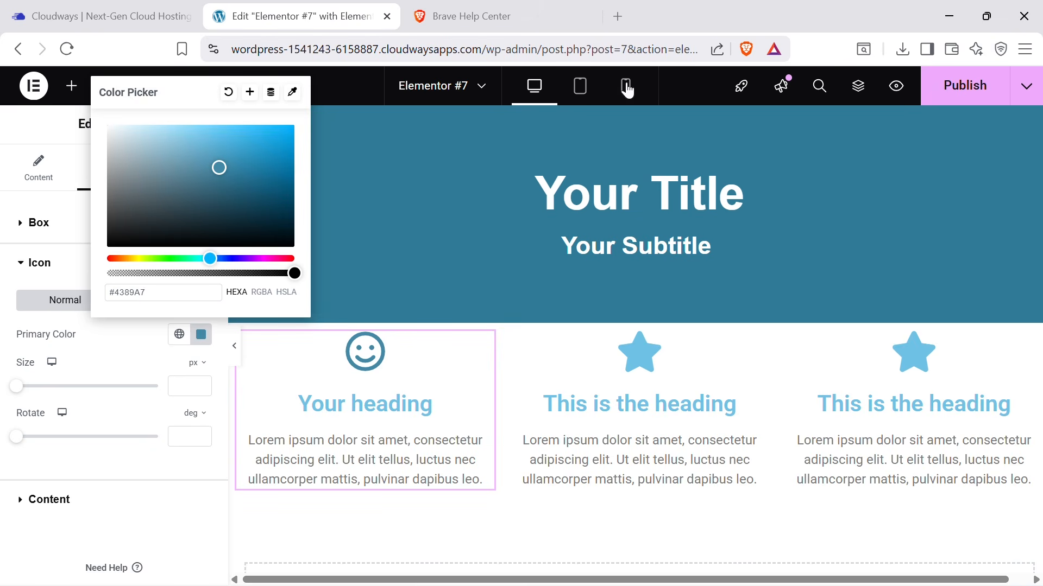
pyautogui.moveTo(633, 162)
pyautogui.click(638, 120)
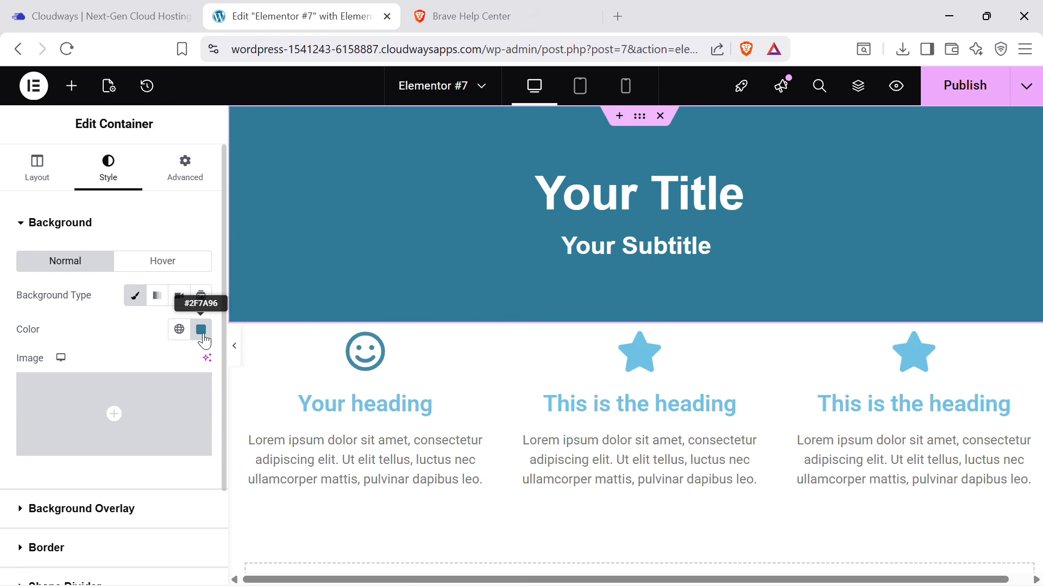
pyautogui.click(201, 332)
pyautogui.hotkey('ctrl', 'c')
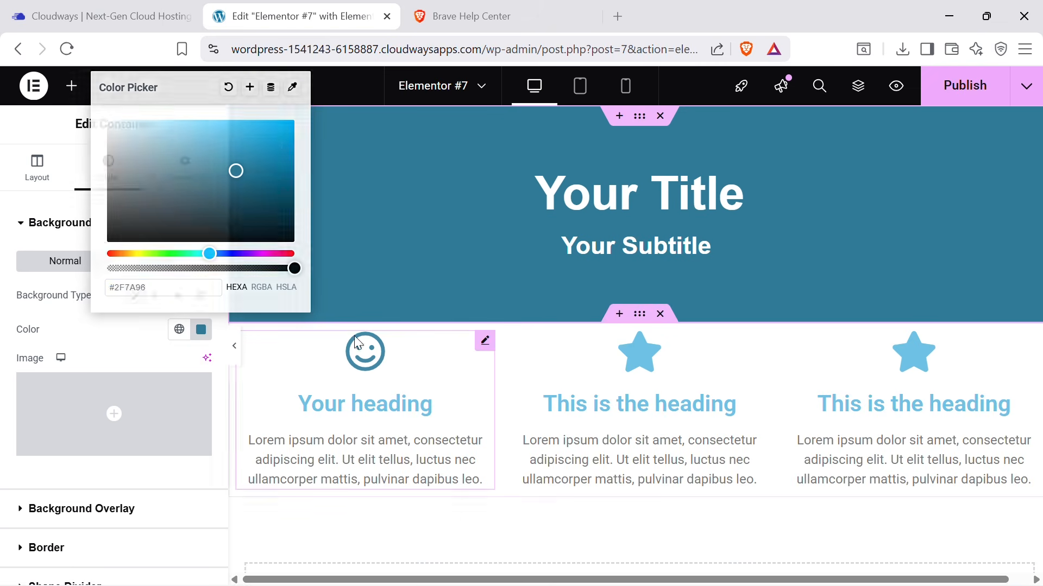
pyautogui.click(486, 342)
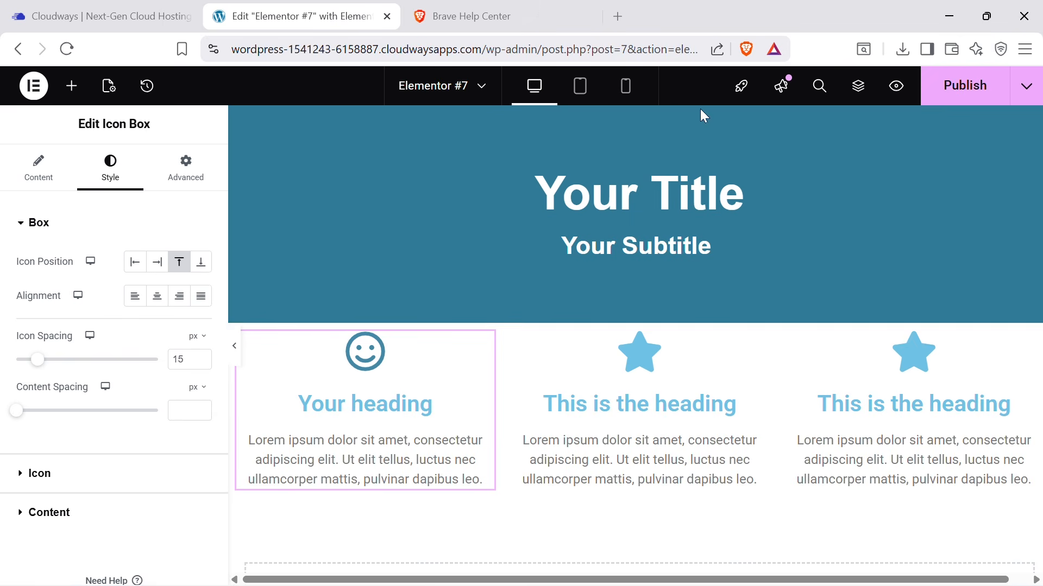
# Set the 'Your heading' title's normal colour to #2F7A96.
pyautogui.click(402, 411)
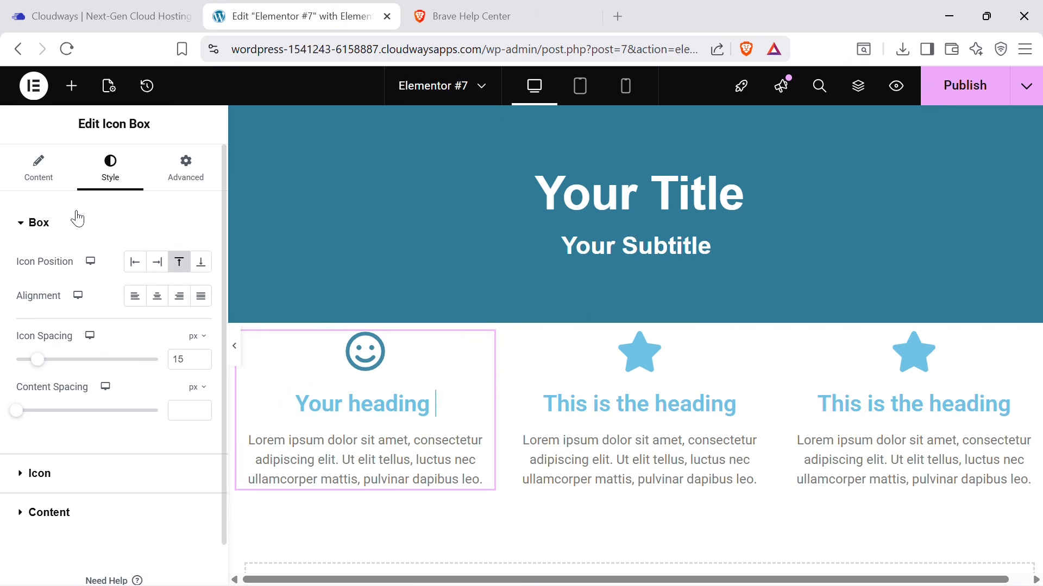
pyautogui.click(50, 489)
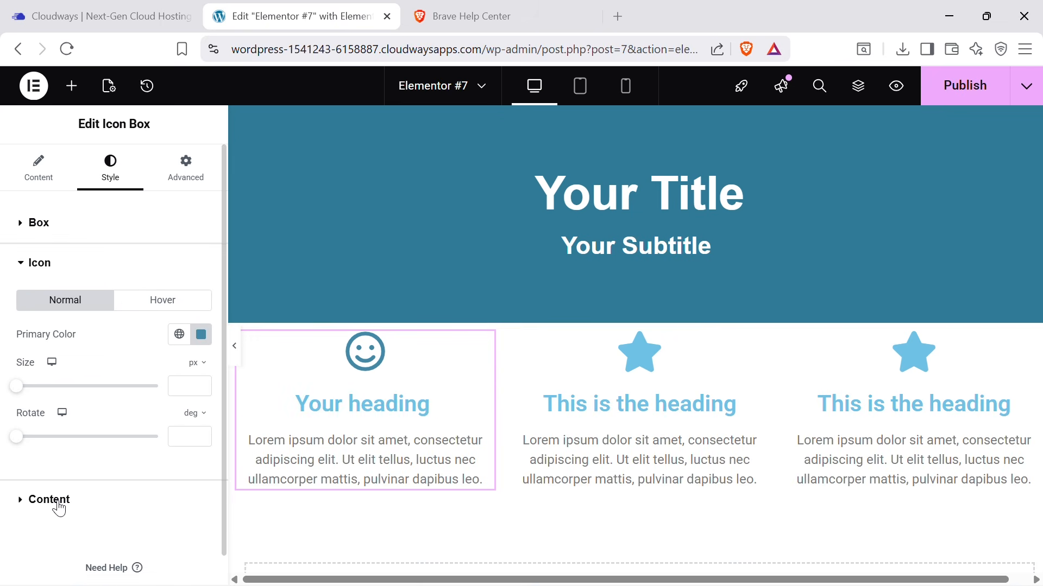
pyautogui.click(66, 497)
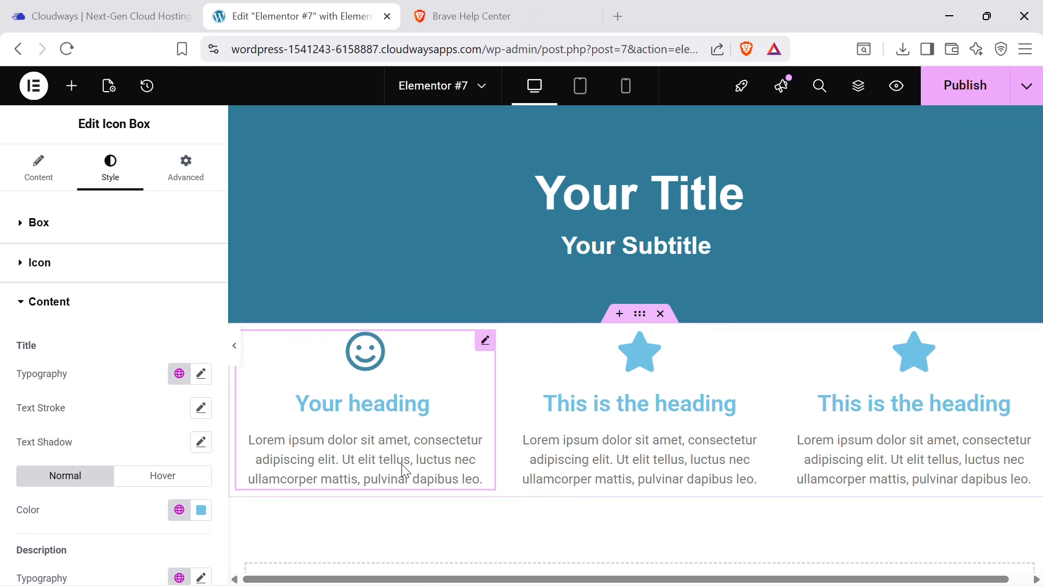
pyautogui.click(201, 513)
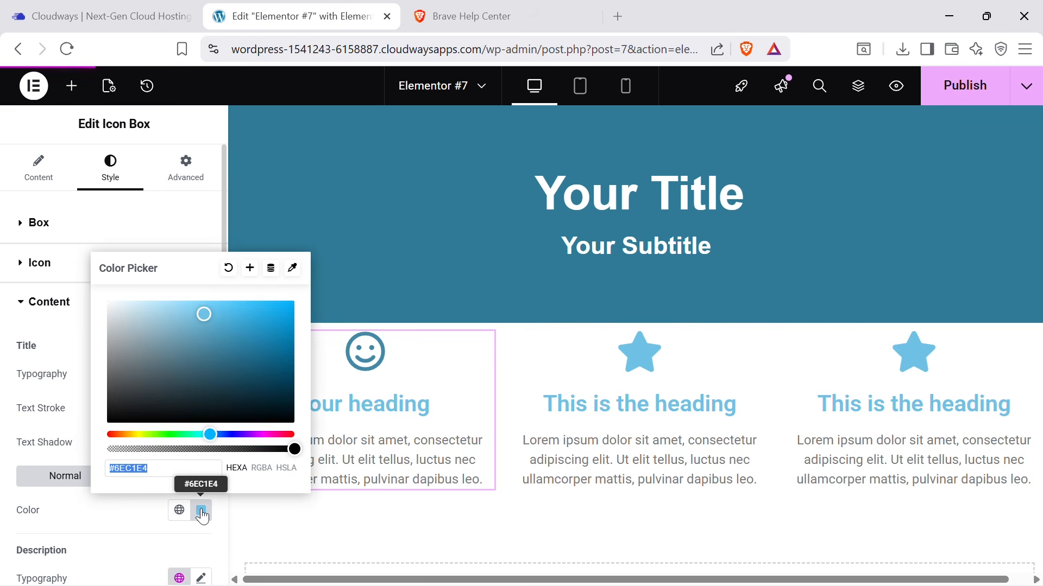
pyautogui.hotkey('ctrl', 'v')
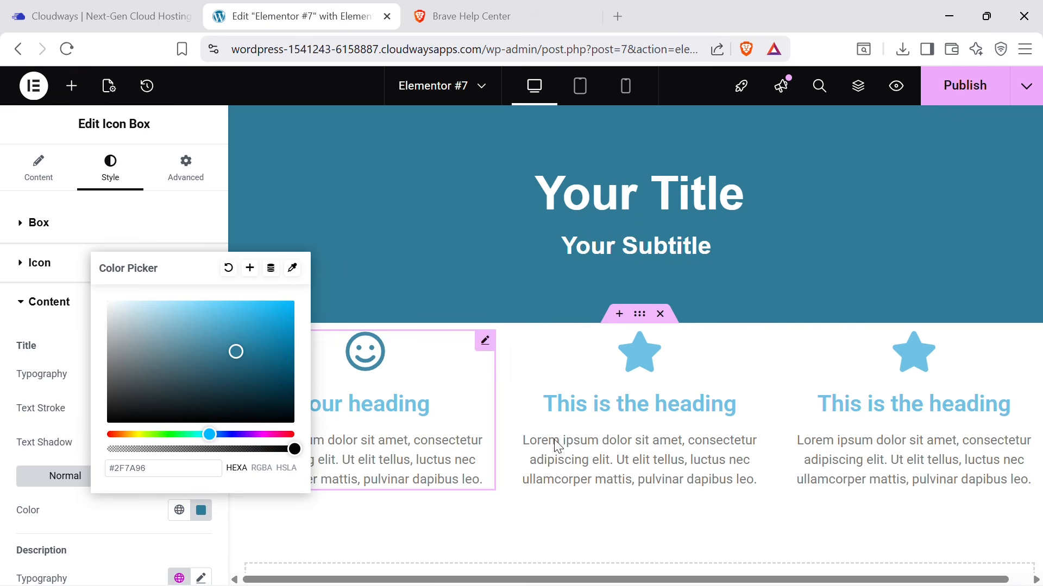
pyautogui.click(397, 419)
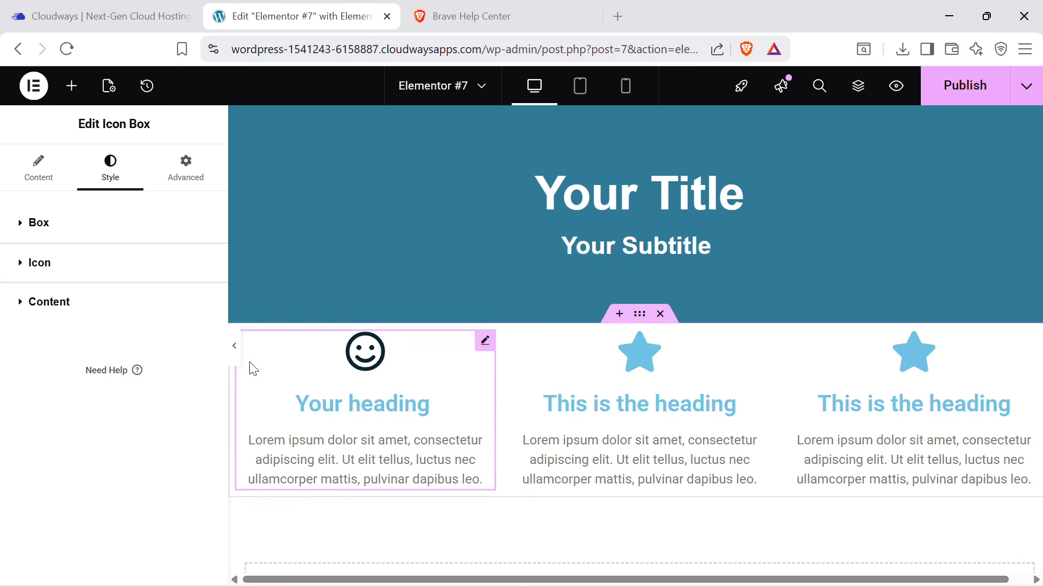
# Set the title's hover colour to #2F7A96 as well.
pyautogui.click(75, 318)
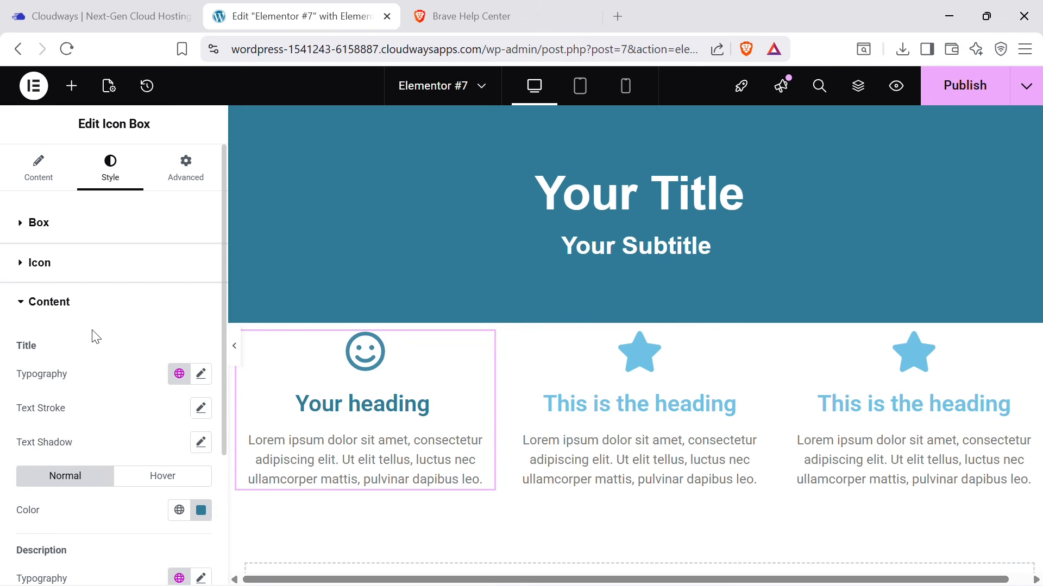
pyautogui.scroll(-3, 136, 359)
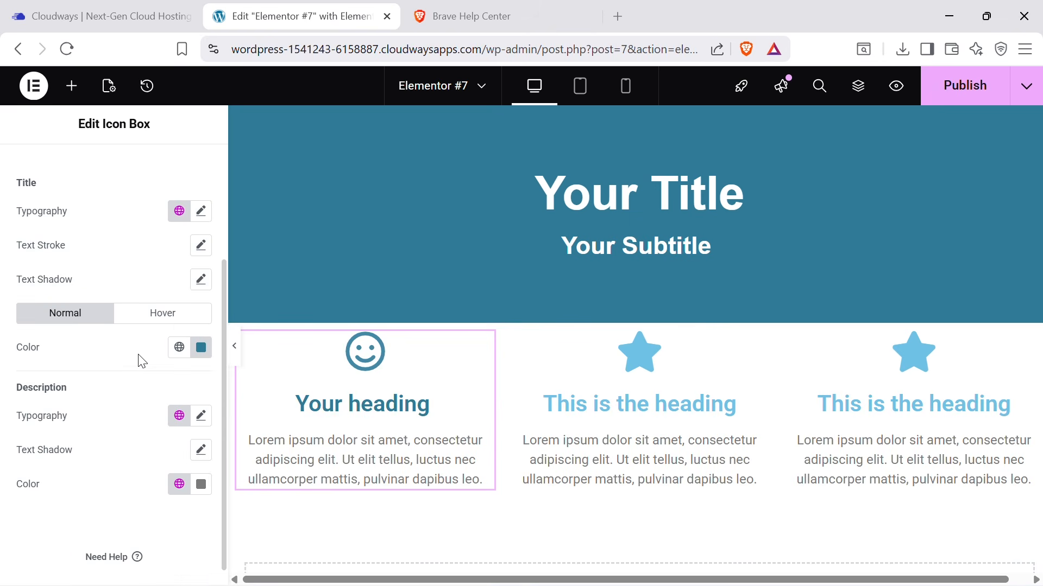
pyautogui.click(155, 314)
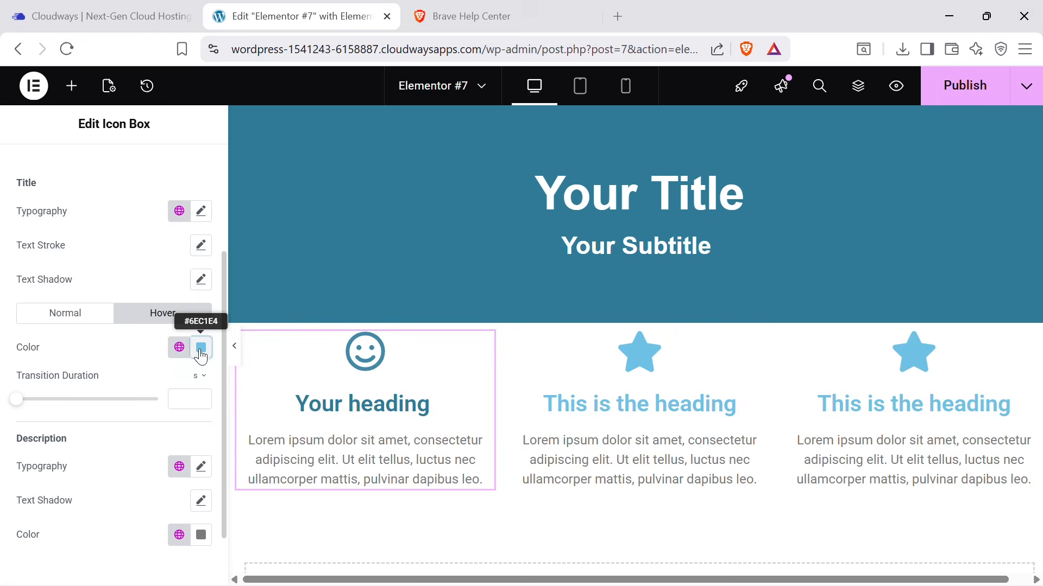
pyautogui.click(202, 347)
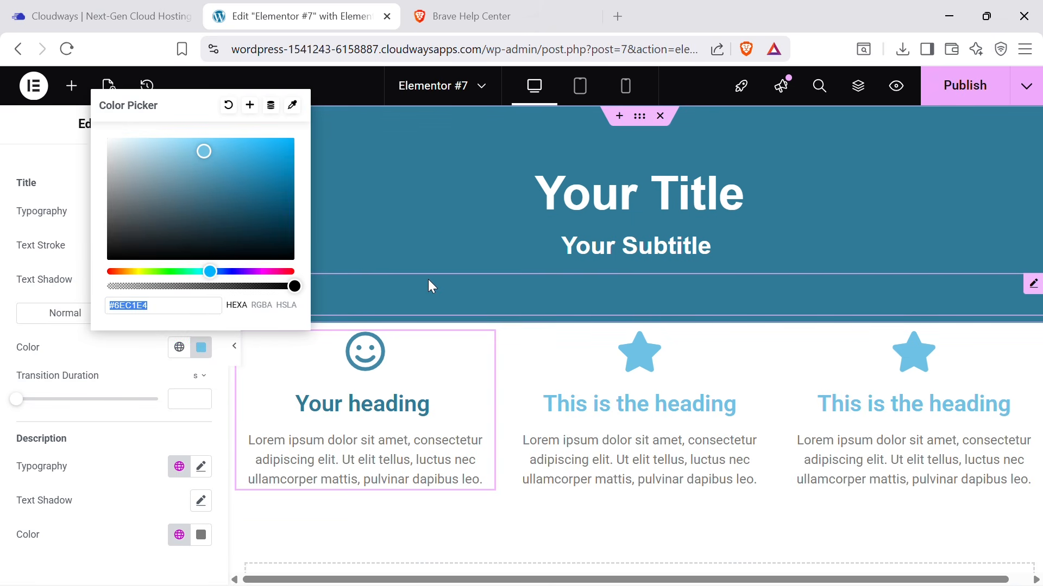
pyautogui.hotkey('ctrl', 'v')
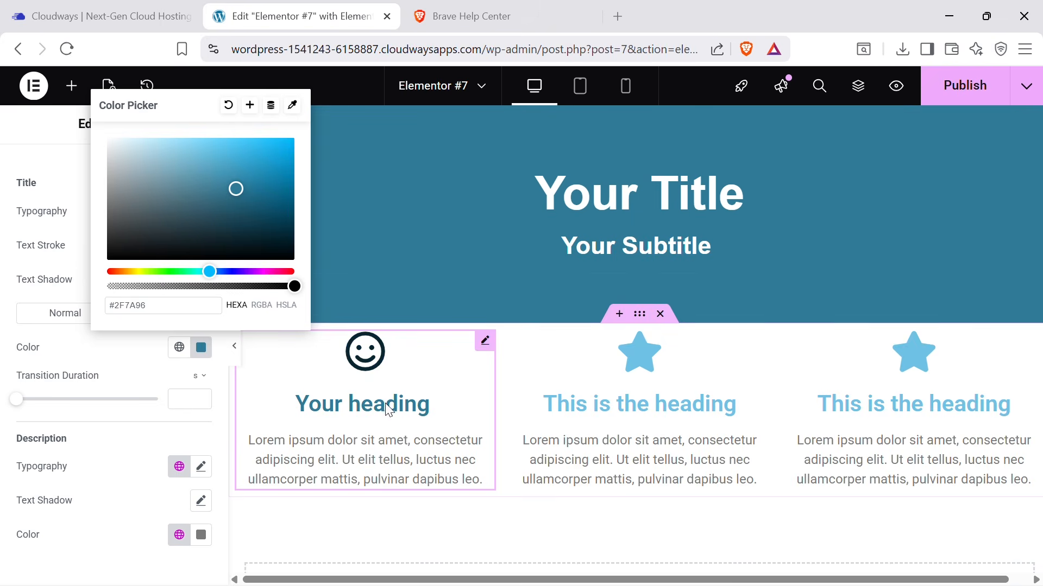
pyautogui.scroll(-2, 519, 309)
pyautogui.scroll(2, 568, 261)
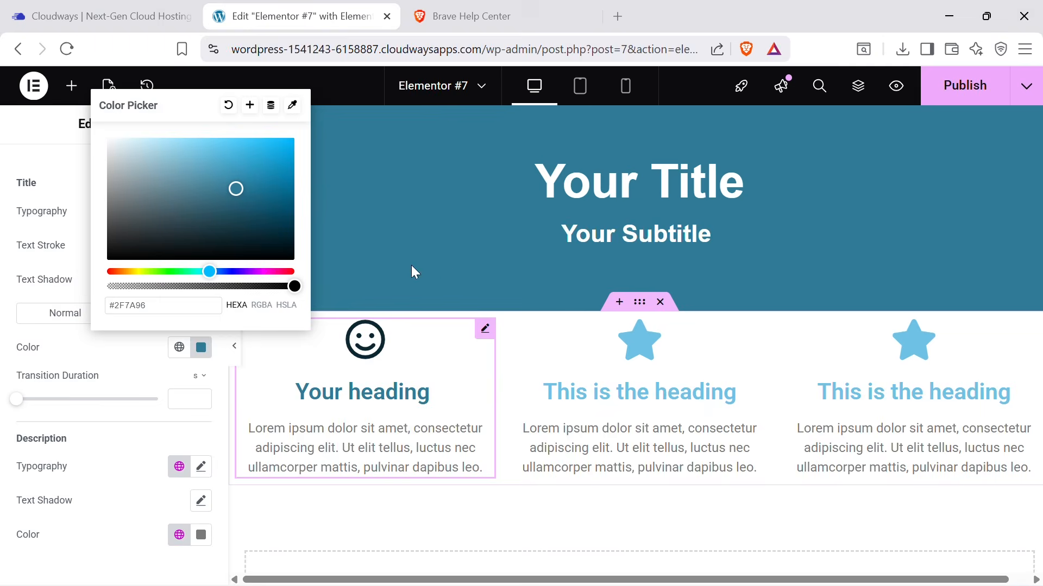
pyautogui.click(484, 341)
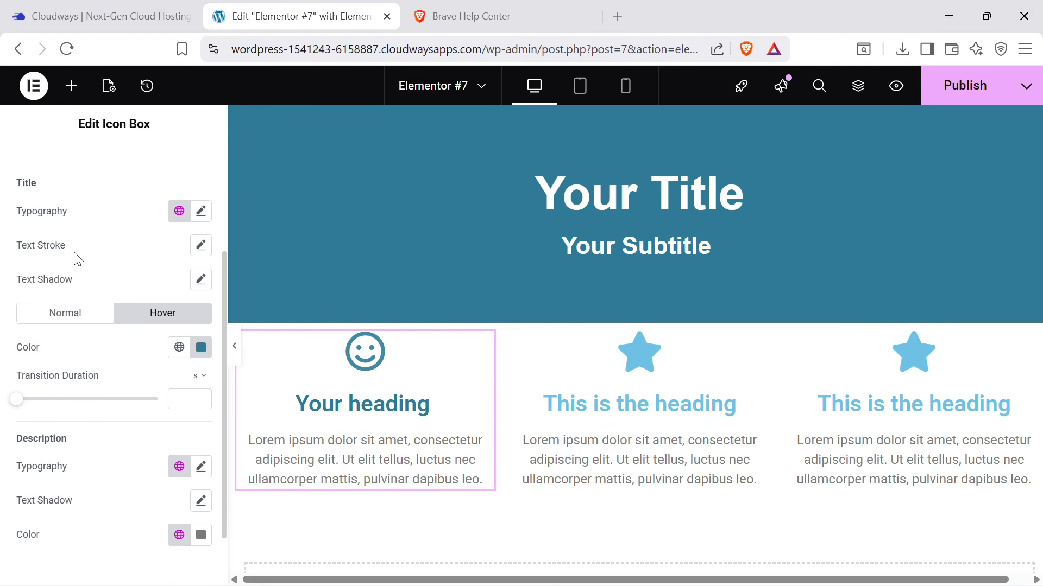
pyautogui.scroll(3, 65, 261)
# Give the smiley icon a #92B3BF hover colour, adjusted from #2F7A96.
pyautogui.click(52, 263)
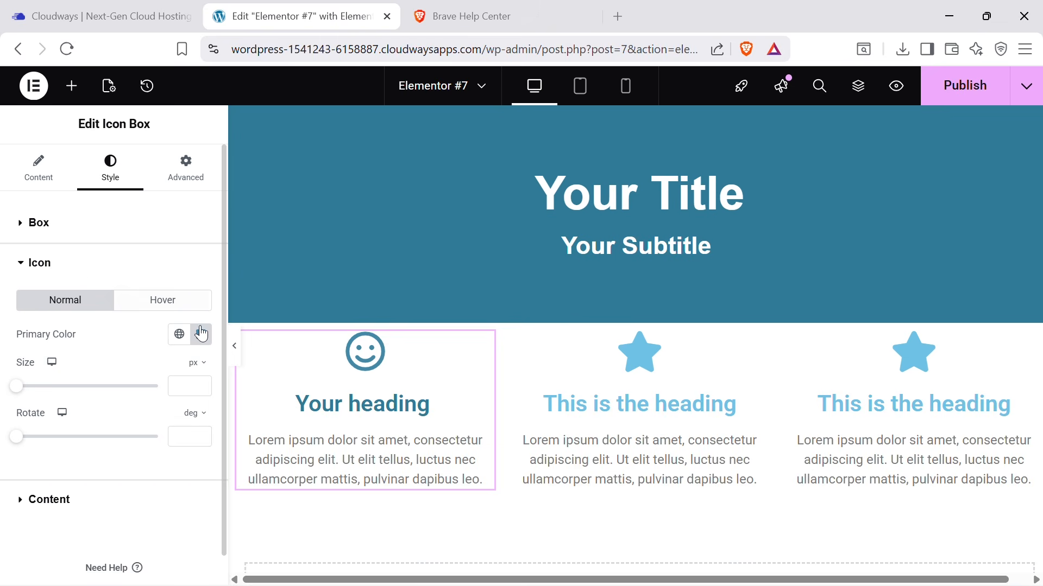
pyautogui.click(169, 299)
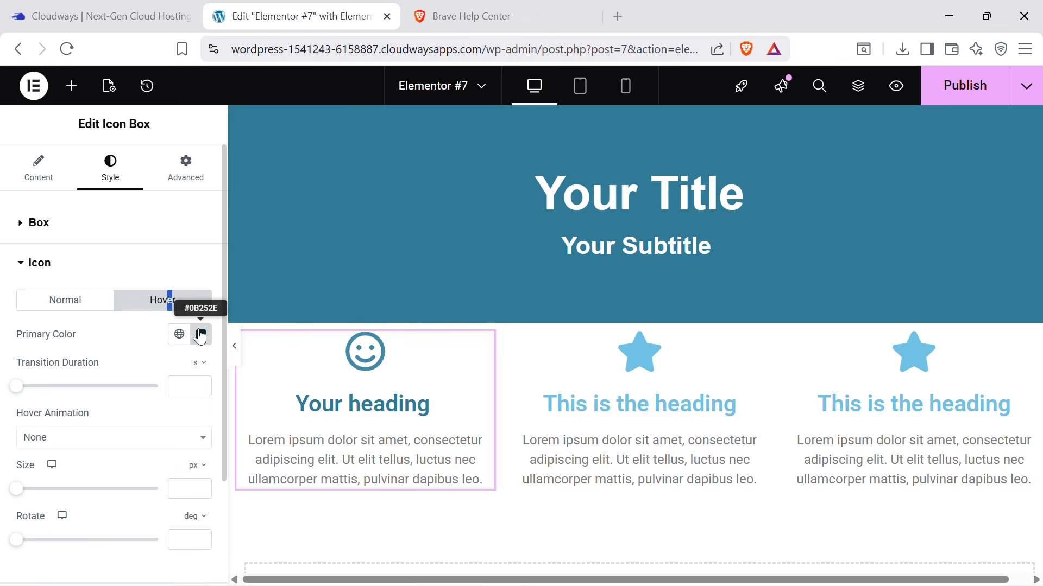
pyautogui.click(201, 335)
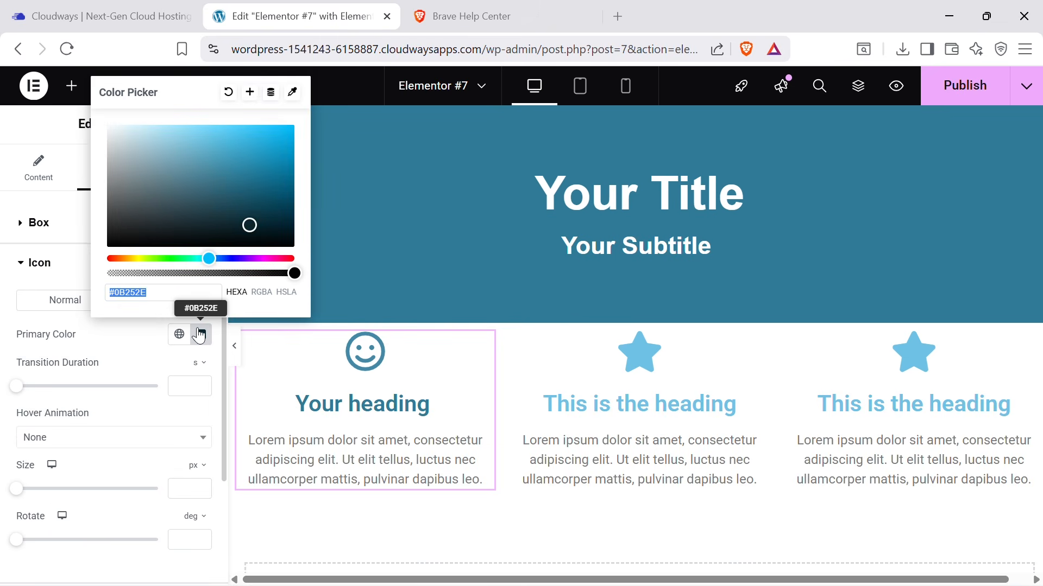
pyautogui.hotkey('ctrl', 'v')
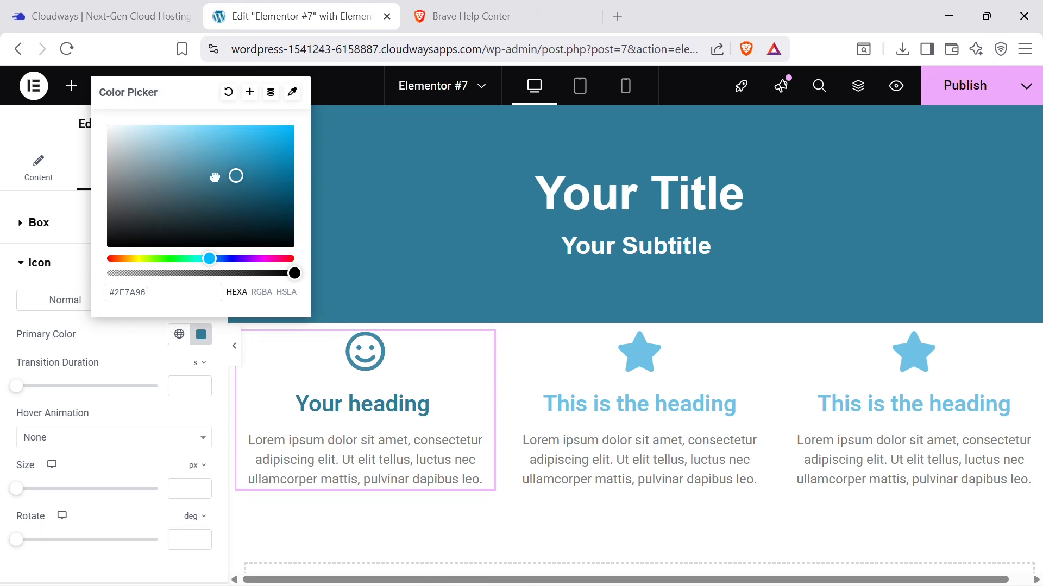
pyautogui.moveTo(215, 178); pyautogui.dragTo(152, 156)
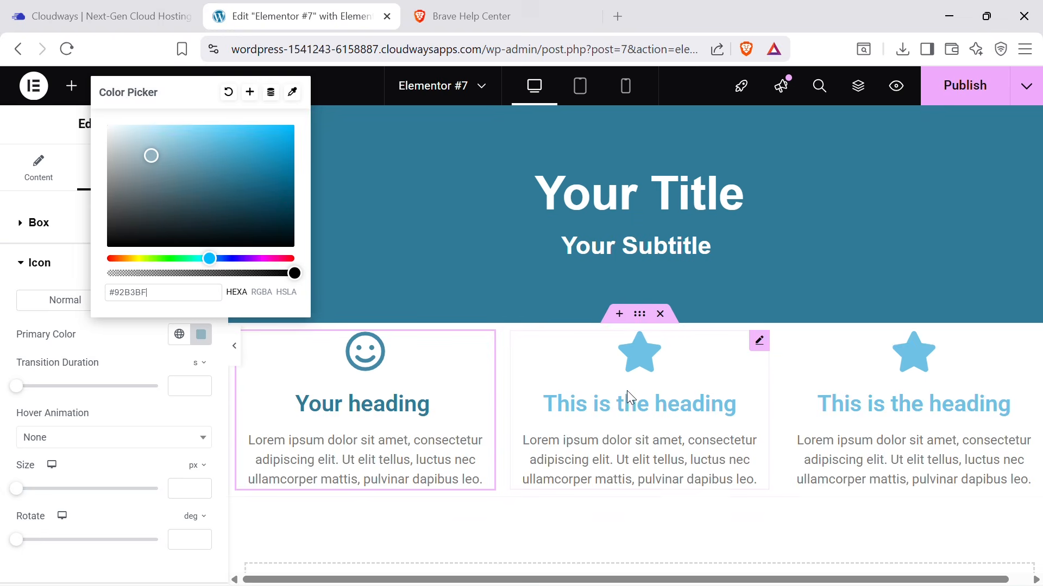
pyautogui.click(510, 520)
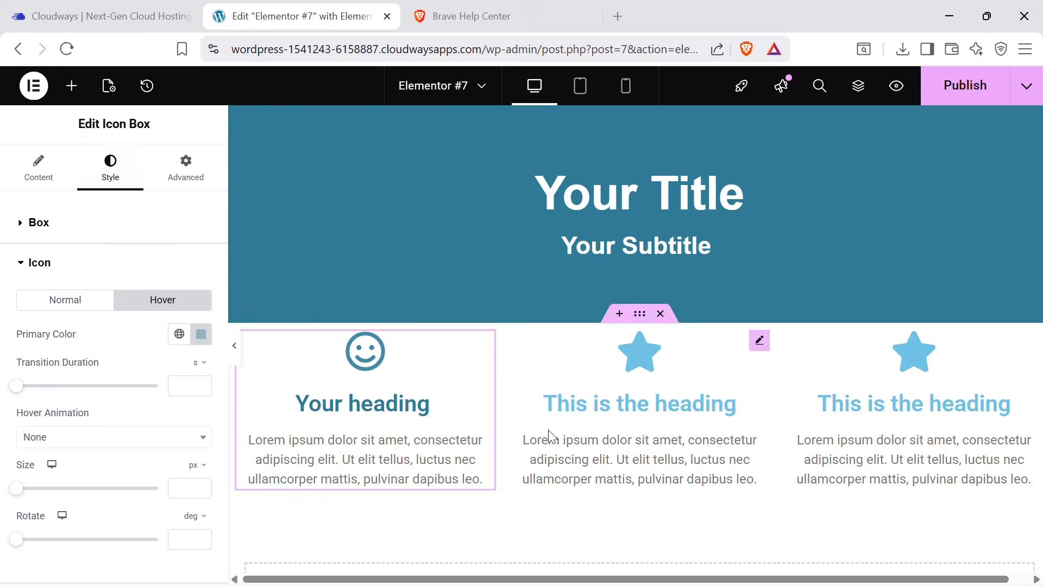
# Open the Elements panel and scroll down through its widget list.
pyautogui.click(72, 92)
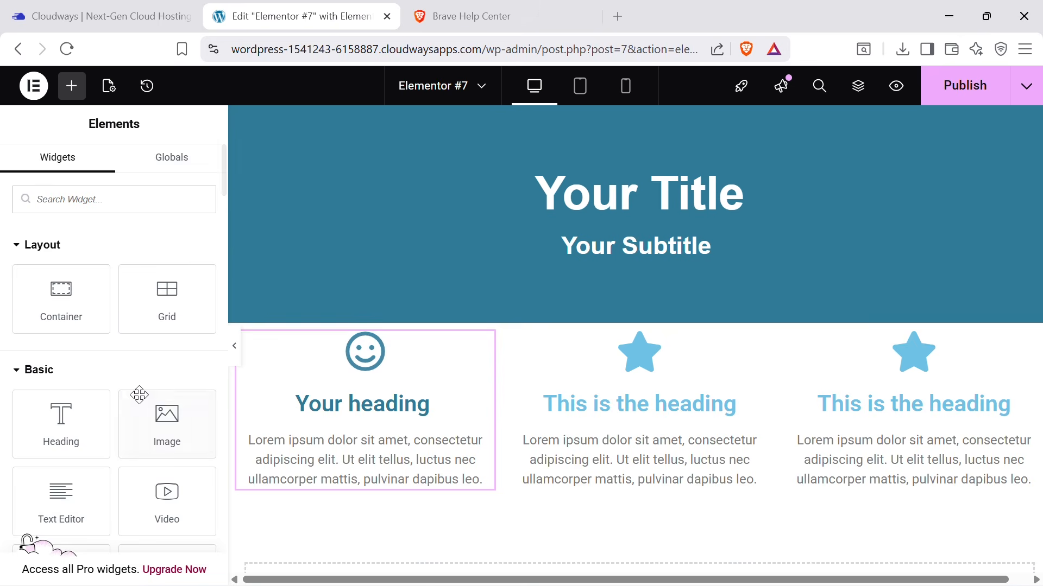
pyautogui.scroll(-5, 140, 395)
pyautogui.scroll(-15, 136, 403)
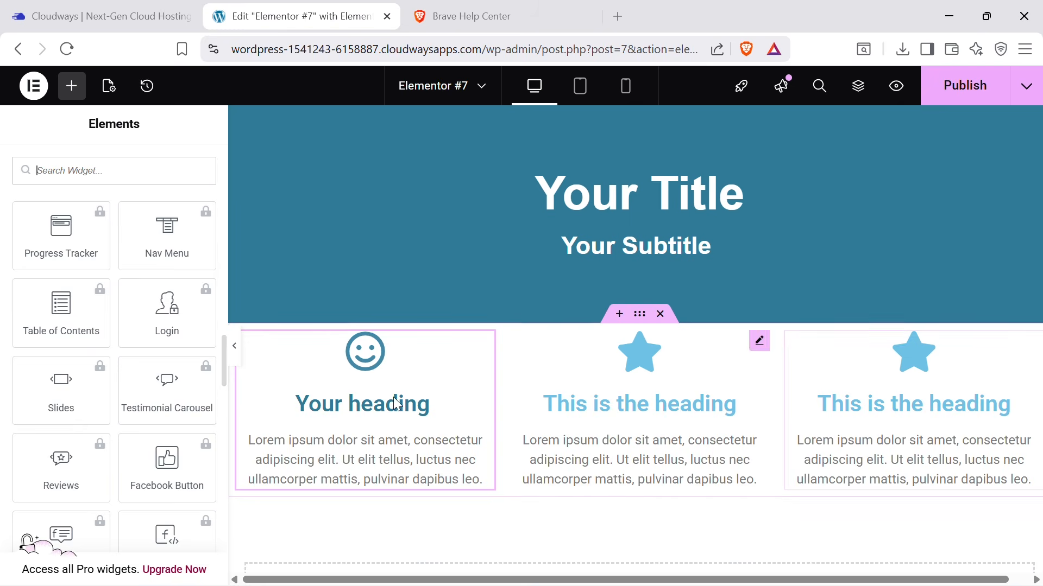
pyautogui.scroll(-5, 105, 400)
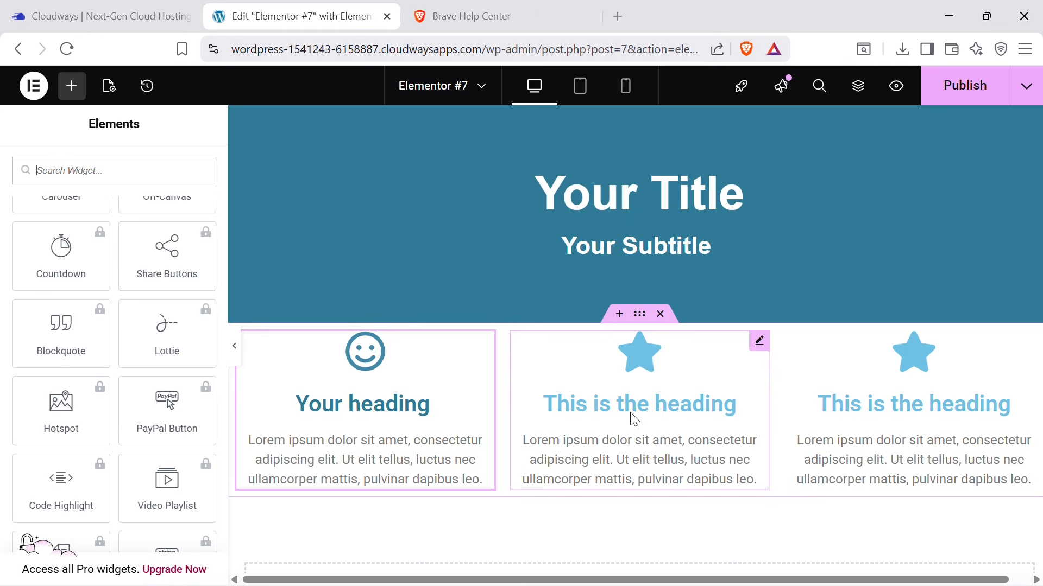
# Insert an empty container above the feature columns and open its template Library on Pages.
pyautogui.click(614, 312)
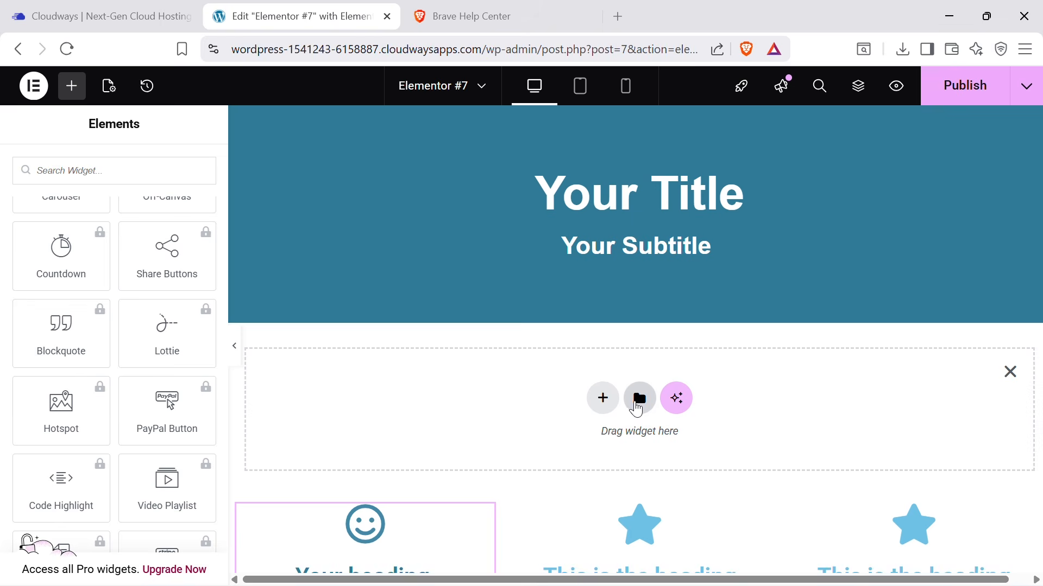
pyautogui.click(636, 402)
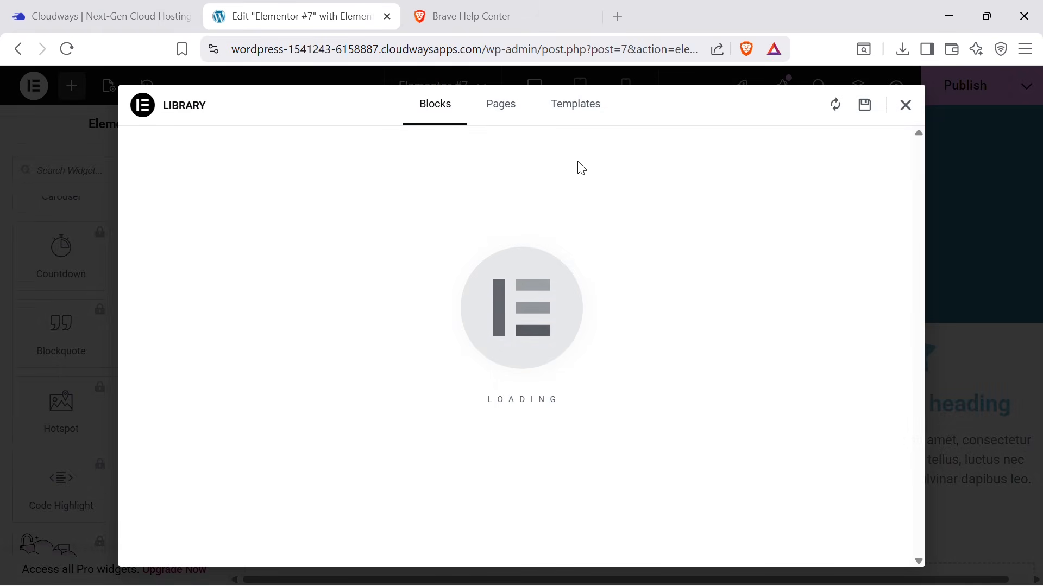
pyautogui.click(505, 119)
# Browse the full-page designs such as 'Wireframe – Home 1 – Flexbox'.
pyautogui.moveTo(535, 333)
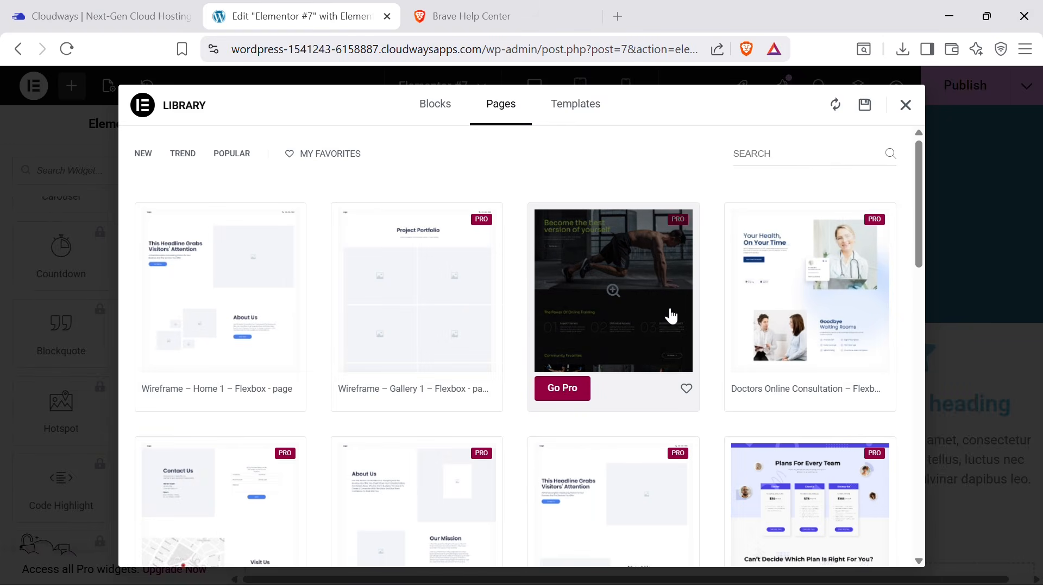
pyautogui.scroll(-4, 740, 290)
pyautogui.scroll(-10, 741, 290)
pyautogui.scroll(10, 726, 304)
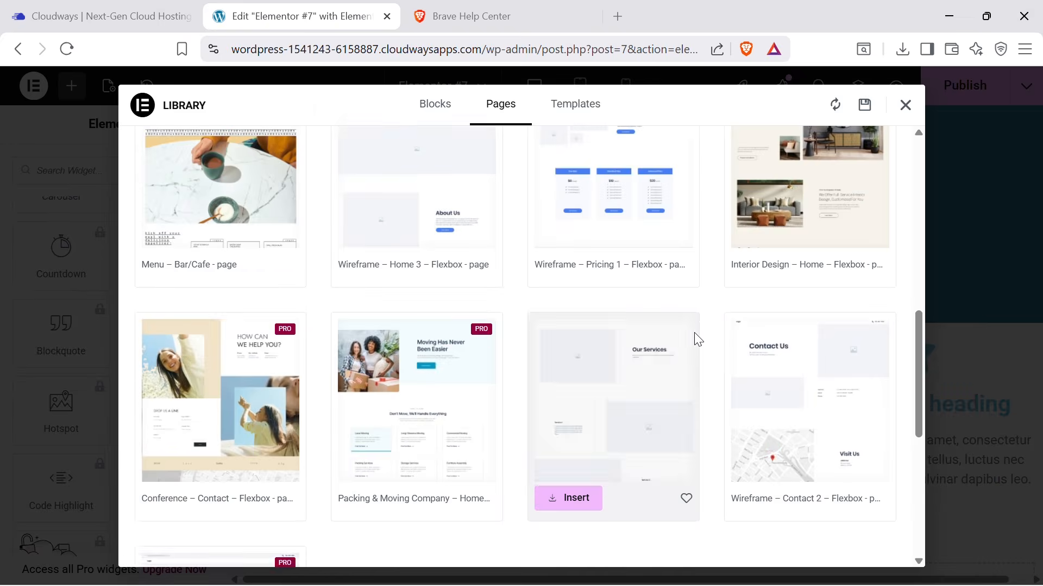
pyautogui.scroll(5, 698, 332)
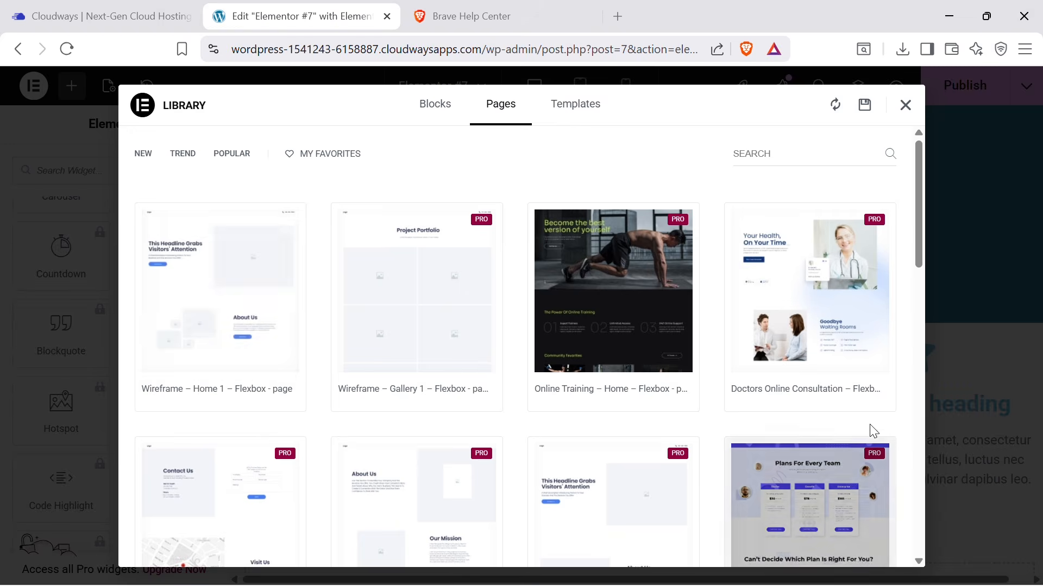
pyautogui.scroll(-4, 645, 263)
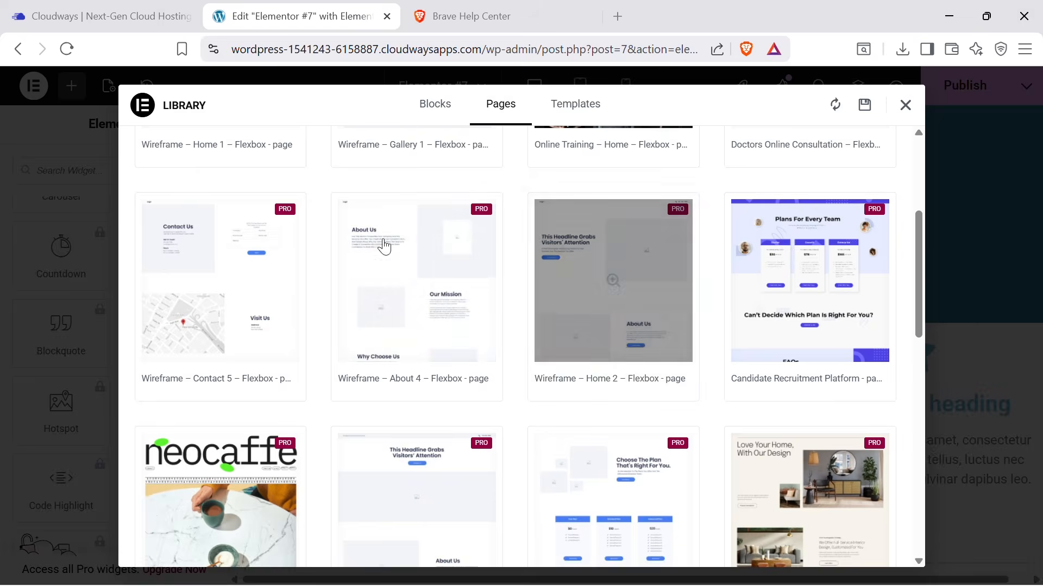
pyautogui.scroll(3, 256, 288)
pyautogui.scroll(1, 256, 288)
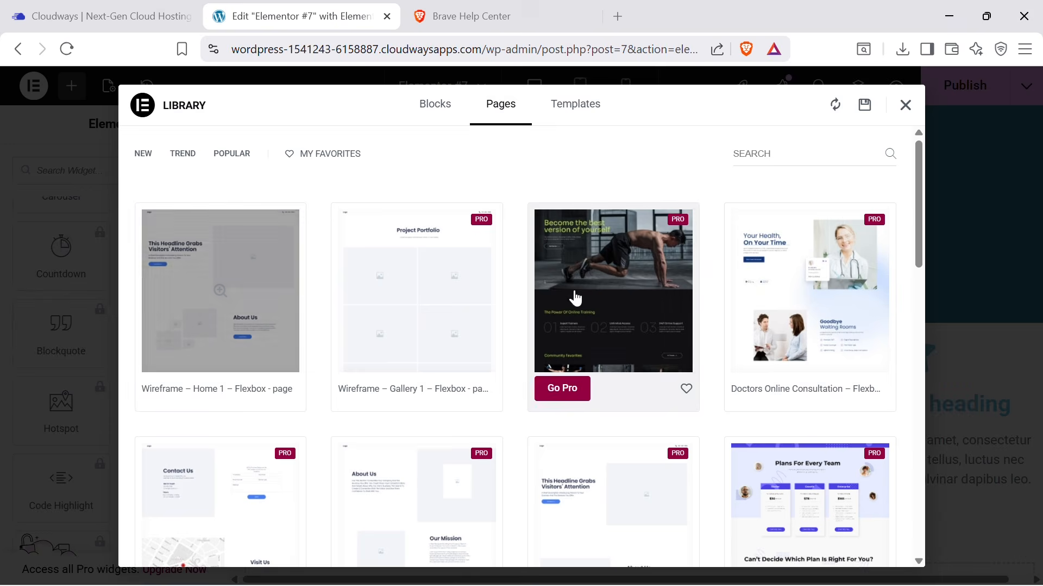
pyautogui.scroll(-1, 734, 345)
pyautogui.scroll(-10, 734, 347)
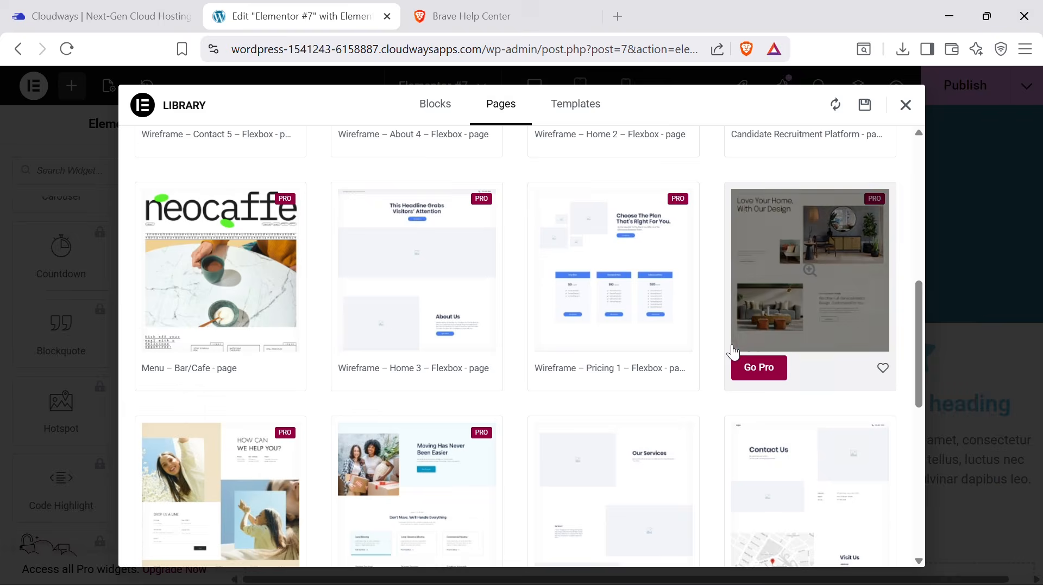
pyautogui.scroll(7, 733, 356)
pyautogui.scroll(4, 738, 360)
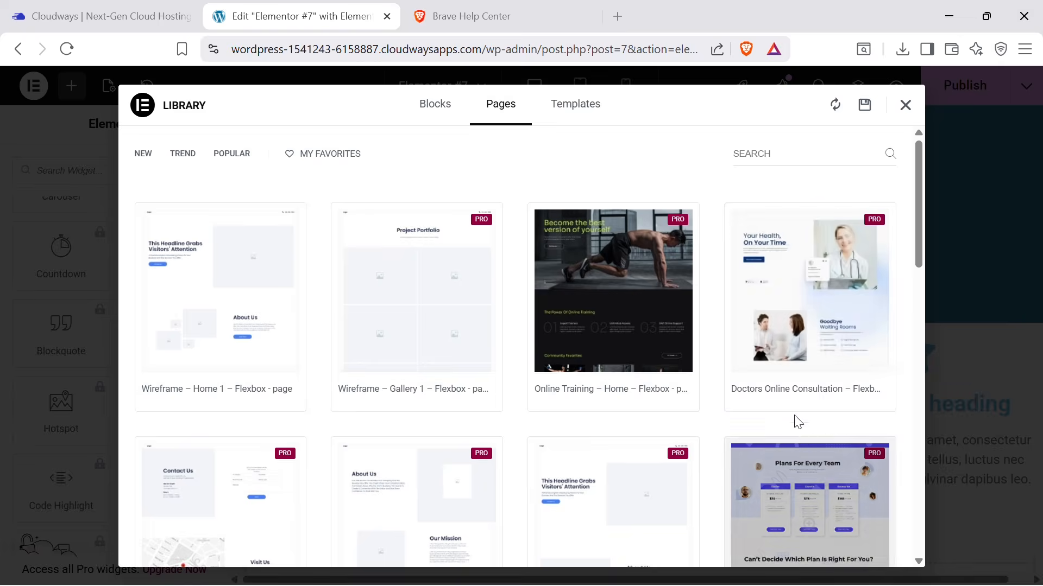
pyautogui.scroll(-15, 735, 396)
pyautogui.scroll(15, 725, 398)
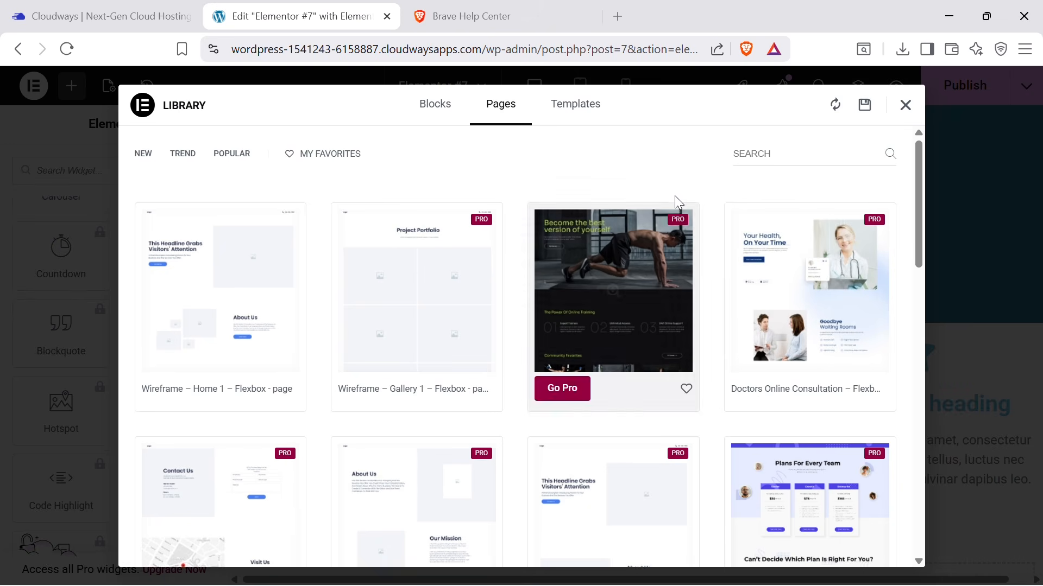
pyautogui.click(577, 105)
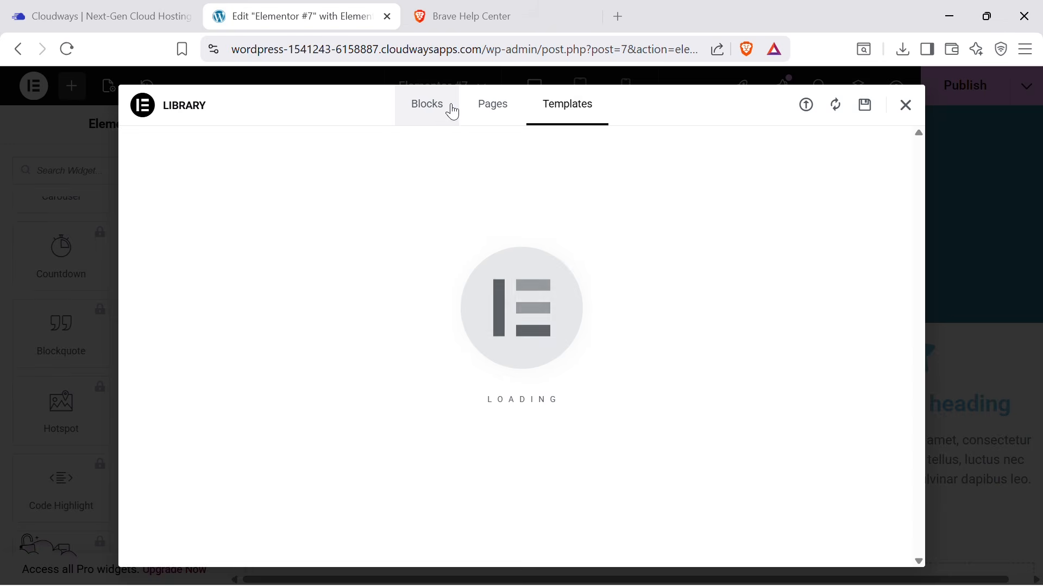
pyautogui.click(507, 119)
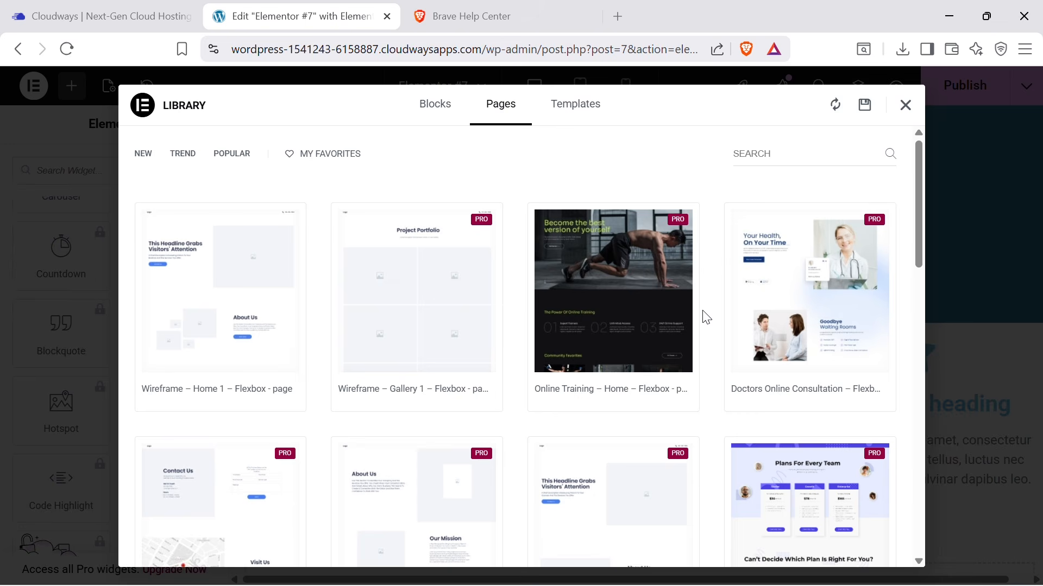
# Close the Library and exit Elementor to the WordPress block editor without saving.
pyautogui.moveTo(826, 302)
pyautogui.click(905, 106)
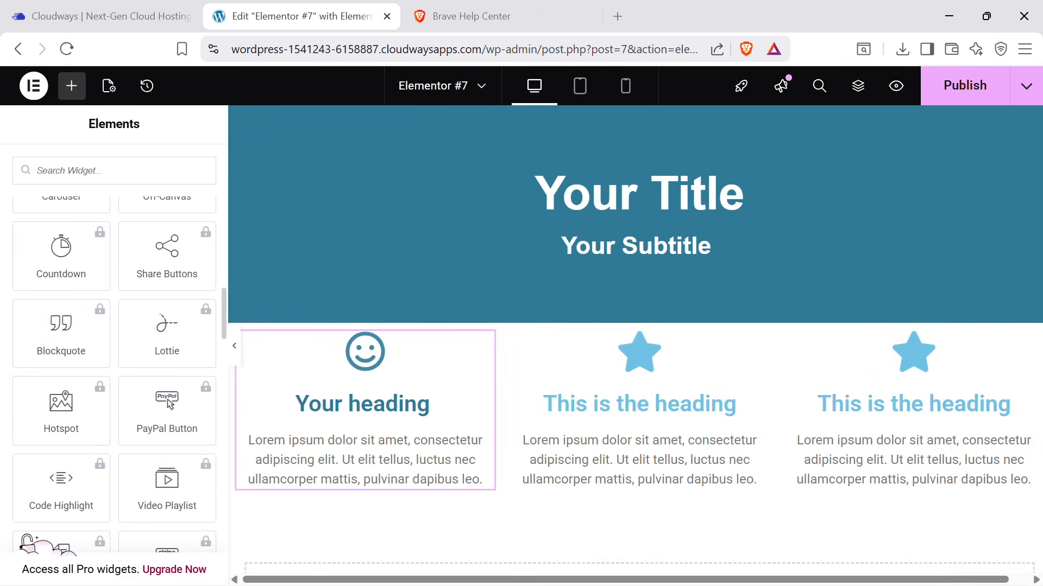
pyautogui.click(34, 86)
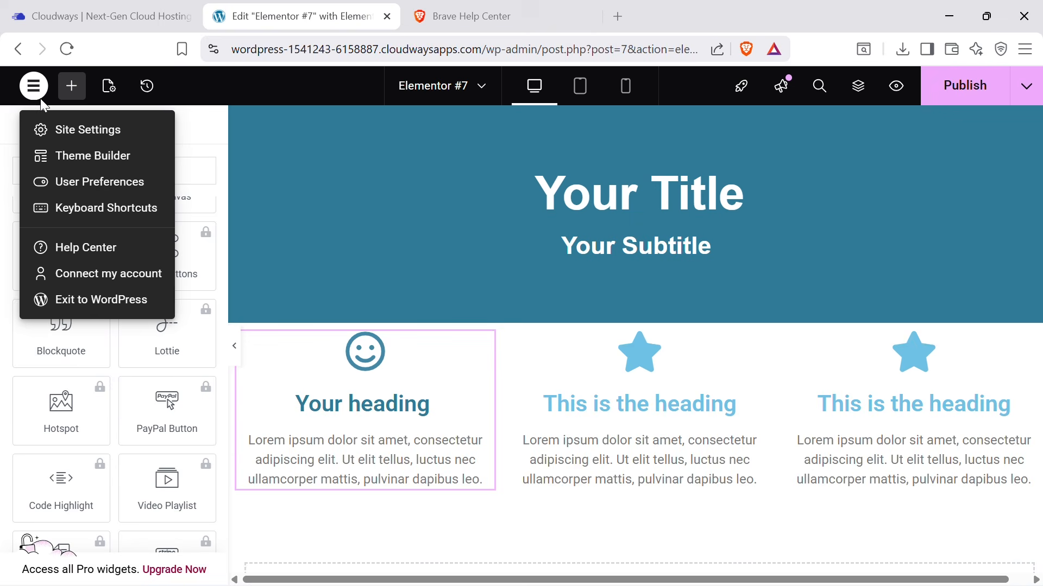
pyautogui.click(102, 305)
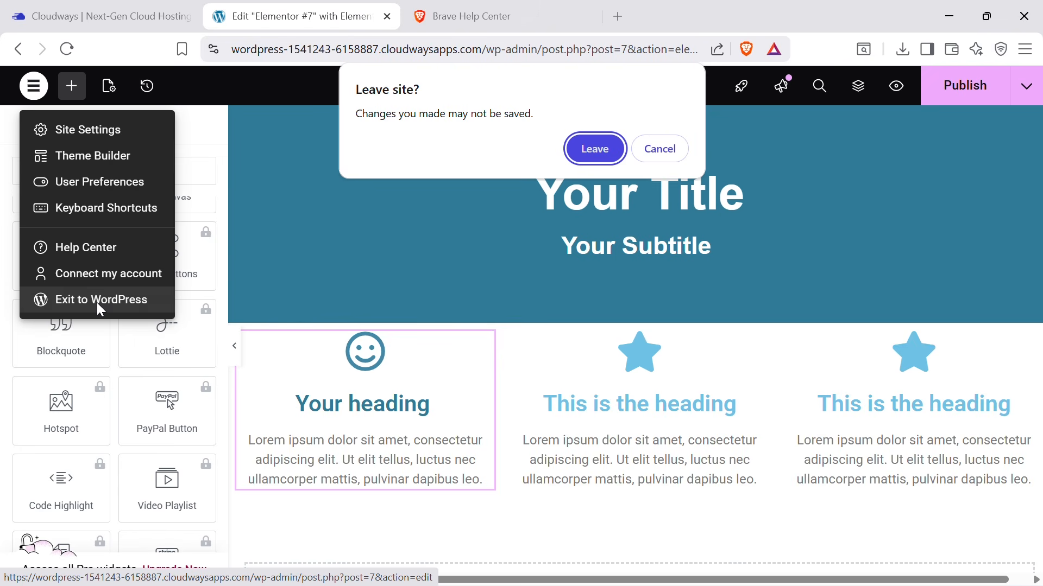
pyautogui.click(571, 158)
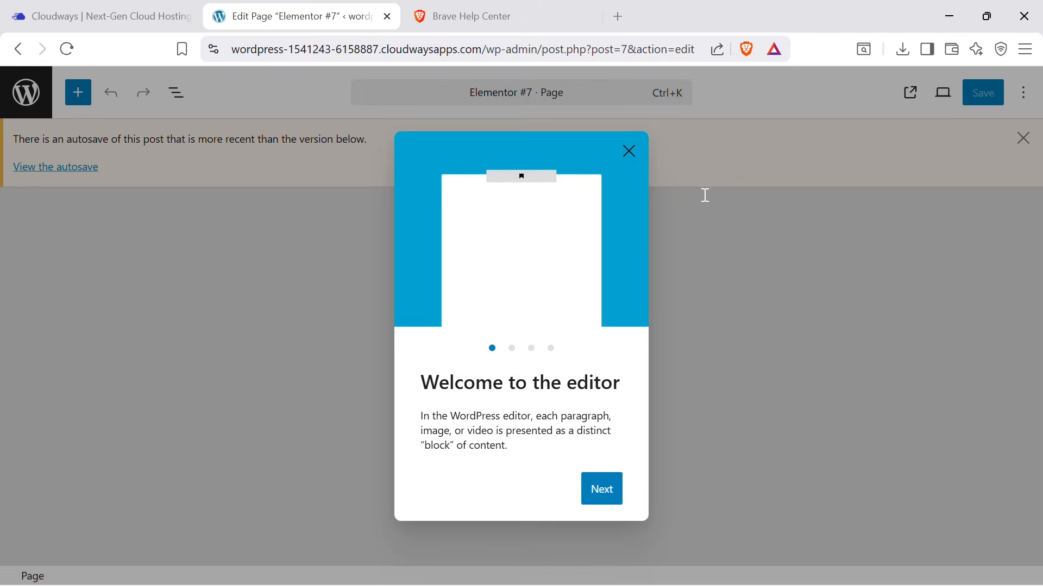
# Dismiss the block editor welcome and notice popups, then go to Plugins > Add Plugin.
pyautogui.click(630, 151)
pyautogui.click(40, 105)
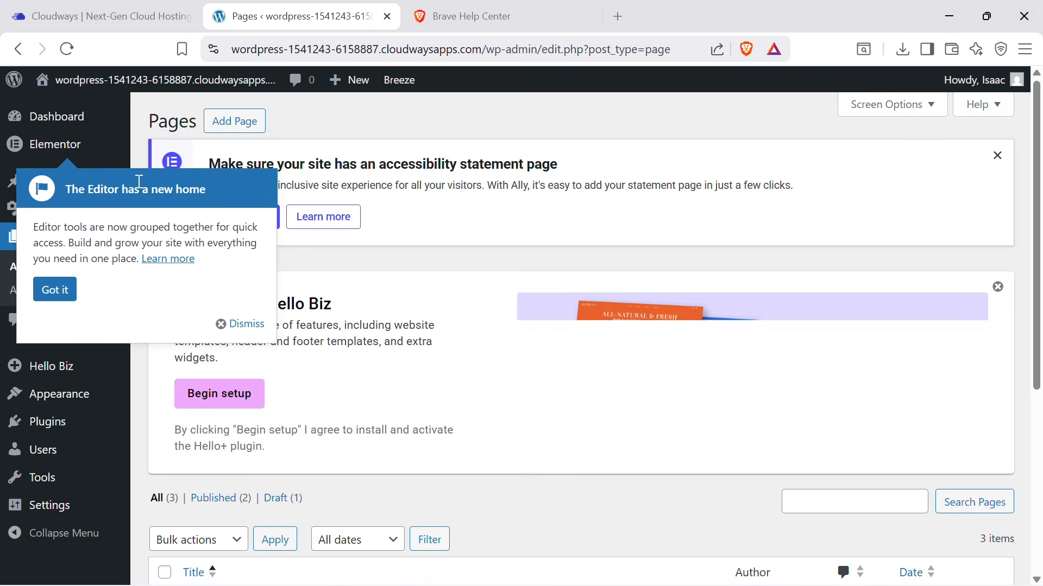
pyautogui.click(239, 324)
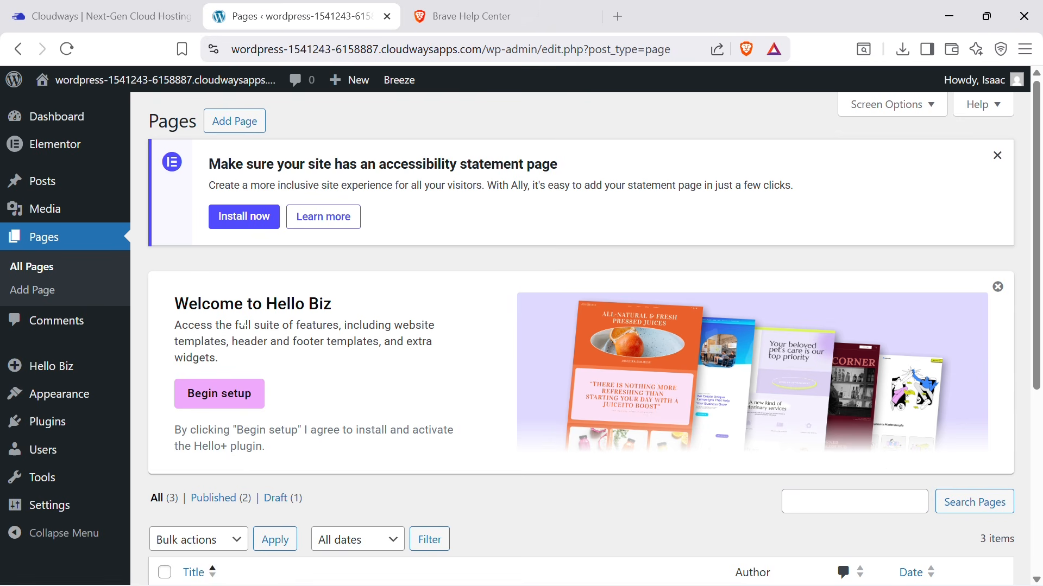
pyautogui.moveTo(66, 426)
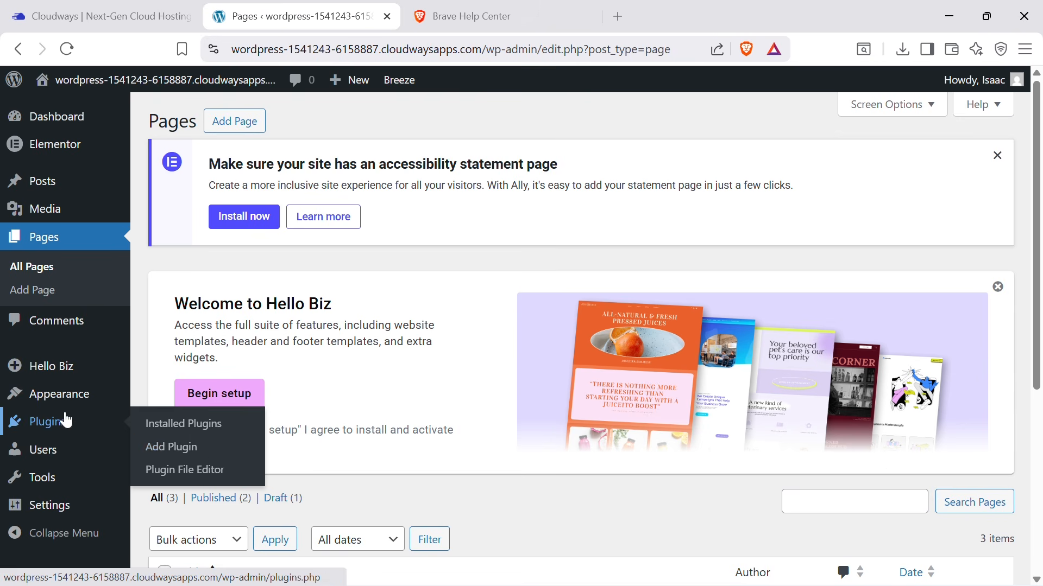
pyautogui.click(205, 458)
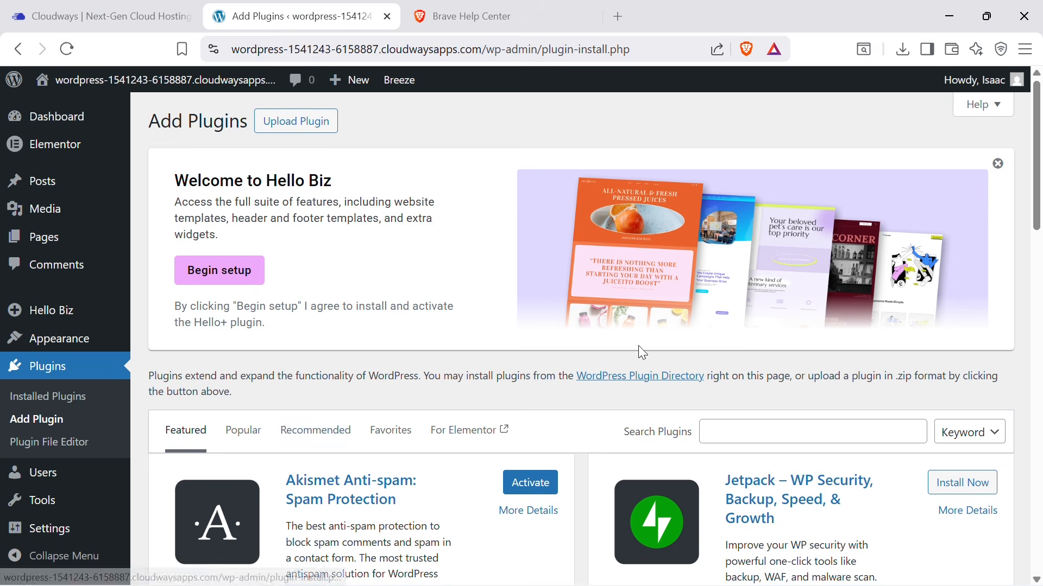
# Search plugins for 'Starter Templates', then install and activate the Brainstorm Force plugin.
pyautogui.click(787, 432)
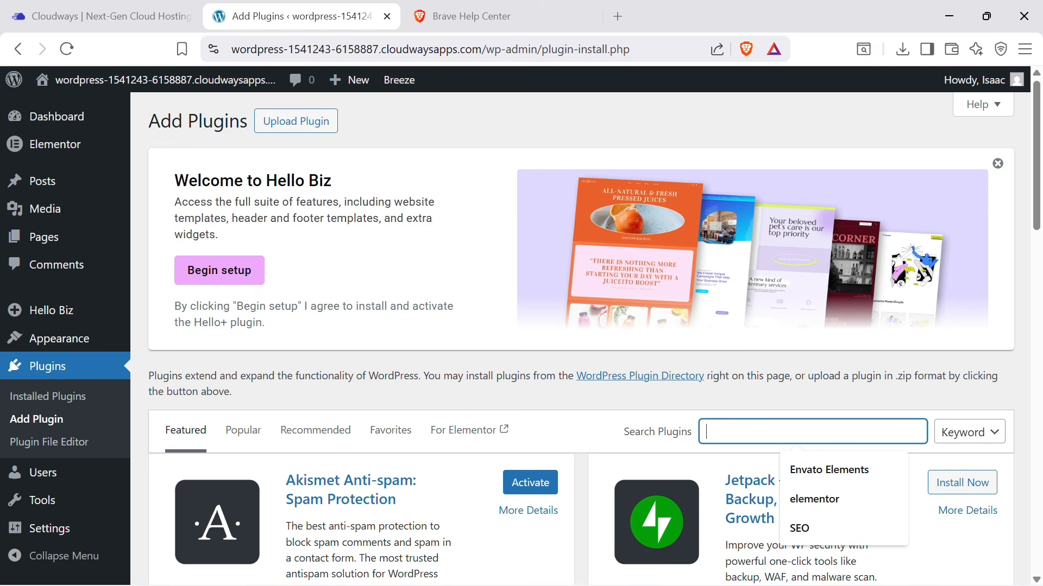
pyautogui.write('Start')
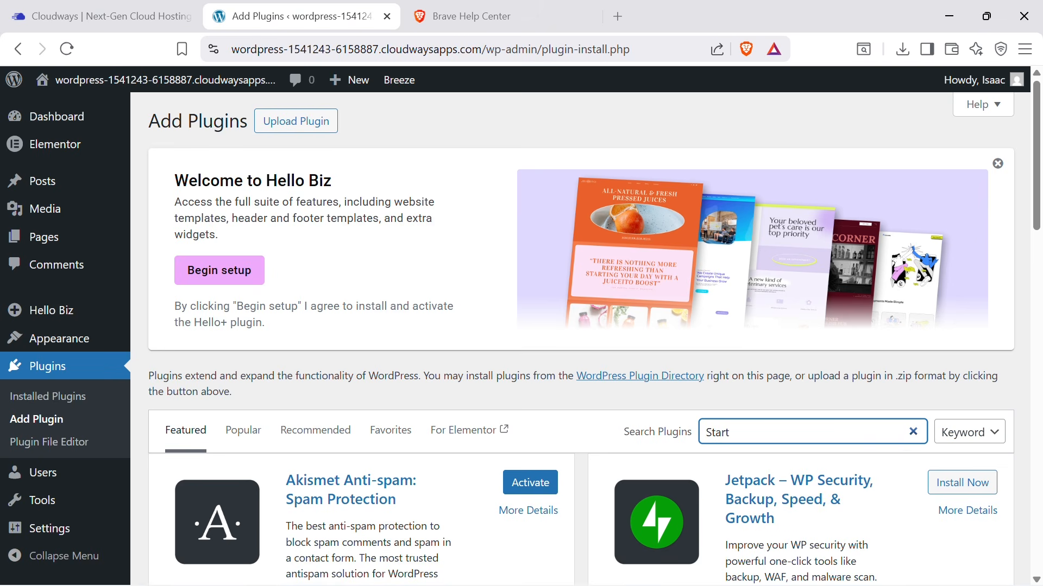
pyautogui.write('er Template')
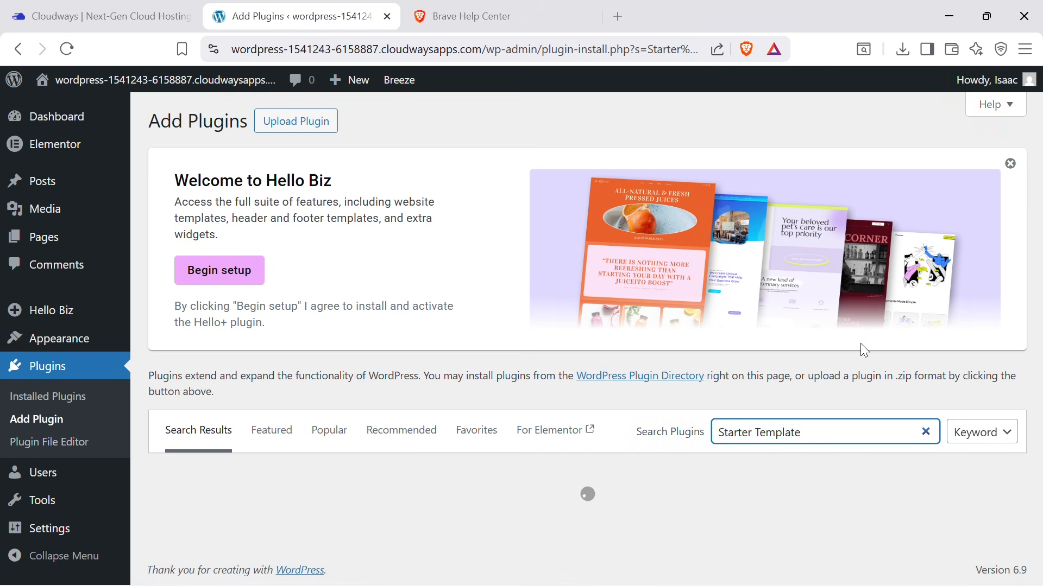
pyautogui.write('s')
pyautogui.scroll(-3, 860, 343)
pyautogui.scroll(-4, 362, 388)
pyautogui.scroll(-2, 362, 389)
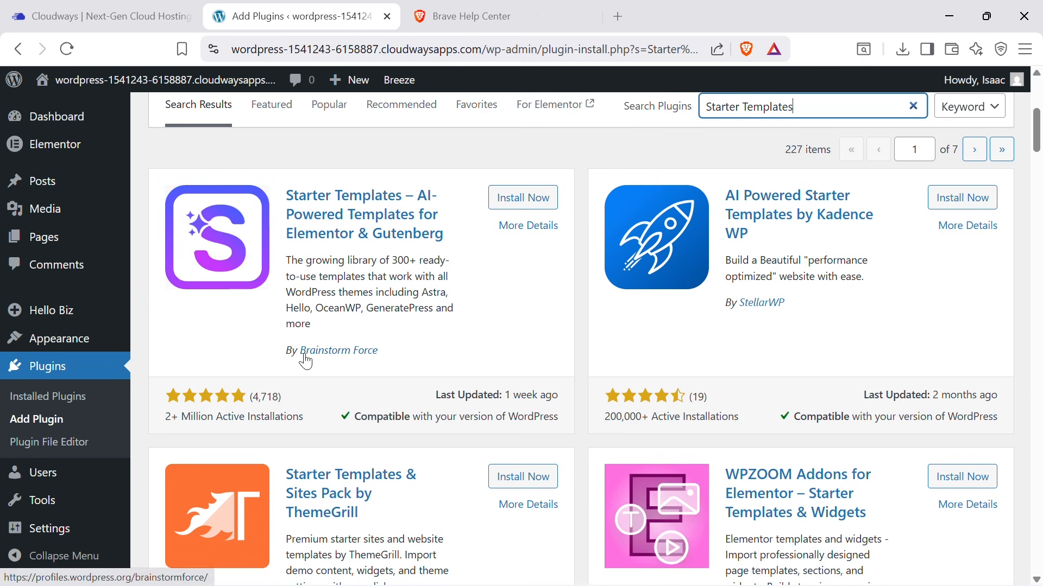
pyautogui.click(520, 211)
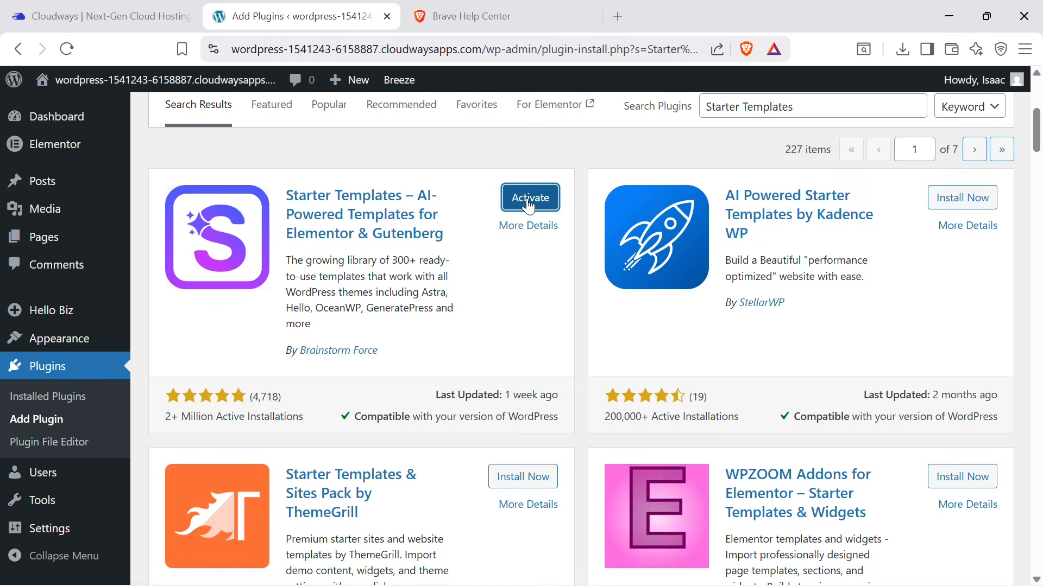
pyautogui.click(531, 205)
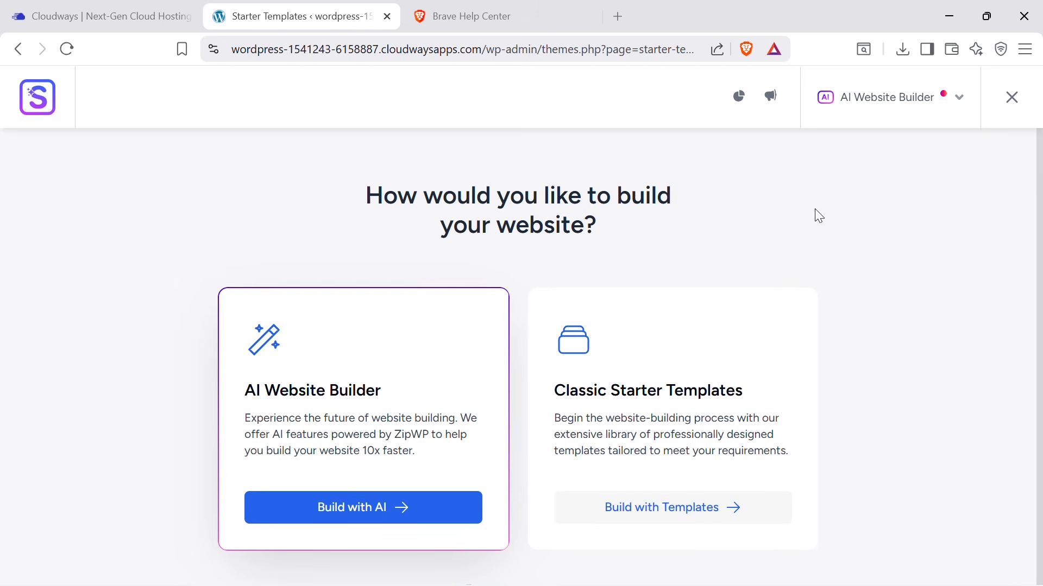
pyautogui.scroll(-1, 821, 212)
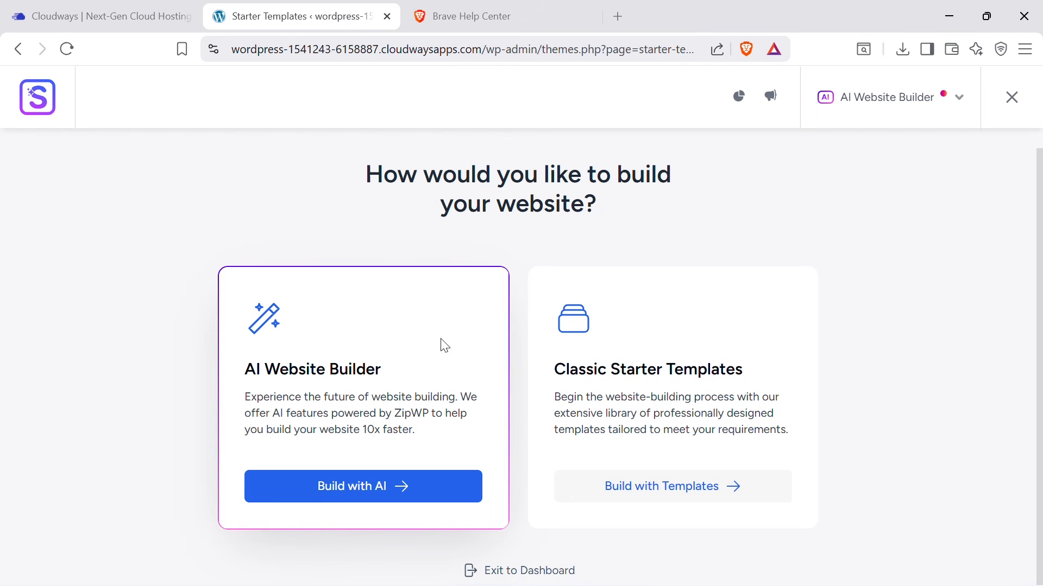
pyautogui.moveTo(530, 581)
pyautogui.click(537, 578)
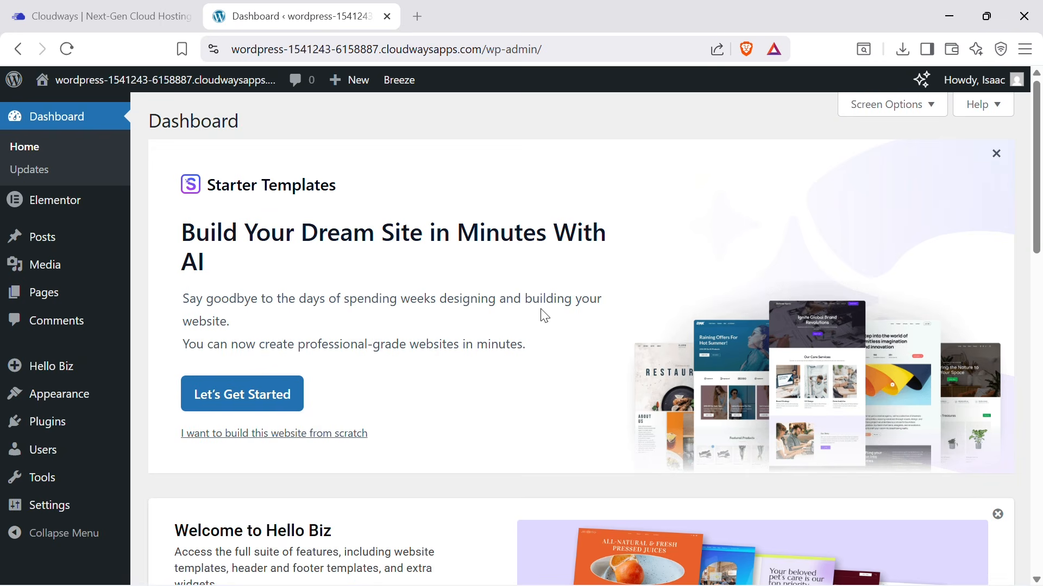
pyautogui.click(999, 156)
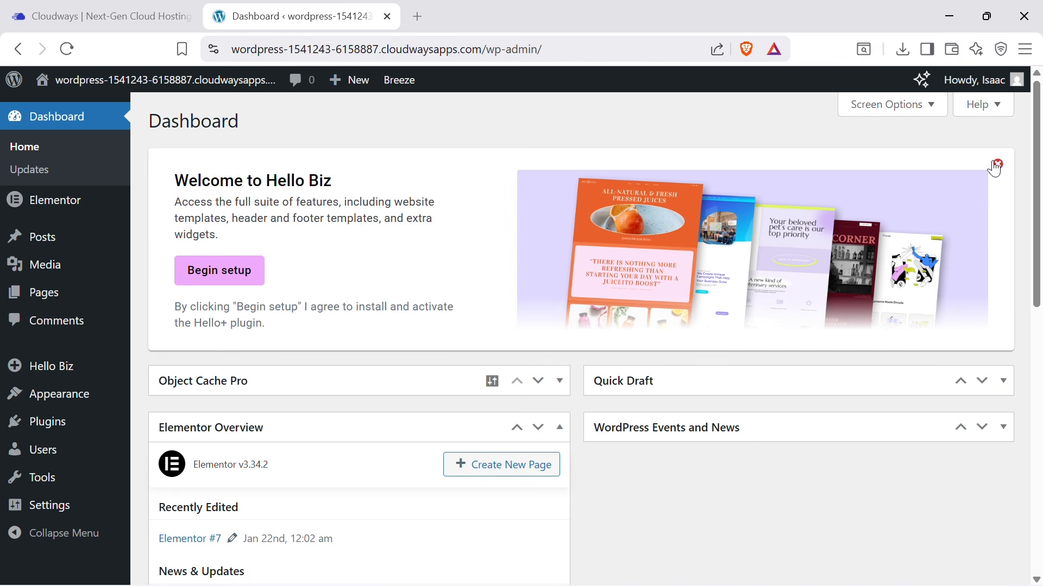
pyautogui.click(997, 164)
pyautogui.moveTo(76, 385)
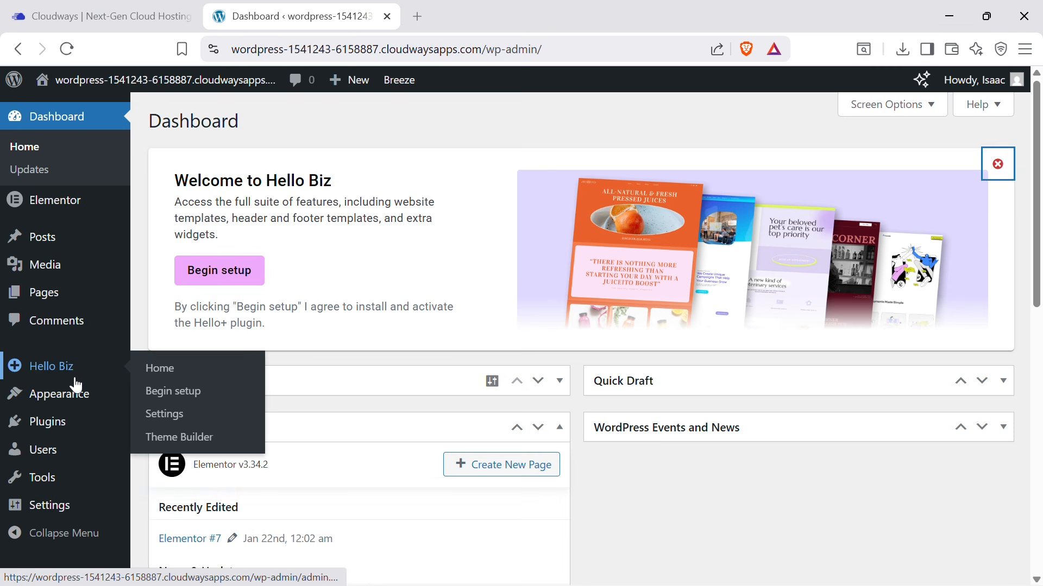
pyautogui.moveTo(130, 292)
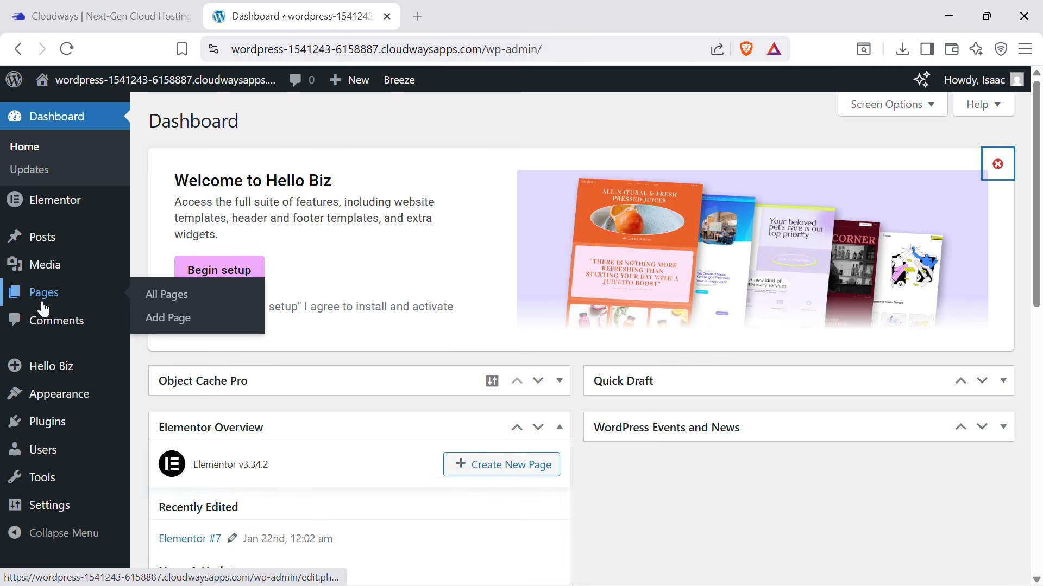
# Create a draft page named 'Home' and load it in the Elementor editor.
pyautogui.click(181, 320)
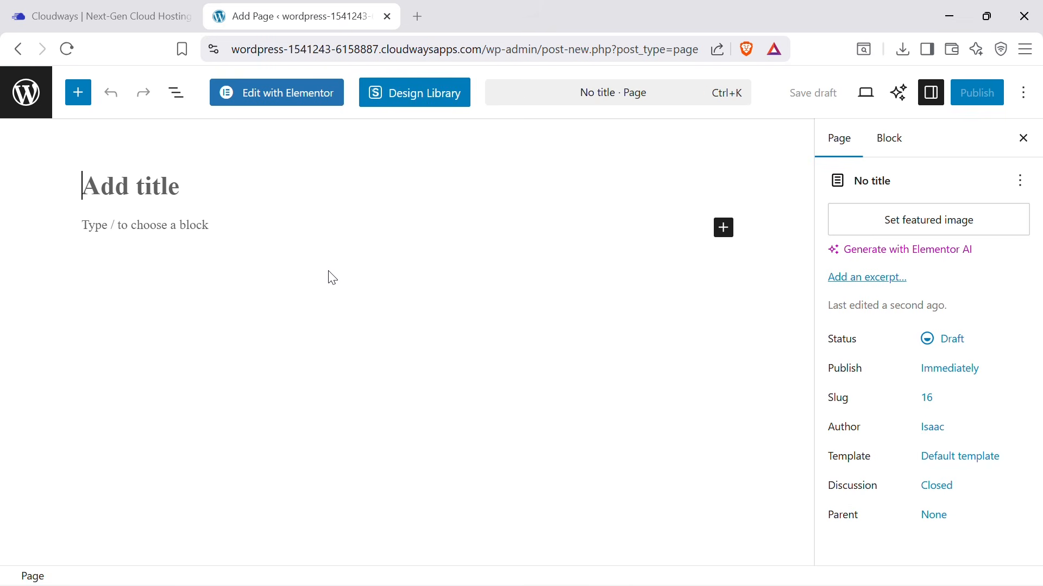
pyautogui.write('Home')
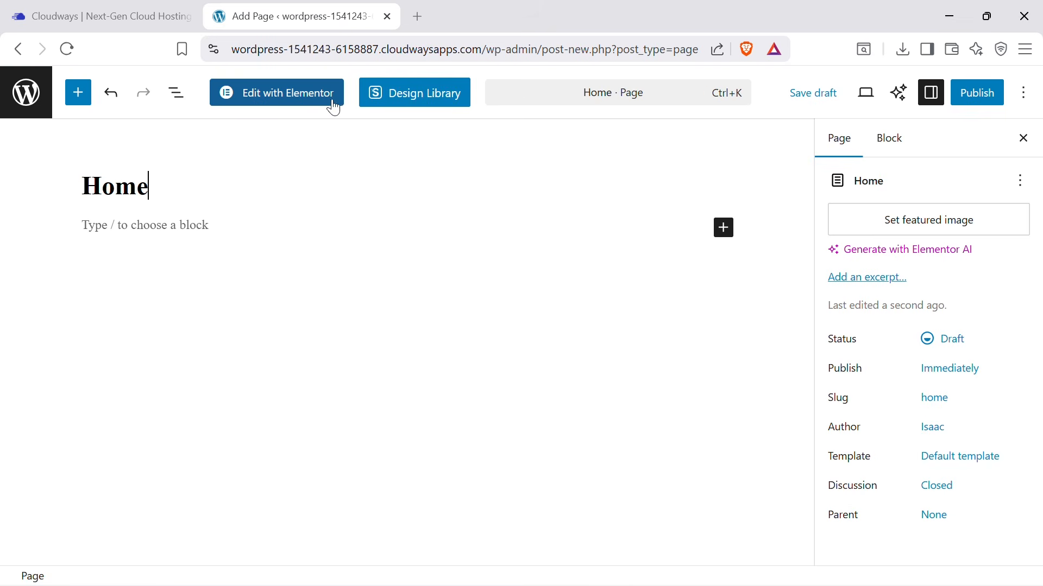
pyautogui.click(325, 106)
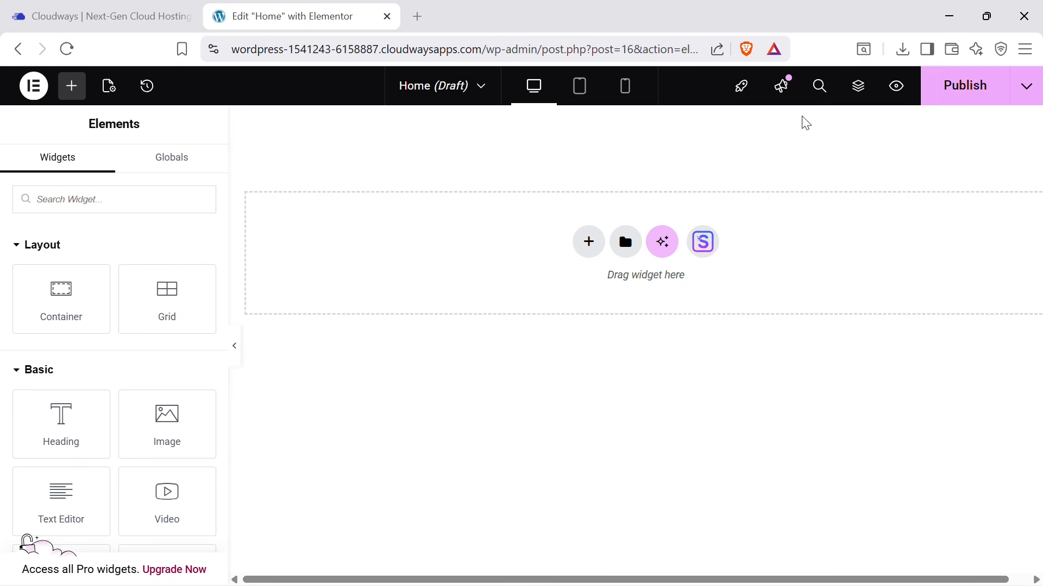
# Review the Home page settings, then launch the Starter Templates library from the empty canvas.
pyautogui.click(107, 88)
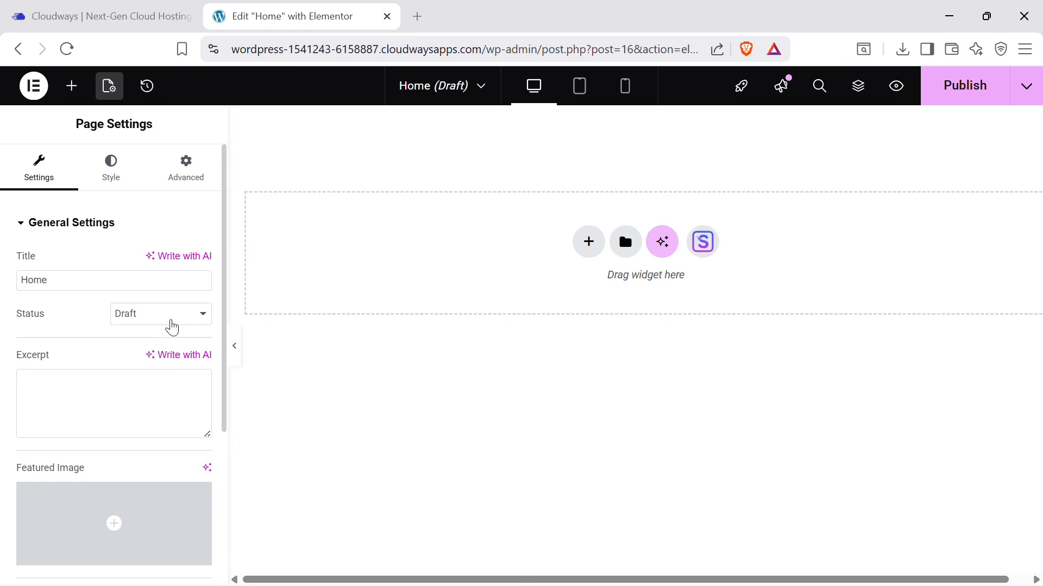
pyautogui.scroll(-4, 170, 330)
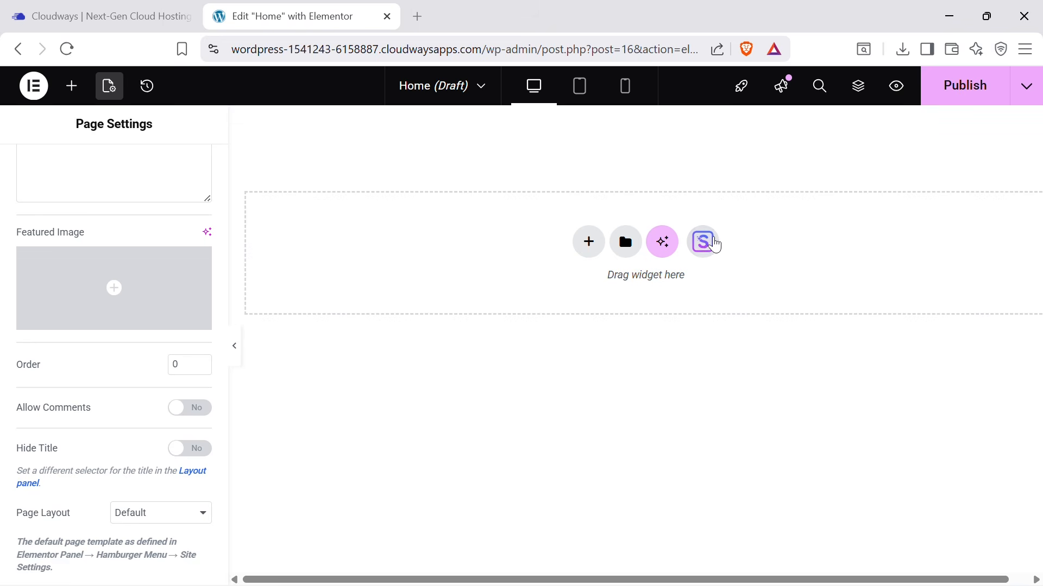
pyautogui.click(701, 251)
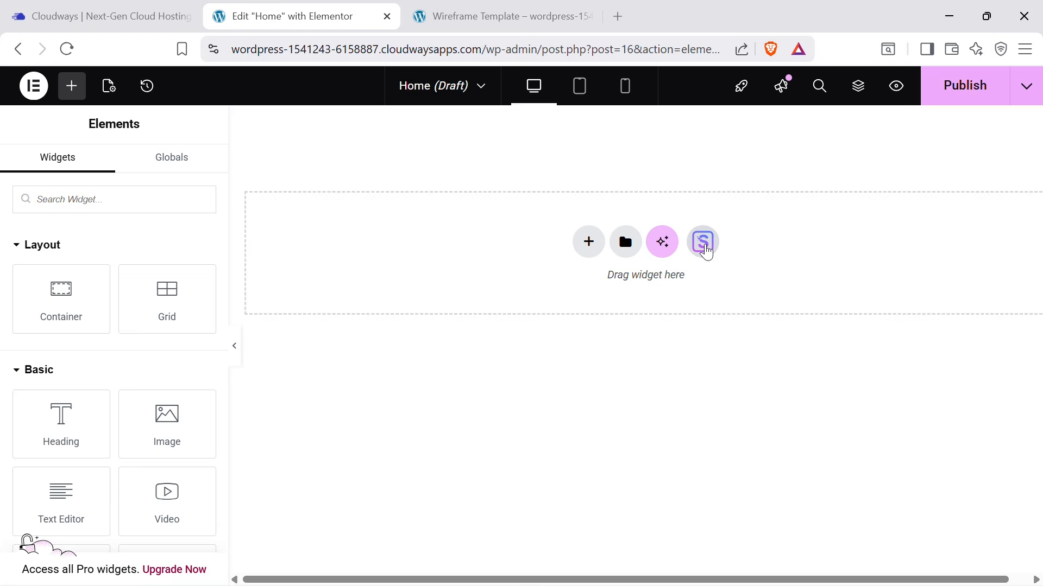
pyautogui.click(704, 249)
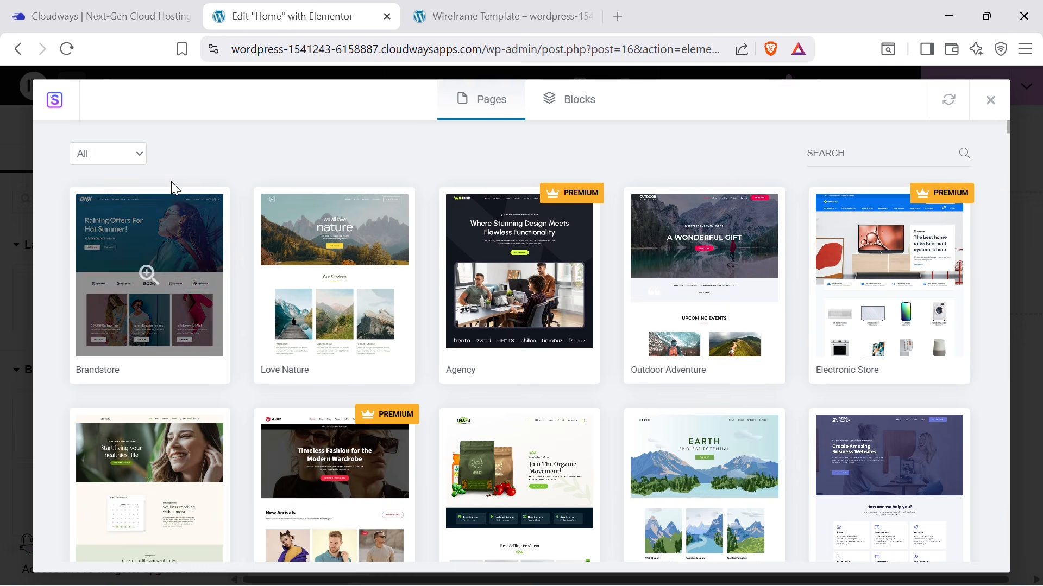
# Filter Starter Templates to Free and scan designs like Outdoor Adventure and Wellness Coach.
pyautogui.click(135, 157)
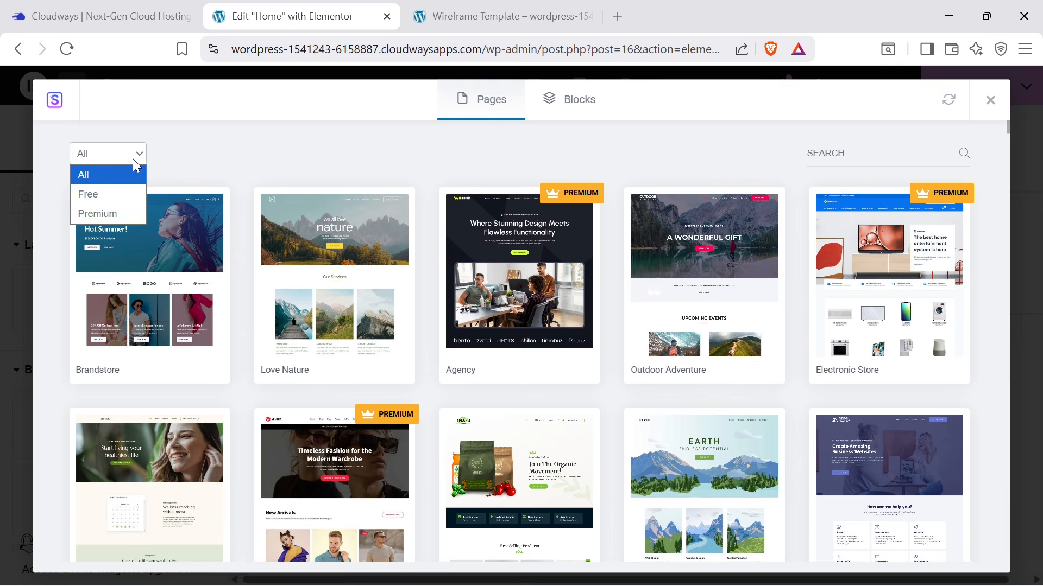
pyautogui.click(104, 196)
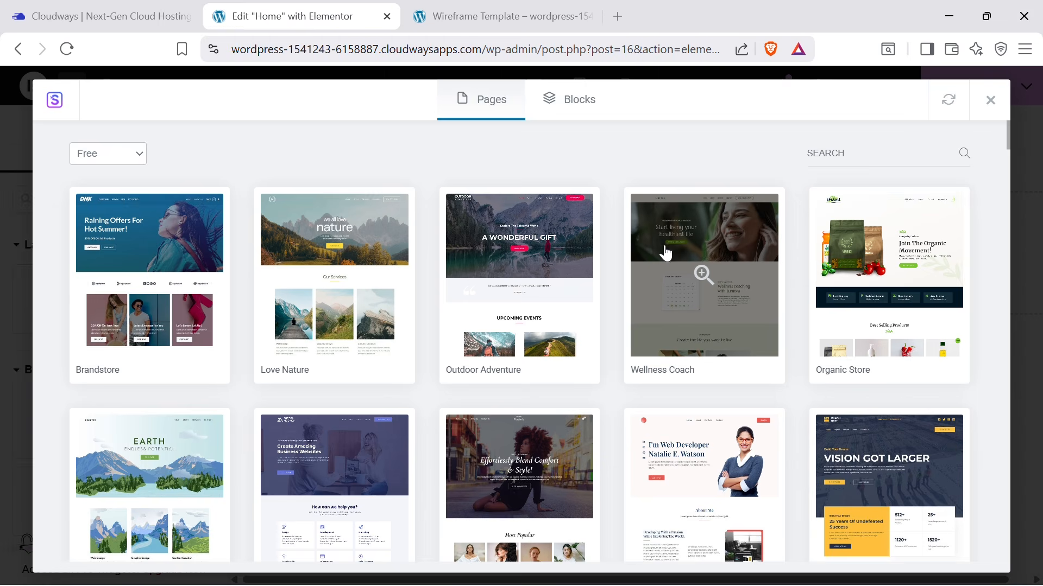
pyautogui.scroll(-12, 665, 252)
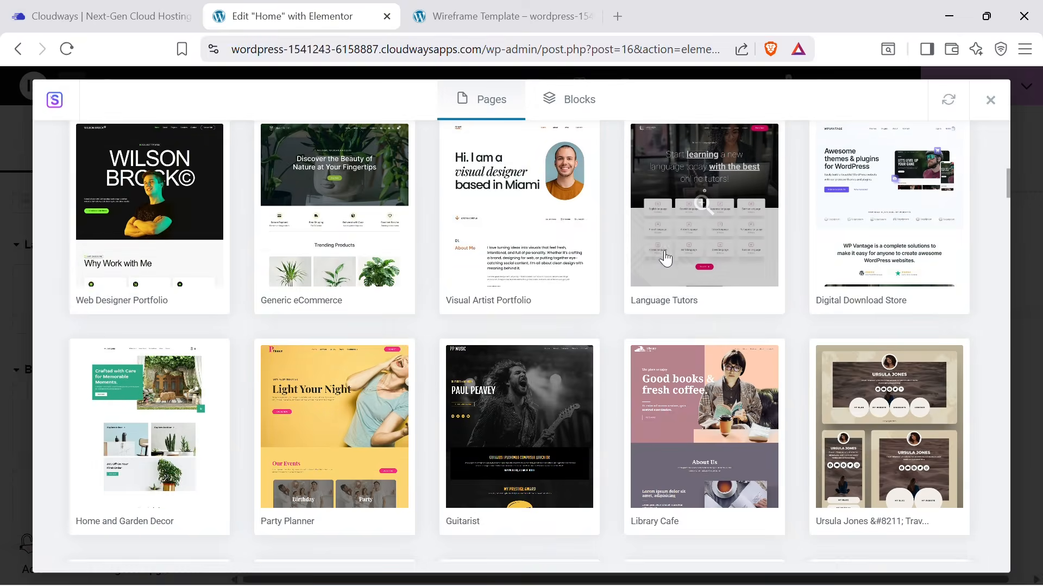
pyautogui.scroll(-1, 945, 252)
pyautogui.scroll(8, 943, 255)
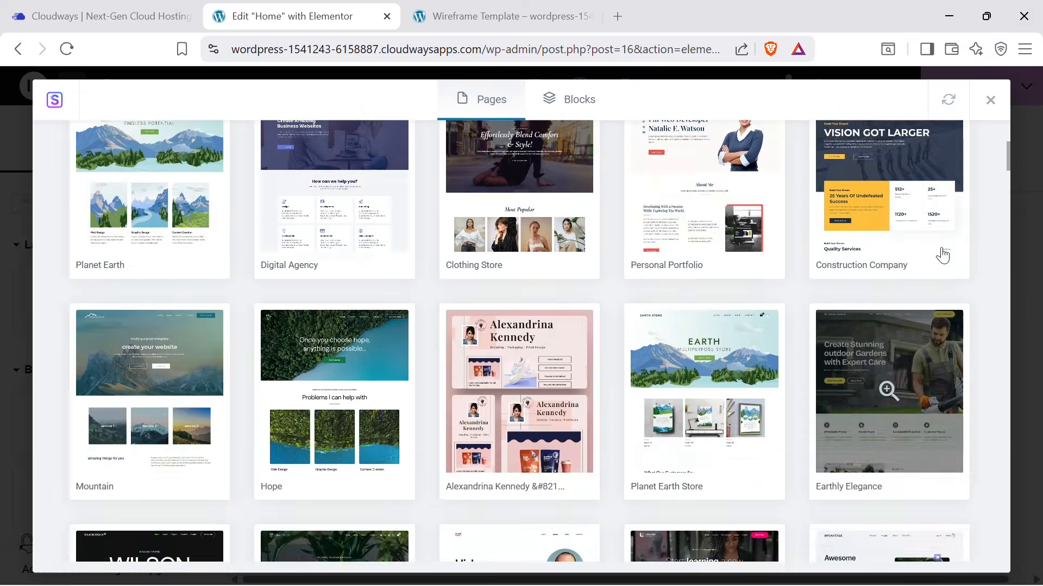
pyautogui.scroll(5, 942, 255)
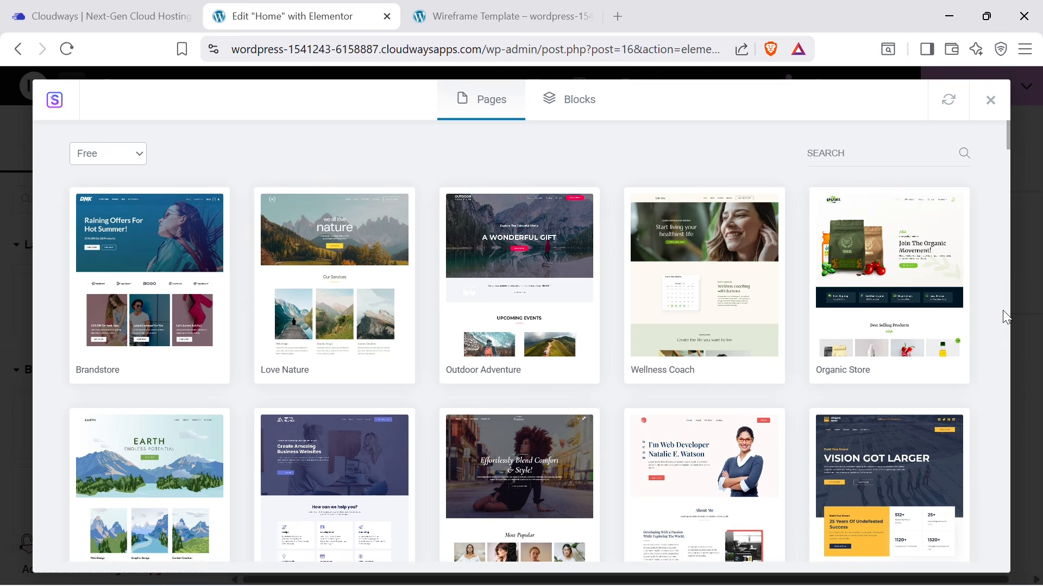
pyautogui.scroll(-3, 1008, 321)
pyautogui.scroll(-3, 1003, 310)
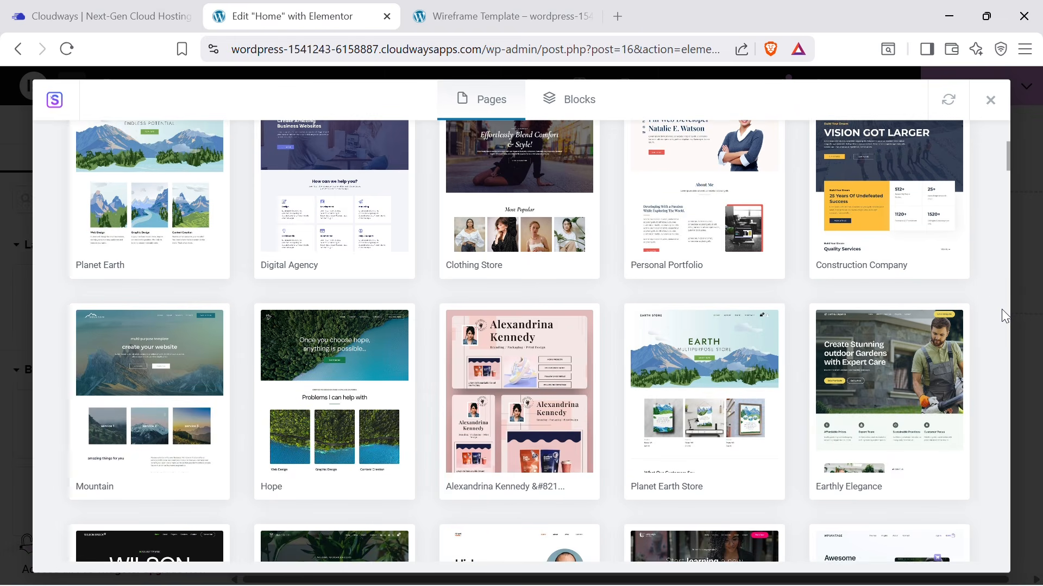
pyautogui.scroll(-5, 1002, 308)
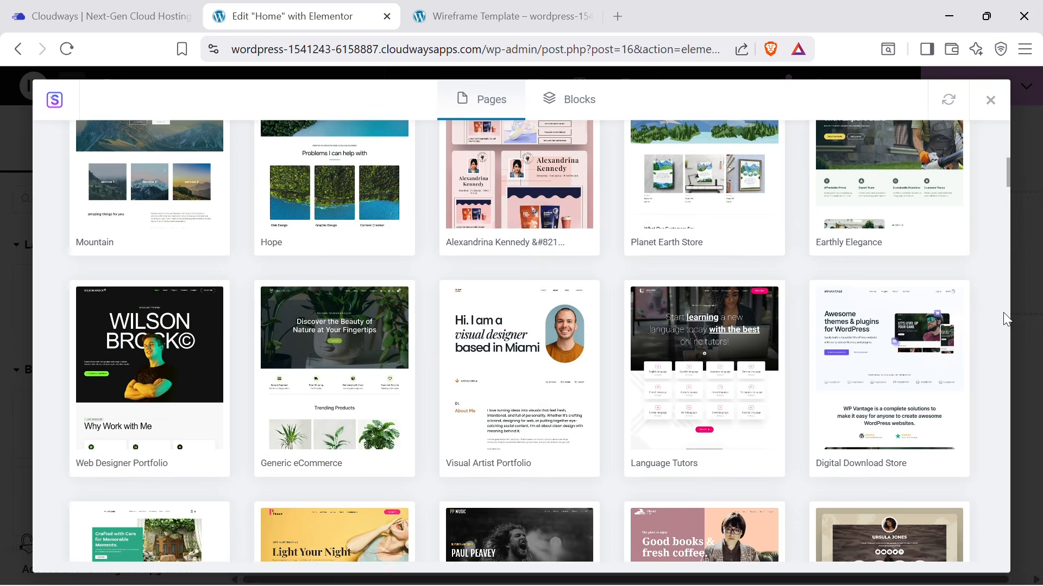
pyautogui.scroll(-12, 1008, 317)
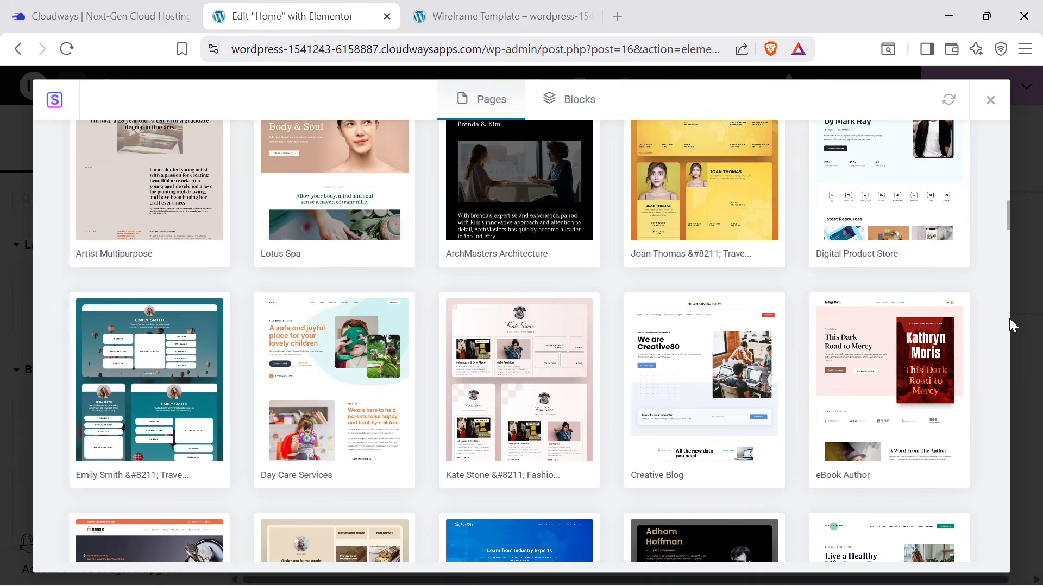
pyautogui.scroll(-6, 1009, 318)
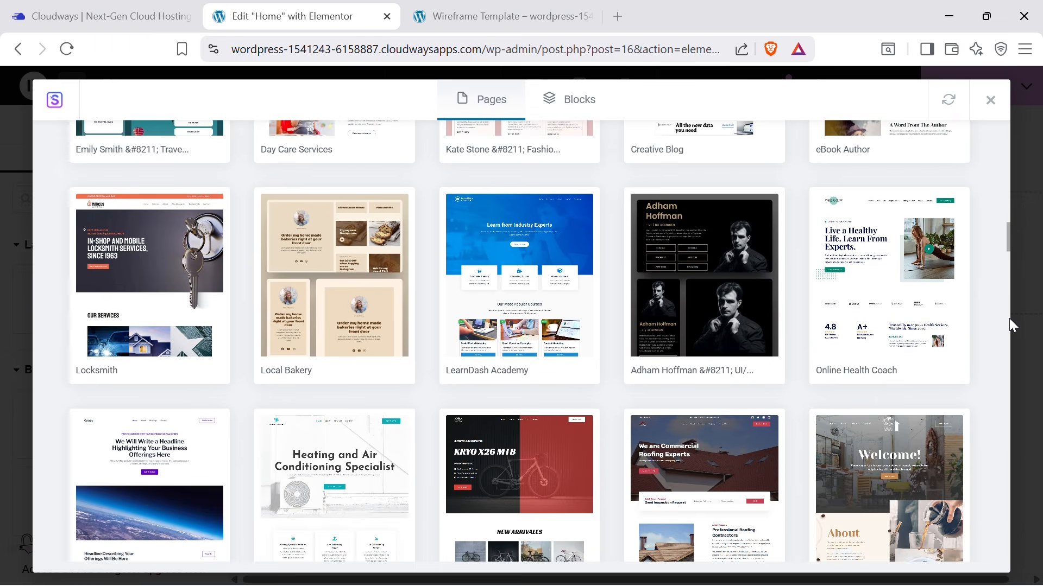
pyautogui.scroll(-9, 1009, 318)
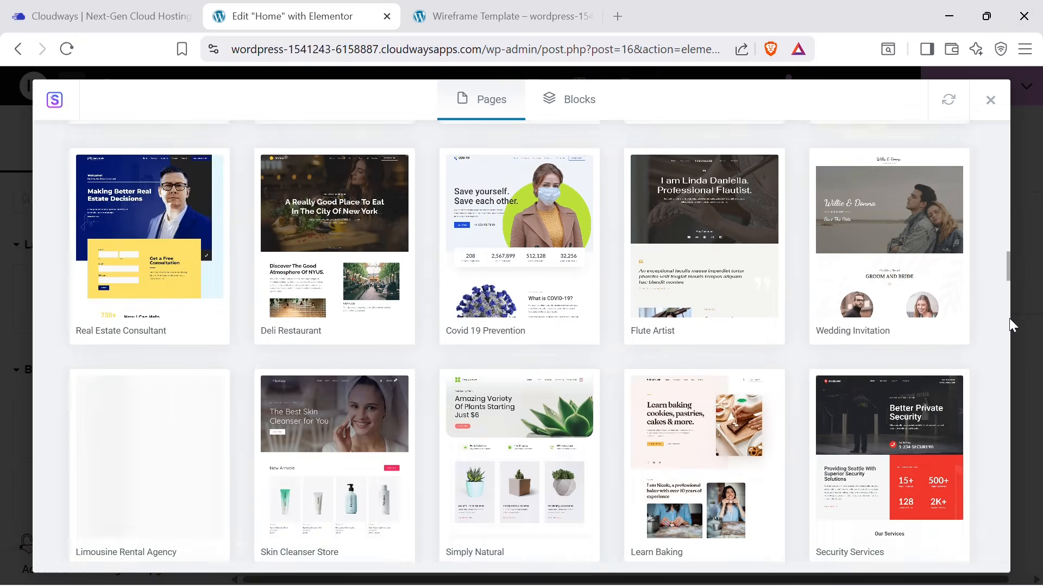
pyautogui.scroll(-9, 1009, 318)
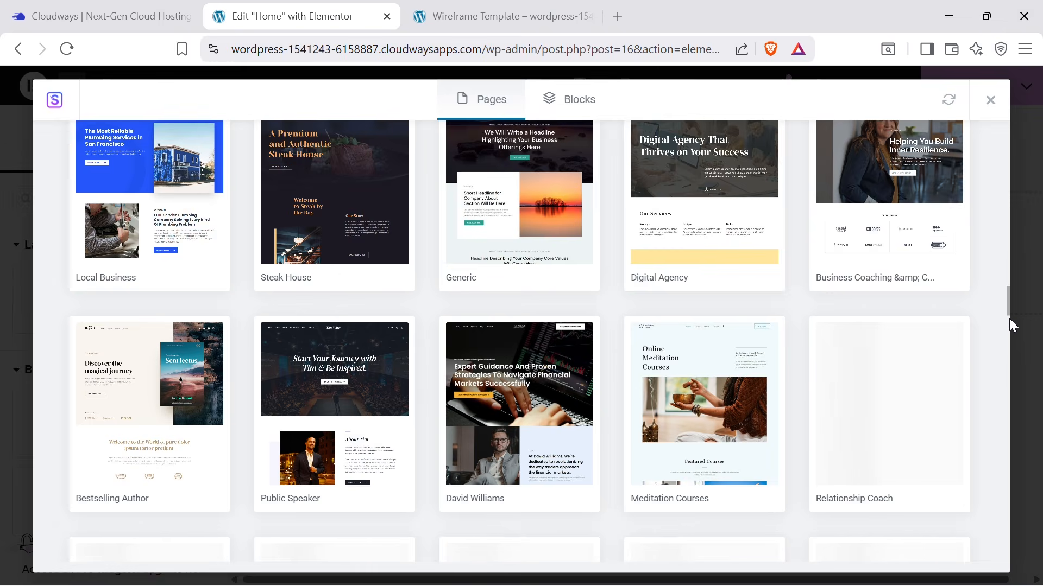
pyautogui.scroll(-5, 1009, 318)
pyautogui.scroll(-6, 1009, 319)
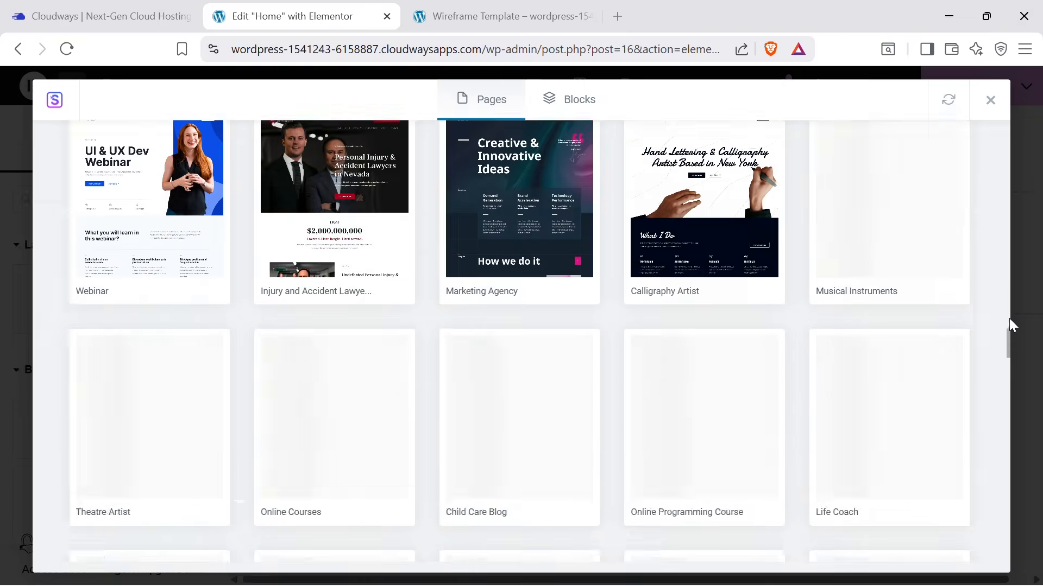
pyautogui.scroll(-8, 1009, 319)
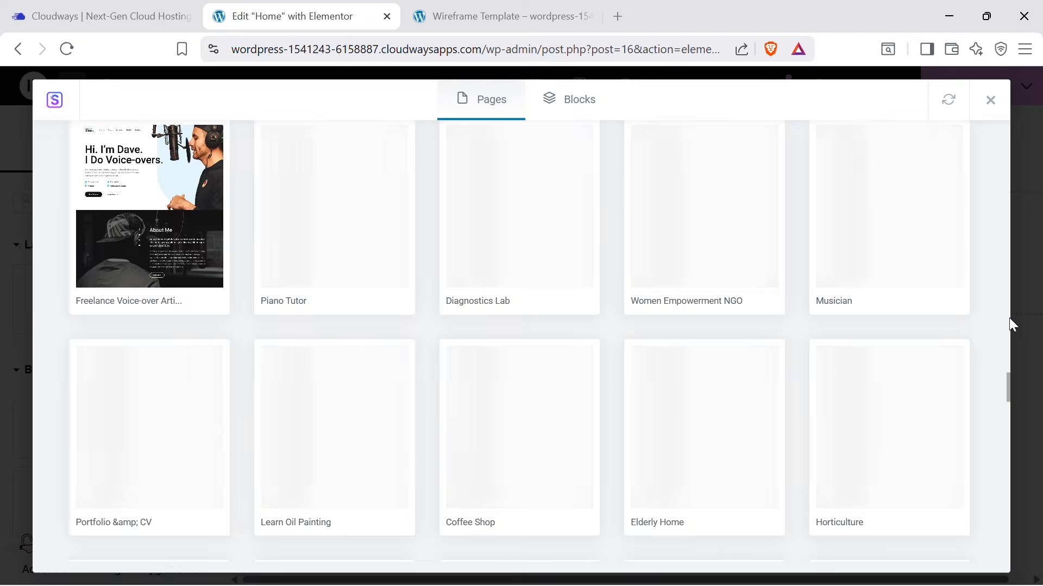
pyautogui.scroll(20, 1009, 317)
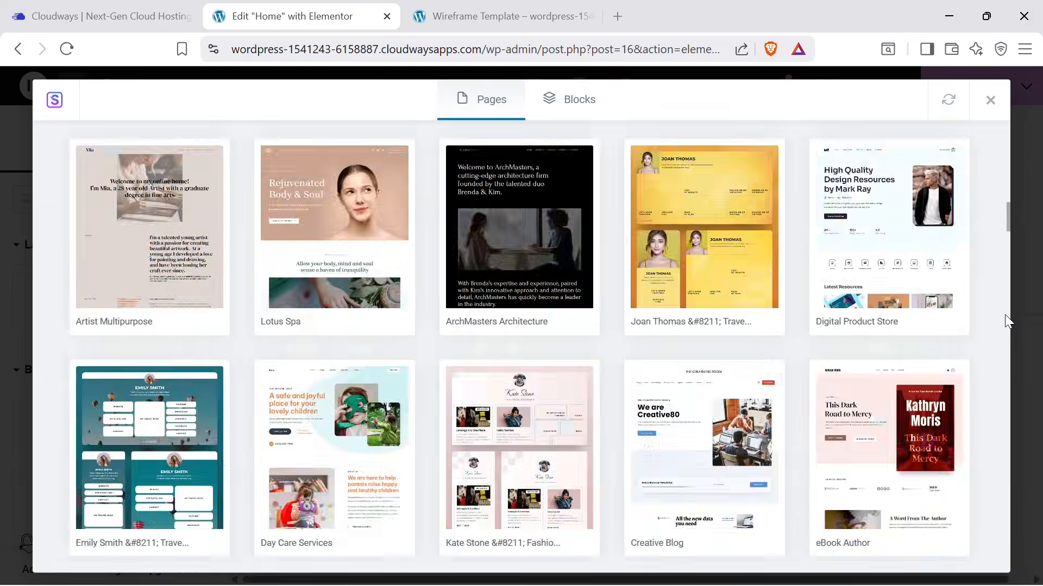
pyautogui.scroll(15, 1005, 313)
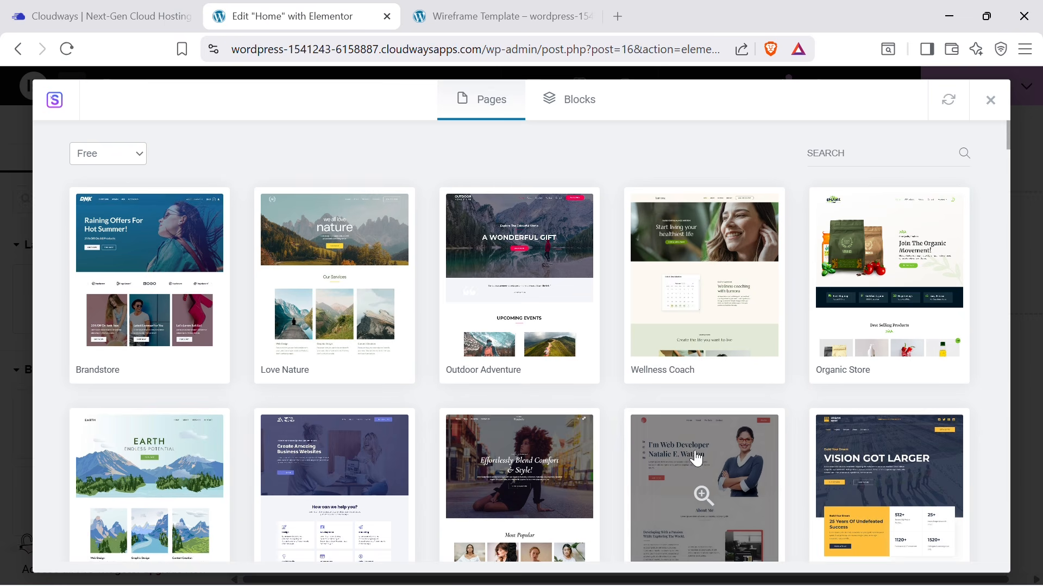
pyautogui.scroll(-3, 983, 355)
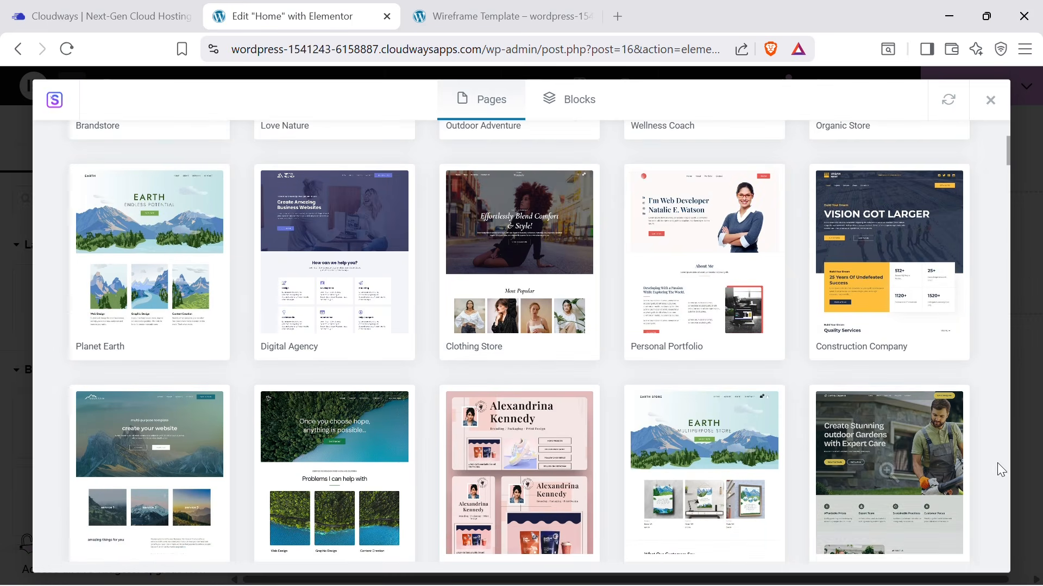
pyautogui.scroll(-3, 997, 463)
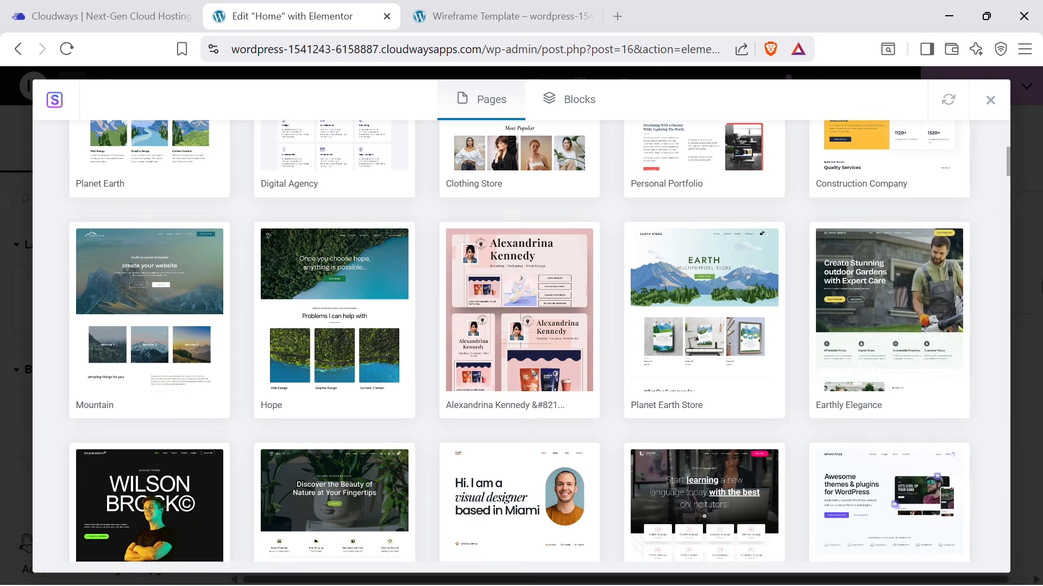
pyautogui.moveTo(888, 344)
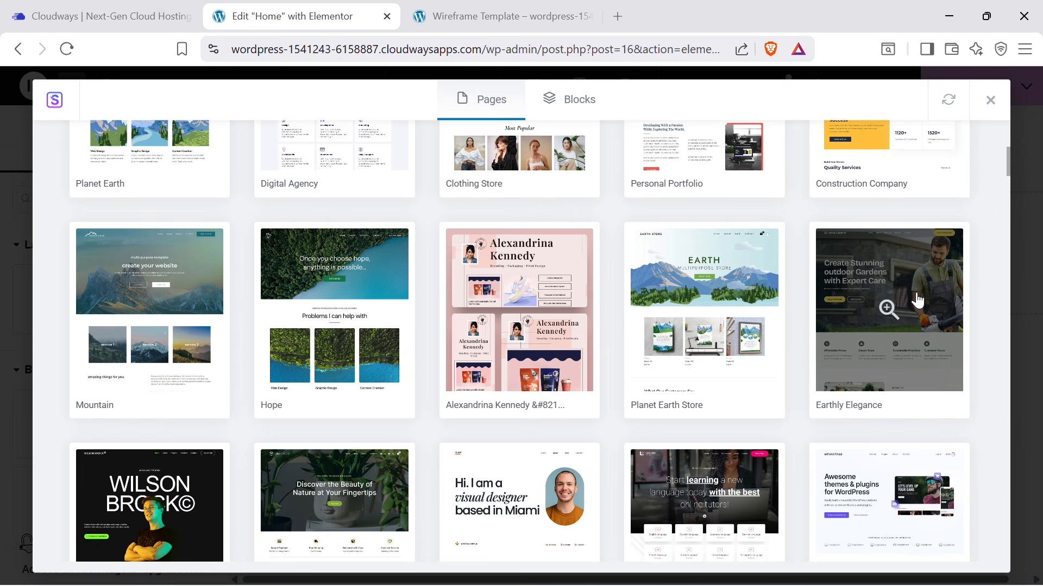
pyautogui.moveTo(565, 510)
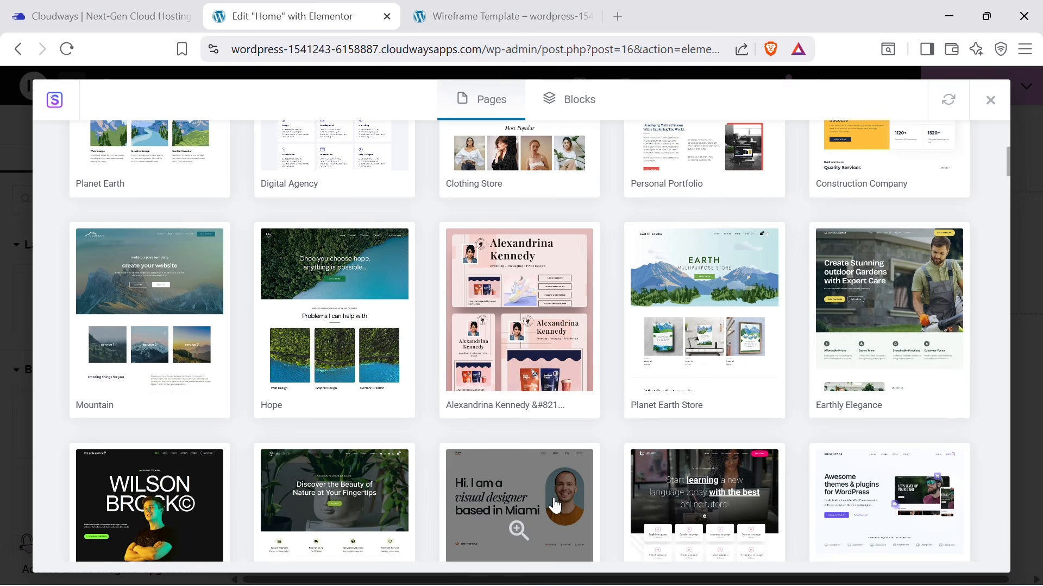
pyautogui.scroll(-5, 555, 505)
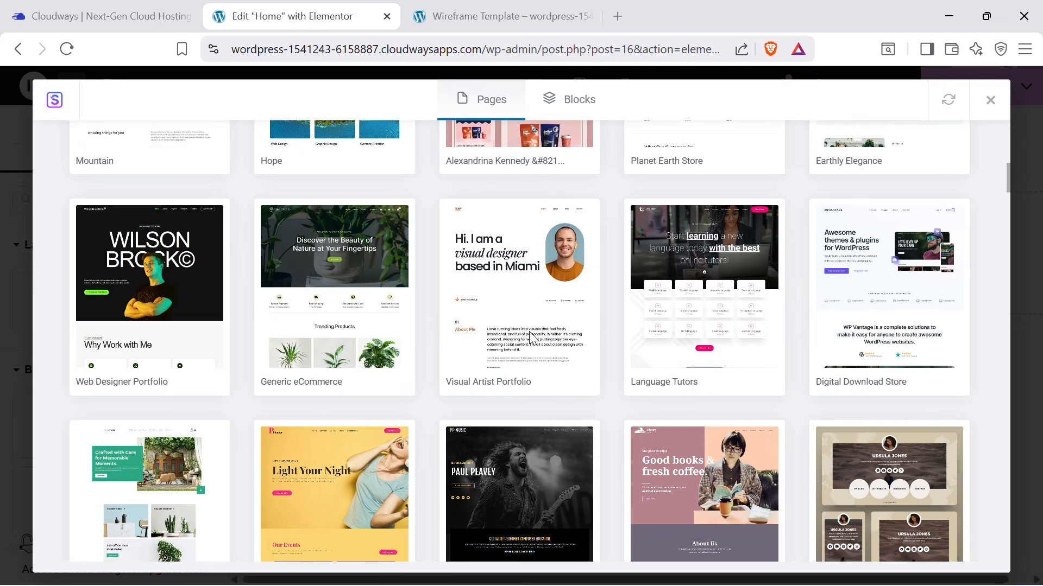
pyautogui.scroll(-6, 749, 306)
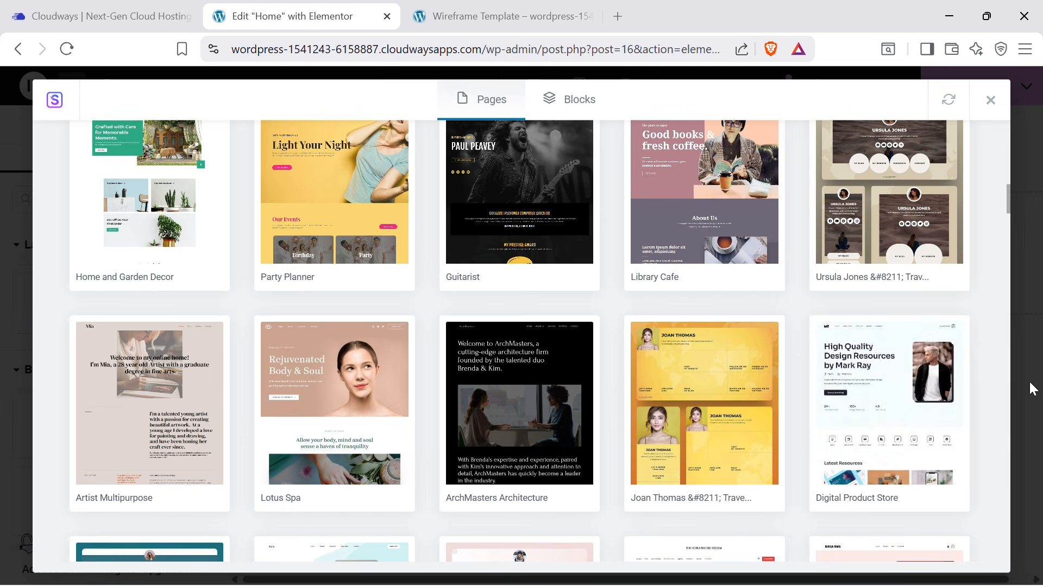
# Scroll the free designs past Planet Earth, Digital Agency and Construction Company to find Mountain.
pyautogui.scroll(-5, 467, 353)
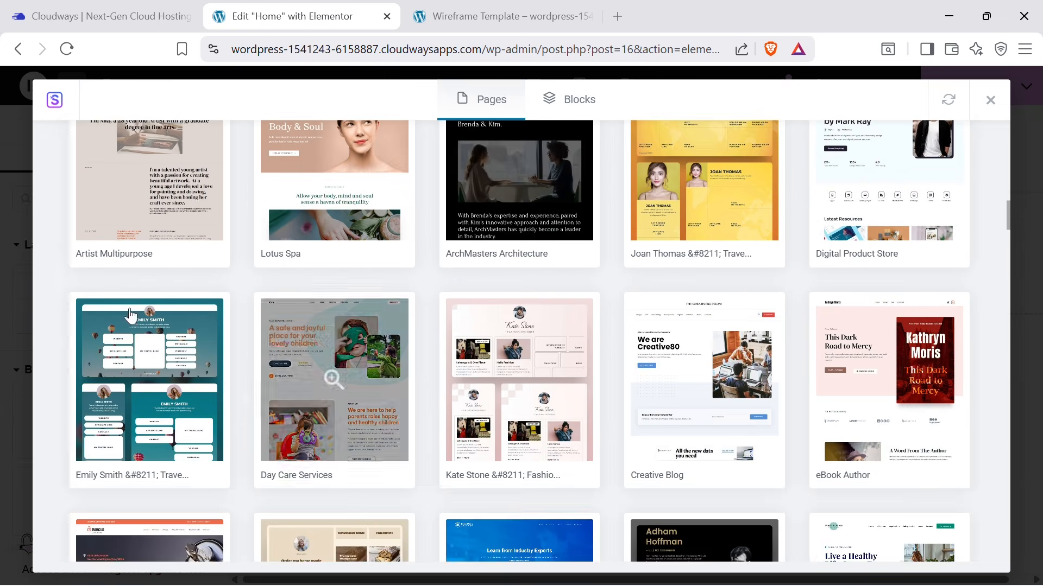
pyautogui.scroll(-7, 309, 380)
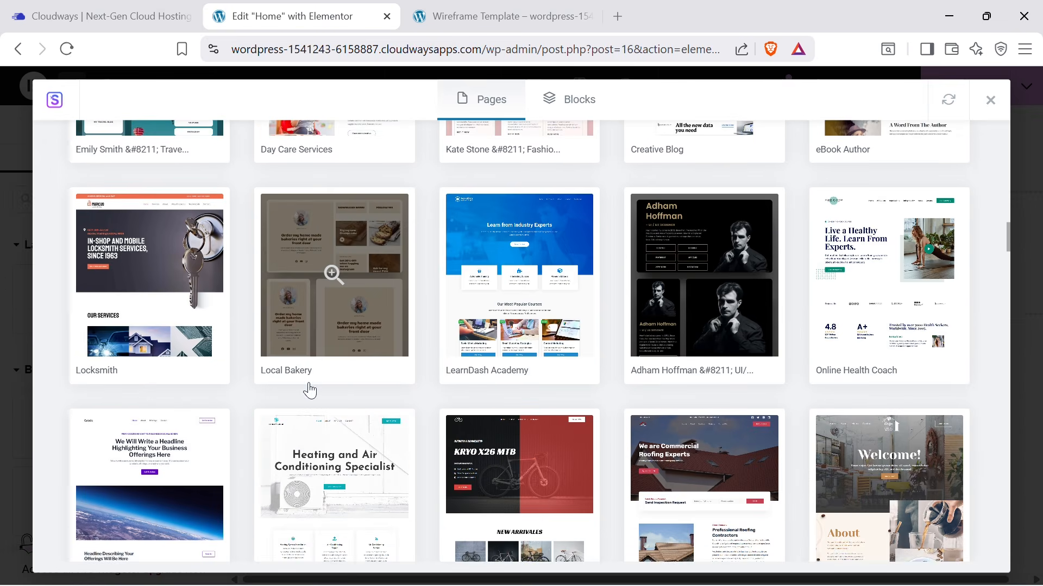
pyautogui.scroll(-8, 313, 376)
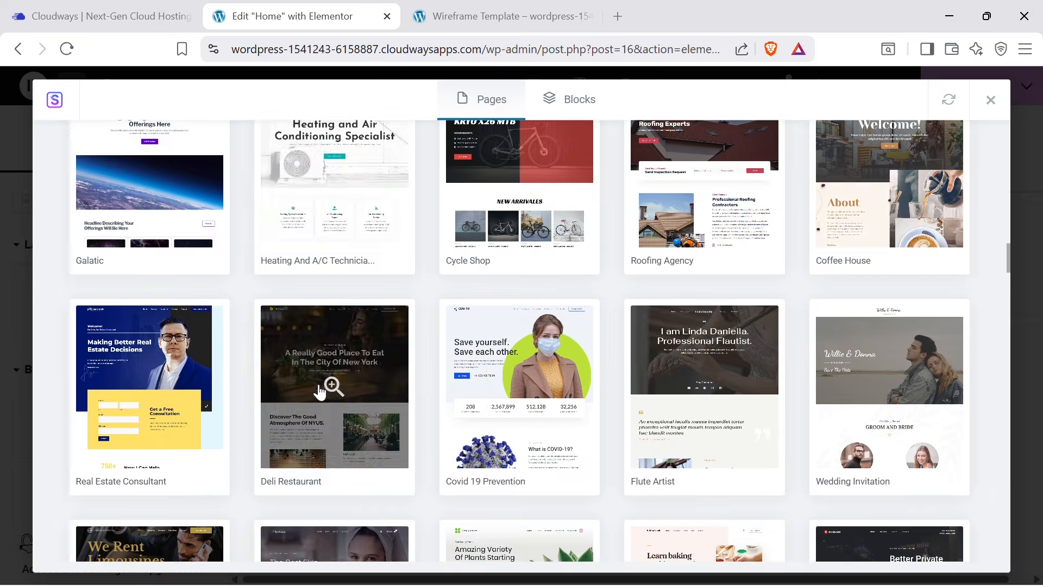
pyautogui.scroll(-2, 323, 390)
pyautogui.scroll(-5, 322, 390)
pyautogui.scroll(-3, 304, 366)
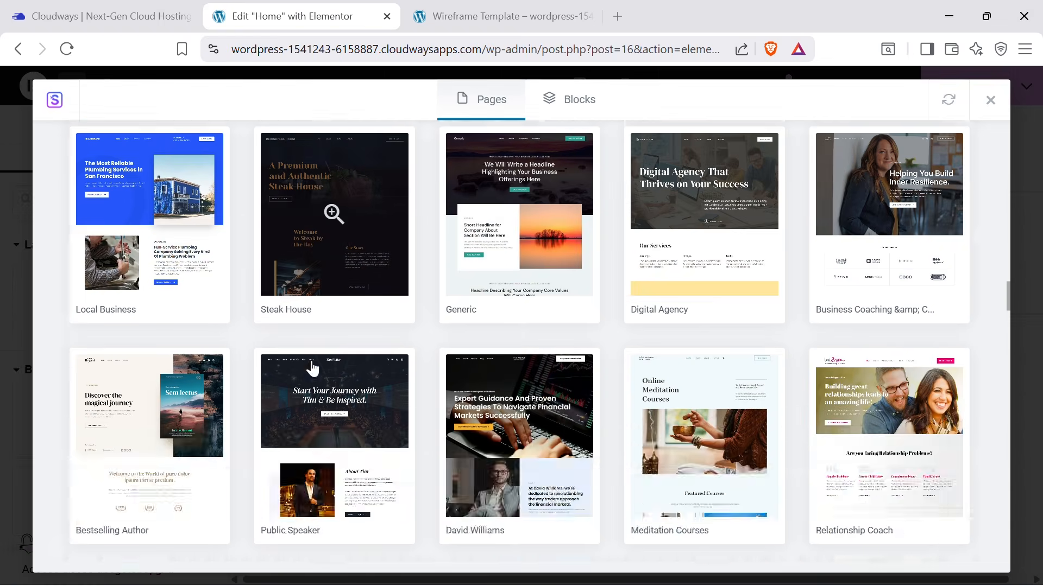
pyautogui.scroll(-3, 311, 367)
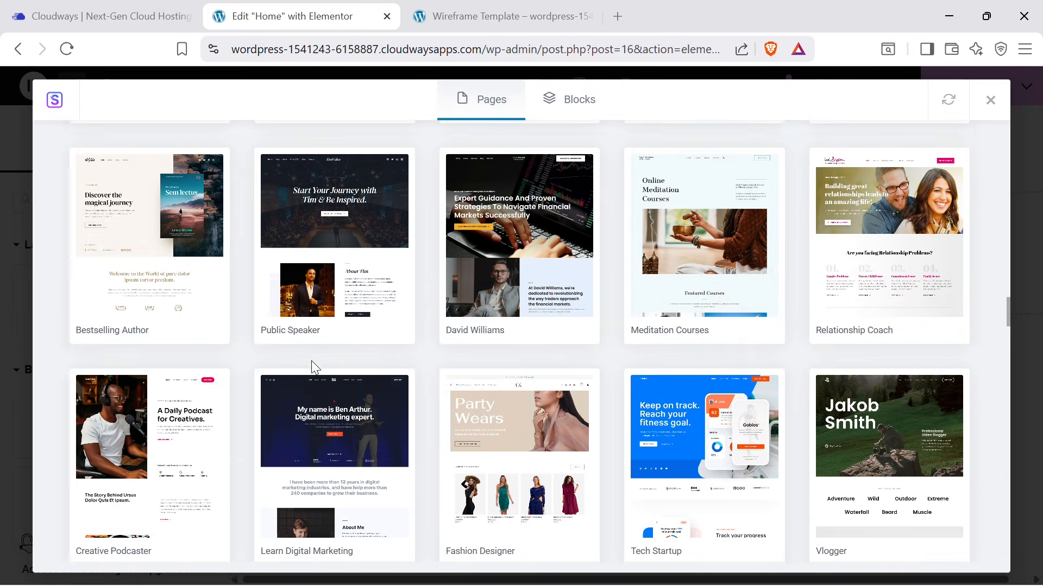
pyautogui.scroll(-6, 312, 368)
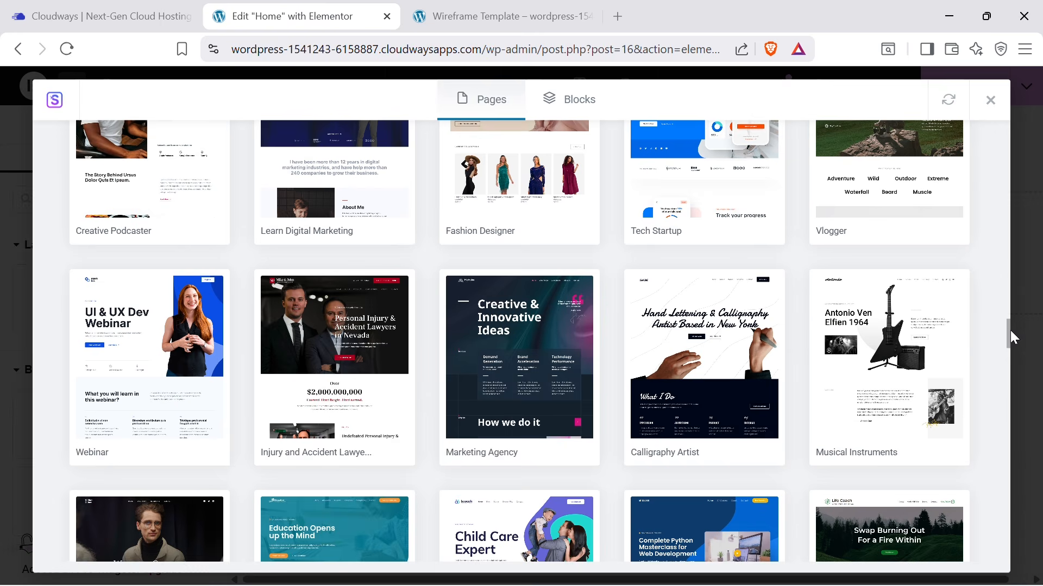
pyautogui.scroll(-7, 1008, 329)
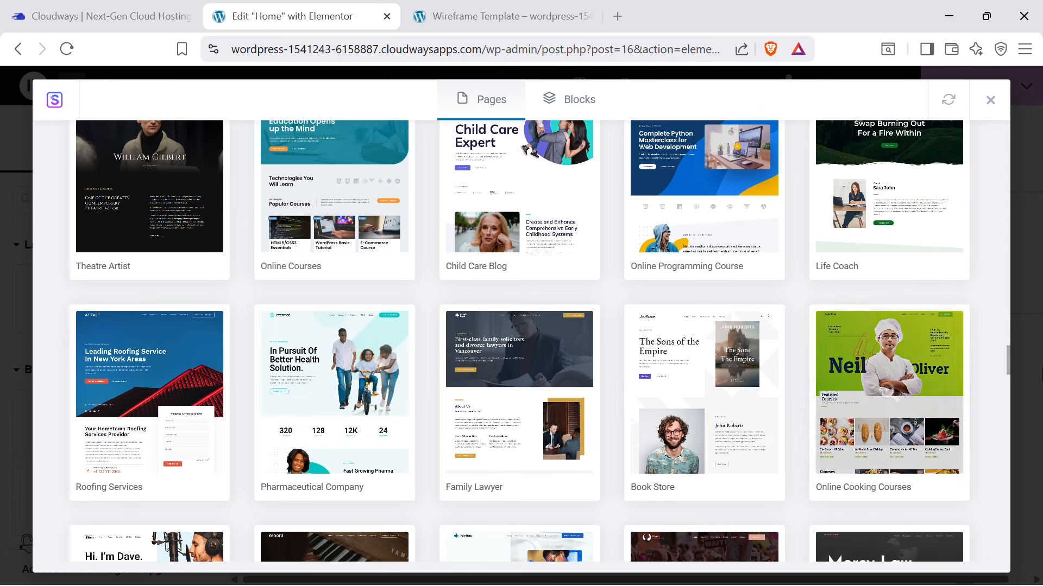
pyautogui.scroll(-6, 993, 300)
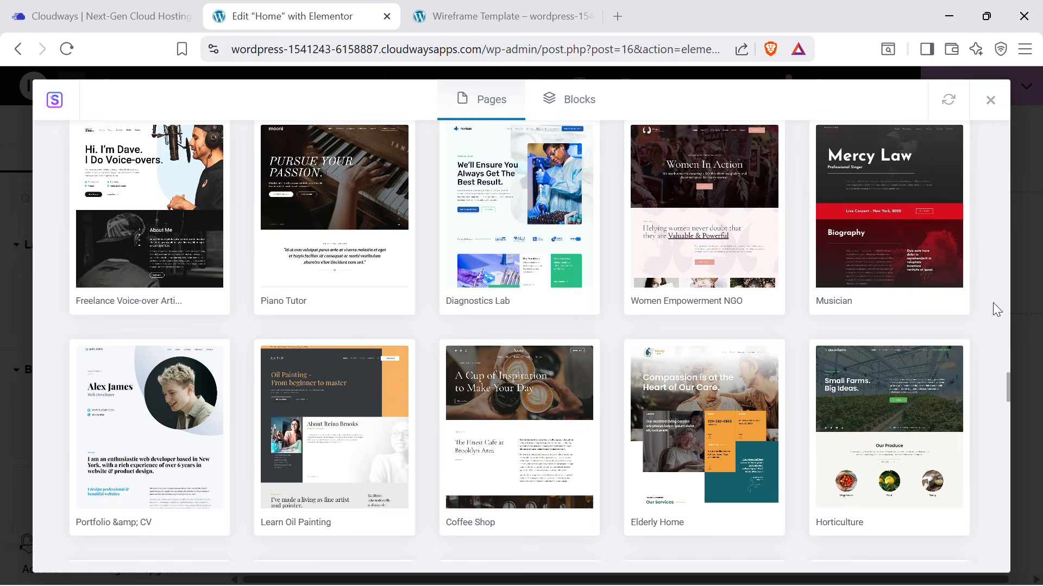
pyautogui.scroll(-4, 994, 301)
pyautogui.scroll(-6, 1000, 301)
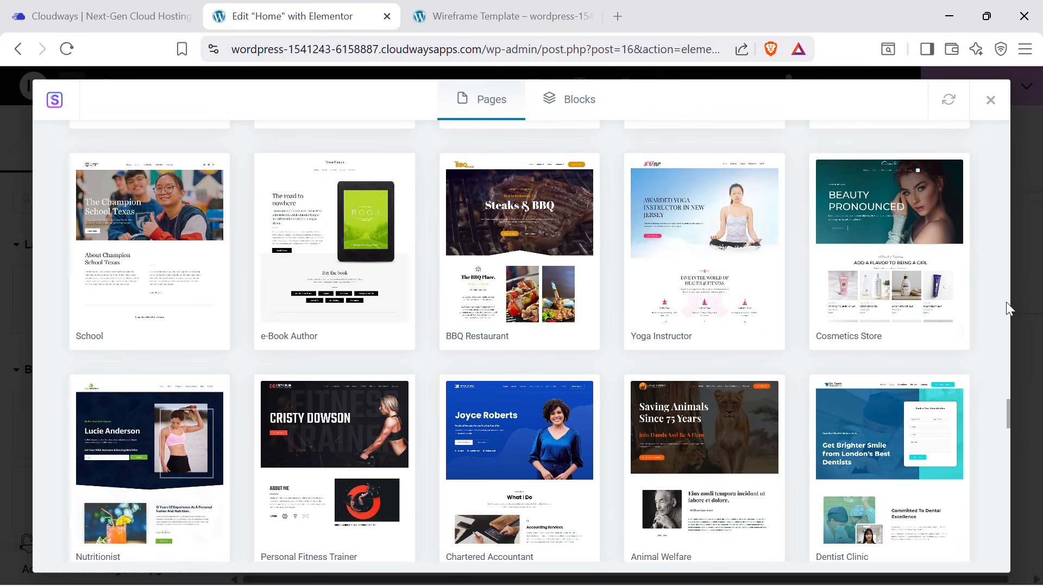
pyautogui.scroll(-4, 1005, 304)
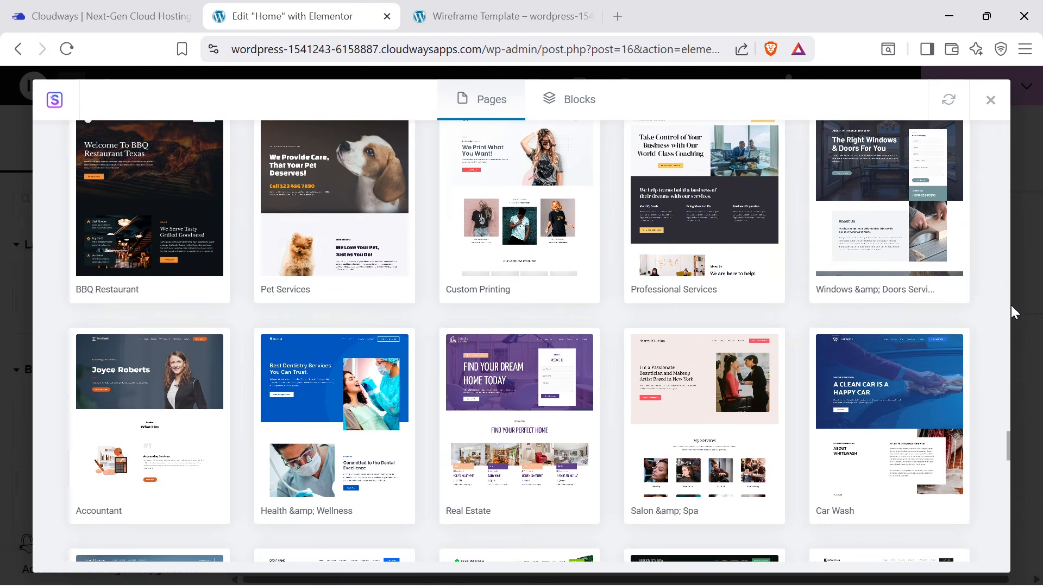
pyautogui.scroll(-1, 992, 333)
pyautogui.scroll(-2, 996, 343)
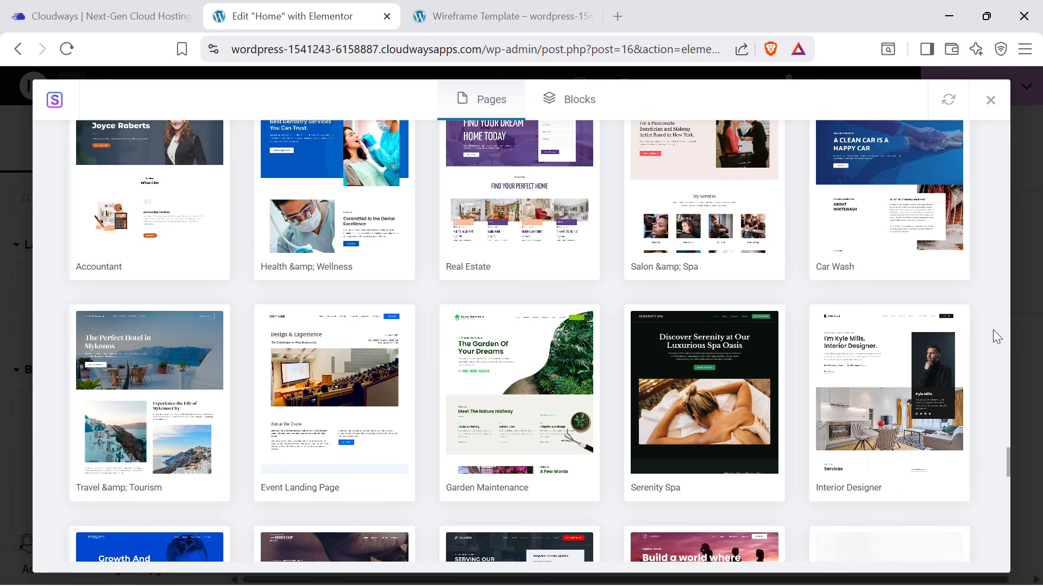
pyautogui.scroll(-2, 993, 329)
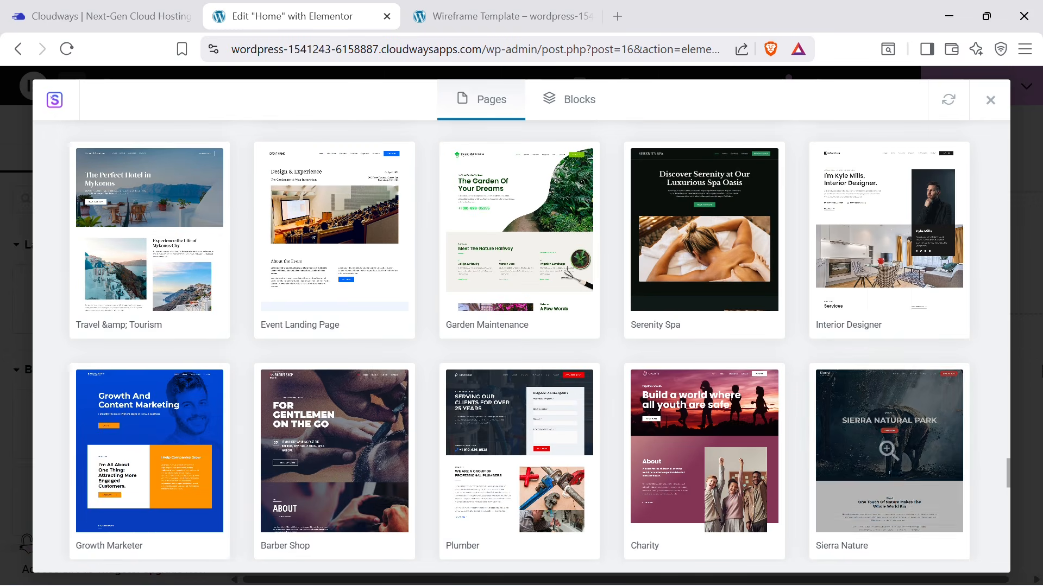
pyautogui.scroll(-8, 977, 352)
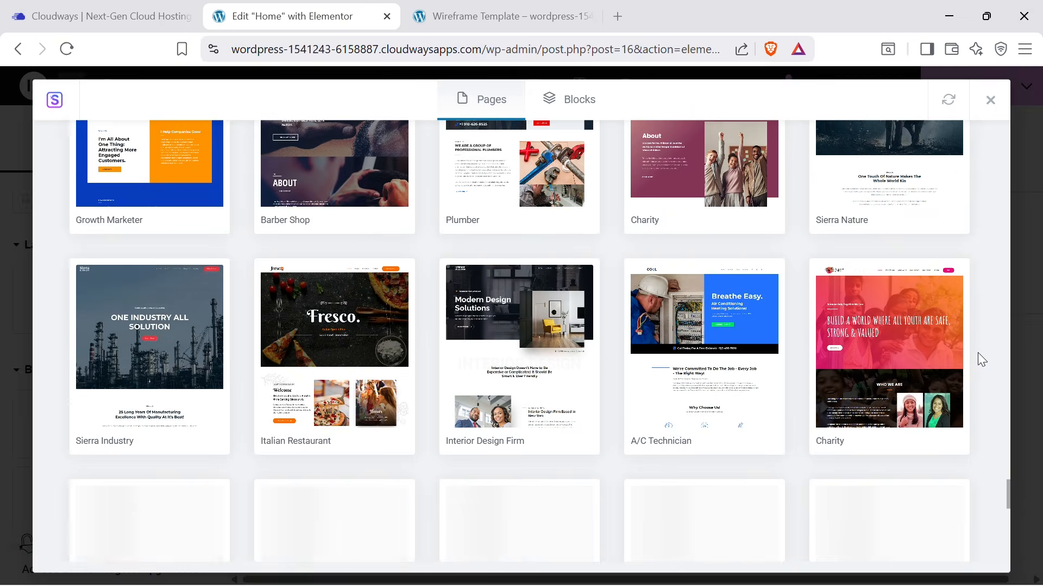
pyautogui.scroll(-6, 977, 354)
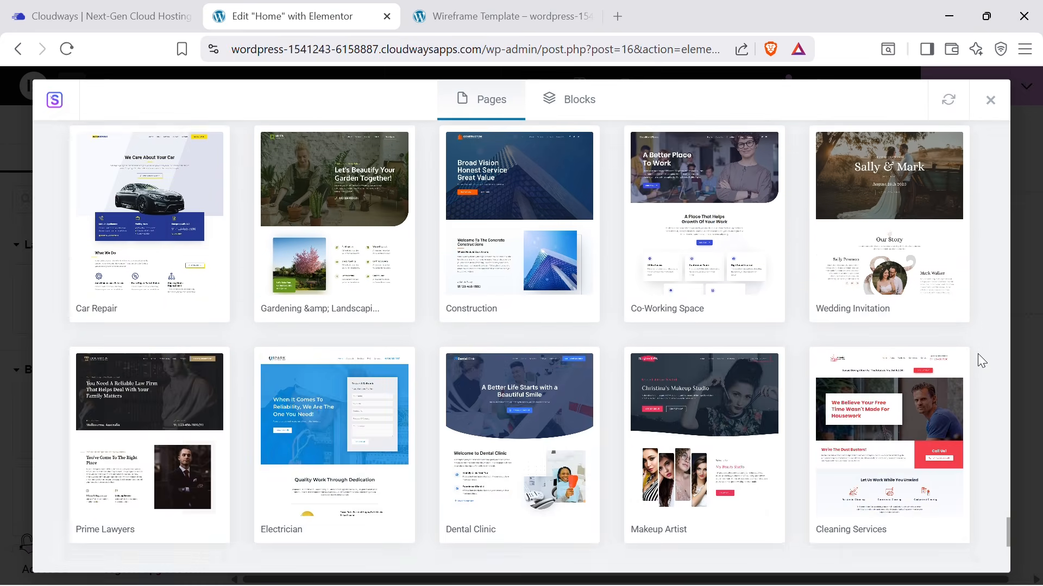
pyautogui.scroll(6, 983, 364)
pyautogui.scroll(10, 983, 364)
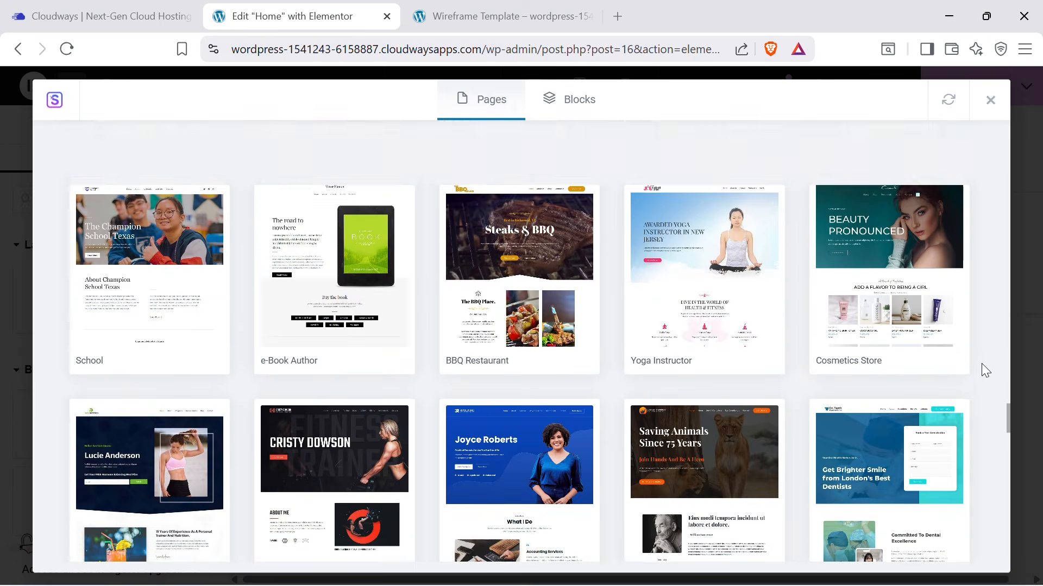
pyautogui.scroll(1, 984, 364)
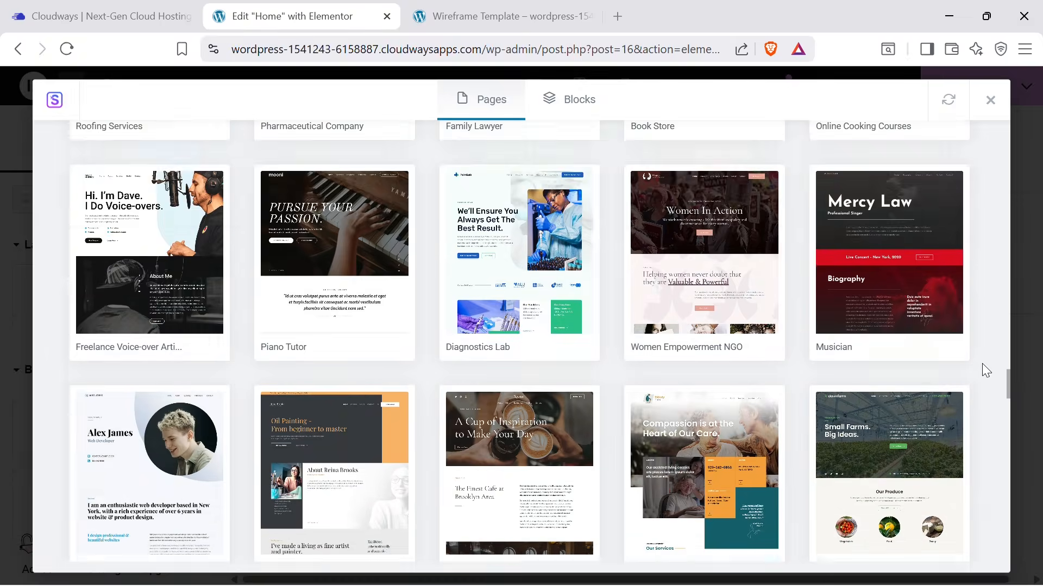
pyautogui.scroll(-5, 982, 364)
pyautogui.scroll(10, 983, 363)
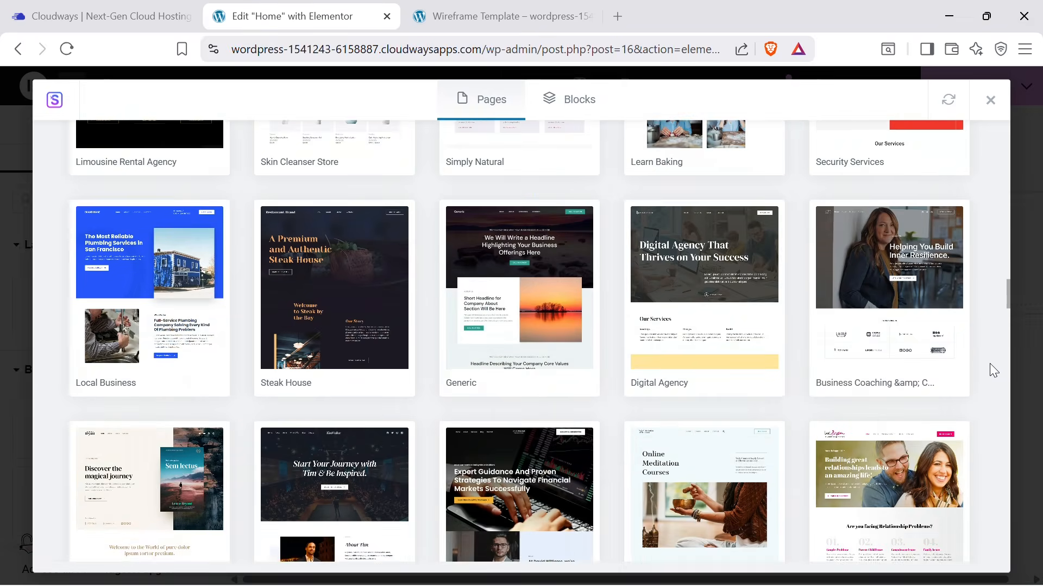
pyautogui.scroll(10, 989, 361)
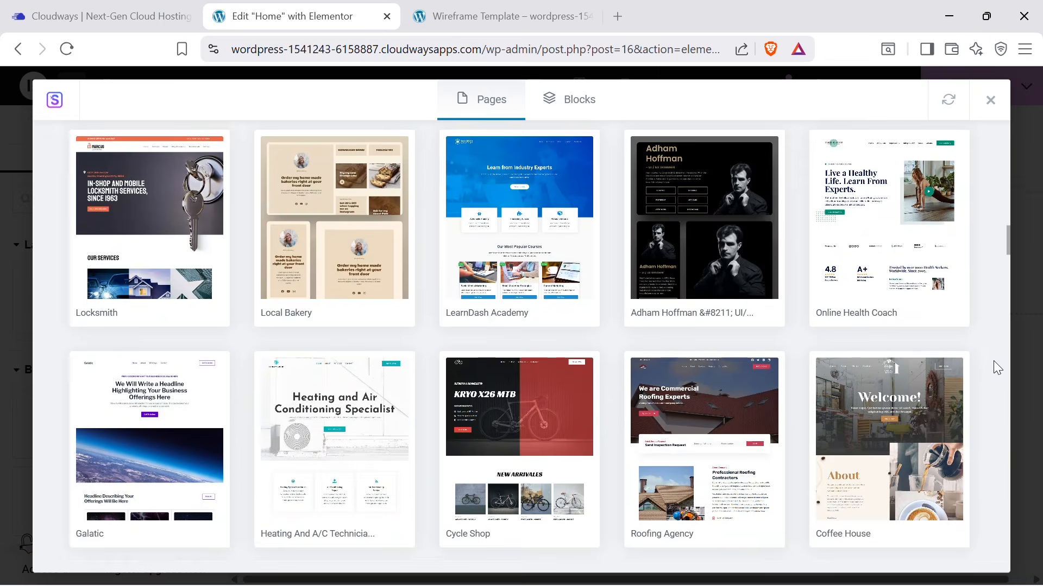
pyautogui.scroll(-5, 995, 358)
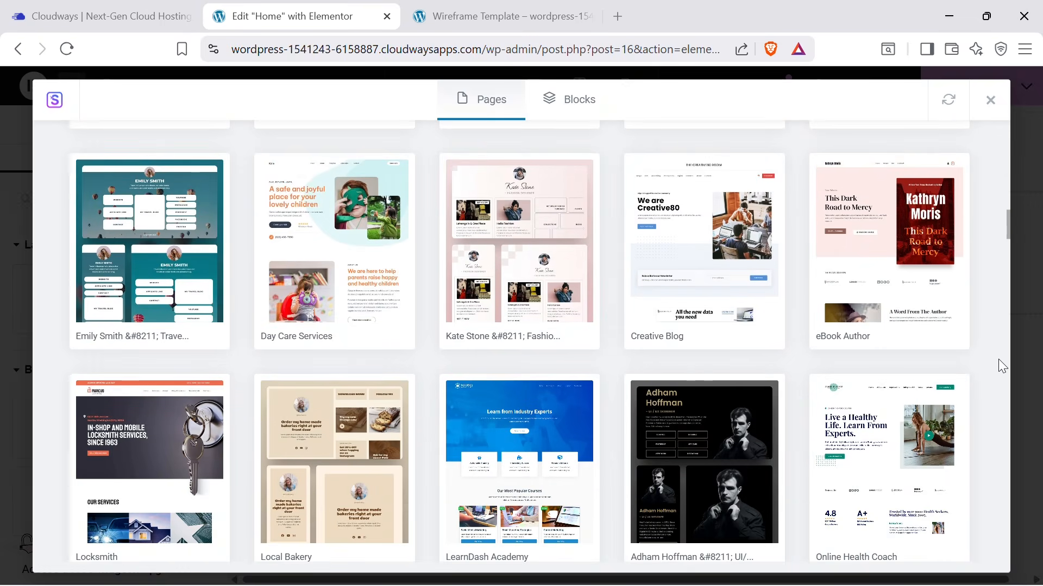
pyautogui.scroll(-2, 920, 432)
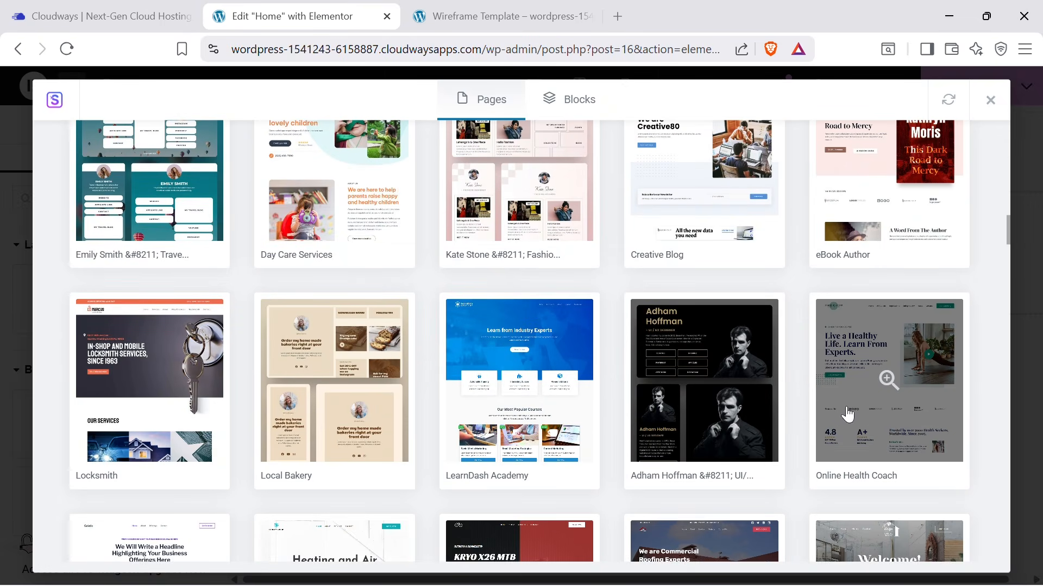
pyautogui.scroll(5, 1002, 283)
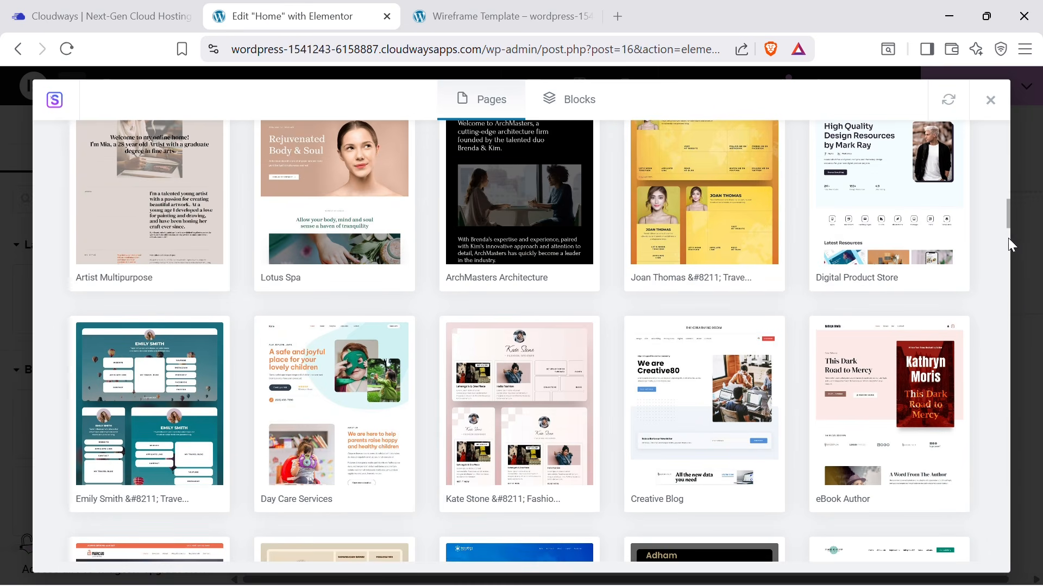
pyautogui.scroll(8, 992, 329)
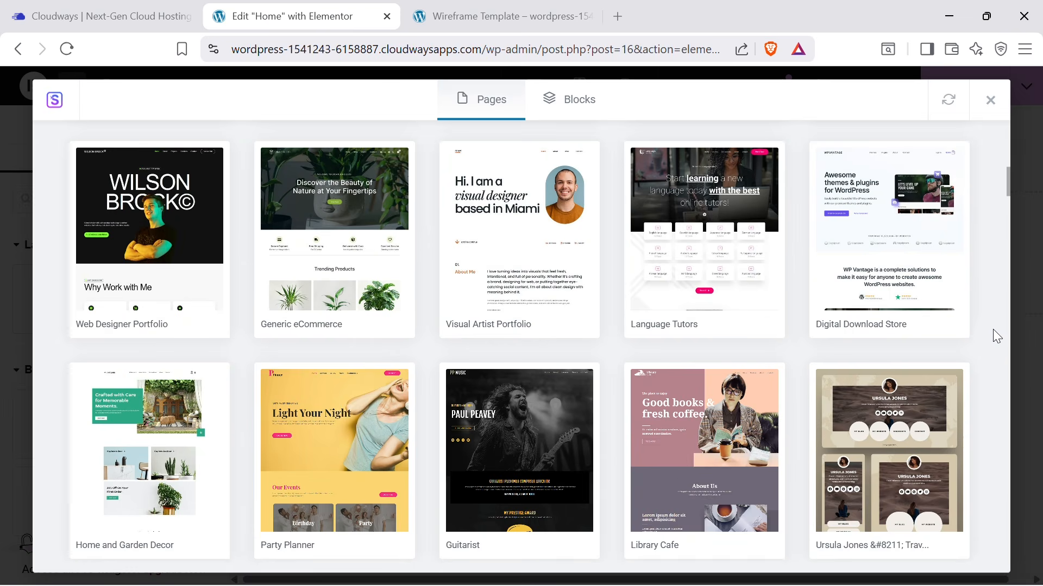
pyautogui.scroll(5, 995, 327)
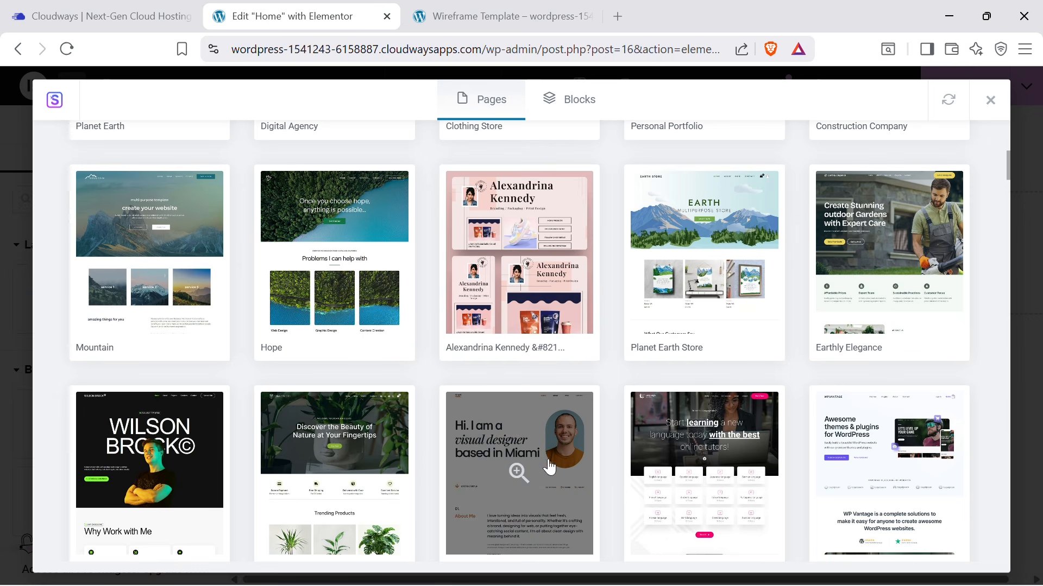
pyautogui.scroll(-5, 1004, 371)
pyautogui.scroll(-20, 1004, 371)
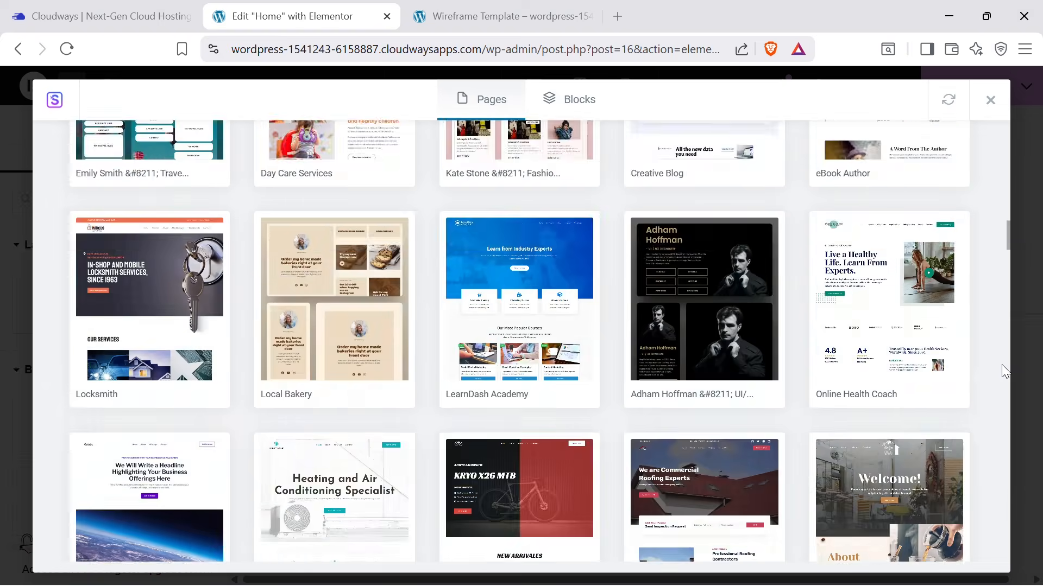
pyautogui.scroll(6, 1005, 373)
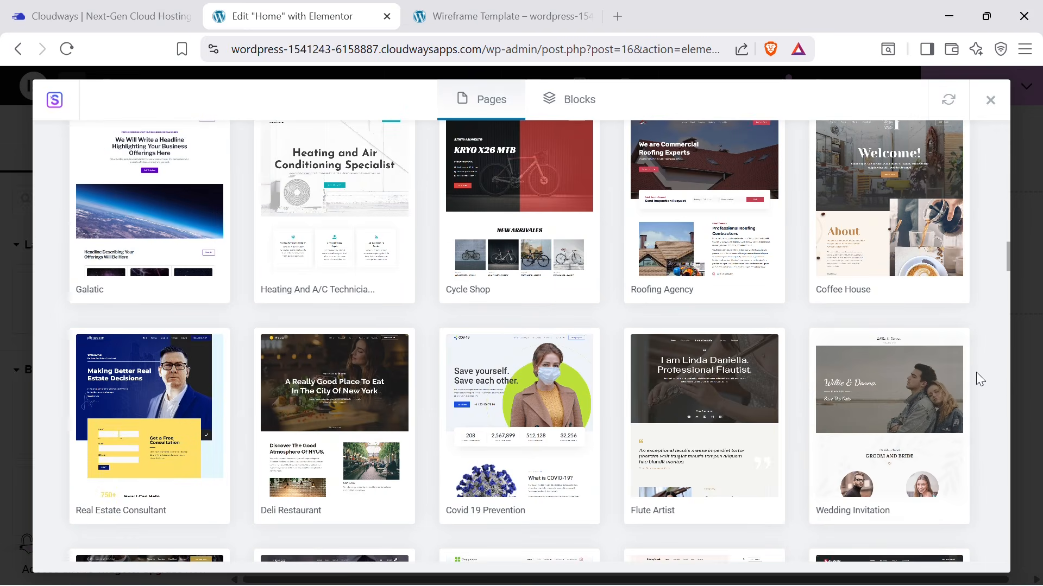
pyautogui.scroll(-20, 976, 373)
pyautogui.scroll(-2, 977, 373)
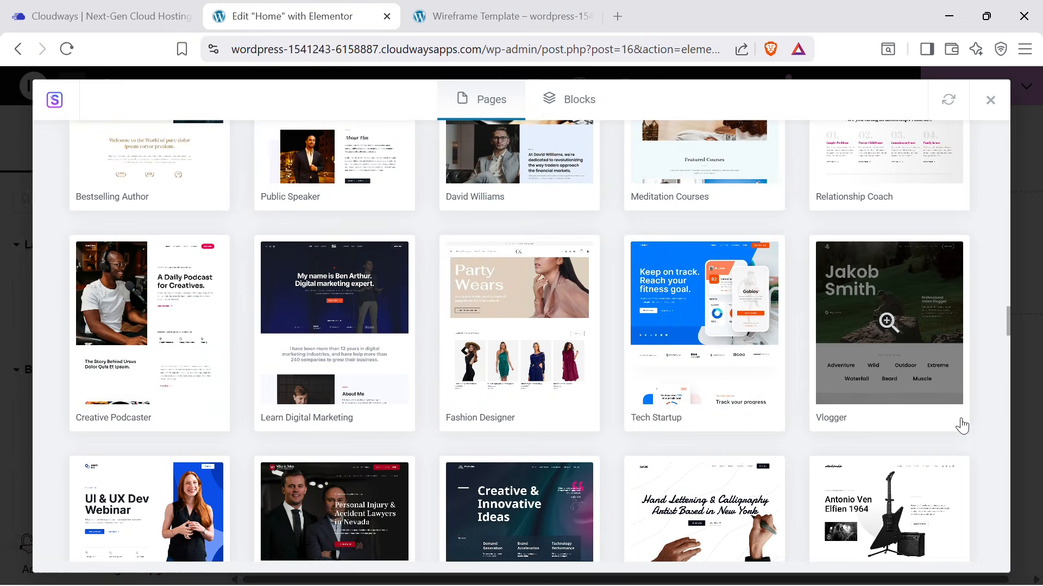
pyautogui.scroll(7, 991, 409)
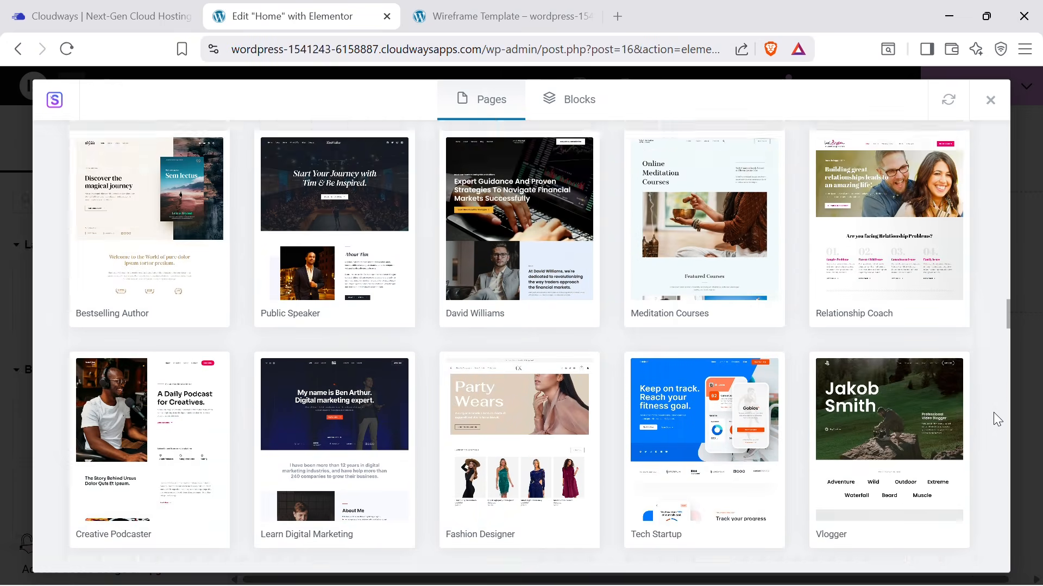
pyautogui.scroll(10, 989, 413)
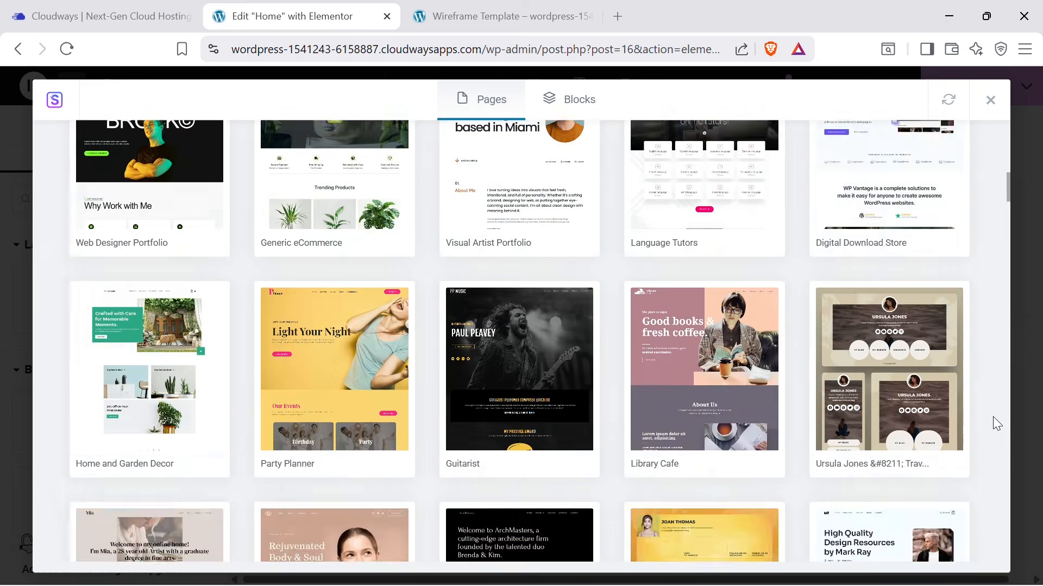
pyautogui.scroll(5, 994, 417)
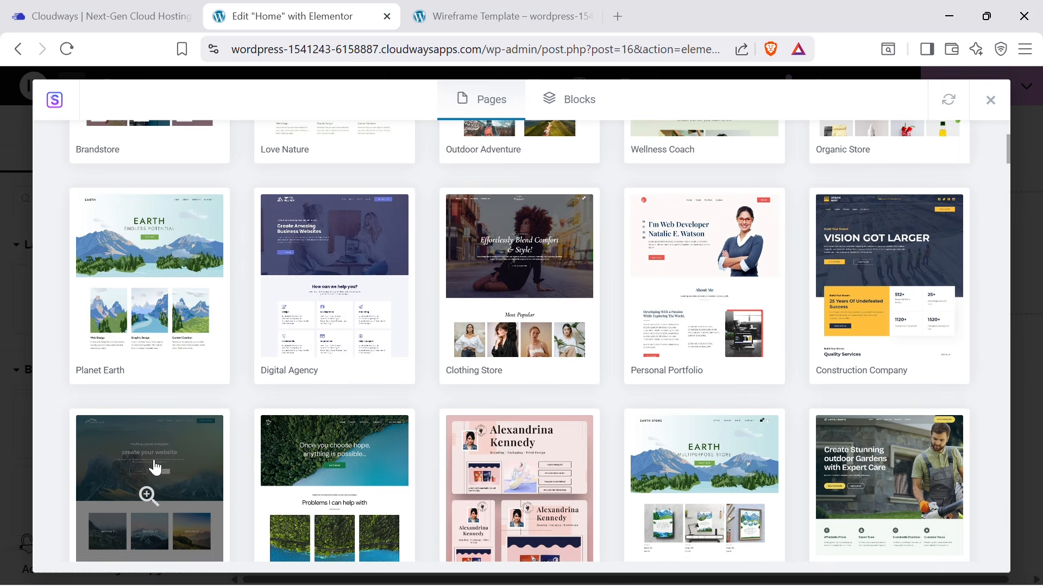
pyautogui.click(152, 467)
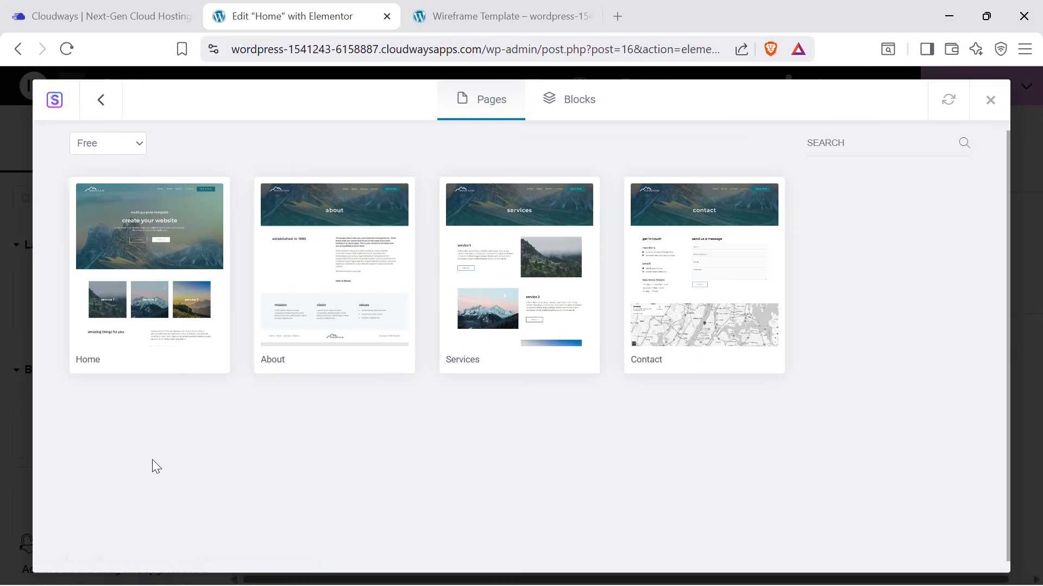
pyautogui.click(112, 308)
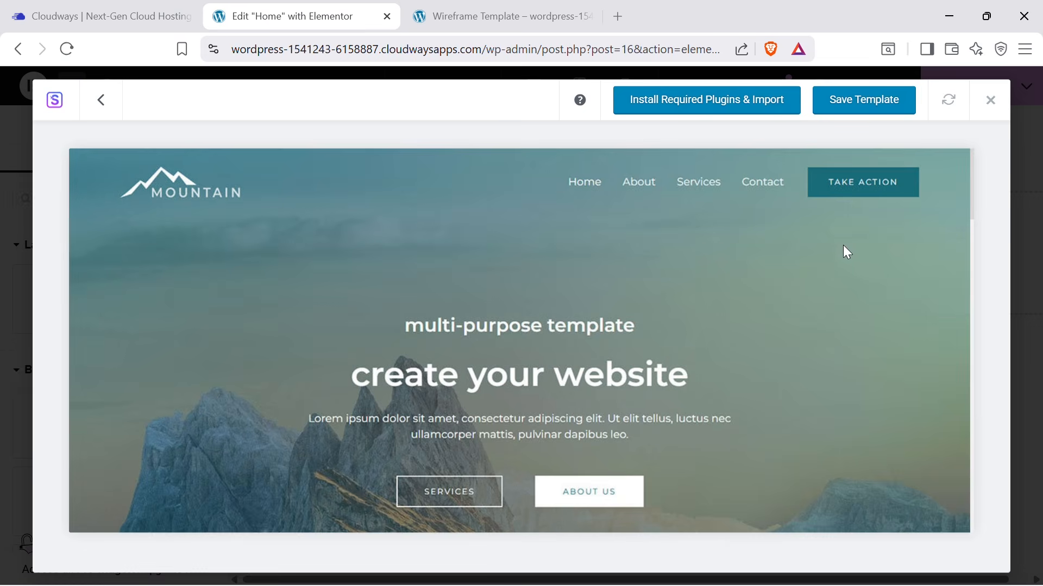
pyautogui.scroll(-5, 878, 247)
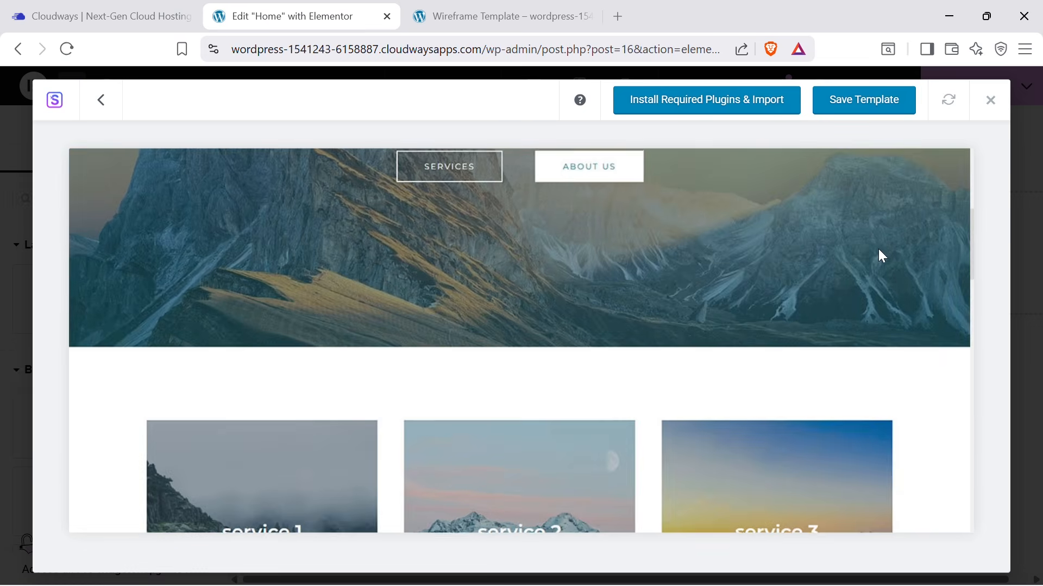
pyautogui.scroll(5, 872, 249)
pyautogui.scroll(-5, 871, 257)
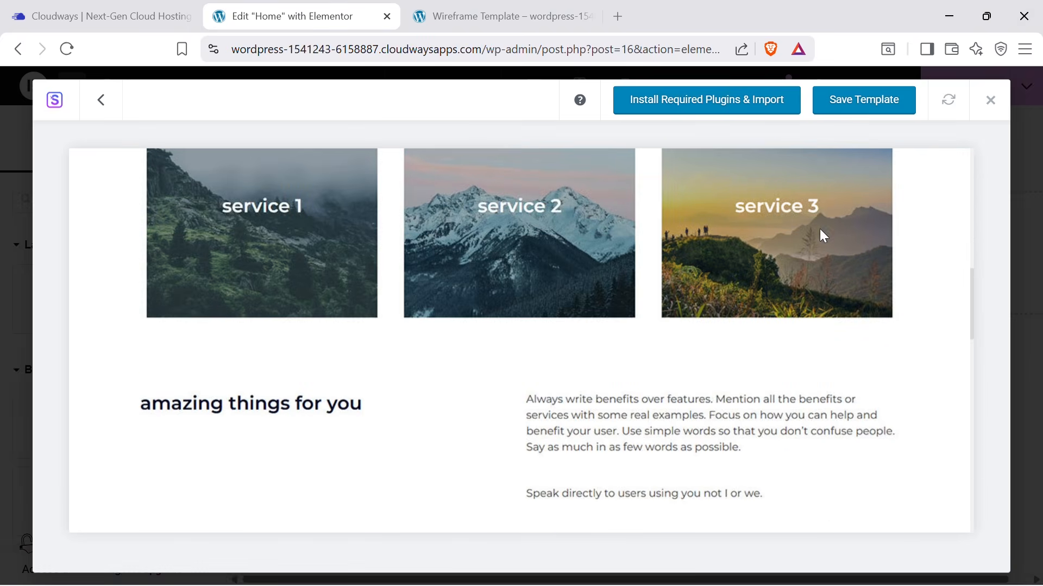
pyautogui.scroll(-4, 872, 235)
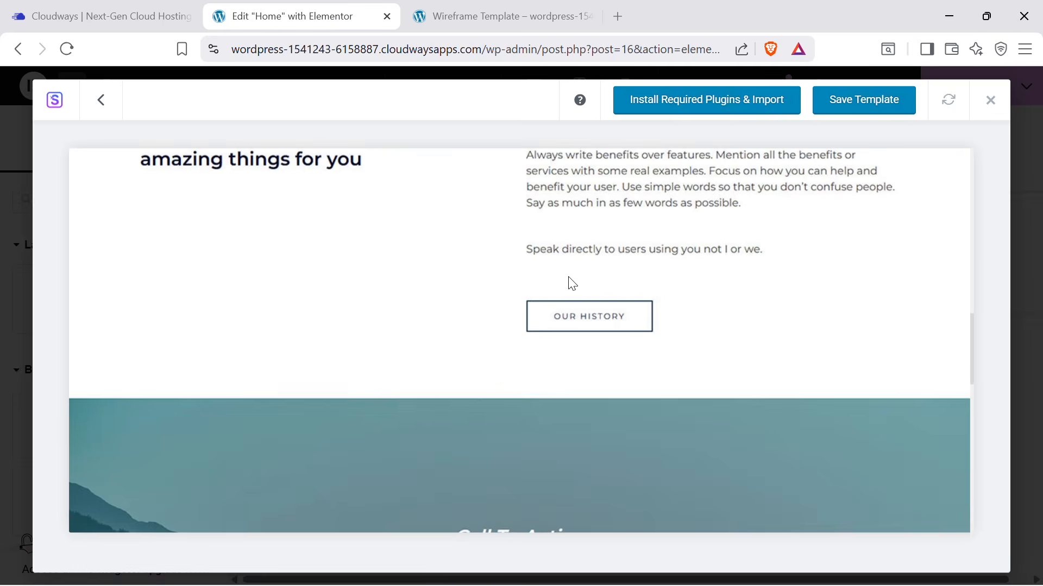
pyautogui.scroll(-6, 572, 283)
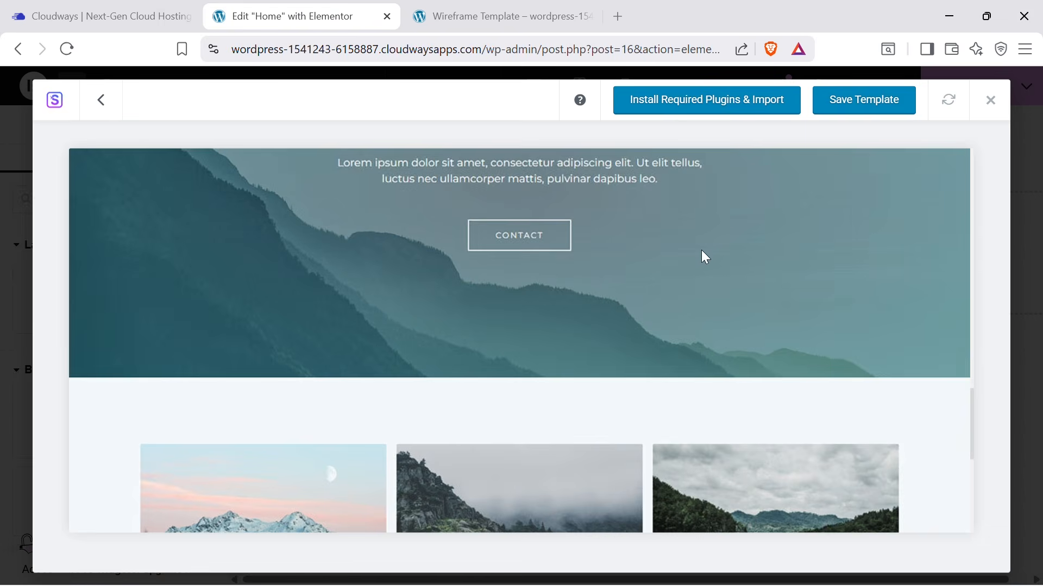
pyautogui.scroll(-6, 702, 251)
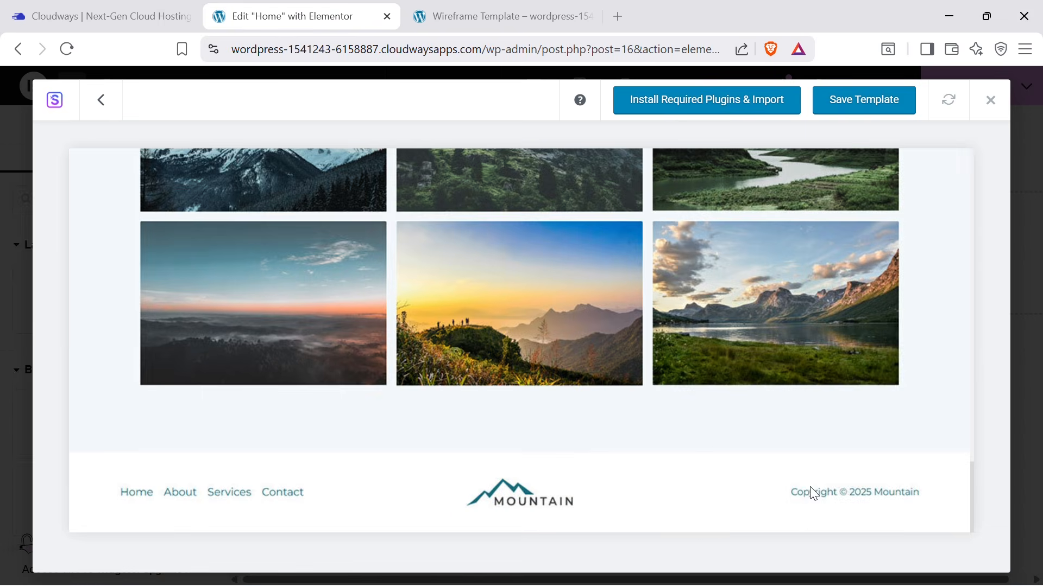
pyautogui.scroll(15, 813, 493)
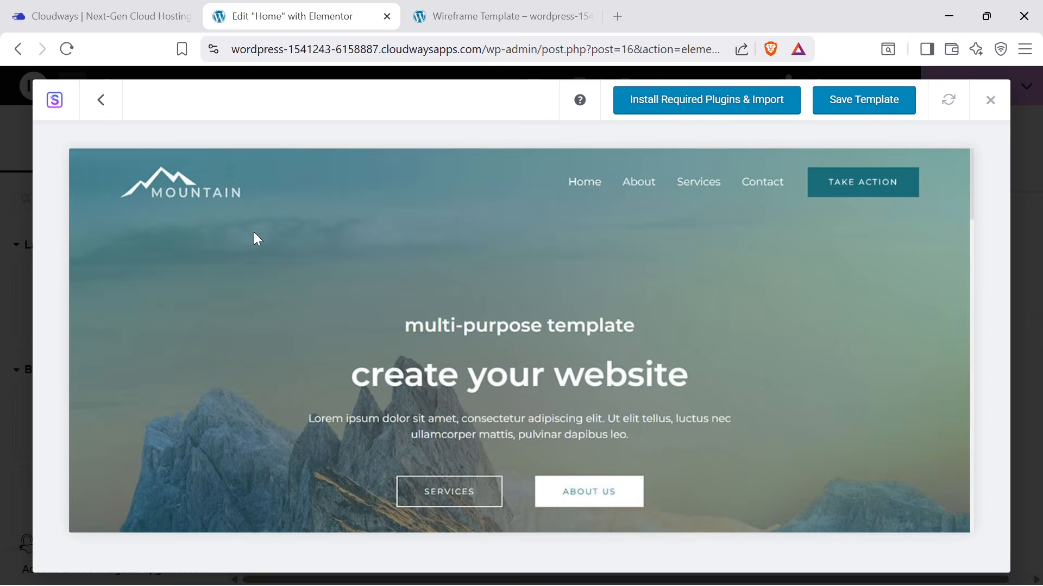
pyautogui.click(106, 100)
pyautogui.click(319, 255)
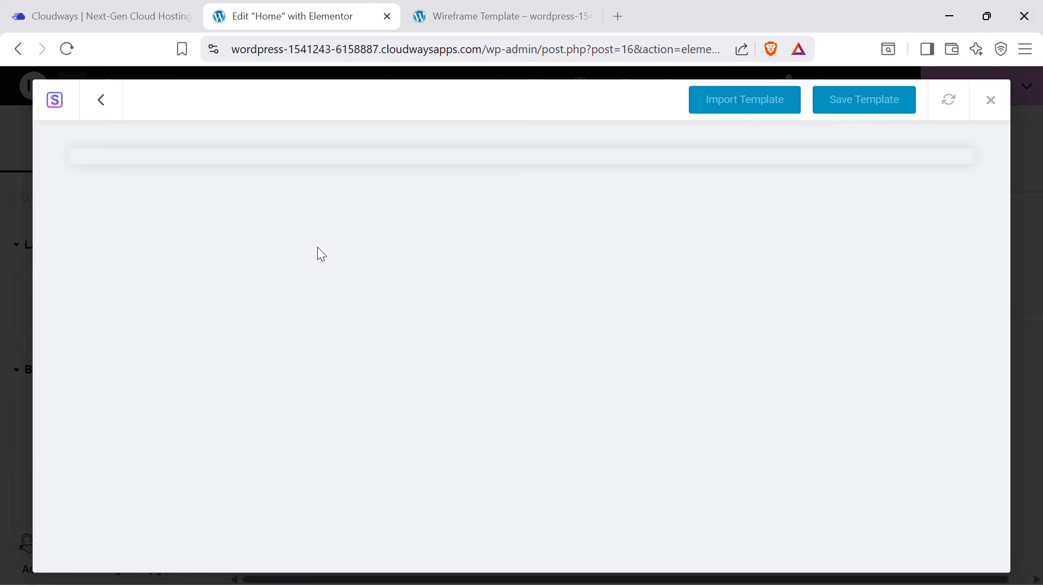
pyautogui.scroll(-10, 630, 291)
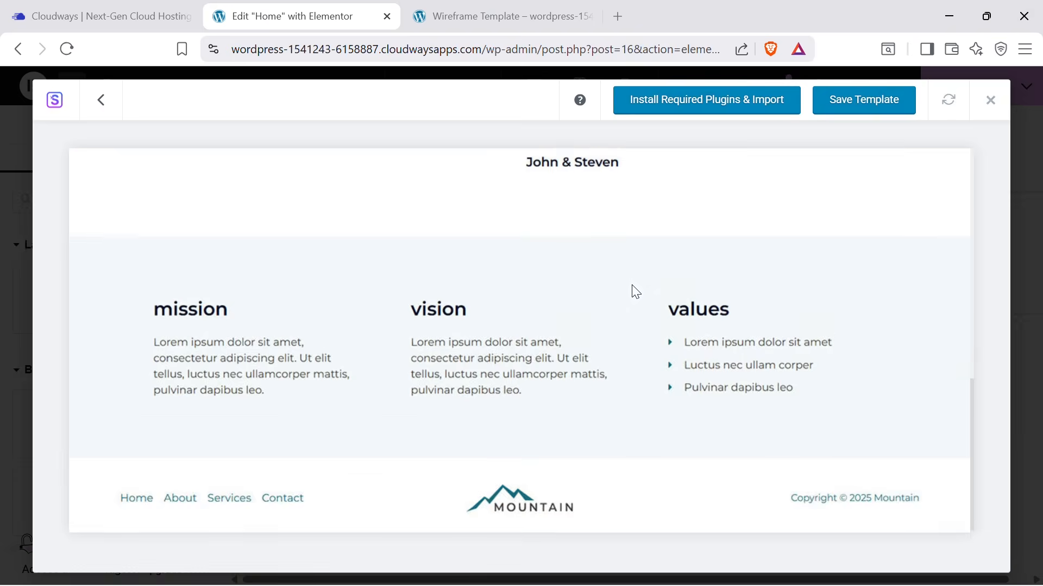
pyautogui.scroll(10, 598, 280)
pyautogui.click(97, 100)
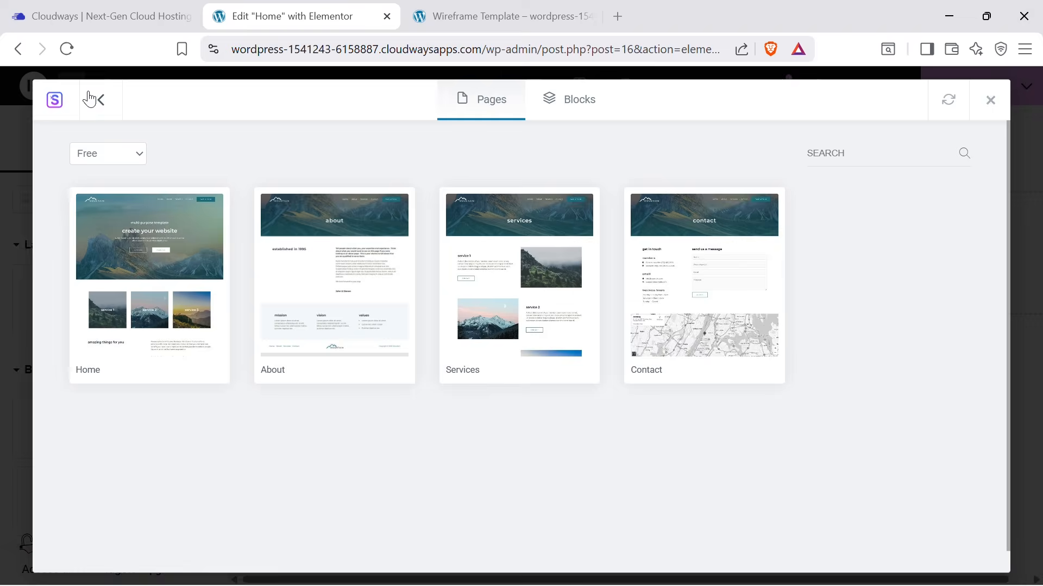
pyautogui.click(508, 253)
pyautogui.scroll(-15, 607, 331)
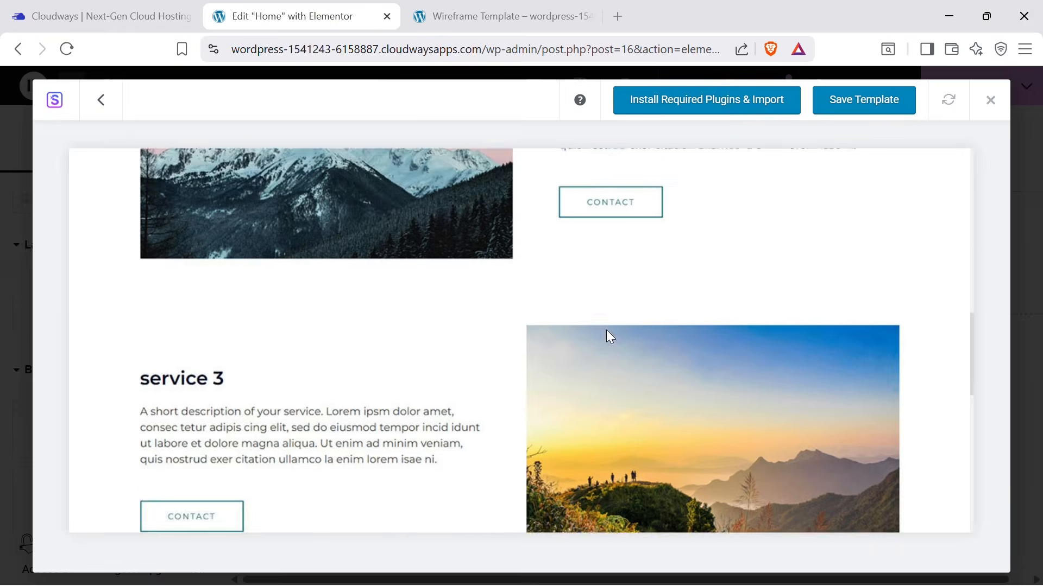
pyautogui.scroll(5, 609, 334)
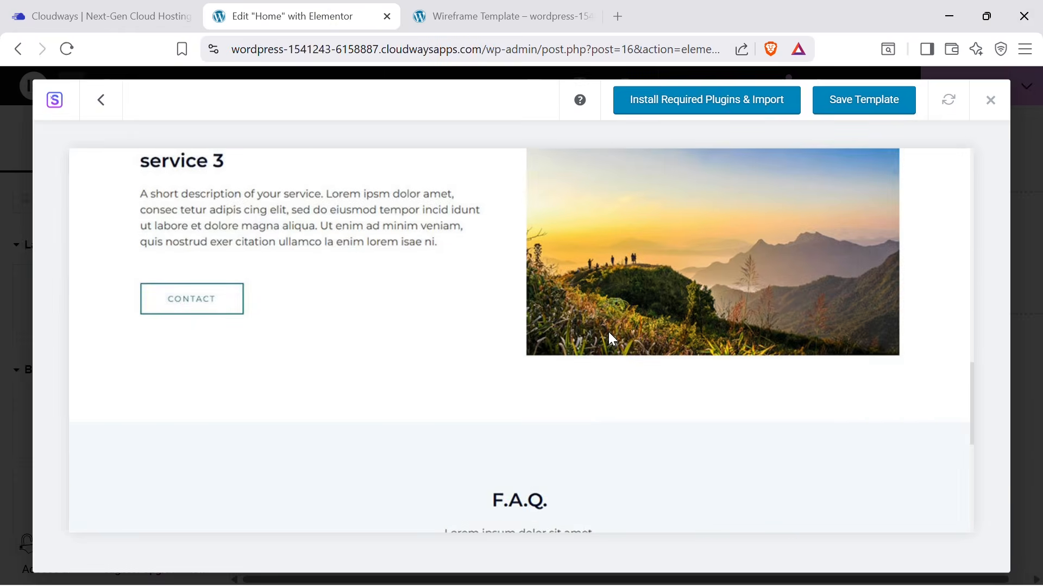
pyautogui.scroll(5, 440, 343)
pyautogui.scroll(6, 619, 326)
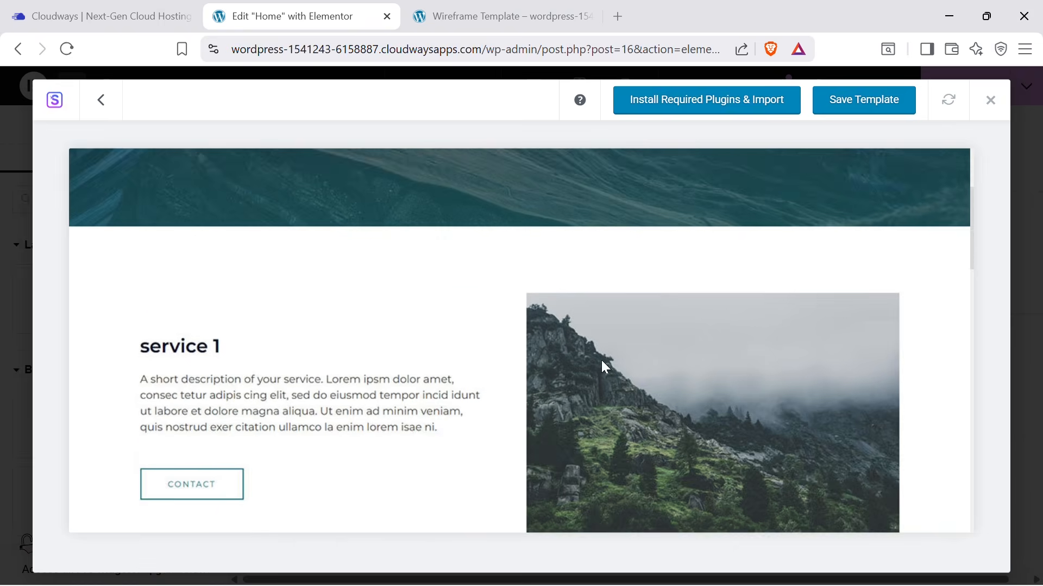
pyautogui.click(102, 102)
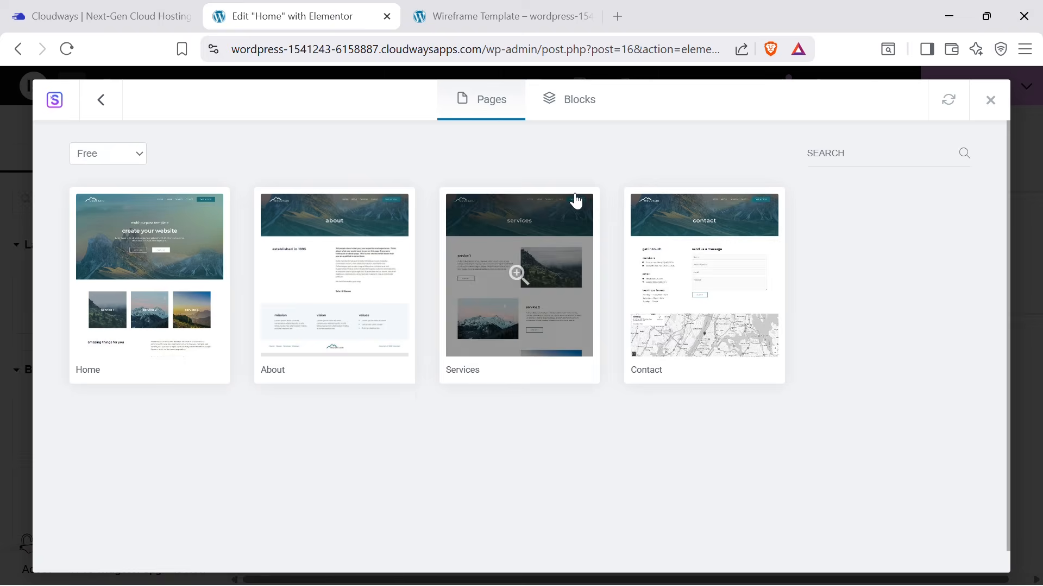
pyautogui.click(706, 261)
pyautogui.scroll(-9, 704, 257)
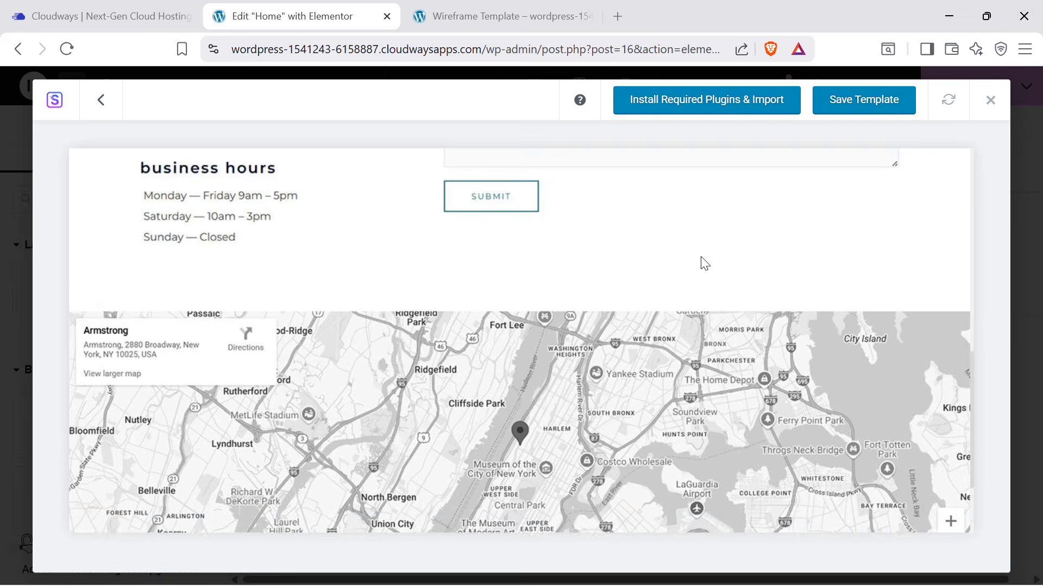
pyautogui.scroll(9, 697, 275)
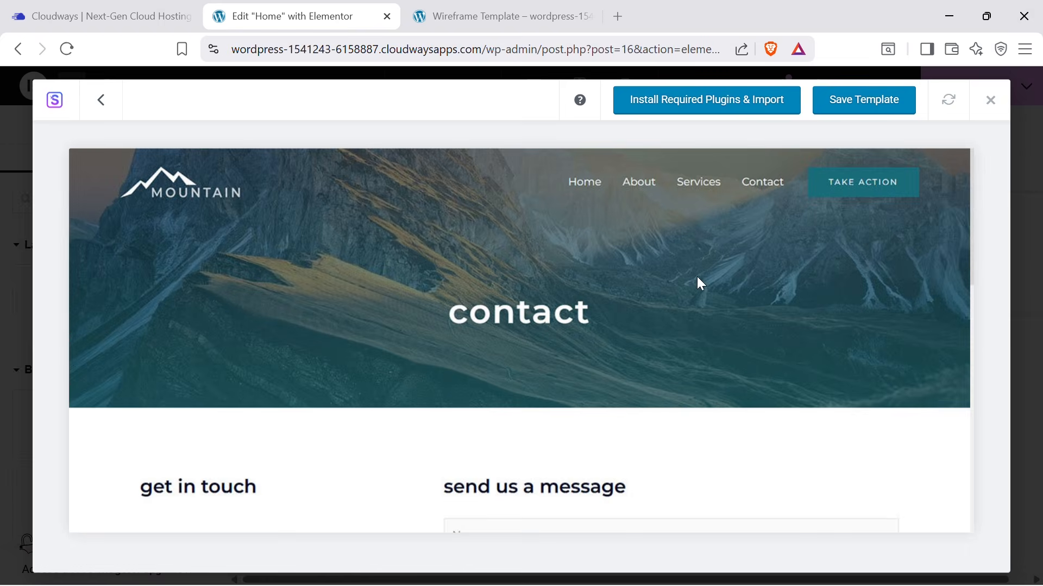
pyautogui.click(102, 101)
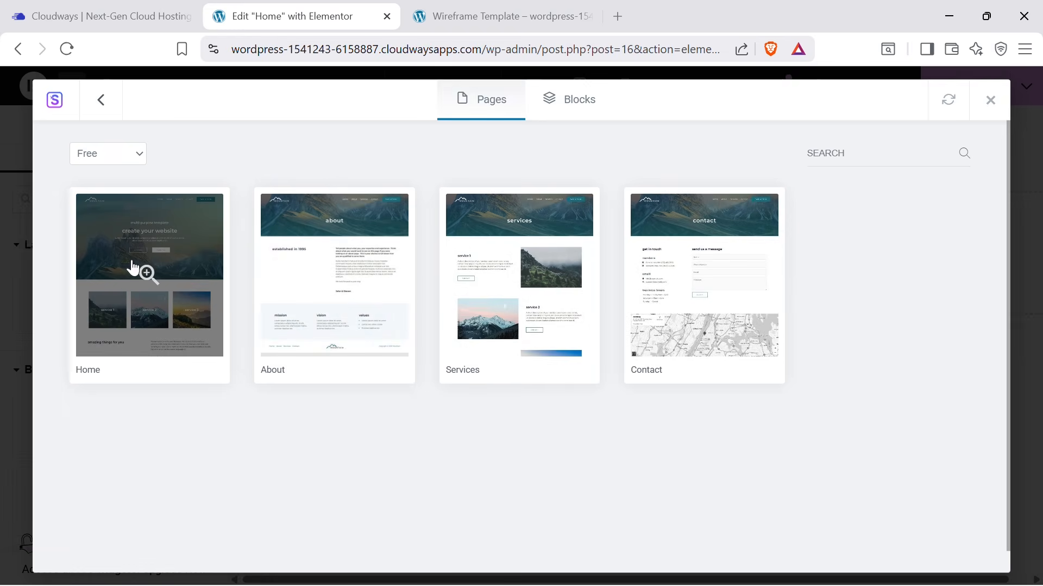
# Preview the Mountain Home template and import it via 'Install Required Plugins & Import'.
pyautogui.click(149, 283)
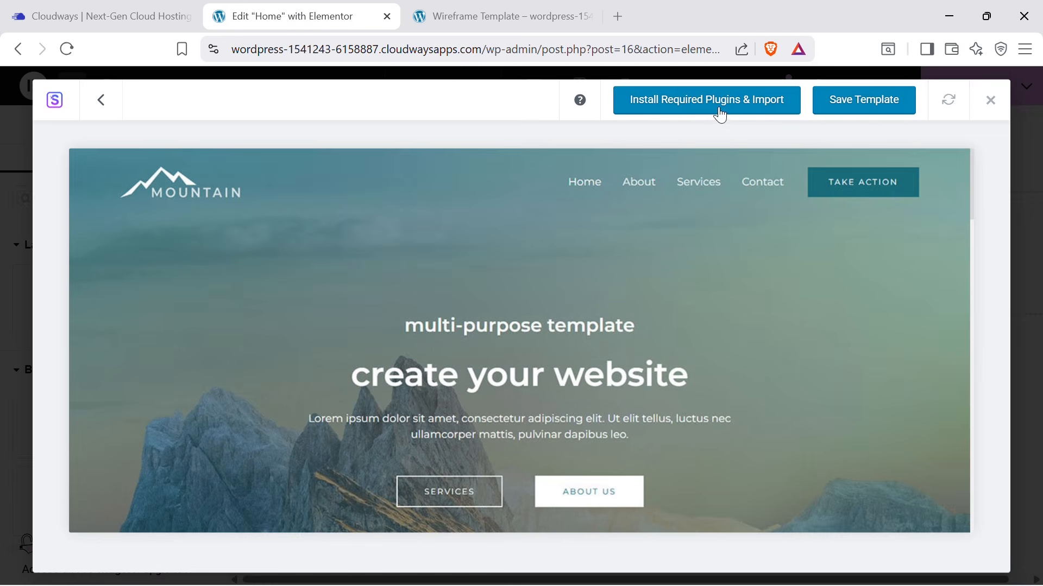
pyautogui.click(721, 111)
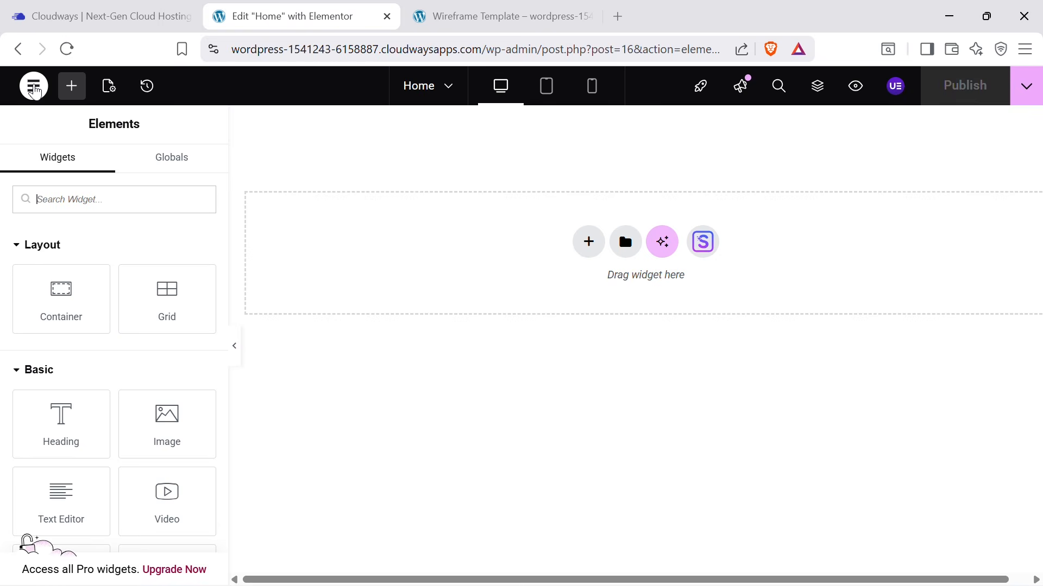
# Review the imported Mountain Home design and collapse the widgets panel for a full-width canvas.
pyautogui.rightClick(37, 95)
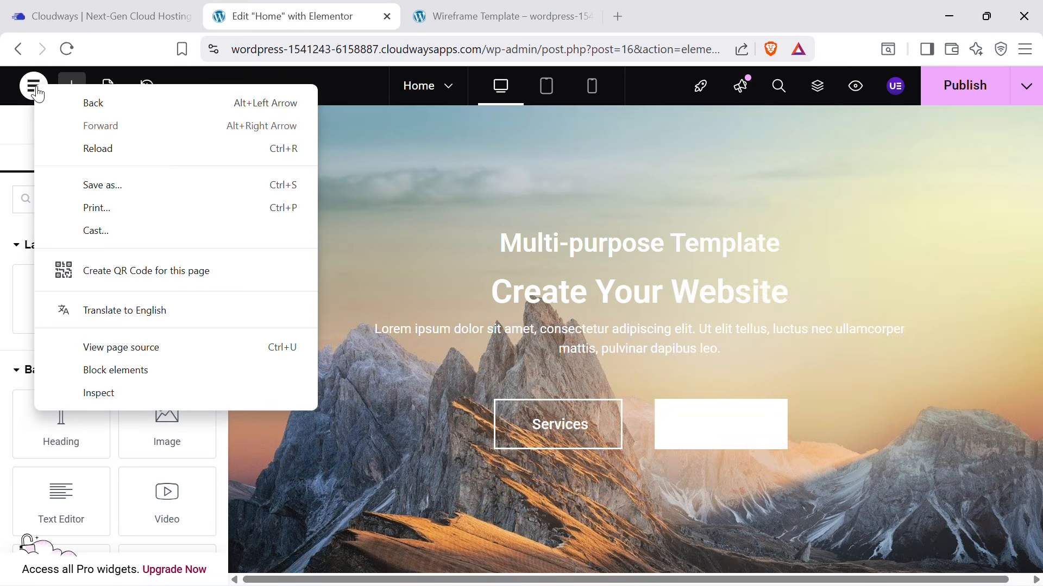
pyautogui.click(625, 83)
pyautogui.scroll(-8, 841, 281)
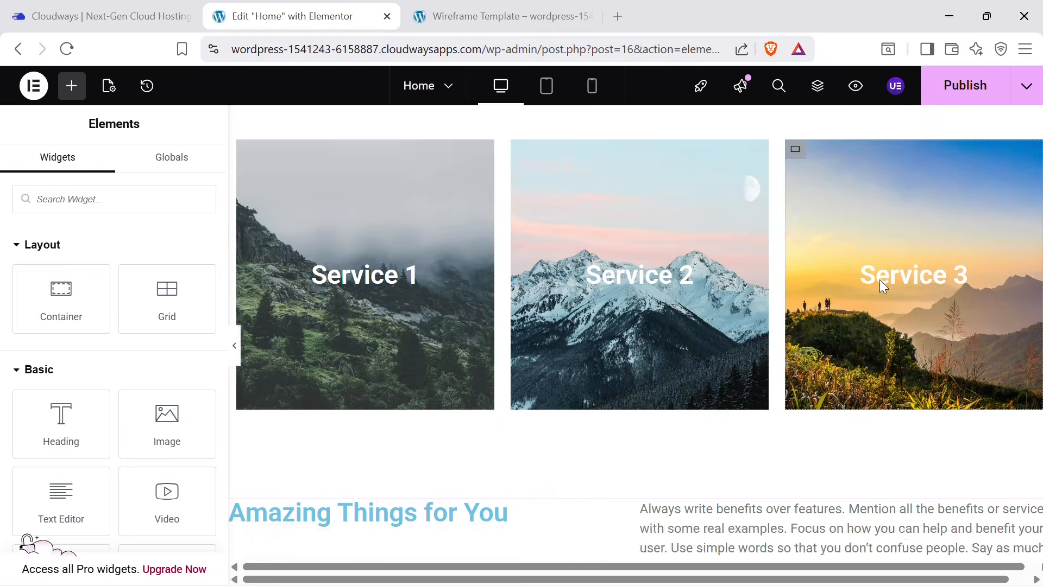
pyautogui.scroll(-10, 878, 286)
pyautogui.scroll(6, 923, 354)
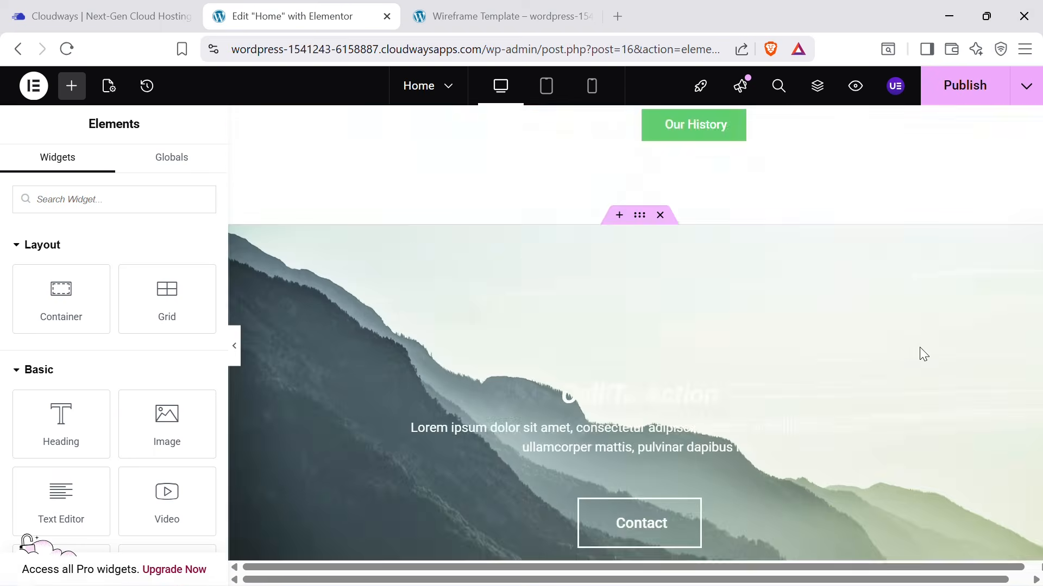
pyautogui.scroll(8, 923, 354)
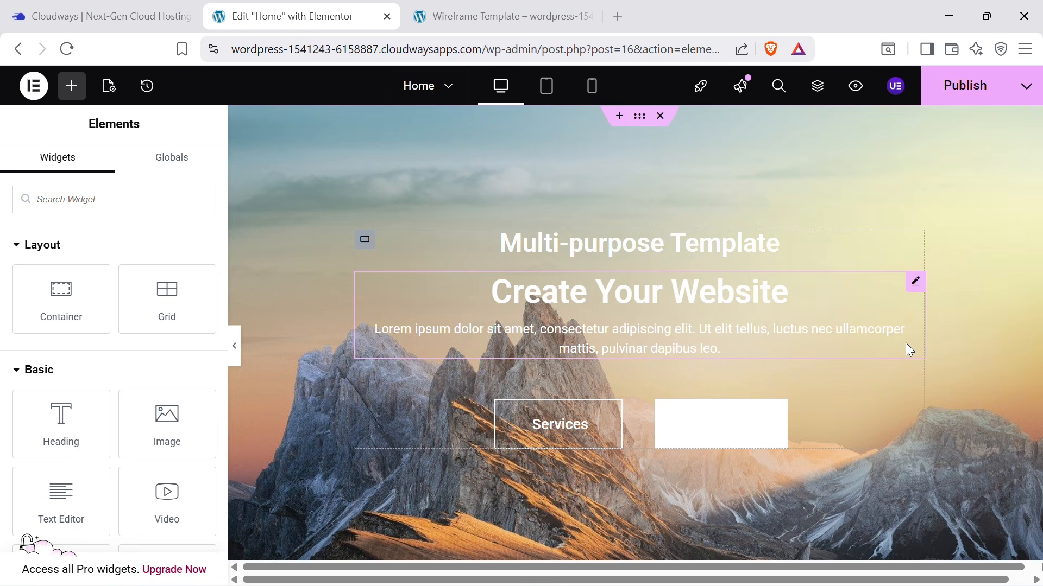
pyautogui.click(234, 346)
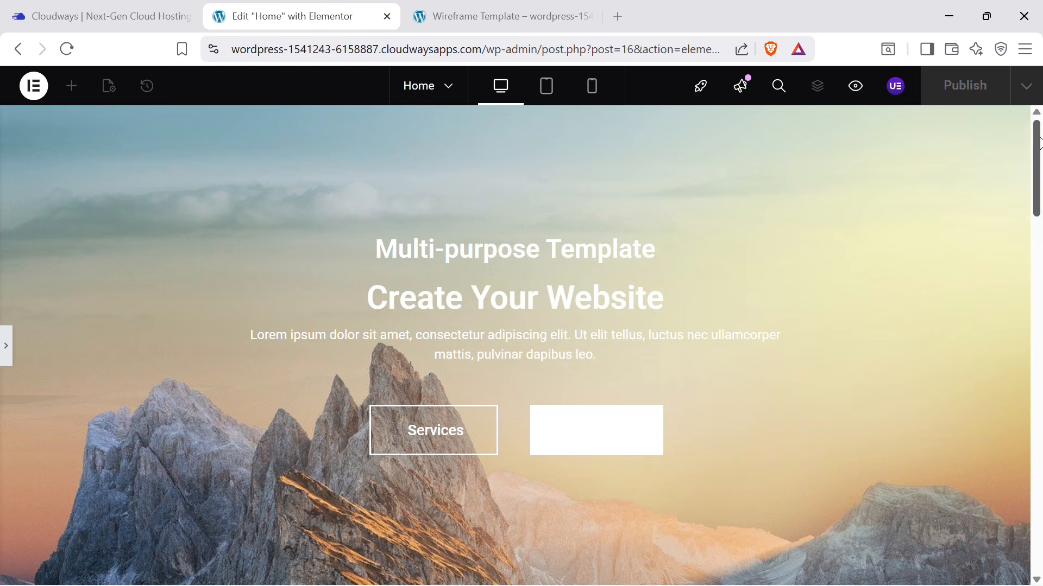
# Review the imported Mountain Home page down to the six-photo gallery, then reopen the Elementor elements panel.
pyautogui.moveTo(1040, 144); pyautogui.dragTo(981, 99)
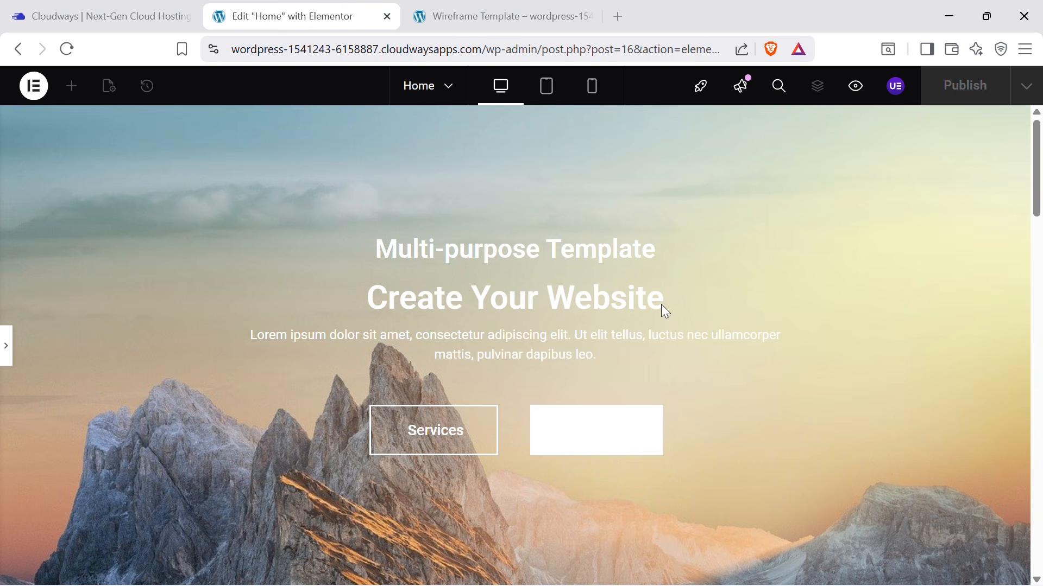
pyautogui.moveTo(1040, 172); pyautogui.dragTo(1033, 61)
pyautogui.click(6, 346)
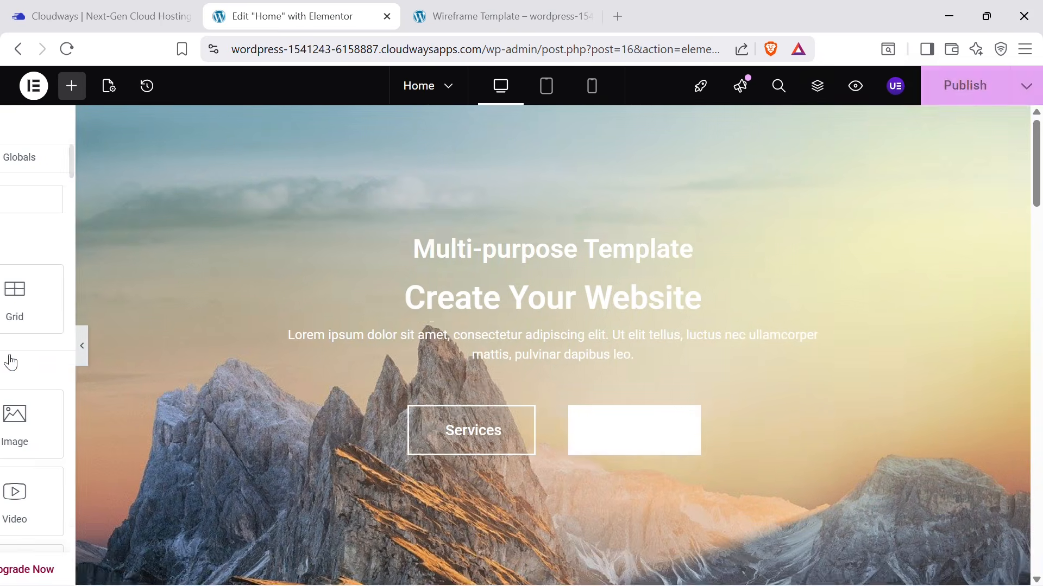
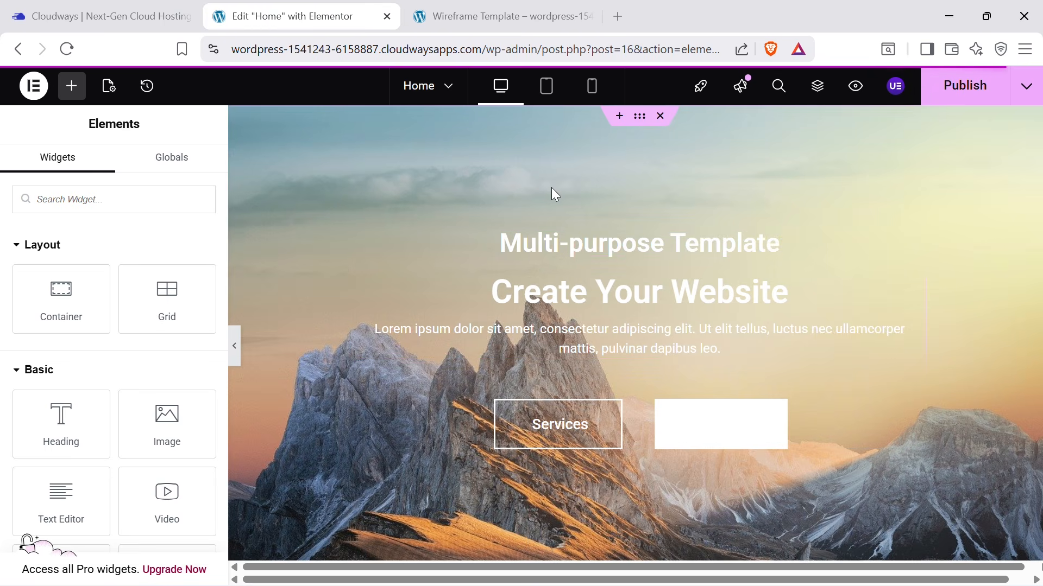
# Scroll the Home page canvas to review its hero and Service cards against the Wireframe Template.
pyautogui.scroll(-10, 717, 227)
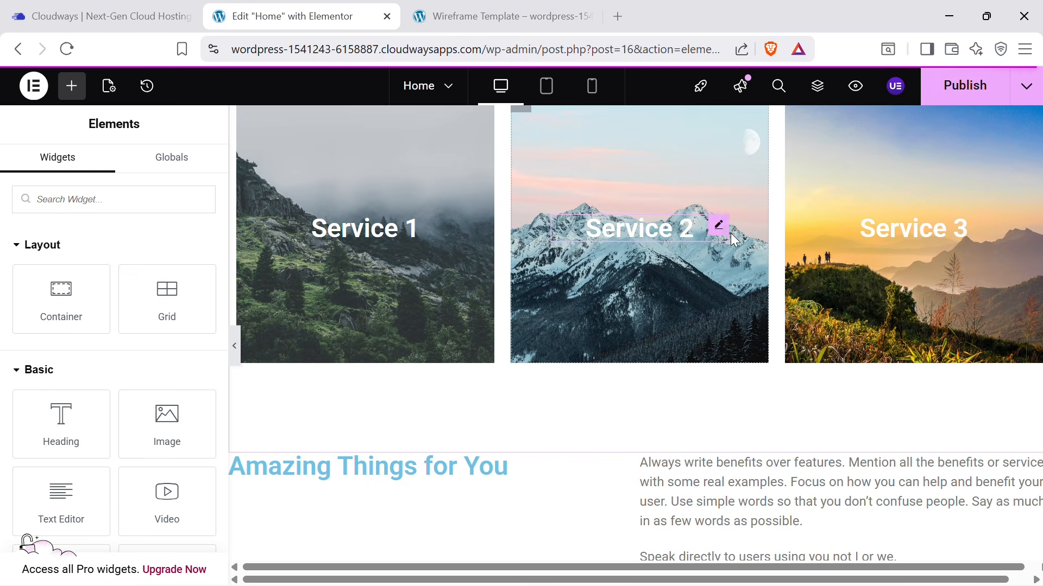
pyautogui.scroll(5, 744, 244)
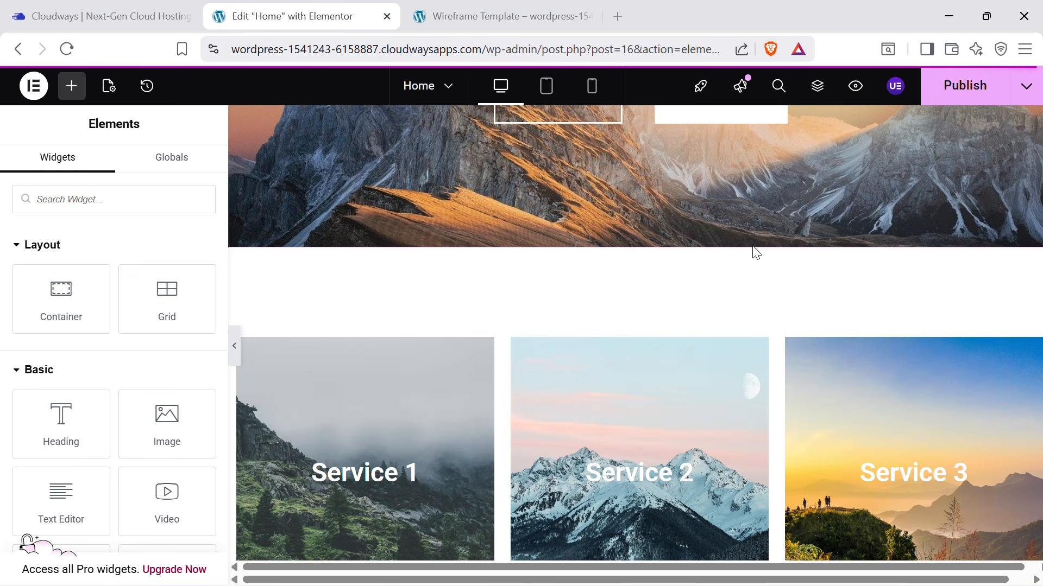
pyautogui.scroll(6, 752, 251)
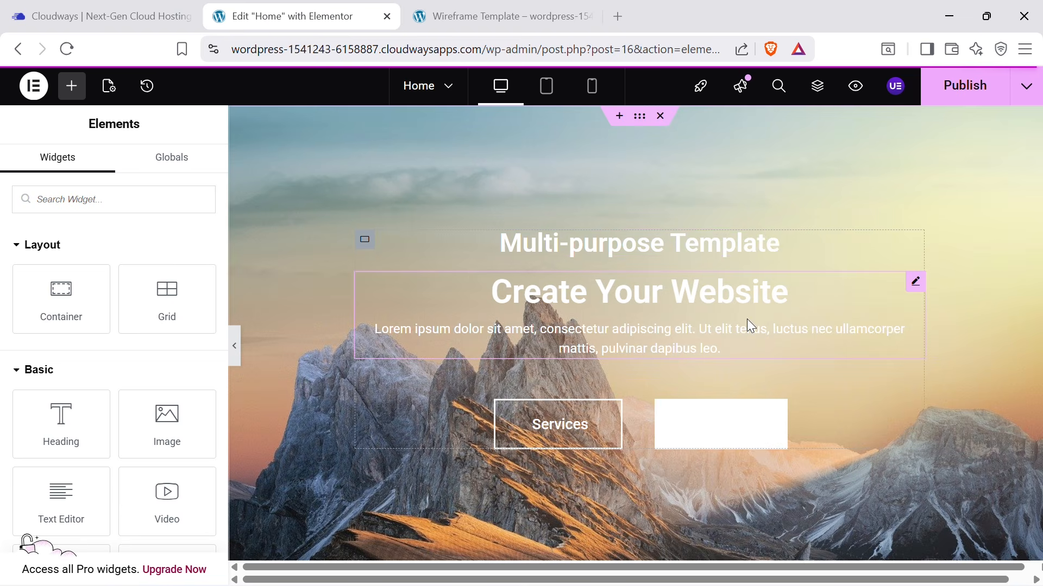
pyautogui.scroll(-3, 715, 250)
pyautogui.click(443, 17)
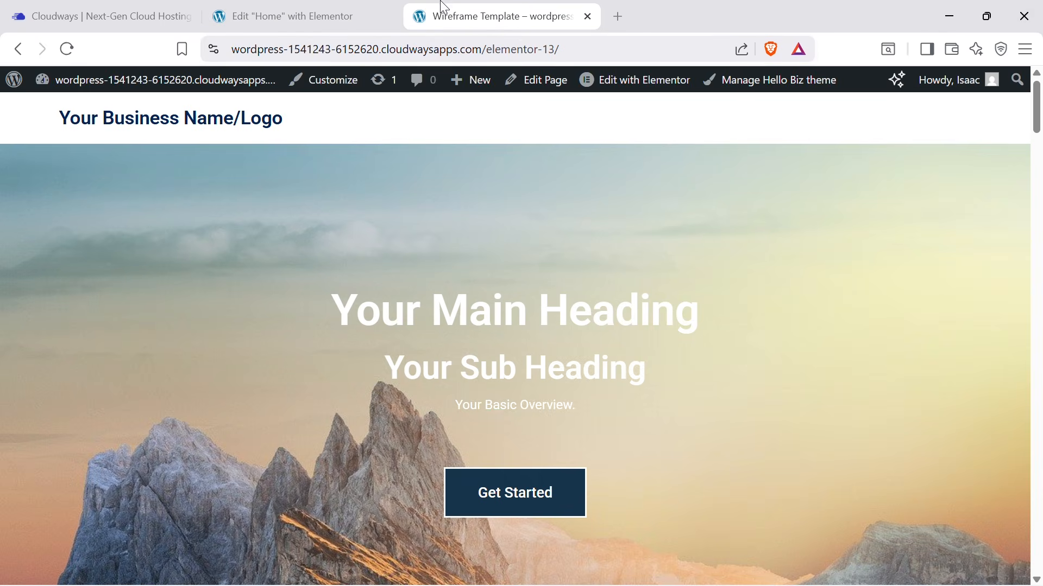
pyautogui.click(333, 13)
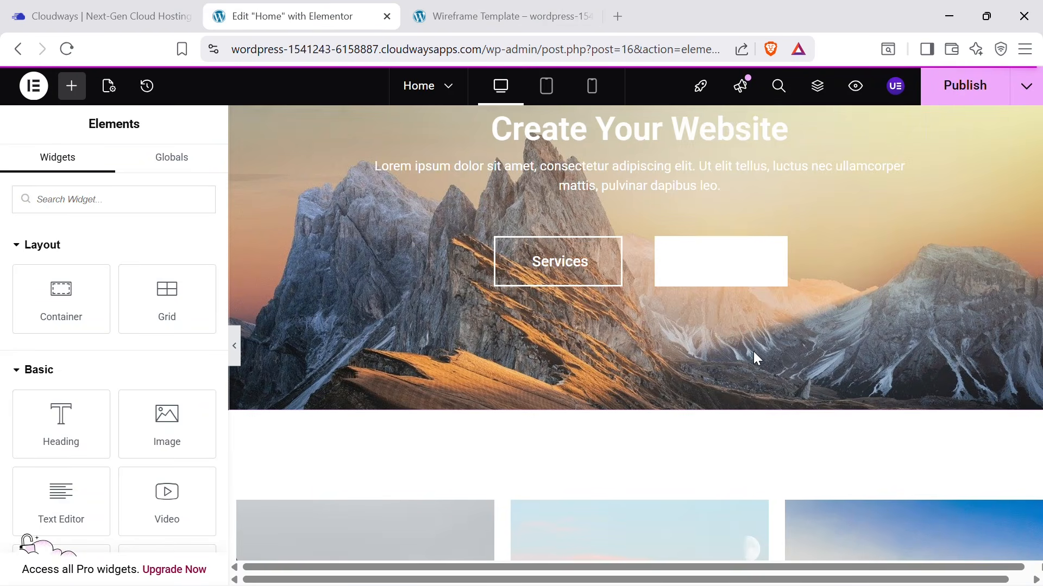
pyautogui.click(512, 16)
pyautogui.click(319, 14)
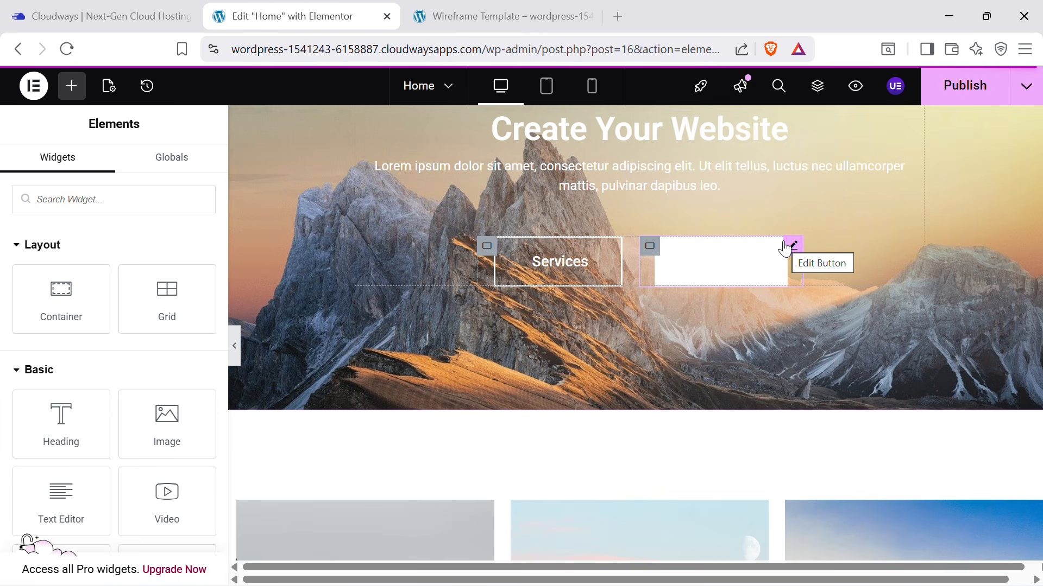
pyautogui.click(495, 13)
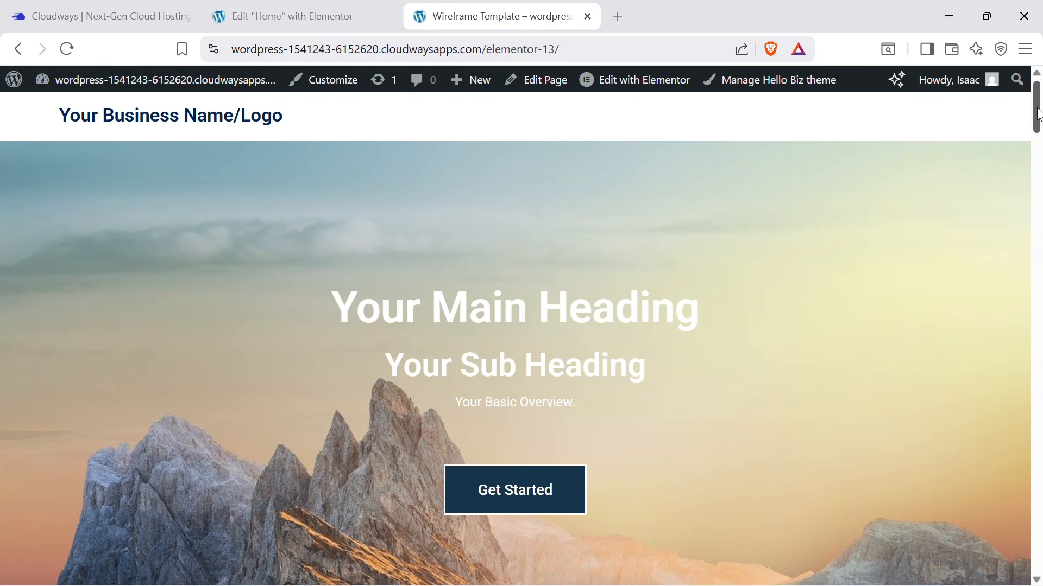
pyautogui.moveTo(1039, 109)
pyautogui.mouseDown()
pyautogui.moveTo(1039, 147)
pyautogui.moveTo(1038, 98)
pyautogui.mouseUp()
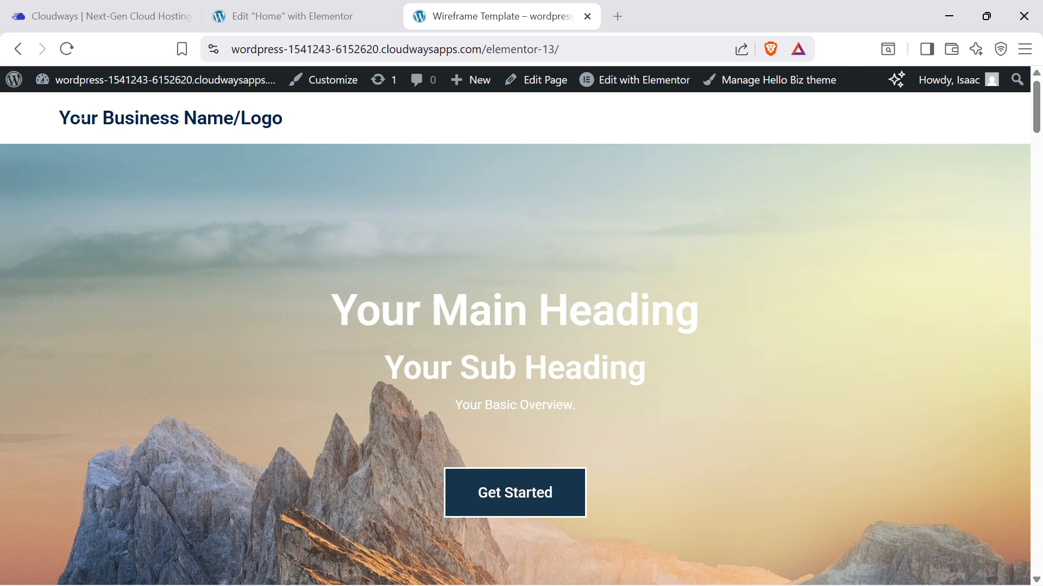
pyautogui.moveTo(76, 120); pyautogui.dragTo(288, 126)
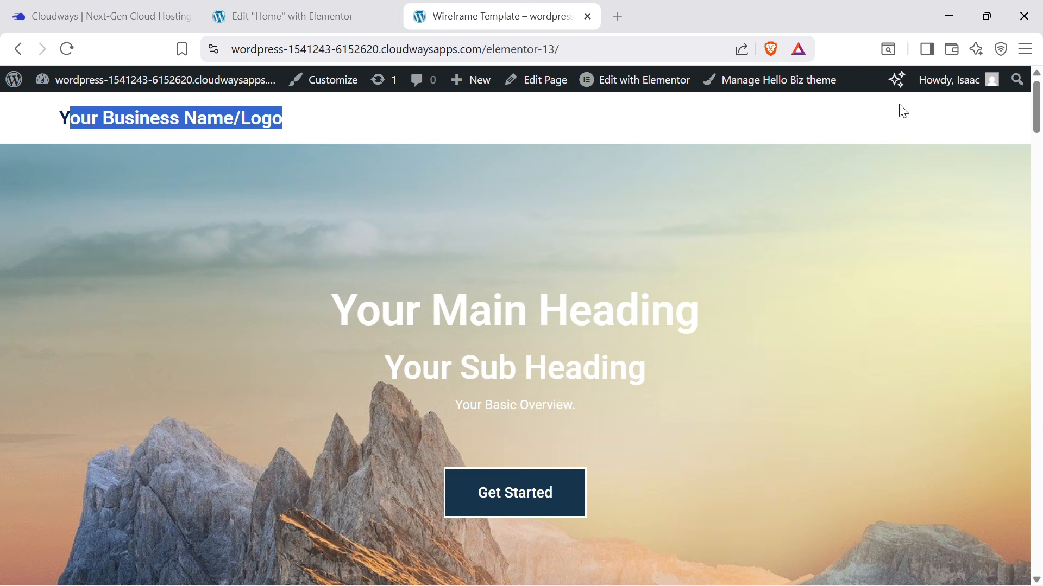
pyautogui.click(698, 116)
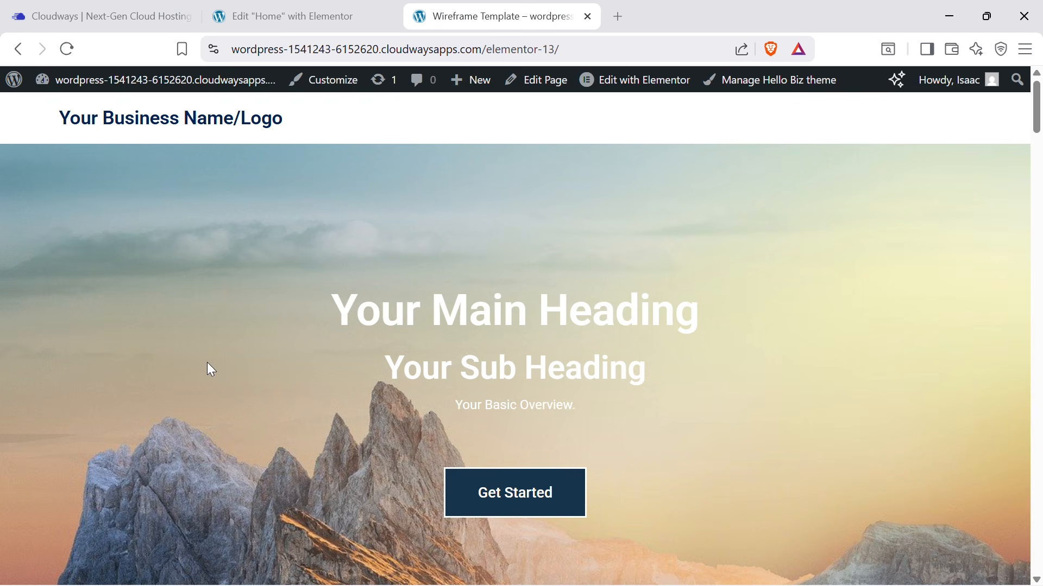
pyautogui.scroll(-1, 543, 335)
pyautogui.scroll(-1, 543, 335)
pyautogui.scroll(-1, 491, 248)
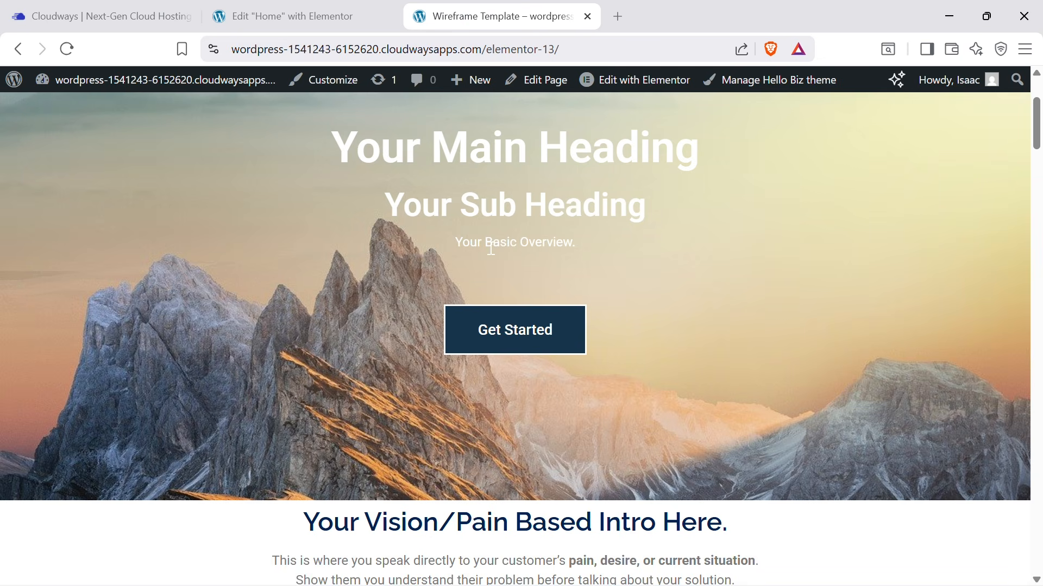
pyautogui.scroll(3, 490, 247)
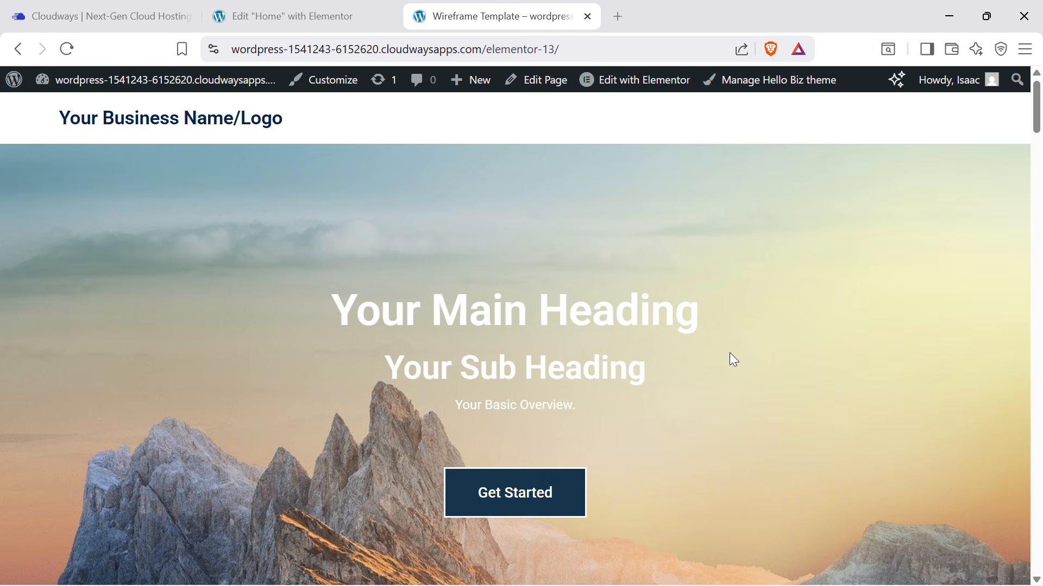
pyautogui.scroll(-8, 735, 352)
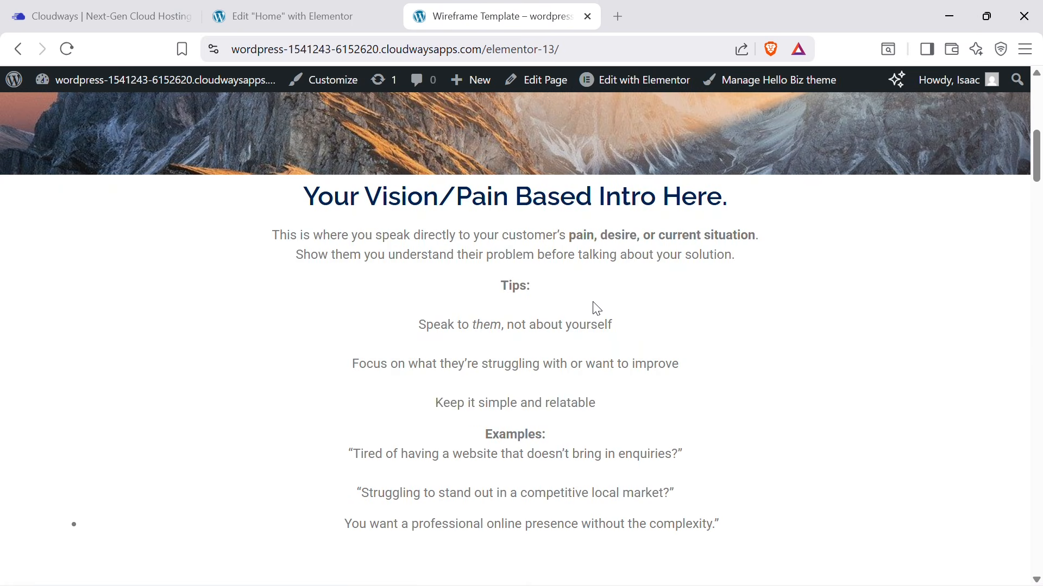
pyautogui.moveTo(312, 198); pyautogui.dragTo(798, 221)
pyautogui.moveTo(262, 235); pyautogui.dragTo(747, 526)
pyautogui.click(733, 482)
pyautogui.scroll(1, 572, 305)
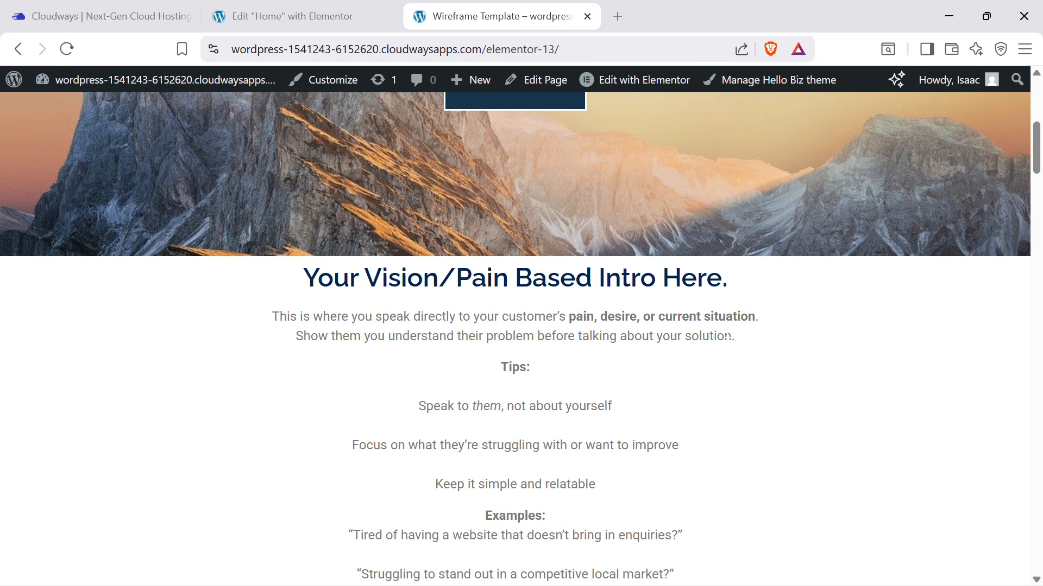
pyautogui.scroll(5, 727, 336)
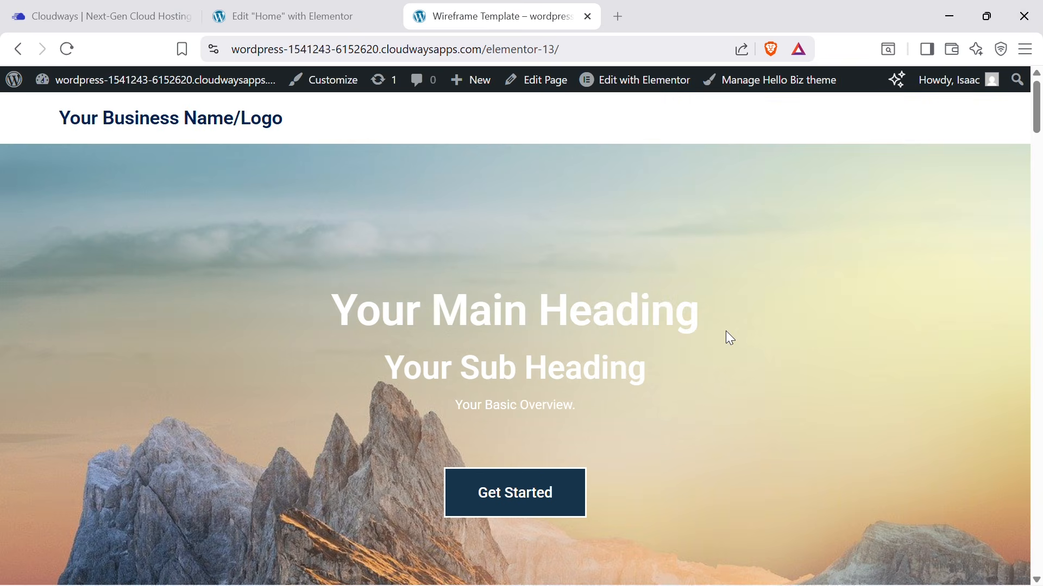
pyautogui.scroll(-3, 726, 333)
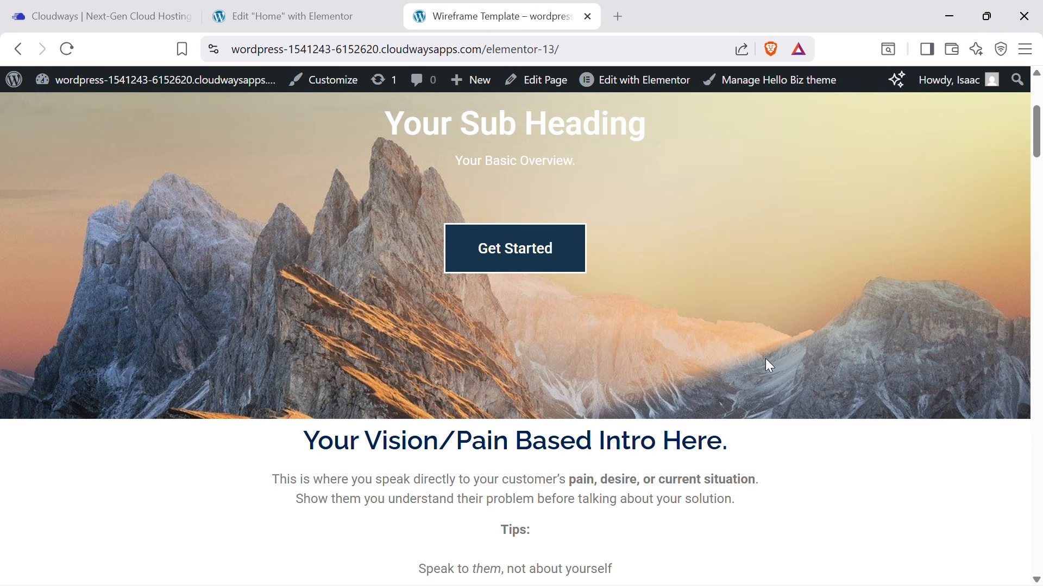
pyautogui.scroll(-5, 706, 360)
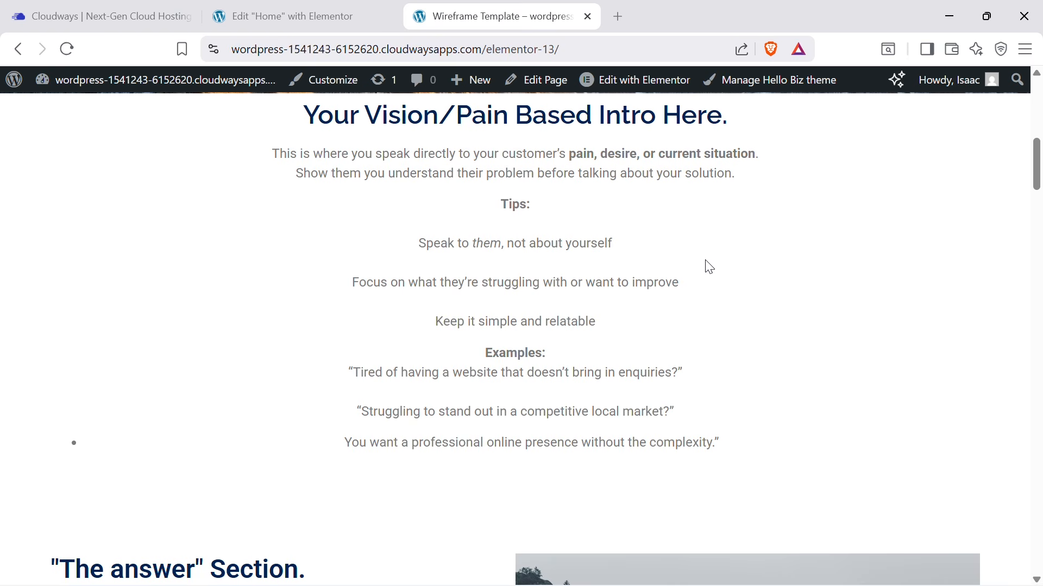
pyautogui.moveTo(484, 243); pyautogui.dragTo(685, 291)
pyautogui.click(344, 375)
pyautogui.moveTo(349, 374); pyautogui.dragTo(722, 380)
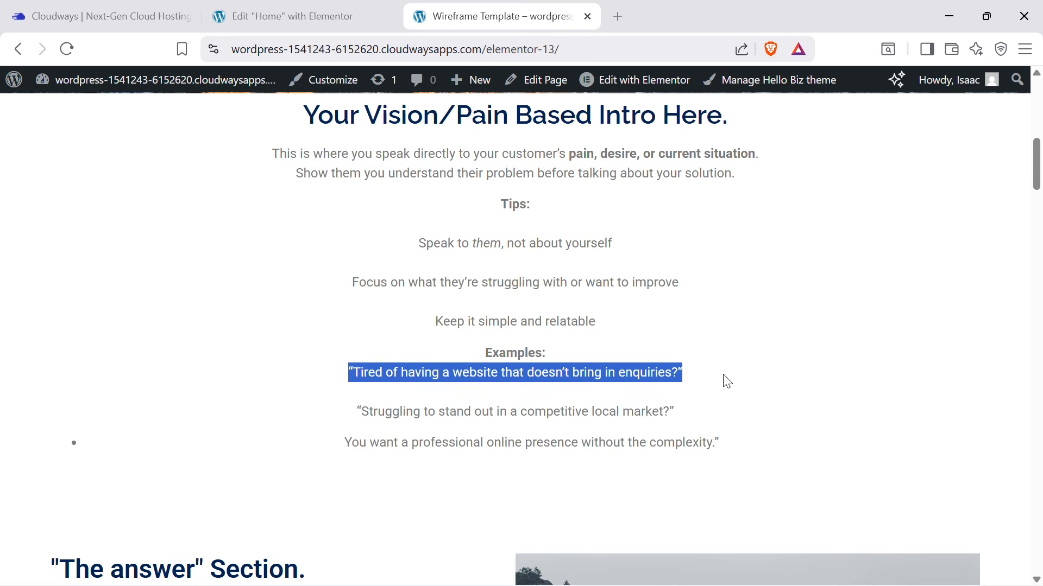
pyautogui.moveTo(374, 411); pyautogui.dragTo(720, 436)
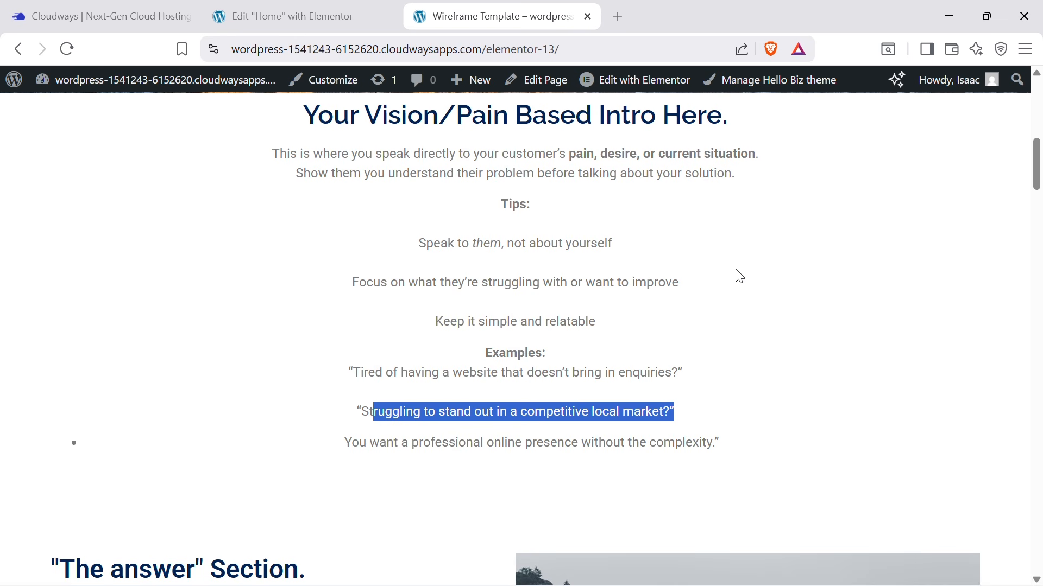
pyautogui.click(755, 265)
pyautogui.scroll(-6, 780, 271)
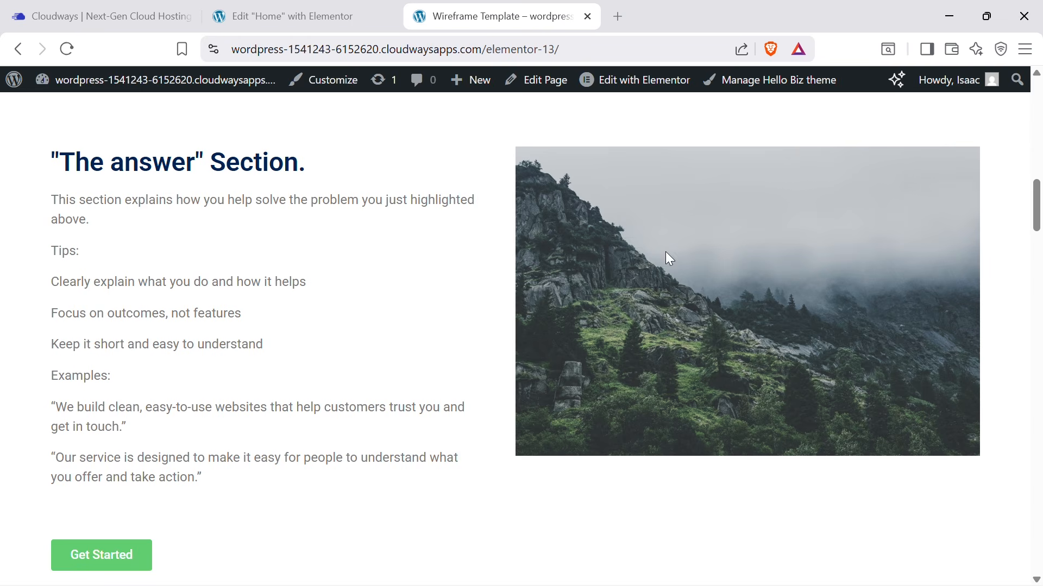
pyautogui.scroll(10, 295, 335)
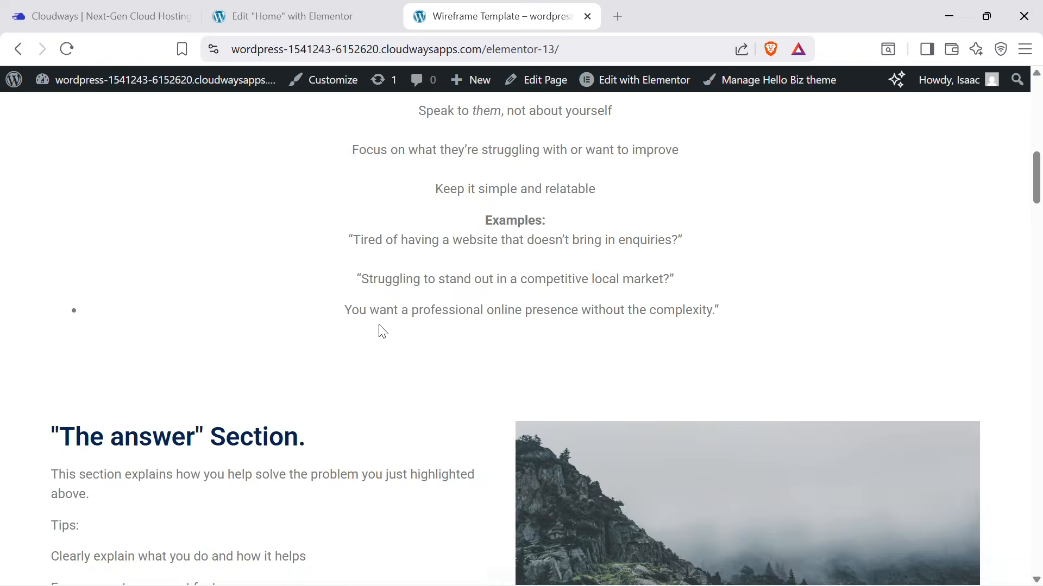
pyautogui.scroll(-4, 559, 288)
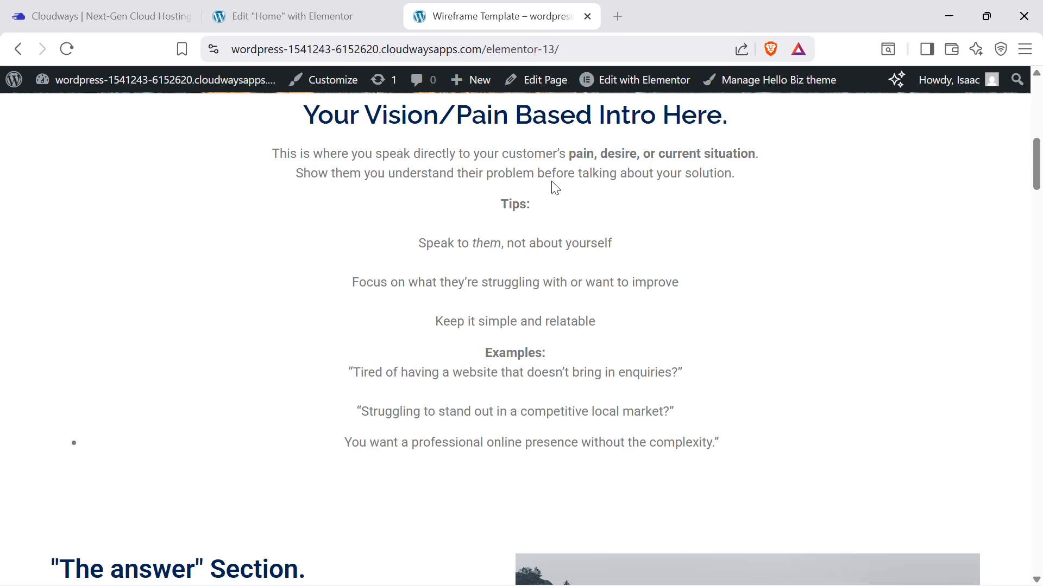
pyautogui.moveTo(380, 186); pyautogui.dragTo(834, 230)
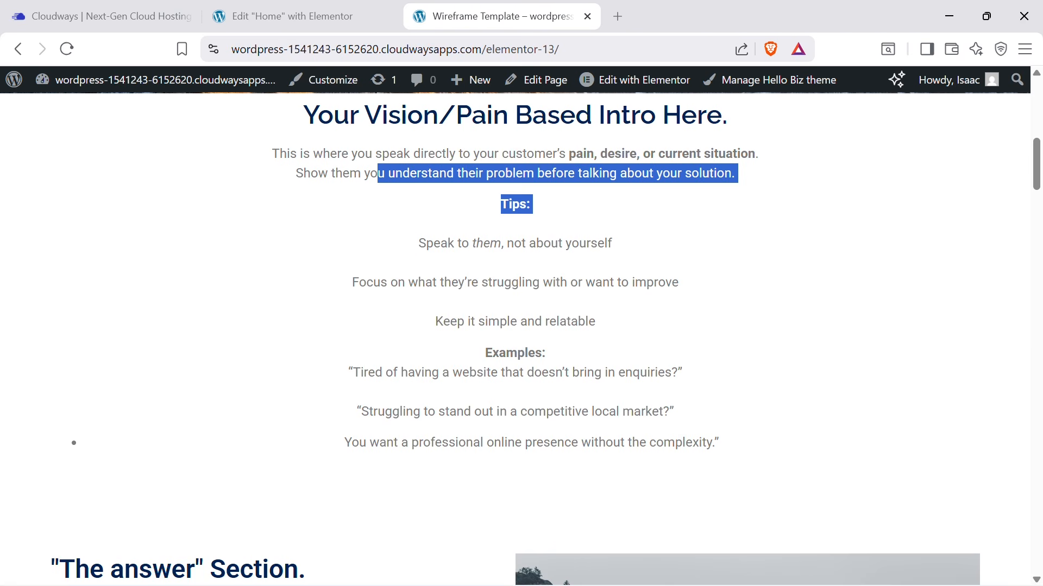
pyautogui.moveTo(418, 243); pyautogui.dragTo(545, 353)
pyautogui.click(715, 375)
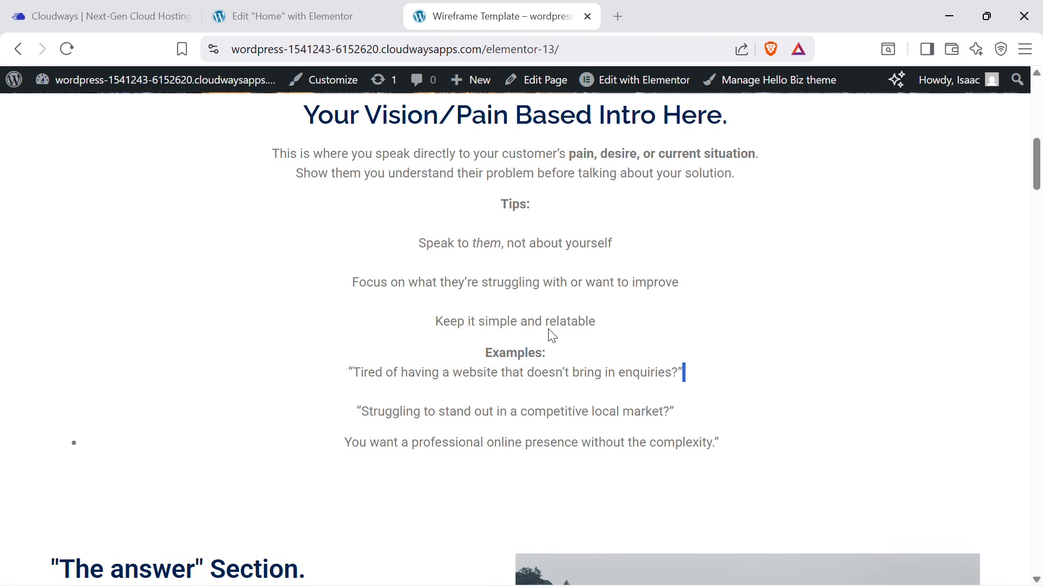
pyautogui.scroll(-5, 226, 284)
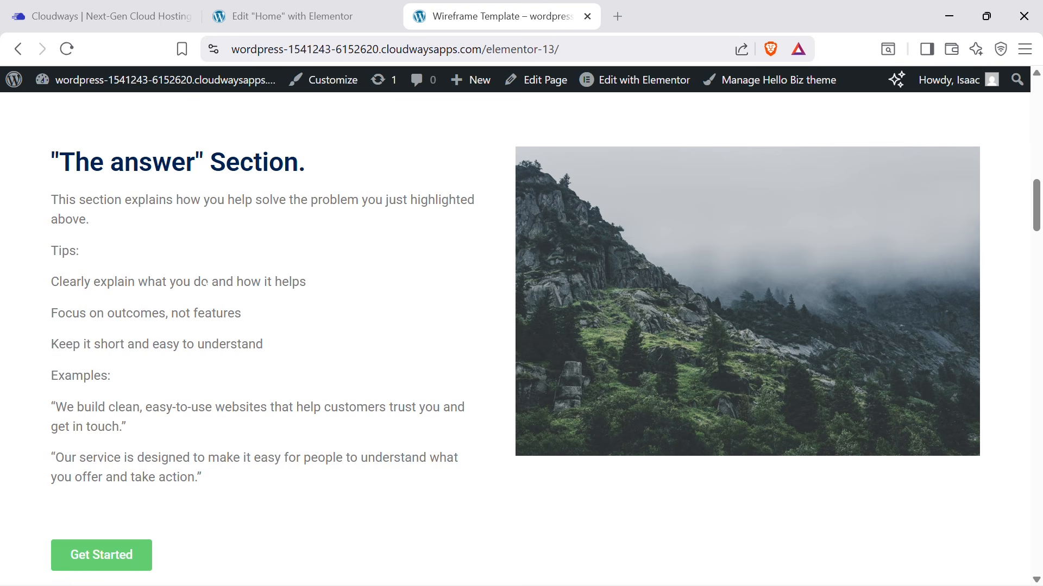
pyautogui.moveTo(31, 284); pyautogui.dragTo(289, 345)
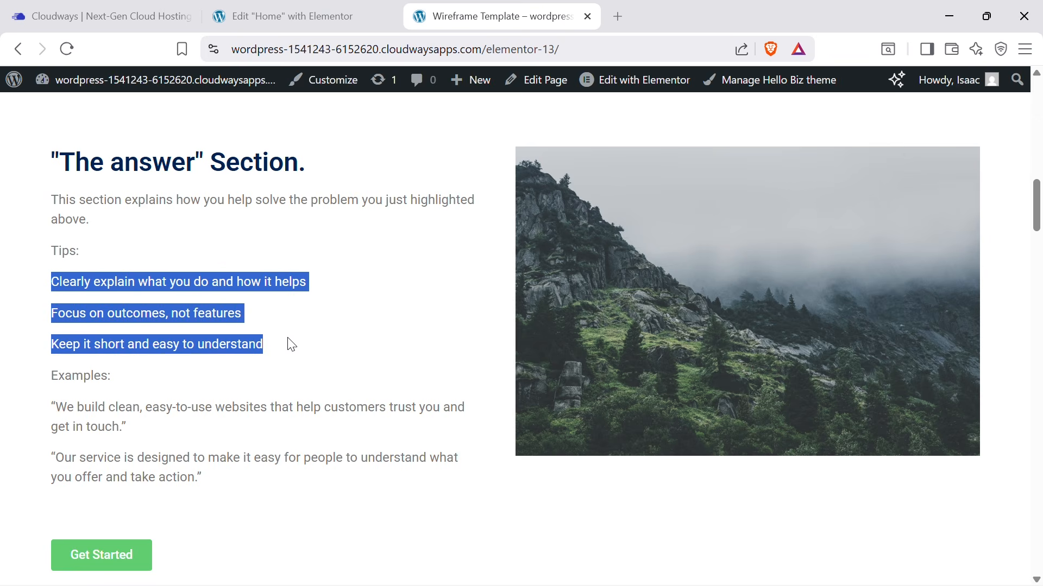
pyautogui.moveTo(57, 427); pyautogui.dragTo(317, 406)
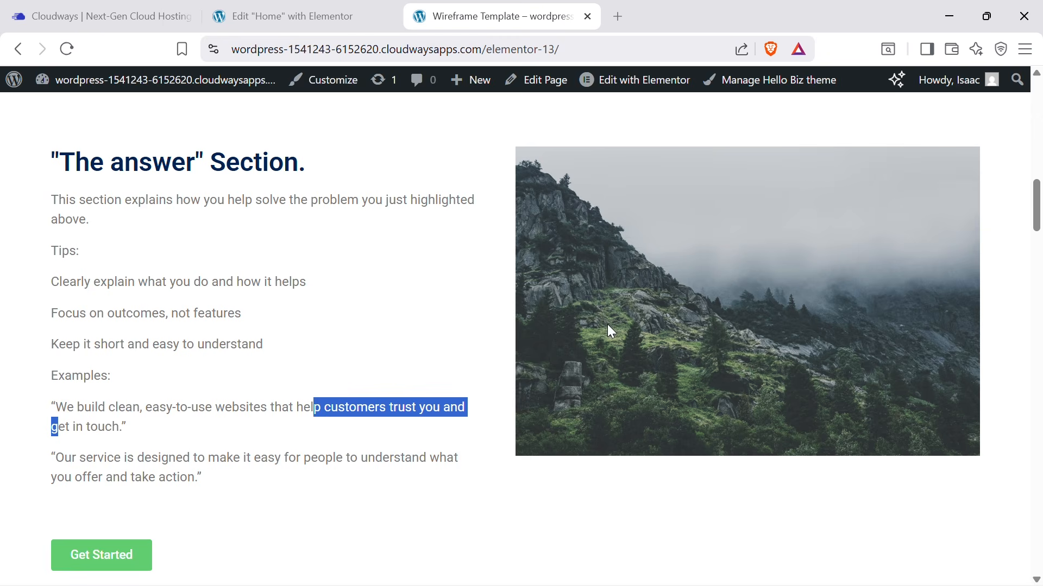
pyautogui.click(261, 185)
pyautogui.scroll(10, 706, 299)
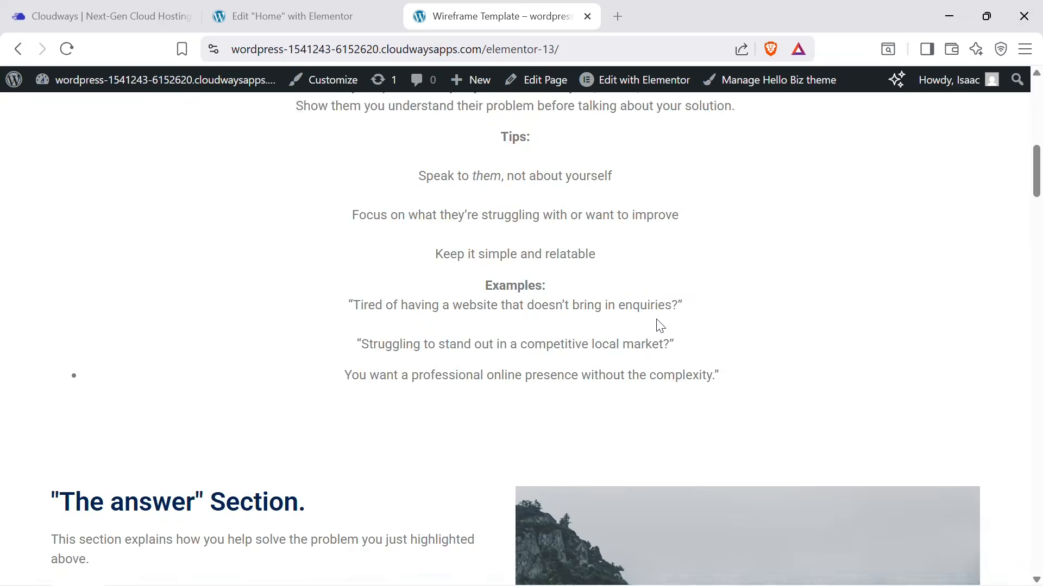
pyautogui.scroll(-5, 548, 345)
pyautogui.moveTo(404, 153); pyautogui.dragTo(672, 277)
pyautogui.scroll(-3, 644, 264)
pyautogui.scroll(3, 643, 251)
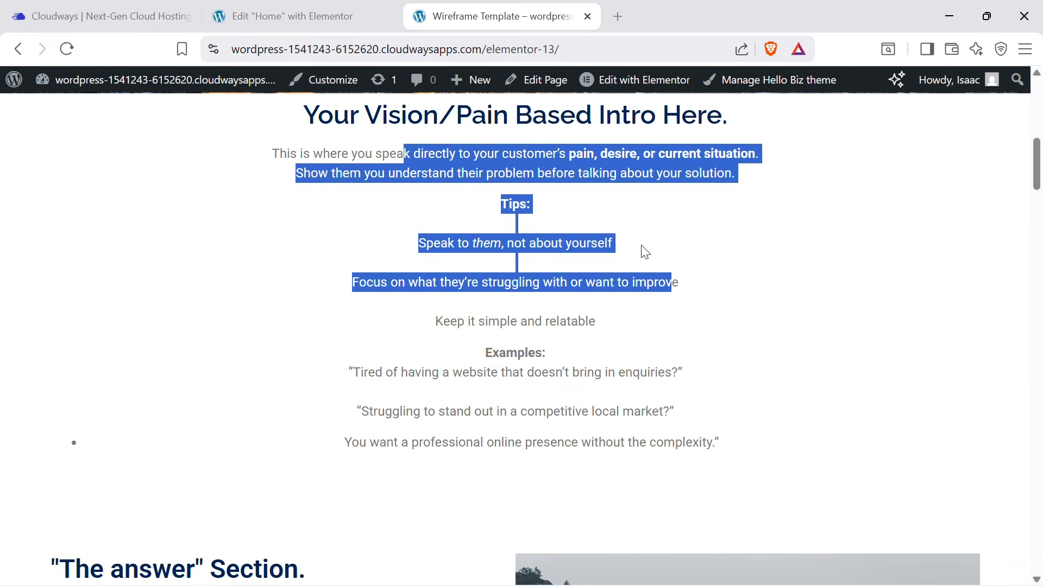
pyautogui.click(645, 253)
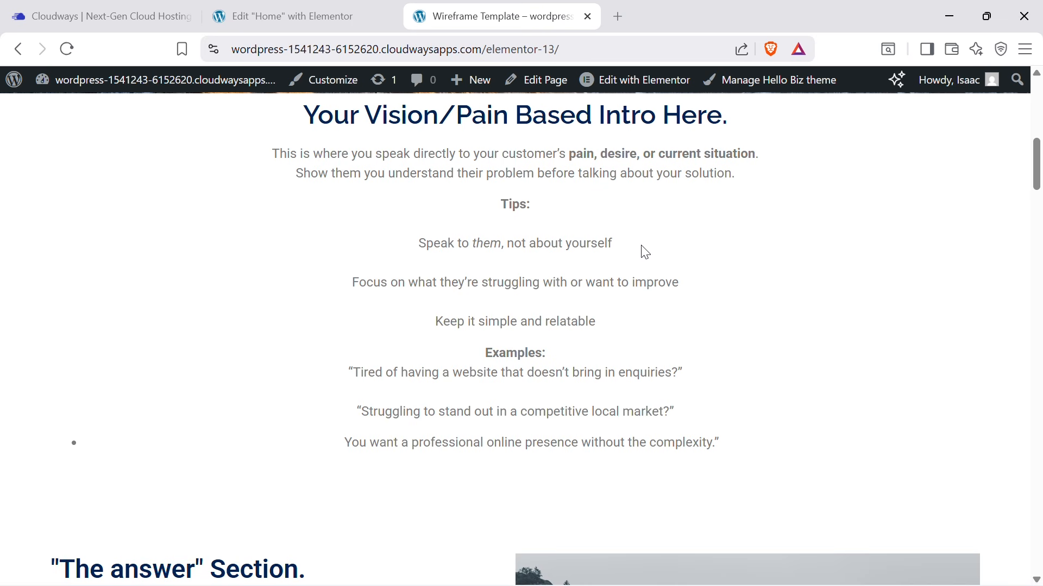
pyautogui.scroll(-8, 391, 279)
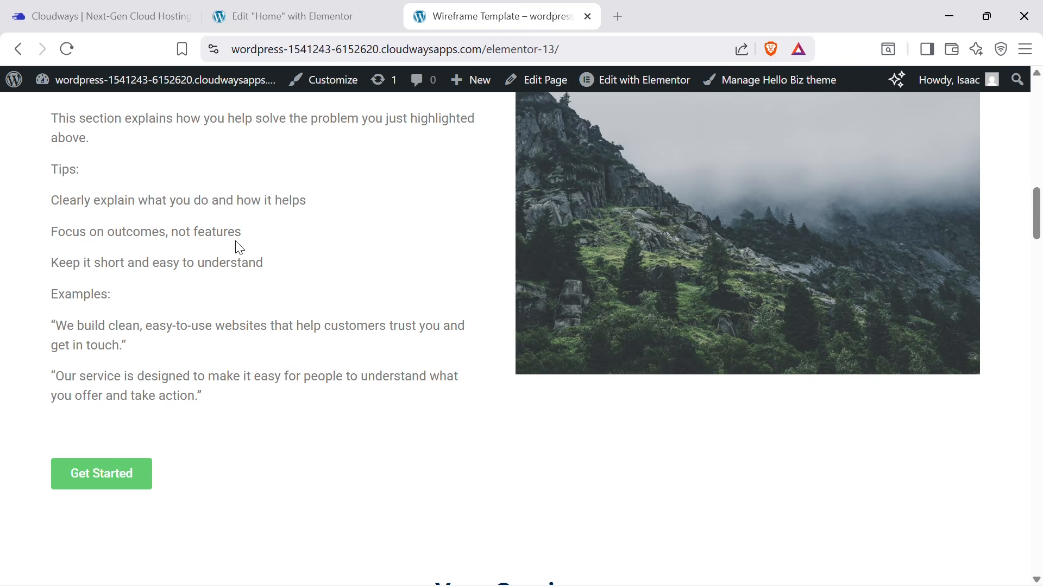
pyautogui.scroll(3, 298, 243)
pyautogui.scroll(-3, 299, 242)
pyautogui.scroll(-7, 490, 236)
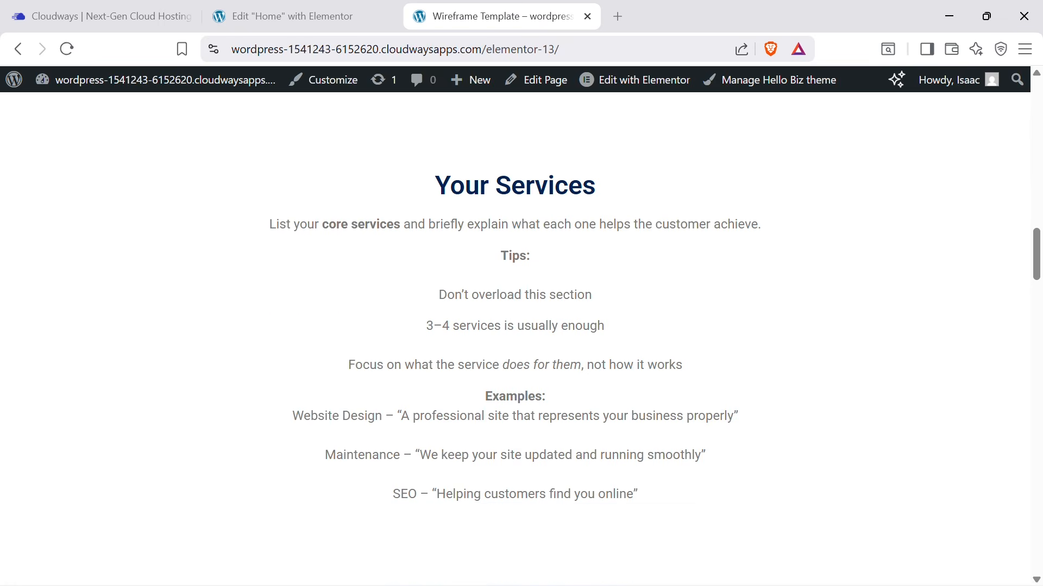
pyautogui.scroll(-1, 491, 237)
pyautogui.scroll(2, 491, 238)
pyautogui.moveTo(222, 288); pyautogui.dragTo(748, 437)
pyautogui.scroll(-3, 728, 416)
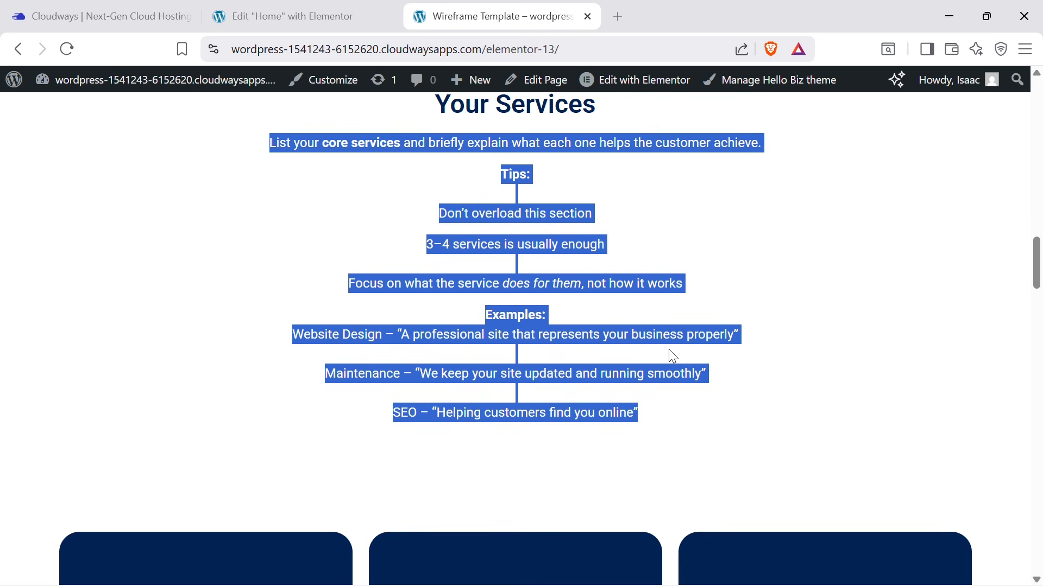
pyautogui.scroll(3, 662, 353)
pyautogui.click(656, 355)
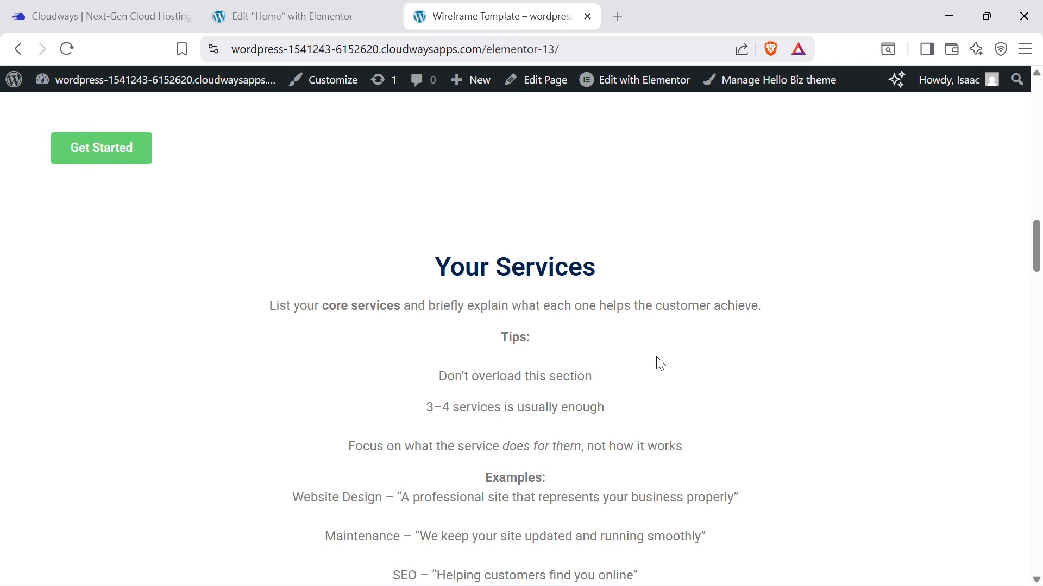
pyautogui.scroll(-1, 641, 364)
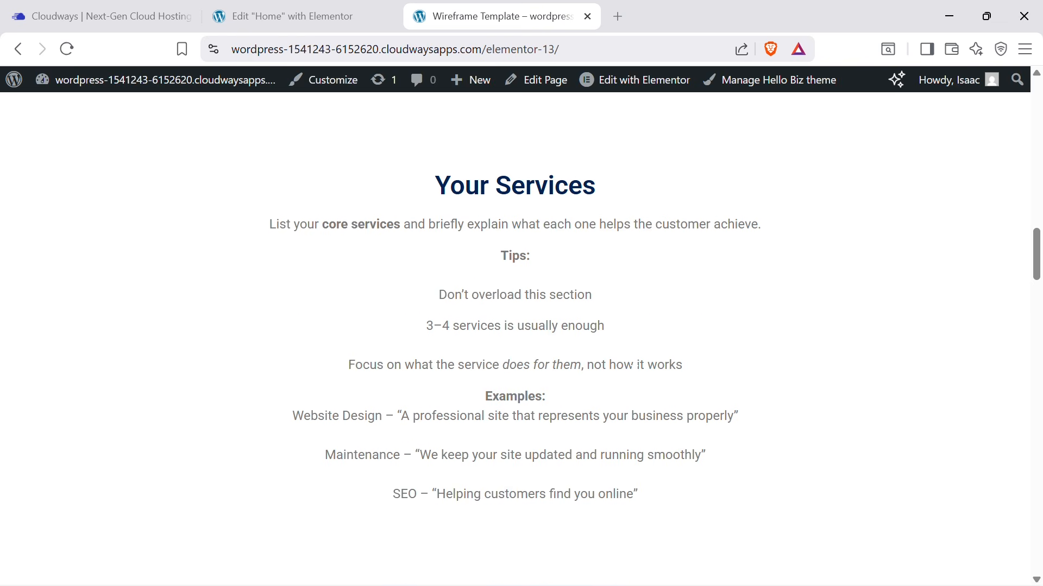
pyautogui.scroll(-1, 635, 365)
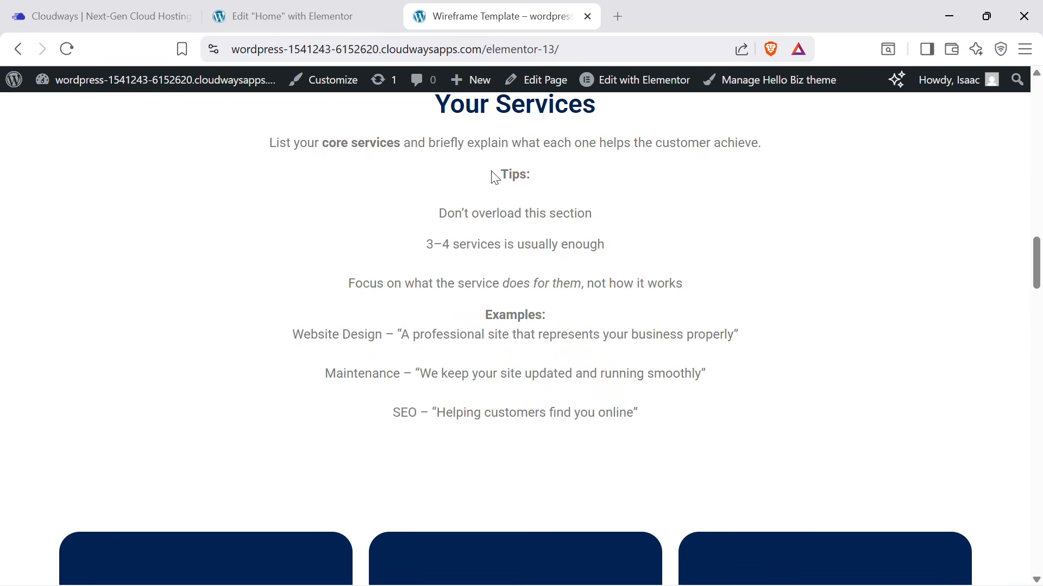
pyautogui.moveTo(293, 140); pyautogui.dragTo(802, 397)
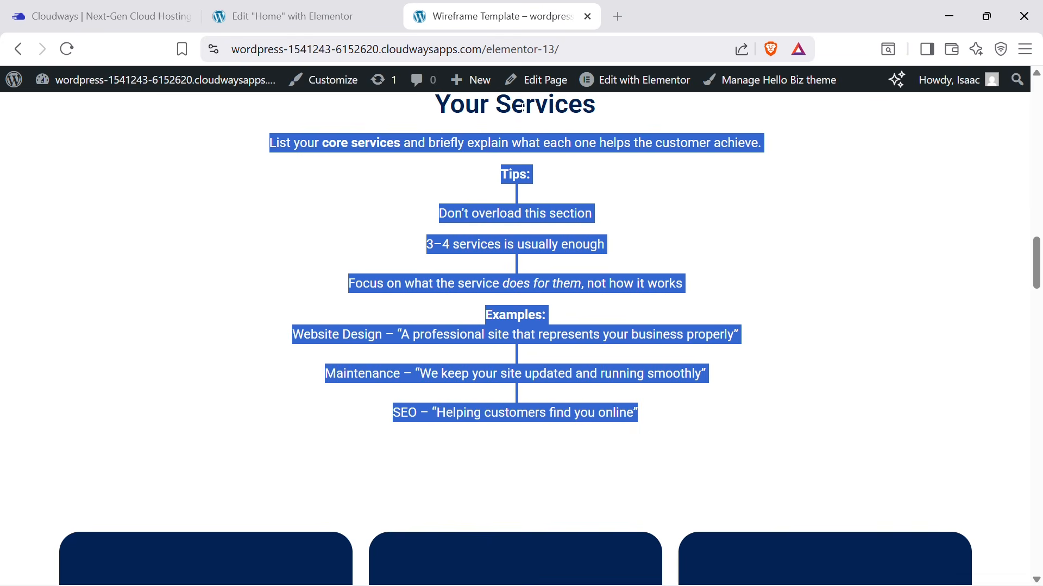
pyautogui.moveTo(436, 104); pyautogui.dragTo(673, 119)
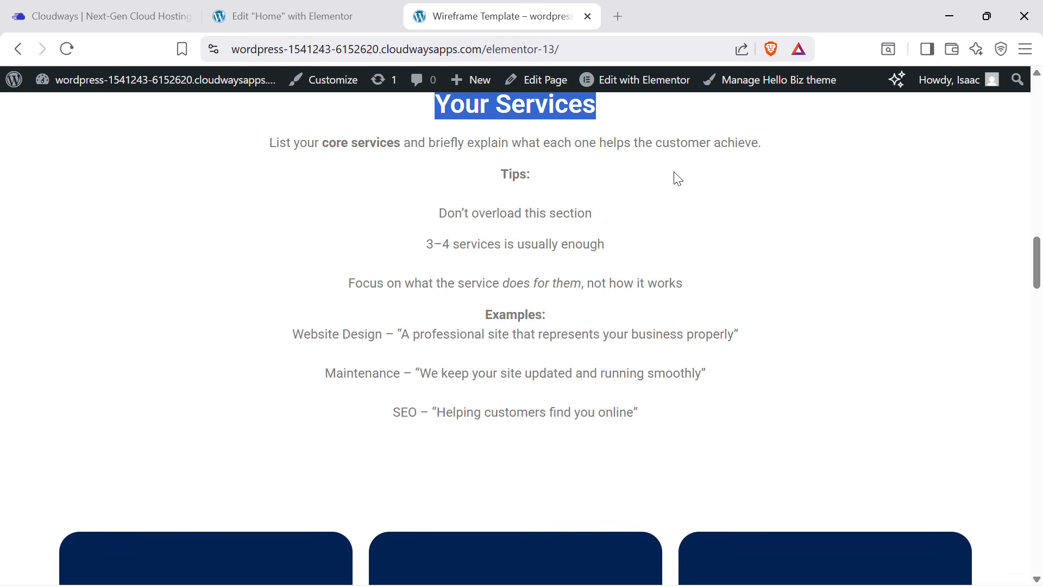
pyautogui.scroll(-3, 200, 464)
pyautogui.scroll(-1, 158, 386)
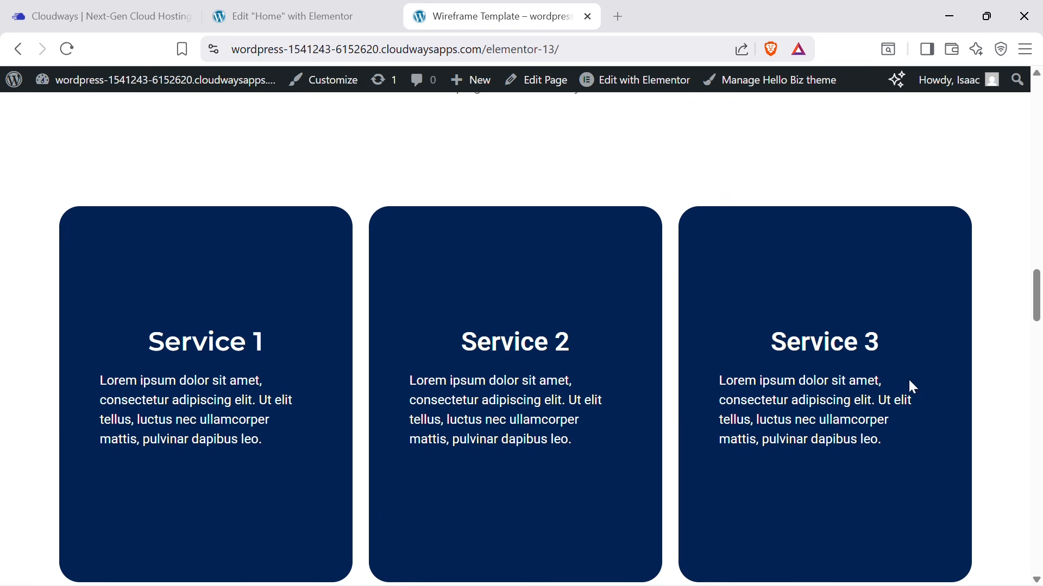
pyautogui.scroll(-5, 900, 342)
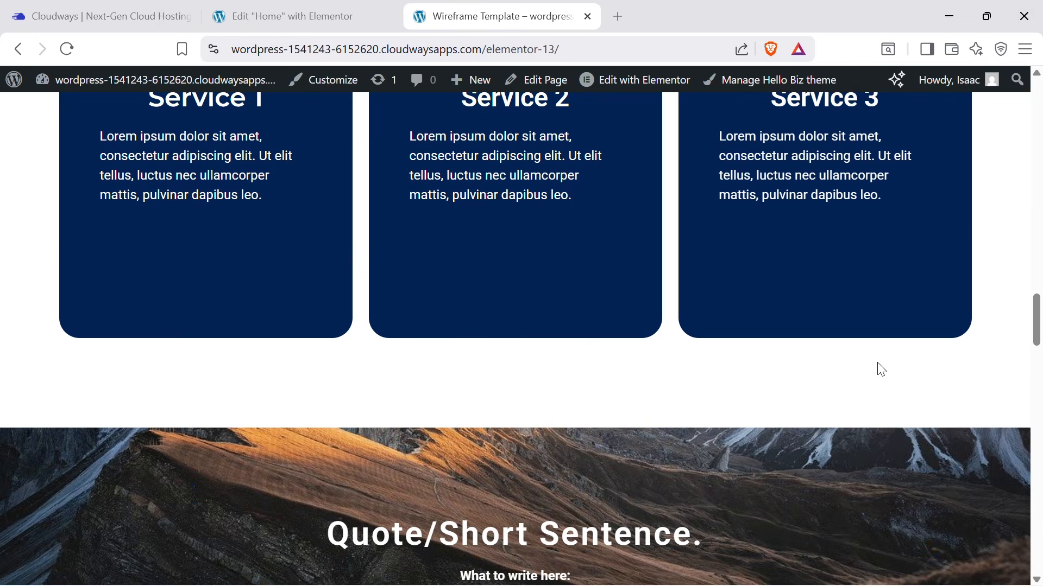
pyautogui.scroll(4, 883, 369)
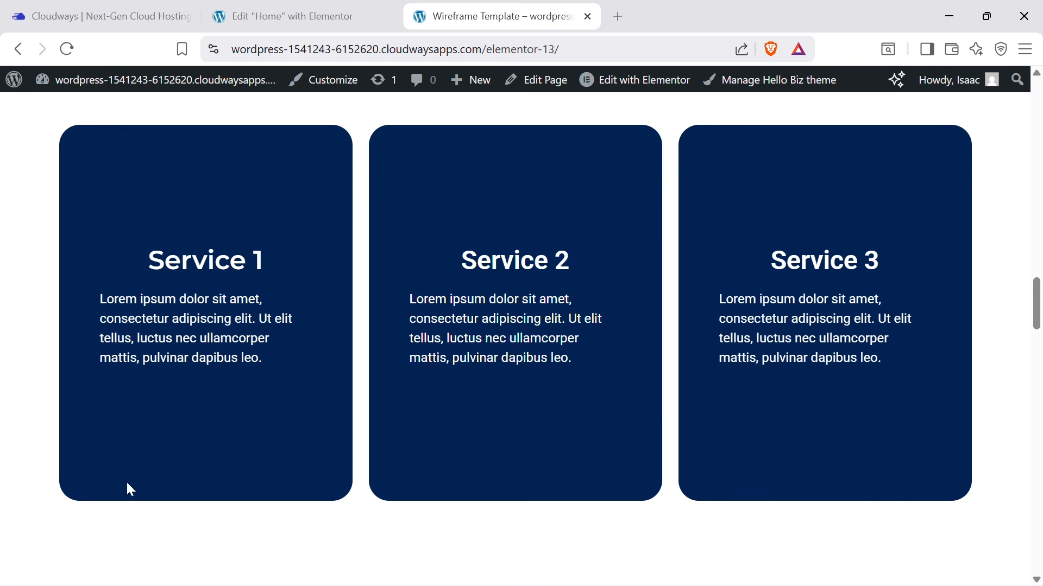
pyautogui.scroll(5, 570, 386)
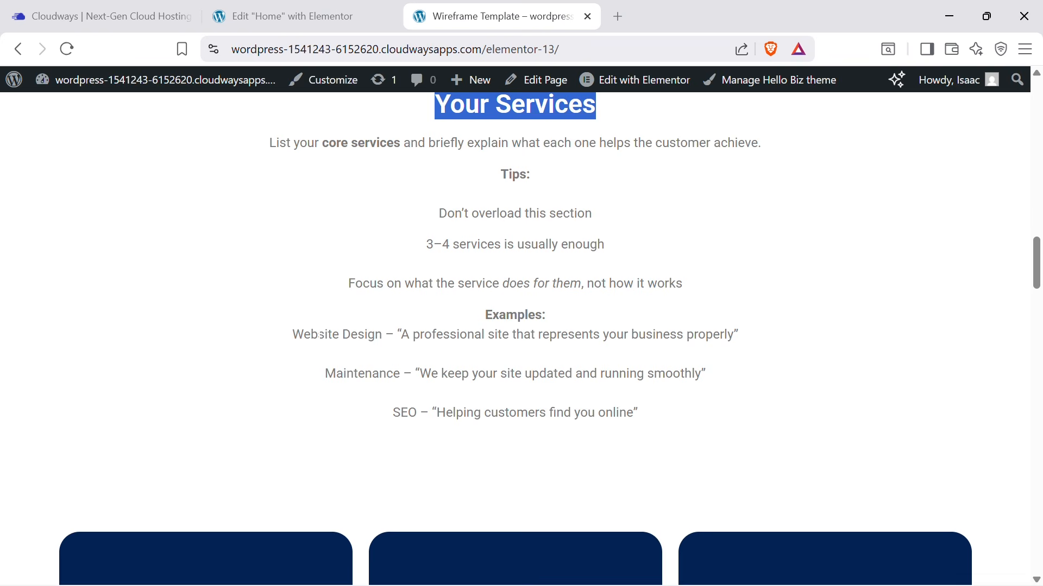
pyautogui.moveTo(296, 333); pyautogui.dragTo(374, 361)
pyautogui.click(319, 335)
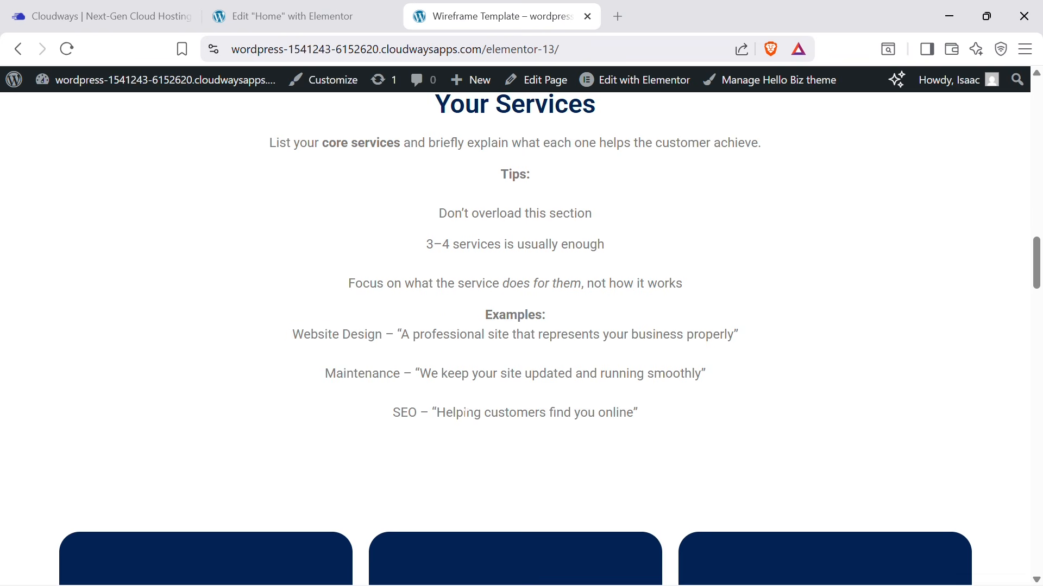
pyautogui.scroll(-2, 604, 405)
pyautogui.tripleClick(646, 531)
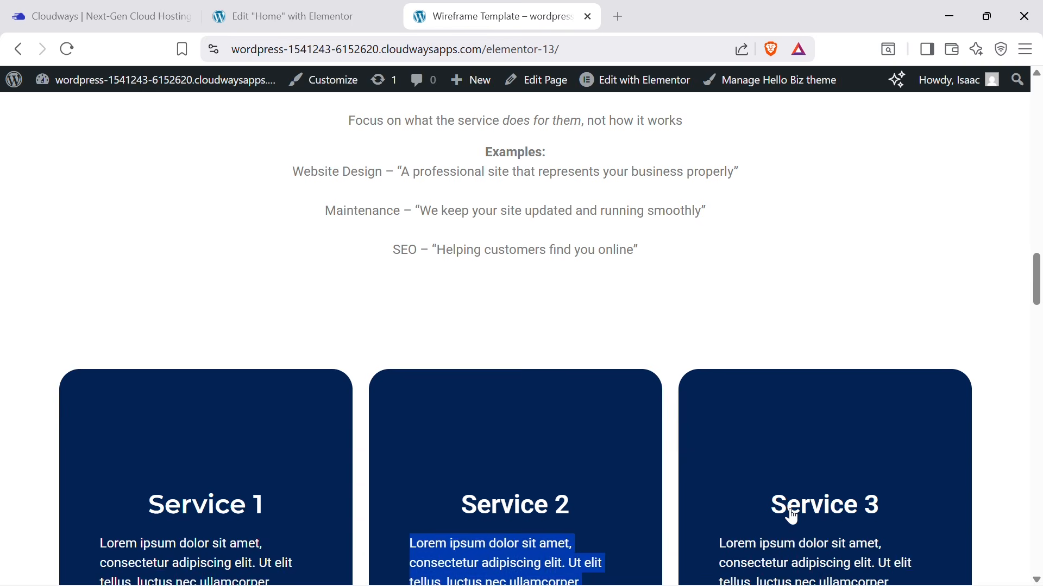
pyautogui.click(794, 512)
pyautogui.scroll(-10, 793, 508)
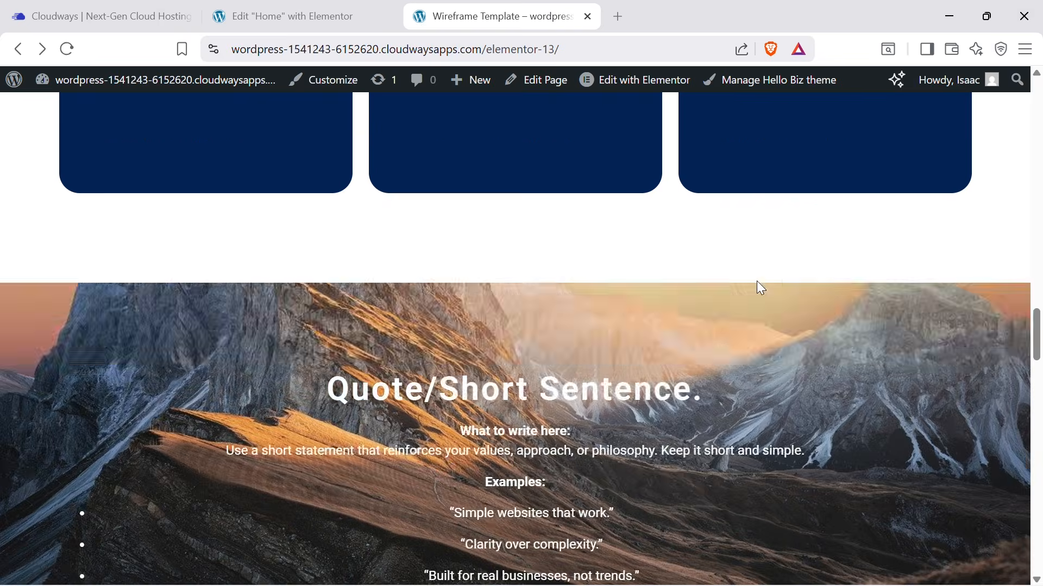
pyautogui.scroll(5, 720, 199)
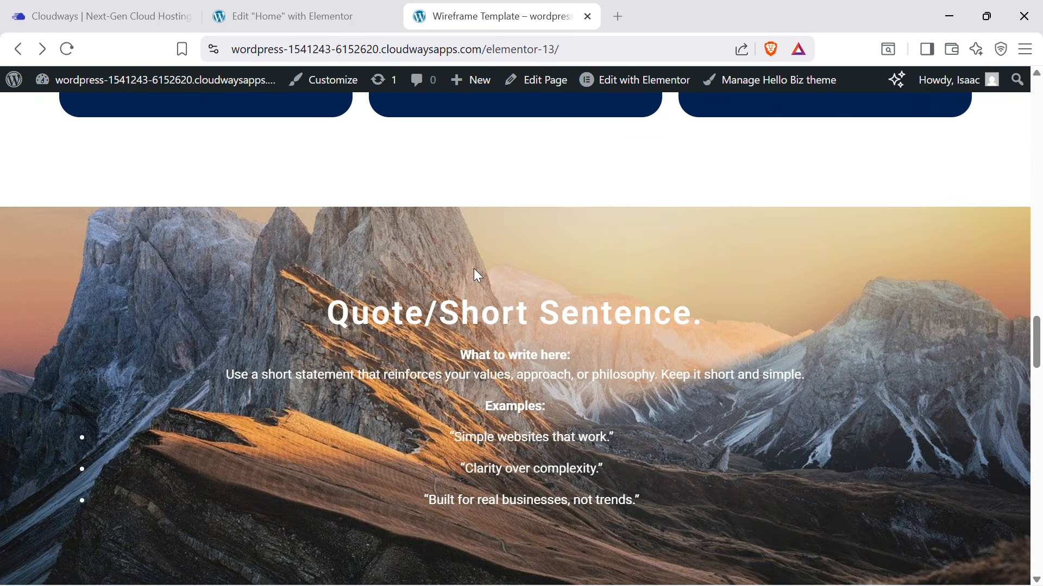
pyautogui.scroll(7, 653, 268)
pyautogui.scroll(-9, 663, 280)
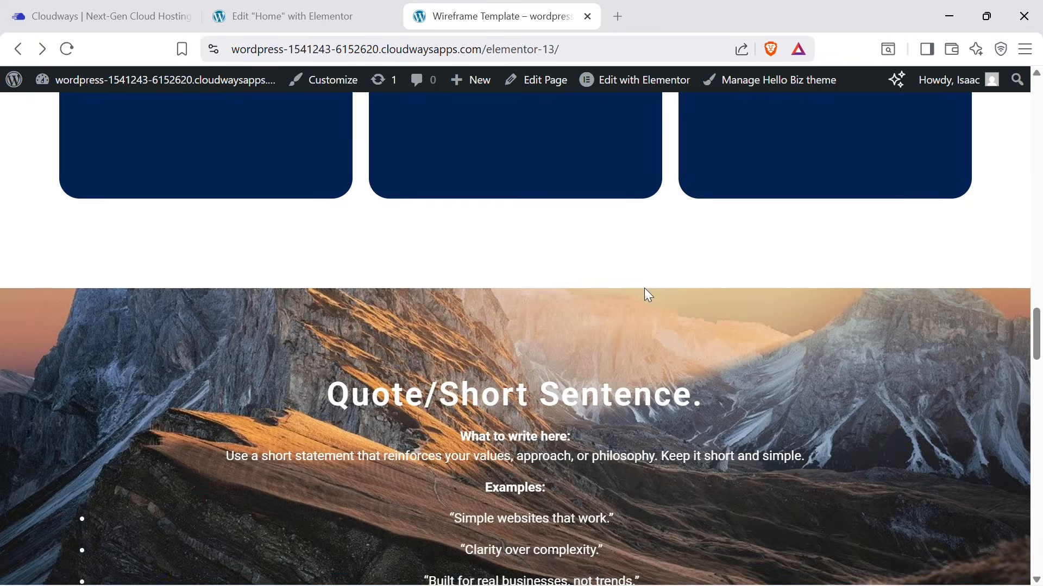
pyautogui.scroll(-4, 640, 315)
pyautogui.scroll(9, 663, 331)
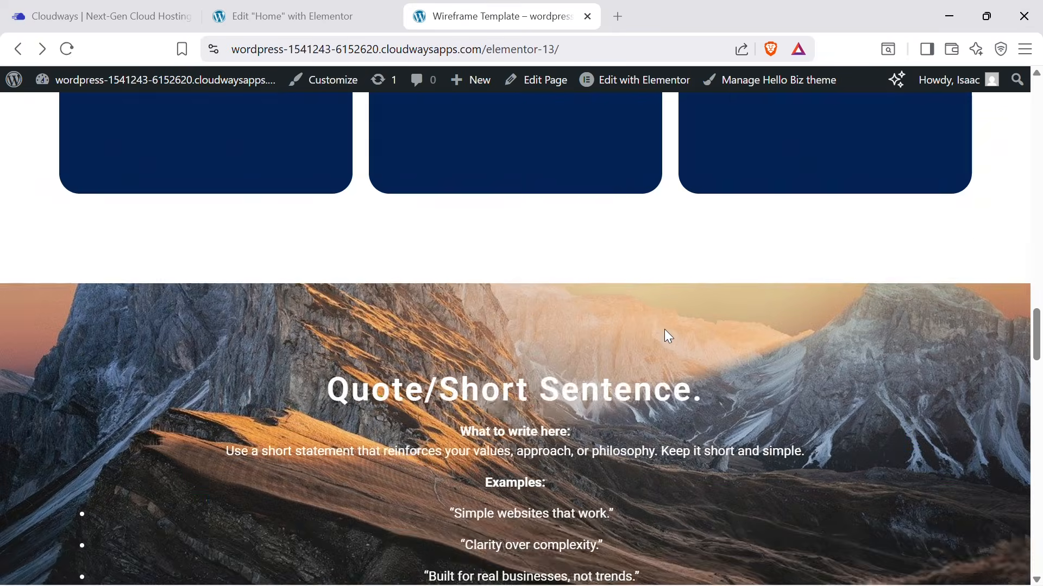
pyautogui.scroll(-5, 619, 337)
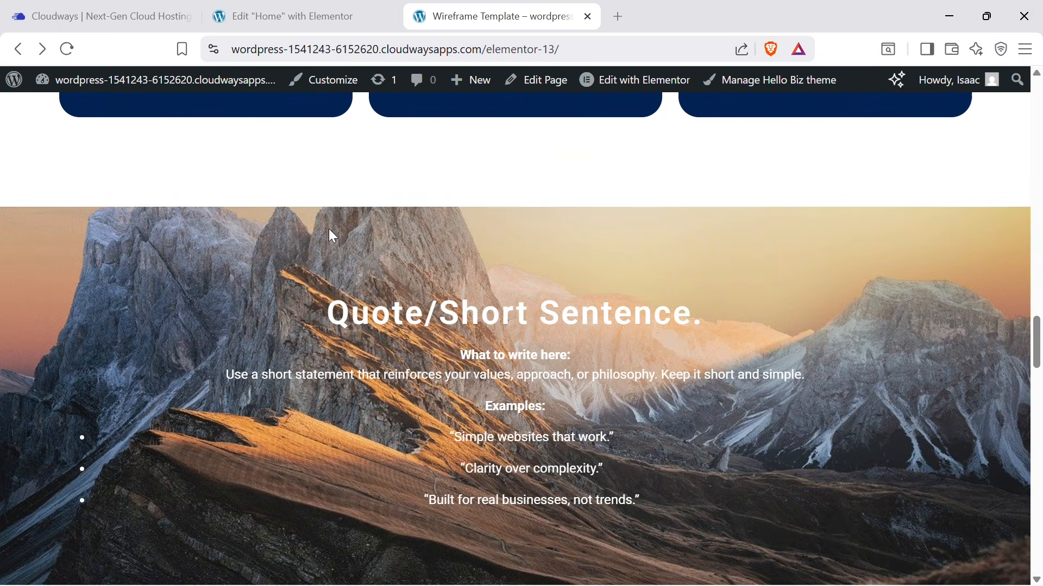
pyautogui.scroll(-2, 687, 280)
pyautogui.scroll(4, 735, 272)
pyautogui.scroll(-2, 735, 272)
pyautogui.scroll(-2, 647, 342)
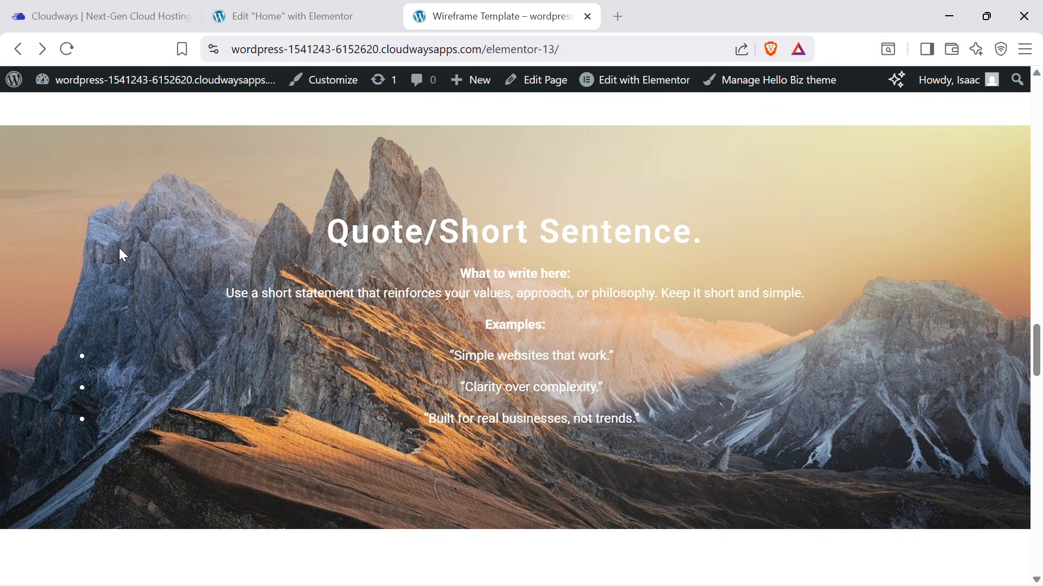
pyautogui.scroll(-2, 529, 297)
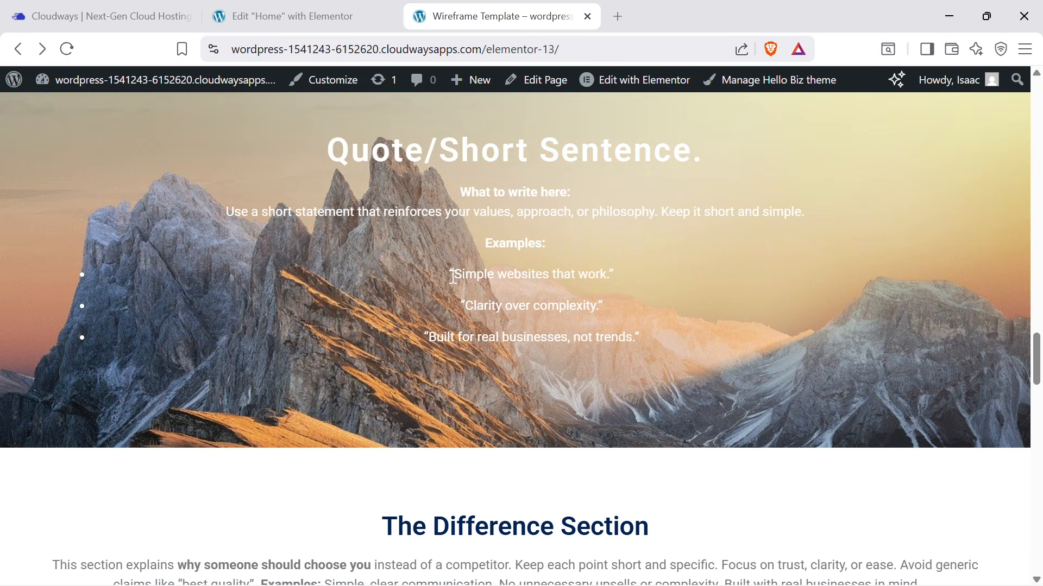
pyautogui.moveTo(453, 277); pyautogui.dragTo(660, 274)
pyautogui.moveTo(459, 306); pyautogui.dragTo(660, 307)
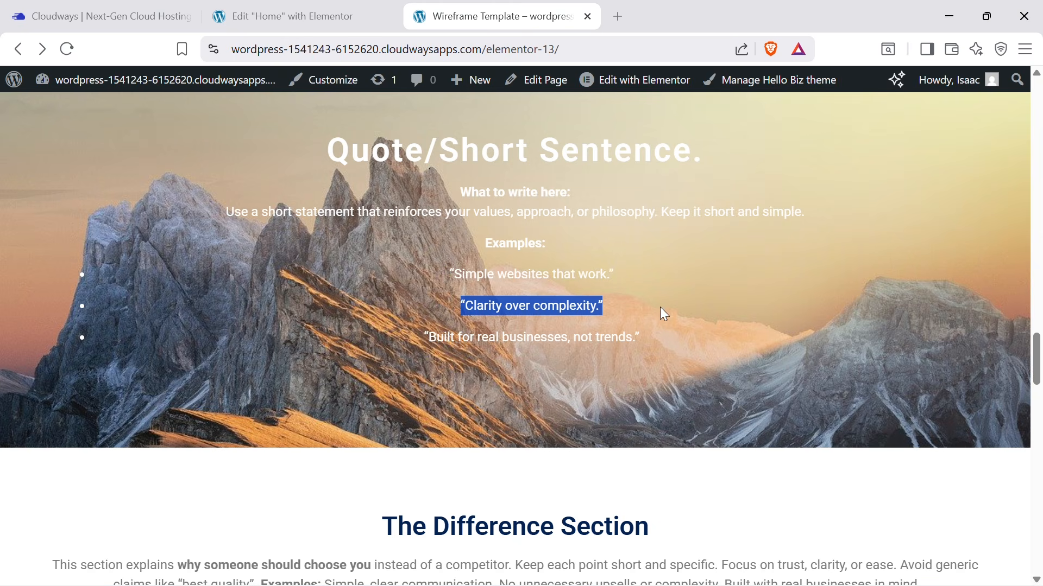
pyautogui.moveTo(406, 347); pyautogui.dragTo(757, 341)
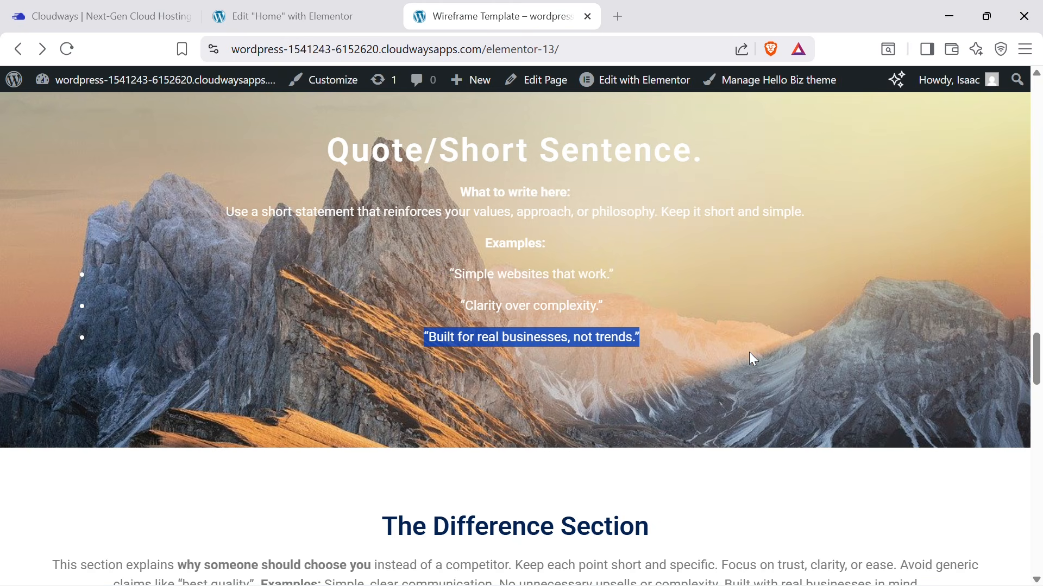
pyautogui.click(700, 335)
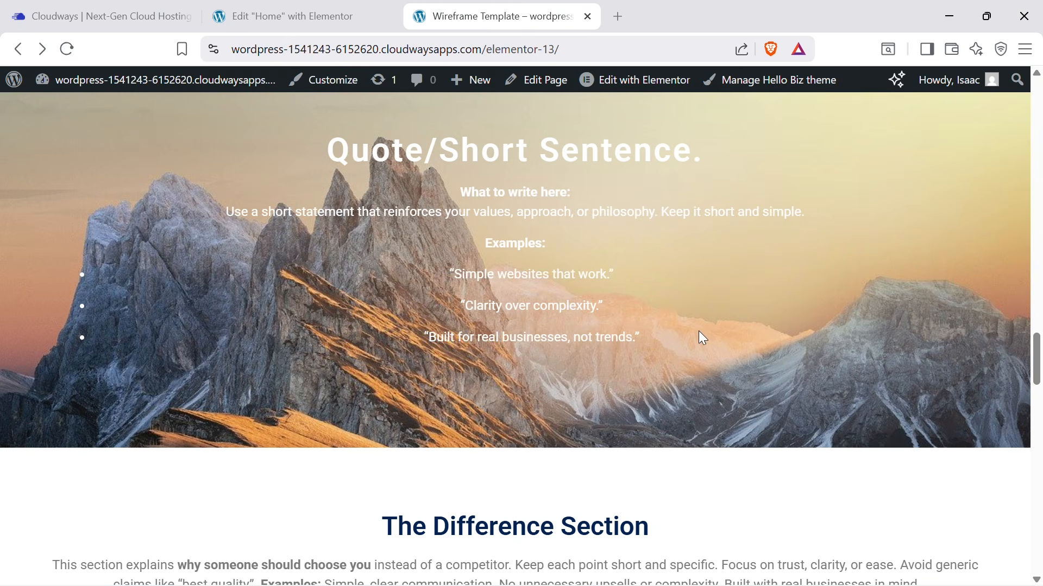
pyautogui.scroll(4, 698, 332)
pyautogui.scroll(-4, 750, 331)
pyautogui.scroll(-6, 749, 332)
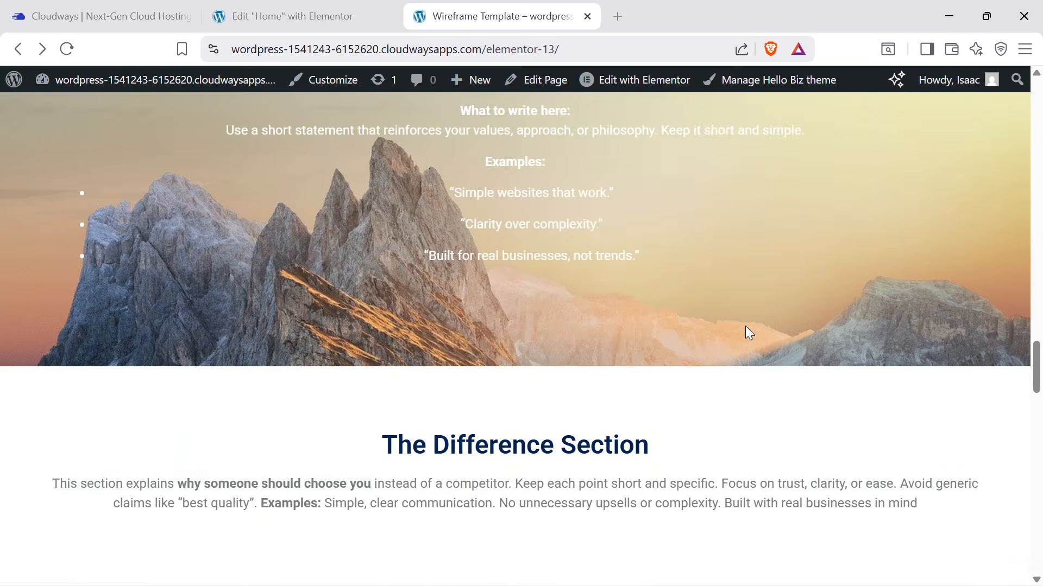
pyautogui.moveTo(44, 239); pyautogui.dragTo(967, 272)
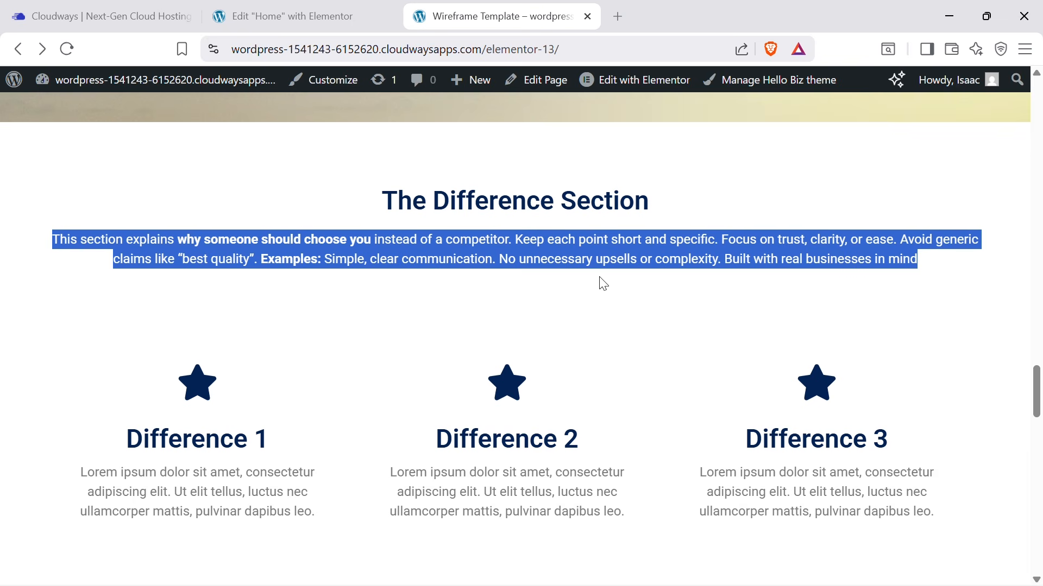
pyautogui.click(233, 239)
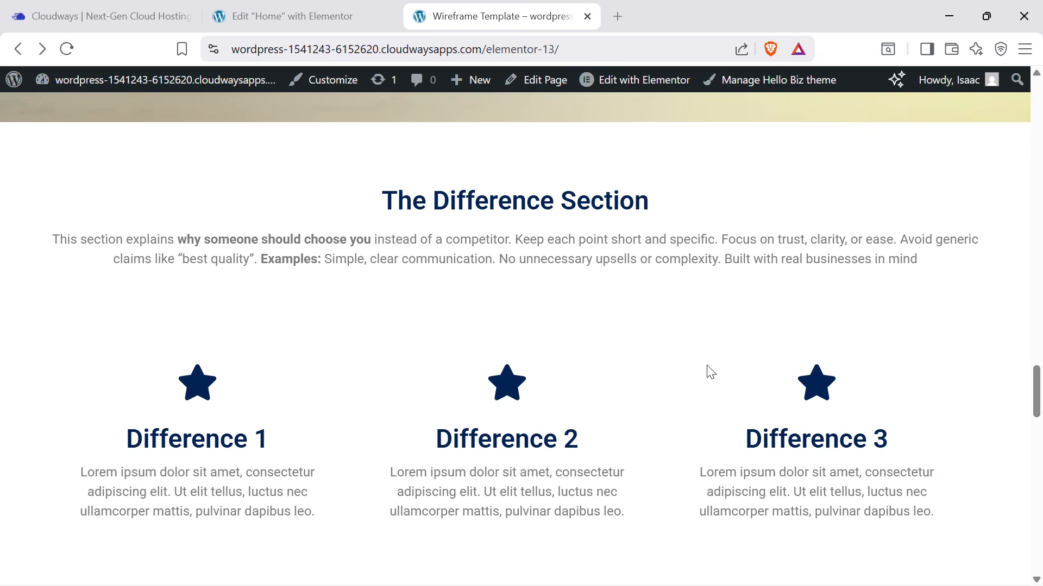
pyautogui.scroll(-3, 711, 374)
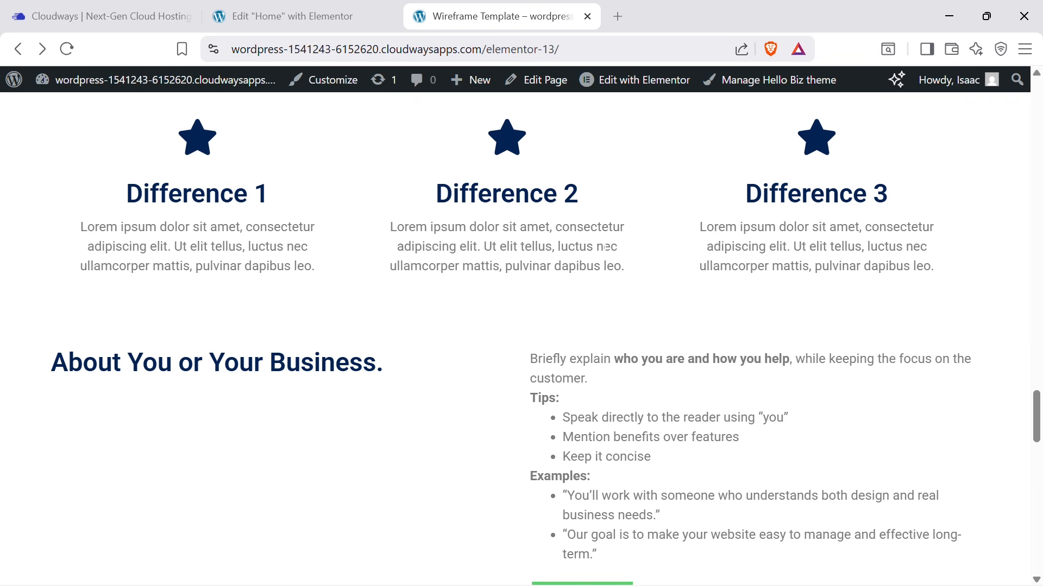
pyautogui.scroll(-1, 407, 280)
pyautogui.scroll(-2, 204, 275)
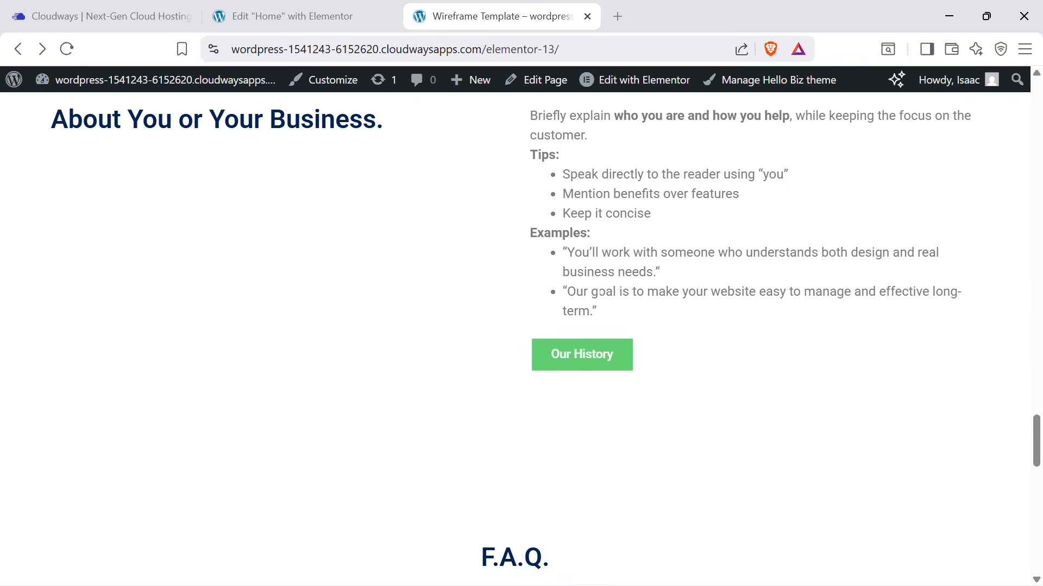
pyautogui.scroll(1, 597, 294)
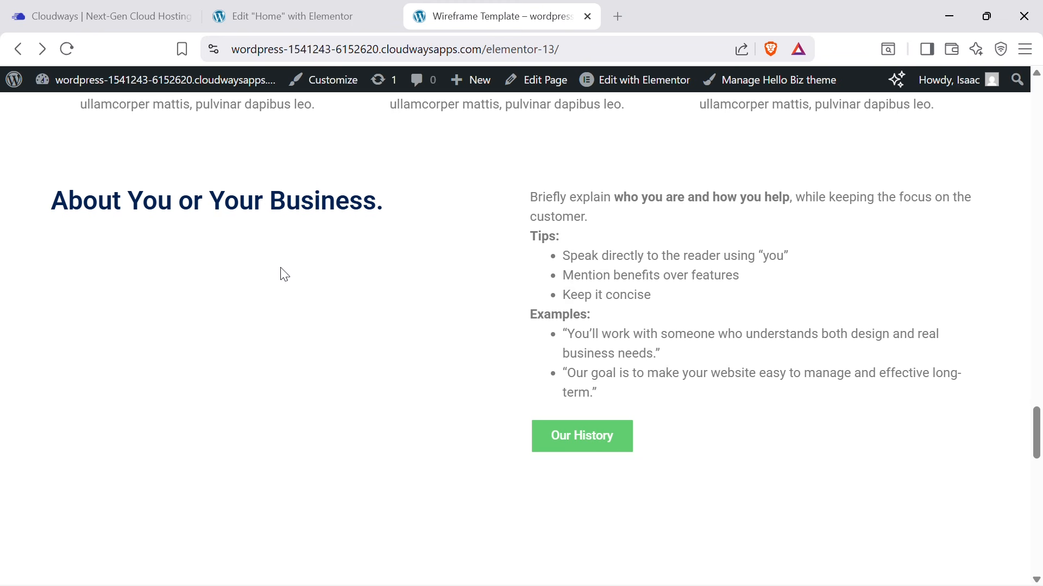
pyautogui.scroll(20, 530, 333)
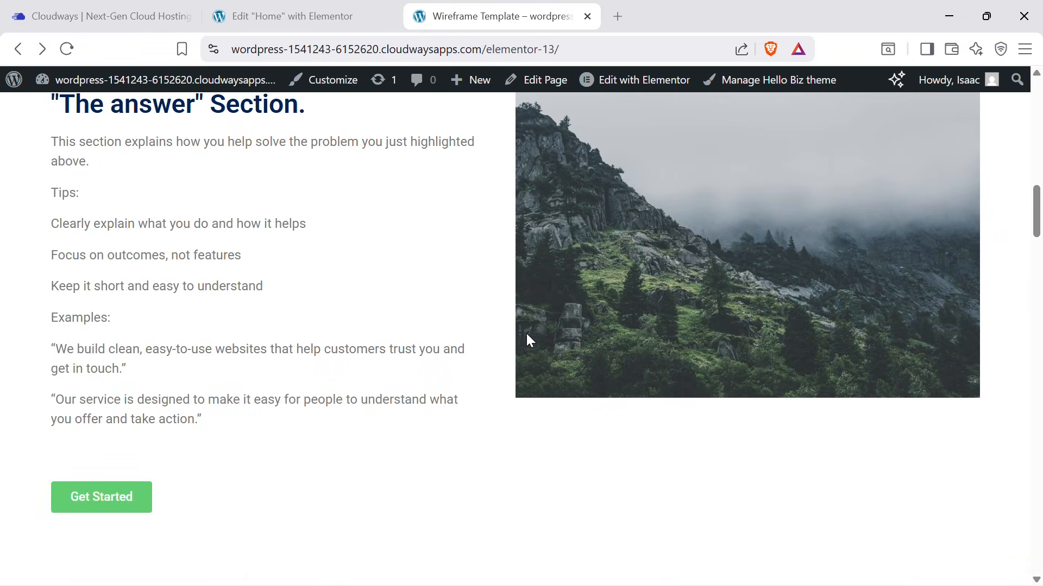
pyautogui.scroll(-7, 530, 341)
pyautogui.scroll(-20, 528, 336)
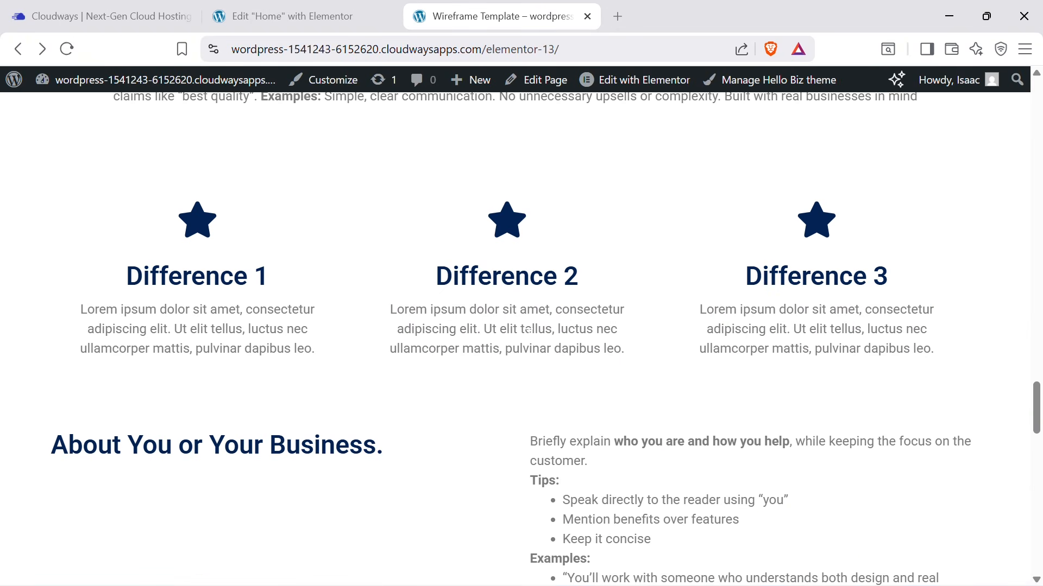
pyautogui.scroll(-3, 527, 330)
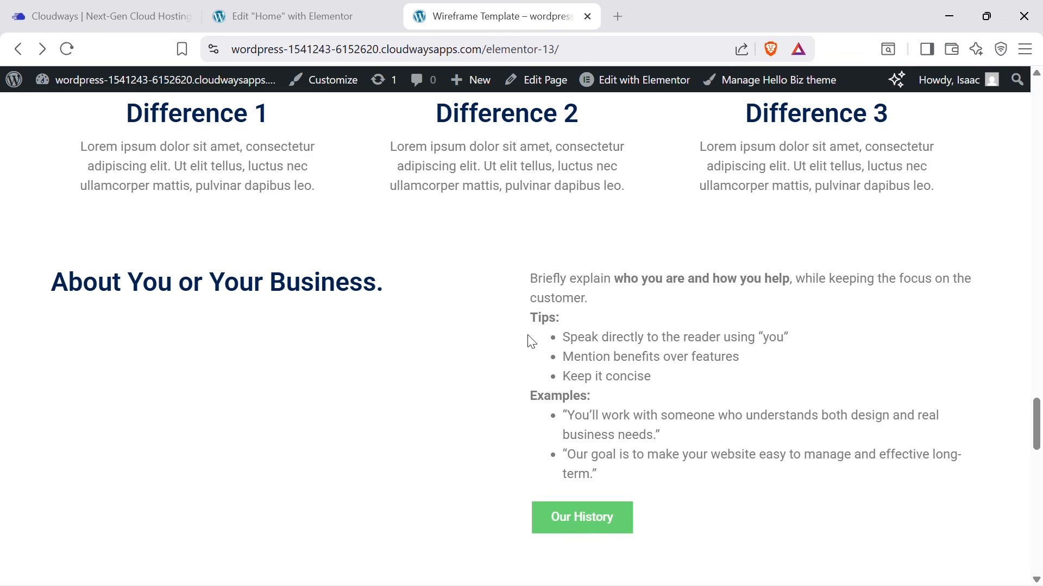
pyautogui.scroll(-2, 528, 341)
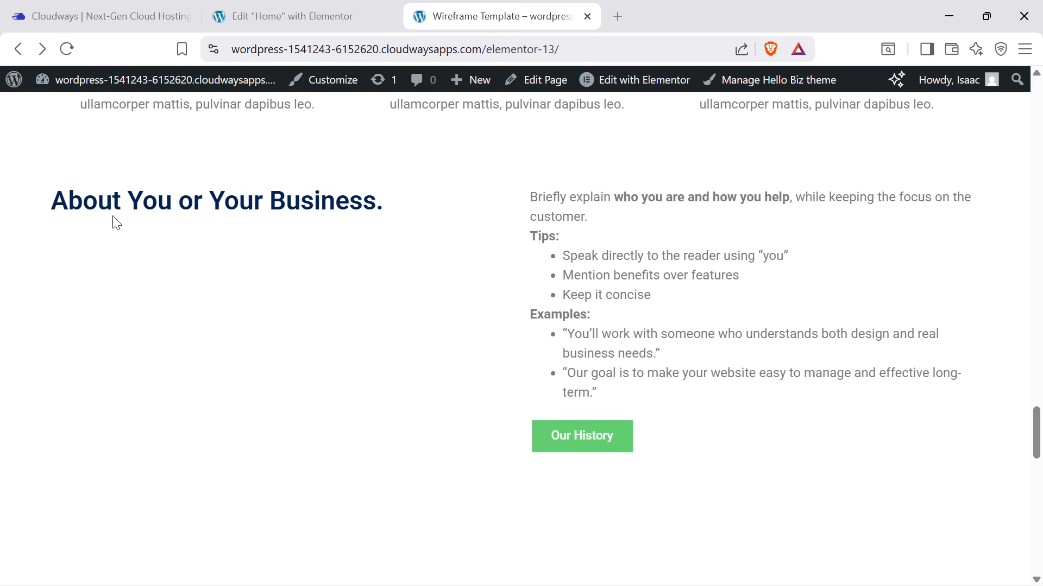
pyautogui.moveTo(84, 205); pyautogui.dragTo(391, 212)
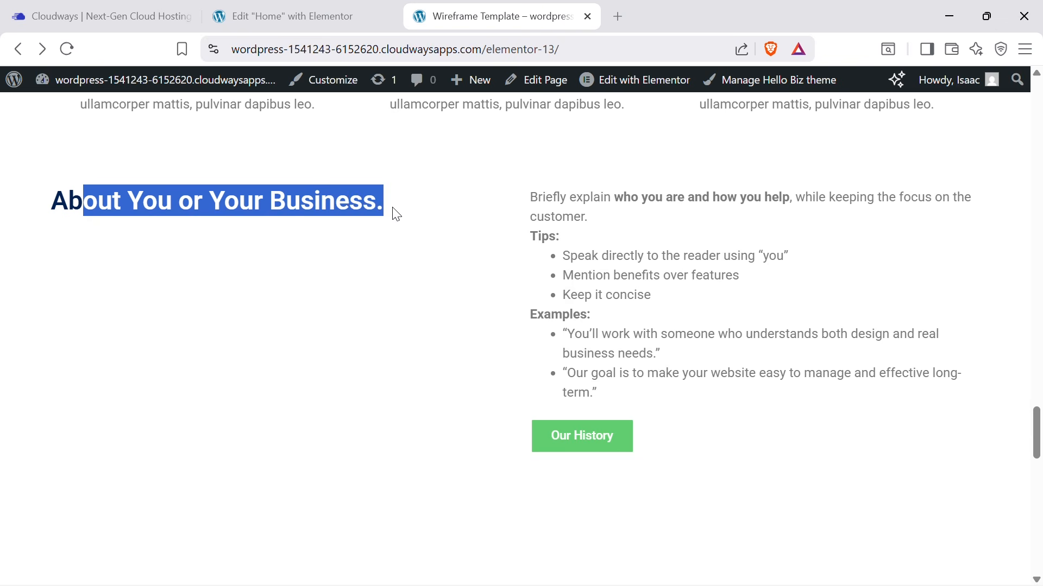
pyautogui.click(502, 293)
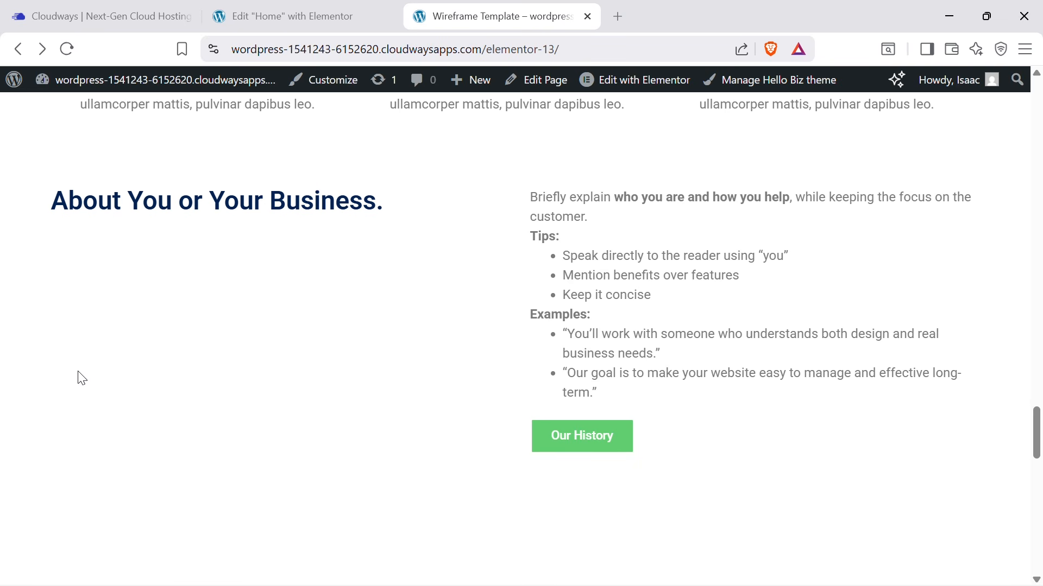
pyautogui.moveTo(75, 204); pyautogui.dragTo(234, 209)
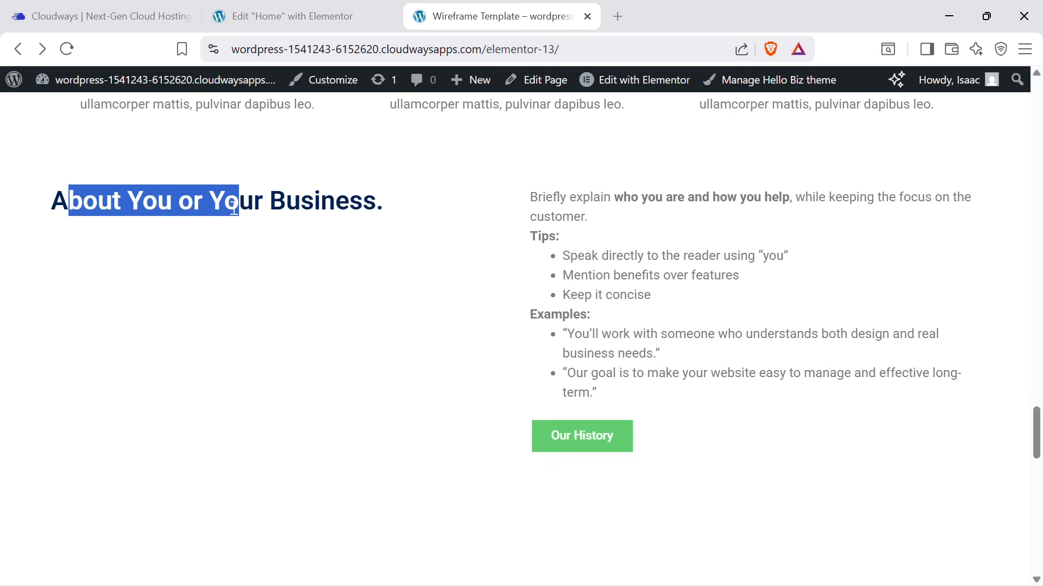
pyautogui.moveTo(97, 204); pyautogui.dragTo(336, 205)
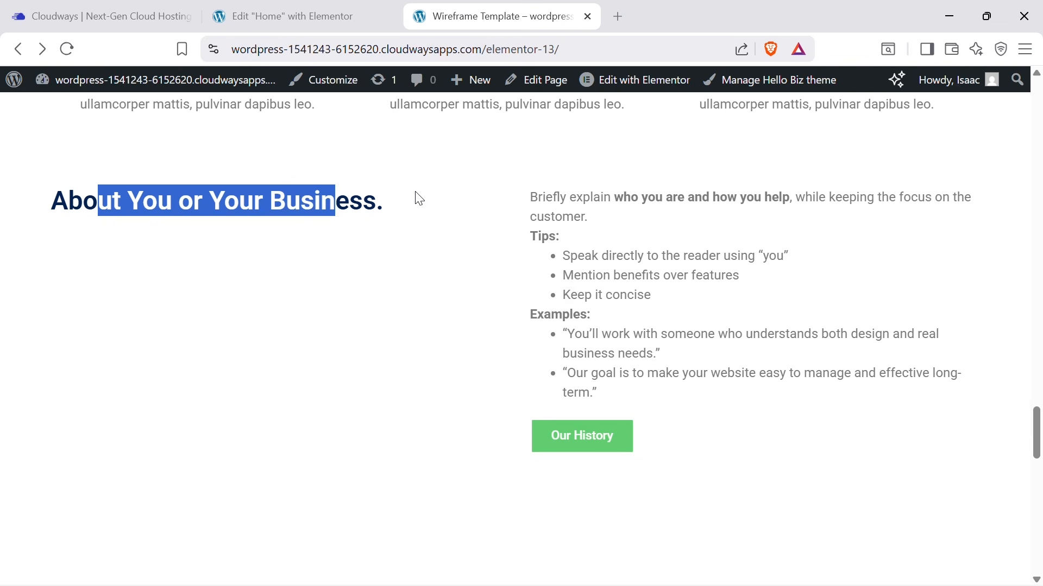
pyautogui.click(72, 207)
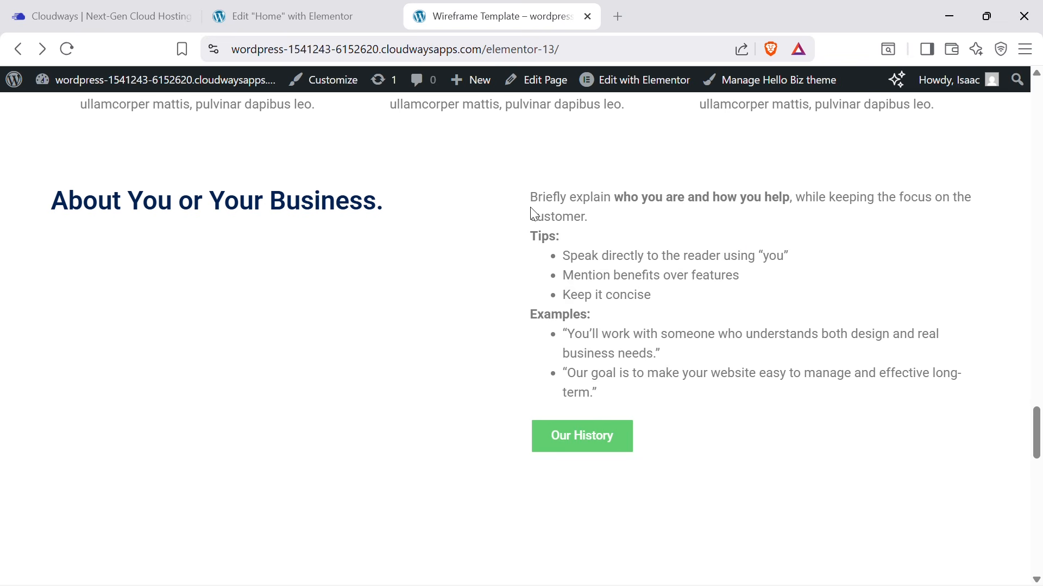
pyautogui.moveTo(531, 198); pyautogui.dragTo(763, 396)
pyautogui.click(671, 298)
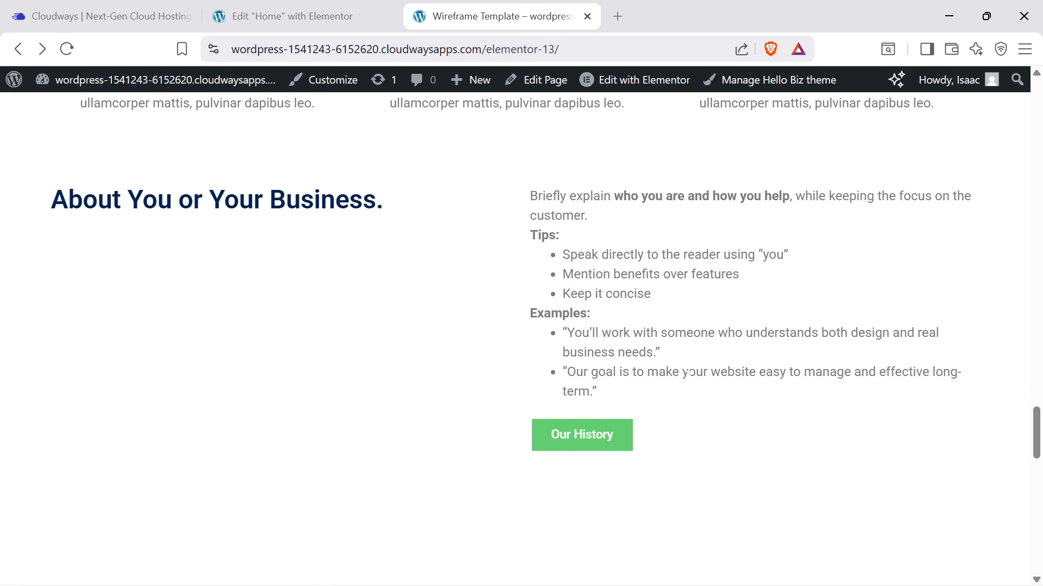
pyautogui.scroll(-1, 702, 370)
pyautogui.scroll(-5, 735, 352)
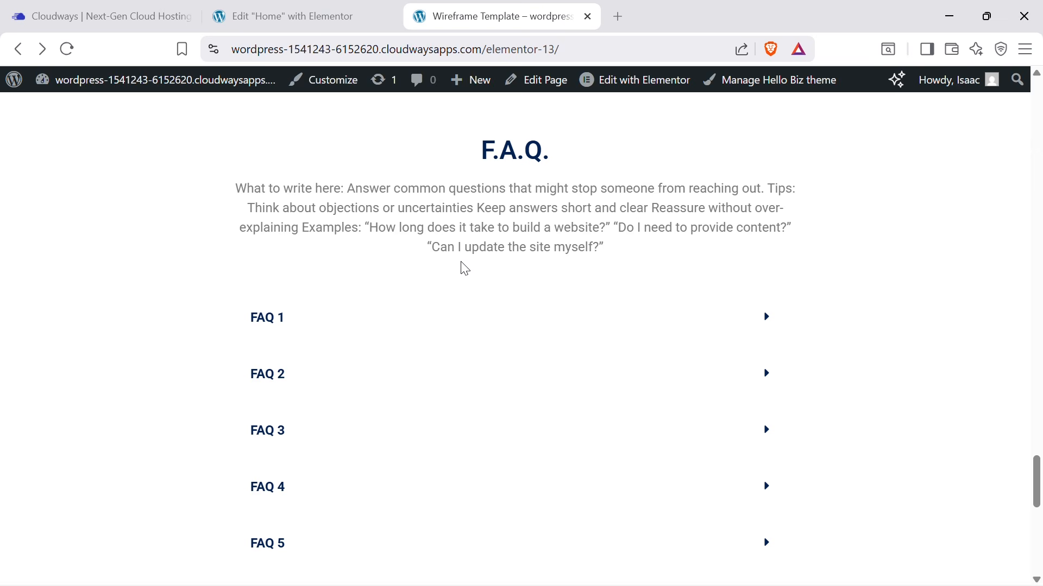
pyautogui.scroll(-3, 600, 337)
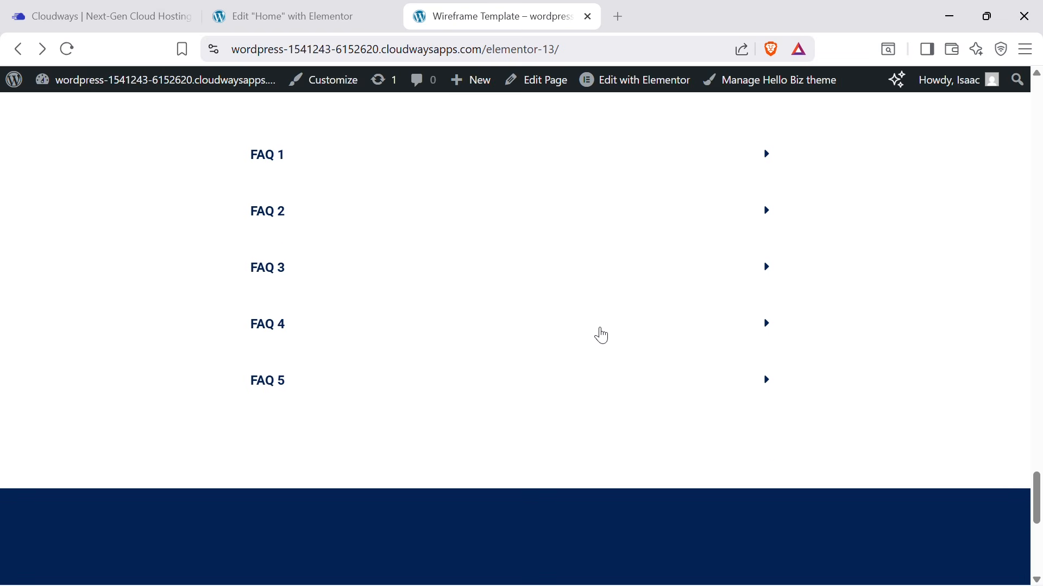
pyautogui.scroll(-8, 601, 335)
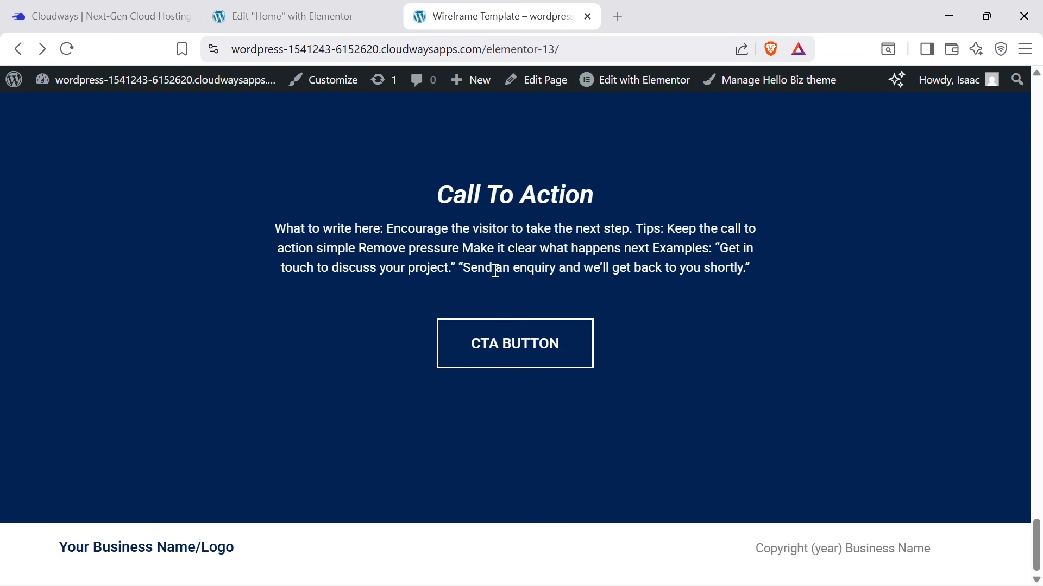
pyautogui.moveTo(275, 228); pyautogui.dragTo(633, 239)
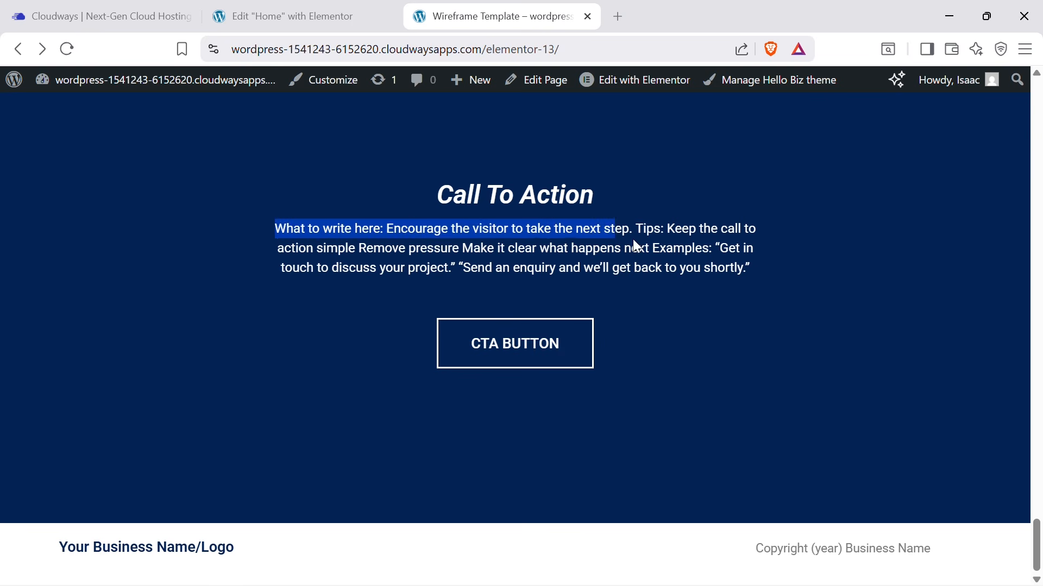
pyautogui.click(634, 238)
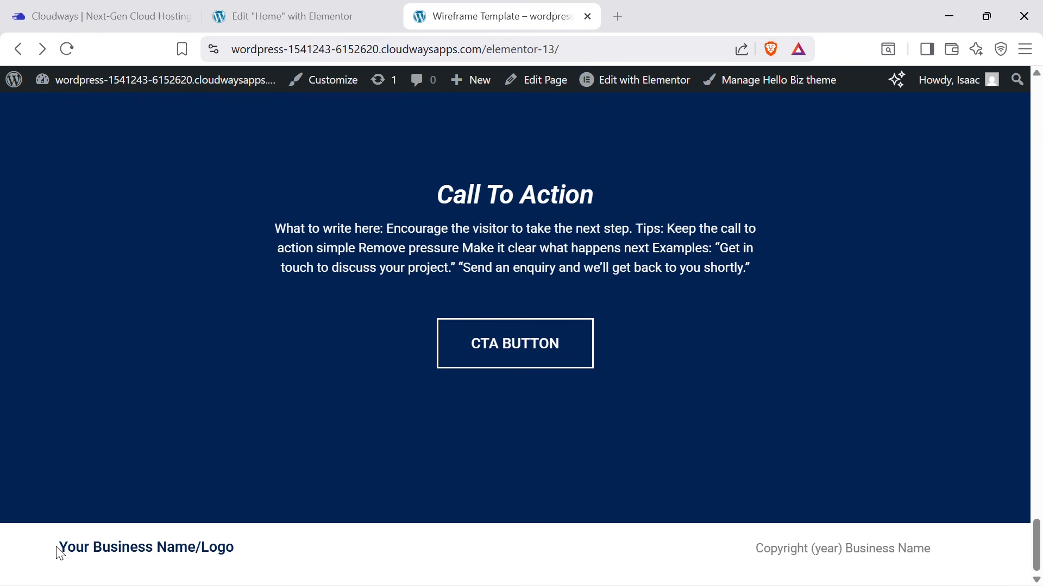
pyautogui.moveTo(57, 548); pyautogui.dragTo(489, 554)
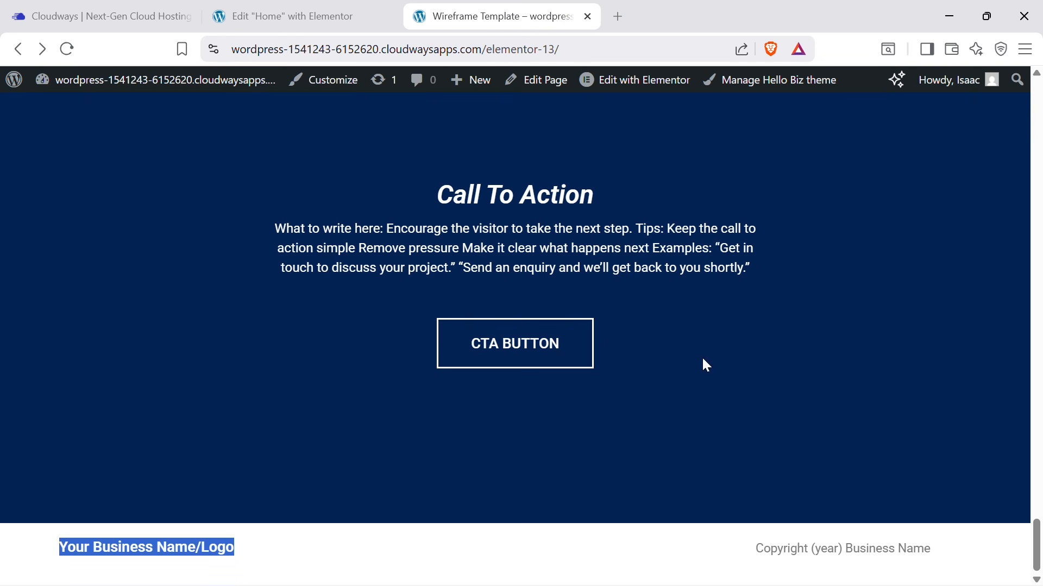
pyautogui.moveTo(770, 550); pyautogui.dragTo(811, 550)
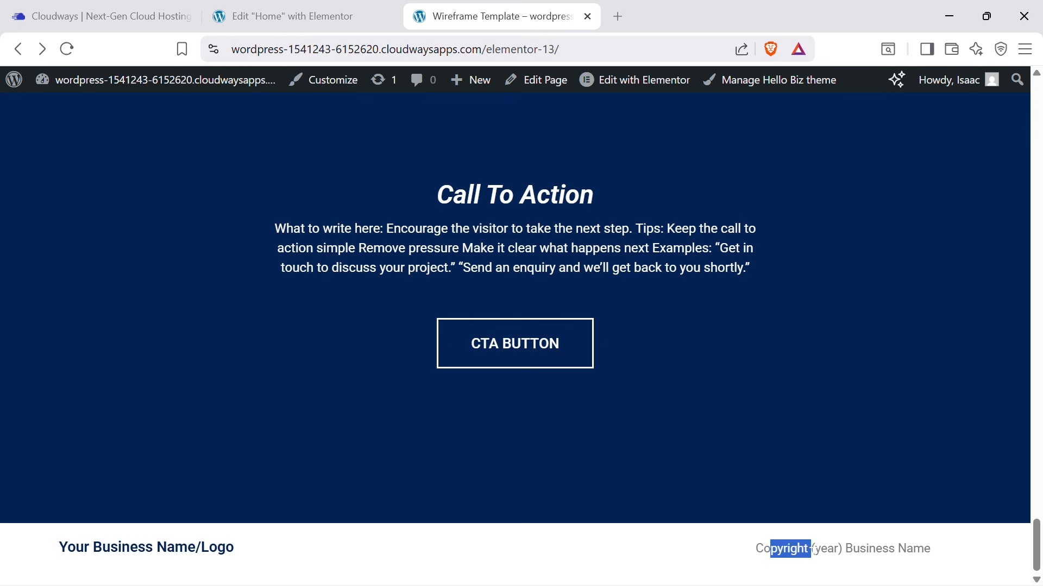
pyautogui.click(812, 550)
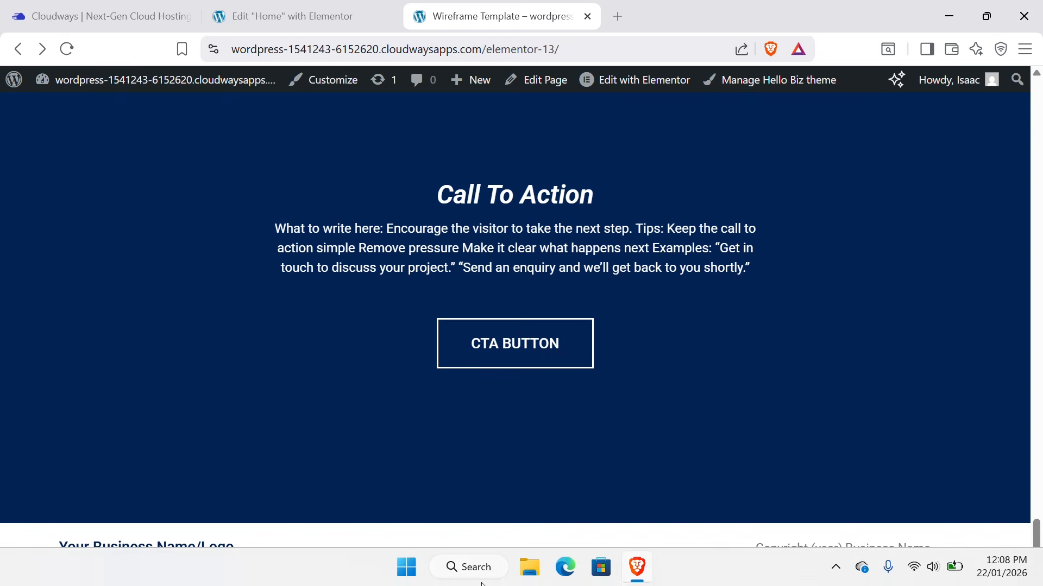
# Scroll through the Wireframe Template page to review its hero section.
pyautogui.scroll(15, 566, 447)
pyautogui.scroll(20, 571, 455)
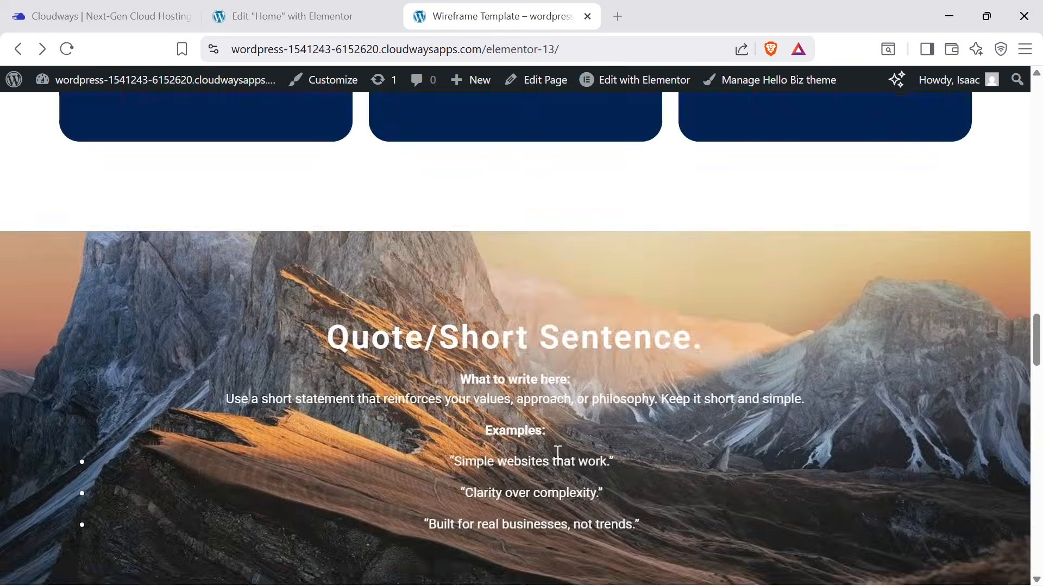
pyautogui.scroll(-1, 529, 481)
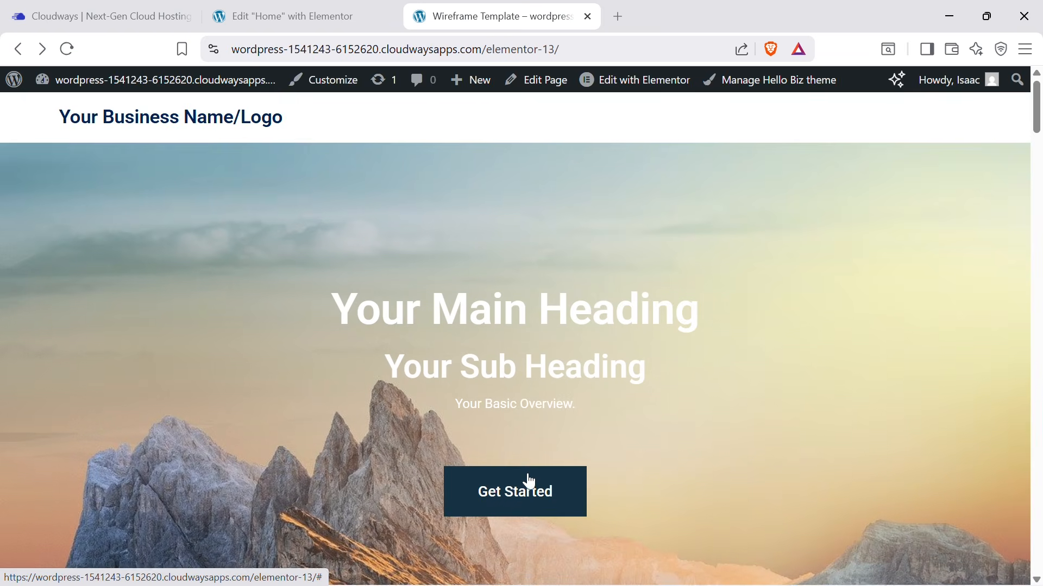
pyautogui.moveTo(1041, 123); pyautogui.dragTo(926, 110)
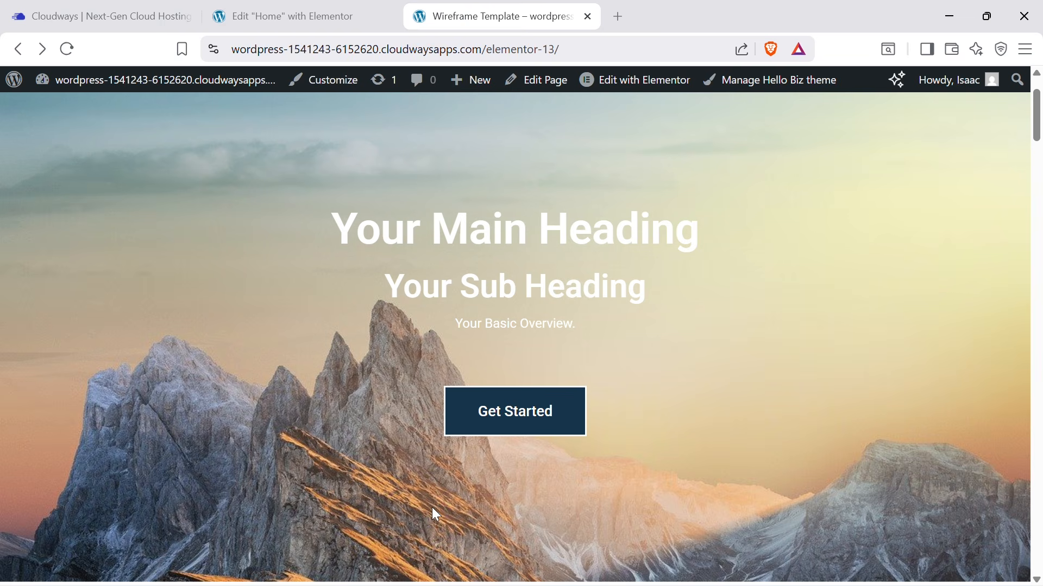
pyautogui.scroll(-10, 556, 231)
pyautogui.scroll(12, 504, 297)
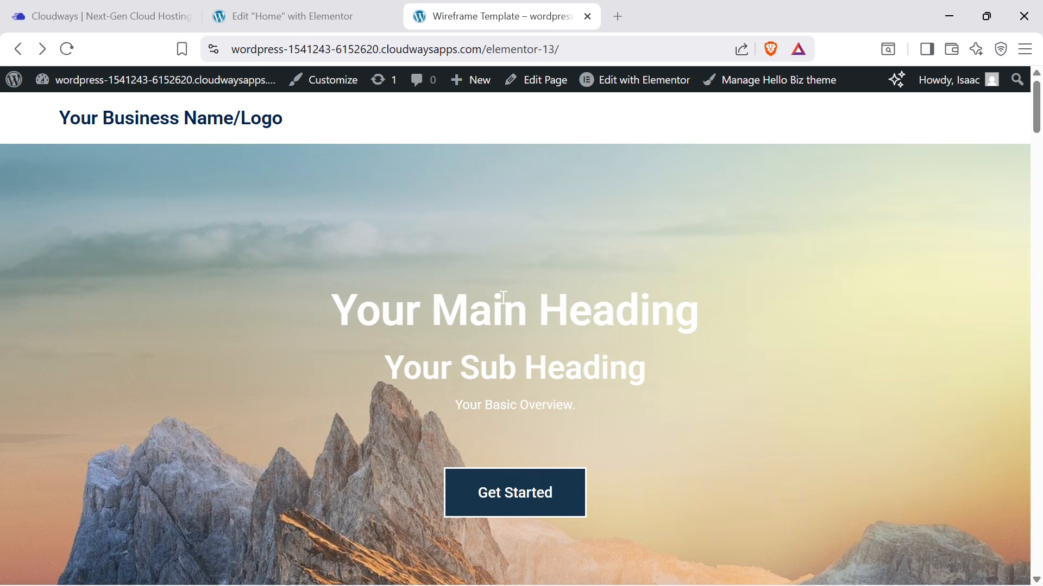
pyautogui.scroll(-7, 465, 395)
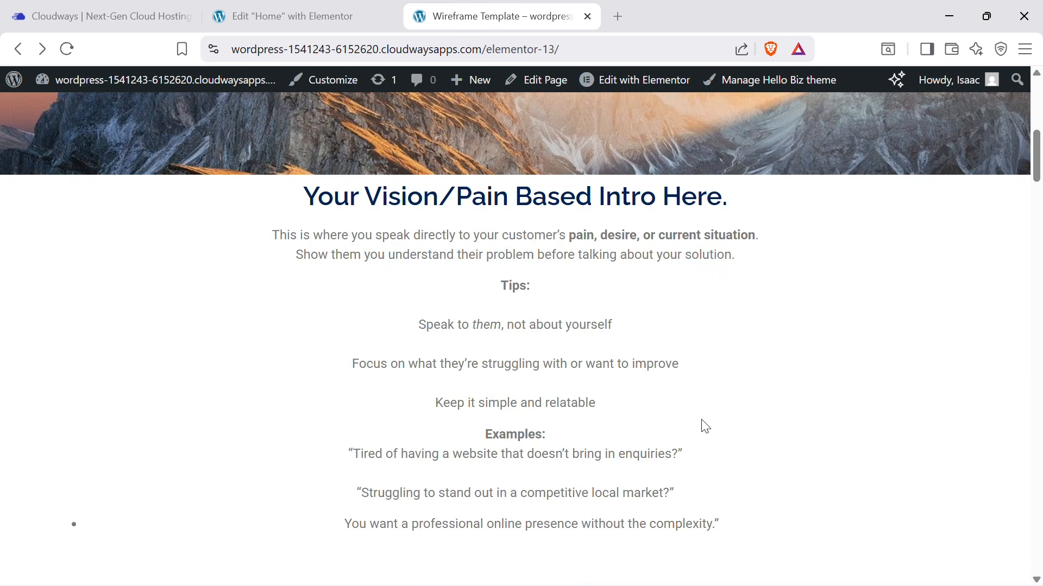
pyautogui.scroll(6, 705, 426)
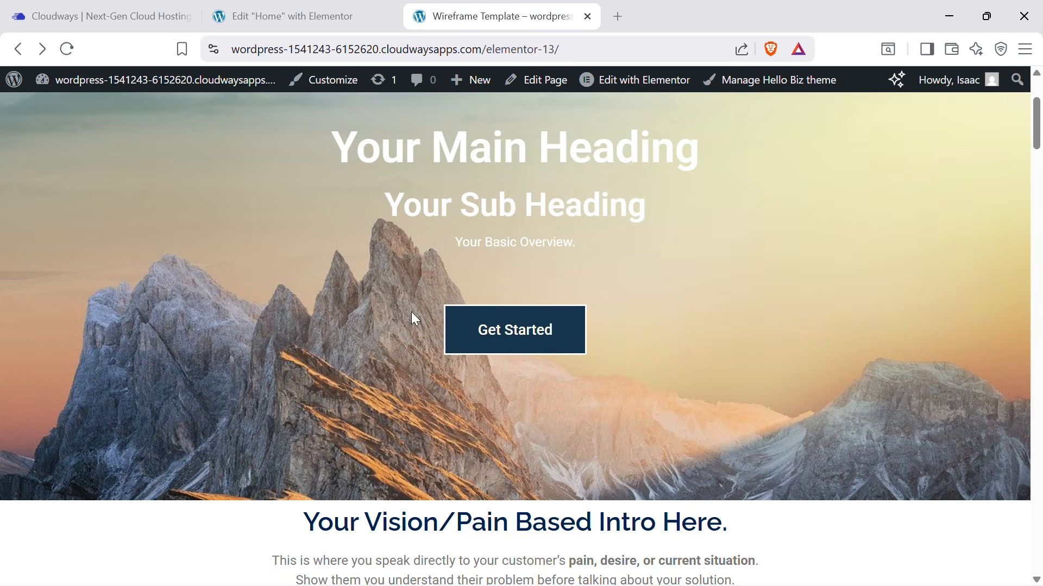
pyautogui.scroll(-5, 682, 342)
pyautogui.scroll(9, 659, 333)
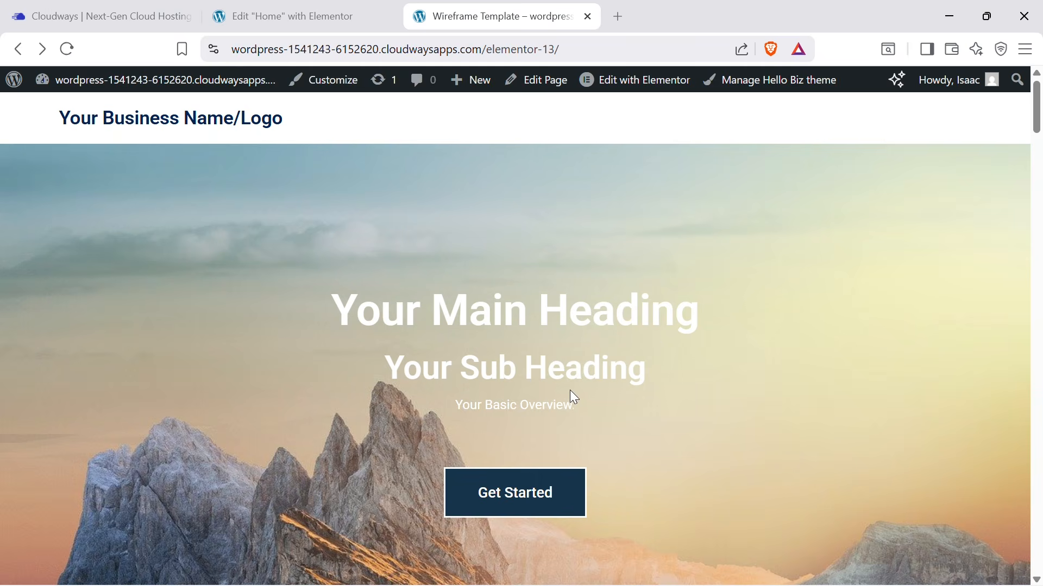
pyautogui.scroll(-20, 938, 335)
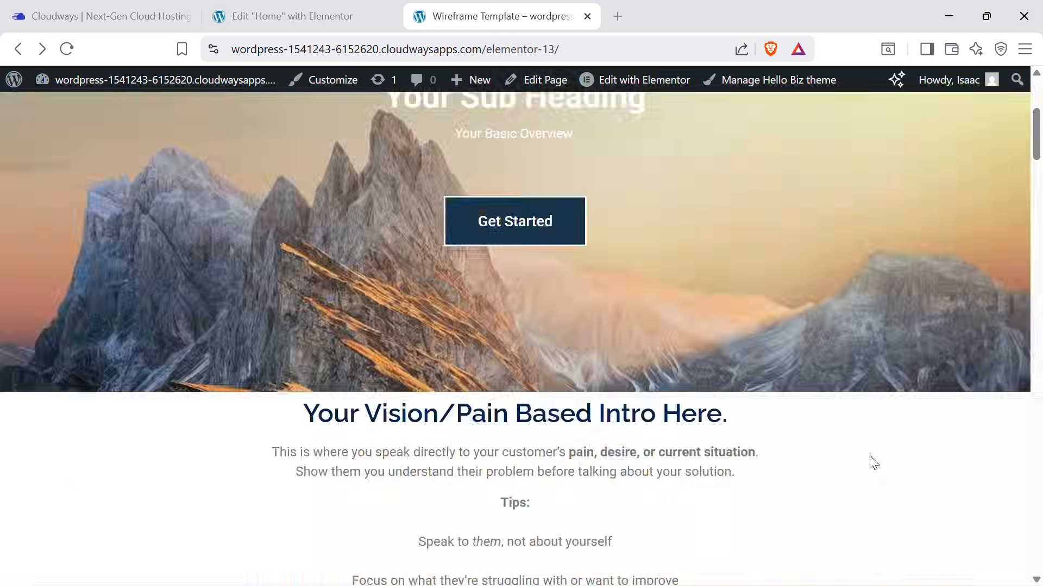
pyautogui.scroll(-20, 858, 473)
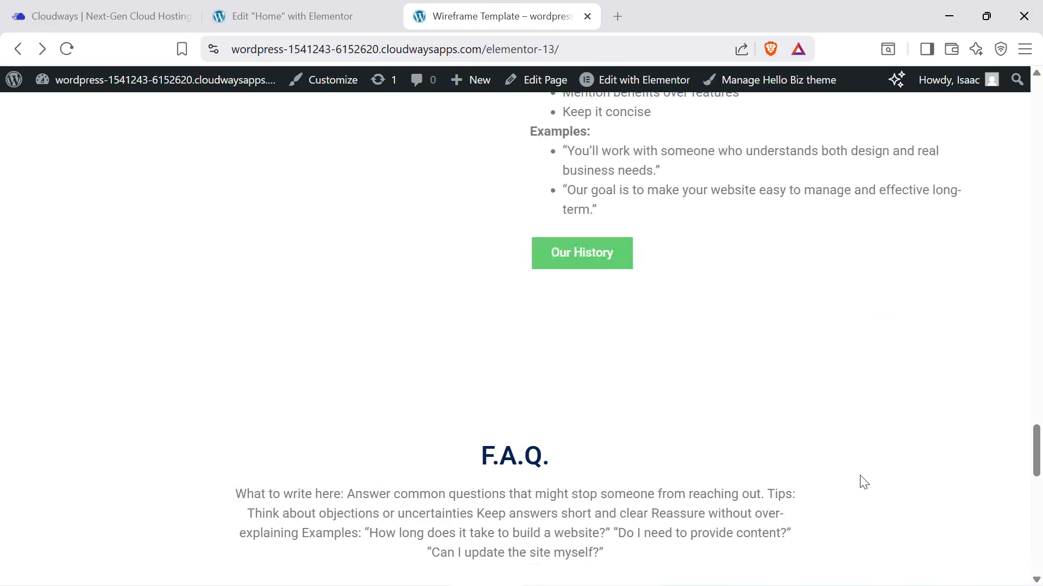
pyautogui.scroll(17, 857, 475)
pyautogui.scroll(20, 851, 485)
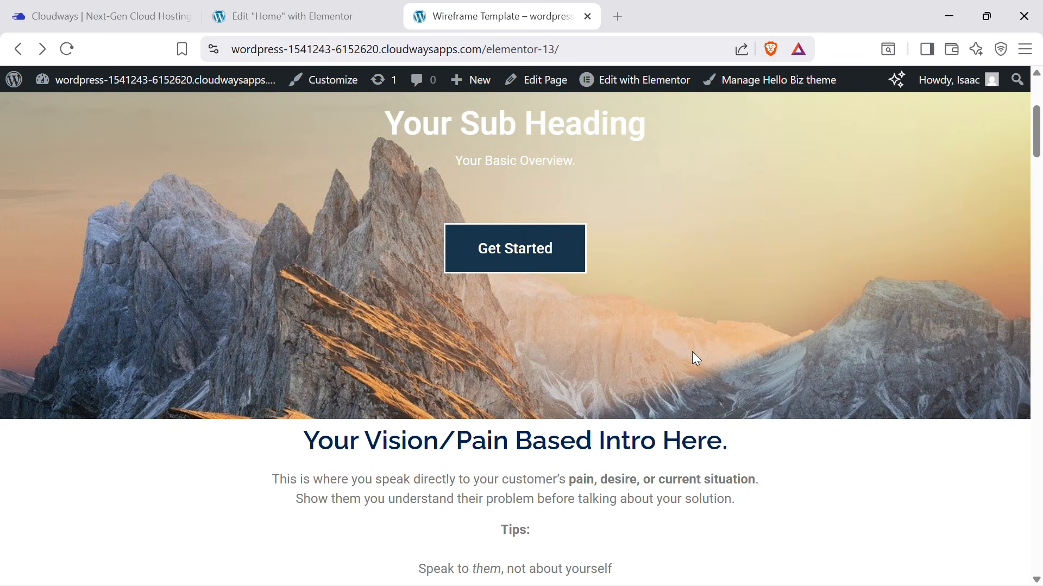
# Compare the template's main heading, sub heading and overview line, then select the Home hero's Multi-purpose Template heading.
pyautogui.click(314, 9)
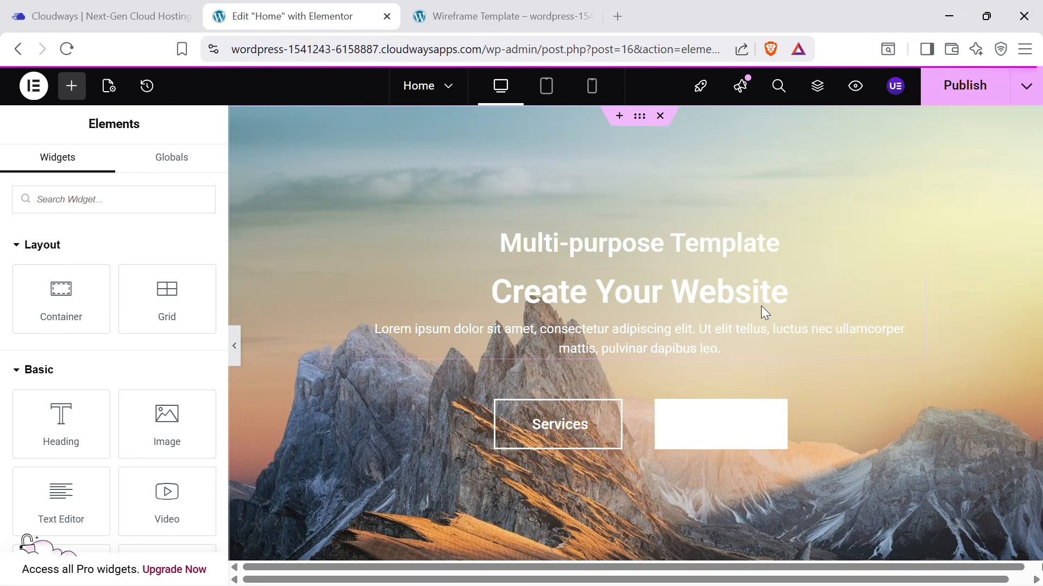
pyautogui.click(478, 10)
pyautogui.scroll(5, 594, 359)
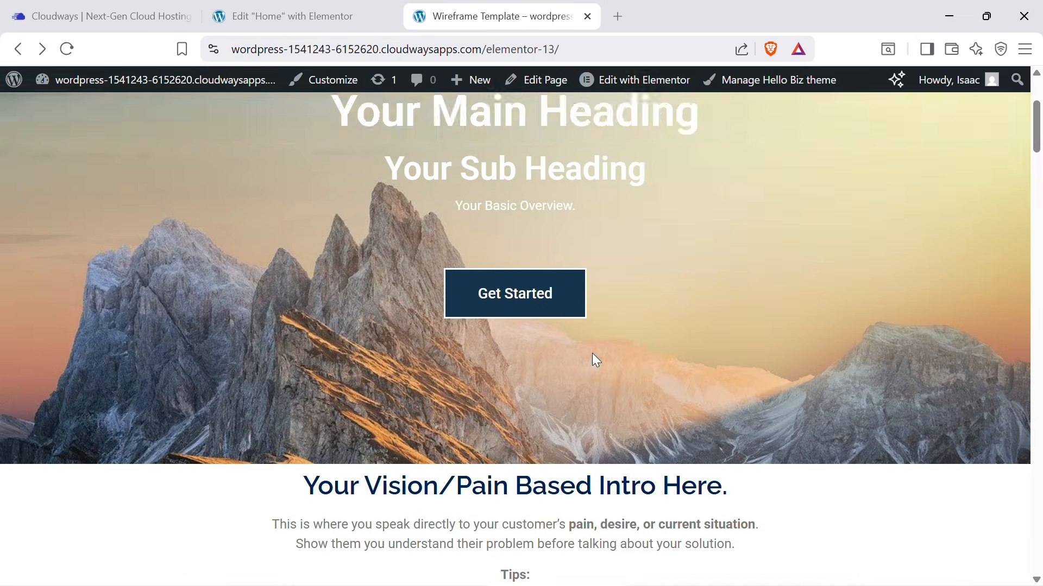
pyautogui.click(348, 8)
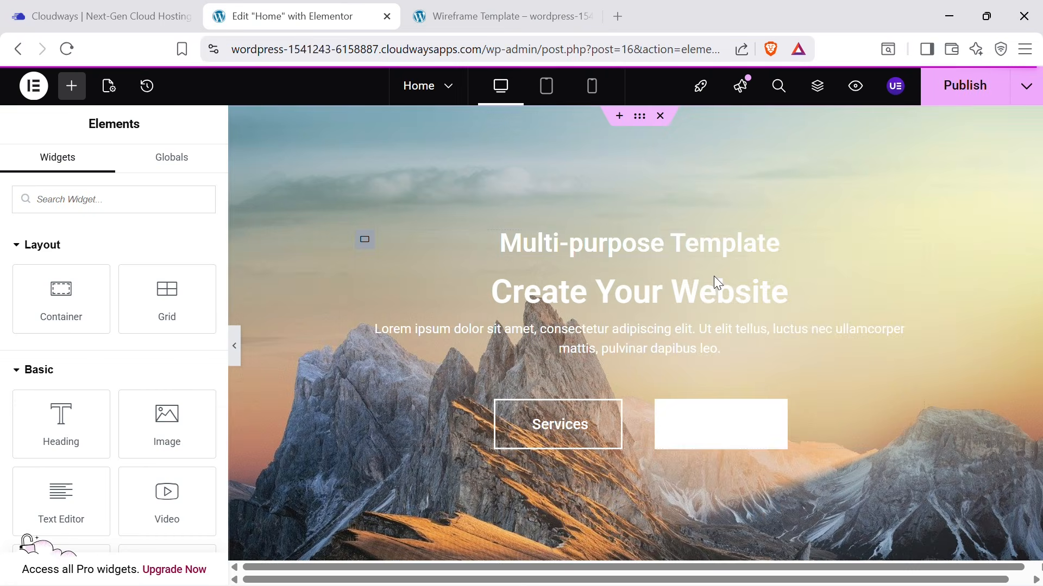
pyautogui.click(491, 8)
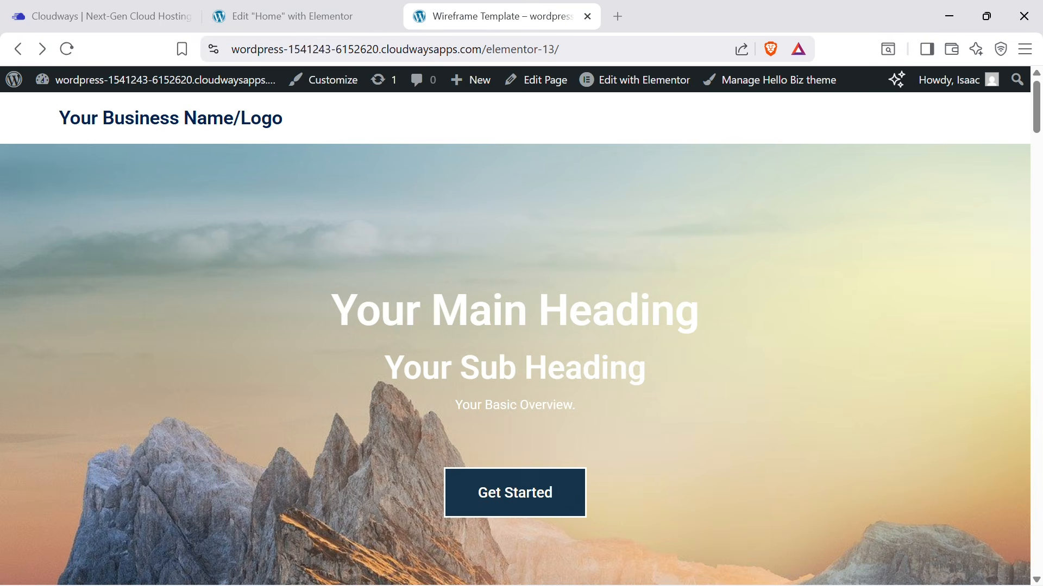
pyautogui.moveTo(381, 322); pyautogui.dragTo(702, 325)
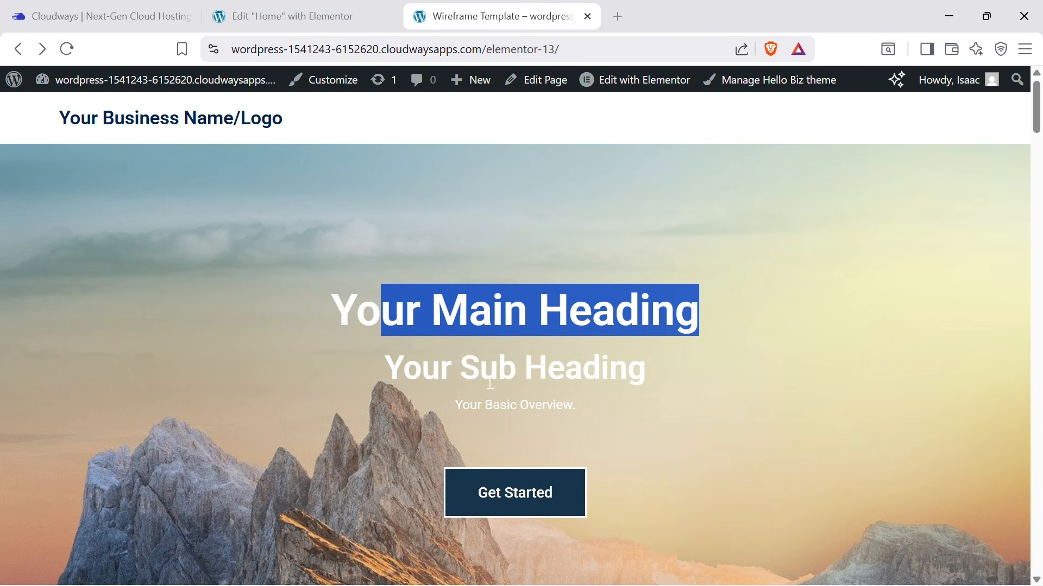
pyautogui.moveTo(480, 375); pyautogui.dragTo(385, 375)
pyautogui.moveTo(462, 406); pyautogui.dragTo(647, 408)
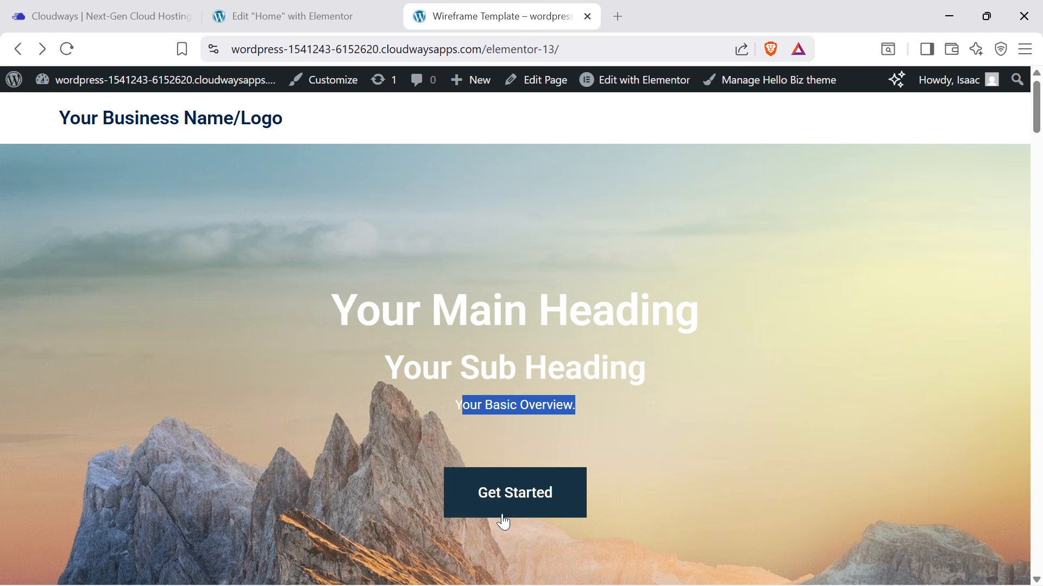
pyautogui.click(352, 6)
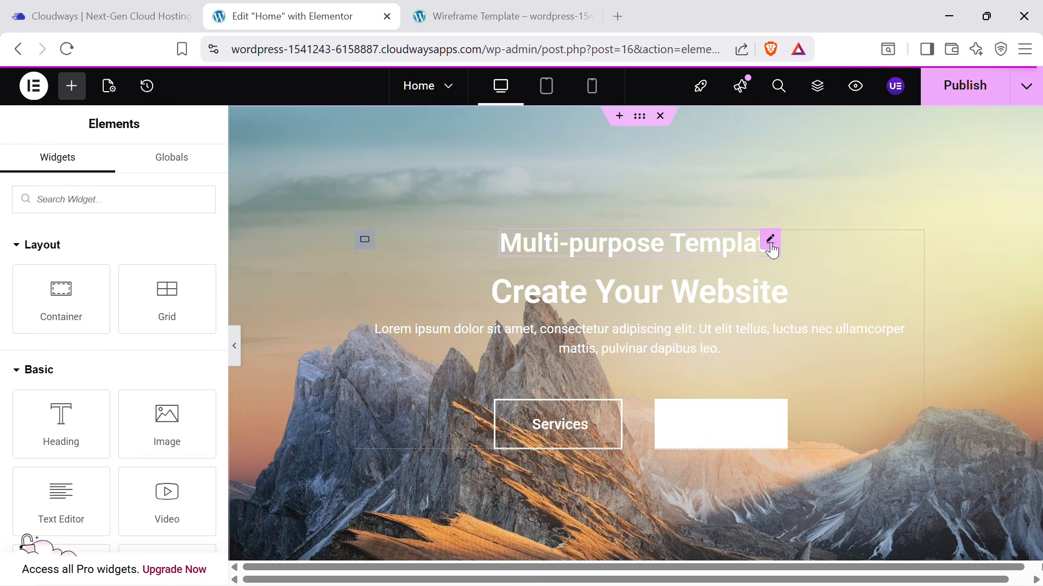
pyautogui.click(771, 242)
# Set the Multi-purpose Template heading's typography size to 56 px.
pyautogui.click(129, 175)
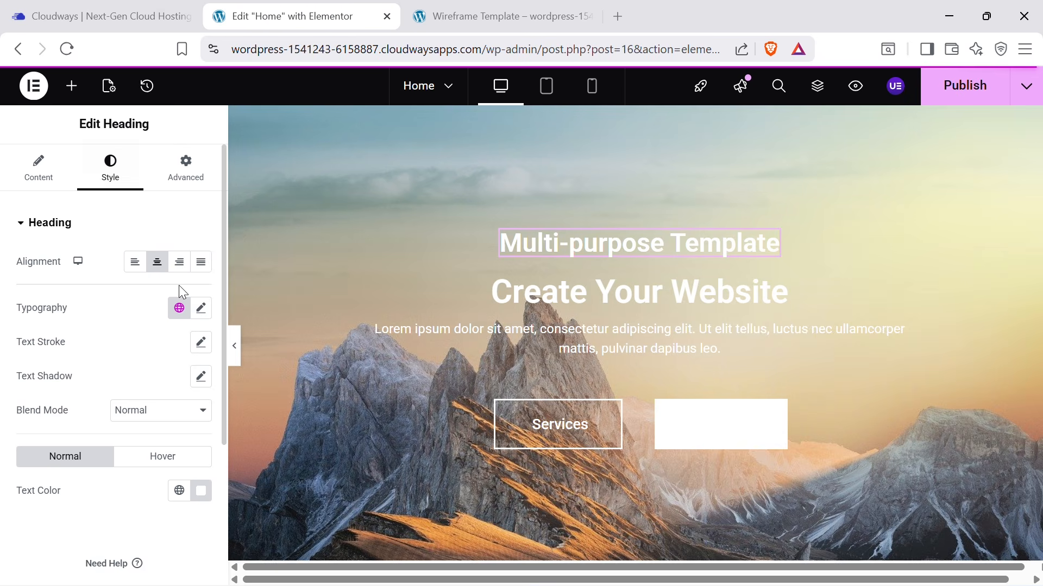
pyautogui.click(200, 312)
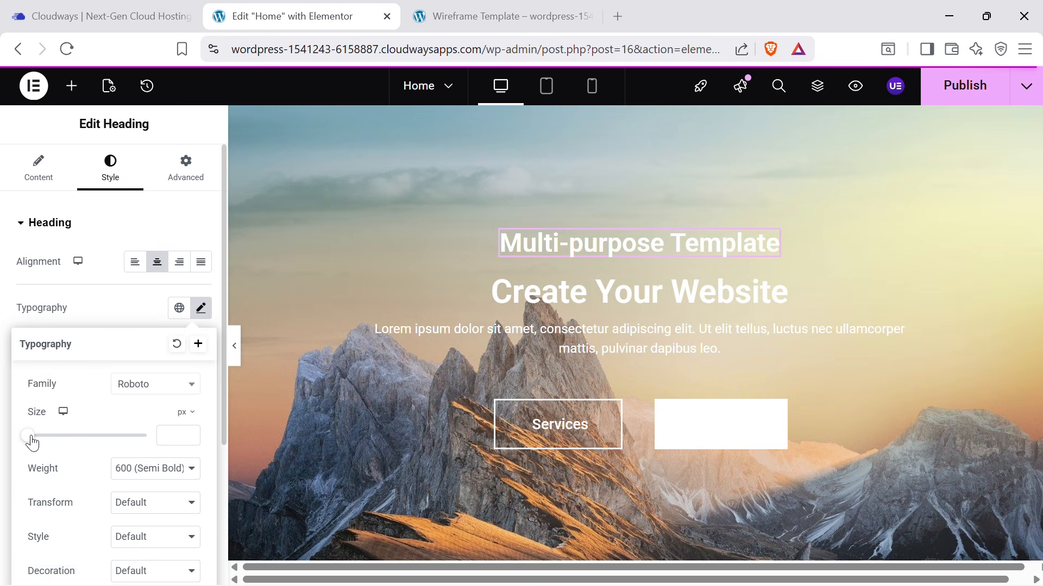
pyautogui.moveTo(30, 437); pyautogui.dragTo(64, 438)
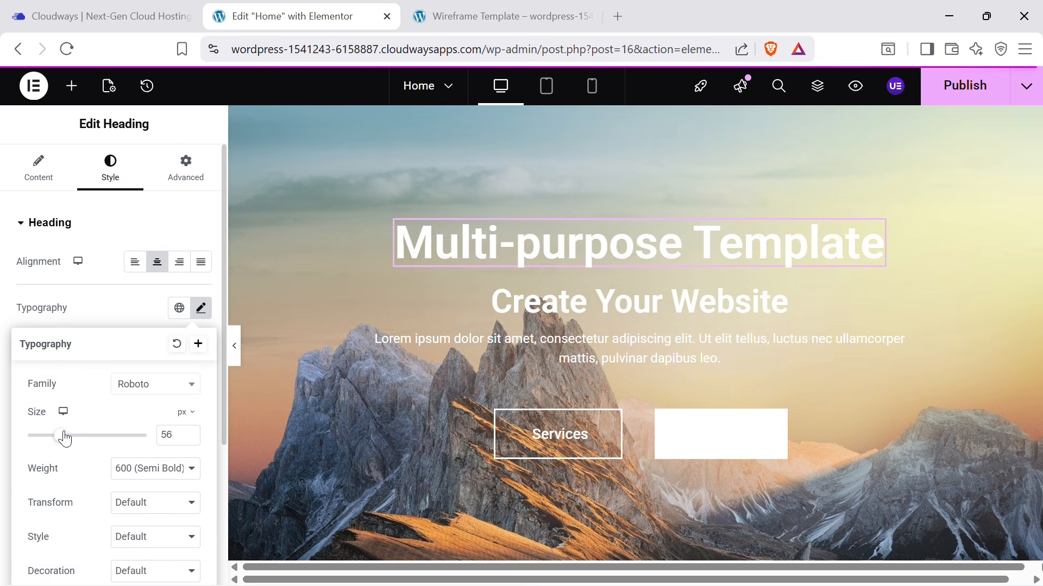
# Select the Create Your Website info card and compare it with the Wireframe Template page.
pyautogui.click(714, 308)
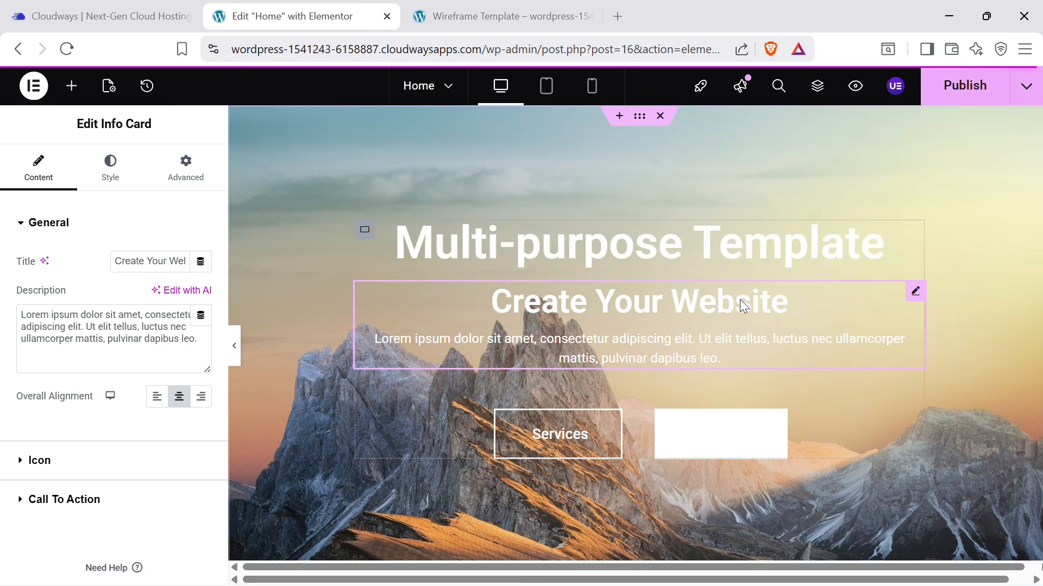
pyautogui.click(499, 16)
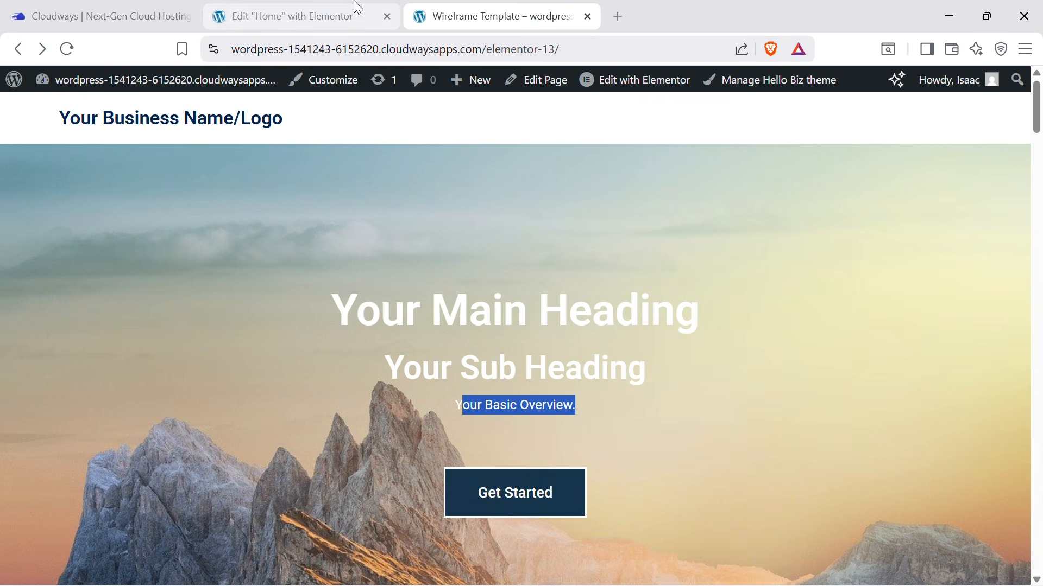
pyautogui.click(294, 17)
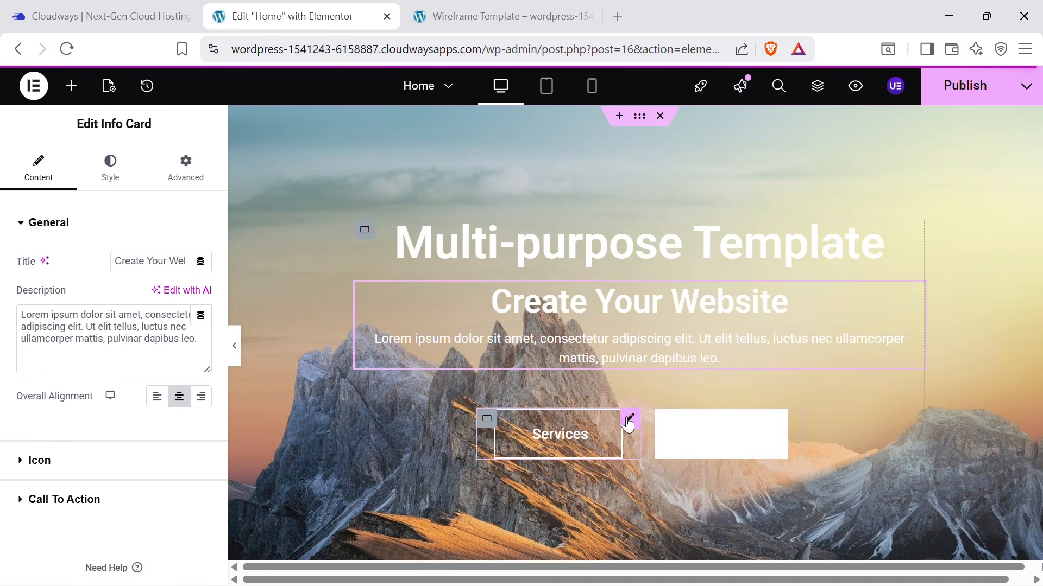
pyautogui.click(494, 6)
pyautogui.click(294, 17)
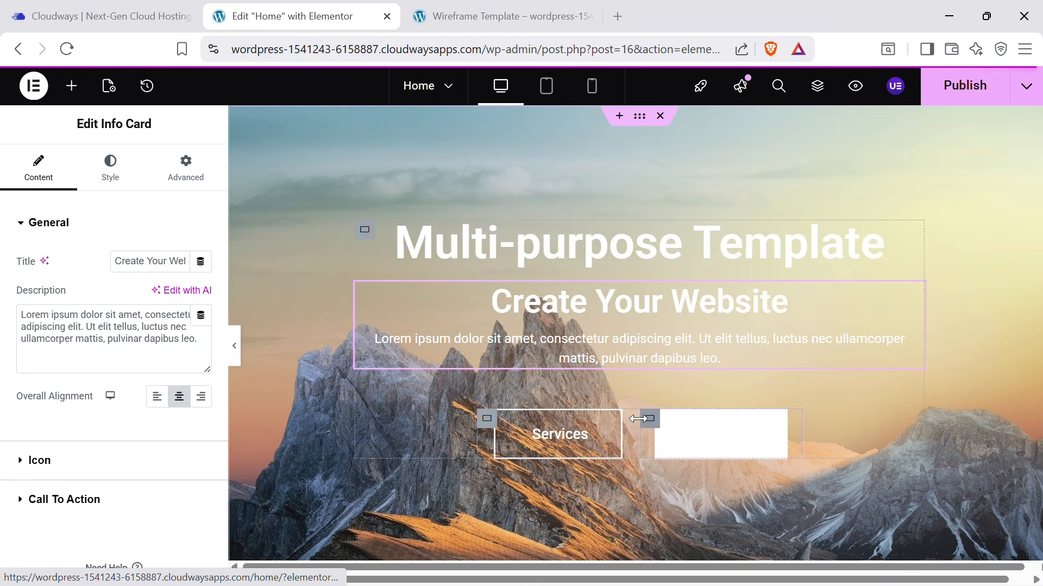
# Delete the Services button and inspect the remaining hero button's style against the template's button.
pyautogui.rightClick(487, 419)
pyautogui.click(519, 567)
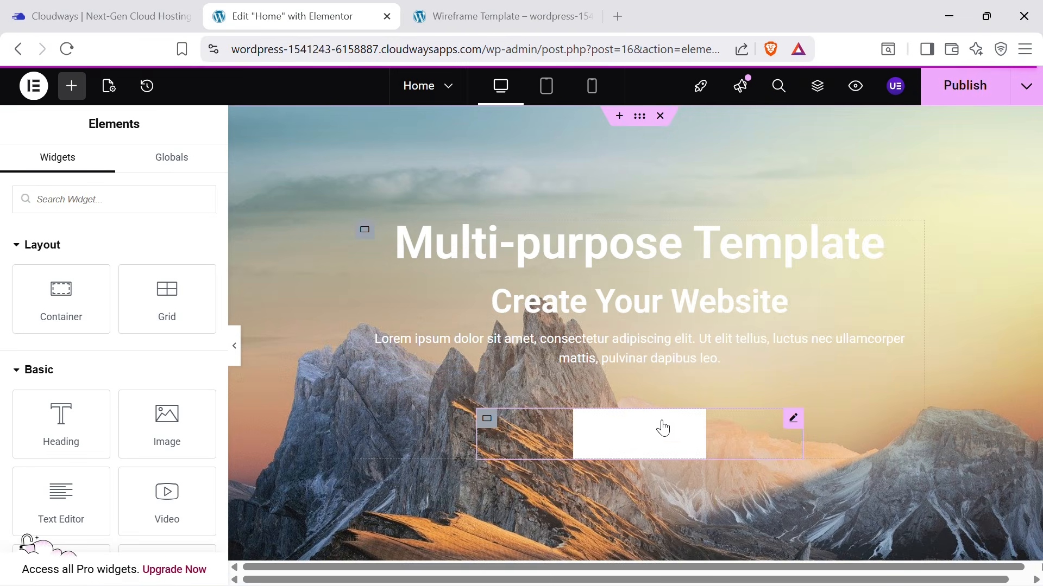
pyautogui.click(793, 423)
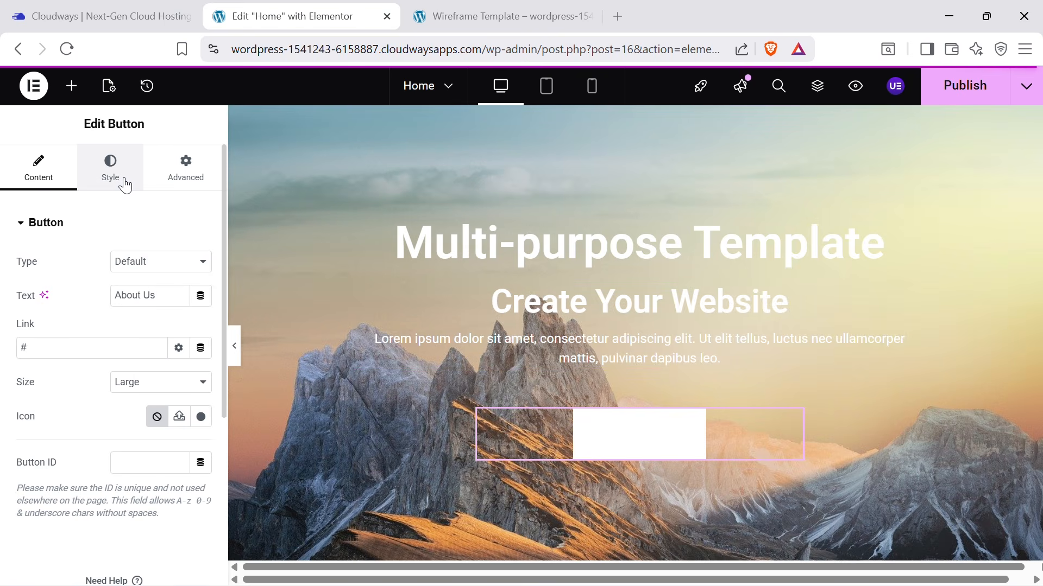
pyautogui.click(458, 16)
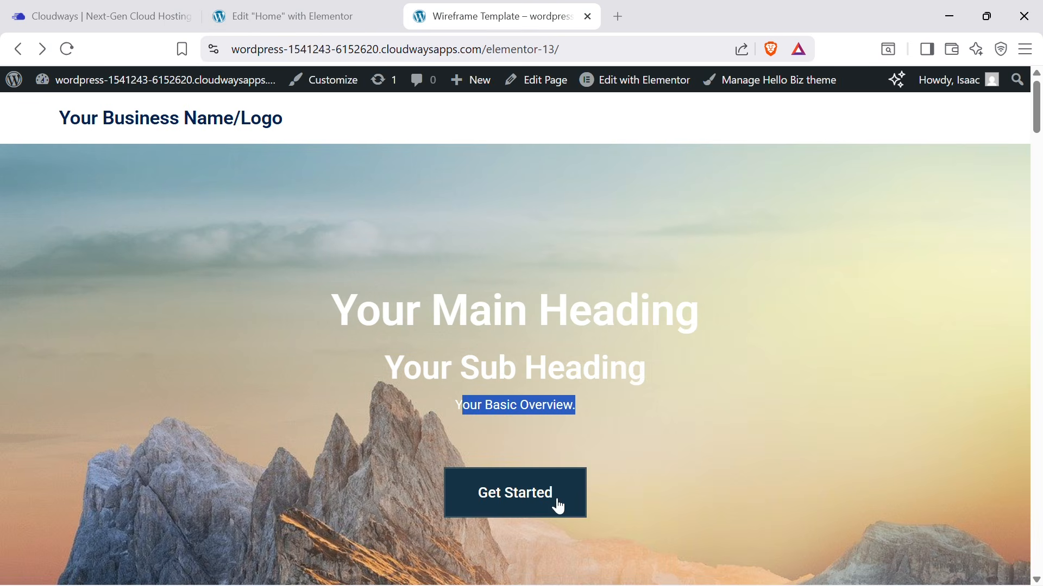
pyautogui.click(348, 15)
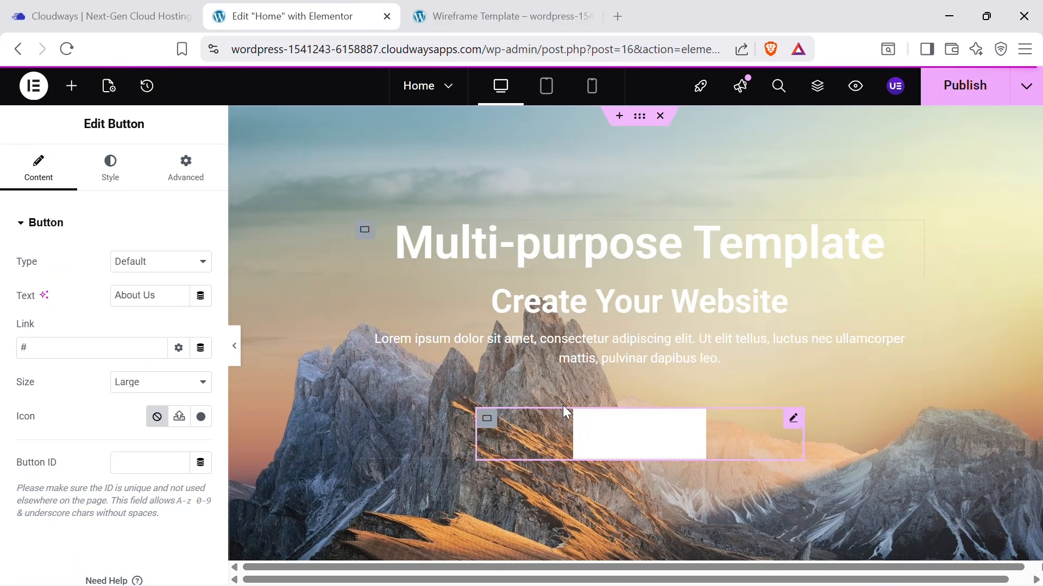
pyautogui.scroll(-8, 676, 379)
pyautogui.scroll(8, 780, 340)
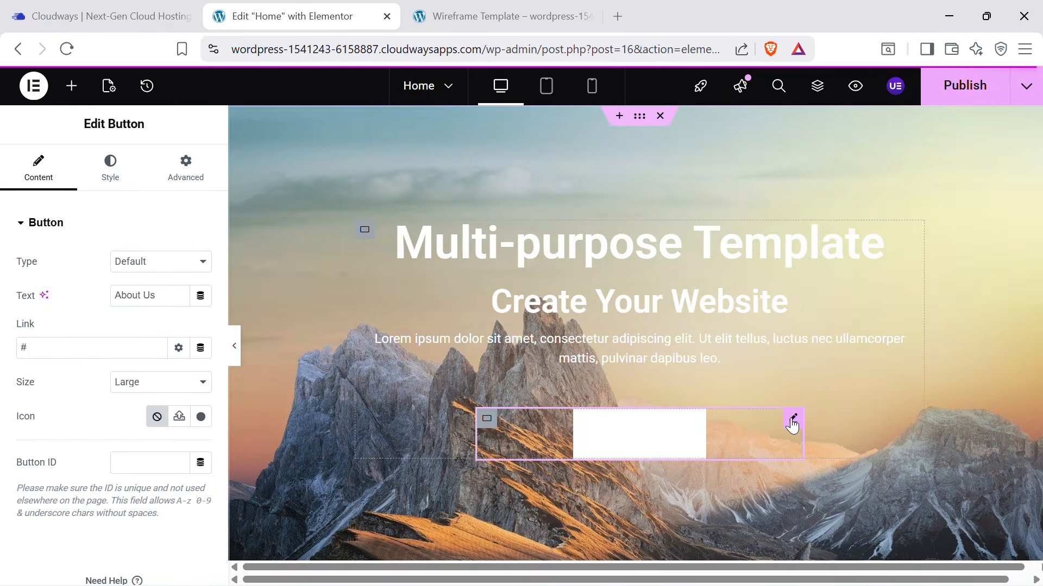
pyautogui.click(111, 169)
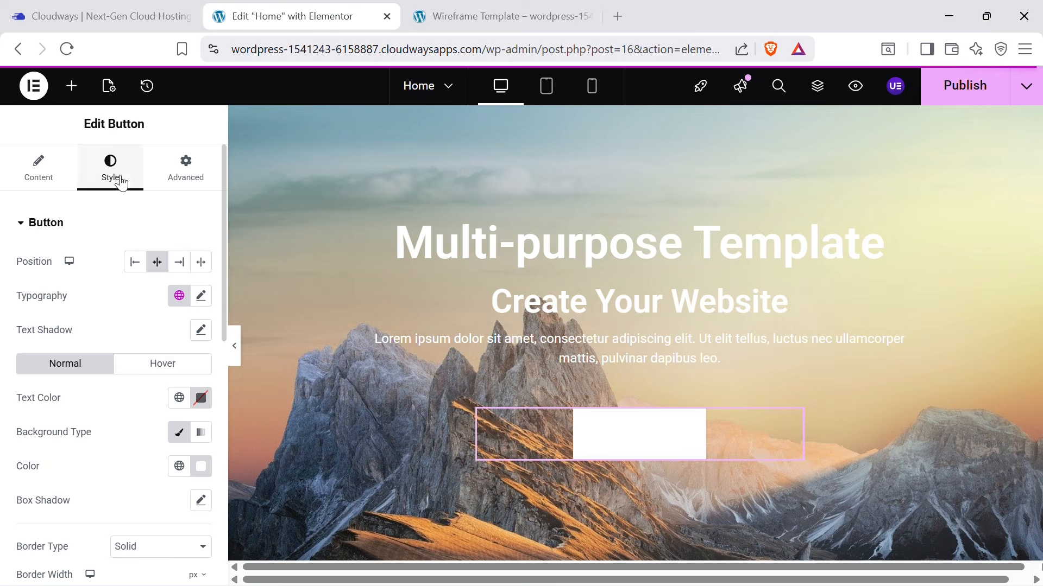
pyautogui.click(201, 398)
pyautogui.click(201, 398)
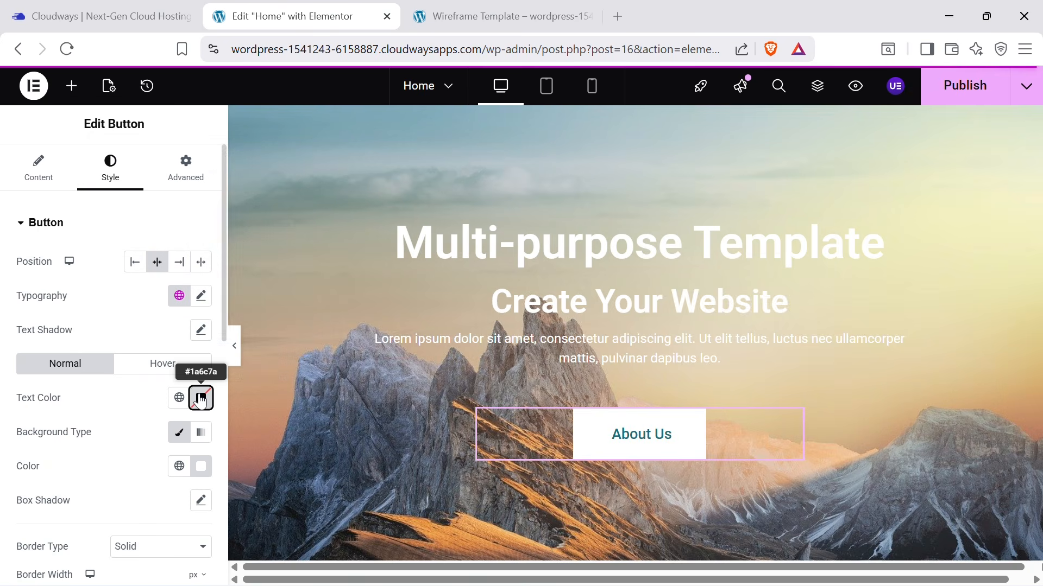
pyautogui.click(561, 12)
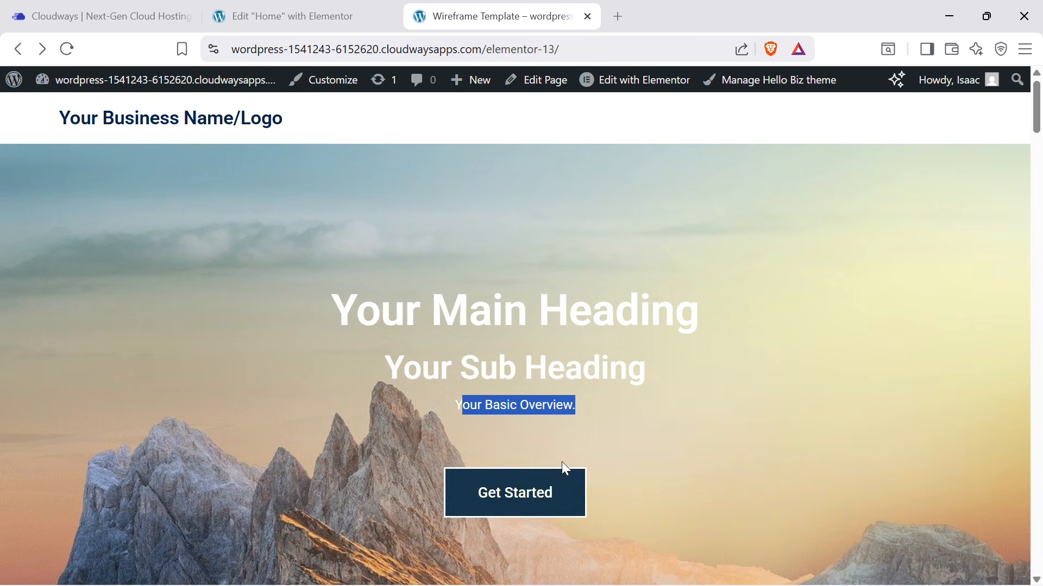
pyautogui.click(340, 12)
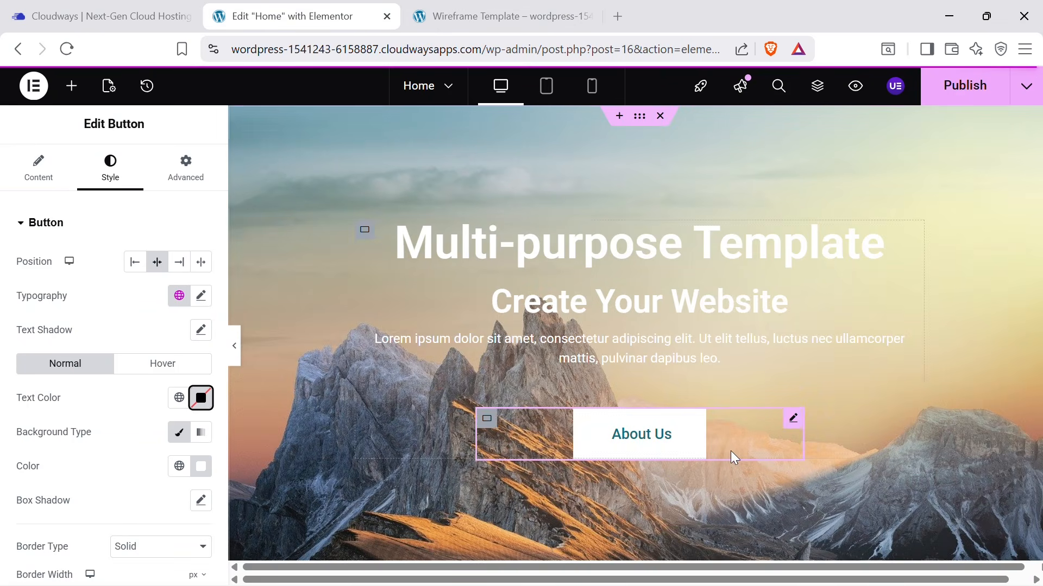
# Give the hero button a navy #0D244D background, white text and the label 'Get Started'.
pyautogui.click(199, 466)
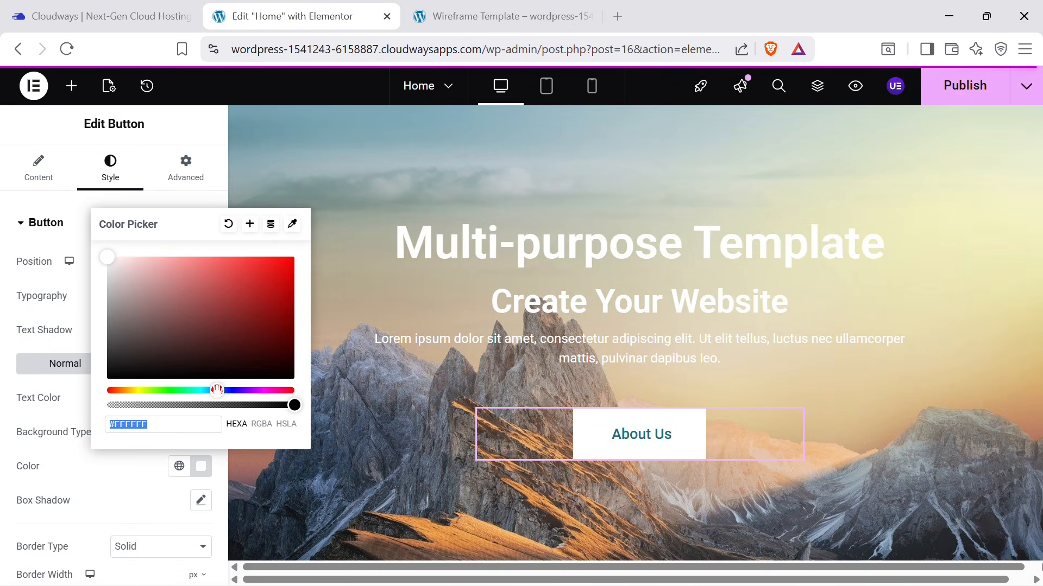
pyautogui.moveTo(225, 390); pyautogui.dragTo(221, 390)
pyautogui.click(262, 342)
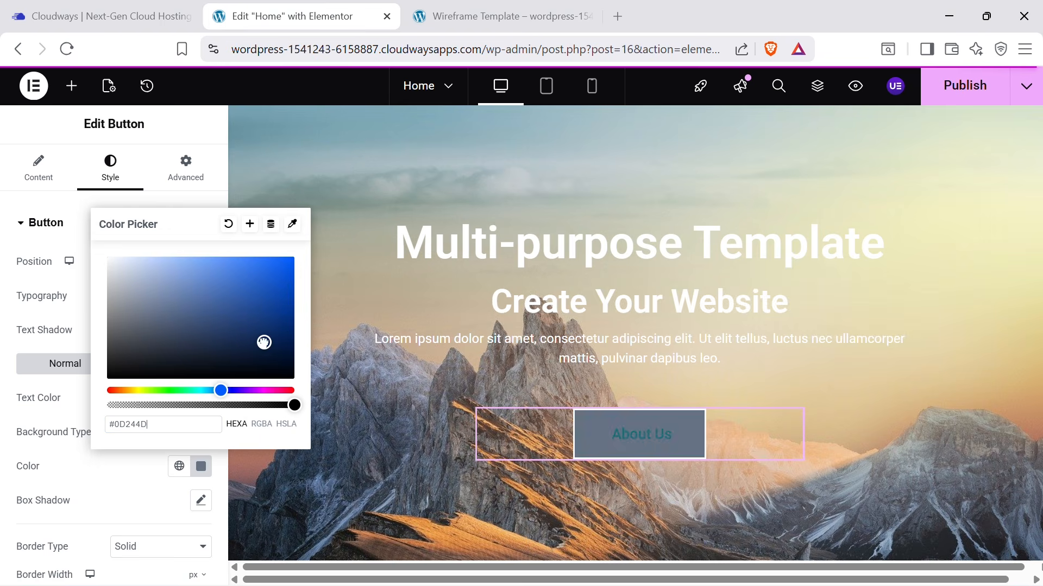
pyautogui.click(145, 478)
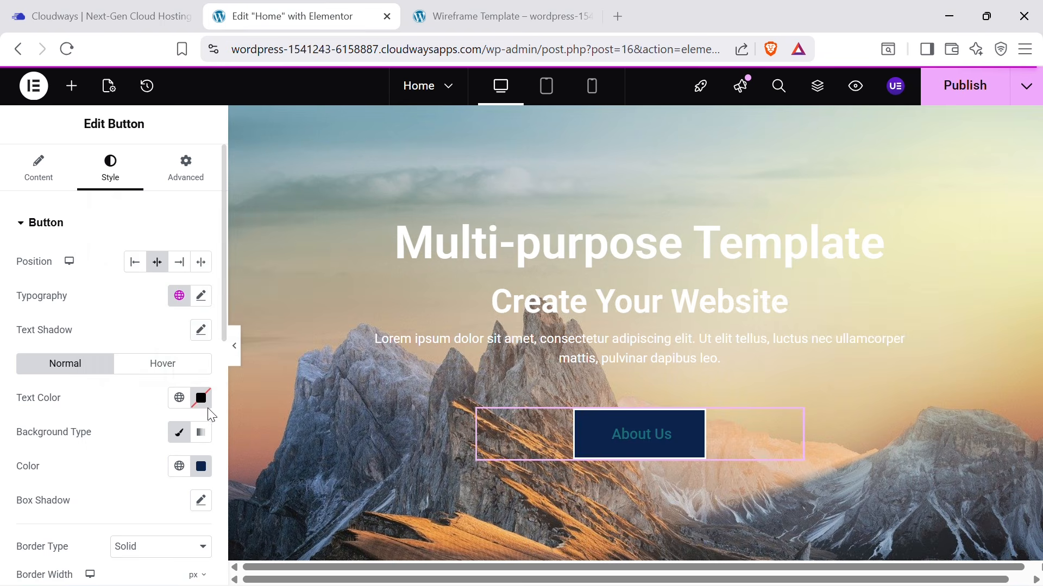
pyautogui.click(197, 401)
pyautogui.moveTo(128, 249); pyautogui.dragTo(107, 188)
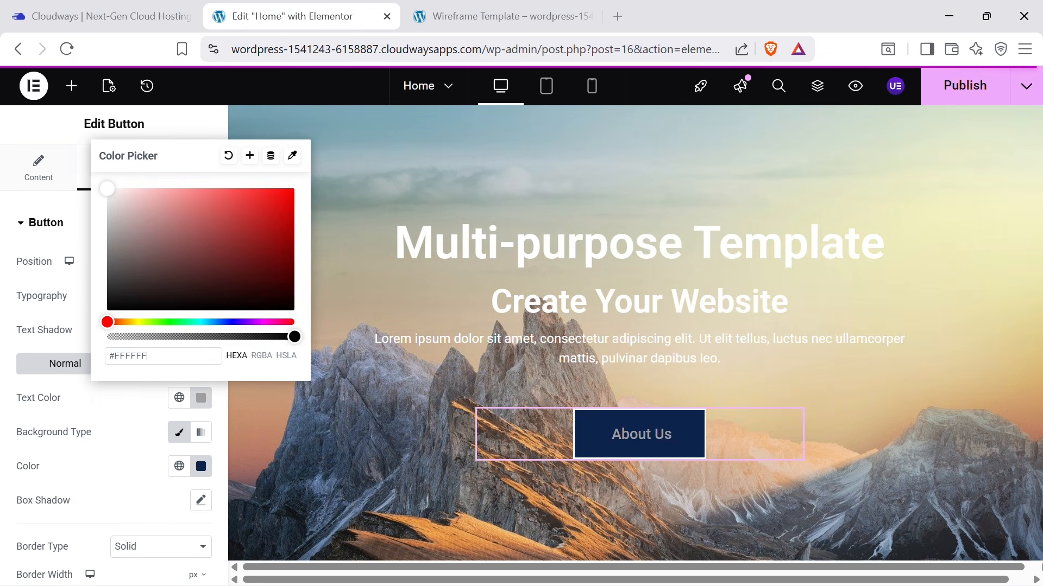
pyautogui.click(667, 441)
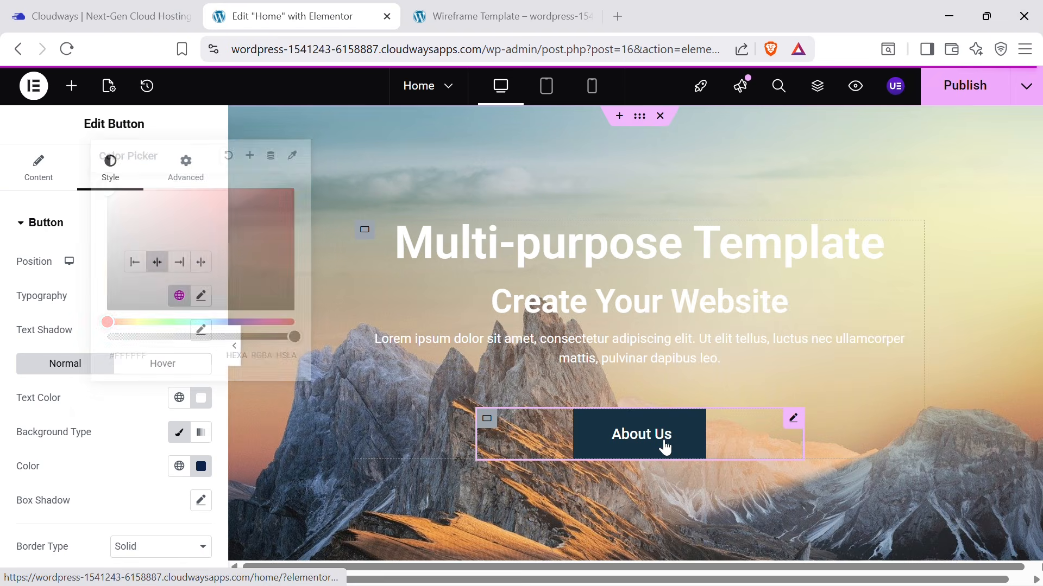
pyautogui.click(38, 173)
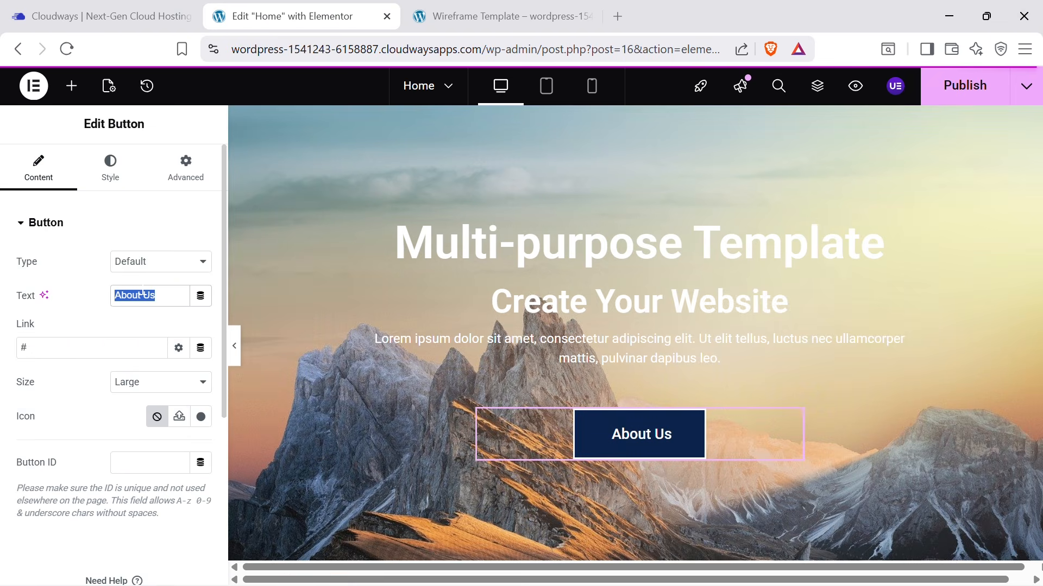
pyautogui.write('Get Start')
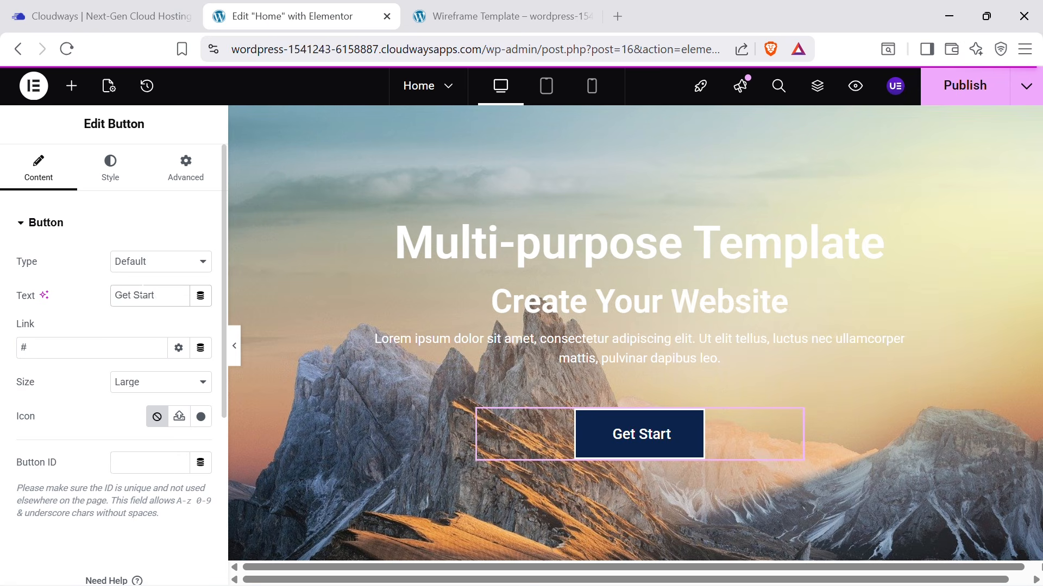
pyautogui.write('ed')
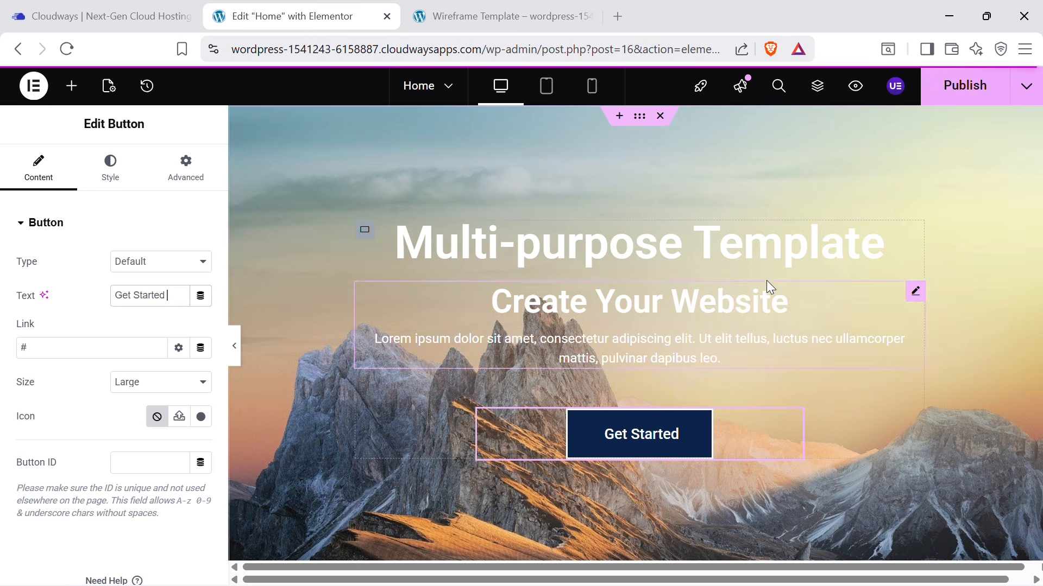
pyautogui.scroll(-2, 760, 270)
pyautogui.scroll(-5, 754, 270)
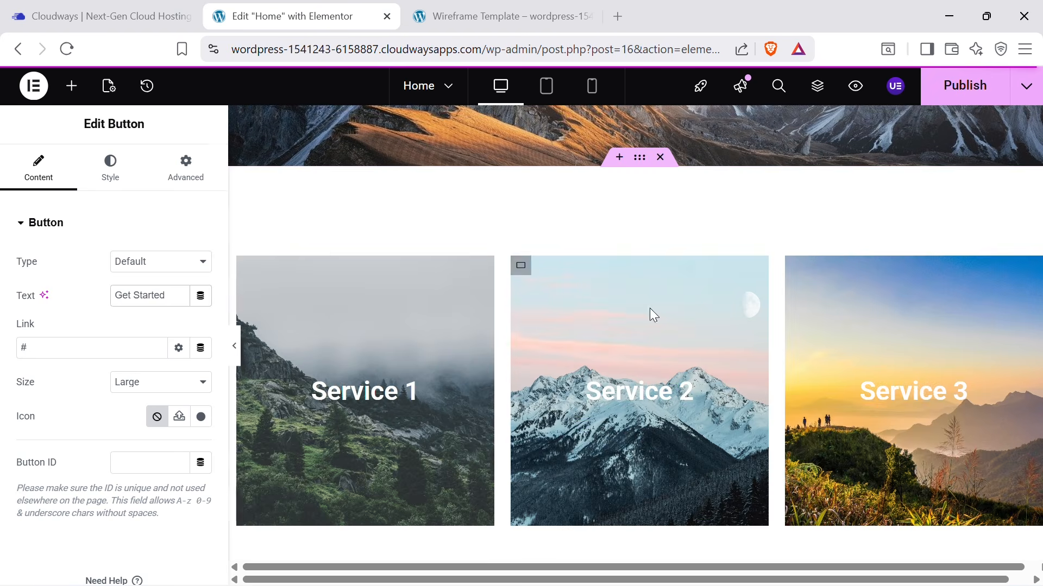
pyautogui.click(450, 10)
pyautogui.scroll(-8, 620, 287)
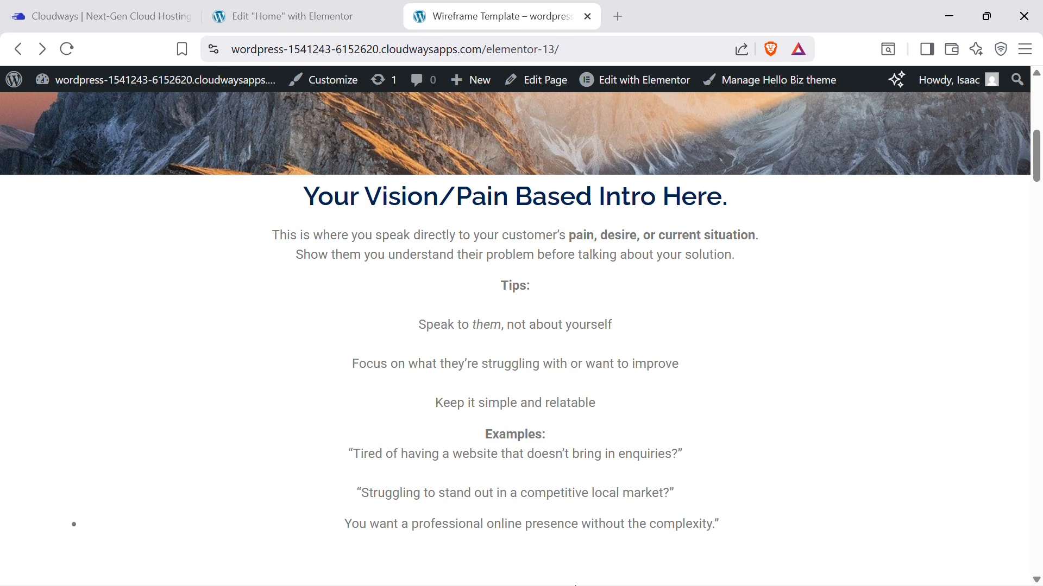
pyautogui.click(284, 11)
pyautogui.scroll(3, 685, 358)
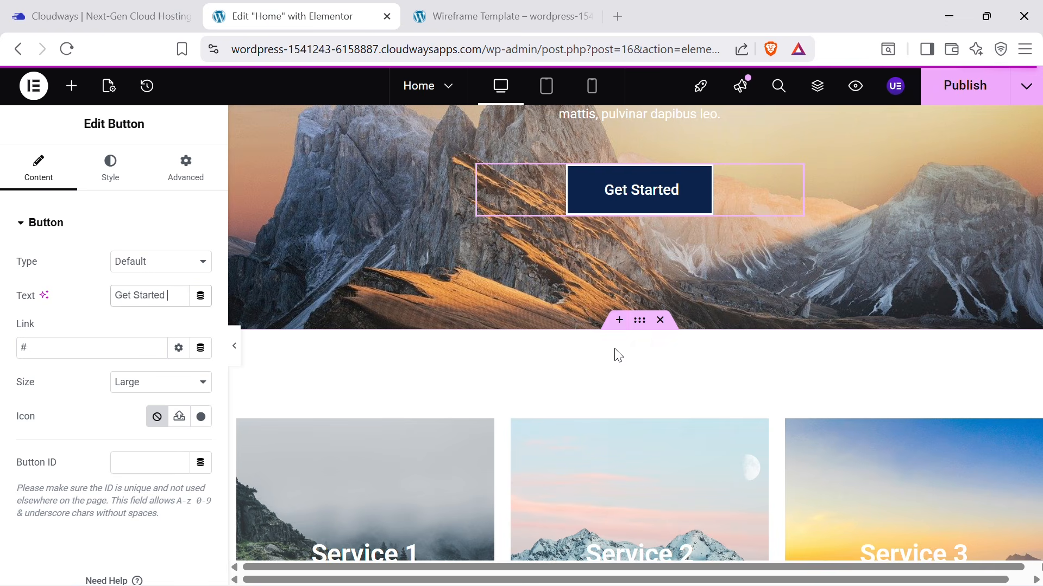
# Insert a one-column Flexbox section below the mountain banner.
pyautogui.click(614, 323)
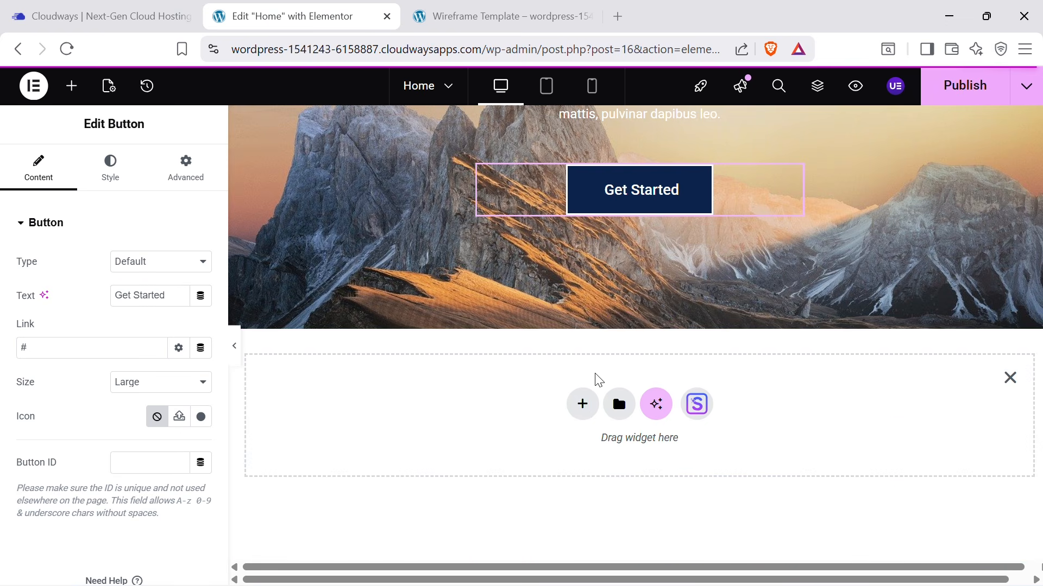
pyautogui.click(583, 405)
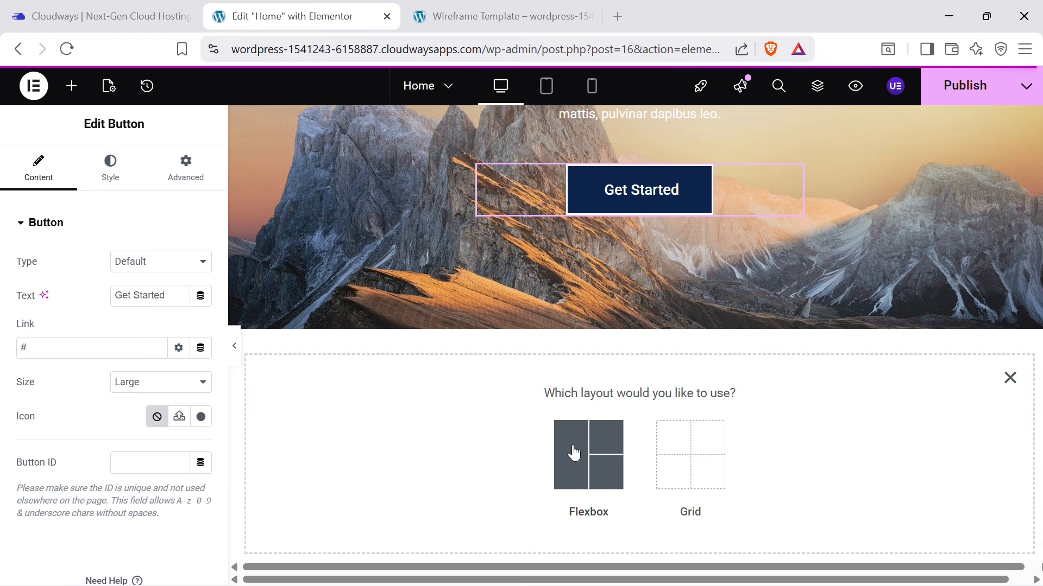
pyautogui.click(574, 453)
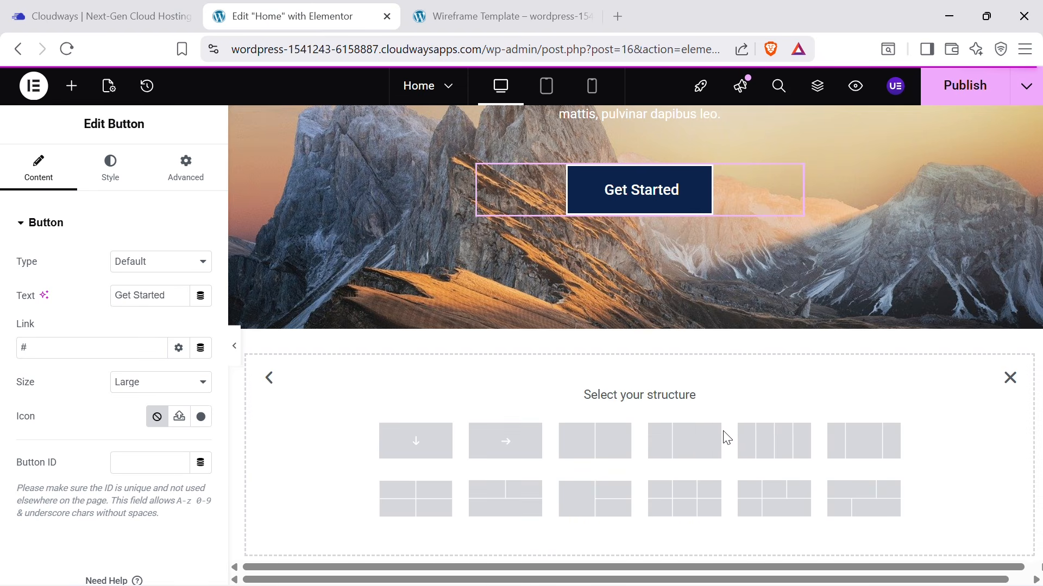
pyautogui.click(416, 442)
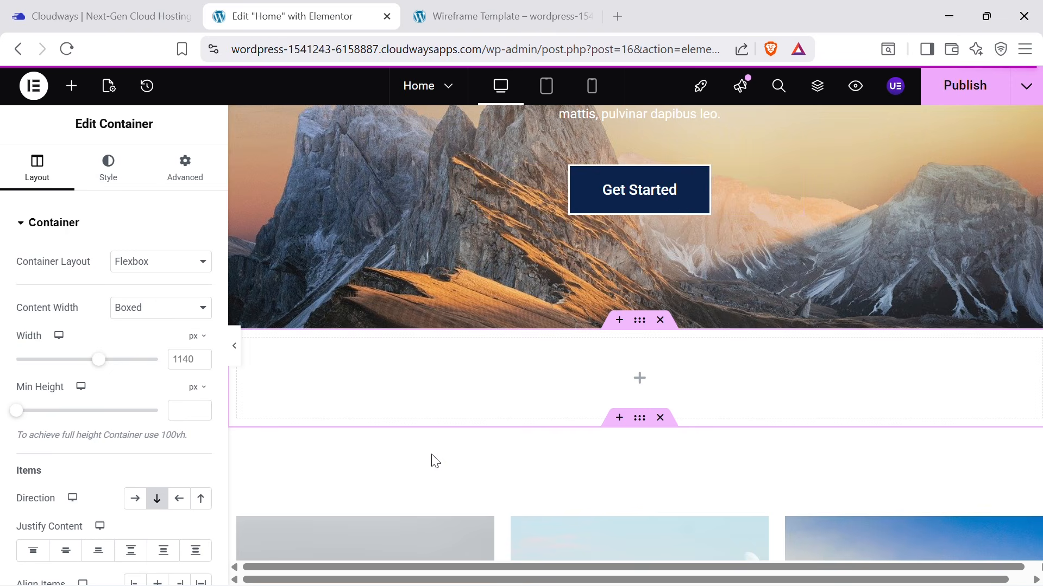
# Add a centered Heading and a centered Text Editor paragraph to the new section.
pyautogui.click(72, 86)
pyautogui.moveTo(61, 421); pyautogui.dragTo(565, 391)
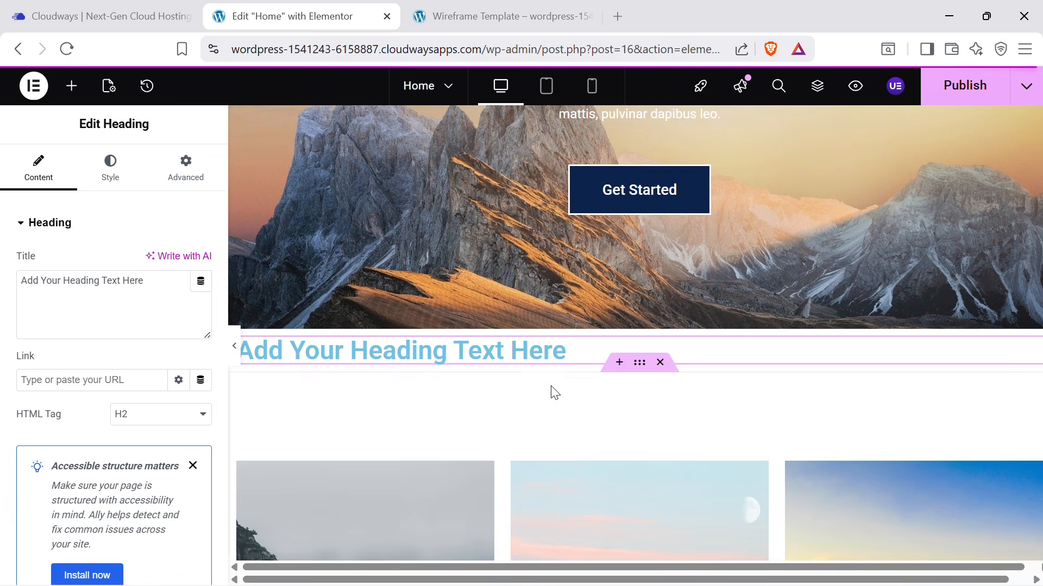
pyautogui.click(110, 170)
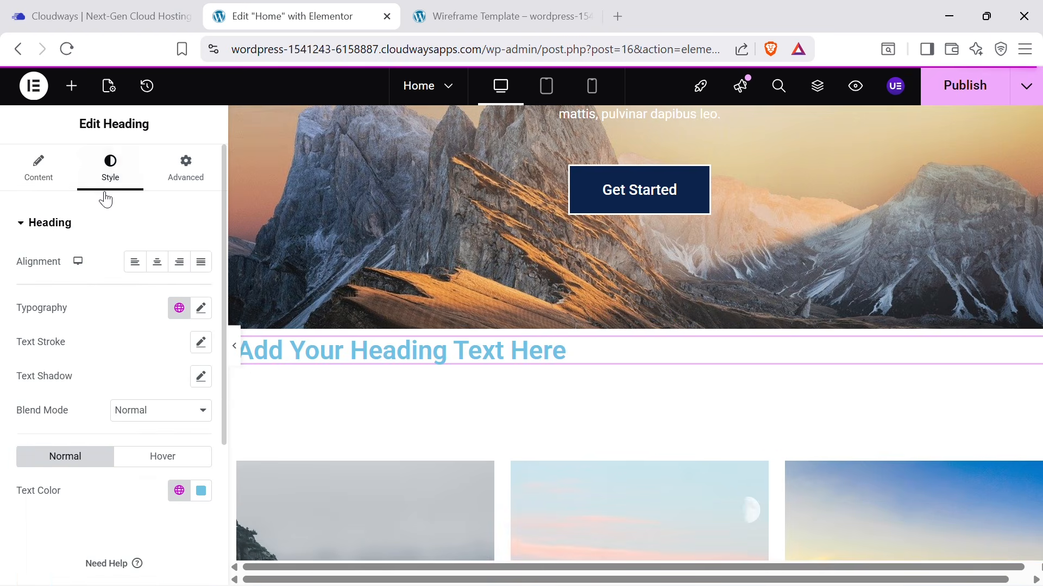
pyautogui.click(157, 262)
pyautogui.tripleClick(572, 352)
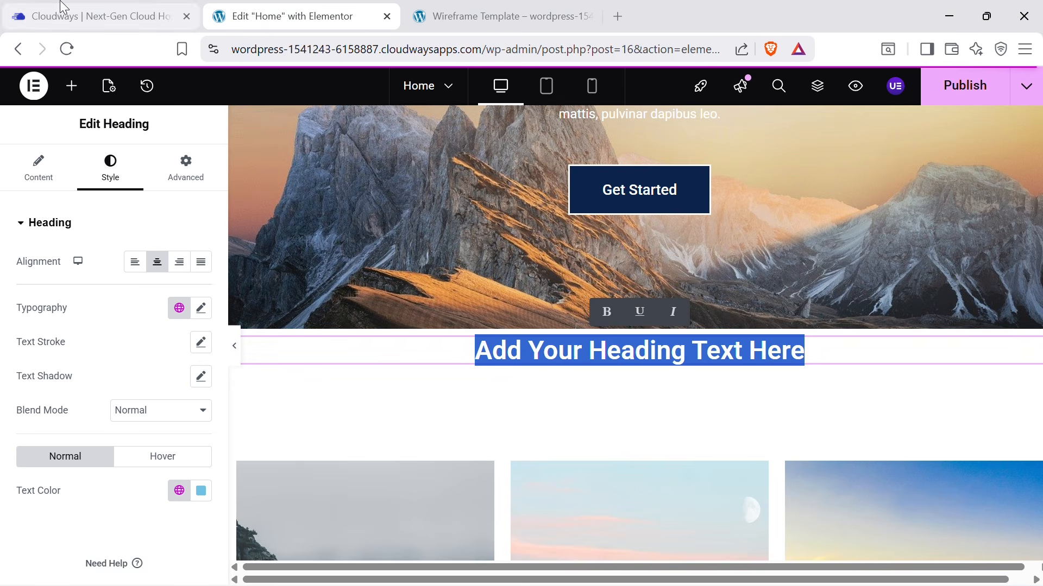
pyautogui.click(71, 86)
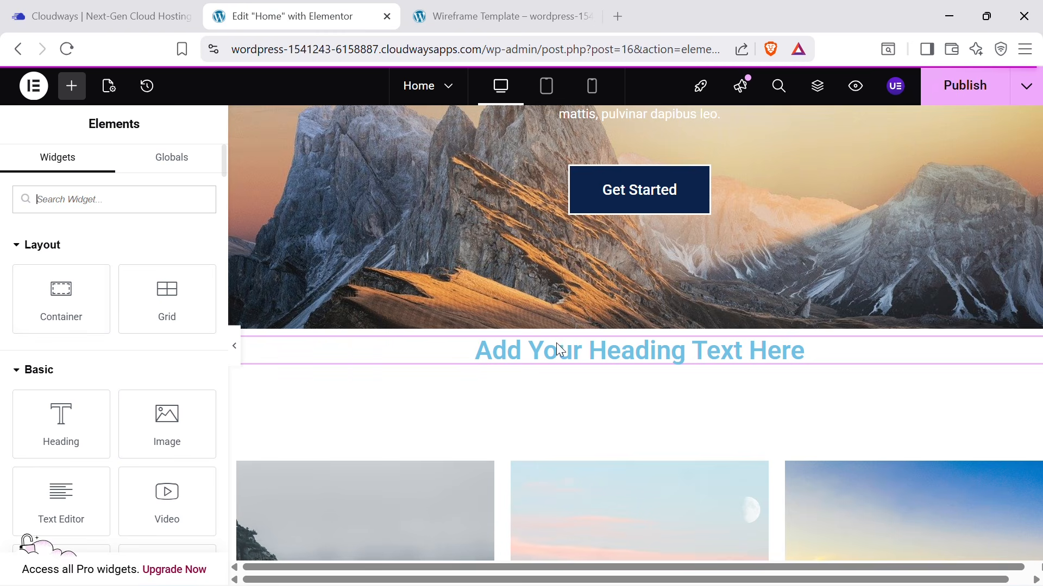
pyautogui.moveTo(64, 471); pyautogui.dragTo(611, 362)
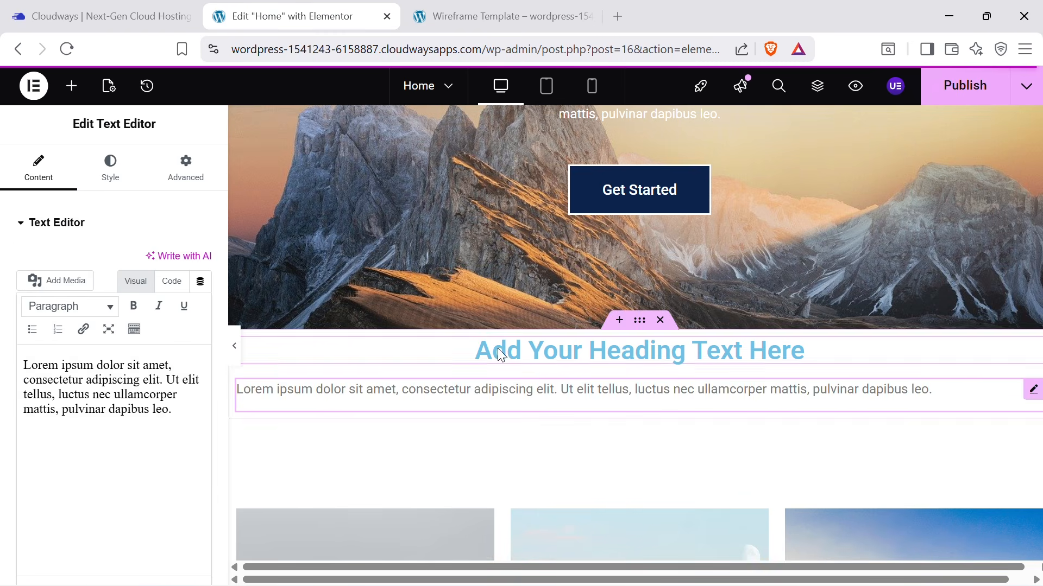
pyautogui.click(110, 167)
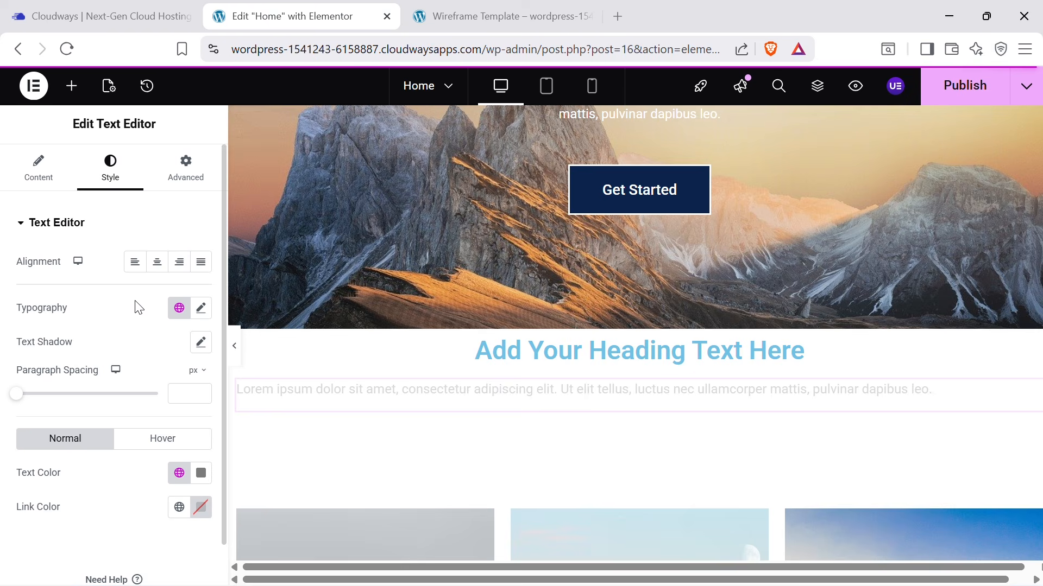
pyautogui.click(157, 262)
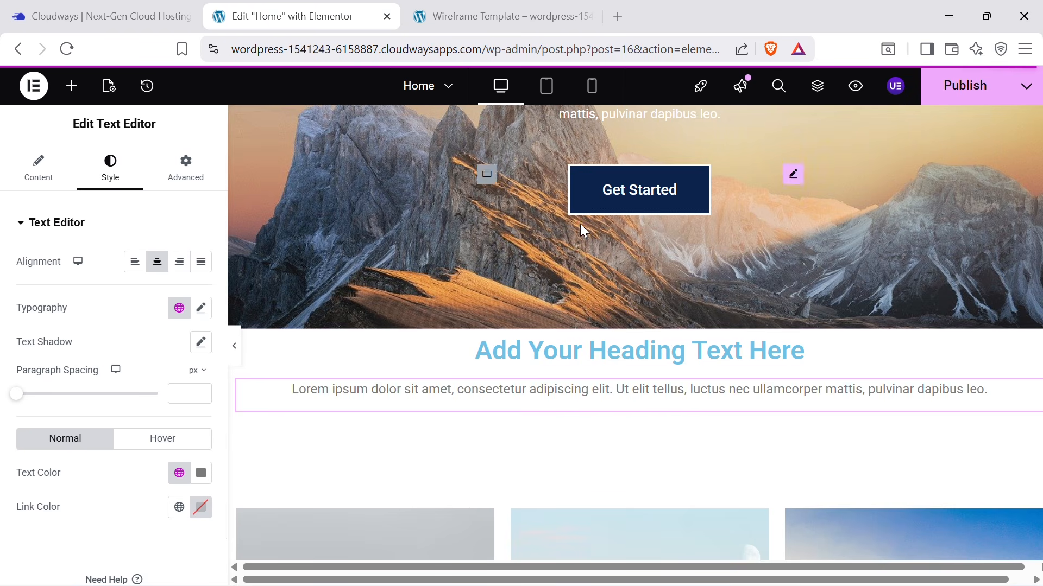
# Compare the new heading section with the Wireframe Template page.
pyautogui.click(473, 12)
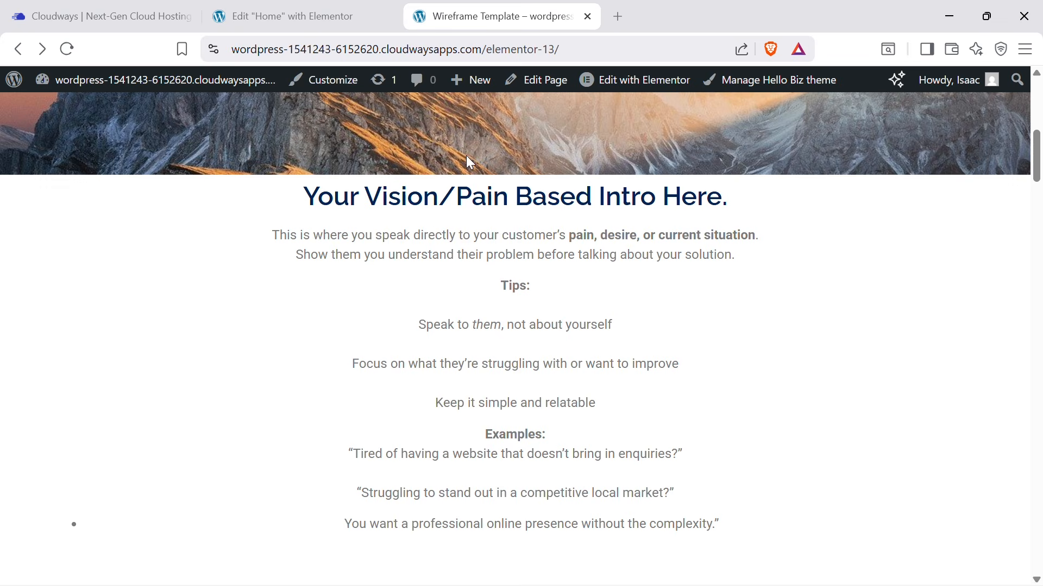
pyautogui.scroll(-3, 399, 320)
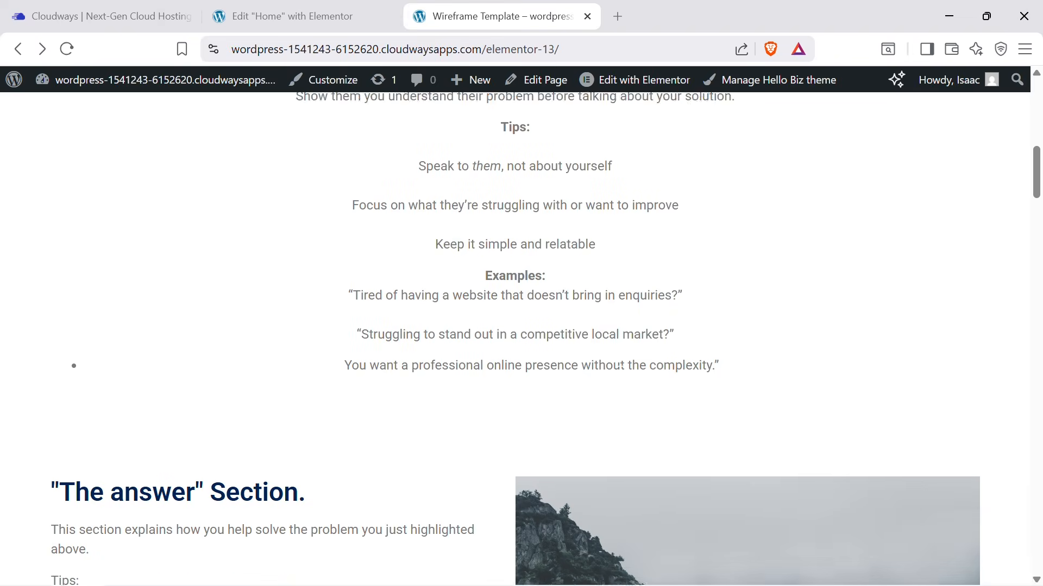
pyautogui.click(326, 10)
pyautogui.click(472, 16)
pyautogui.scroll(-5, 590, 361)
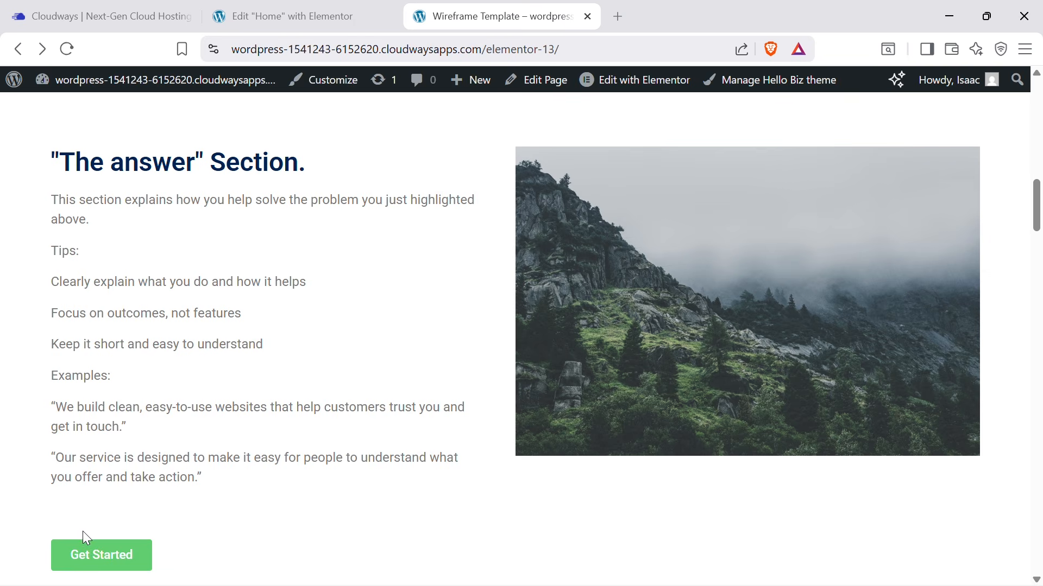
pyautogui.click(344, 17)
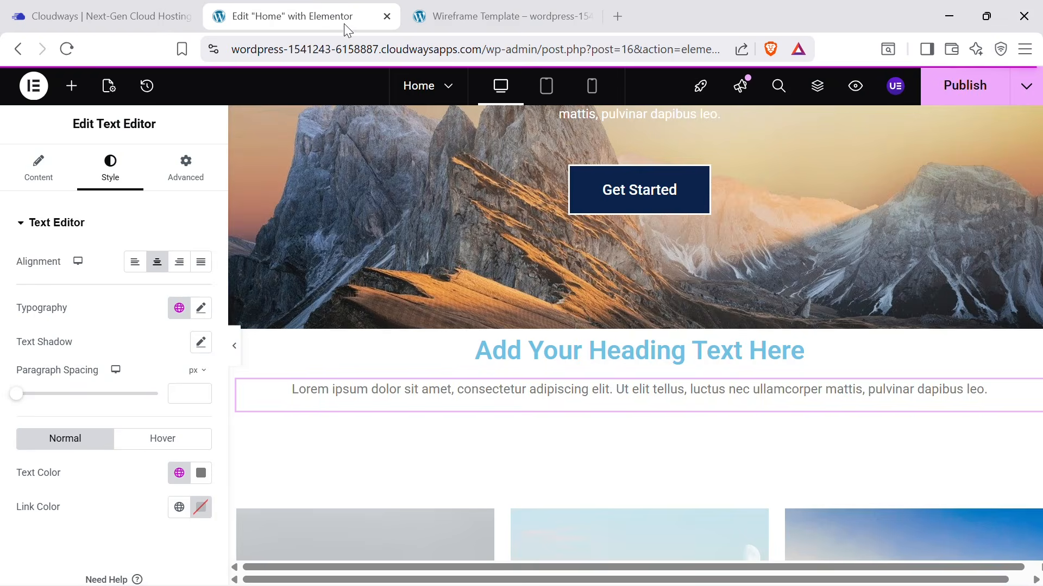
pyautogui.scroll(-5, 798, 317)
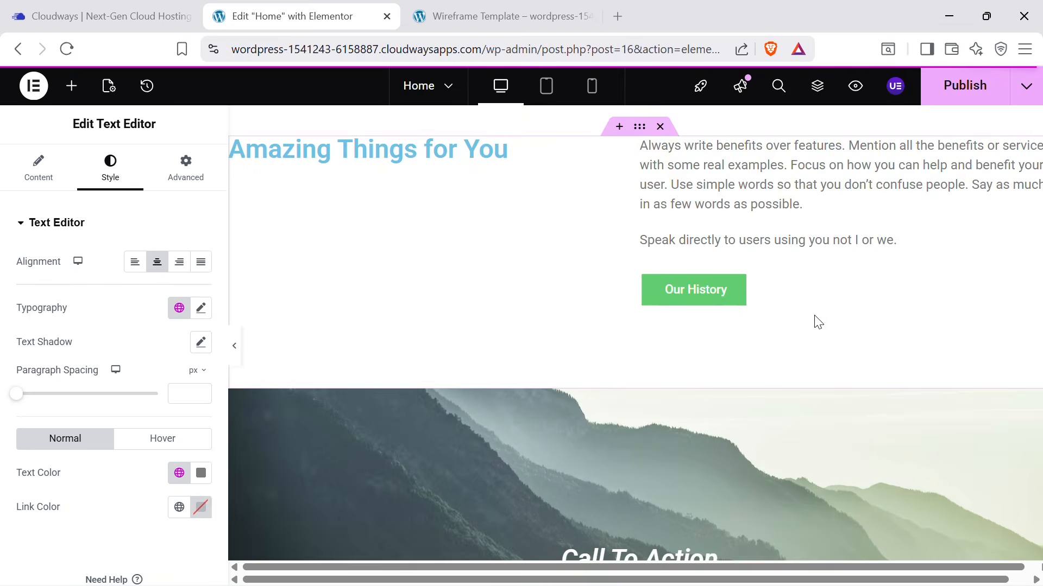
pyautogui.scroll(6, 815, 321)
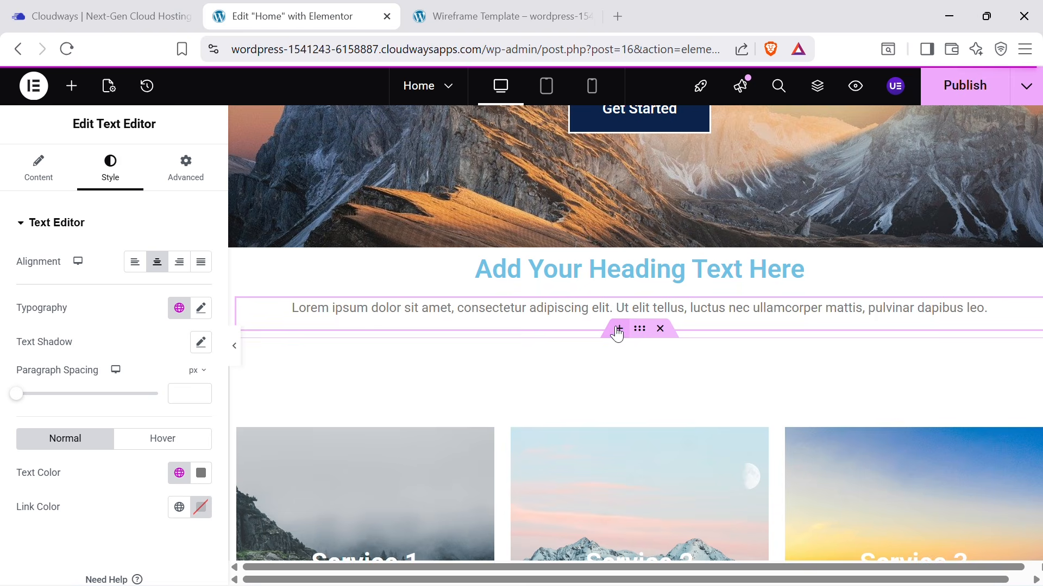
# Add another section below the paragraph and open the Mountain template kit's pages.
pyautogui.click(618, 329)
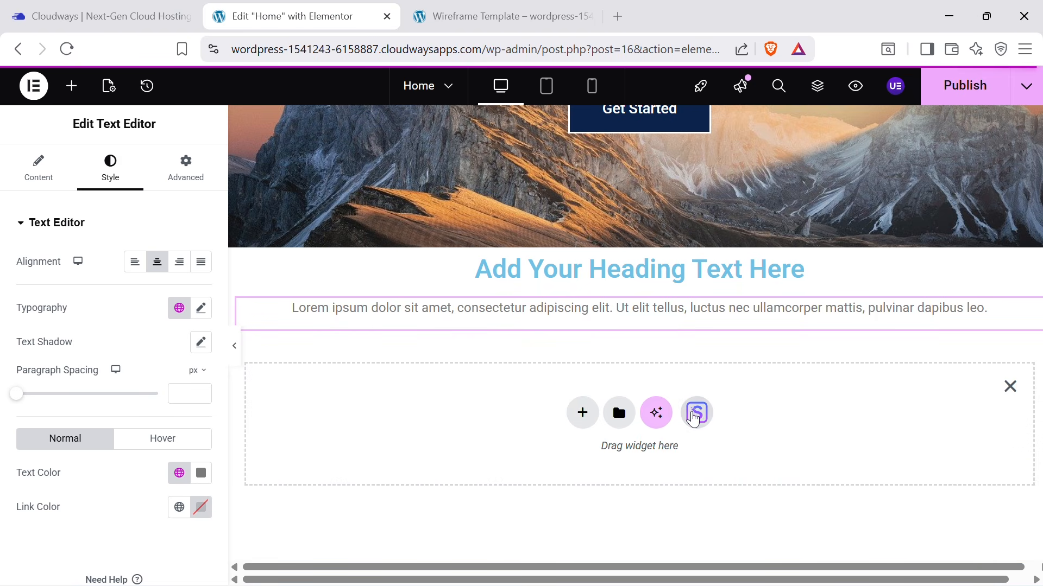
pyautogui.click(695, 417)
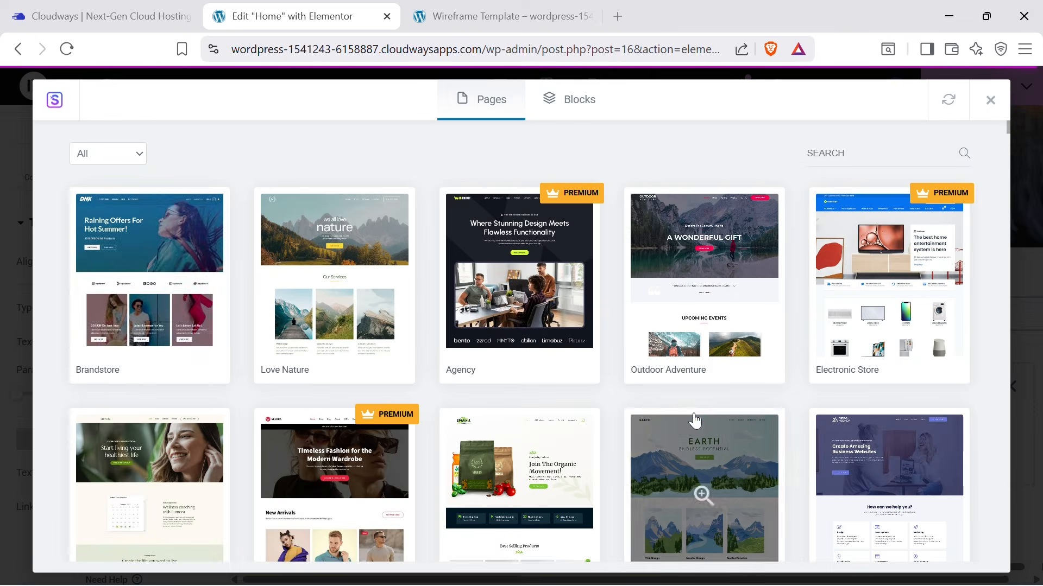
pyautogui.scroll(-7, 197, 320)
pyautogui.scroll(-4, 199, 330)
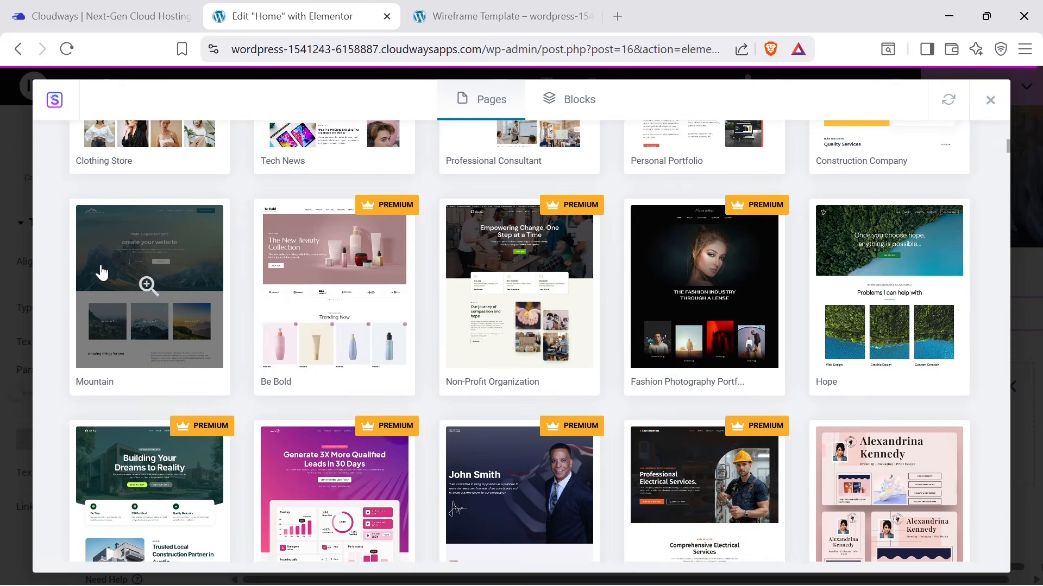
pyautogui.click(116, 250)
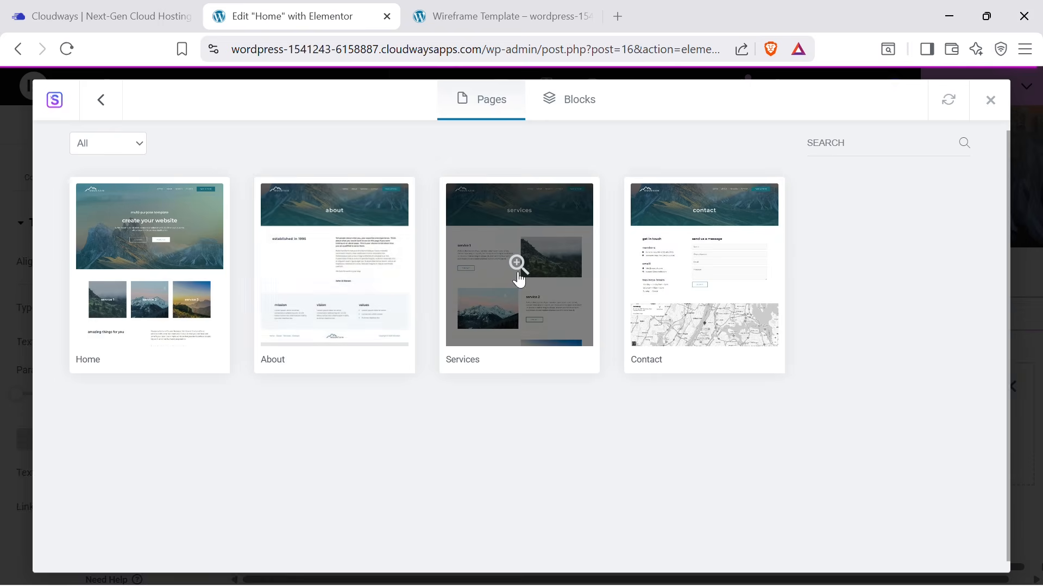
# Preview the Mountain About and Services page templates, glancing at the Wireframe Template.
pyautogui.click(402, 284)
pyautogui.scroll(-10, 568, 295)
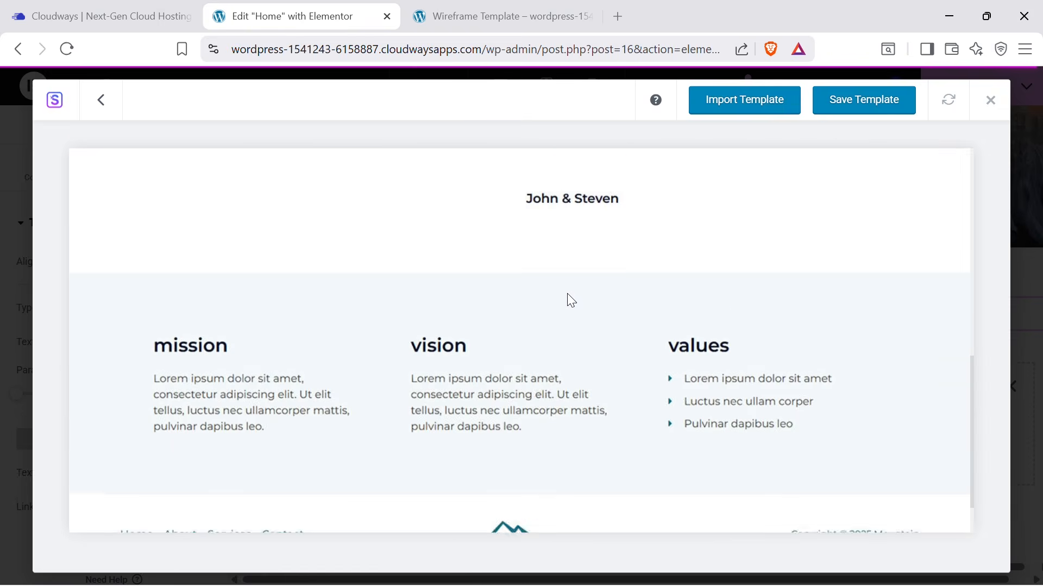
pyautogui.scroll(6, 632, 520)
pyautogui.scroll(3, 374, 363)
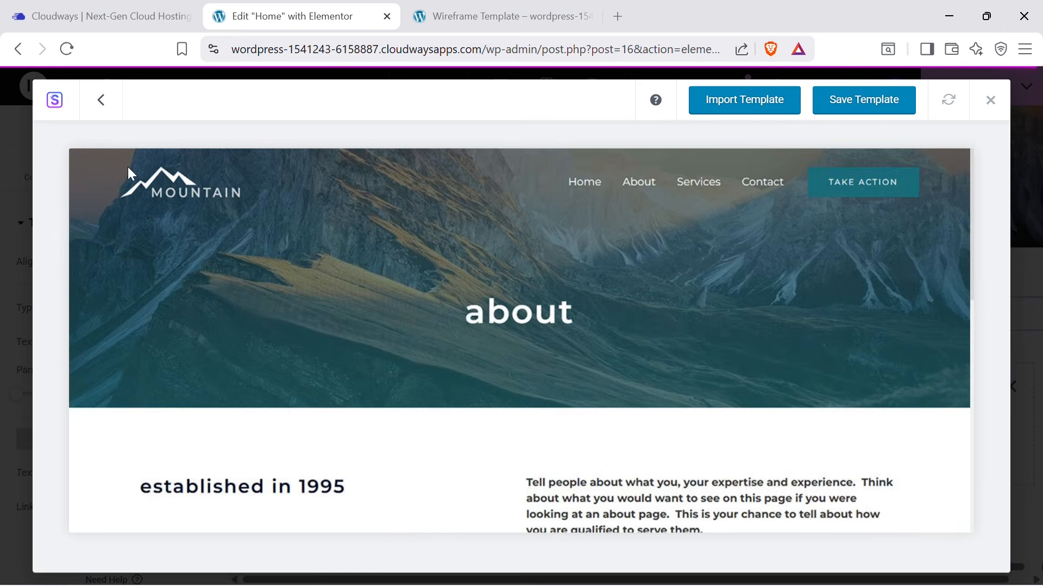
pyautogui.click(108, 98)
pyautogui.click(435, 233)
pyautogui.scroll(-6, 612, 324)
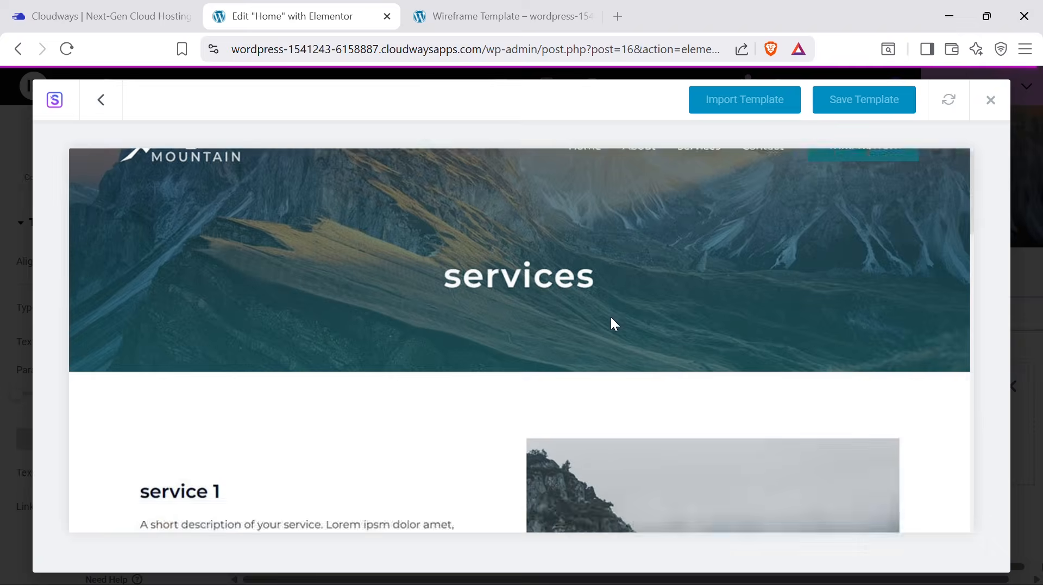
pyautogui.click(472, 7)
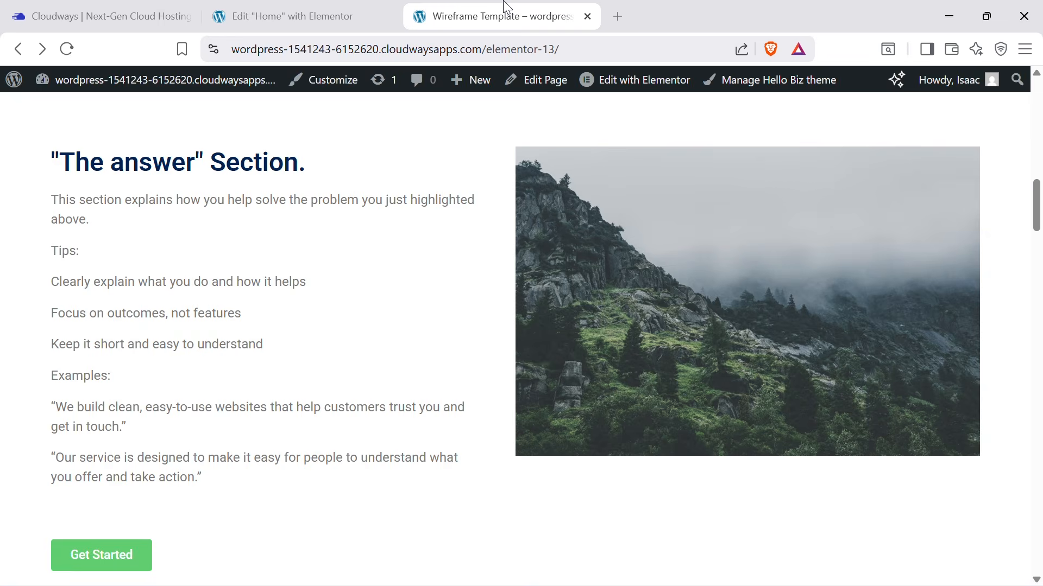
pyautogui.click(313, 8)
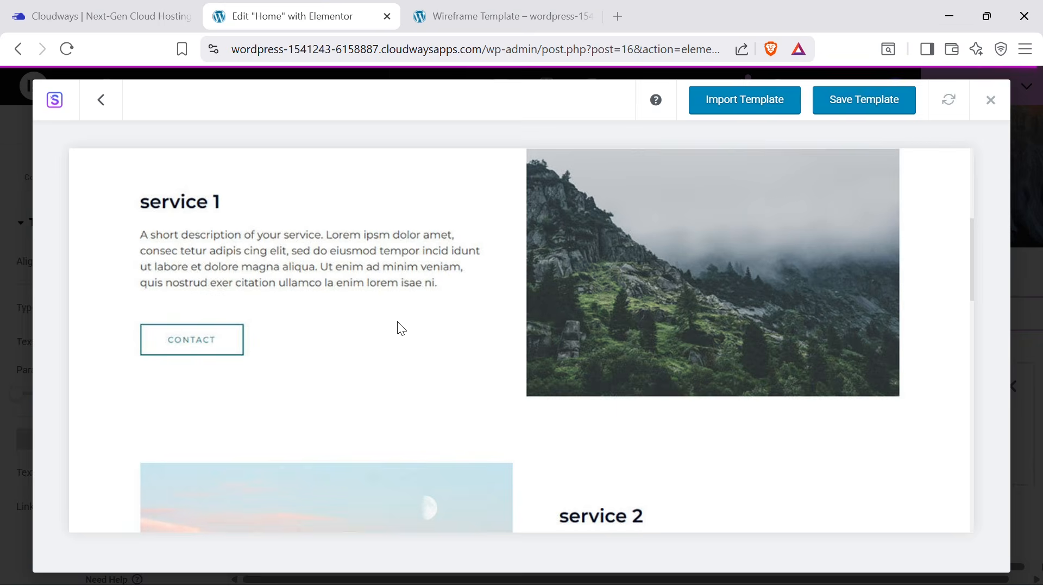
pyautogui.click(426, 8)
pyautogui.click(321, 8)
pyautogui.scroll(-10, 597, 296)
pyautogui.scroll(15, 596, 312)
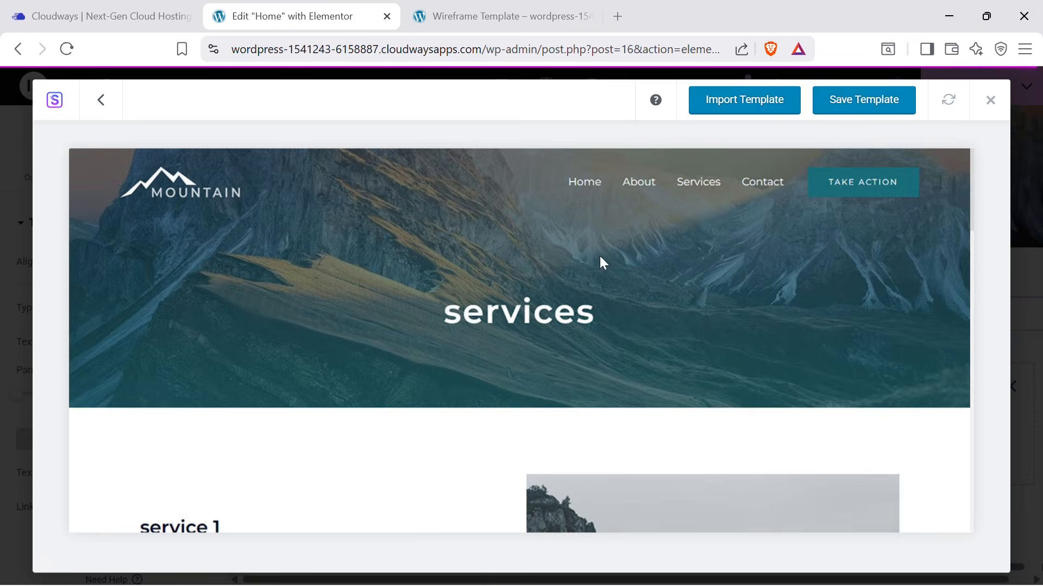
# Preview the Mountain Contact and Home page templates.
pyautogui.click(95, 110)
pyautogui.click(649, 302)
pyautogui.scroll(-5, 656, 321)
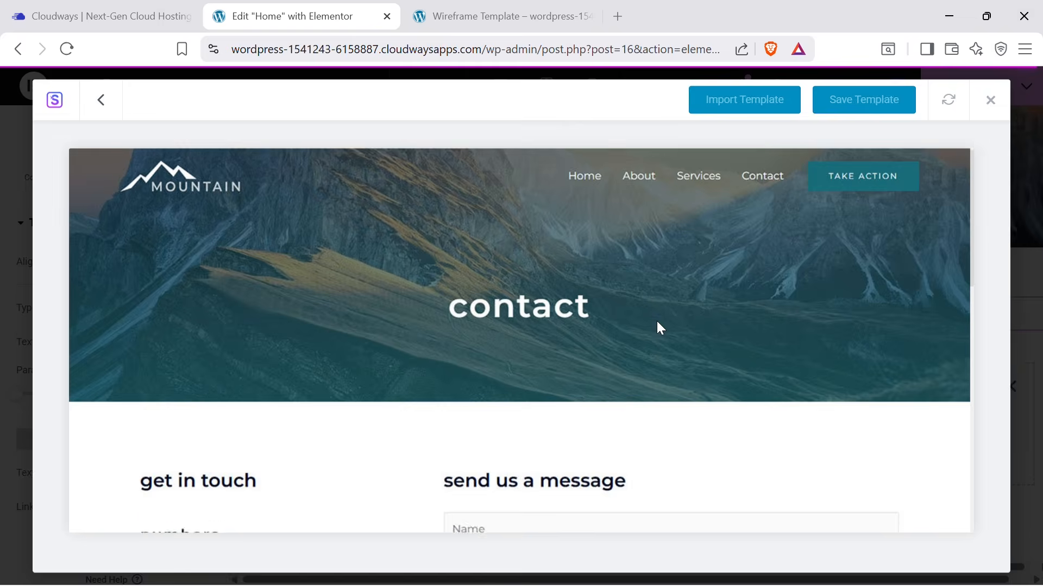
pyautogui.scroll(5, 515, 264)
pyautogui.click(99, 100)
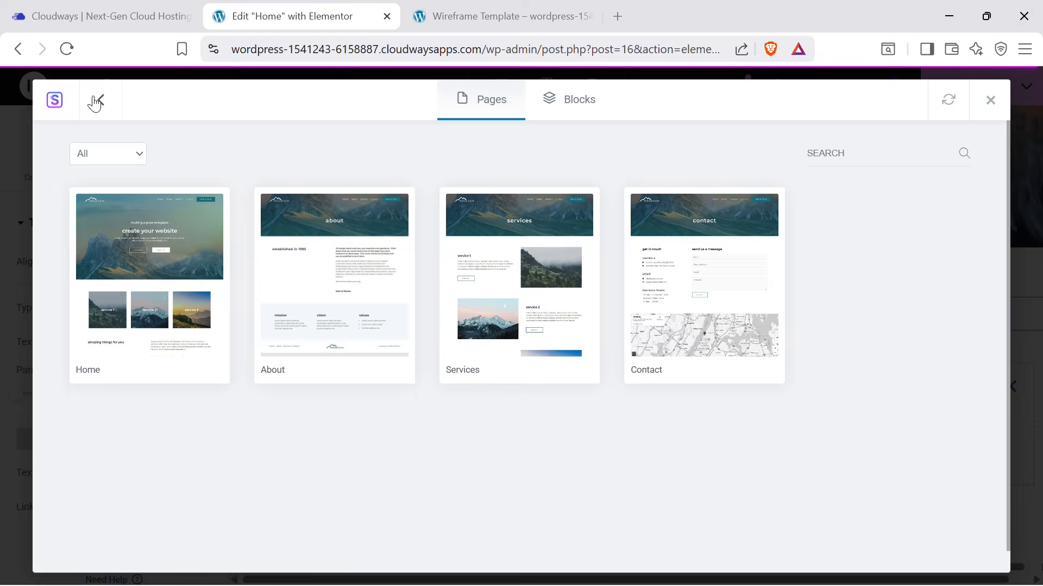
pyautogui.click(168, 230)
pyautogui.scroll(-15, 610, 337)
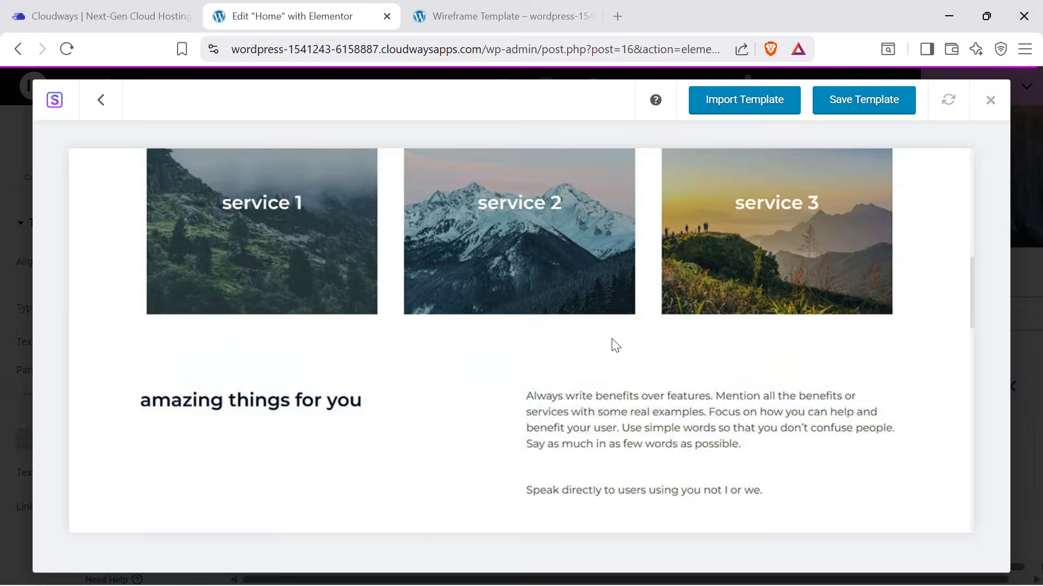
pyautogui.scroll(4, 612, 353)
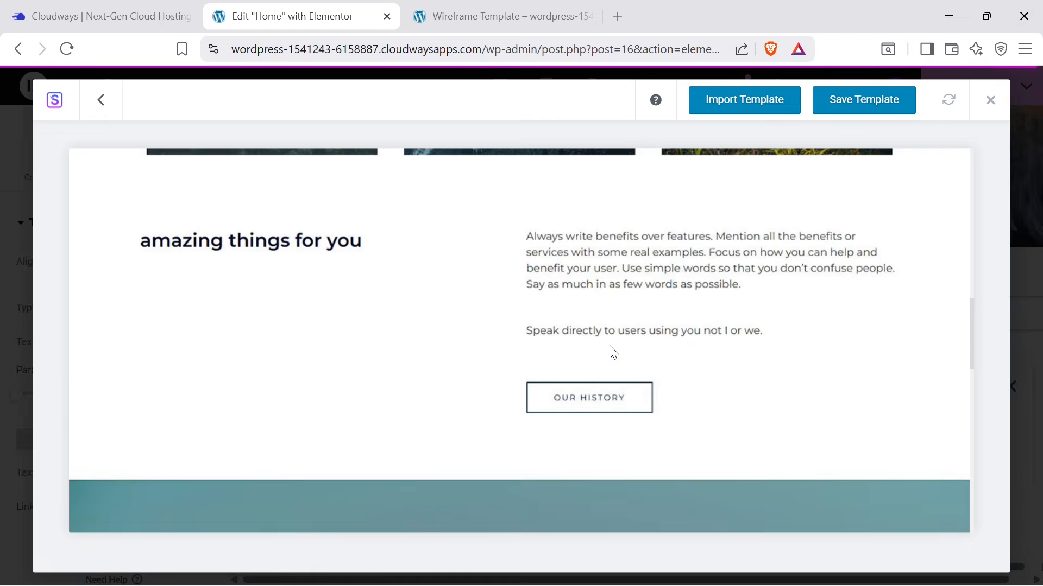
pyautogui.scroll(10, 618, 374)
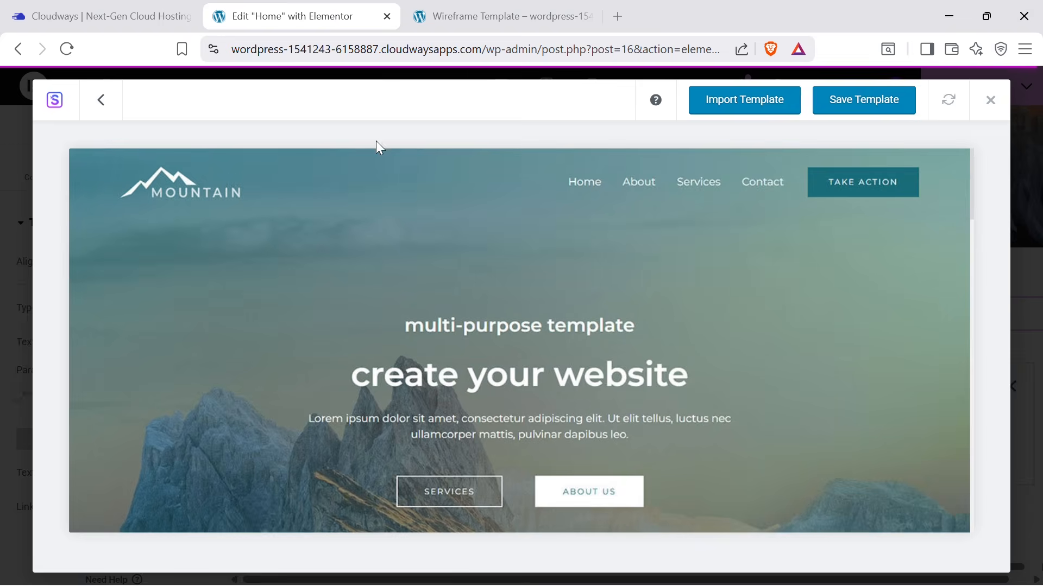
# Preview the Mountain Services page template and scroll through its service 1–3 sections.
pyautogui.click(100, 101)
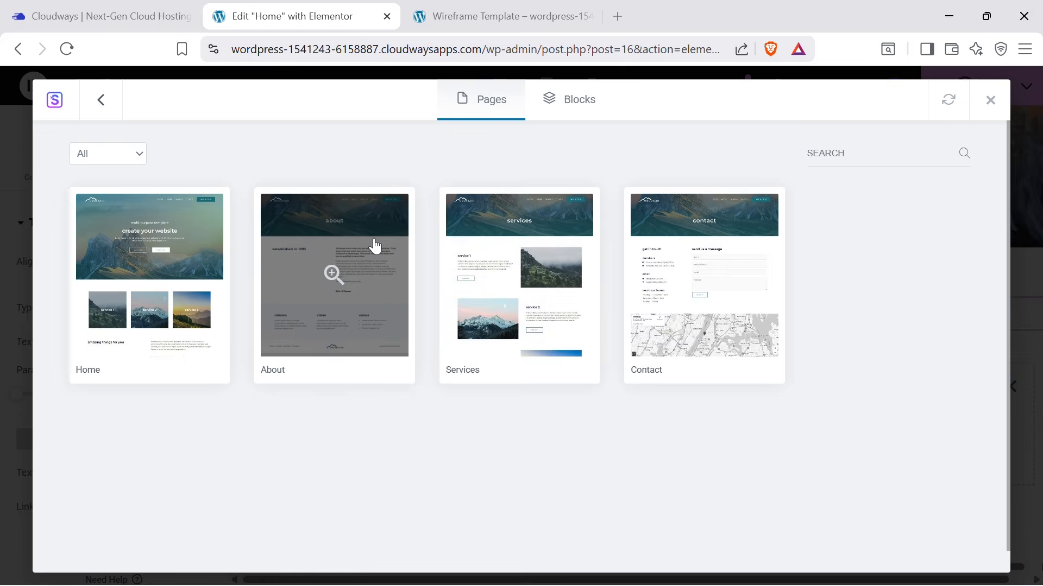
pyautogui.click(500, 239)
pyautogui.scroll(-15, 582, 314)
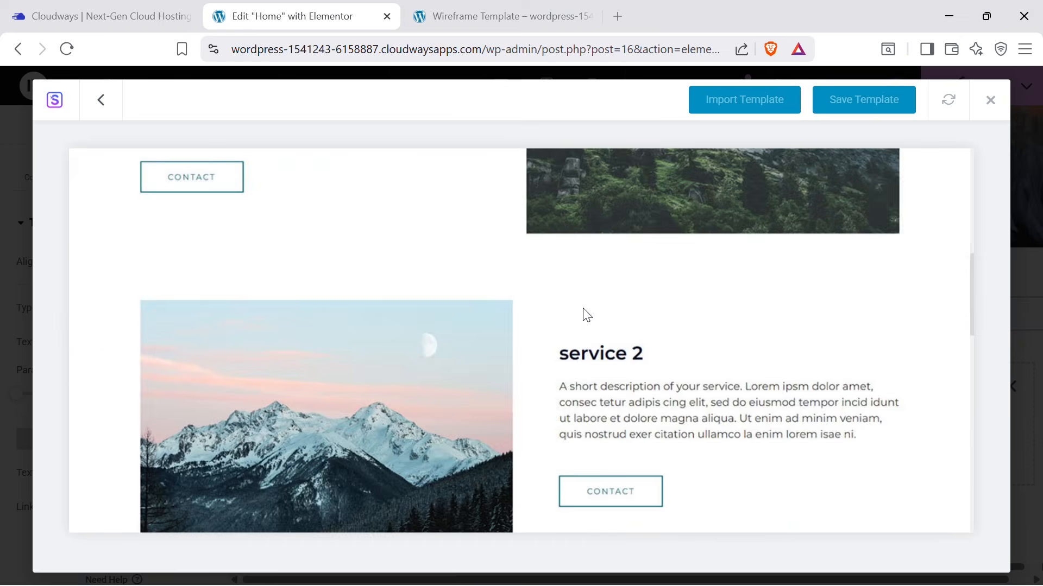
pyautogui.scroll(10, 633, 337)
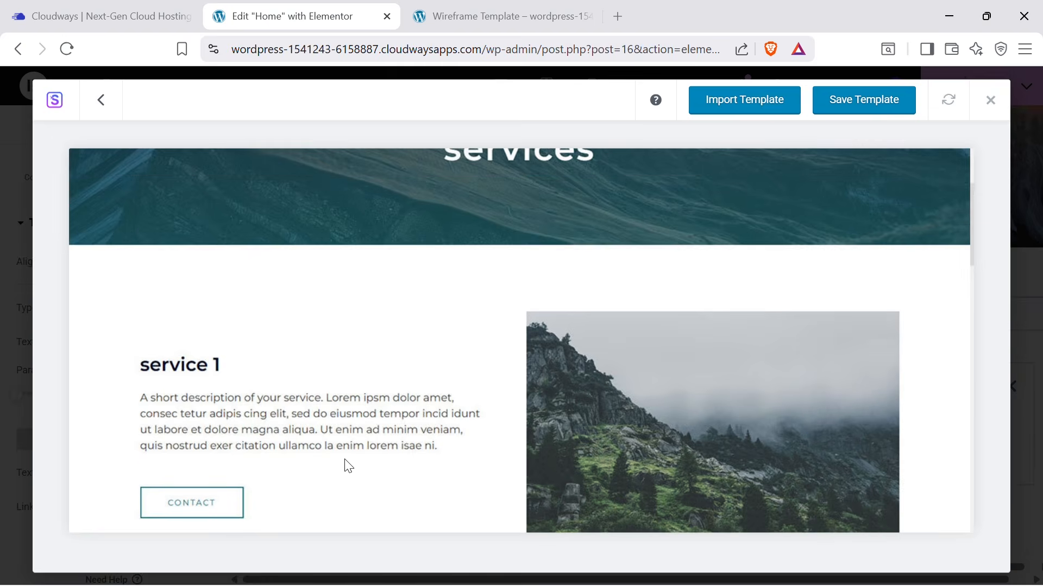
pyautogui.scroll(-8, 349, 465)
pyautogui.scroll(10, 554, 360)
pyautogui.scroll(-2, 324, 434)
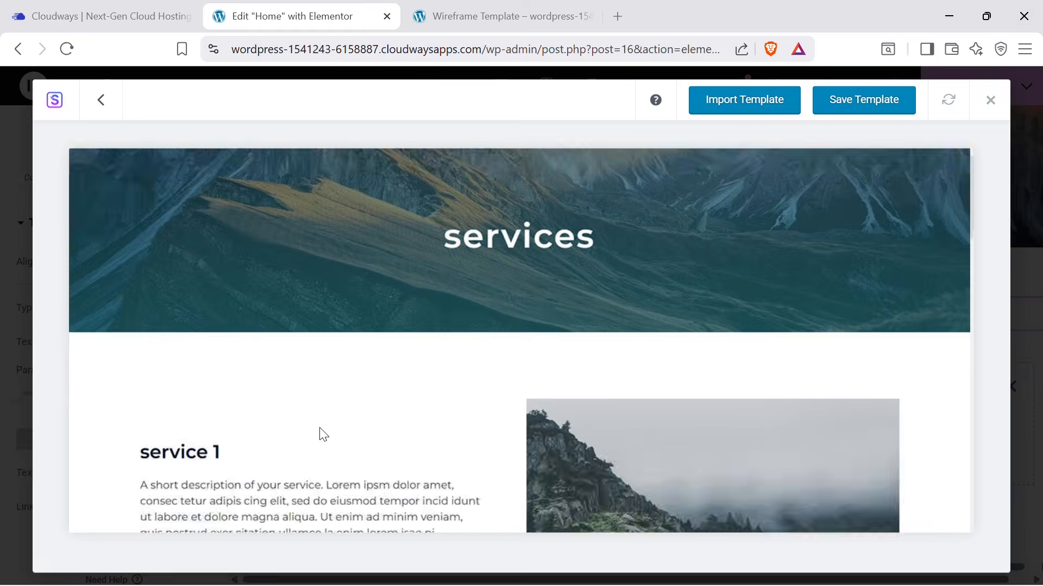
pyautogui.scroll(-5, 324, 435)
pyautogui.scroll(3, 642, 306)
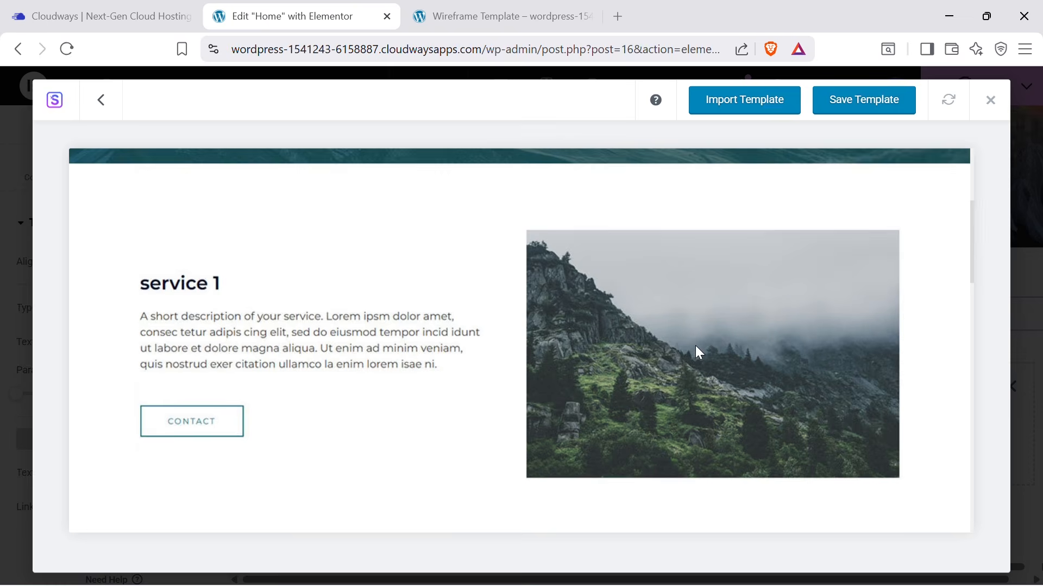
# Import the Mountain Services page template into the Home page.
pyautogui.click(746, 112)
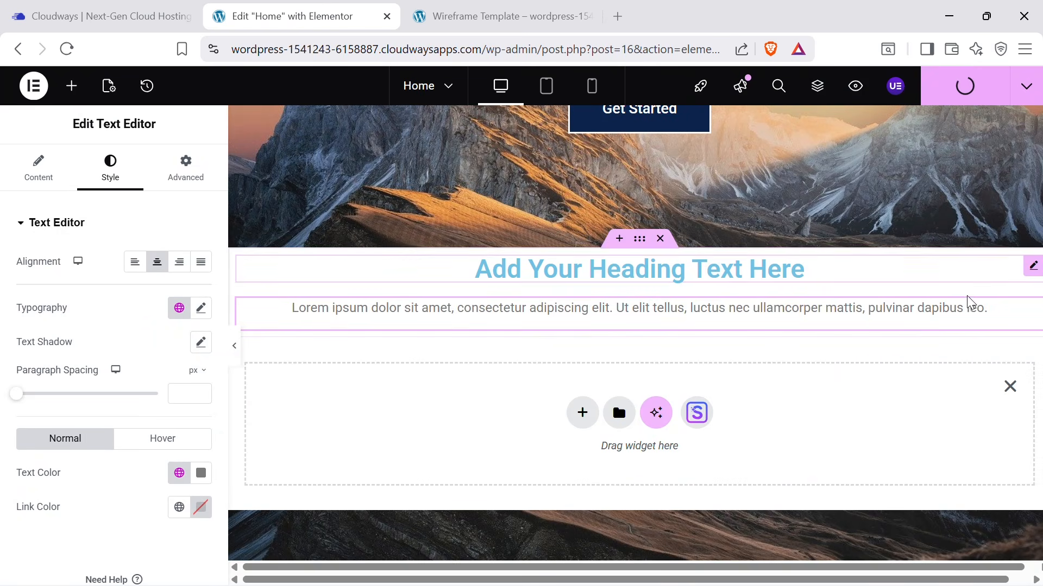
pyautogui.scroll(-4, 842, 342)
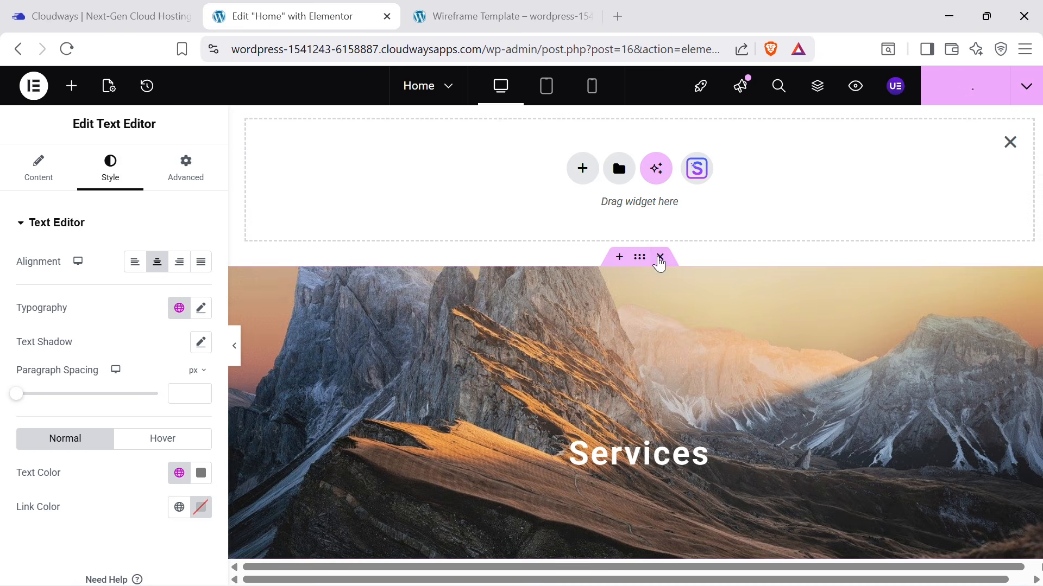
pyautogui.scroll(-10, 739, 314)
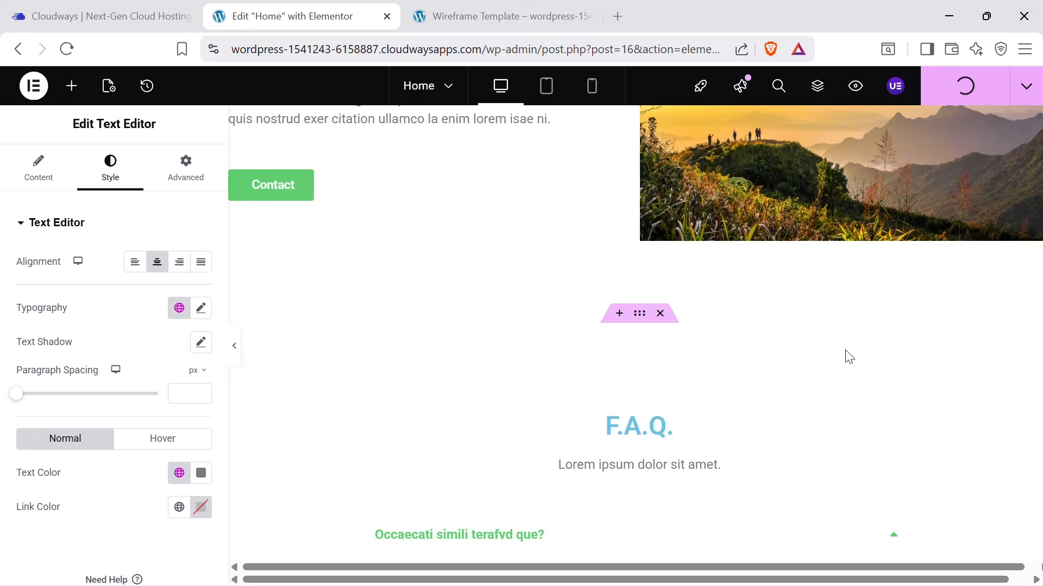
pyautogui.scroll(5, 847, 356)
pyautogui.scroll(8, 847, 352)
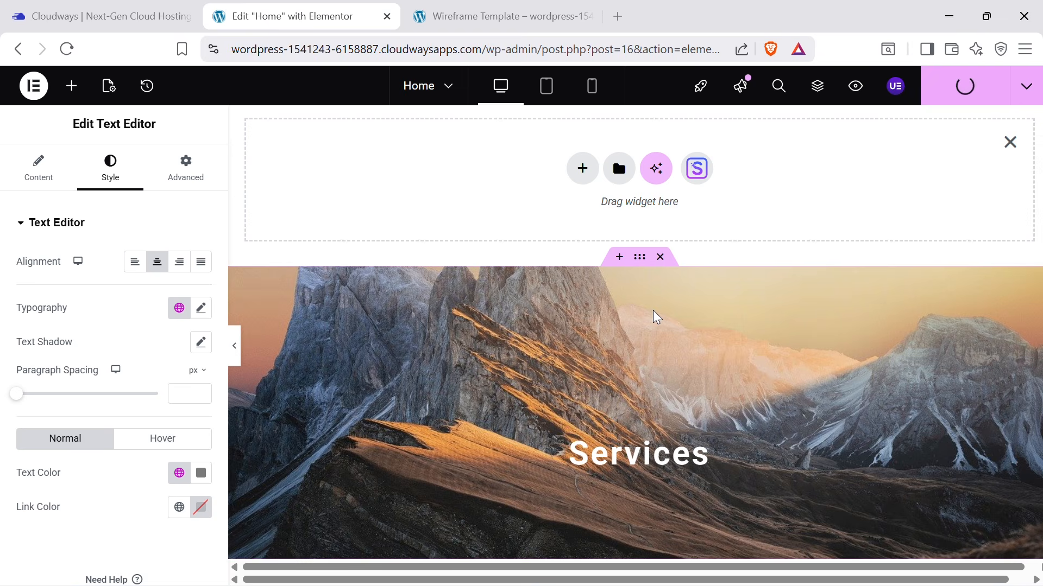
# Delete the imported Services hero, Service 2 and Service 3 sections.
pyautogui.click(660, 258)
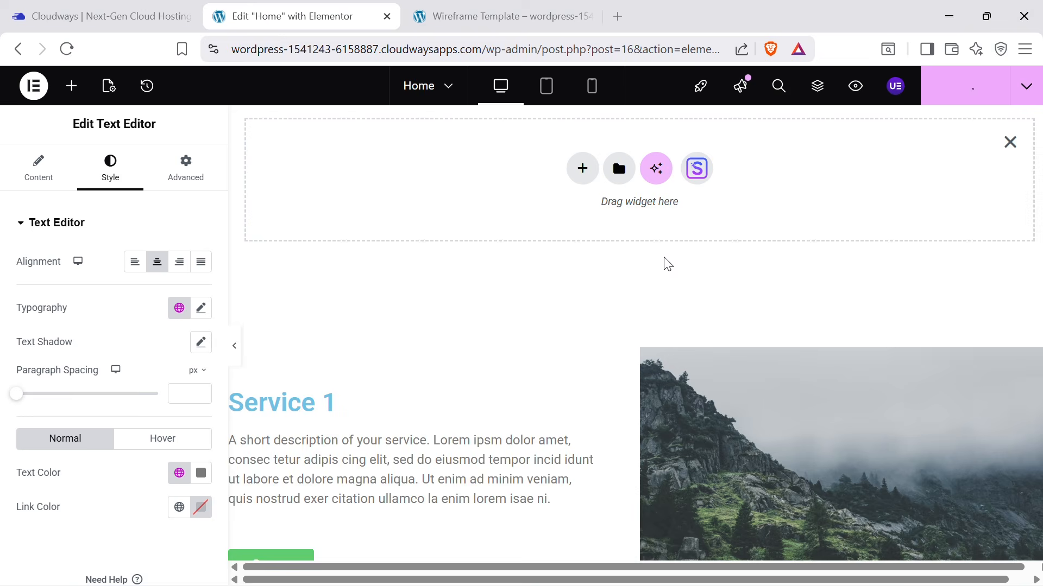
pyautogui.scroll(-5, 641, 353)
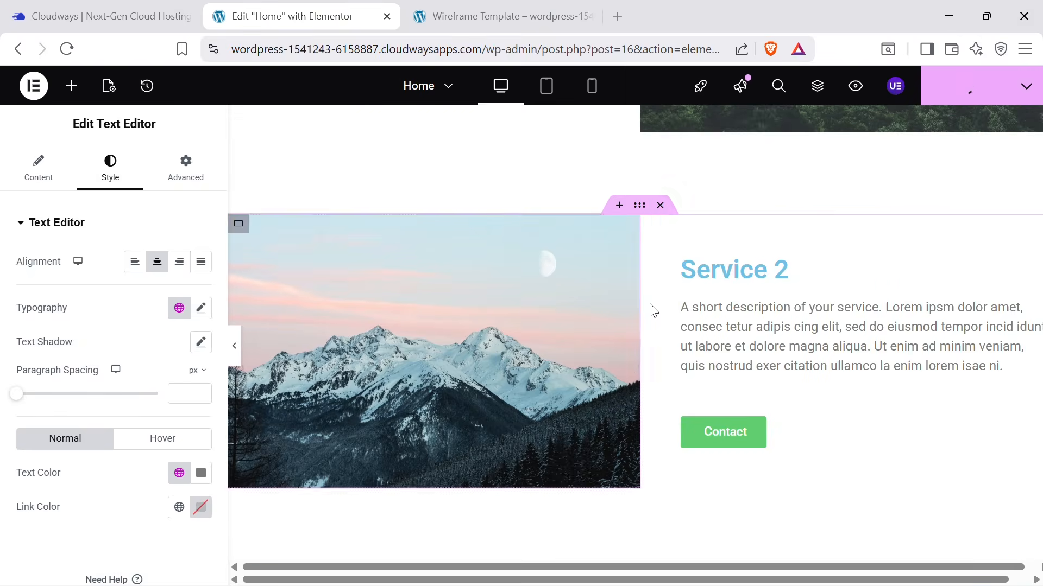
pyautogui.click(660, 206)
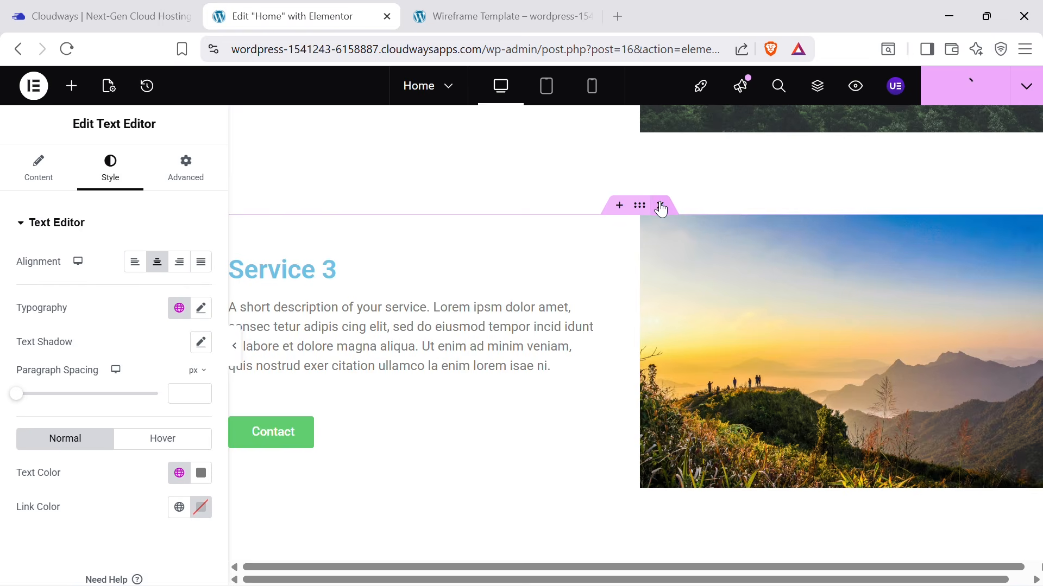
pyautogui.click(660, 207)
pyautogui.scroll(5, 706, 325)
pyautogui.scroll(5, 773, 300)
# Check the Wireframe Template, then delete the leftover empty section from the Home page.
pyautogui.hotkey('ctrl', 'Tab')
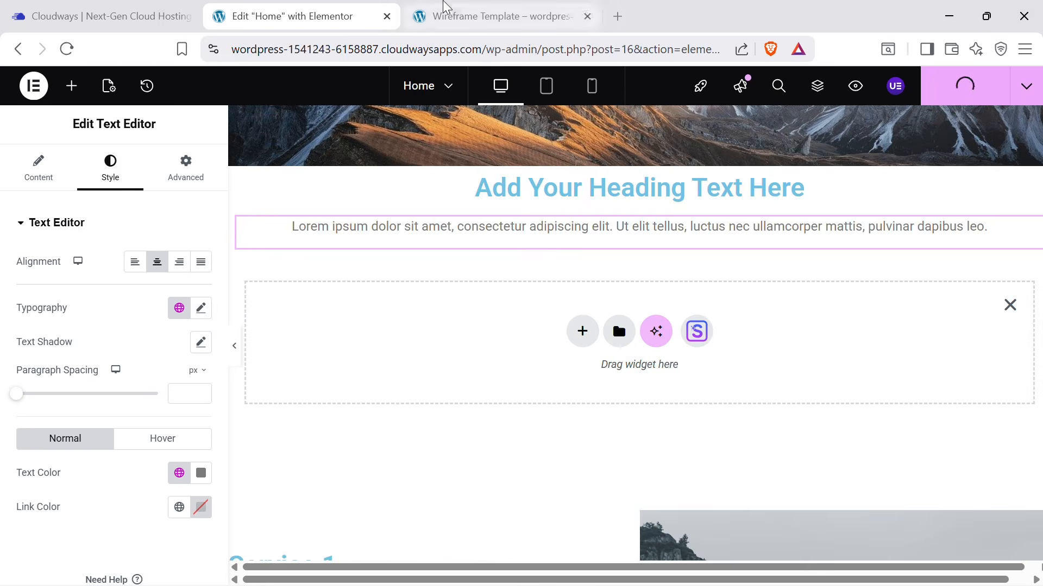
pyautogui.click(246, 8)
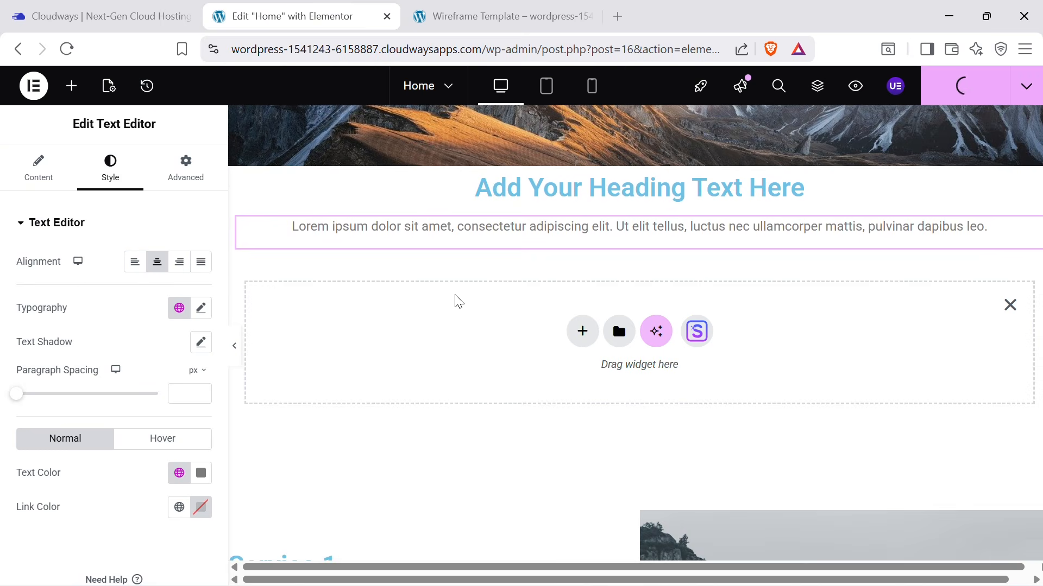
pyautogui.scroll(3, 752, 379)
pyautogui.scroll(-2, 719, 341)
pyautogui.scroll(-2, 719, 341)
pyautogui.click(1010, 303)
pyautogui.scroll(-2, 452, 358)
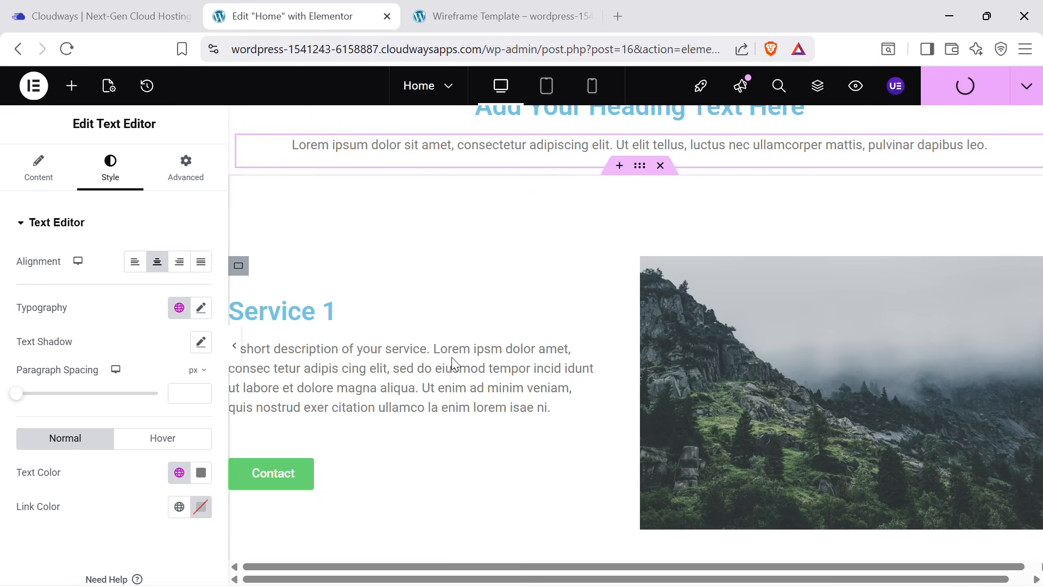
pyautogui.scroll(-2, 313, 331)
# Retitle the Service 1 info card to 'Answer', matching the wireframe's answer section.
pyautogui.click(573, 8)
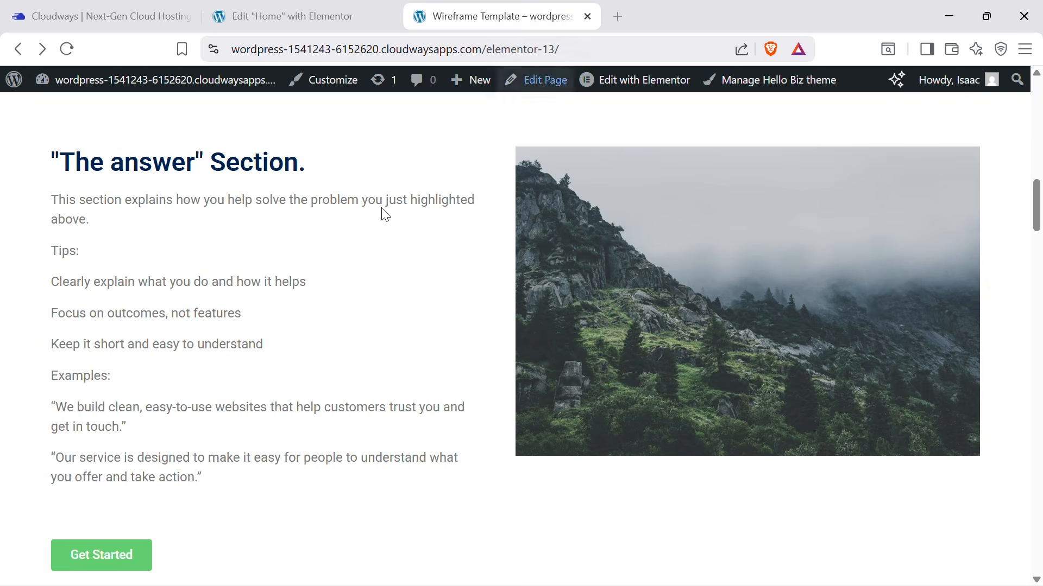
pyautogui.click(322, 9)
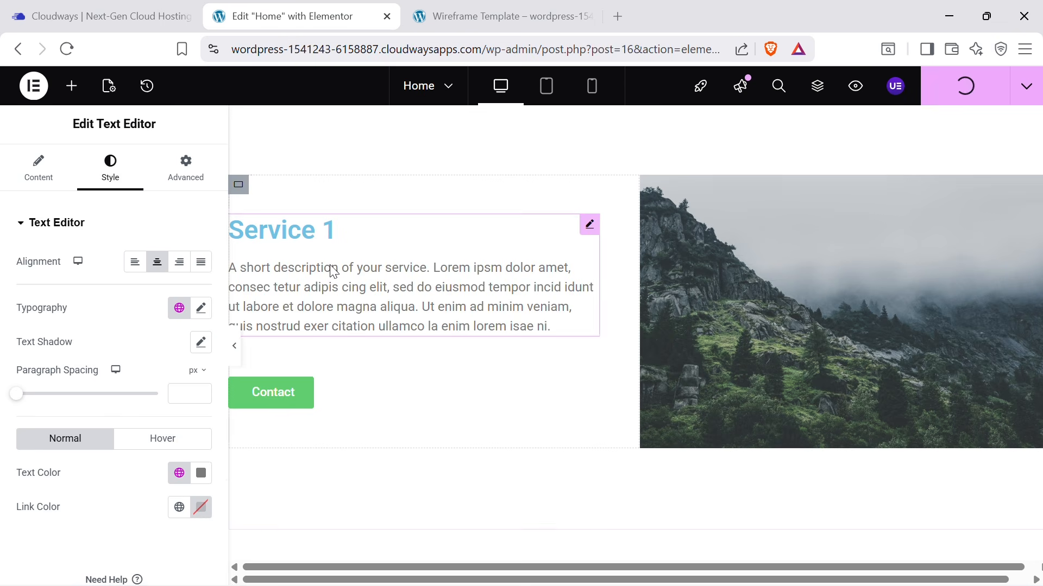
pyautogui.click(305, 217)
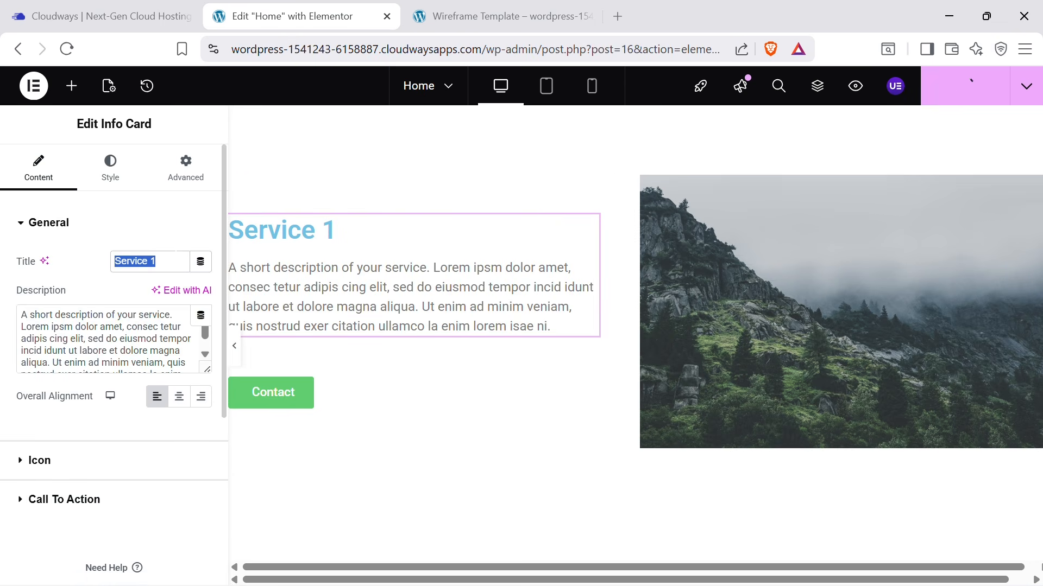
pyautogui.write('Answer')
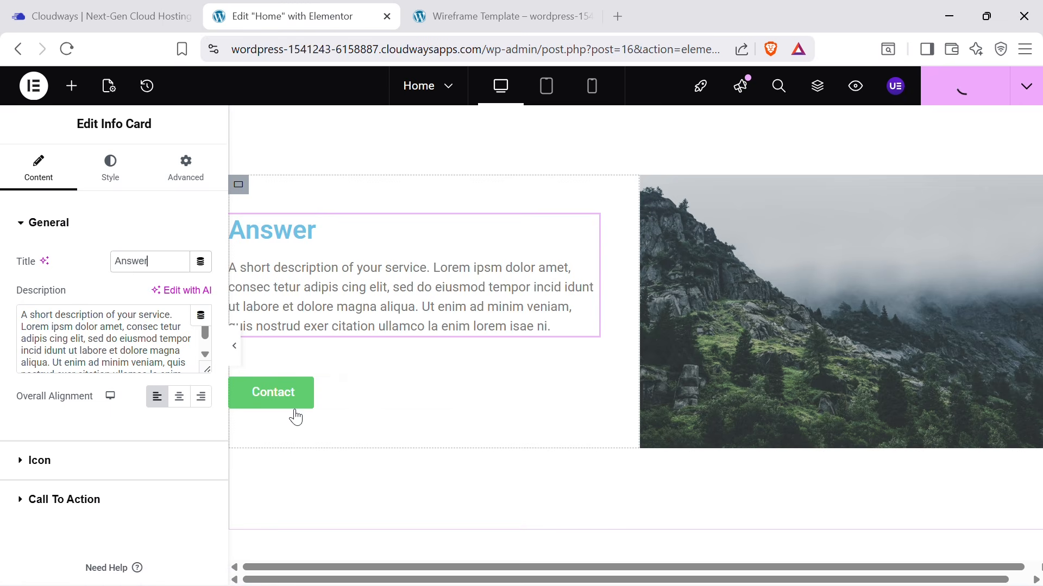
# Change the card's Contact button label to 'Get Started'.
pyautogui.click(588, 386)
pyautogui.moveTo(158, 295); pyautogui.dragTo(26, 297)
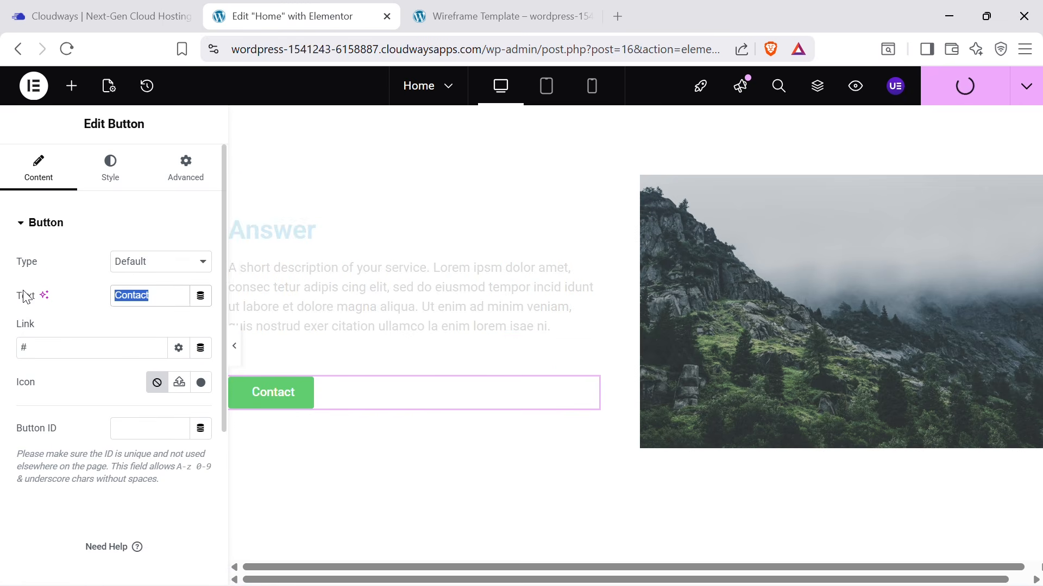
pyautogui.write('Get Started')
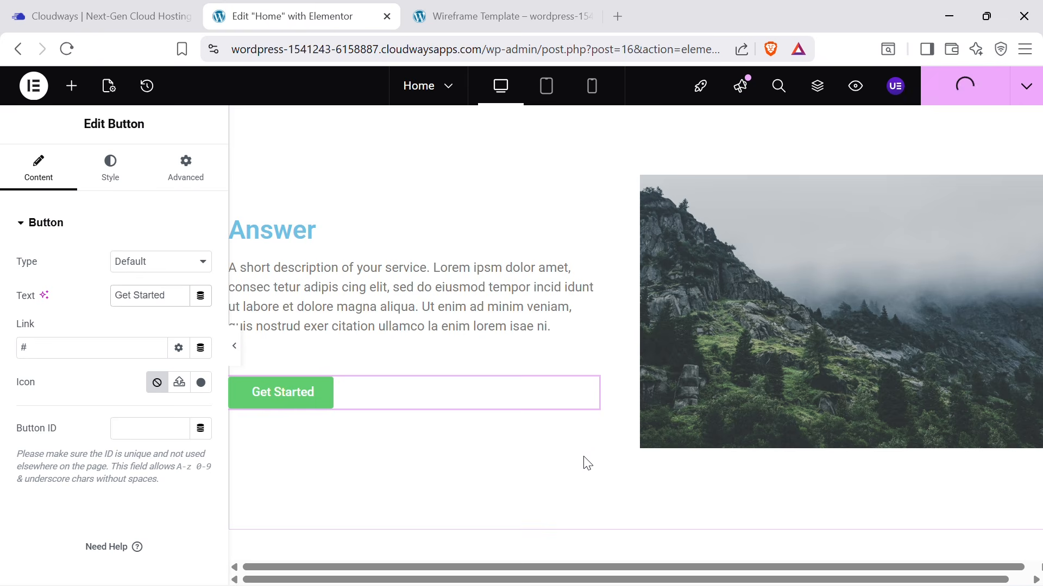
# Compare the Home page against the Wireframe Template, then delete the F.A.Q. section.
pyautogui.scroll(5, 957, 327)
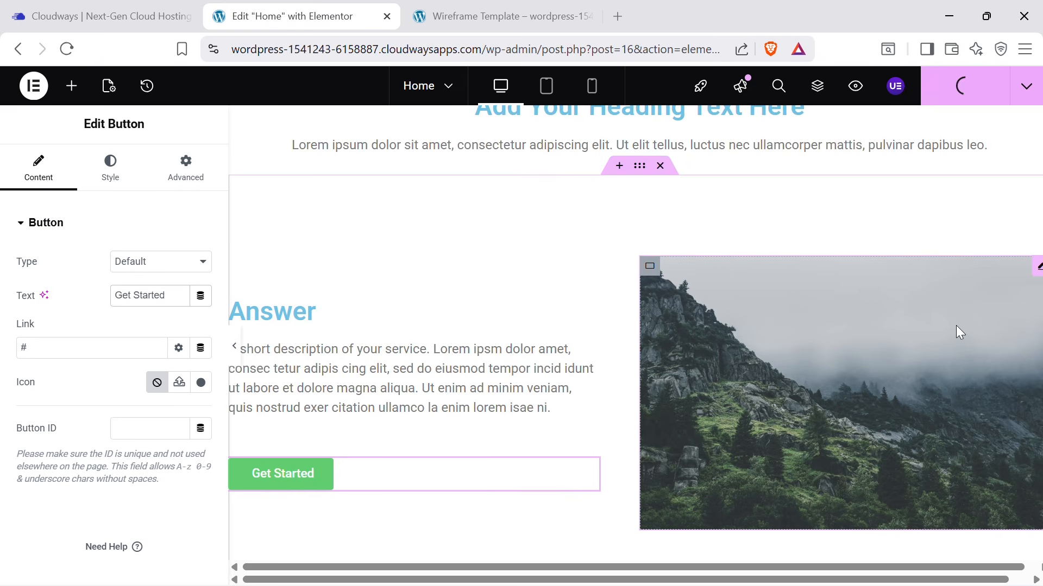
pyautogui.scroll(-6, 910, 295)
pyautogui.click(500, 16)
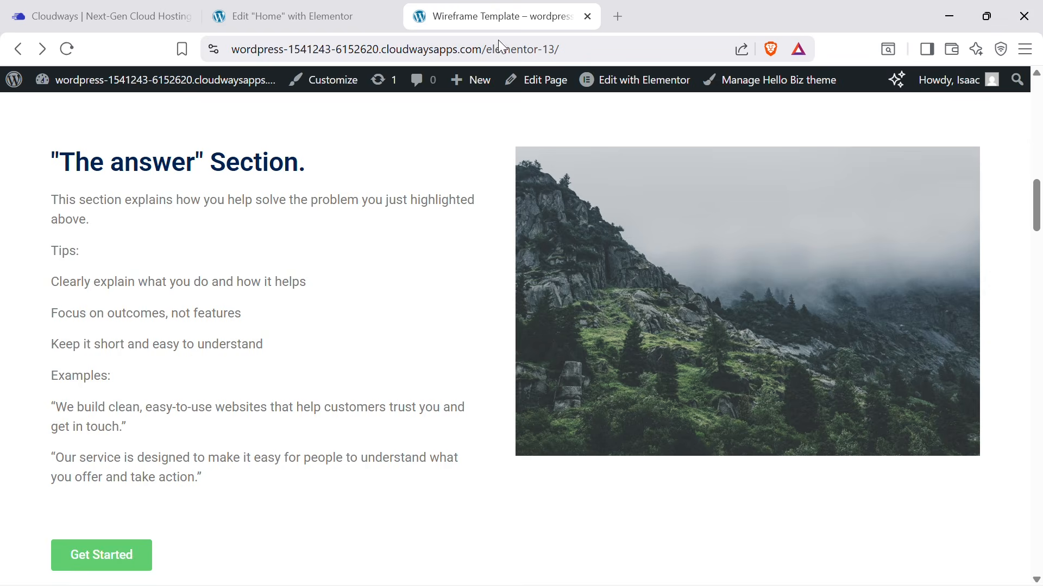
pyautogui.click(286, 16)
pyautogui.scroll(-5, 685, 337)
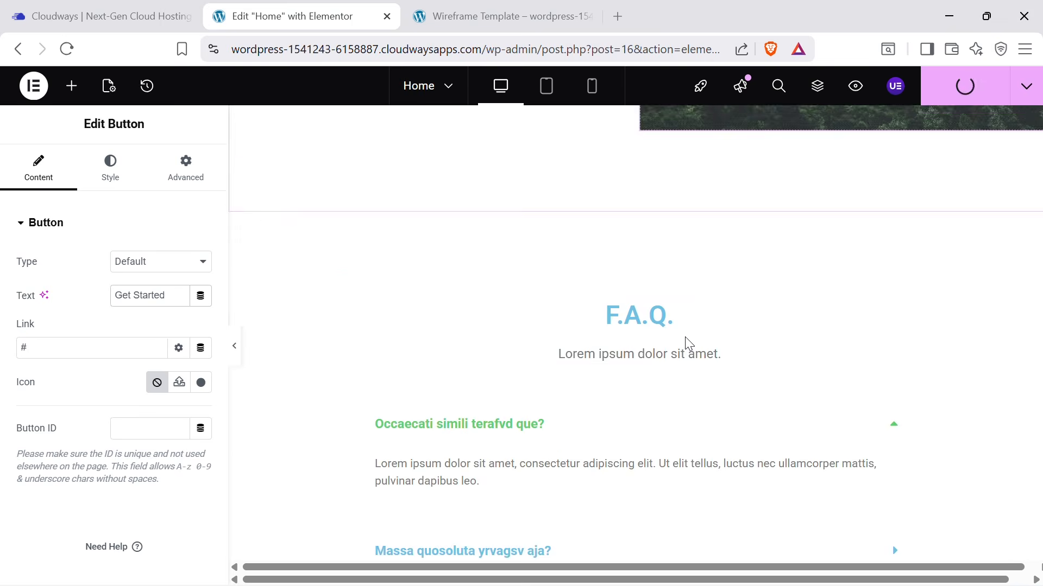
pyautogui.click(496, 18)
pyautogui.scroll(-8, 724, 344)
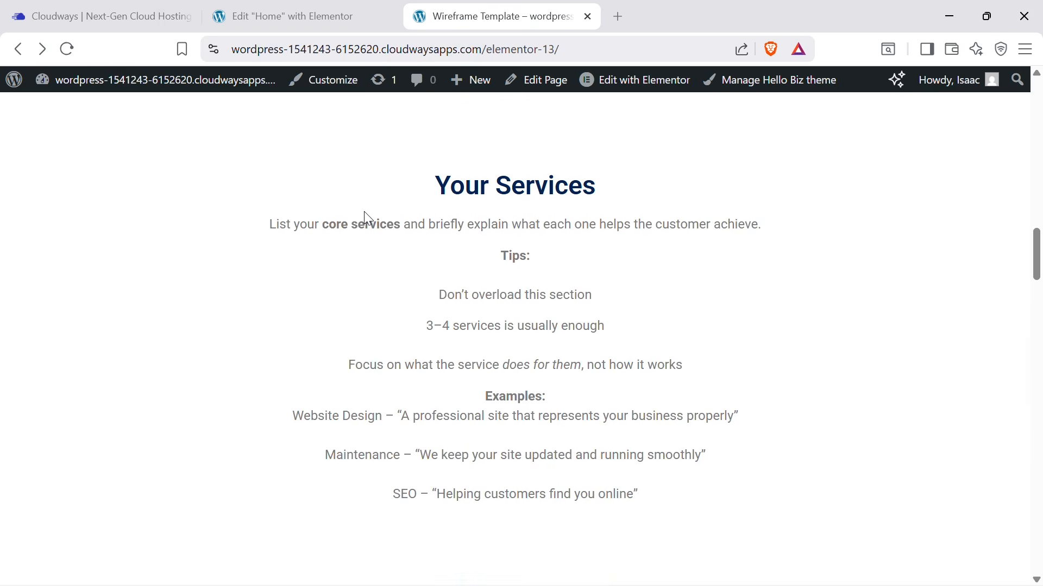
pyautogui.scroll(-4, 619, 321)
pyautogui.scroll(-3, 619, 334)
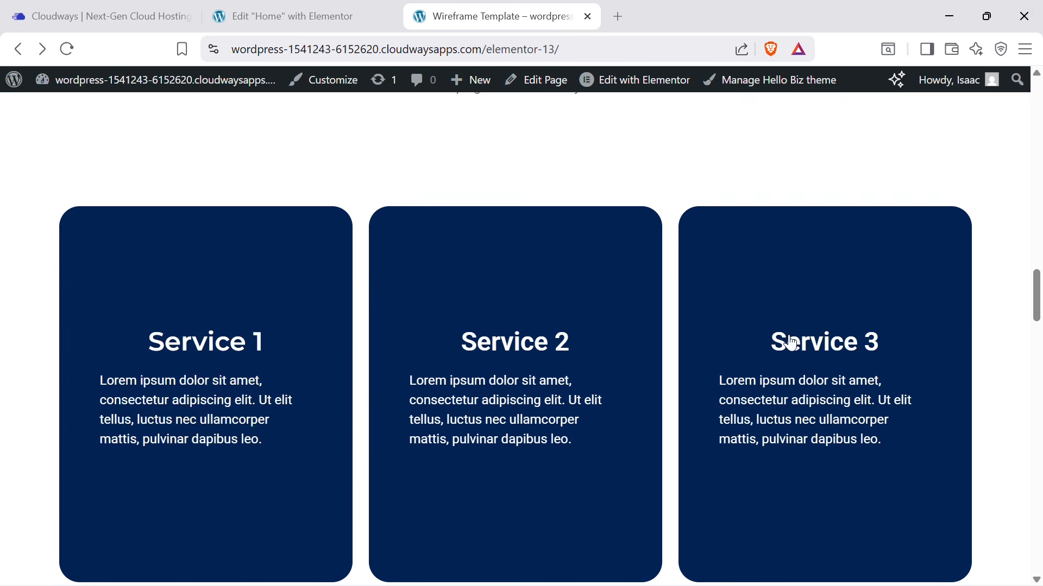
pyautogui.click(286, 12)
pyautogui.scroll(-3, 784, 463)
pyautogui.scroll(5, 786, 468)
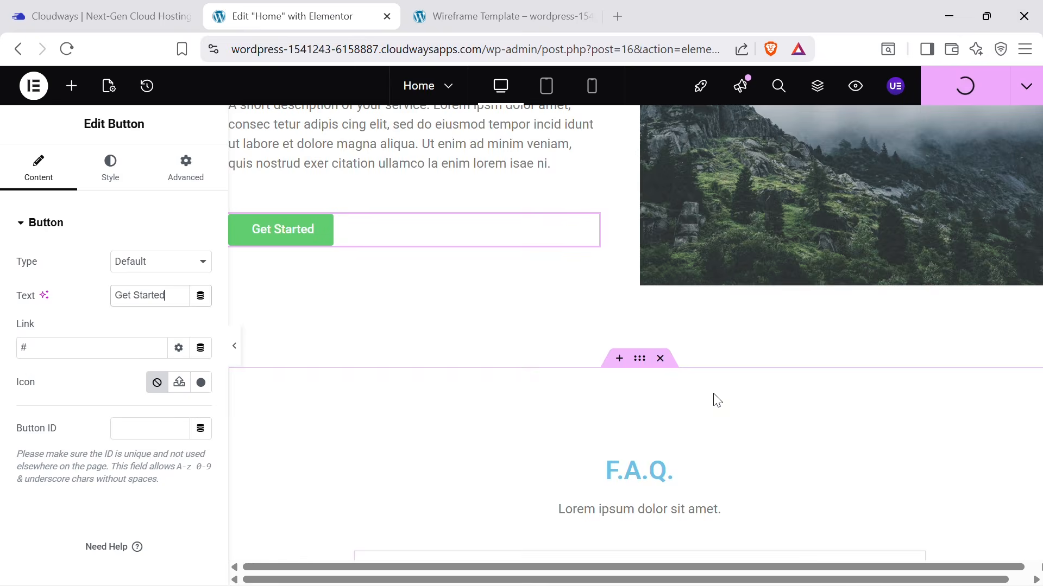
pyautogui.click(661, 357)
# Recheck the Wireframe Template and start a new section above the Service cards.
pyautogui.scroll(-1, 667, 525)
pyautogui.scroll(-4, 638, 382)
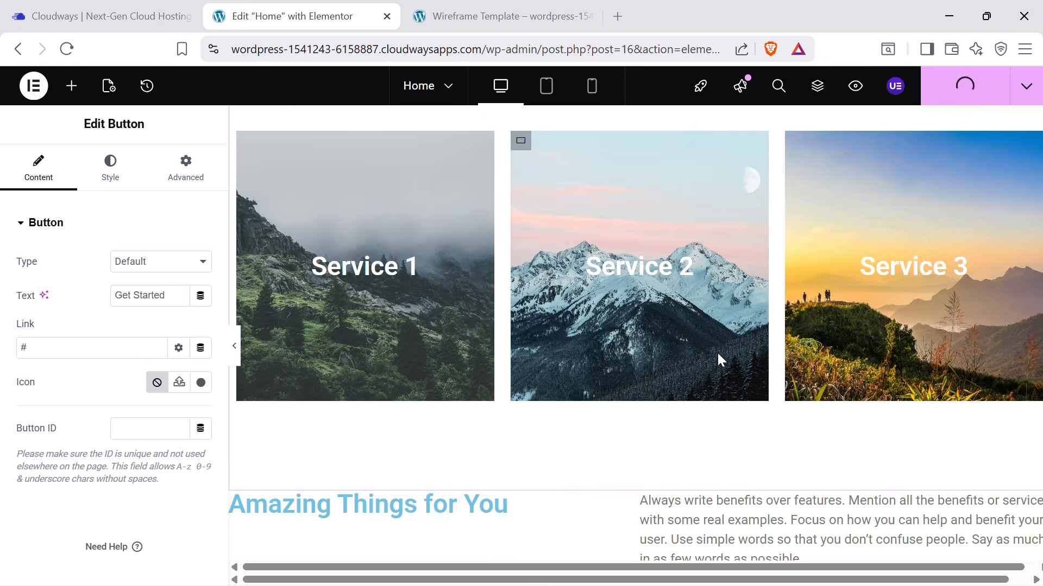
pyautogui.scroll(5, 717, 351)
pyautogui.click(504, 8)
pyautogui.scroll(8, 491, 291)
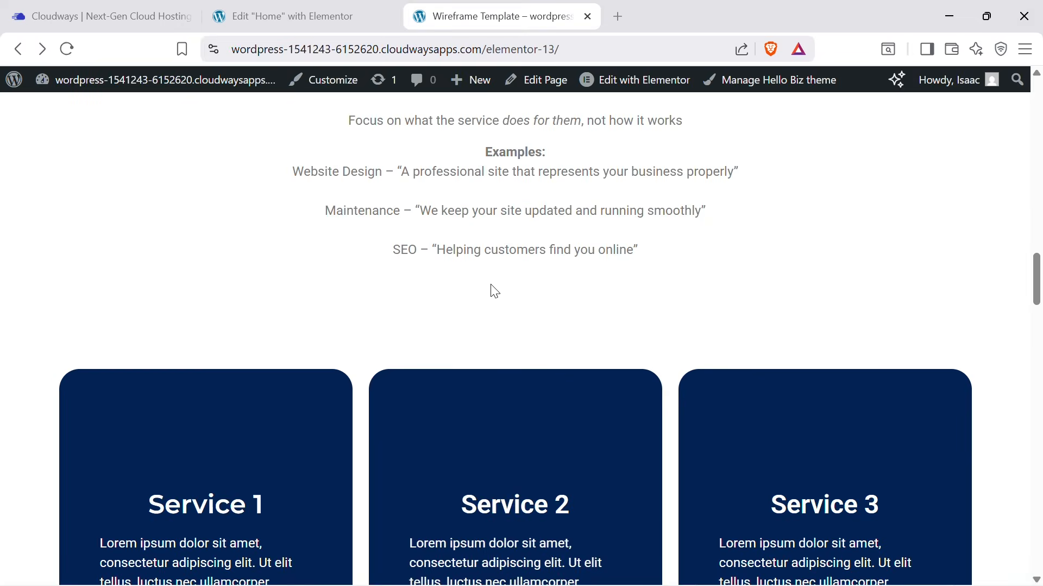
pyautogui.click(345, 11)
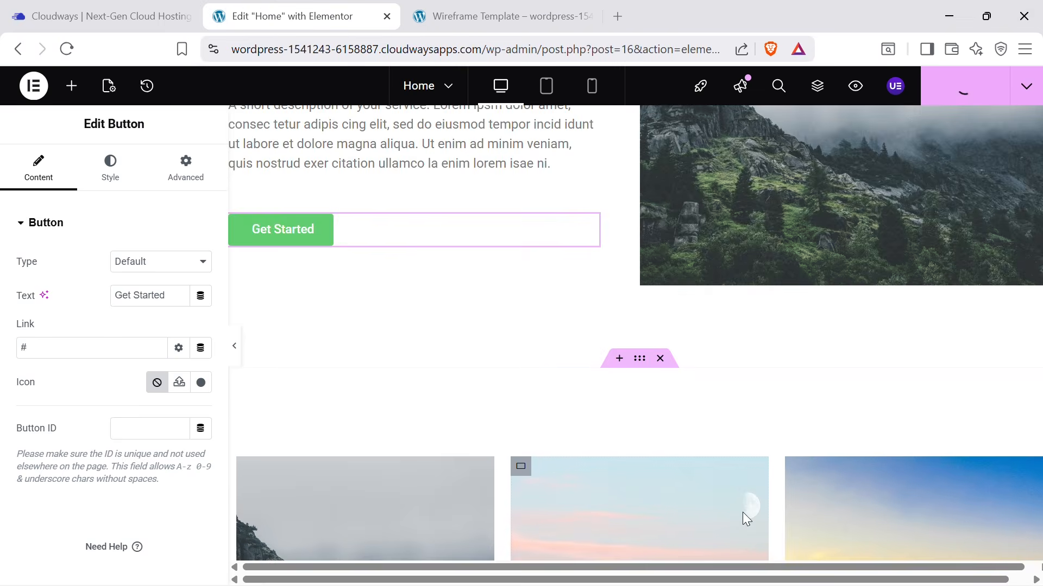
pyautogui.scroll(-5, 741, 513)
pyautogui.scroll(2, 630, 228)
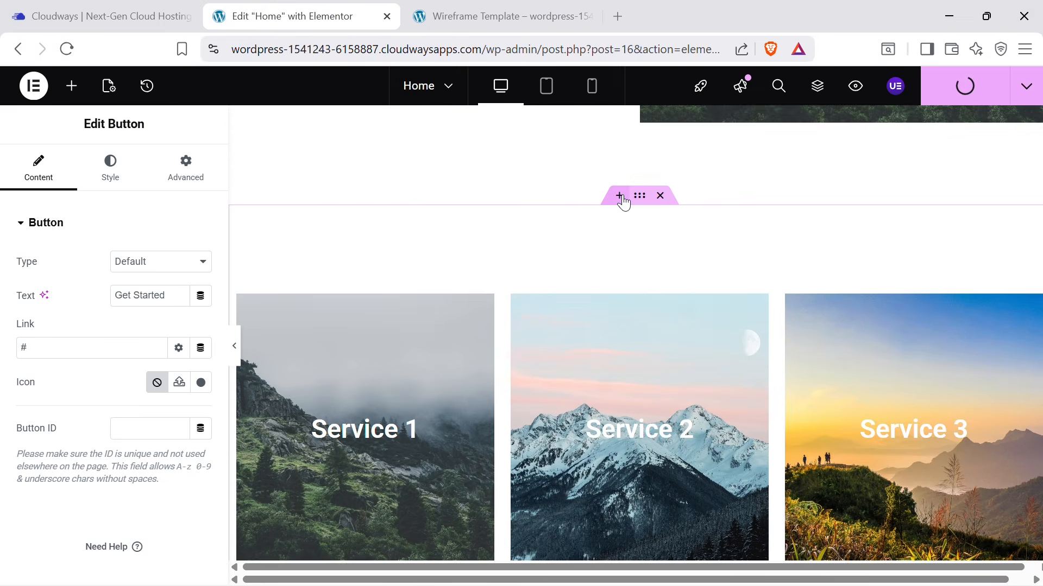
pyautogui.click(620, 196)
# Make the new section a single-column Flexbox container holding a Heading widget.
pyautogui.click(584, 281)
pyautogui.click(577, 325)
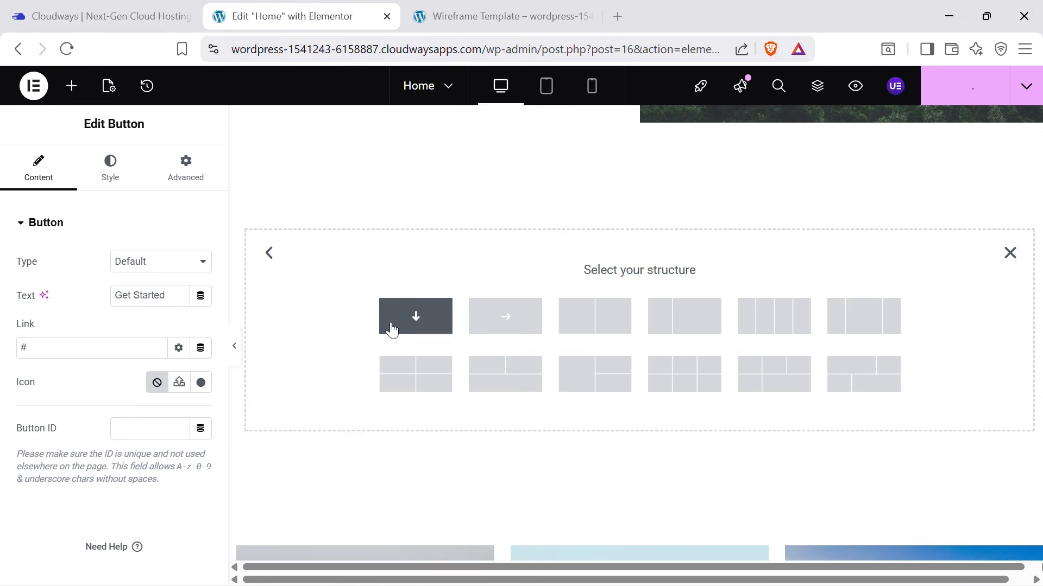
pyautogui.click(392, 330)
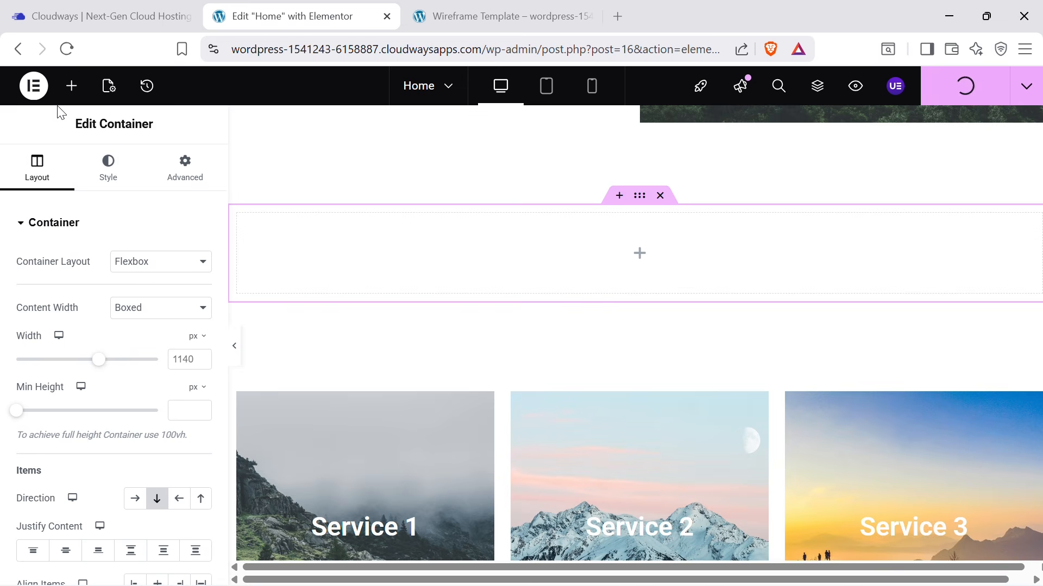
pyautogui.click(72, 85)
pyautogui.moveTo(61, 423); pyautogui.dragTo(581, 265)
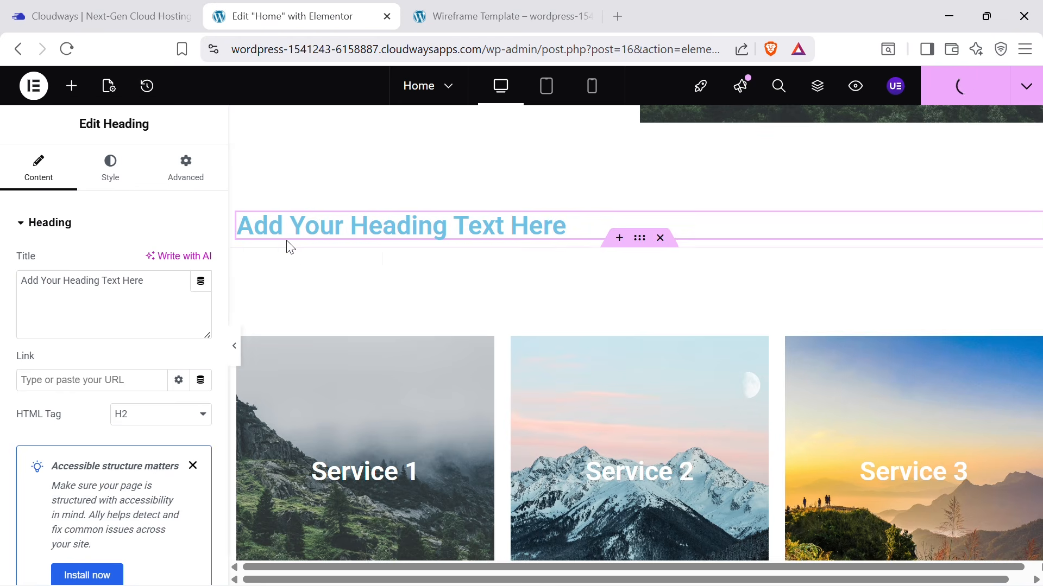
# Center the heading and change its text to 'Services'.
pyautogui.click(111, 154)
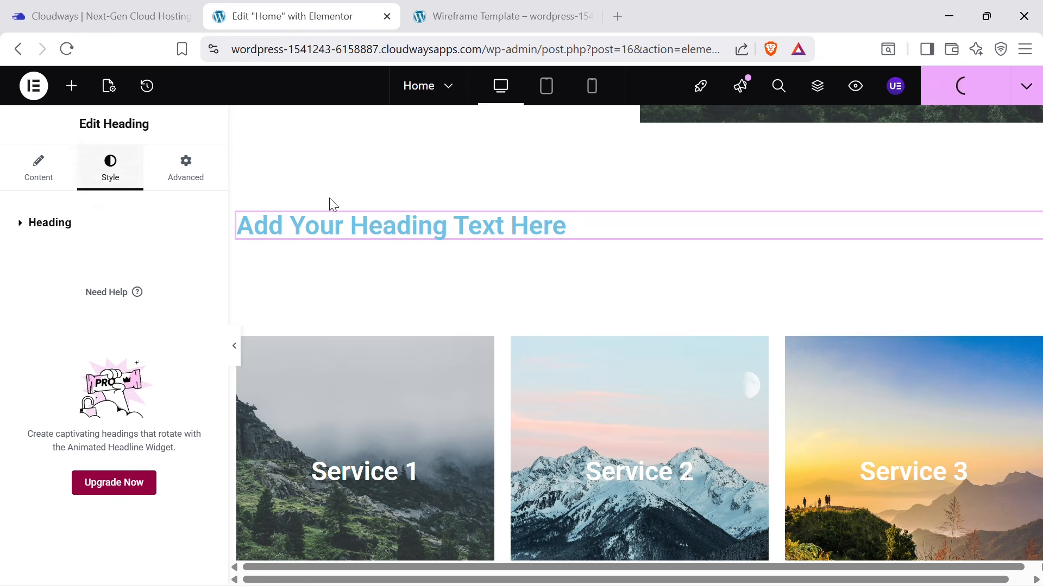
pyautogui.click(41, 168)
pyautogui.click(108, 183)
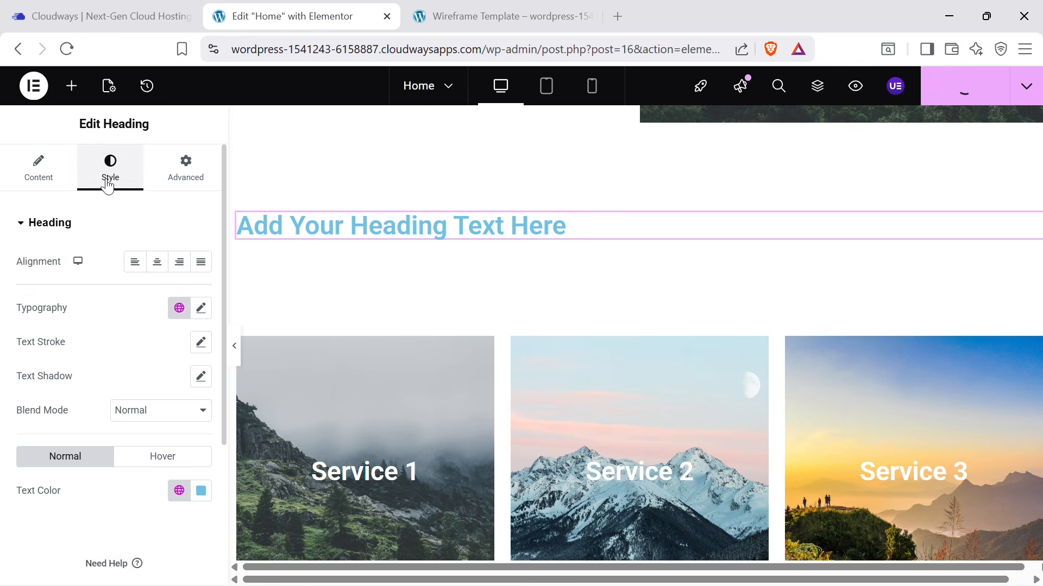
pyautogui.click(155, 261)
pyautogui.tripleClick(554, 229)
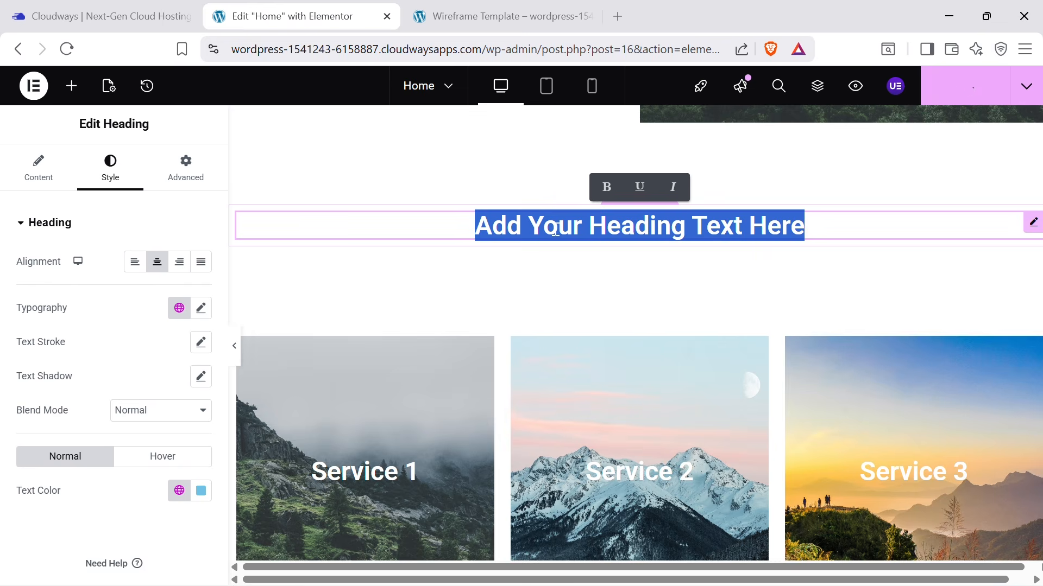
pyautogui.write('Services')
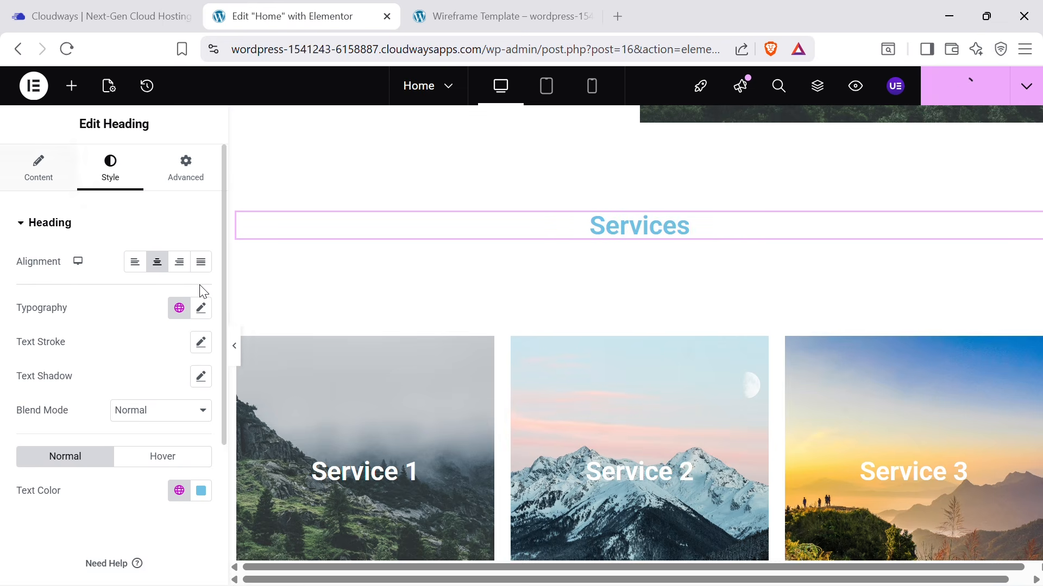
# Set the Services heading to 53 px and dark blue #18485C.
pyautogui.click(200, 307)
pyautogui.moveTo(25, 434); pyautogui.dragTo(57, 434)
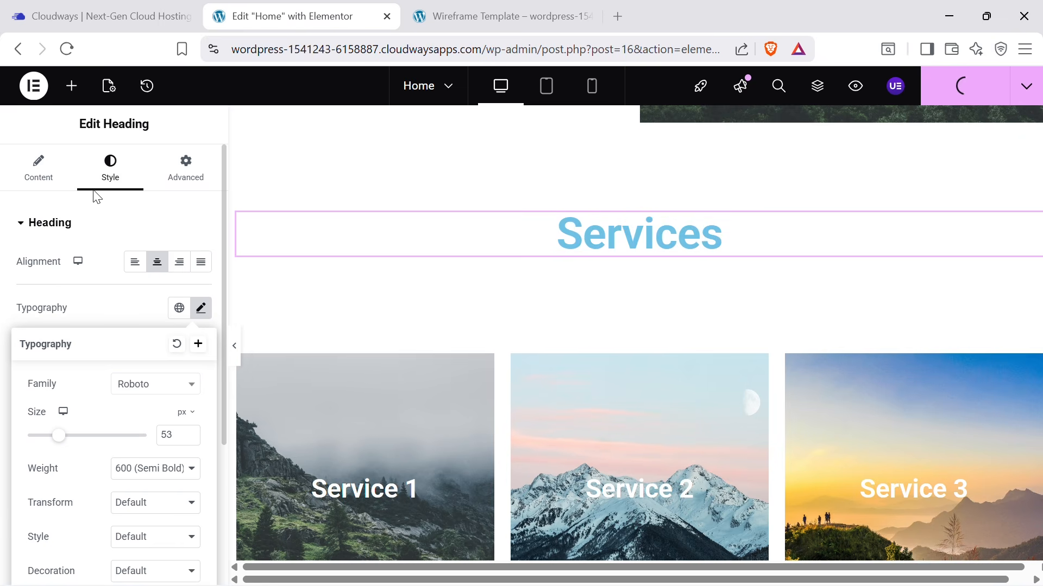
pyautogui.click(109, 224)
pyautogui.click(79, 220)
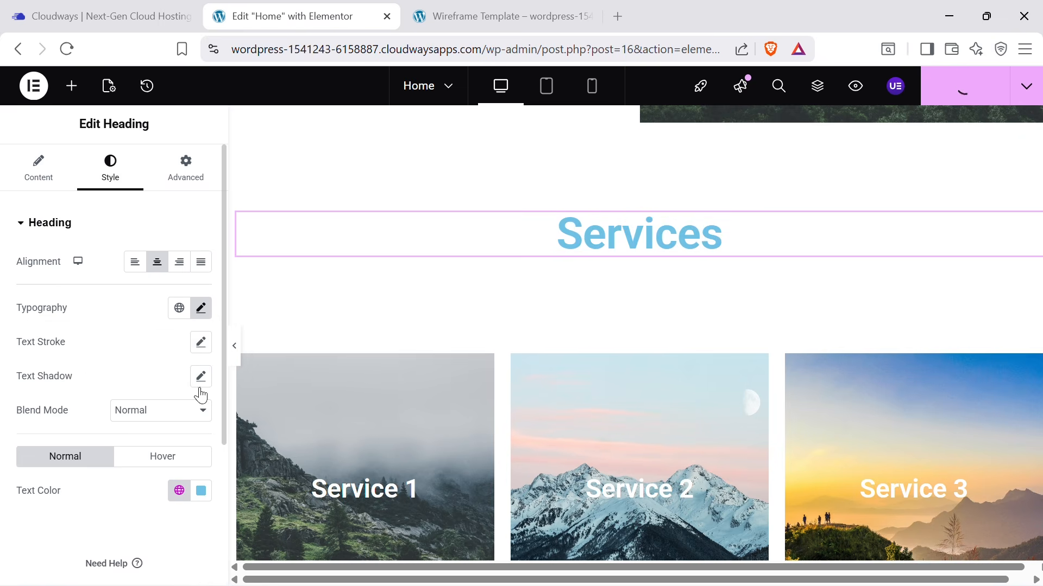
pyautogui.click(201, 490)
pyautogui.moveTo(233, 388); pyautogui.dragTo(246, 359)
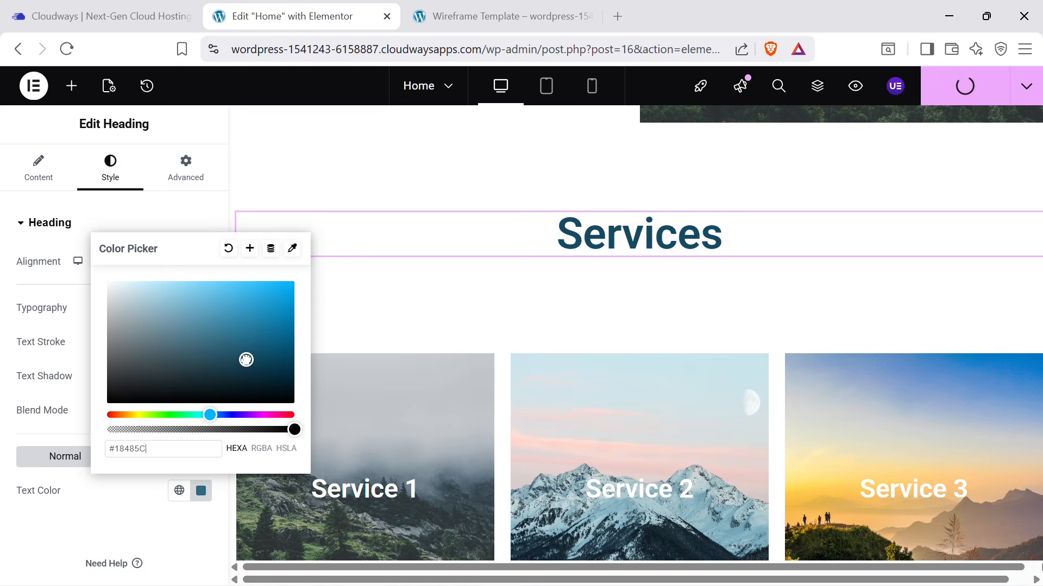
pyautogui.click(865, 139)
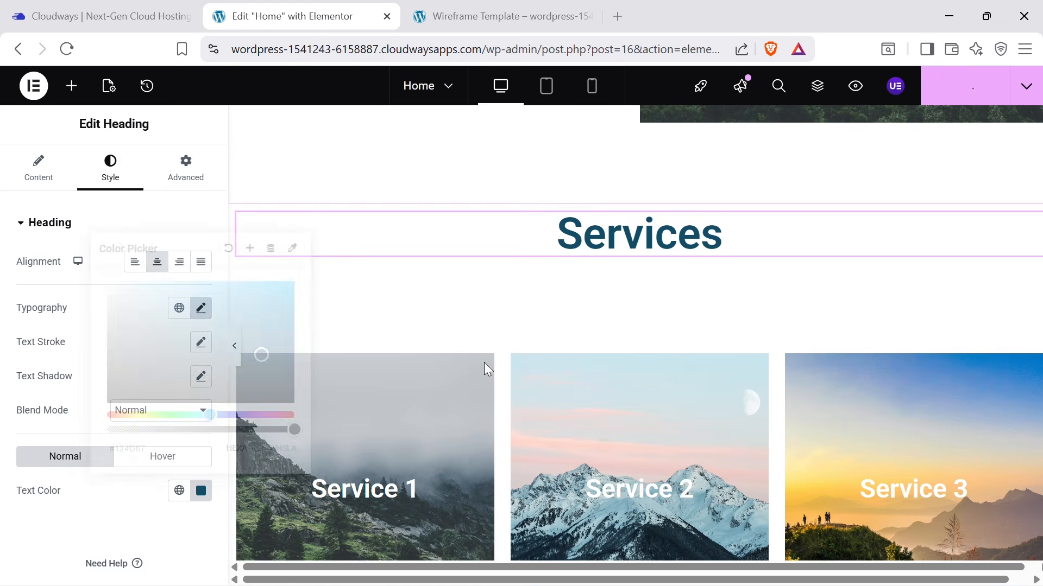
pyautogui.scroll(-3, 694, 395)
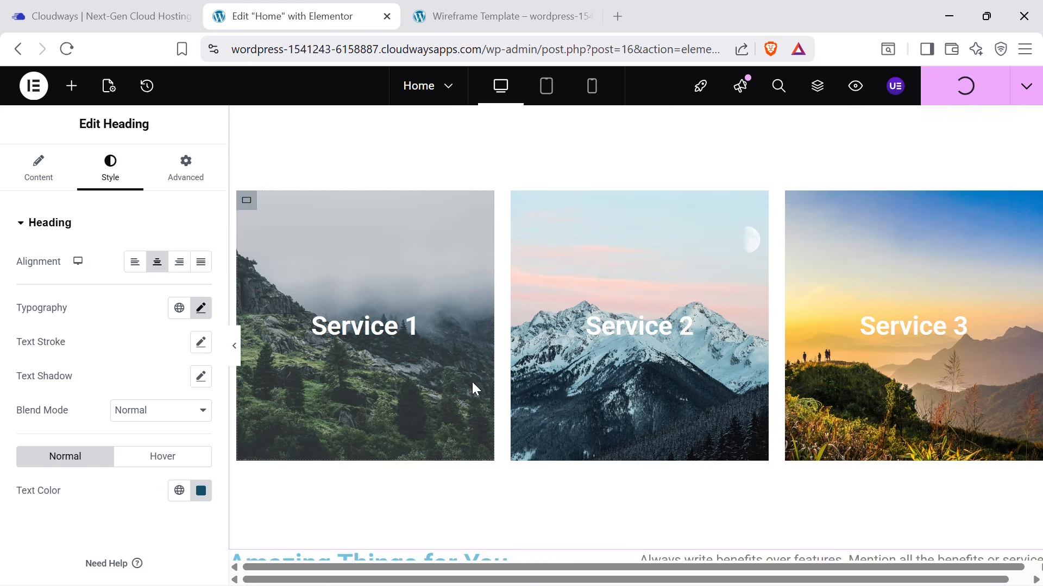
pyautogui.click(543, 16)
pyautogui.scroll(-8, 500, 294)
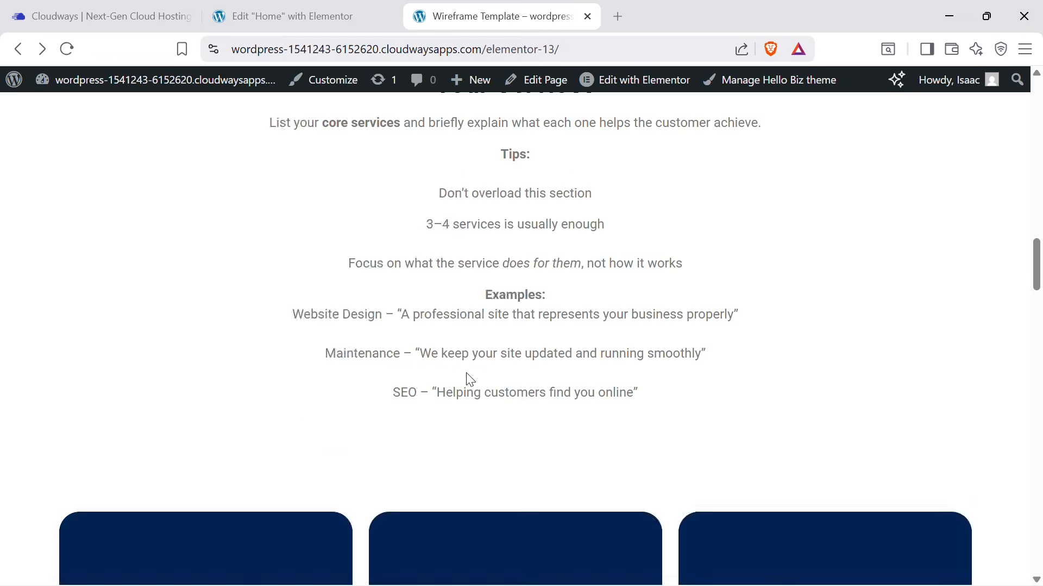
pyautogui.click(229, 12)
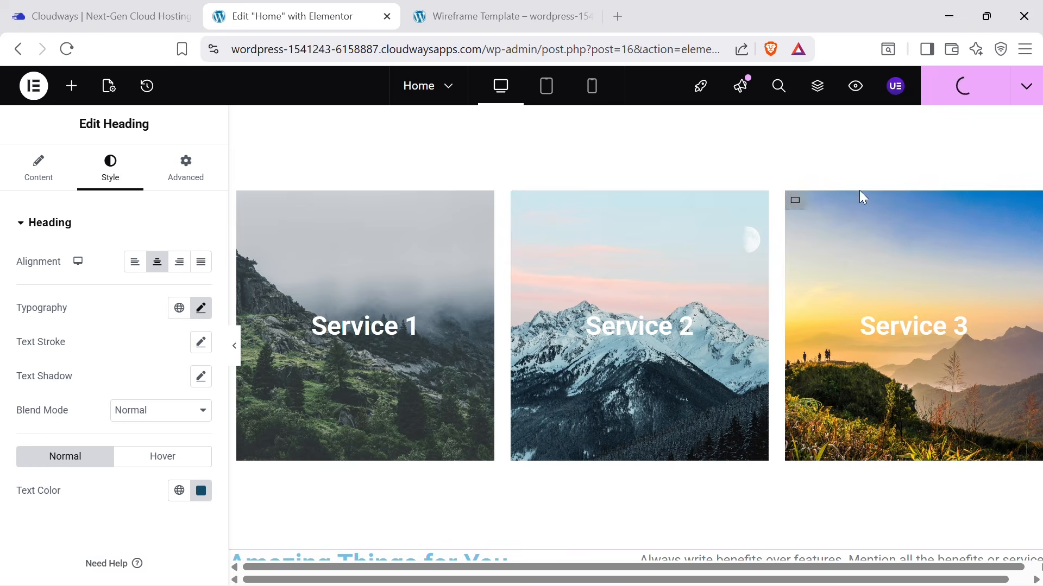
pyautogui.click(523, 16)
pyautogui.click(302, 8)
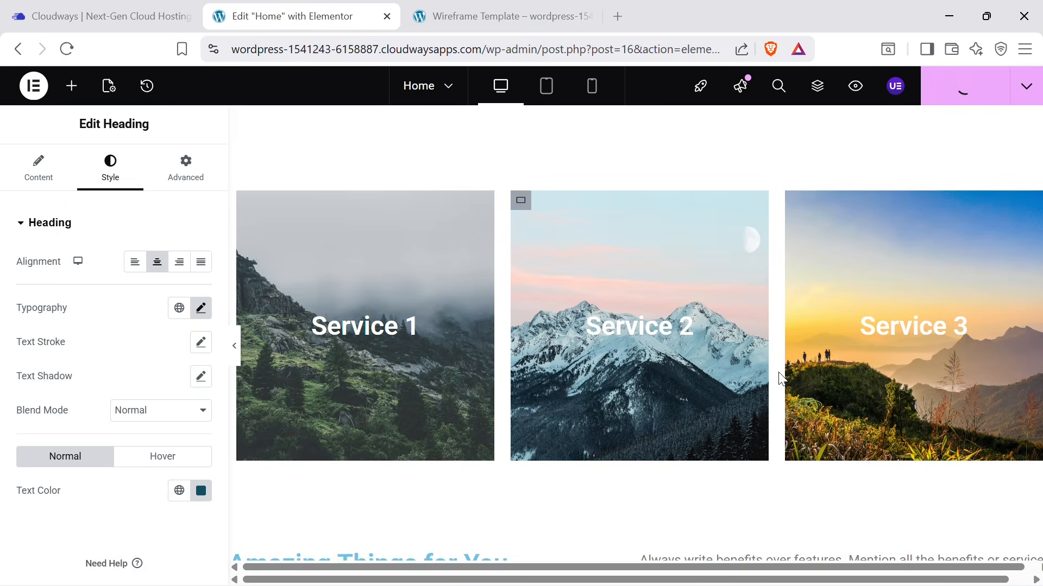
# Remove the background images from all three Service card containers.
pyautogui.click(248, 201)
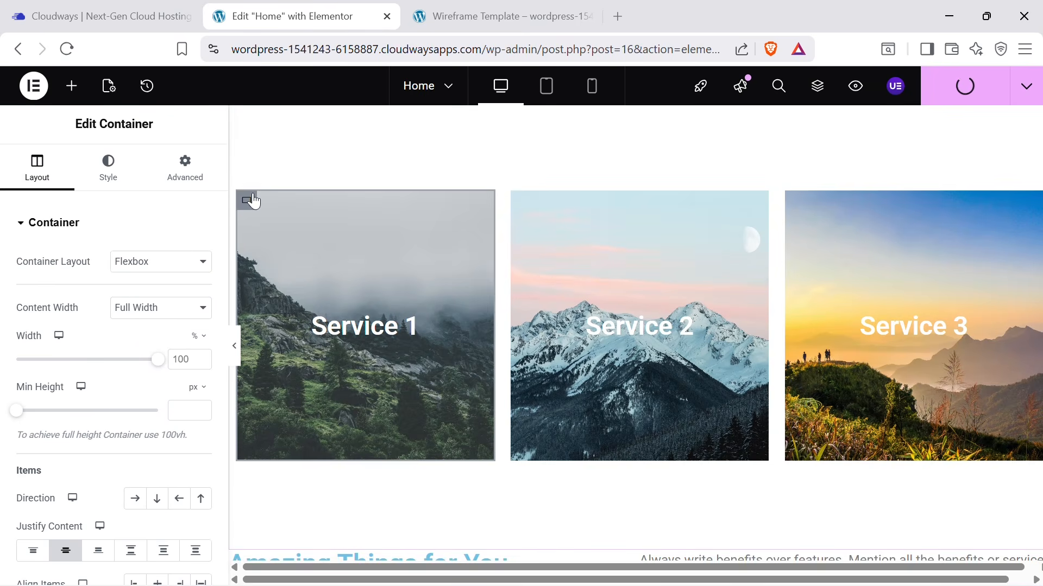
pyautogui.click(108, 179)
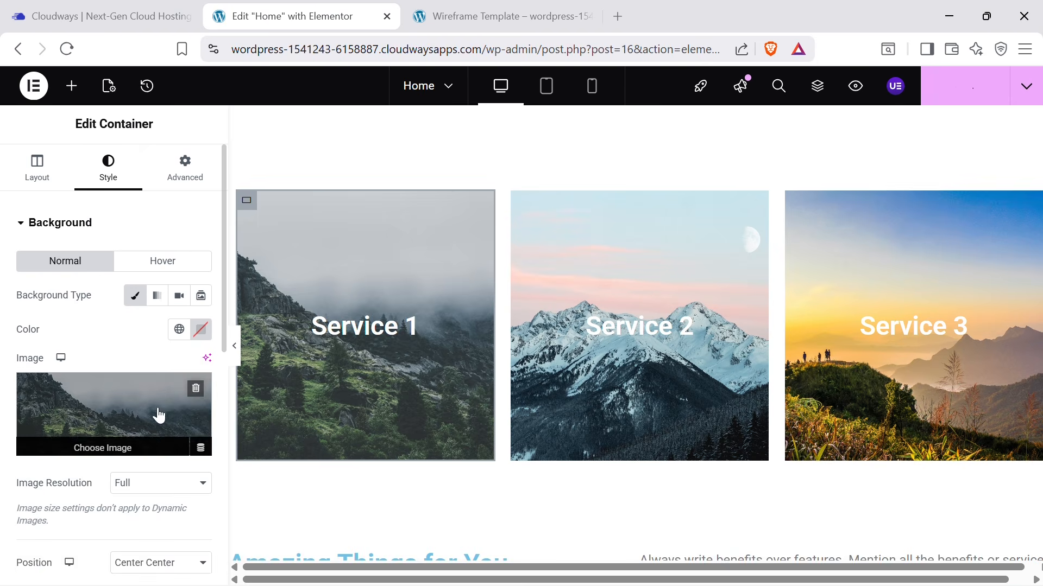
pyautogui.click(198, 392)
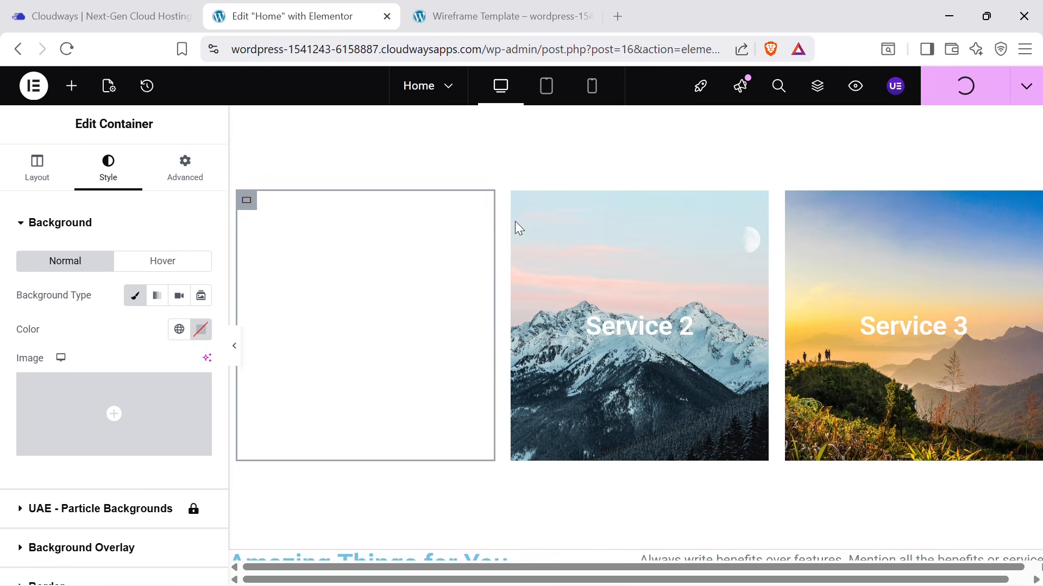
pyautogui.click(519, 203)
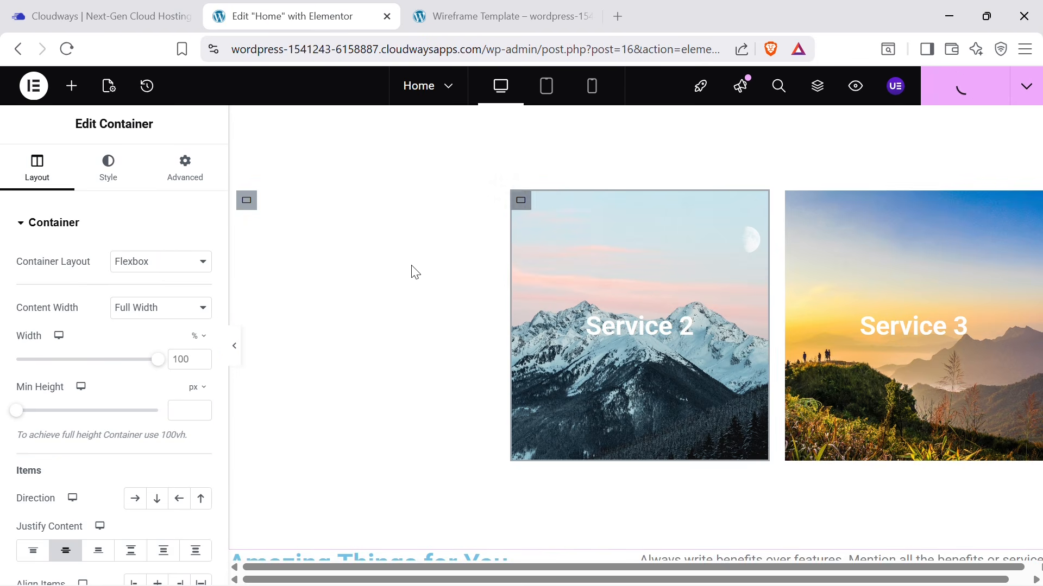
pyautogui.click(109, 181)
pyautogui.click(197, 391)
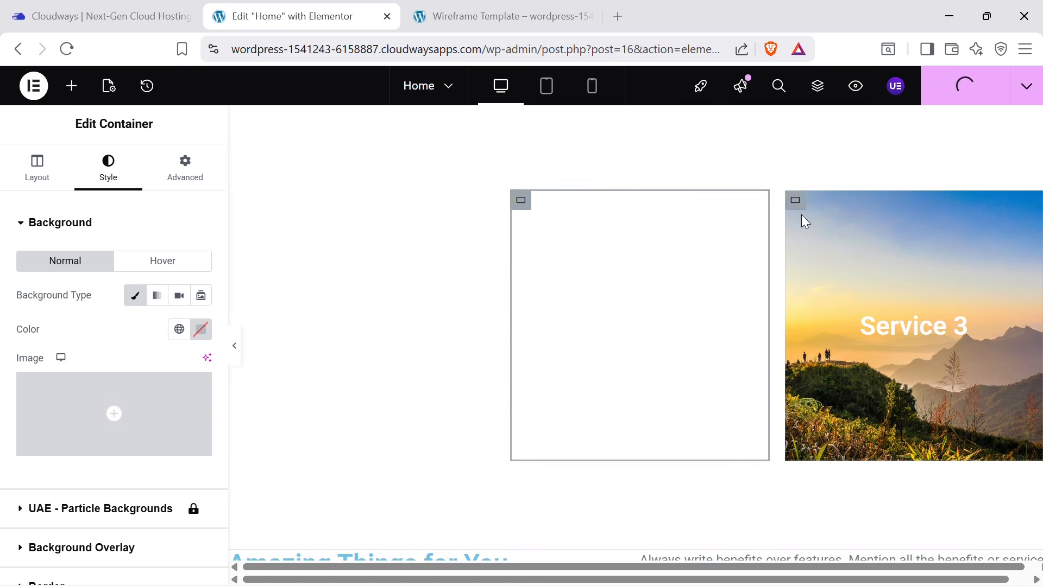
pyautogui.click(764, 279)
pyautogui.click(108, 166)
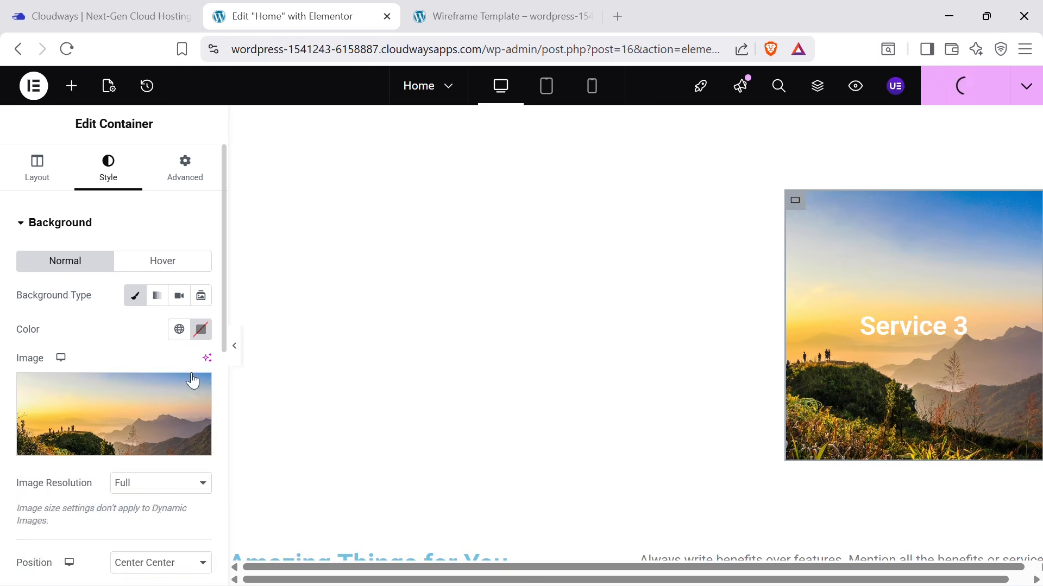
pyautogui.click(199, 389)
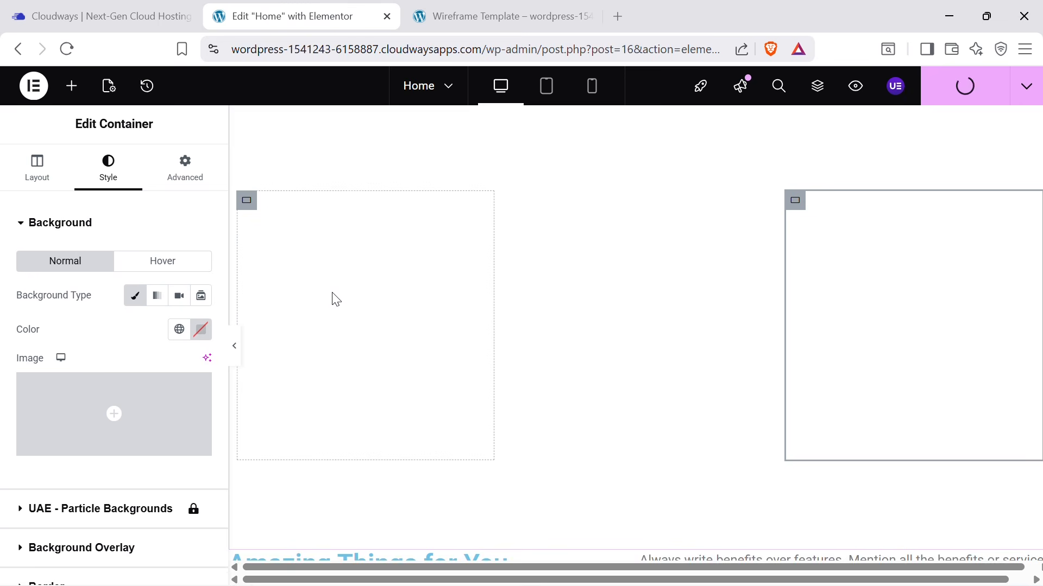
# Give the Service 1 card a dark navy #030E48 background colour.
pyautogui.click(249, 205)
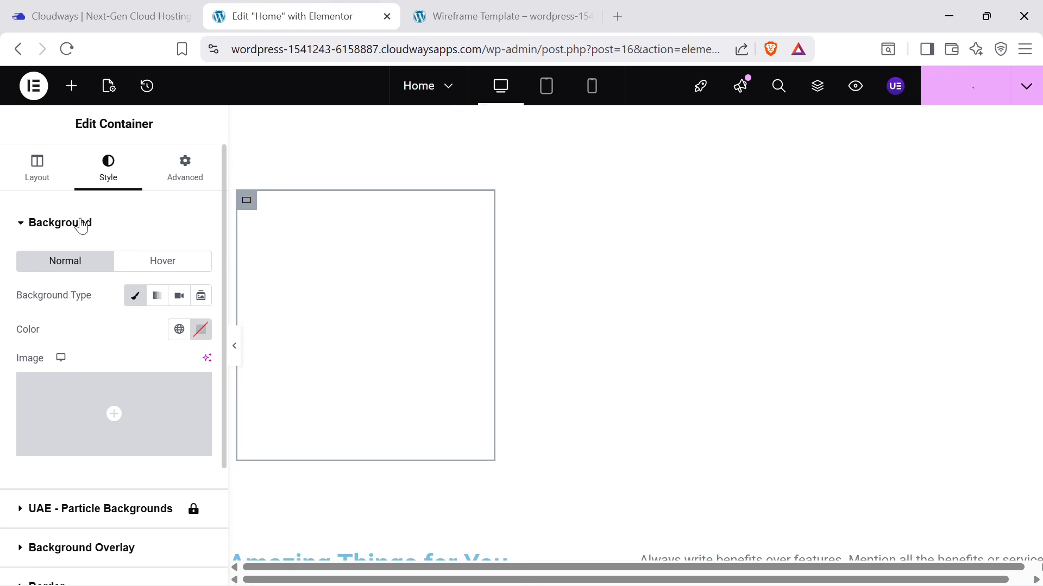
pyautogui.click(202, 331)
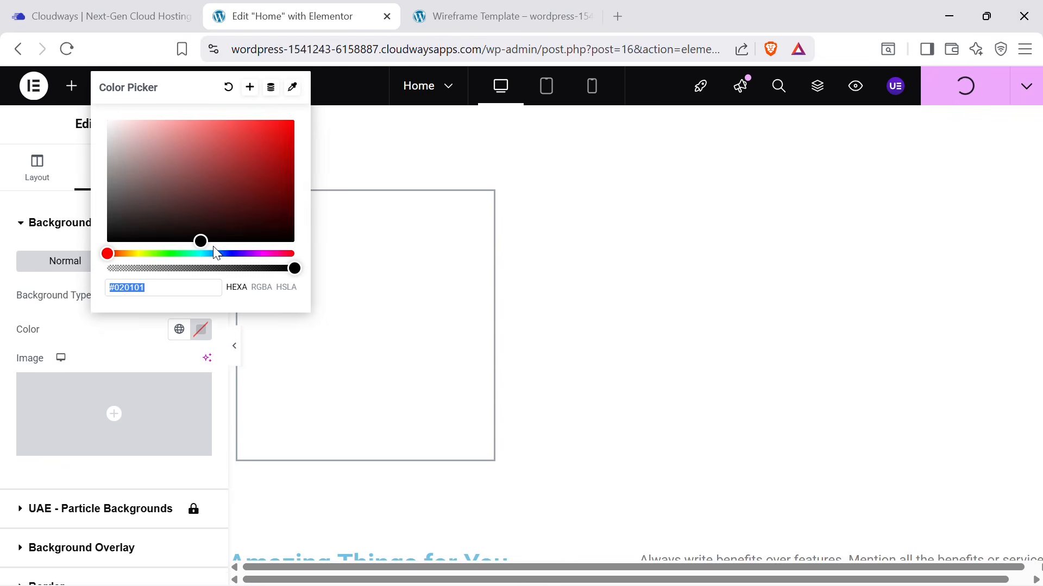
pyautogui.moveTo(214, 253); pyautogui.dragTo(227, 254)
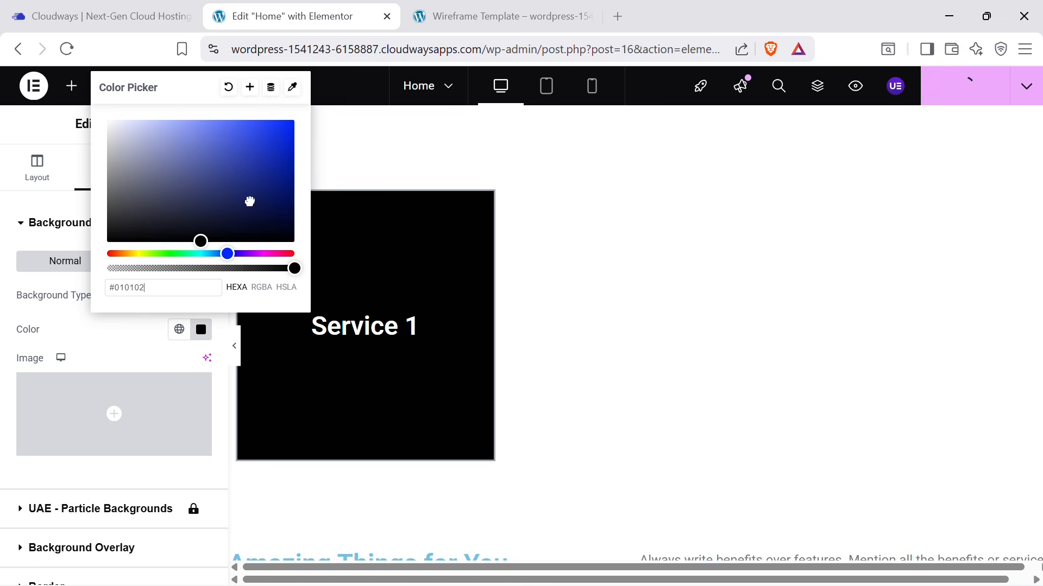
pyautogui.moveTo(249, 201); pyautogui.dragTo(286, 215)
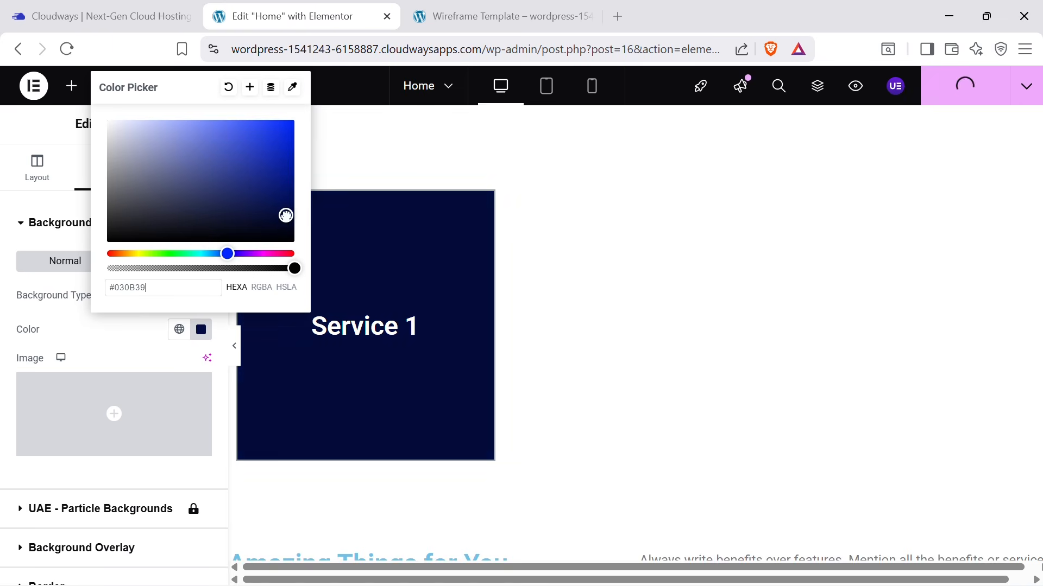
pyautogui.click(436, 349)
# Add a white Lorem ipsum Text Editor block below the Service 1 heading.
pyautogui.click(73, 88)
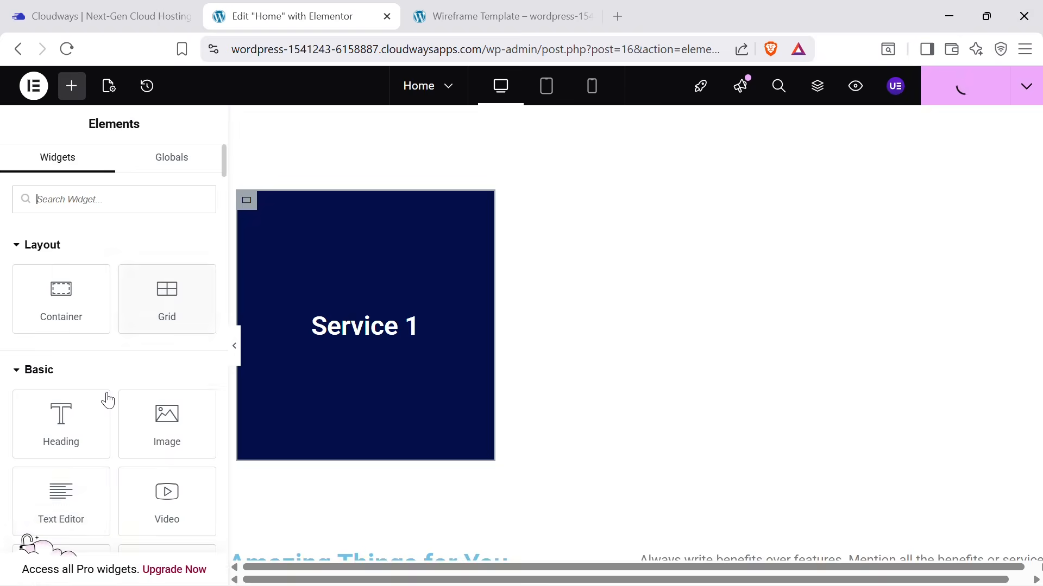
pyautogui.moveTo(65, 499); pyautogui.dragTo(407, 350)
pyautogui.moveTo(572, 192); pyautogui.dragTo(360, 339)
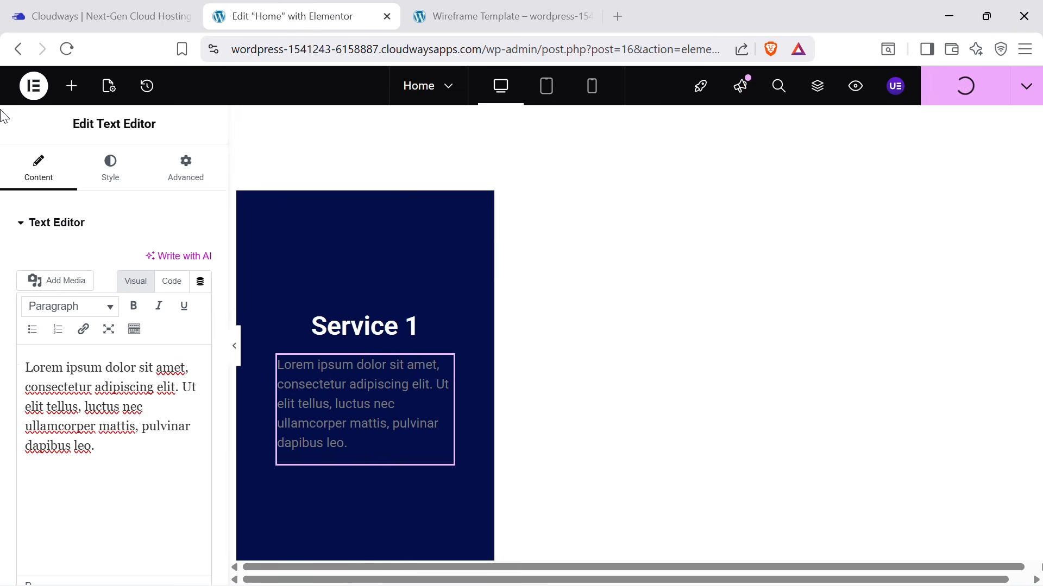
pyautogui.click(107, 172)
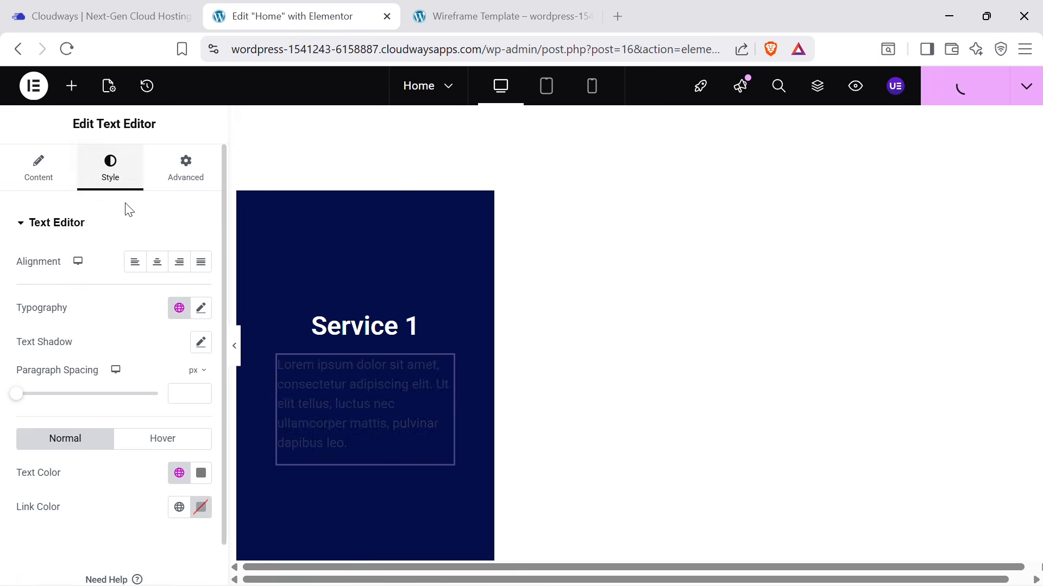
pyautogui.click(201, 473)
pyautogui.moveTo(225, 366); pyautogui.dragTo(107, 264)
pyautogui.click(404, 235)
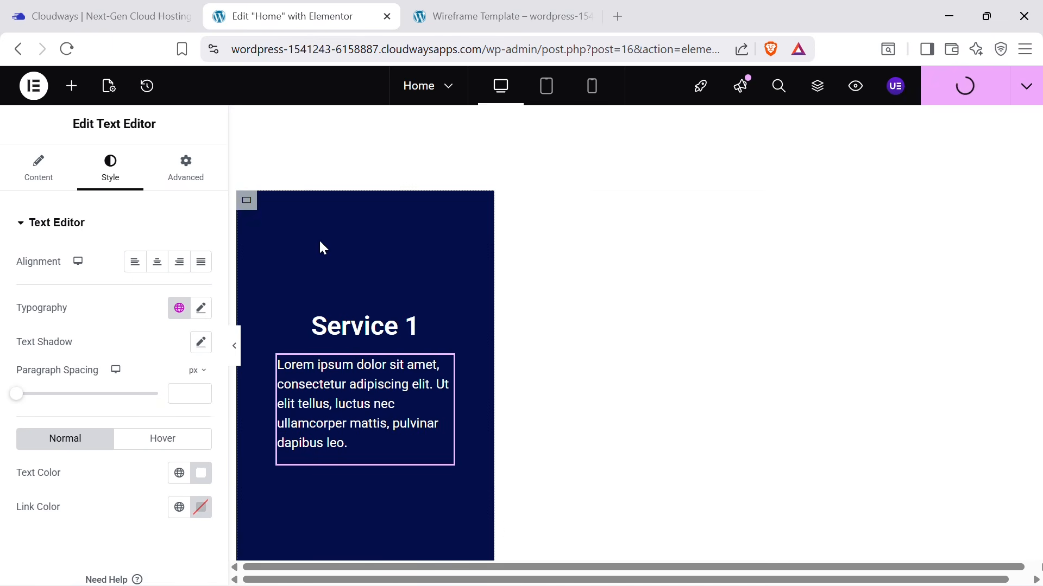
# Duplicate the navy card twice and delete the extra empty container.
pyautogui.rightClick(257, 199)
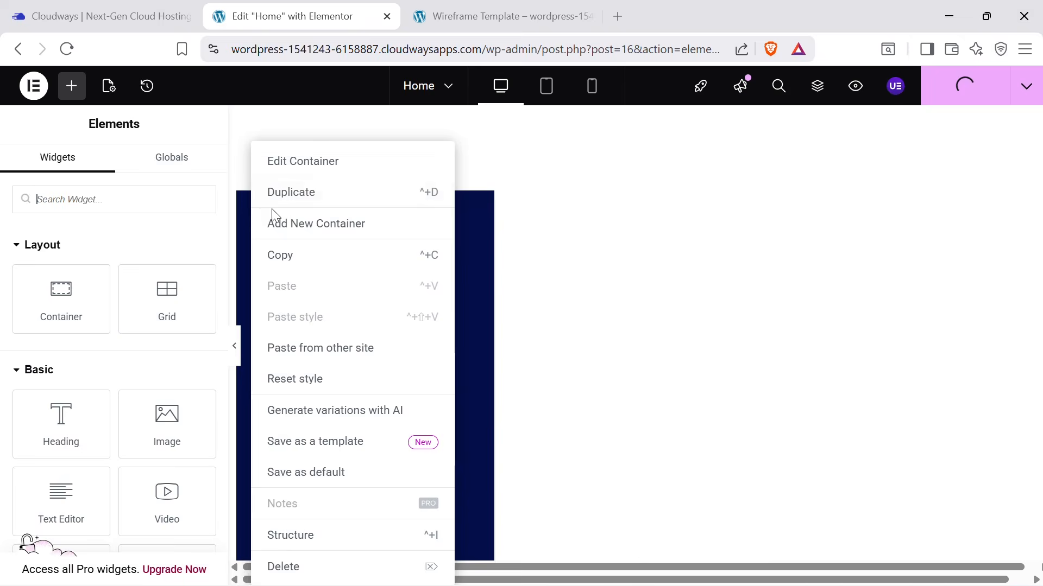
pyautogui.click(321, 209)
pyautogui.rightClick(455, 209)
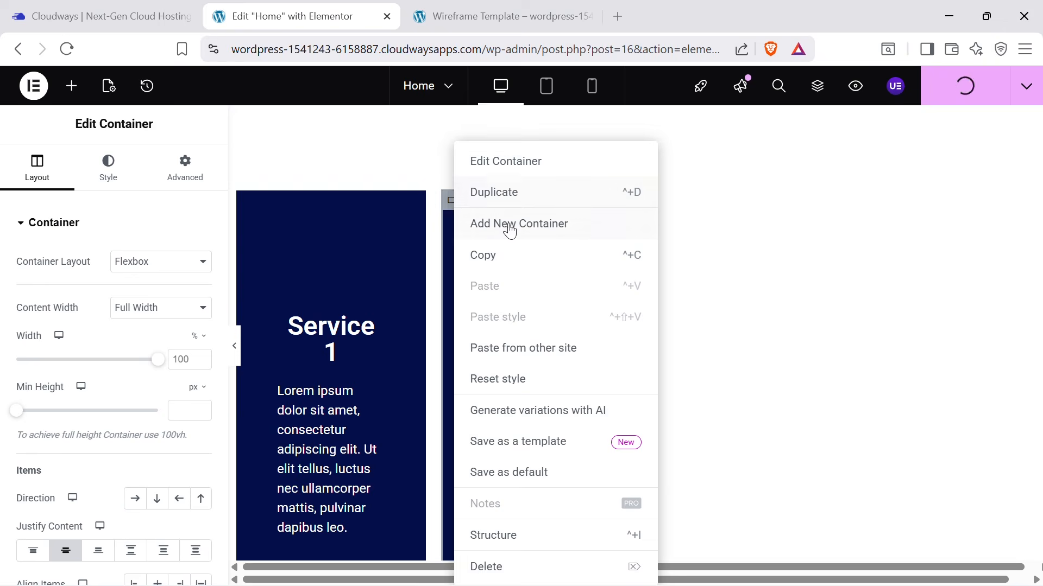
pyautogui.click(478, 191)
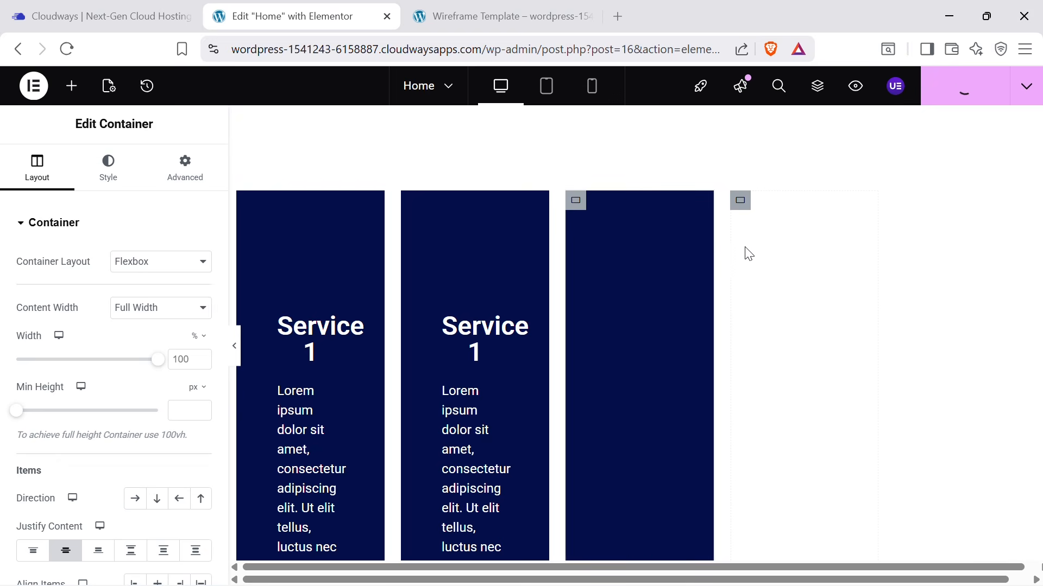
pyautogui.rightClick(741, 202)
pyautogui.click(777, 567)
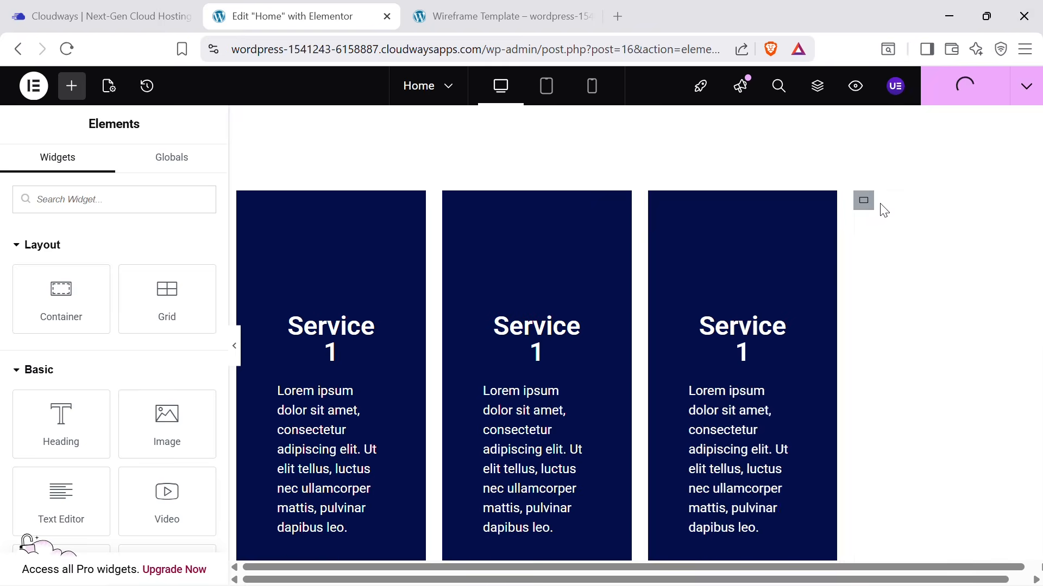
pyautogui.rightClick(872, 209)
# Remove the leftover empty container and retitle the middle card 'Service 2'.
pyautogui.click(886, 567)
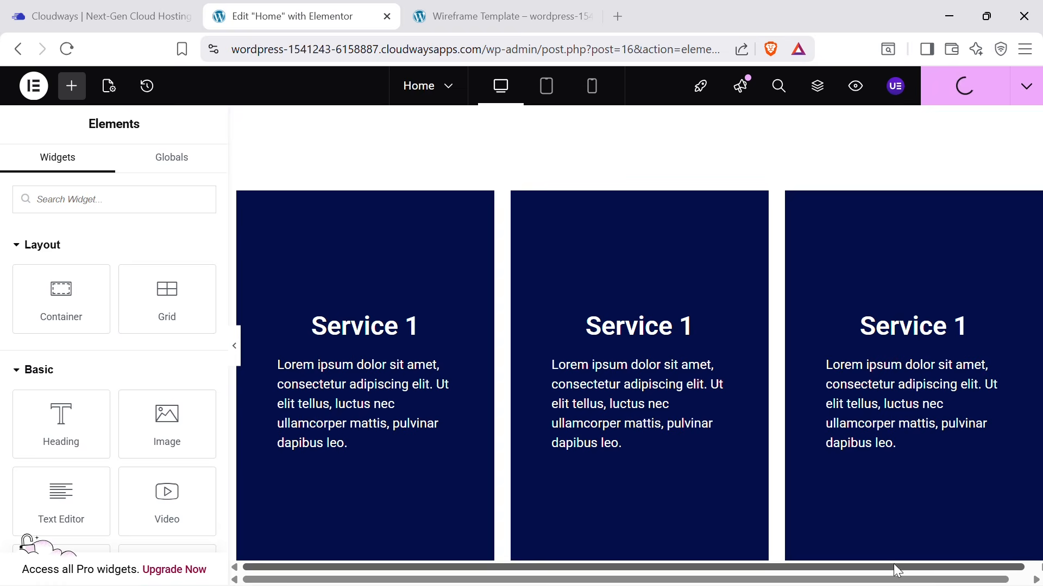
pyautogui.click(640, 325)
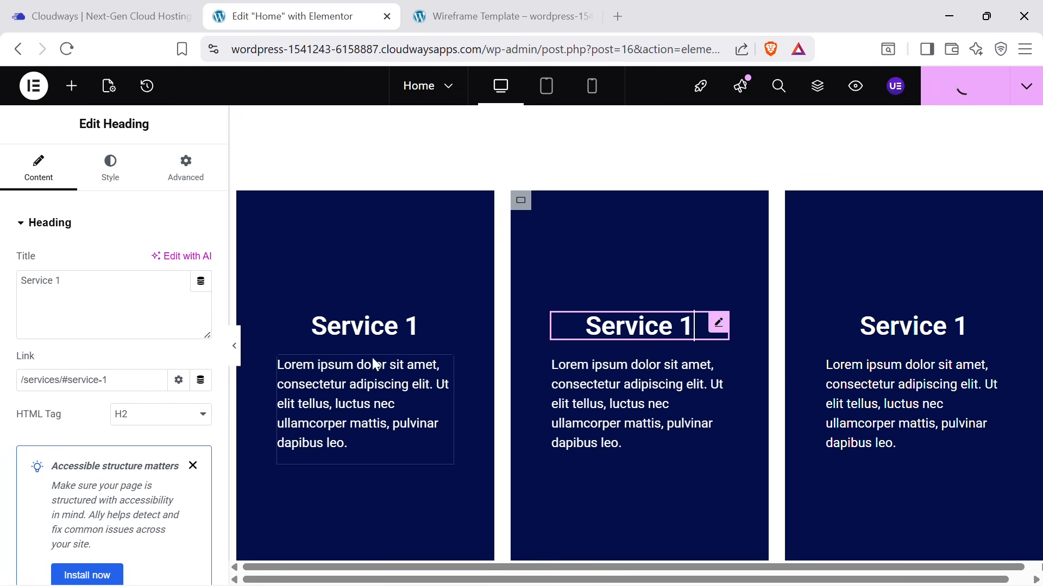
pyautogui.press('BackSpace')
pyautogui.write('3')
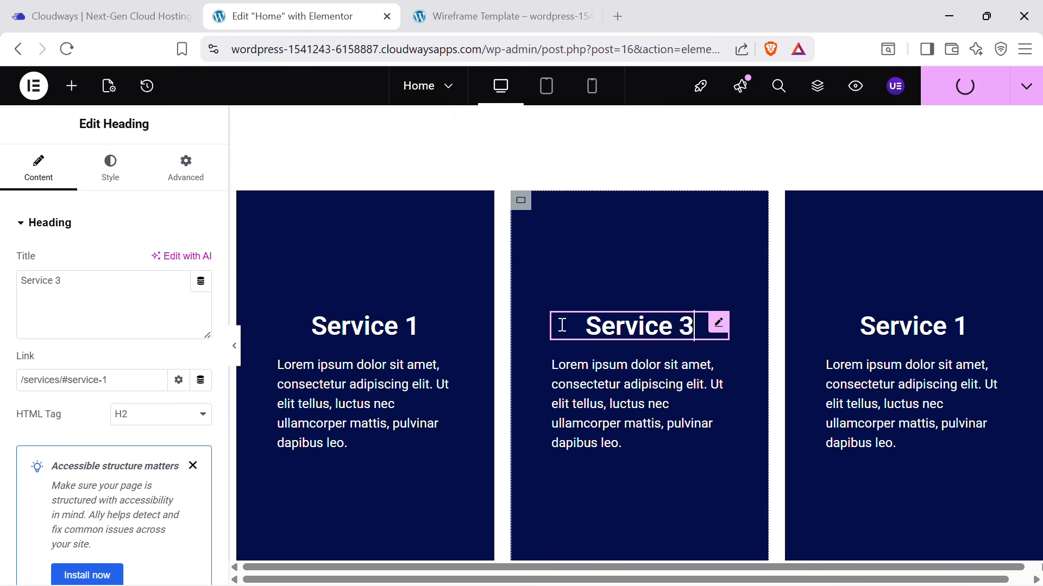
pyautogui.press('BackSpace')
pyautogui.write('2')
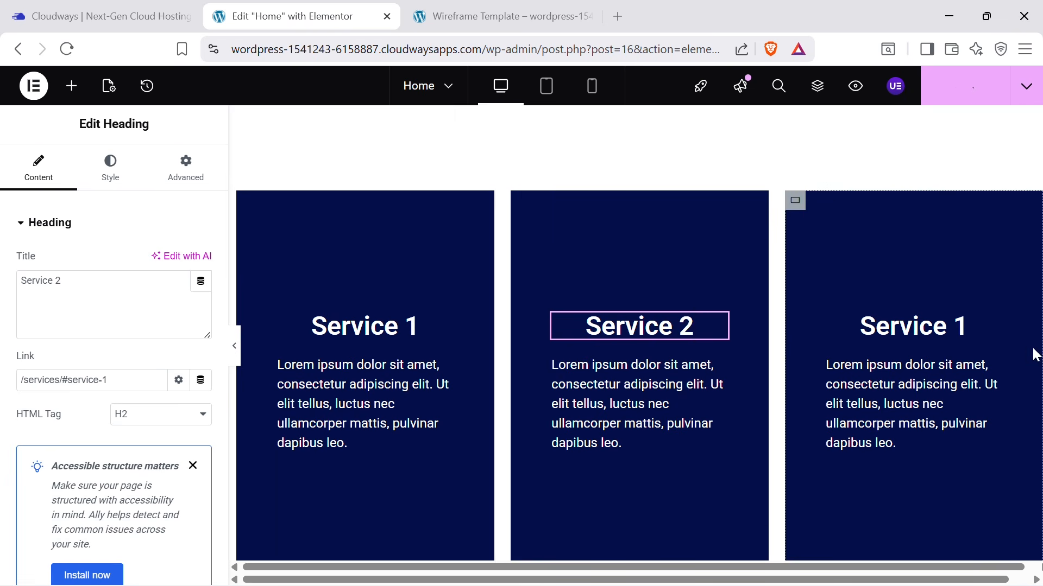
# Retitle the third card 'Service 3' and check the row against the Wireframe Template.
pyautogui.click(970, 321)
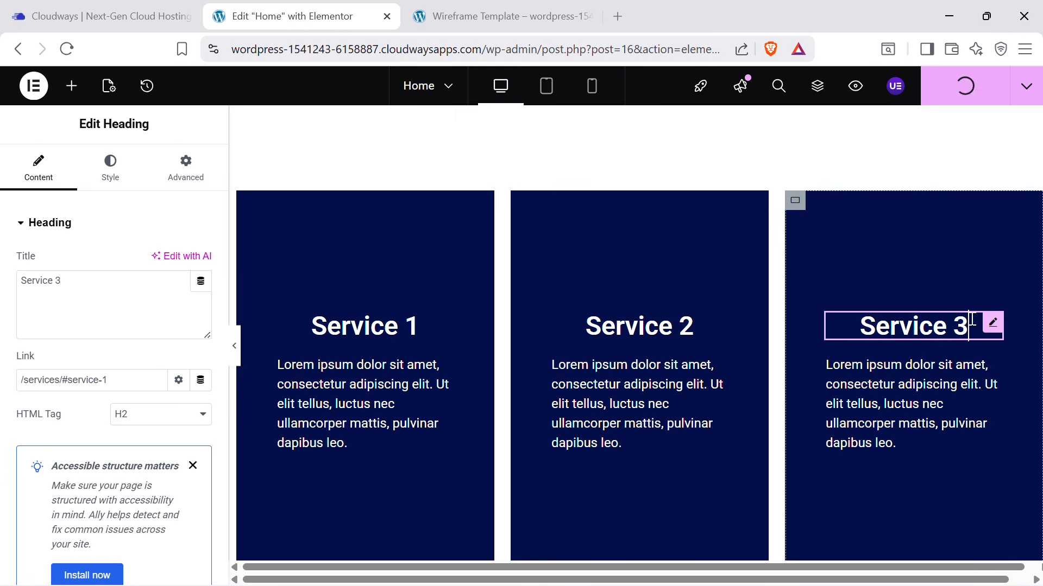
pyautogui.scroll(6, 610, 377)
pyautogui.scroll(-13, 682, 298)
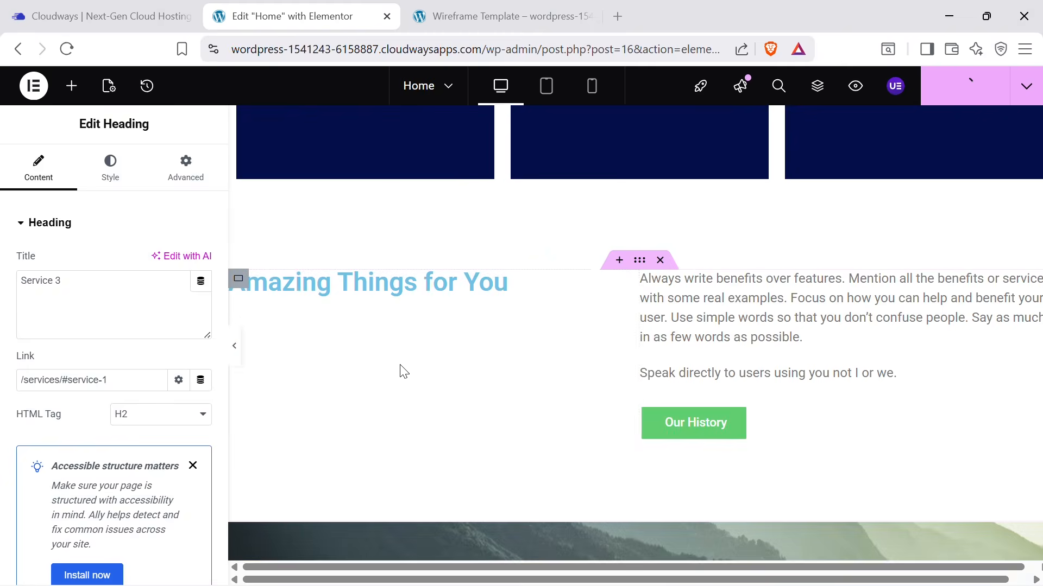
pyautogui.click(500, 16)
pyautogui.scroll(-6, 642, 348)
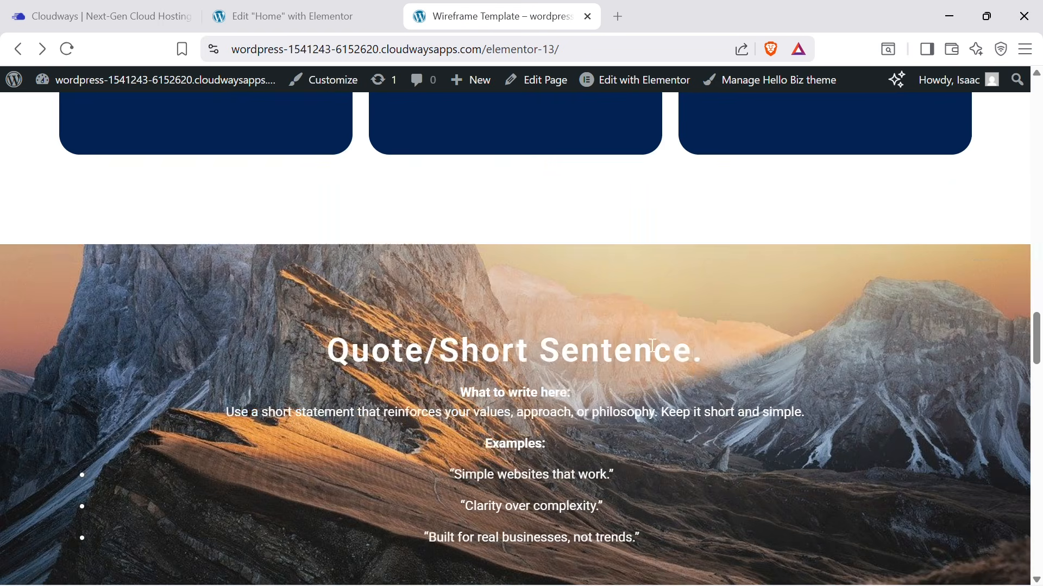
pyautogui.scroll(-3, 652, 346)
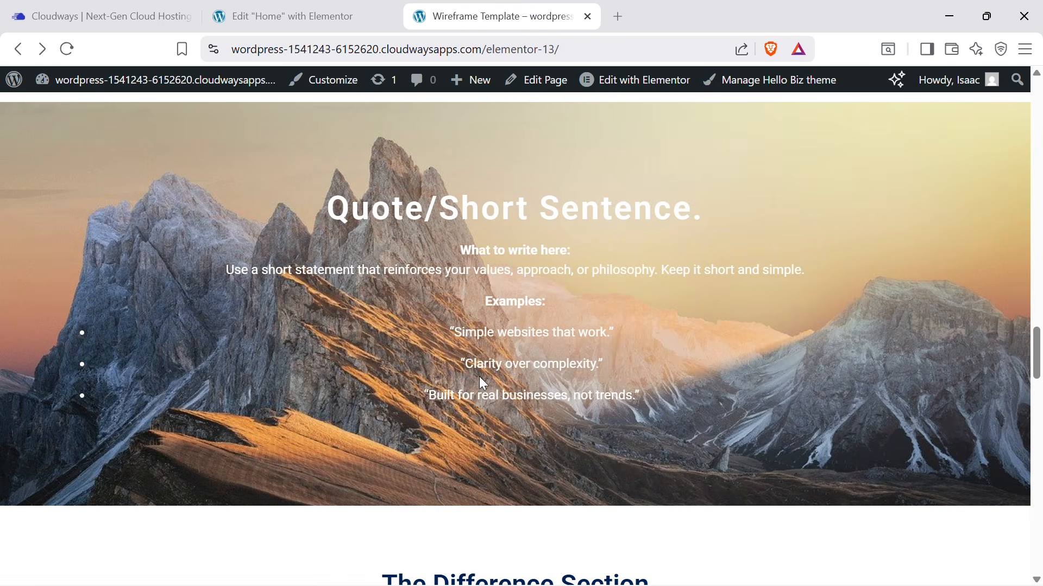
pyautogui.scroll(8, 483, 382)
pyautogui.scroll(-1, 479, 382)
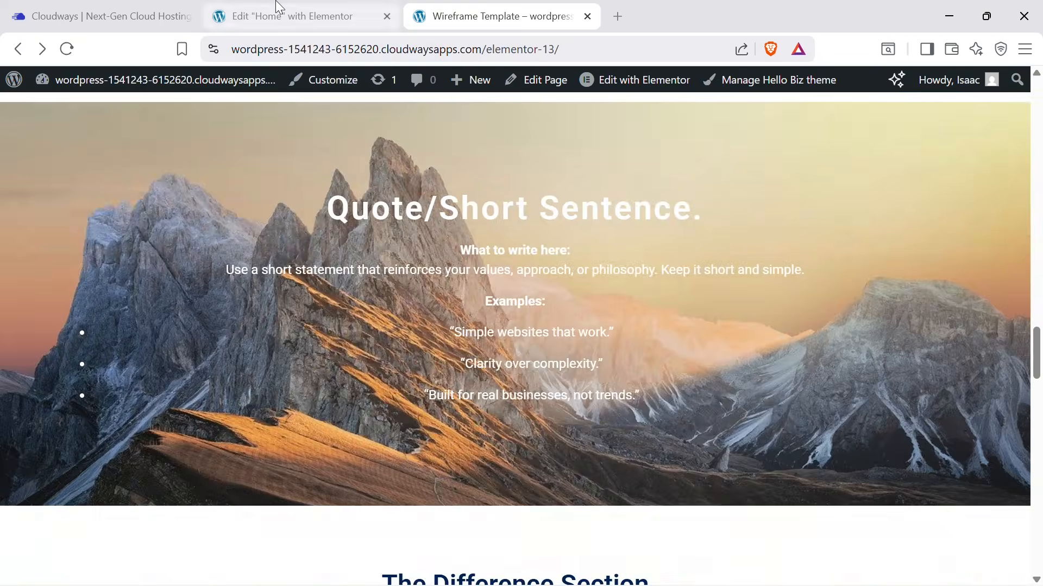
pyautogui.click(279, 16)
pyautogui.scroll(-8, 852, 455)
pyautogui.scroll(7, 796, 431)
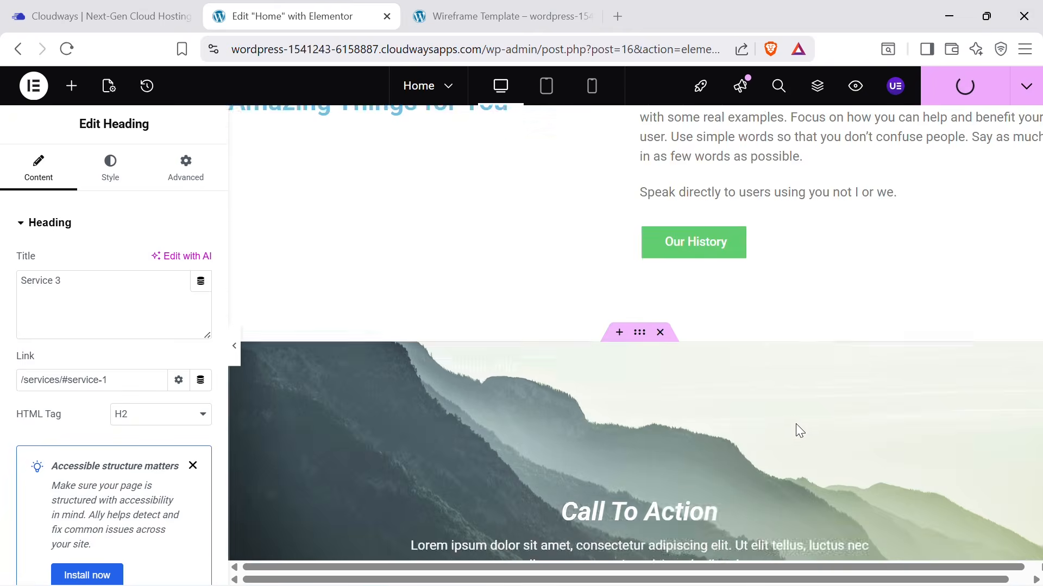
pyautogui.scroll(-15, 796, 433)
pyautogui.scroll(15, 791, 432)
pyautogui.scroll(3, 662, 353)
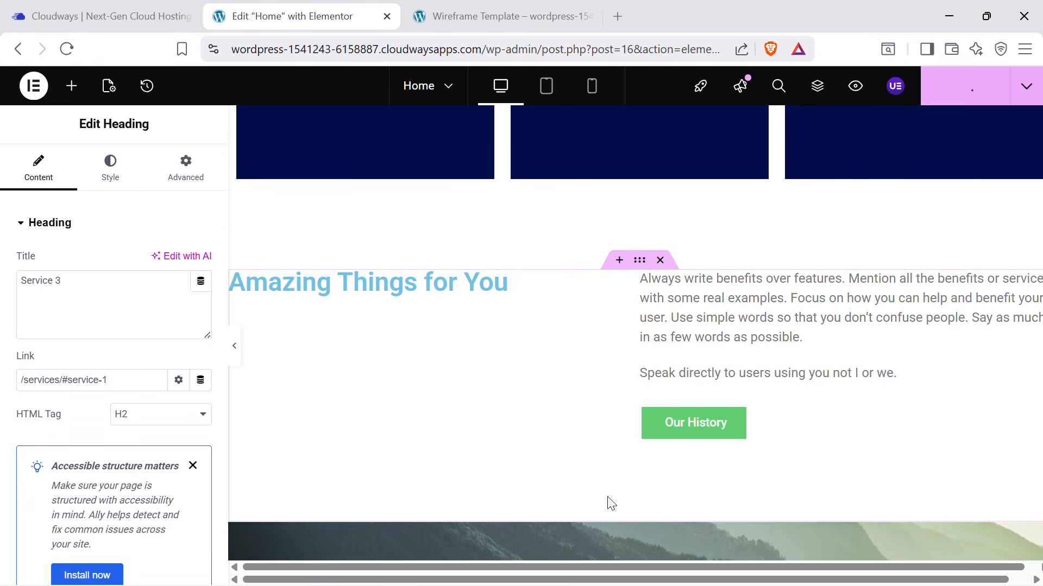
# Add an empty section above Amazing Things for You and open the Mountain template kit.
pyautogui.click(619, 263)
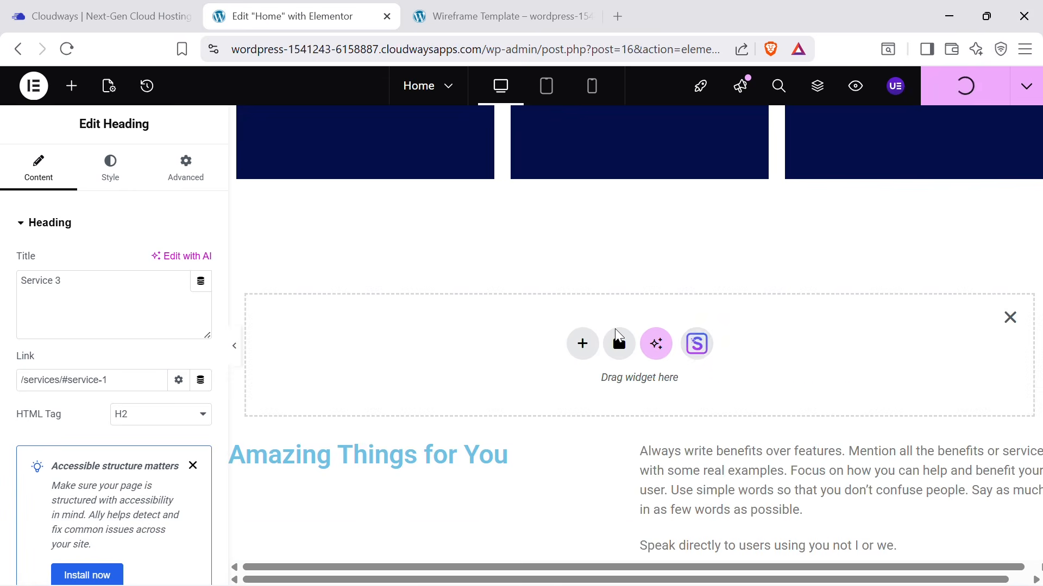
pyautogui.click(697, 343)
pyautogui.scroll(-8, 252, 373)
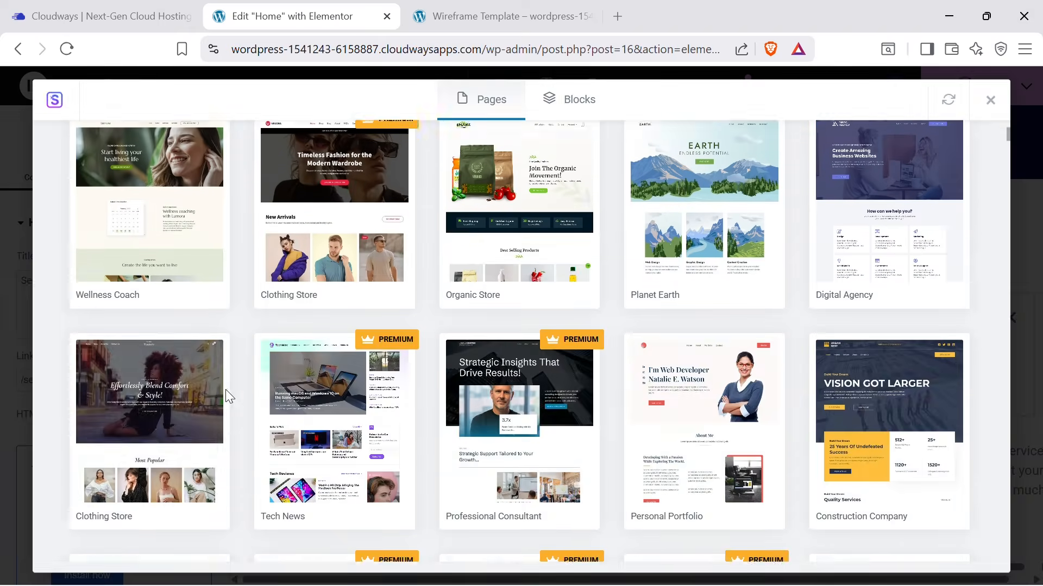
pyautogui.scroll(-4, 199, 413)
pyautogui.click(178, 387)
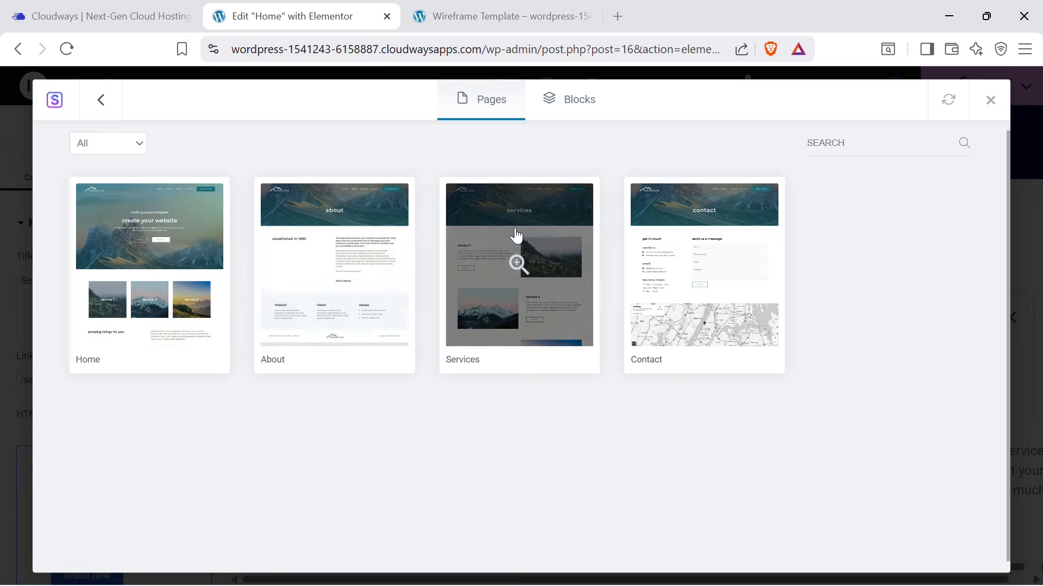
# Preview the Mountain kit's About, Services and Contact page templates.
pyautogui.click(311, 220)
pyautogui.scroll(-8, 443, 263)
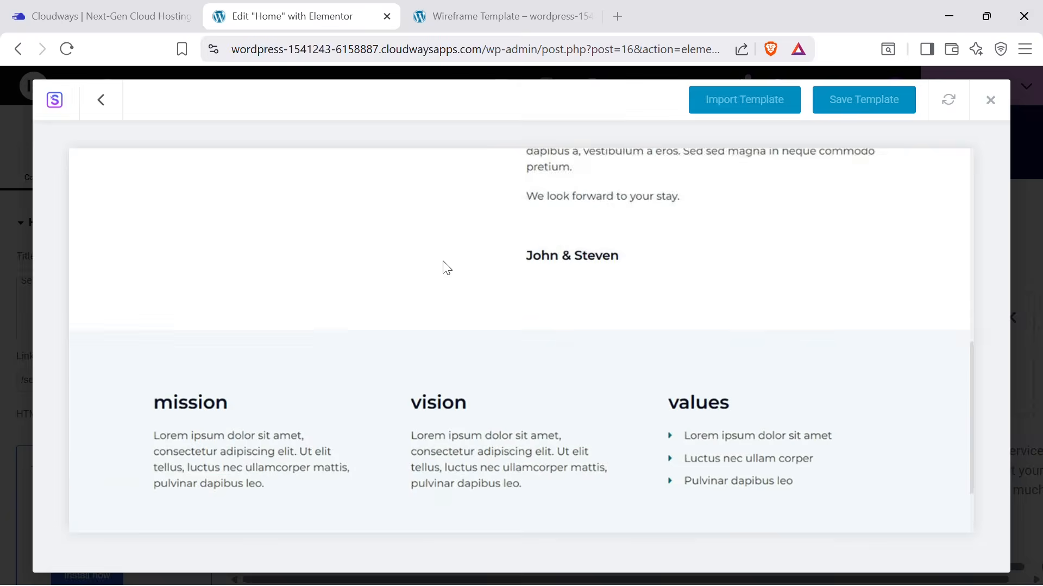
pyautogui.scroll(8, 444, 267)
pyautogui.scroll(-3, 406, 247)
pyautogui.scroll(3, 409, 252)
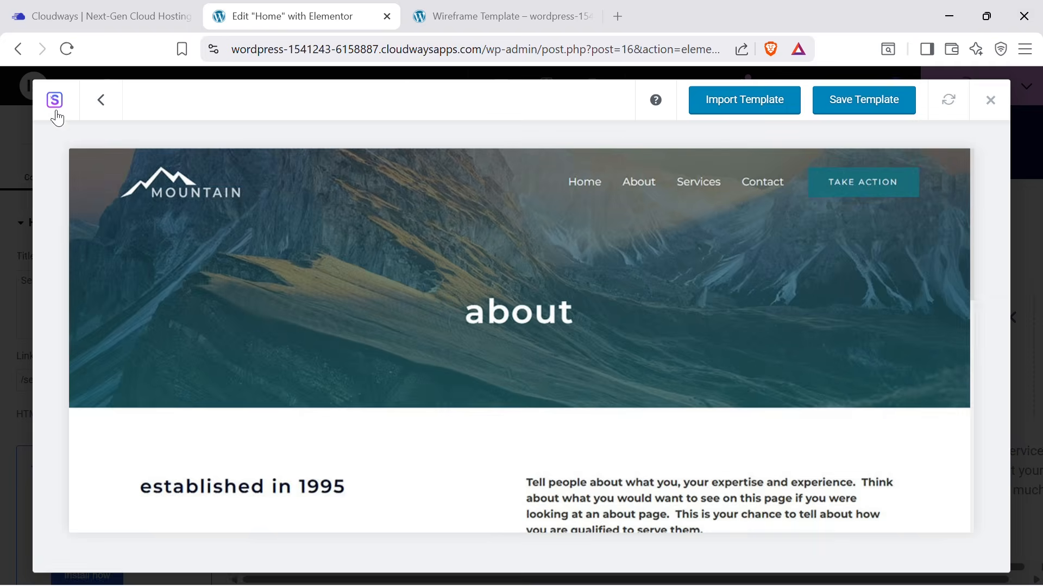
pyautogui.click(102, 103)
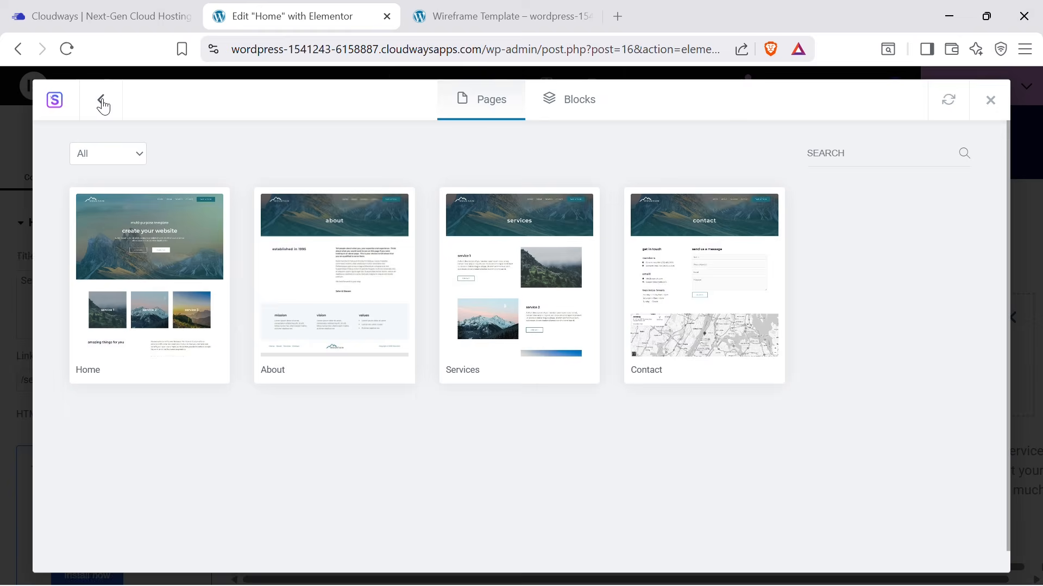
pyautogui.click(527, 260)
pyautogui.scroll(-15, 535, 258)
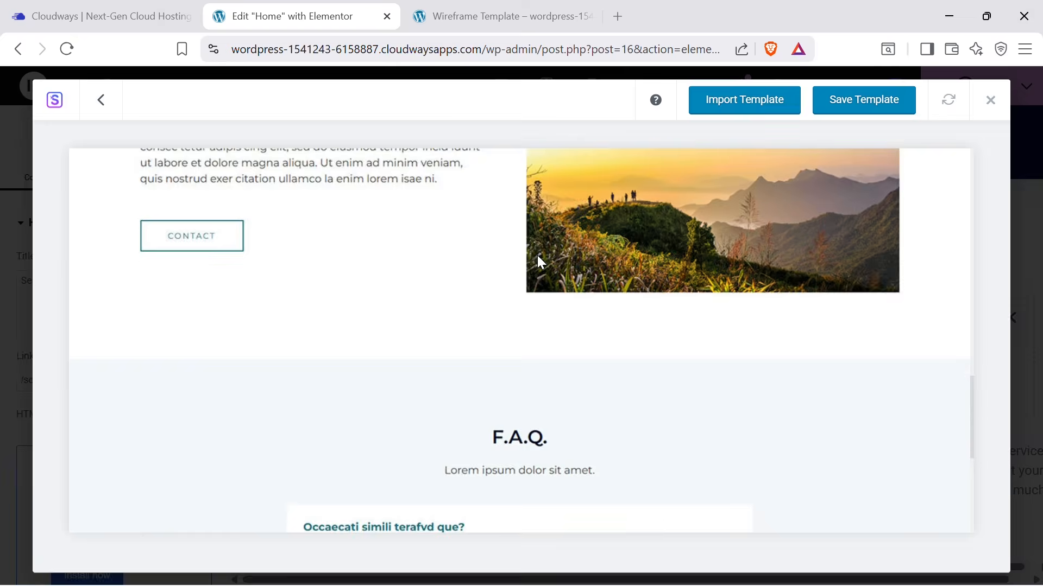
pyautogui.scroll(15, 542, 265)
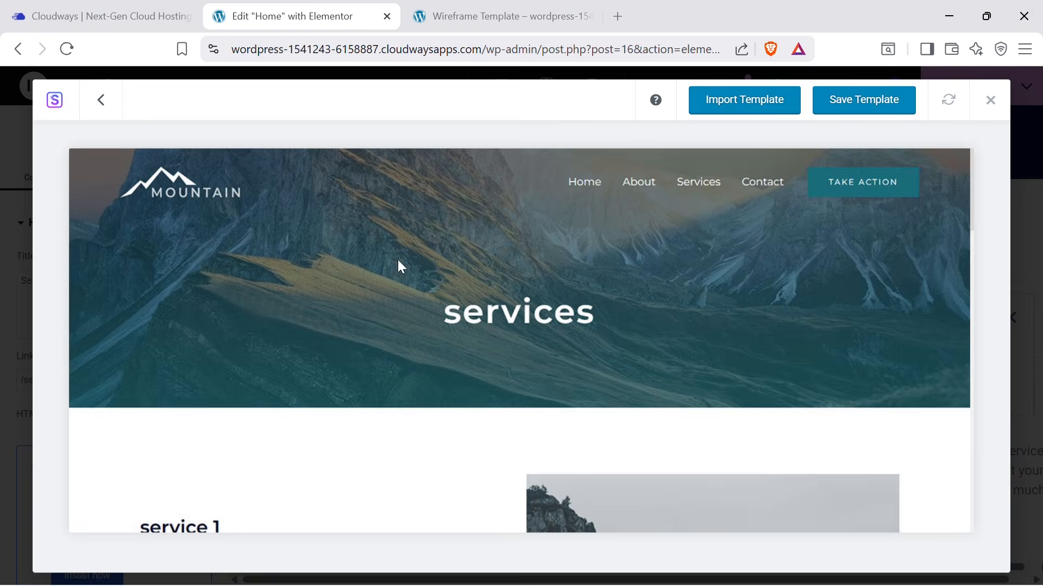
pyautogui.click(96, 114)
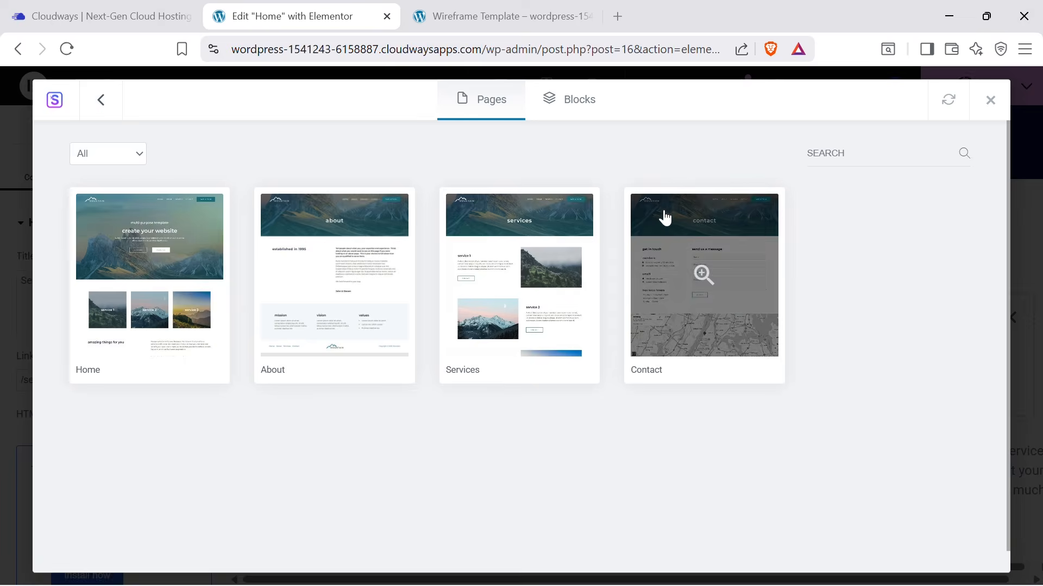
pyautogui.click(662, 216)
pyautogui.scroll(-8, 646, 239)
pyautogui.scroll(8, 644, 244)
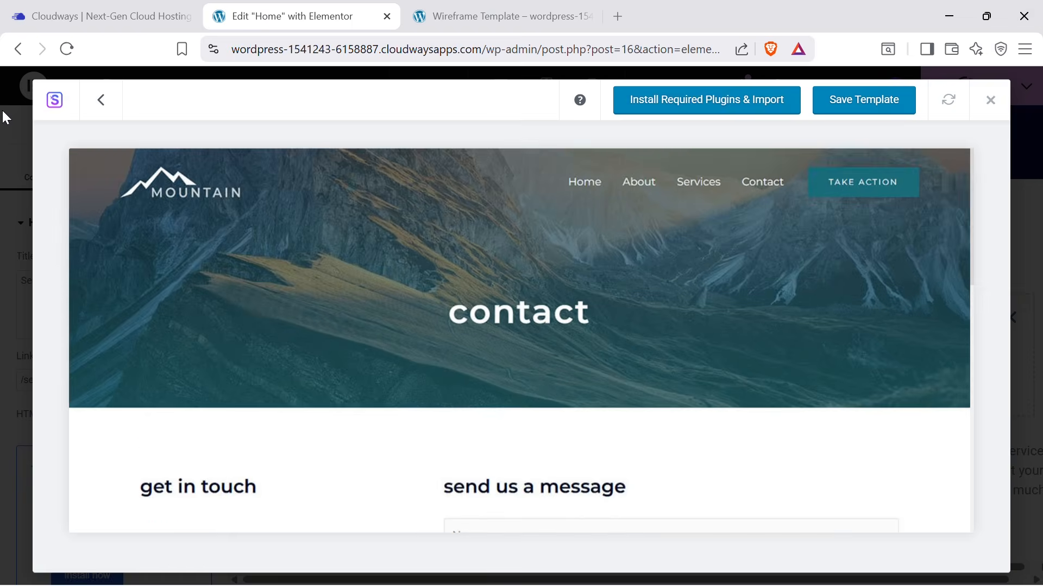
pyautogui.click(97, 110)
# Import the Mountain kit's About page template into the Home page.
pyautogui.click(317, 255)
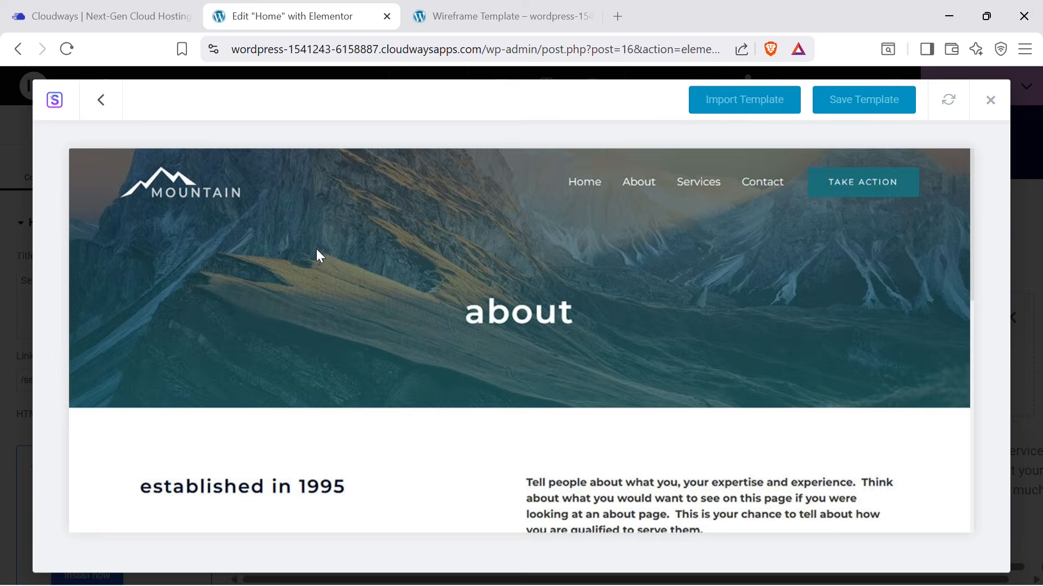
pyautogui.scroll(-10, 572, 281)
pyautogui.scroll(10, 570, 280)
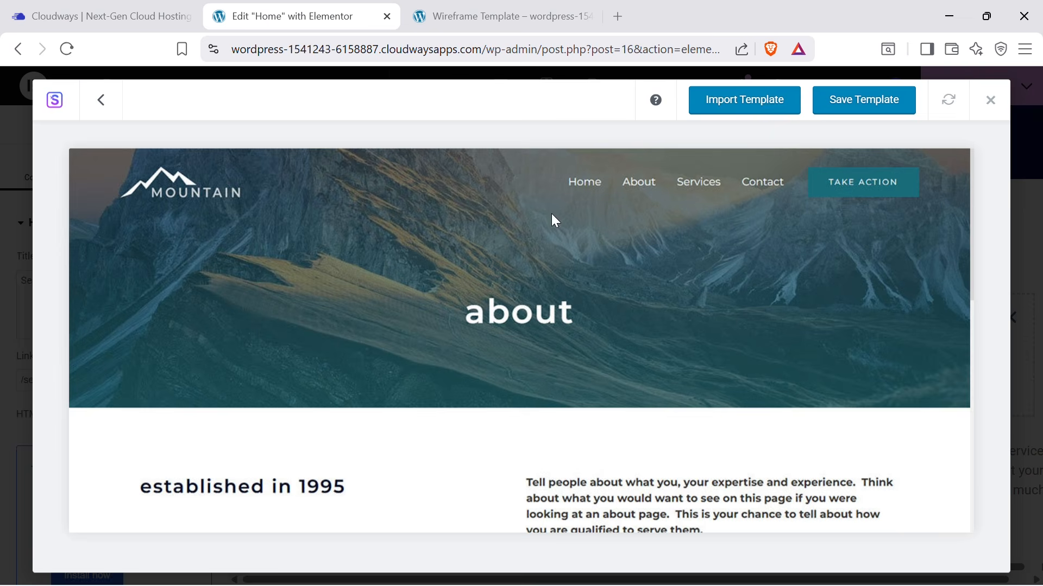
pyautogui.click(761, 115)
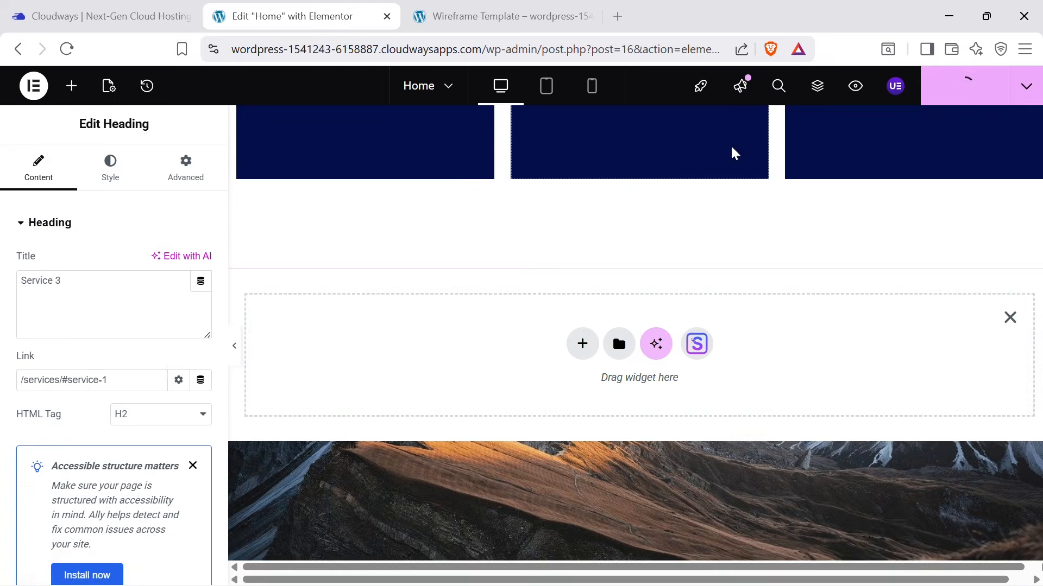
# Delete the empty drop-zone section above the imported About banner.
pyautogui.scroll(-3, 695, 335)
pyautogui.scroll(-4, 657, 361)
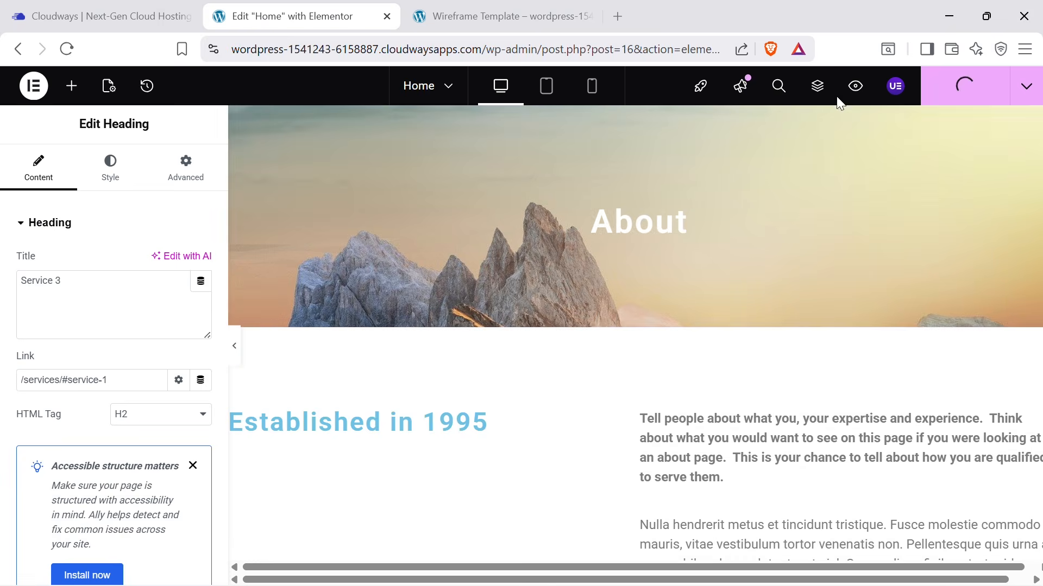
pyautogui.scroll(5, 698, 287)
pyautogui.scroll(5, 697, 286)
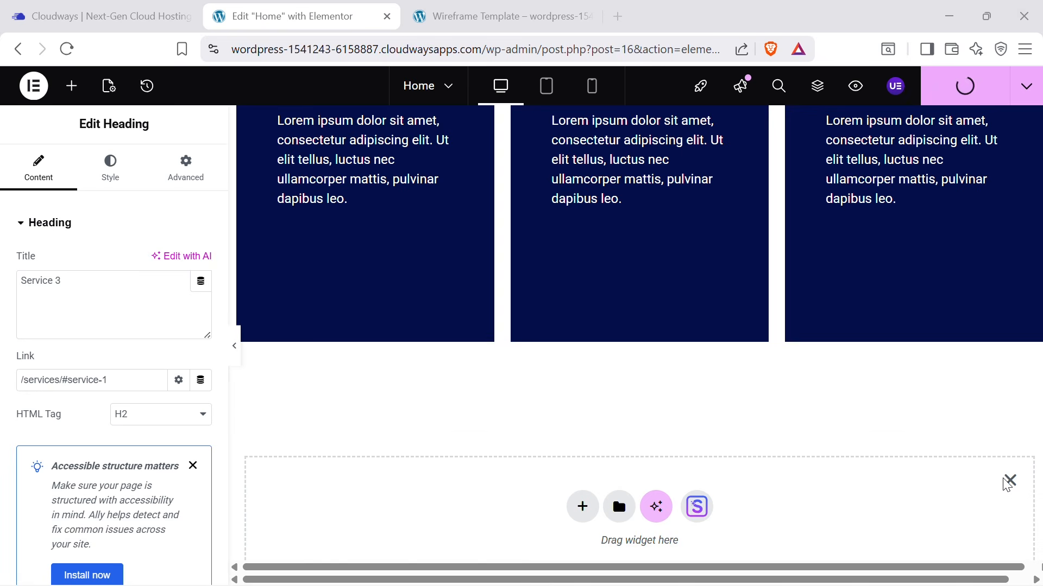
pyautogui.scroll(-3, 907, 375)
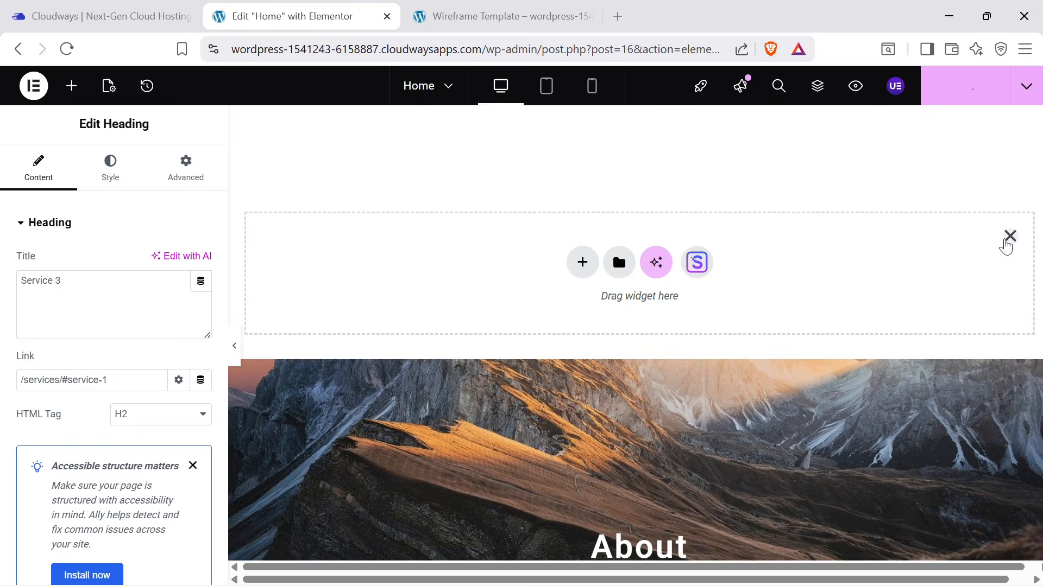
pyautogui.click(1007, 238)
# Delete the Established in 1995, Mission/Vision/Values and Amazing Things for You sections.
pyautogui.scroll(-5, 876, 263)
pyautogui.click(661, 155)
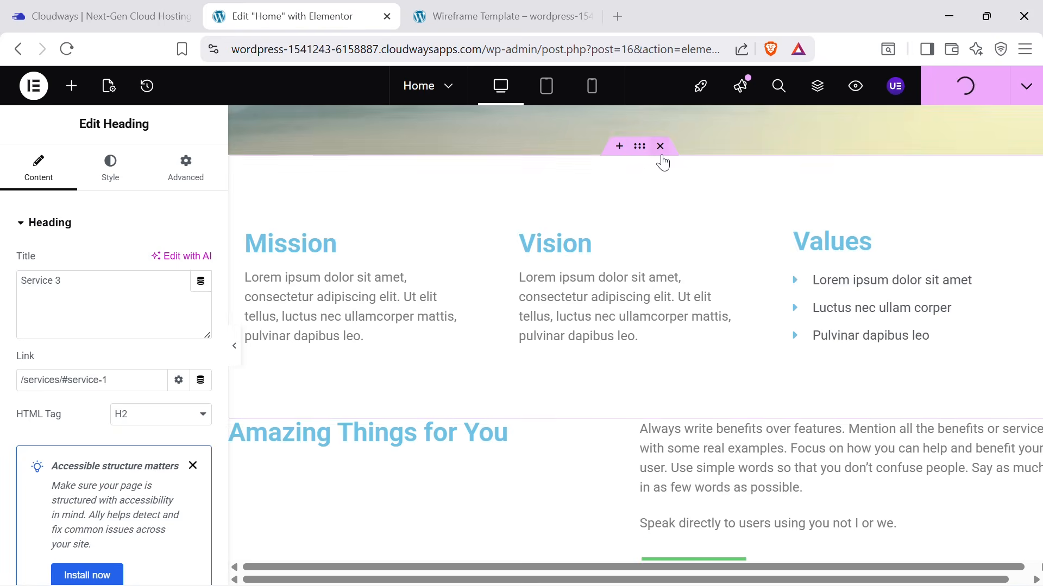
pyautogui.click(661, 146)
pyautogui.click(659, 146)
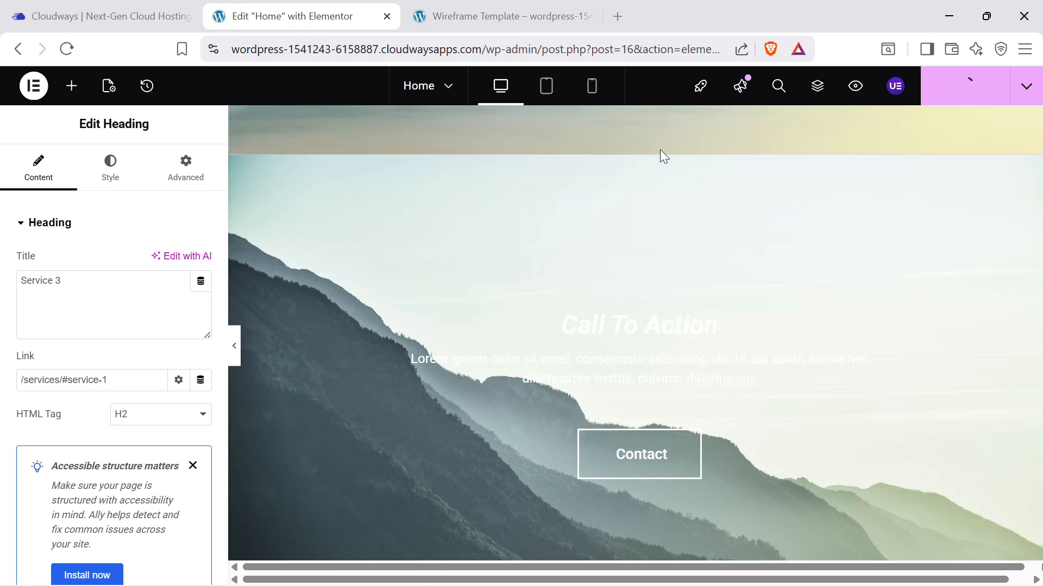
pyautogui.scroll(5, 761, 260)
pyautogui.scroll(-5, 671, 267)
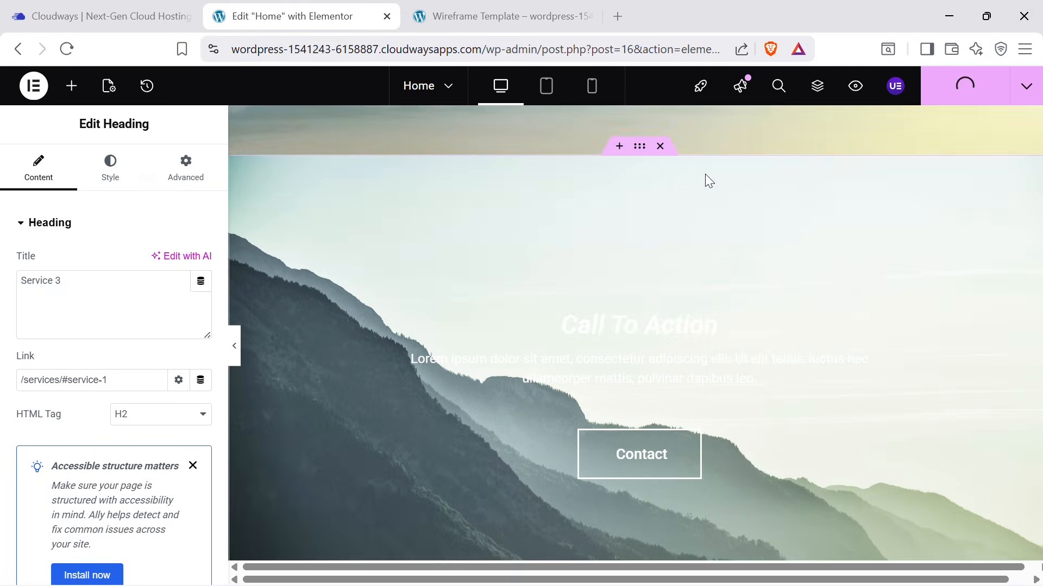
pyautogui.scroll(5, 708, 180)
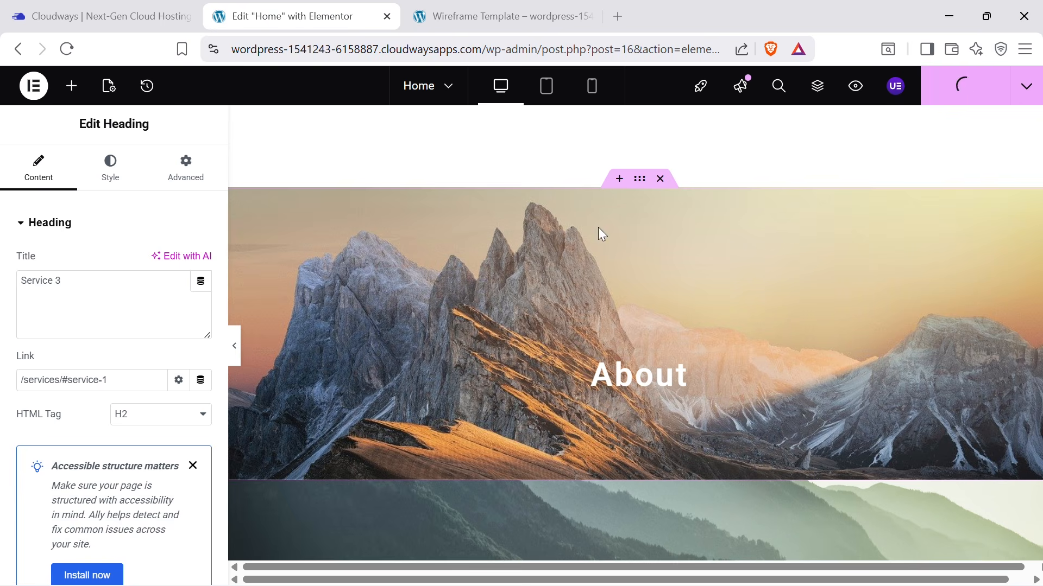
# Select the mountain About hero and compare it with the wireframe's Quote section.
pyautogui.click(640, 180)
pyautogui.click(543, 22)
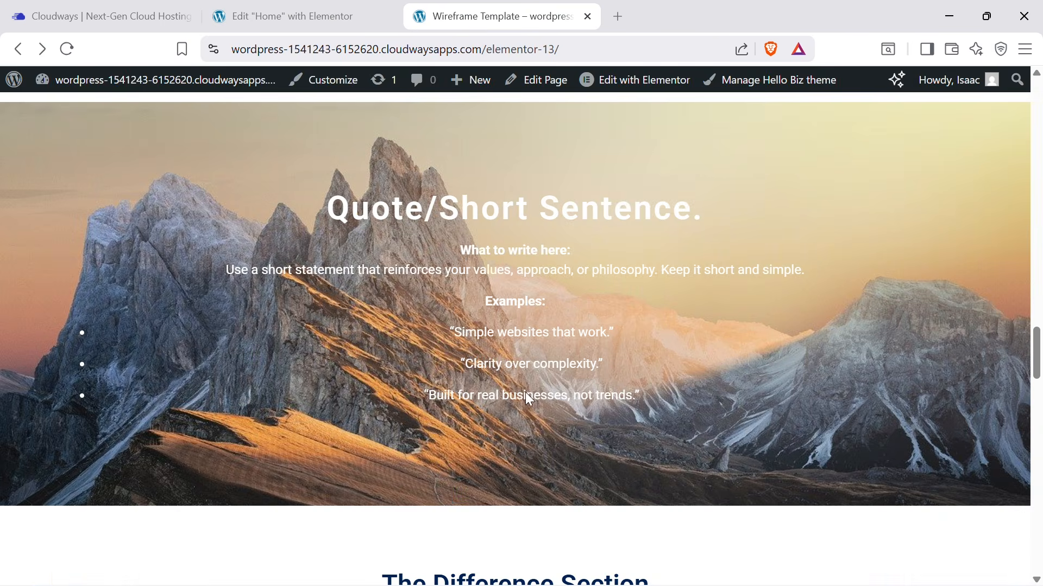
pyautogui.click(288, 16)
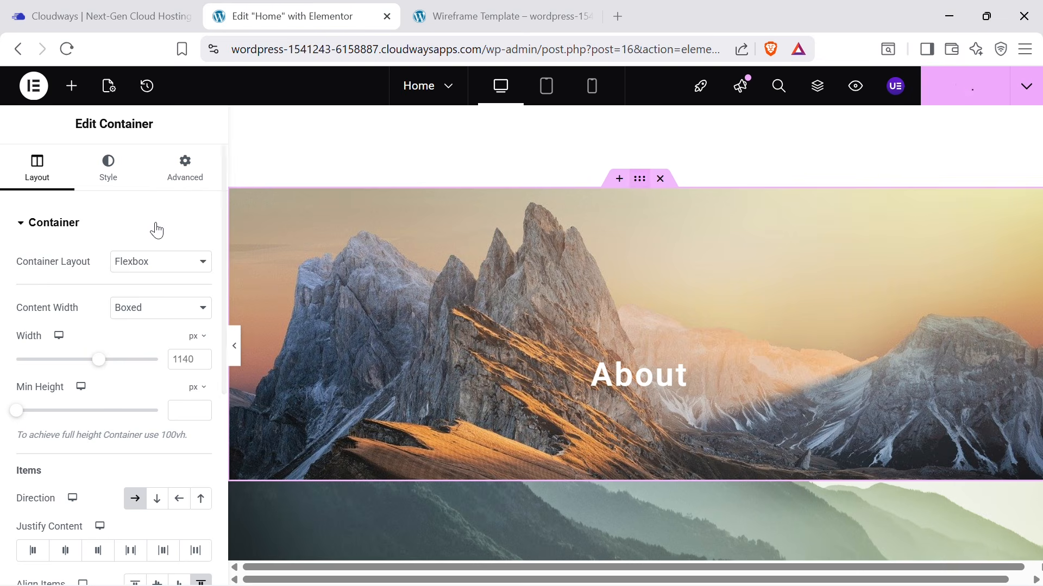
# Set the hero's top padding to 100 and retitle its heading from About to Quote.
pyautogui.click(184, 171)
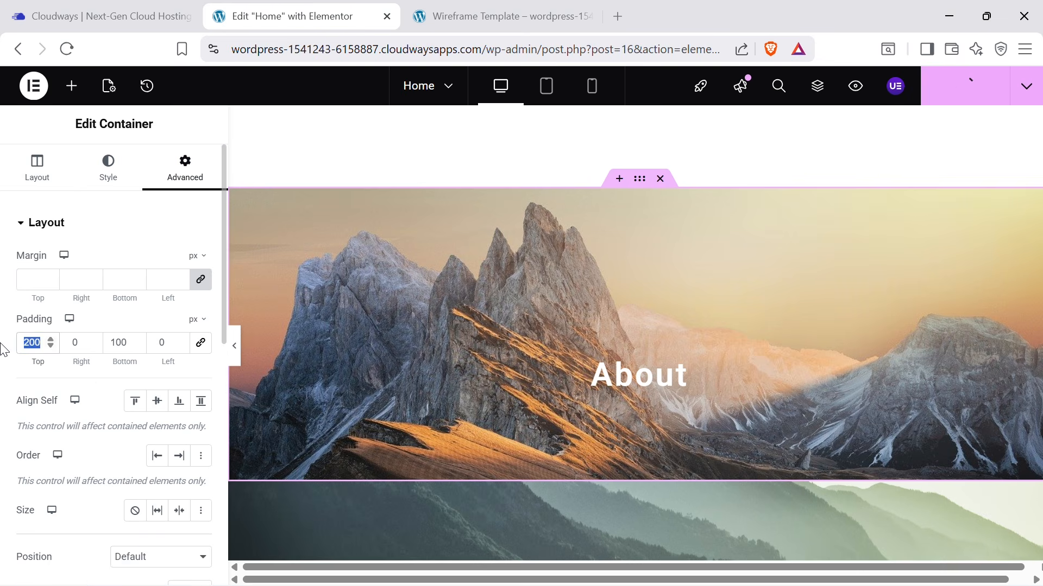
pyautogui.write('100')
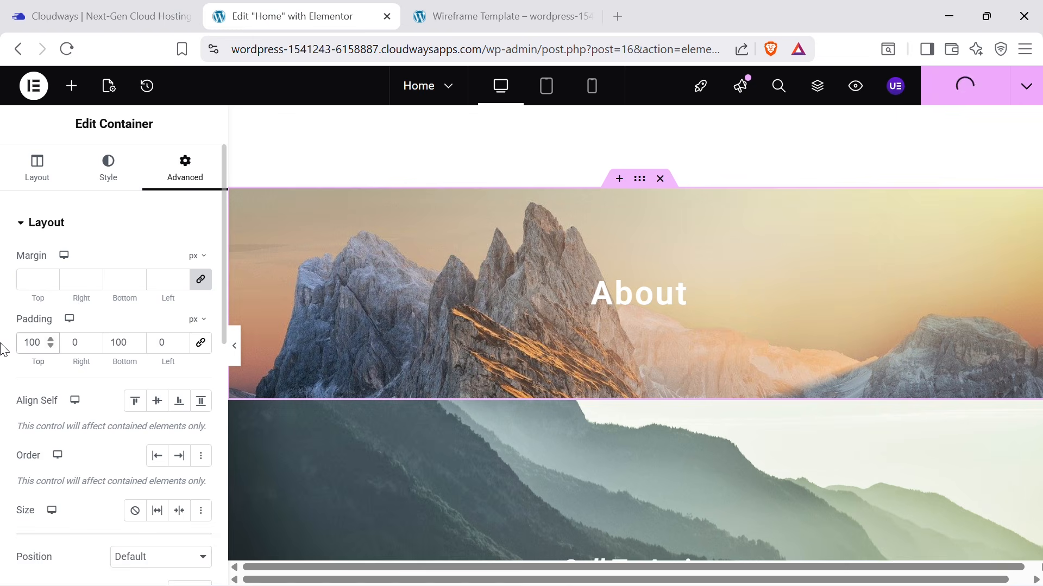
pyautogui.doubleClick(643, 291)
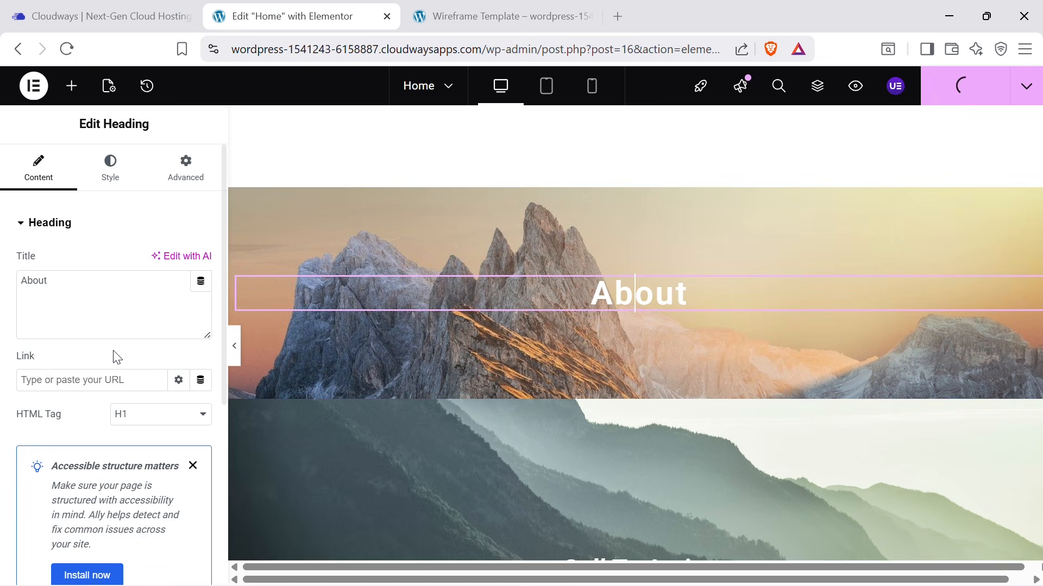
pyautogui.moveTo(59, 281); pyautogui.dragTo(4, 291)
pyautogui.write('Qyuite')
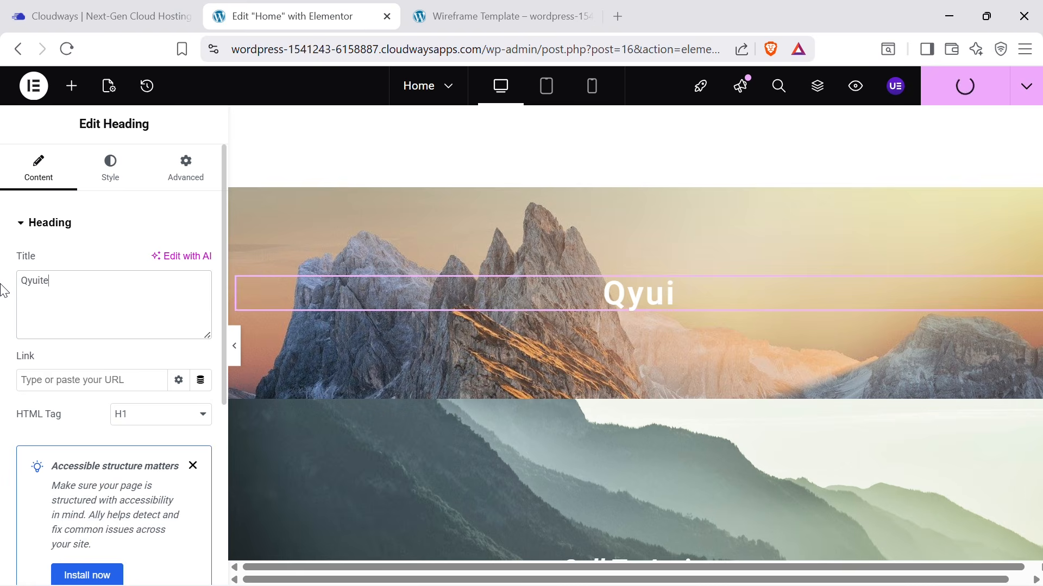
pyautogui.press('BackSpace')
pyautogui.press('BackSpace')
pyautogui.press('BackSpace')
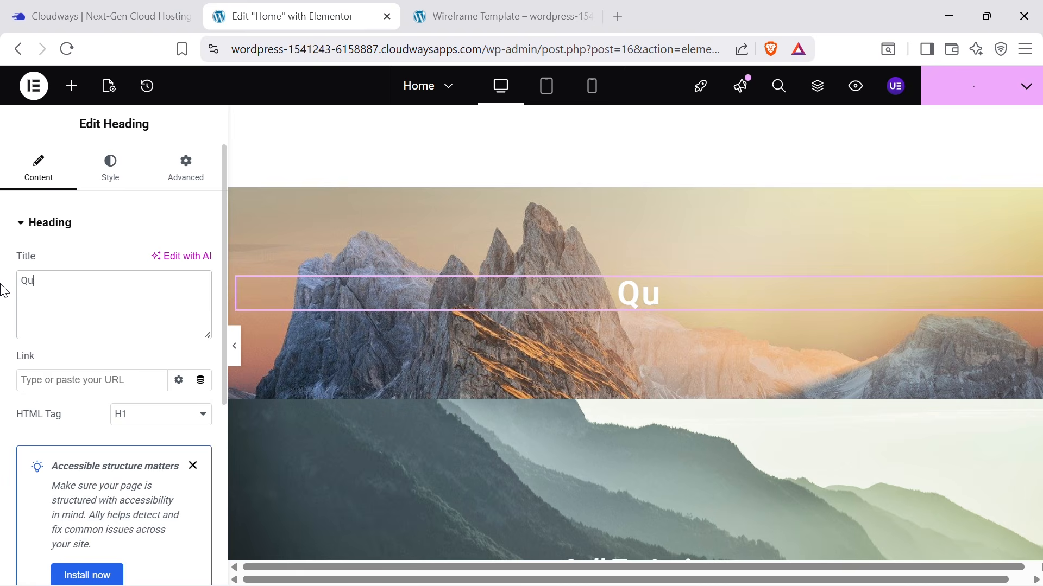
pyautogui.write('ote')
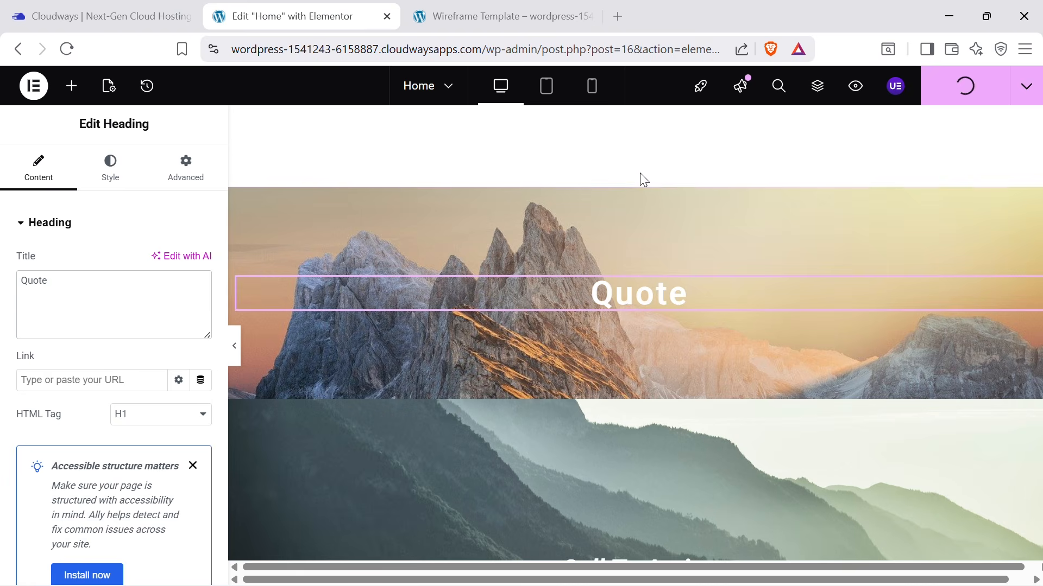
# Select the whole Quote banner section and review its background style settings.
pyautogui.click(640, 179)
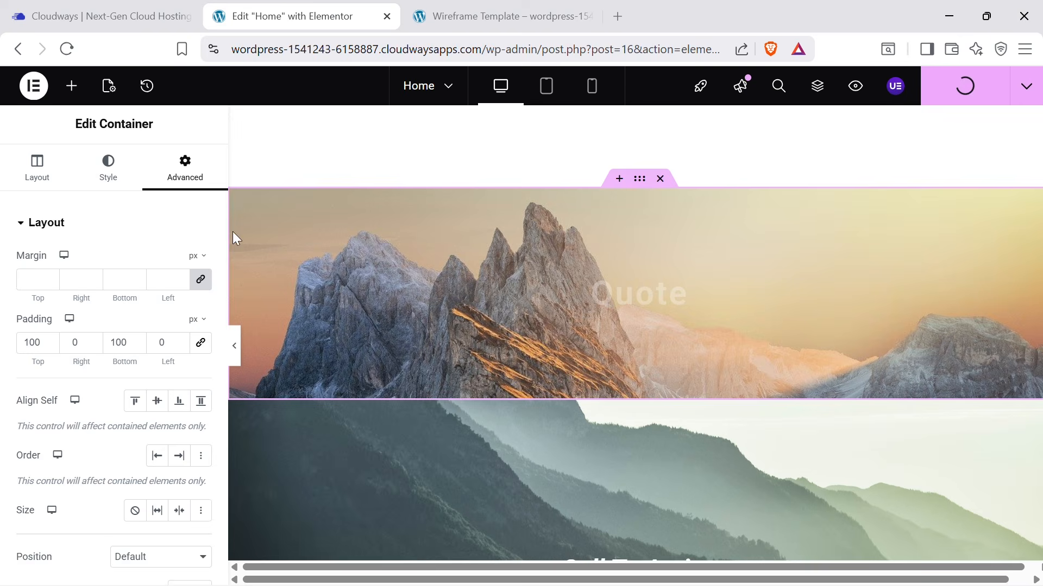
pyautogui.click(114, 185)
pyautogui.scroll(-1, 804, 337)
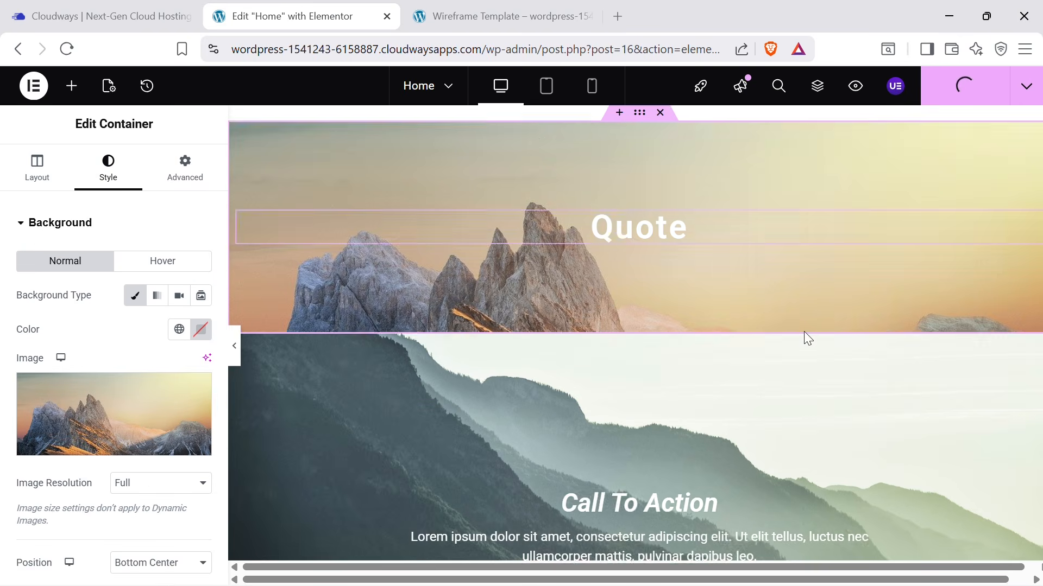
pyautogui.scroll(5, 546, 477)
pyautogui.scroll(-3, 671, 414)
pyautogui.scroll(3, 475, 364)
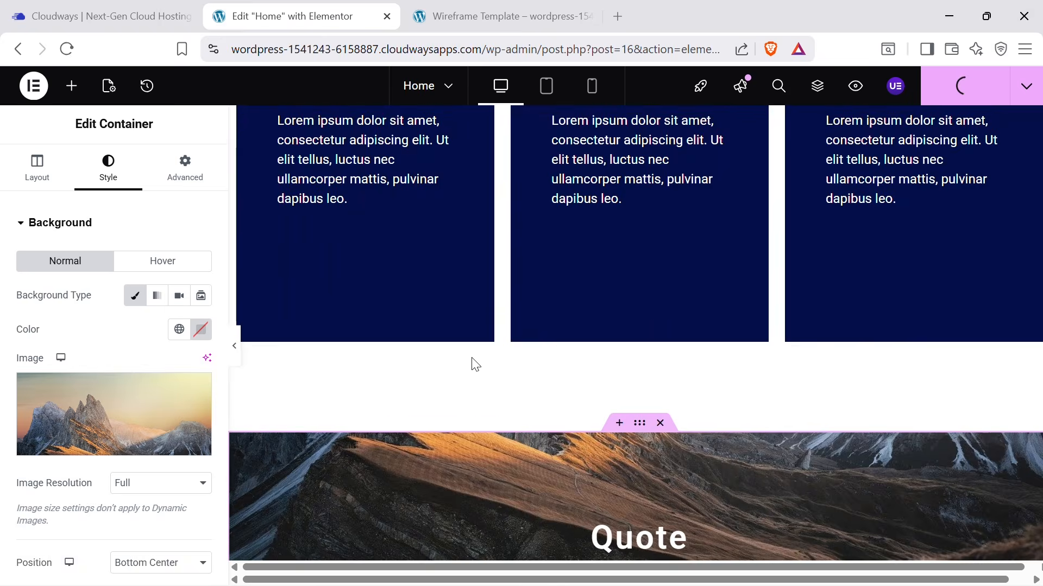
# Return to the Wireframe Template page and scroll to the three star-topped Difference columns.
pyautogui.click(489, 16)
pyautogui.scroll(-8, 492, 308)
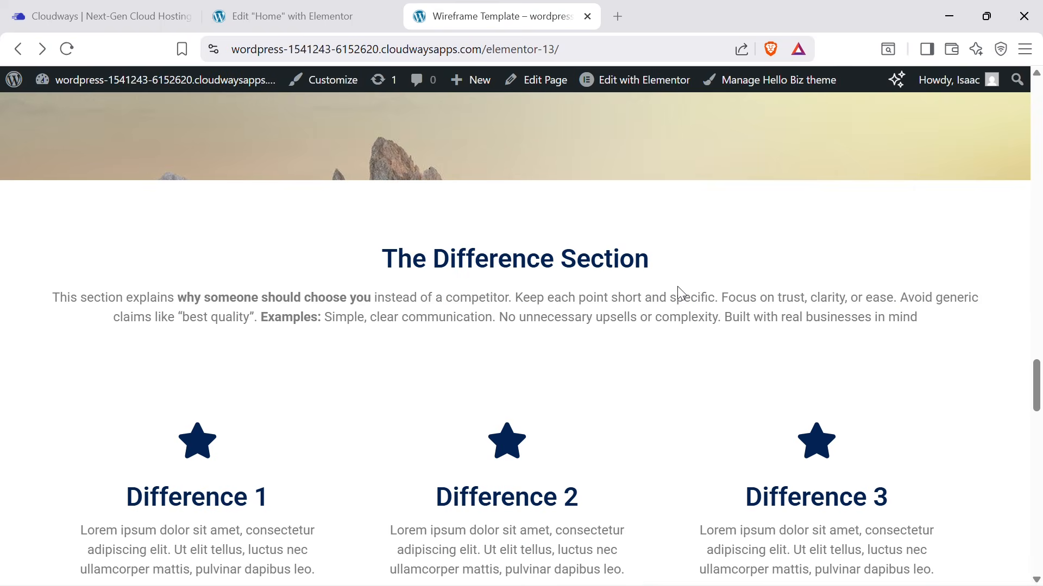
pyautogui.scroll(3, 402, 196)
pyautogui.scroll(-2, 625, 255)
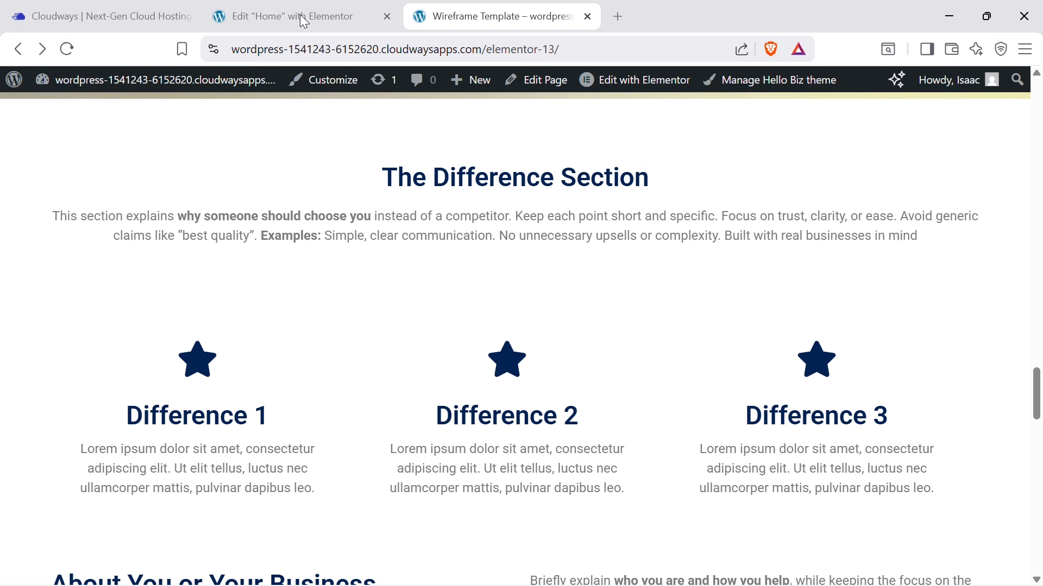
# Switch back to the 'Edit "Home" with Elementor' tab.
pyautogui.click(279, 17)
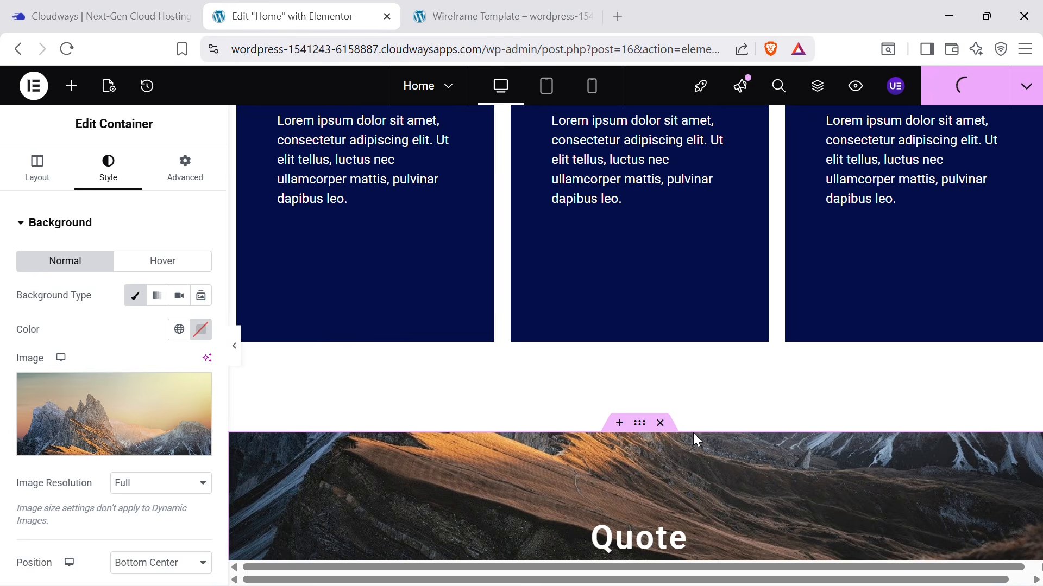
# Insert a single flexbox container above Quote holding a centre-aligned placeholder heading.
pyautogui.click(618, 424)
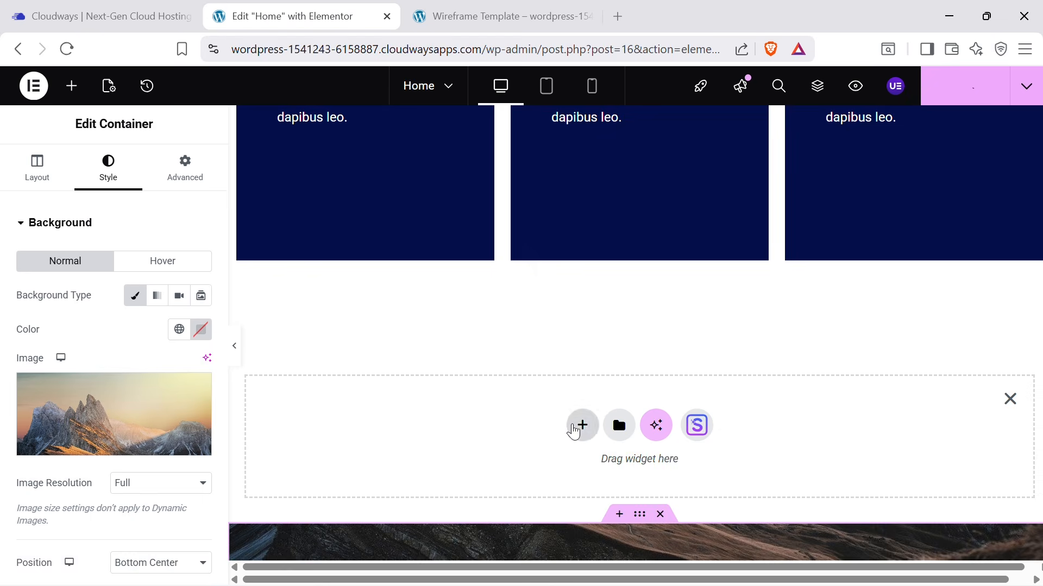
pyautogui.click(581, 425)
pyautogui.click(589, 468)
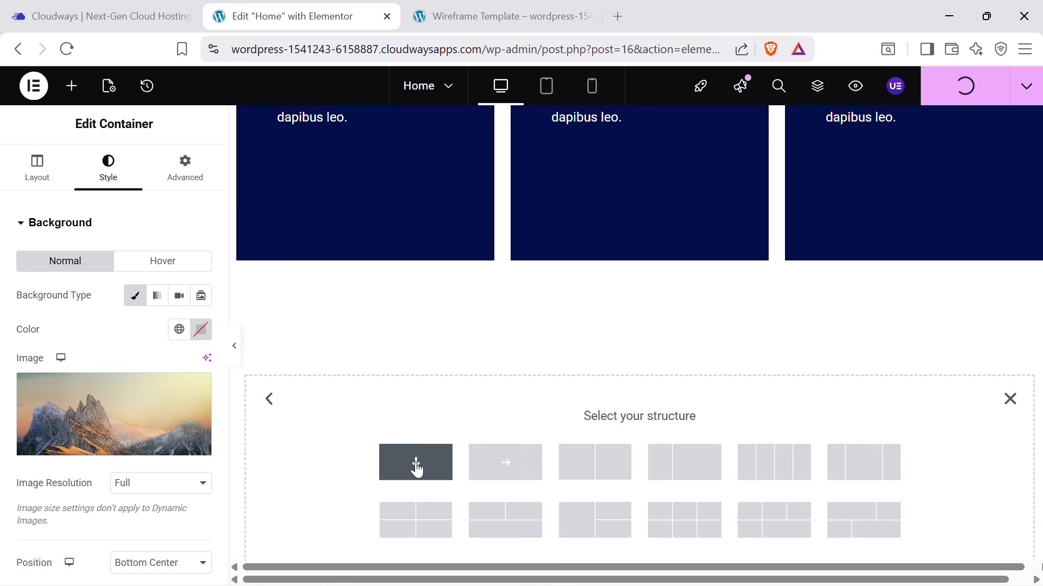
pyautogui.click(428, 467)
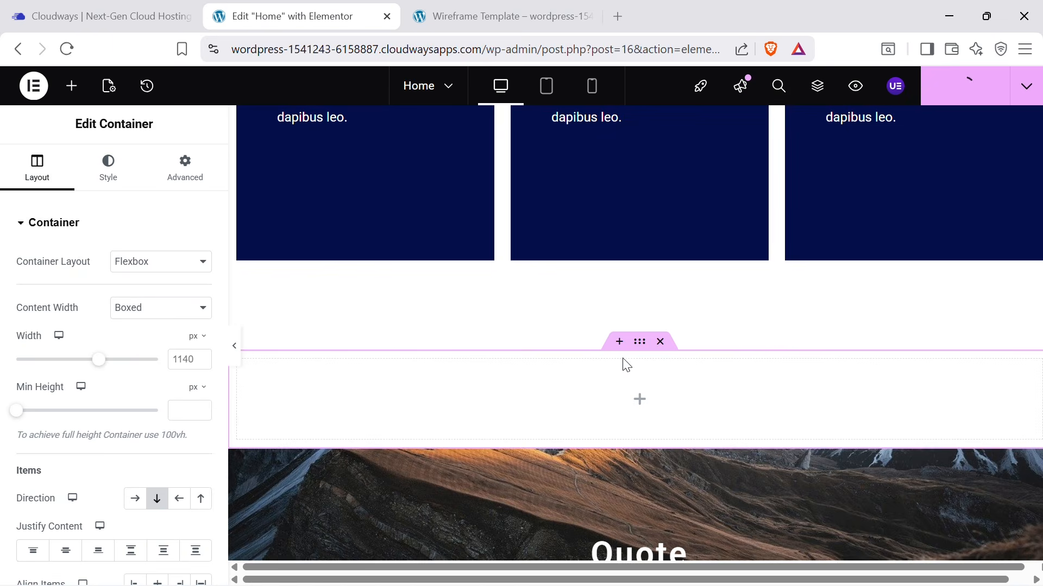
pyautogui.click(72, 85)
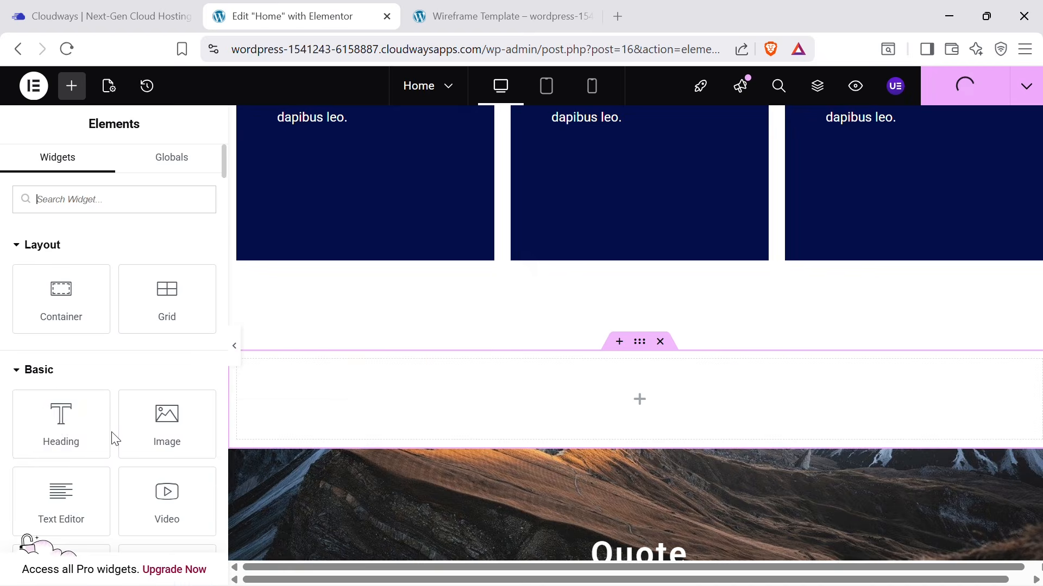
pyautogui.moveTo(103, 431); pyautogui.dragTo(700, 413)
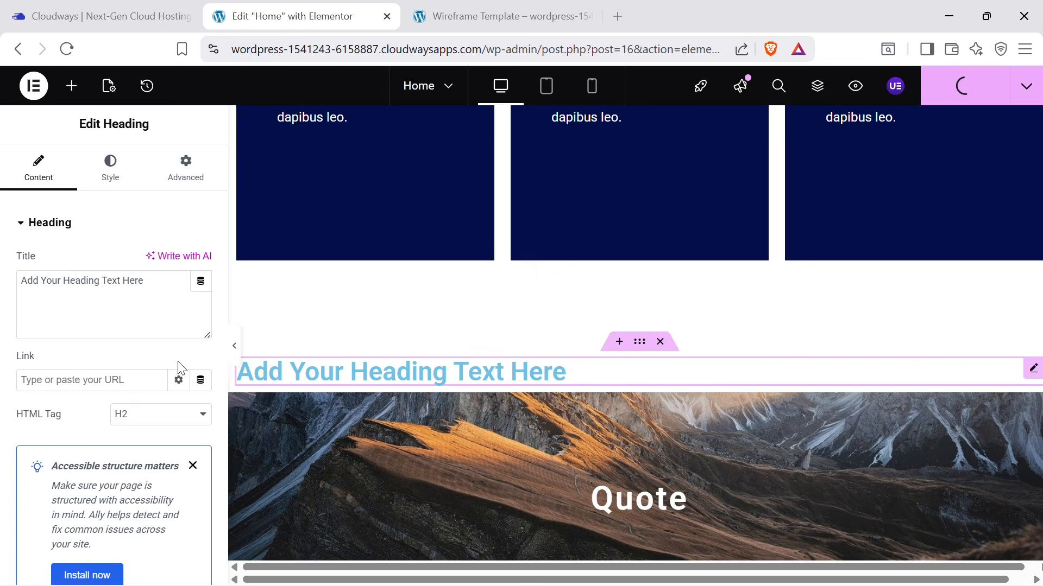
pyautogui.click(128, 166)
pyautogui.click(158, 264)
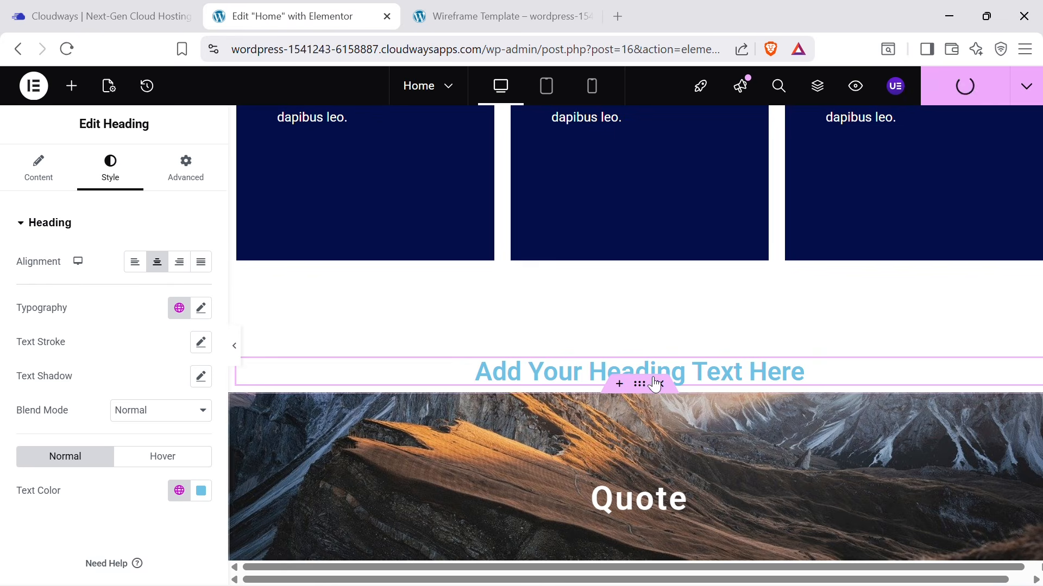
# Start another empty section below the new heading and bring up its layout choices.
pyautogui.click(619, 385)
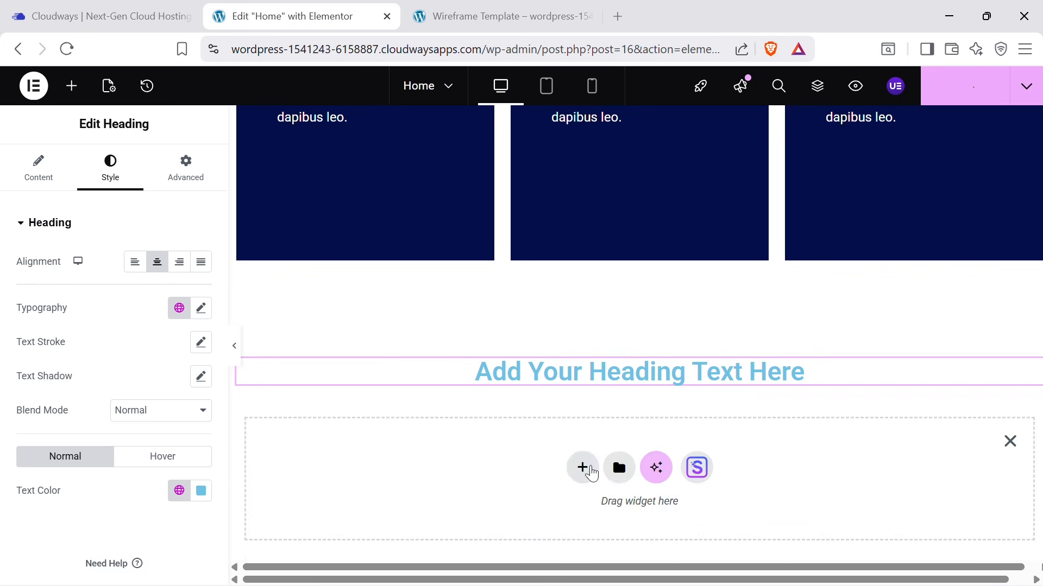
pyautogui.click(583, 468)
pyautogui.scroll(-1, 624, 513)
# Drop the flexbox attempt and add a three-column grid below the heading, checking the wireframe.
pyautogui.click(592, 486)
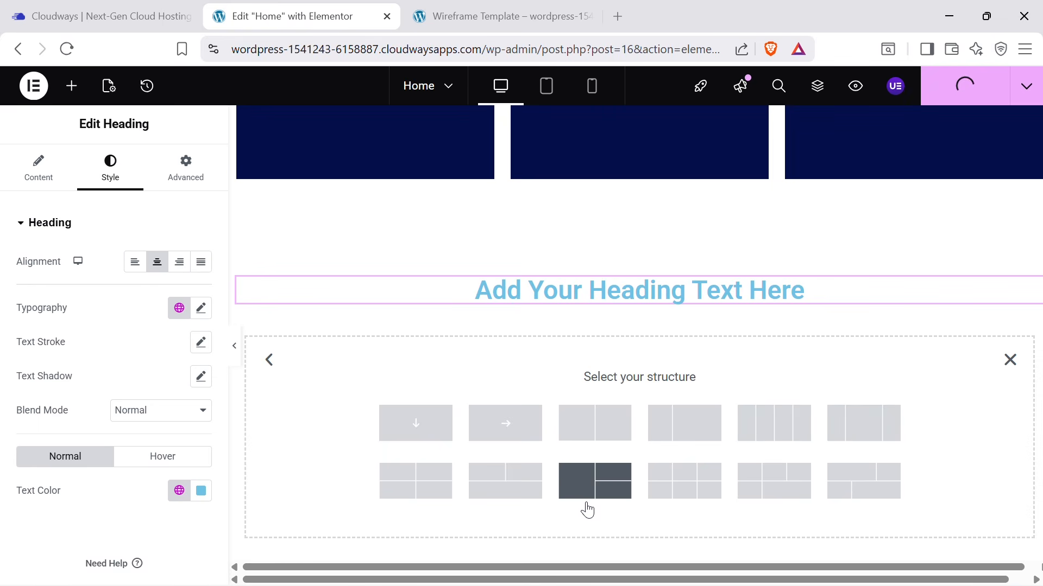
pyautogui.click(1009, 360)
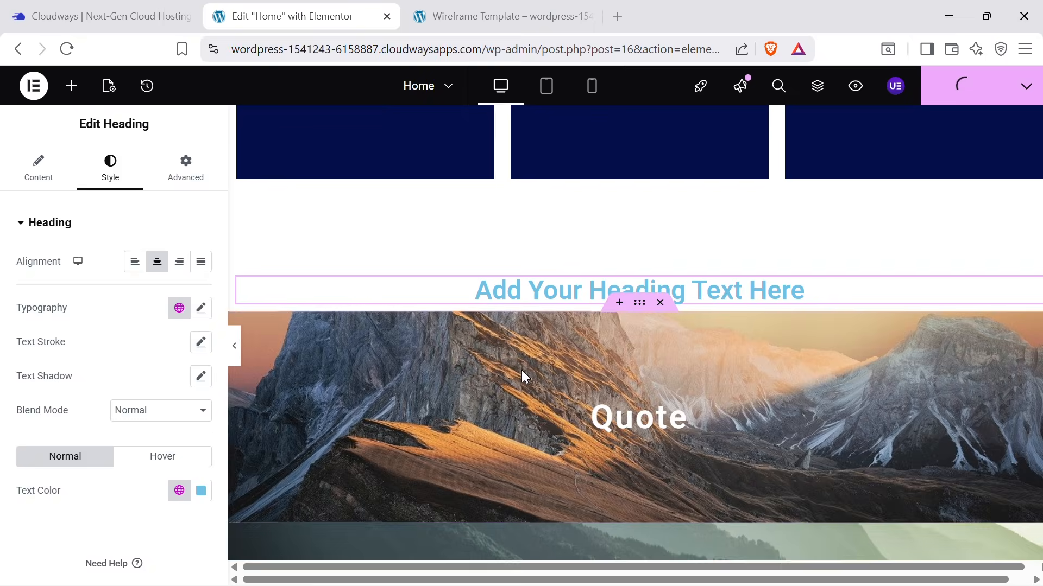
pyautogui.click(619, 306)
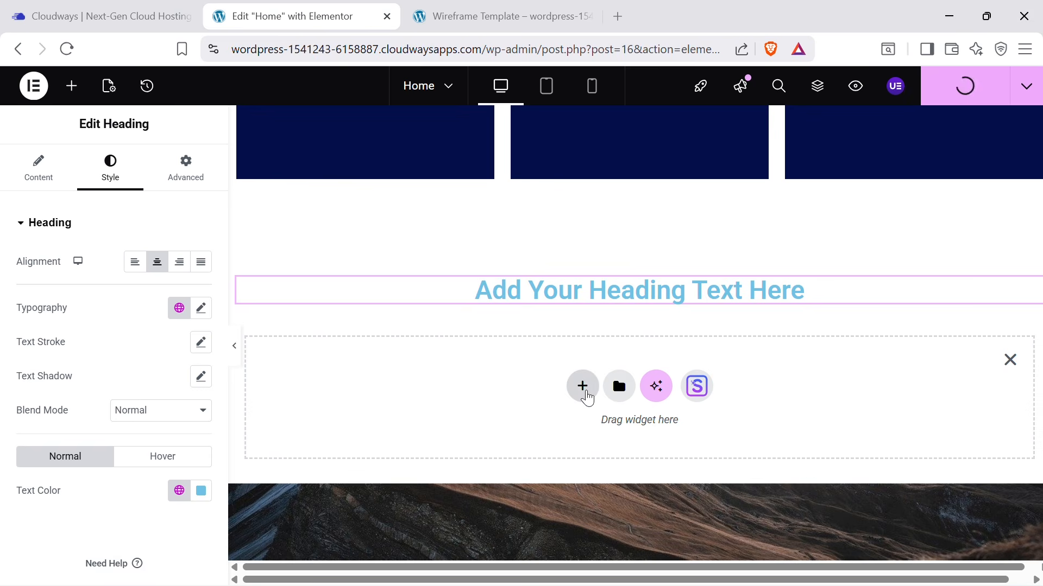
pyautogui.click(584, 395)
pyautogui.click(686, 462)
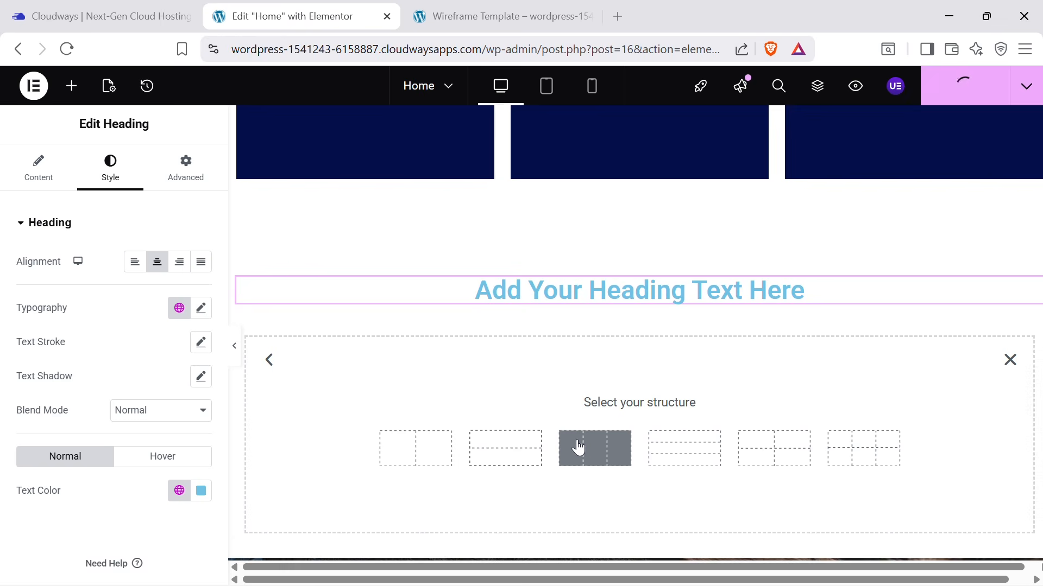
pyautogui.click(601, 448)
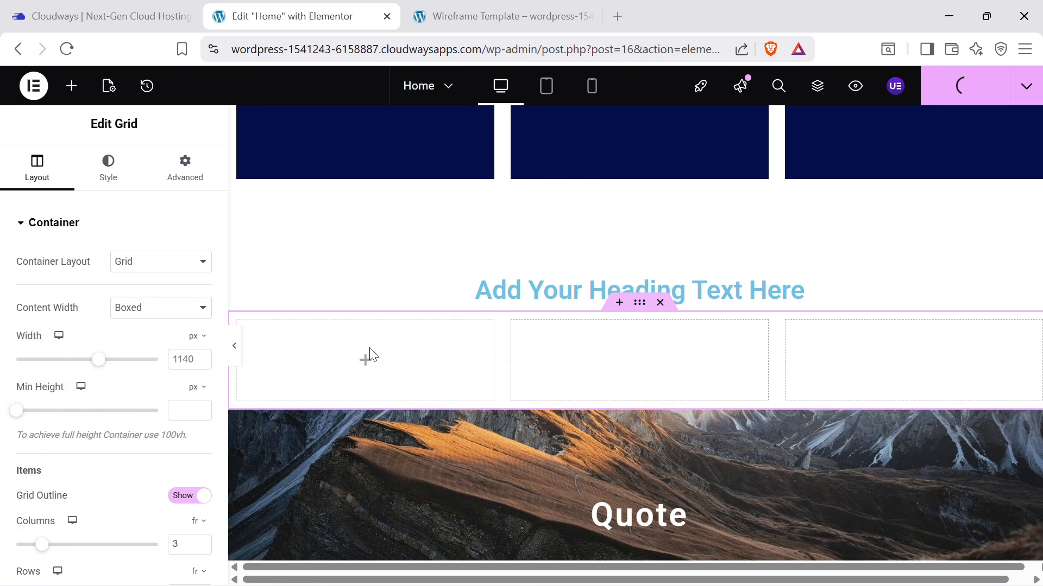
pyautogui.click(565, 8)
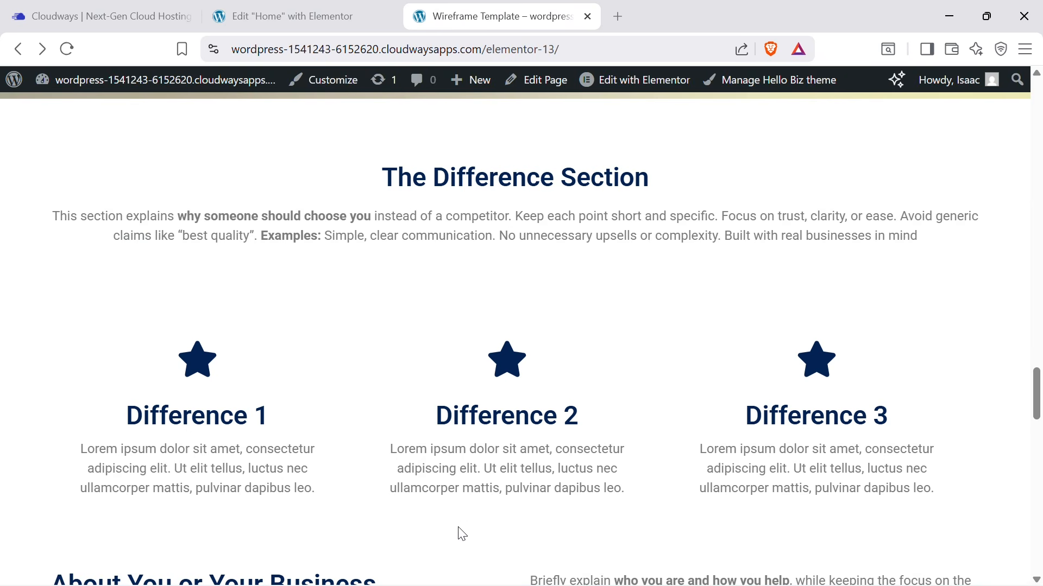
pyautogui.click(244, 10)
# Fill the three grid columns with Icon Box widgets, placing one and duplicating it twice.
pyautogui.click(72, 87)
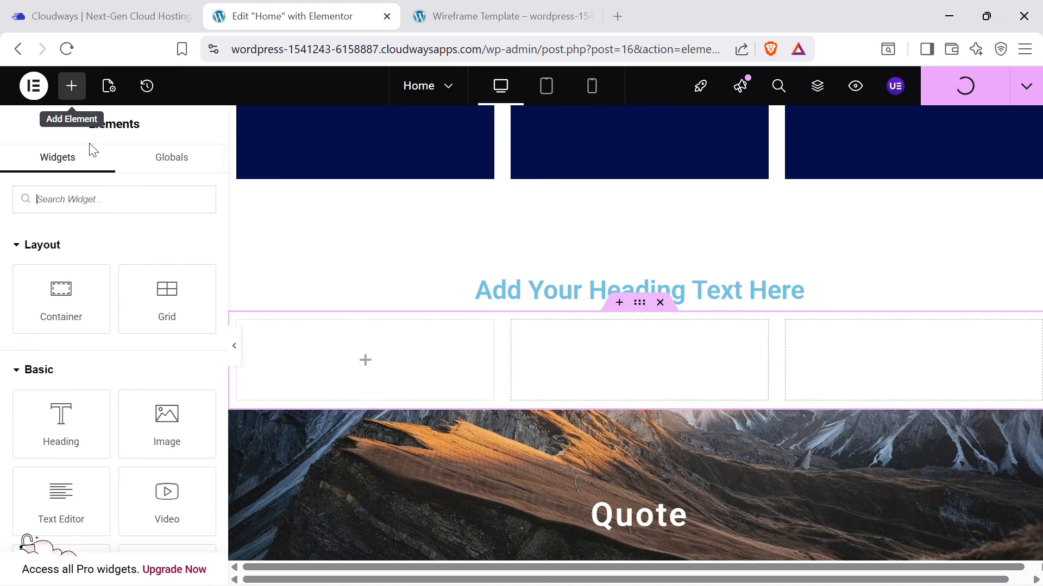
pyautogui.write('icon')
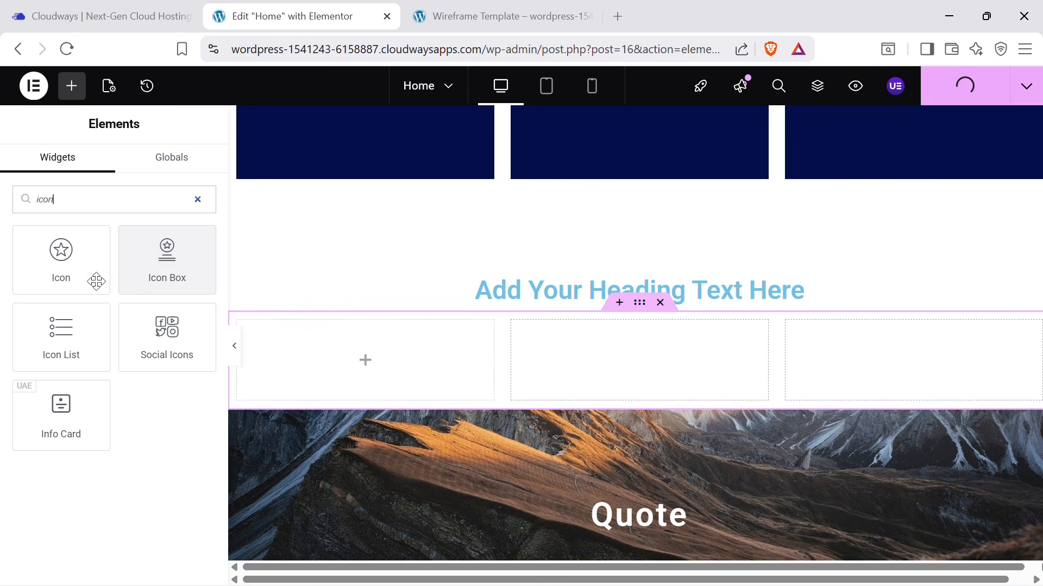
pyautogui.moveTo(141, 258); pyautogui.dragTo(438, 365)
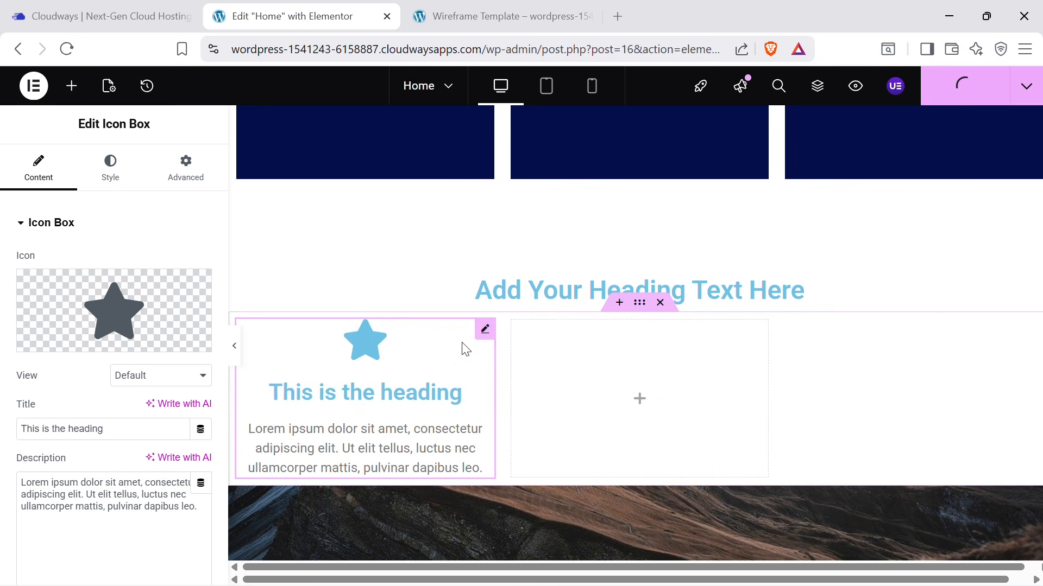
pyautogui.rightClick(483, 335)
pyautogui.click(530, 255)
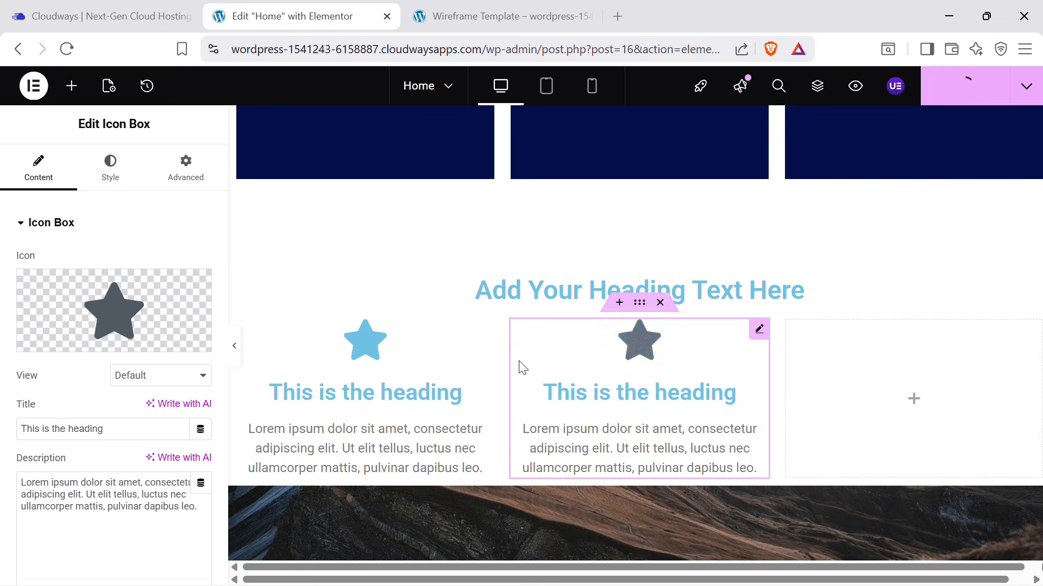
pyautogui.rightClick(761, 330)
pyautogui.click(830, 255)
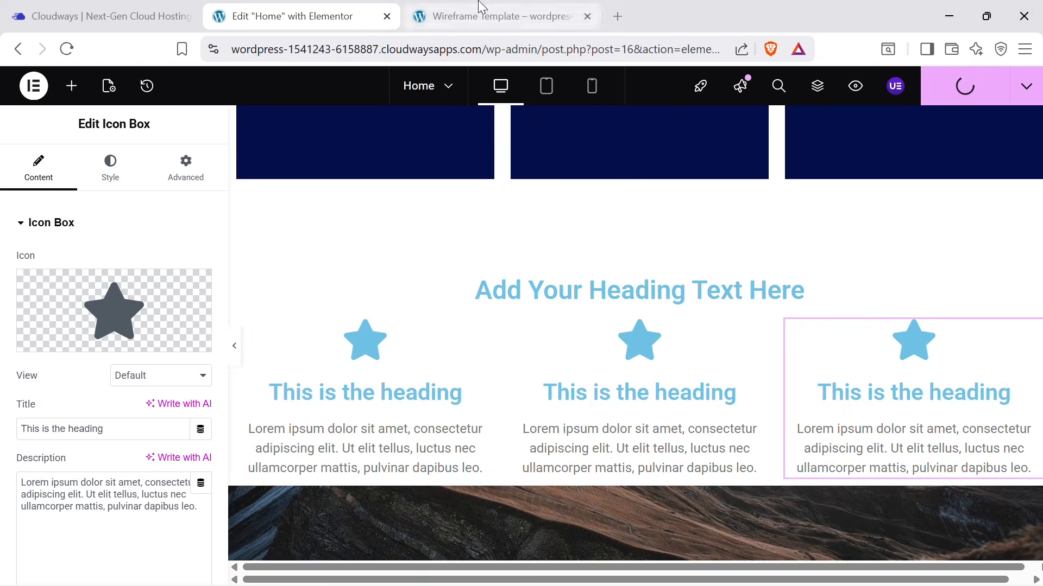
# Add a centre-aligned Text Editor paragraph beneath the heading.
pyautogui.click(484, 13)
pyautogui.click(395, 9)
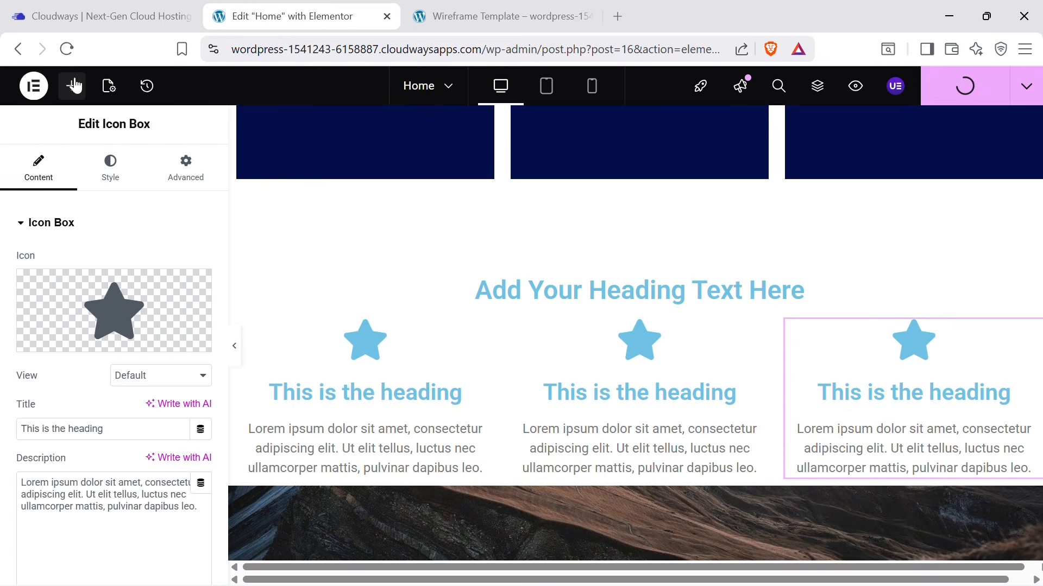
pyautogui.click(71, 90)
pyautogui.moveTo(60, 502); pyautogui.dragTo(596, 306)
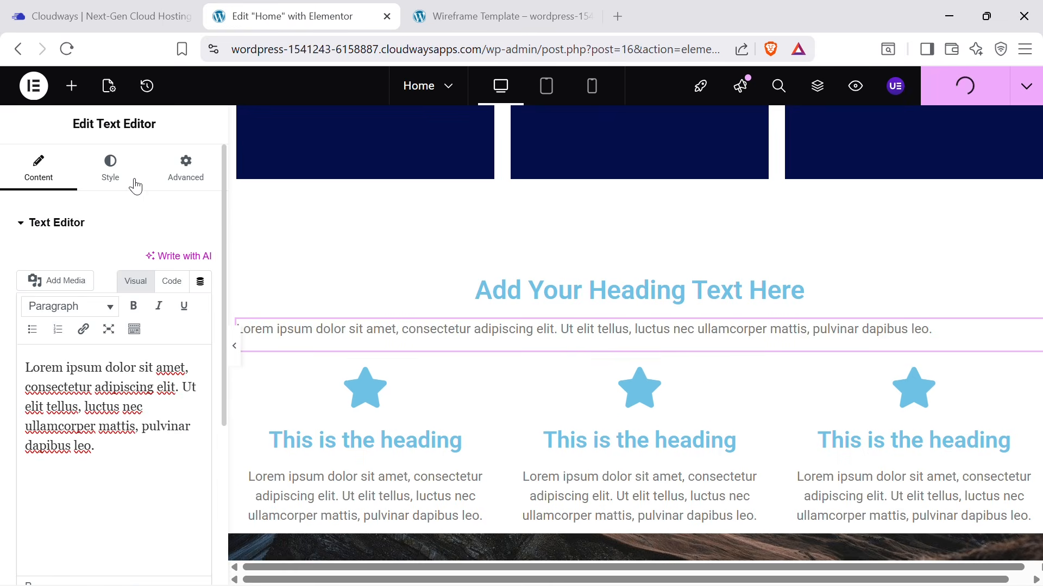
pyautogui.click(135, 160)
pyautogui.click(157, 262)
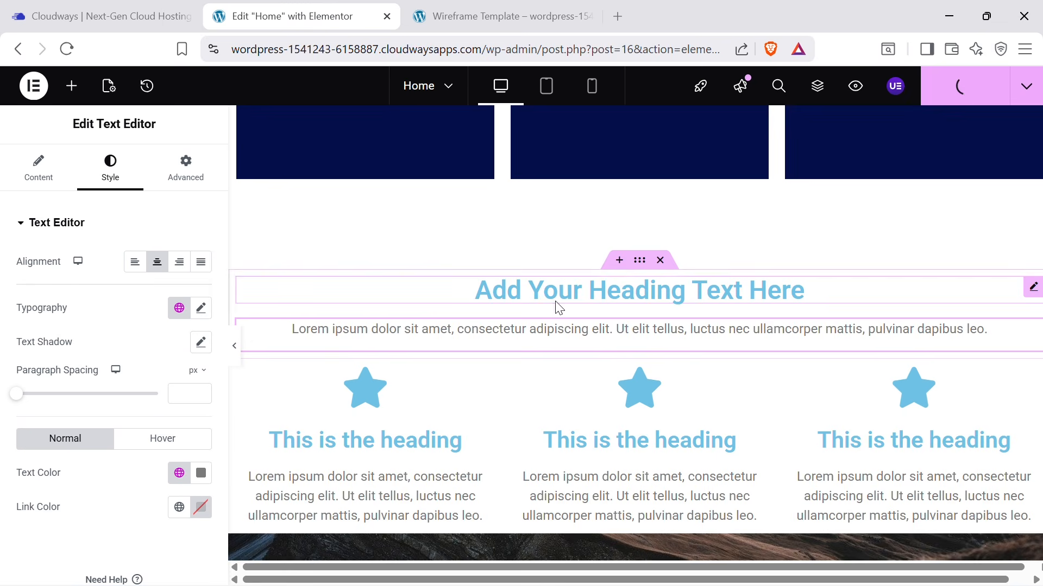
# Compare the result against the wireframe's Difference columns.
pyautogui.scroll(-2, 917, 377)
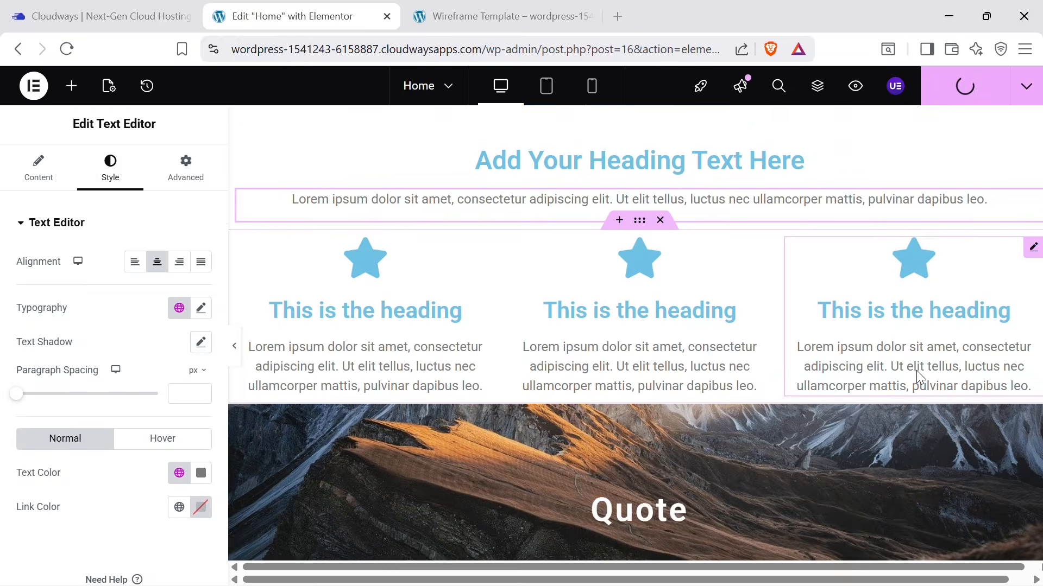
pyautogui.click(526, 20)
pyautogui.scroll(-4, 438, 478)
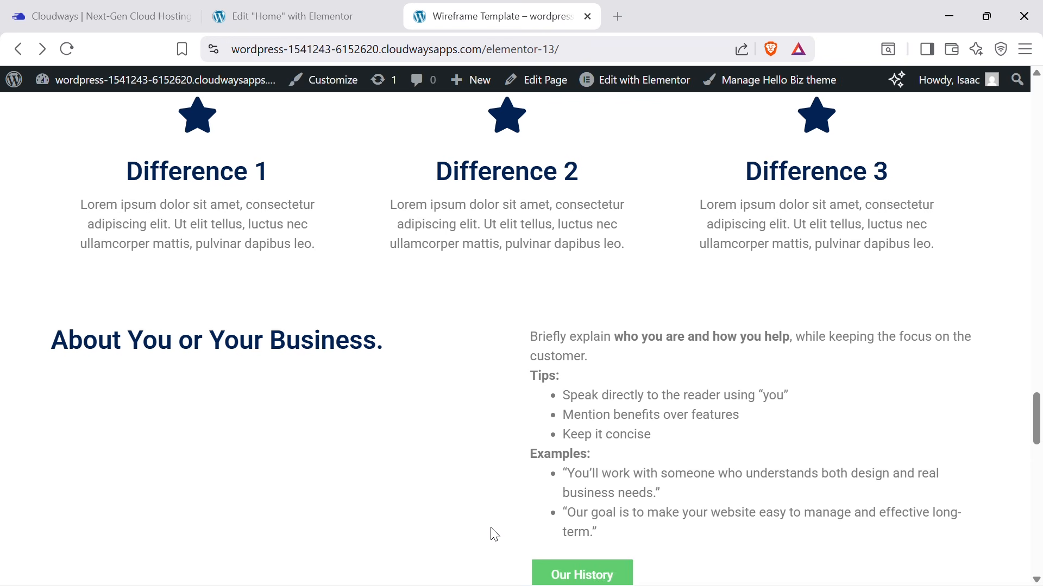
# Return to the Elementor editor and scroll the Home page to the Quote banner.
pyautogui.scroll(-1, 434, 510)
pyautogui.click(295, 16)
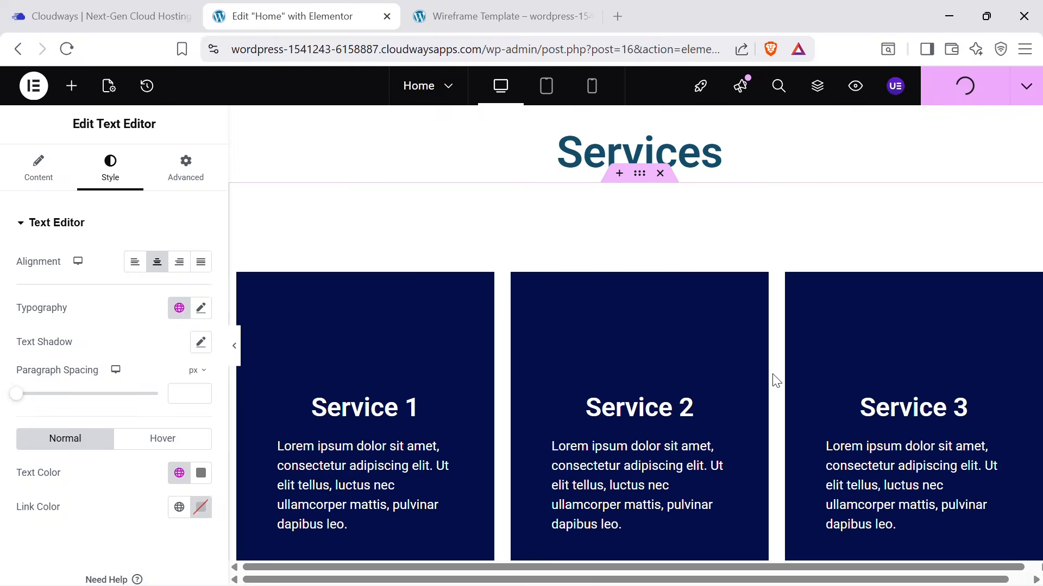
pyautogui.scroll(-1, 764, 394)
pyautogui.scroll(5, 638, 383)
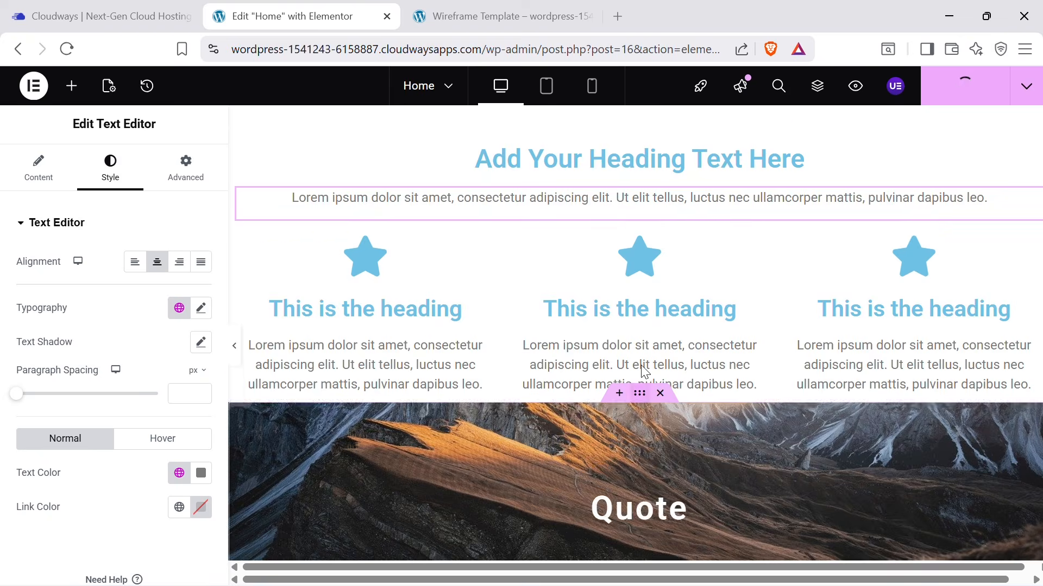
pyautogui.scroll(-4, 667, 402)
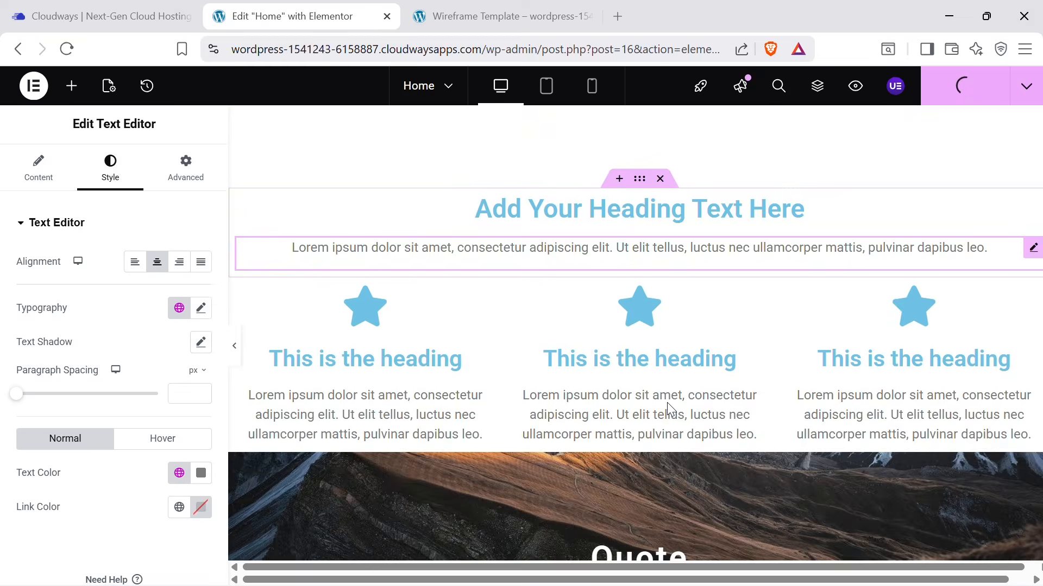
pyautogui.scroll(5, 668, 402)
pyautogui.scroll(-1, 782, 356)
pyautogui.scroll(-4, 790, 354)
pyautogui.scroll(1, 787, 356)
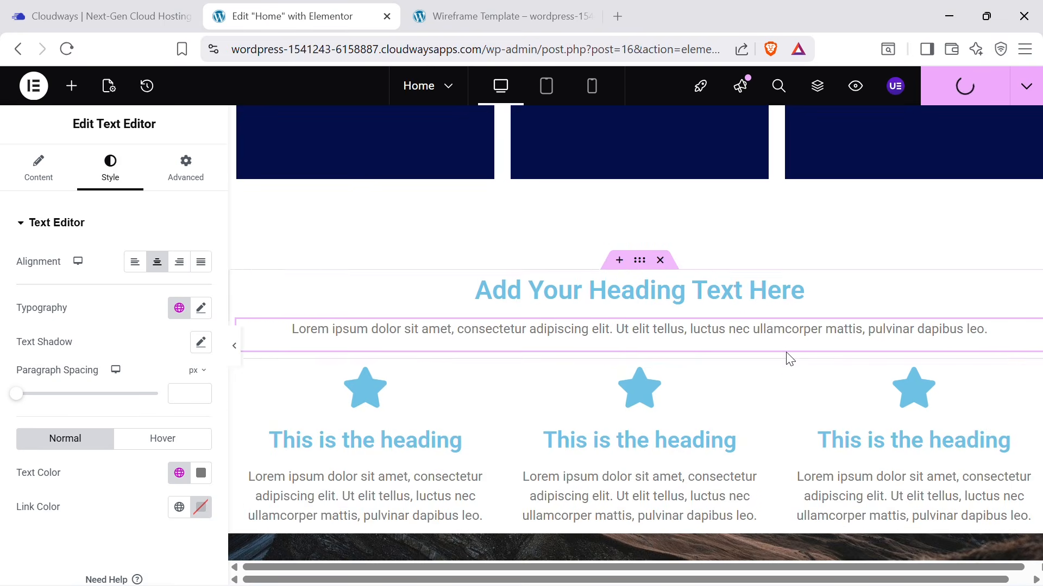
pyautogui.scroll(-4, 729, 312)
pyautogui.scroll(-3, 729, 315)
pyautogui.scroll(4, 666, 421)
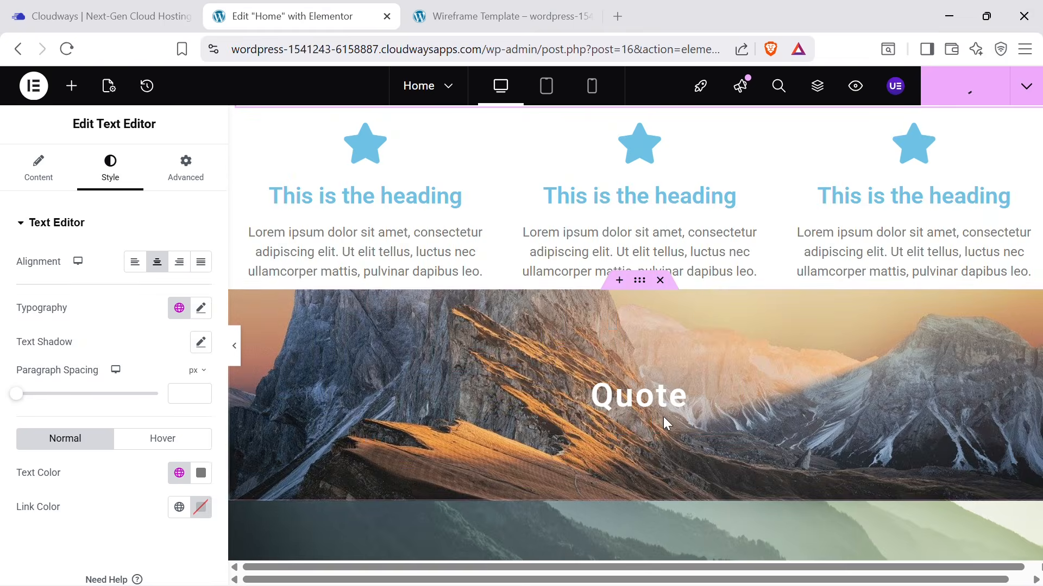
pyautogui.scroll(5, 698, 380)
pyautogui.scroll(5, 695, 374)
pyautogui.scroll(-12, 654, 369)
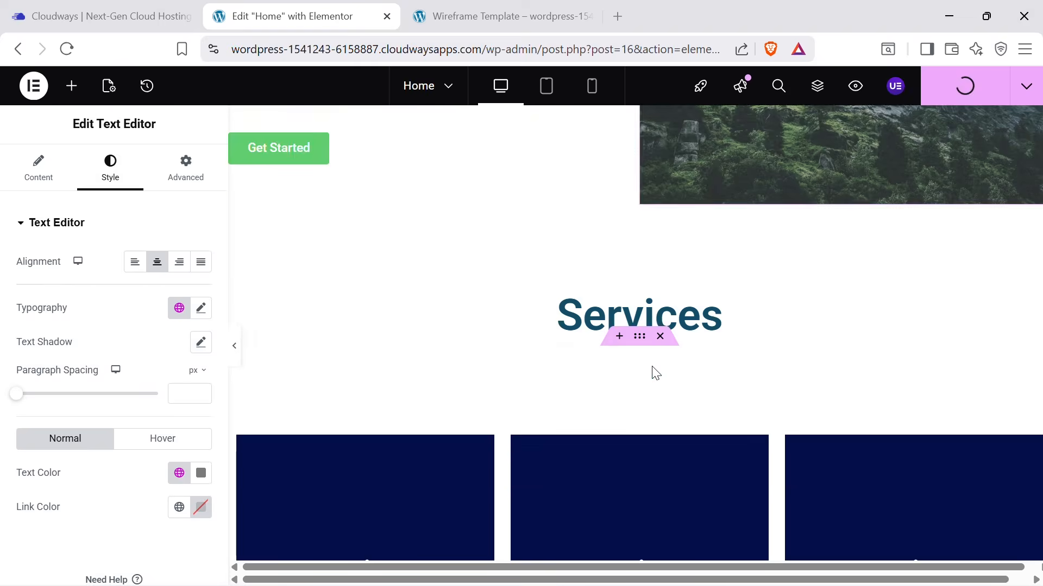
pyautogui.scroll(10, 678, 339)
pyautogui.scroll(-5, 681, 325)
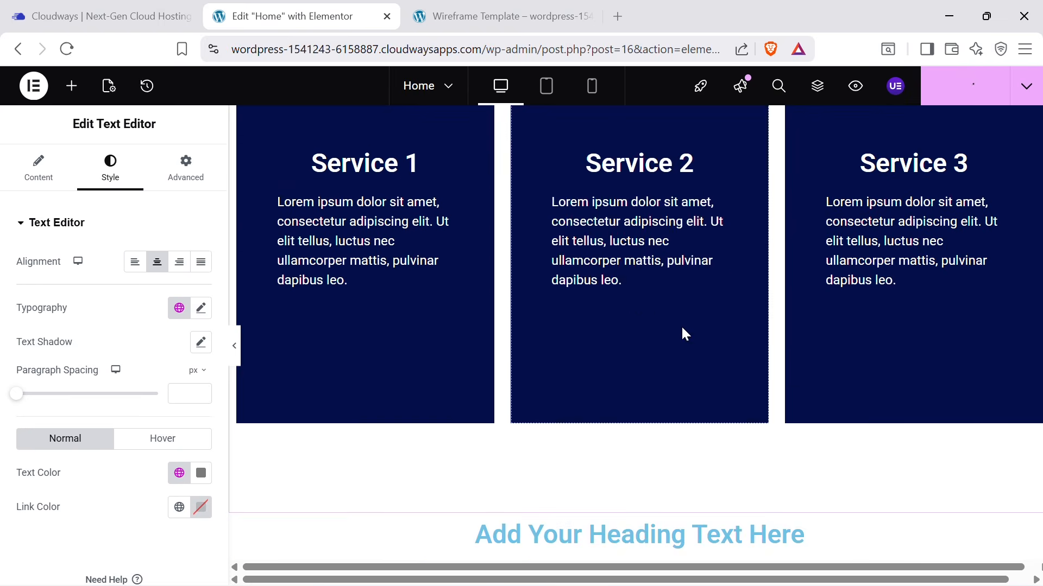
pyautogui.scroll(1, 733, 315)
pyautogui.scroll(-10, 736, 309)
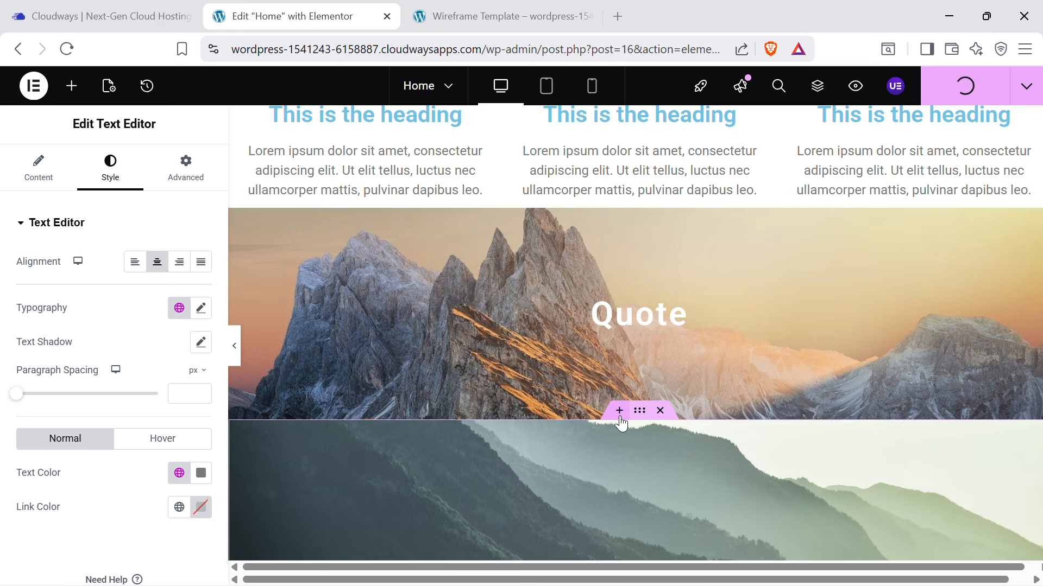
# Try adding a column section below Quote, then discard it.
pyautogui.click(619, 413)
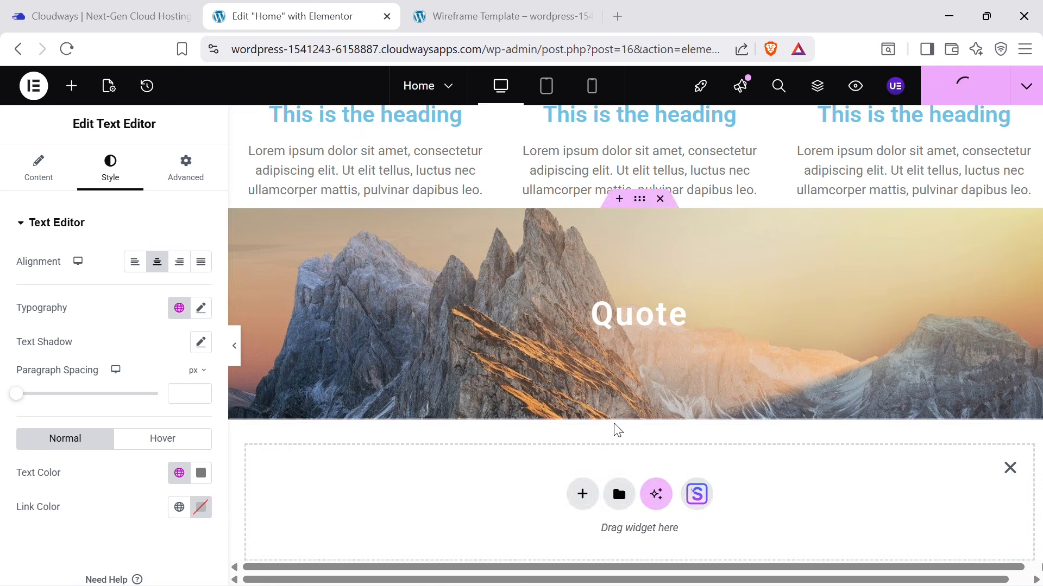
pyautogui.click(581, 494)
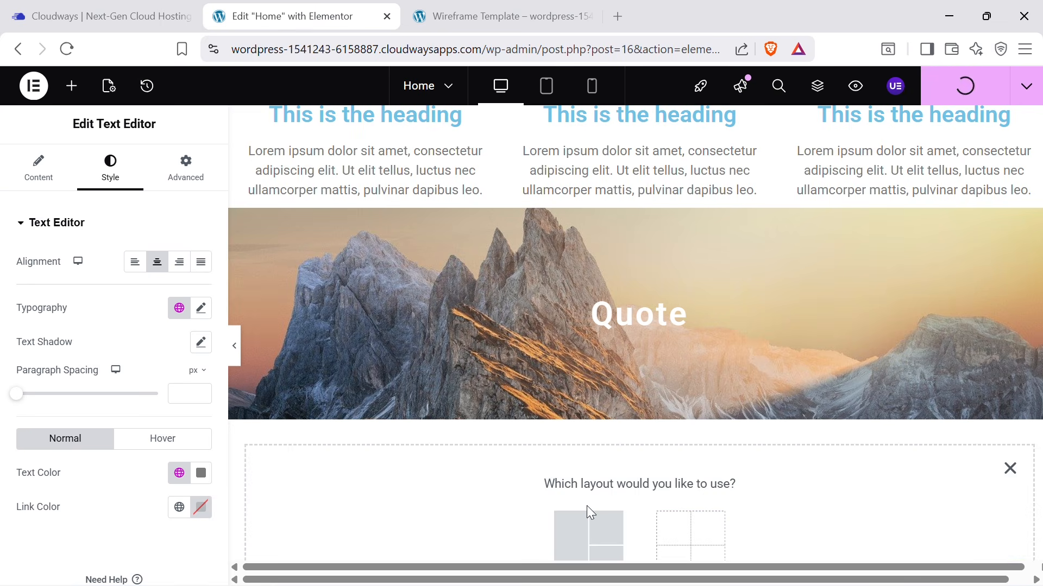
pyautogui.click(1009, 468)
pyautogui.scroll(-3, 774, 442)
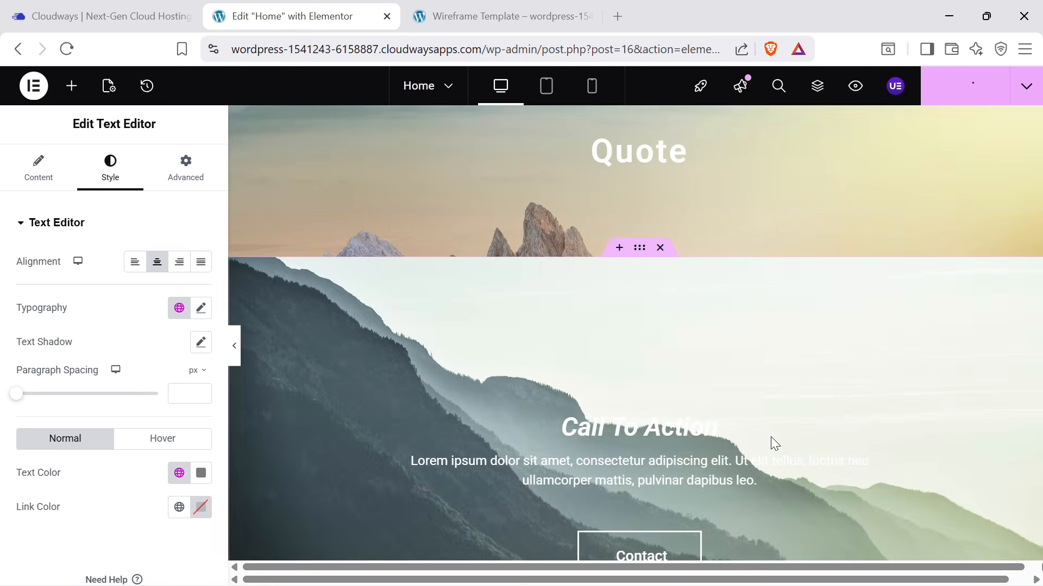
# Import the Mountain kit's About template into a new section between Quote and Call To Action.
pyautogui.click(618, 248)
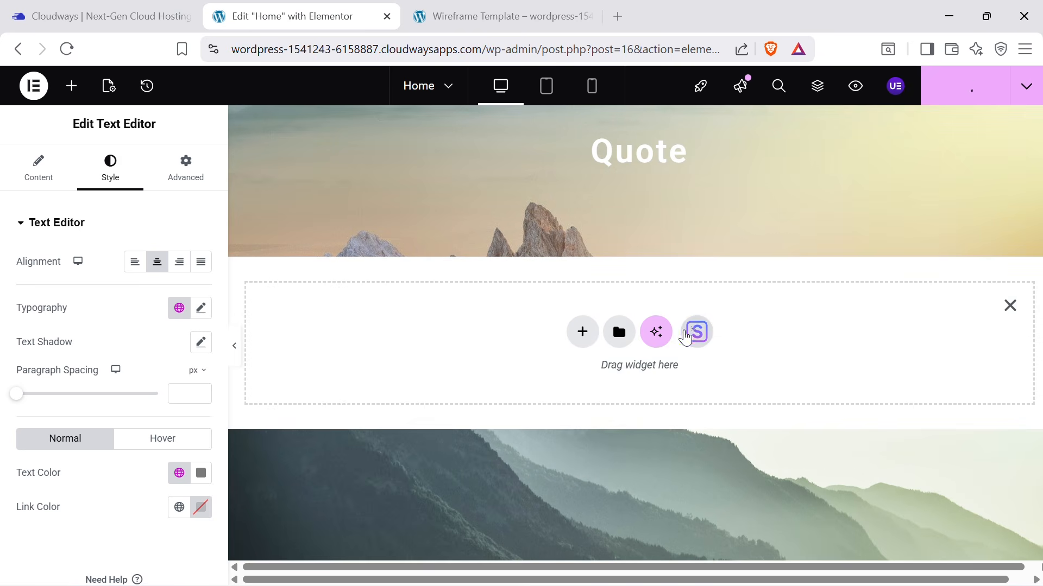
pyautogui.click(686, 338)
pyautogui.scroll(-5, 149, 420)
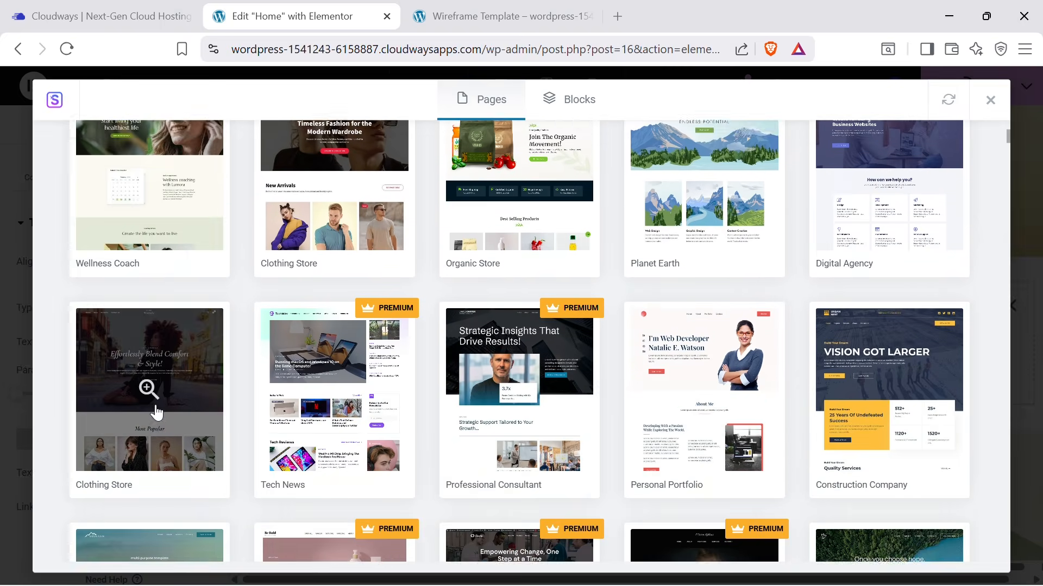
pyautogui.scroll(-5, 156, 412)
pyautogui.click(152, 442)
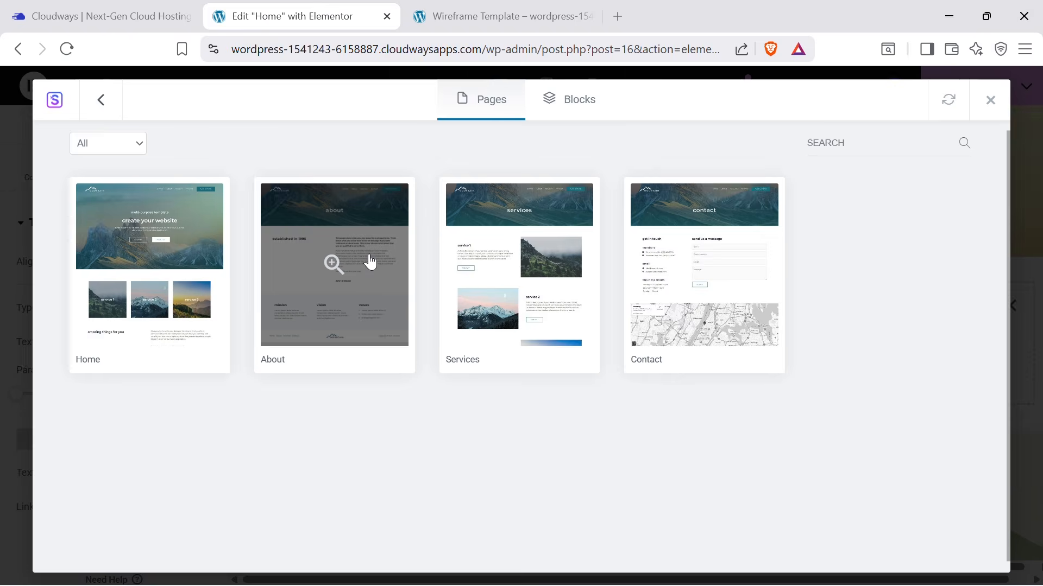
pyautogui.click(370, 262)
pyautogui.scroll(-1, 629, 338)
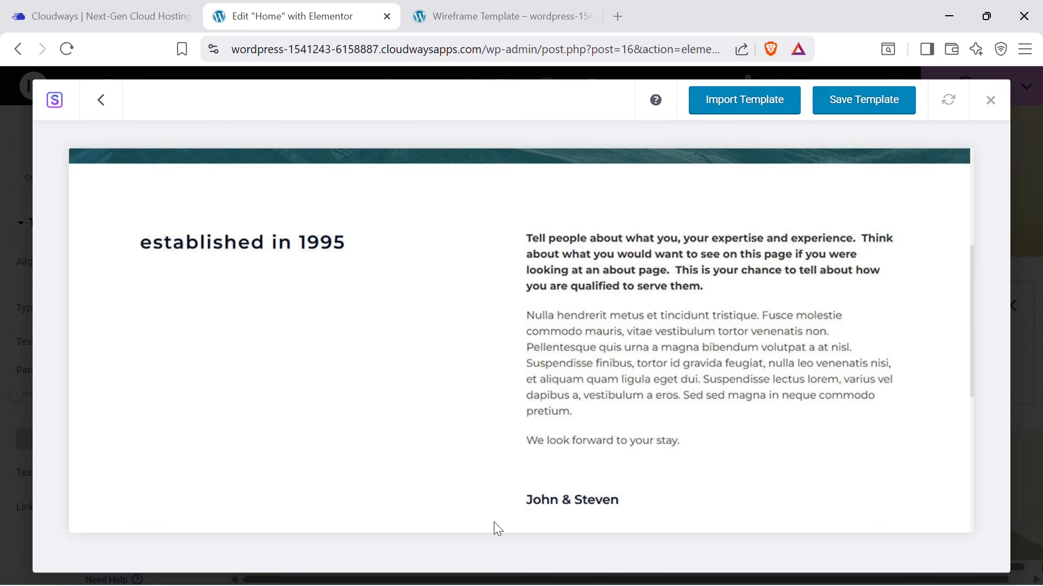
pyautogui.scroll(-2, 419, 207)
pyautogui.scroll(6, 577, 303)
pyautogui.scroll(-5, 540, 348)
pyautogui.click(724, 108)
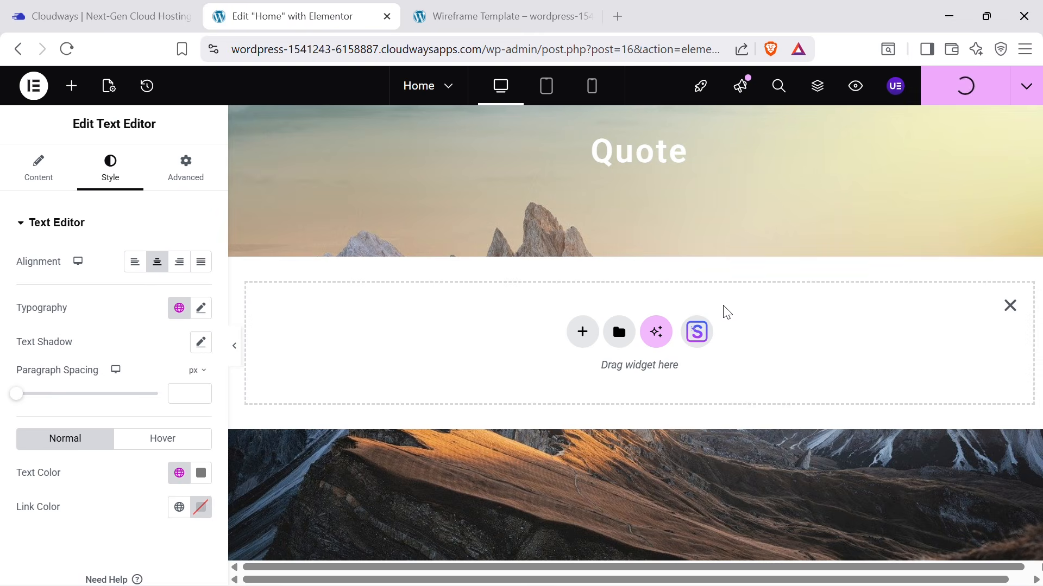
pyautogui.scroll(1, 672, 390)
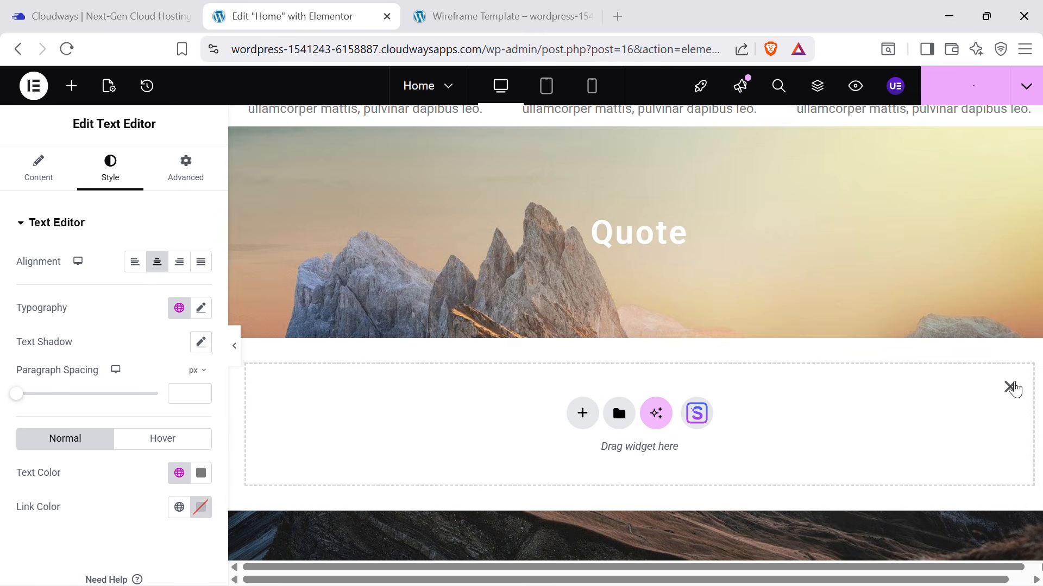
# Delete the leftover empty section, the About banner, Mission/Vision/Values and the image gallery.
pyautogui.click(1010, 387)
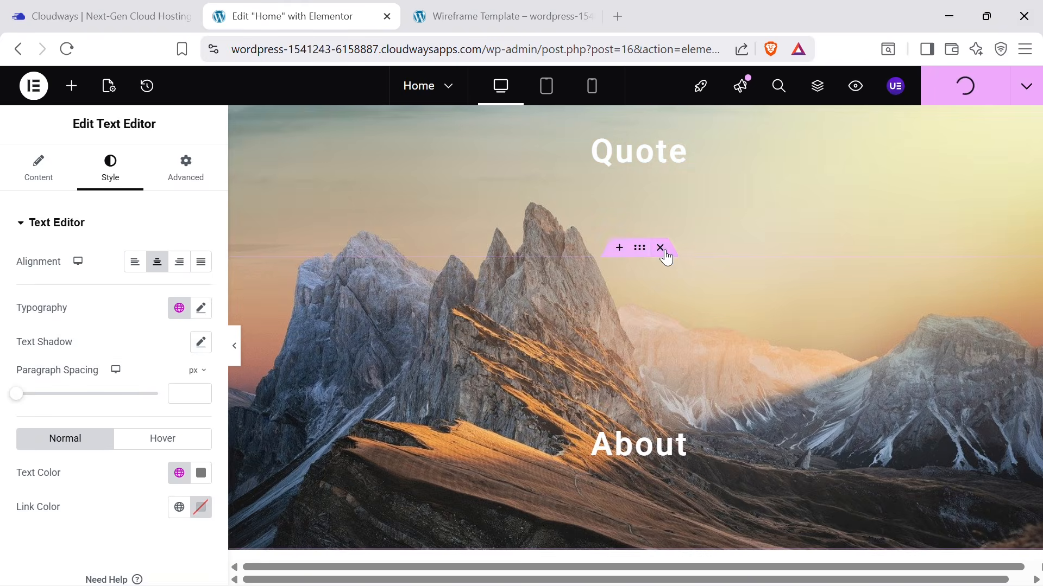
pyautogui.click(660, 249)
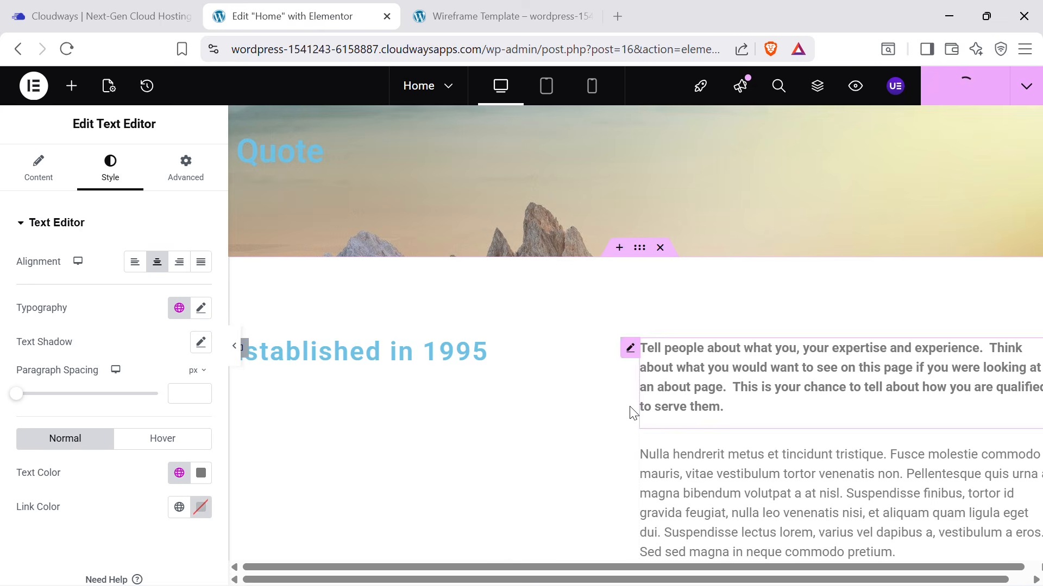
pyautogui.scroll(-6, 630, 353)
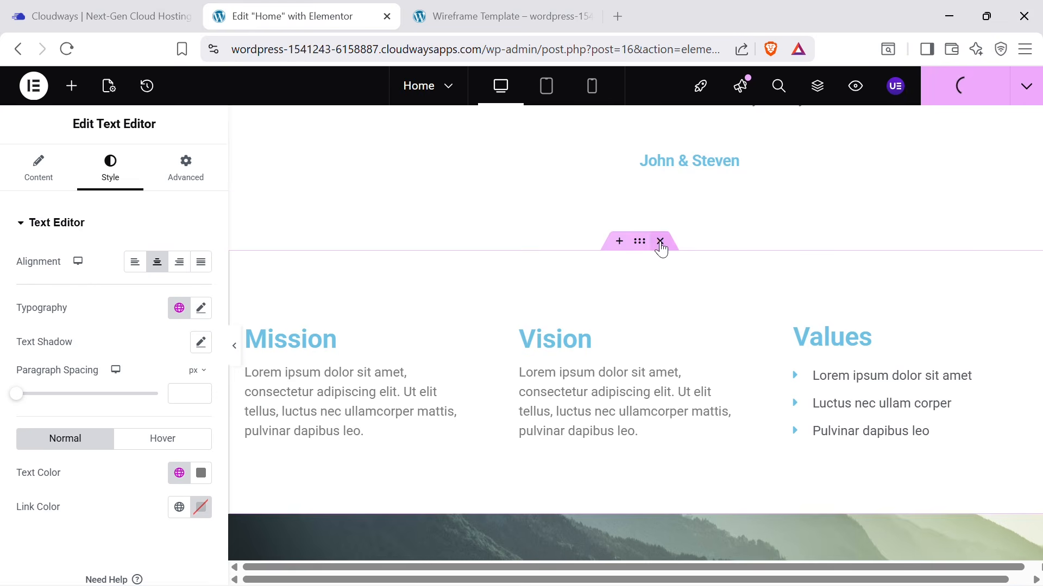
pyautogui.click(660, 242)
pyautogui.scroll(-9, 672, 292)
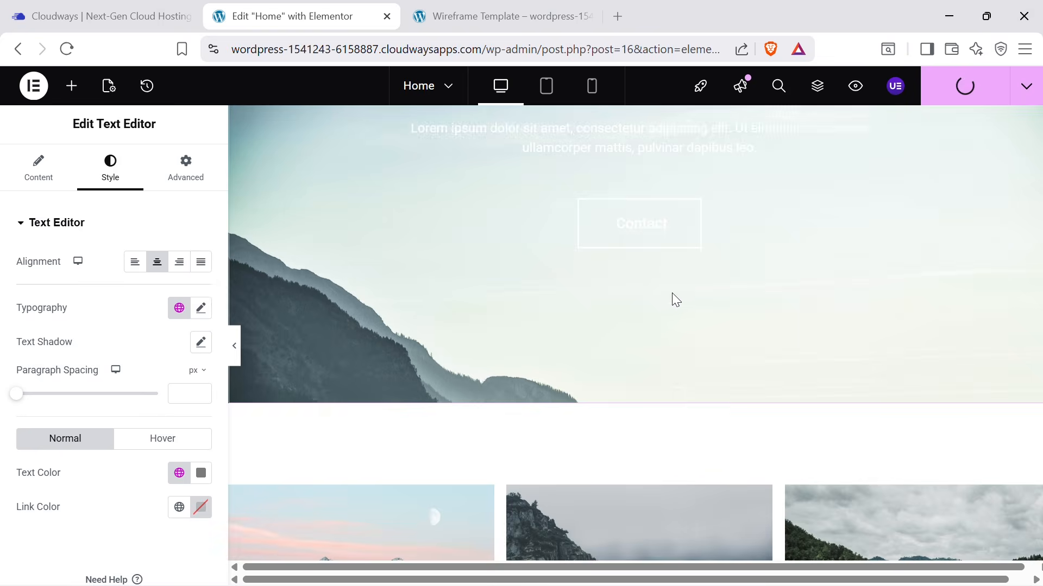
pyautogui.scroll(5, 677, 315)
pyautogui.scroll(4, 678, 316)
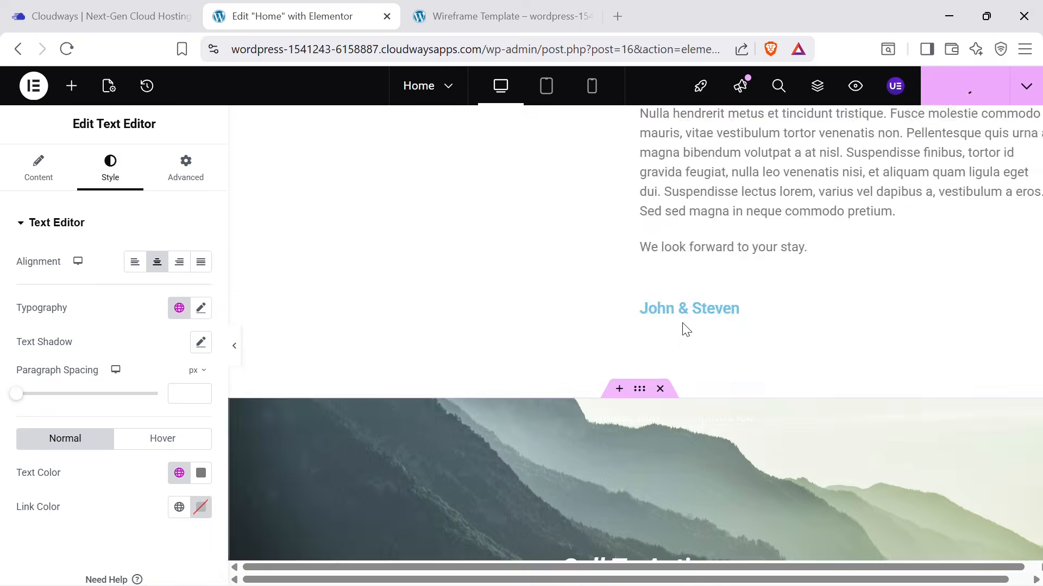
pyautogui.scroll(-8, 677, 325)
pyautogui.scroll(4, 673, 349)
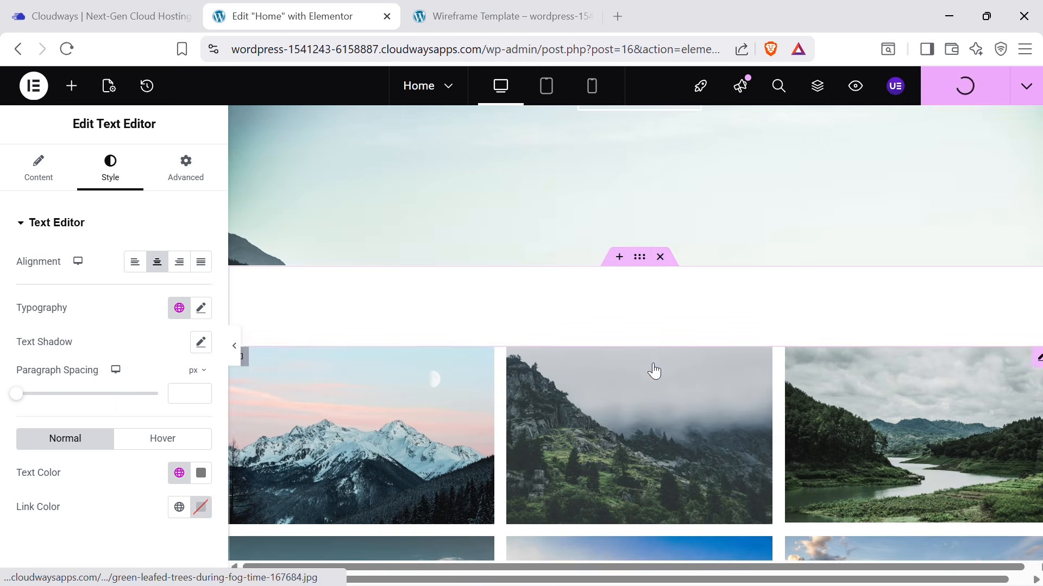
pyautogui.click(659, 255)
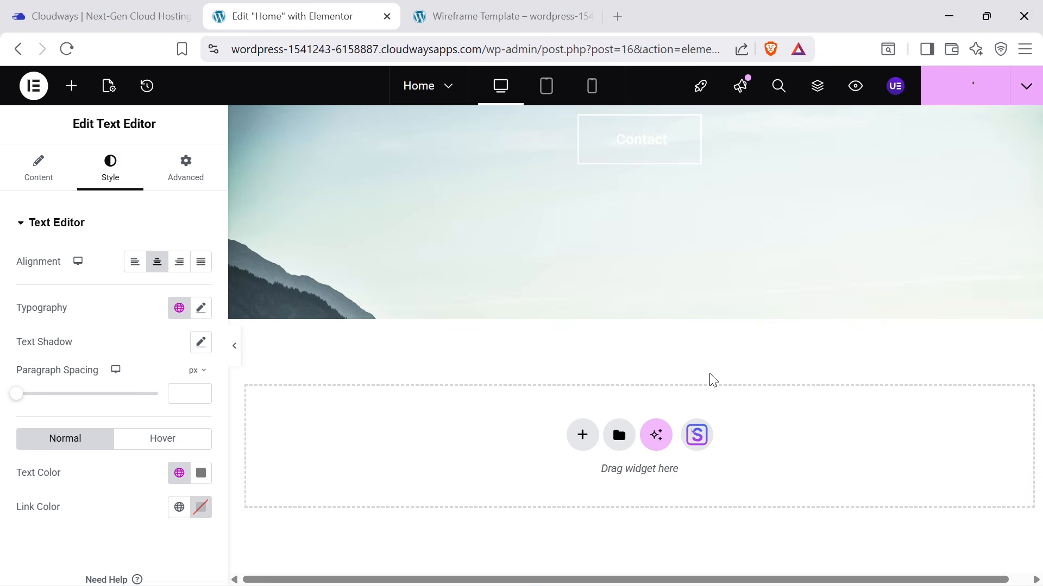
# Replace the 'Established in 1995' heading text with About.
pyautogui.scroll(8, 709, 380)
pyautogui.scroll(-4, 652, 364)
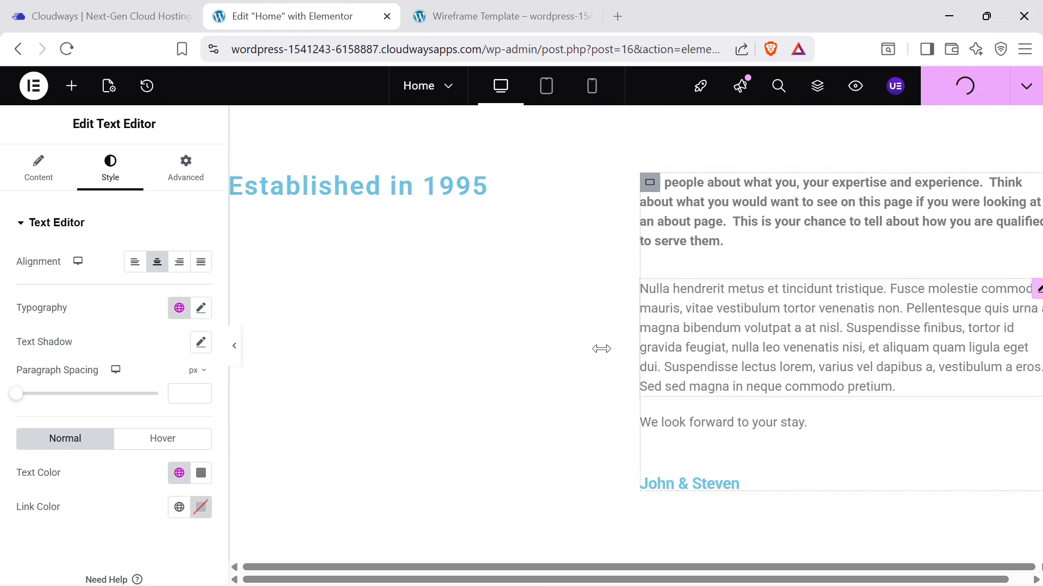
pyautogui.scroll(3, 529, 348)
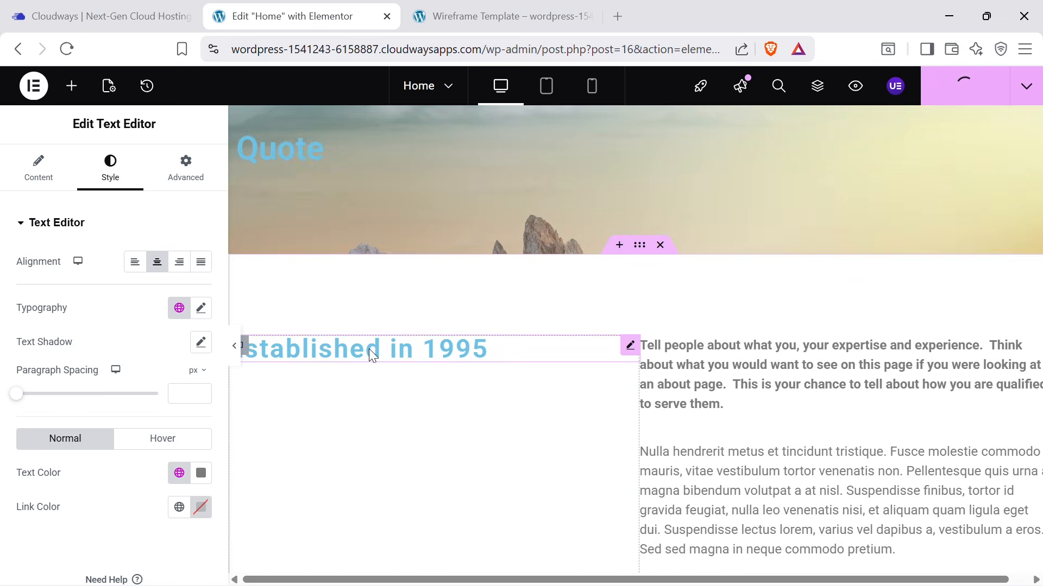
pyautogui.tripleClick(370, 349)
pyautogui.write('About')
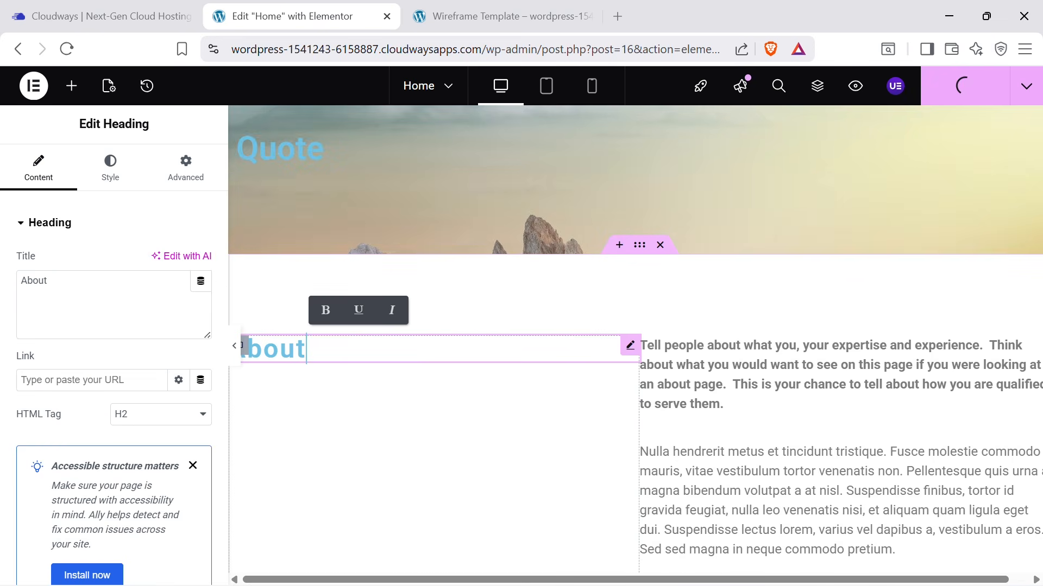
# Centre-align the Quote heading on its mountain banner.
pyautogui.scroll(10, 566, 466)
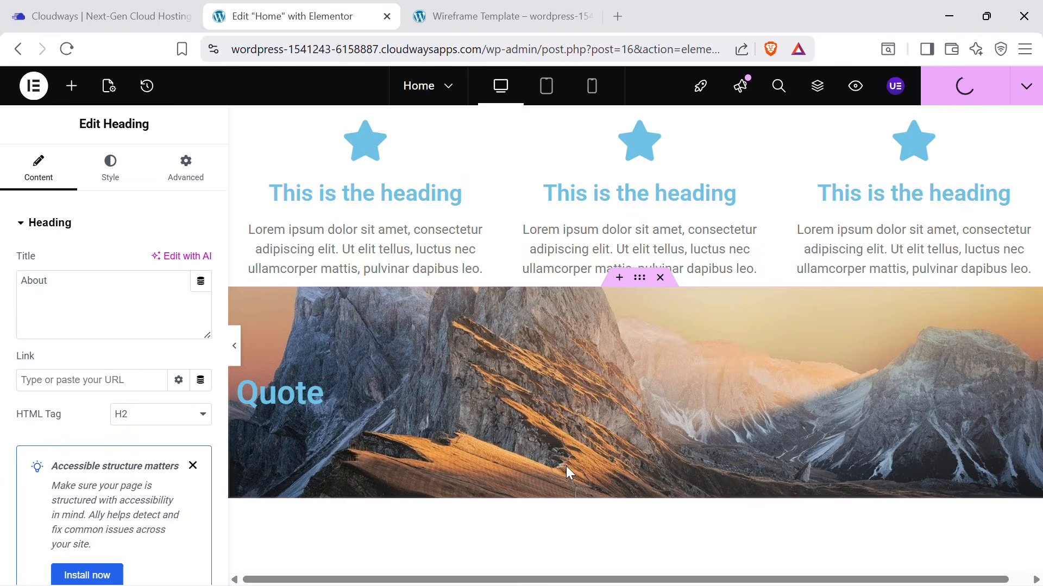
pyautogui.scroll(5, 871, 328)
pyautogui.scroll(-14, 873, 336)
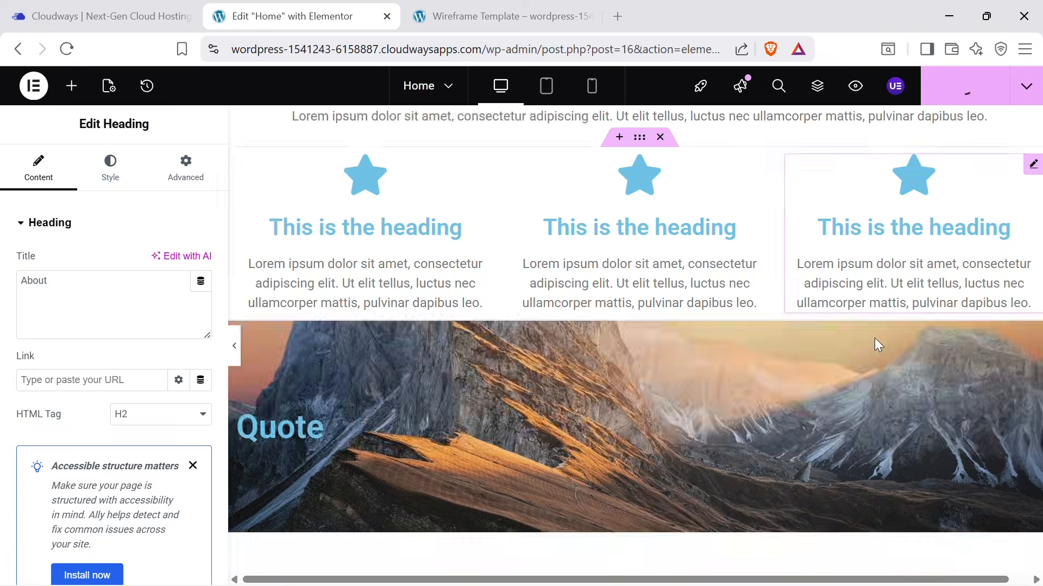
pyautogui.scroll(4, 874, 350)
pyautogui.click(293, 315)
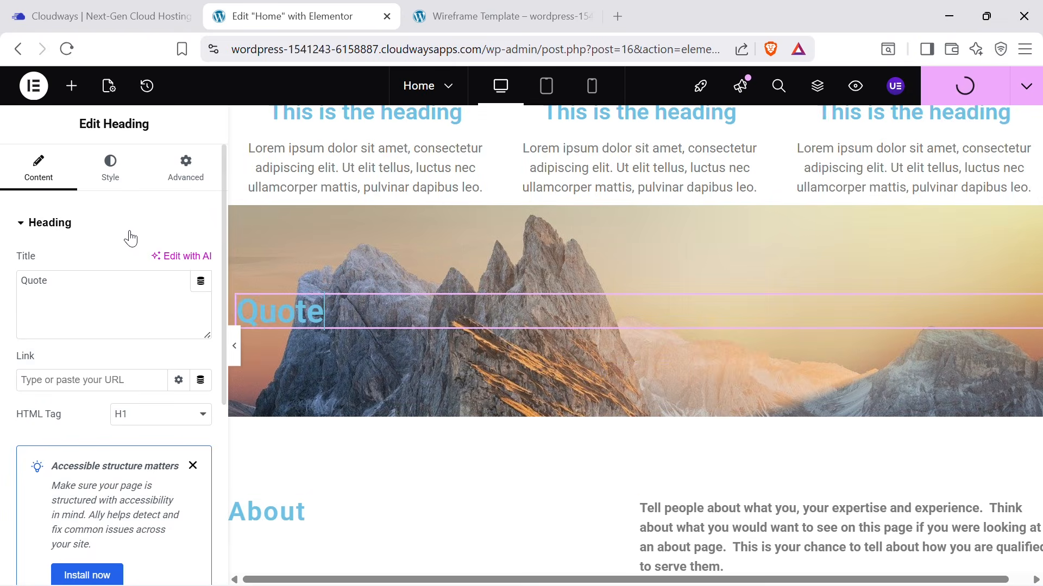
pyautogui.click(114, 182)
pyautogui.click(156, 261)
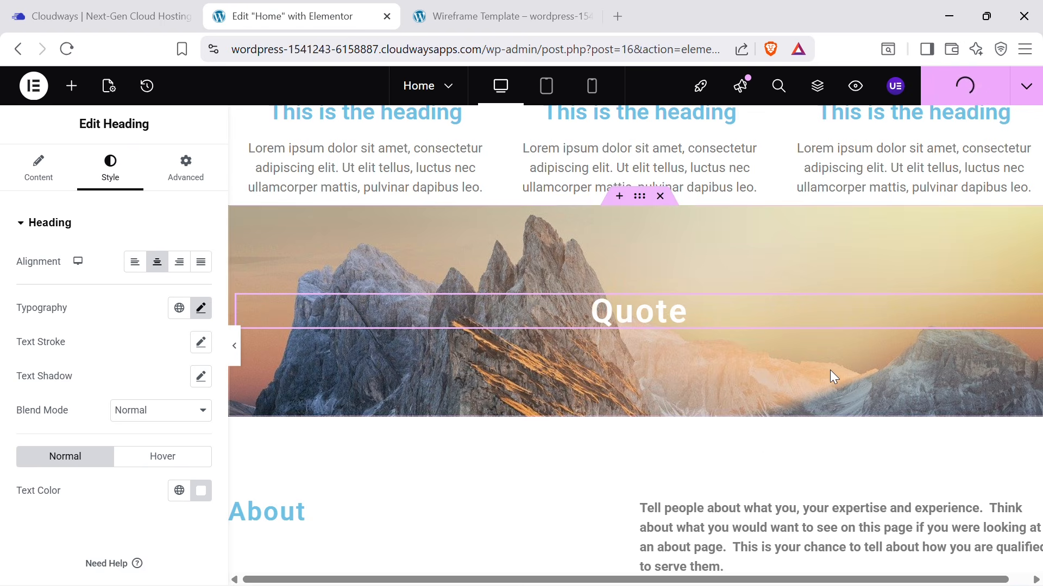
pyautogui.scroll(-3, 830, 370)
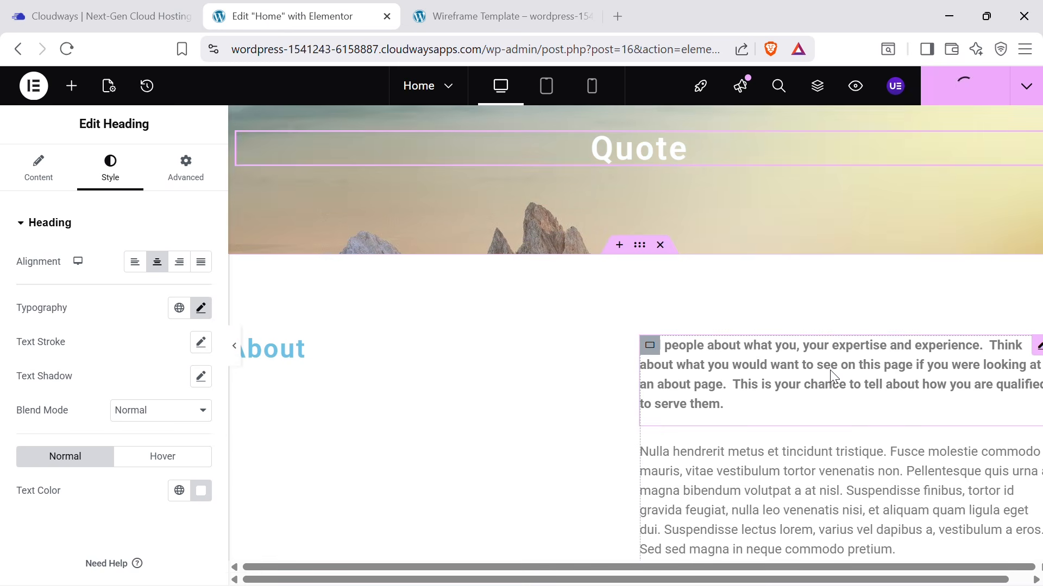
pyautogui.scroll(-2, 537, 408)
pyautogui.scroll(-3, 754, 356)
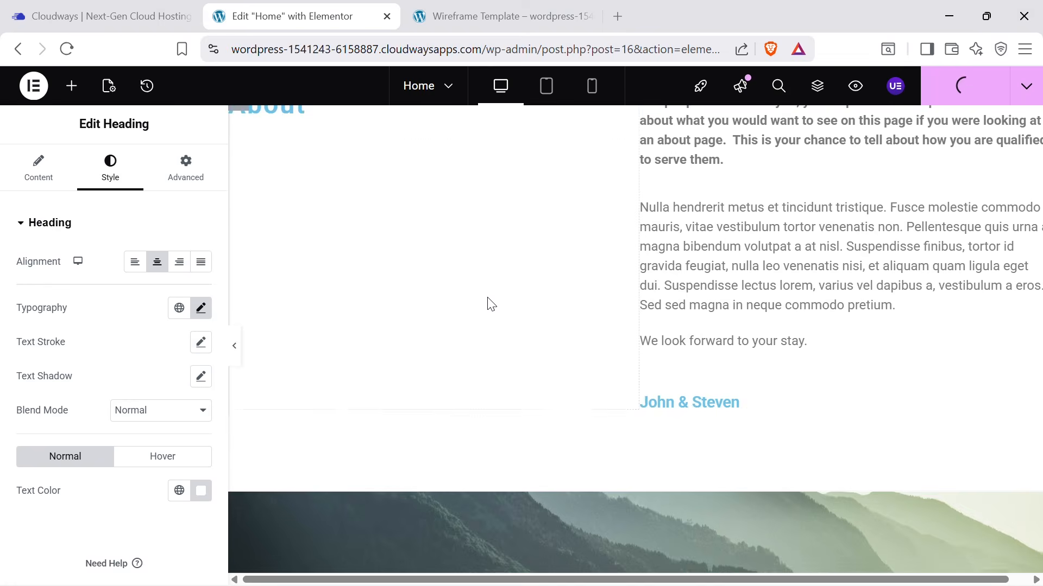
pyautogui.scroll(5, 489, 303)
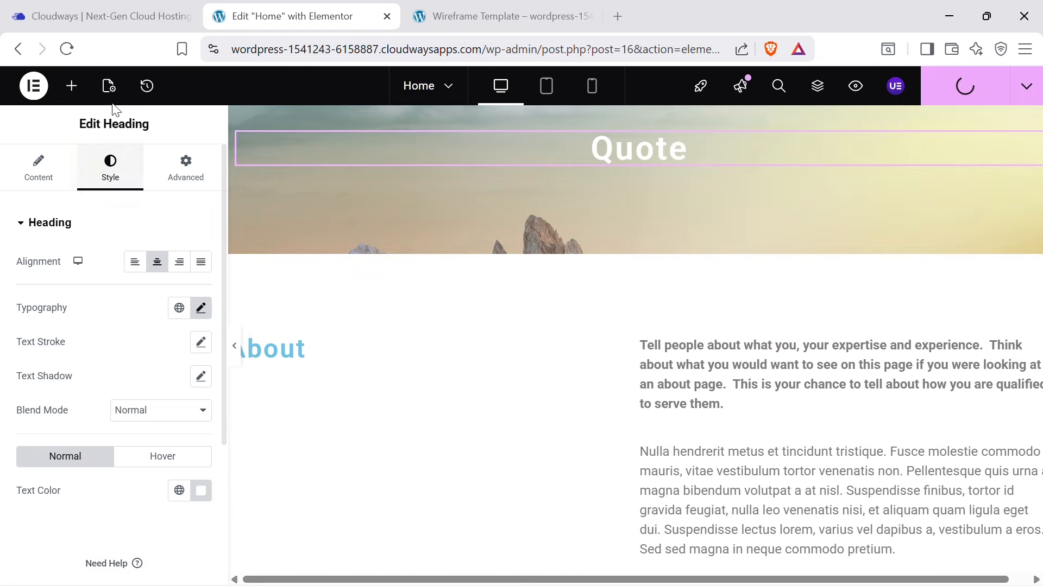
# Add an image widget beside the About heading and narrow the image column.
pyautogui.click(76, 86)
pyautogui.moveTo(204, 399); pyautogui.dragTo(311, 357)
pyautogui.scroll(-5, 537, 344)
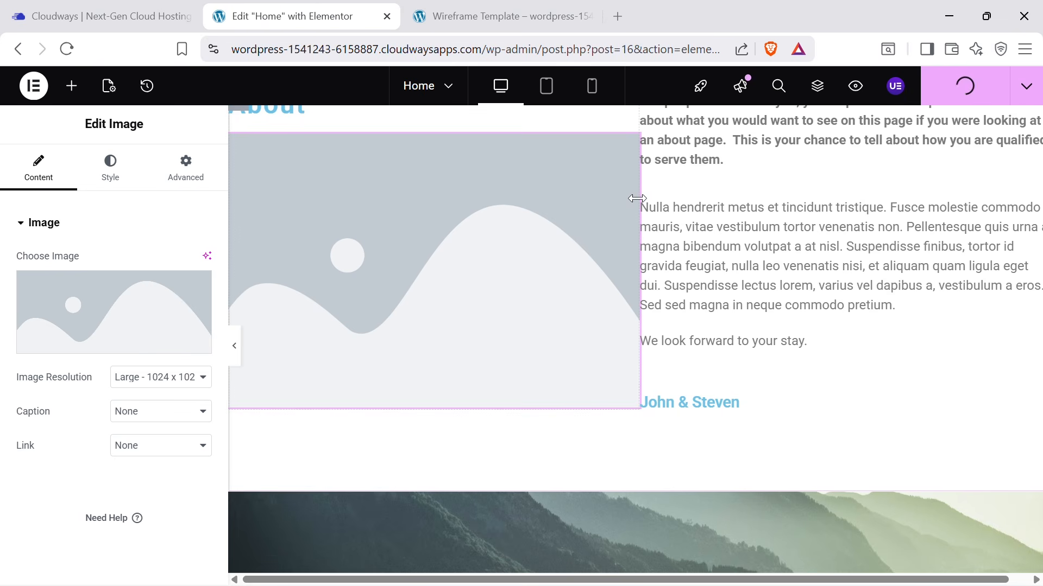
pyautogui.moveTo(640, 197); pyautogui.dragTo(586, 199)
pyautogui.scroll(1, 657, 236)
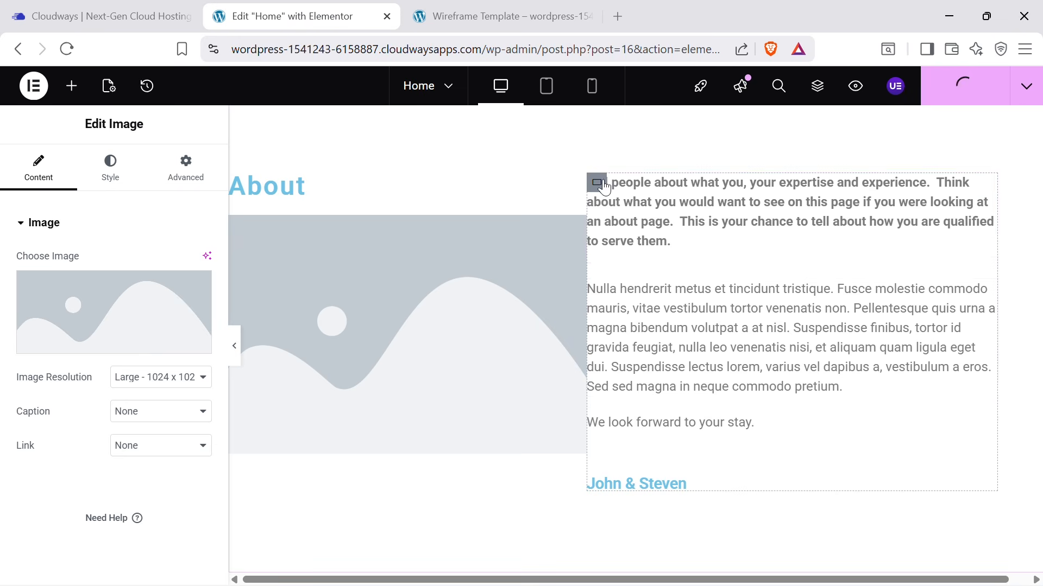
# Give the About text column container 10 px padding on all sides.
pyautogui.click(598, 183)
pyautogui.click(204, 176)
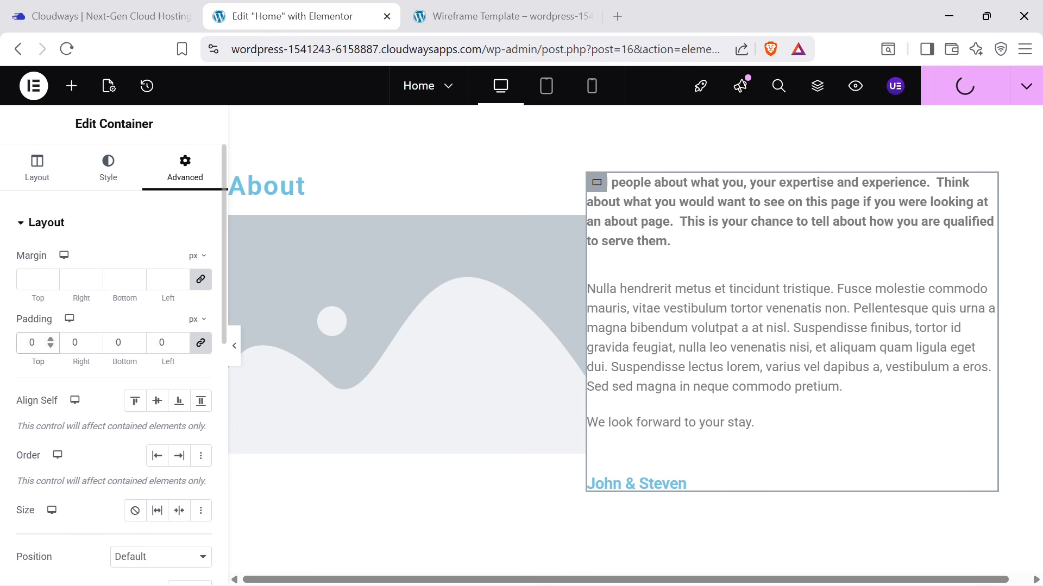
pyautogui.write('25')
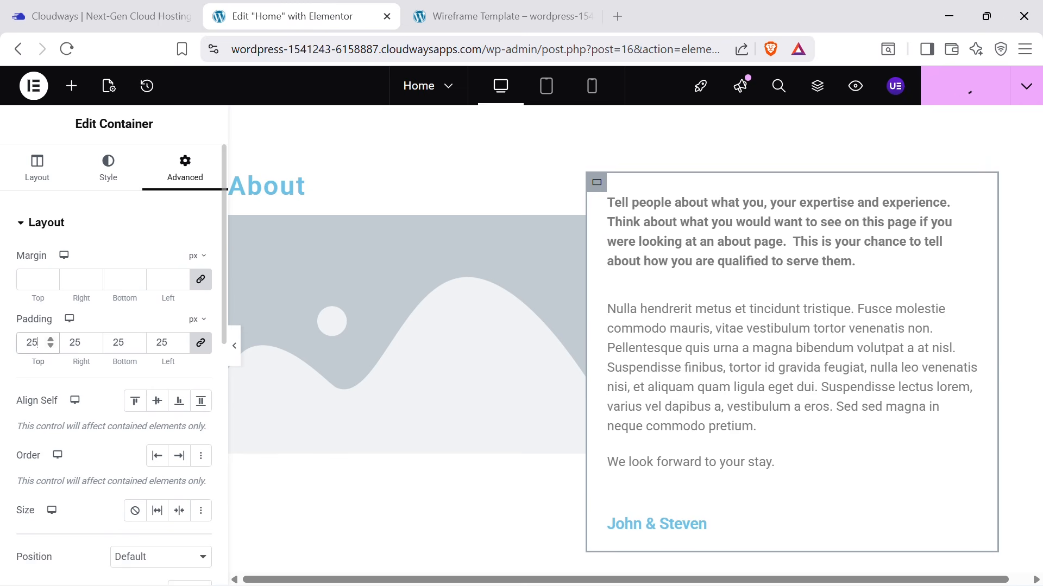
pyautogui.press('BackSpace')
pyautogui.press('BackSpace')
pyautogui.write('1')
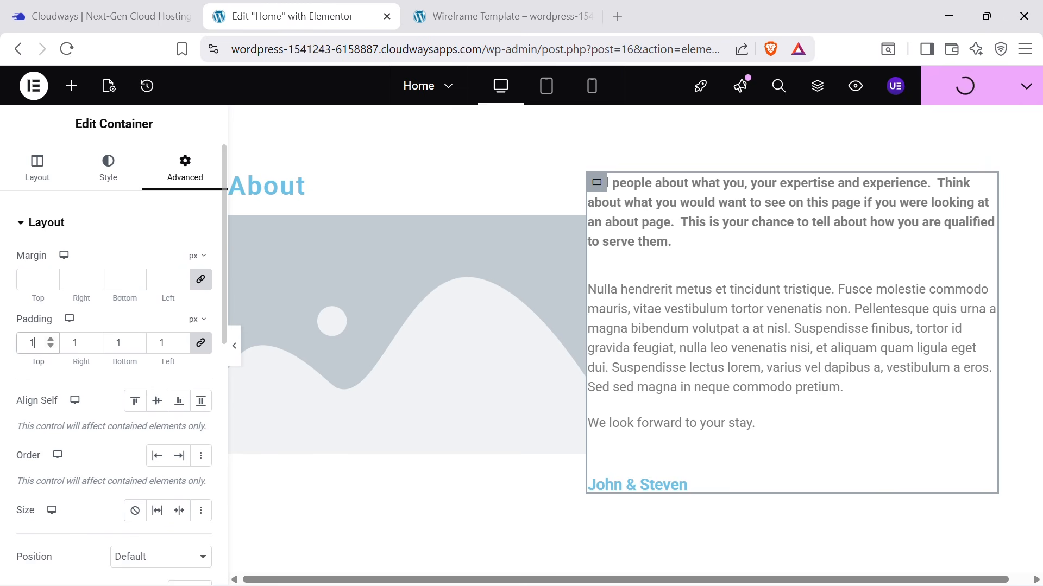
pyautogui.press('BackSpace')
pyautogui.write('5')
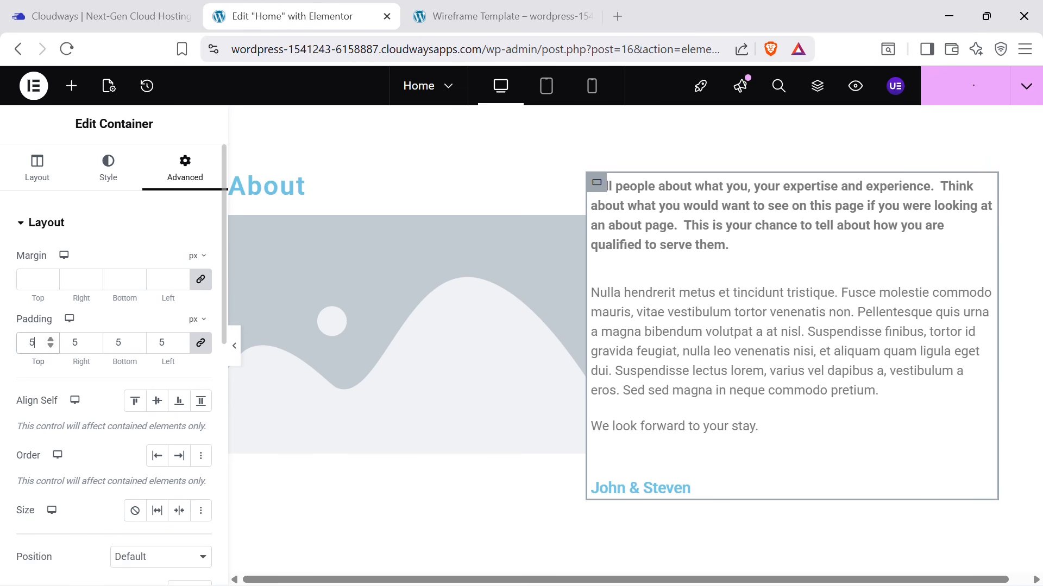
pyautogui.press('BackSpace')
pyautogui.write('10')
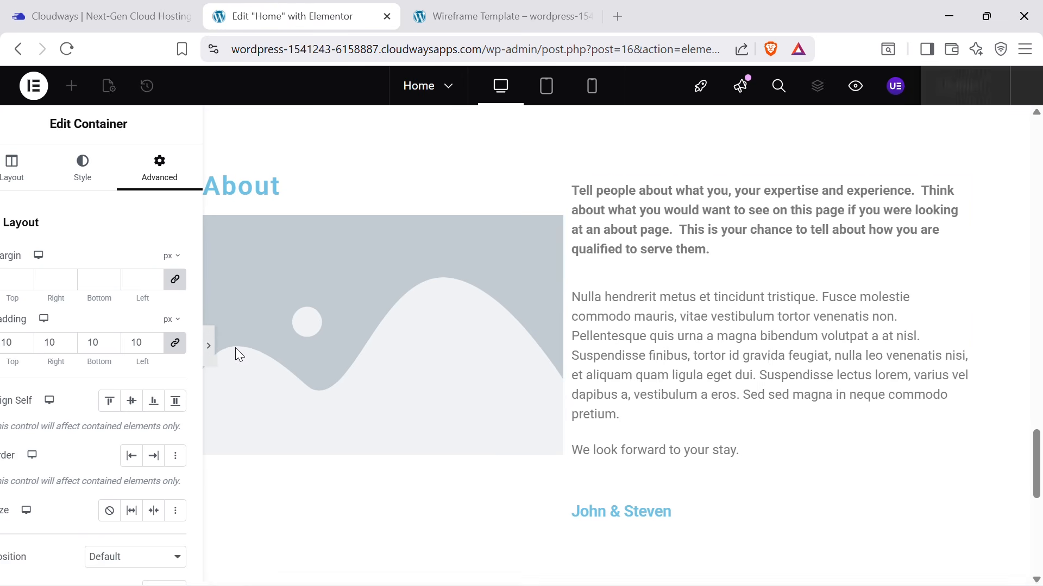
# Preview the page with the editing panel hidden, then restore the panel.
pyautogui.click(236, 347)
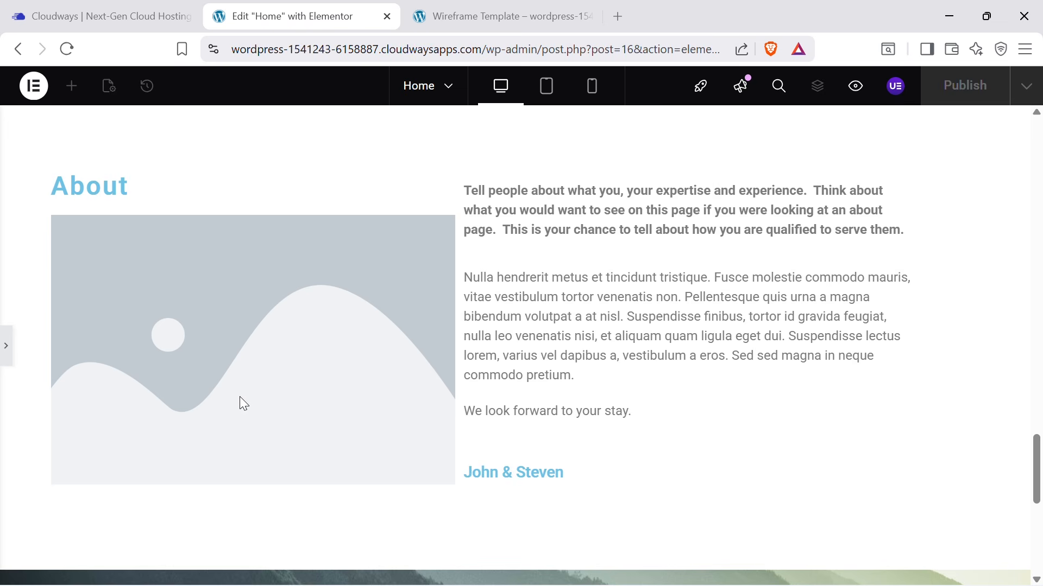
pyautogui.click(8, 353)
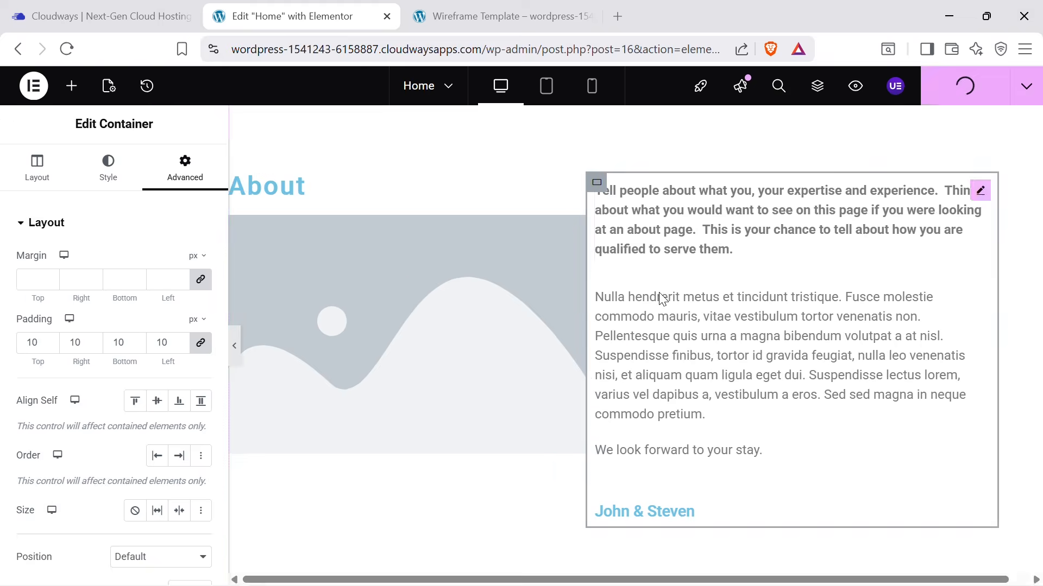
pyautogui.scroll(3, 836, 266)
# Scroll through the Wireframe Template page for reference.
pyautogui.click(493, 8)
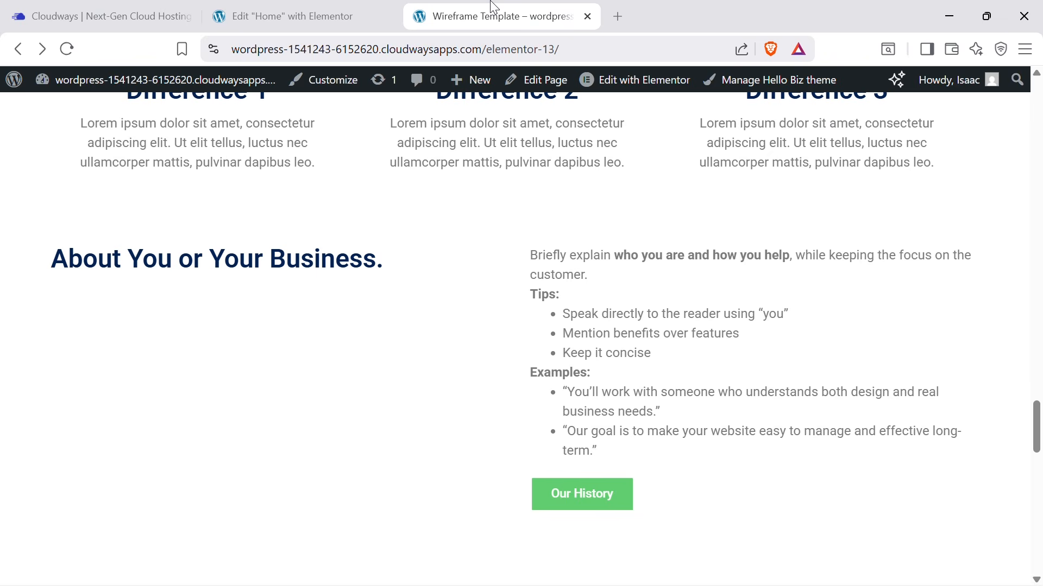
pyautogui.scroll(-9, 514, 372)
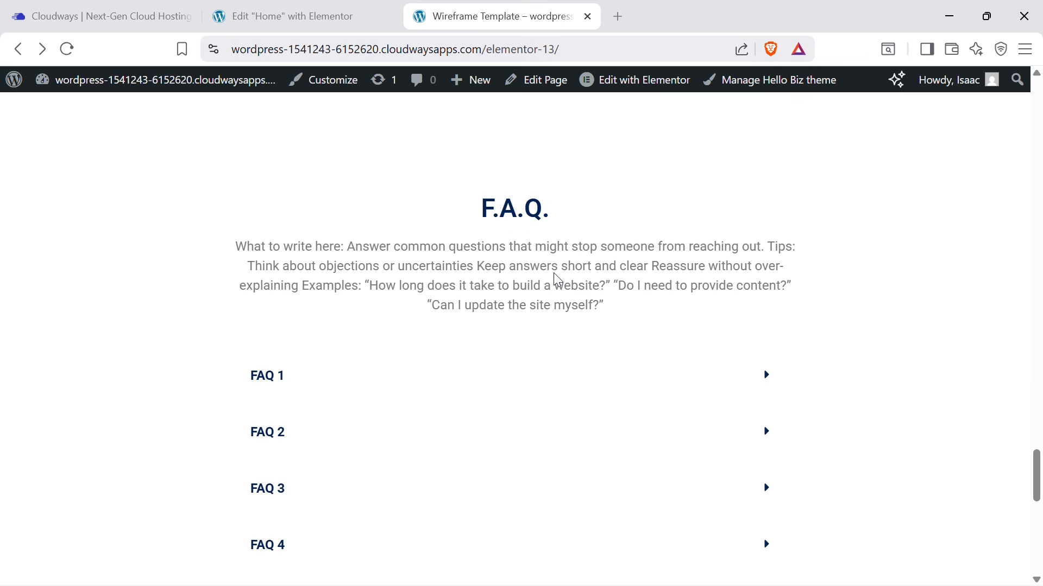
pyautogui.scroll(-9, 563, 329)
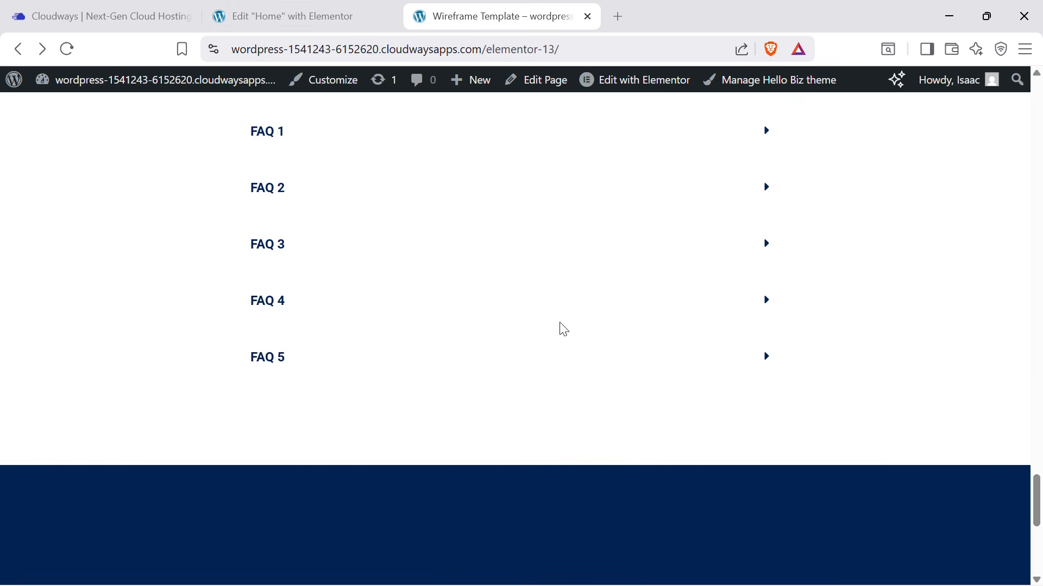
# Return to the Home page editor and scroll below the About section.
pyautogui.click(311, 13)
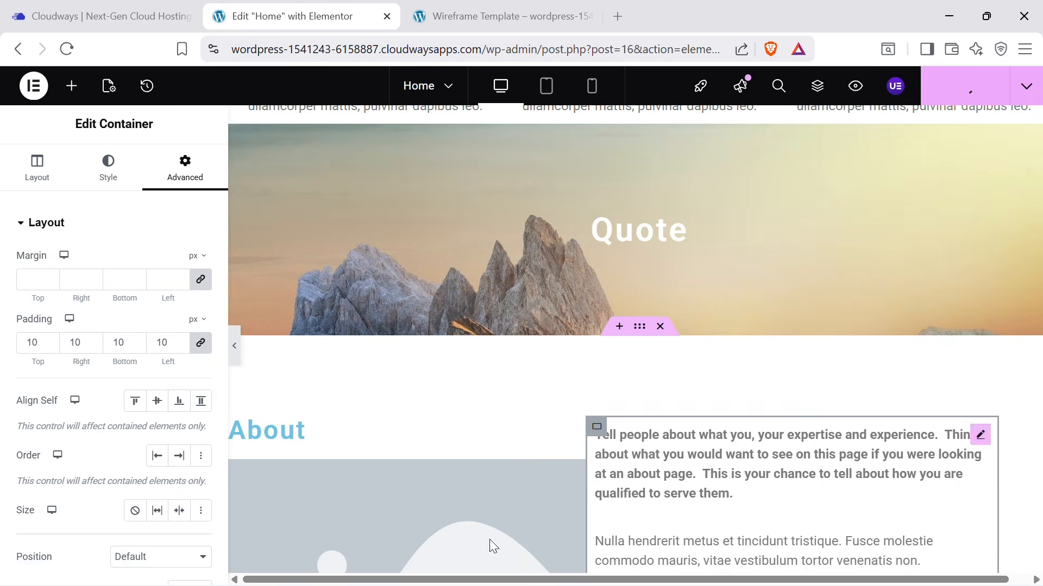
pyautogui.scroll(-10, 741, 461)
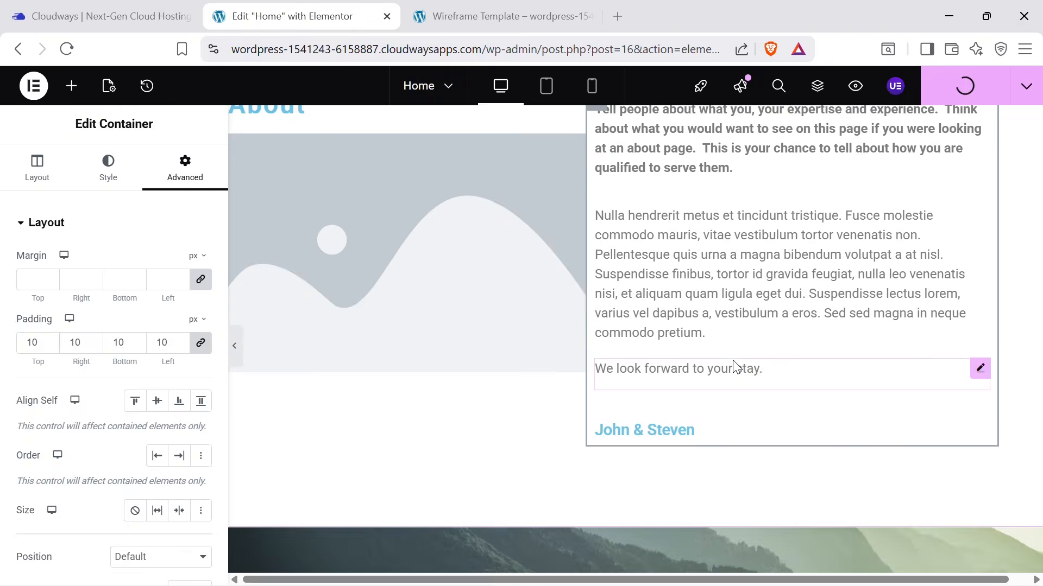
pyautogui.scroll(6, 720, 338)
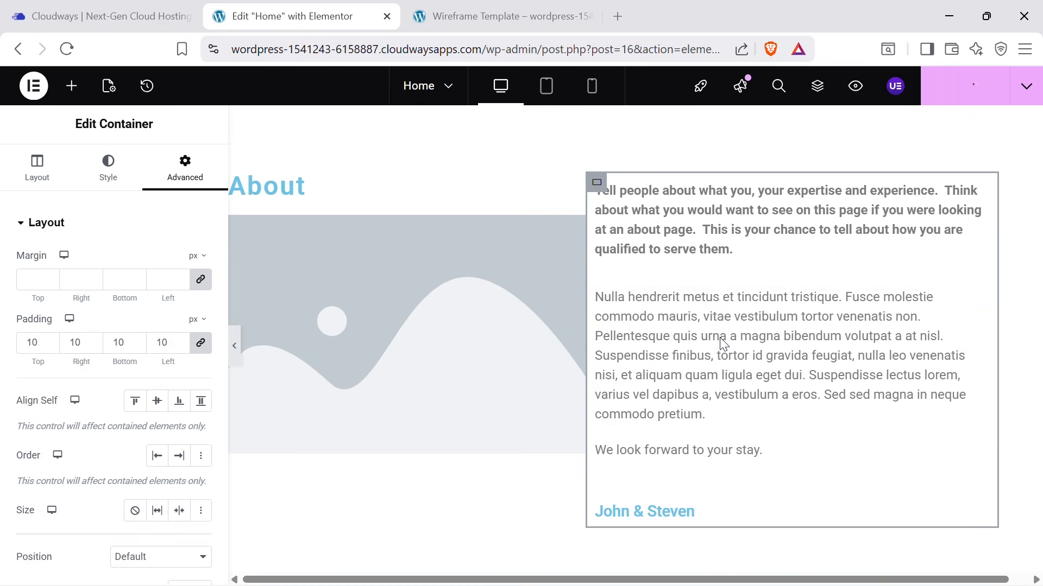
pyautogui.scroll(-4, 463, 222)
pyautogui.scroll(-1, 733, 379)
pyautogui.scroll(6, 716, 358)
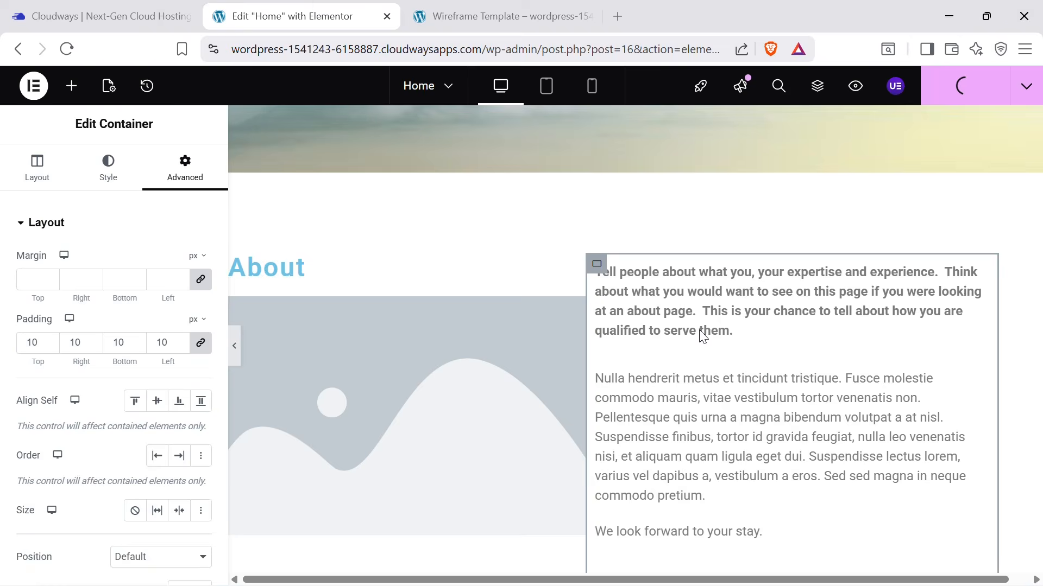
pyautogui.scroll(-7, 703, 340)
# Add a section below About and preview the Mountain kit's About page in the template library.
pyautogui.click(619, 275)
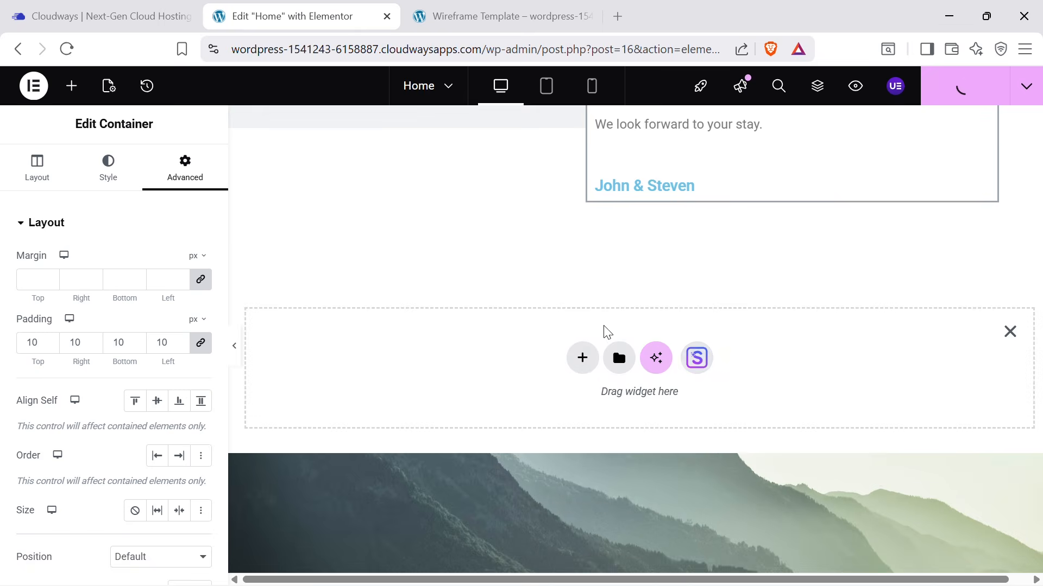
pyautogui.click(698, 358)
pyautogui.scroll(-10, 151, 325)
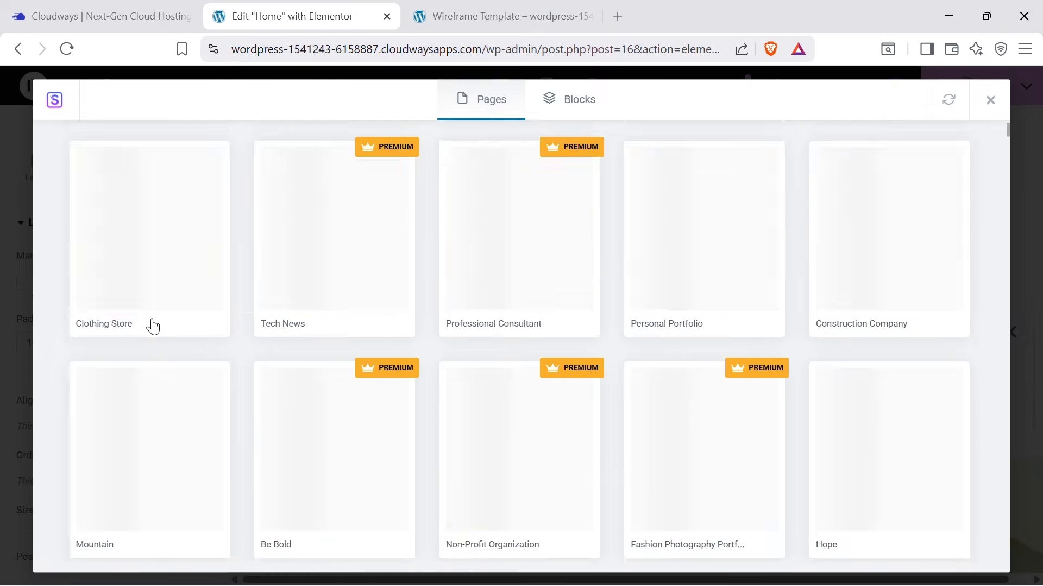
pyautogui.click(130, 212)
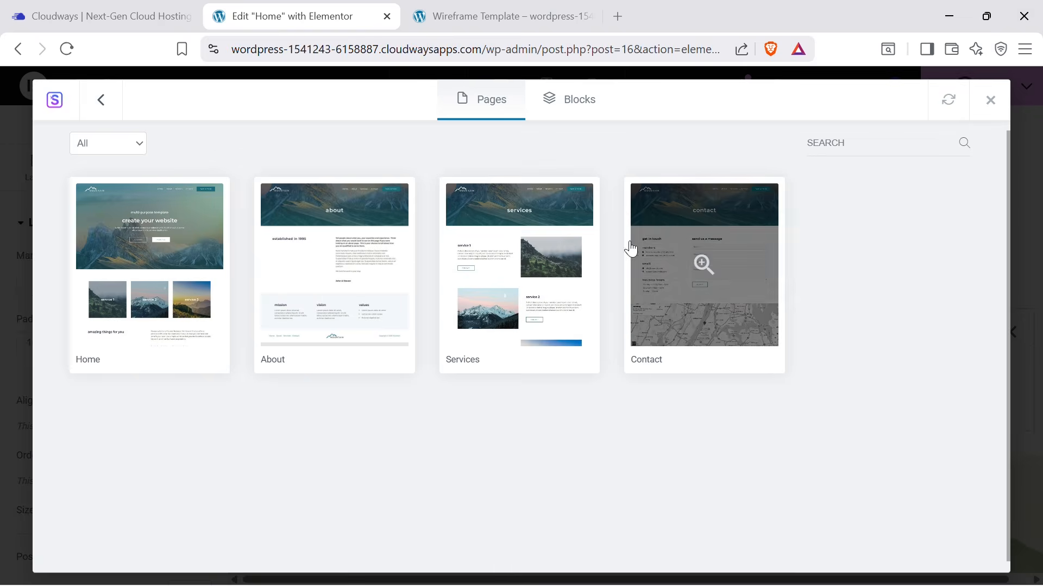
pyautogui.click(364, 252)
pyautogui.scroll(-10, 547, 319)
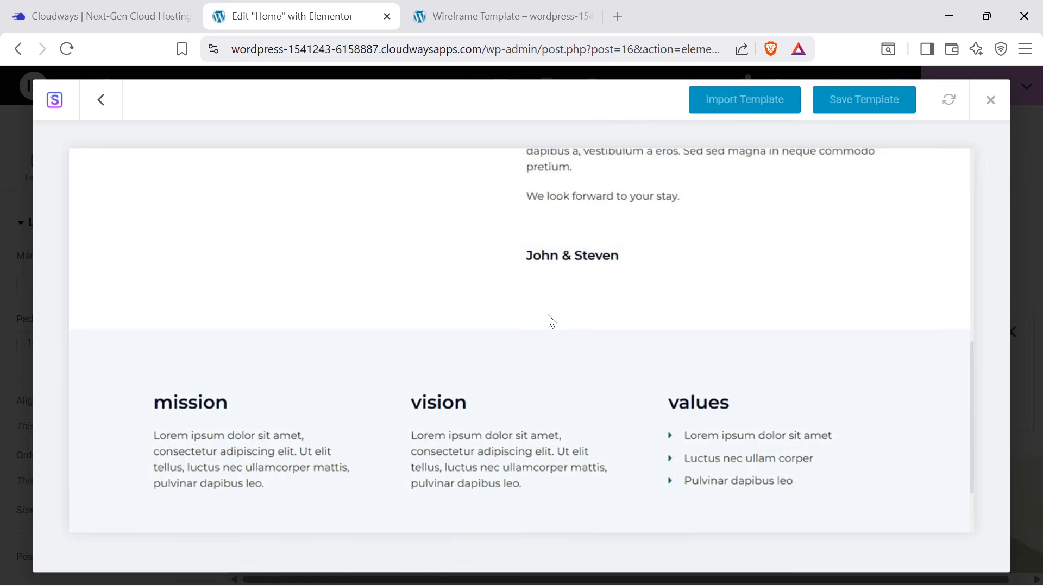
pyautogui.scroll(7, 549, 320)
# Import the Mountain kit's Services page into Home and remove the leftover empty drop zone.
pyautogui.click(108, 106)
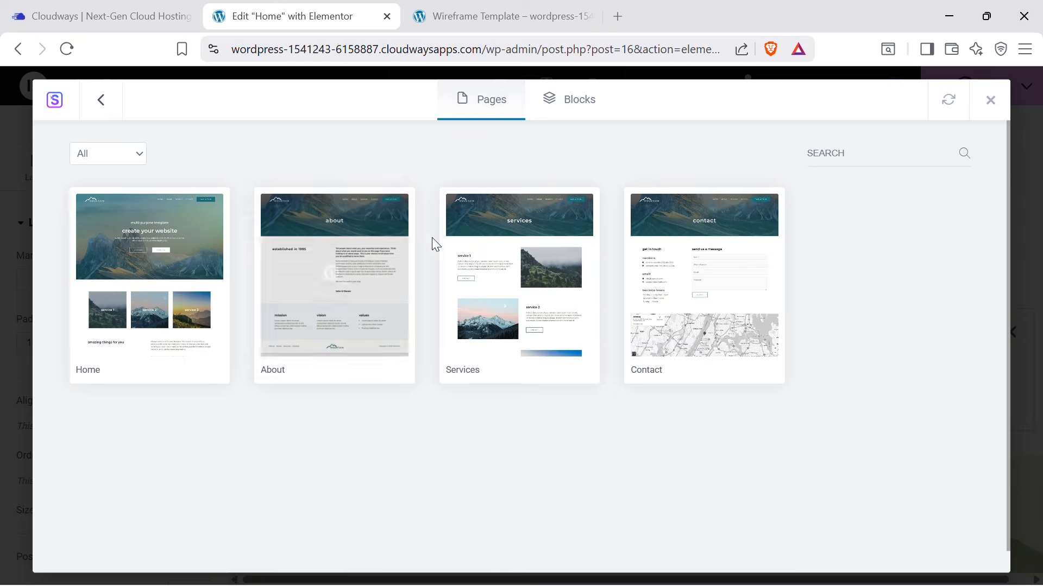
pyautogui.click(513, 257)
pyautogui.scroll(-15, 581, 298)
pyautogui.scroll(5, 582, 298)
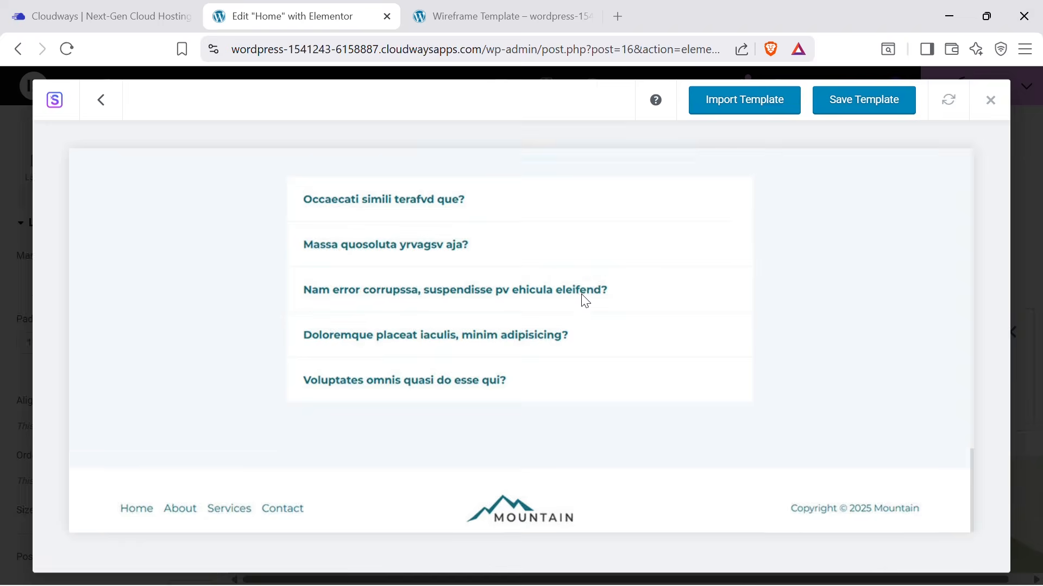
pyautogui.click(738, 105)
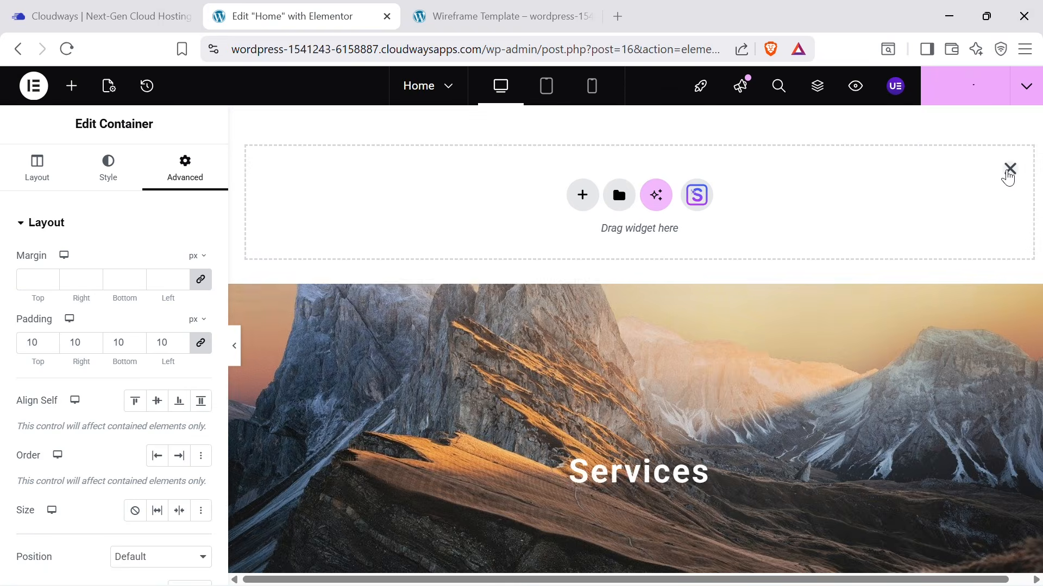
pyautogui.click(1007, 169)
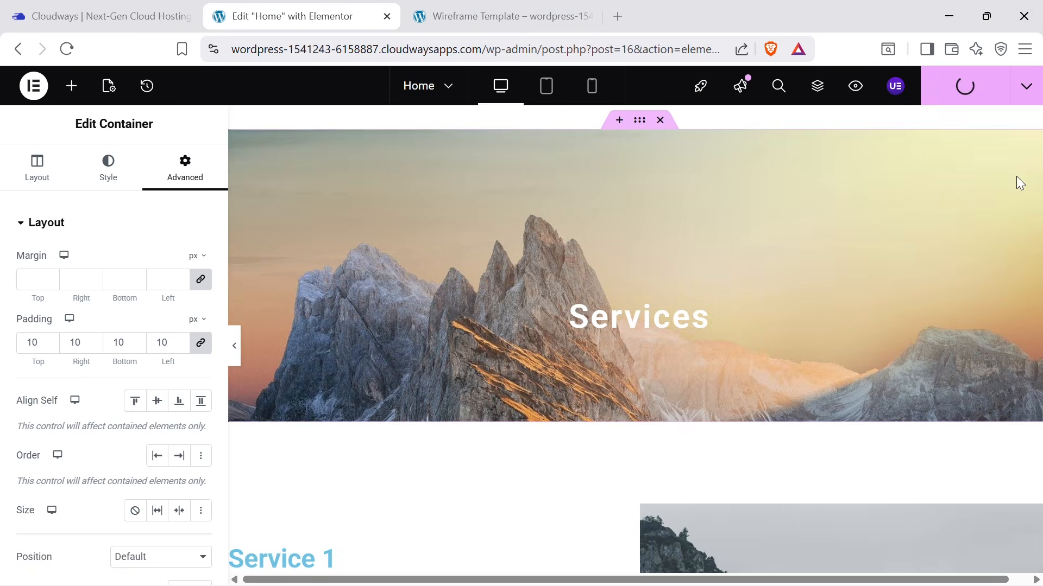
# Delete the imported Services banner, Service 2 and Service 3 sections.
pyautogui.scroll(3, 1016, 179)
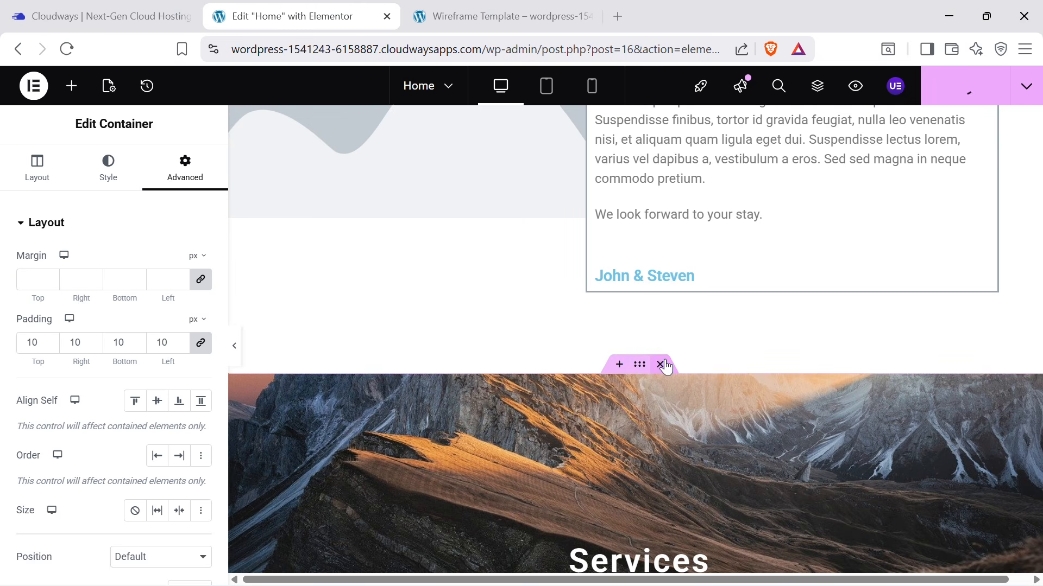
pyautogui.click(661, 364)
pyautogui.scroll(-3, 628, 296)
pyautogui.scroll(4, 686, 262)
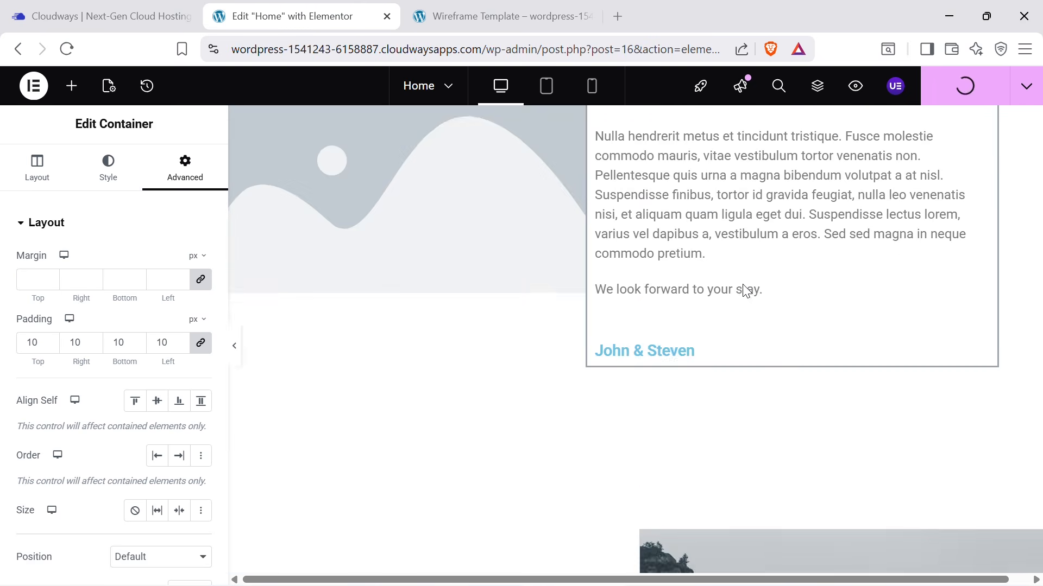
pyautogui.scroll(15, 744, 288)
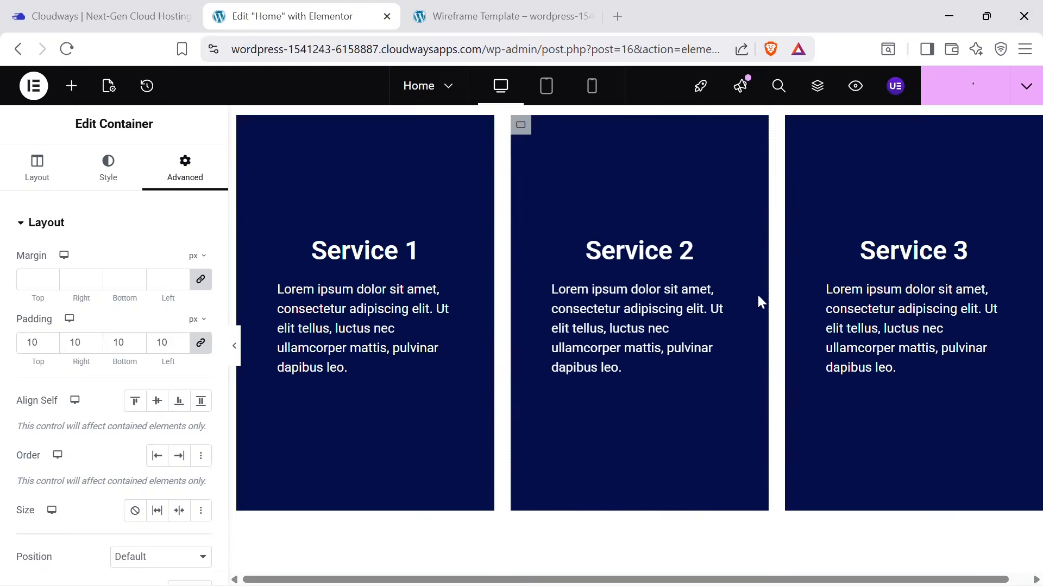
pyautogui.scroll(-8, 760, 298)
pyautogui.scroll(19, 769, 310)
pyautogui.scroll(-15, 776, 326)
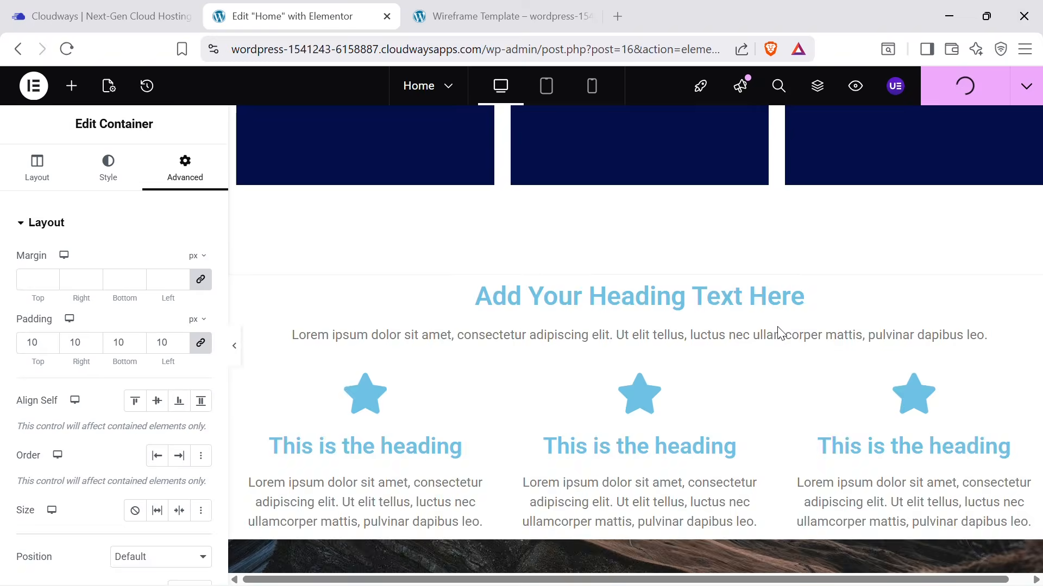
pyautogui.scroll(-6, 780, 332)
pyautogui.scroll(10, 728, 271)
pyautogui.scroll(-10, 660, 139)
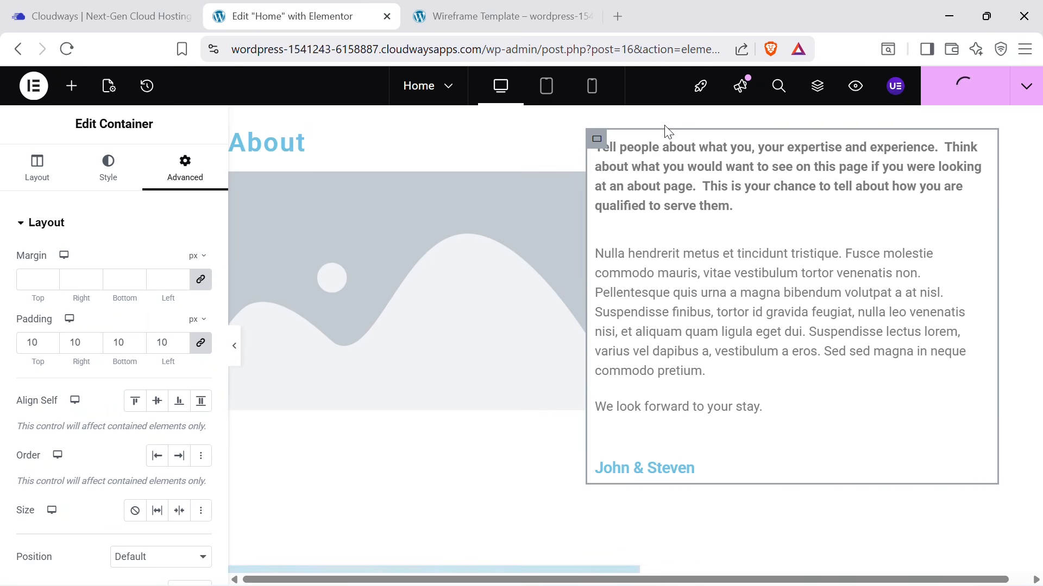
pyautogui.scroll(5, 661, 132)
pyautogui.scroll(-16, 810, 250)
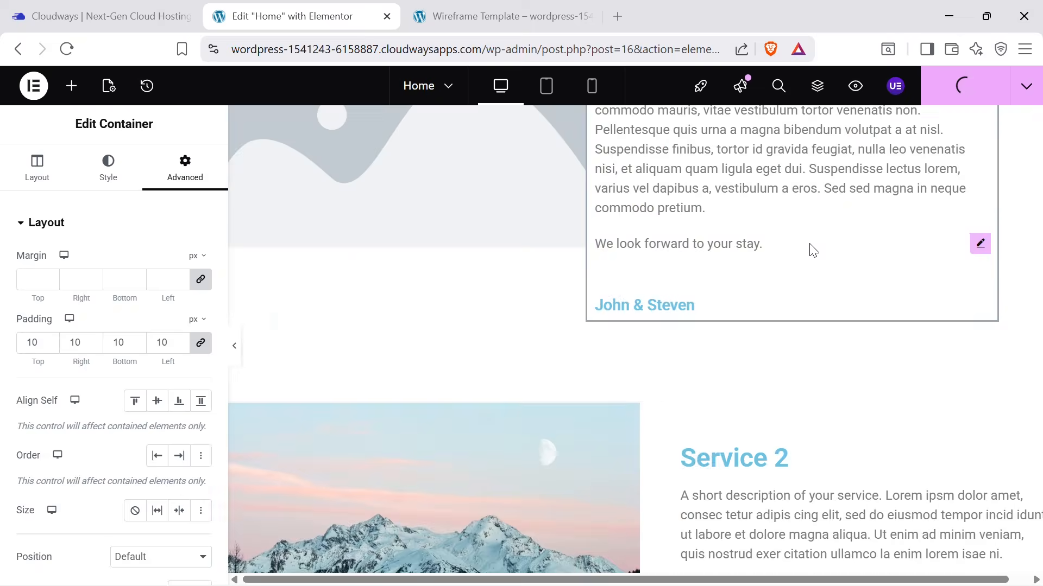
pyautogui.scroll(4, 816, 255)
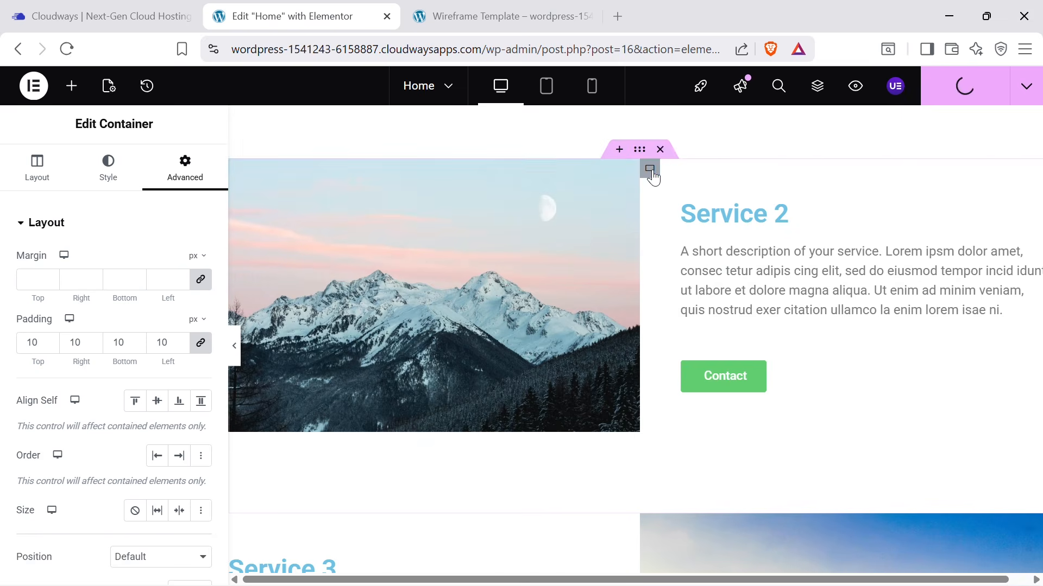
pyautogui.click(660, 150)
pyautogui.click(661, 149)
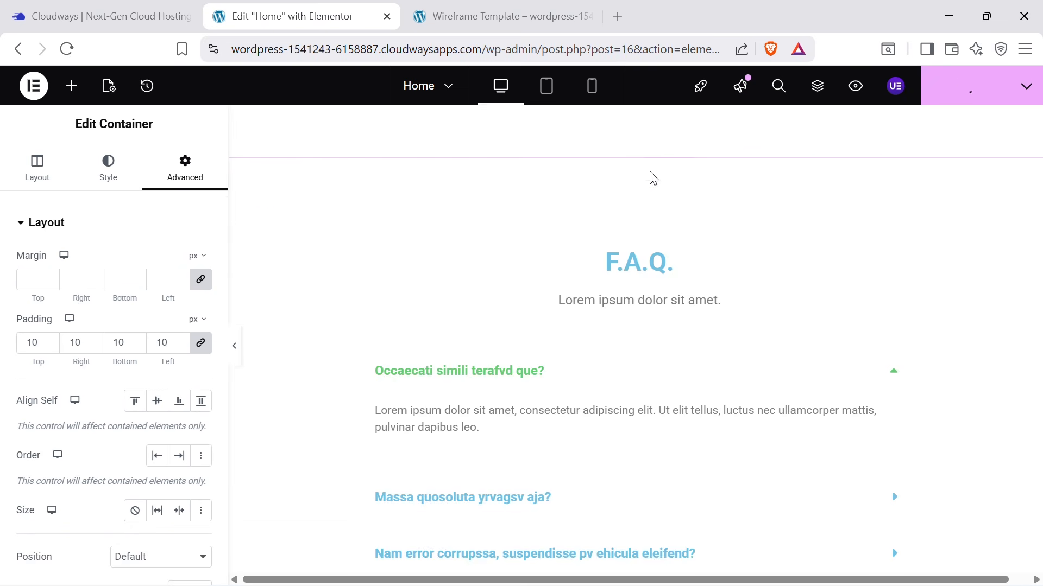
pyautogui.scroll(-5, 813, 414)
pyautogui.scroll(4, 812, 414)
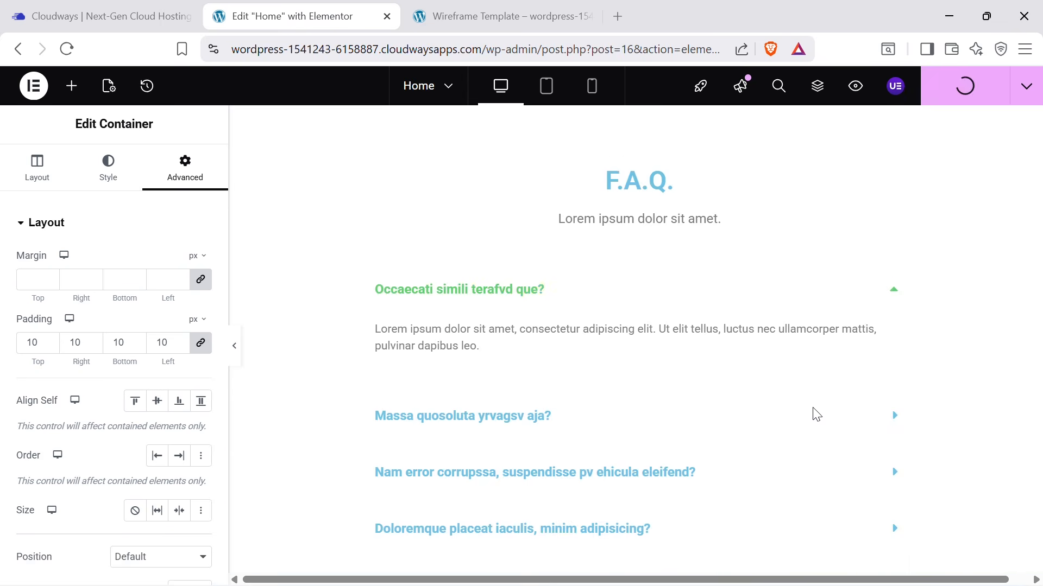
# Compare the edited Home page against the Wireframe Template page.
pyautogui.click(505, 16)
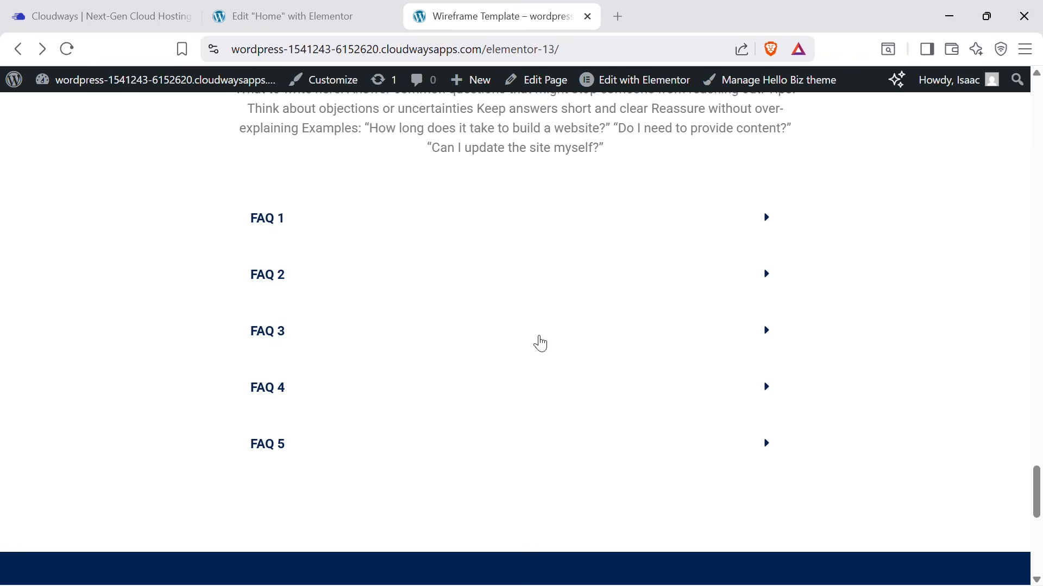
pyautogui.scroll(3, 538, 342)
pyautogui.click(341, 16)
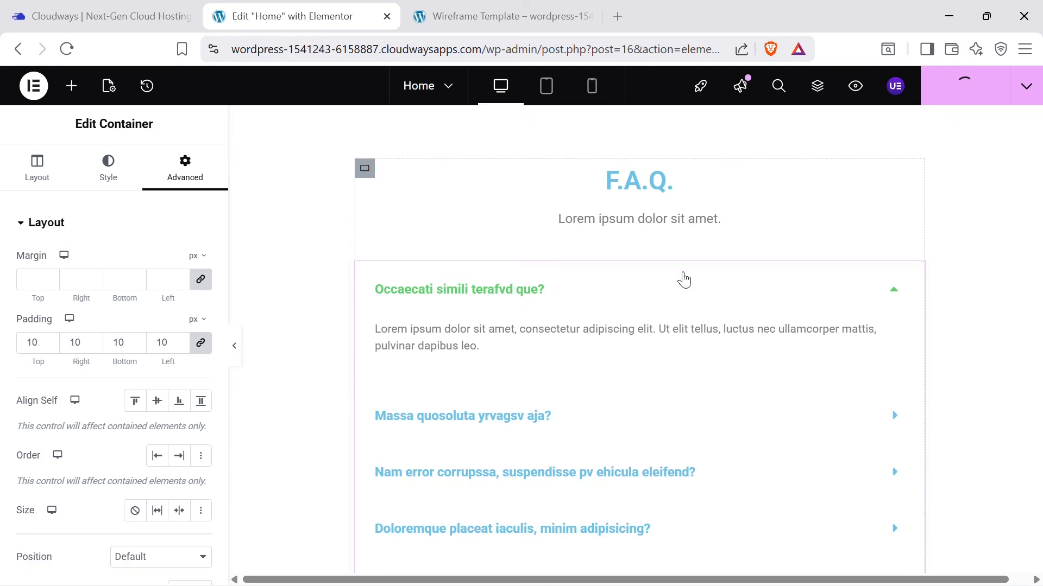
pyautogui.scroll(6, 682, 279)
pyautogui.scroll(-15, 853, 384)
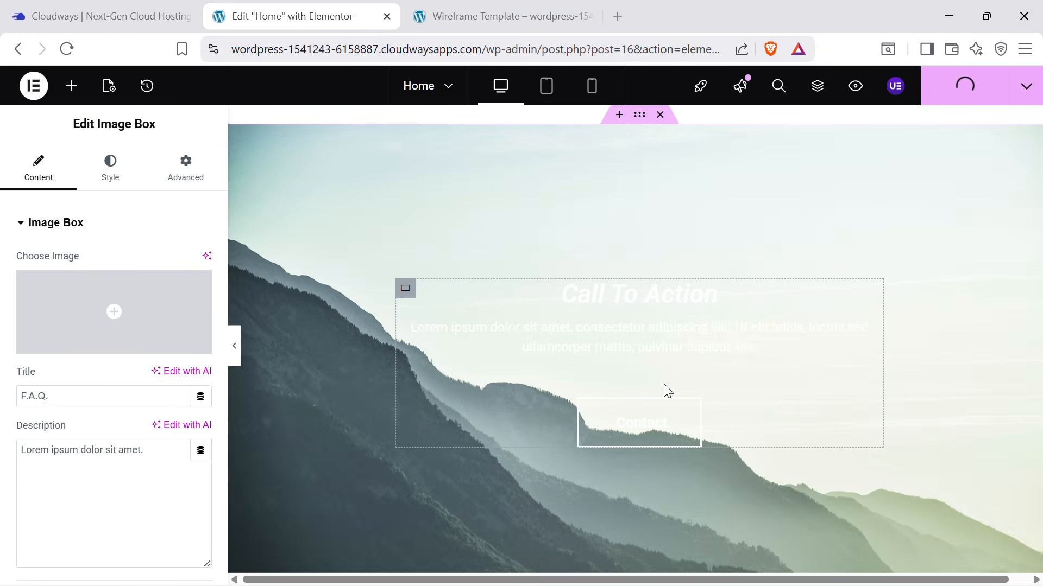
pyautogui.click(496, 7)
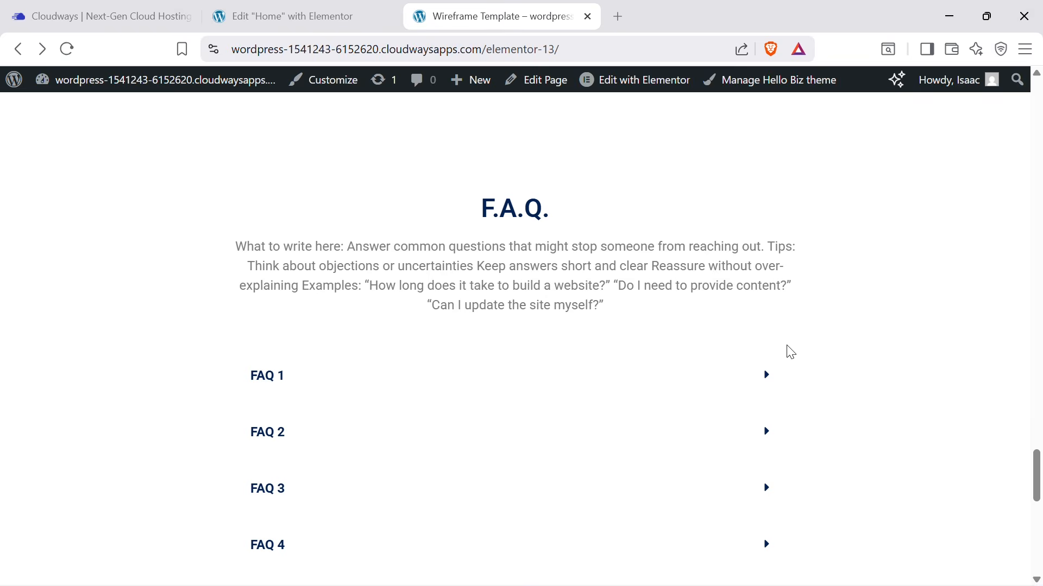
pyautogui.scroll(-10, 790, 352)
# Replace the Call To Action mountain photo background with solid dark navy #0D103C.
pyautogui.click(318, 15)
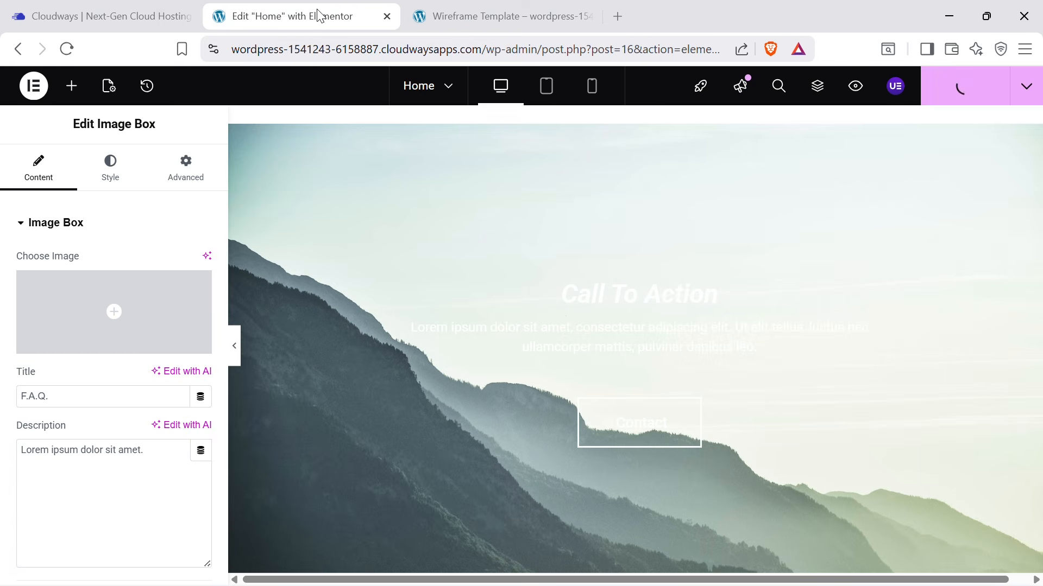
pyautogui.scroll(5, 693, 332)
pyautogui.scroll(-3, 668, 313)
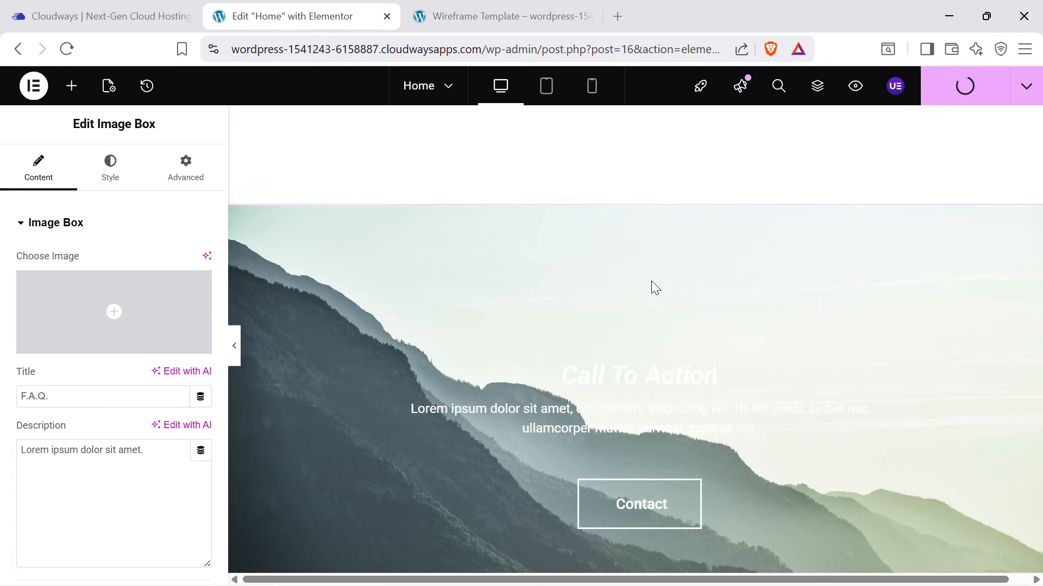
pyautogui.click(639, 201)
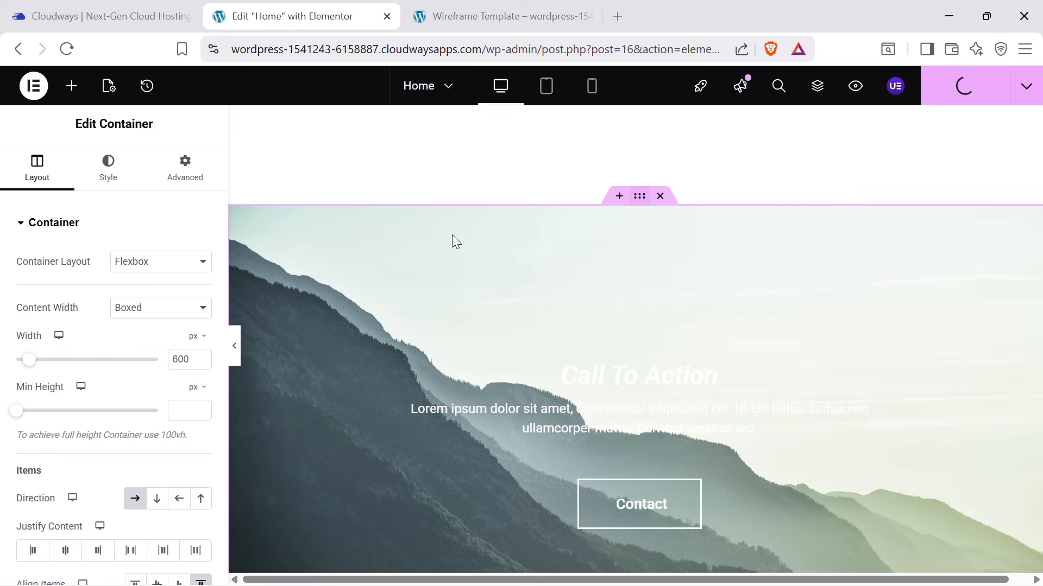
pyautogui.click(109, 167)
pyautogui.moveTo(174, 390)
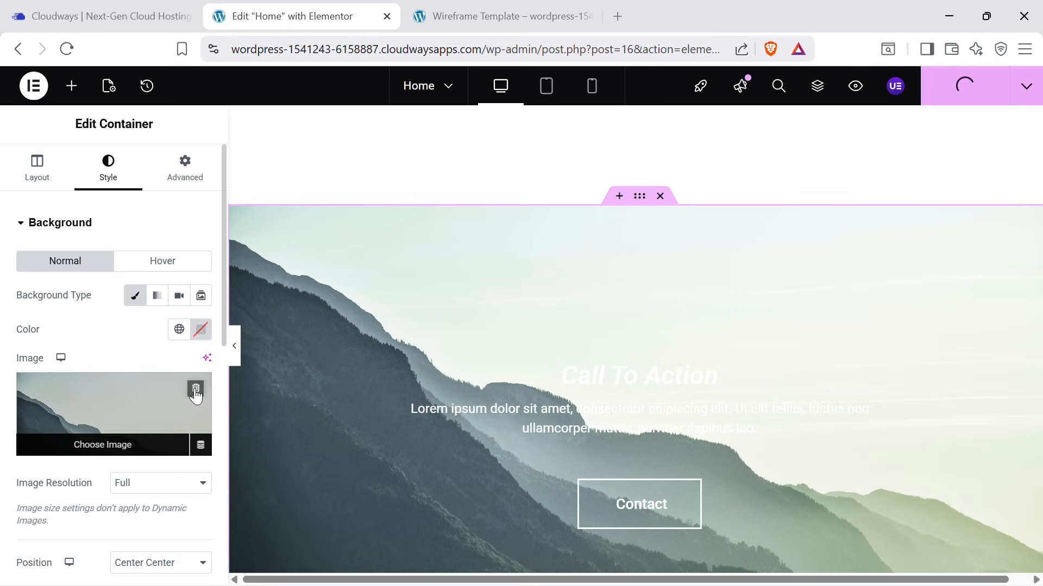
pyautogui.click(196, 389)
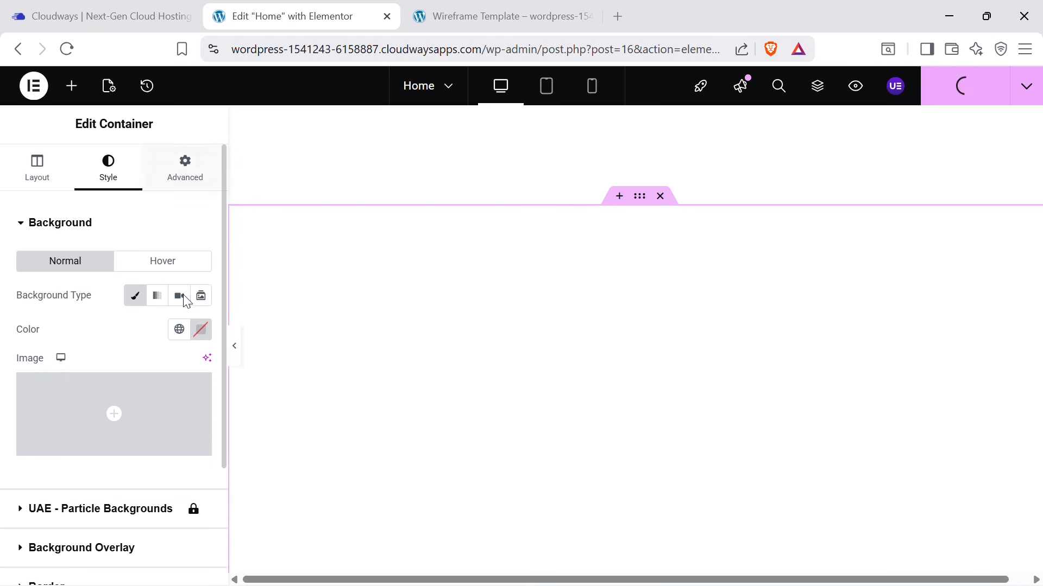
pyautogui.click(200, 330)
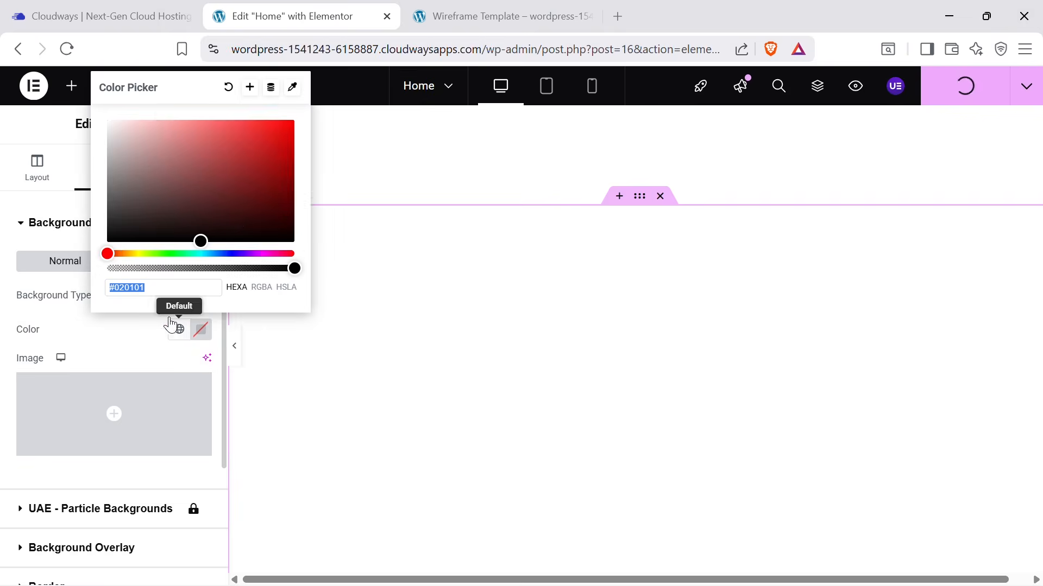
pyautogui.click(230, 254)
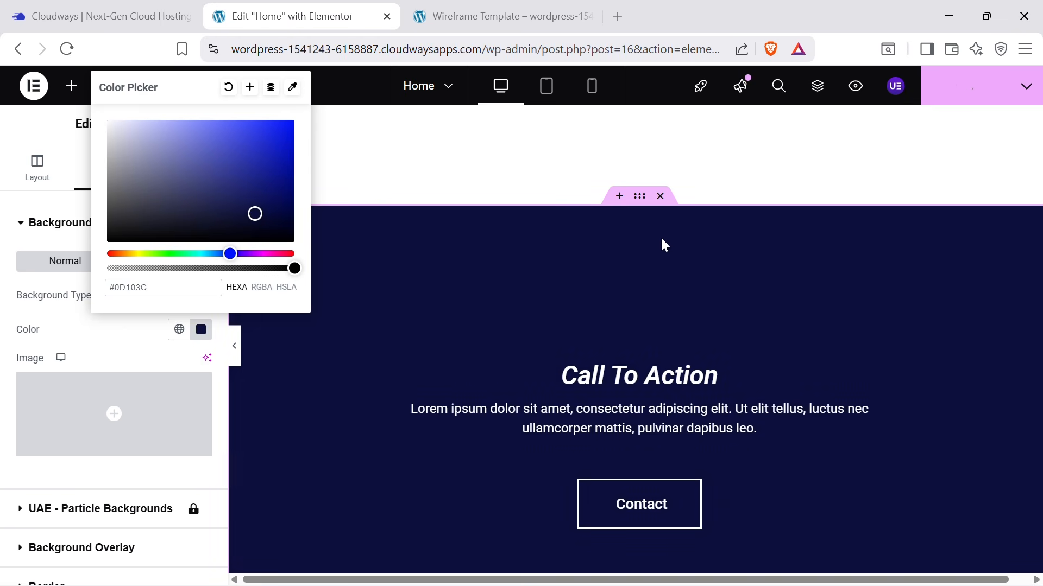
pyautogui.click(732, 263)
pyautogui.scroll(-2, 826, 326)
pyautogui.click(659, 426)
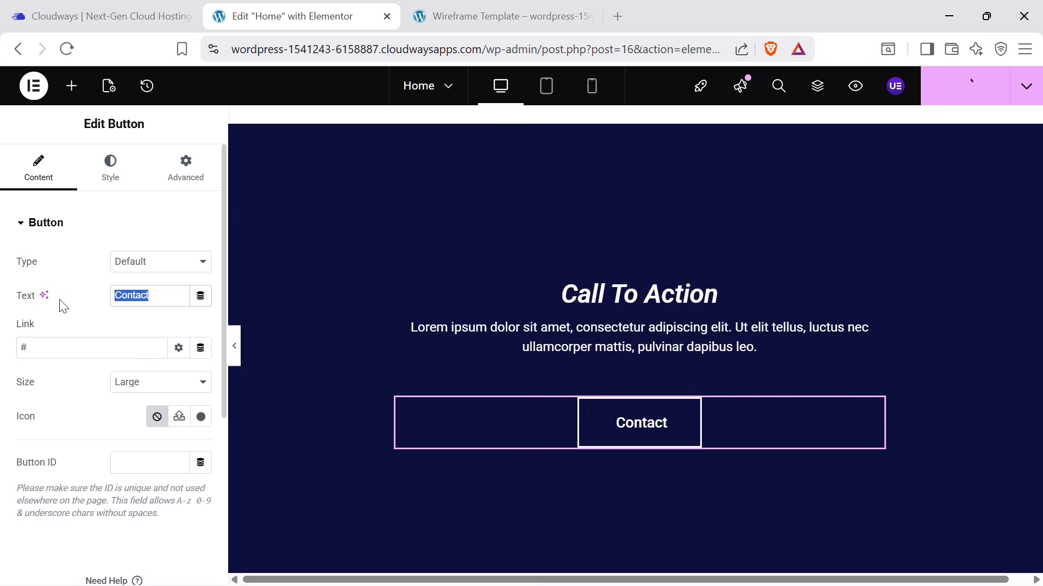
# Change the Call To Action button label from Contact to CTA.
pyautogui.write('CR')
pyautogui.press('BackSpace')
pyautogui.write('ta')
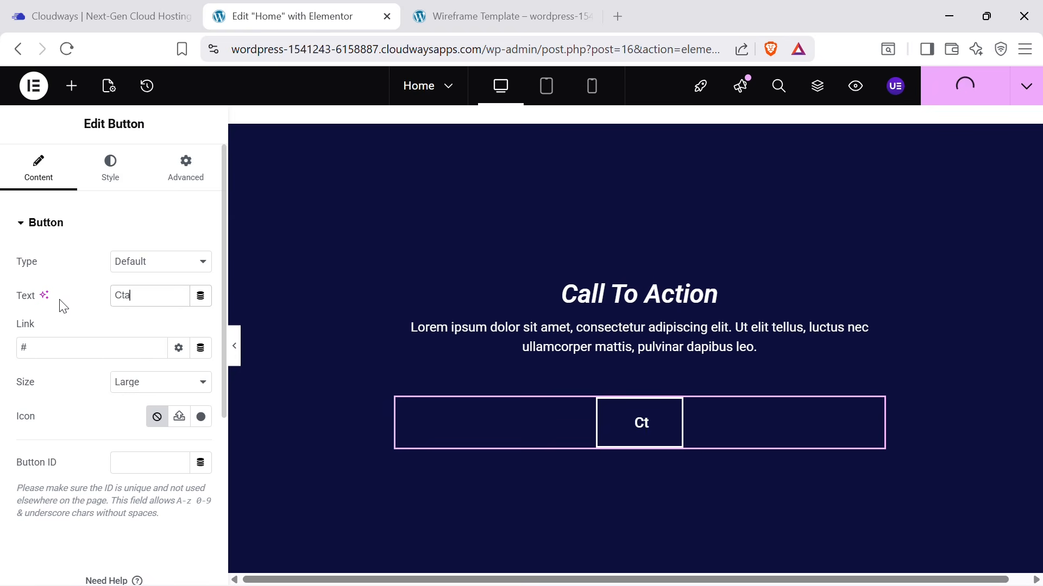
pyautogui.press('BackSpace')
pyautogui.press('BackSpace')
pyautogui.write('TA')
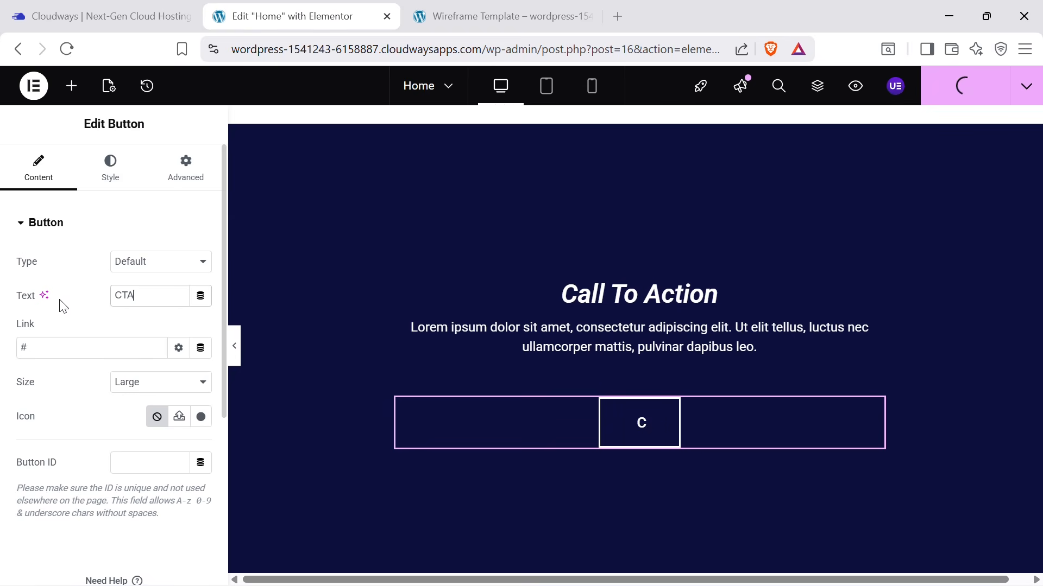
pyautogui.scroll(-5, 886, 283)
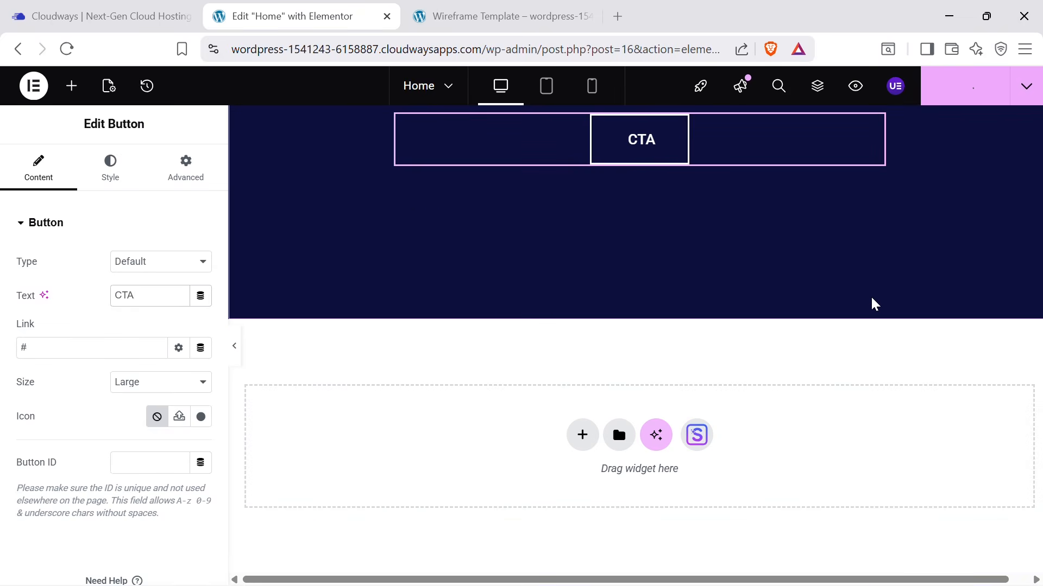
pyautogui.scroll(6, 875, 304)
# Check the CTA banner against the Wireframe Template page, then return to the Home editor.
pyautogui.hotkey('ctrl', 'Tab')
pyautogui.scroll(-1, 775, 342)
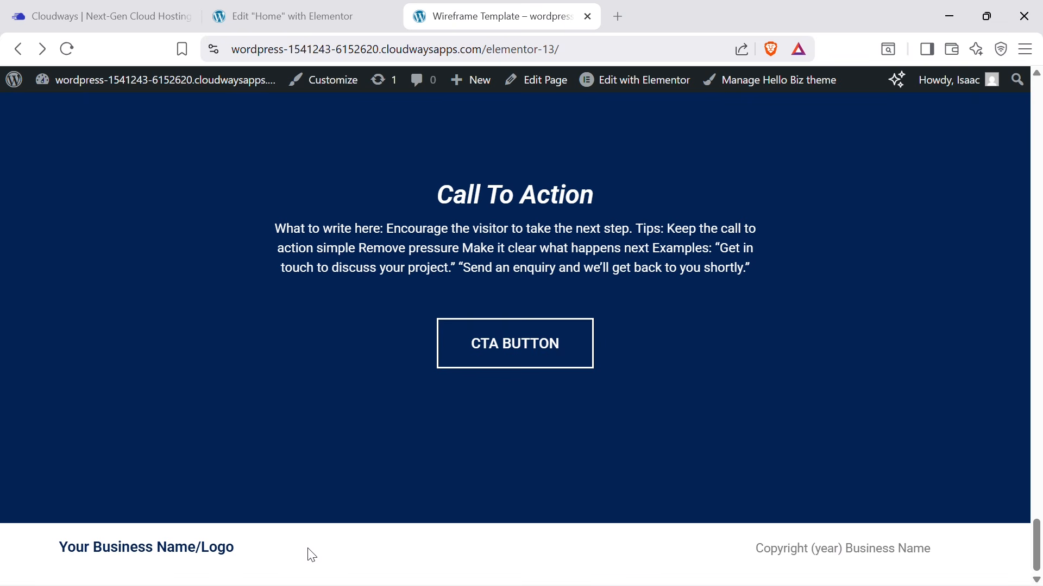
pyautogui.scroll(20, 874, 349)
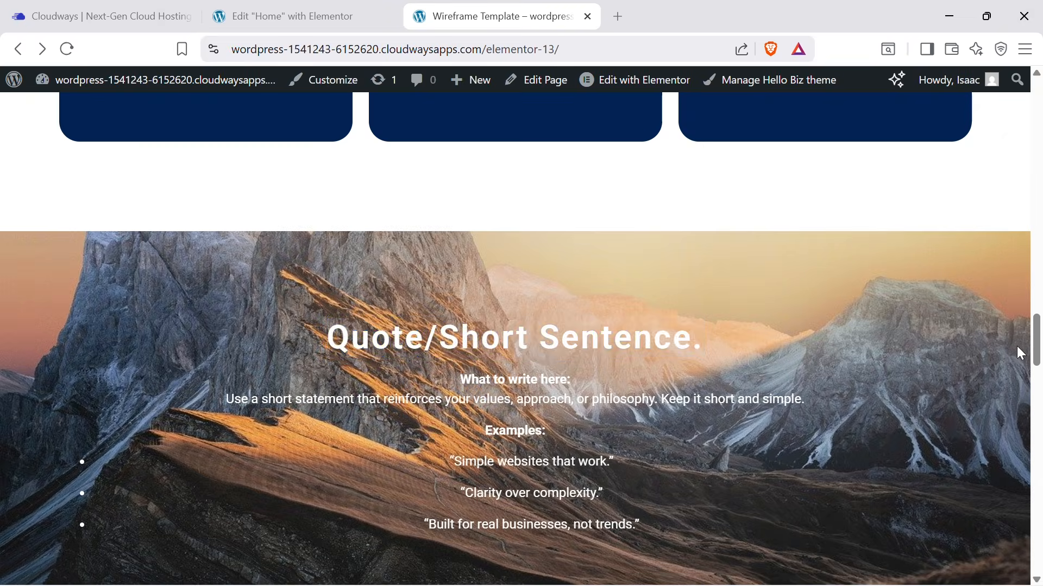
pyautogui.moveTo(1028, 333); pyautogui.dragTo(1039, 543)
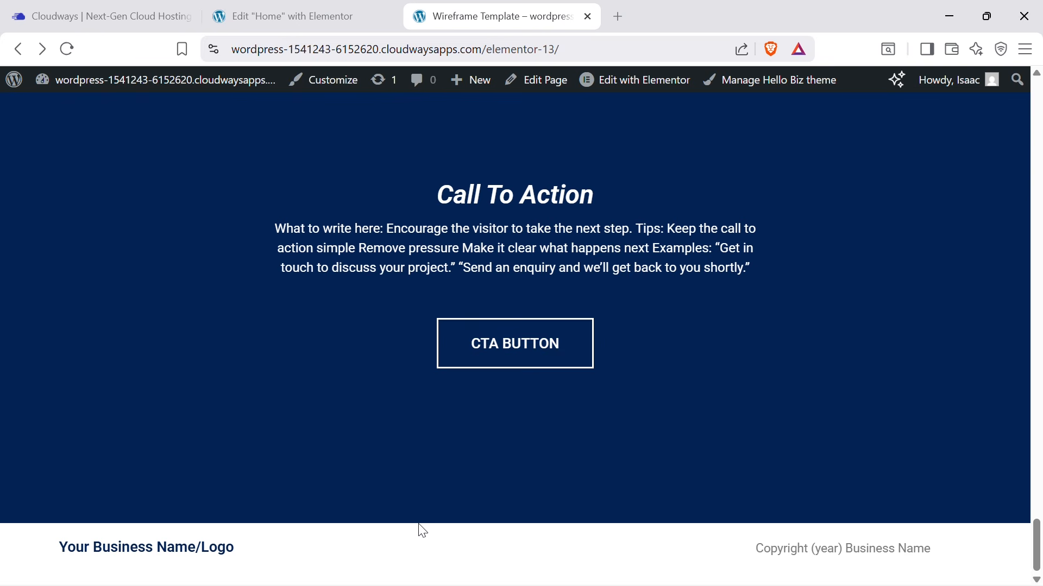
pyautogui.click(293, 16)
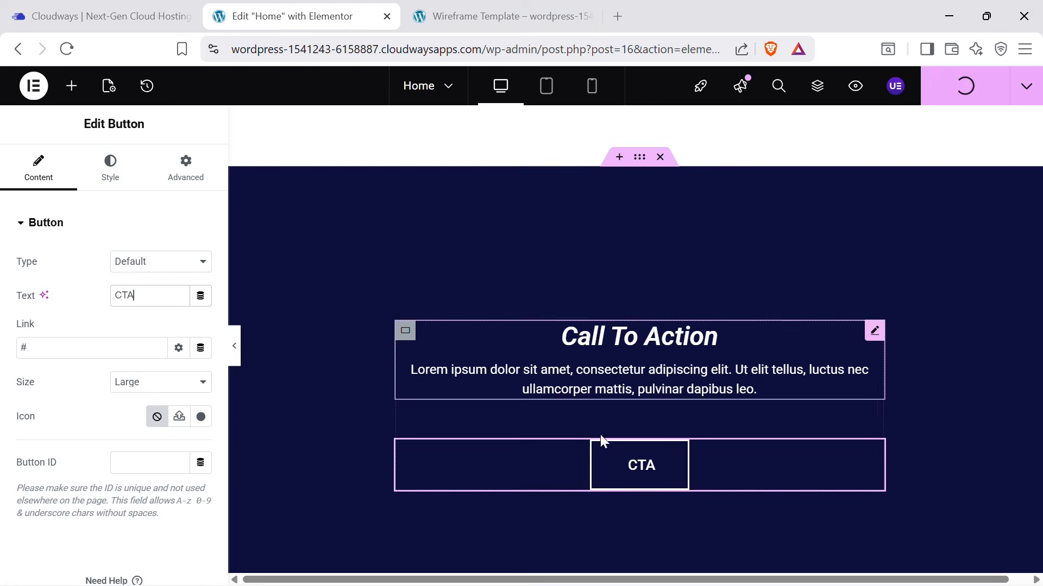
pyautogui.scroll(-5, 885, 458)
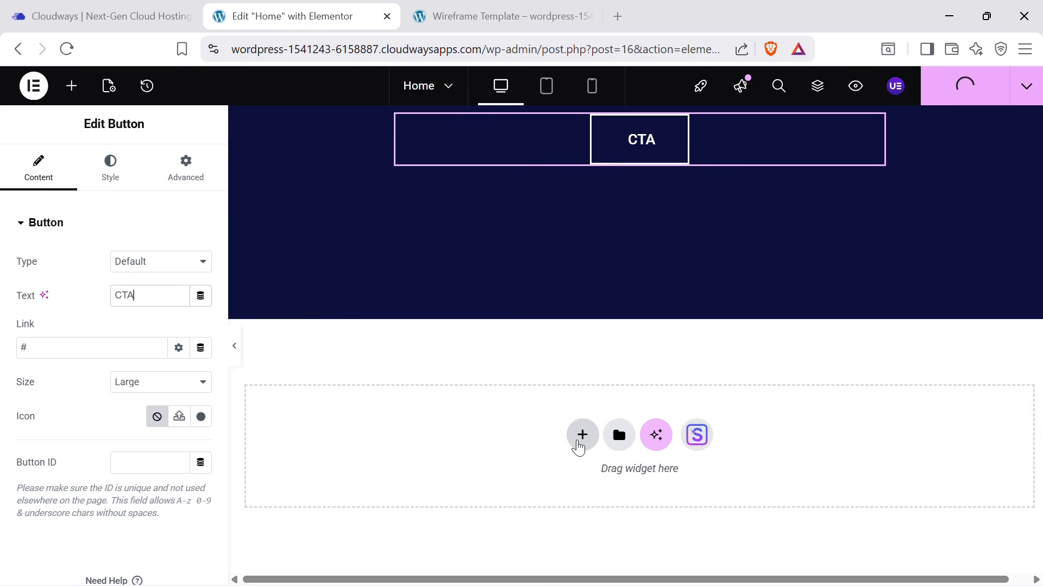
# Add a three-column grid section below the Call To Action banner.
pyautogui.click(520, 12)
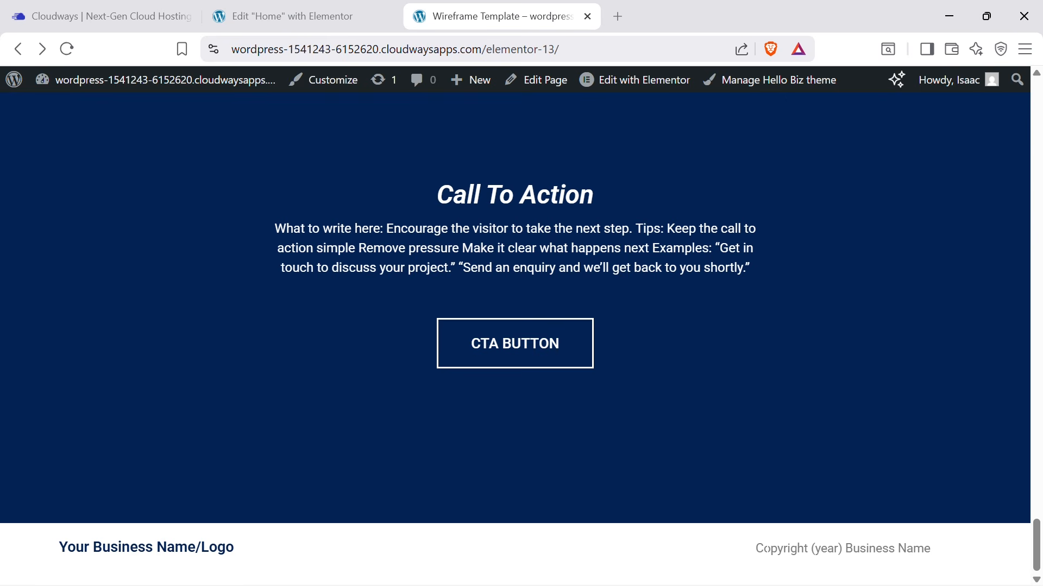
pyautogui.click(376, 7)
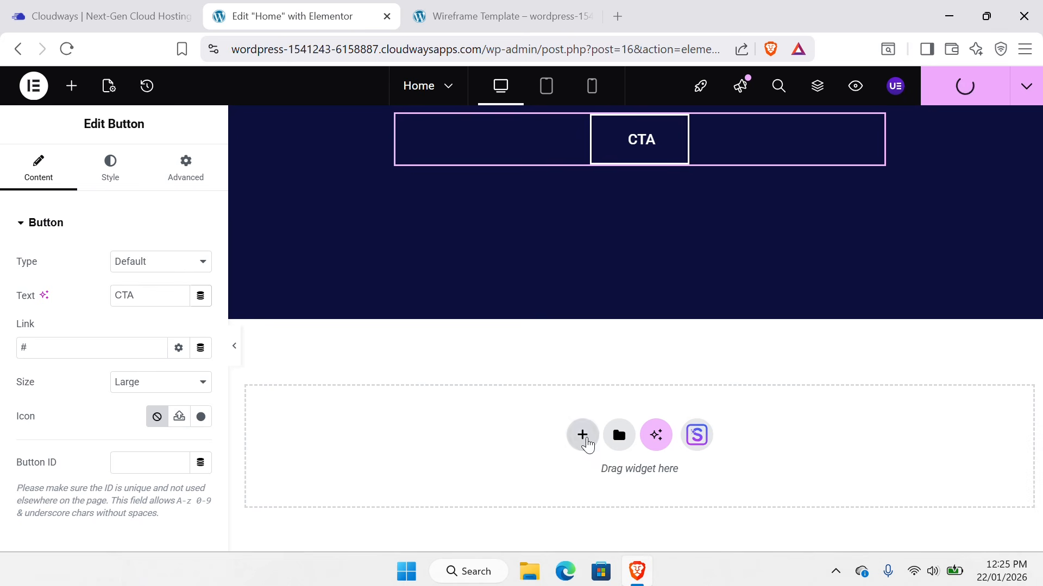
pyautogui.click(582, 434)
pyautogui.click(581, 488)
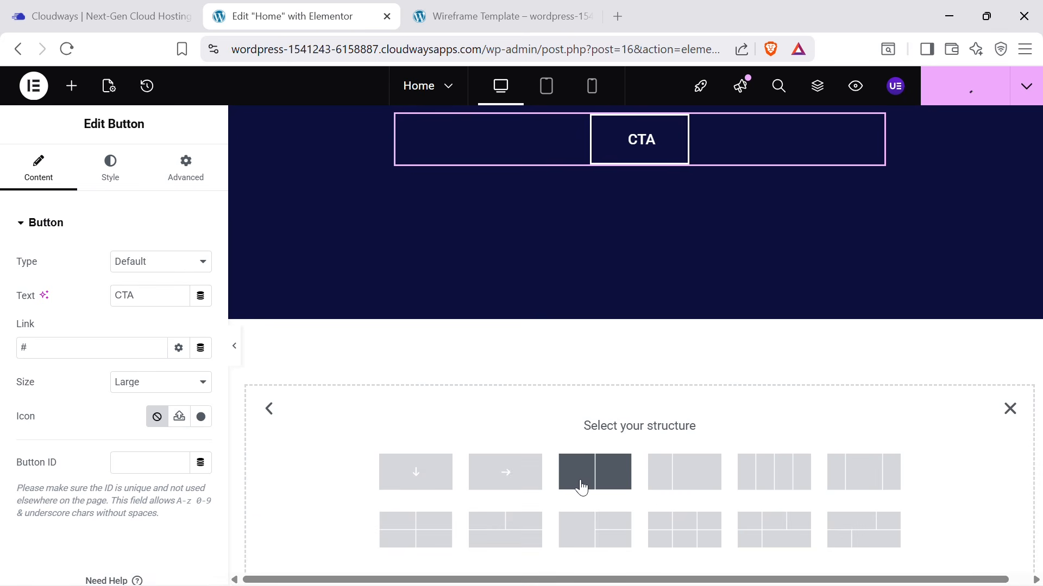
pyautogui.click(272, 410)
pyautogui.click(672, 474)
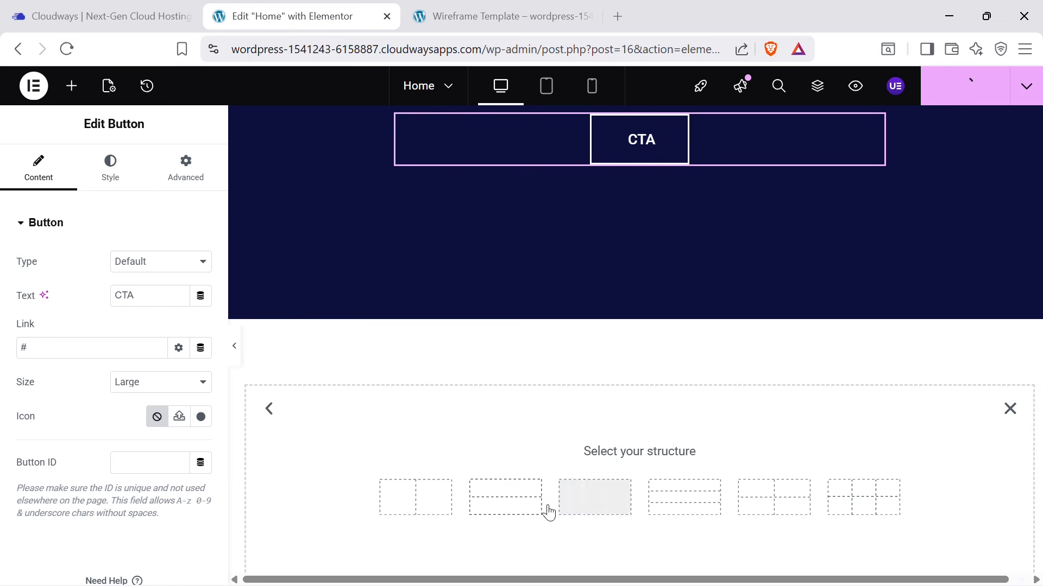
pyautogui.click(598, 502)
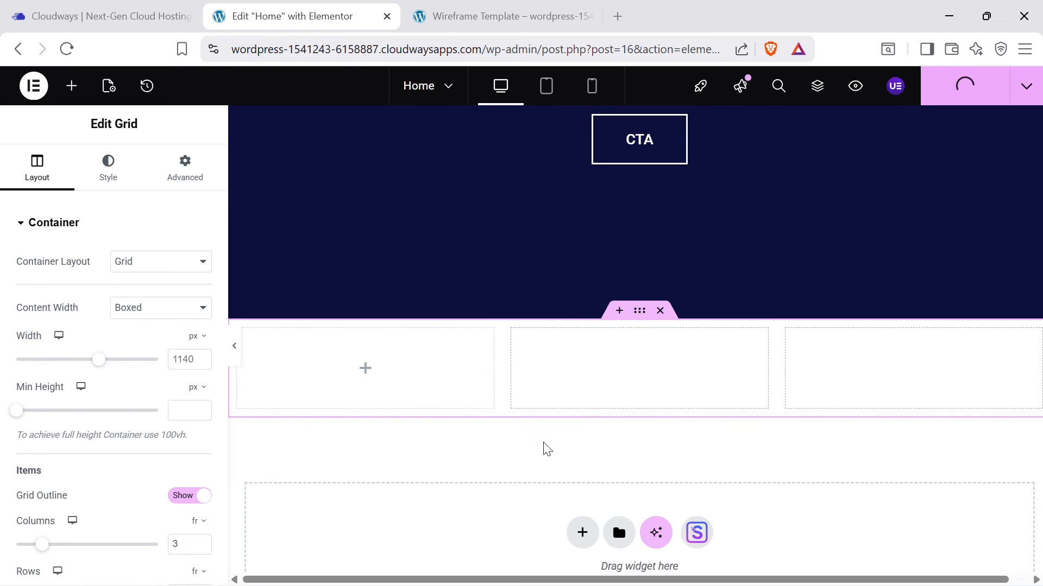
# Place a Heading in the first grid cell and set its typography size to 24 px.
pyautogui.click(72, 86)
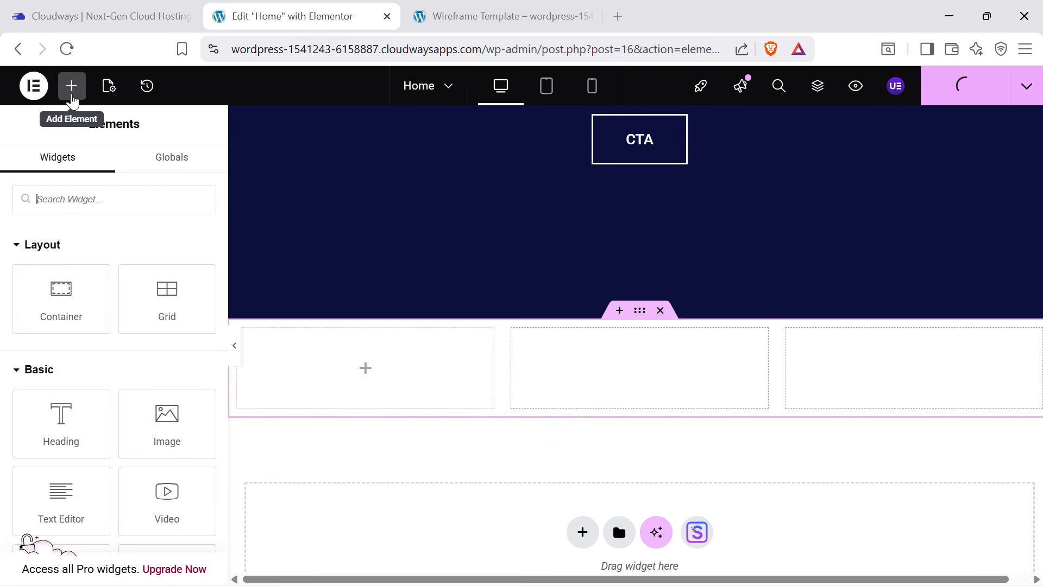
pyautogui.moveTo(61, 420); pyautogui.dragTo(421, 362)
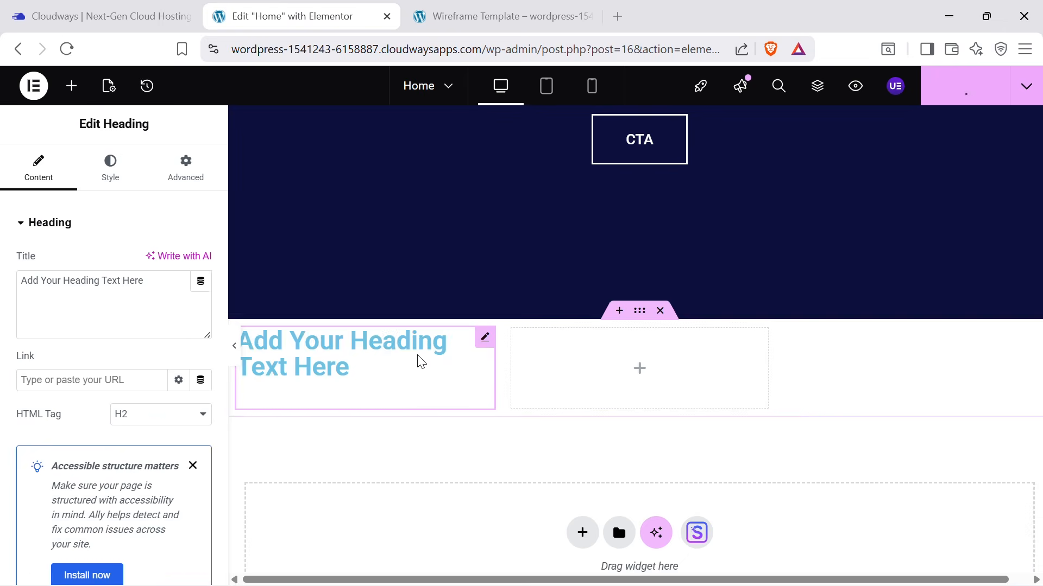
pyautogui.hotkey('ctrl', 'Tab')
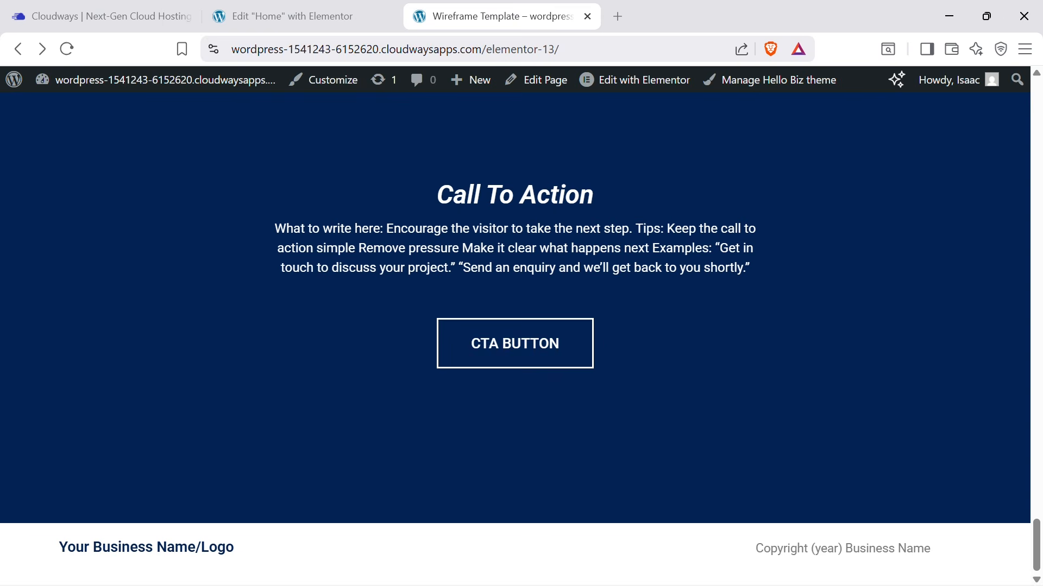
pyautogui.click(295, 12)
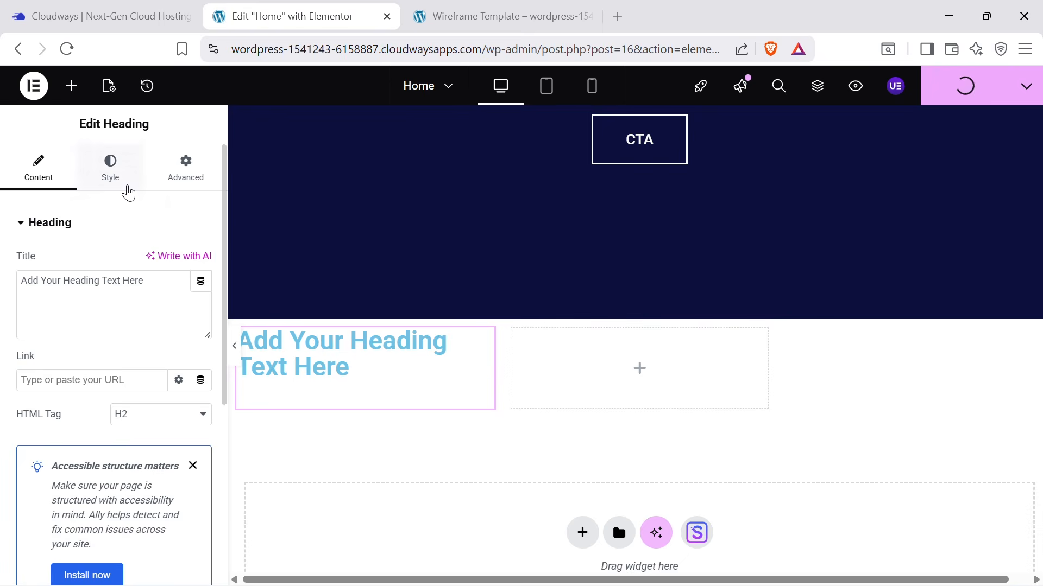
pyautogui.click(110, 165)
pyautogui.click(200, 308)
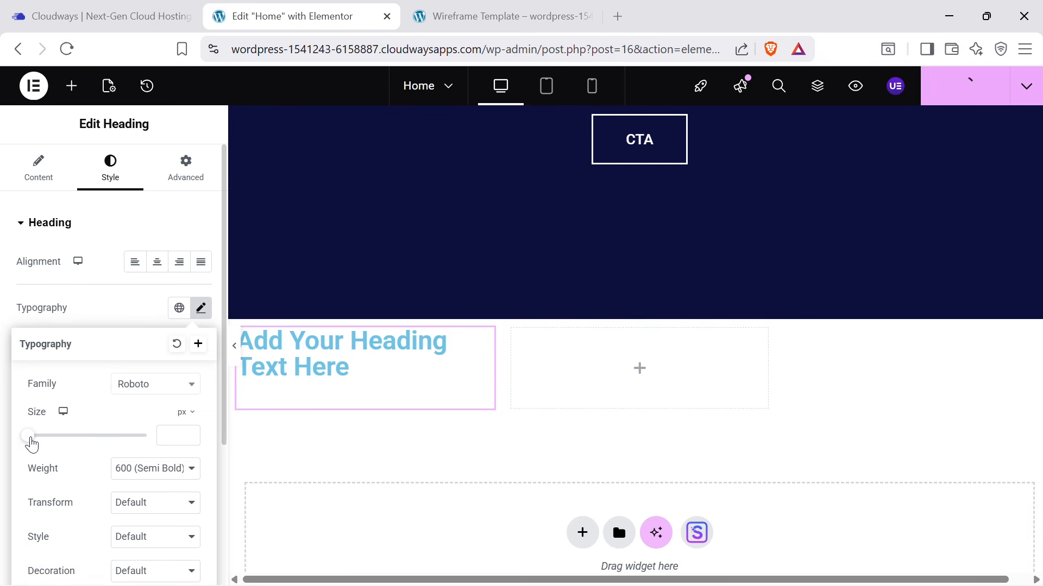
pyautogui.moveTo(31, 438); pyautogui.dragTo(44, 442)
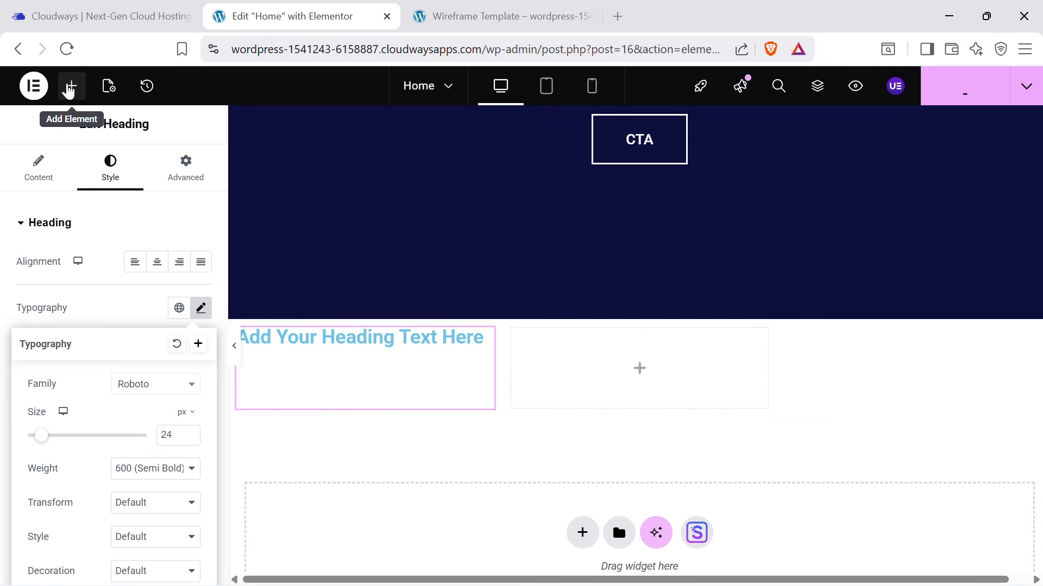
# Try an Image widget beside the heading, undo back to the heading alone, and view the wireframe.
pyautogui.click(72, 86)
pyautogui.scroll(-5, 124, 365)
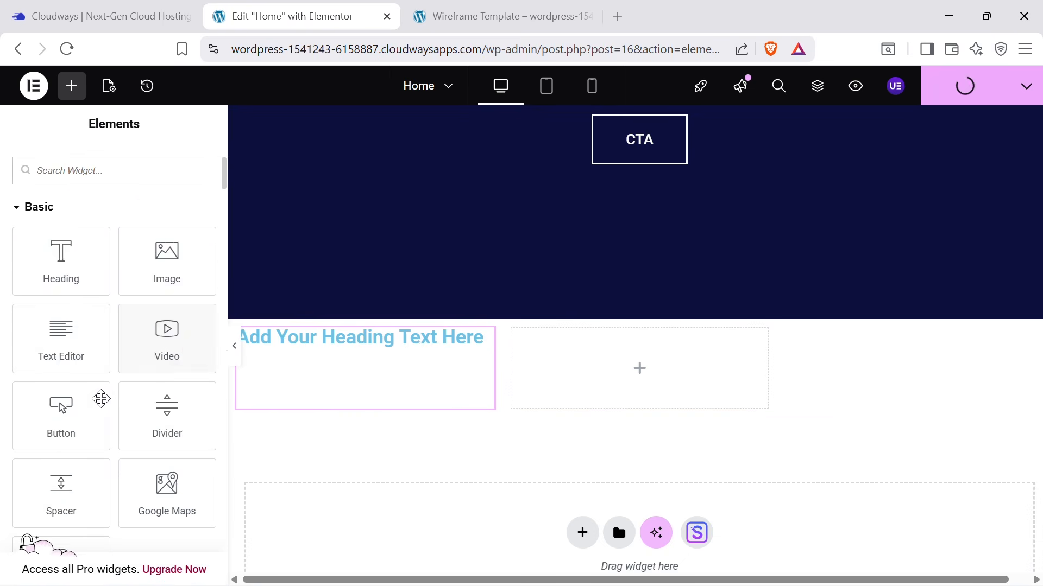
pyautogui.scroll(-3, 82, 407)
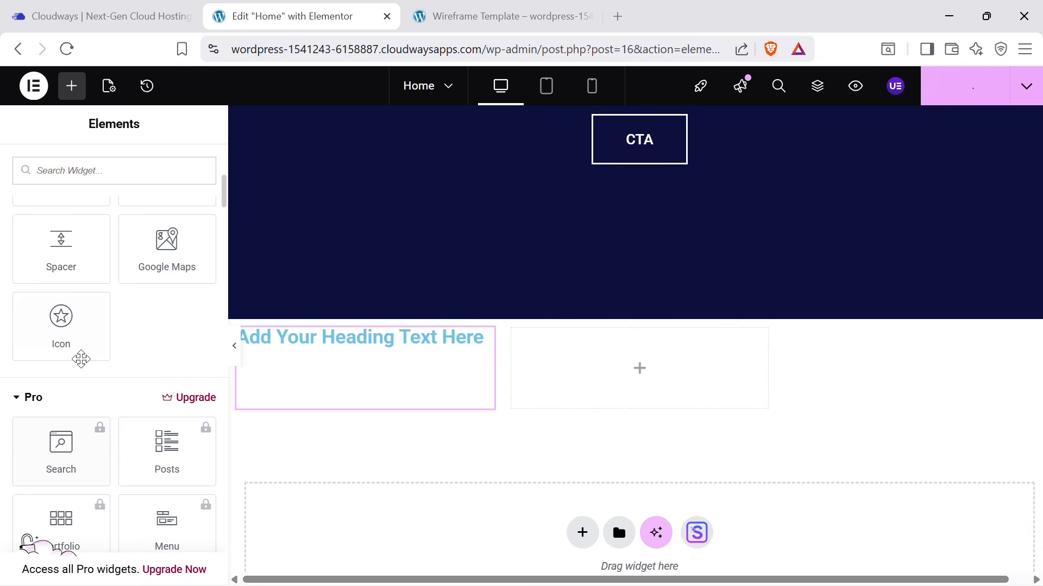
pyautogui.scroll(8, 82, 362)
pyautogui.moveTo(179, 418); pyautogui.dragTo(386, 349)
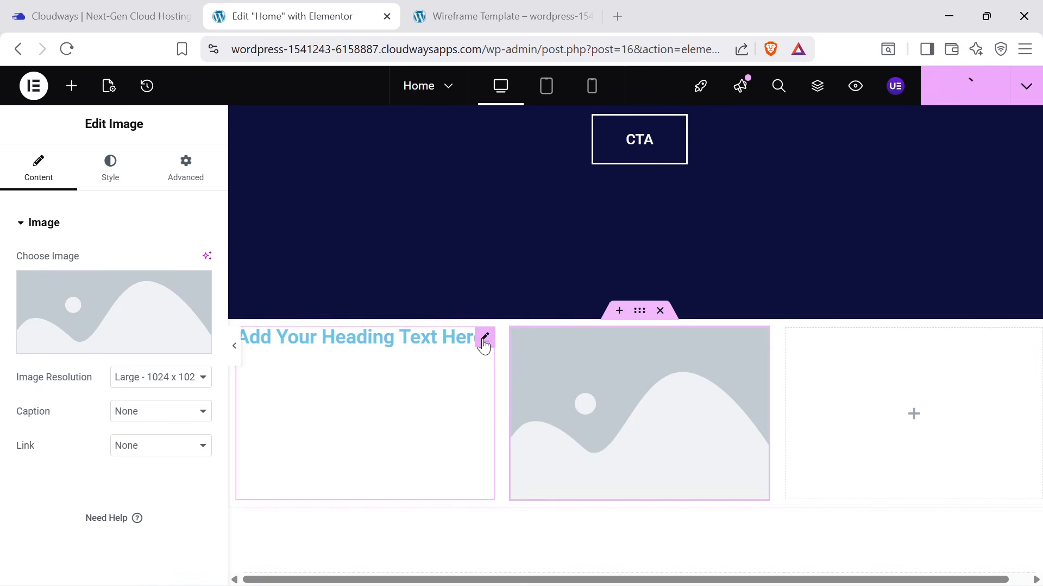
pyautogui.rightClick(483, 347)
pyautogui.click(513, 567)
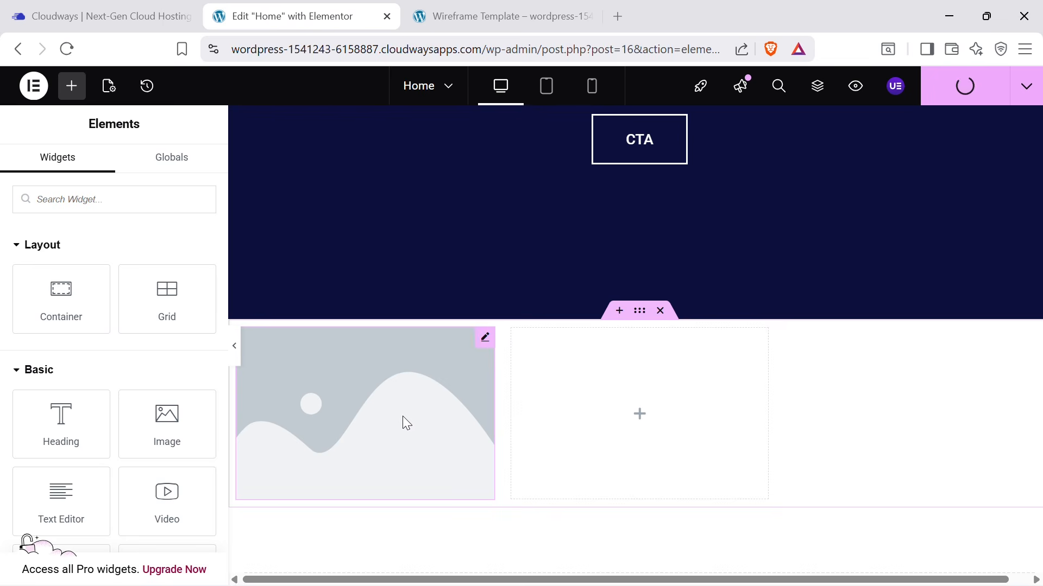
pyautogui.hotkey('ctrl', 'z')
pyautogui.hotkey('ctrl', 'z')
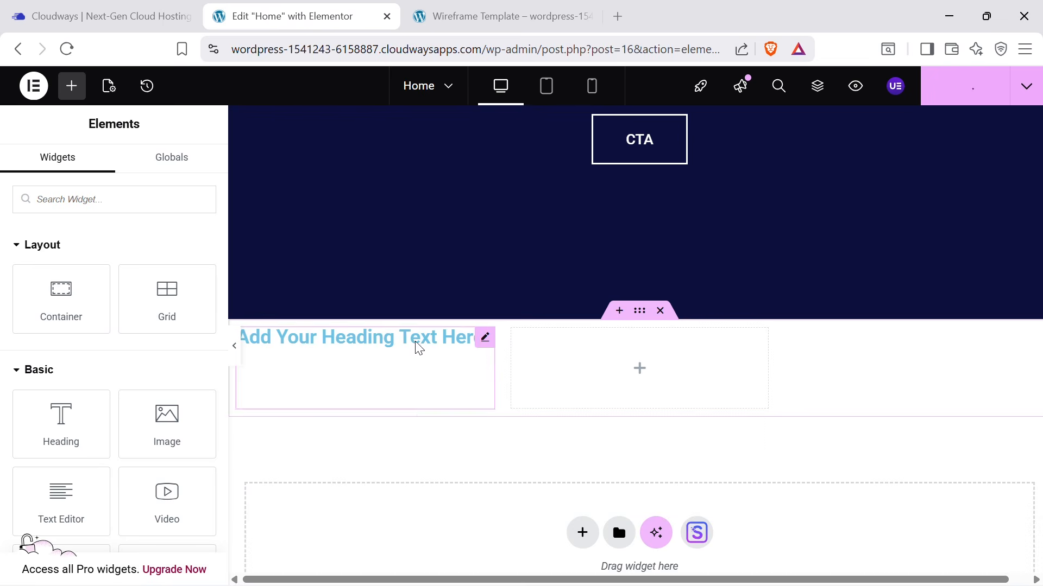
pyautogui.click(467, 8)
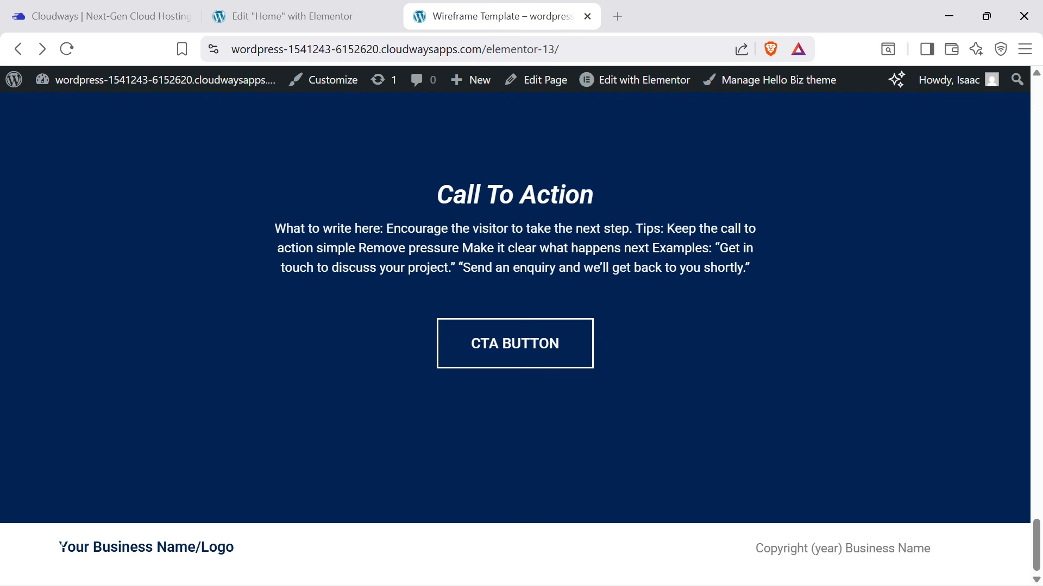
# Set the grid heading's text colour to dark teal #10394A.
pyautogui.moveTo(60, 548); pyautogui.dragTo(243, 573)
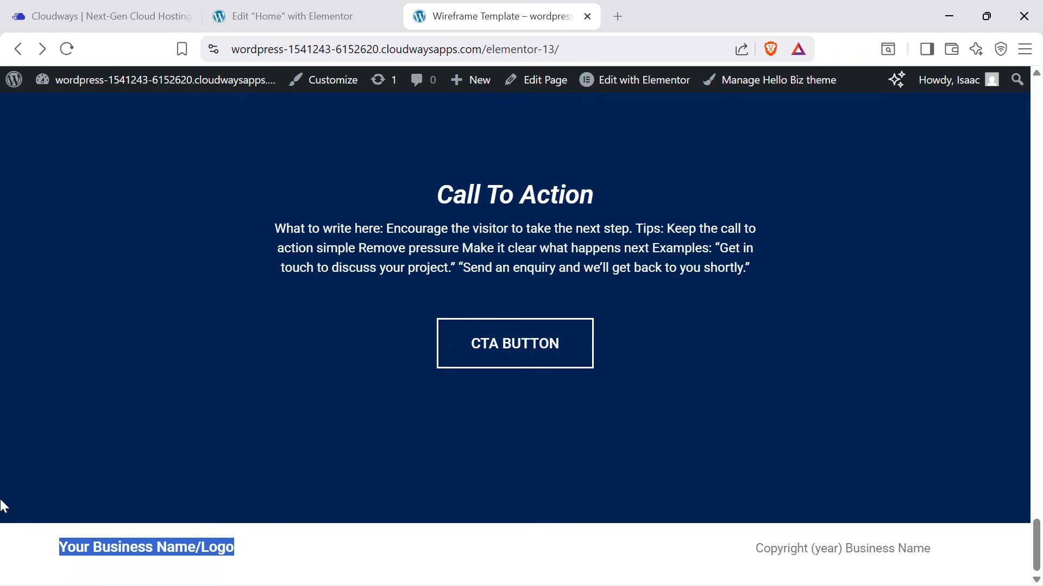
pyautogui.click(353, 8)
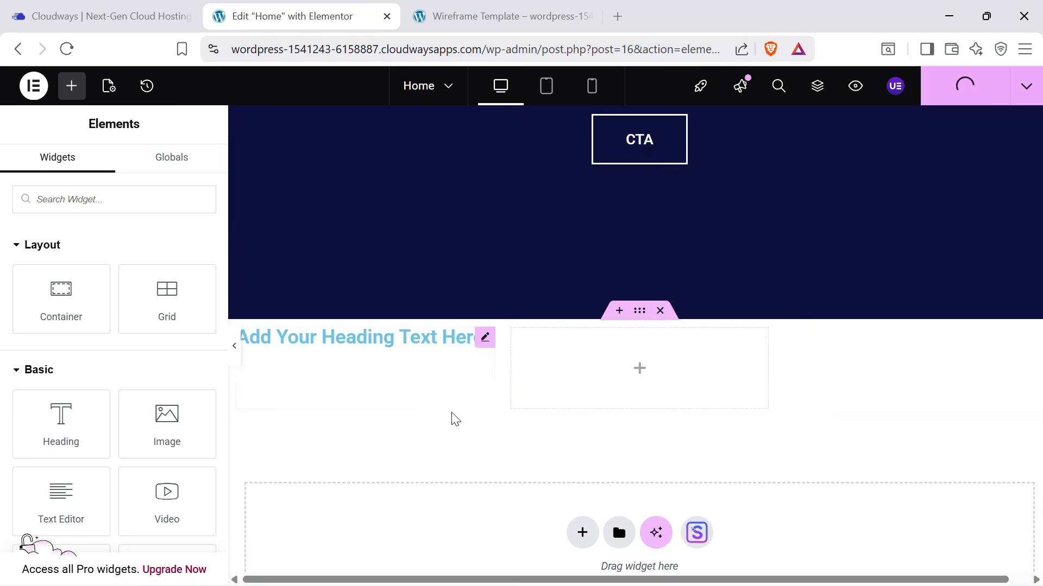
pyautogui.click(424, 349)
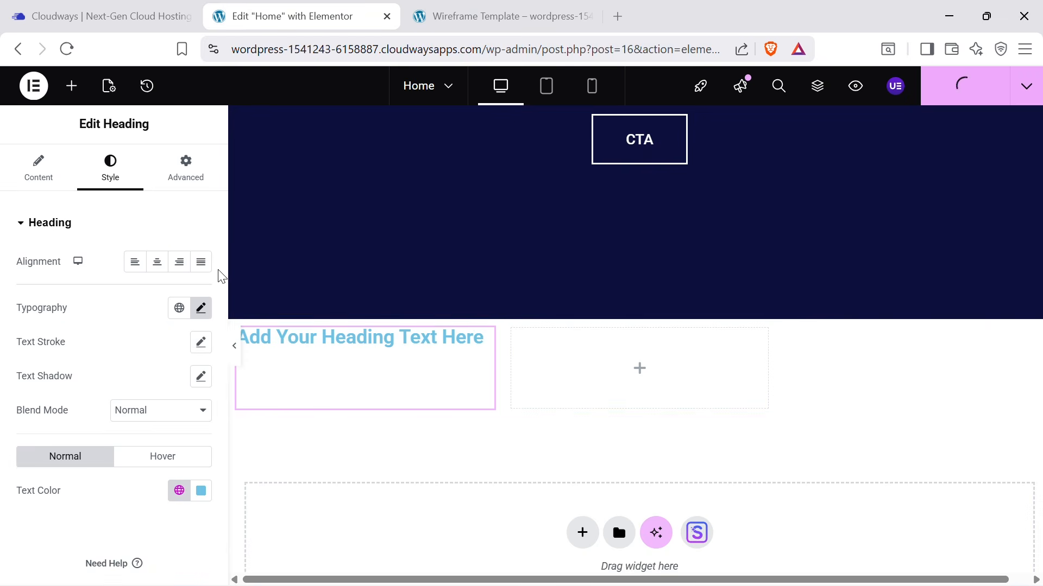
pyautogui.click(201, 492)
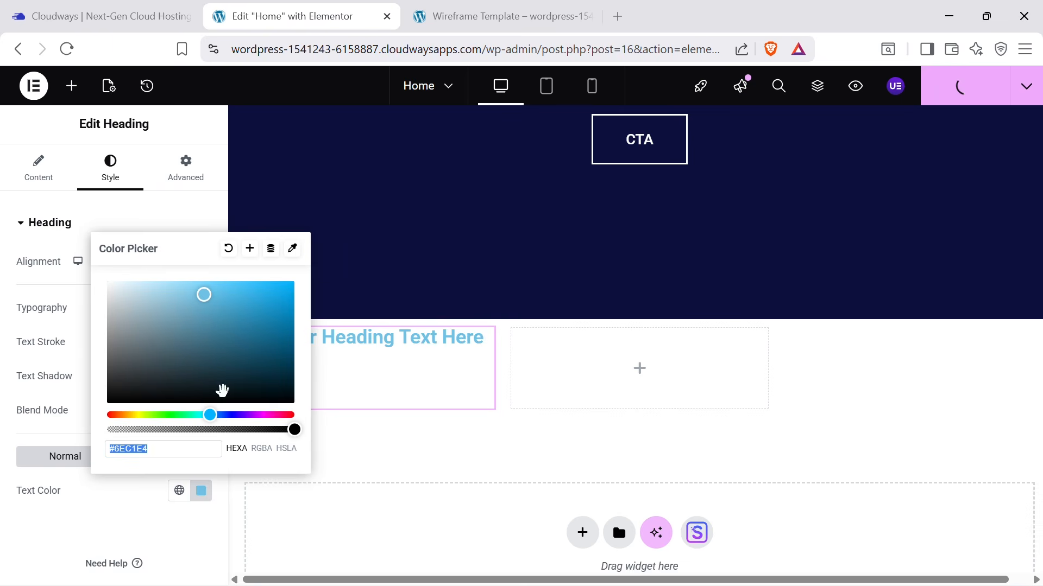
pyautogui.moveTo(241, 367); pyautogui.dragTo(252, 369)
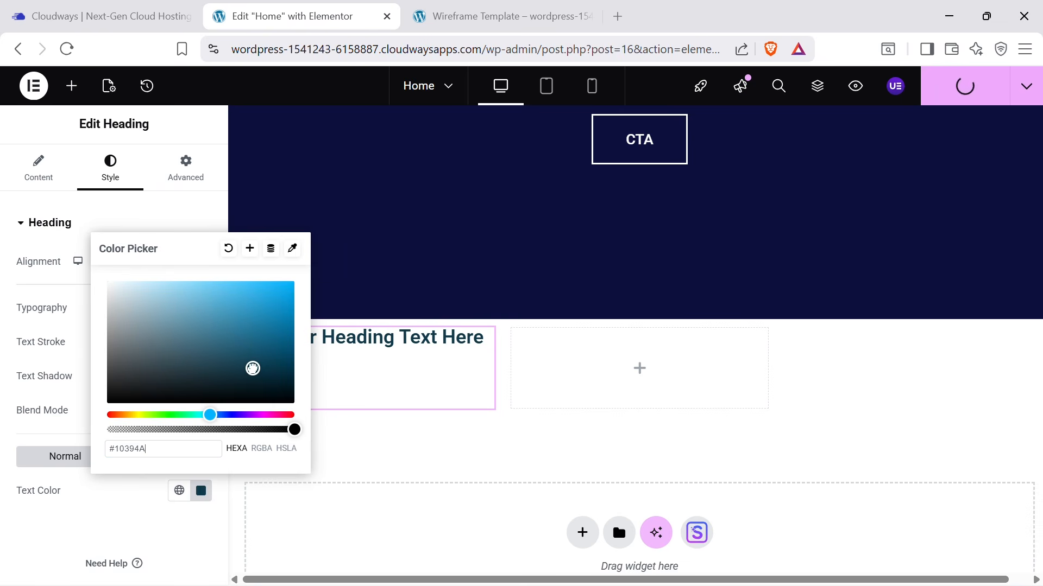
pyautogui.click(284, 396)
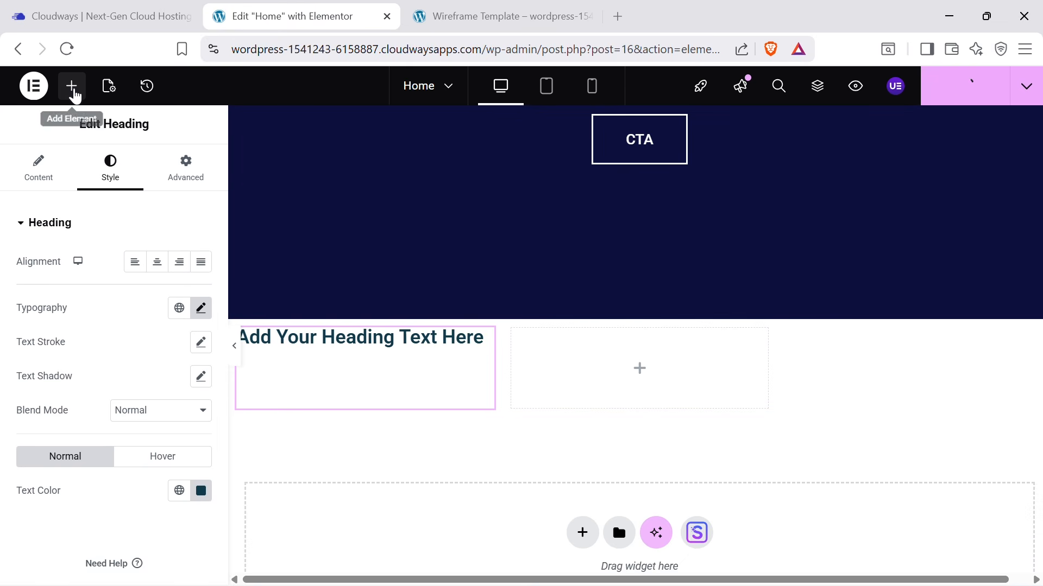
# Add a Navigation Menu widget to the middle grid column.
pyautogui.click(72, 86)
pyautogui.write('menu')
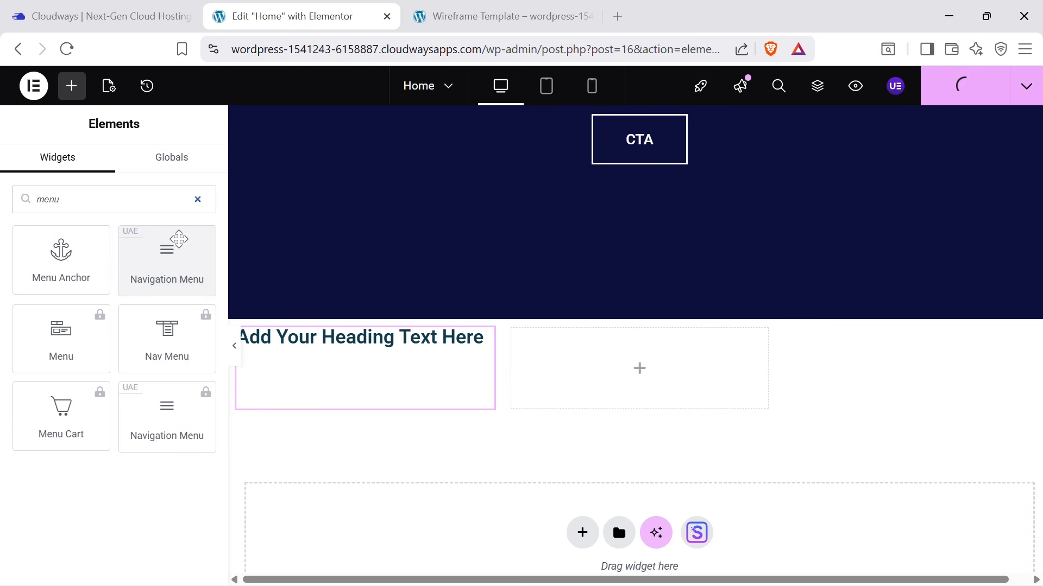
pyautogui.moveTo(172, 264); pyautogui.dragTo(144, 256)
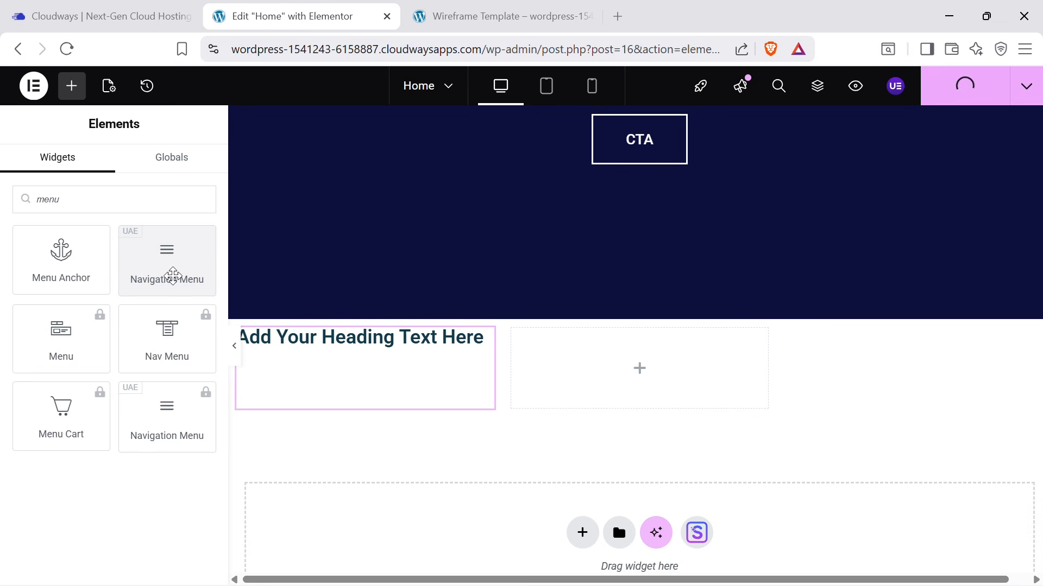
pyautogui.moveTo(173, 264); pyautogui.dragTo(672, 377)
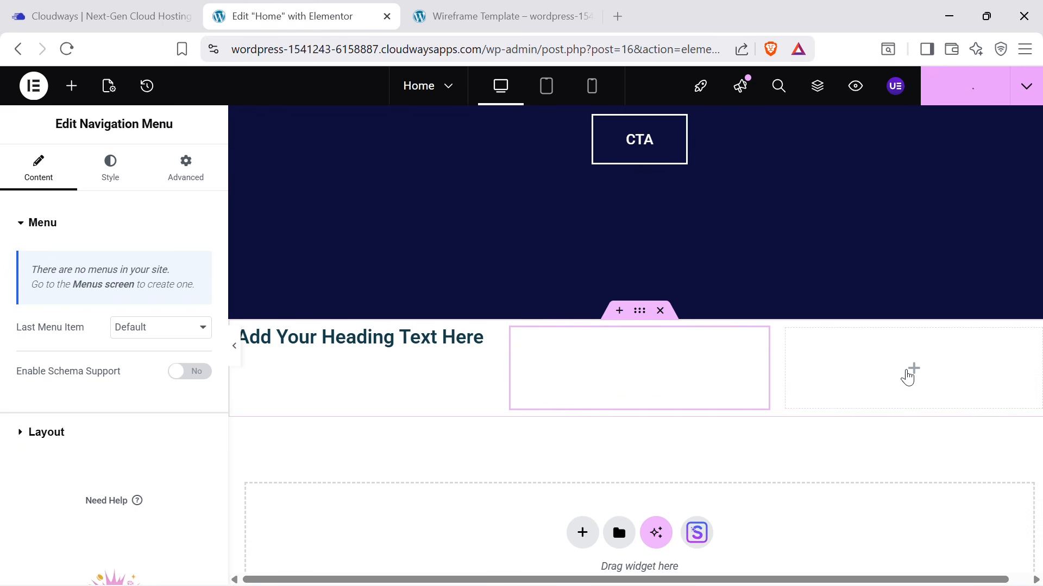
pyautogui.click(535, 9)
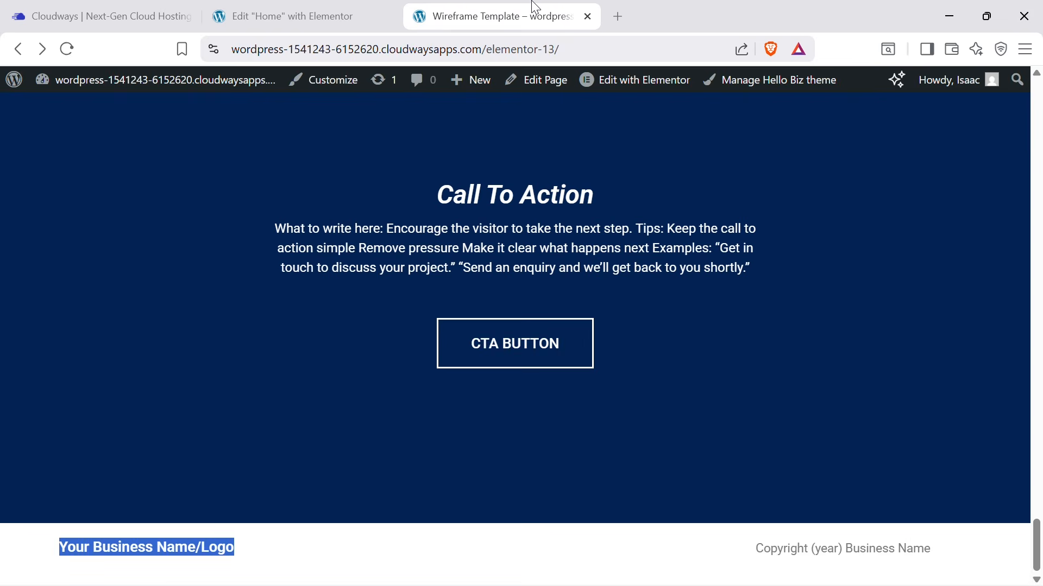
pyautogui.click(310, 8)
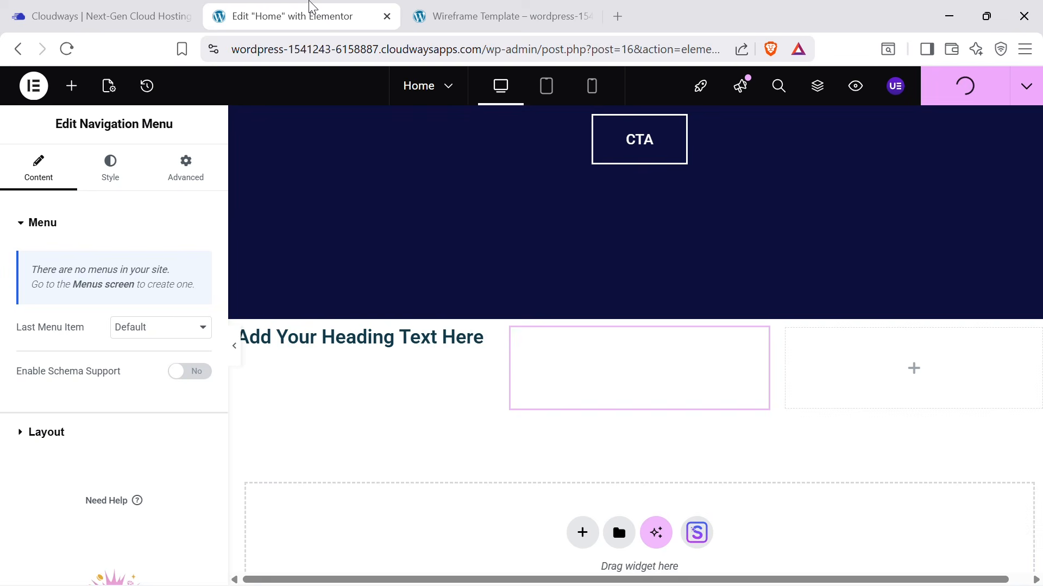
# Add a Text Editor in the right column reading 'Copyright (year) Business Name' copied from the wireframe.
pyautogui.click(71, 86)
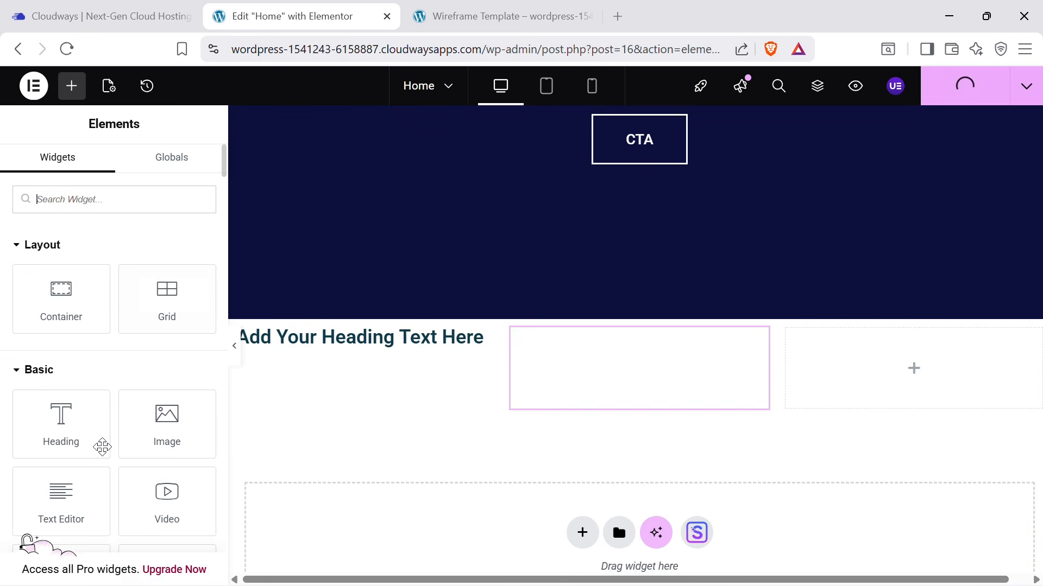
pyautogui.moveTo(61, 499); pyautogui.dragTo(914, 359)
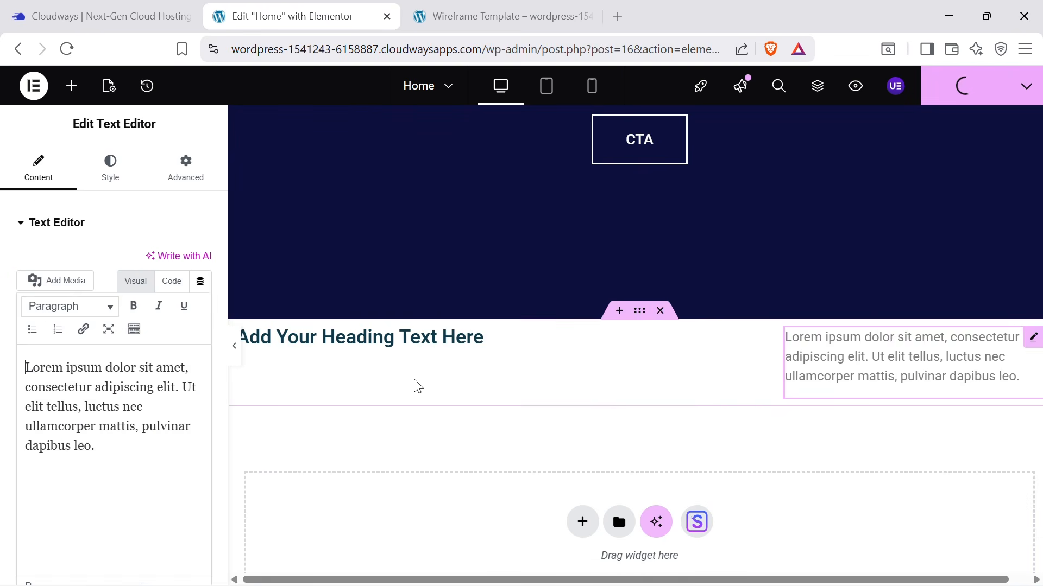
pyautogui.doubleClick(64, 386)
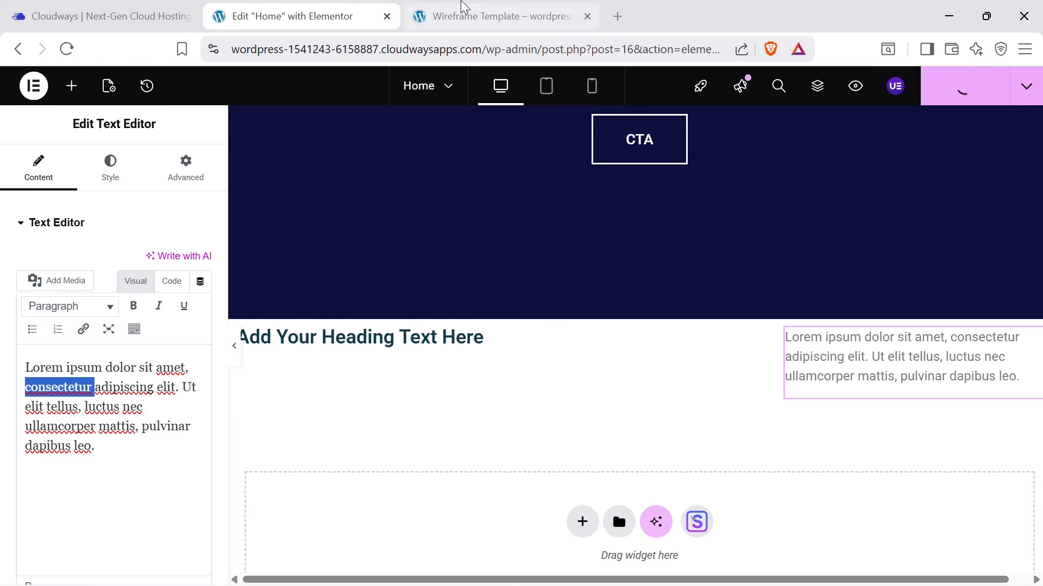
pyautogui.click(462, 14)
pyautogui.moveTo(757, 549); pyautogui.dragTo(967, 569)
pyautogui.hotkey('ctrl', 'c')
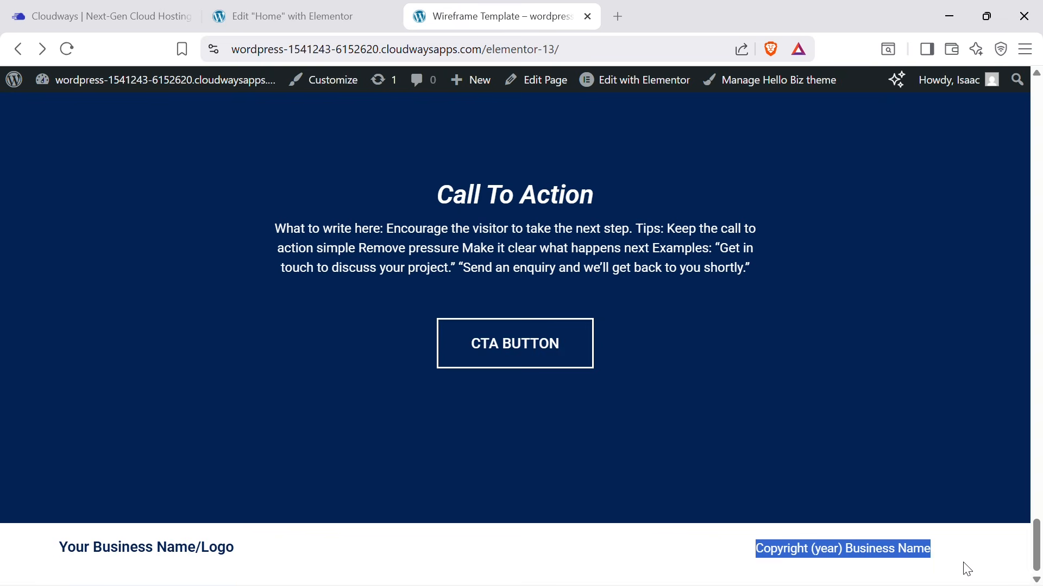
pyautogui.click(329, 11)
pyautogui.click(95, 419)
pyautogui.hotkey('ctrl', 'a')
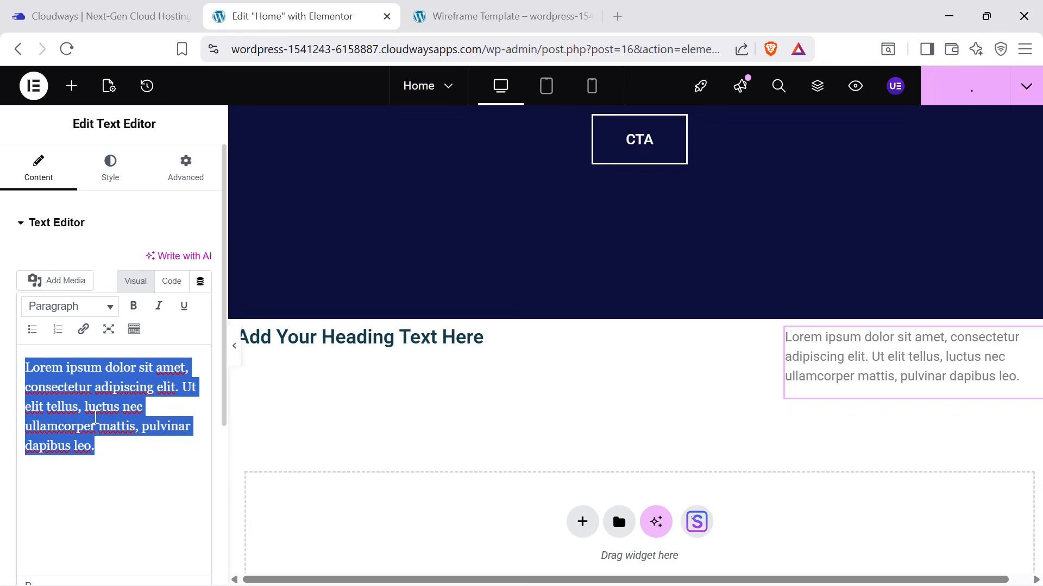
pyautogui.hotkey('ctrl', 'v')
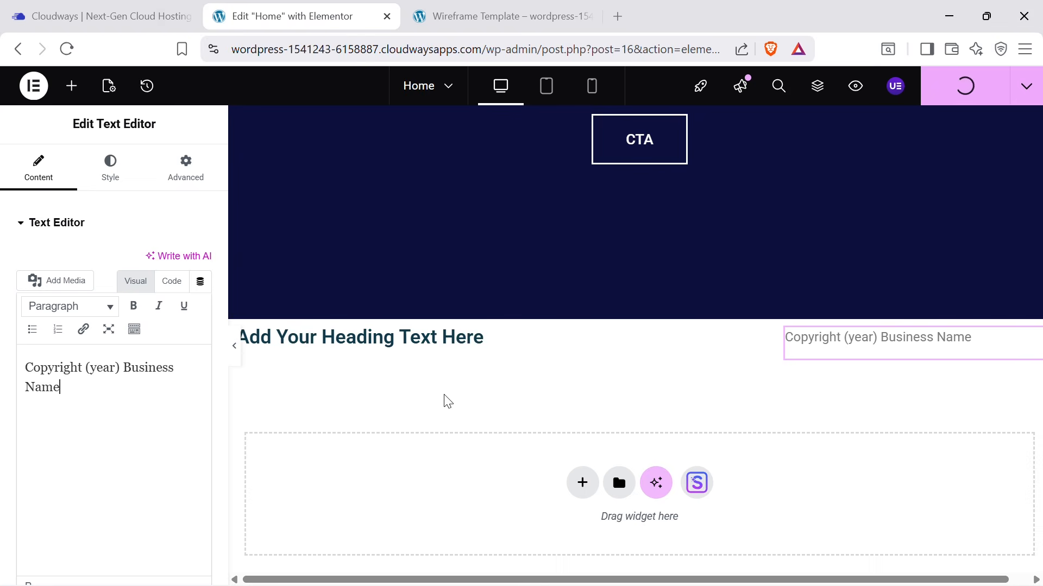
pyautogui.click(408, 12)
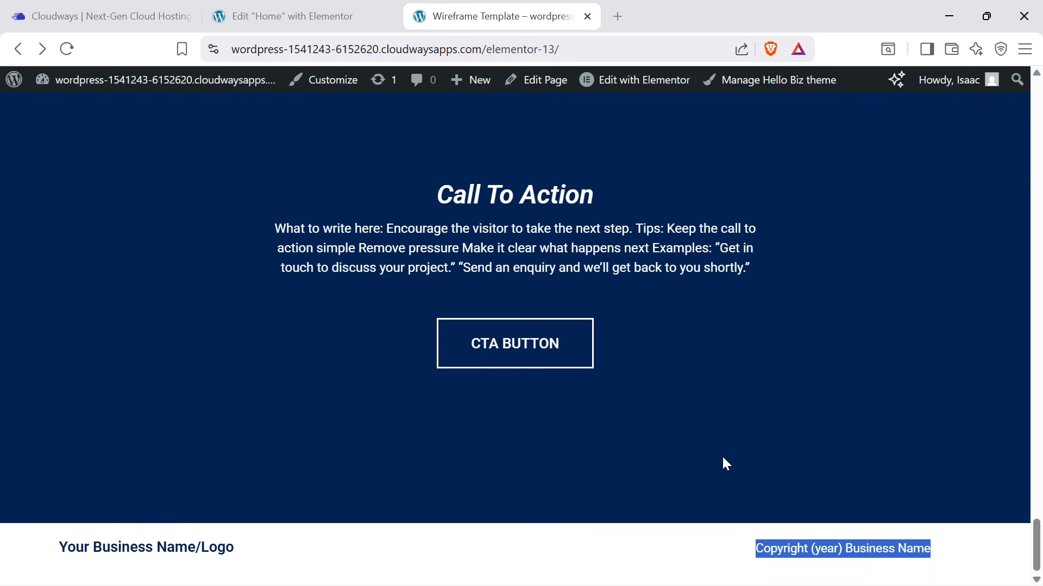
pyautogui.click(326, 12)
pyautogui.scroll(5, 679, 370)
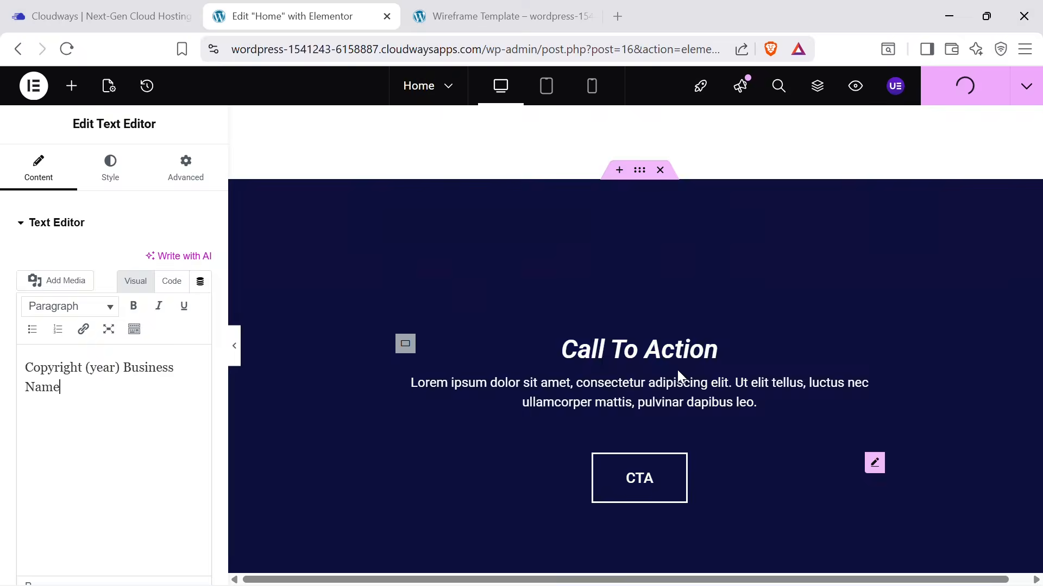
pyautogui.scroll(15, 678, 371)
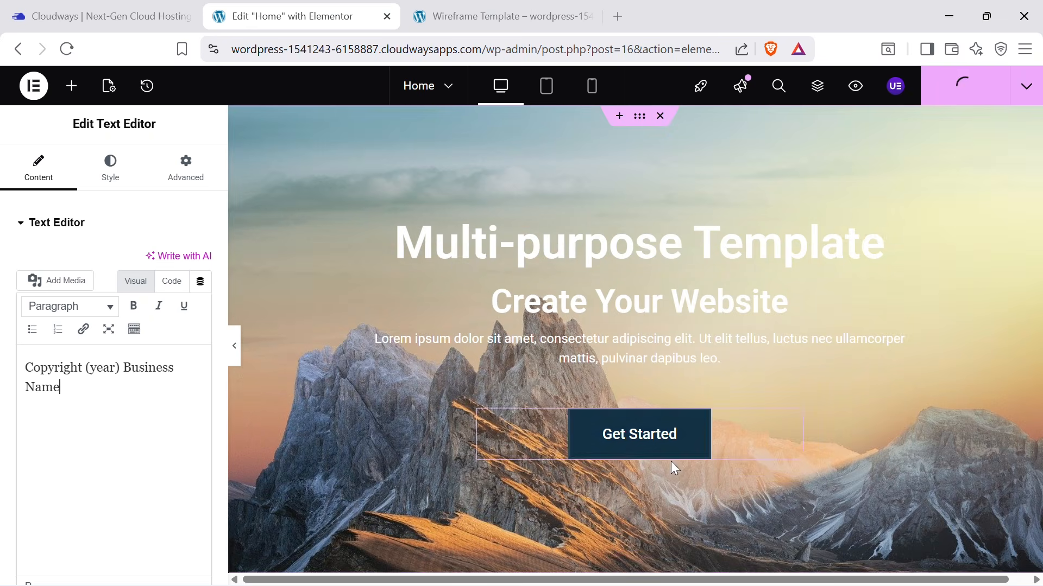
# Insert a flexbox section above the hero using the 1/3 + 2/3 column preset.
pyautogui.click(619, 116)
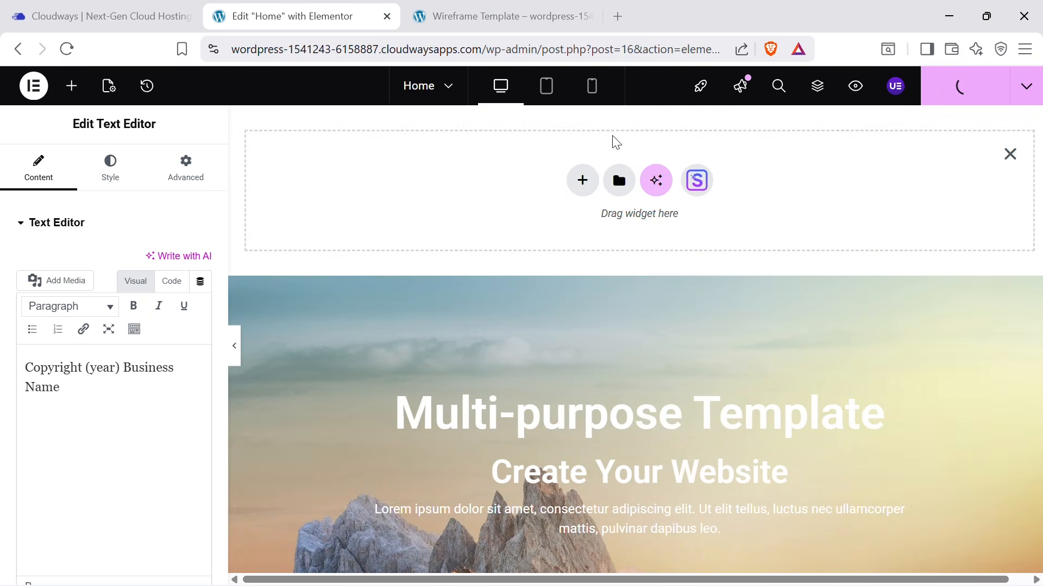
pyautogui.click(583, 181)
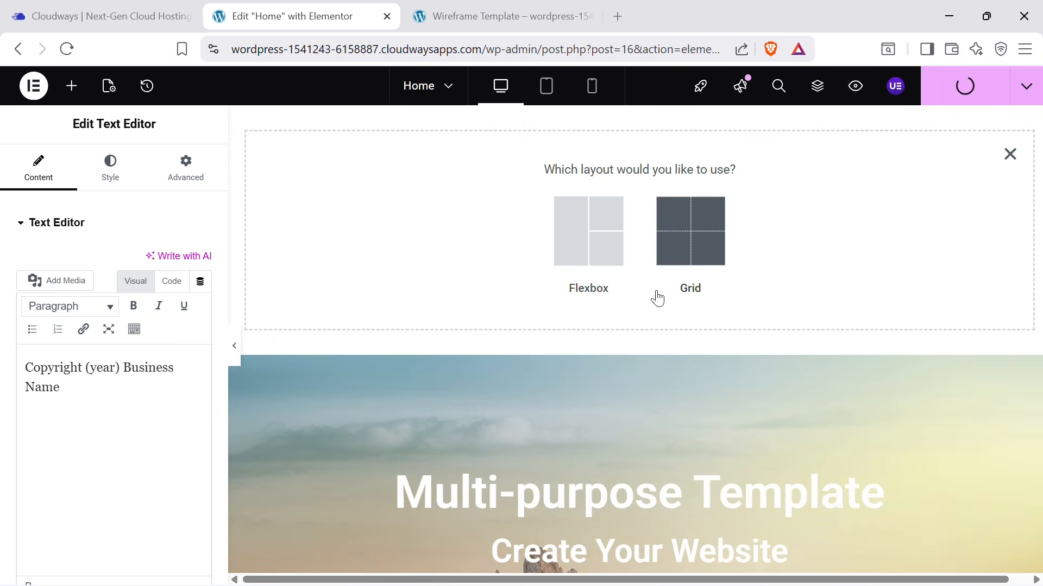
pyautogui.click(590, 238)
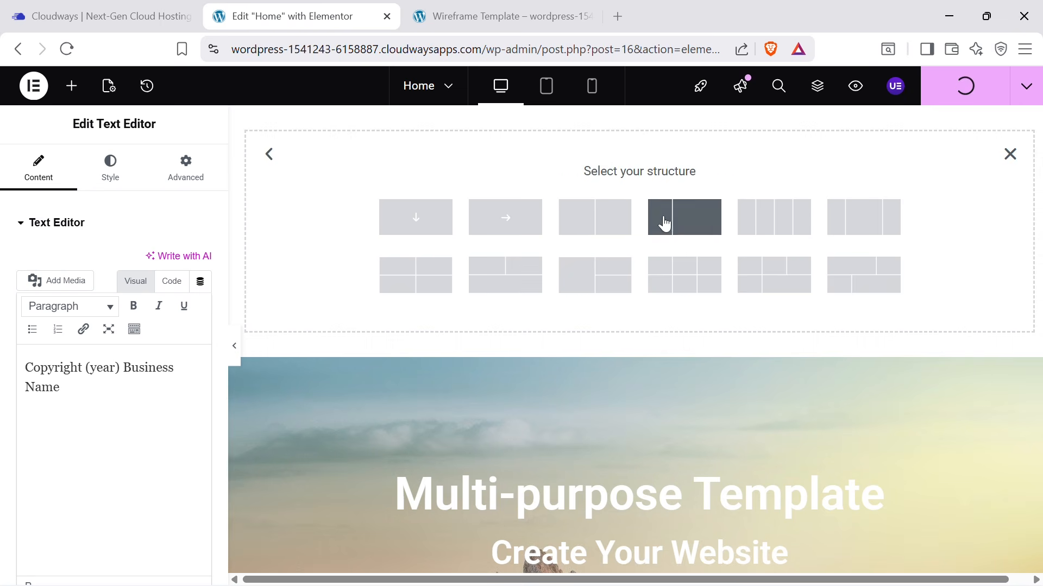
pyautogui.click(495, 16)
pyautogui.scroll(10, 617, 159)
pyautogui.scroll(20, 650, 262)
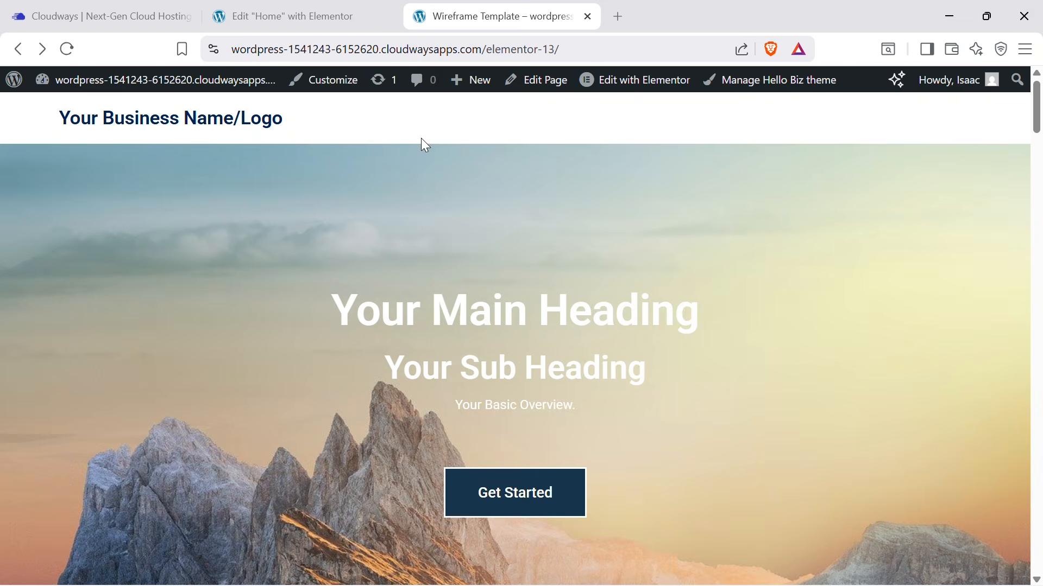
pyautogui.click(301, 14)
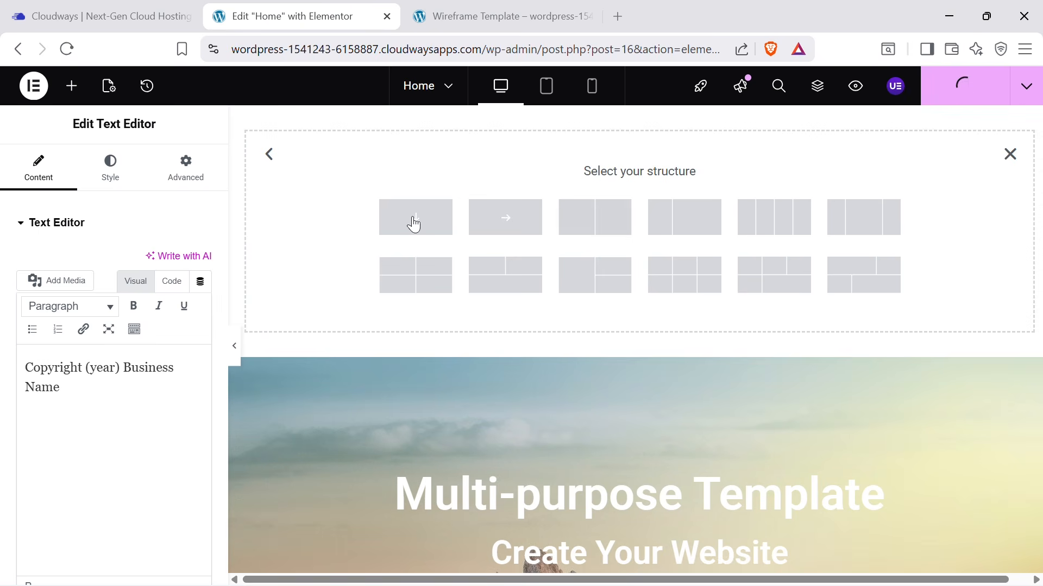
pyautogui.click(272, 158)
pyautogui.click(570, 239)
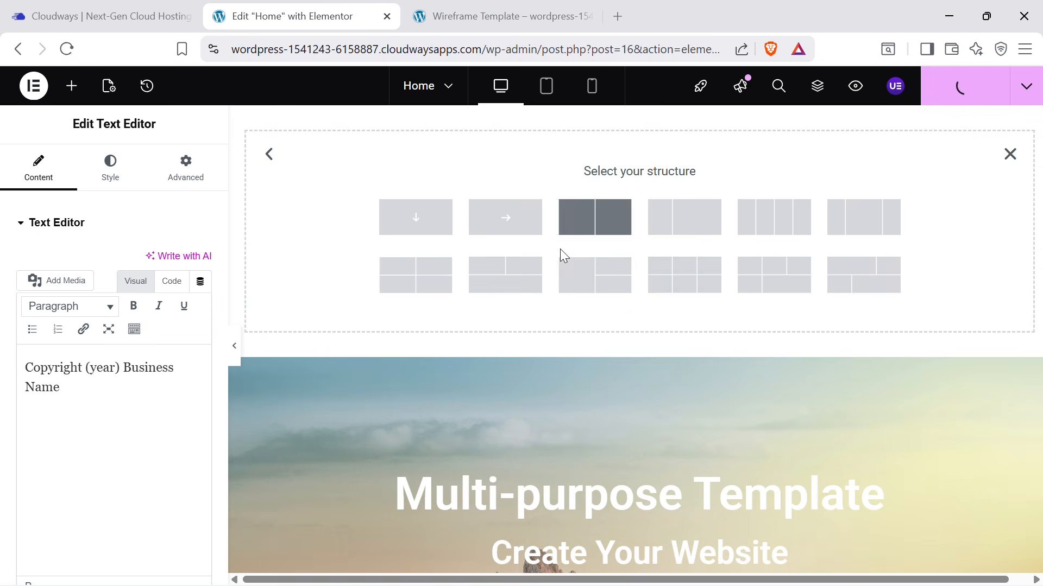
pyautogui.click(669, 231)
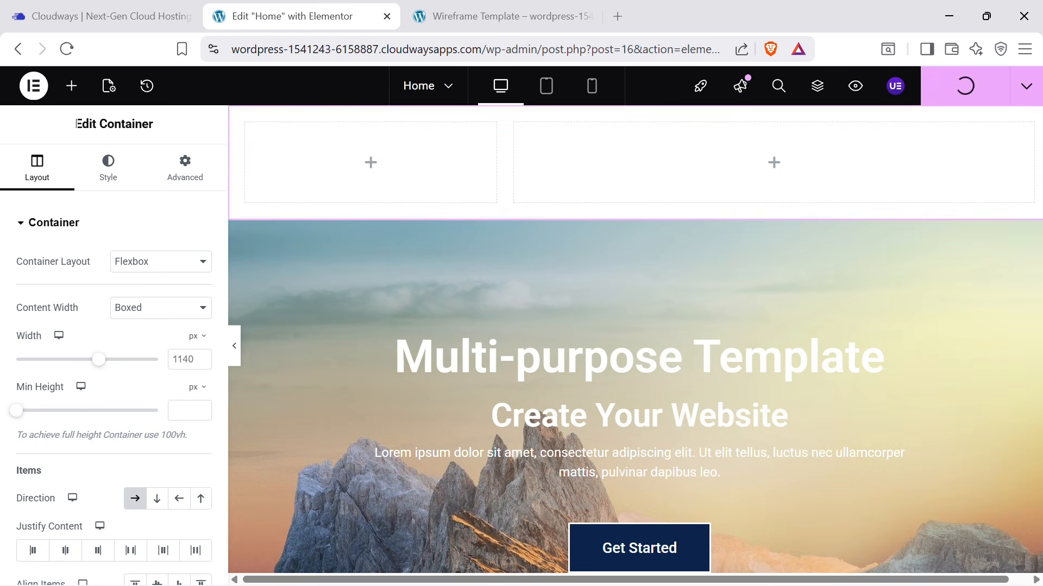
# Put a 'Business Name' heading in the left column and colour it dark blue.
pyautogui.click(71, 85)
pyautogui.moveTo(61, 418); pyautogui.dragTo(372, 162)
pyautogui.tripleClick(98, 281)
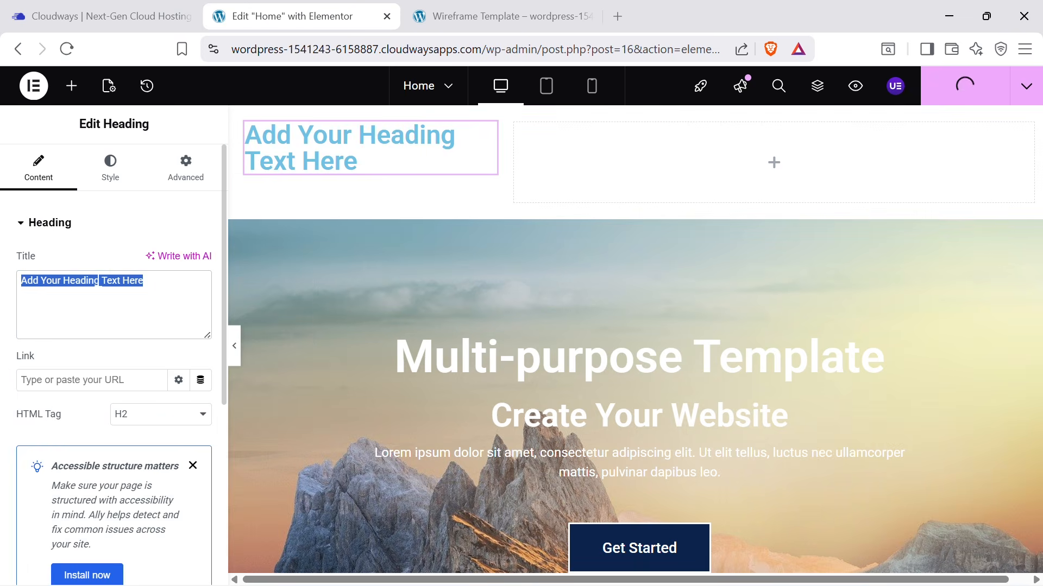
pyautogui.write('Y')
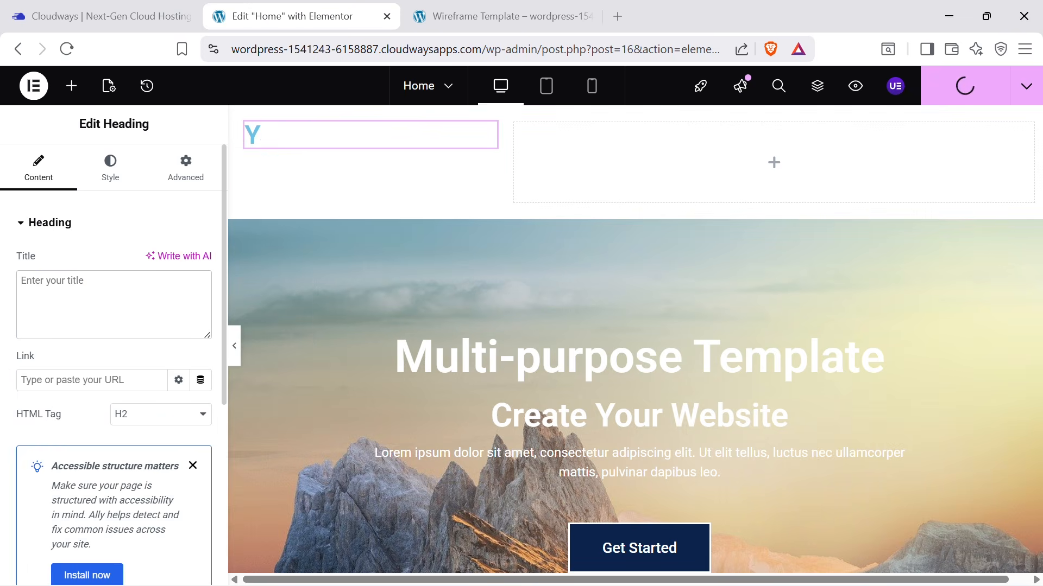
pyautogui.write('Business')
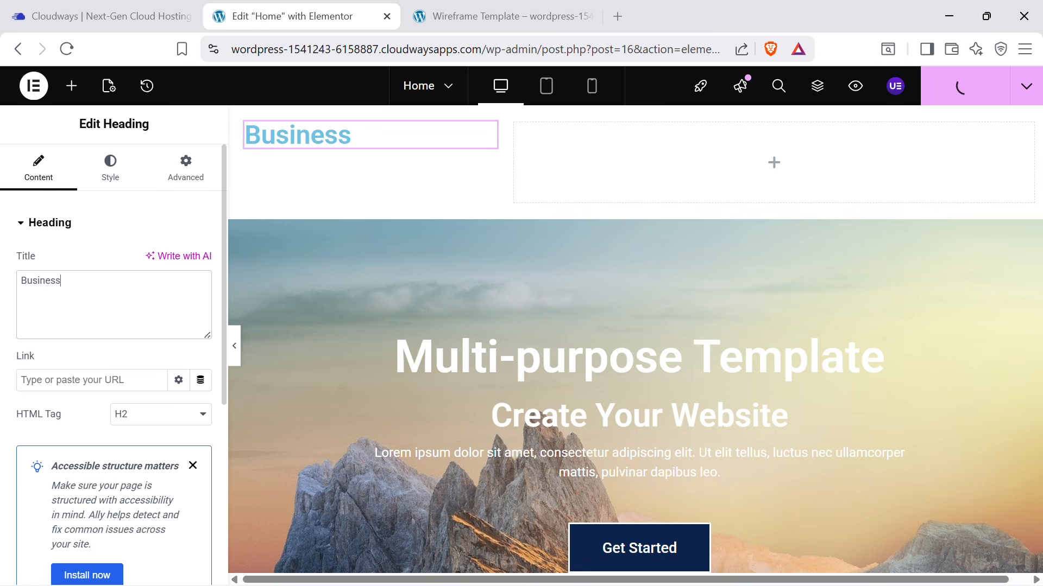
pyautogui.write(' Name')
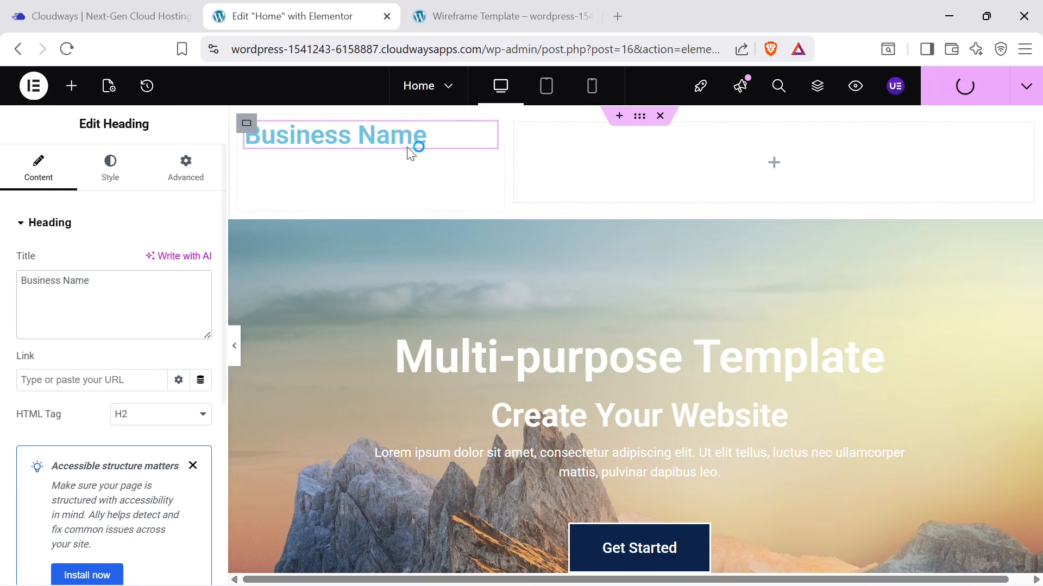
pyautogui.click(490, 132)
pyautogui.scroll(-5, 71, 467)
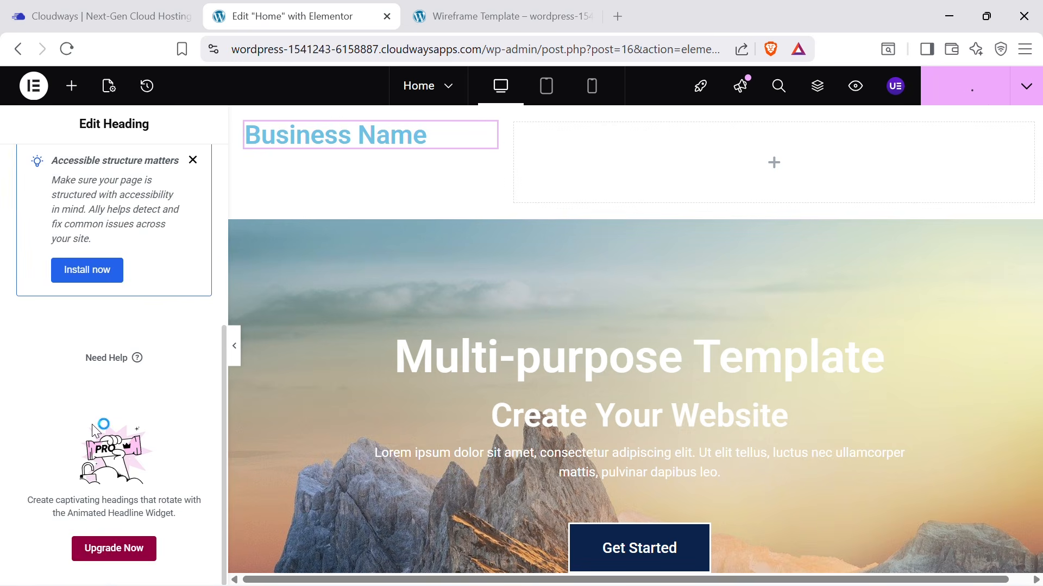
pyautogui.scroll(5, 89, 198)
pyautogui.click(104, 185)
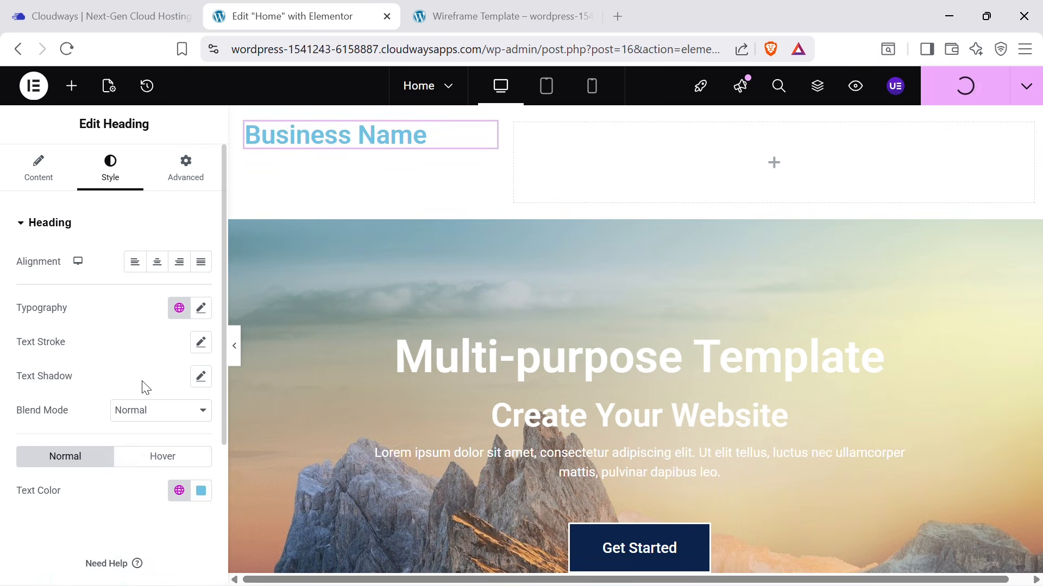
pyautogui.click(201, 491)
pyautogui.moveTo(217, 389); pyautogui.dragTo(284, 361)
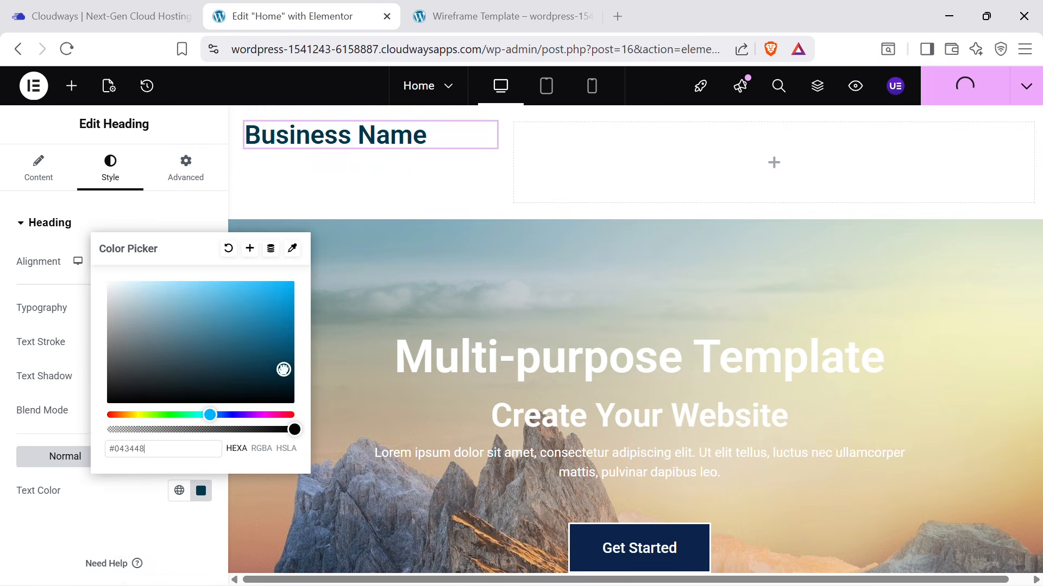
# Add a Navigation Menu widget to the right header column.
pyautogui.click(495, 8)
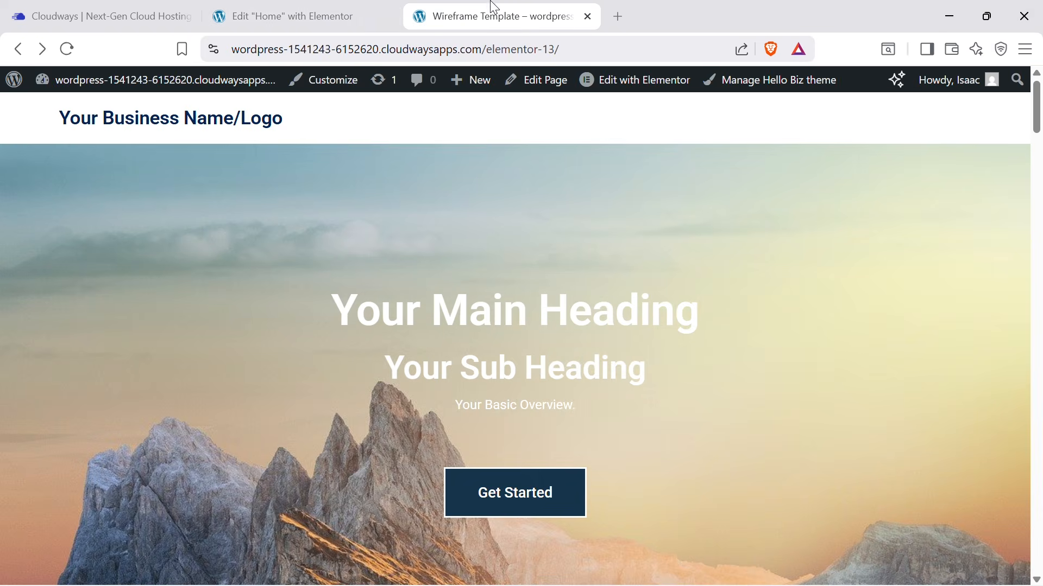
pyautogui.click(347, 16)
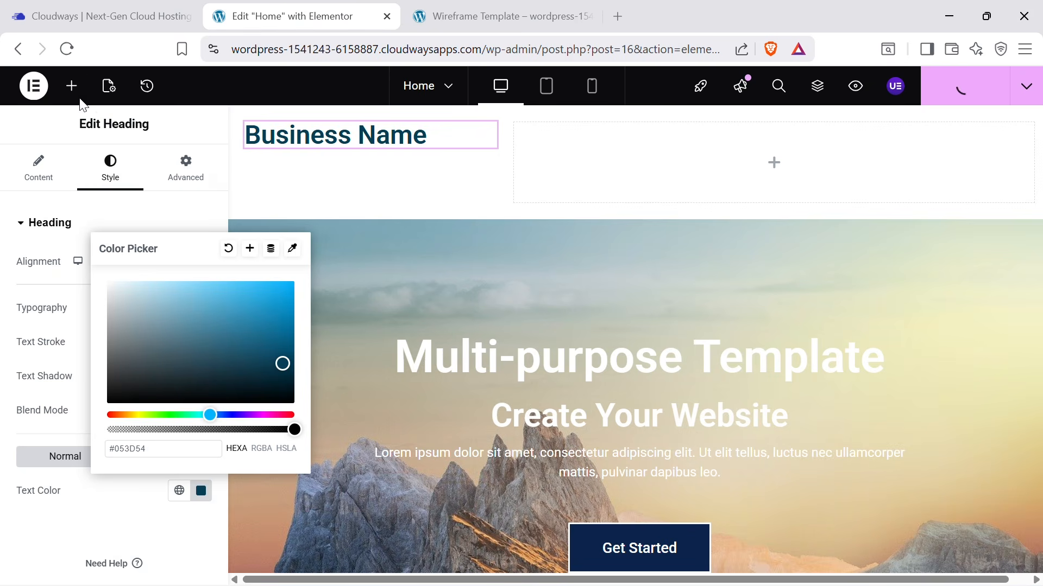
pyautogui.click(71, 86)
pyautogui.write('menu')
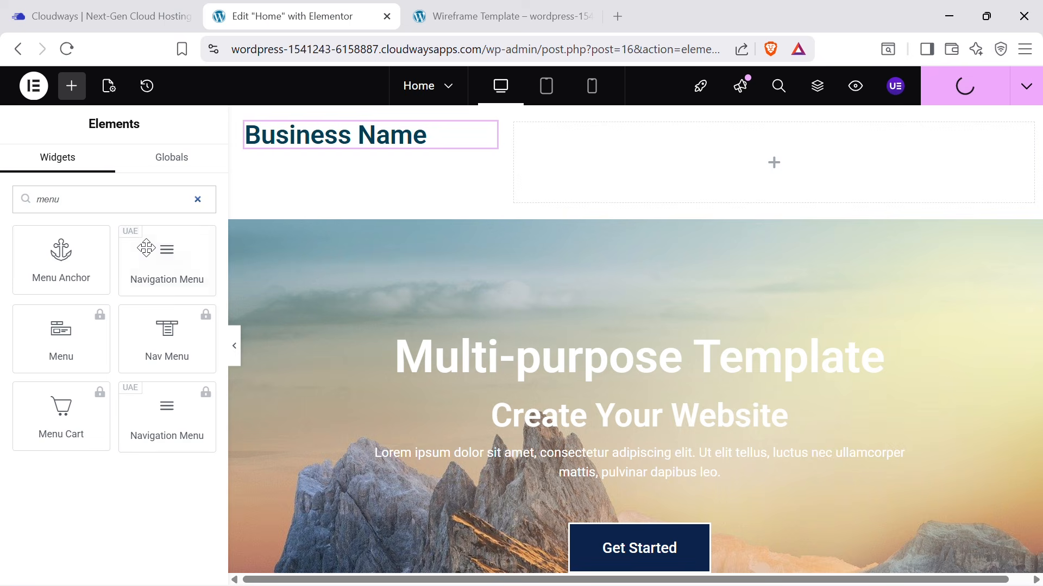
pyautogui.moveTo(146, 248); pyautogui.dragTo(928, 150)
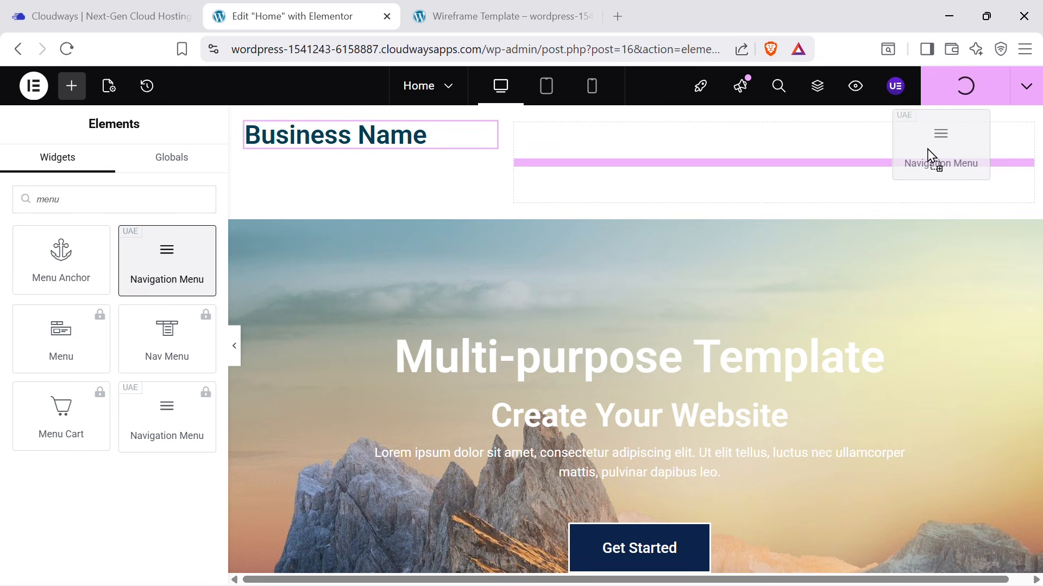
pyautogui.moveTo(928, 150); pyautogui.dragTo(927, 153)
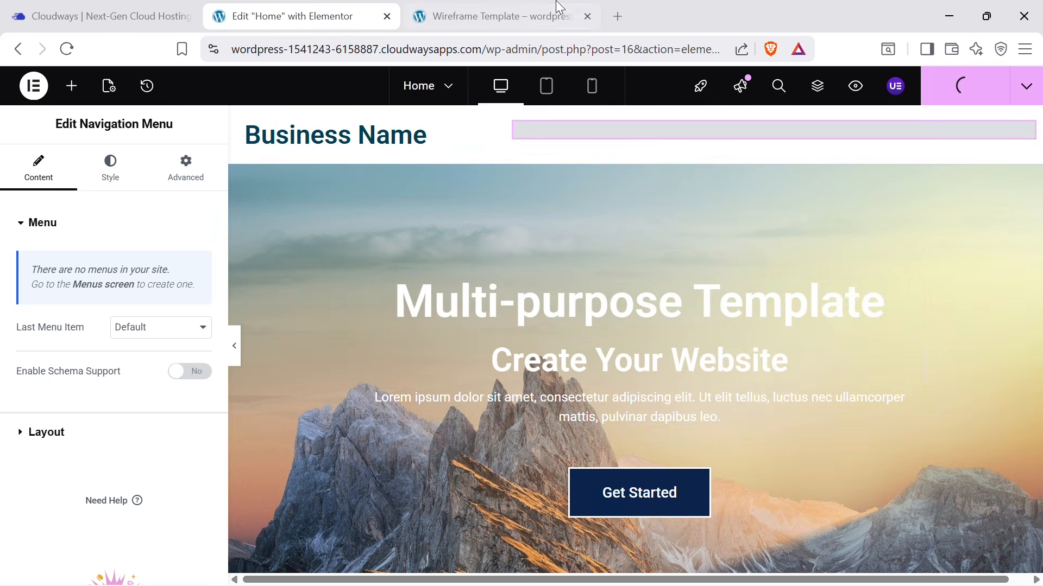
# Scroll through the live Wireframe Template page to review its layout.
pyautogui.click(491, 15)
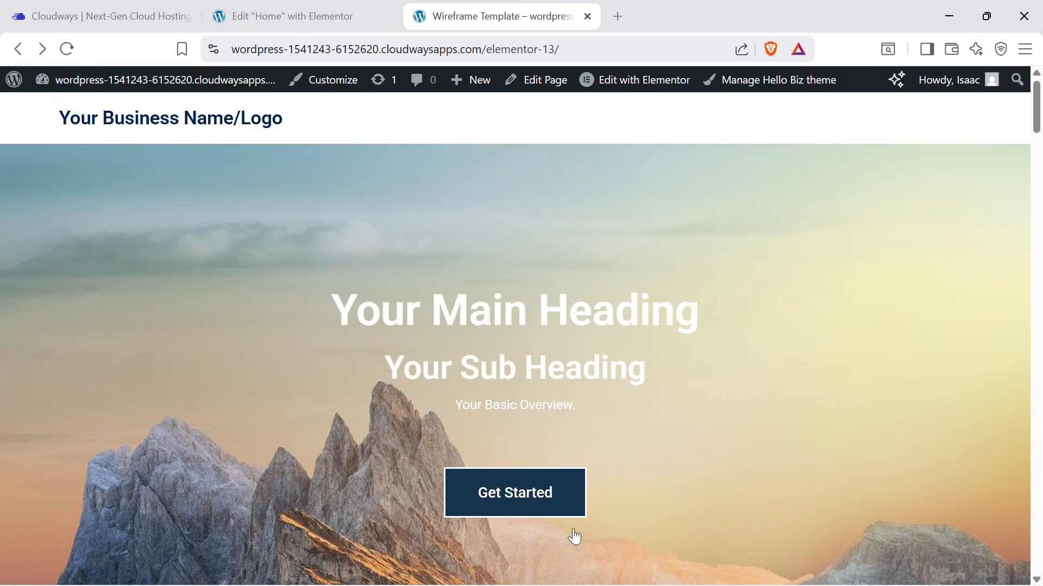
pyautogui.scroll(-20, 822, 333)
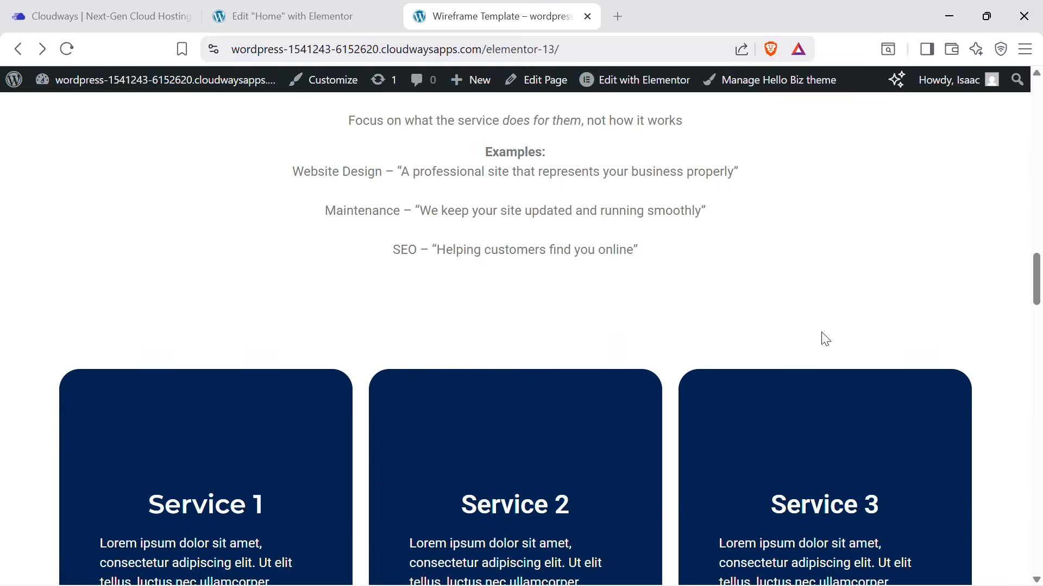
pyautogui.scroll(-20, 824, 341)
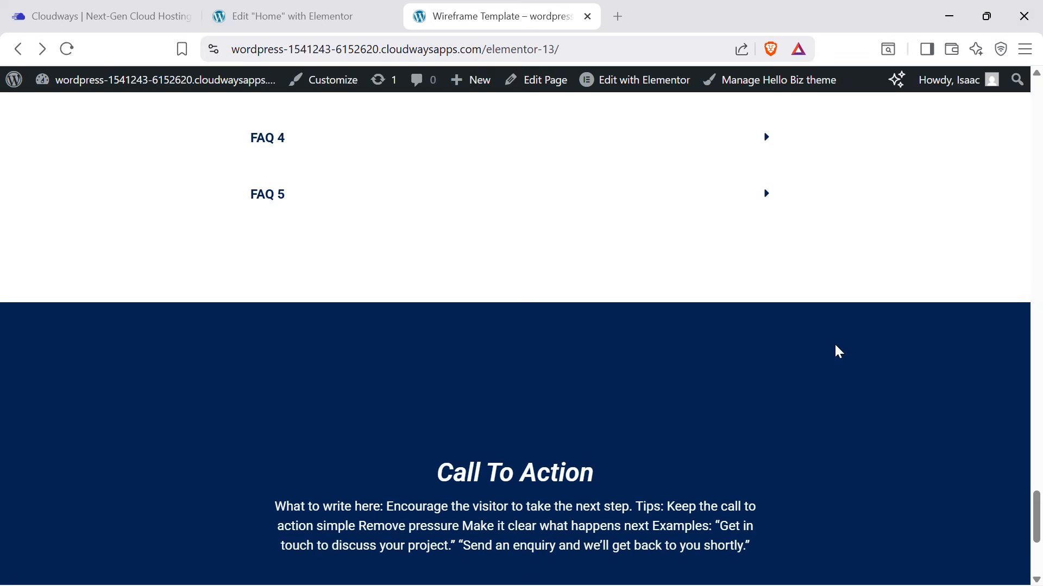
pyautogui.scroll(-5, 837, 348)
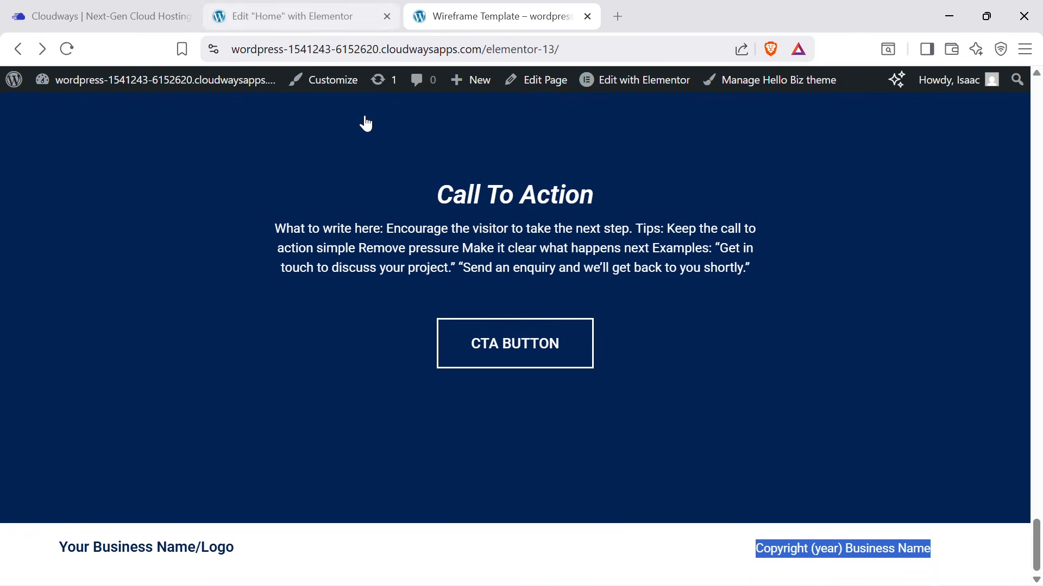
pyautogui.scroll(20, 698, 477)
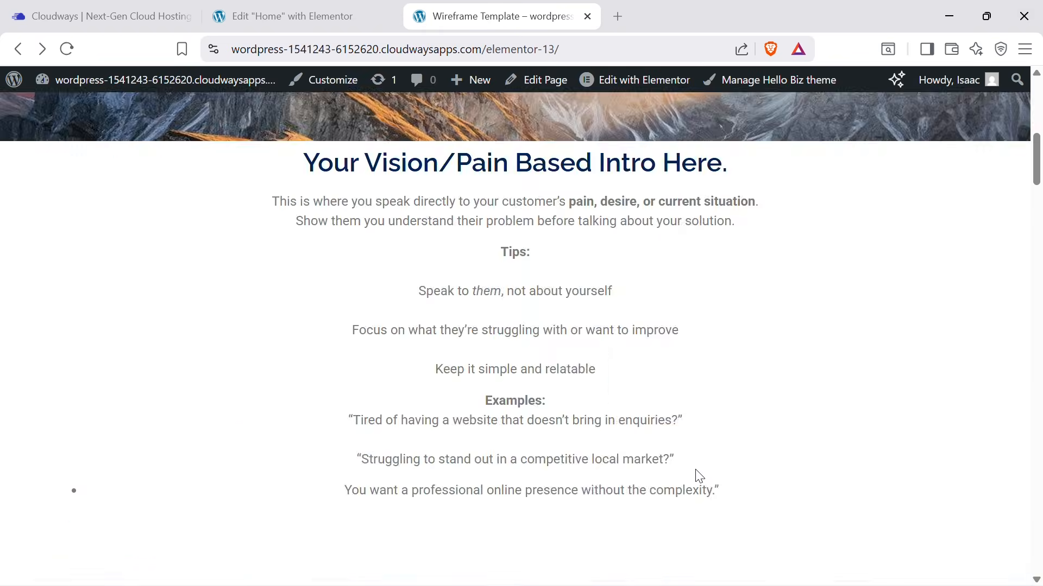
pyautogui.scroll(10, 699, 475)
# Back in the Home editor, paste a value into the 'Add Your Heading Text Here' heading's text colour.
pyautogui.click(344, 9)
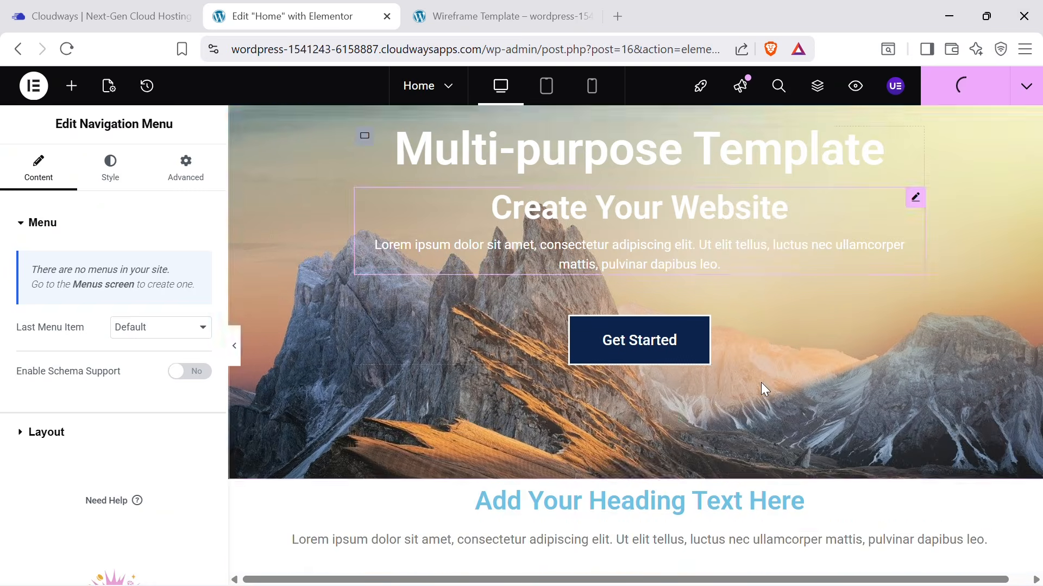
pyautogui.scroll(-5, 763, 387)
pyautogui.scroll(2, 762, 374)
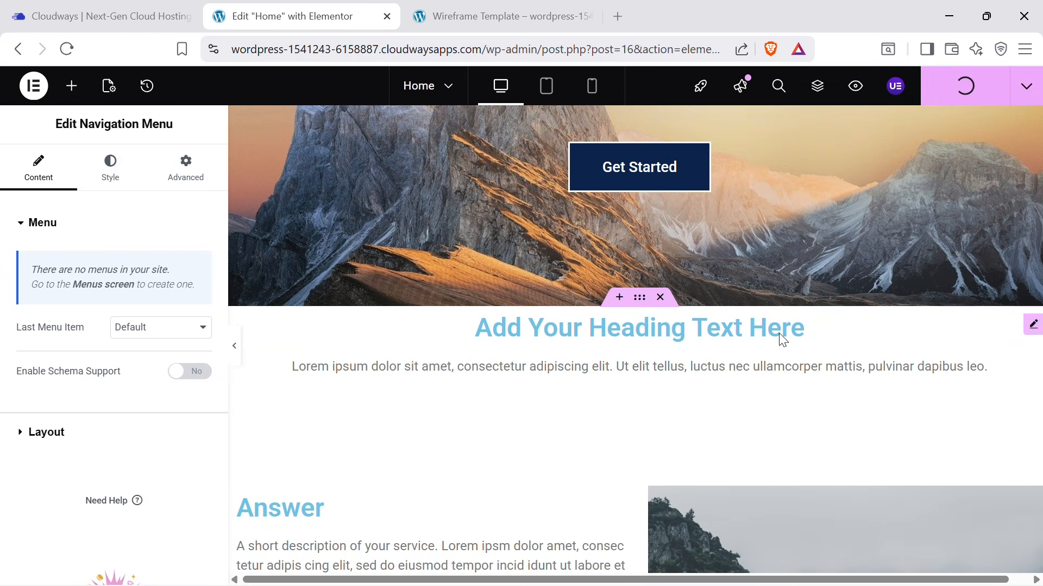
pyautogui.click(1035, 326)
pyautogui.click(111, 169)
pyautogui.click(201, 491)
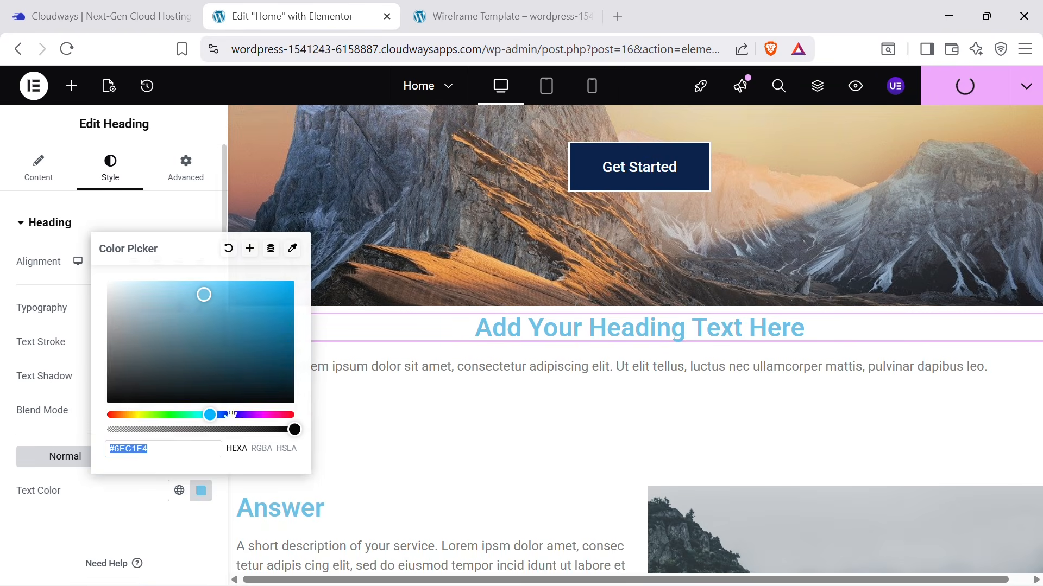
pyautogui.hotkey('ctrl', 'v')
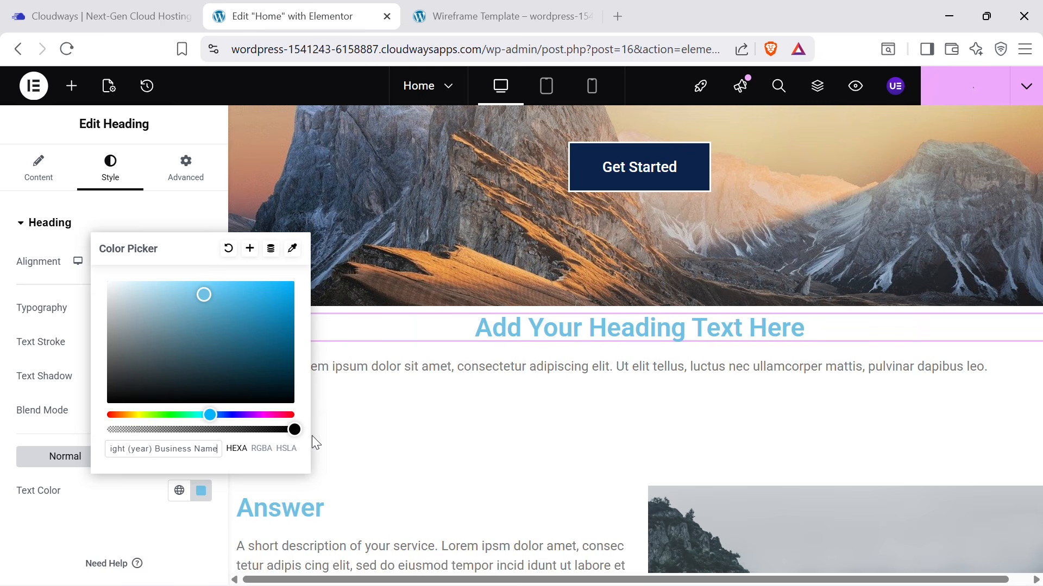
# Darken the heading text to dark blue, then review the live Wireframe Template page again.
pyautogui.moveTo(220, 371)
pyautogui.mouseDown()
pyautogui.moveTo(246, 365)
pyautogui.moveTo(249, 378)
pyautogui.mouseUp()
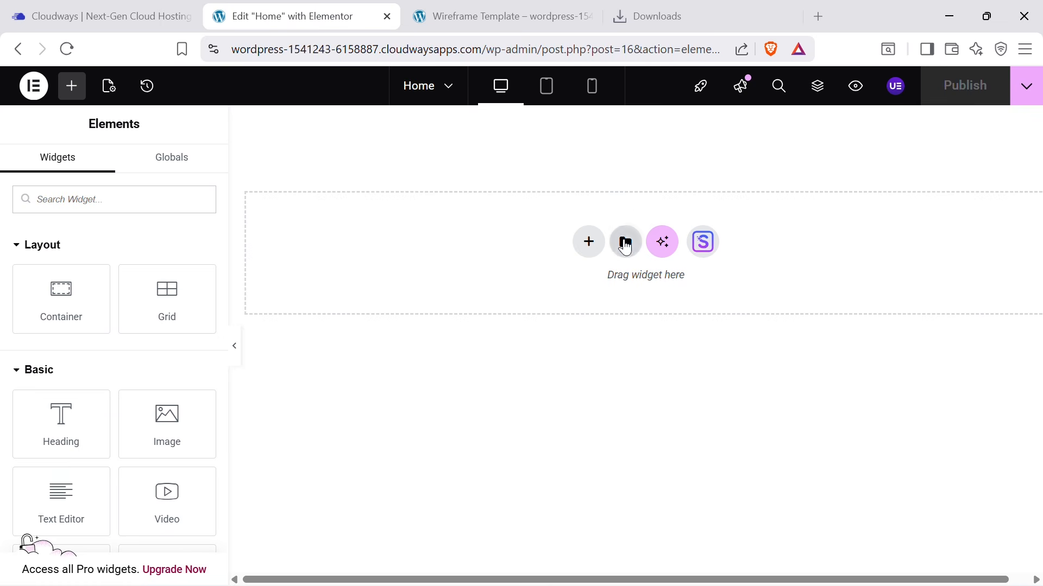
pyautogui.click(524, 8)
pyautogui.scroll(-20, 617, 301)
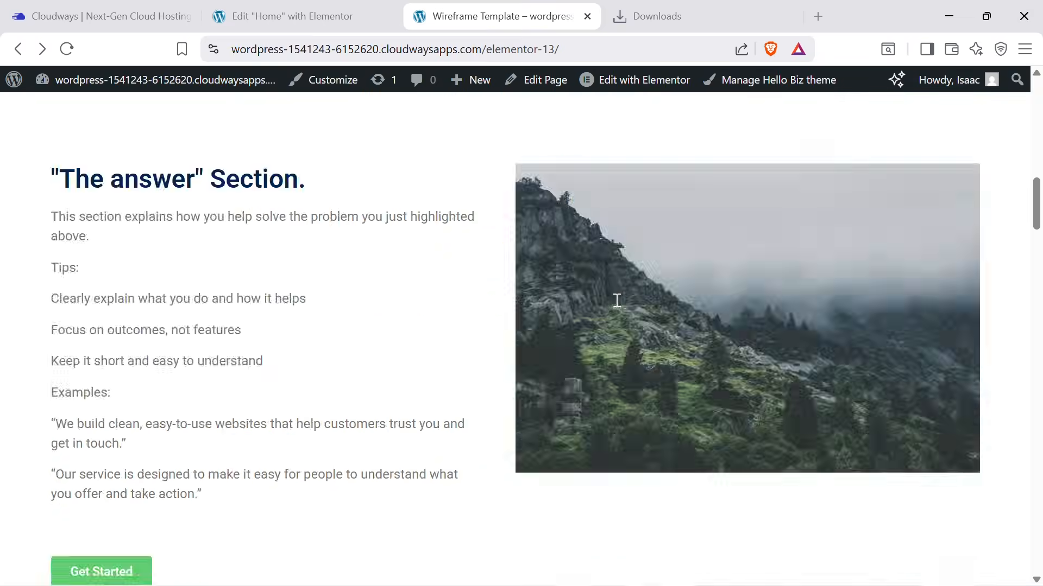
pyautogui.scroll(20, 609, 309)
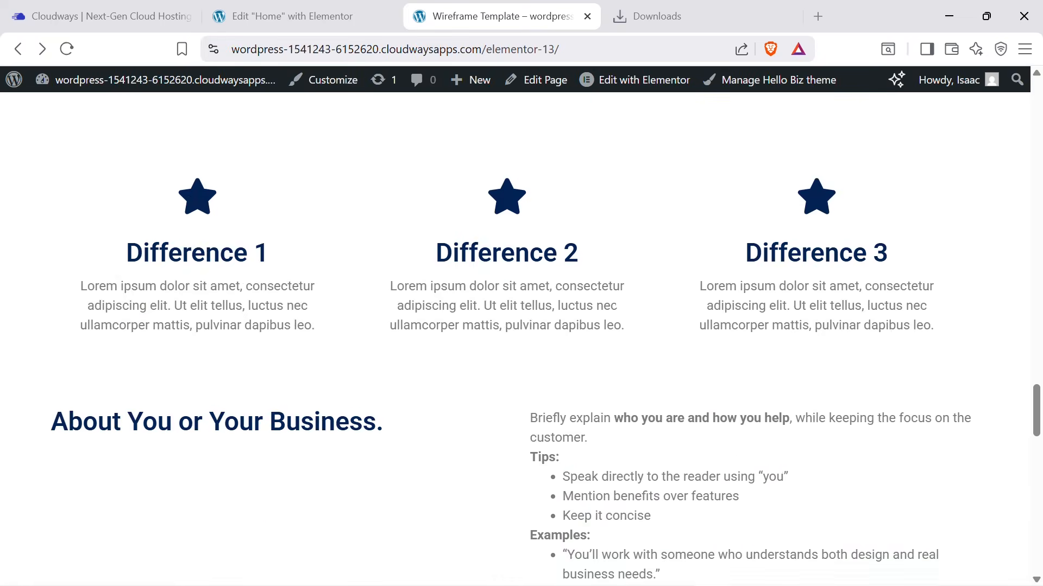
pyautogui.scroll(2, 608, 310)
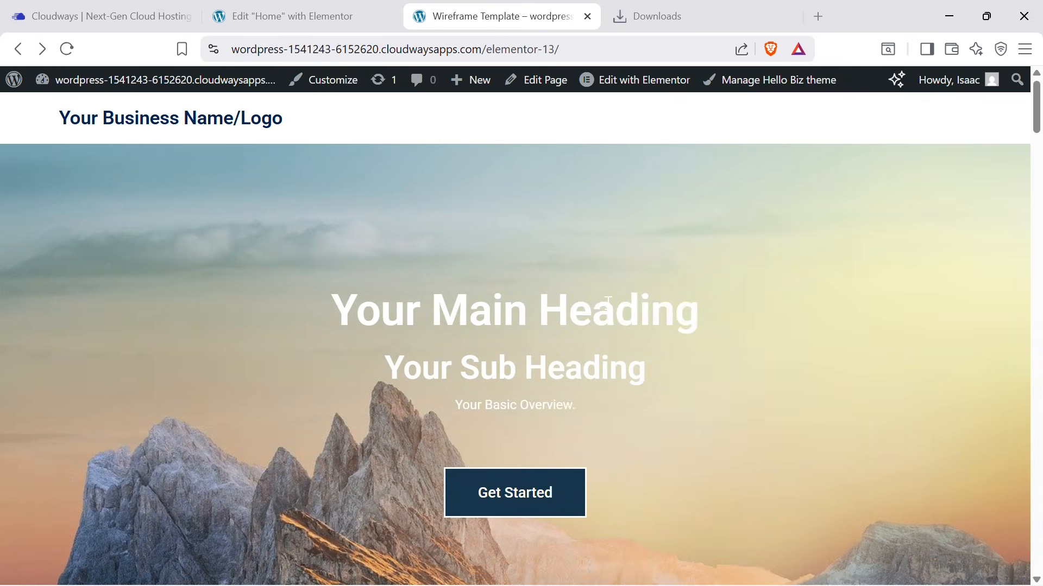
# Compare the Home editor with the live Wireframe Template page, ending back in the Home editor.
pyautogui.click(330, 10)
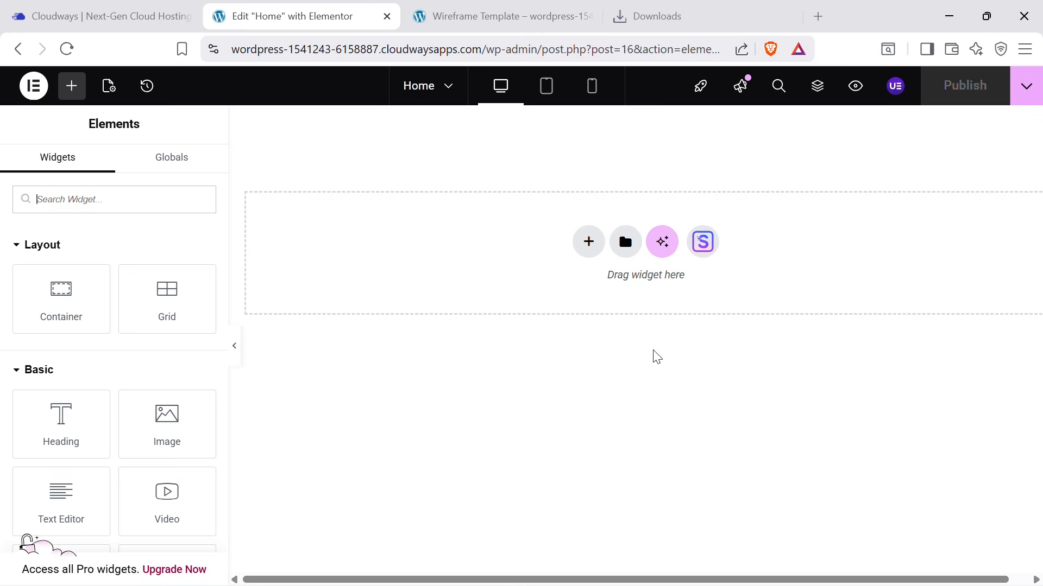
pyautogui.click(503, 16)
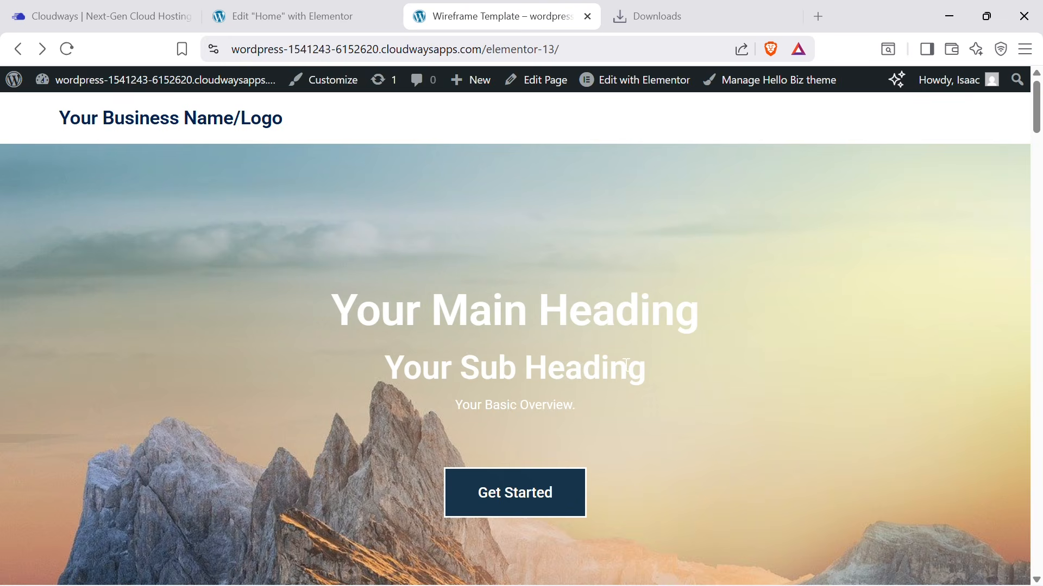
pyautogui.click(315, 12)
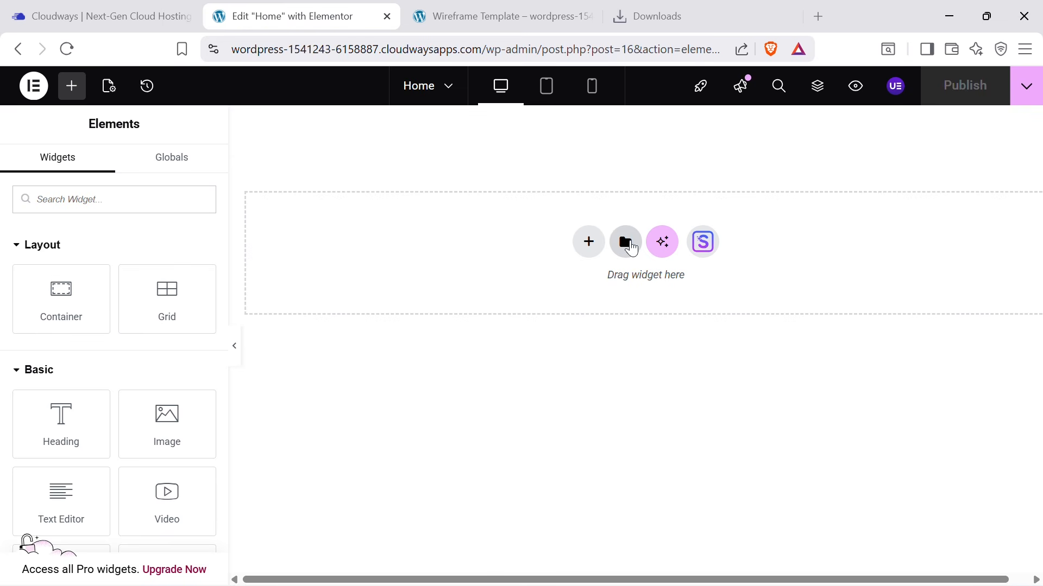
# Import elementor-84-2026-01-21.json into the template library and insert the Wireframe Template into Home.
pyautogui.click(625, 243)
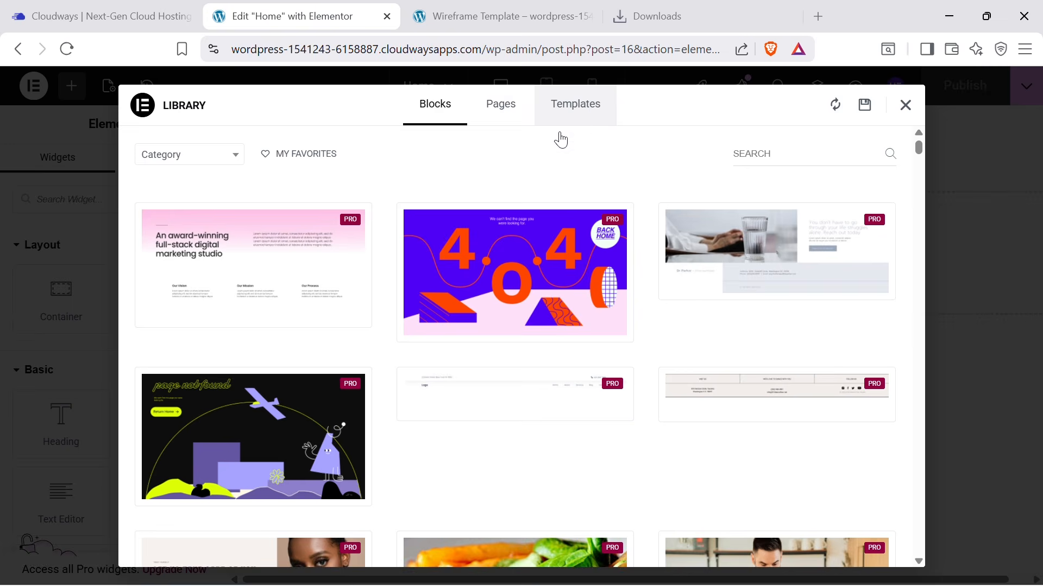
pyautogui.click(578, 108)
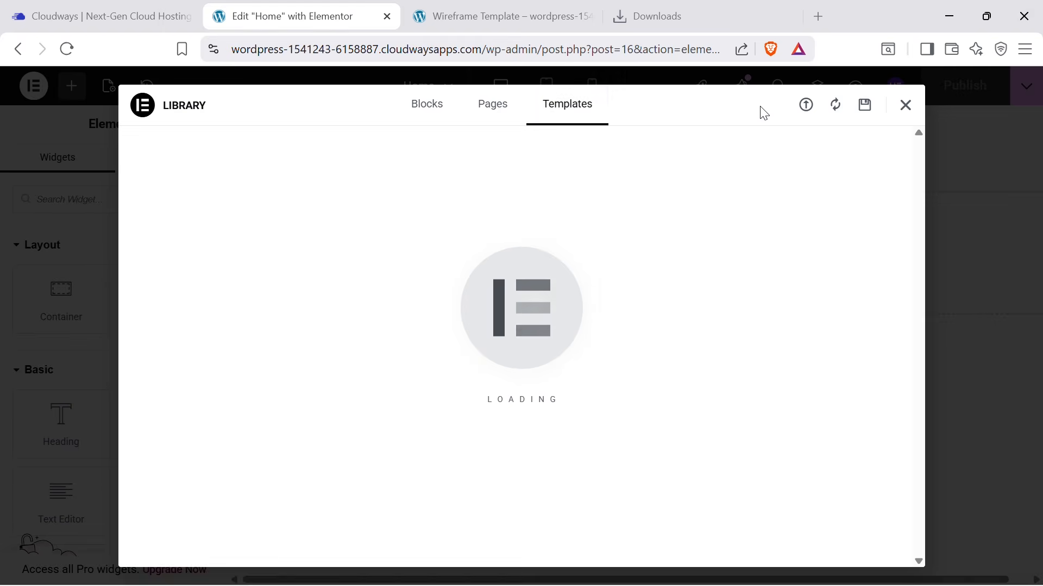
pyautogui.click(805, 107)
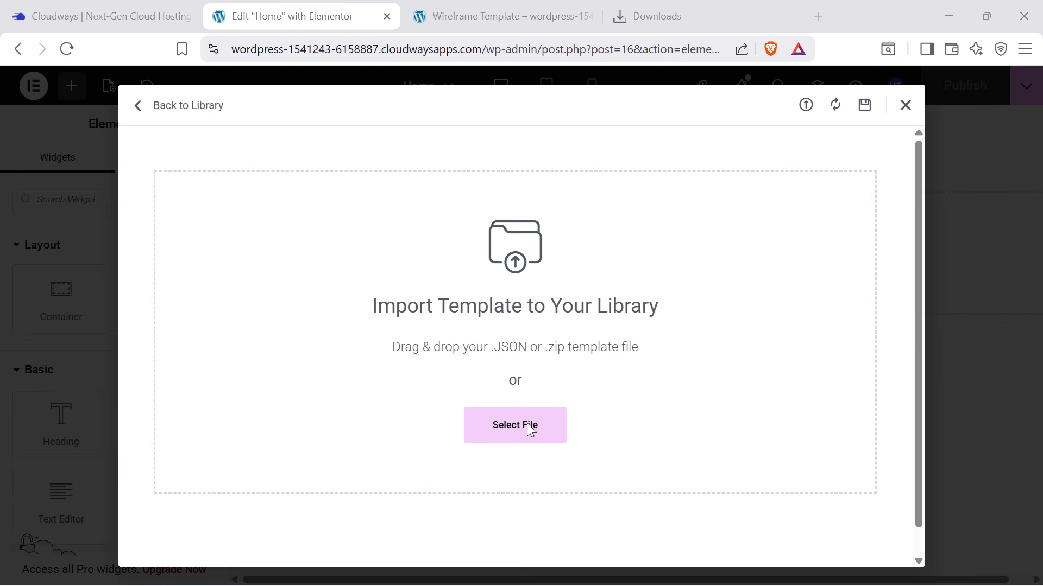
pyautogui.click(529, 429)
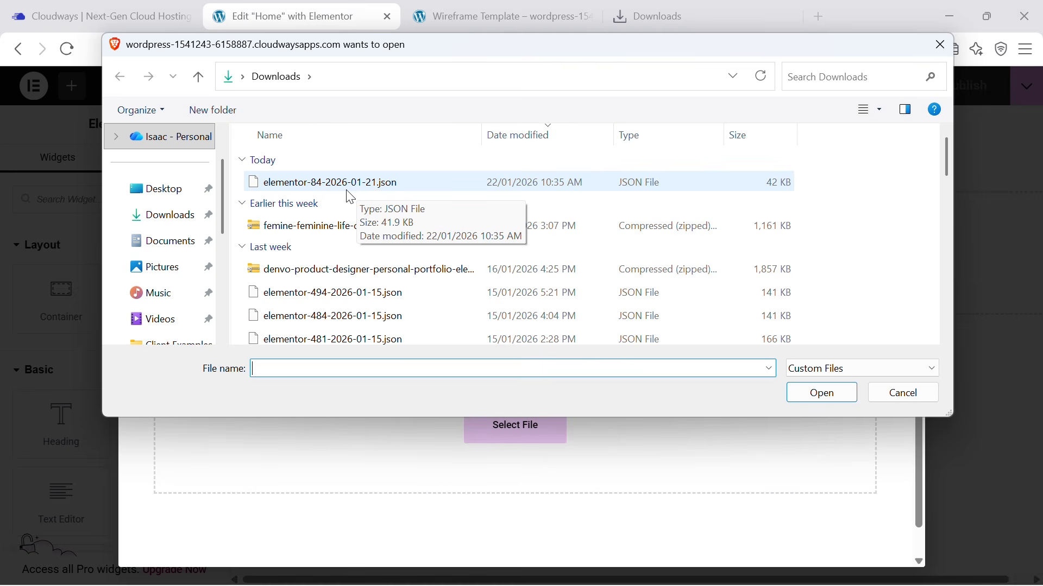
pyautogui.doubleClick(350, 196)
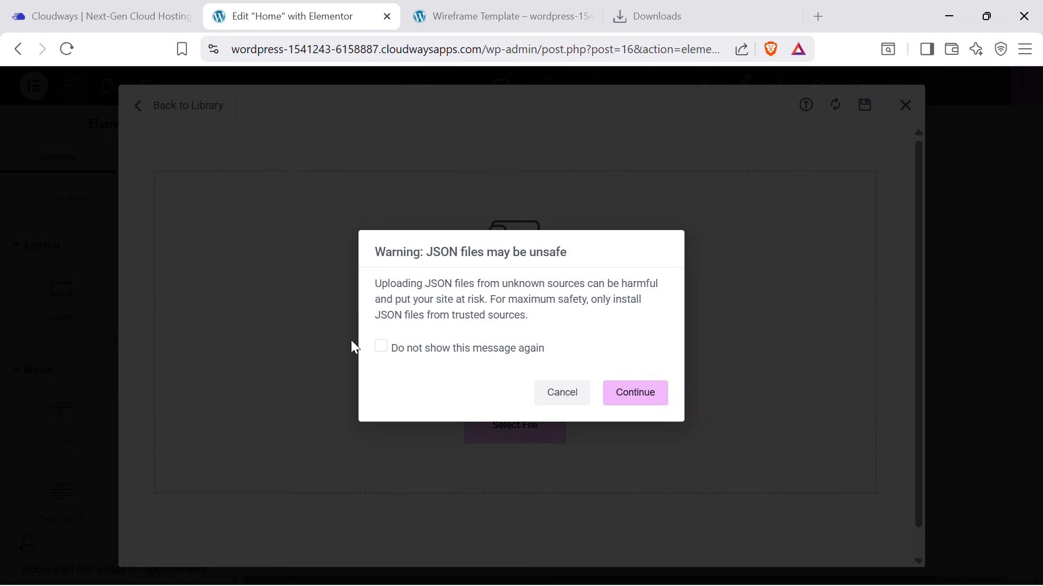
pyautogui.click(381, 347)
pyautogui.click(650, 400)
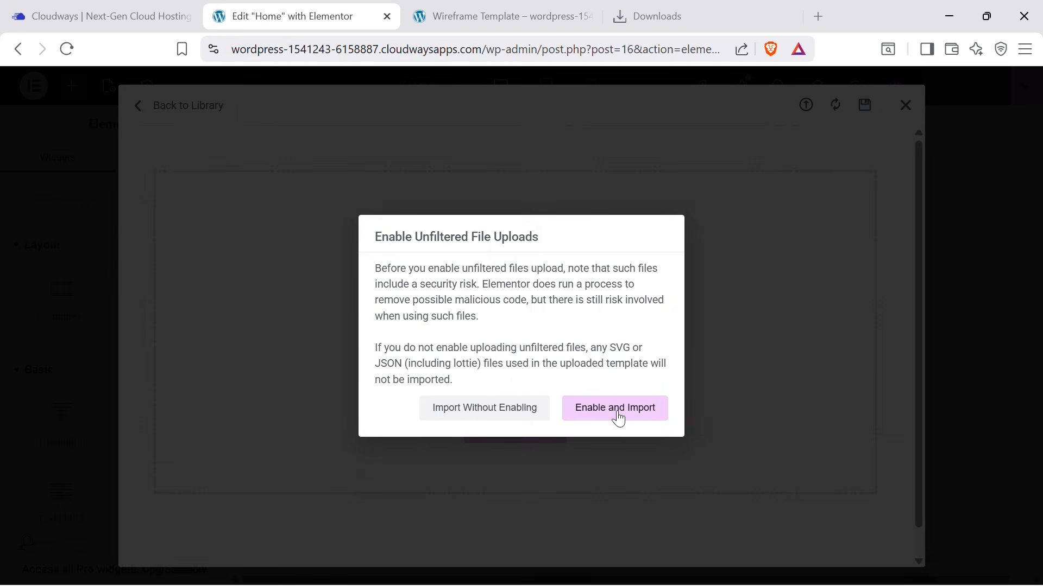
pyautogui.click(619, 419)
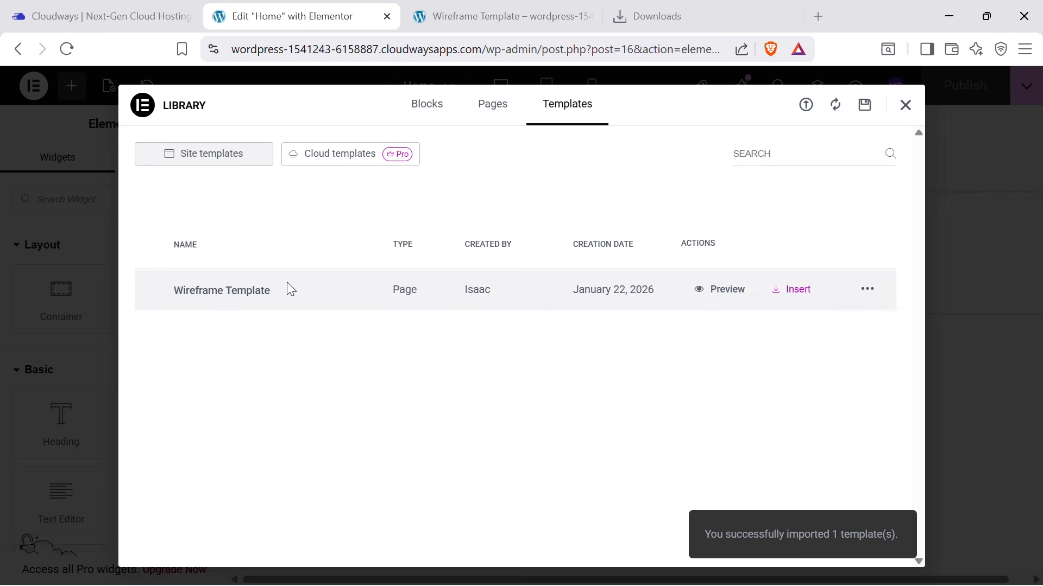
pyautogui.click(789, 298)
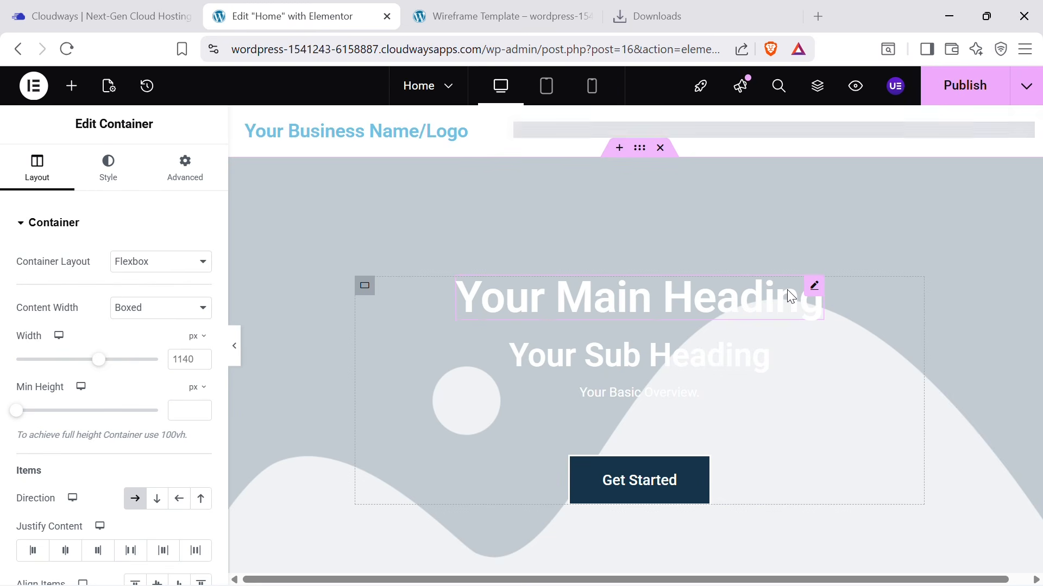
pyautogui.scroll(-20, 795, 294)
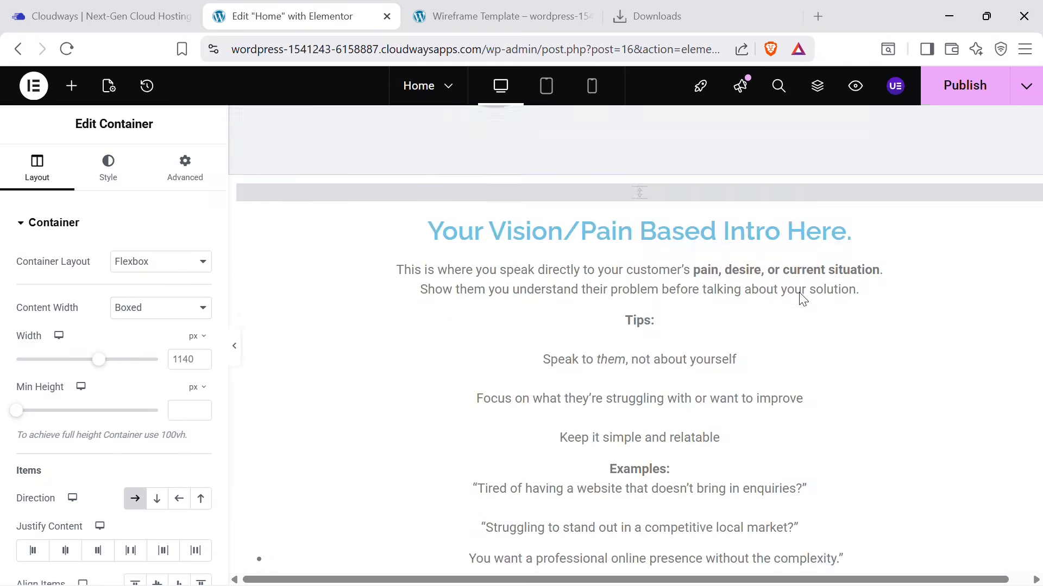
pyautogui.scroll(-20, 891, 357)
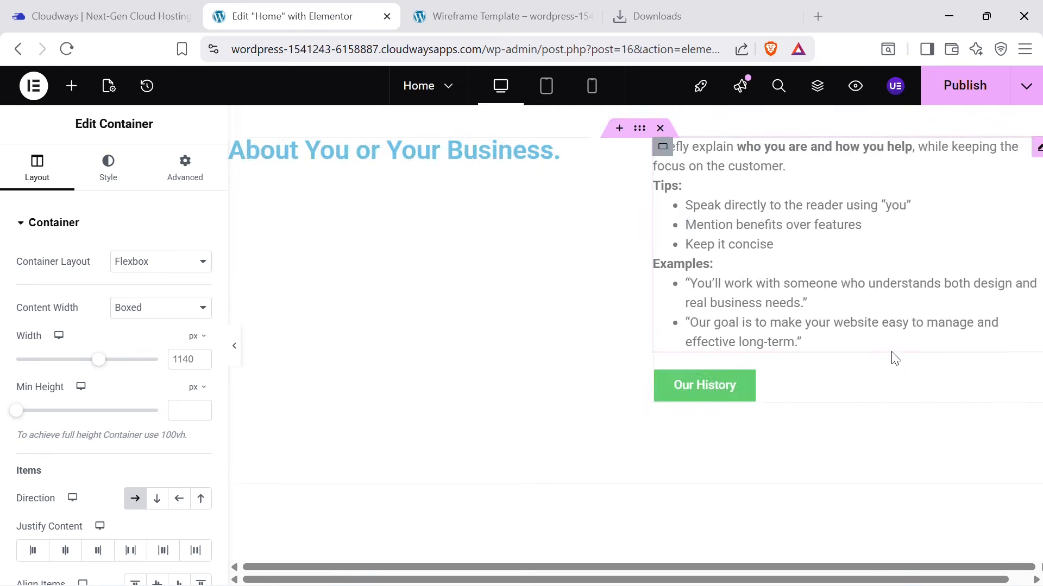
pyautogui.scroll(20, 892, 361)
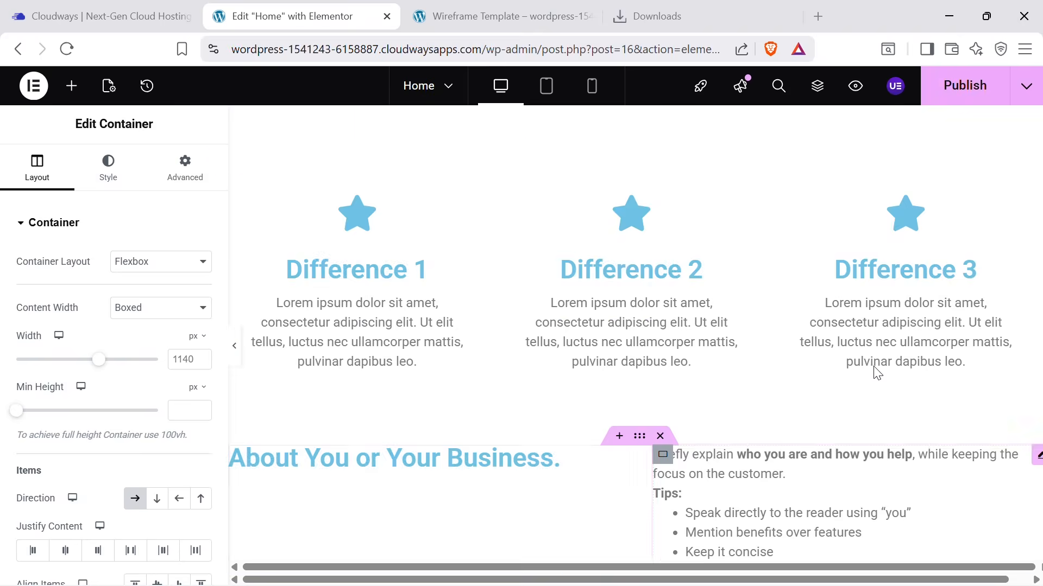
pyautogui.scroll(10, 861, 386)
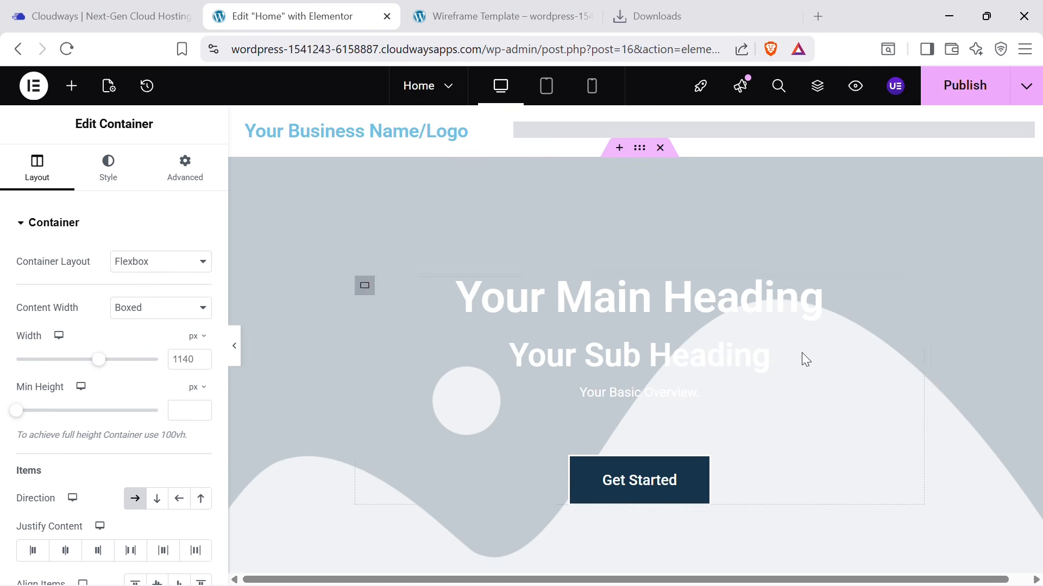
pyautogui.click(427, 8)
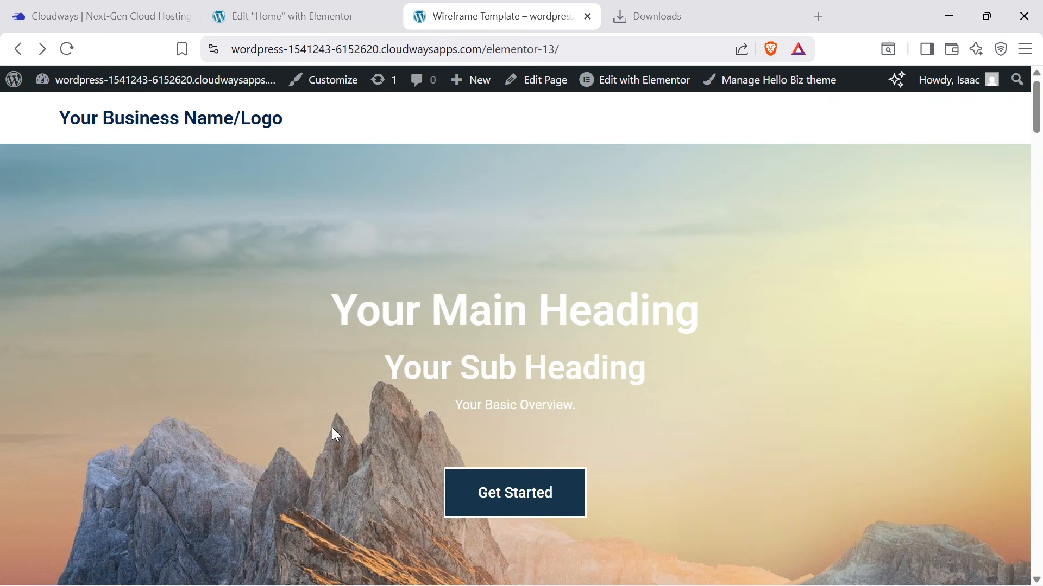
pyautogui.scroll(-3, 383, 361)
pyautogui.scroll(3, 444, 333)
pyautogui.click(286, 7)
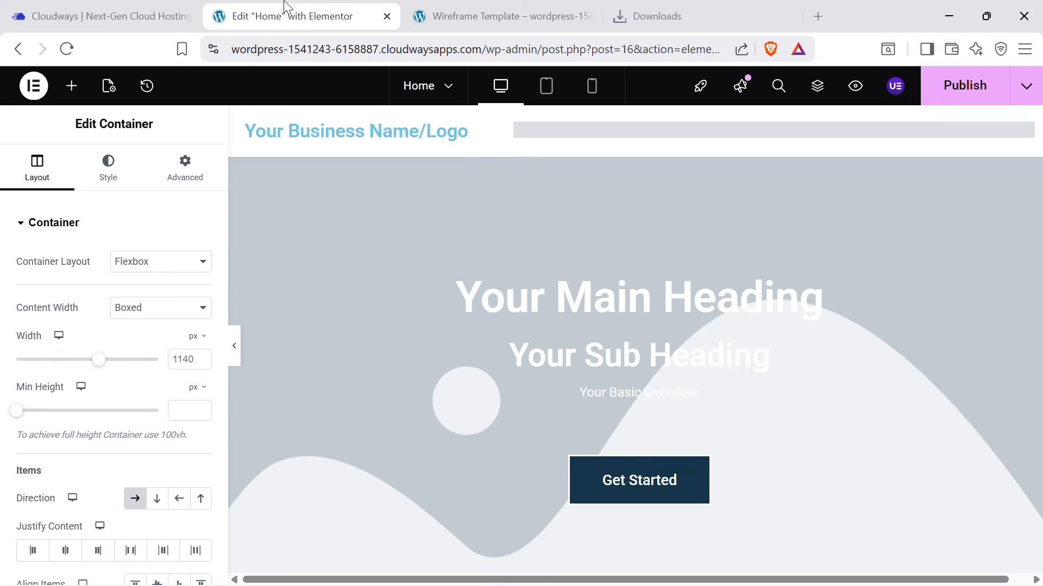
pyautogui.scroll(-4, 760, 340)
pyautogui.scroll(4, 760, 337)
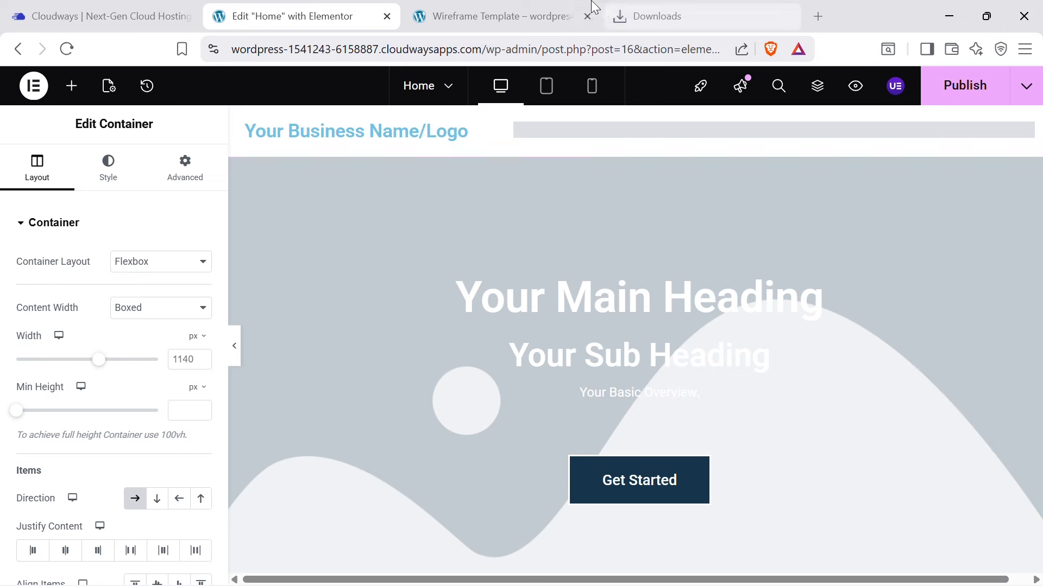
pyautogui.click(500, 16)
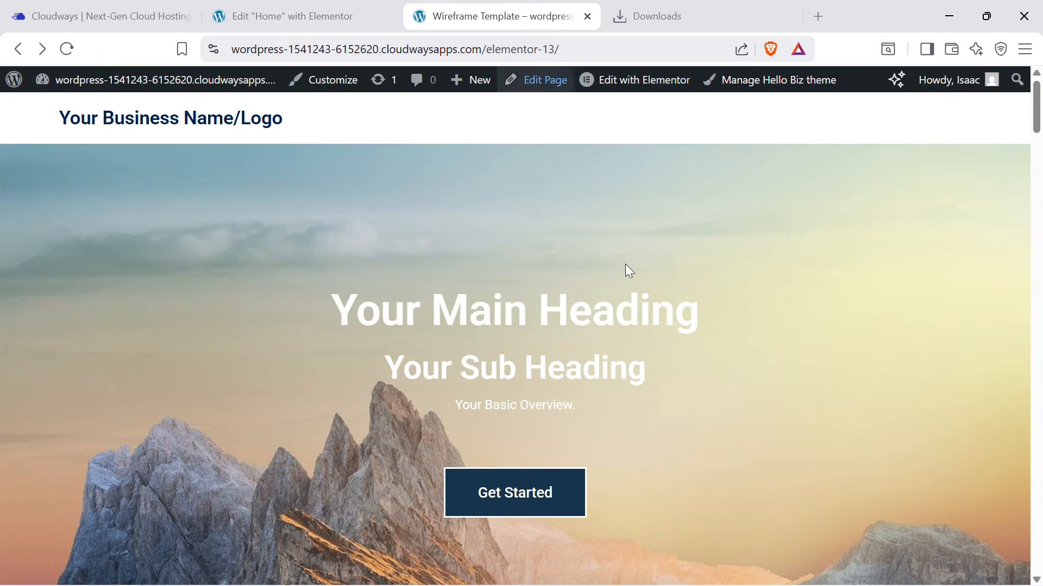
pyautogui.click(302, 13)
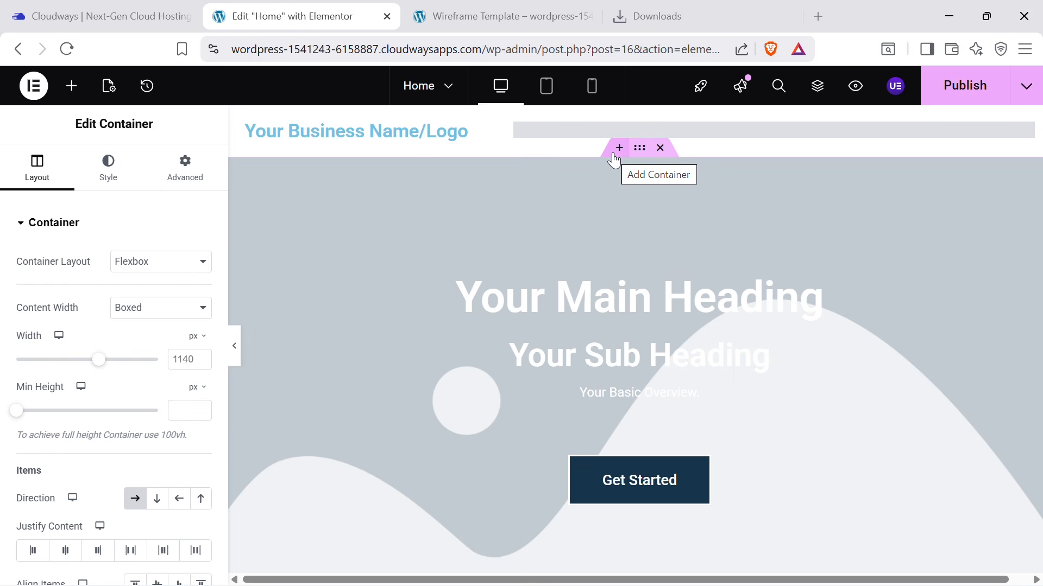
pyautogui.hotkey('ctrl', 'Tab')
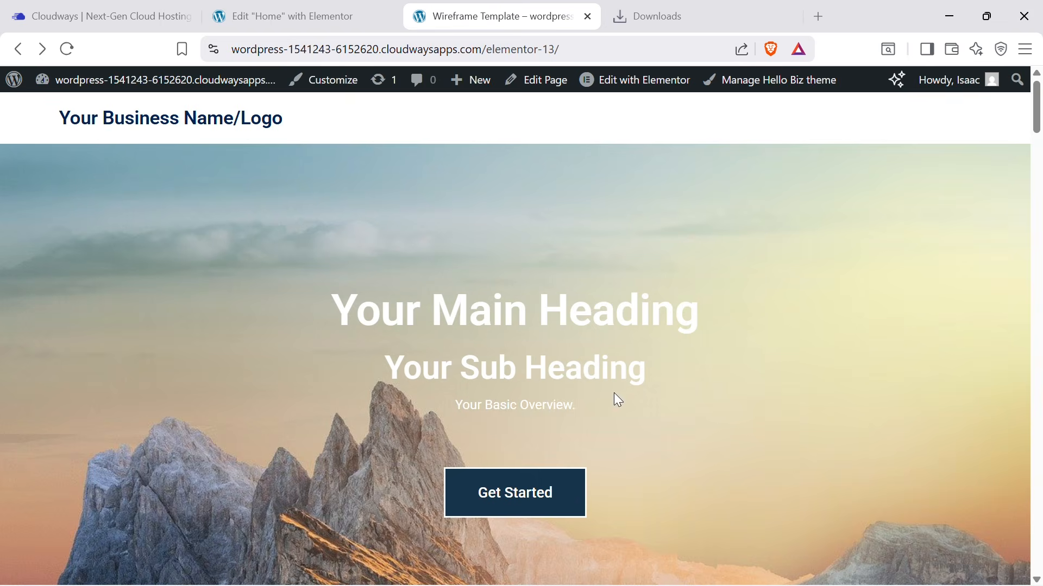
pyautogui.hotkey('ctrl', 'shift', 'Tab')
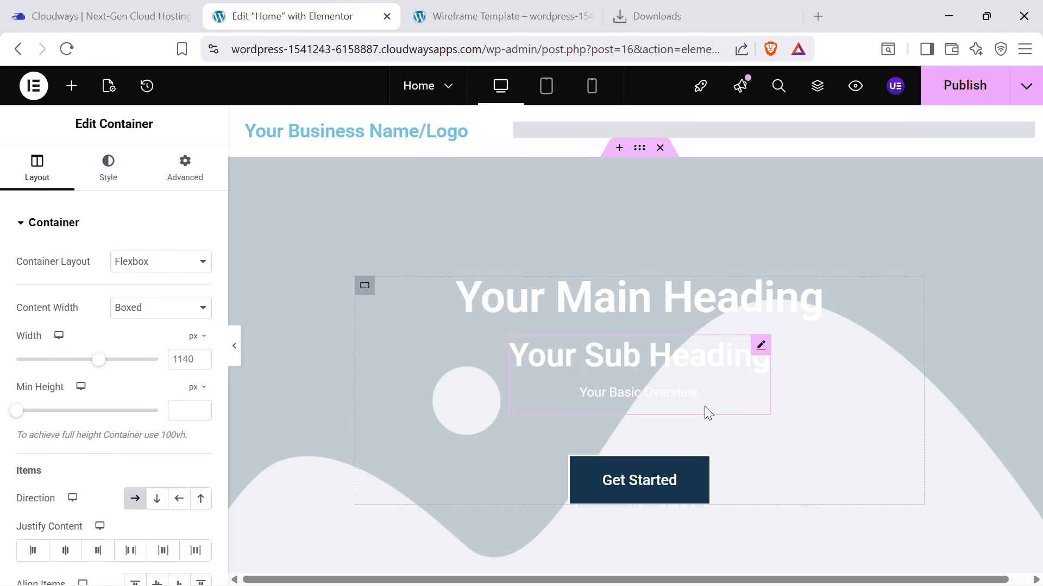
pyautogui.scroll(-5, 705, 406)
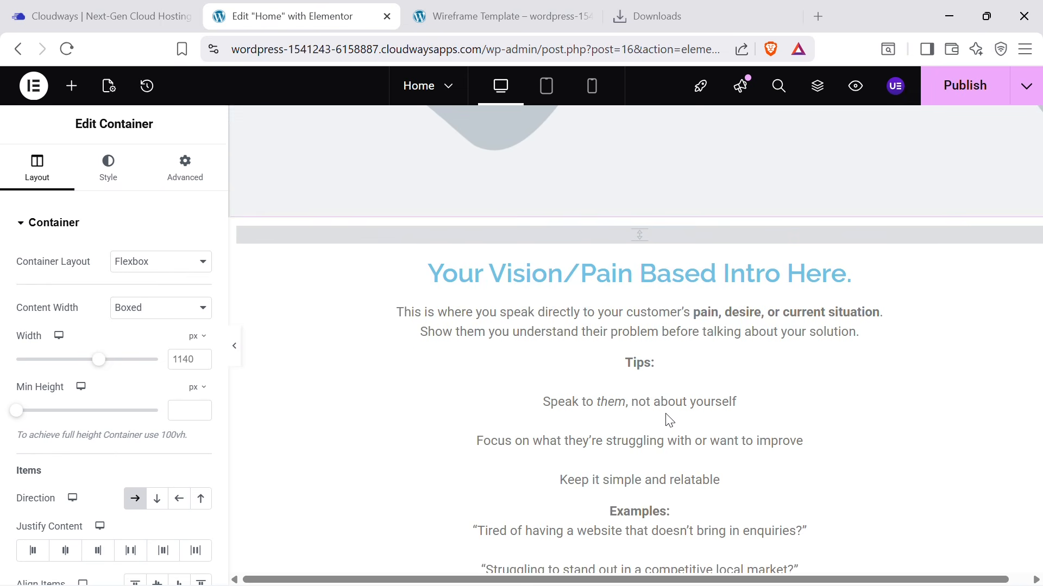
pyautogui.scroll(5, 749, 359)
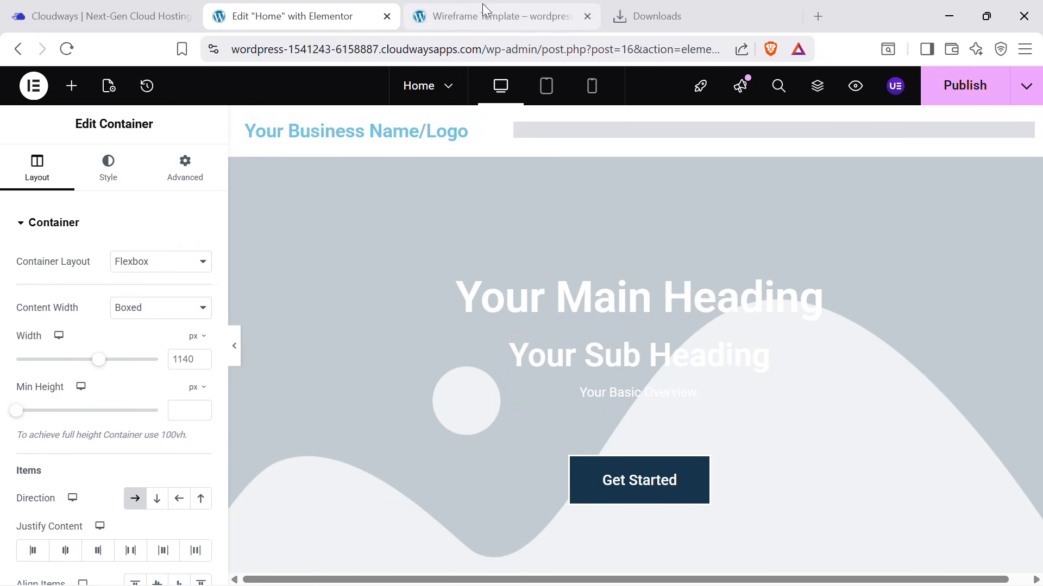
pyautogui.scroll(-5, 654, 409)
pyautogui.scroll(-5, 658, 417)
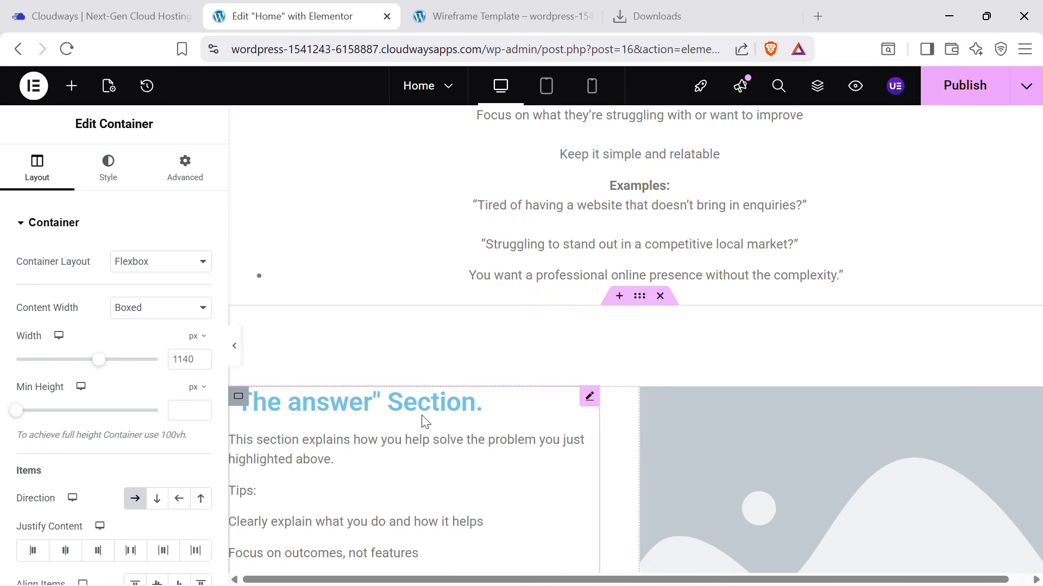
pyautogui.scroll(4, 451, 412)
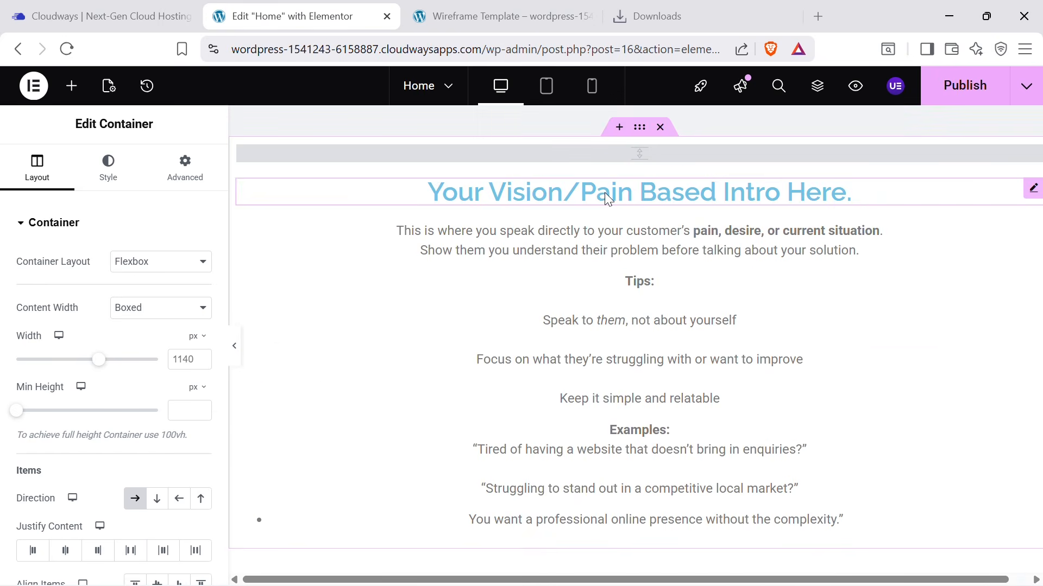
pyautogui.click(485, 7)
pyautogui.scroll(-7, 582, 276)
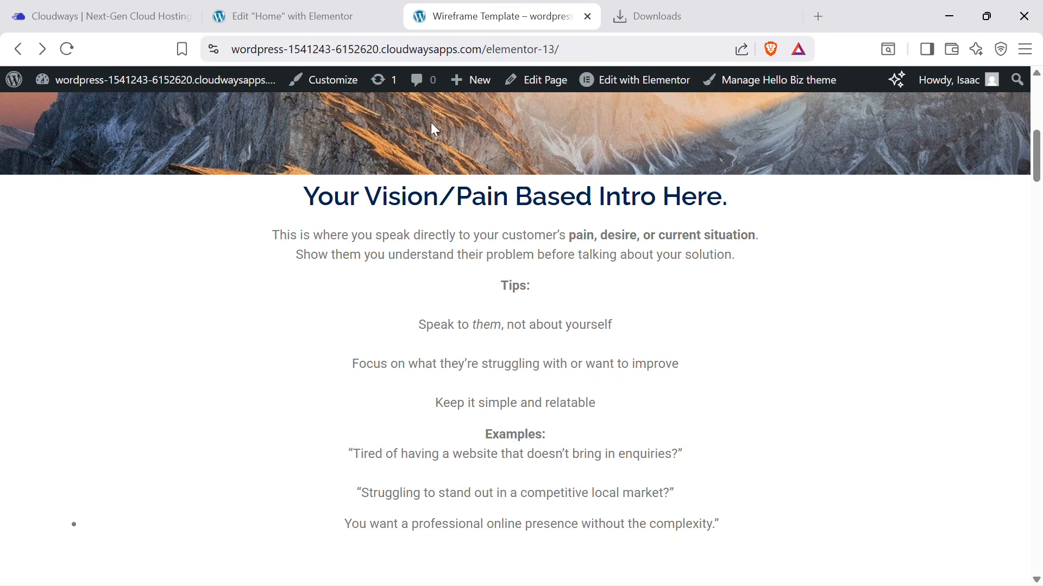
pyautogui.click(348, 18)
pyautogui.scroll(4, 613, 263)
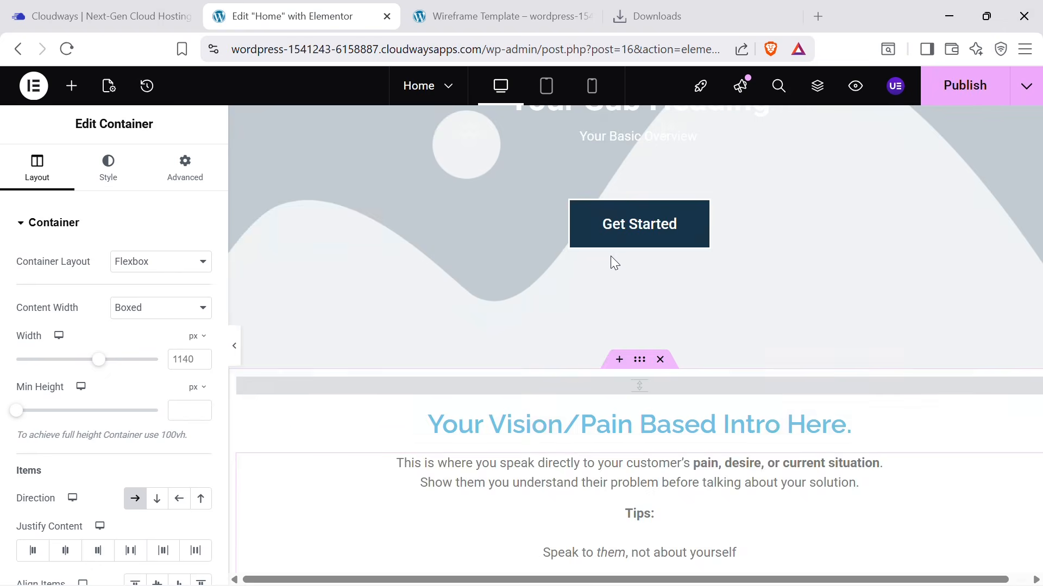
pyautogui.scroll(4, 690, 289)
pyautogui.scroll(-5, 706, 297)
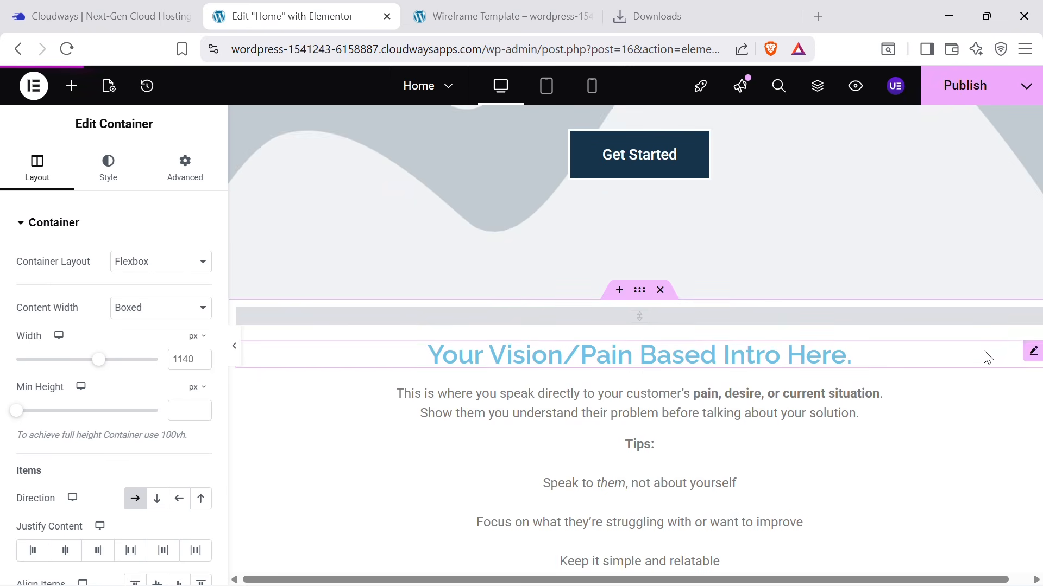
# Recolour the 'Your Vision/Pain Based Intro Here.' heading from light blue to dark navy #203261.
pyautogui.click(1034, 351)
pyautogui.click(103, 173)
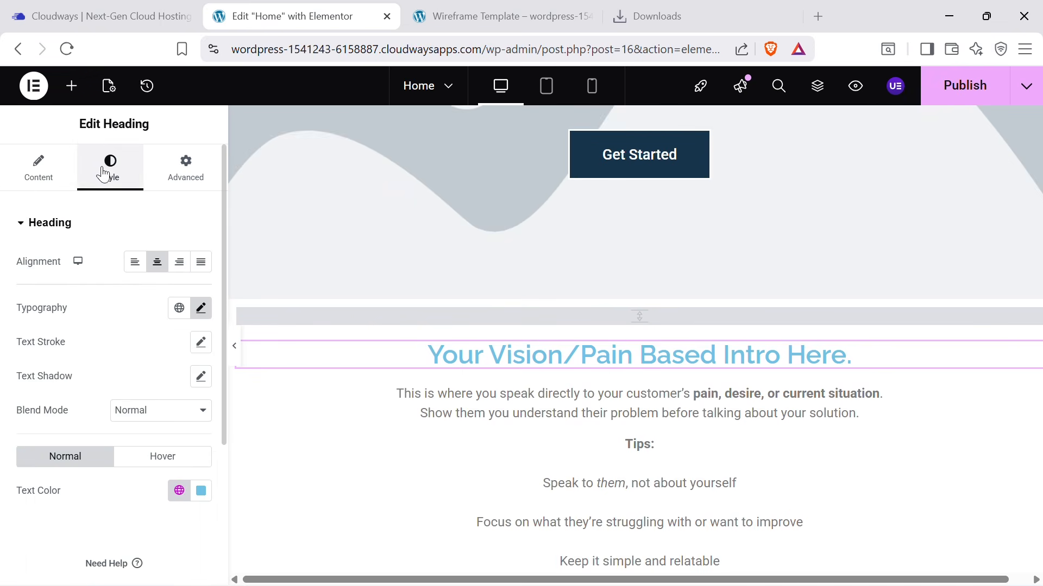
pyautogui.click(202, 492)
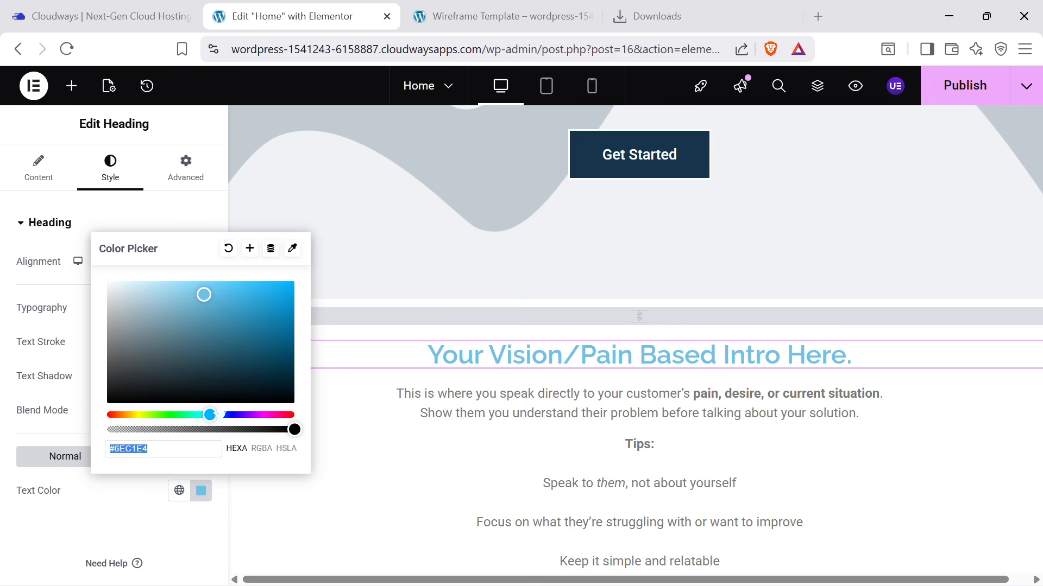
pyautogui.moveTo(217, 415); pyautogui.dragTo(222, 415)
pyautogui.moveTo(254, 374); pyautogui.dragTo(233, 358)
pyautogui.click(672, 360)
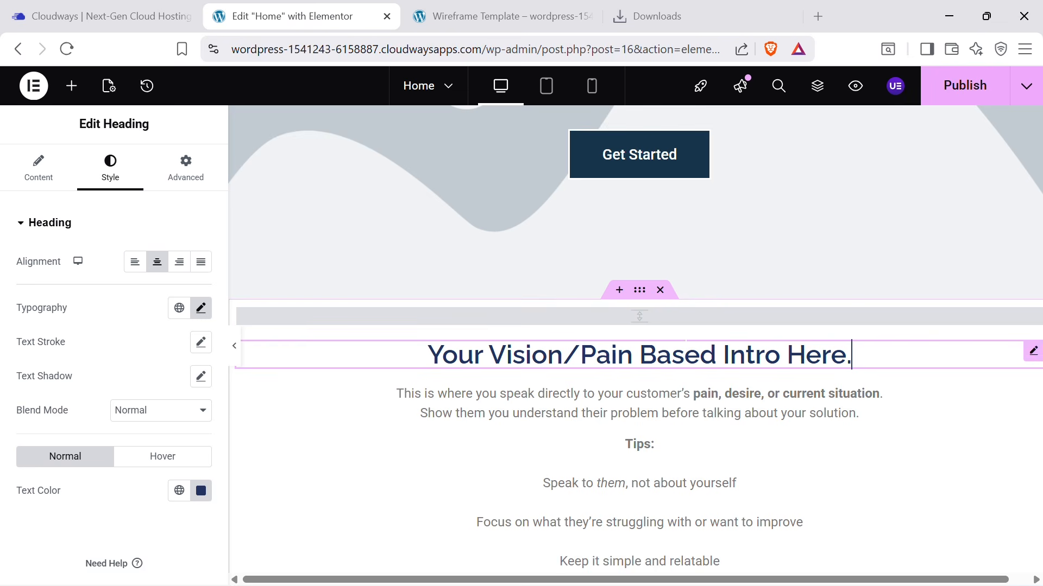
# Scroll the Home page and compare it with the live Wireframe Template page.
pyautogui.scroll(-12, 613, 304)
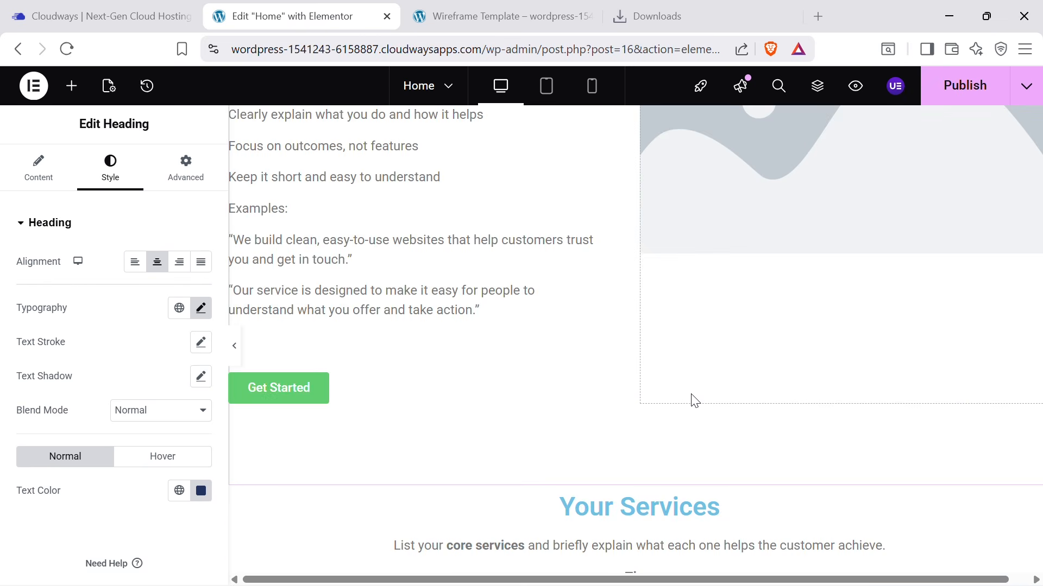
pyautogui.scroll(10, 761, 184)
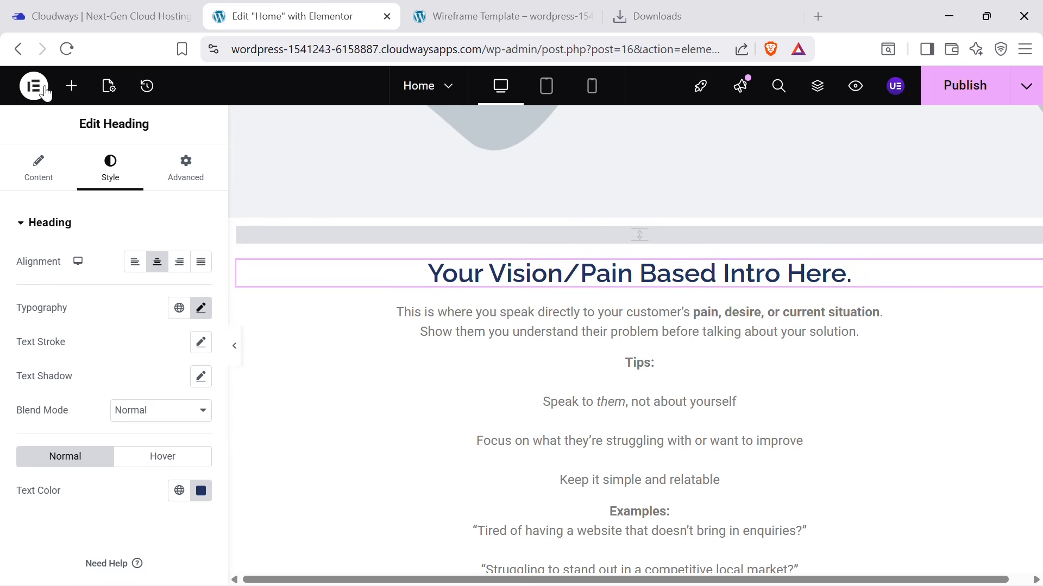
pyautogui.scroll(6, 891, 226)
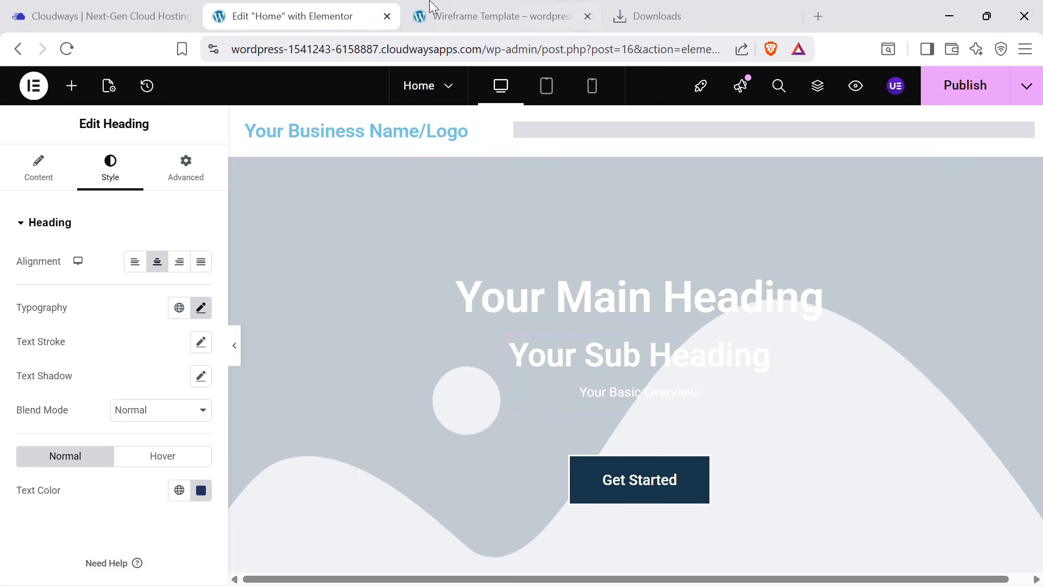
pyautogui.click(435, 9)
pyautogui.scroll(10, 777, 361)
pyautogui.scroll(-3, 617, 165)
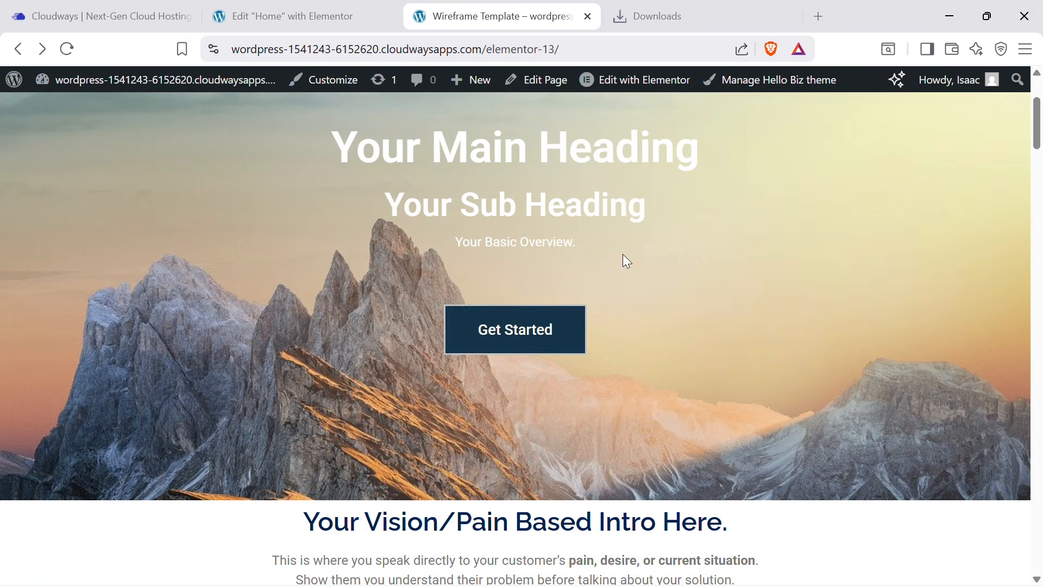
pyautogui.click(354, 13)
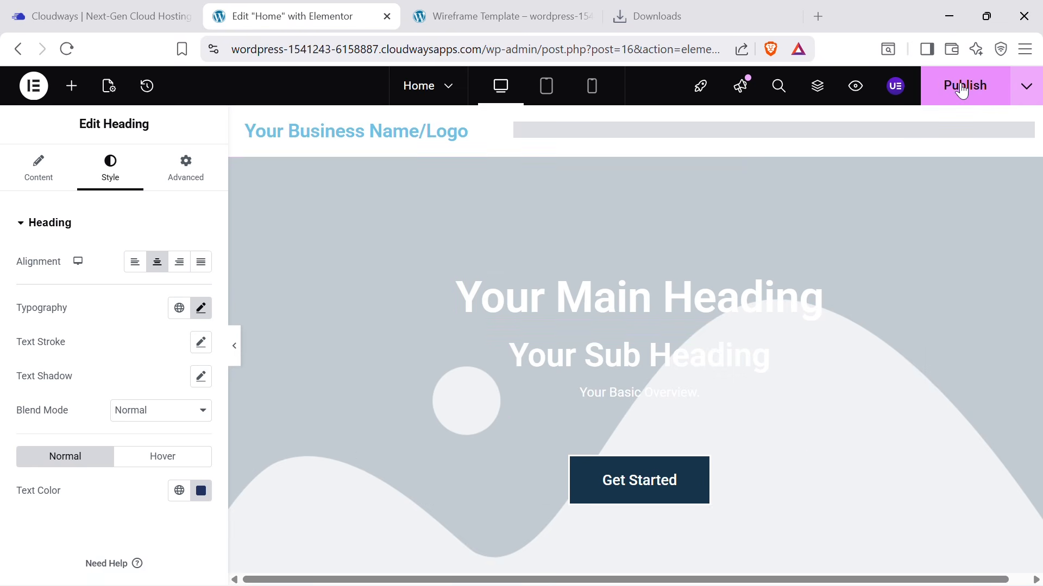
# Publish the Home page, then recheck the heading's colour value and select the hero container.
pyautogui.click(962, 87)
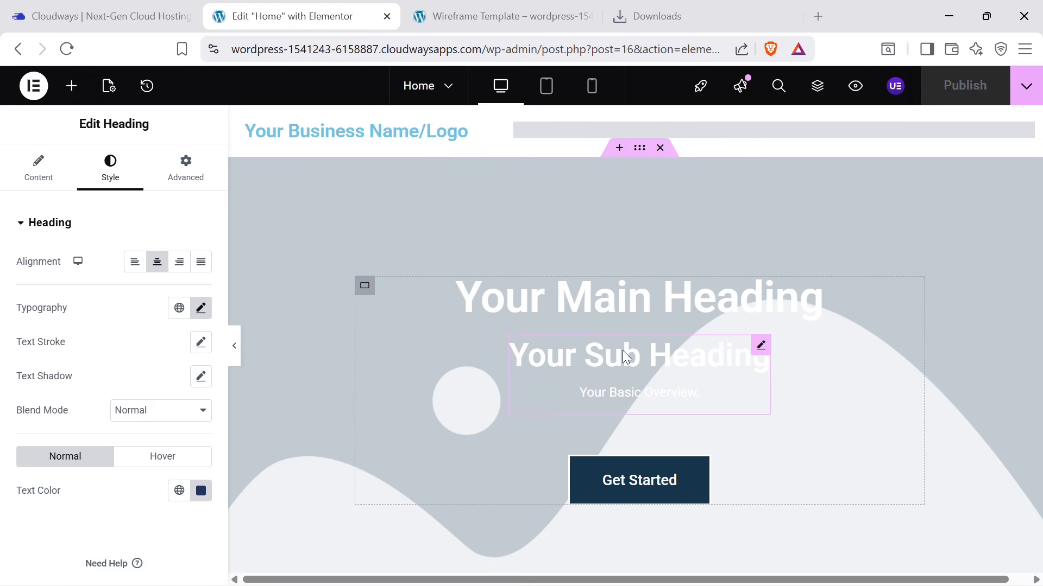
pyautogui.scroll(-9, 785, 239)
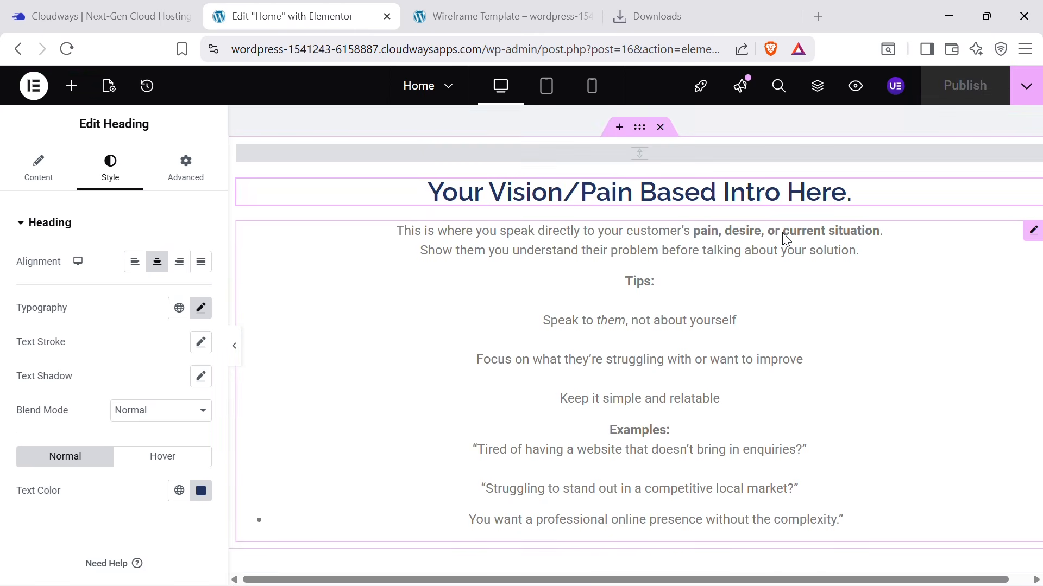
pyautogui.scroll(5, 728, 291)
pyautogui.scroll(-3, 652, 442)
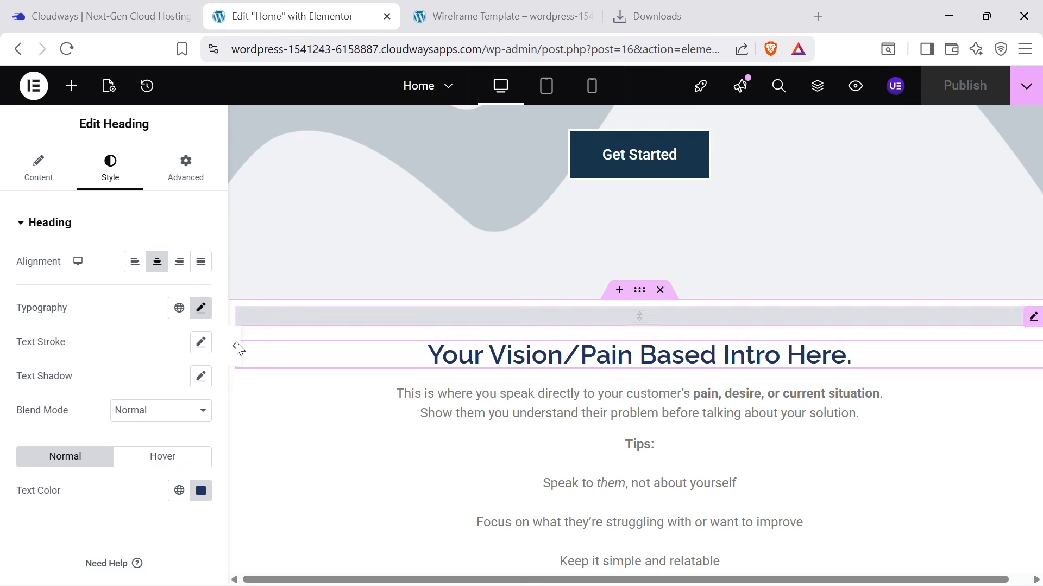
pyautogui.click(206, 495)
pyautogui.hotkey('ctrl', 'c')
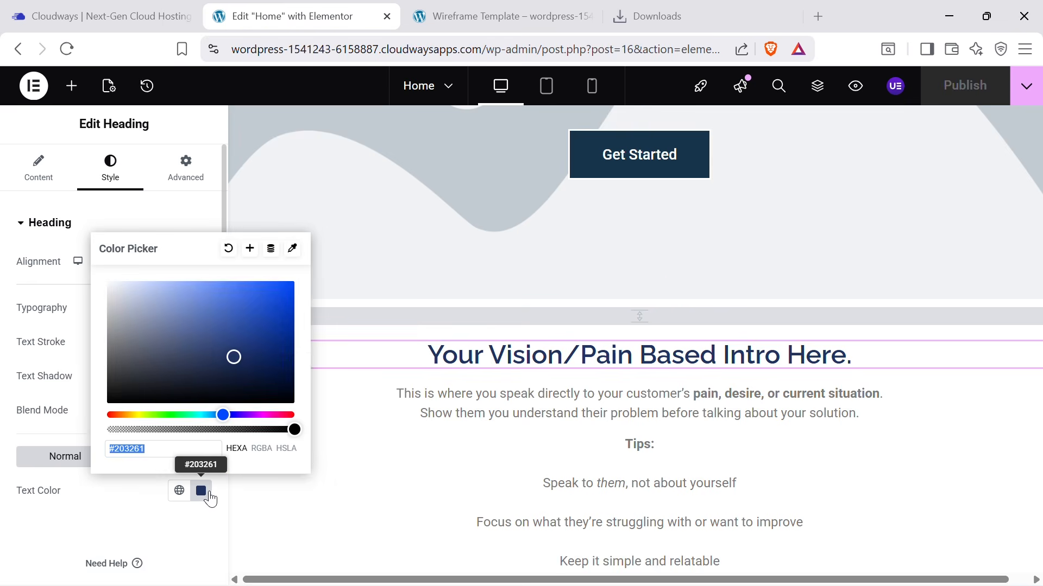
pyautogui.scroll(5, 670, 212)
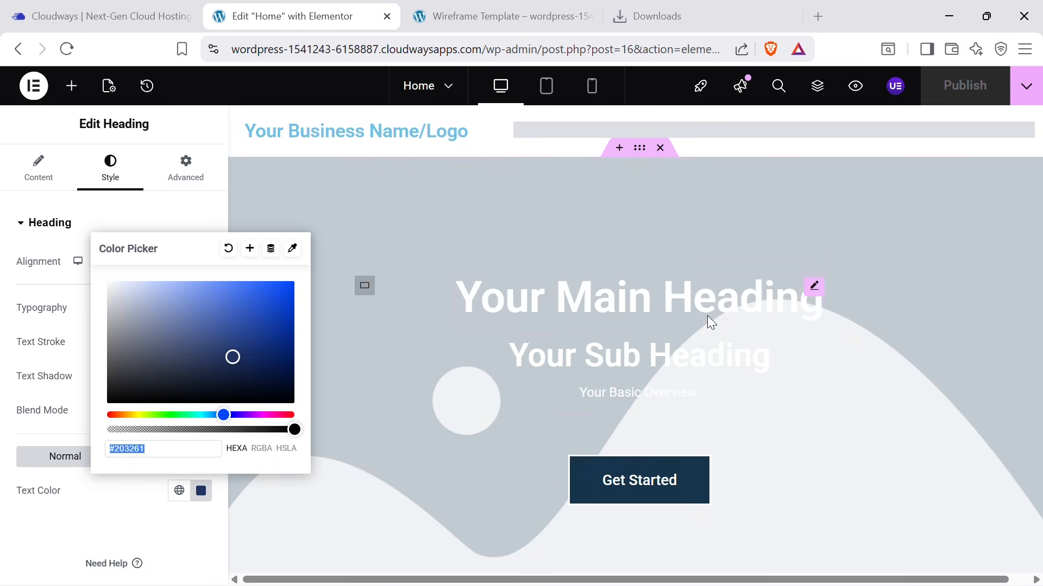
pyautogui.click(641, 150)
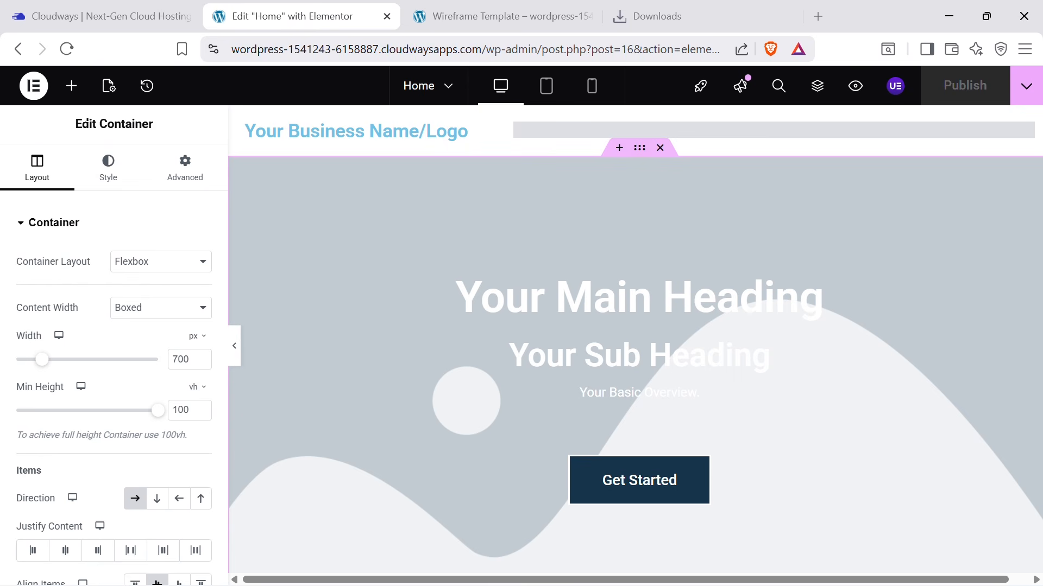
# In Site Settings > Global Colors, set Primary to #203261, save, and return to the editor.
pyautogui.click(32, 91)
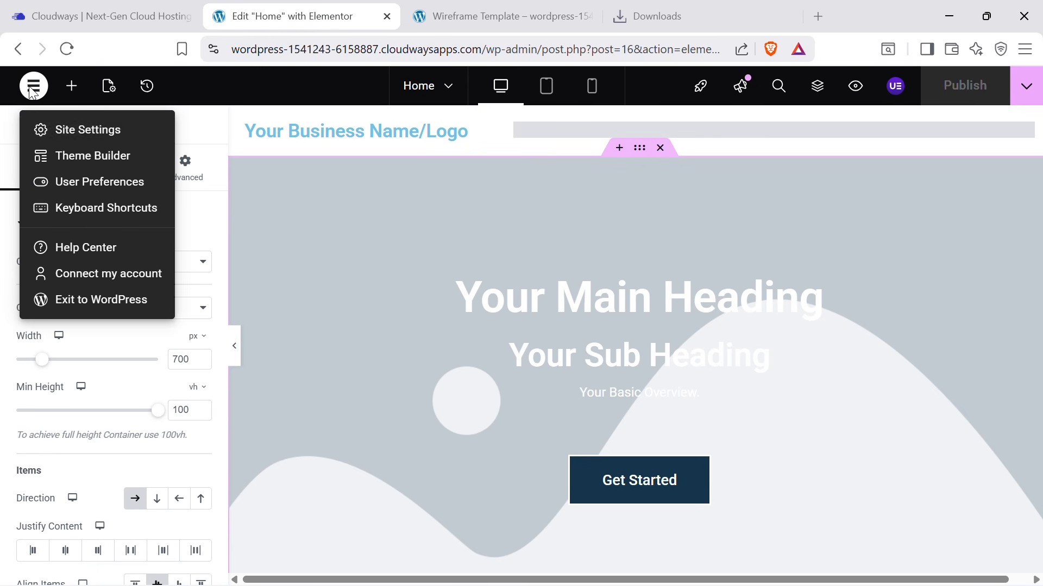
pyautogui.click(99, 137)
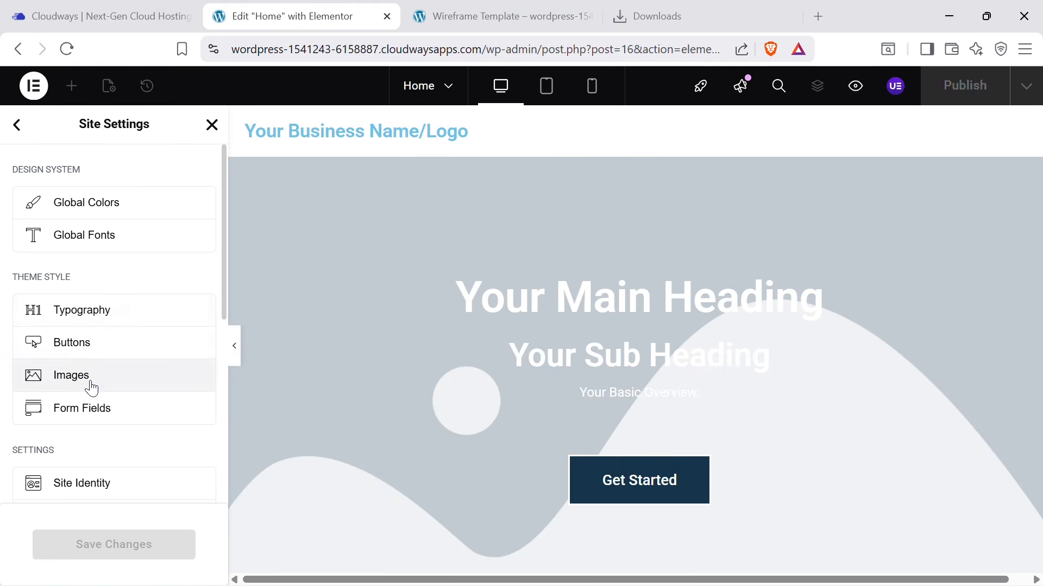
pyautogui.click(89, 205)
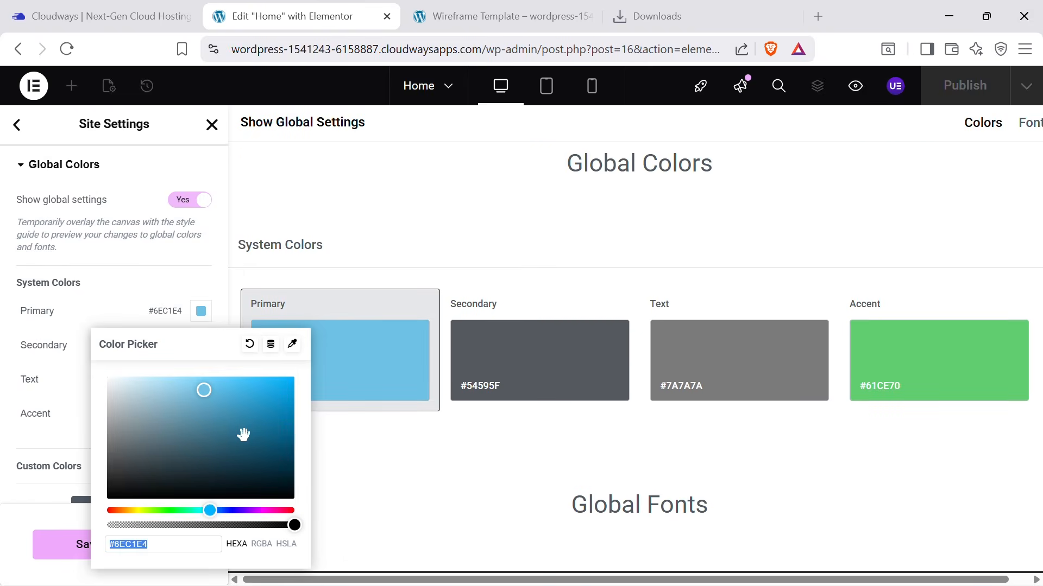
pyautogui.hotkey('ctrl', 'v')
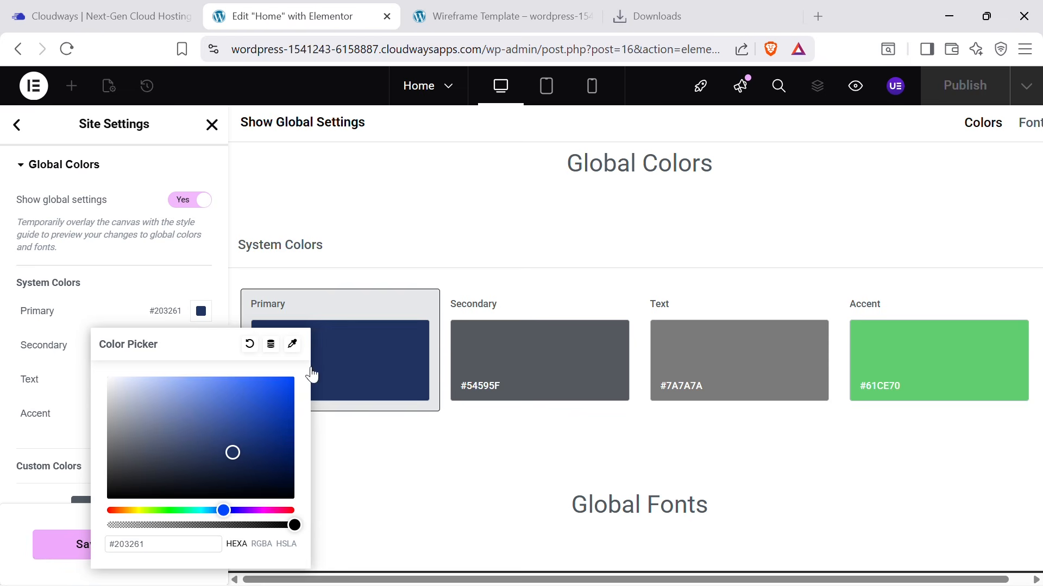
pyautogui.click(66, 554)
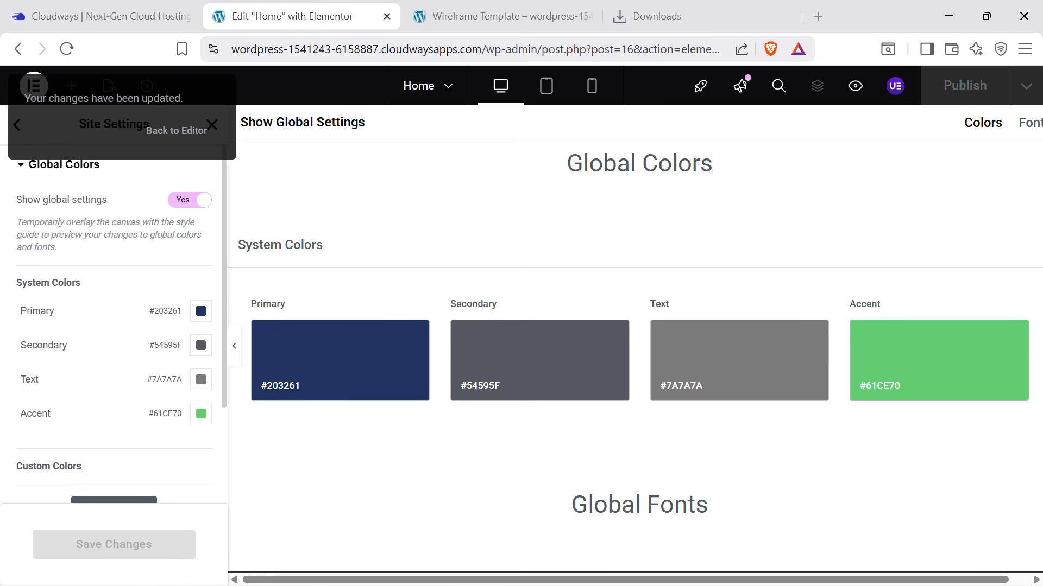
pyautogui.click(188, 131)
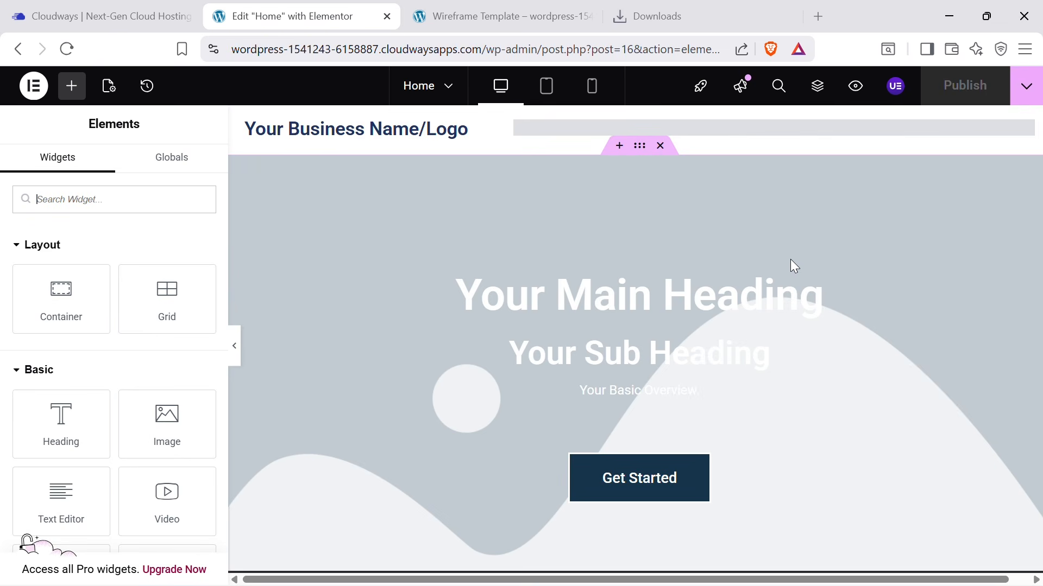
pyautogui.scroll(-5, 959, 223)
pyautogui.scroll(4, 787, 271)
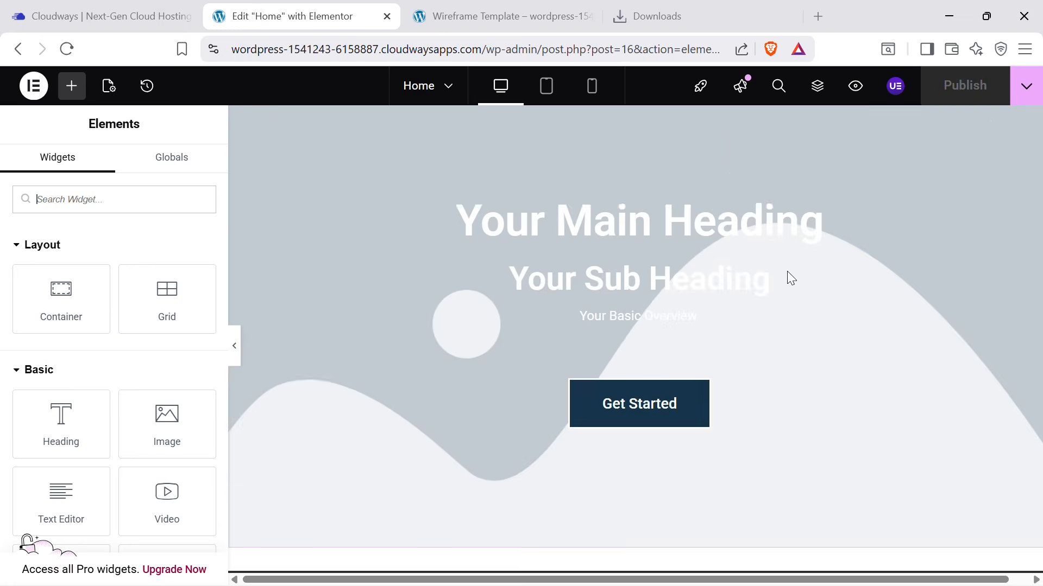
pyautogui.scroll(-6, 650, 262)
pyautogui.scroll(-15, 644, 277)
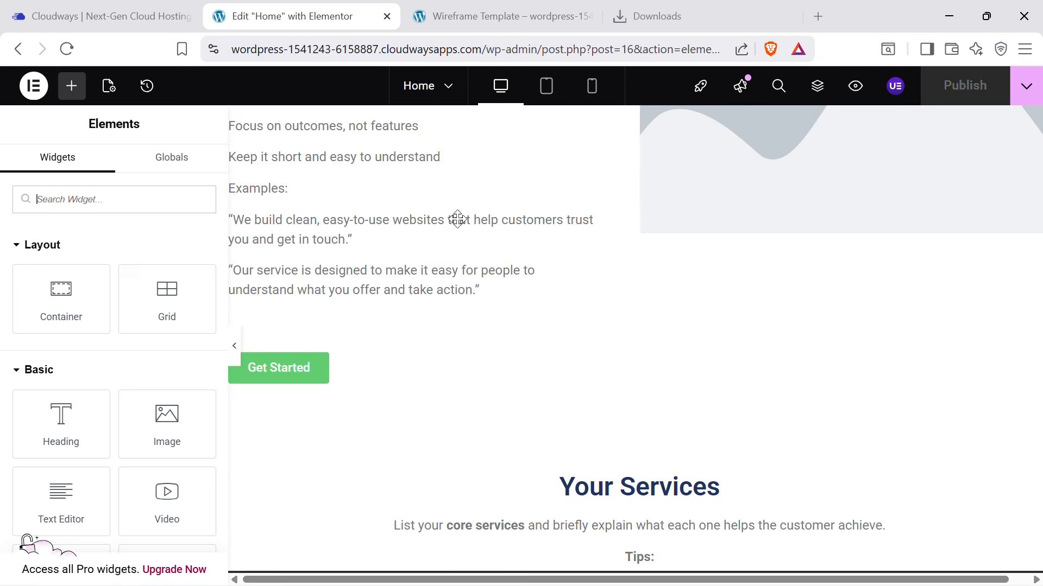
pyautogui.scroll(-20, 576, 170)
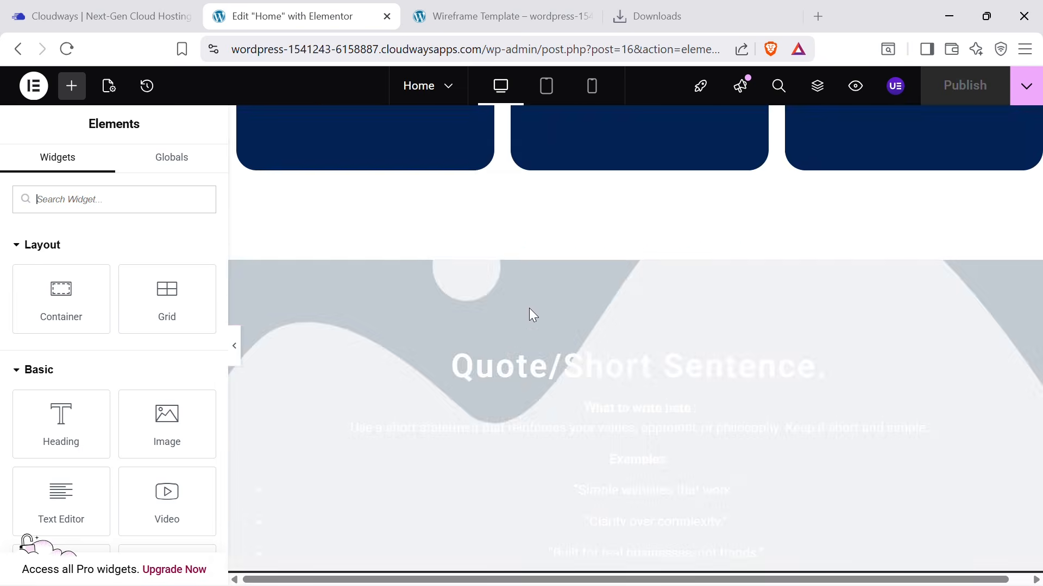
pyautogui.scroll(-20, 665, 272)
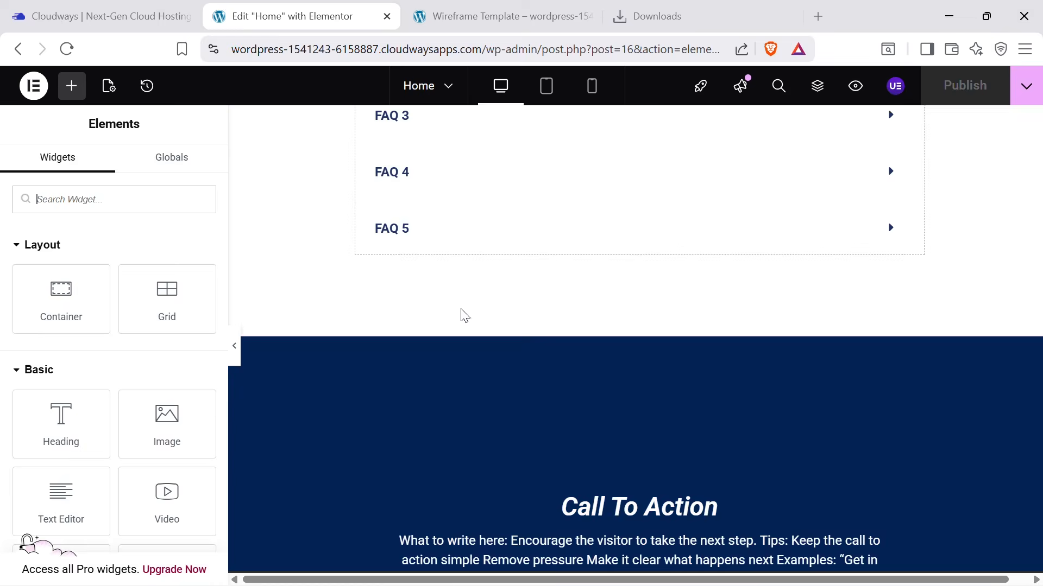
pyautogui.scroll(20, 608, 369)
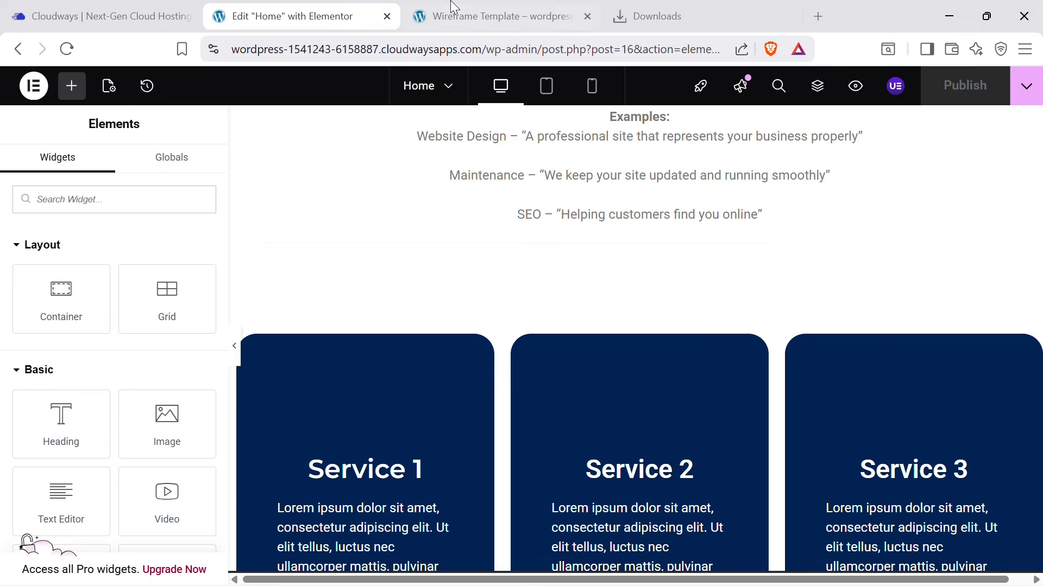
pyautogui.click(452, 7)
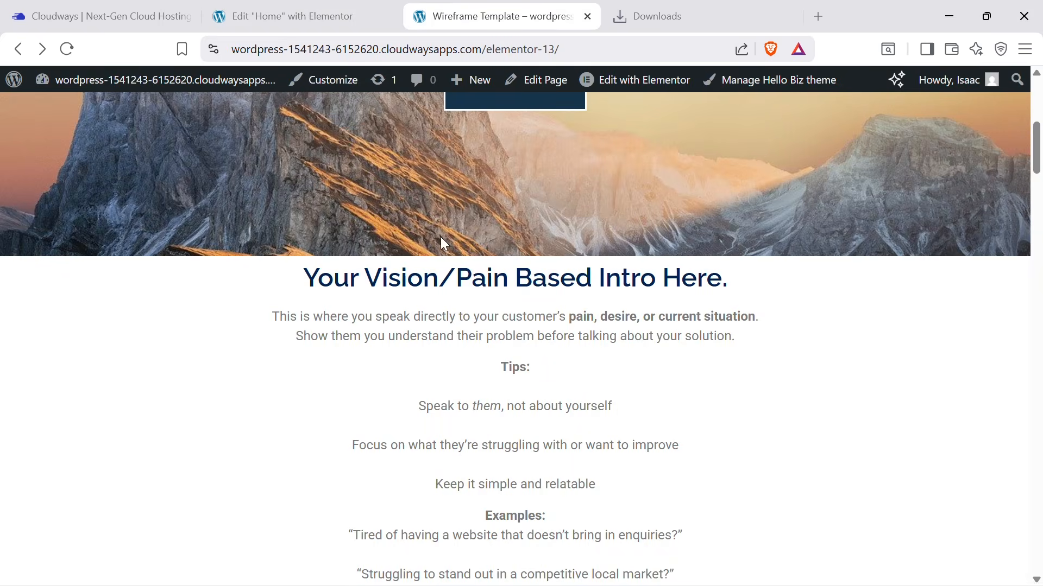
pyautogui.click(323, 11)
pyautogui.scroll(10, 798, 403)
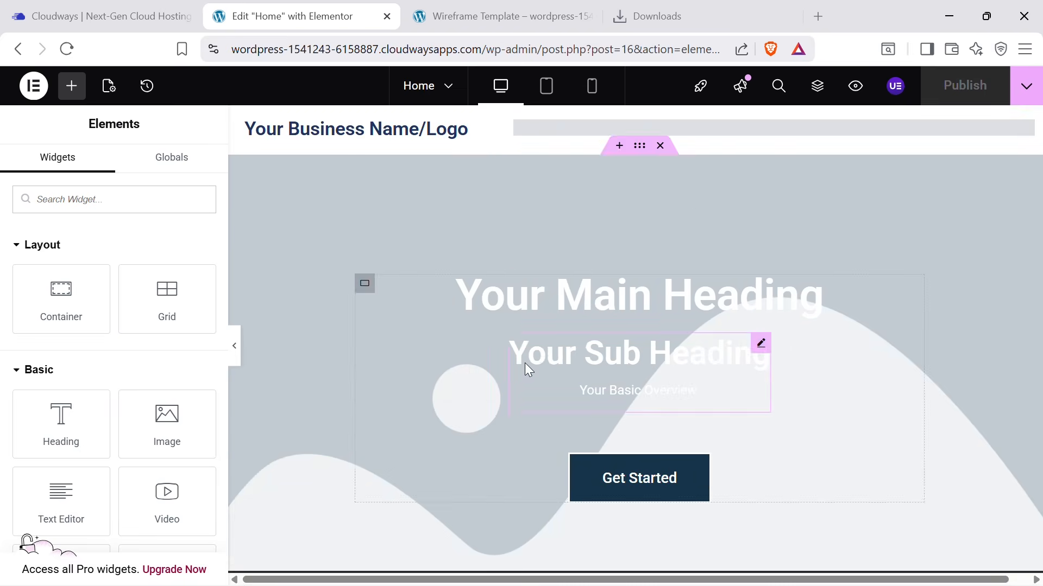
pyautogui.scroll(-8, 729, 382)
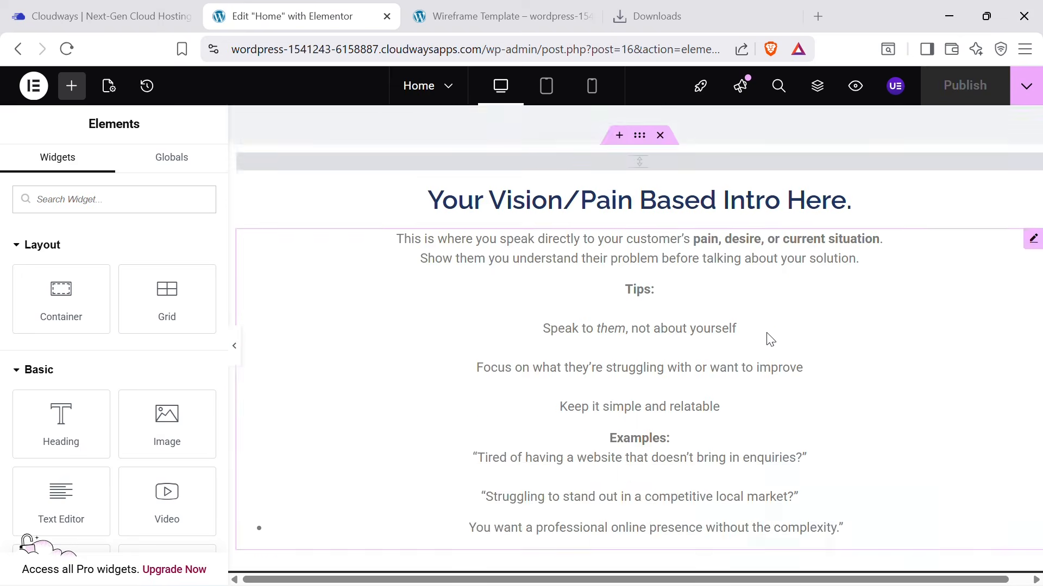
pyautogui.scroll(8, 770, 339)
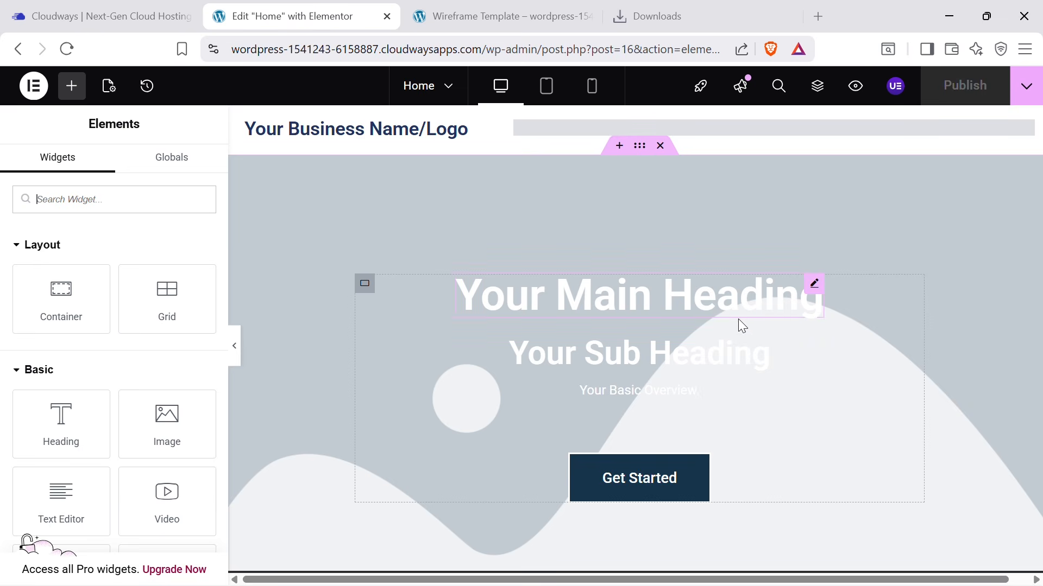
# Select the hero container on the Home page in Elementor.
pyautogui.scroll(-8, 740, 317)
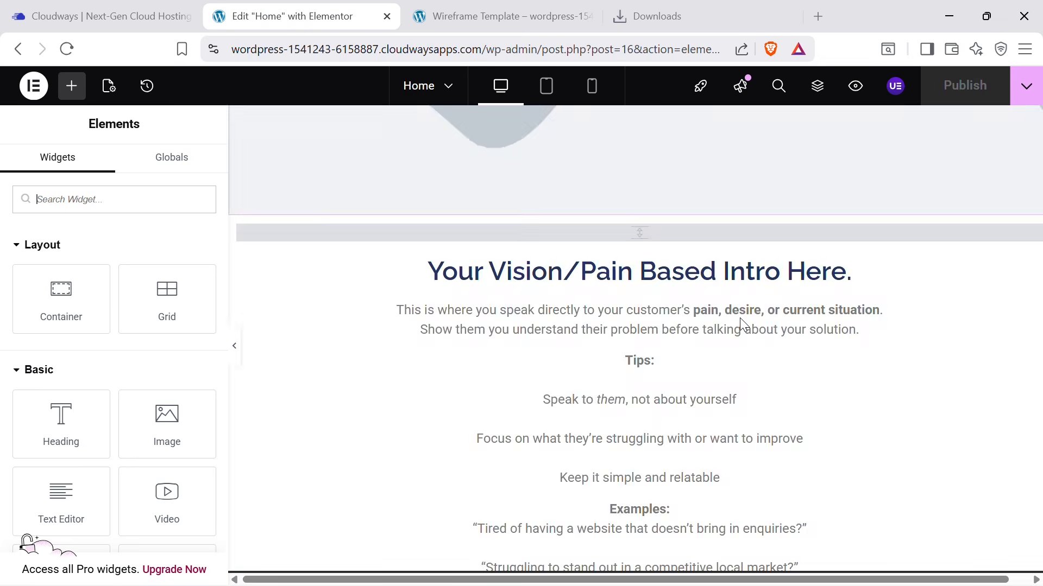
pyautogui.scroll(8, 739, 318)
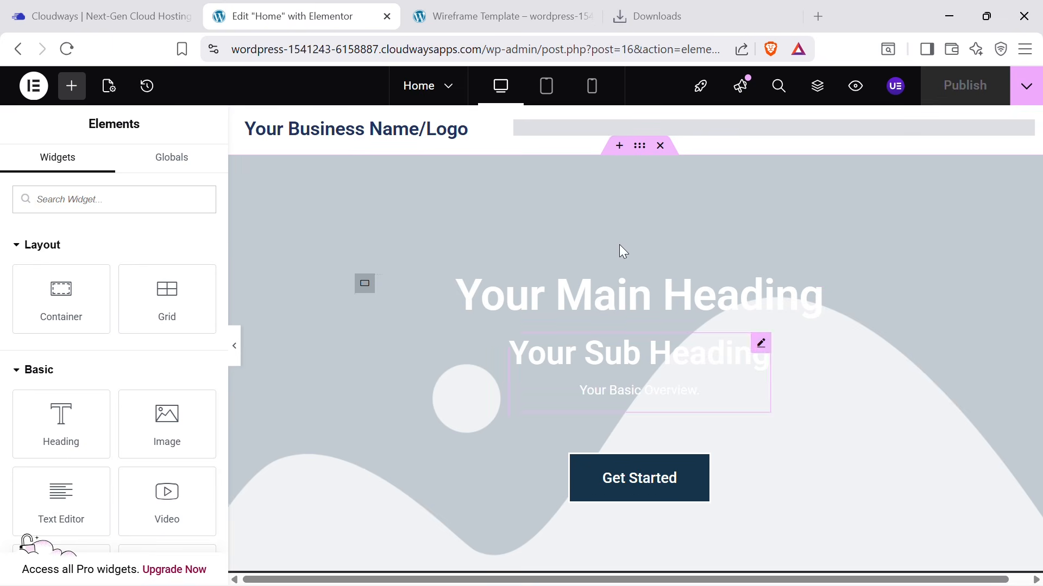
pyautogui.click(640, 155)
# Set the hero background image to mountain-and-lake-at-sunset-135157.jpg from the Media Library.
pyautogui.click(107, 185)
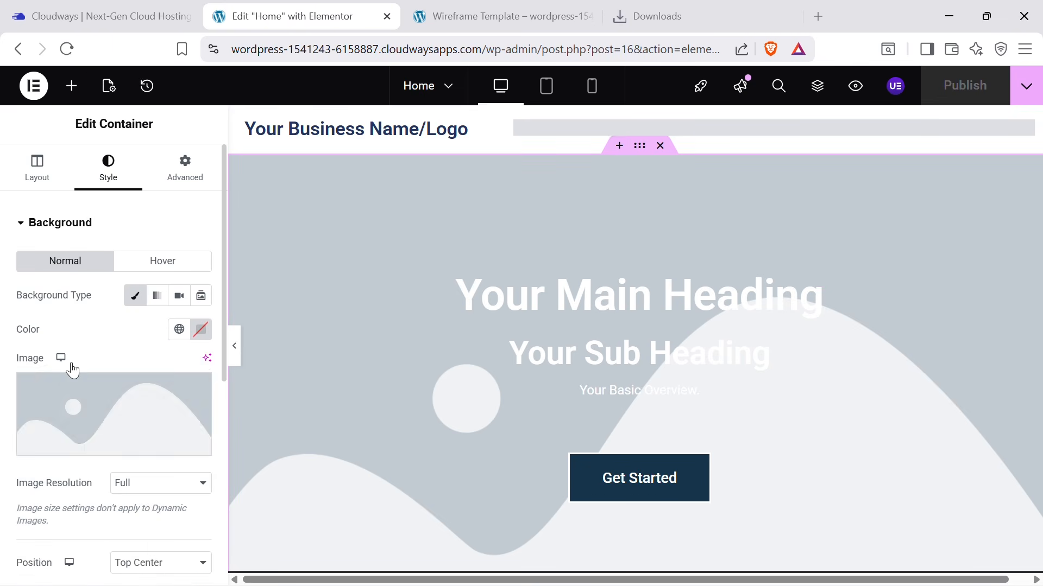
pyautogui.click(73, 380)
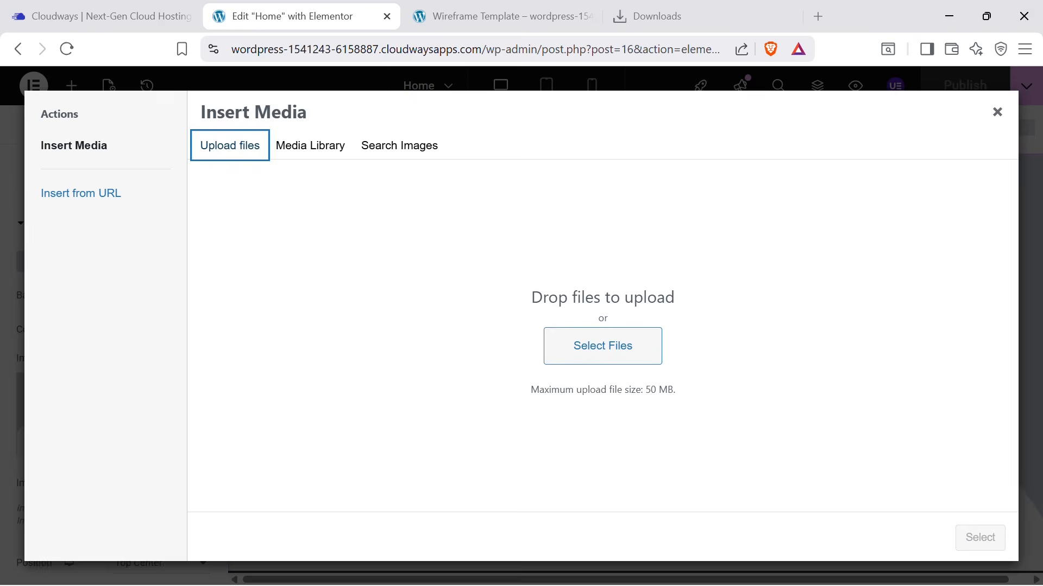
pyautogui.click(303, 146)
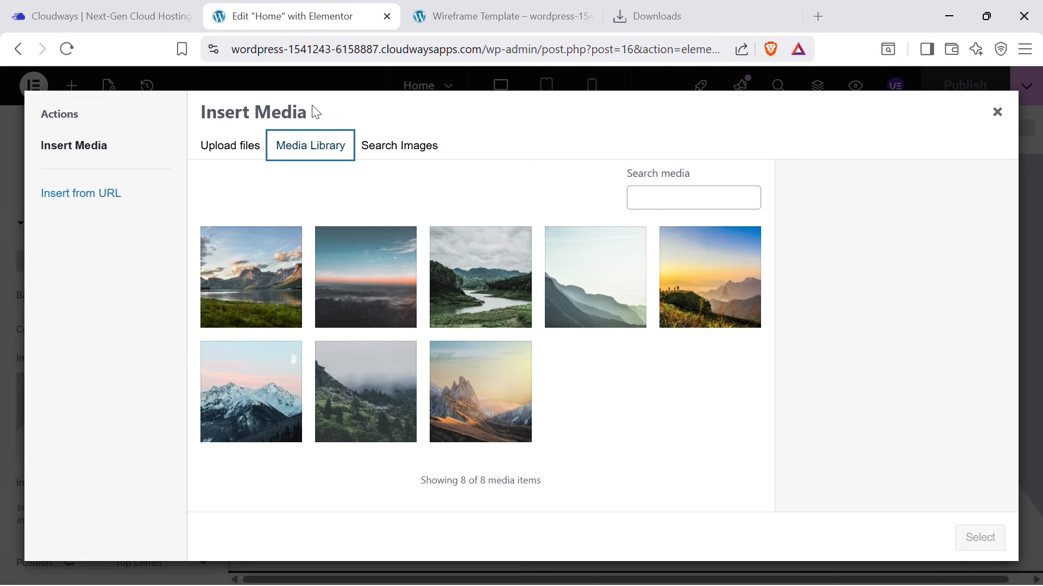
pyautogui.click(250, 292)
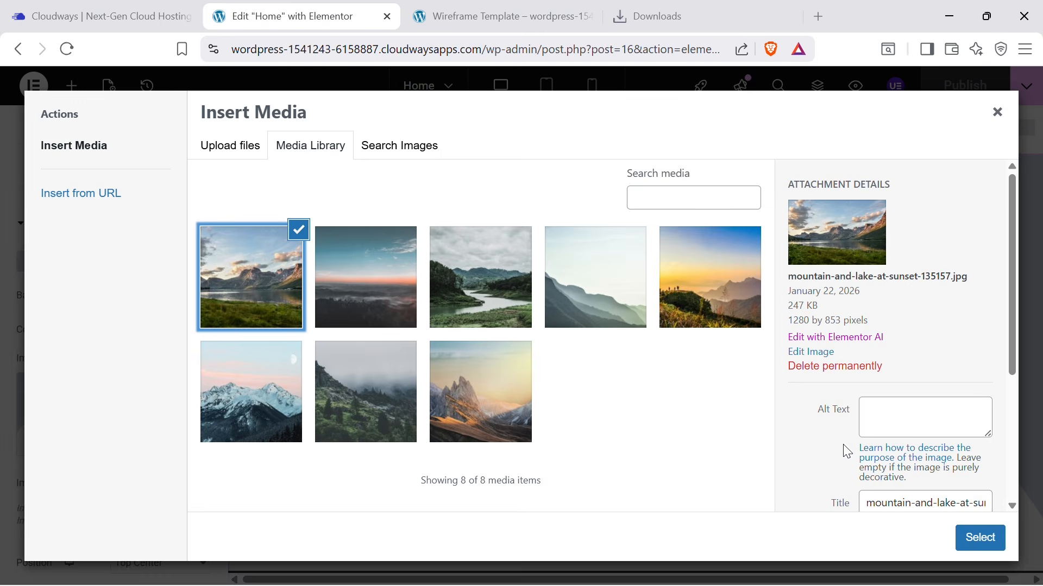
pyautogui.click(980, 538)
pyautogui.scroll(-4, 673, 296)
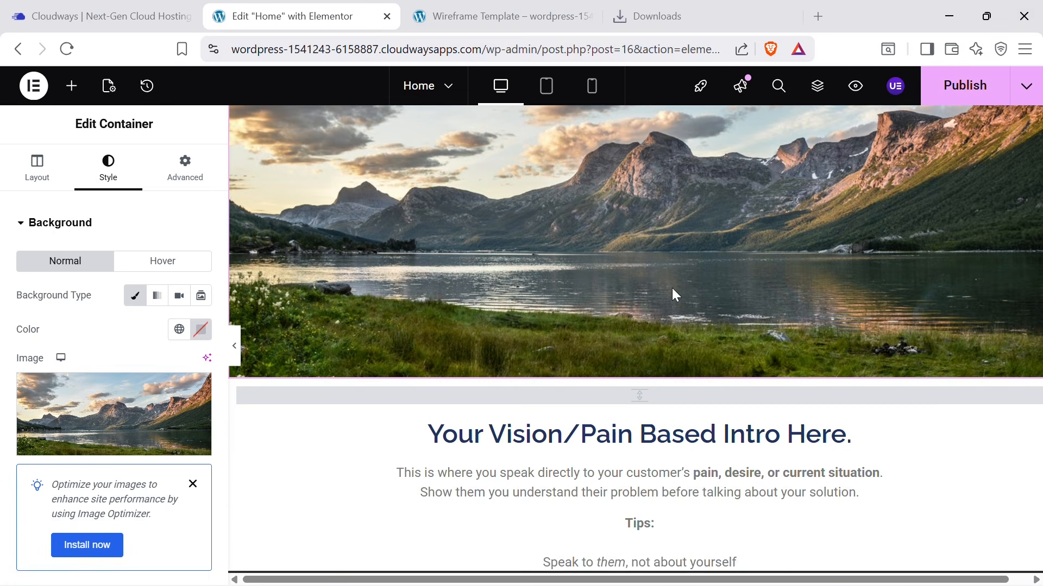
pyautogui.scroll(4, 673, 296)
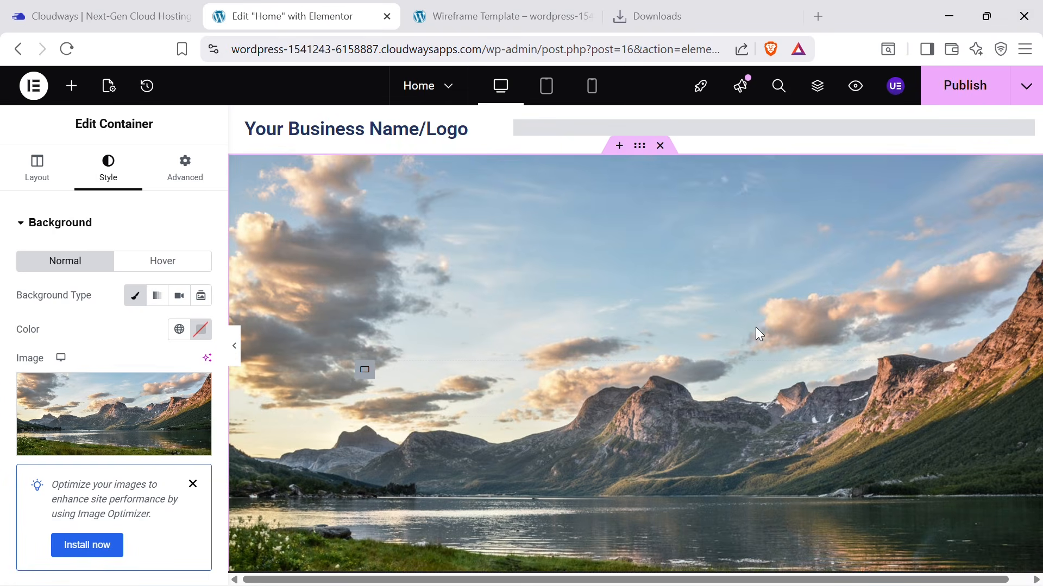
pyautogui.scroll(-3, 714, 380)
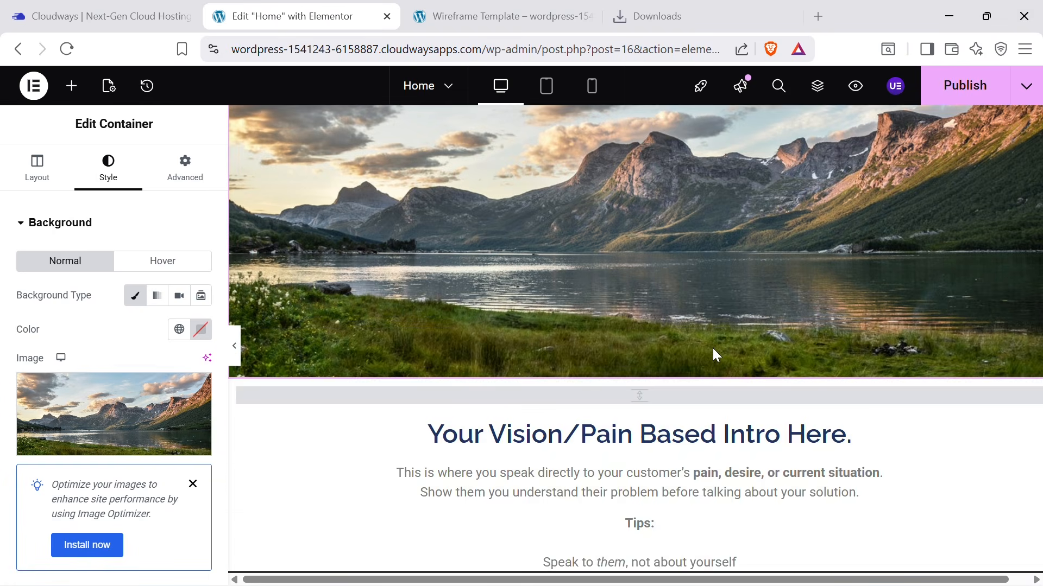
pyautogui.scroll(3, 712, 348)
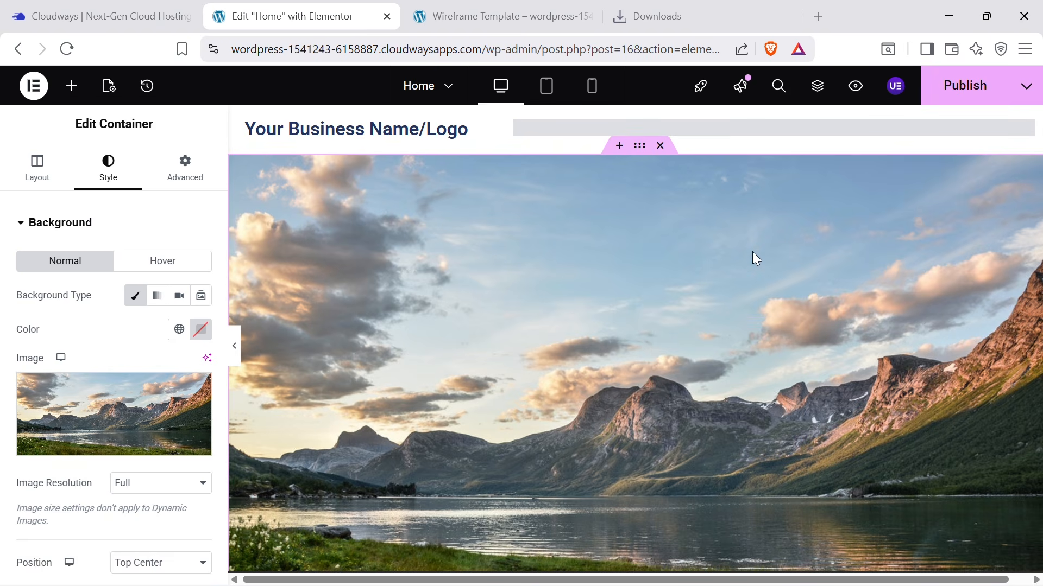
pyautogui.scroll(-1, 709, 256)
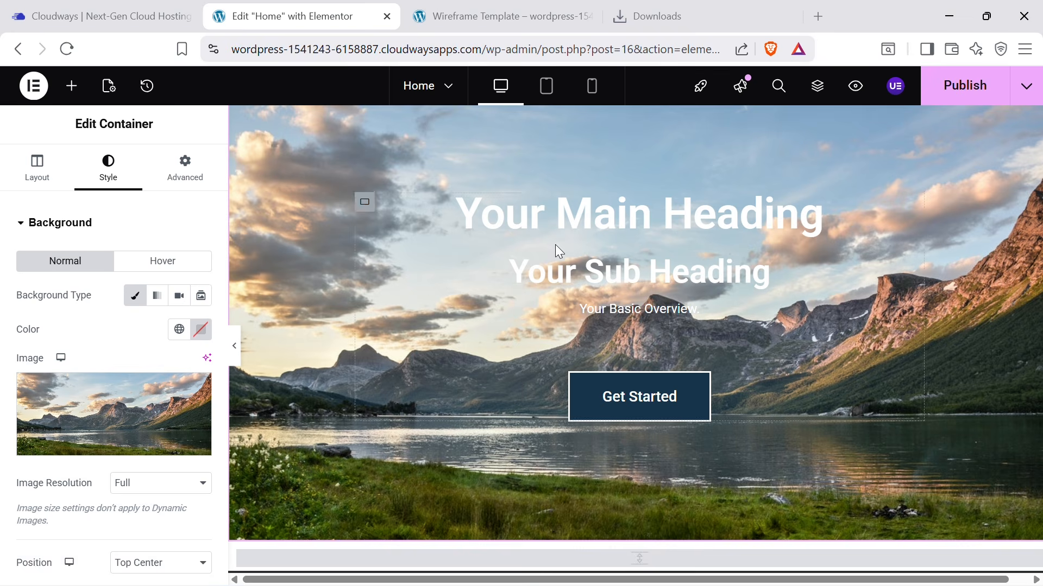
pyautogui.scroll(1, 633, 230)
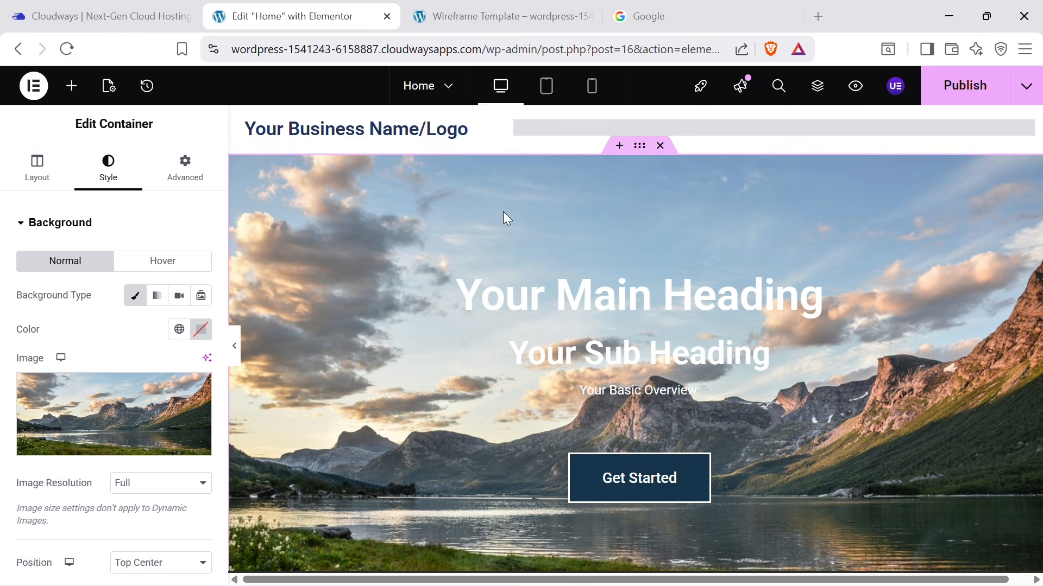
pyautogui.moveTo(156, 411)
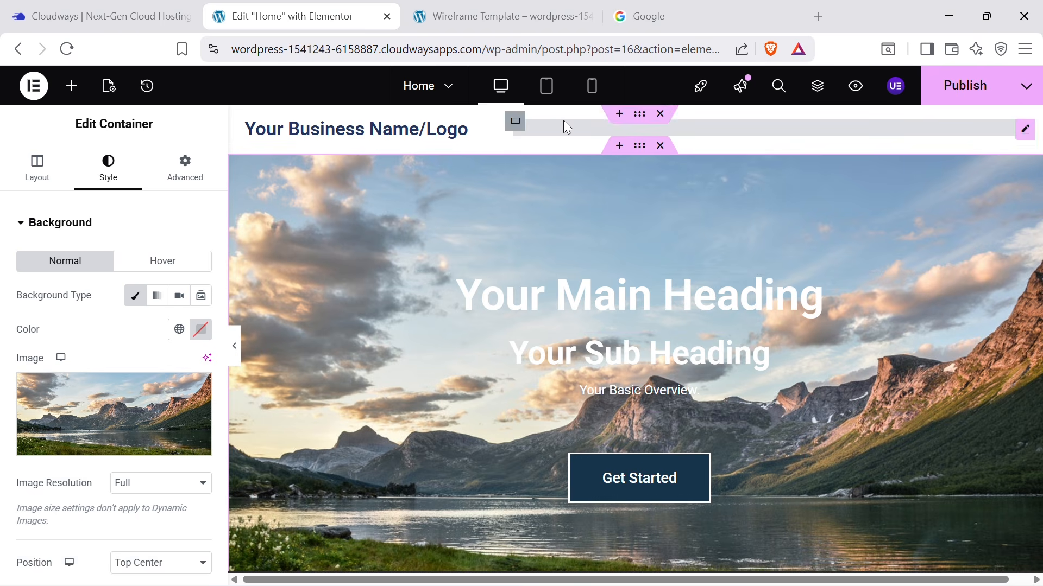
# Search Google for Unsplash and open the Unsplash website.
pyautogui.click(680, 11)
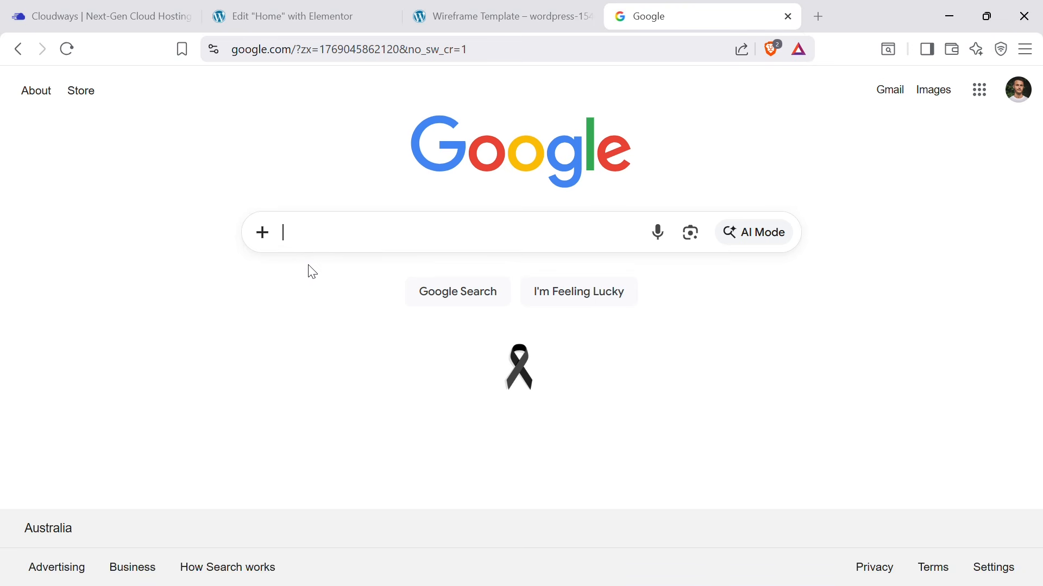
pyautogui.write('unspl')
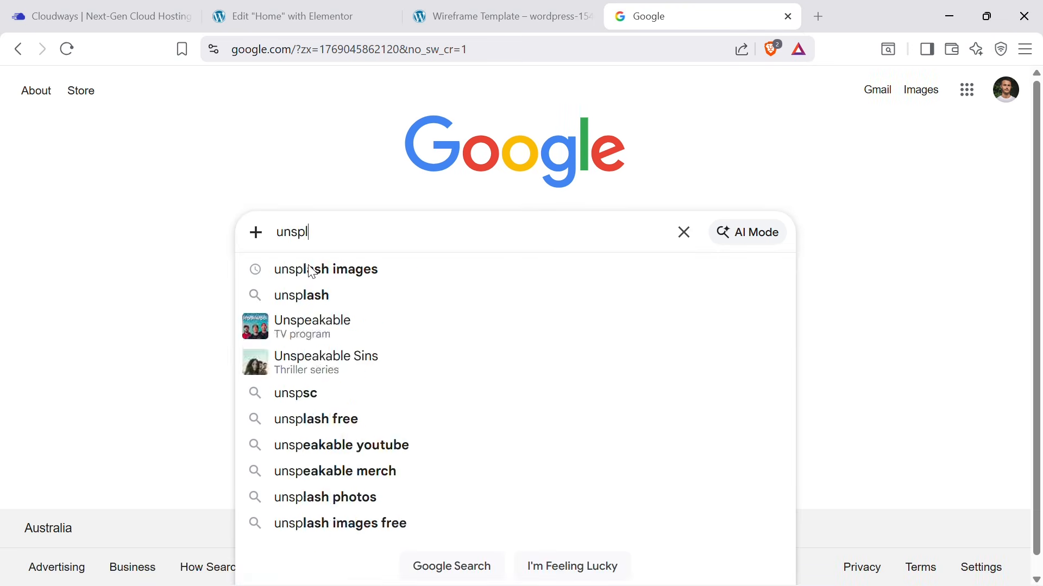
pyautogui.click(312, 271)
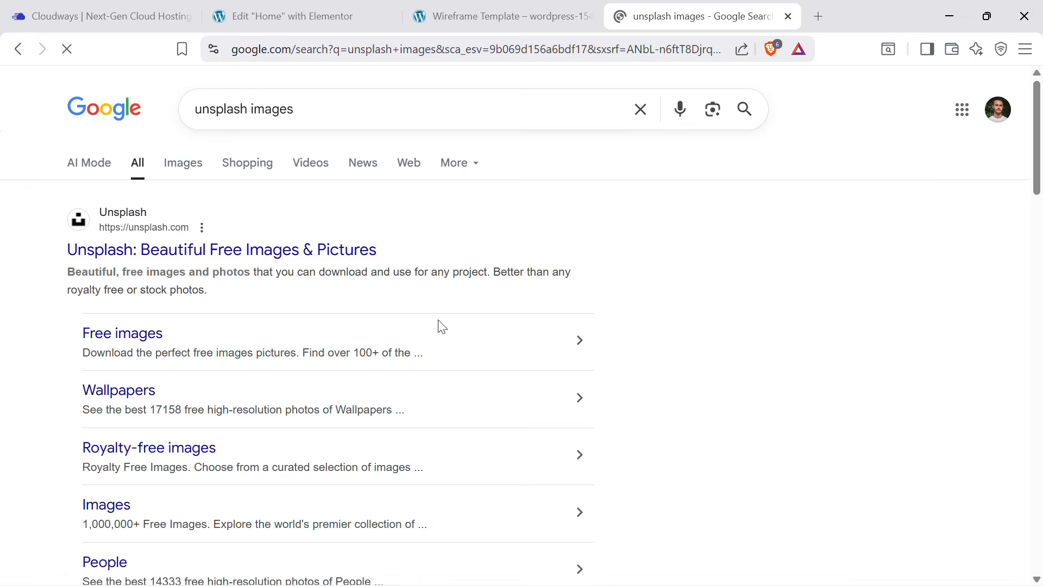
pyautogui.click(251, 266)
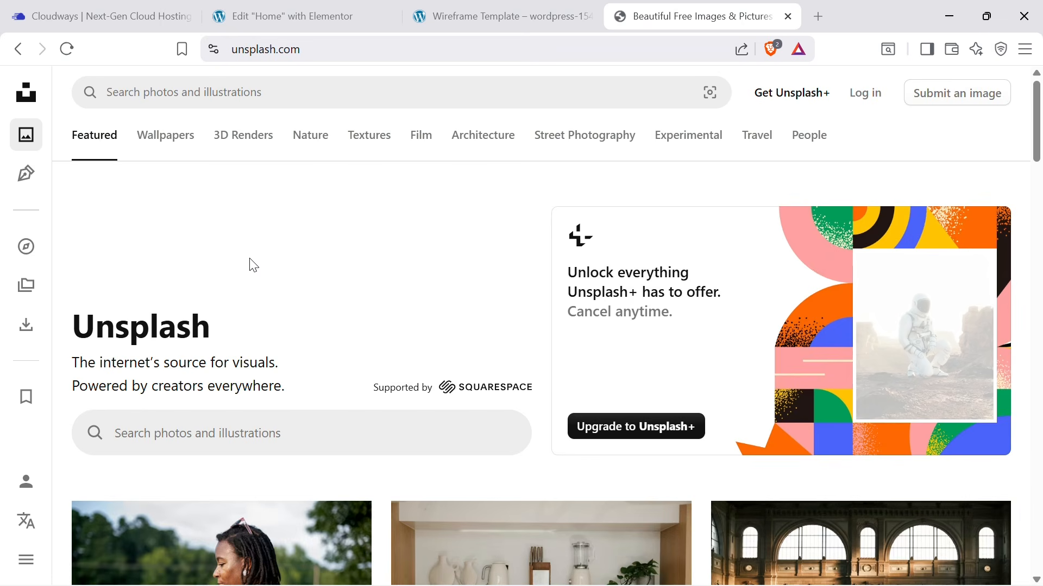
pyautogui.scroll(-4, 378, 226)
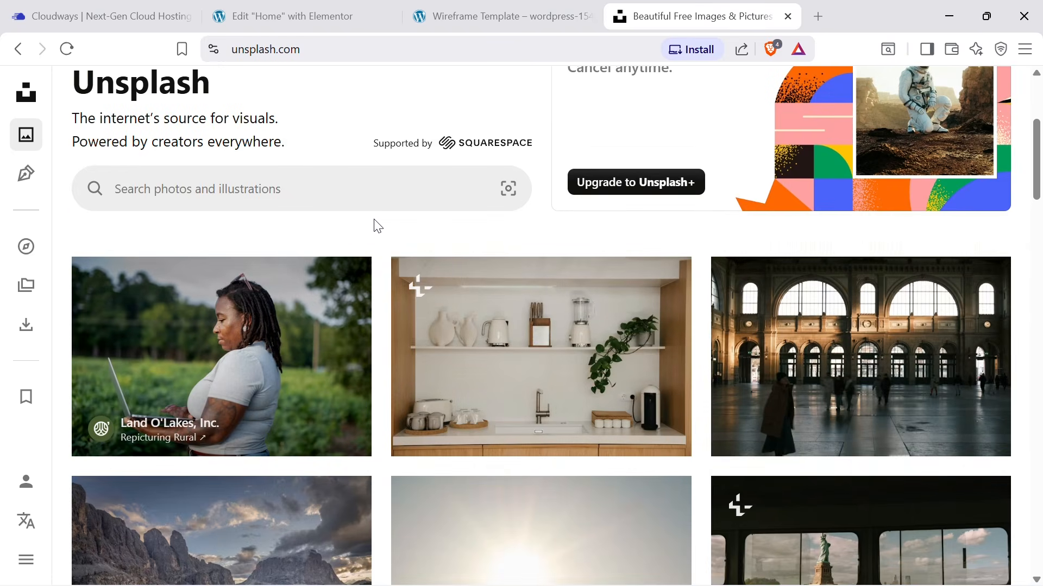
pyautogui.scroll(-5, 378, 226)
pyautogui.scroll(10, 433, 252)
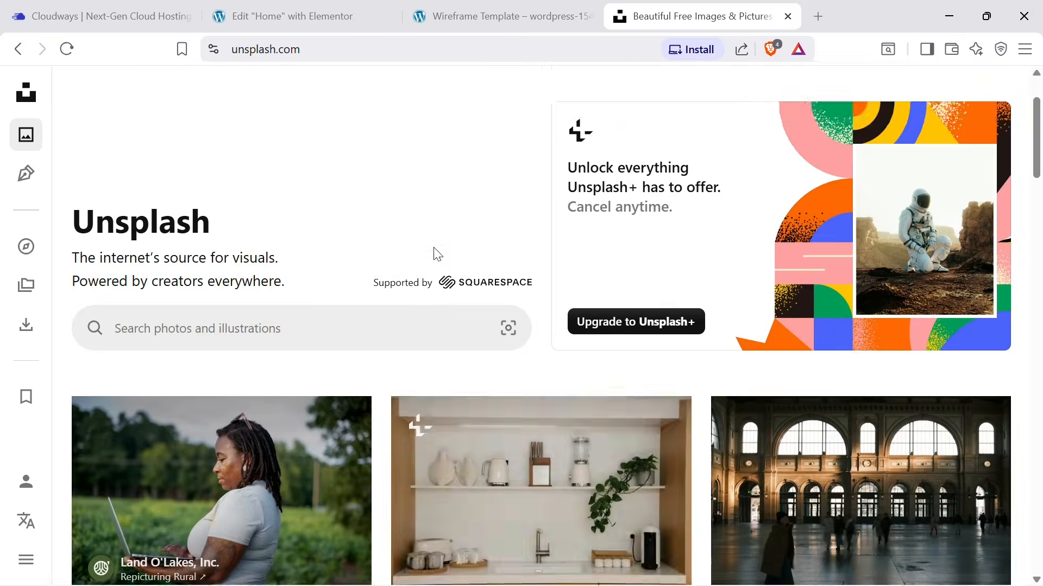
pyautogui.click(176, 433)
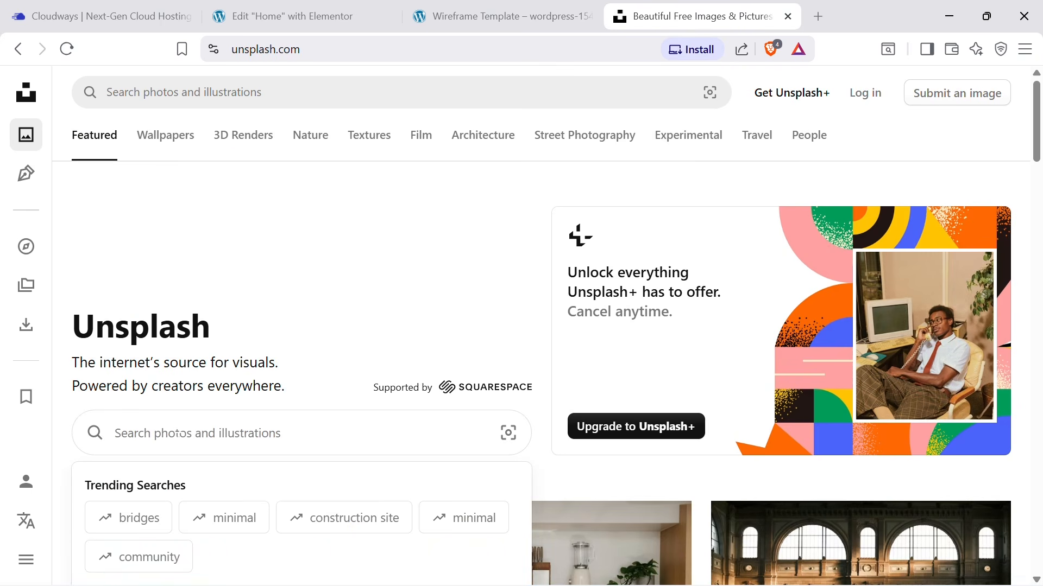
# Search Unsplash for 'Fitness' photos.
pyautogui.click(463, 8)
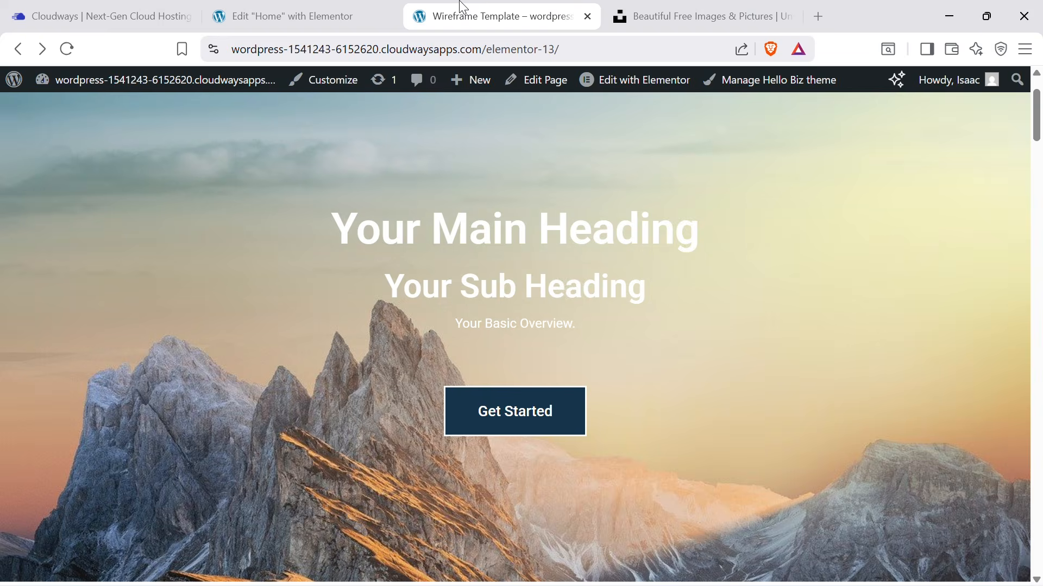
pyautogui.click(399, 7)
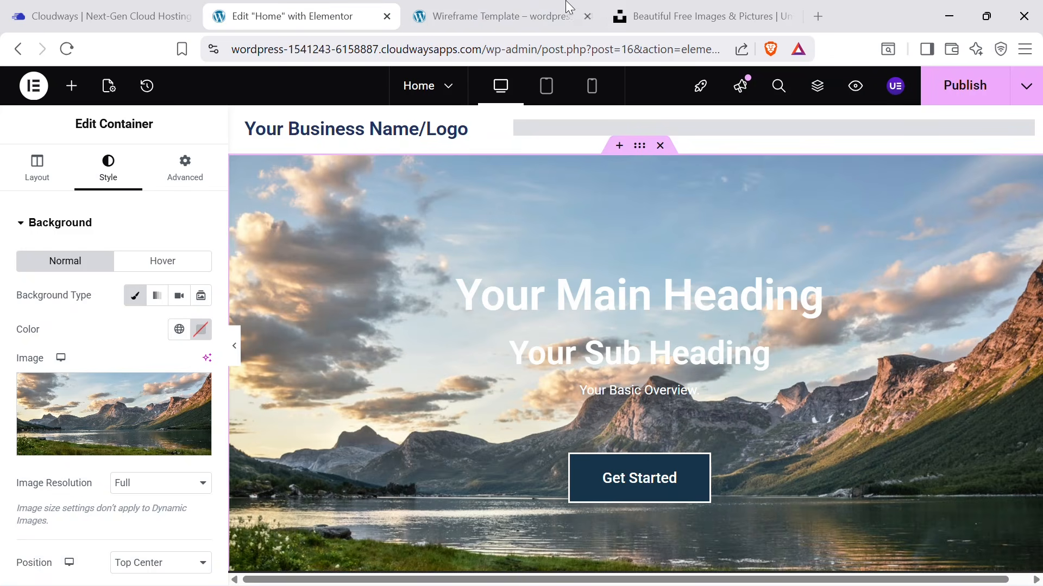
pyautogui.click(677, 7)
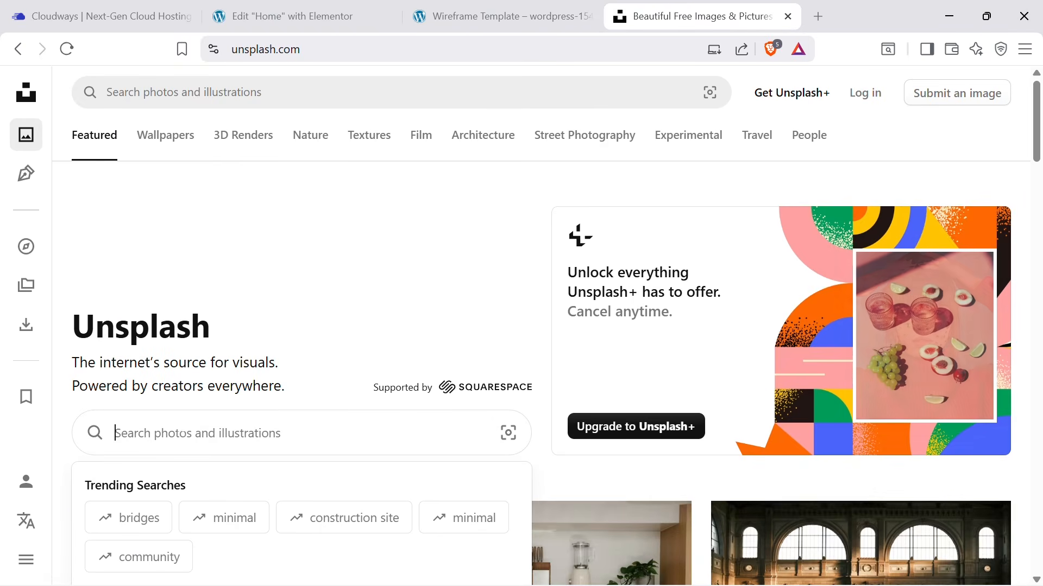
pyautogui.write('Fitn')
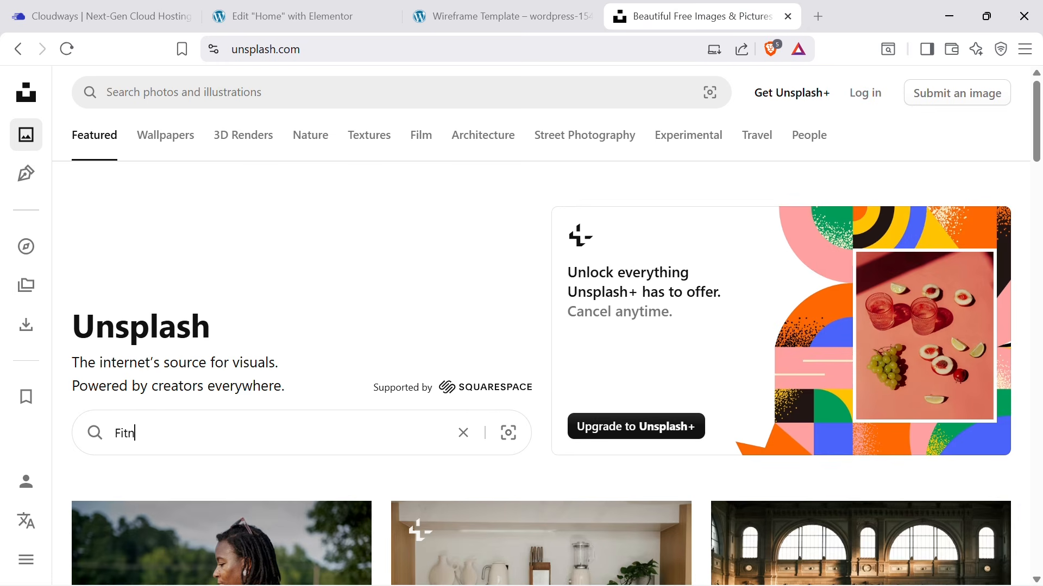
pyautogui.write('ess')
pyautogui.press('Return')
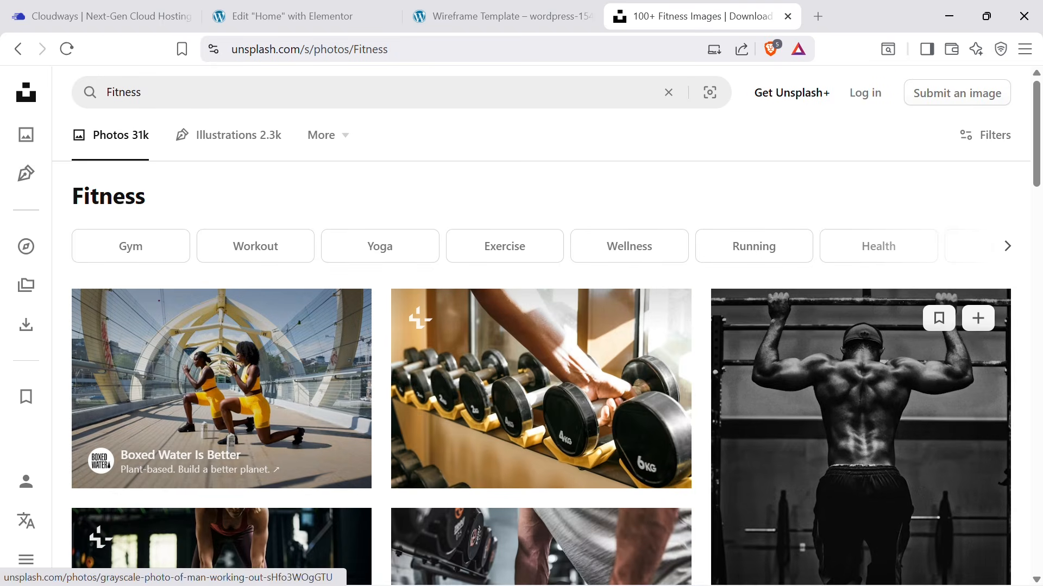
pyautogui.scroll(-3, 858, 314)
pyautogui.scroll(-3, 541, 256)
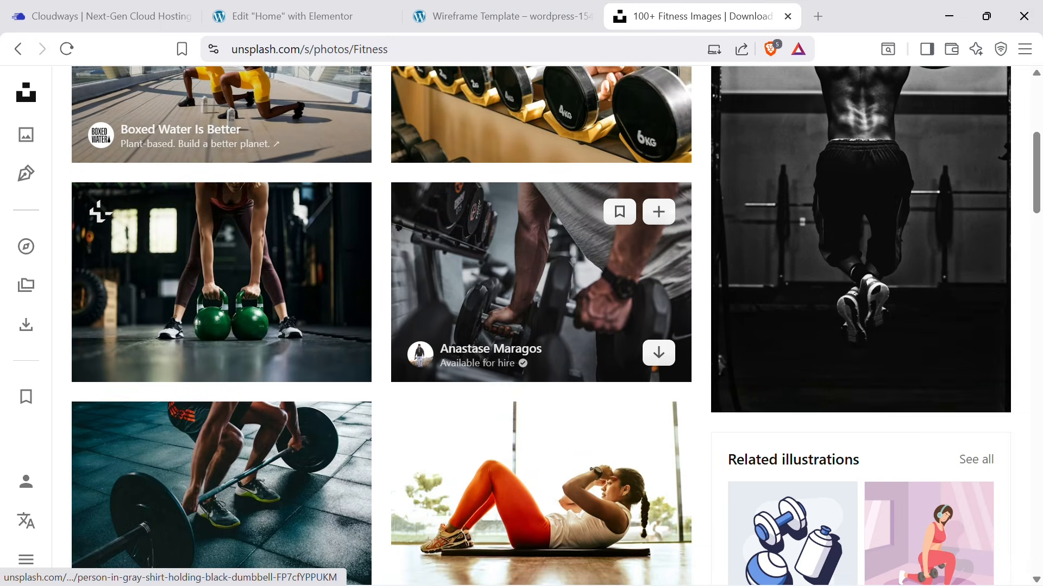
# Download the dumbbell photo as a Medium 1920 × 1280 JPG to Downloads.
pyautogui.click(541, 271)
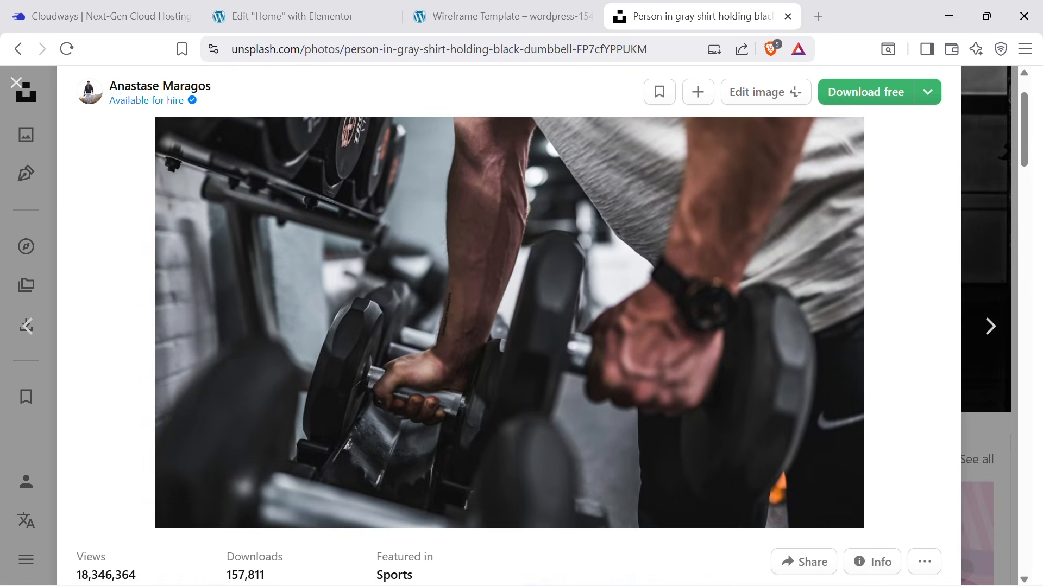
pyautogui.rightClick(541, 256)
pyautogui.click(570, 298)
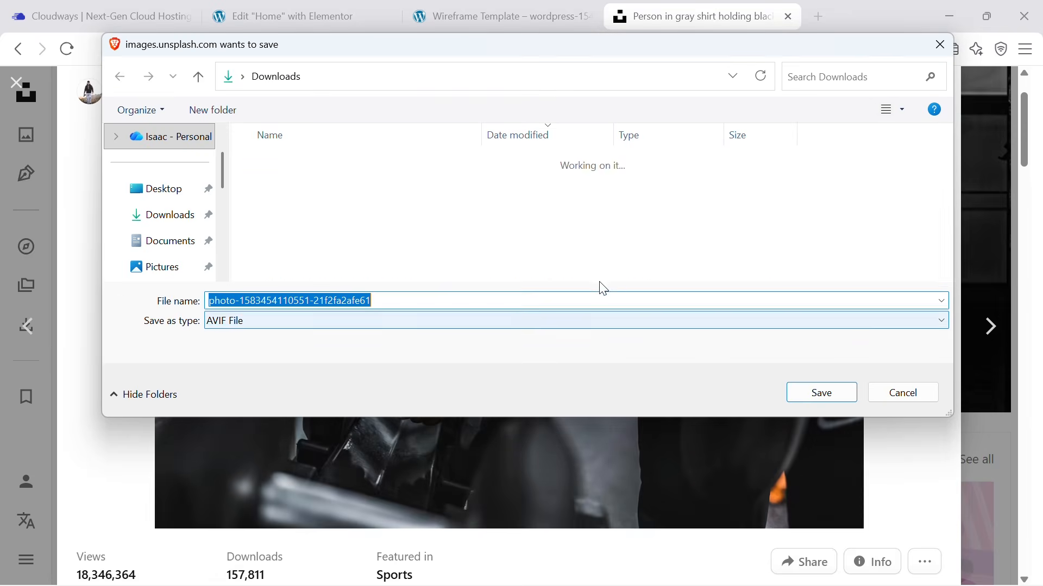
pyautogui.click(937, 396)
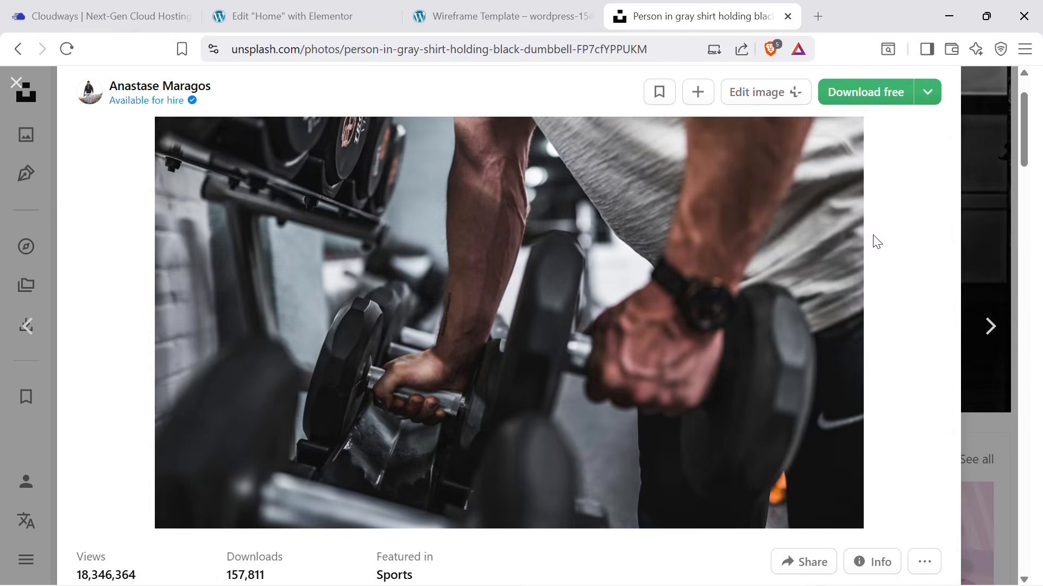
pyautogui.click(929, 98)
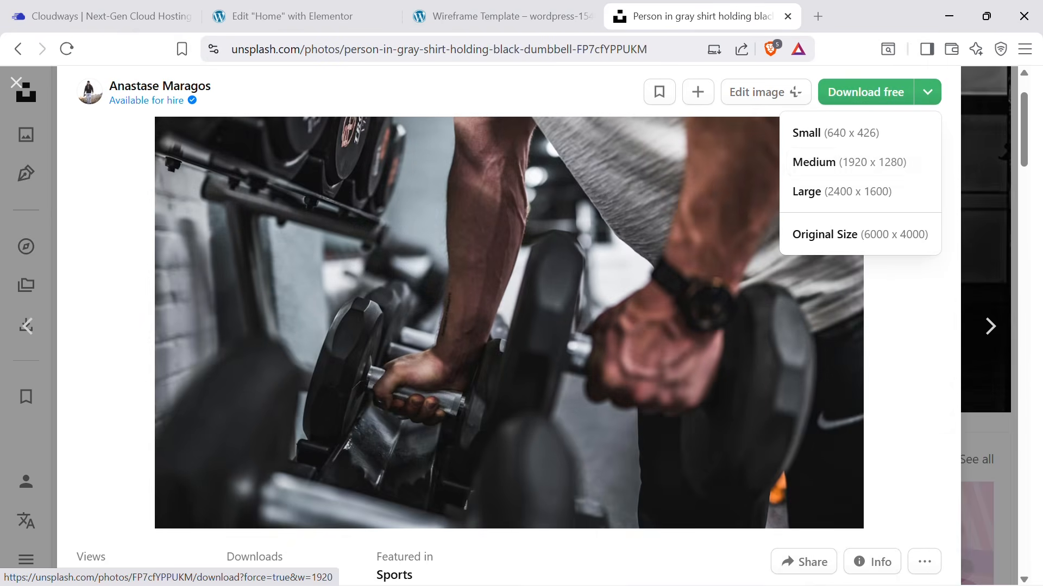
pyautogui.click(861, 168)
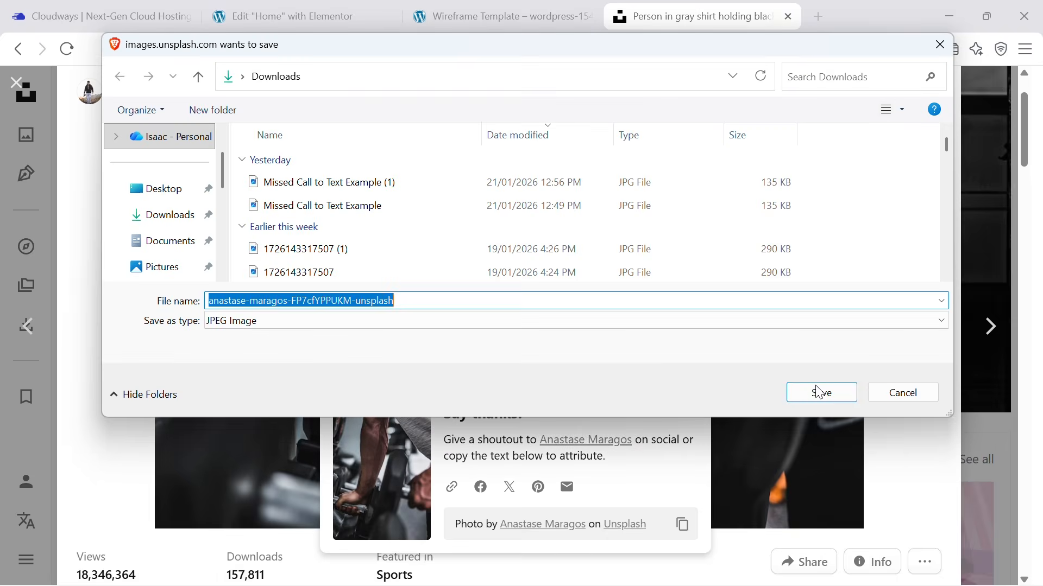
pyautogui.click(848, 401)
pyautogui.click(500, 16)
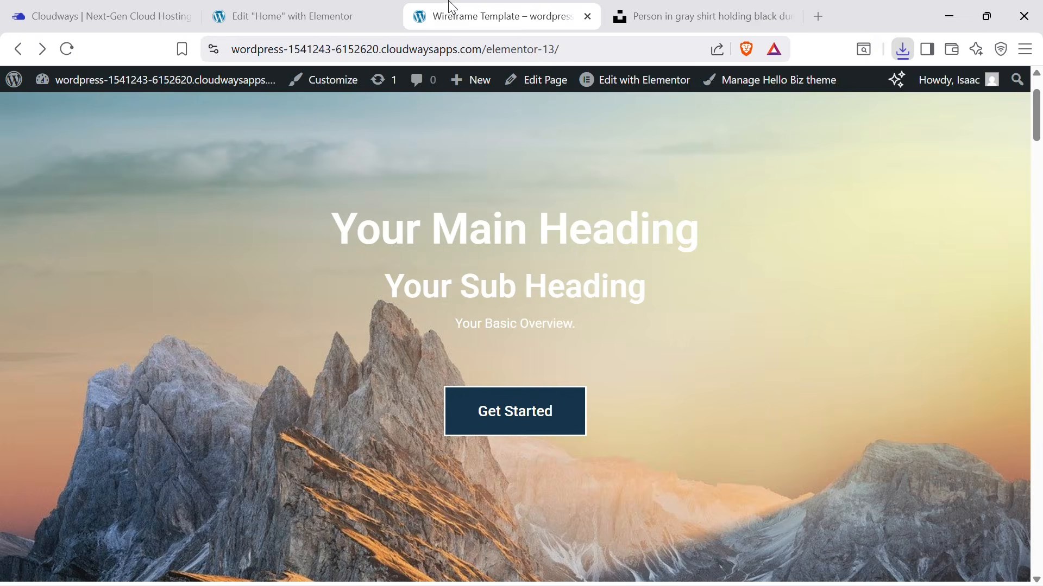
pyautogui.click(396, 10)
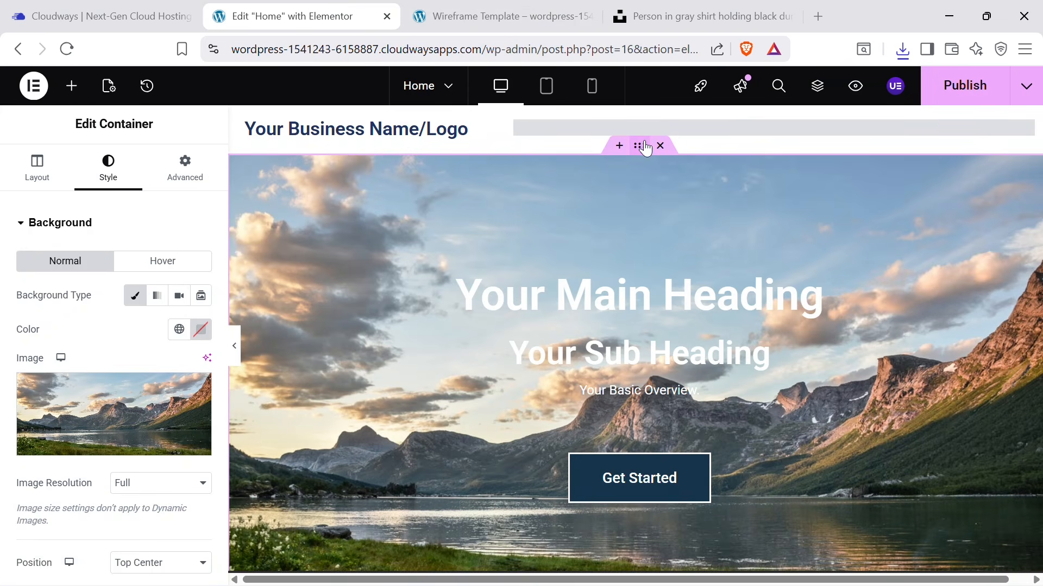
# Upload the downloaded dumbbell JPG into the hero's Insert Media dialog.
pyautogui.click(103, 411)
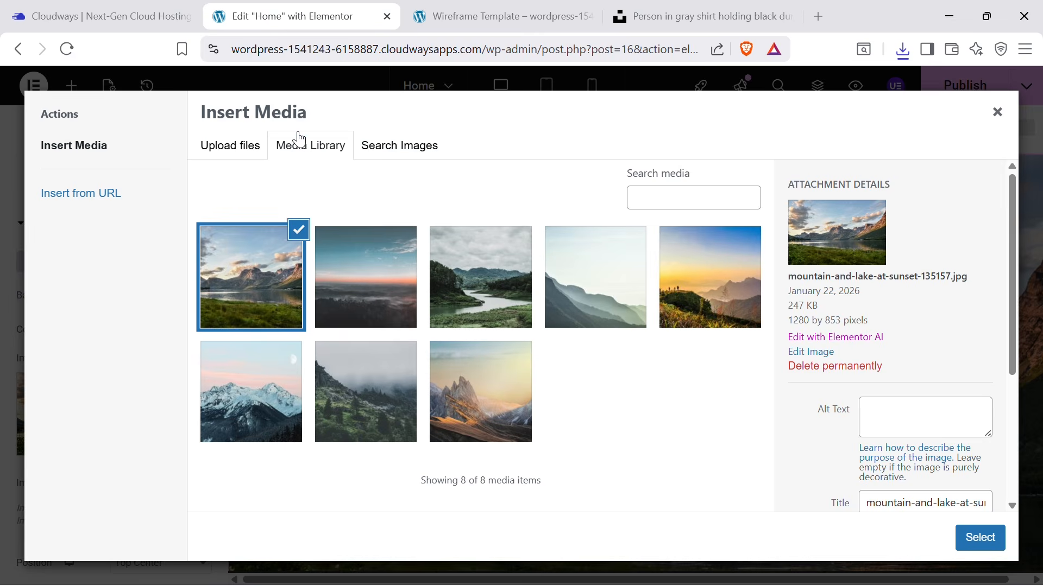
pyautogui.click(233, 151)
pyautogui.click(903, 49)
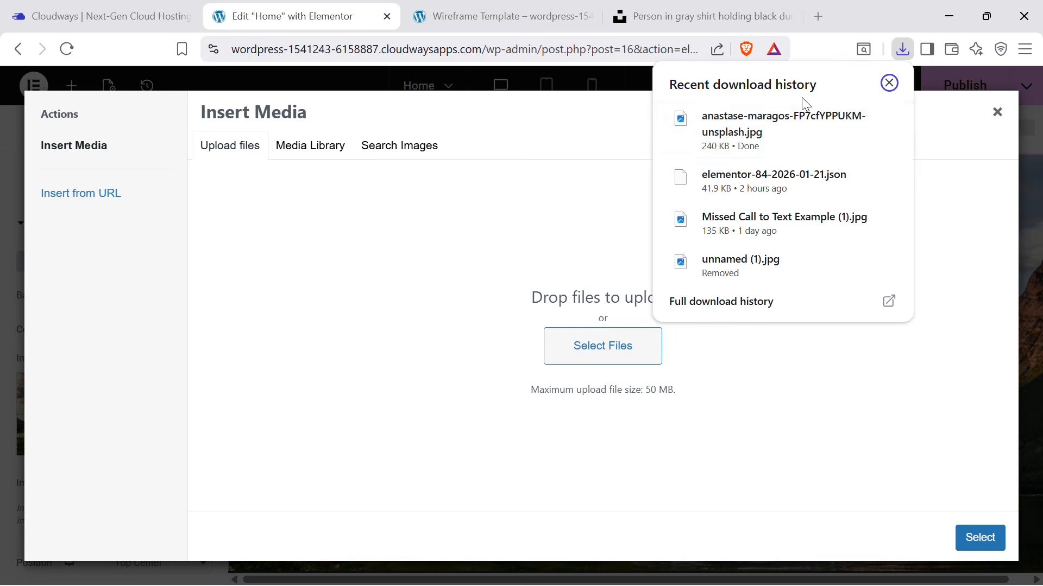
pyautogui.moveTo(806, 104); pyautogui.dragTo(473, 335)
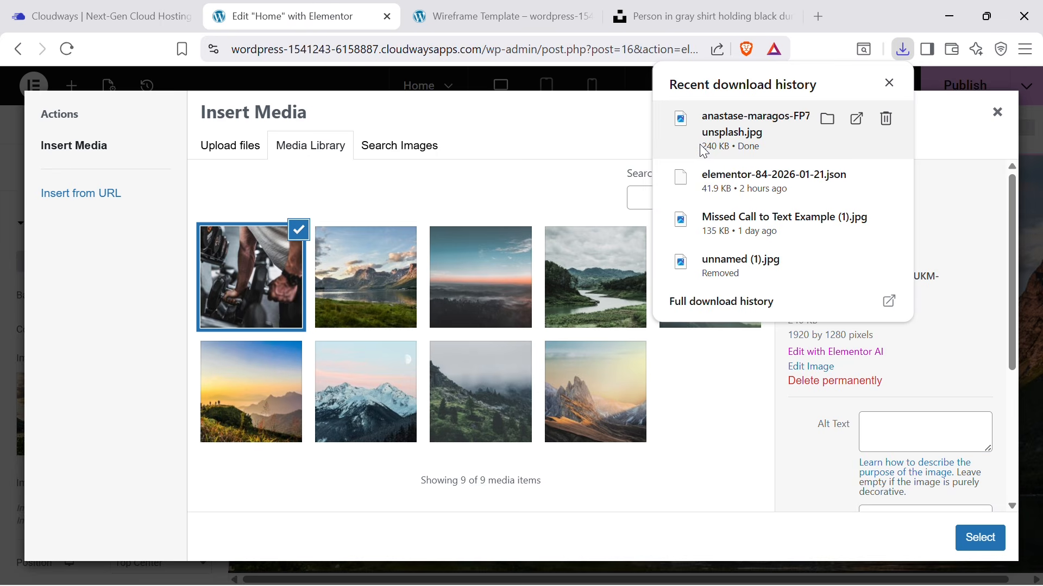
pyautogui.click(499, 189)
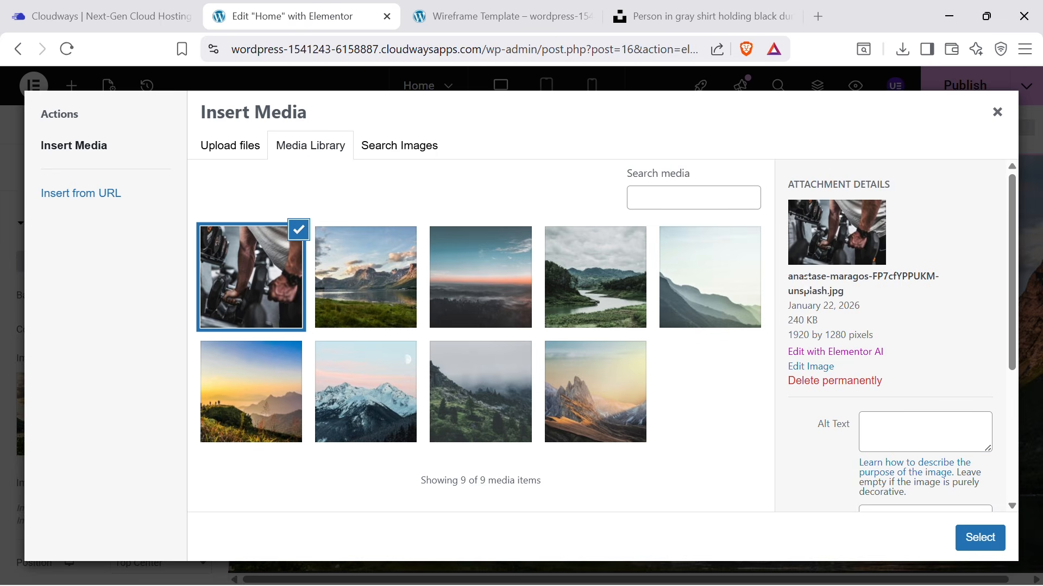
pyautogui.click(833, 330)
# Apply the uploaded dumbbell photo as the hero background image.
pyautogui.click(643, 11)
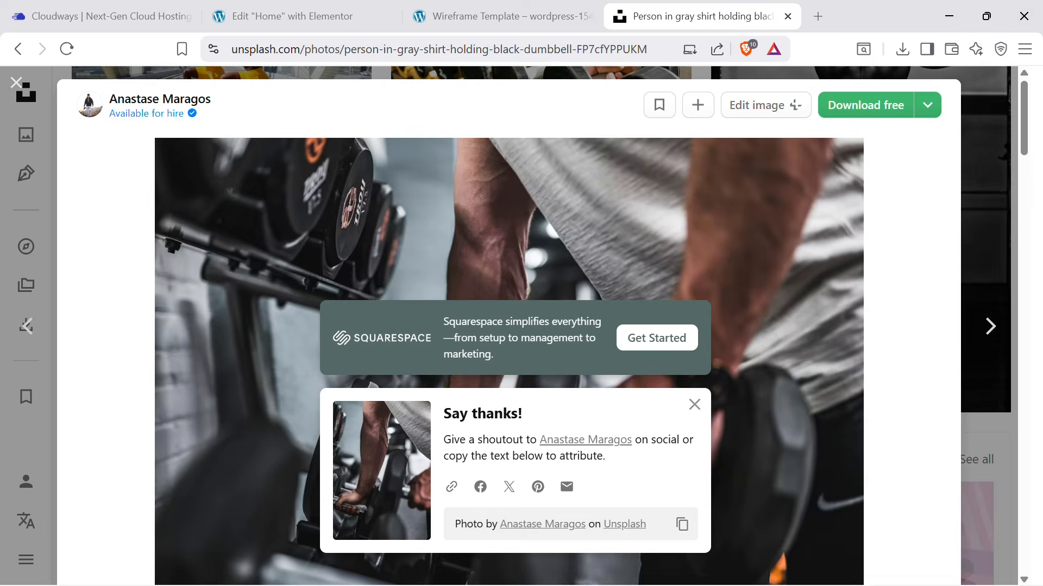
pyautogui.click(956, 94)
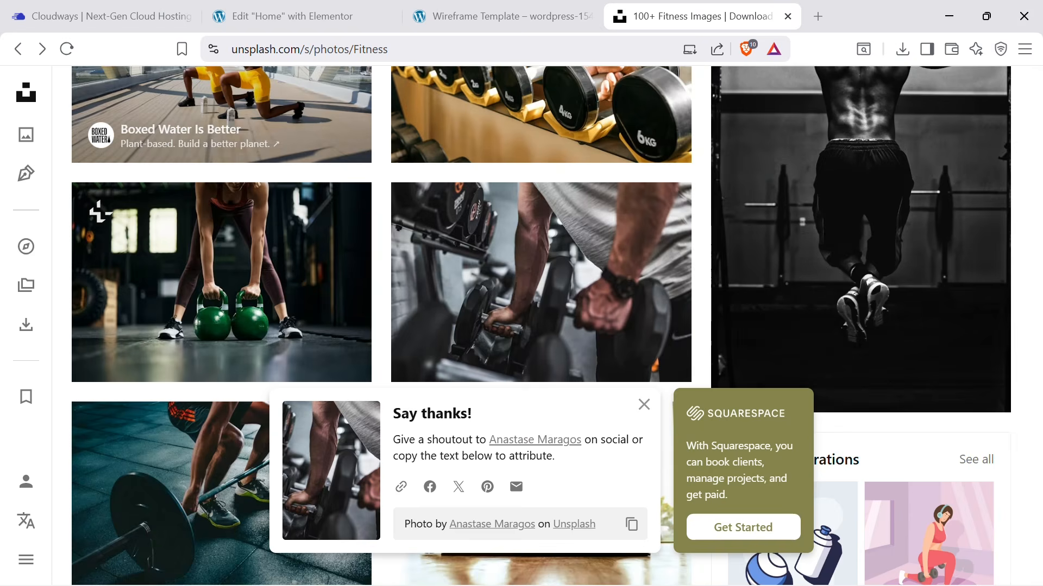
pyautogui.click(282, 16)
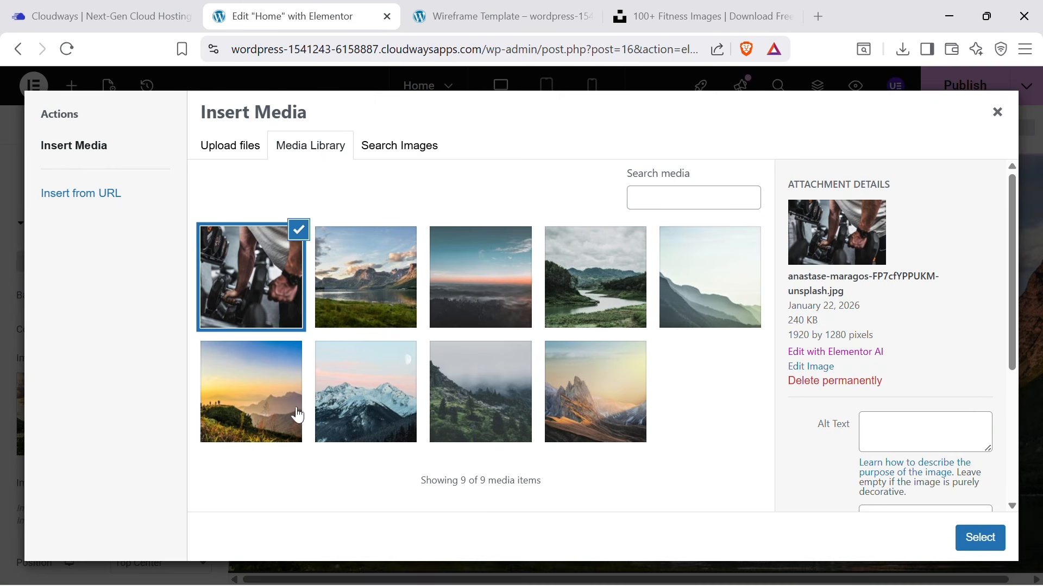
pyautogui.click(969, 551)
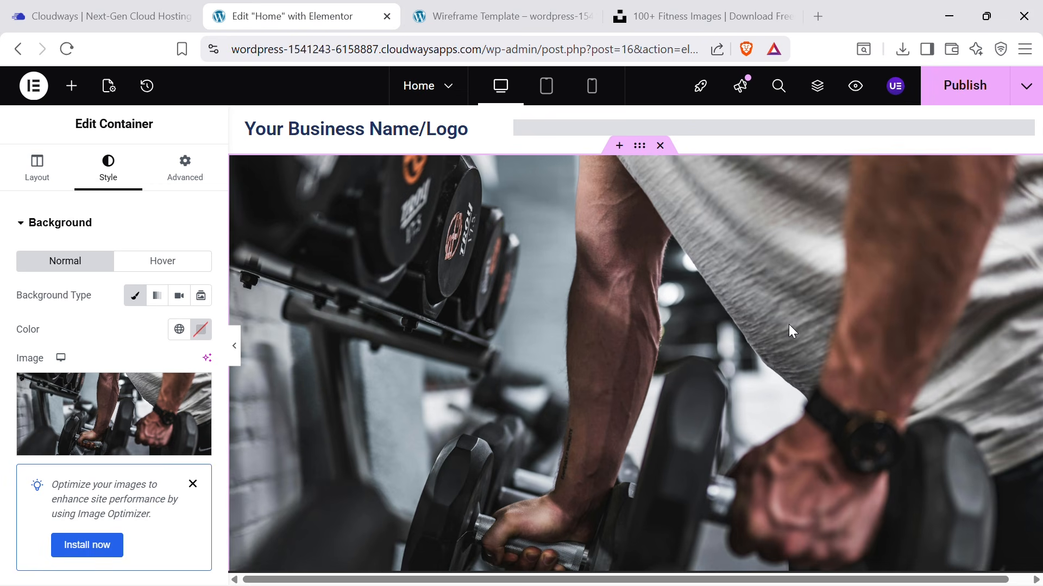
pyautogui.scroll(-5, 813, 281)
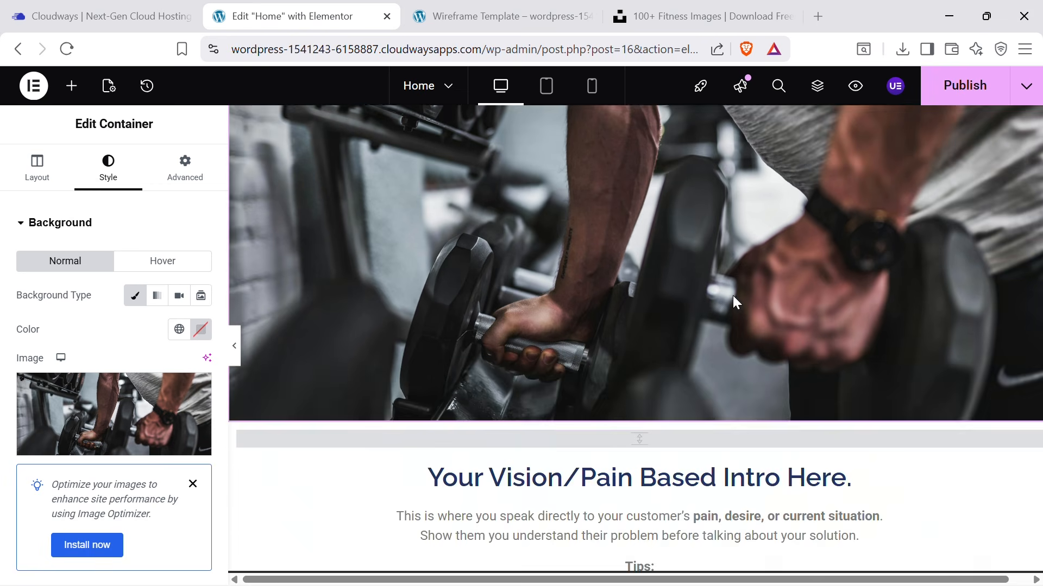
pyautogui.scroll(5, 706, 298)
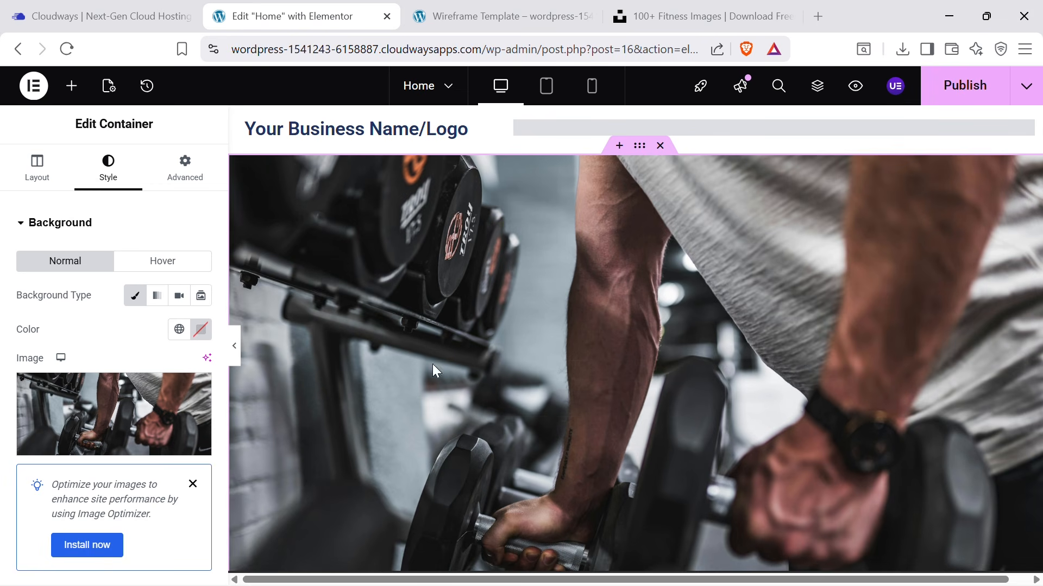
pyautogui.scroll(-2, 734, 304)
pyautogui.scroll(2, 757, 307)
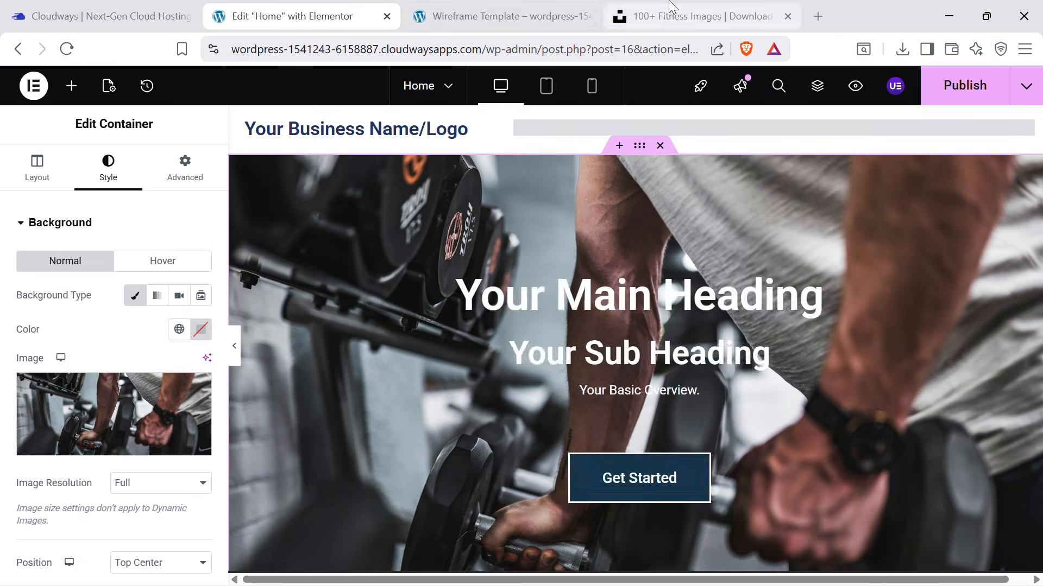
# Replace the Fitness search with 'web design' and browse the Unsplash results.
pyautogui.click(667, 11)
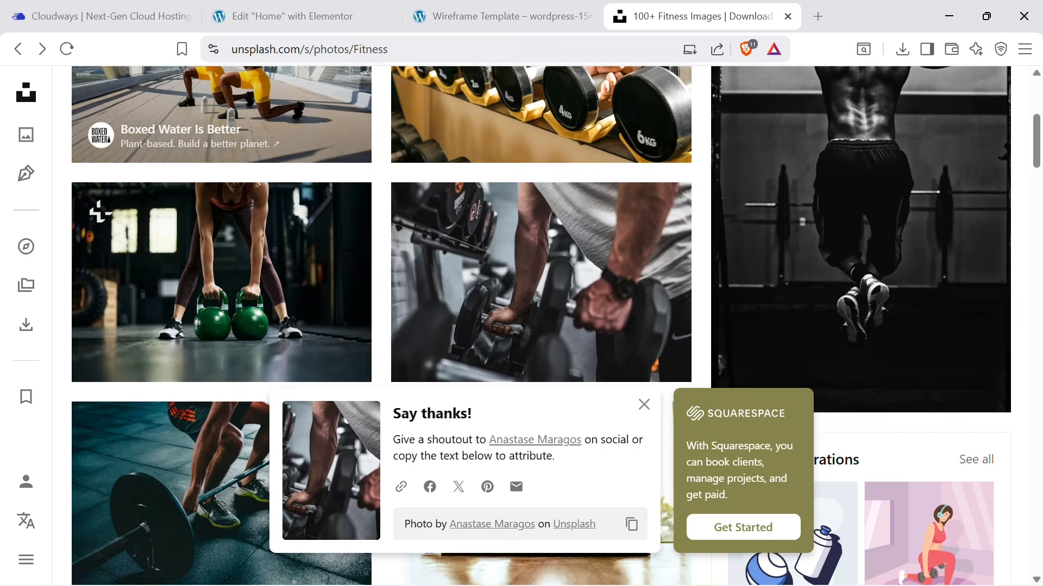
pyautogui.scroll(6, 214, 144)
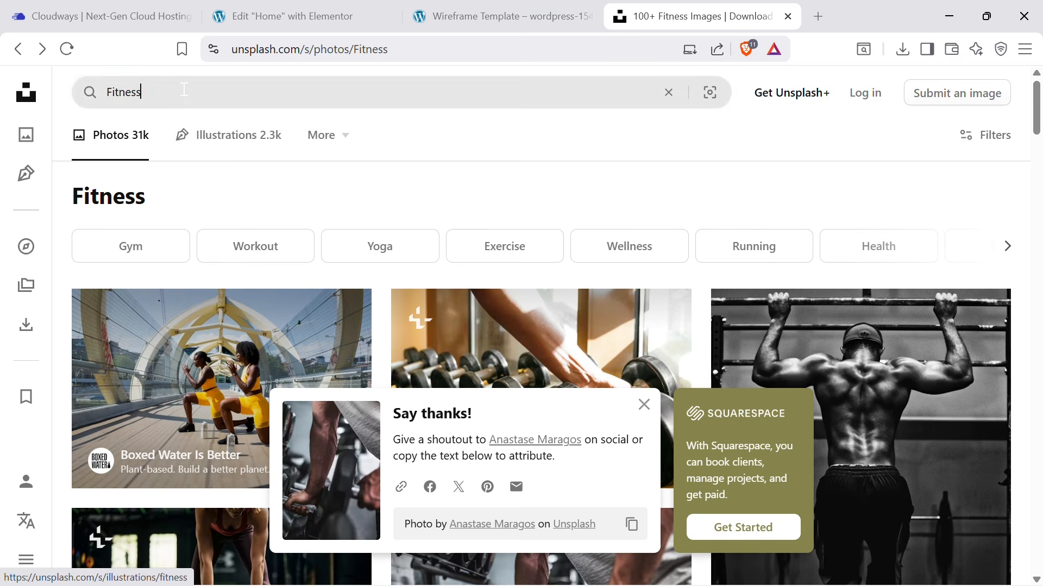
pyautogui.hotkey('ctrl', 'a')
pyautogui.write('web desig')
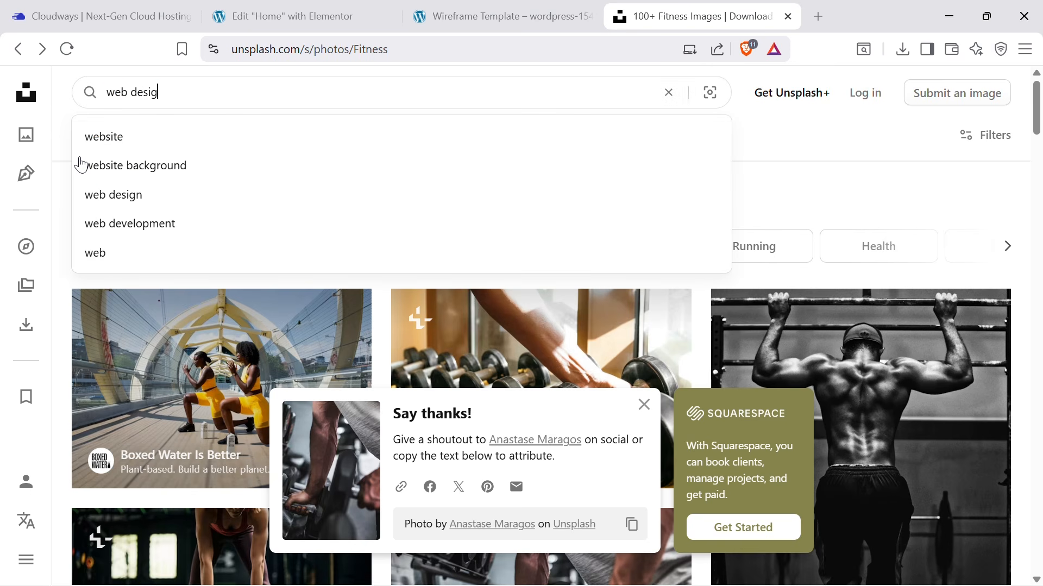
pyautogui.write('n')
pyautogui.press('Return')
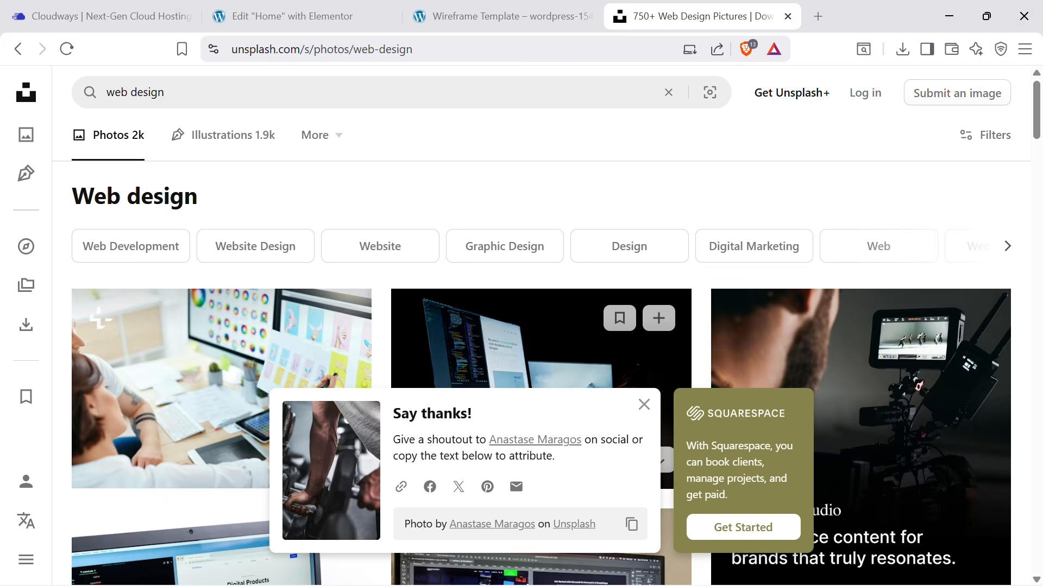
pyautogui.scroll(-8, 840, 279)
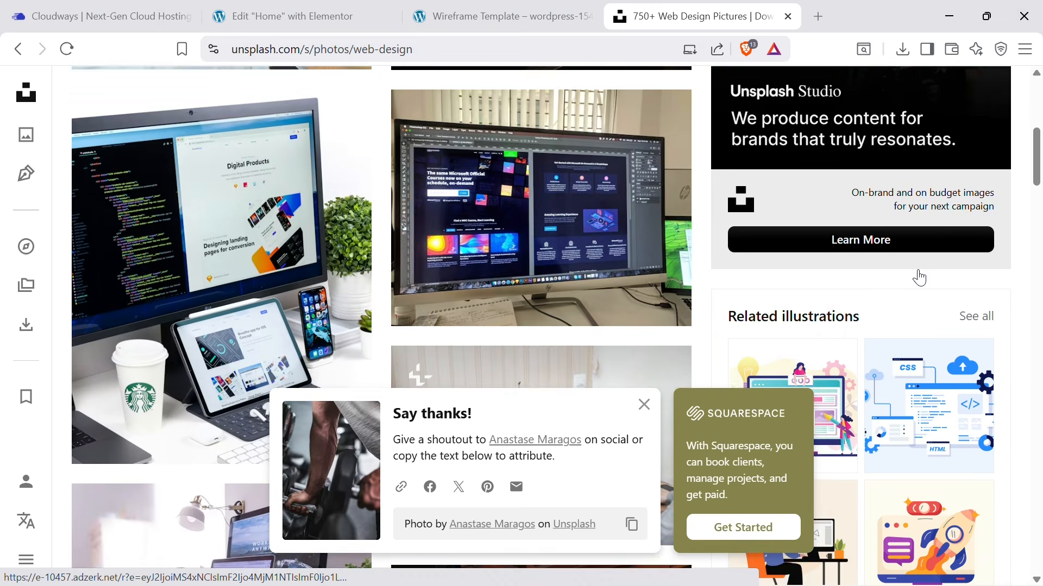
pyautogui.scroll(-7, 919, 278)
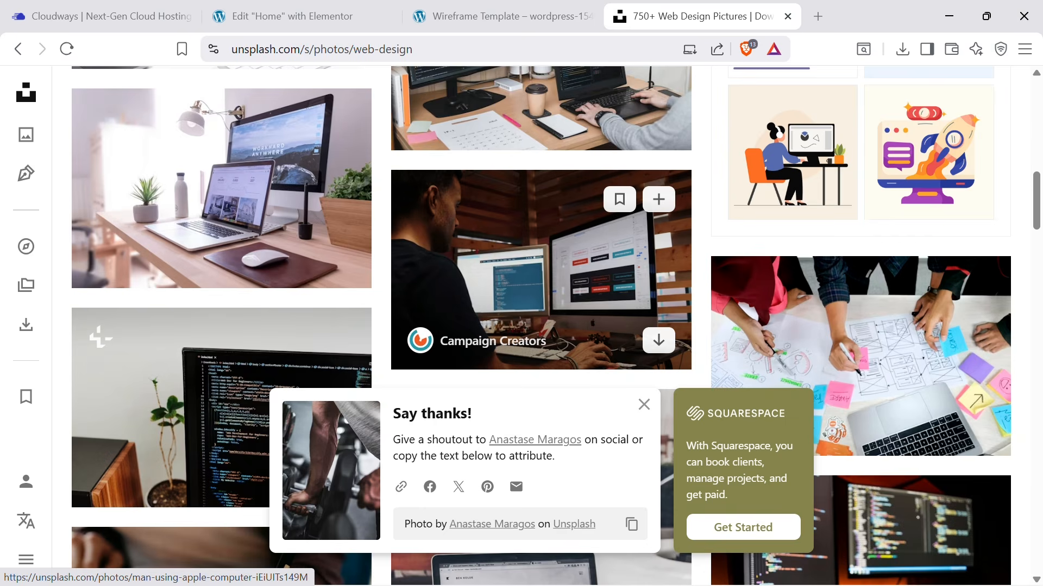
pyautogui.scroll(-7, 543, 271)
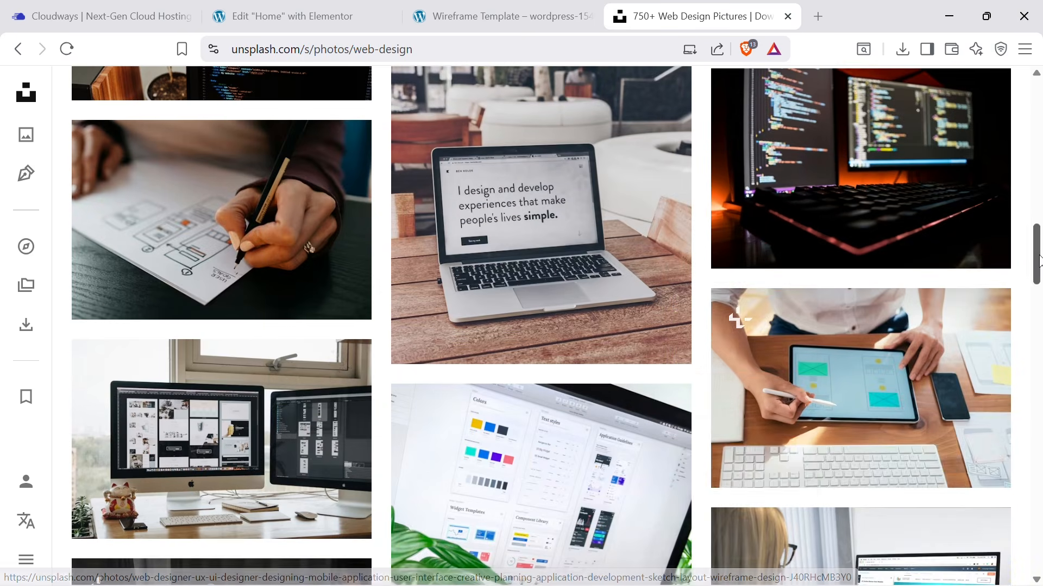
pyautogui.scroll(3, 1032, 255)
pyautogui.scroll(-4, 1023, 258)
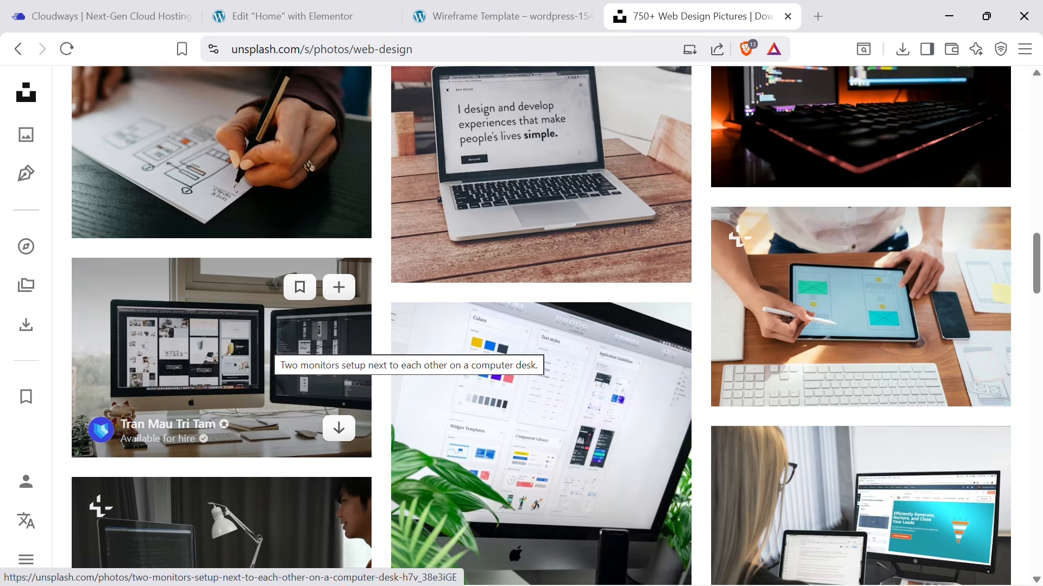
pyautogui.scroll(-3, 271, 347)
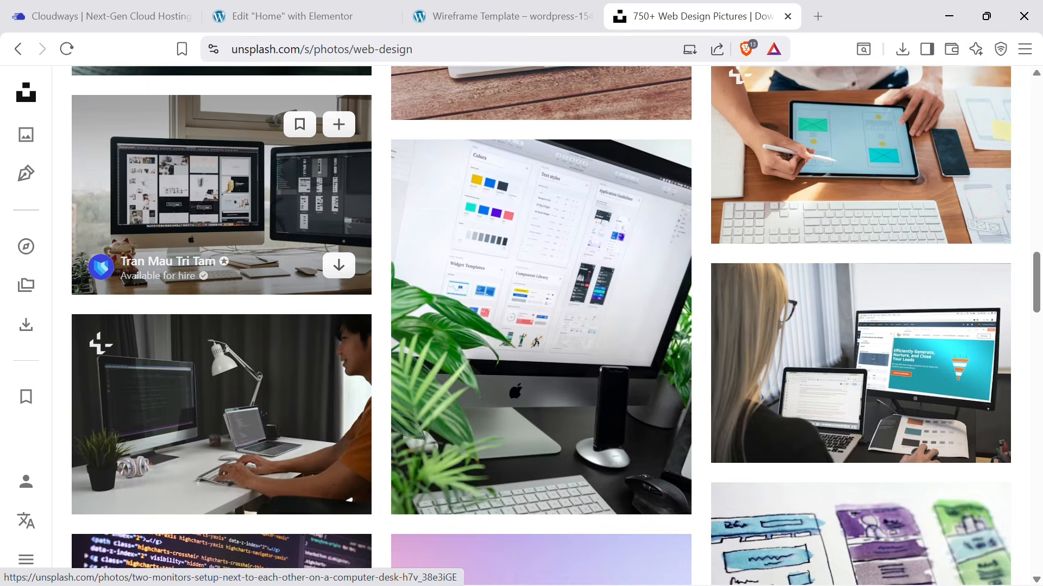
pyautogui.scroll(10, 541, 325)
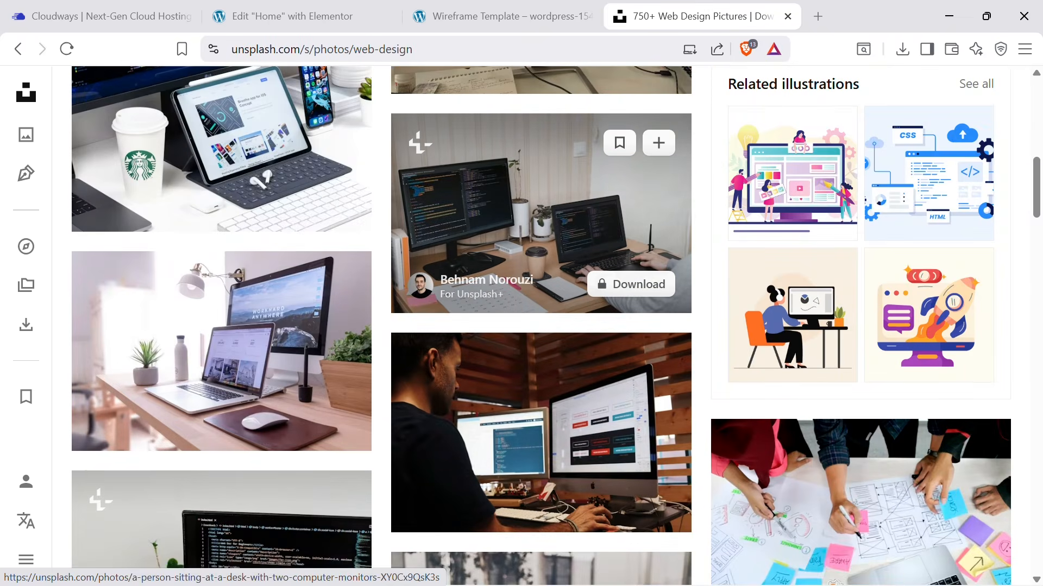
# Download the MacBook-and-iMac desk photo as a JPG to Downloads.
pyautogui.click(217, 353)
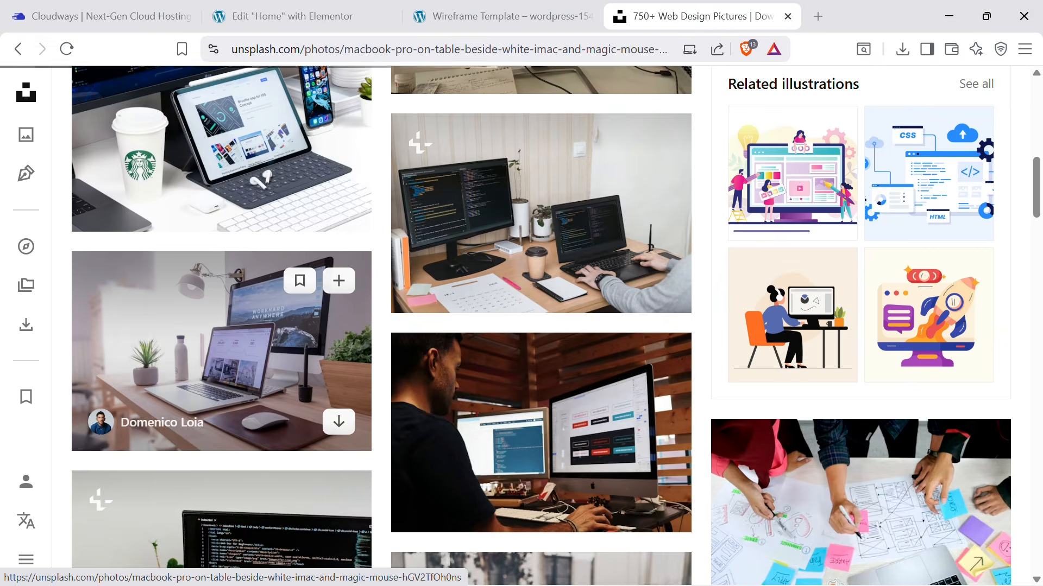
pyautogui.rightClick(679, 293)
pyautogui.click(721, 333)
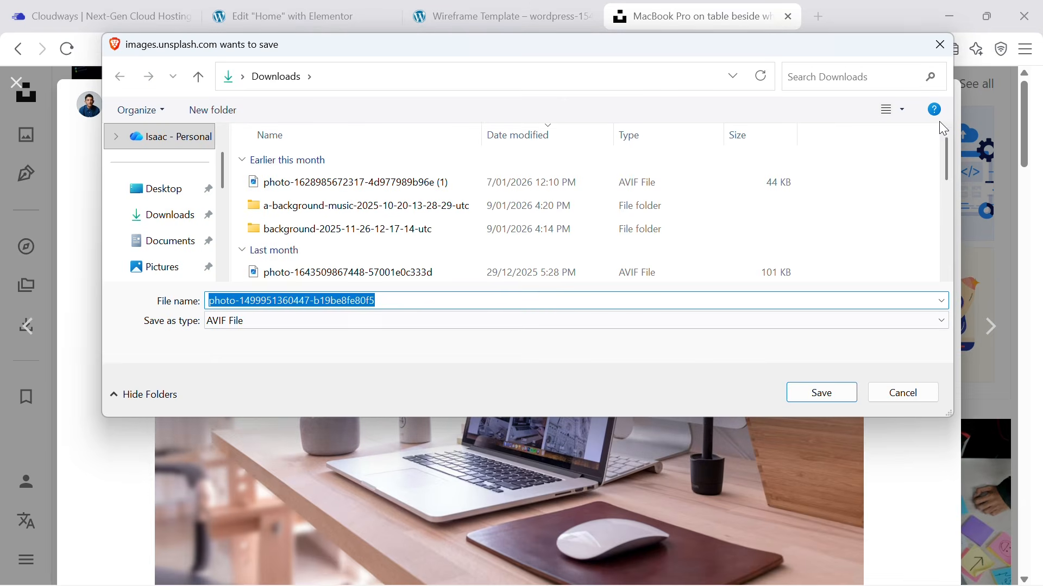
pyautogui.click(941, 44)
pyautogui.click(928, 104)
pyautogui.click(864, 175)
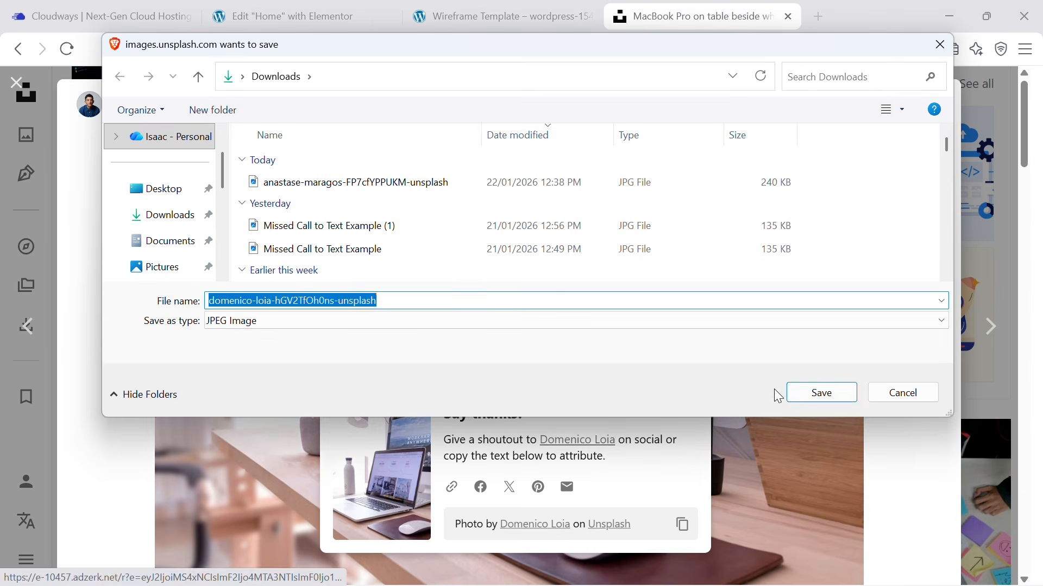
pyautogui.click(799, 390)
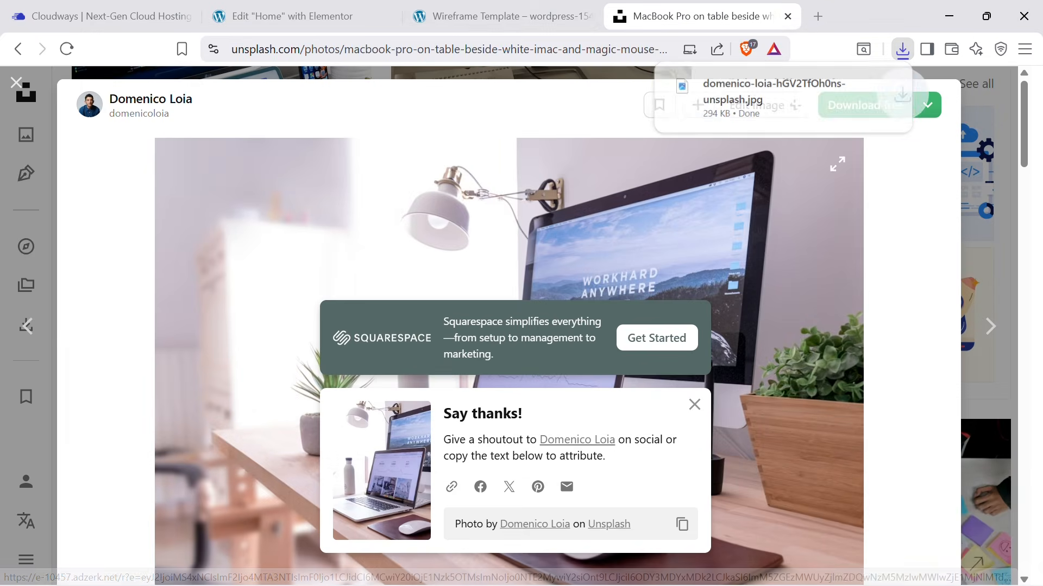
pyautogui.click(500, 7)
pyautogui.click(298, 6)
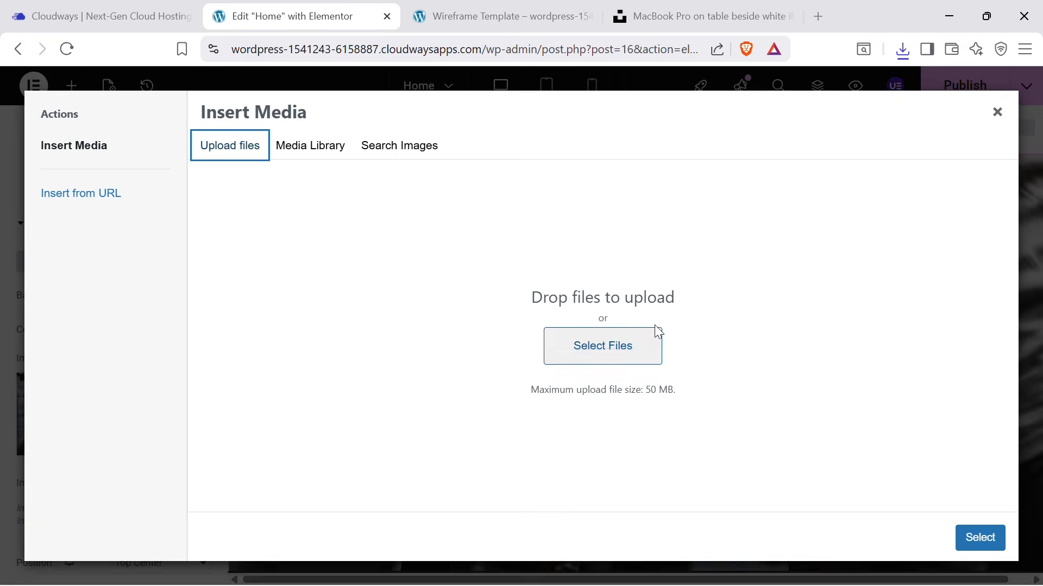
# Upload the MacBook-and-iMac desk photo and set it as the hero background.
pyautogui.click(903, 50)
pyautogui.moveTo(804, 122); pyautogui.dragTo(458, 325)
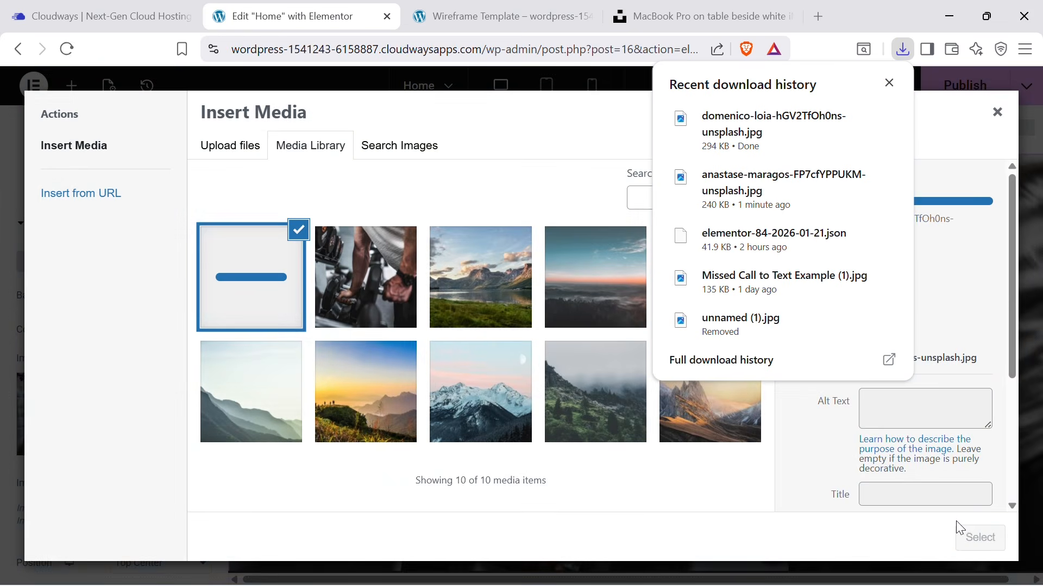
pyautogui.click(967, 541)
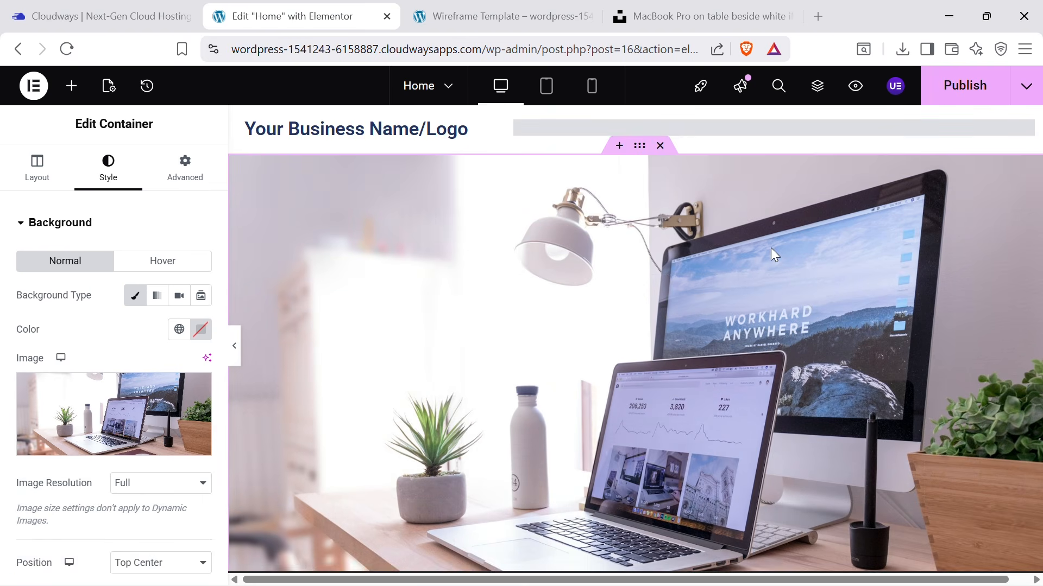
pyautogui.scroll(-2, 633, 279)
pyautogui.scroll(2, 715, 240)
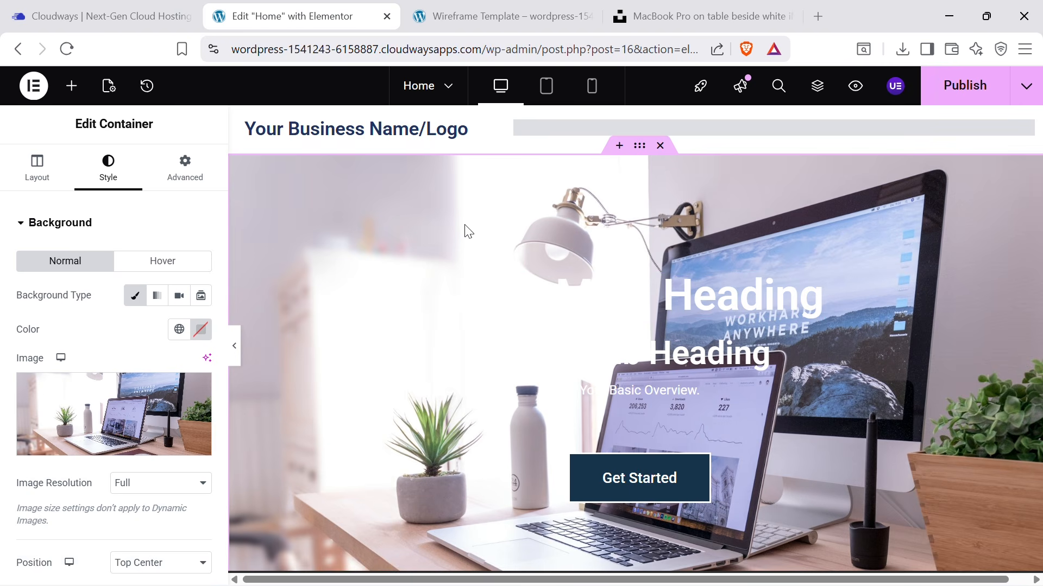
# Change the hero main heading's text colour to navy #0D205E.
pyautogui.click(813, 283)
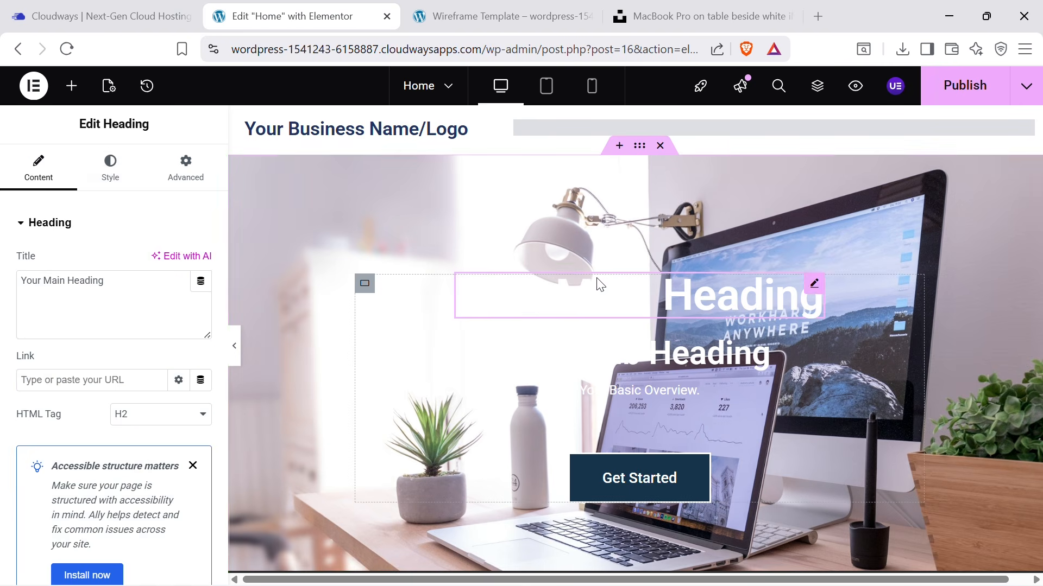
pyautogui.click(111, 166)
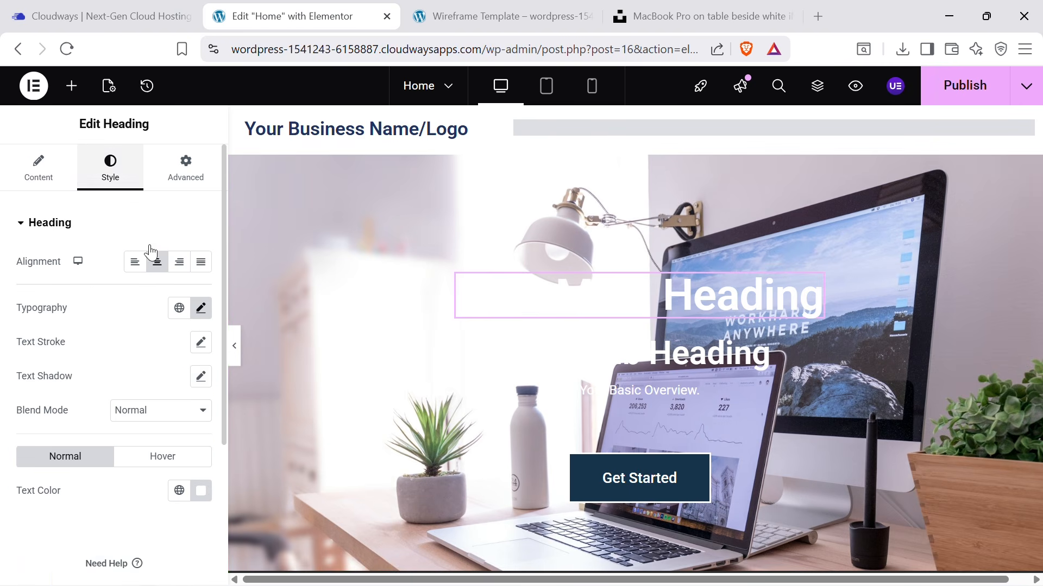
pyautogui.click(201, 491)
pyautogui.hotkey('ctrl', 'c')
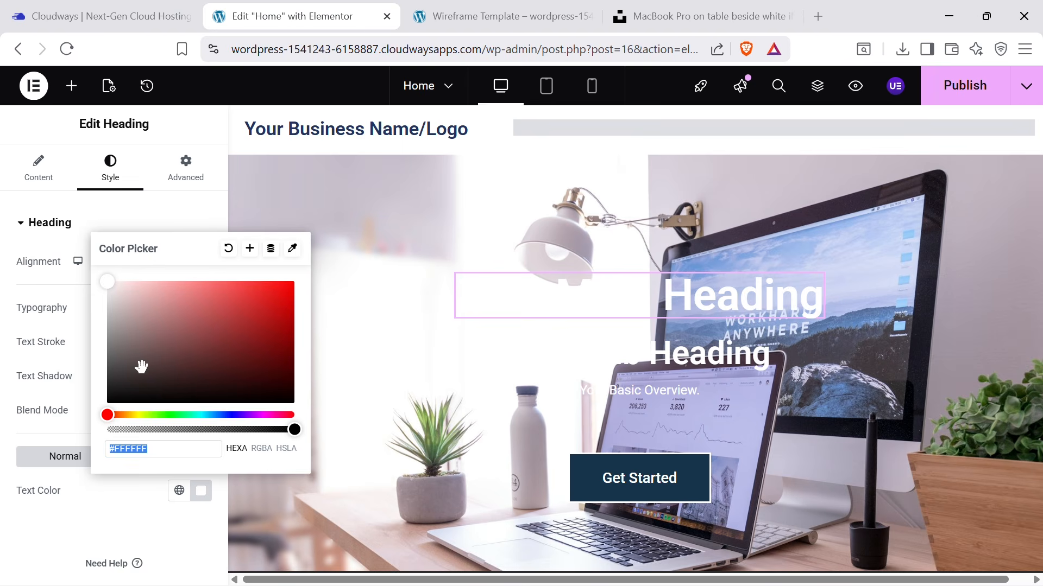
pyautogui.click(117, 391)
pyautogui.moveTo(117, 391); pyautogui.dragTo(119, 390)
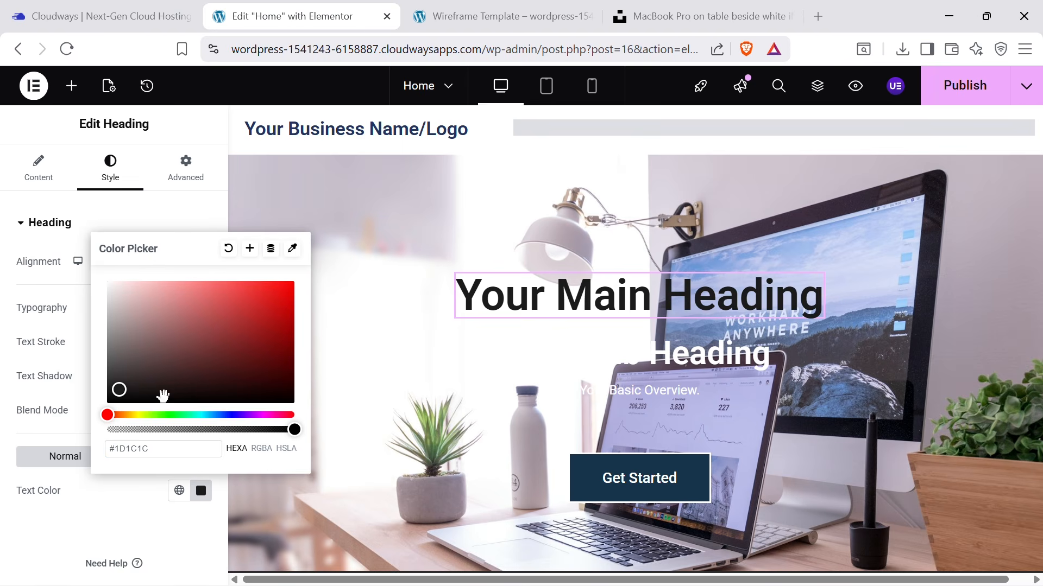
pyautogui.click(225, 415)
pyautogui.click(257, 367)
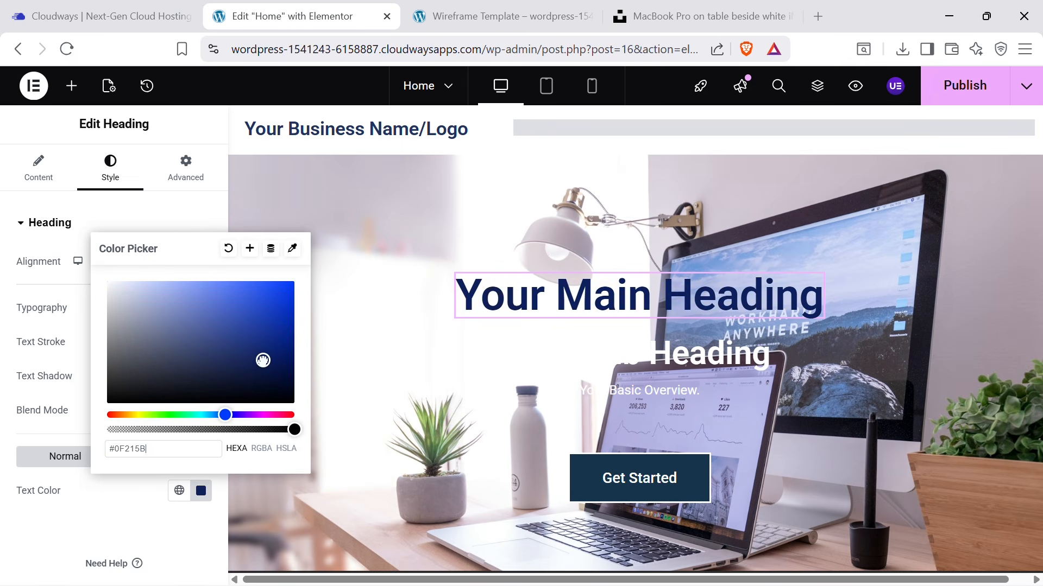
pyautogui.moveTo(263, 360); pyautogui.dragTo(268, 359)
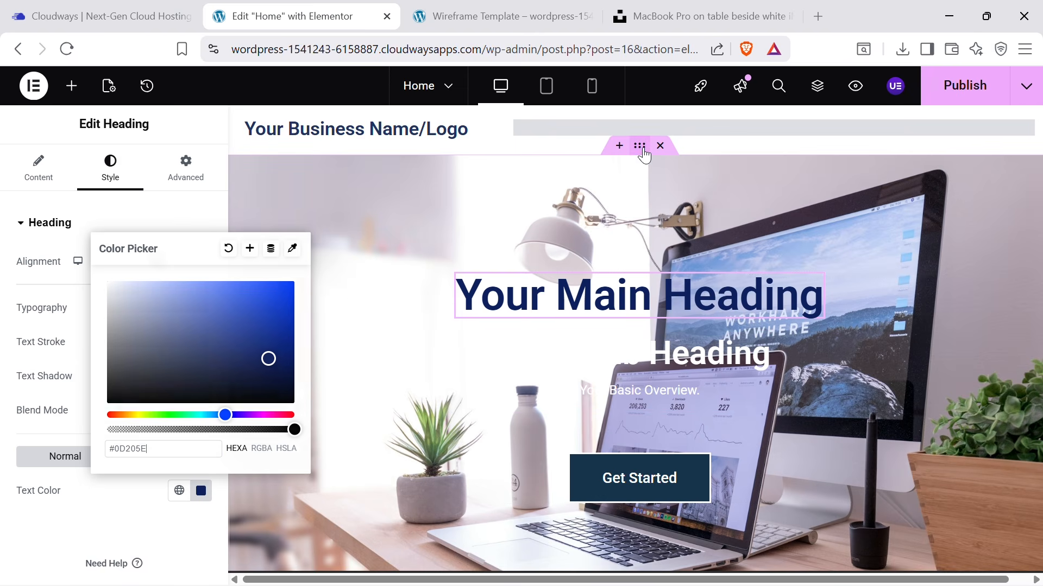
pyautogui.click(640, 146)
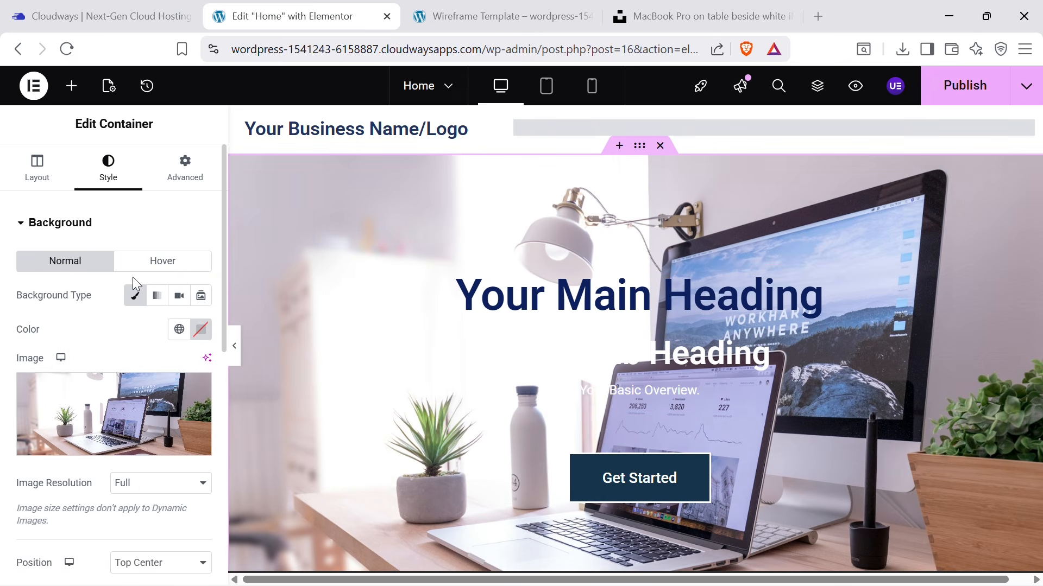
# Add a Classic navy #0A2750 background overlay at 0.56 opacity to the hero.
pyautogui.scroll(-3, 132, 277)
pyautogui.scroll(-2, 89, 385)
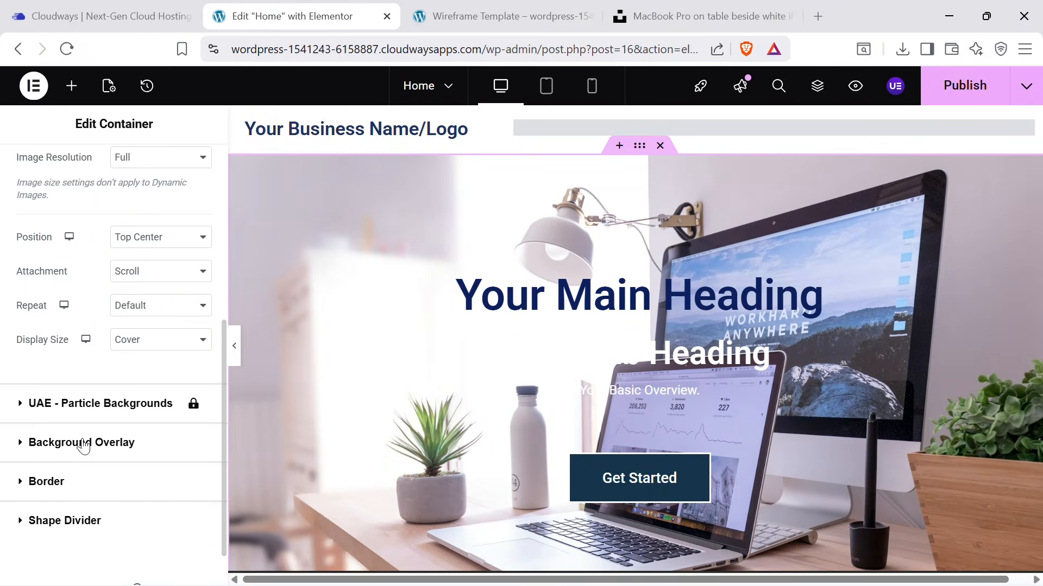
pyautogui.click(83, 445)
pyautogui.scroll(-2, 175, 342)
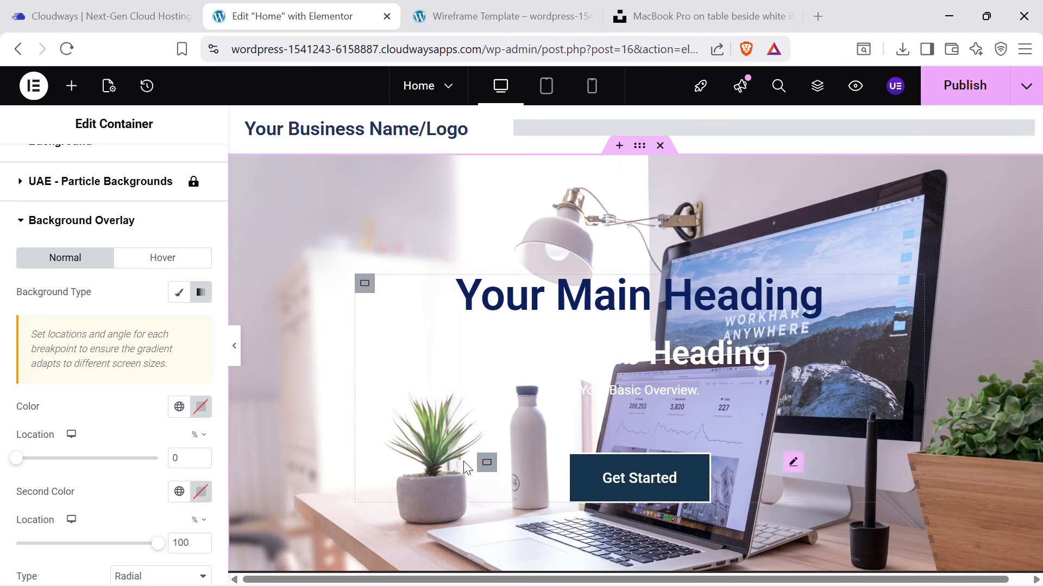
pyautogui.click(179, 293)
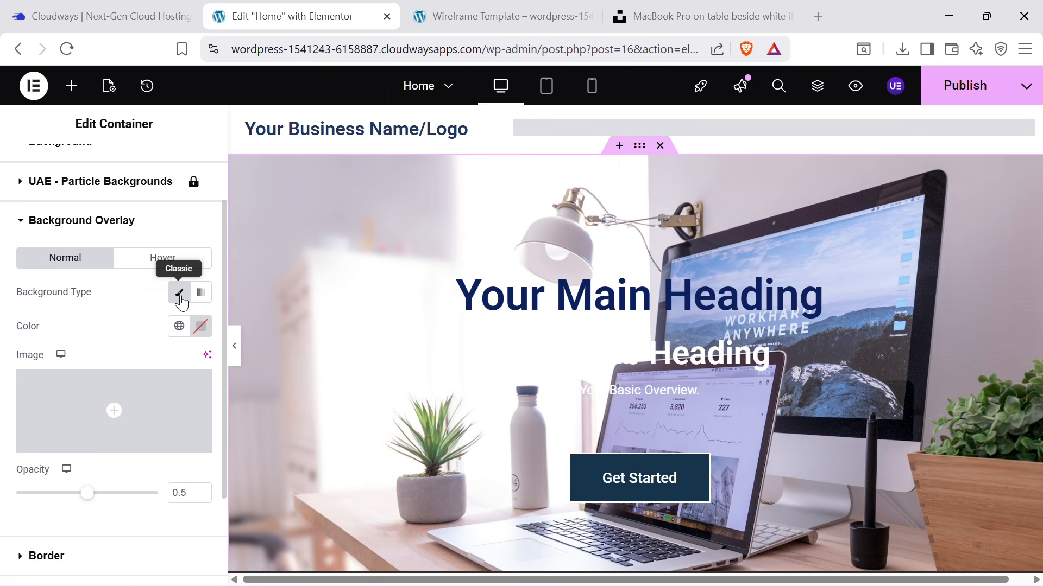
pyautogui.click(200, 332)
pyautogui.click(115, 513)
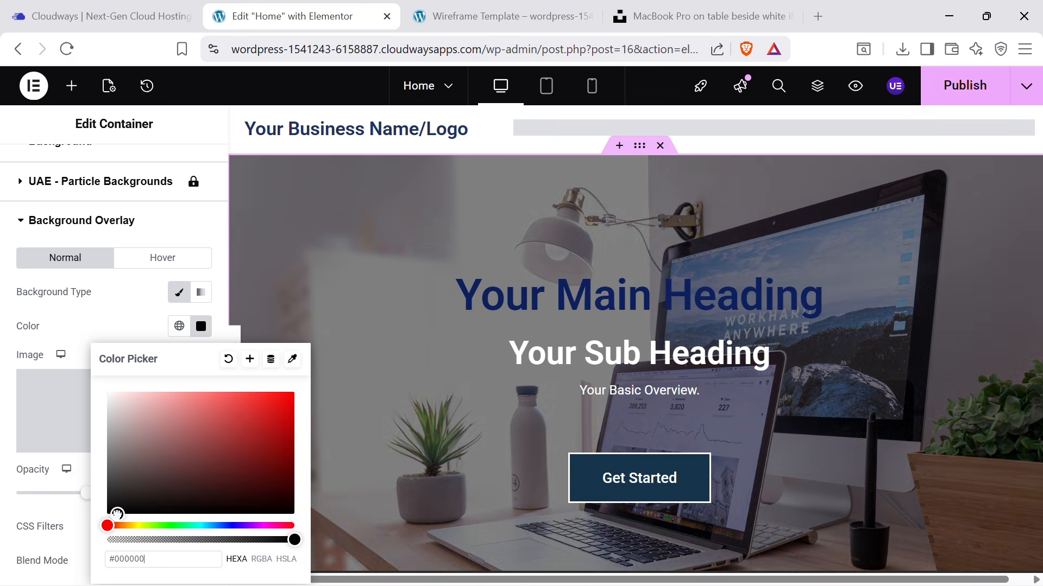
pyautogui.click(294, 438)
pyautogui.moveTo(294, 438); pyautogui.dragTo(271, 476)
pyautogui.click(219, 525)
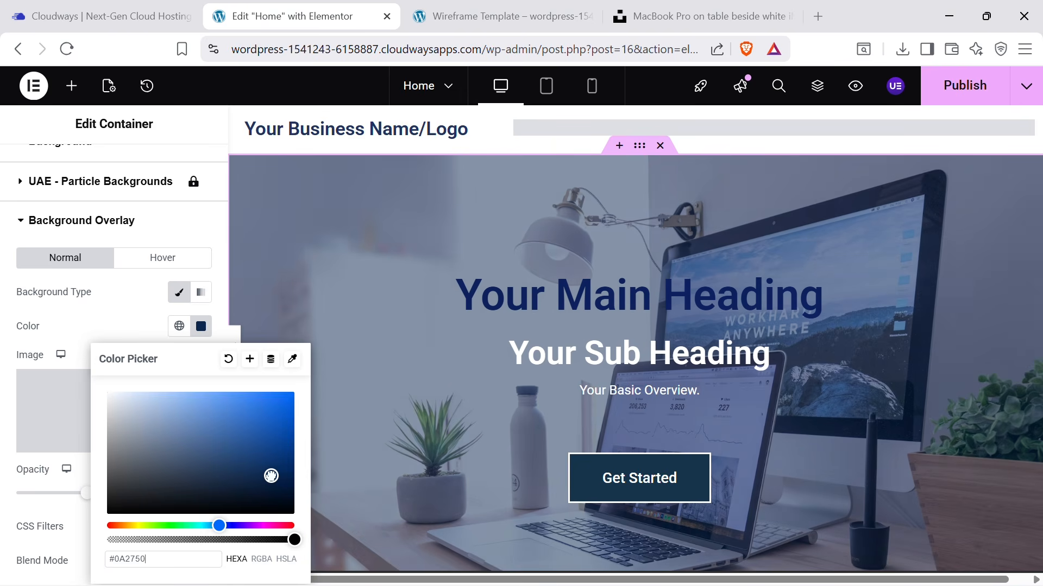
pyautogui.click(132, 329)
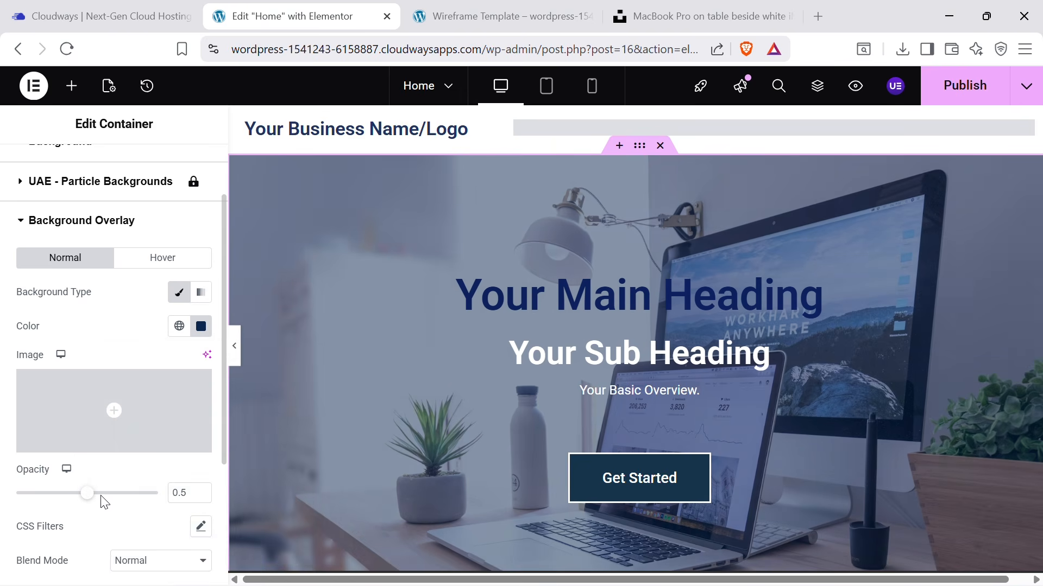
pyautogui.moveTo(93, 502)
pyautogui.mouseDown()
pyautogui.moveTo(156, 495)
pyautogui.moveTo(62, 496)
pyautogui.moveTo(112, 502)
pyautogui.moveTo(100, 499)
pyautogui.mouseUp()
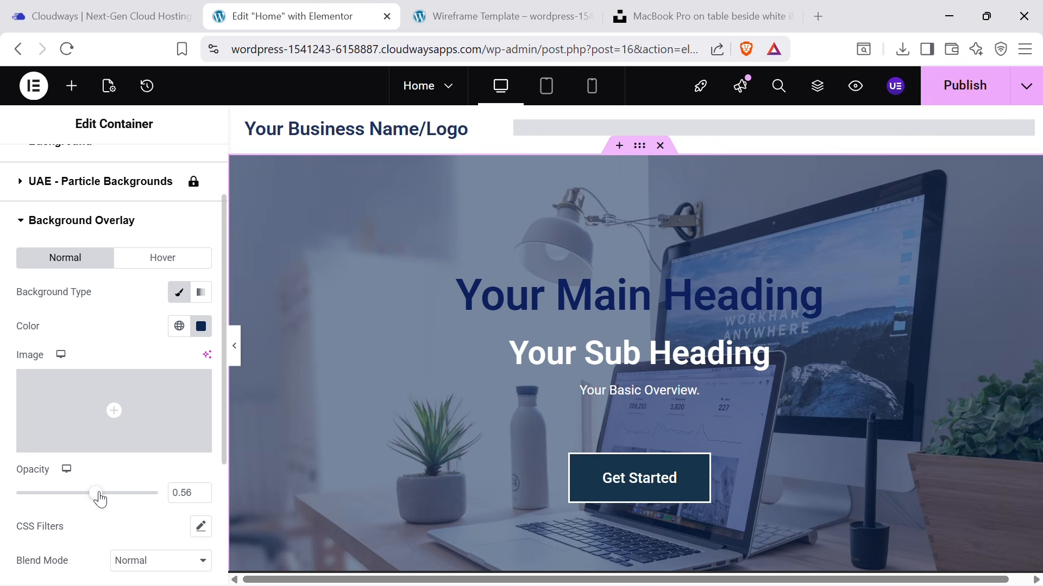
# Switch the overlay to a gradient with a muted blue-grey second colour.
pyautogui.click(200, 296)
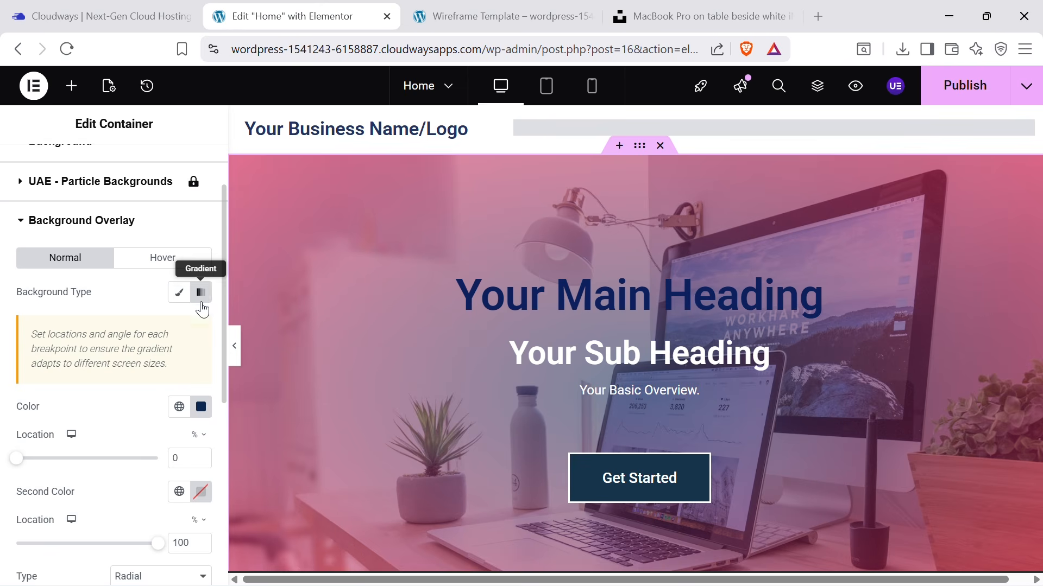
pyautogui.click(201, 492)
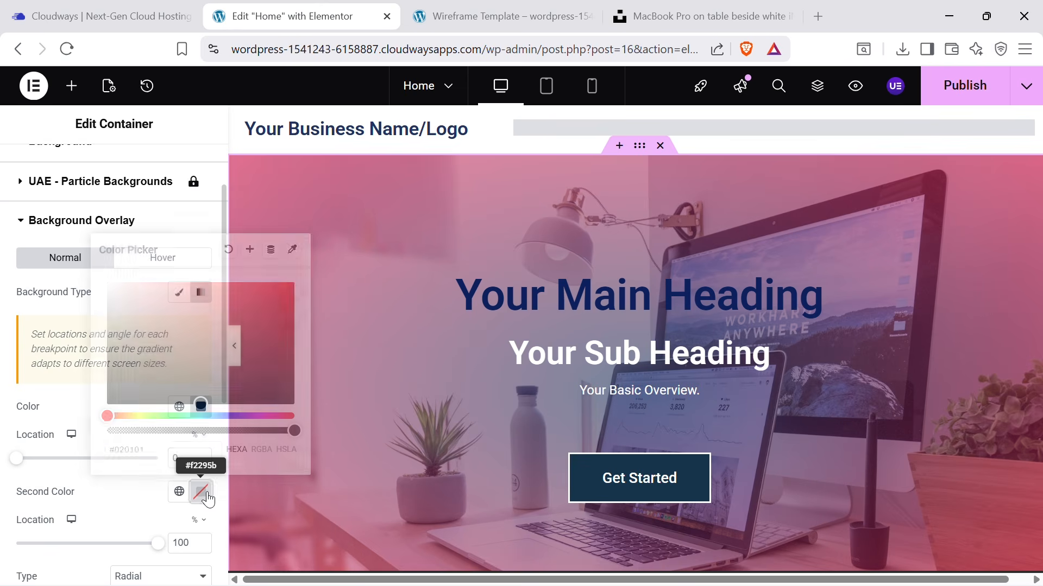
pyautogui.click(208, 416)
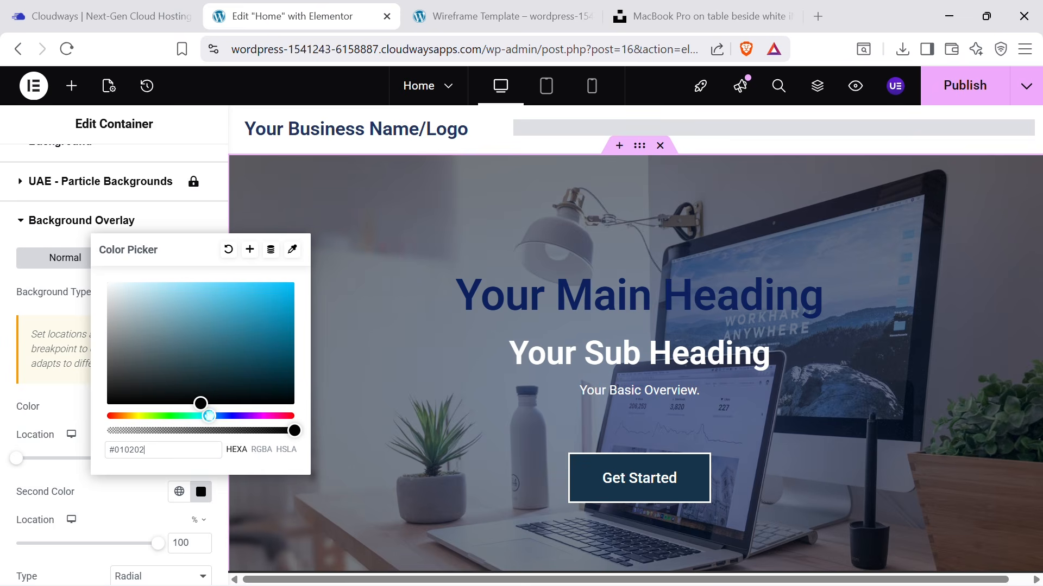
pyautogui.moveTo(216, 367); pyautogui.dragTo(187, 346)
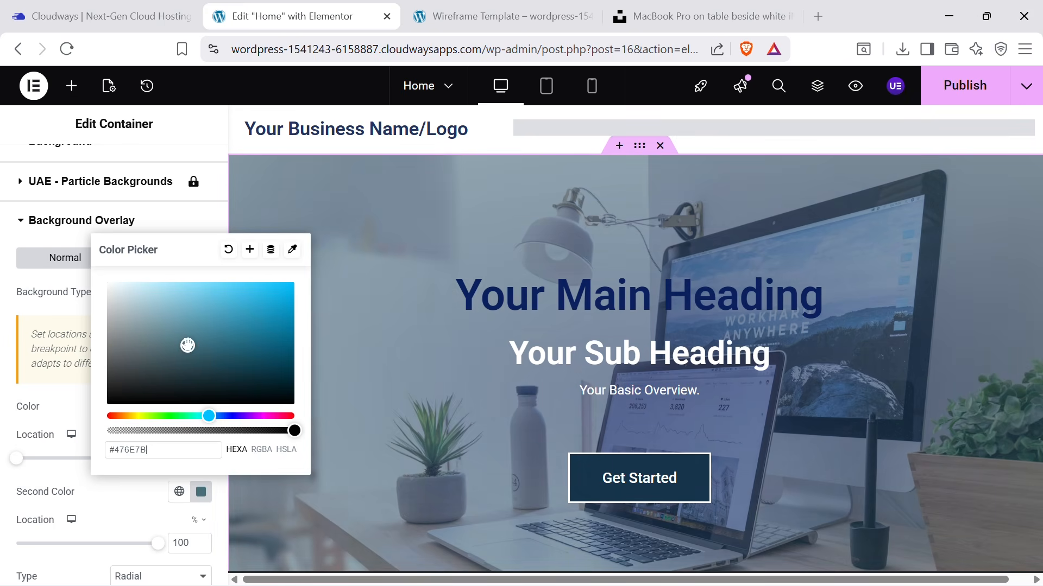
pyautogui.click(187, 217)
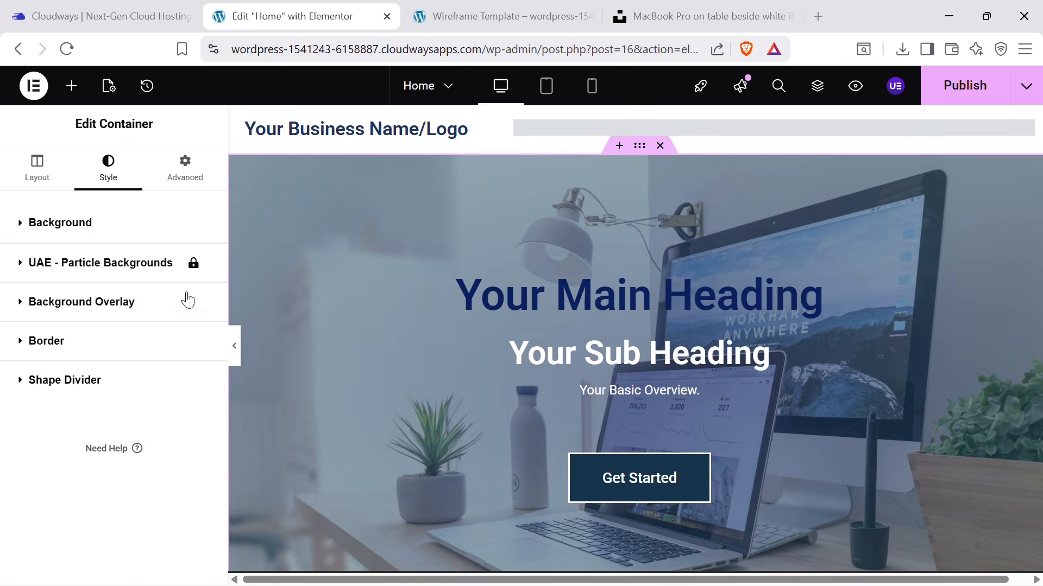
# Change the overlay gradient type from Radial to Linear at 180°.
pyautogui.click(109, 308)
pyautogui.scroll(-3, 163, 402)
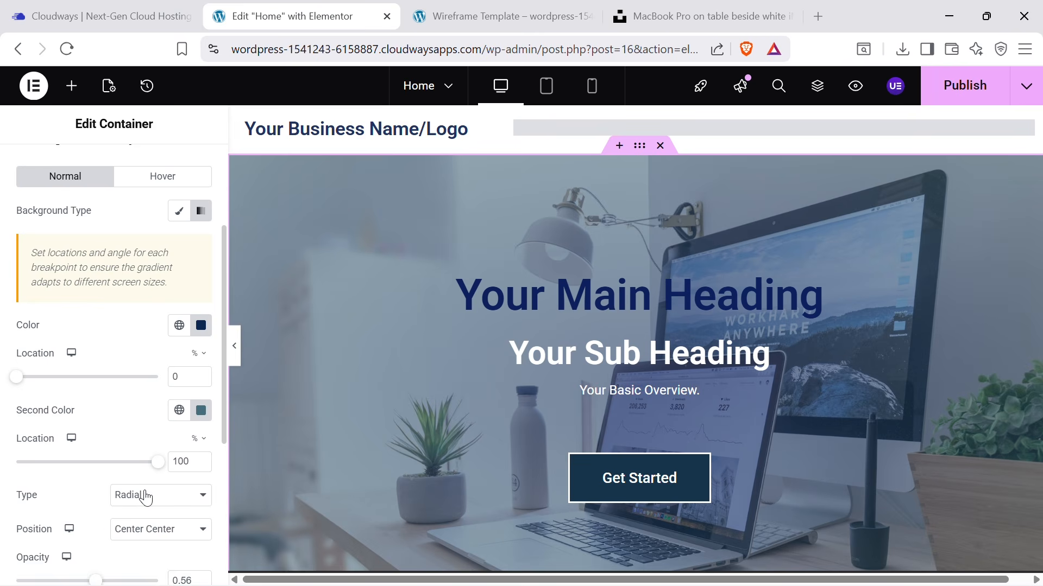
pyautogui.click(145, 497)
pyautogui.click(148, 514)
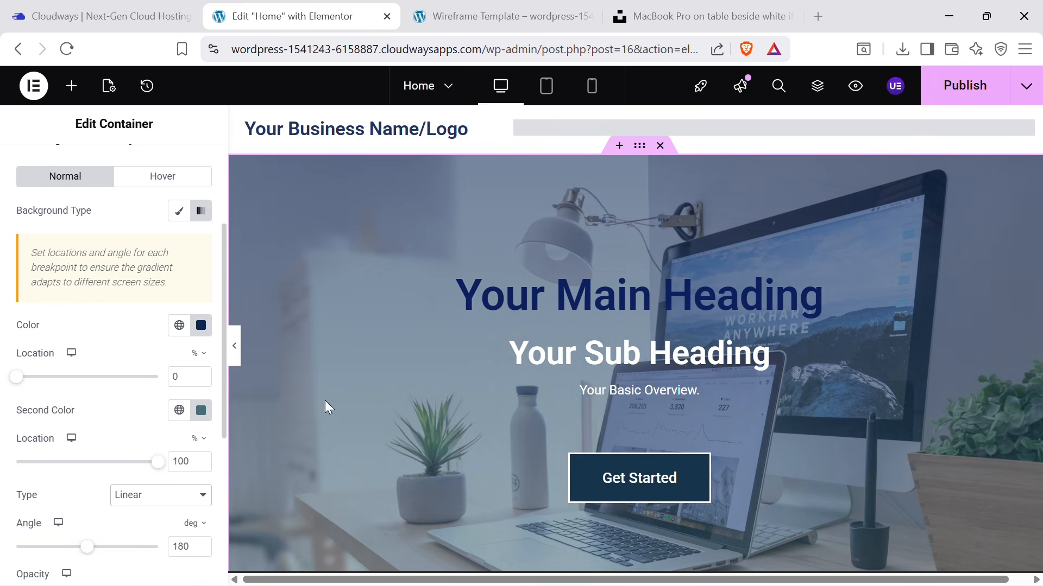
pyautogui.scroll(-3, 659, 272)
pyautogui.scroll(3, 656, 273)
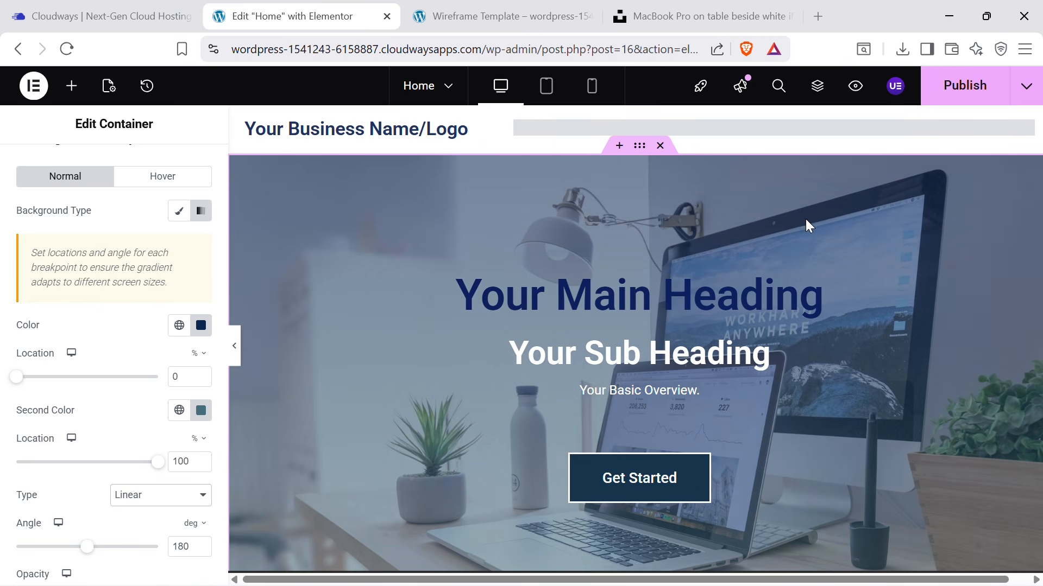
pyautogui.scroll(-3, 807, 225)
pyautogui.scroll(-2, 145, 412)
pyautogui.scroll(3, 668, 275)
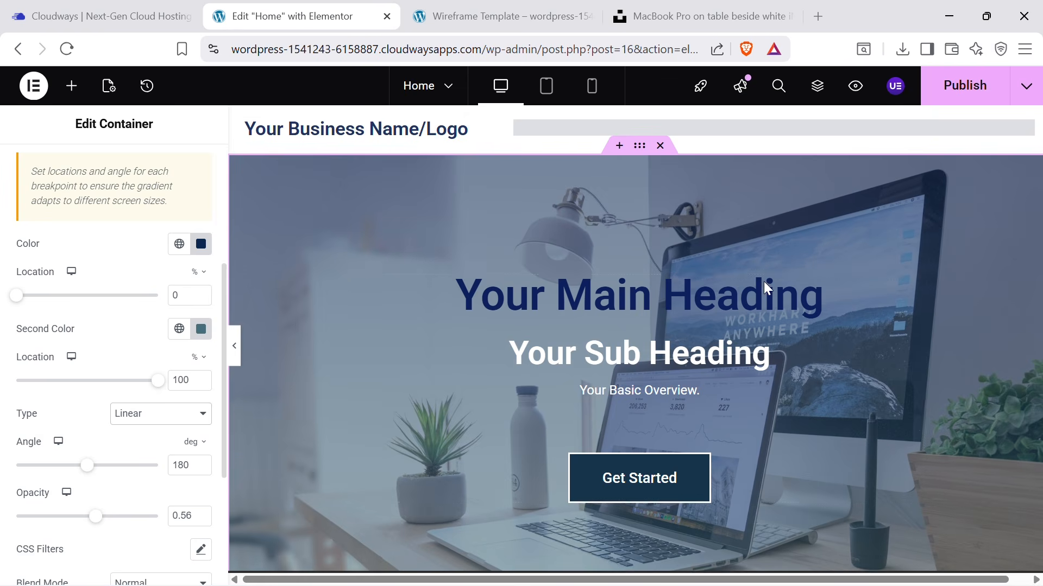
# Paste white back into the main heading's text colour.
pyautogui.click(812, 288)
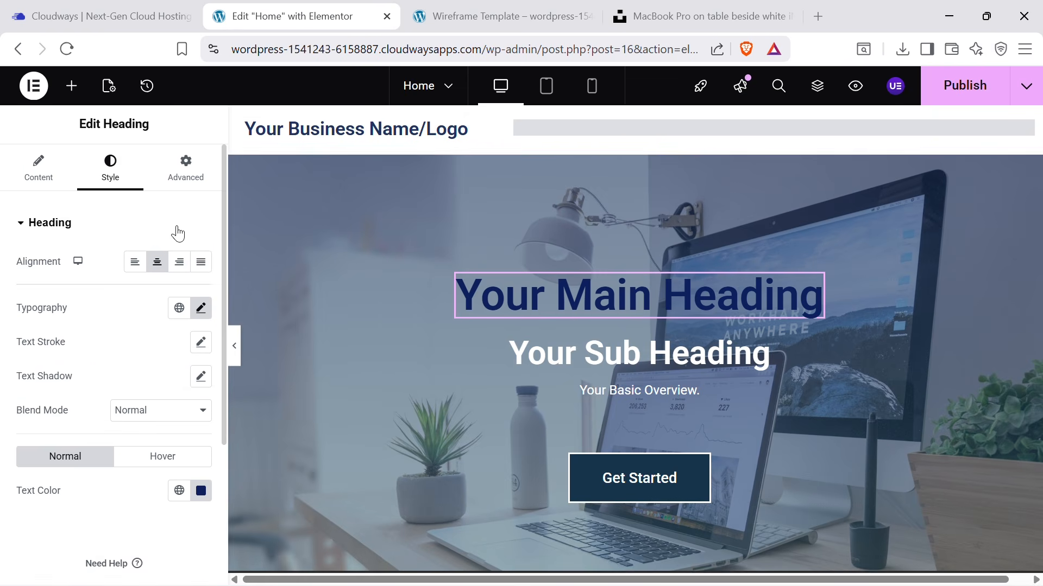
pyautogui.click(201, 490)
pyautogui.hotkey('ctrl', 'v')
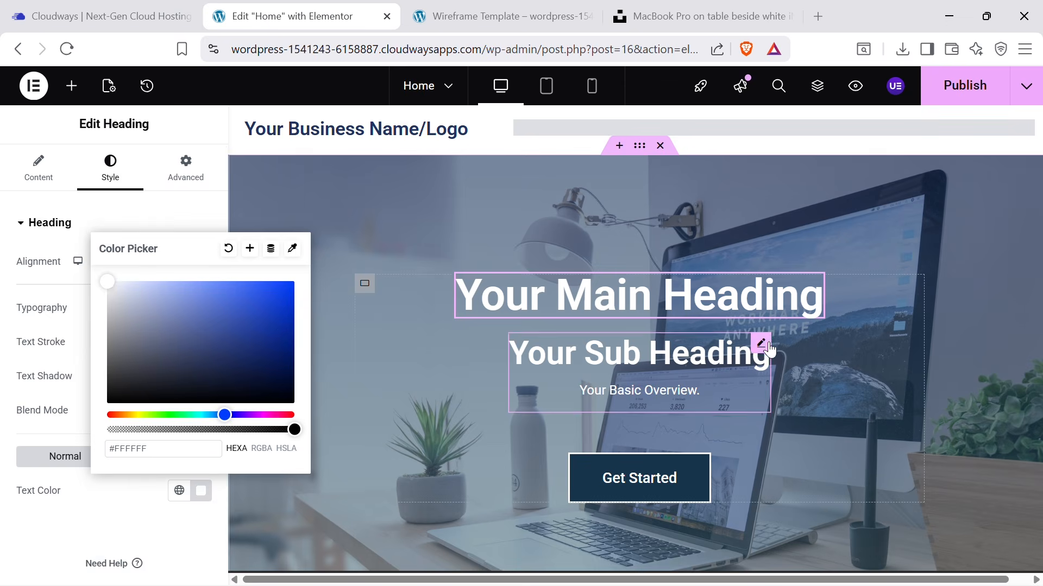
# Inspect the sub heading card's description colour and the Get Started button's background colour.
pyautogui.click(763, 343)
pyautogui.click(110, 169)
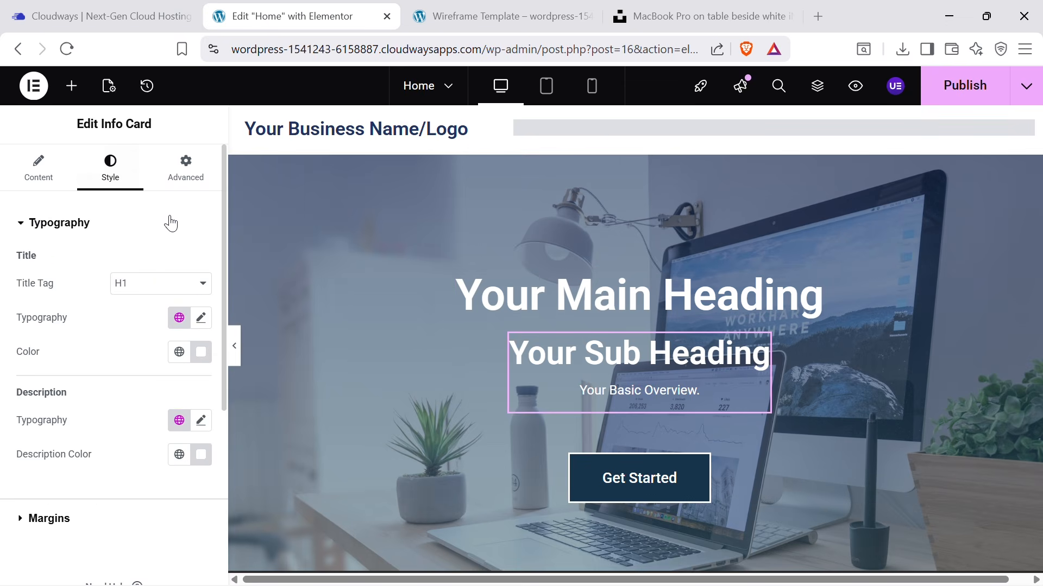
pyautogui.click(206, 461)
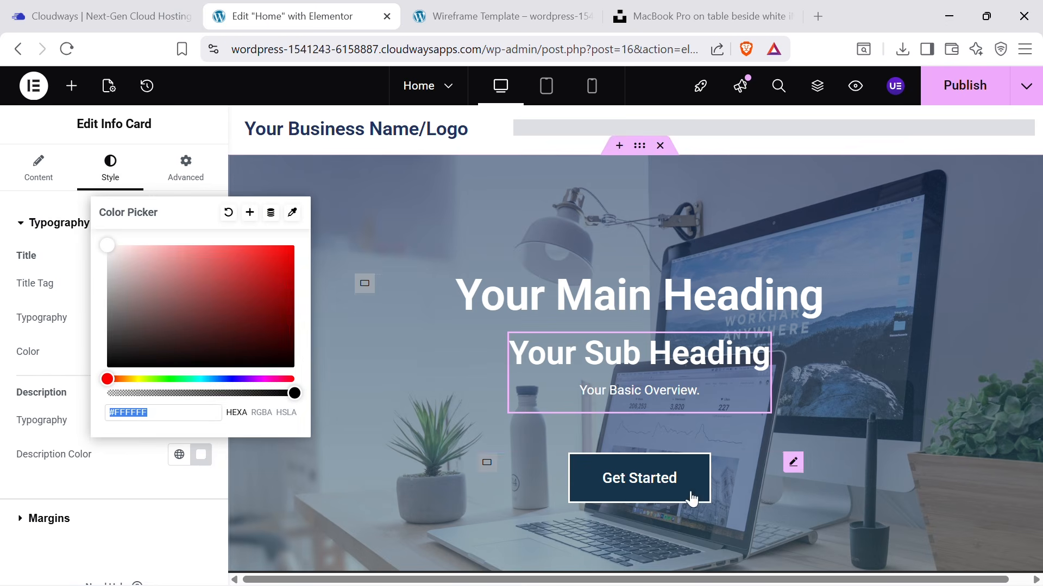
pyautogui.click(793, 465)
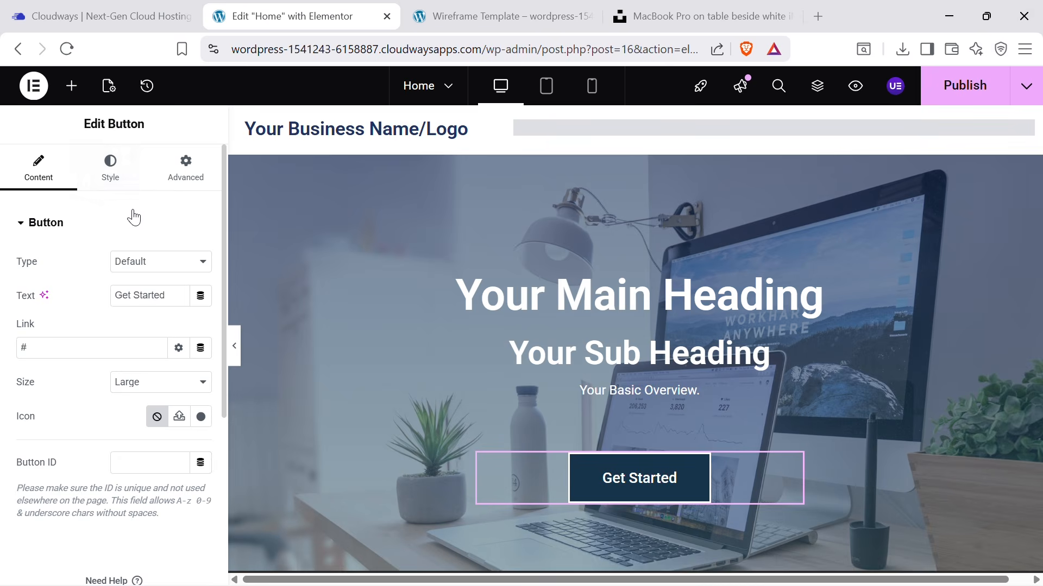
pyautogui.click(201, 466)
pyautogui.hotkey('ctrl', 'c')
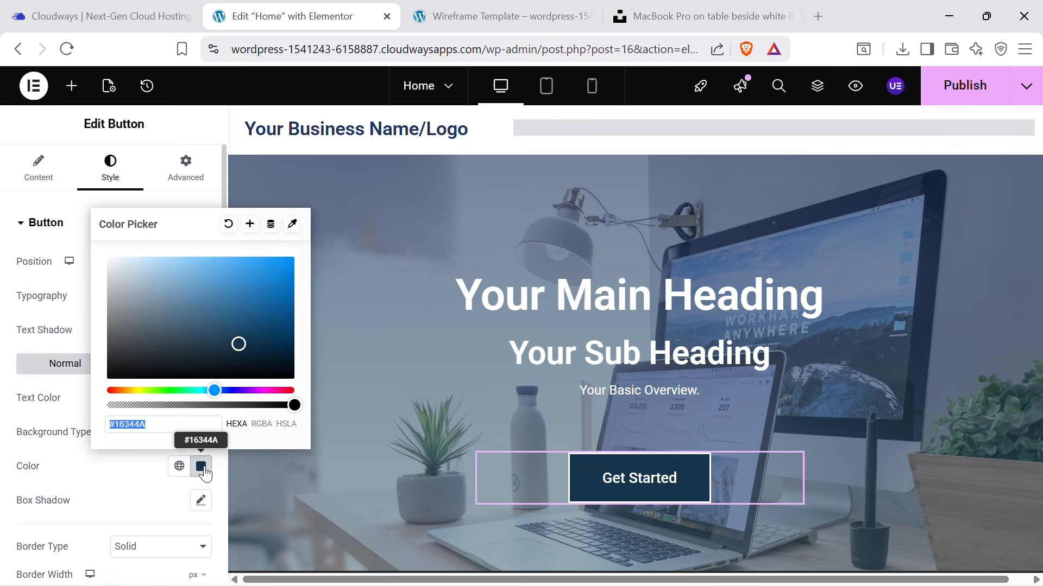
pyautogui.click(676, 358)
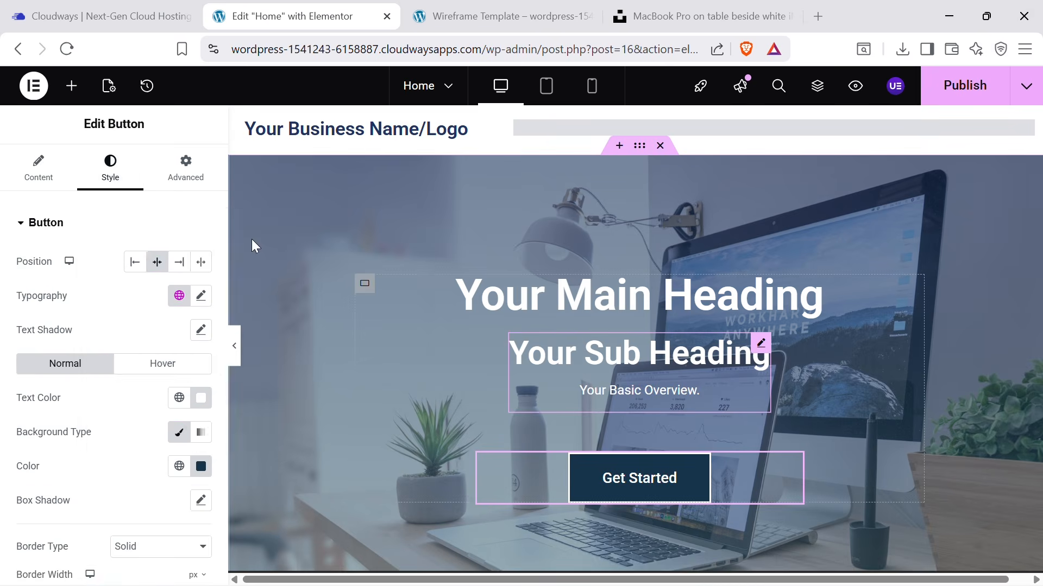
# Try dark blue #16344A on the sub heading, then revert it to white #FFFFFF.
pyautogui.click(201, 352)
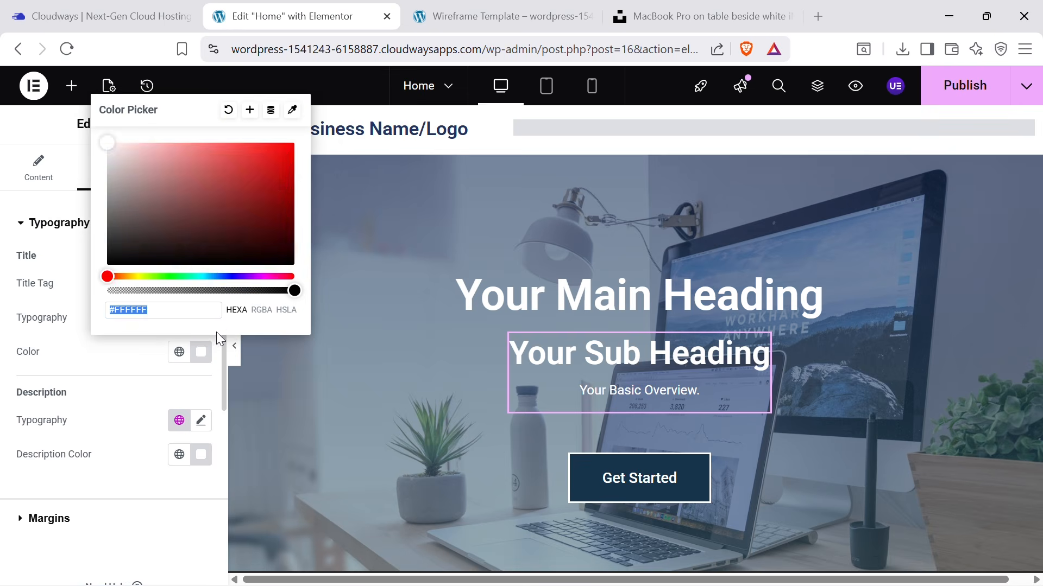
pyautogui.hotkey('ctrl', 'v')
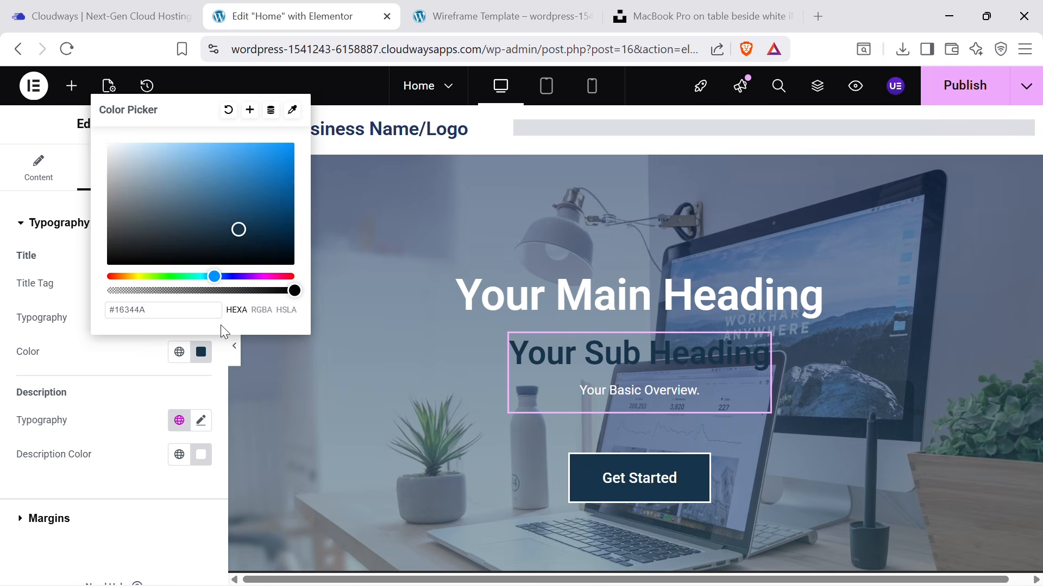
pyautogui.hotkey('ctrl', 'z')
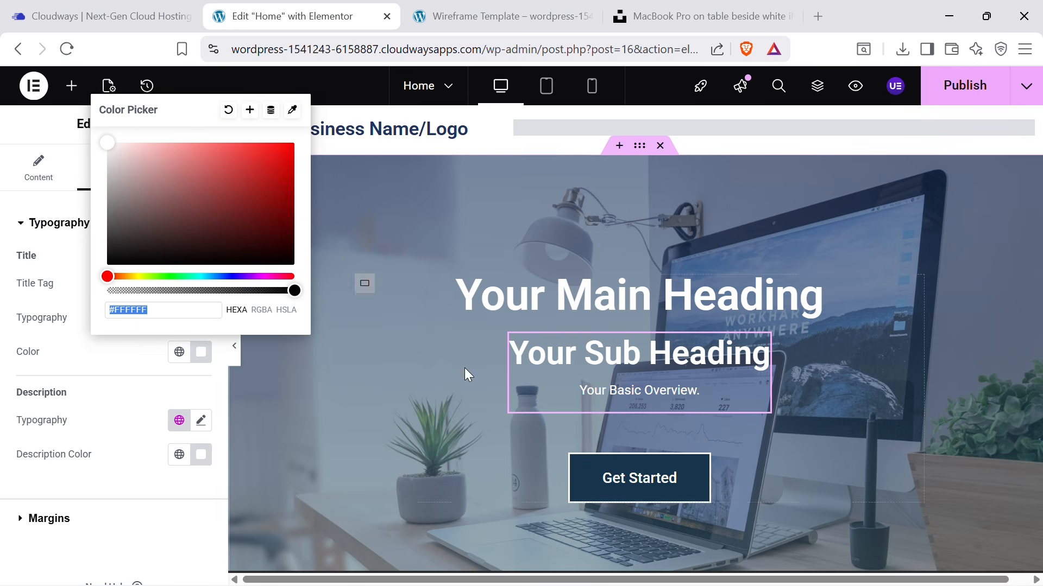
pyautogui.click(912, 270)
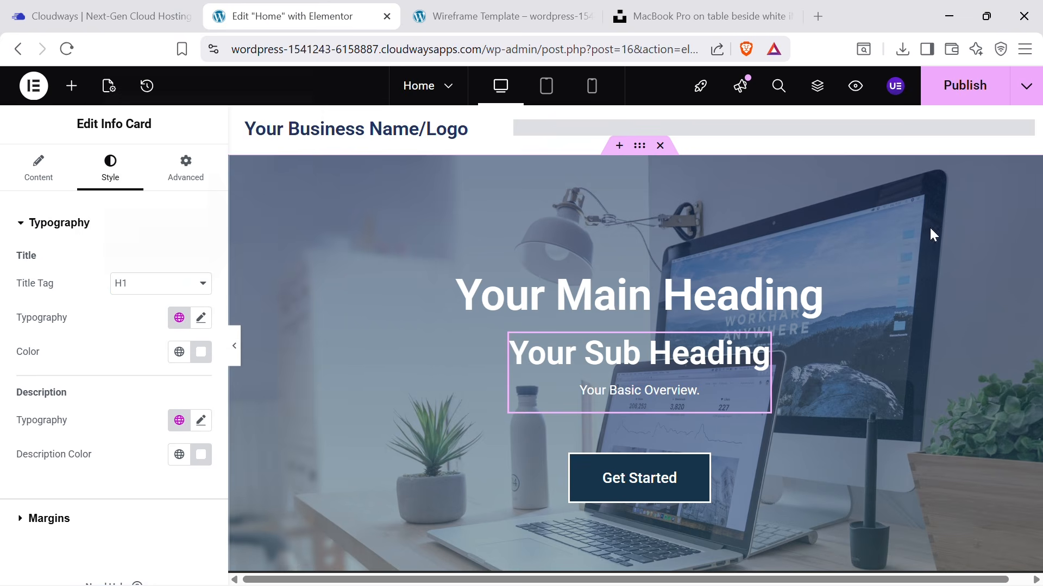
pyautogui.scroll(-1, 948, 193)
pyautogui.scroll(1, 940, 199)
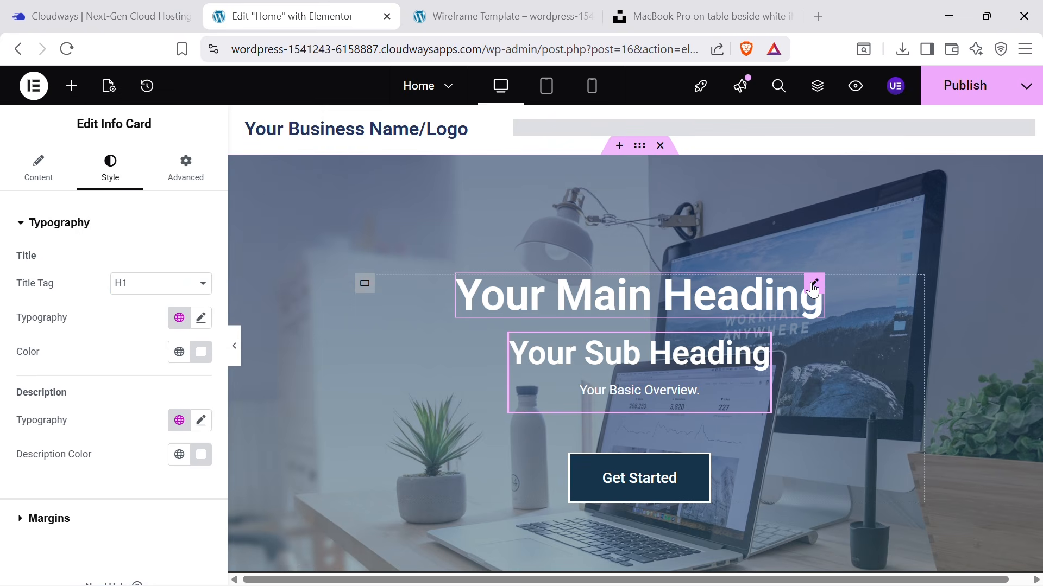
pyautogui.click(813, 289)
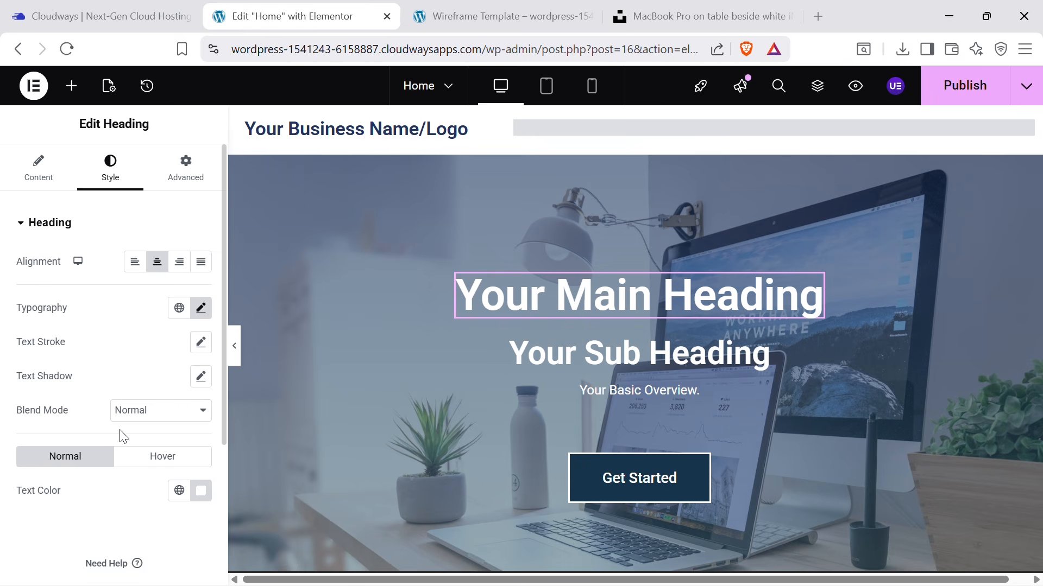
# Review the sub heading card's description typography, glancing at the Wireframe Template tab and back.
pyautogui.click(199, 378)
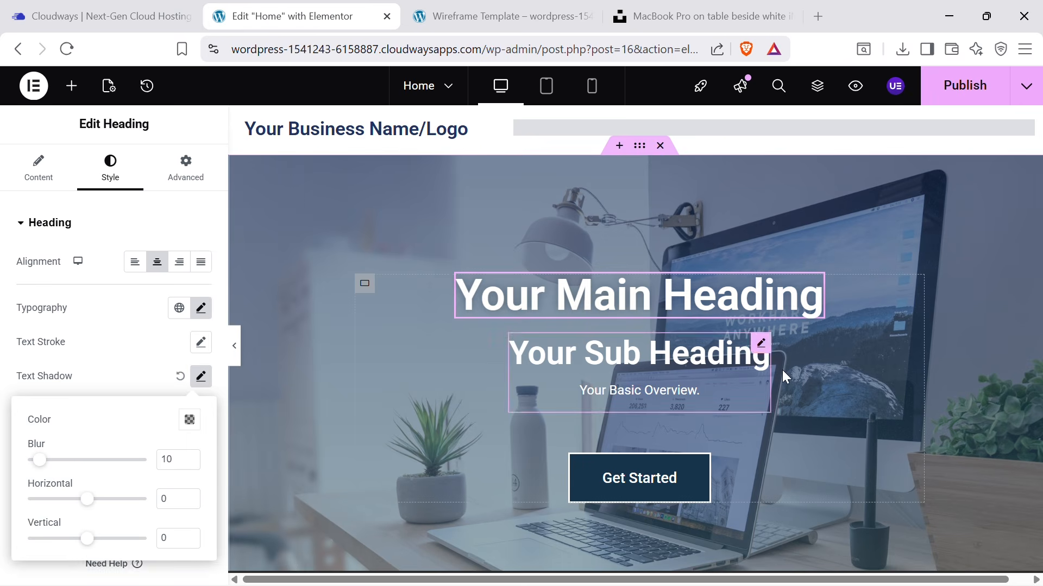
pyautogui.click(760, 343)
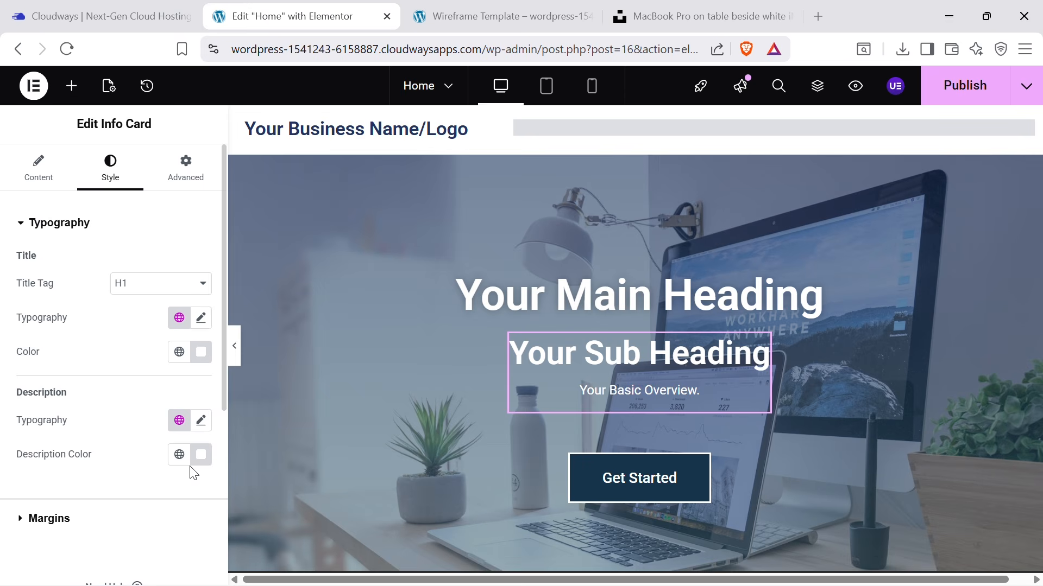
pyautogui.click(200, 424)
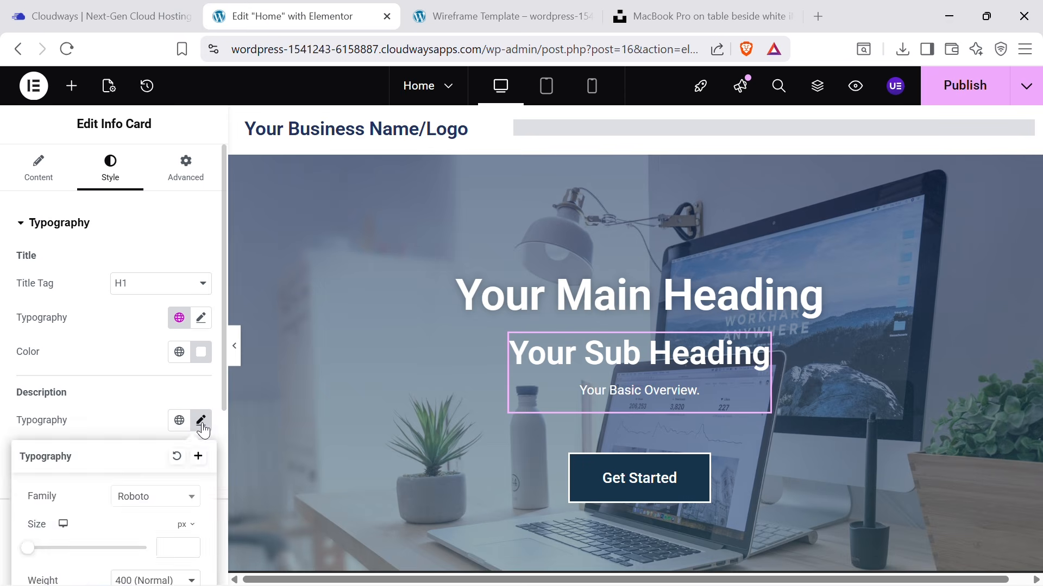
pyautogui.click(201, 424)
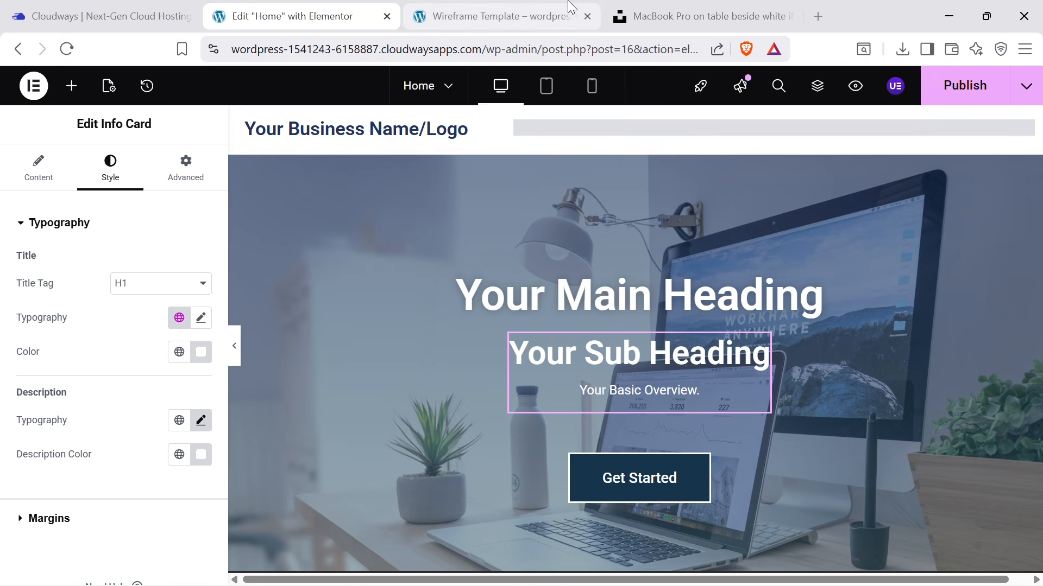
pyautogui.hotkey('ctrl', 'Tab')
pyautogui.click(327, 9)
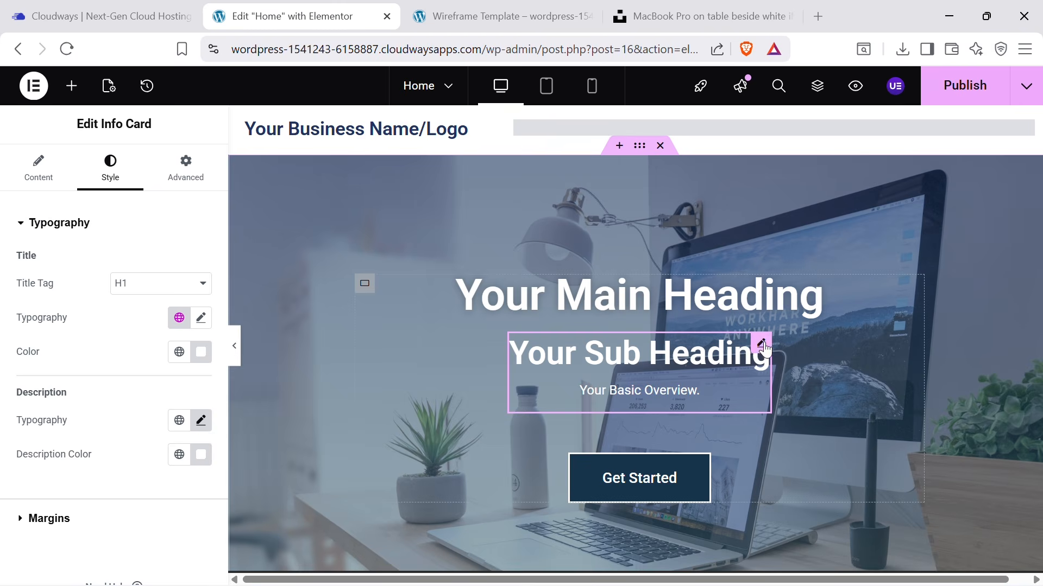
# Delete the sub heading card and duplicate the main heading at a 35 px font size.
pyautogui.rightClick(762, 348)
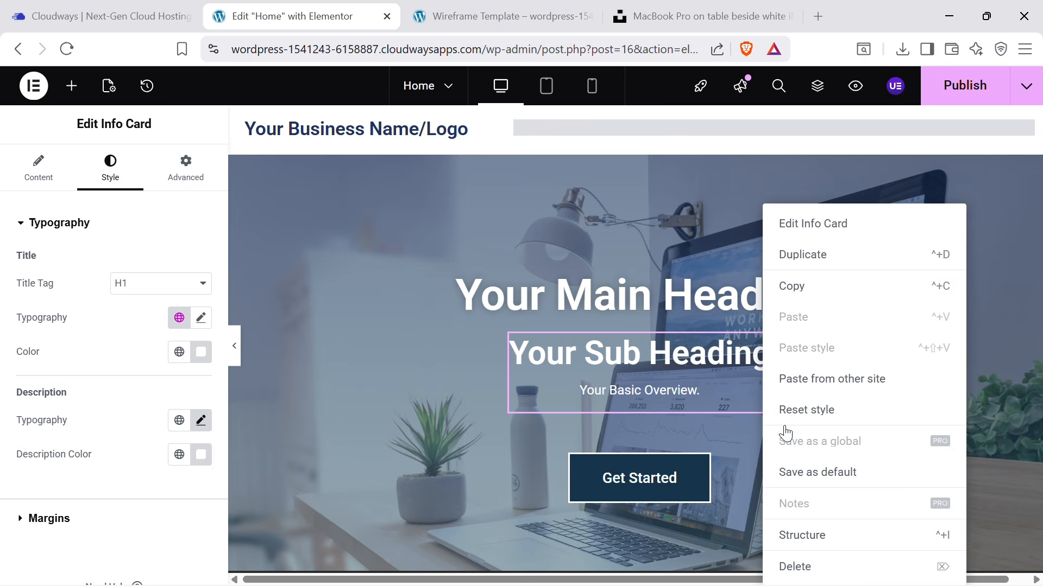
pyautogui.click(809, 562)
pyautogui.rightClick(816, 343)
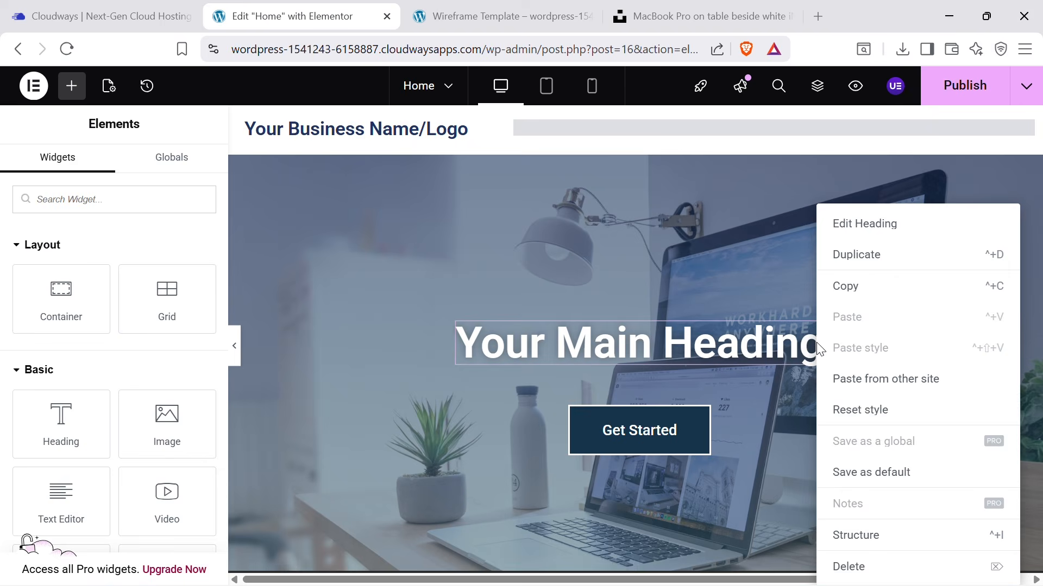
pyautogui.click(841, 254)
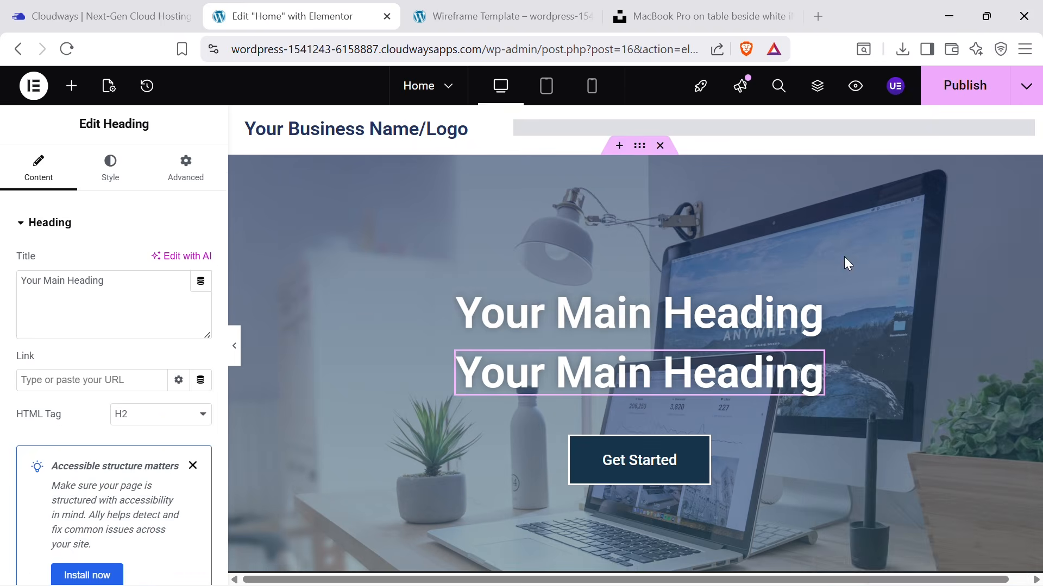
pyautogui.click(115, 173)
pyautogui.click(198, 314)
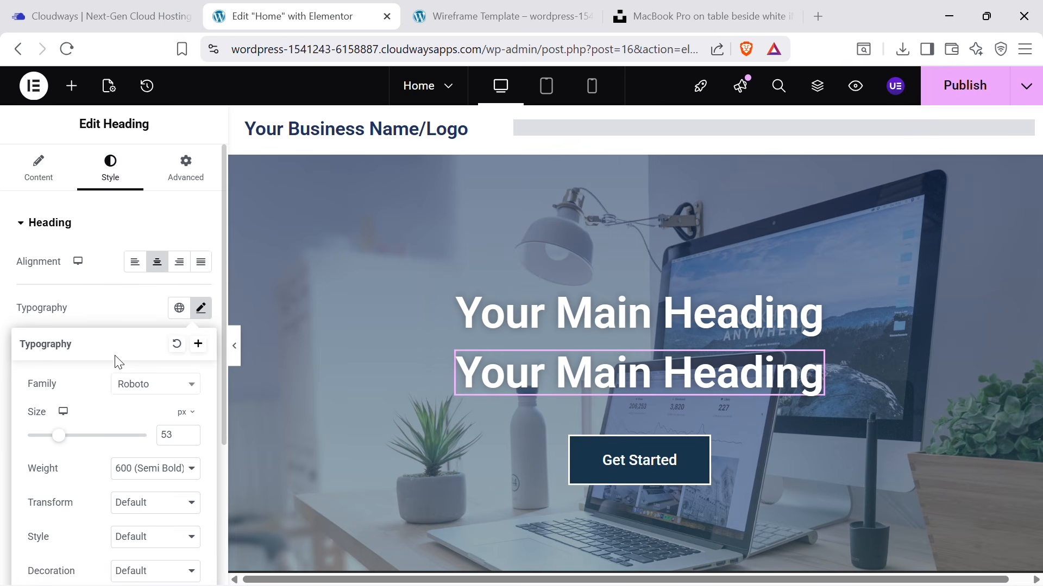
pyautogui.click(51, 434)
pyautogui.moveTo(51, 438); pyautogui.dragTo(52, 438)
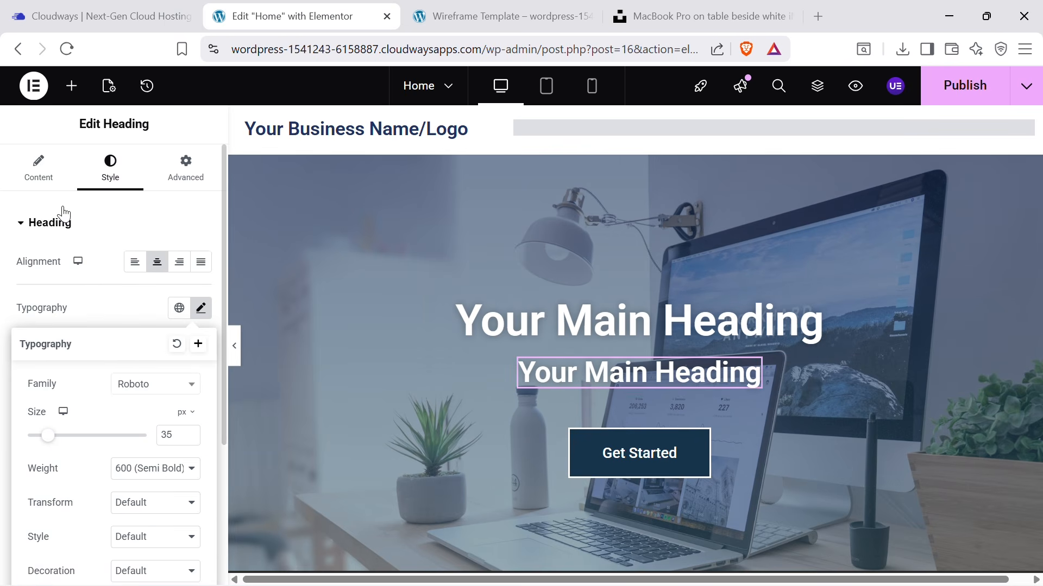
# Add a Text Editor paragraph below it with white, centre-aligned Lorem ipsum text.
pyautogui.click(71, 86)
pyautogui.moveTo(87, 483); pyautogui.dragTo(684, 363)
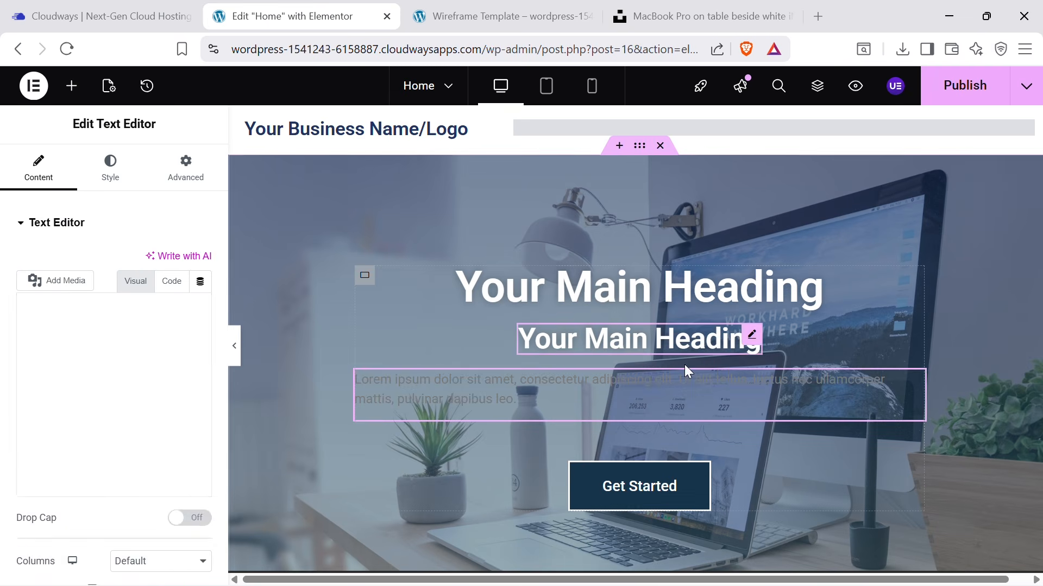
pyautogui.click(110, 175)
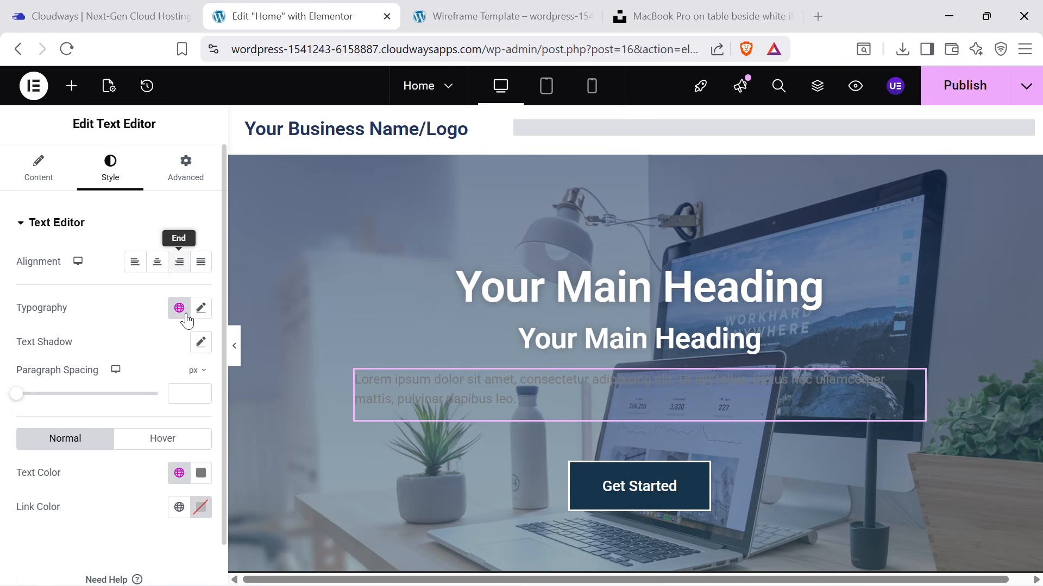
pyautogui.click(200, 473)
pyautogui.moveTo(168, 372); pyautogui.dragTo(12, 217)
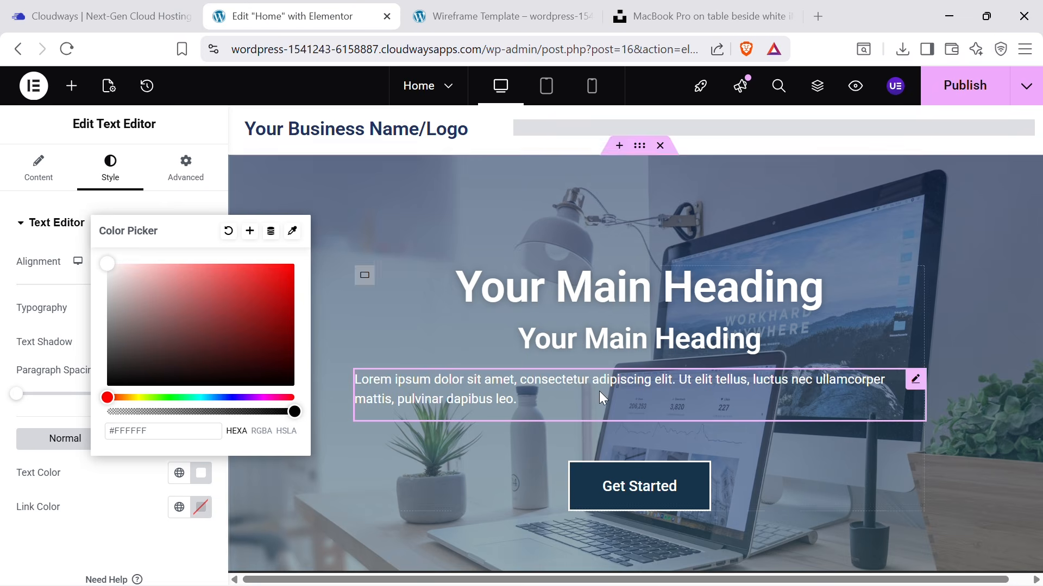
pyautogui.click(38, 169)
pyautogui.click(110, 168)
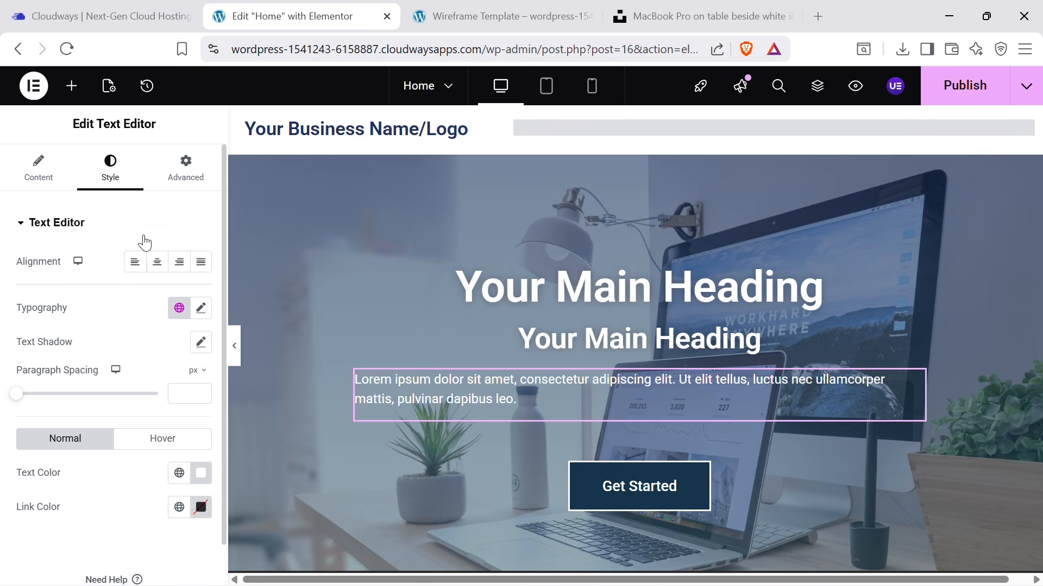
pyautogui.click(157, 262)
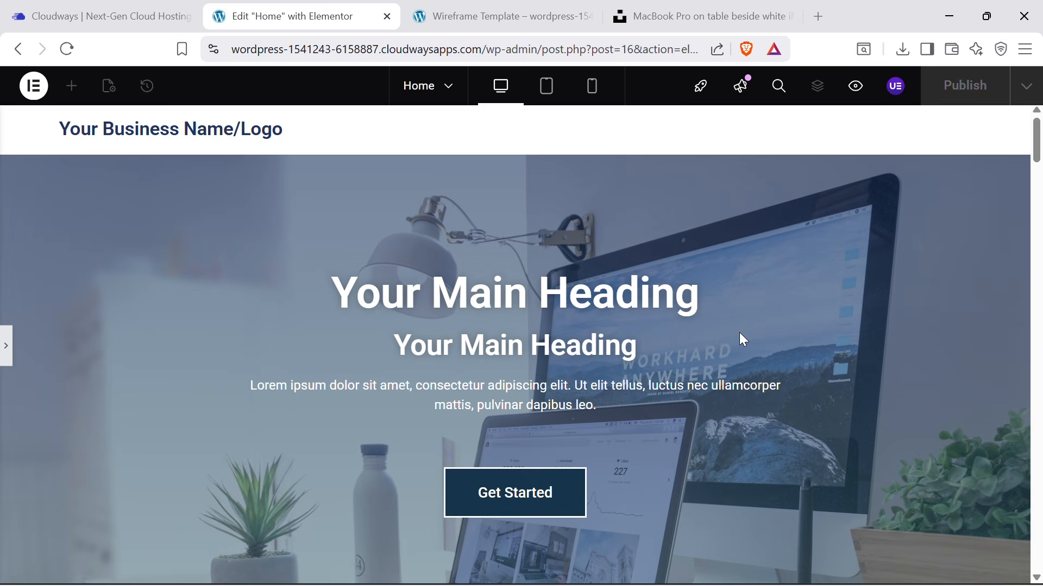
pyautogui.scroll(-3, 1040, 129)
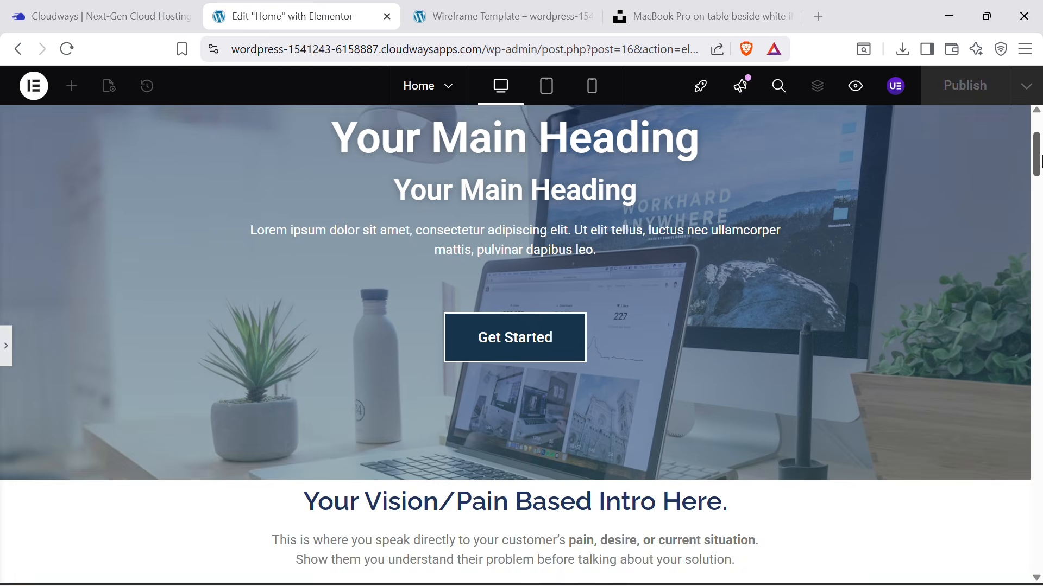
pyautogui.scroll(3, 1040, 129)
pyautogui.scroll(-8, 991, 179)
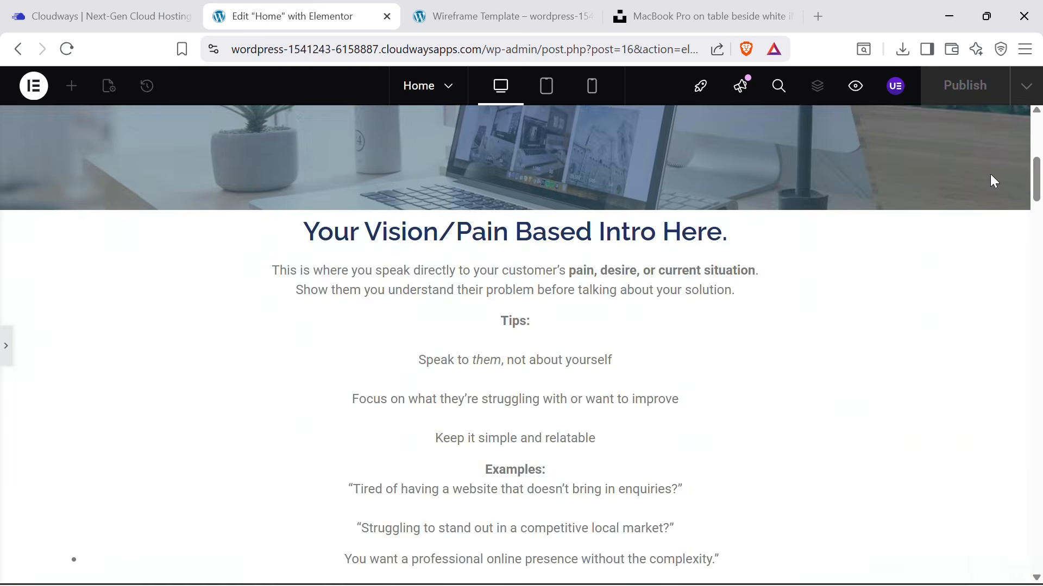
pyautogui.scroll(8, 845, 252)
pyautogui.scroll(-2, 608, 374)
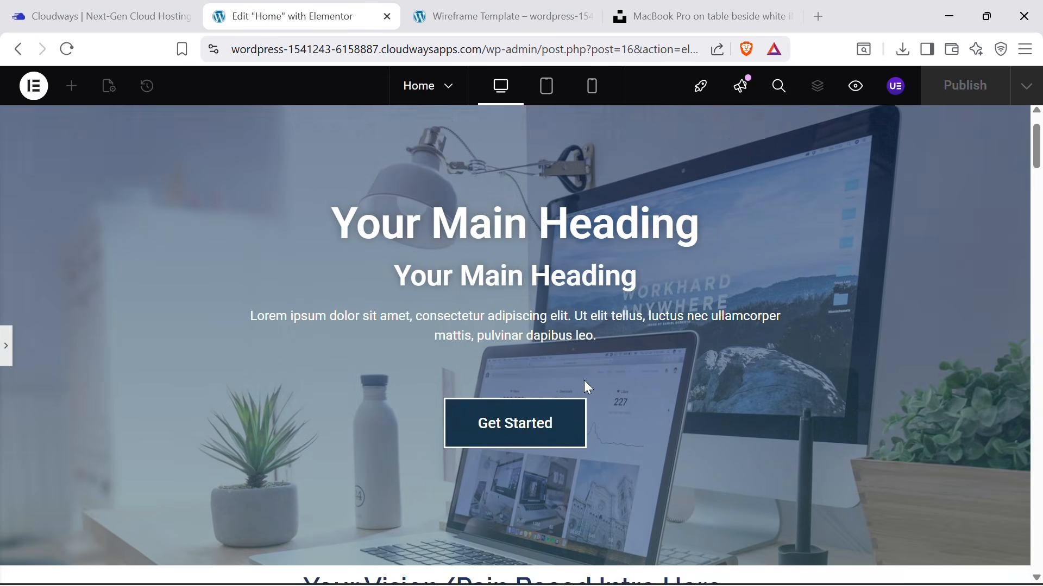
pyautogui.scroll(2, 584, 387)
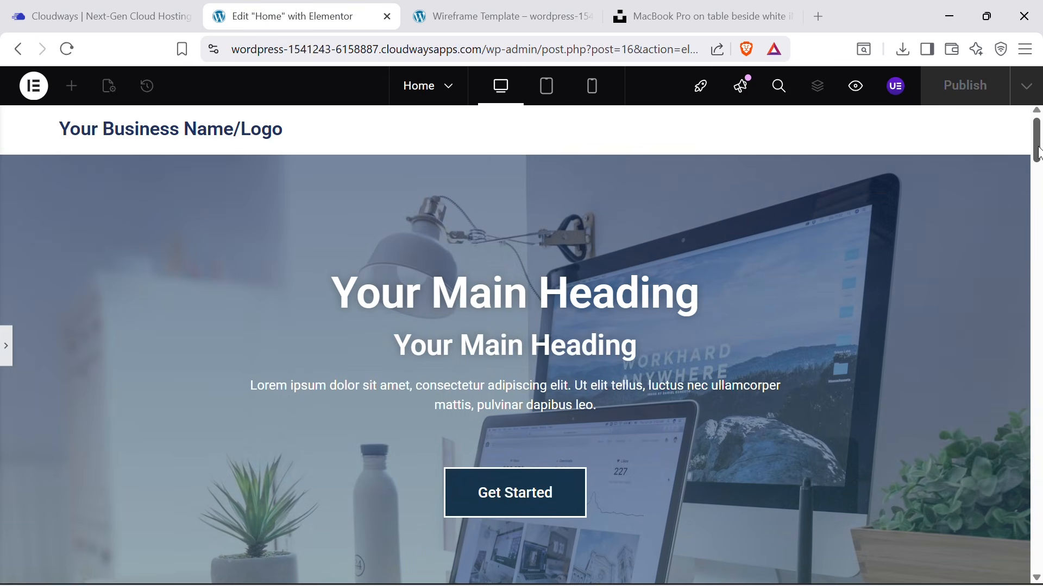
pyautogui.scroll(-2, 1038, 160)
pyautogui.moveTo(1039, 160); pyautogui.dragTo(1028, 121)
pyautogui.scroll(-1, 761, 319)
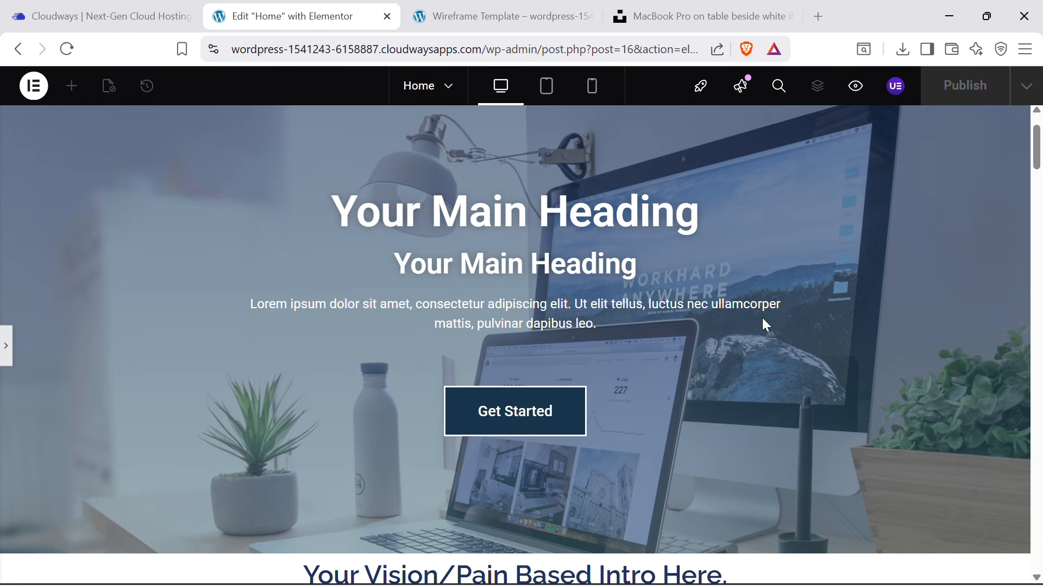
pyautogui.scroll(-3, 766, 318)
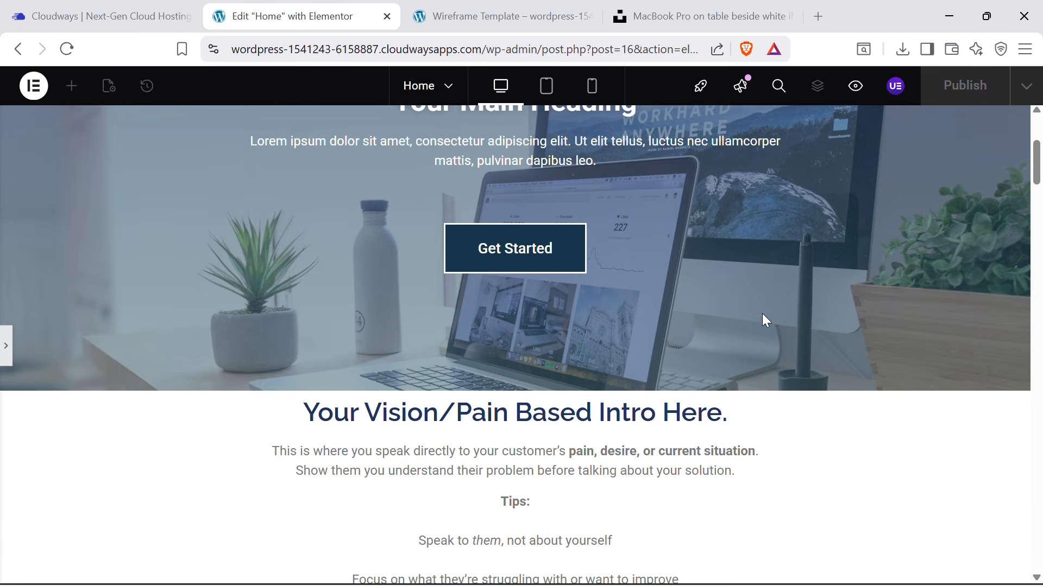
pyautogui.scroll(-4, 765, 322)
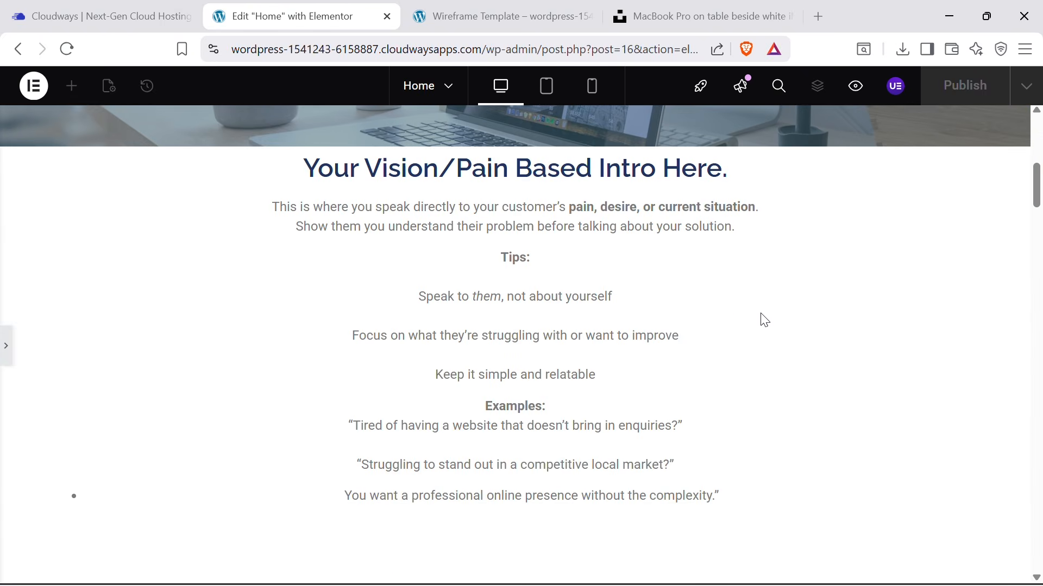
pyautogui.scroll(-8, 761, 318)
pyautogui.scroll(-18, 448, 300)
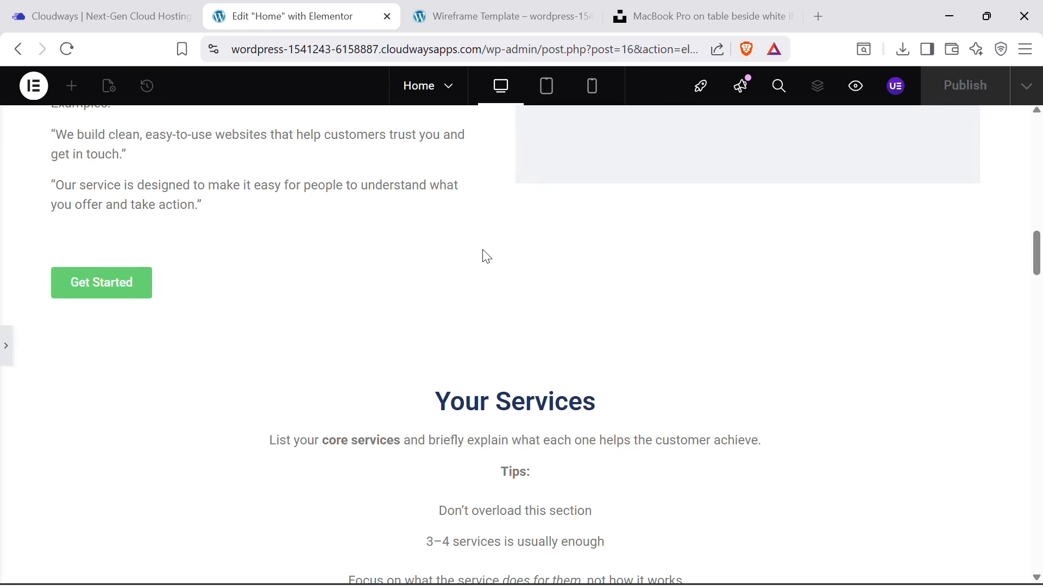
pyautogui.scroll(-20, 765, 277)
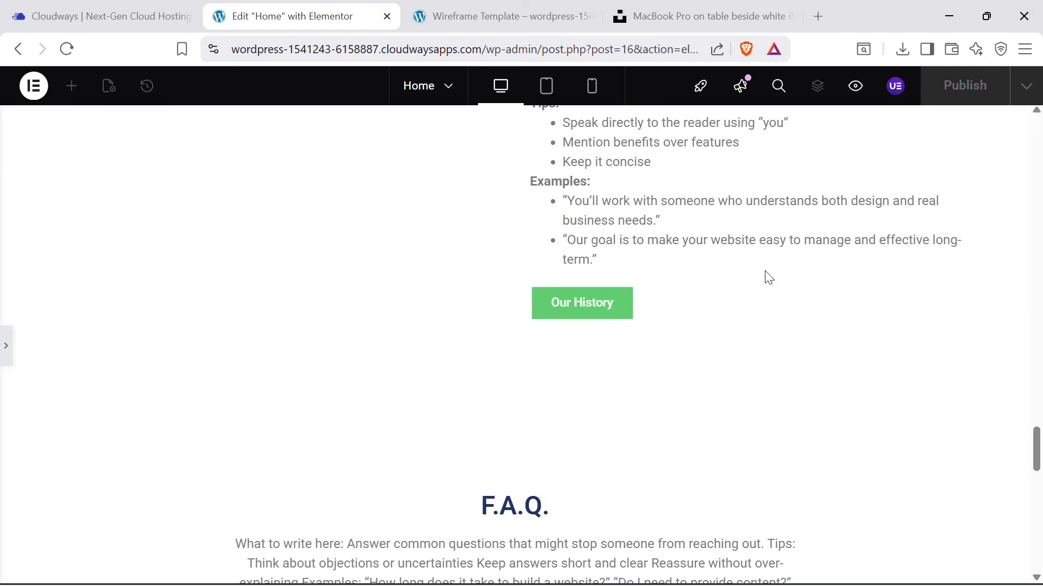
pyautogui.scroll(20, 750, 297)
pyautogui.scroll(20, 737, 299)
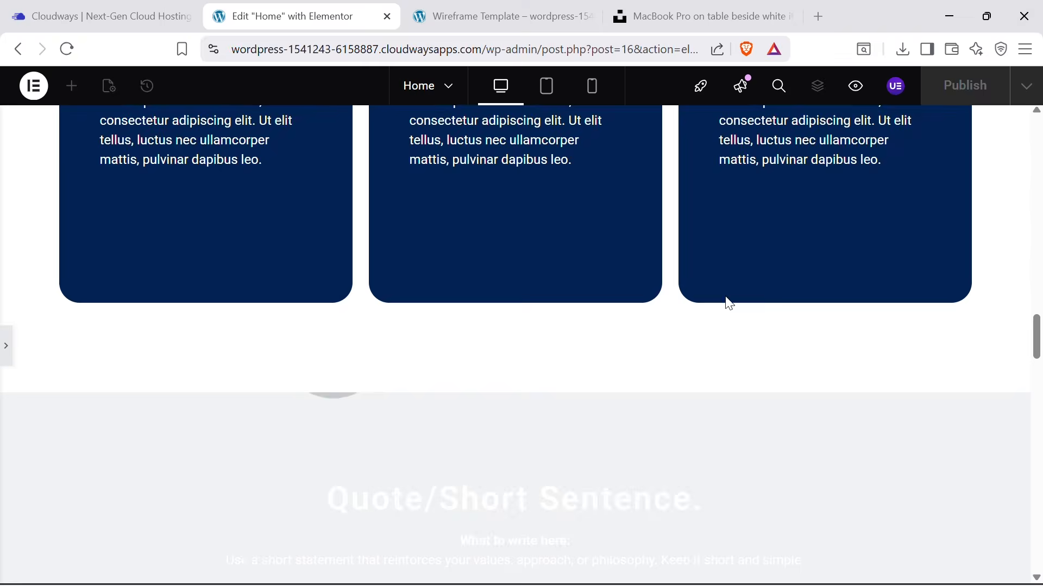
pyautogui.scroll(-6, 519, 293)
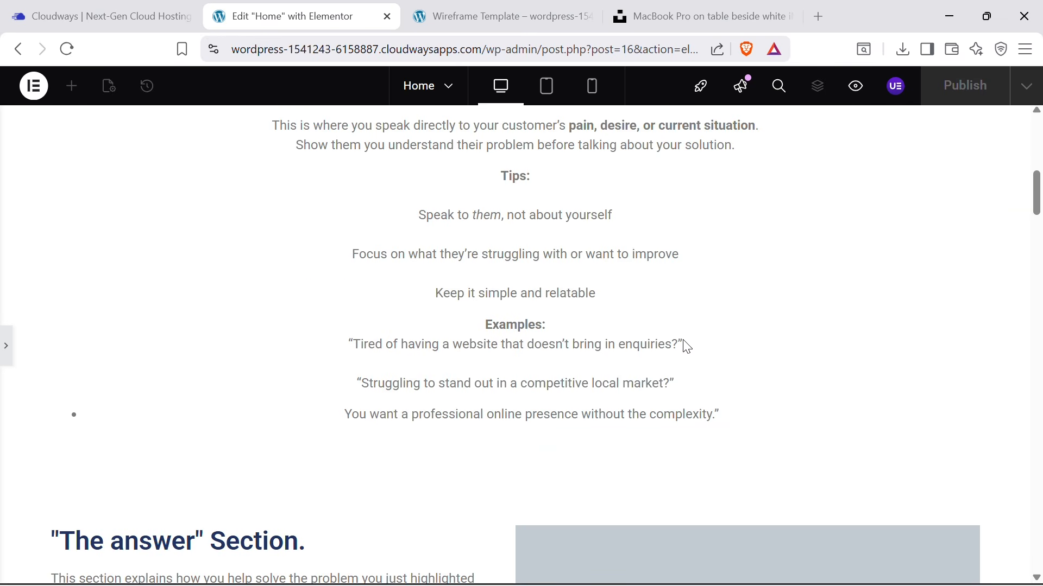
pyautogui.scroll(7, 754, 332)
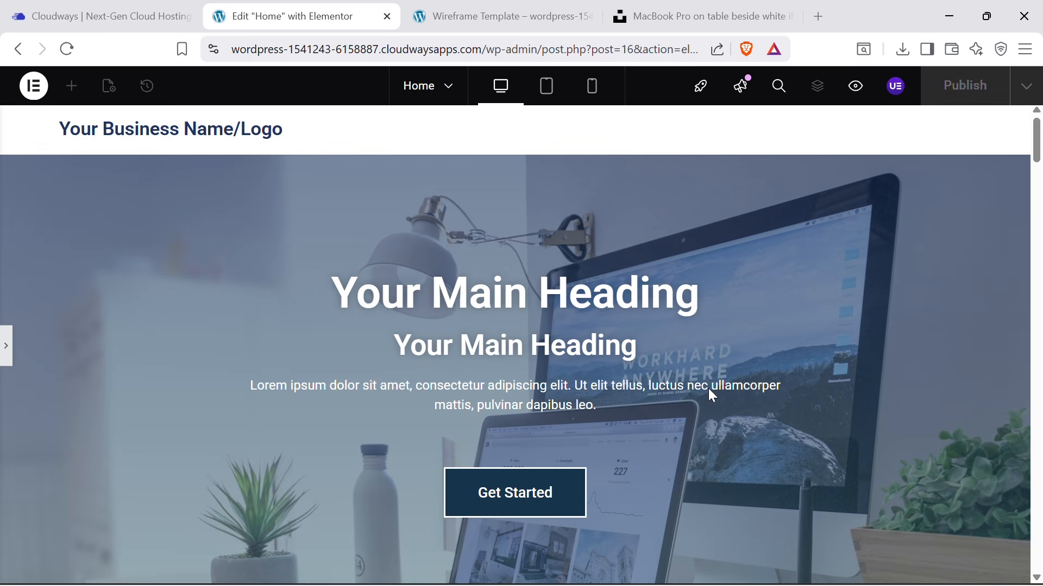
pyautogui.scroll(-12, 617, 274)
pyautogui.scroll(12, 675, 279)
pyautogui.scroll(-10, 611, 267)
pyautogui.scroll(-20, 484, 314)
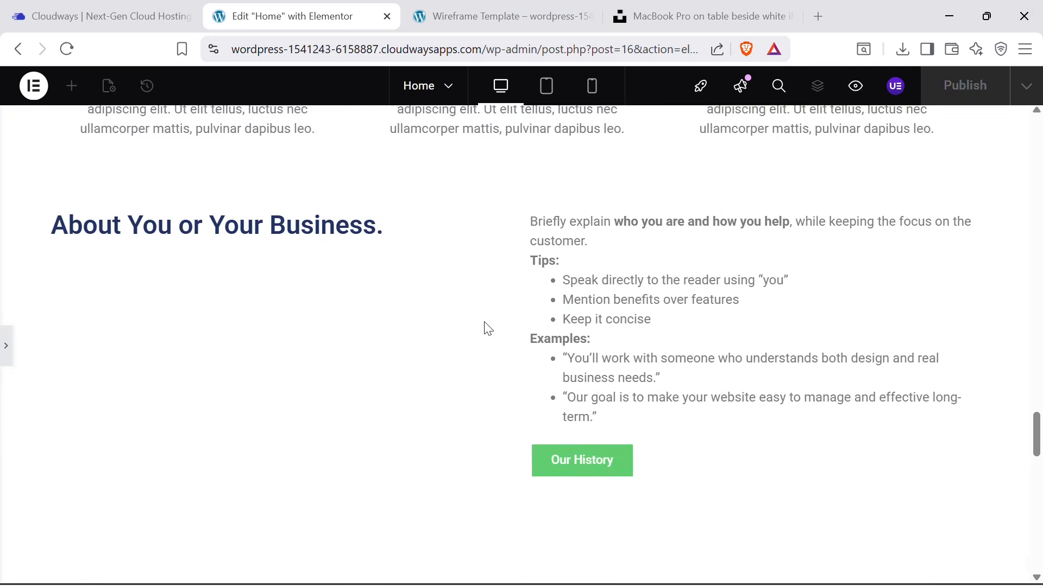
pyautogui.scroll(20, 489, 330)
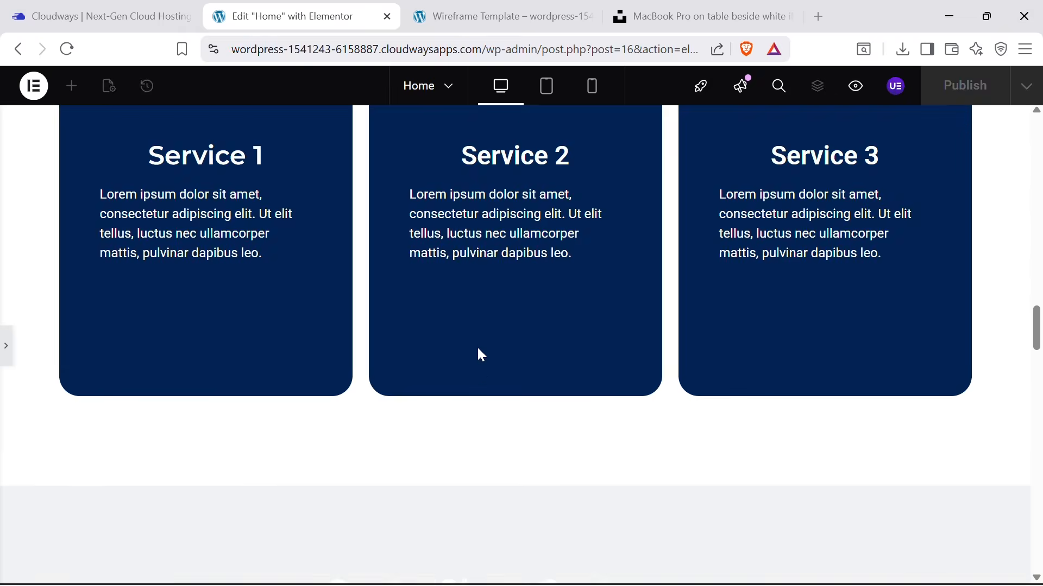
pyautogui.scroll(10, 472, 351)
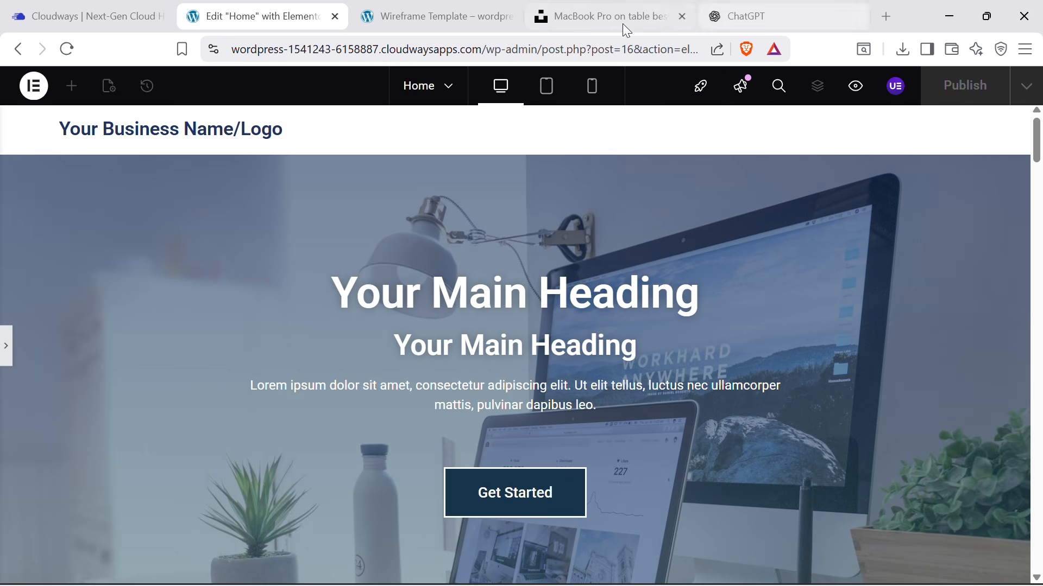
# Move the ChatGPT tab beside the Elementor tab, check the empty new chat, then return to the editor.
pyautogui.moveTo(728, 3); pyautogui.dragTo(377, 3)
pyautogui.click(330, 5)
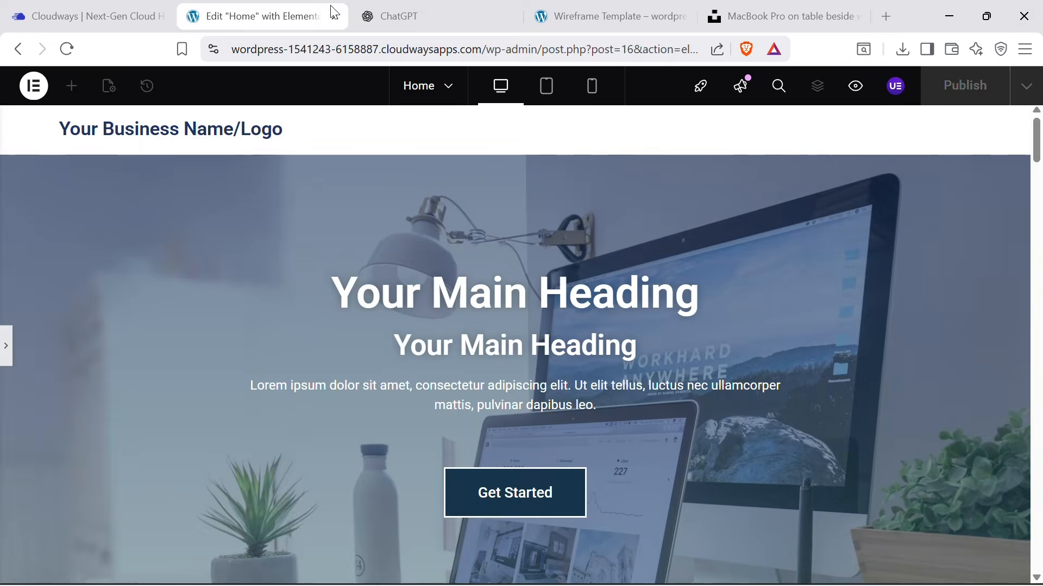
pyautogui.click(411, 8)
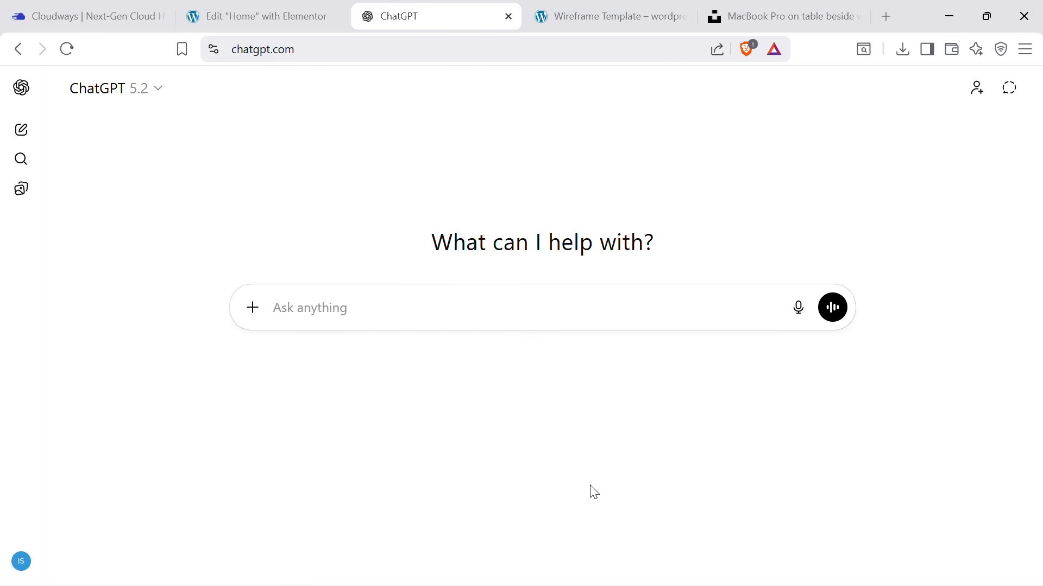
pyautogui.click(288, 7)
pyautogui.click(414, 8)
pyautogui.click(245, 11)
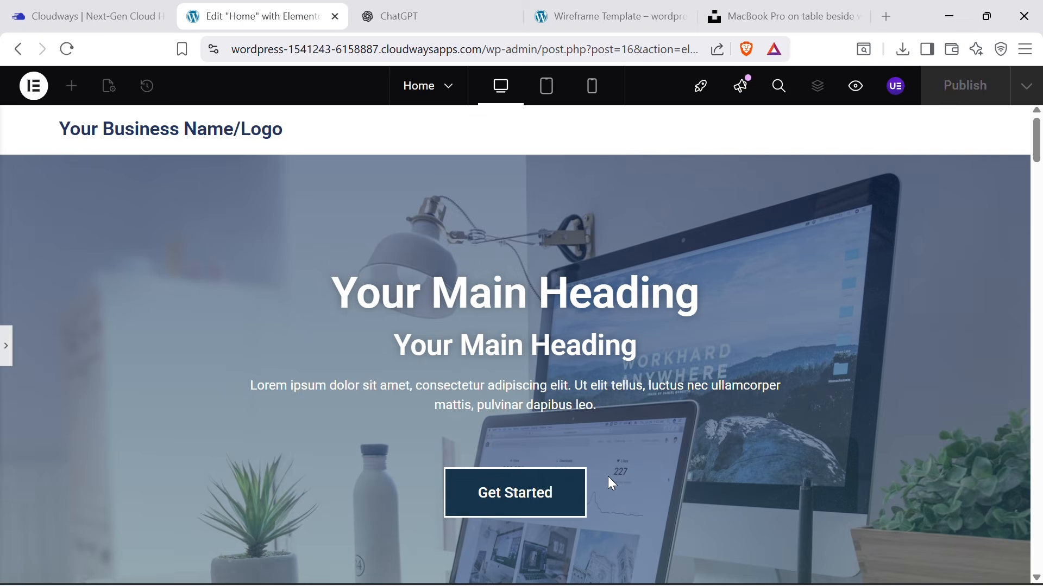
# Snip the hero section and paste the screenshot into the ChatGPT prompt.
pyautogui.press('super+shift+s')
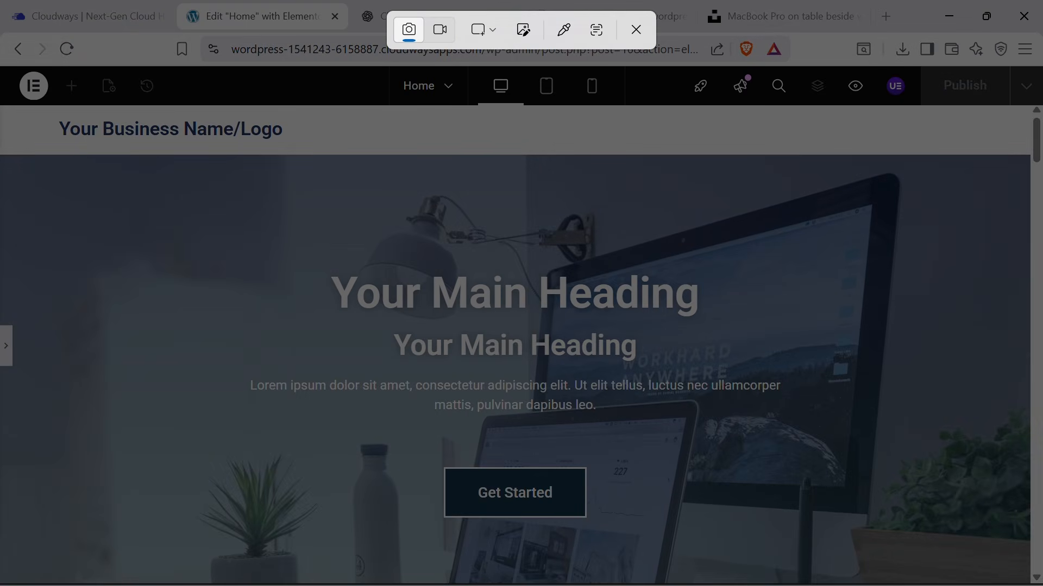
pyautogui.moveTo(1, 154); pyautogui.dragTo(1030, 585)
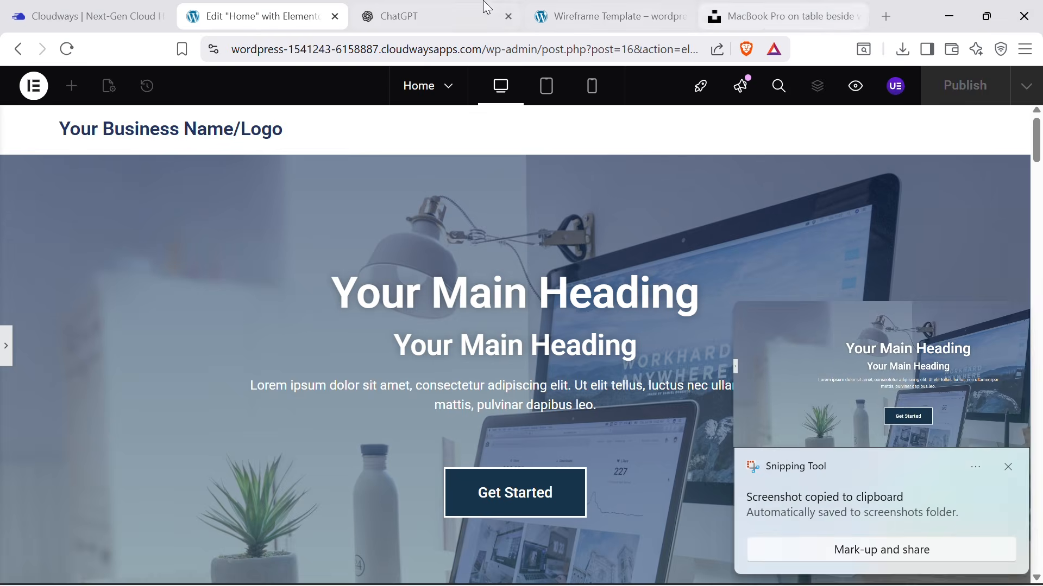
pyautogui.click(487, 8)
pyautogui.hotkey('ctrl', 'v')
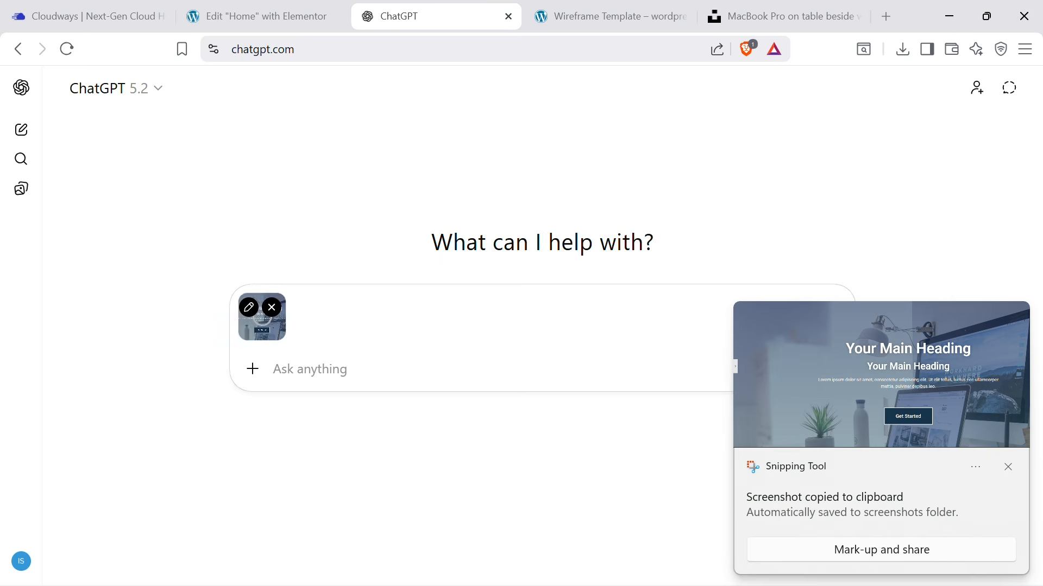
pyautogui.click(345, 8)
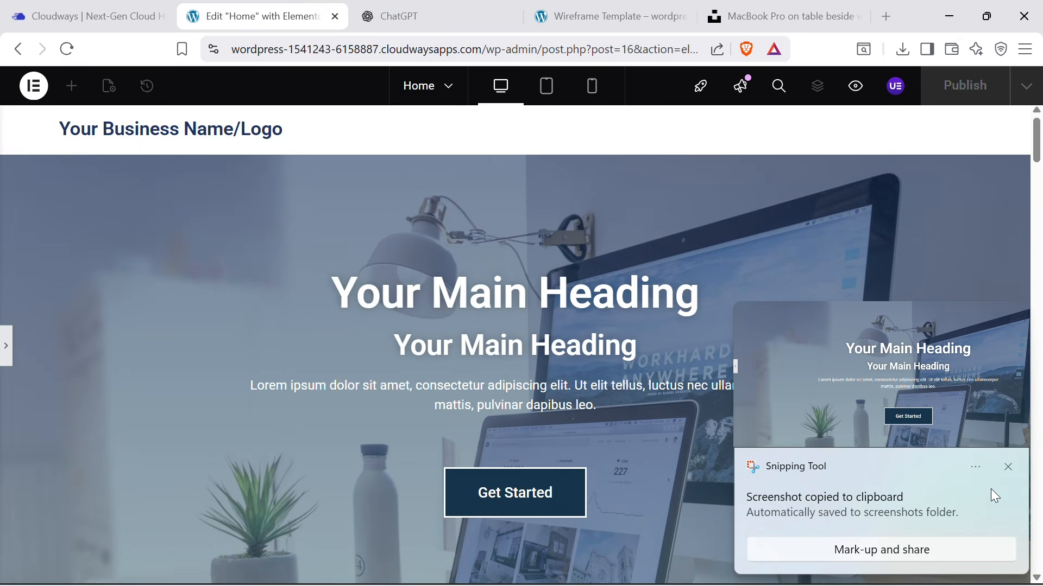
pyautogui.click(1009, 460)
# Snip the Vision/Pain intro section and paste it into the ChatGPT prompt.
pyautogui.scroll(-7, 940, 352)
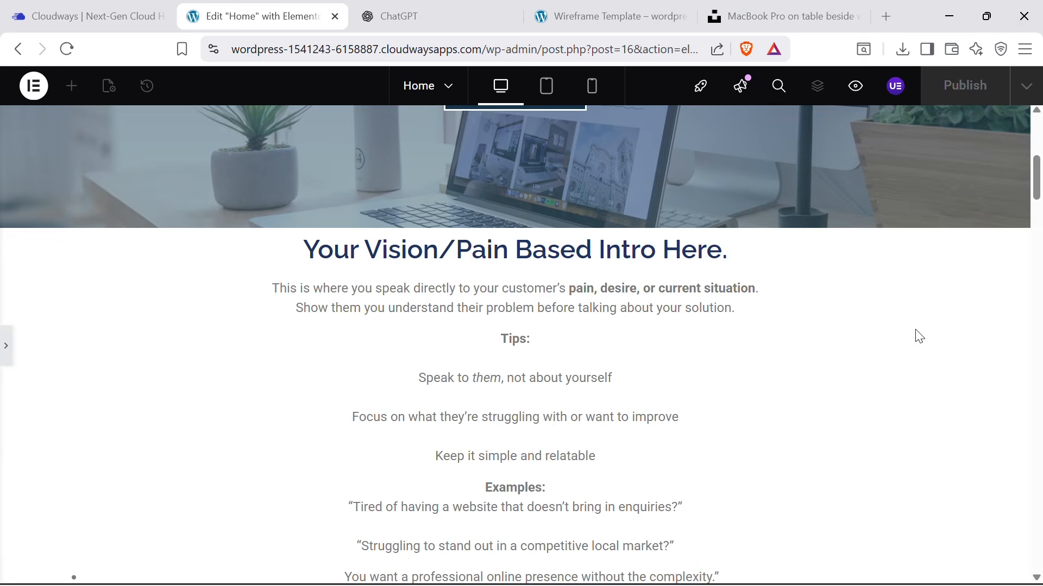
pyautogui.scroll(-3, 919, 337)
pyautogui.scroll(2, 919, 337)
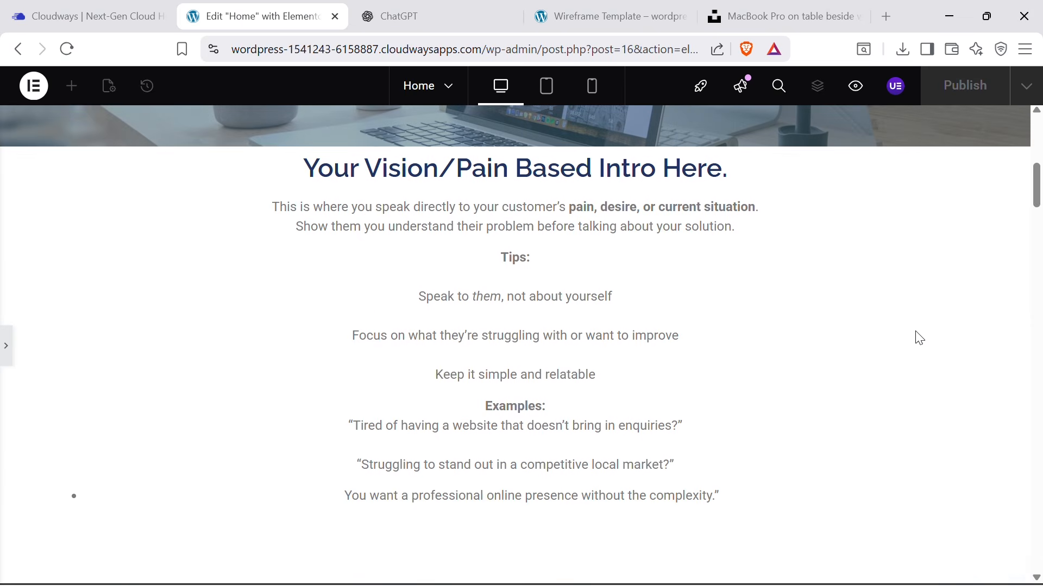
pyautogui.press('super+shift+s')
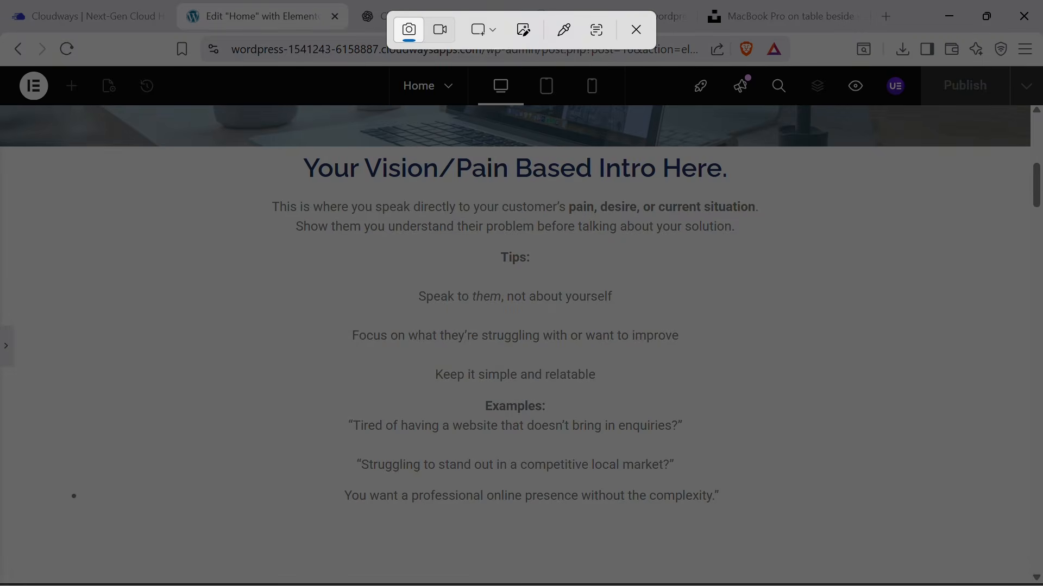
pyautogui.moveTo(40, 128); pyautogui.dragTo(979, 551)
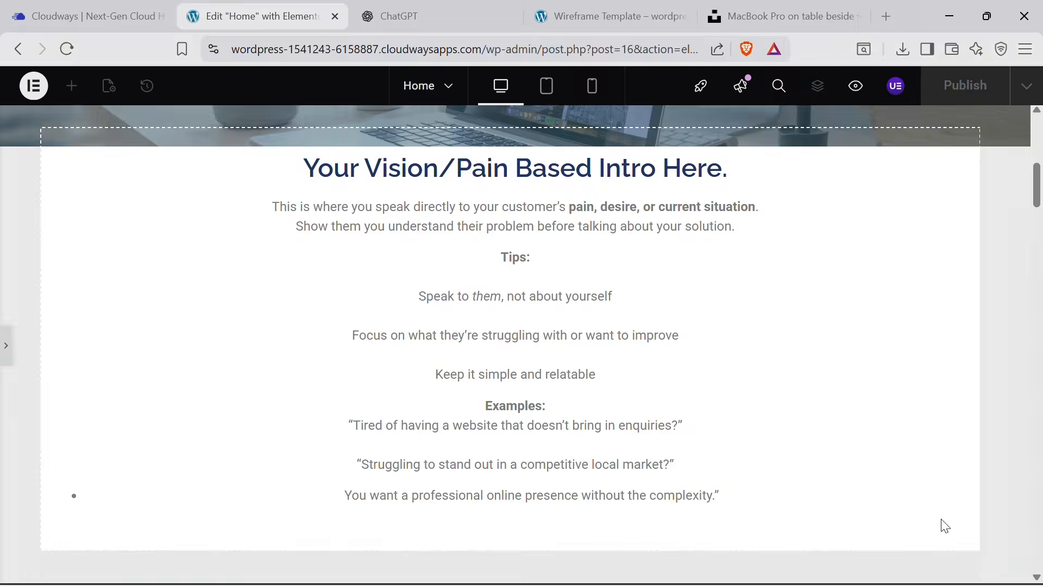
pyautogui.click(453, 12)
pyautogui.hotkey('ctrl', 'v')
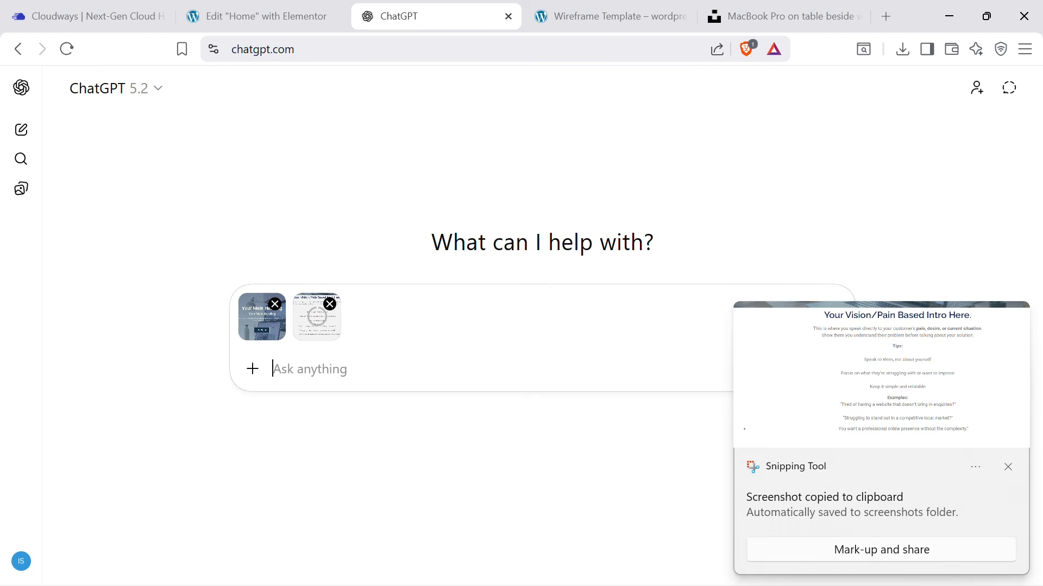
# Snip "The answer" section and paste it into the ChatGPT prompt.
pyautogui.click(255, 16)
pyautogui.scroll(-9, 570, 301)
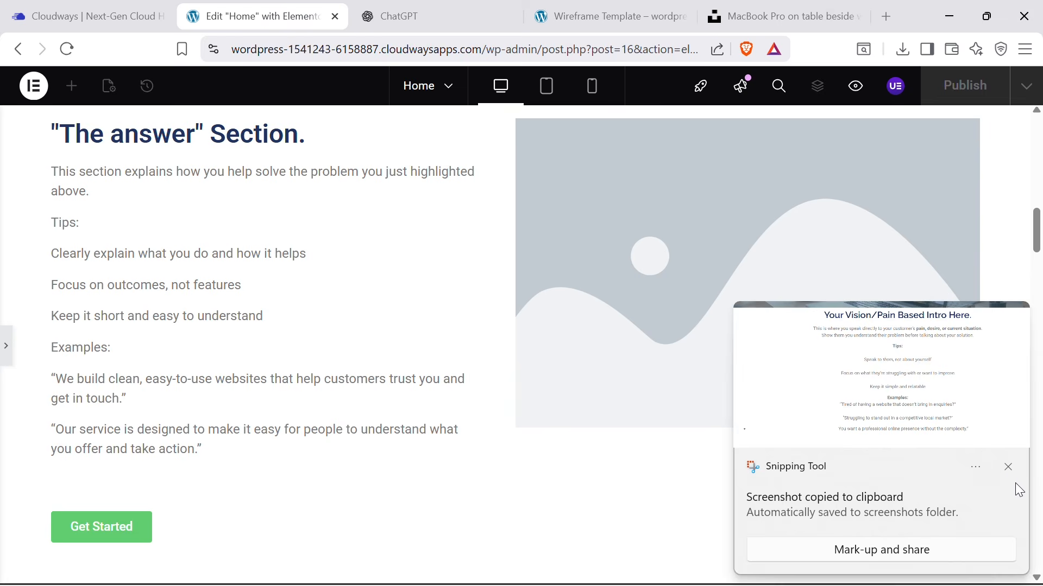
pyautogui.click(1008, 468)
pyautogui.press('super+shift+s')
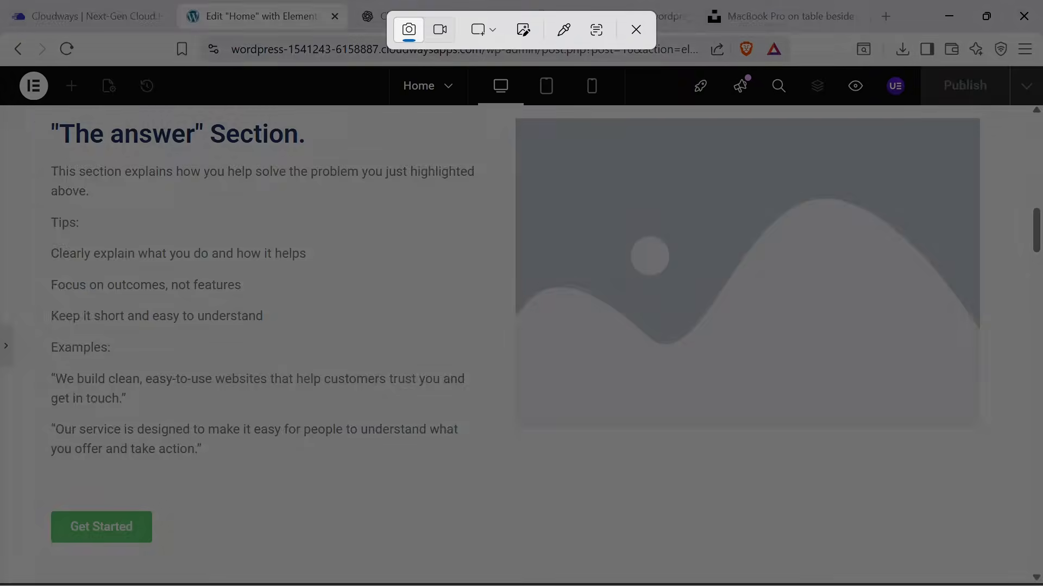
pyautogui.moveTo(10, 107); pyautogui.dragTo(1041, 562)
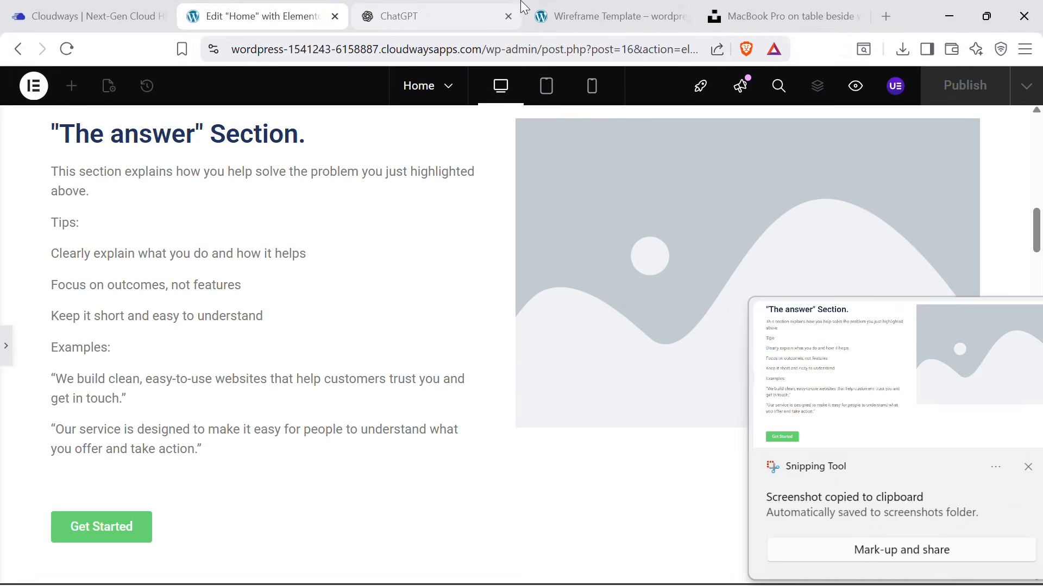
pyautogui.click(518, 8)
pyautogui.hotkey('ctrl', 'v')
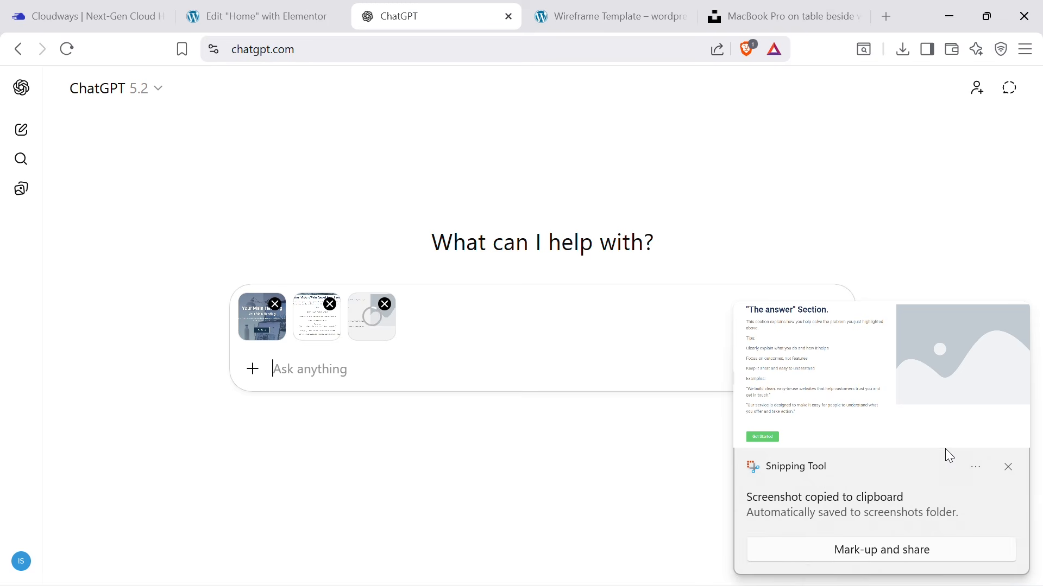
pyautogui.click(1008, 468)
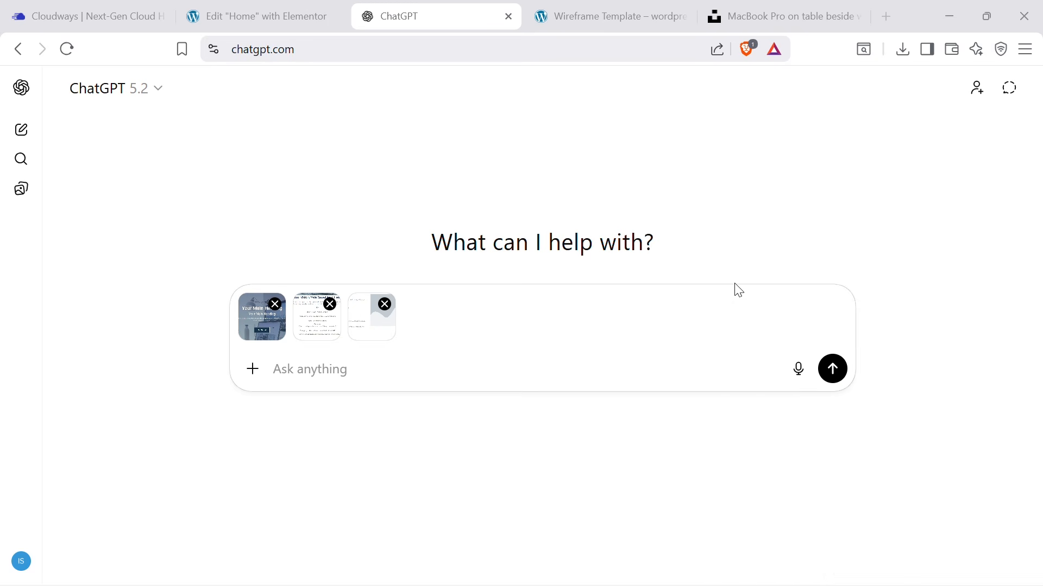
# Snip the three service cards and paste the screenshot into the ChatGPT prompt.
pyautogui.click(272, 10)
pyautogui.scroll(-8, 637, 333)
pyautogui.scroll(-7, 843, 340)
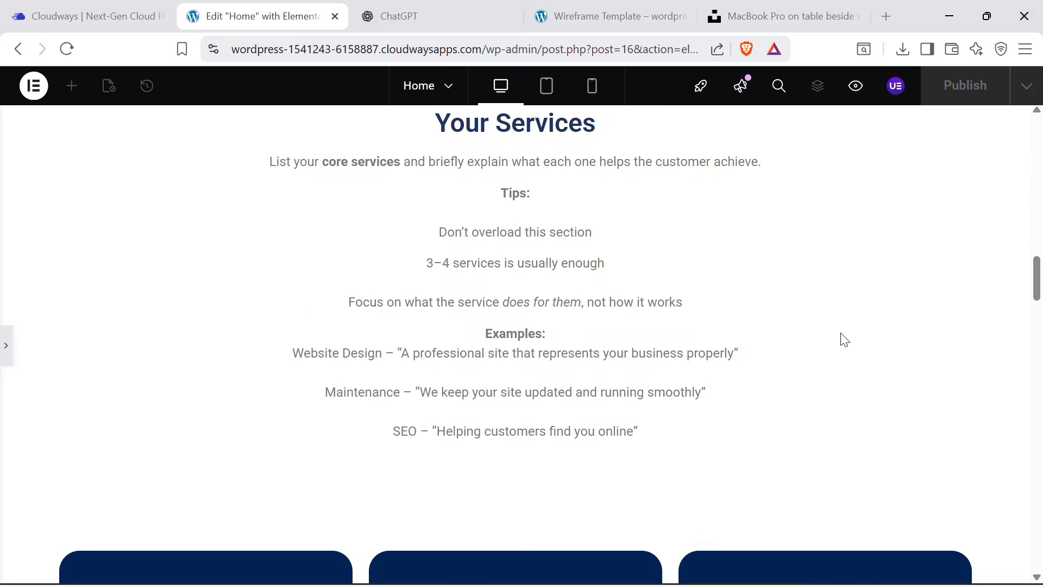
pyautogui.scroll(8, 843, 339)
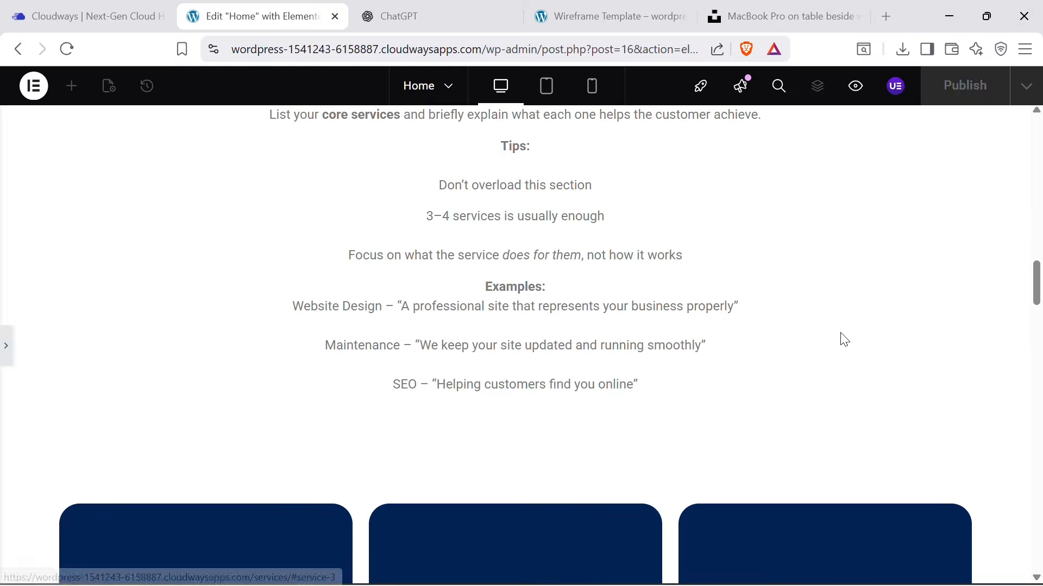
pyautogui.scroll(-3, 843, 339)
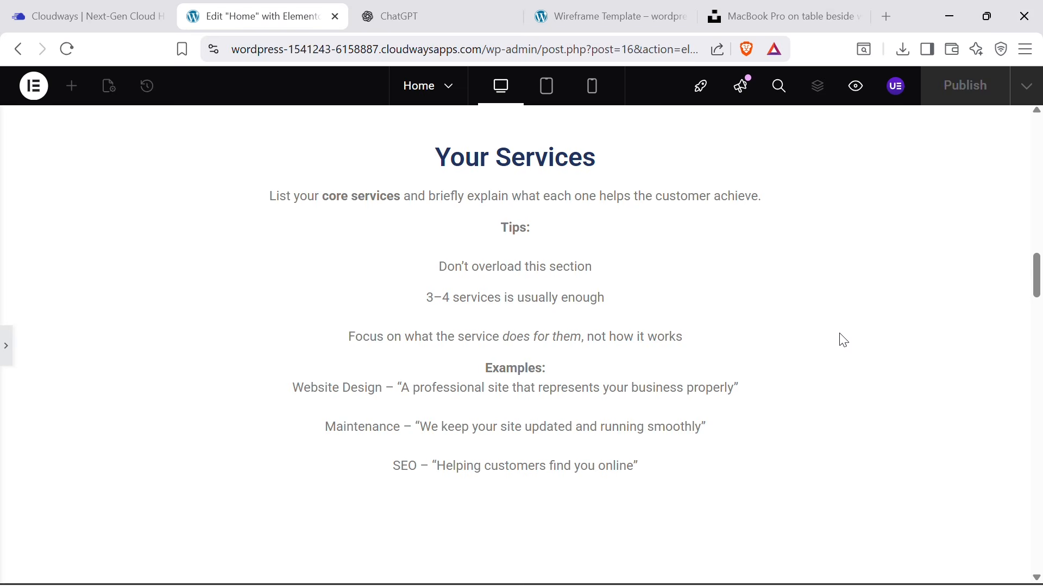
pyautogui.scroll(-2, 843, 338)
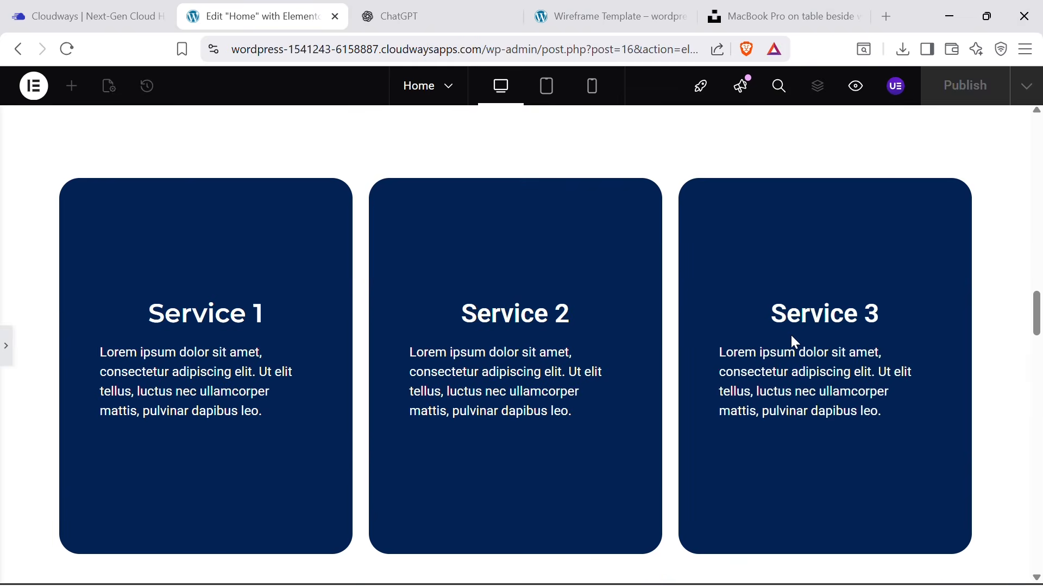
pyautogui.press('super+shift+s')
pyautogui.moveTo(17, 136); pyautogui.dragTo(1023, 552)
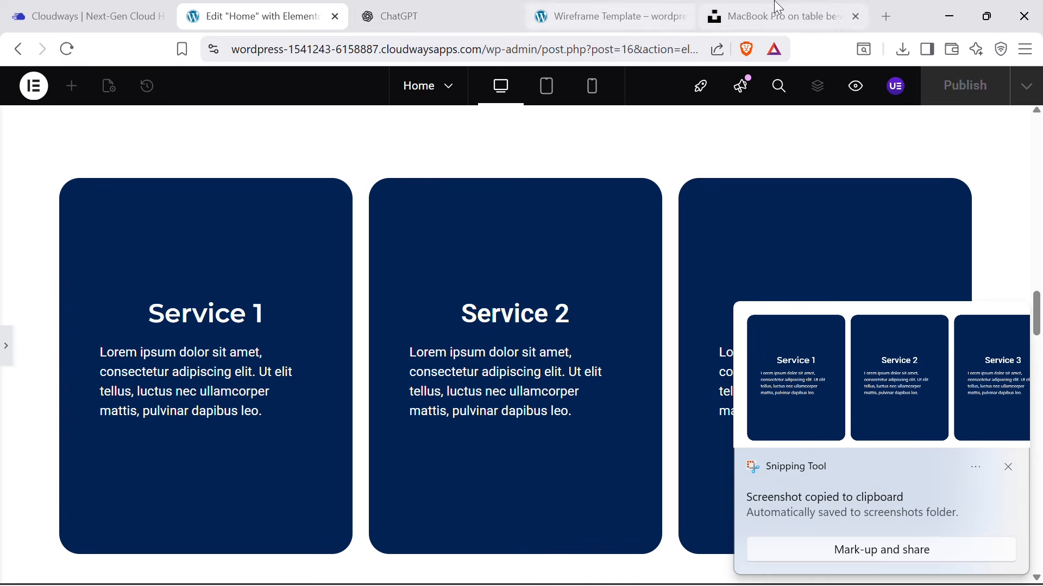
pyautogui.click(405, 11)
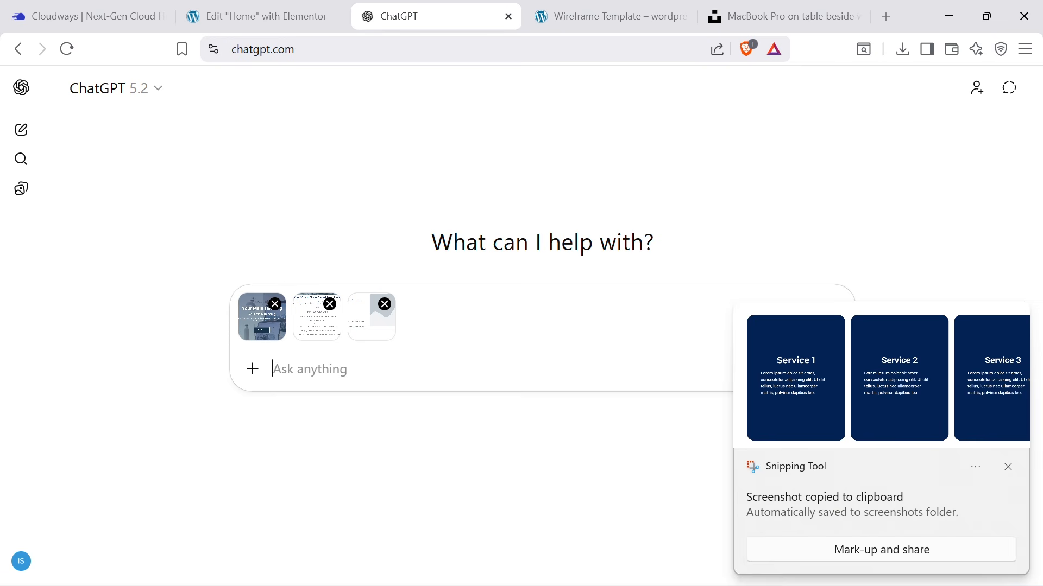
pyautogui.hotkey('ctrl', 'v')
pyautogui.click(283, 11)
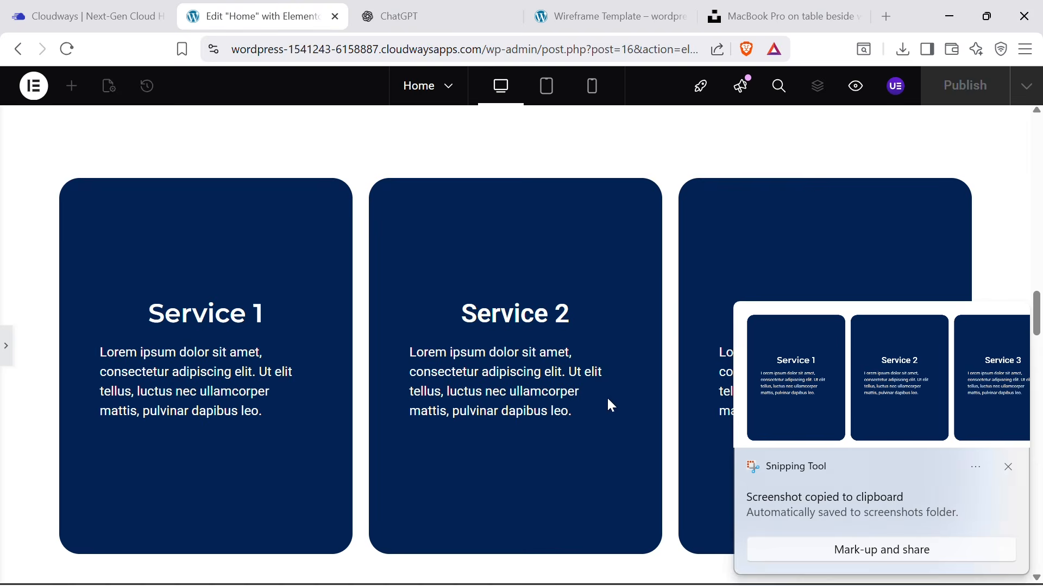
pyautogui.scroll(-8, 611, 405)
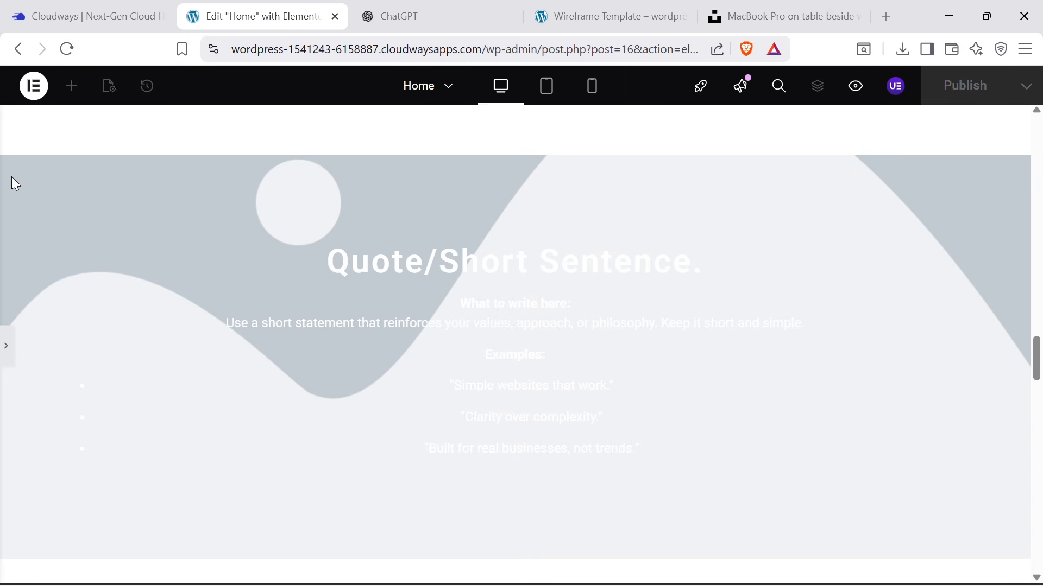
# Set the quote container's background image to the snowy mountain photo, replacing the laptop desk photo.
pyautogui.click(6, 346)
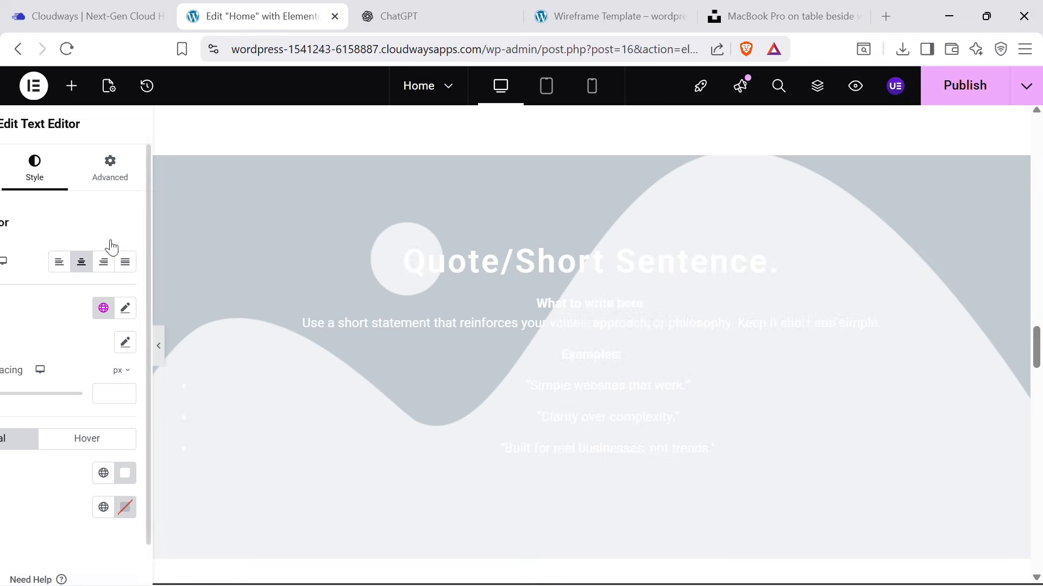
pyautogui.click(640, 170)
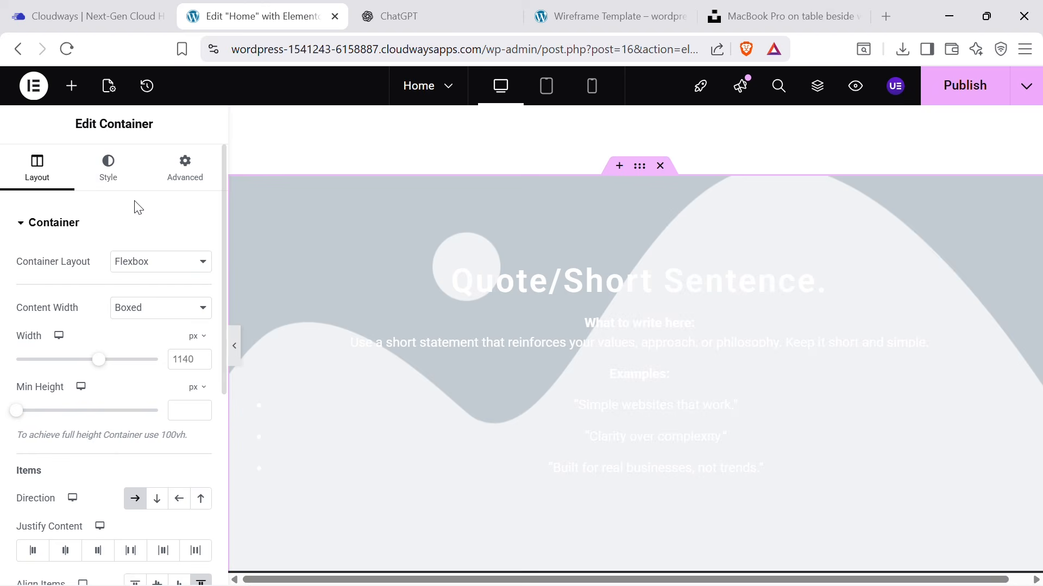
pyautogui.click(107, 173)
pyautogui.click(133, 397)
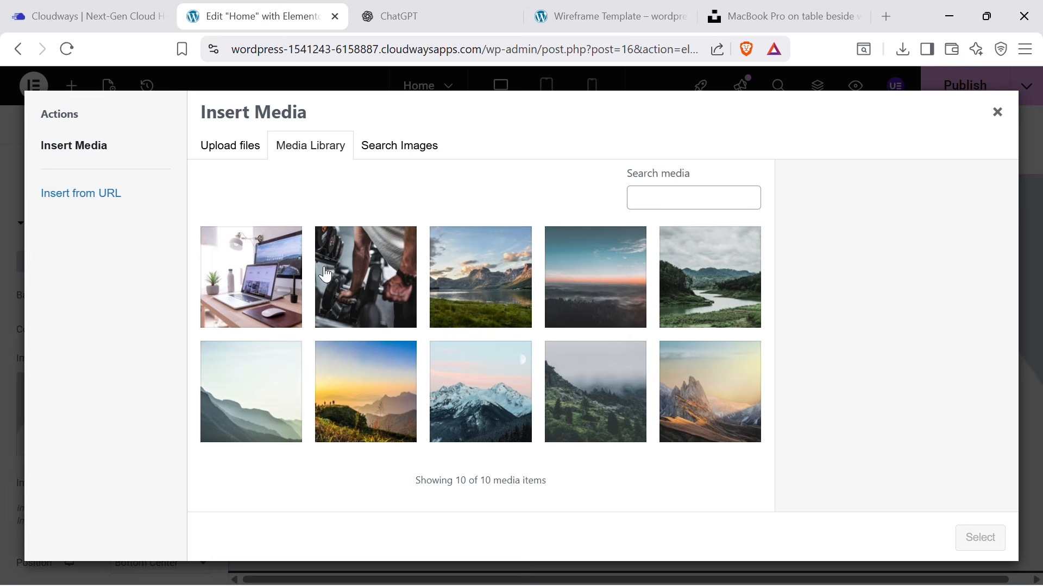
pyautogui.click(296, 298)
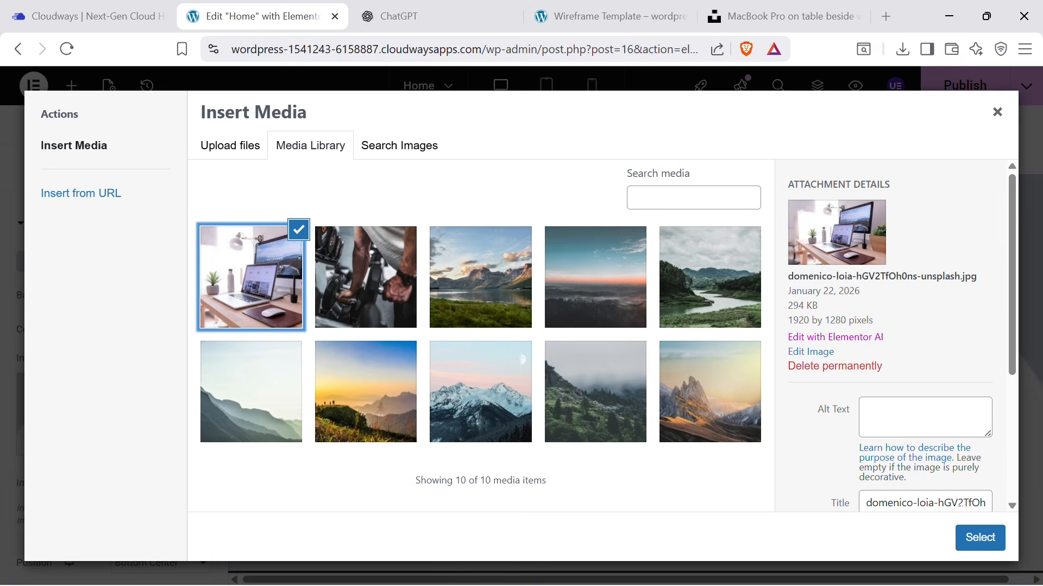
pyautogui.click(973, 538)
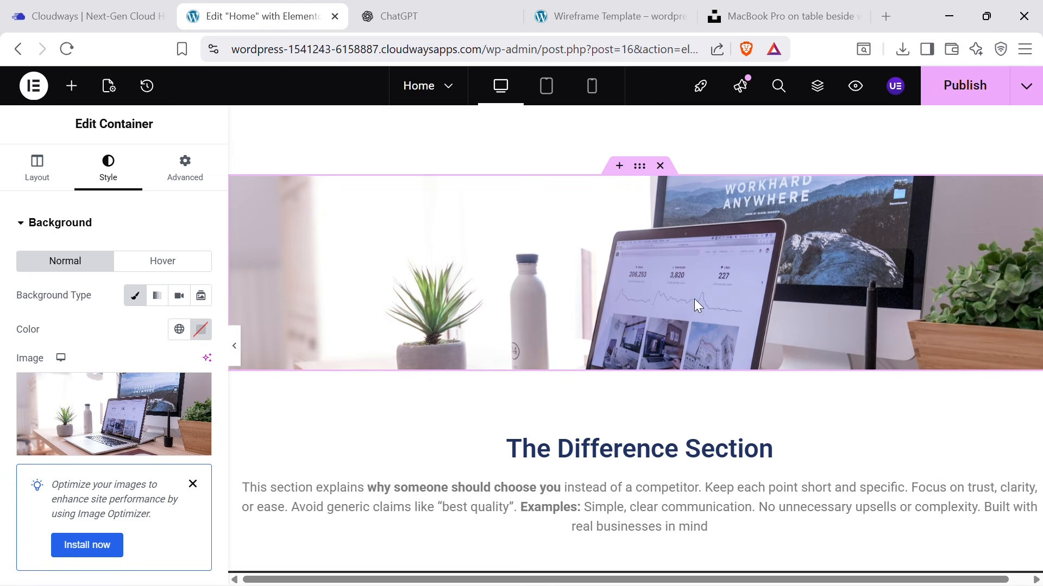
pyautogui.click(85, 425)
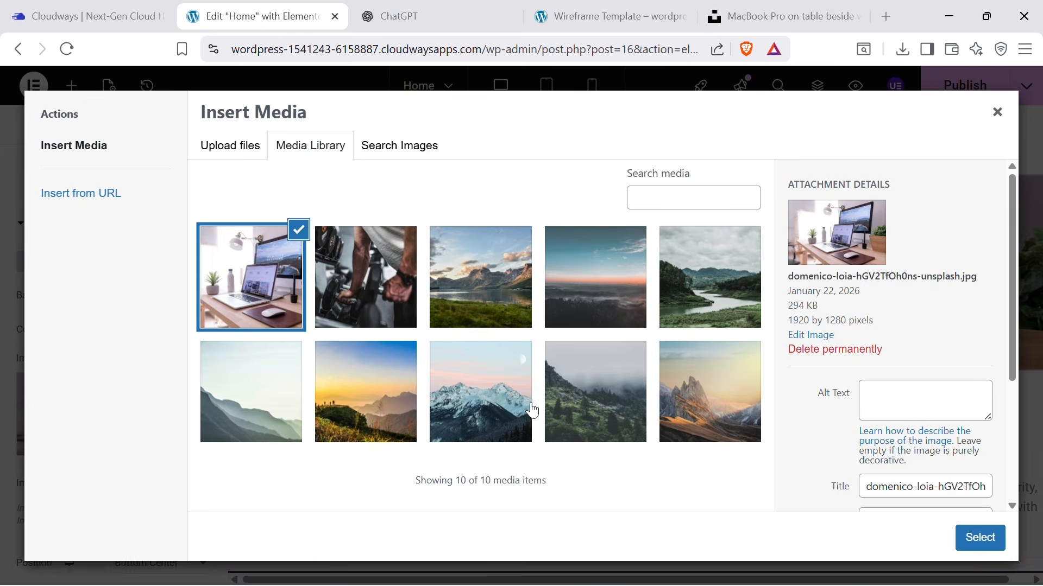
pyautogui.click(528, 406)
pyautogui.click(984, 550)
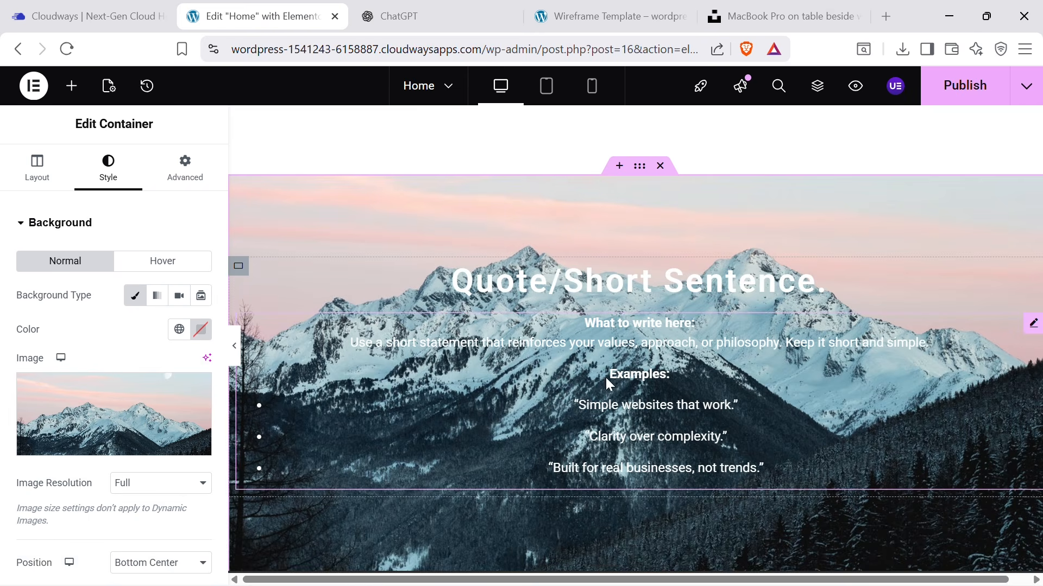
# Snip the mountain-backed quote section as a screenshot.
pyautogui.press('super+shift+s')
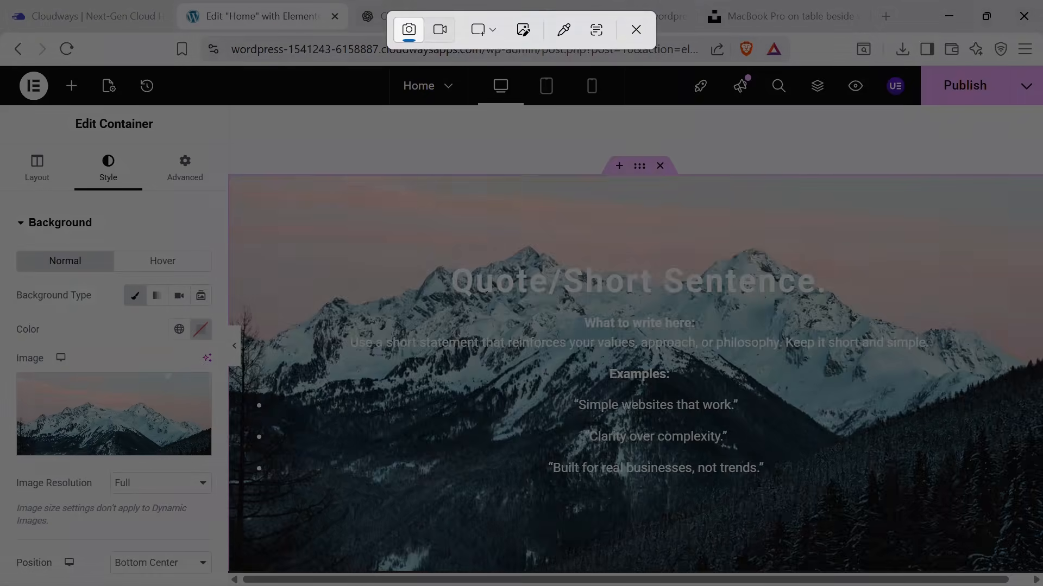
pyautogui.moveTo(232, 173); pyautogui.dragTo(1041, 571)
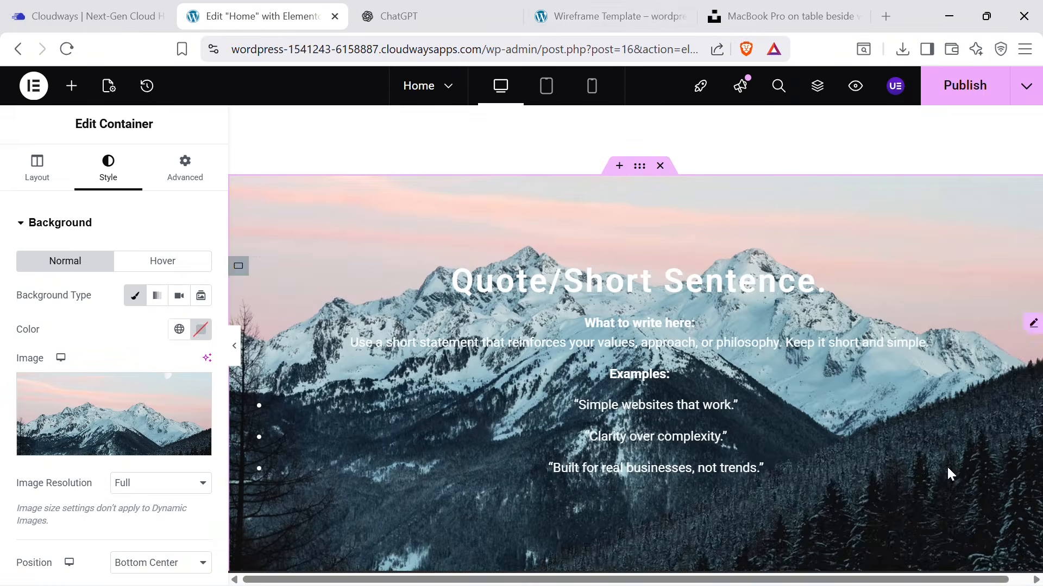
pyautogui.click(422, 6)
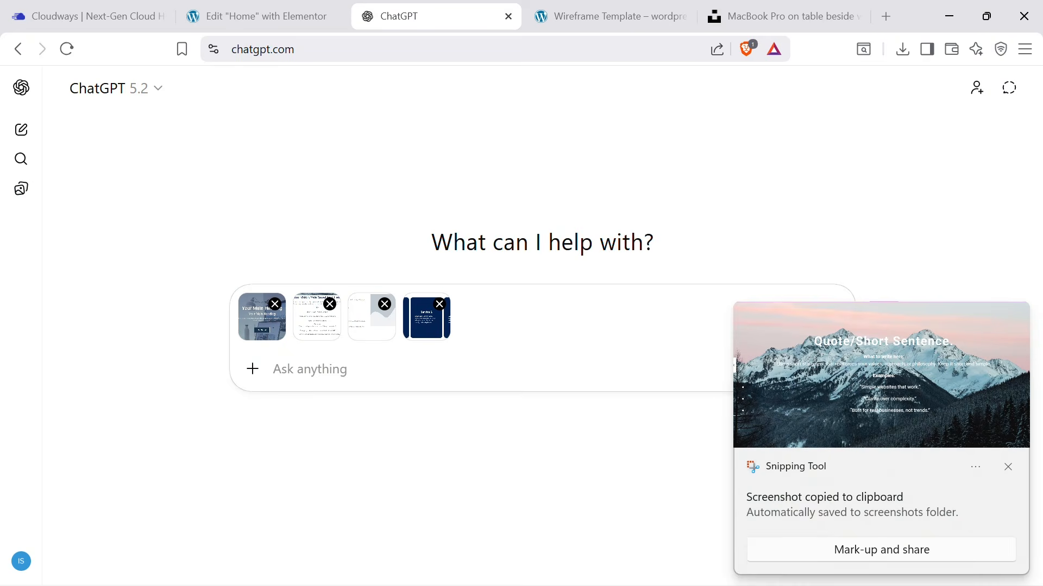
pyautogui.click(274, 16)
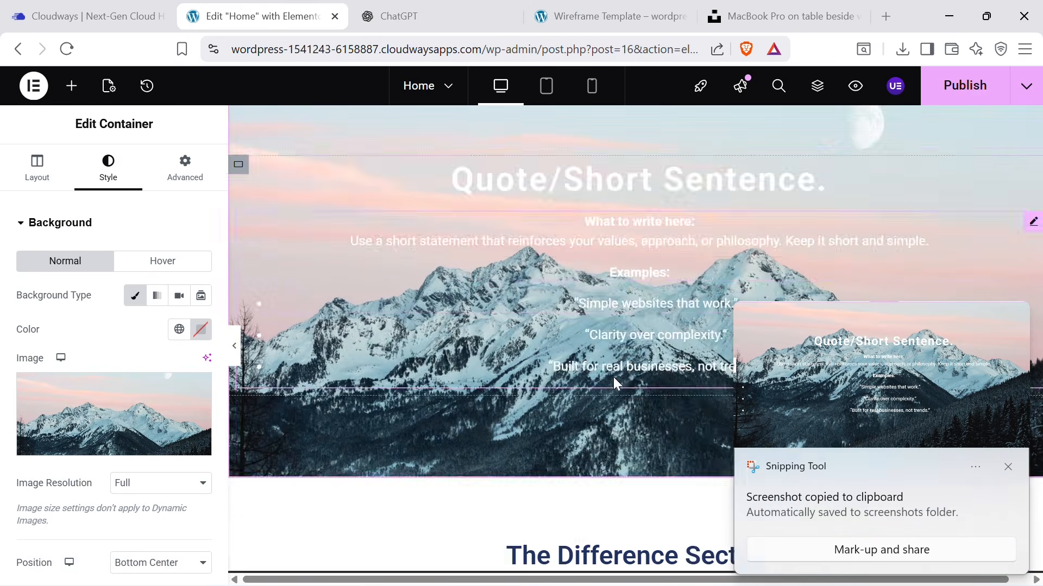
# Snip The Difference section and paste it into the ChatGPT prompt.
pyautogui.scroll(-6, 614, 376)
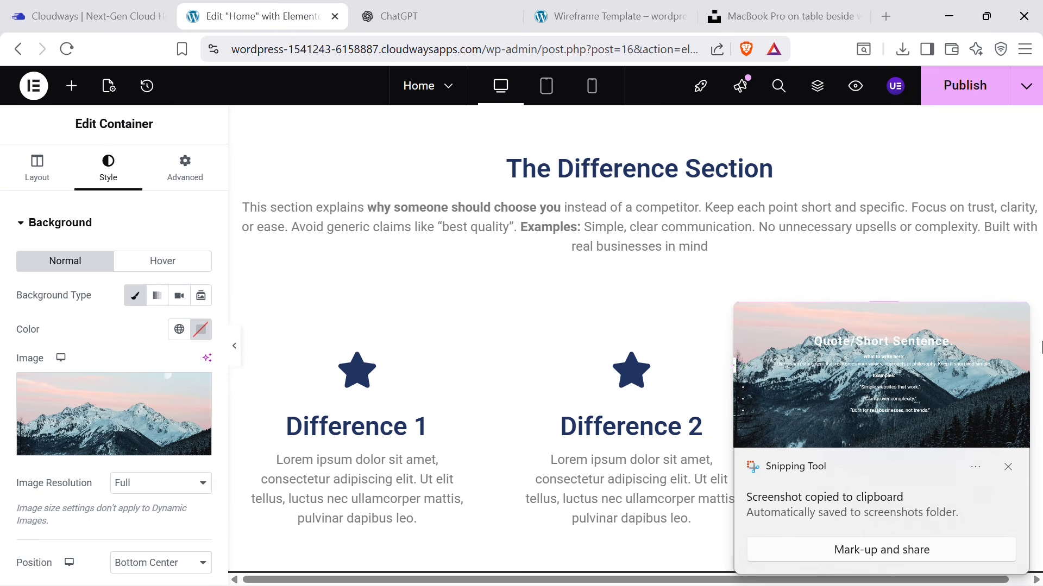
pyautogui.click(1007, 467)
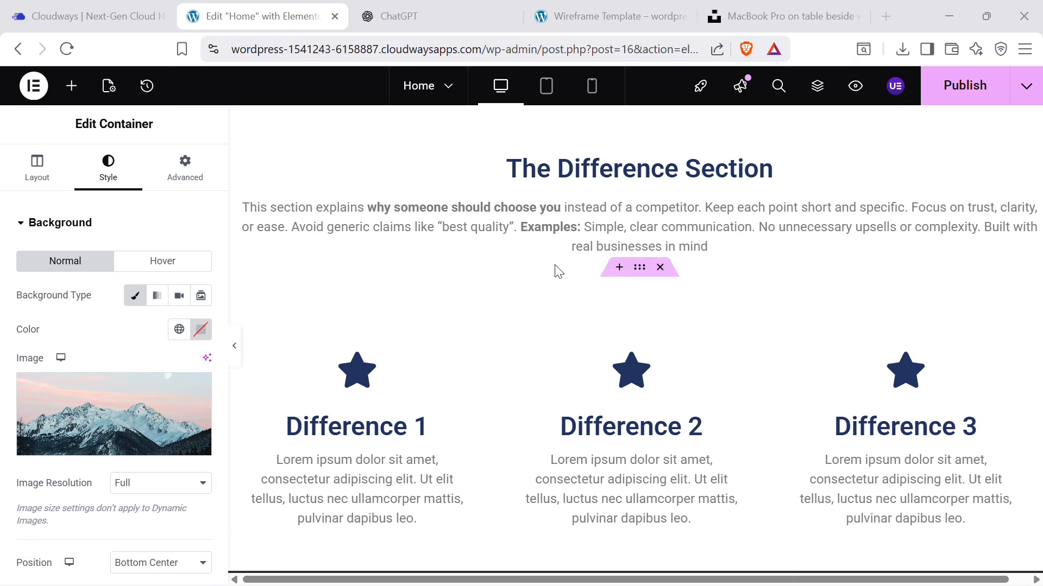
pyautogui.press('super+shift+s')
pyautogui.moveTo(225, 106); pyautogui.dragTo(1037, 562)
pyautogui.click(587, 12)
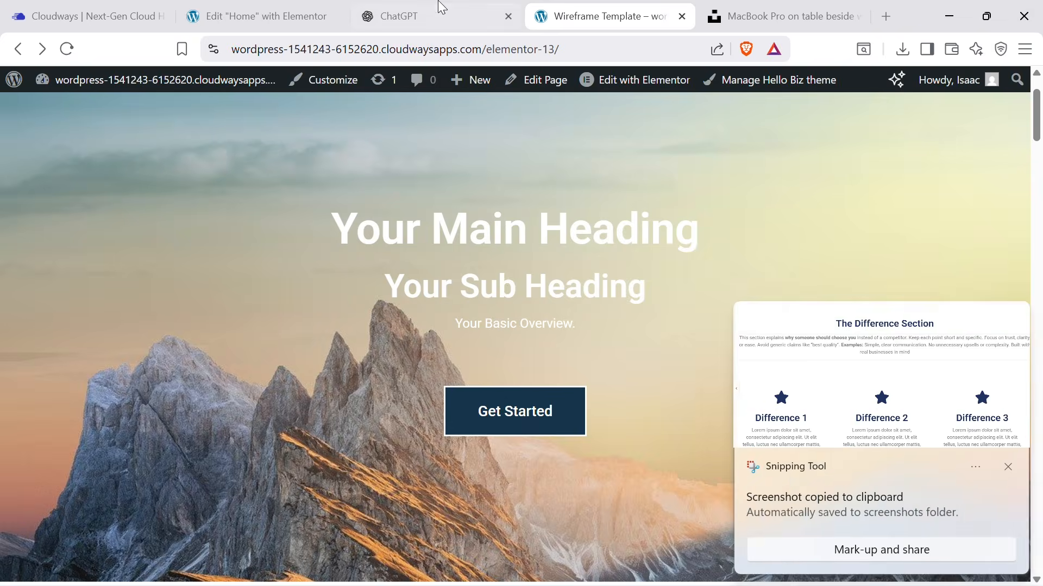
pyautogui.click(429, 11)
pyautogui.hotkey('ctrl', 'v')
pyautogui.click(292, 10)
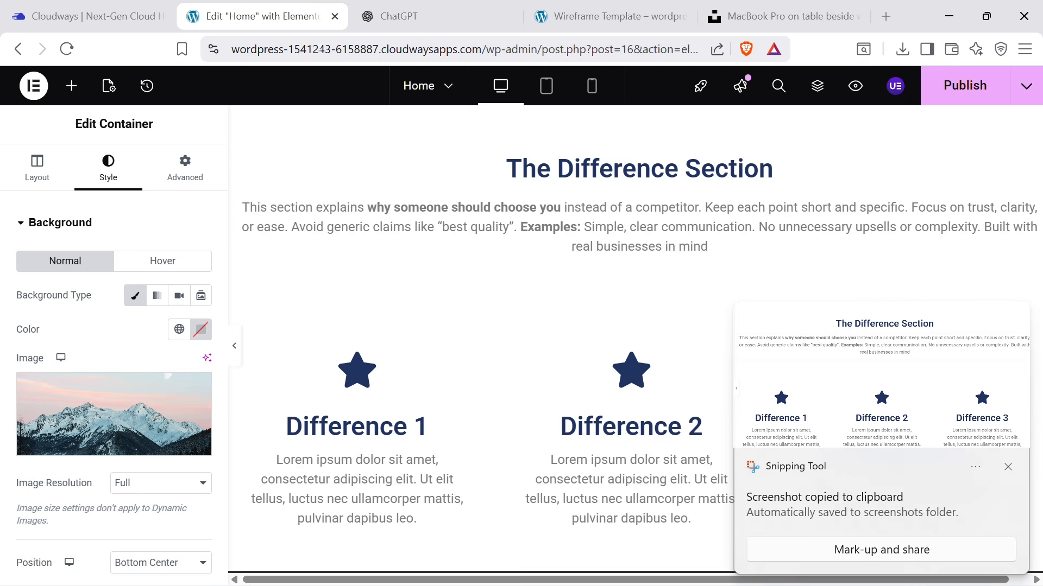
# Snip the About You or Your Business section and paste it into the ChatGPT prompt.
pyautogui.scroll(-4, 664, 424)
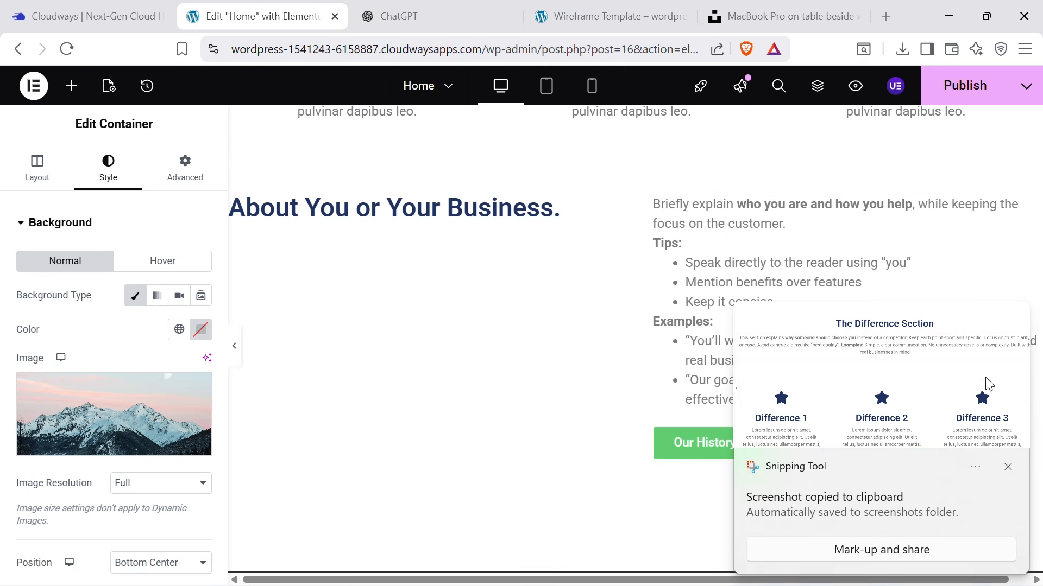
pyautogui.click(1008, 467)
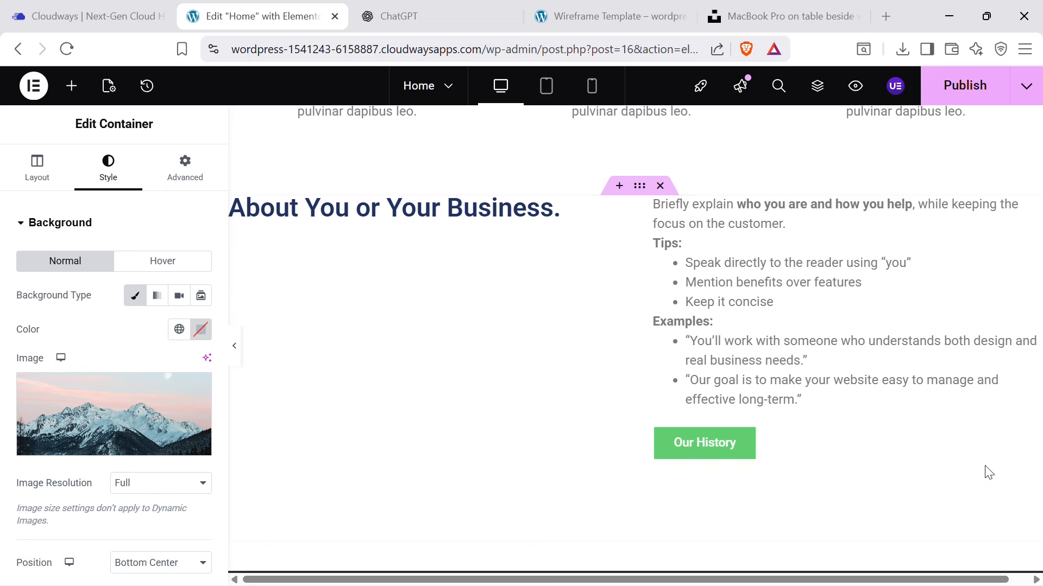
pyautogui.press('super+shift+s')
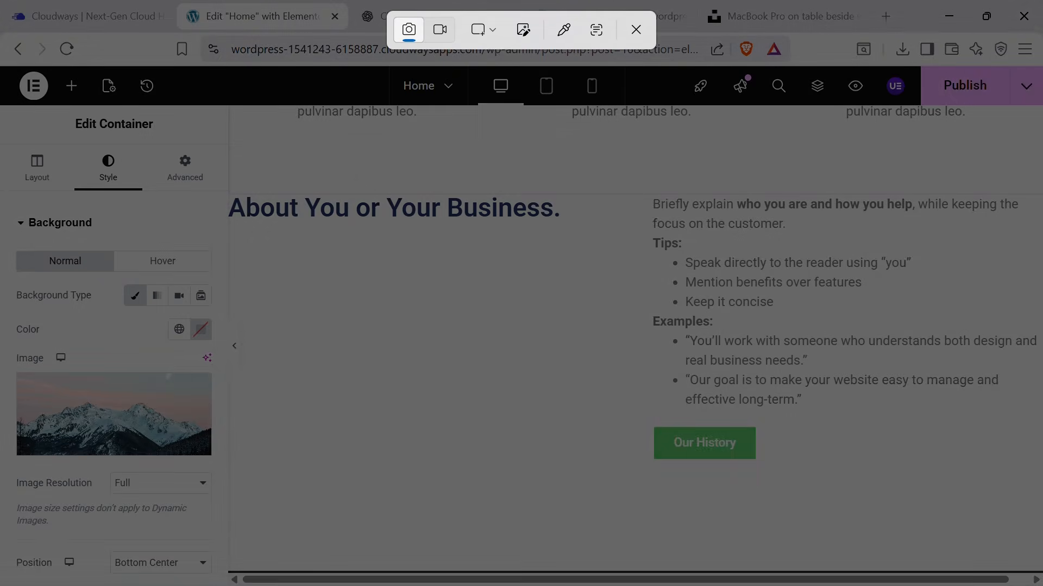
pyautogui.moveTo(233, 165); pyautogui.dragTo(1035, 530)
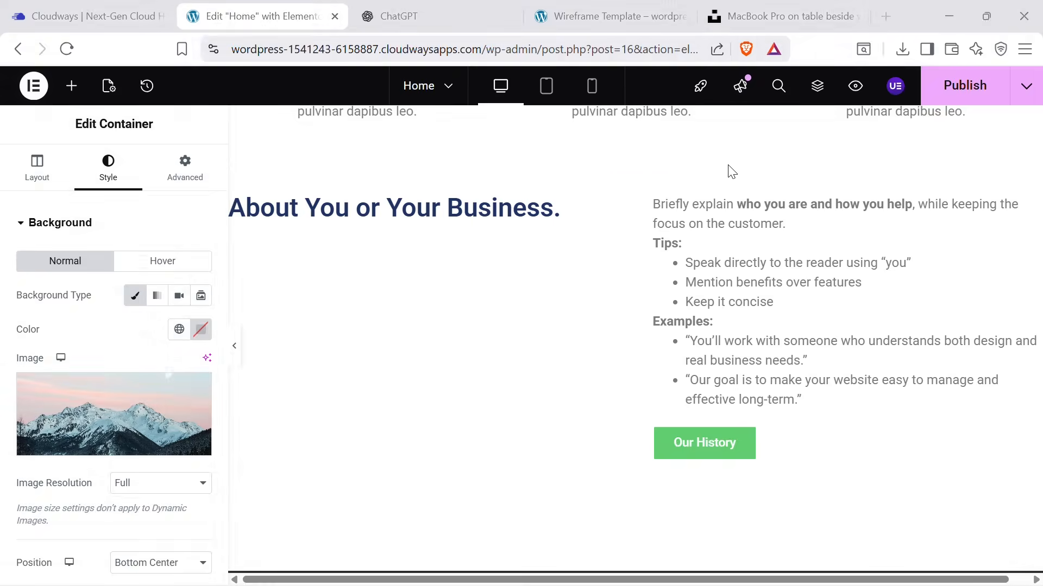
pyautogui.click(592, 19)
pyautogui.click(433, 9)
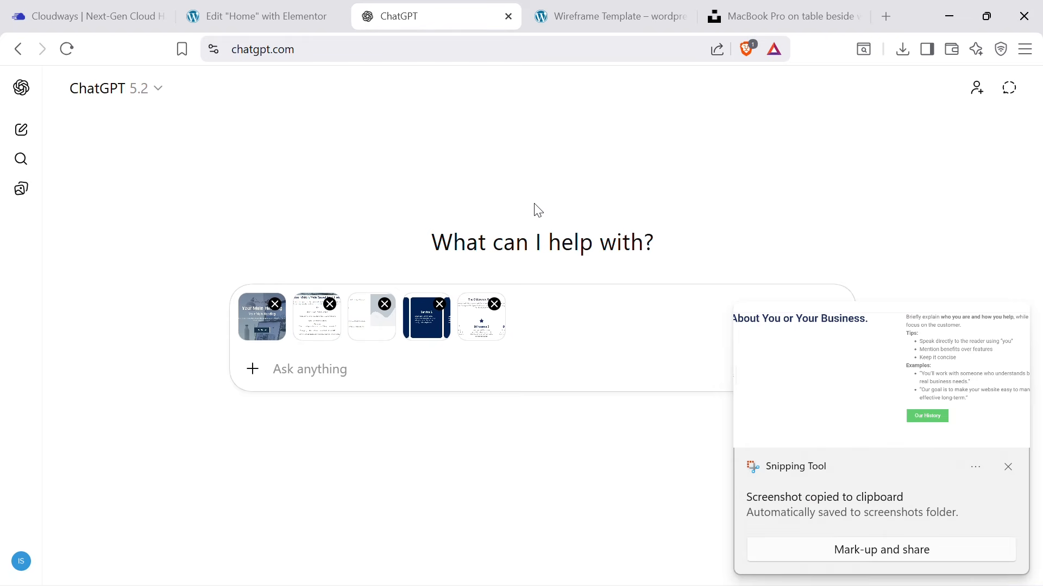
pyautogui.hotkey('ctrl', 'v')
pyautogui.click(300, 10)
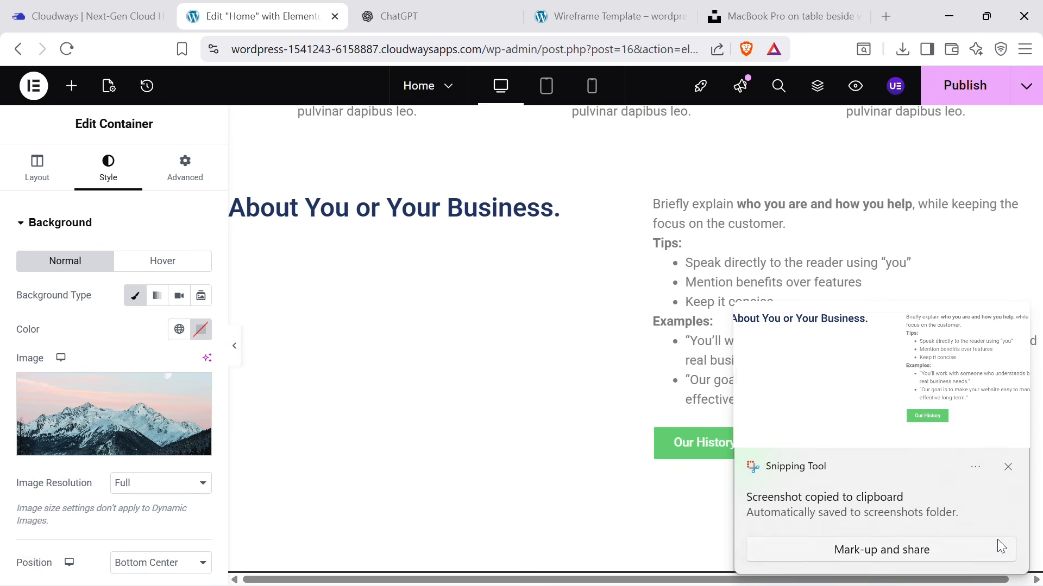
# Snip the F.A.Q. section as a screenshot.
pyautogui.click(1008, 467)
pyautogui.scroll(-10, 804, 380)
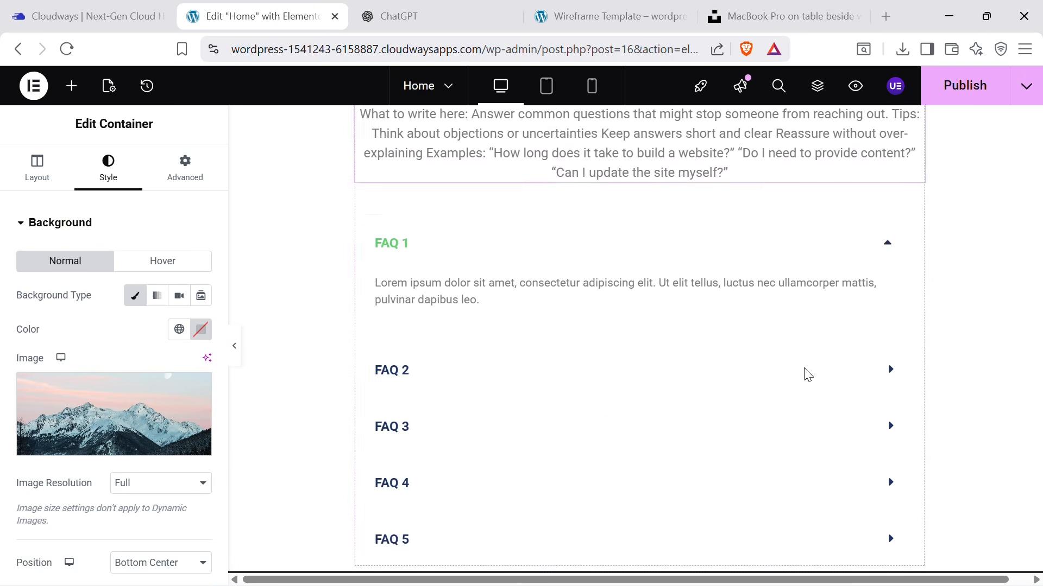
pyautogui.scroll(3, 825, 371)
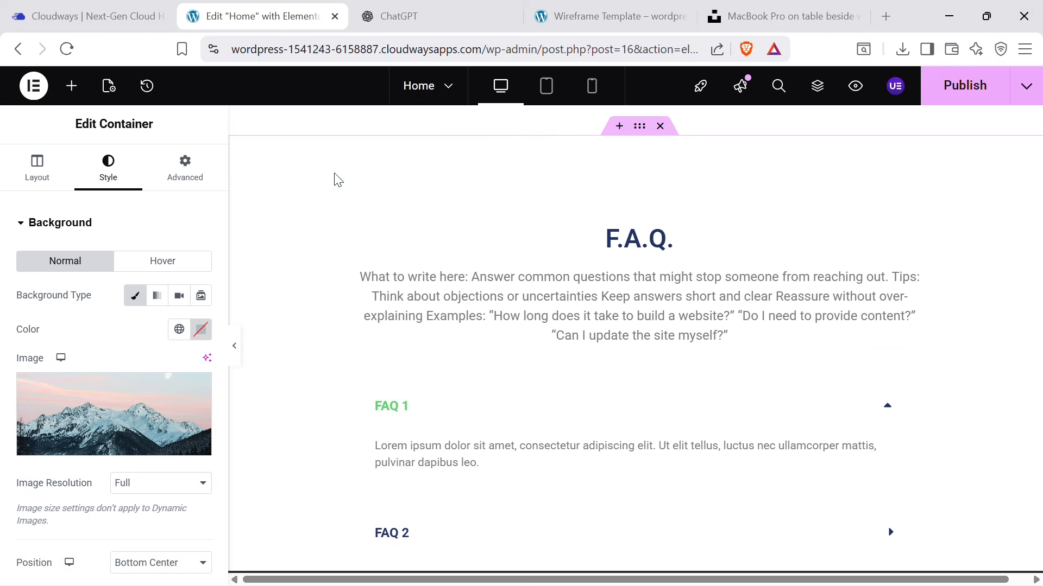
pyautogui.press('super+shift+s')
pyautogui.moveTo(272, 178); pyautogui.dragTo(1009, 554)
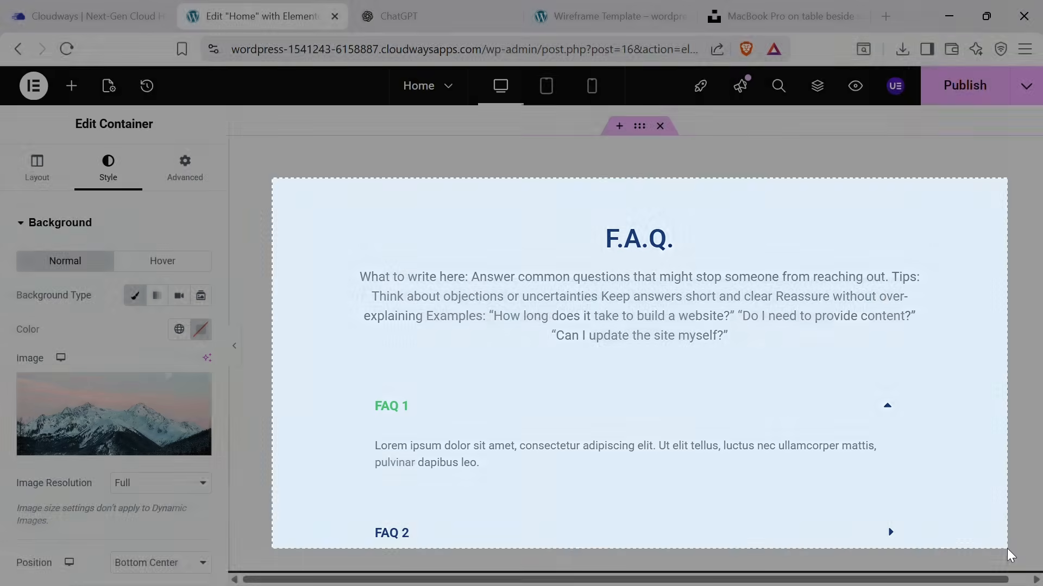
pyautogui.click(441, 12)
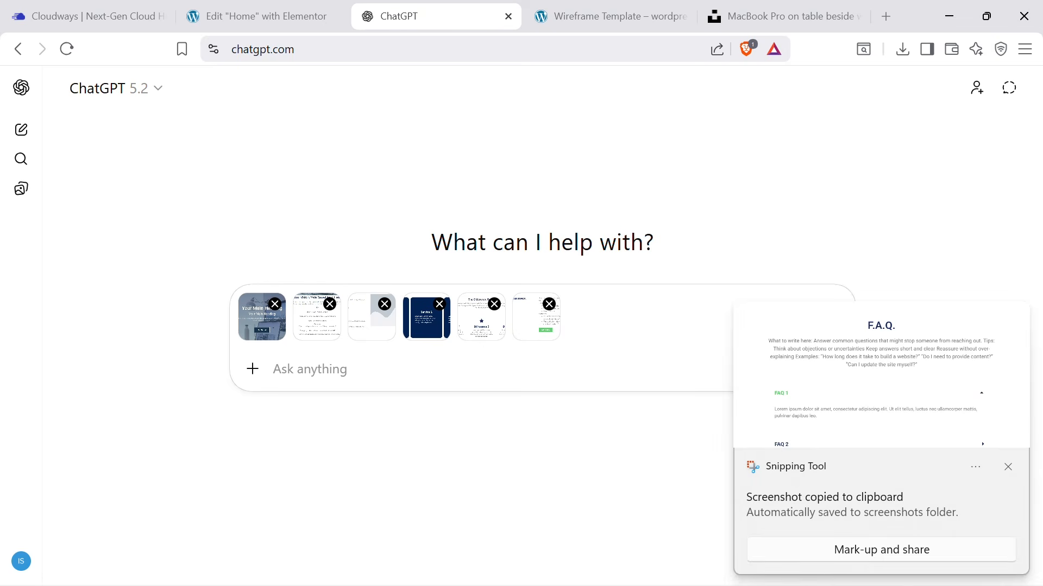
pyautogui.click(266, 16)
# Snip the Call To Action section and paste it into the ChatGPT prompt.
pyautogui.scroll(-6, 561, 293)
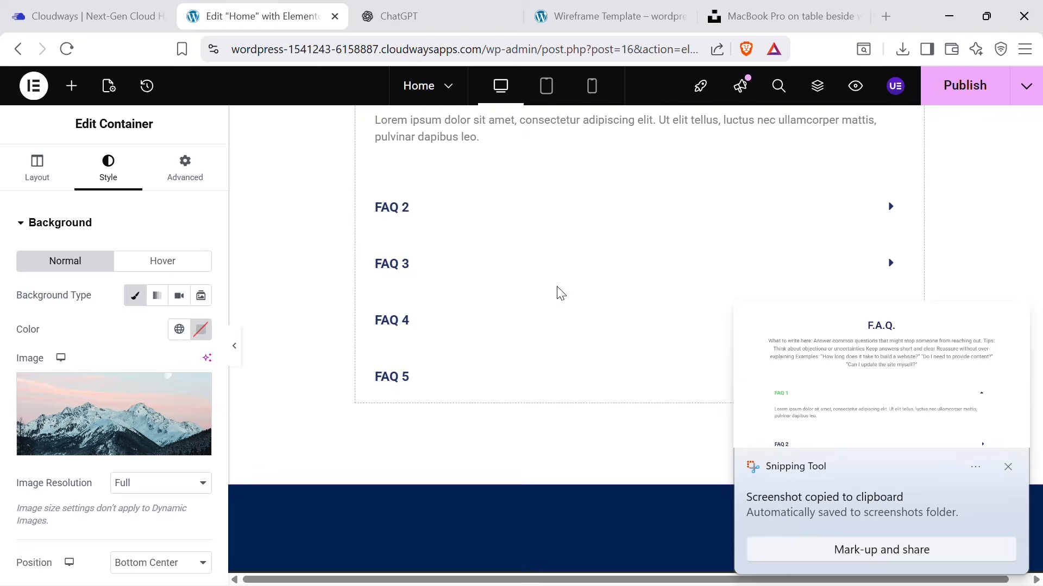
pyautogui.scroll(-6, 557, 287)
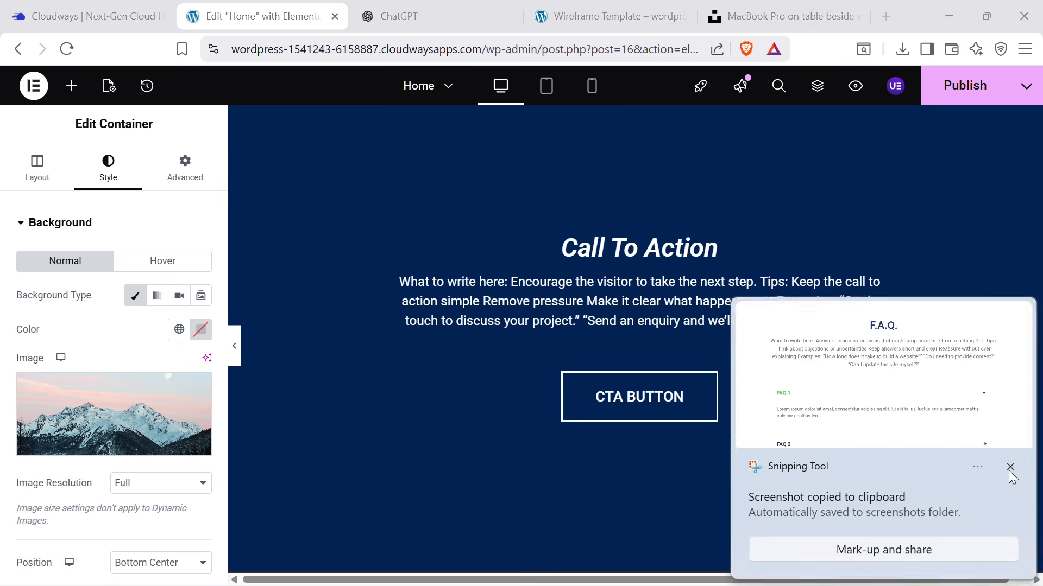
pyautogui.click(1008, 469)
pyautogui.press('super+shift+s')
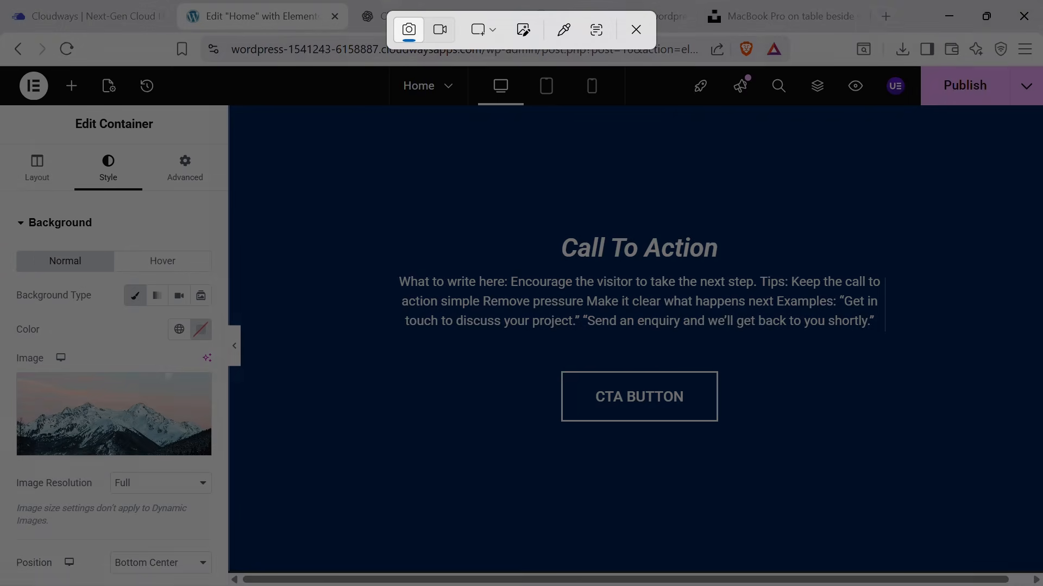
pyautogui.moveTo(244, 110); pyautogui.dragTo(993, 536)
pyautogui.click(386, 7)
pyautogui.hotkey('ctrl', 'v')
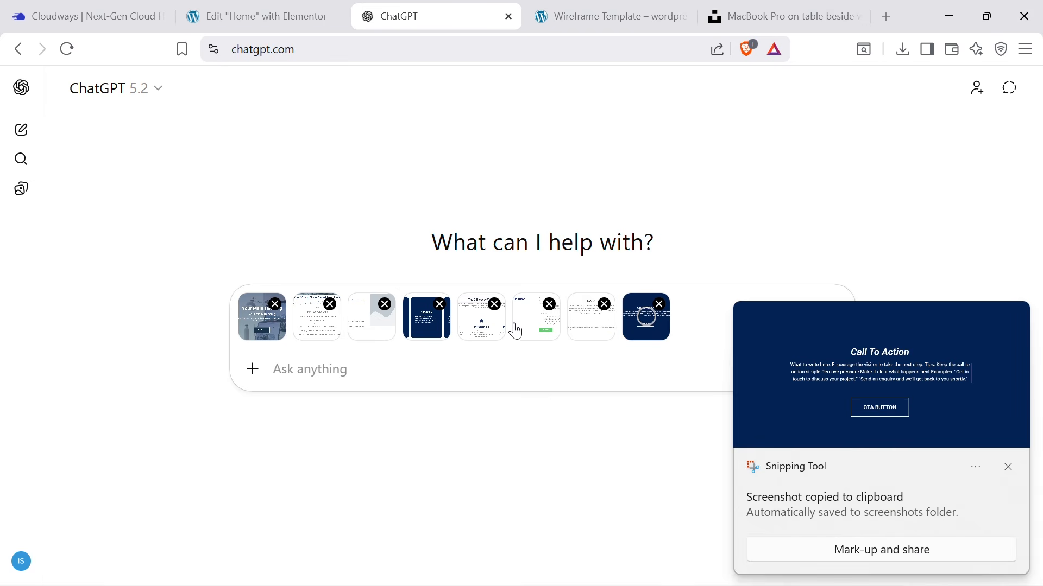
# Write a prompt asking for Pristine Websites homepage copy with section titles, headings and descriptions, then reread it.
pyautogui.click(1008, 467)
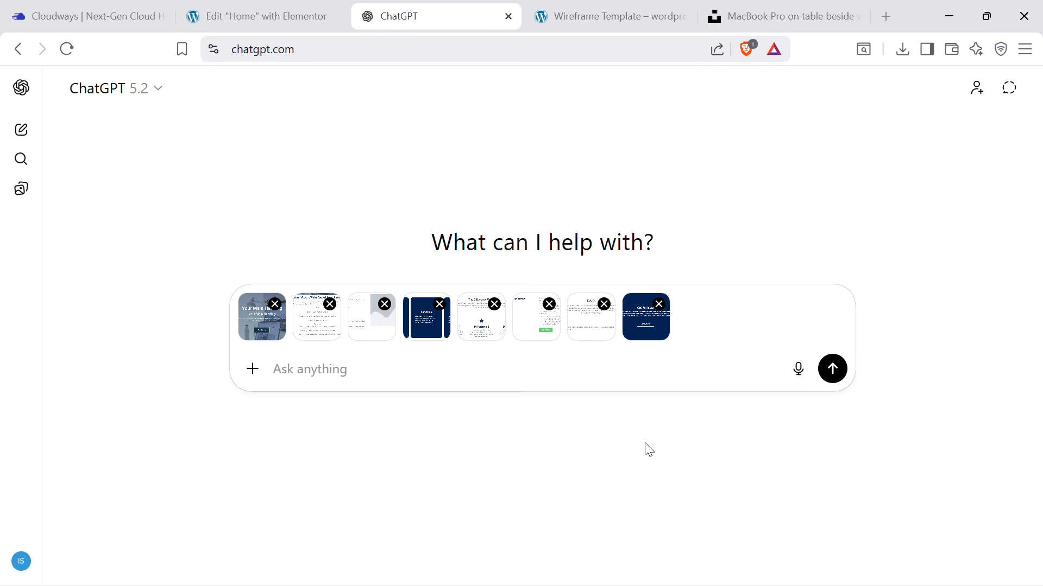
pyautogui.click(323, 15)
pyautogui.scroll(20, 684, 434)
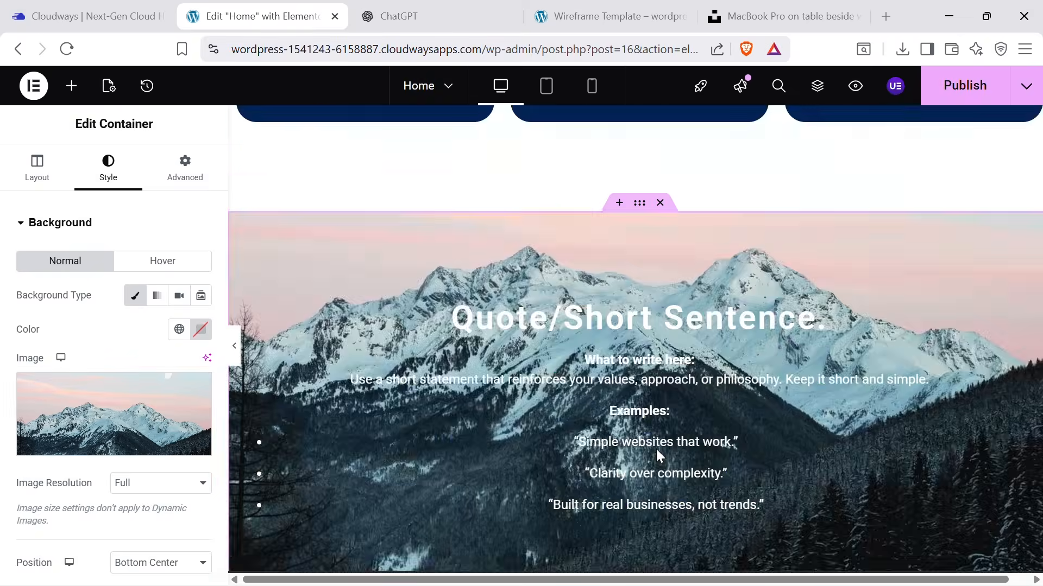
pyautogui.scroll(5, 683, 352)
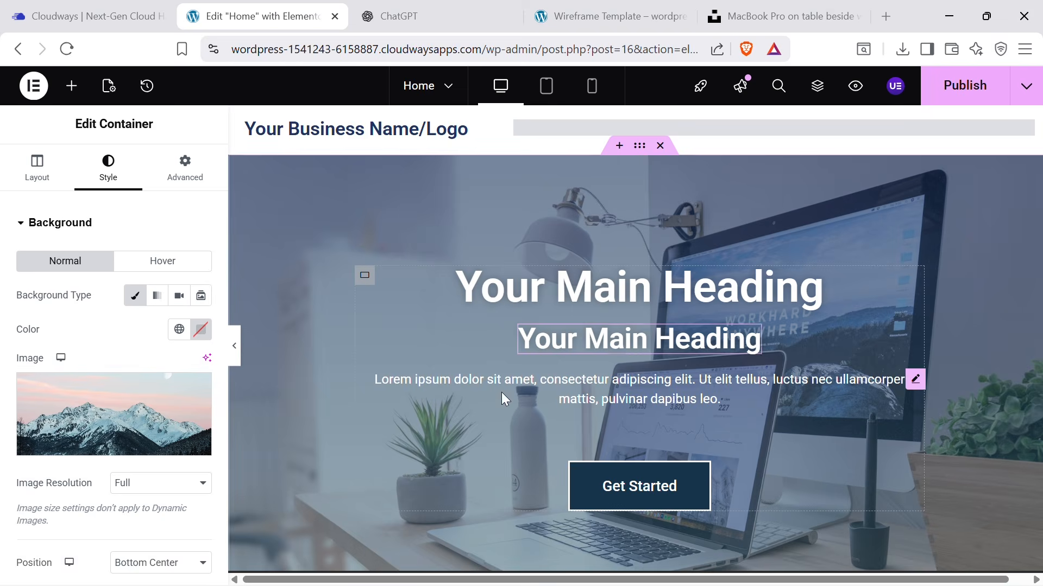
pyautogui.click(399, 16)
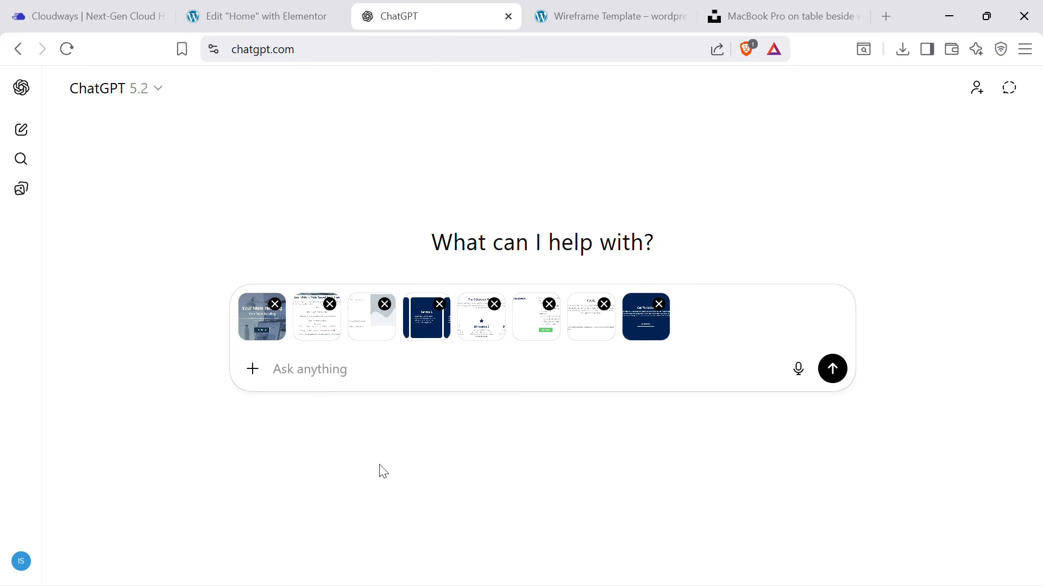
pyautogui.write('Pl')
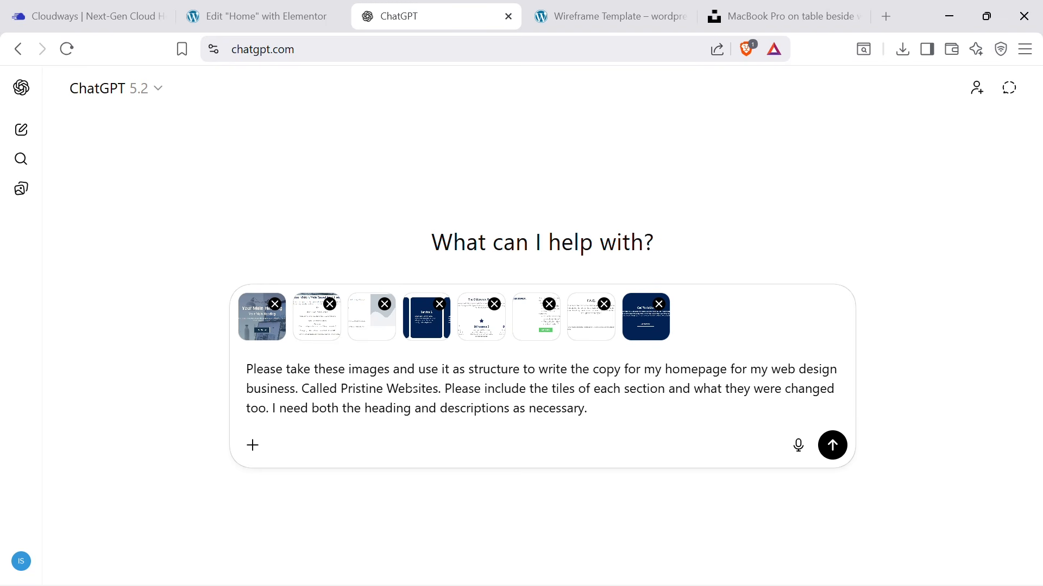
pyautogui.moveTo(348, 388); pyautogui.dragTo(356, 370)
pyautogui.click(462, 389)
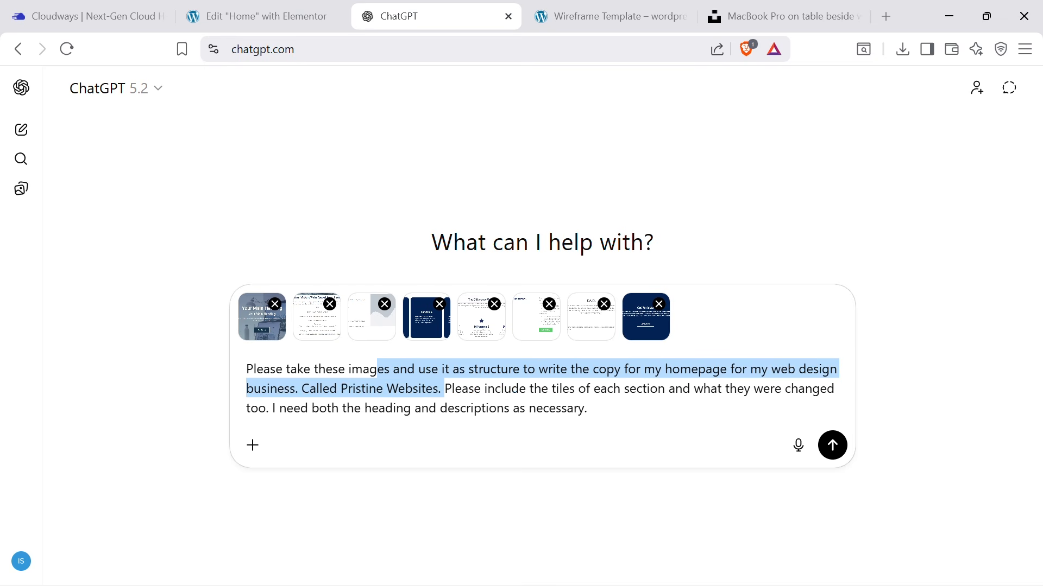
pyautogui.click(312, 408)
pyautogui.moveTo(273, 408); pyautogui.dragTo(589, 408)
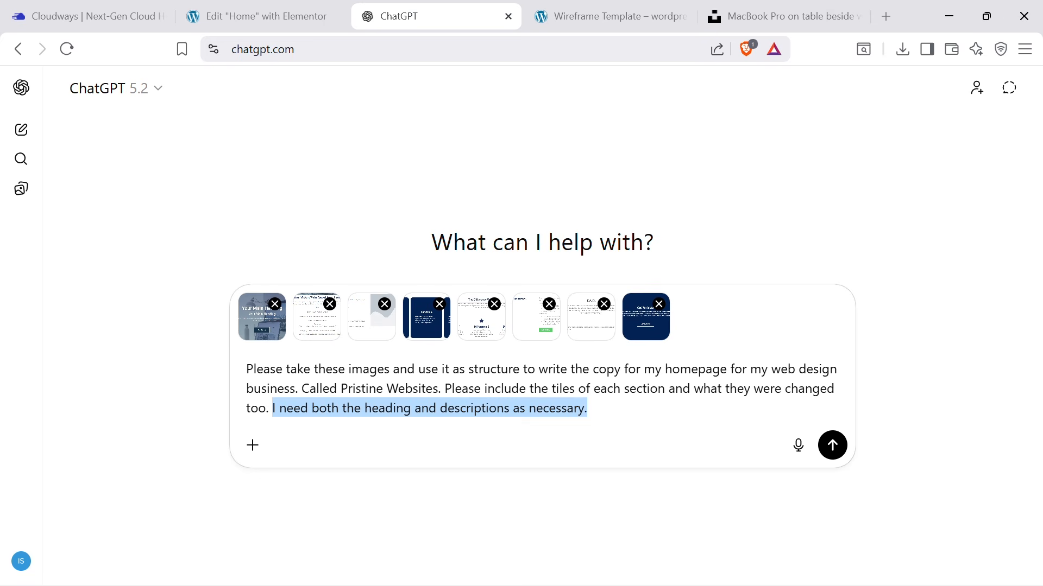
pyautogui.click(588, 409)
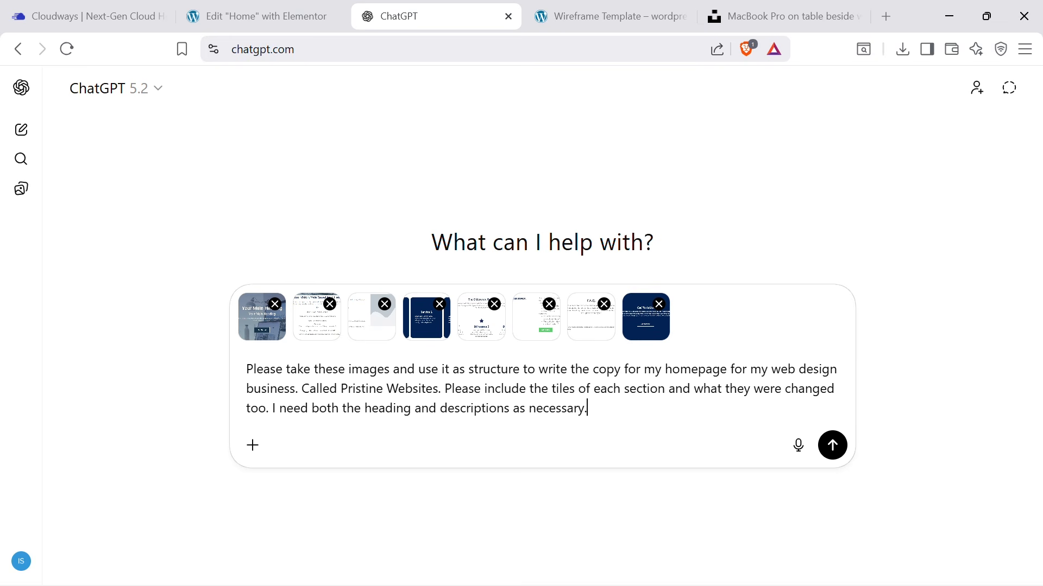
# Send the image prompt to ChatGPT and scroll through the returned homepage copy.
pyautogui.click(832, 446)
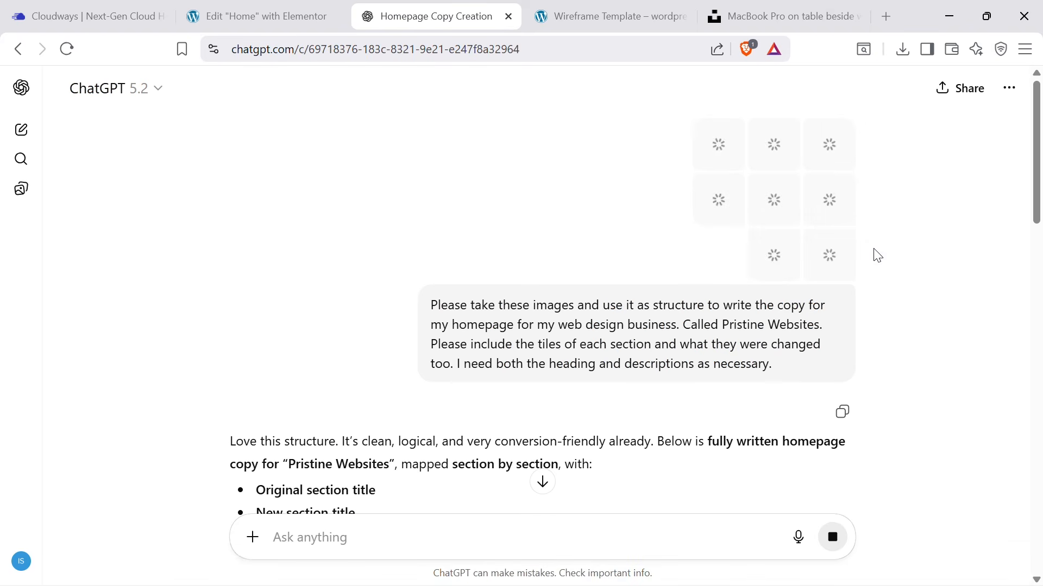
pyautogui.scroll(-3, 847, 223)
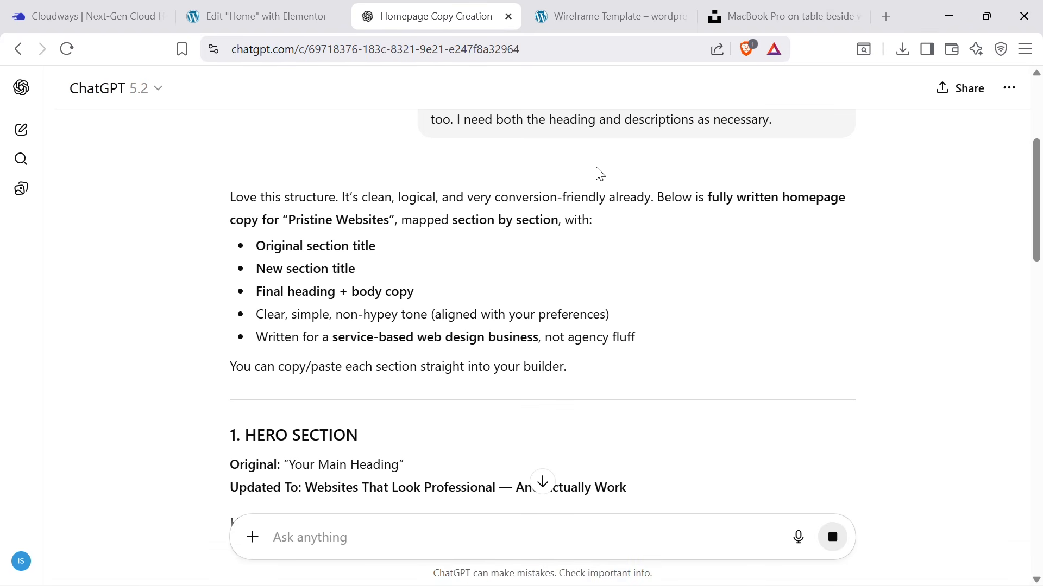
pyautogui.scroll(4, 820, 252)
pyautogui.scroll(-1, 852, 269)
pyautogui.scroll(-3, 850, 266)
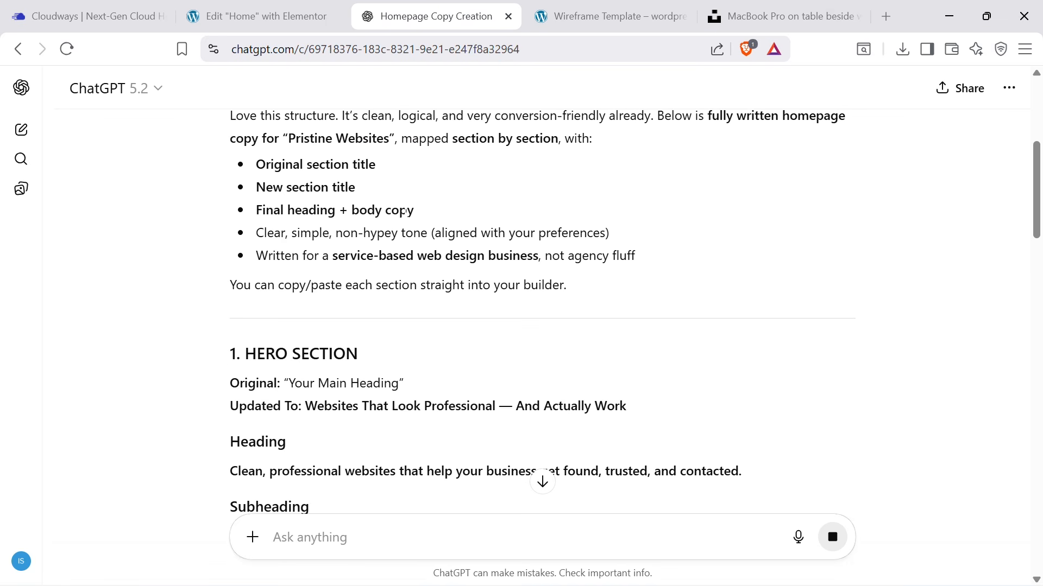
pyautogui.scroll(-2, 403, 210)
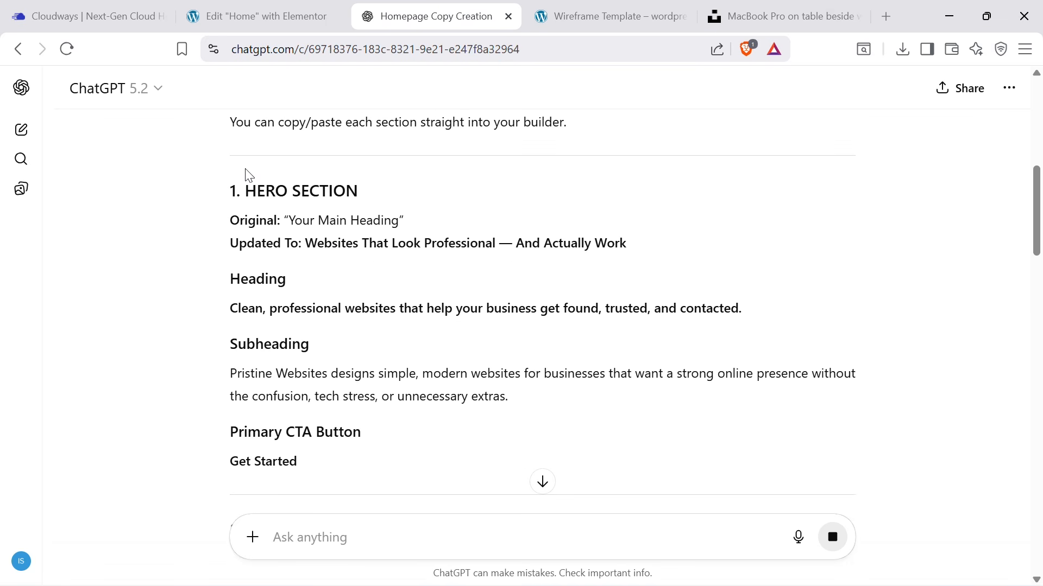
# Compare ChatGPT's Hero copy and updated heading against the Elementor Home page hero.
pyautogui.moveTo(208, 234); pyautogui.dragTo(559, 373)
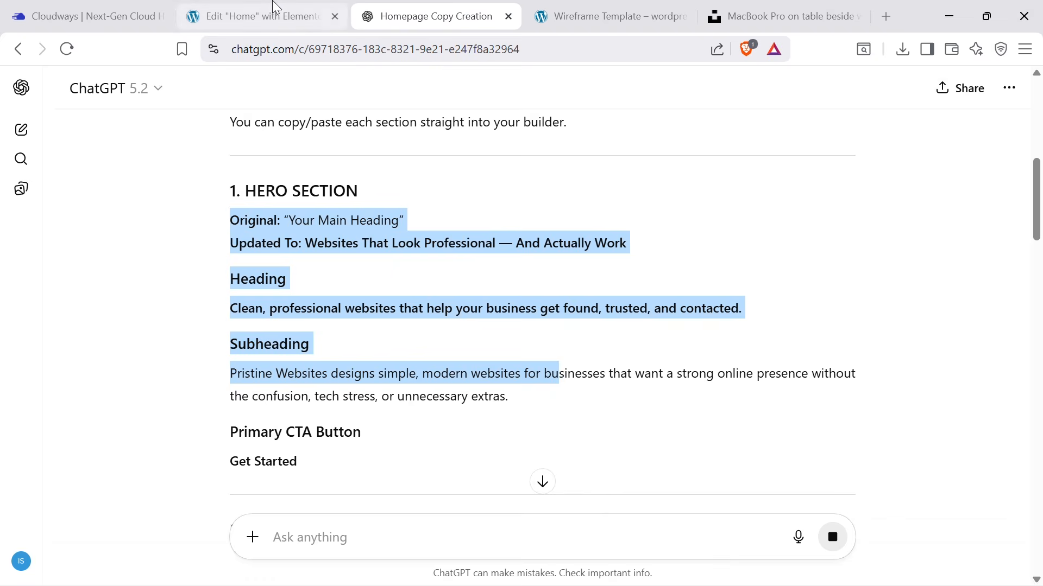
pyautogui.click(255, 16)
pyautogui.scroll(-13, 475, 393)
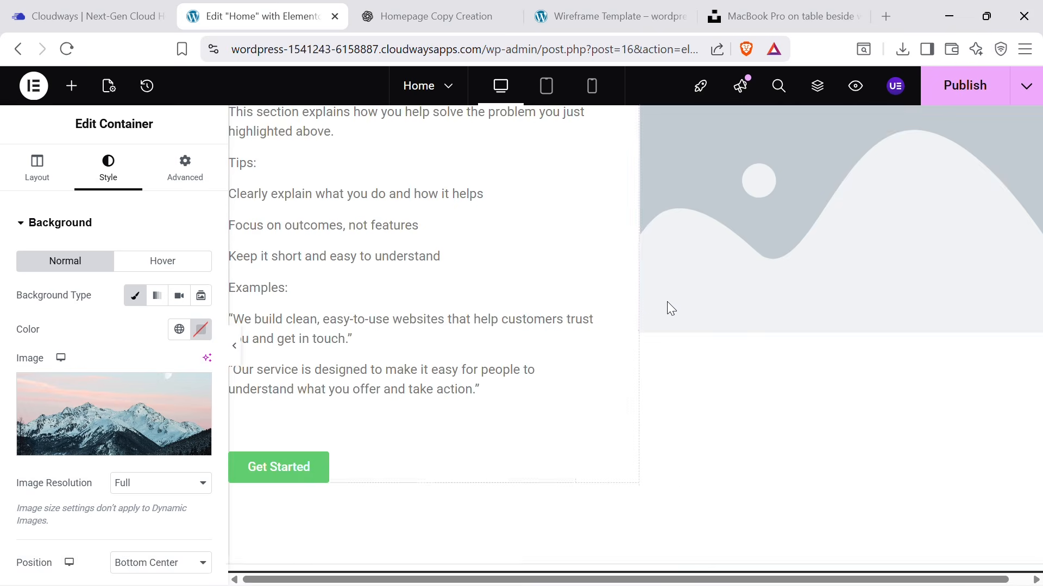
pyautogui.scroll(6, 676, 304)
pyautogui.scroll(10, 671, 286)
pyautogui.click(429, 16)
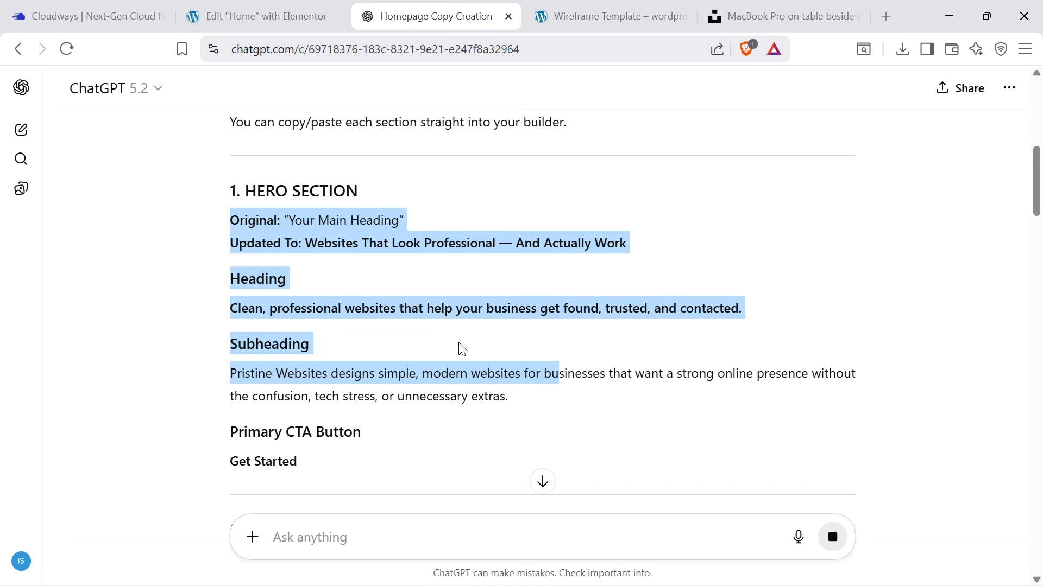
pyautogui.click(317, 239)
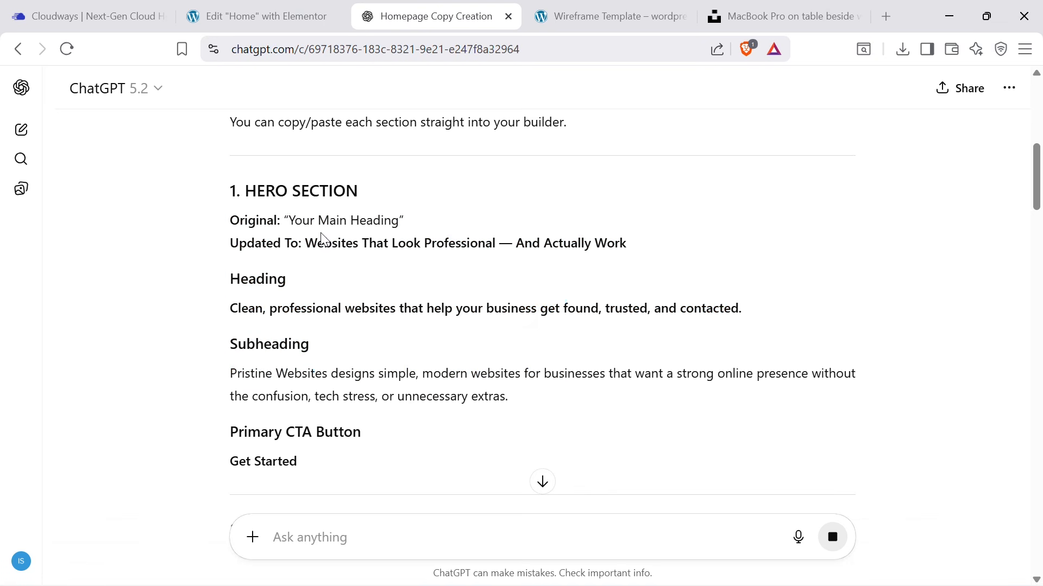
pyautogui.moveTo(229, 228); pyautogui.dragTo(418, 222)
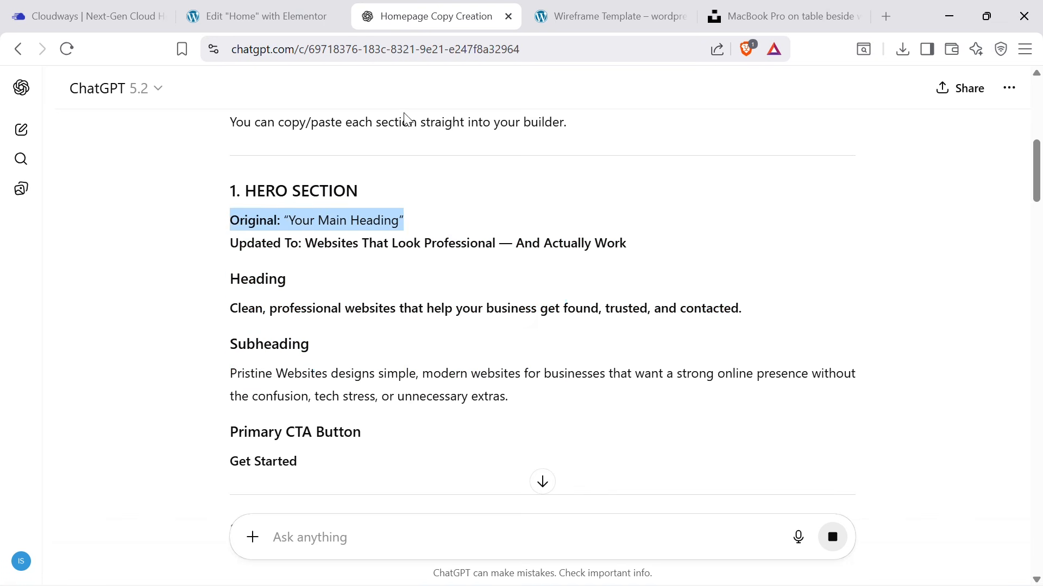
pyautogui.moveTo(231, 243); pyautogui.dragTo(631, 243)
pyautogui.click(250, 332)
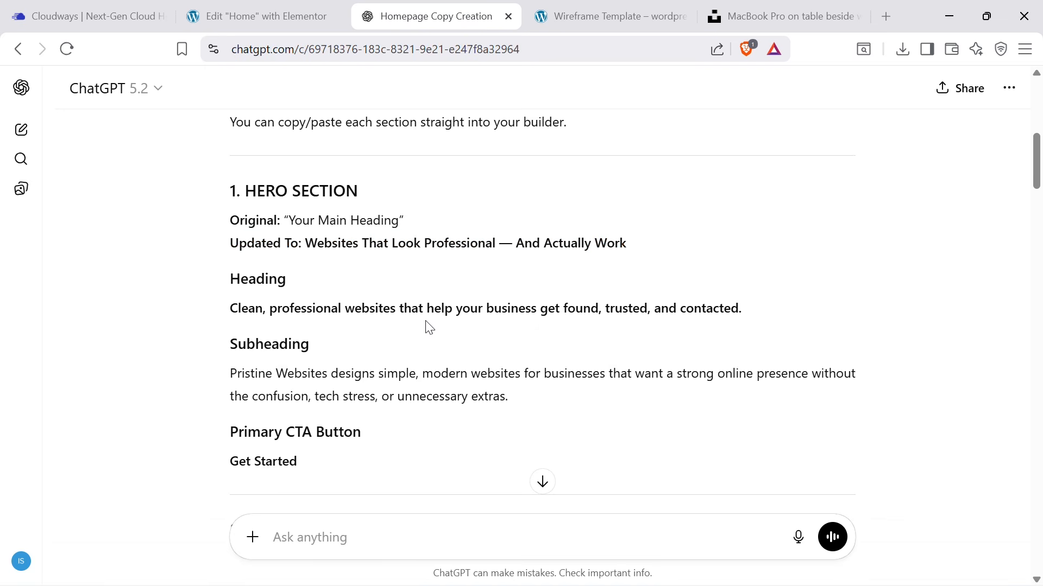
# Review the Vision section's new heading in ChatGPT's reply.
pyautogui.scroll(-6, 496, 355)
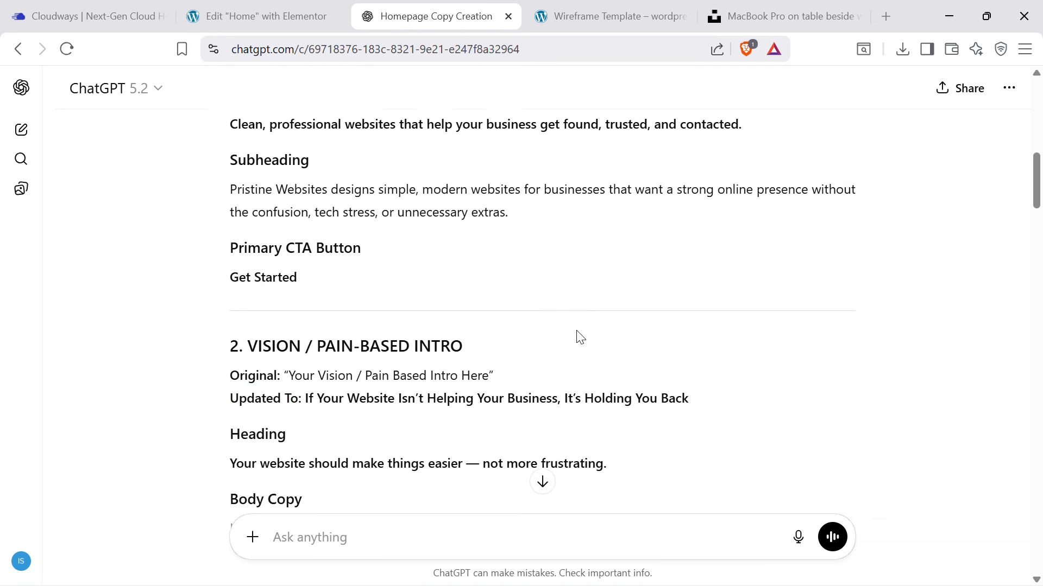
pyautogui.scroll(-2, 351, 274)
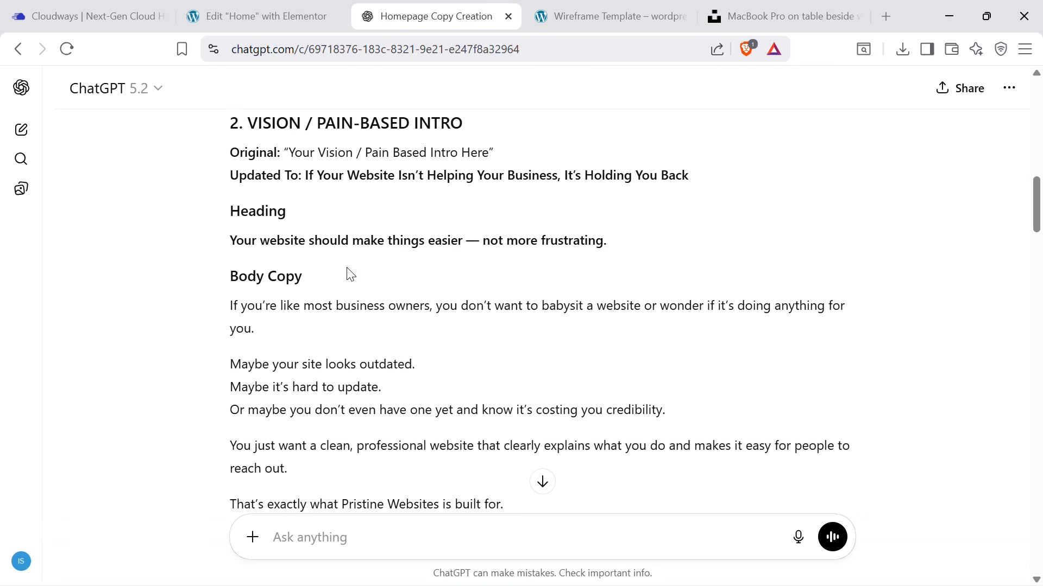
pyautogui.moveTo(235, 243); pyautogui.dragTo(637, 238)
pyautogui.scroll(-2, 635, 239)
pyautogui.click(207, 234)
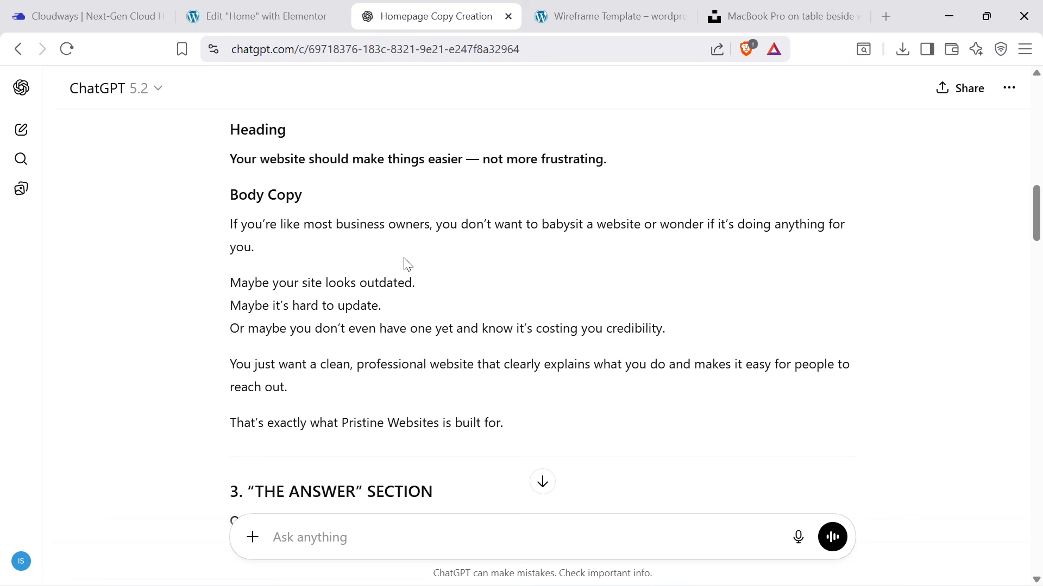
# Check the Answer section's 'How Pristine Websites Helps' heading and body copy against Elementor.
pyautogui.scroll(-2, 413, 238)
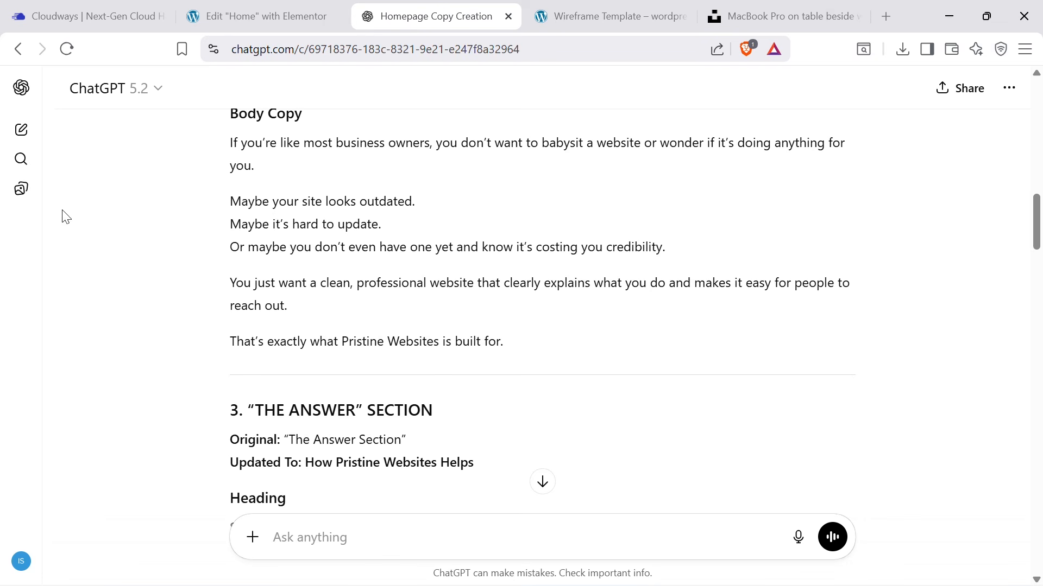
pyautogui.scroll(-4, 402, 228)
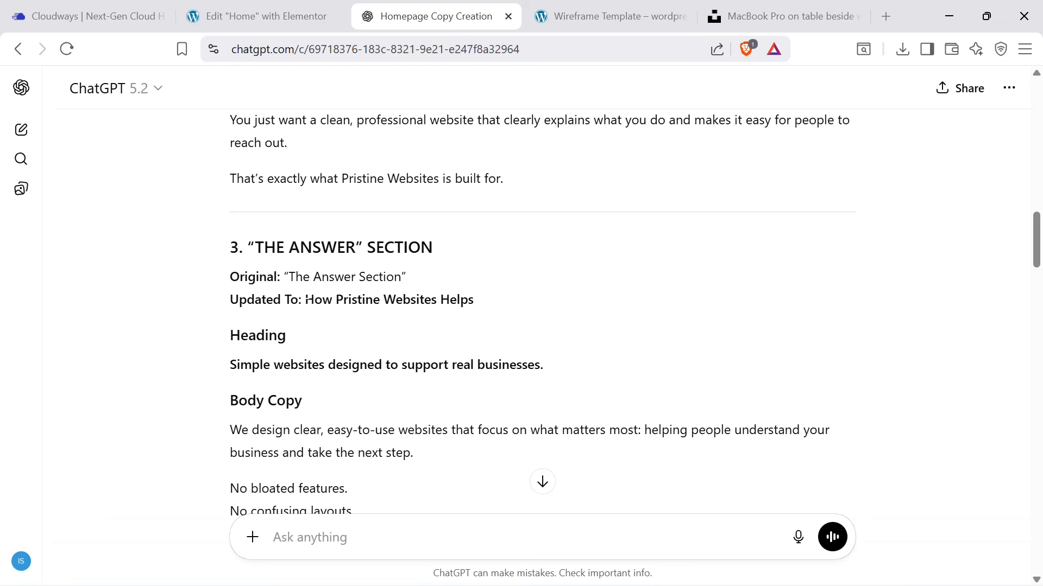
pyautogui.moveTo(305, 299); pyautogui.dragTo(474, 300)
pyautogui.scroll(-4, 489, 317)
pyautogui.click(250, 203)
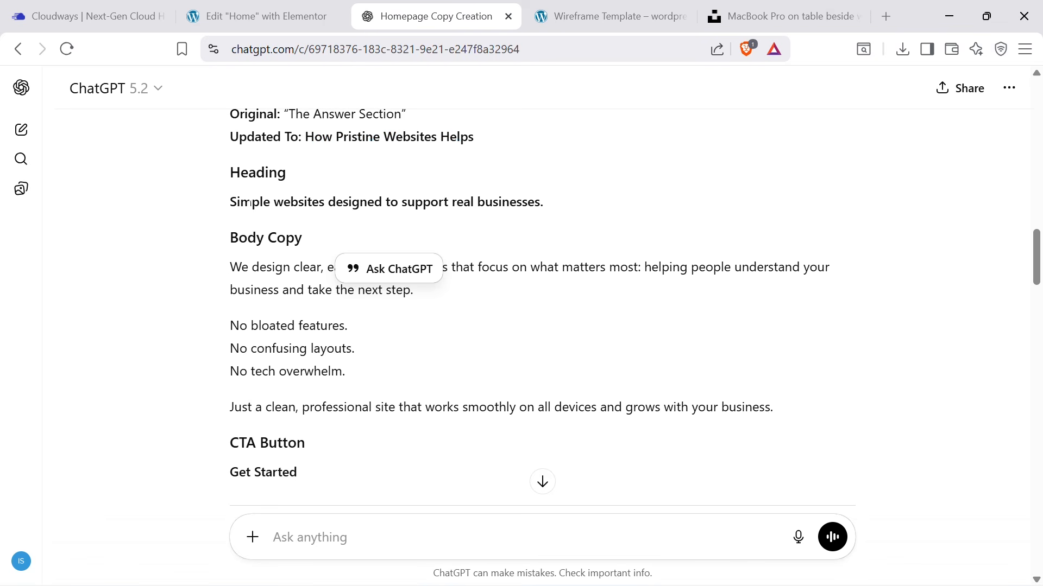
pyautogui.moveTo(237, 203); pyautogui.dragTo(559, 223)
pyautogui.moveTo(216, 269); pyautogui.dragTo(484, 377)
pyautogui.click(278, 12)
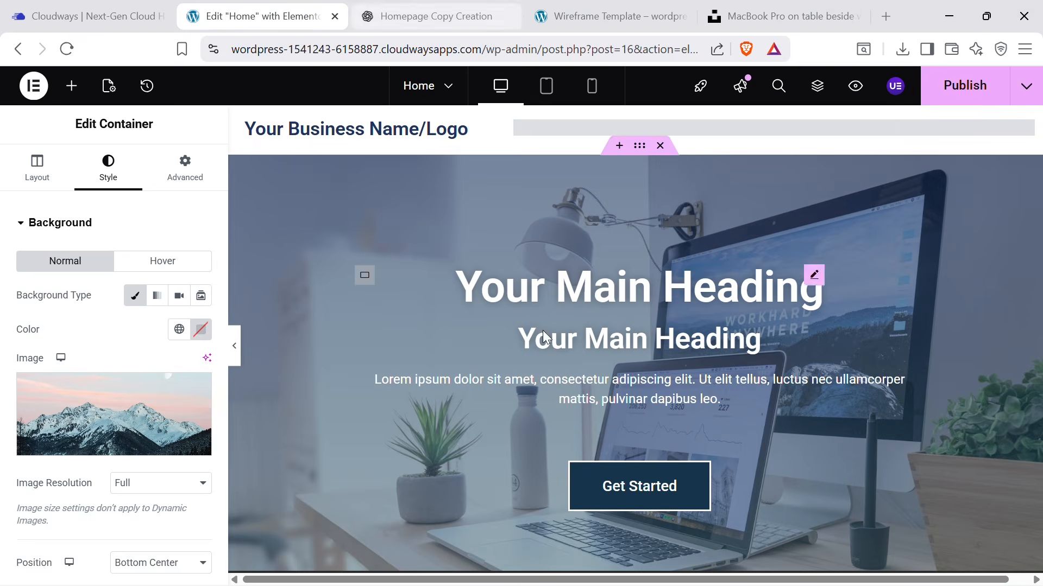
pyautogui.scroll(-15, 543, 330)
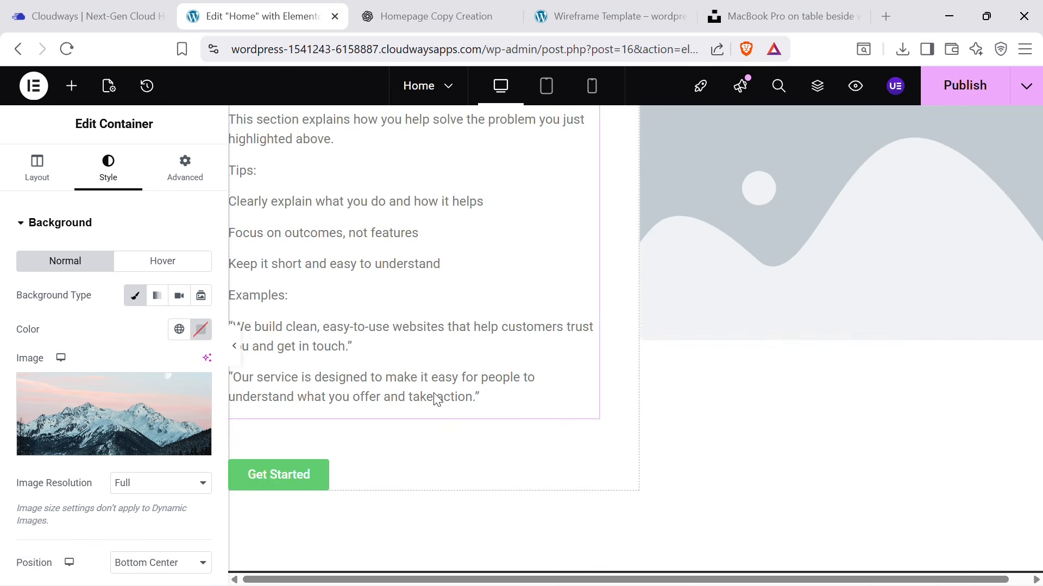
pyautogui.scroll(10, 656, 282)
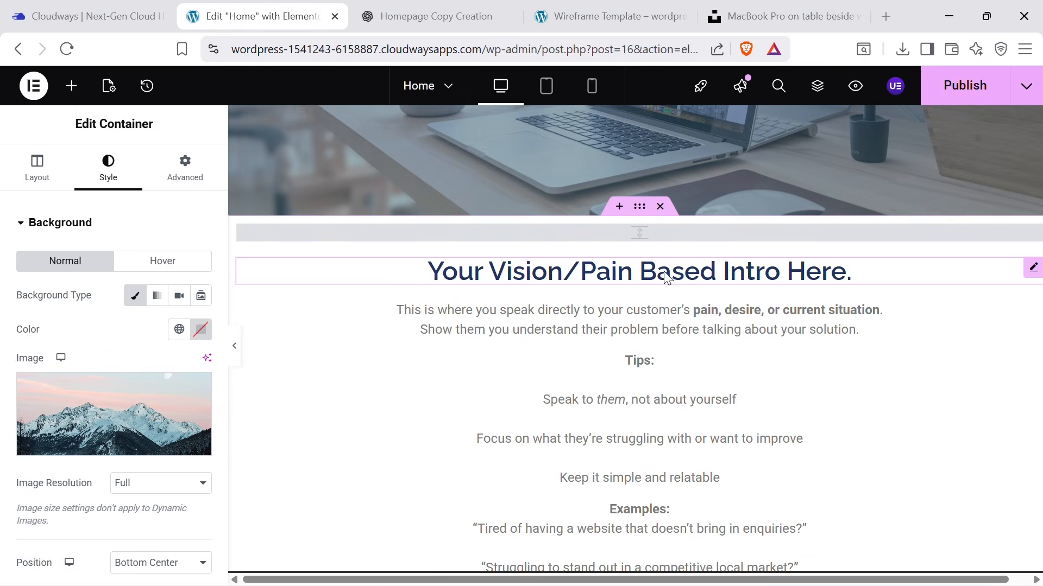
pyautogui.click(387, 8)
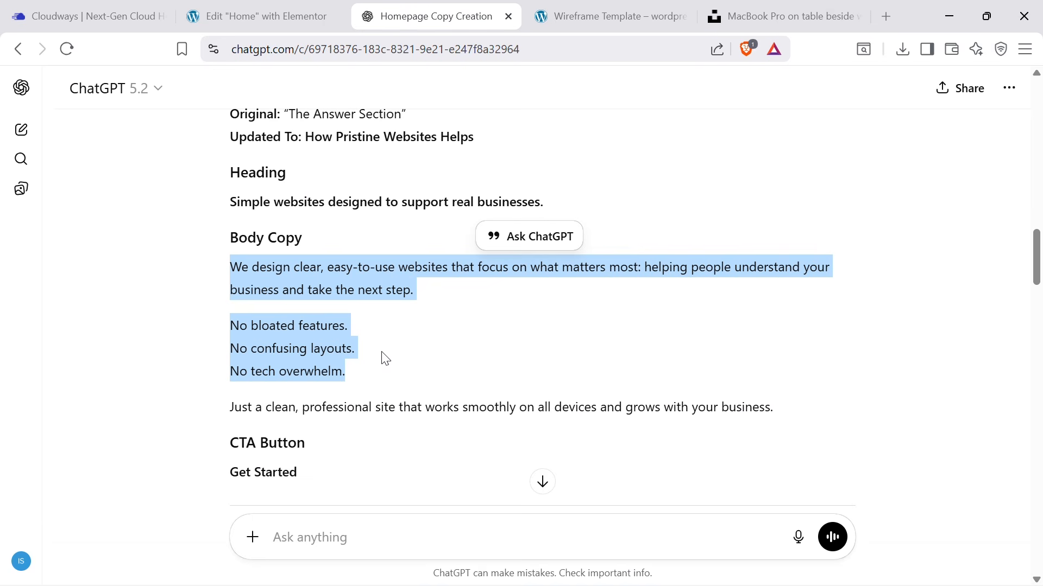
pyautogui.click(260, 270)
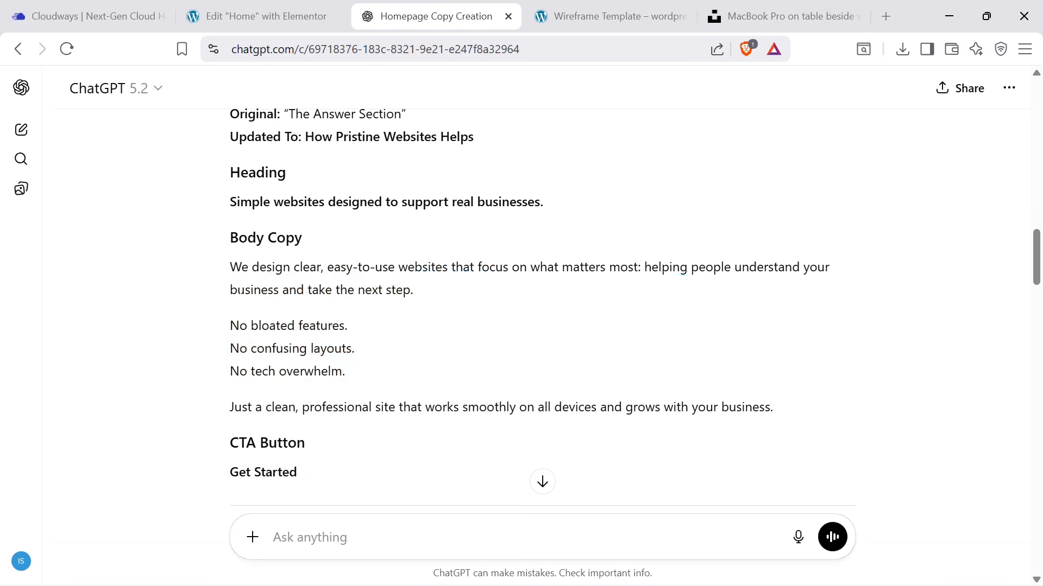
pyautogui.moveTo(237, 290); pyautogui.dragTo(463, 376)
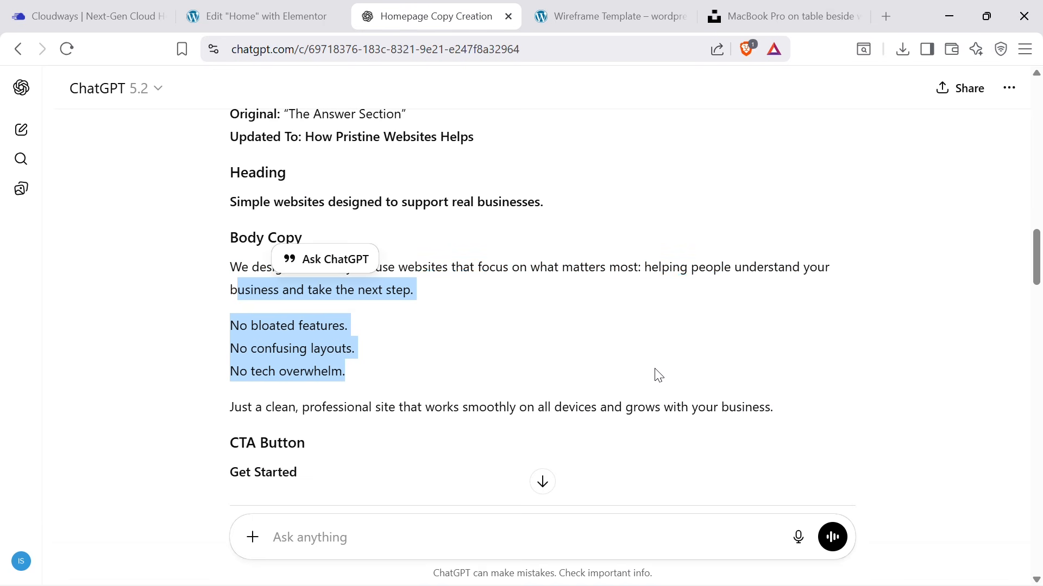
pyautogui.scroll(-7, 627, 375)
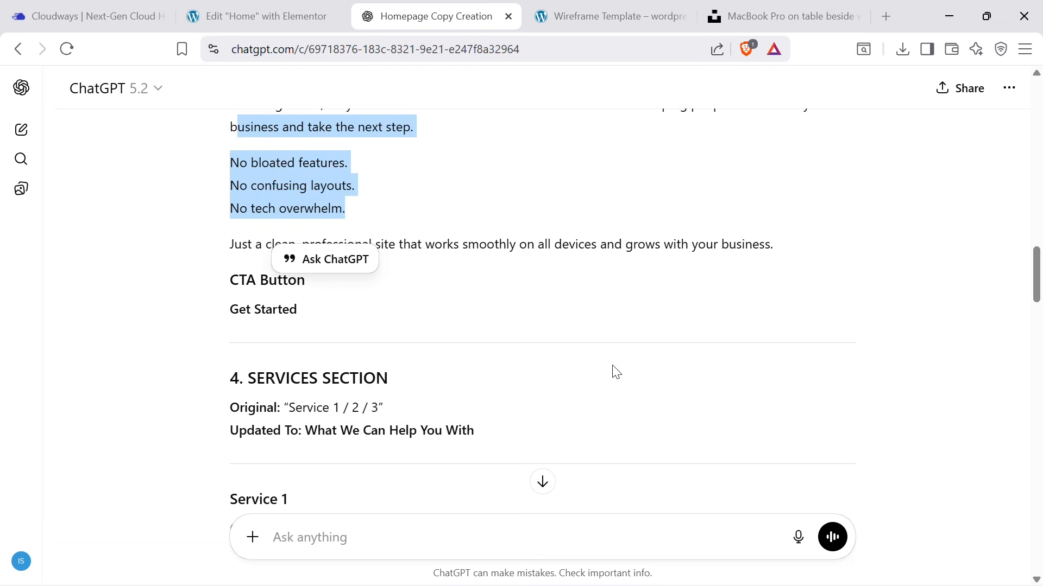
pyautogui.moveTo(270, 294); pyautogui.dragTo(556, 320)
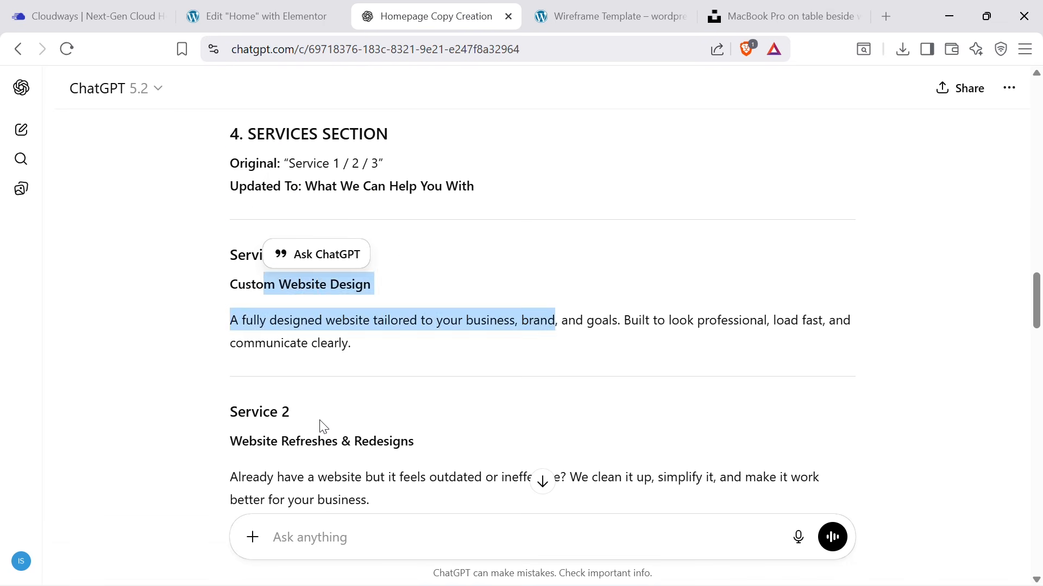
pyautogui.moveTo(230, 440); pyautogui.dragTo(632, 478)
pyautogui.scroll(-8, 672, 396)
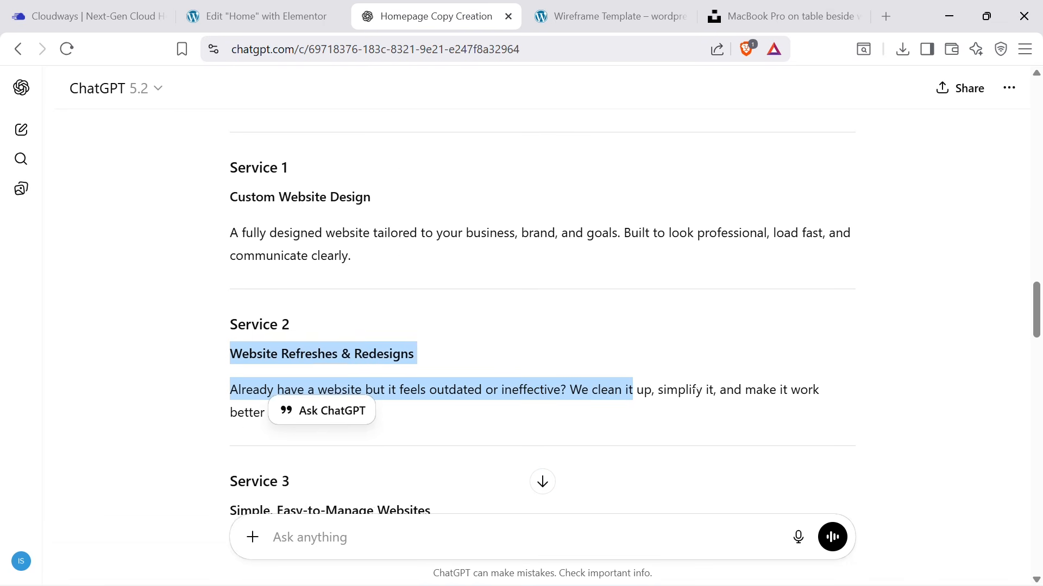
pyautogui.scroll(-3, 427, 372)
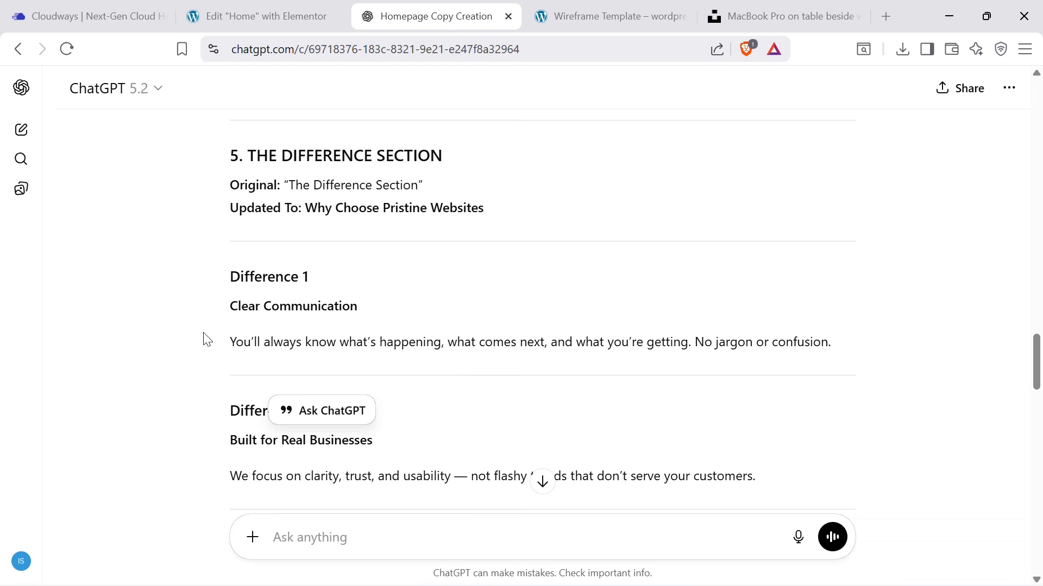
pyautogui.moveTo(207, 340); pyautogui.dragTo(940, 371)
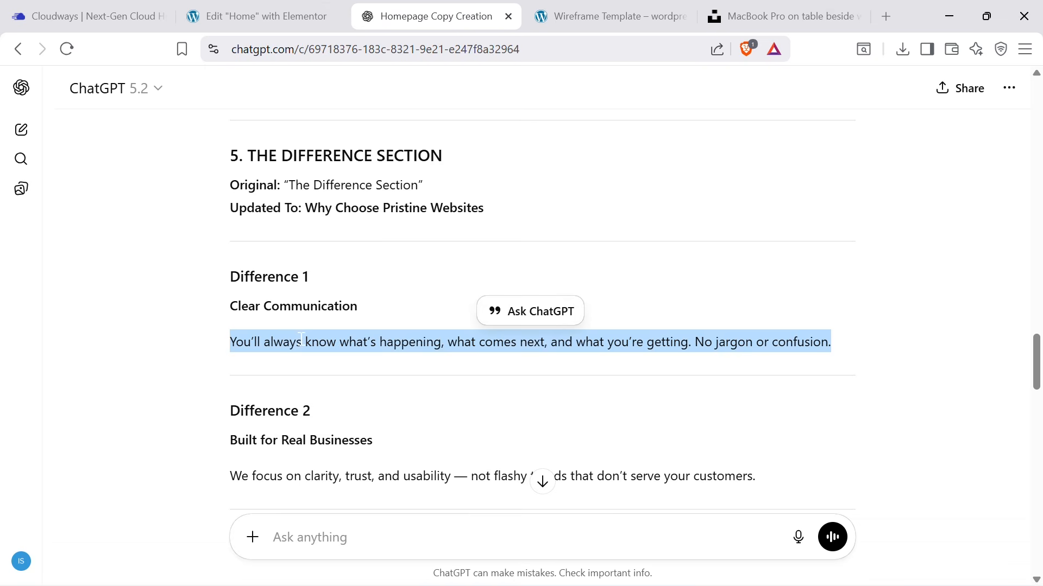
pyautogui.moveTo(231, 307); pyautogui.dragTo(365, 361)
pyautogui.moveTo(210, 351); pyautogui.dragTo(607, 391)
pyautogui.scroll(-3, 421, 354)
pyautogui.scroll(5, 369, 348)
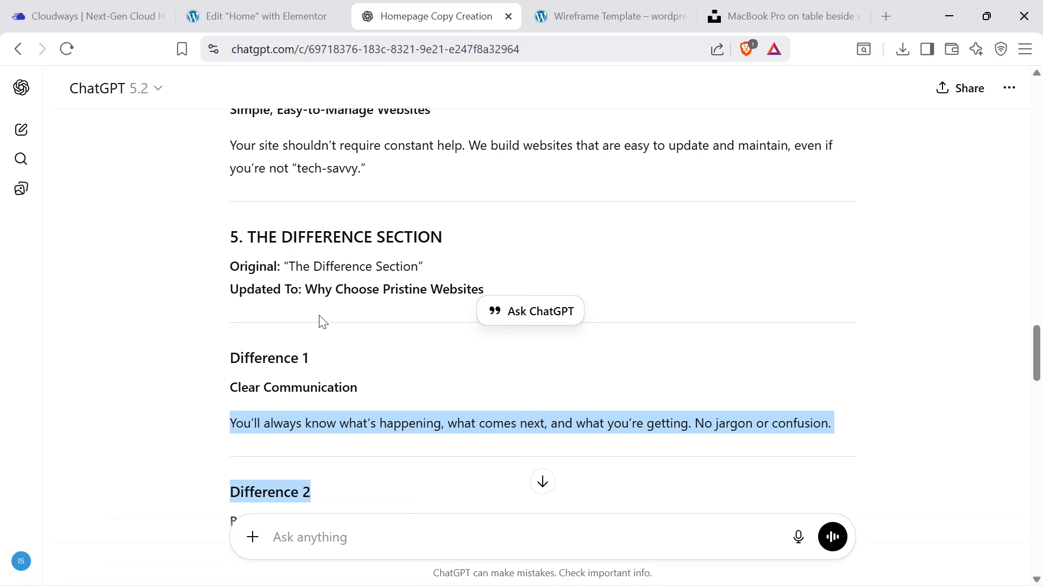
pyautogui.moveTo(291, 266); pyautogui.dragTo(514, 272)
pyautogui.moveTo(305, 289); pyautogui.dragTo(601, 309)
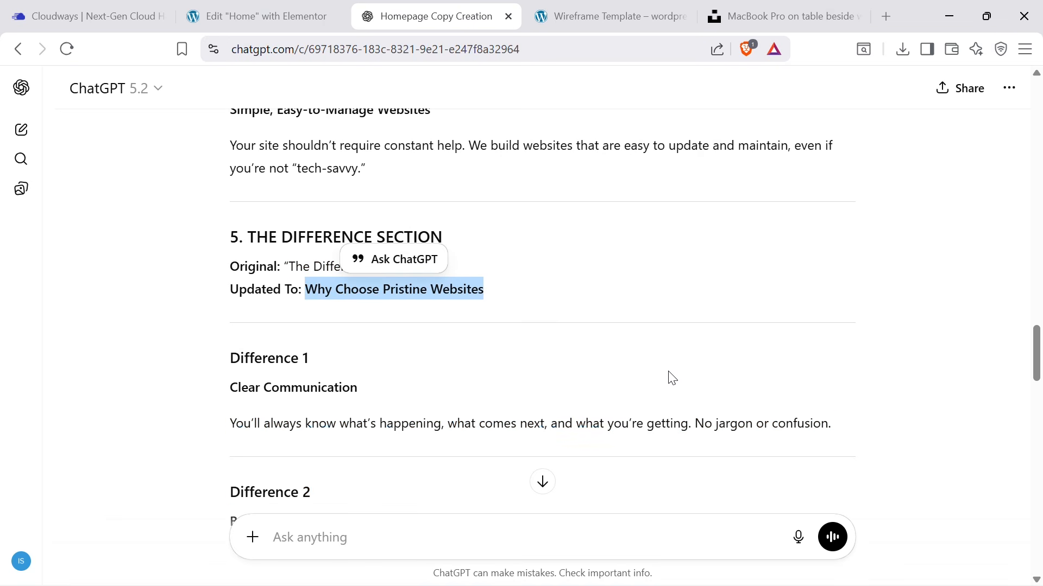
pyautogui.scroll(-3, 609, 372)
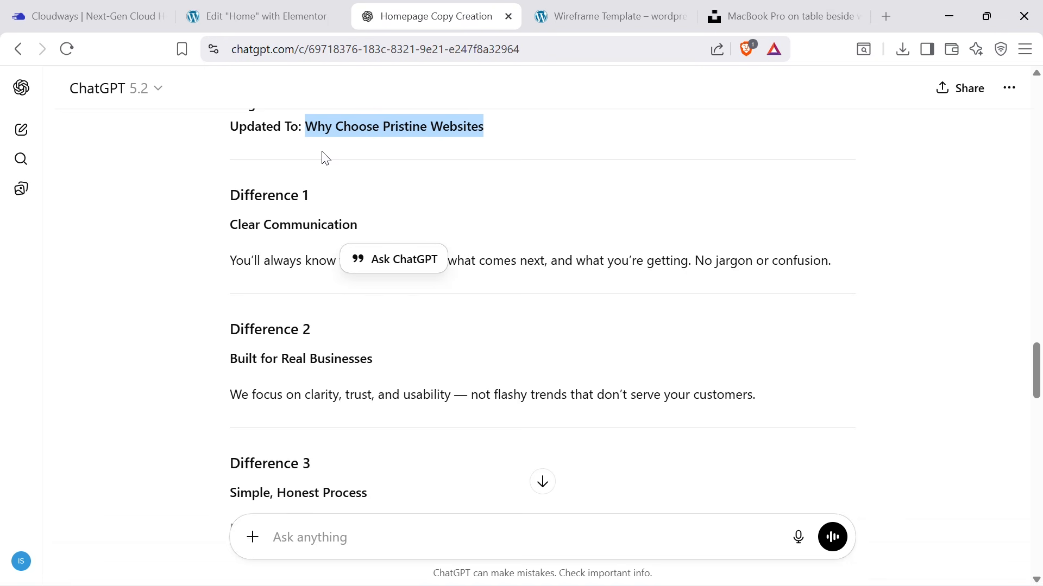
pyautogui.scroll(2, 321, 158)
pyautogui.click(296, 208)
pyautogui.moveTo(302, 208); pyautogui.dragTo(693, 256)
pyautogui.click(514, 370)
pyautogui.scroll(-6, 391, 312)
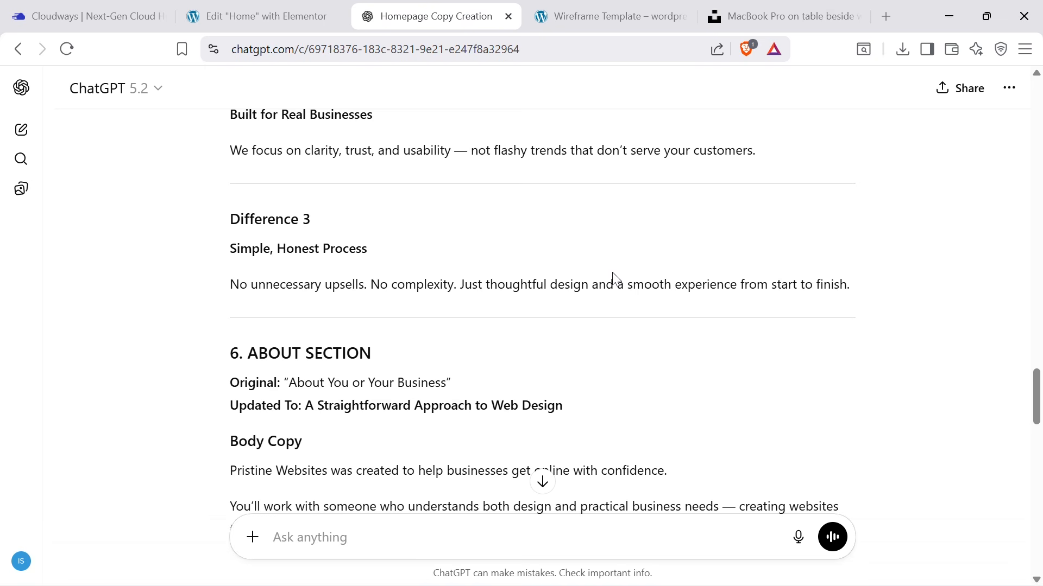
pyautogui.scroll(-3, 582, 285)
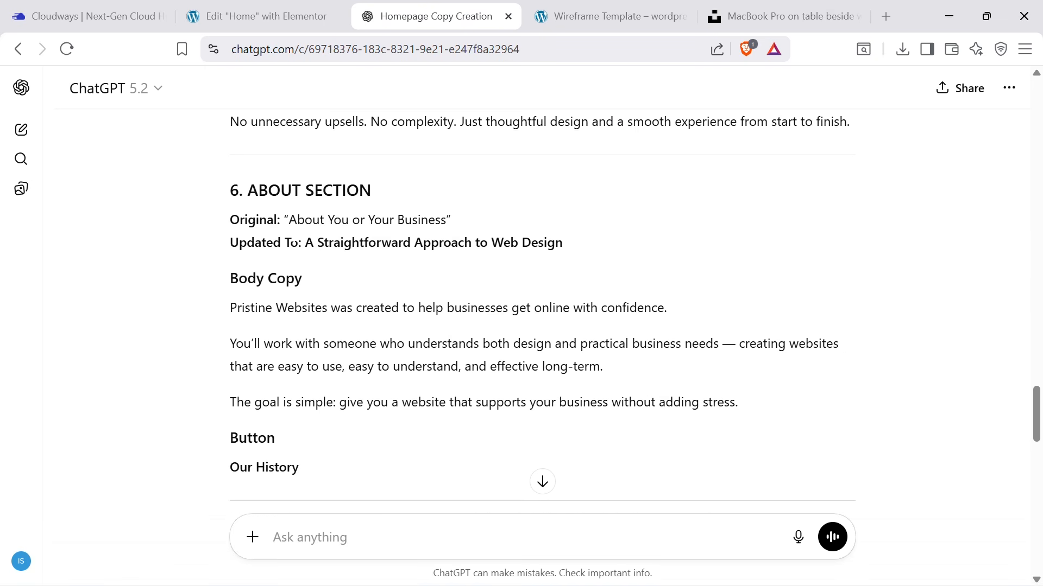
pyautogui.moveTo(291, 243); pyautogui.dragTo(722, 247)
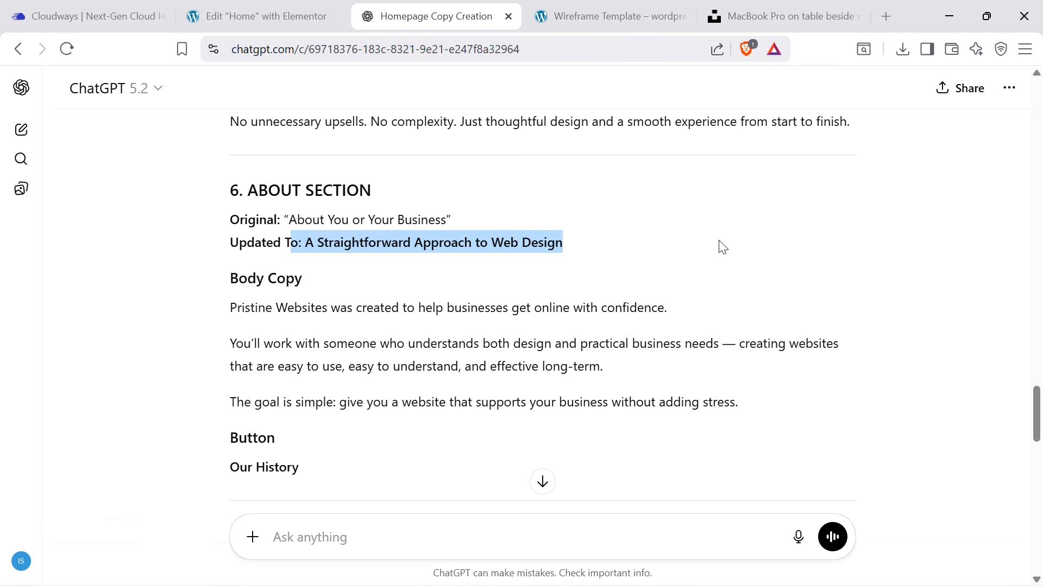
pyautogui.moveTo(141, 307); pyautogui.dragTo(809, 476)
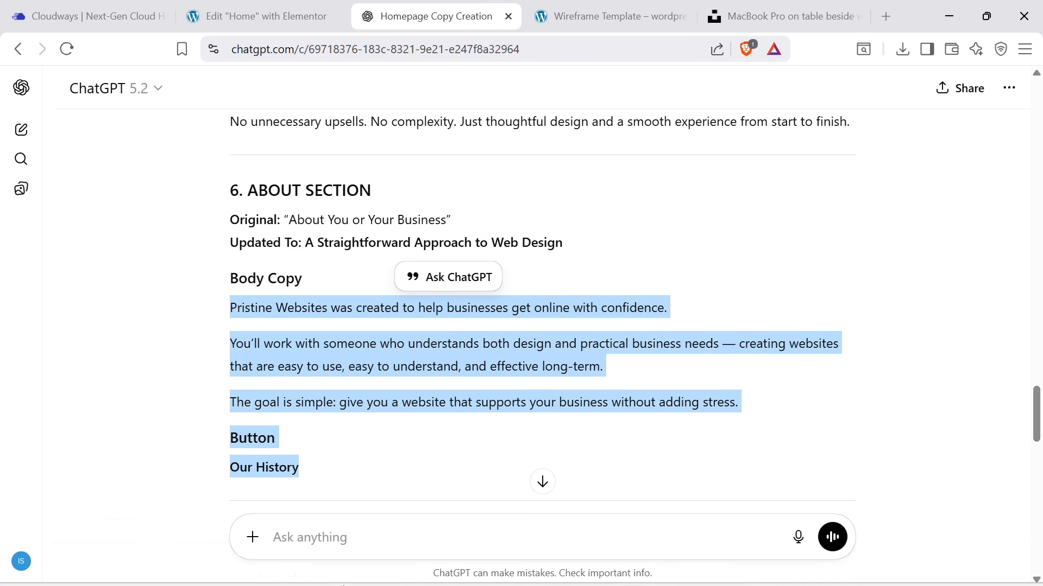
pyautogui.scroll(-6, 591, 289)
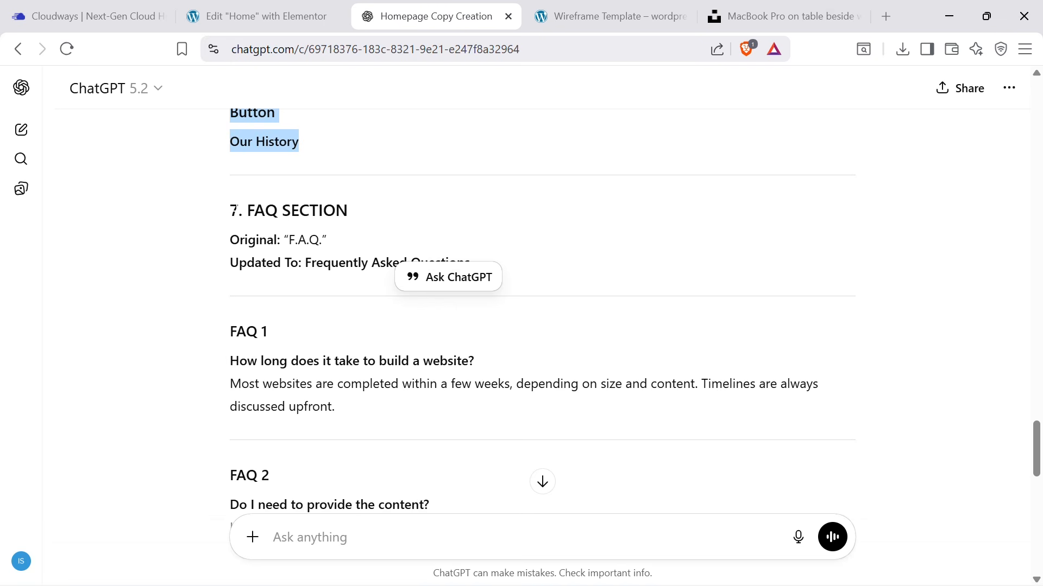
pyautogui.moveTo(210, 210); pyautogui.dragTo(528, 363)
pyautogui.scroll(-9, 528, 363)
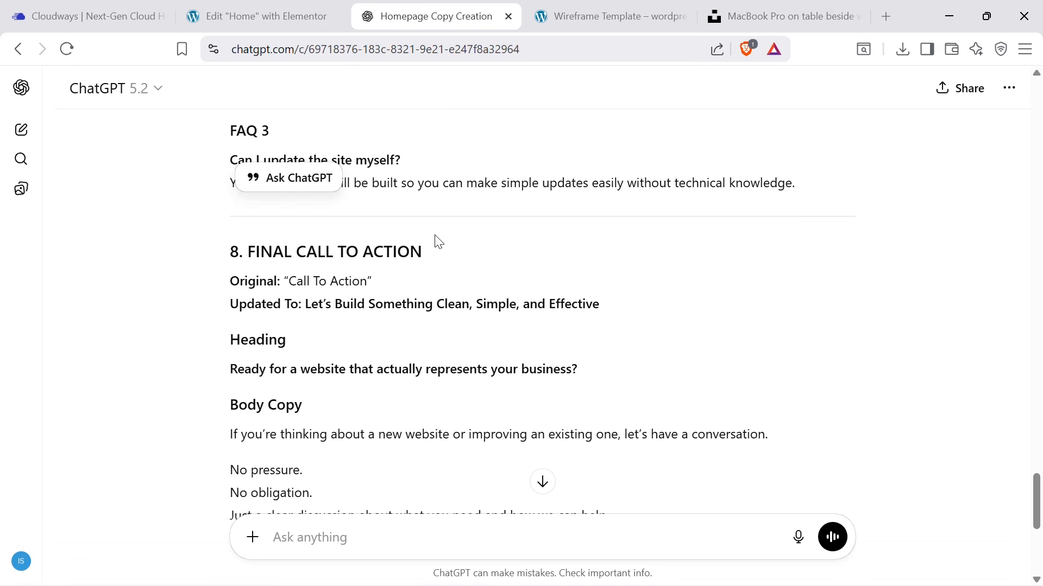
pyautogui.scroll(6, 438, 243)
pyautogui.click(382, 247)
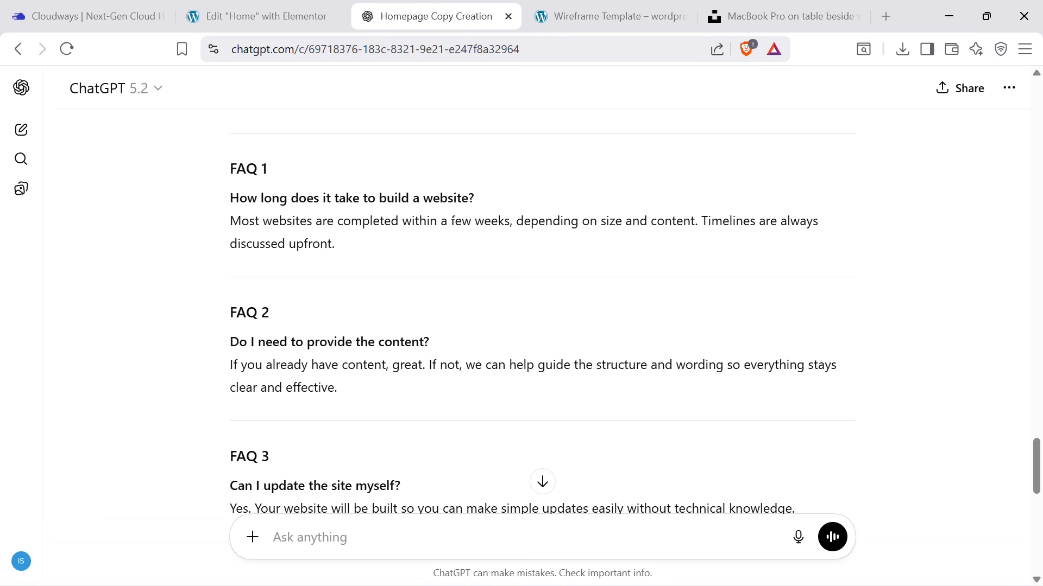
pyautogui.scroll(-9, 532, 211)
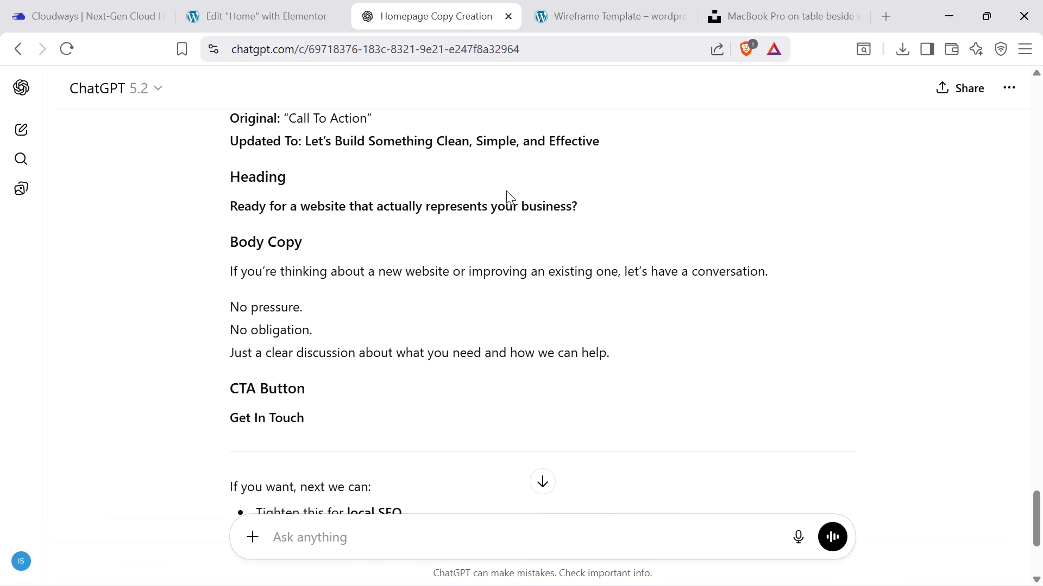
pyautogui.scroll(2, 294, 152)
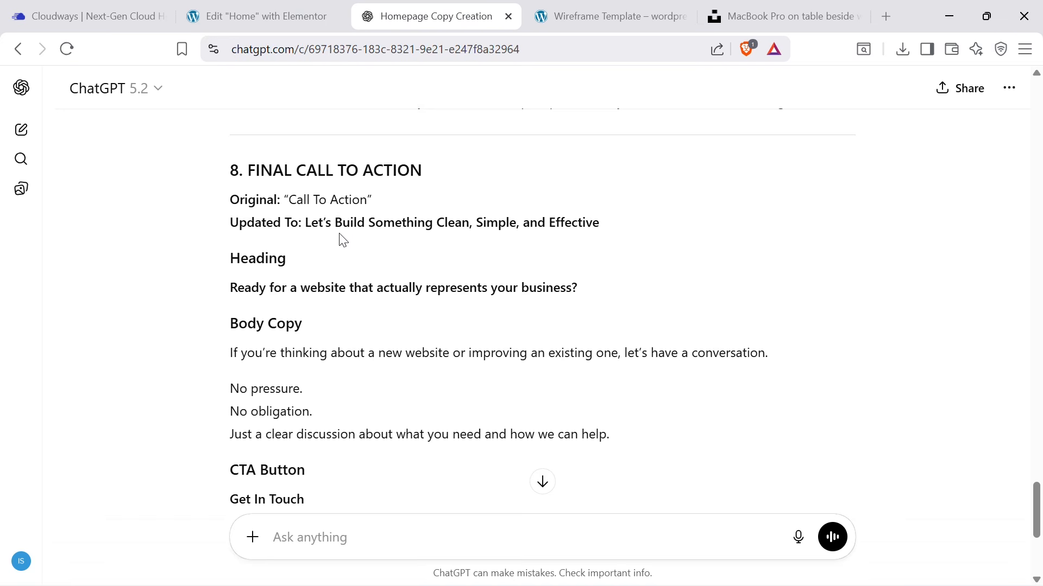
pyautogui.scroll(-6, 345, 239)
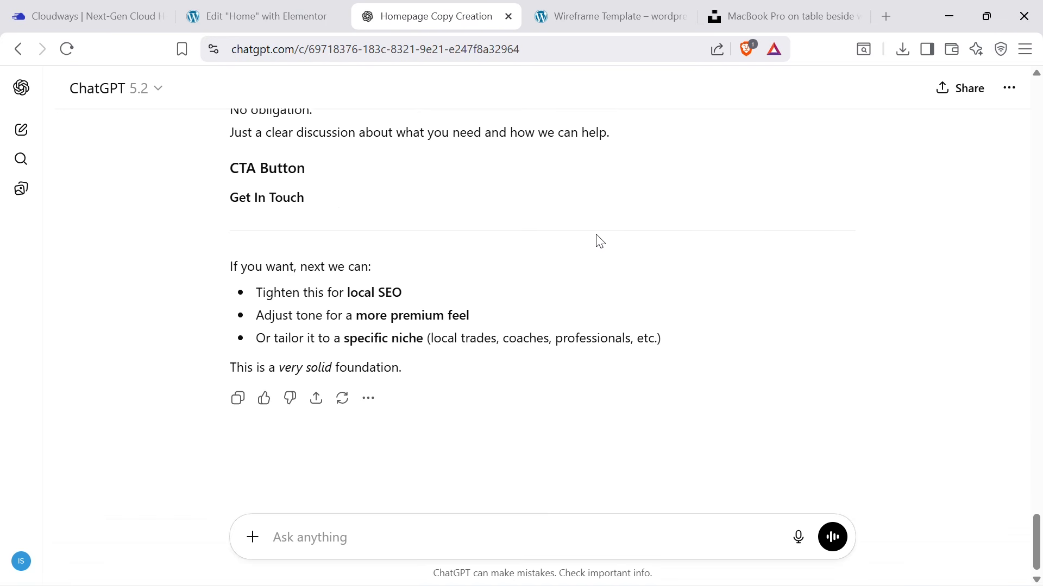
pyautogui.scroll(14, 598, 239)
pyautogui.scroll(15, 598, 239)
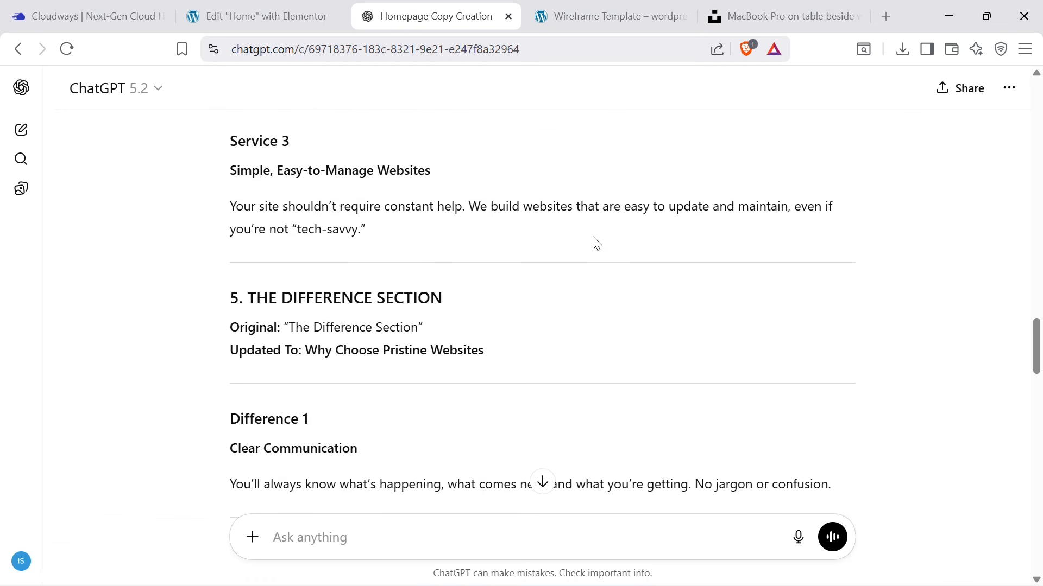
pyautogui.scroll(-15, 597, 242)
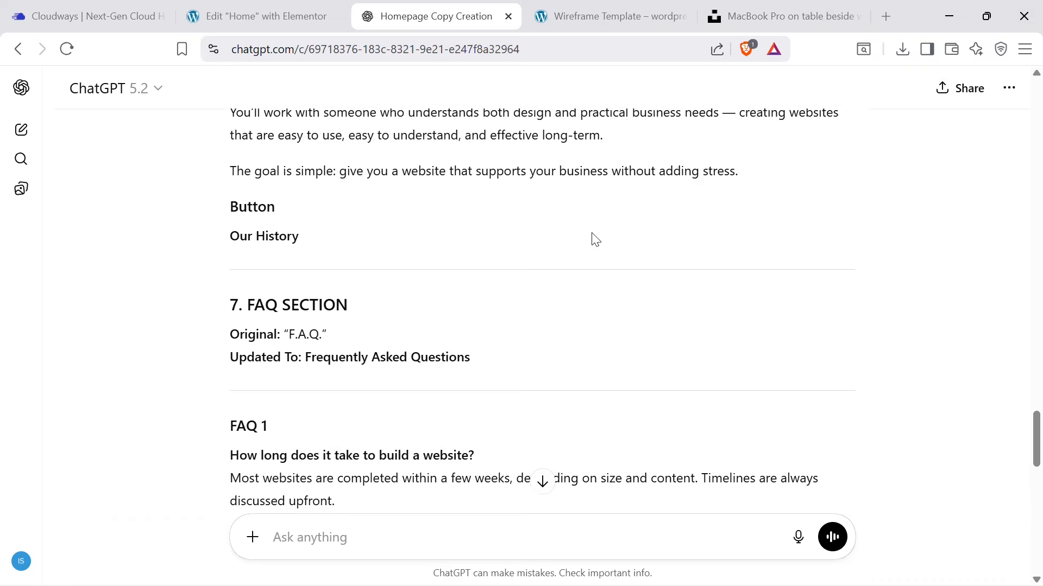
pyautogui.scroll(-10, 597, 238)
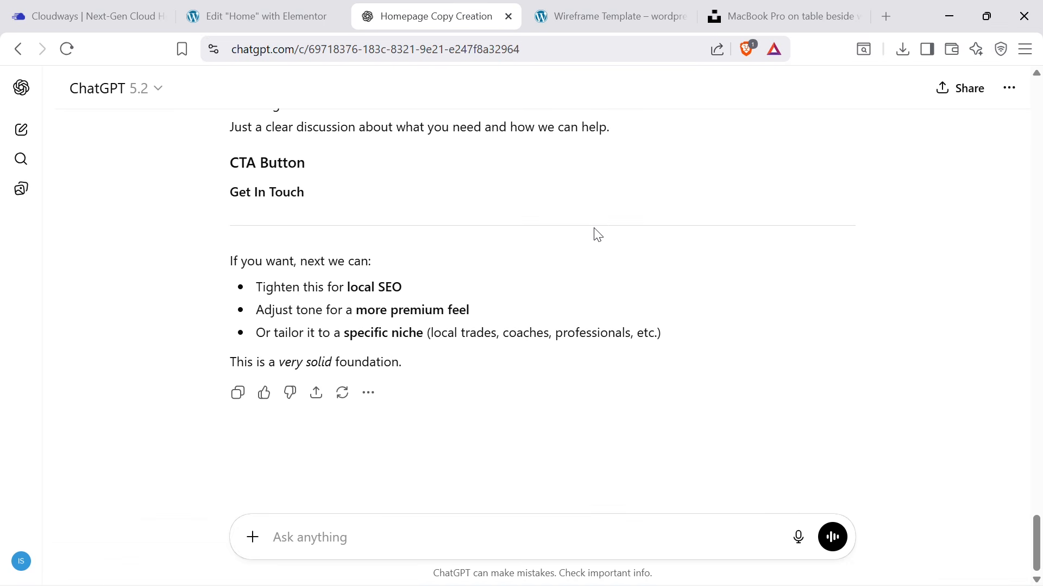
pyautogui.scroll(6, 602, 230)
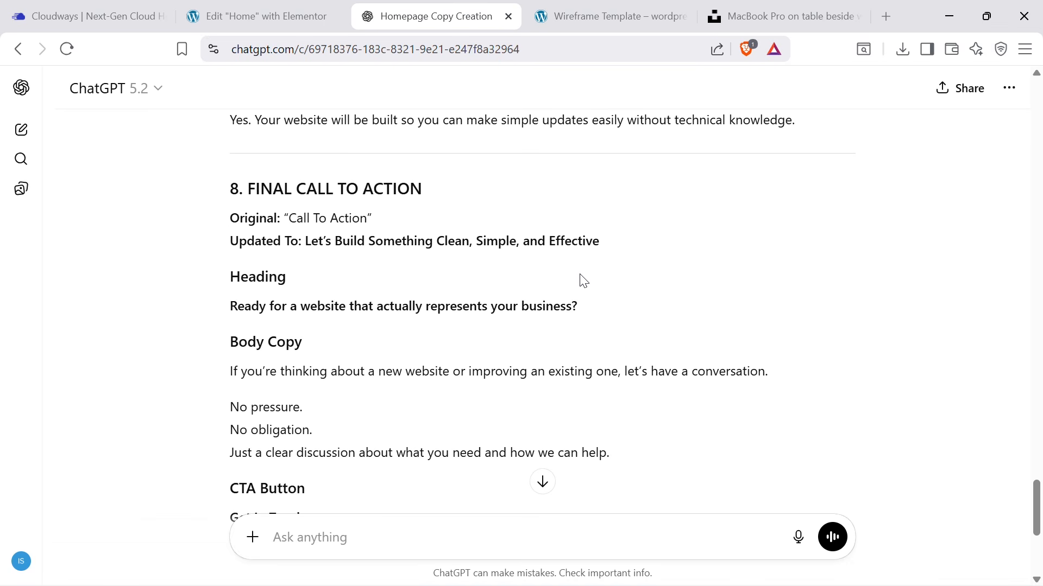
pyautogui.scroll(20, 597, 288)
pyautogui.scroll(-4, 633, 312)
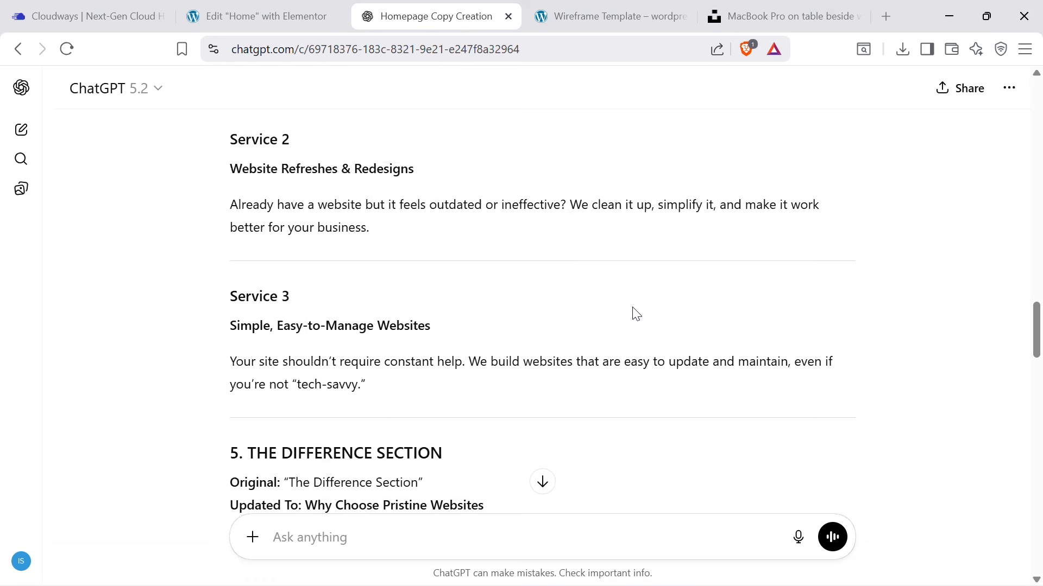
pyautogui.scroll(-20, 637, 314)
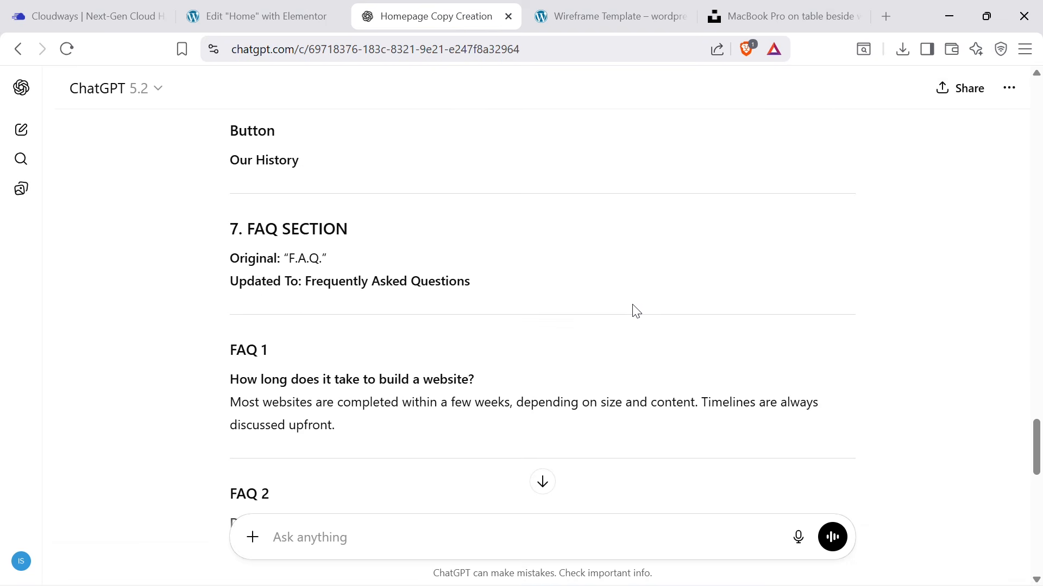
pyautogui.scroll(-14, 636, 312)
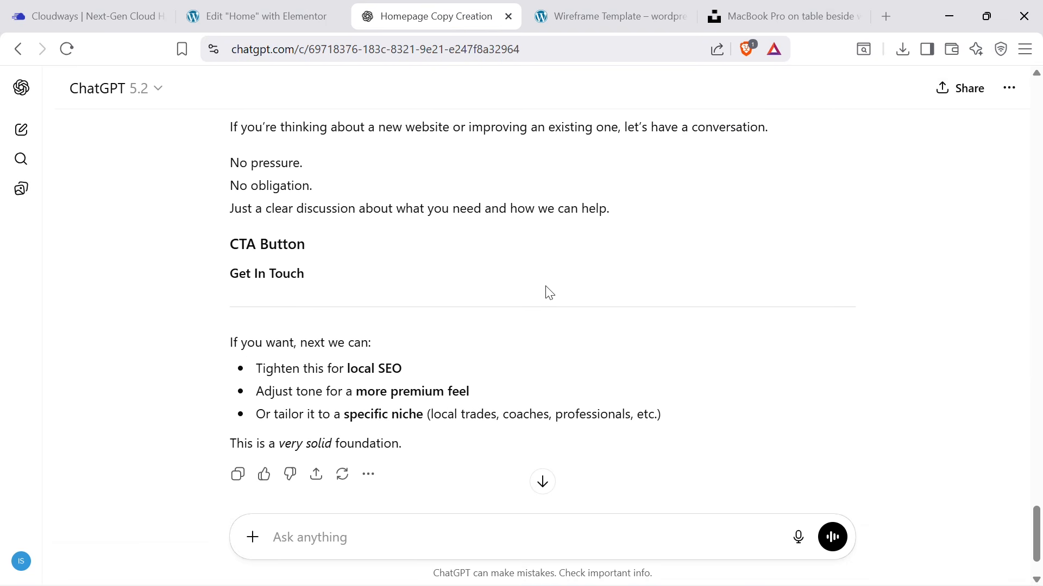
pyautogui.scroll(20, 635, 291)
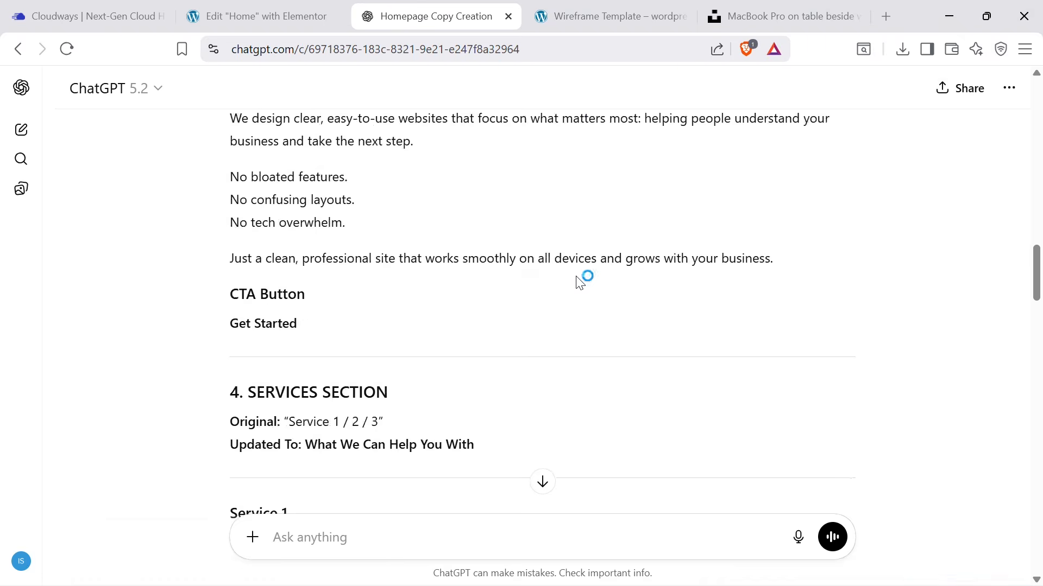
pyautogui.scroll(3, 580, 282)
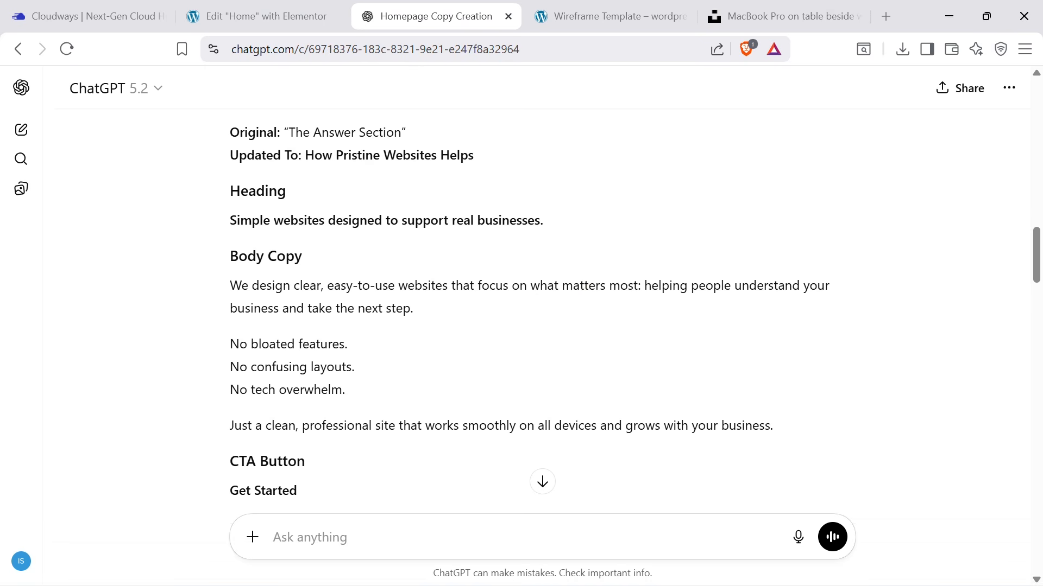
pyautogui.scroll(13, 580, 279)
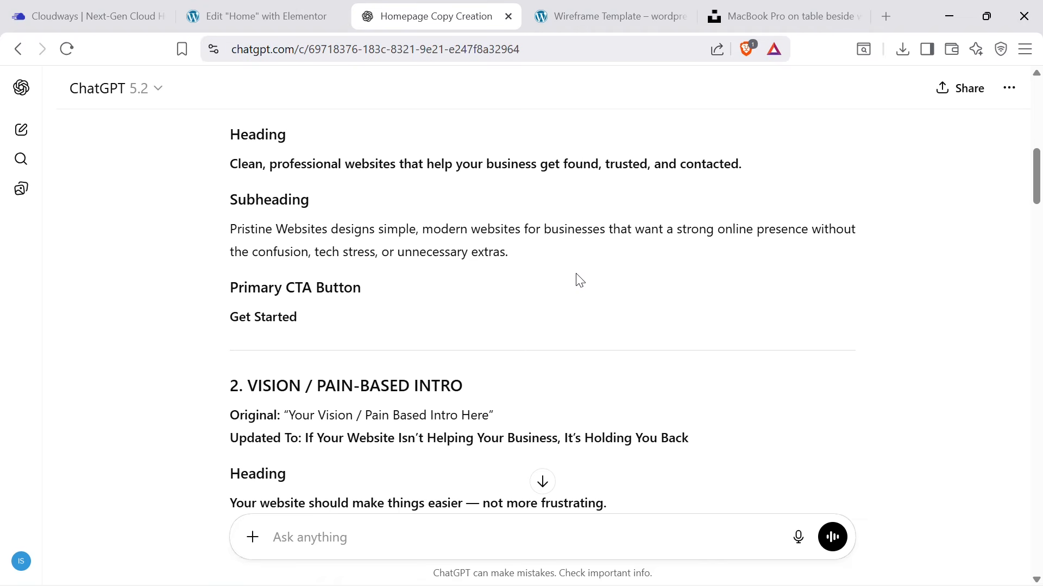
pyautogui.scroll(6, 627, 270)
pyautogui.scroll(-5, 704, 260)
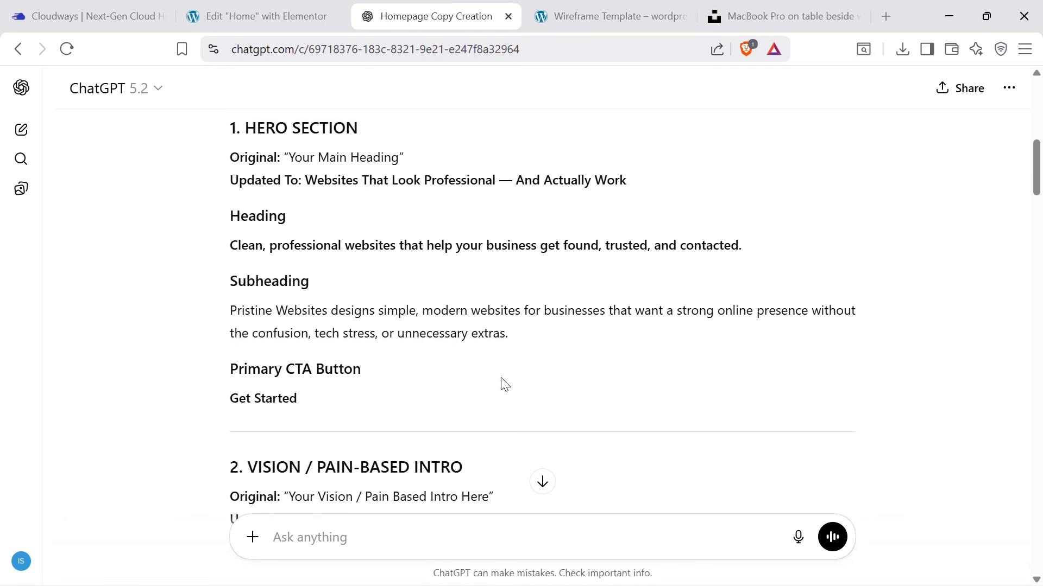
# Copy the headline 'Websites That Look Professional — And Actually Work' from ChatGPT's homepage copy.
pyautogui.click(261, 16)
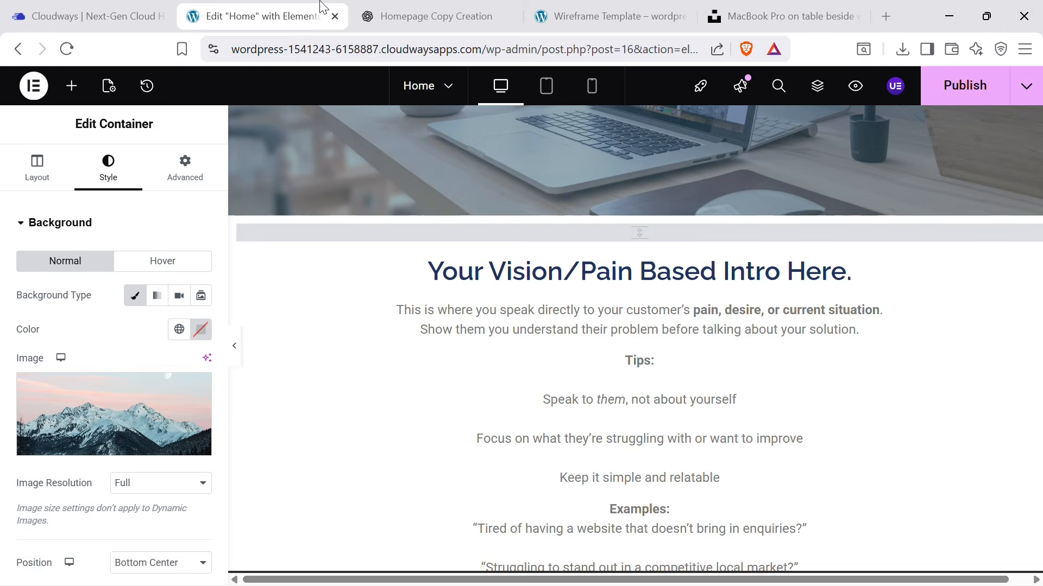
pyautogui.scroll(10, 595, 546)
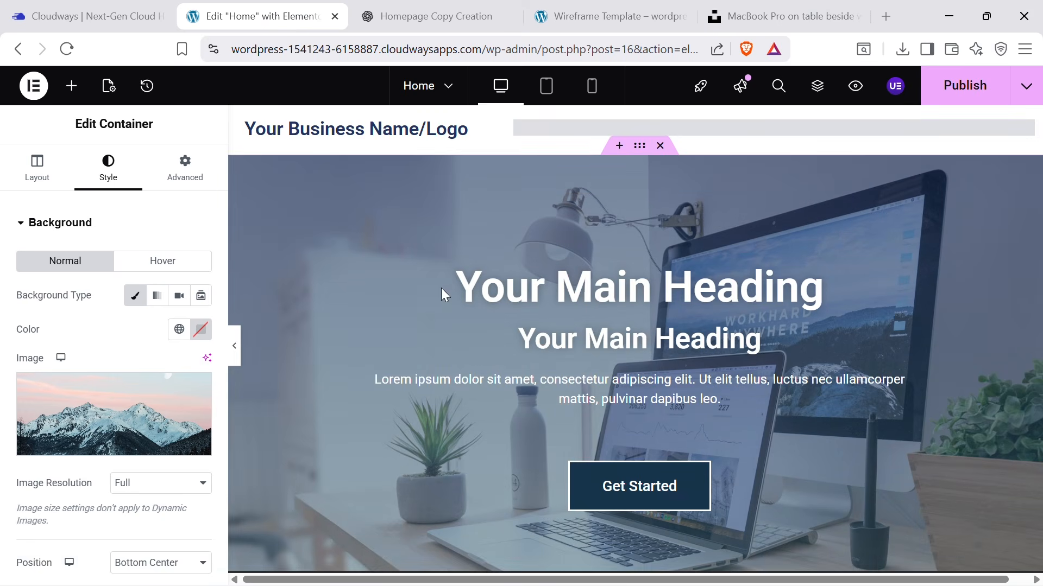
pyautogui.click(382, 9)
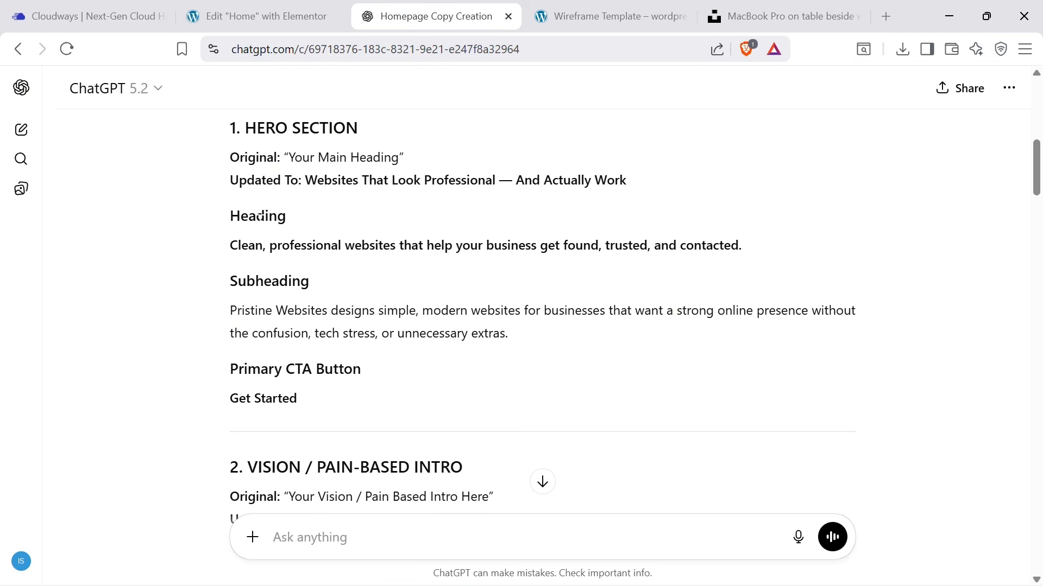
pyautogui.moveTo(305, 180); pyautogui.dragTo(662, 191)
pyautogui.hotkey('ctrl', 'c')
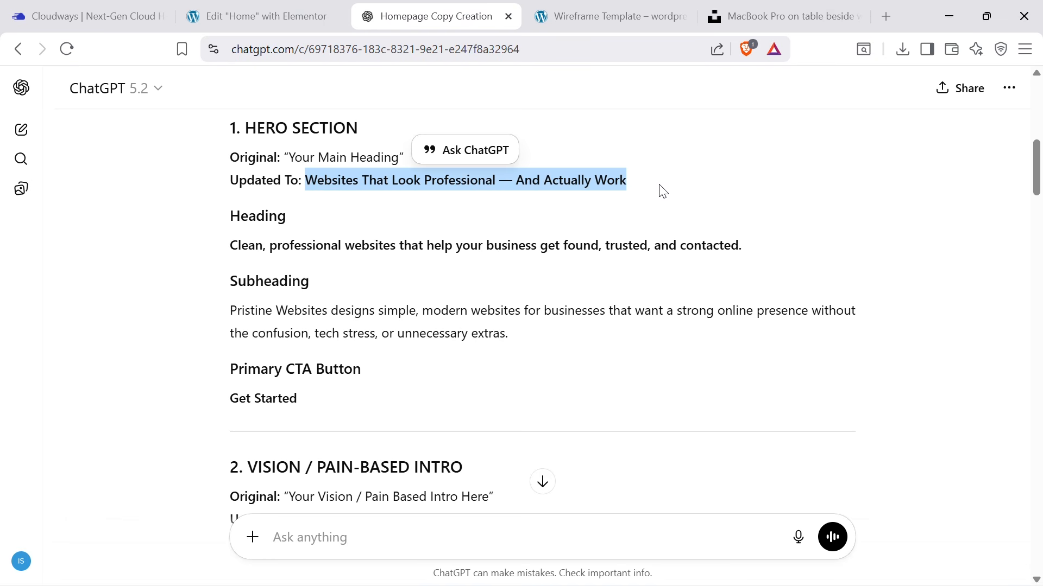
pyautogui.click(321, 11)
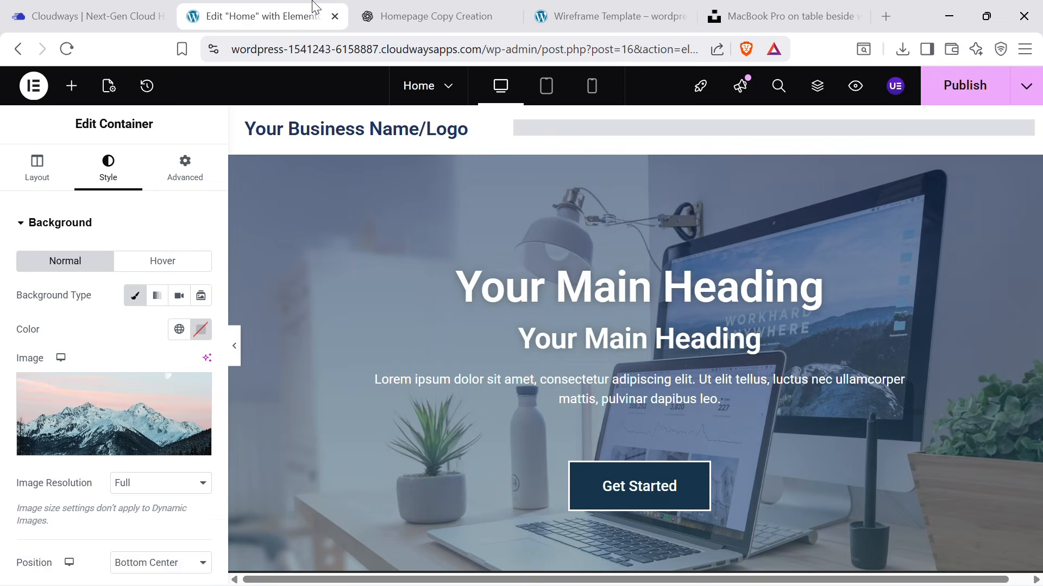
# Paste the headline into the hero main heading's Title, replacing 'Your Main Heading'.
pyautogui.click(619, 297)
pyautogui.tripleClick(470, 297)
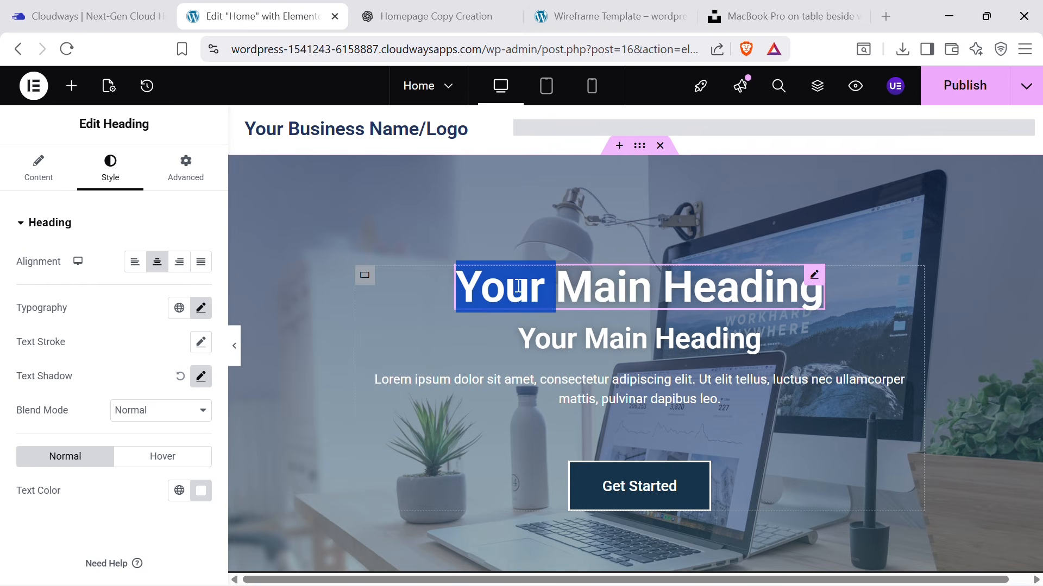
pyautogui.click(36, 172)
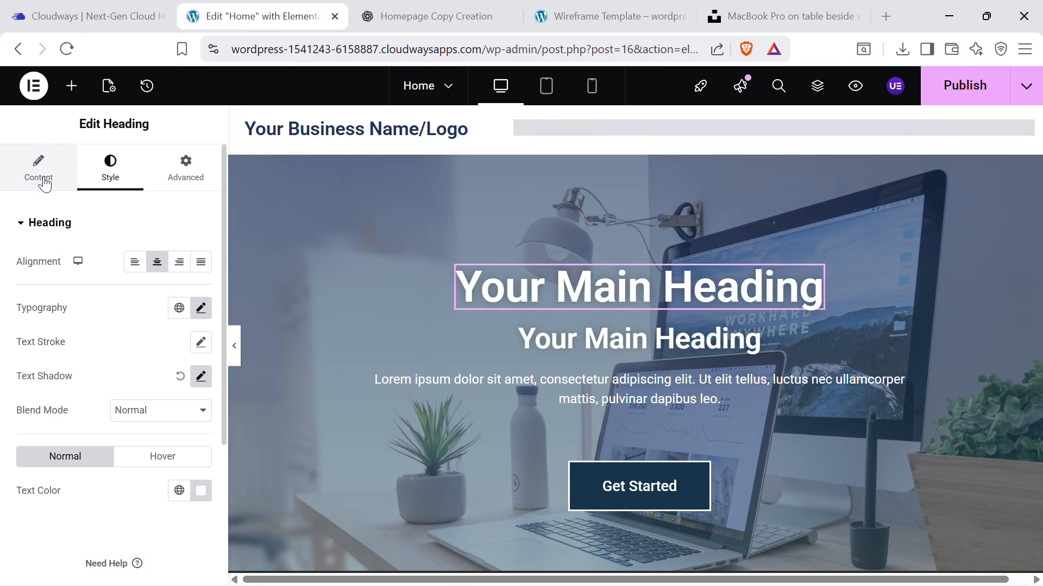
pyautogui.tripleClick(98, 283)
pyautogui.hotkey('ctrl', 'v')
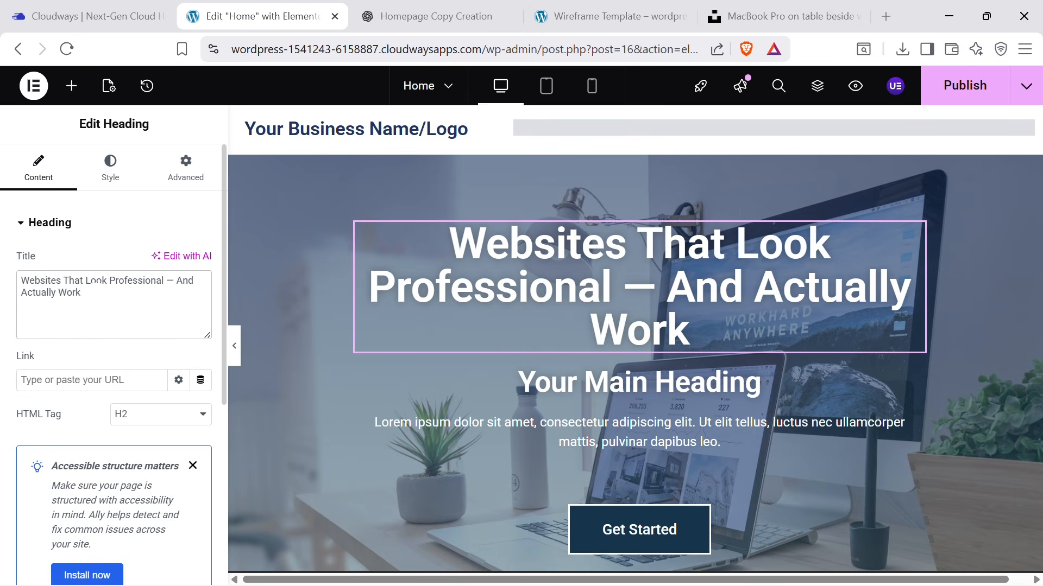
pyautogui.click(416, 9)
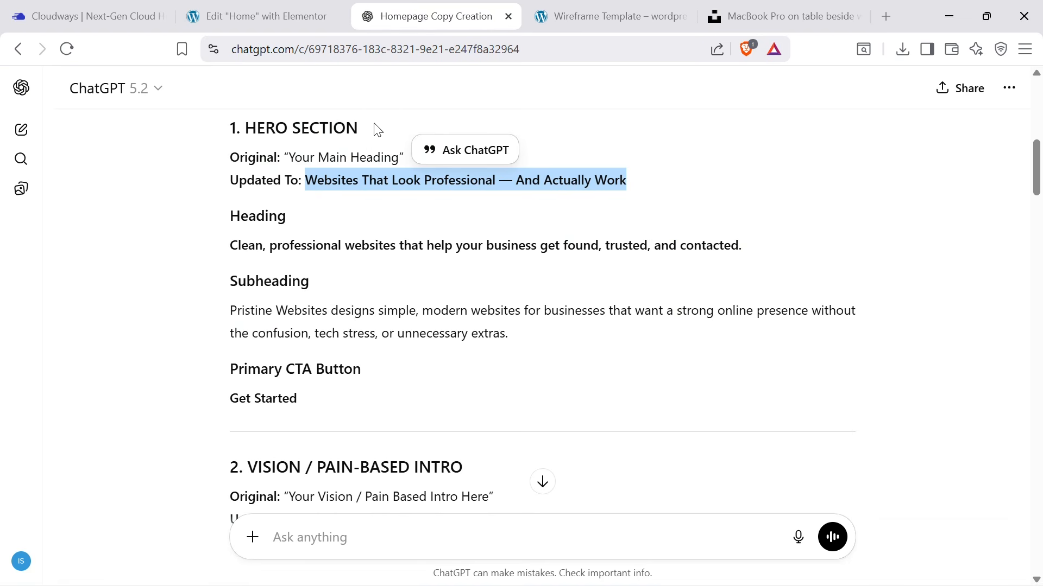
pyautogui.click(265, 13)
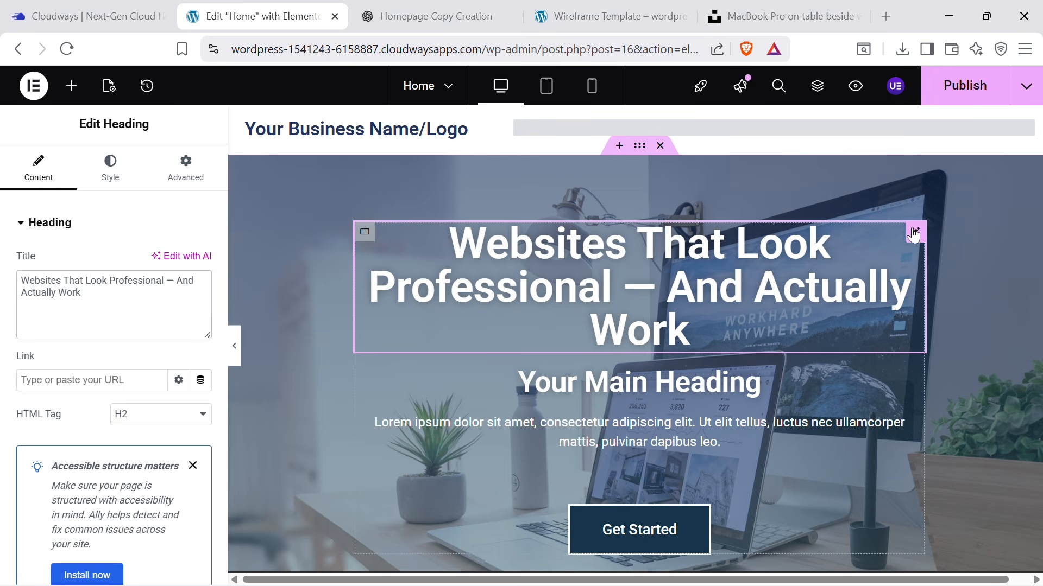
pyautogui.click(110, 168)
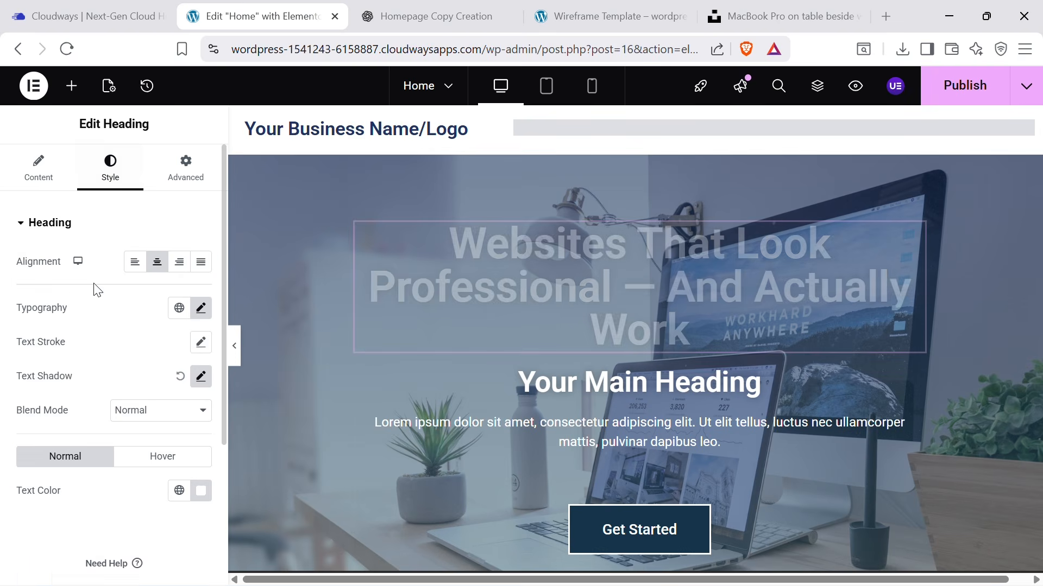
# Raise the hero headline's Typography size from 53 to 63 px.
pyautogui.click(195, 315)
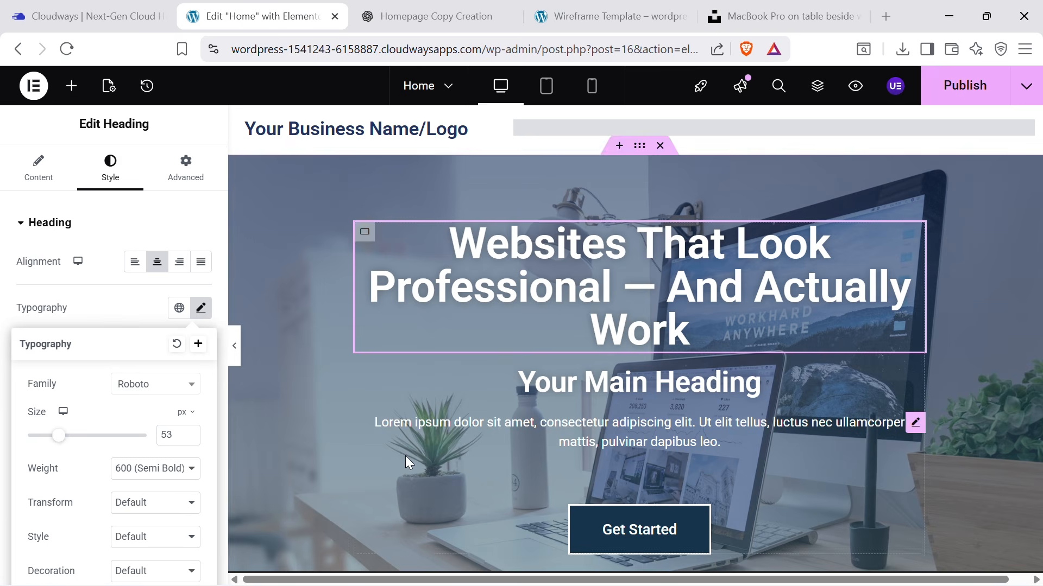
pyautogui.moveTo(65, 434); pyautogui.dragTo(69, 444)
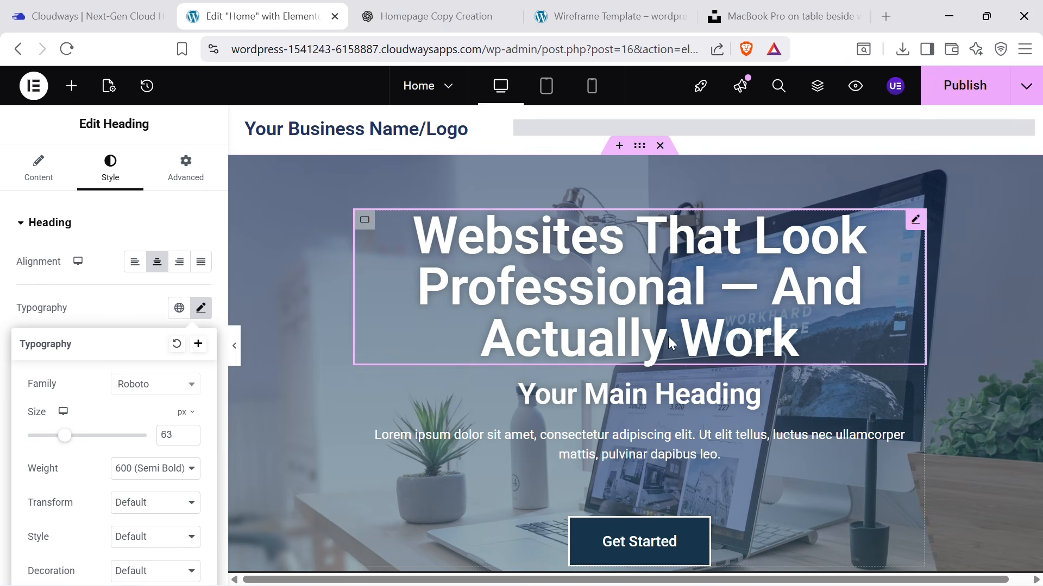
pyautogui.click(751, 391)
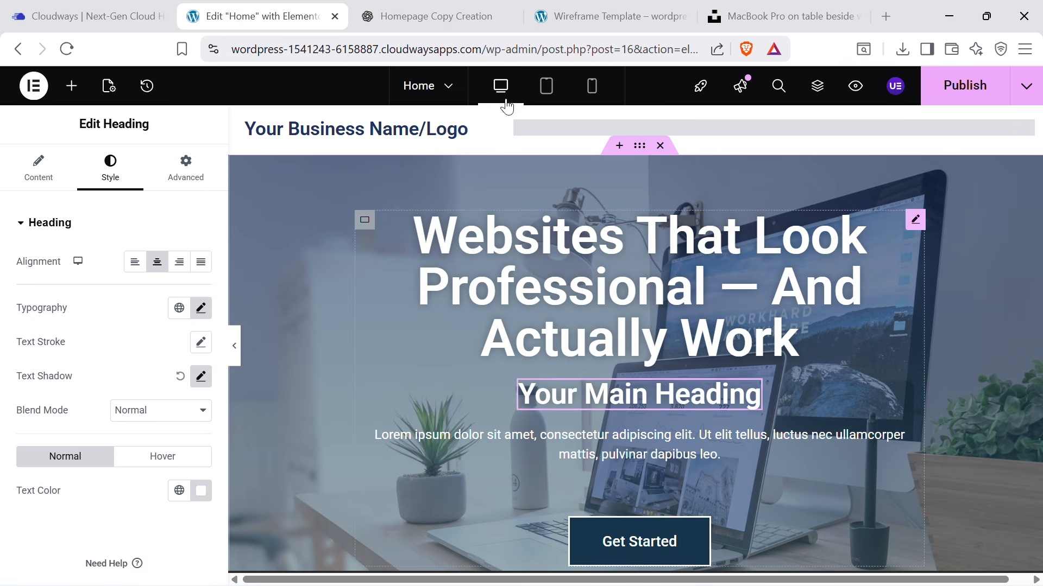
# Set the second hero heading to 'Clean, professional websites that help your business get found, trusted, and contacted.'.
pyautogui.click(448, 3)
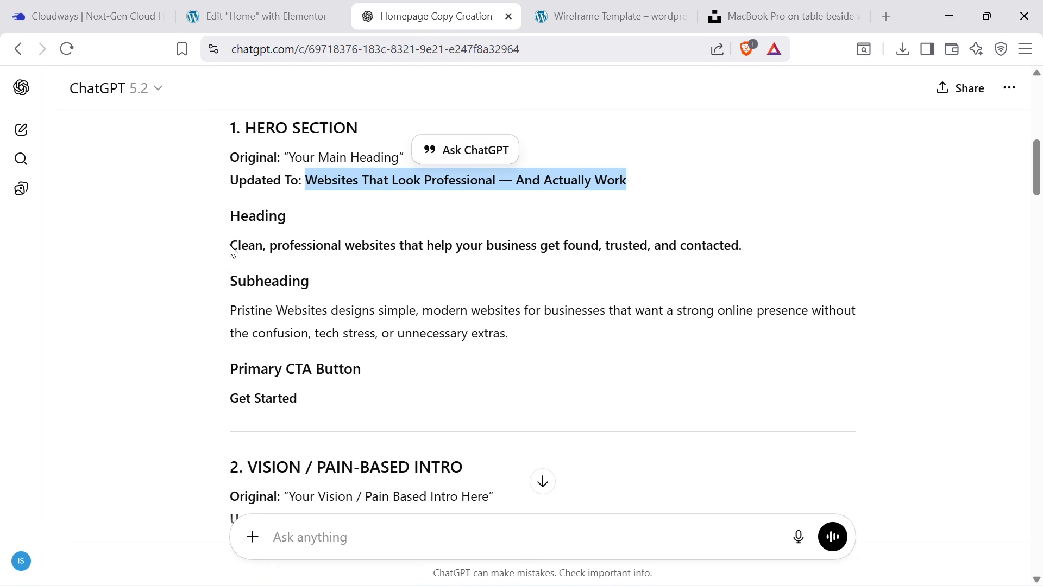
pyautogui.moveTo(230, 247); pyautogui.dragTo(785, 251)
pyautogui.hotkey('ctrl', 'c')
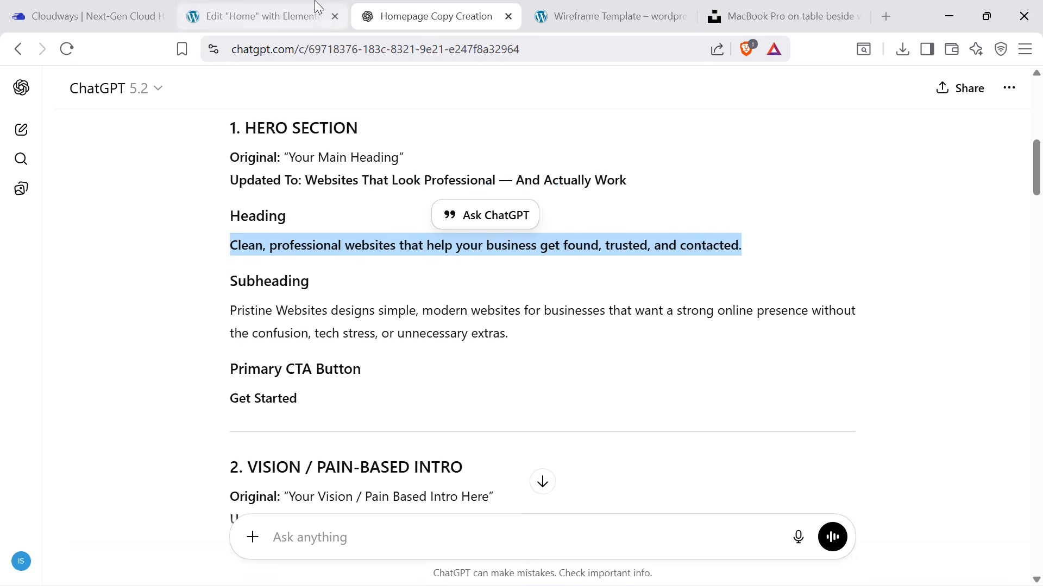
pyautogui.click(314, 6)
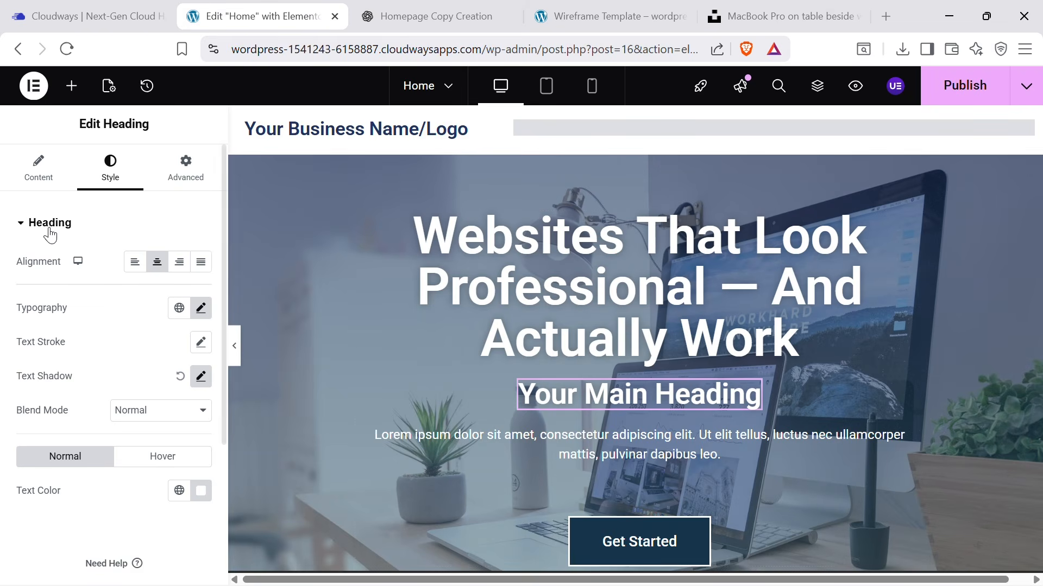
pyautogui.click(44, 171)
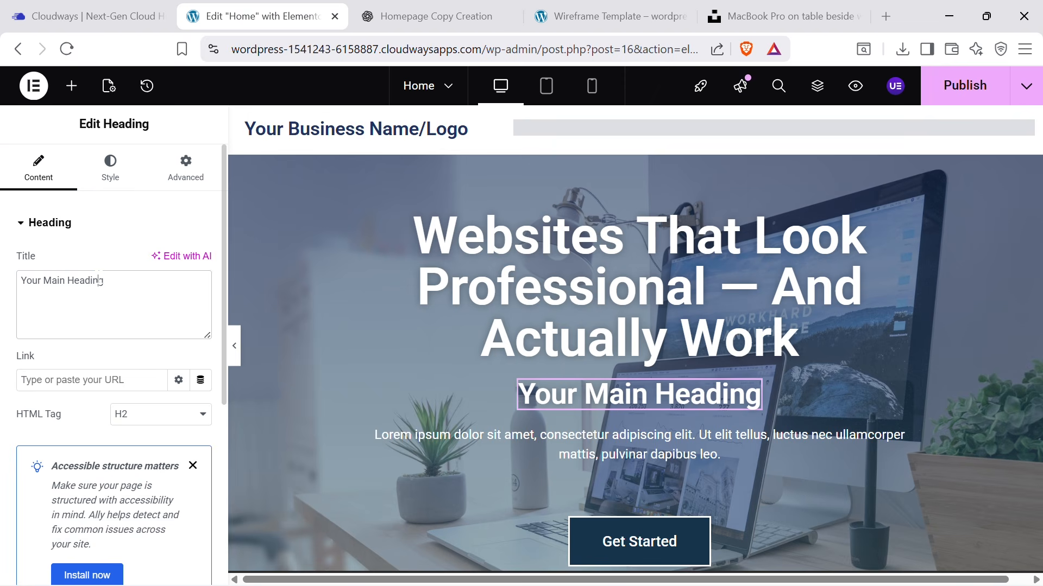
pyautogui.tripleClick(99, 281)
pyautogui.hotkey('ctrl', 'v')
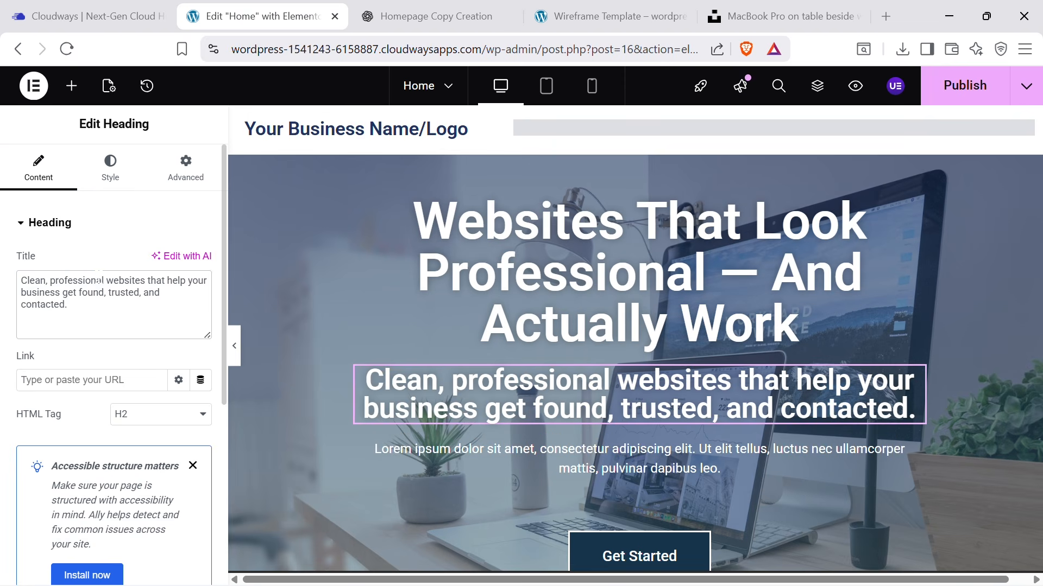
# Copy the Pristine Websites subheading paragraph from ChatGPT's copy.
pyautogui.click(377, 285)
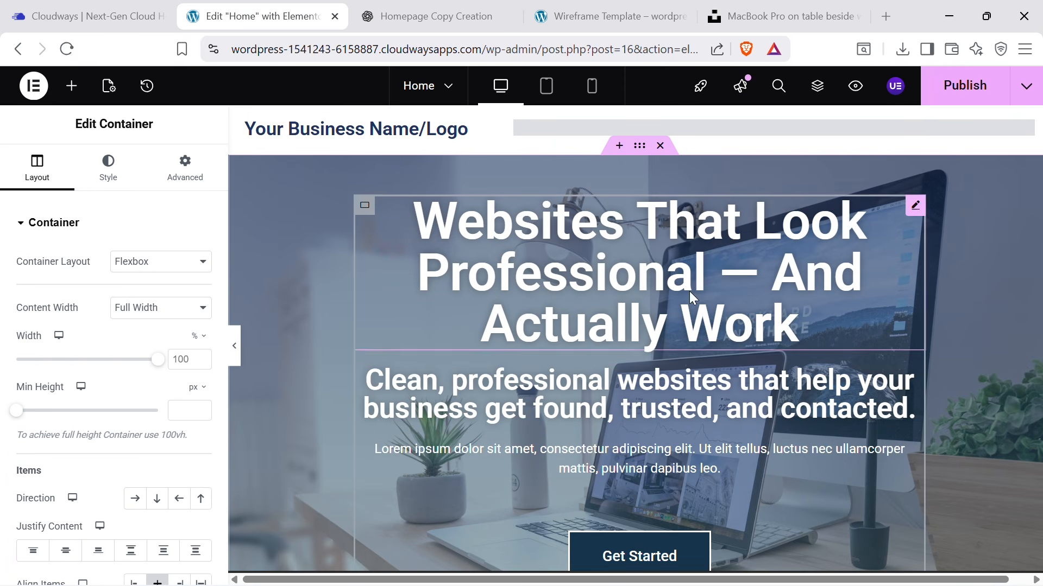
pyautogui.scroll(-2, 645, 358)
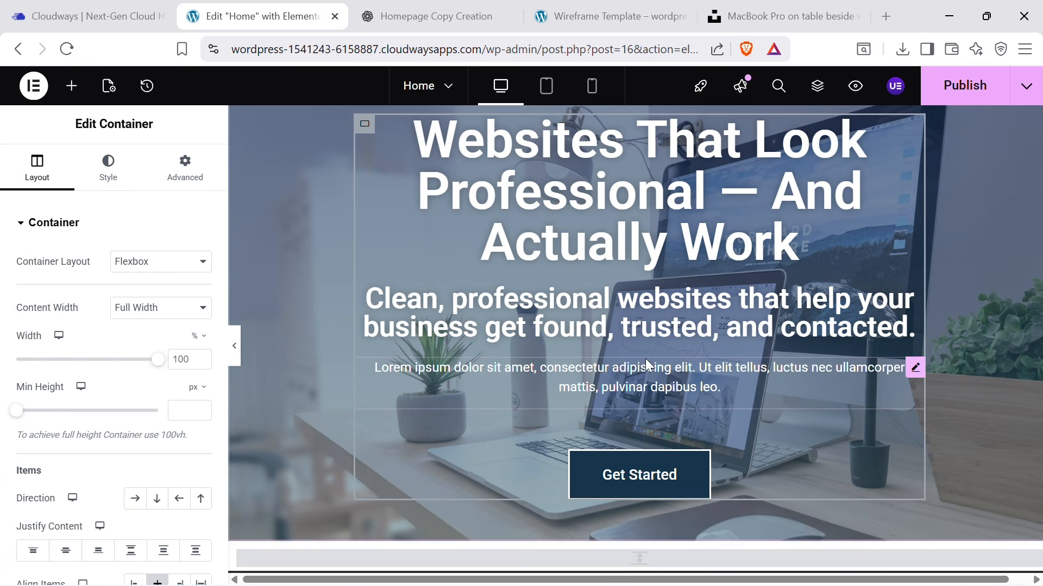
pyautogui.click(424, 15)
pyautogui.moveTo(232, 311); pyautogui.dragTo(620, 342)
pyautogui.hotkey('ctrl', 'c')
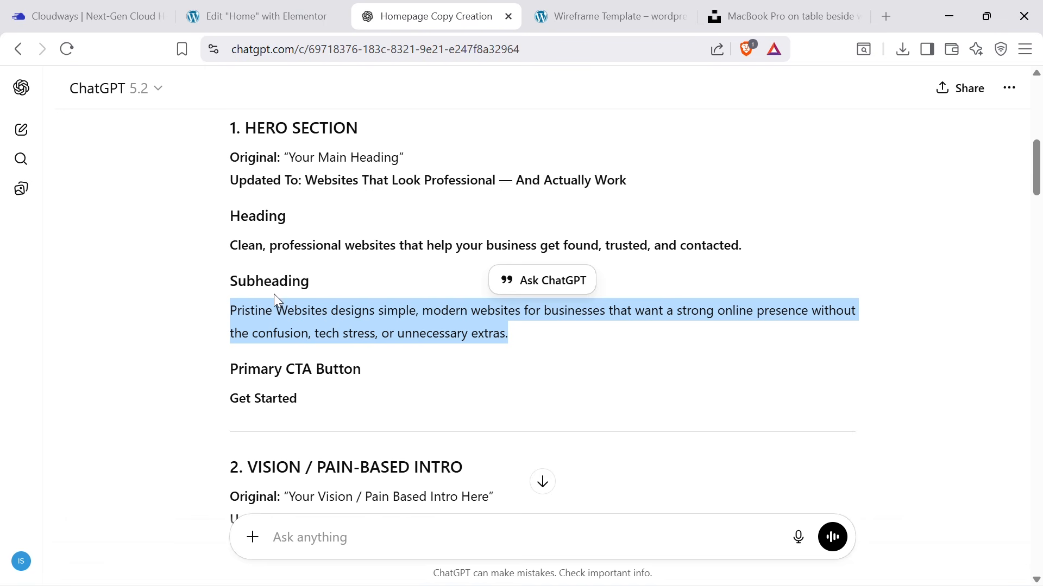
# Replace the hero's Lorem ipsum paragraph with the Pristine Websites description.
pyautogui.click(255, 17)
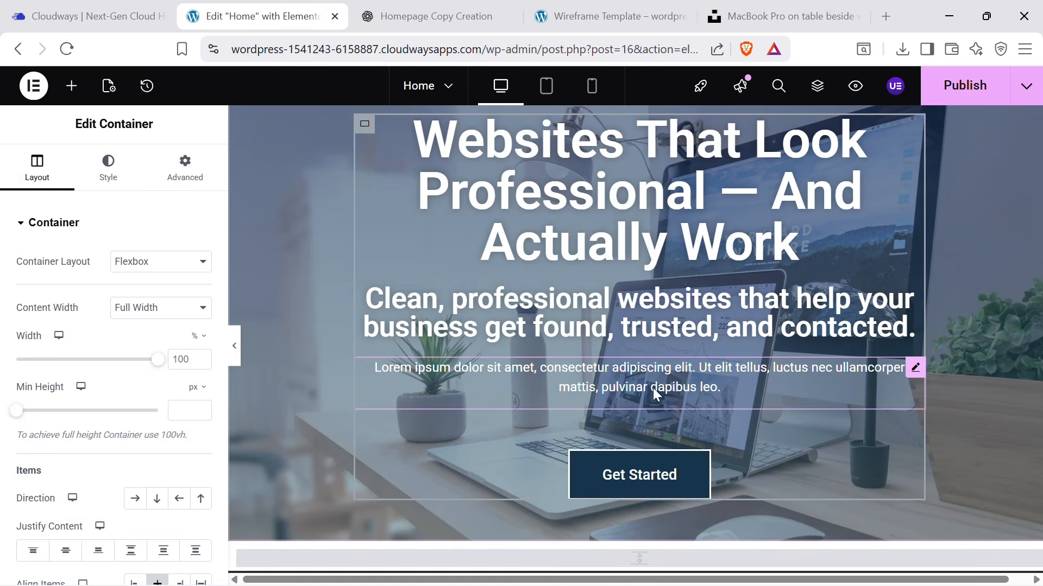
pyautogui.click(916, 370)
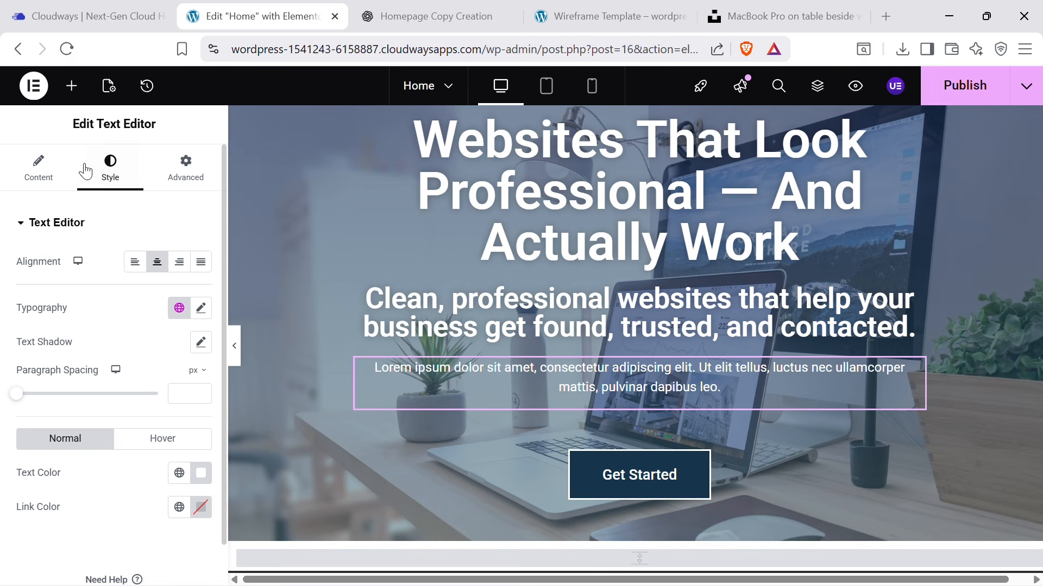
pyautogui.click(39, 170)
pyautogui.click(109, 165)
pyautogui.click(200, 307)
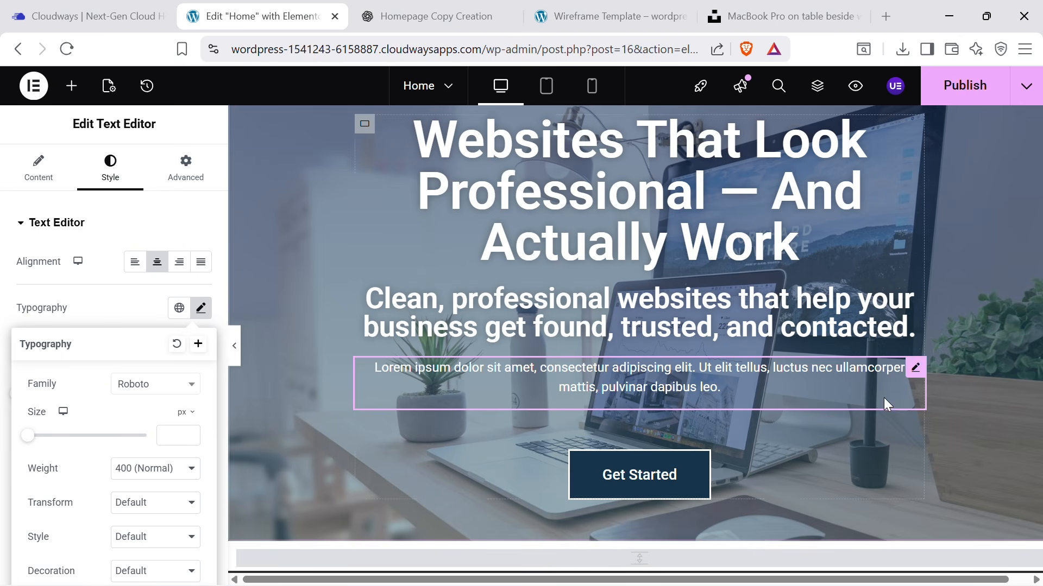
pyautogui.click(901, 393)
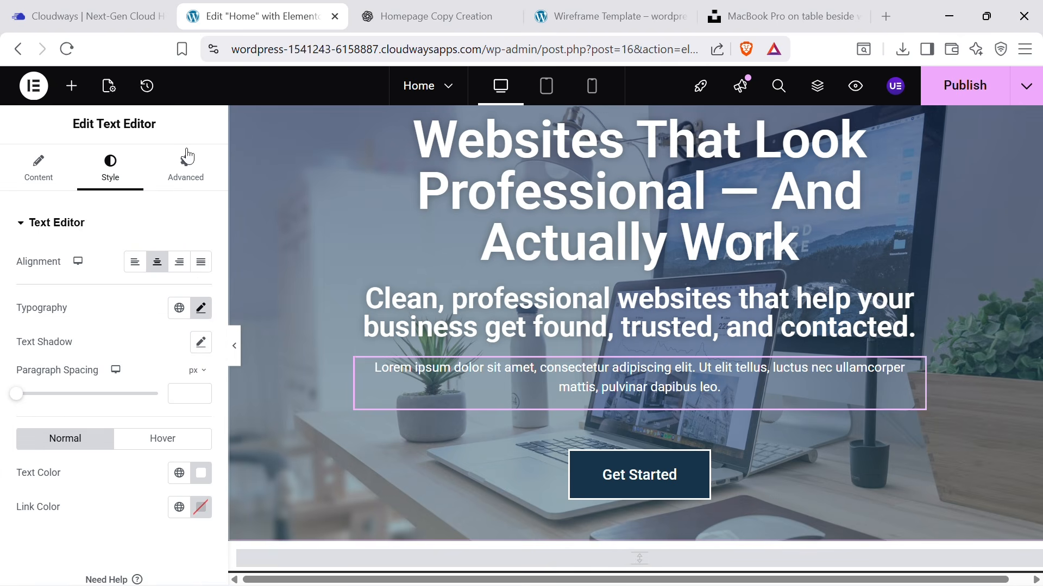
pyautogui.click(37, 163)
pyautogui.hotkey('ctrl', 'a')
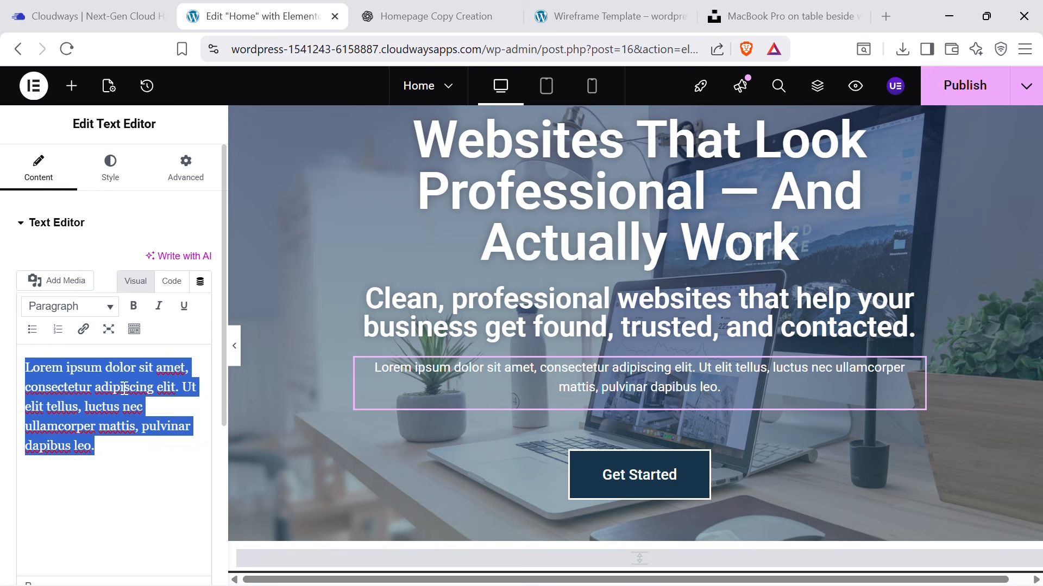
pyautogui.hotkey('ctrl', 'v')
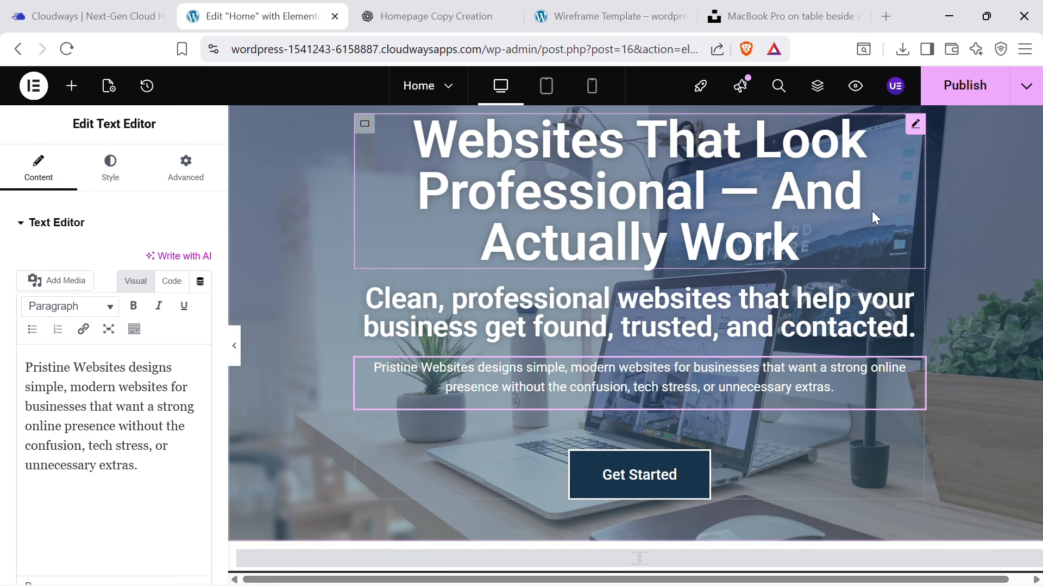
# Reselect the hero headline 'Websites That Look Professional — And Actually Work' on the page.
pyautogui.scroll(2, 872, 211)
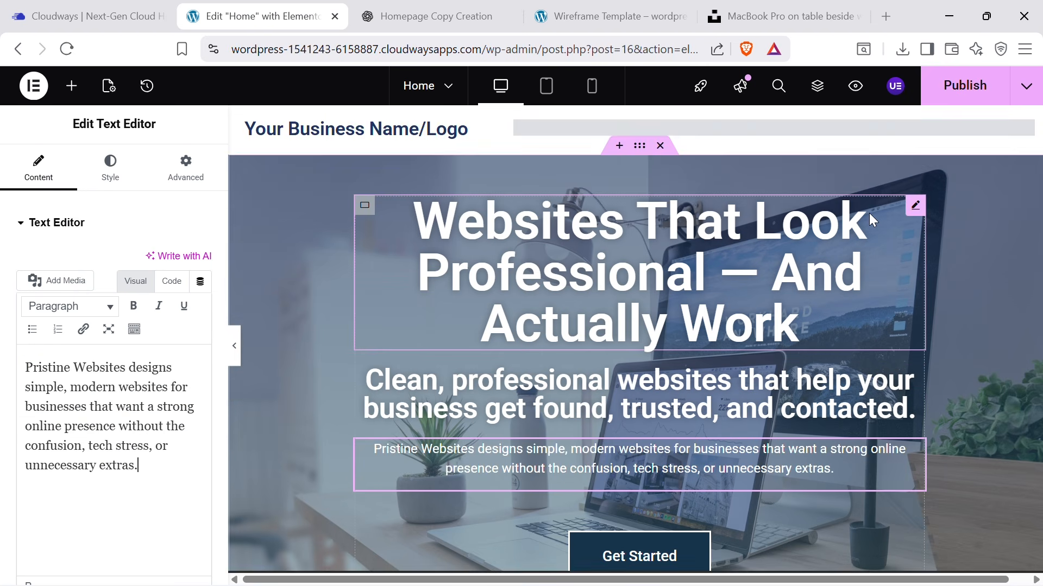
pyautogui.click(836, 257)
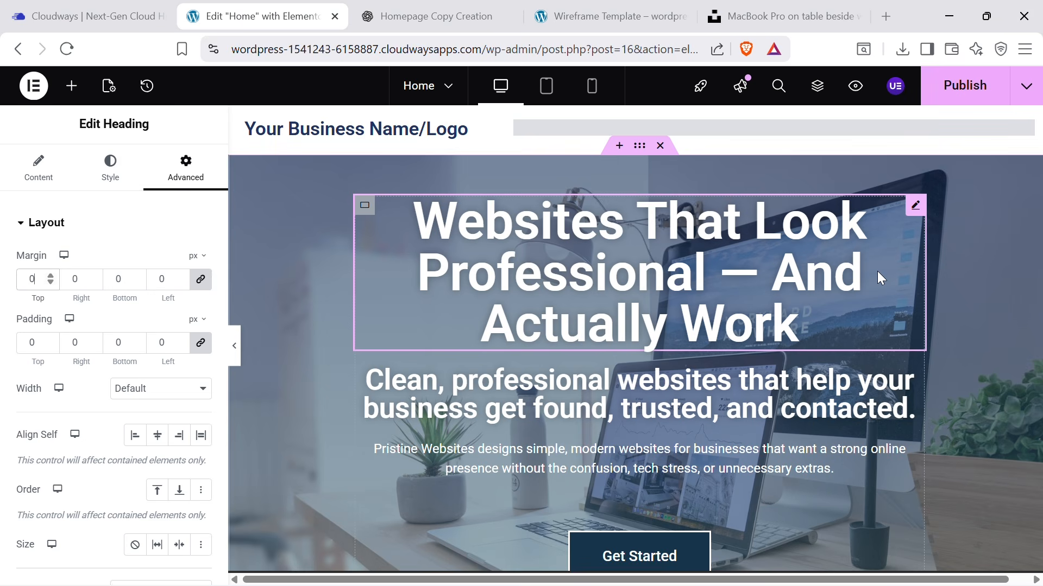
pyautogui.scroll(-2, 879, 276)
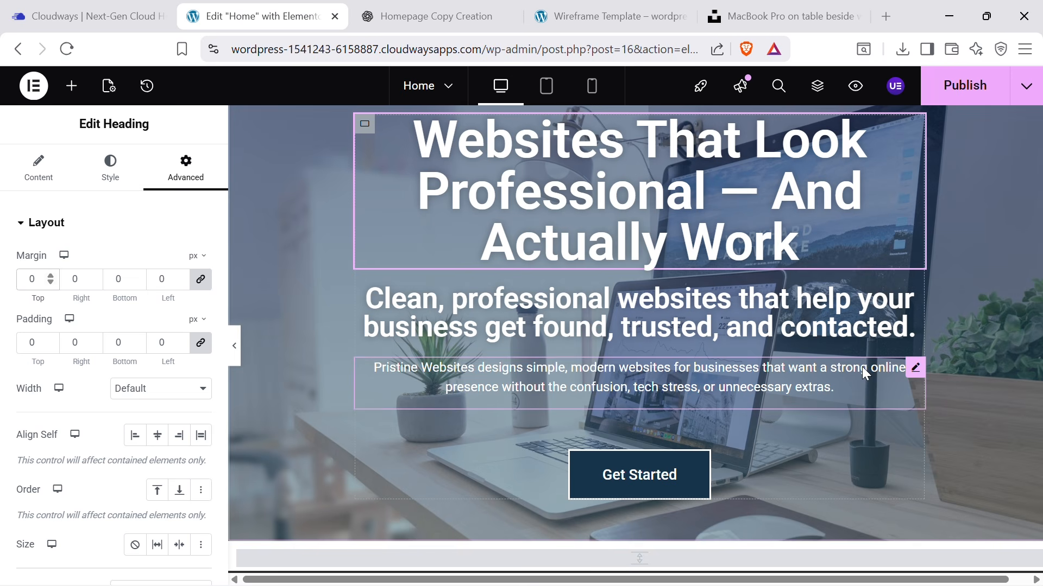
pyautogui.scroll(2, 863, 364)
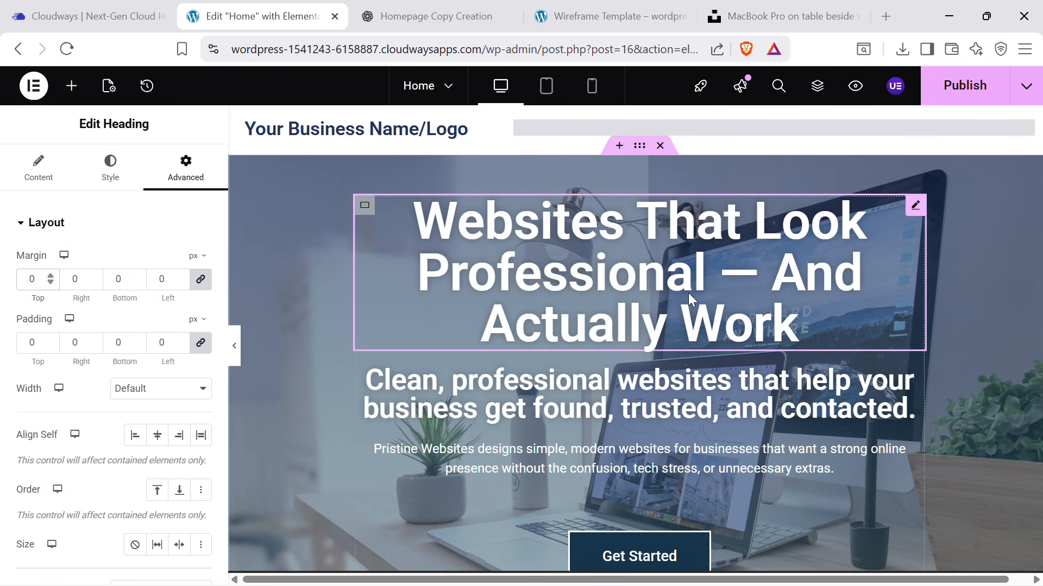
pyautogui.rightClick(917, 213)
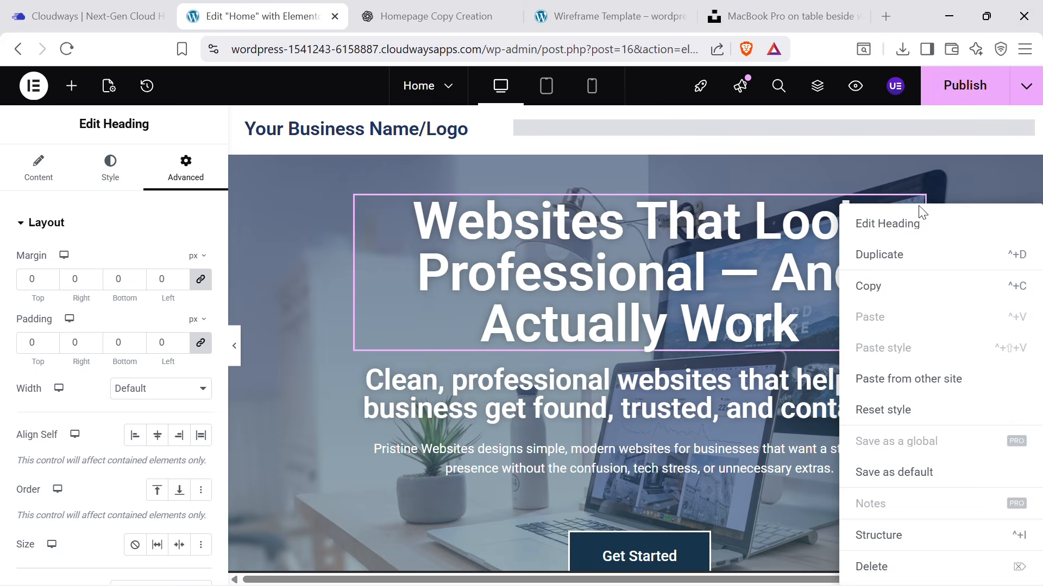
pyautogui.click(866, 564)
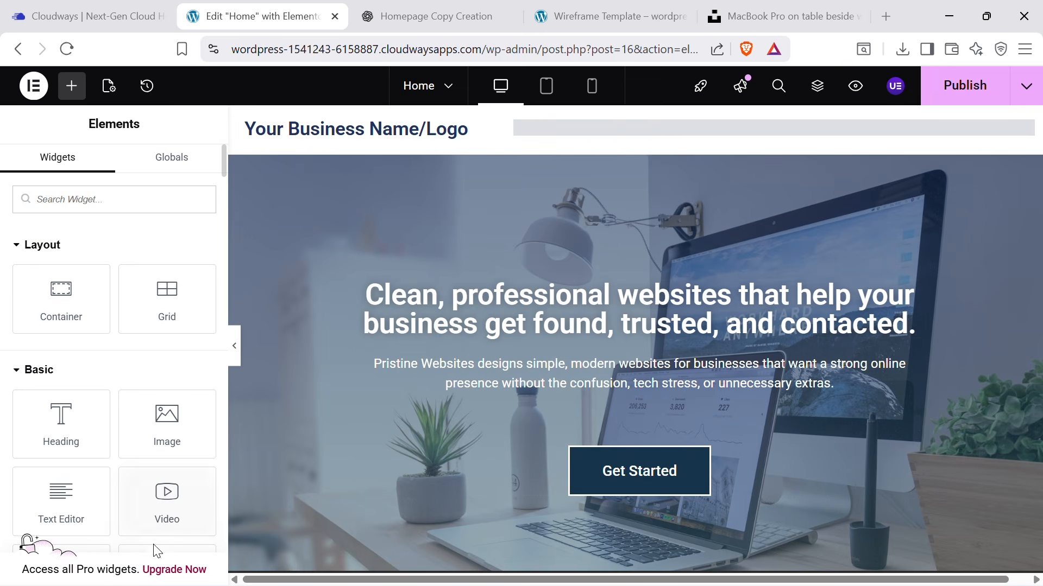
pyautogui.scroll(-1, 555, 406)
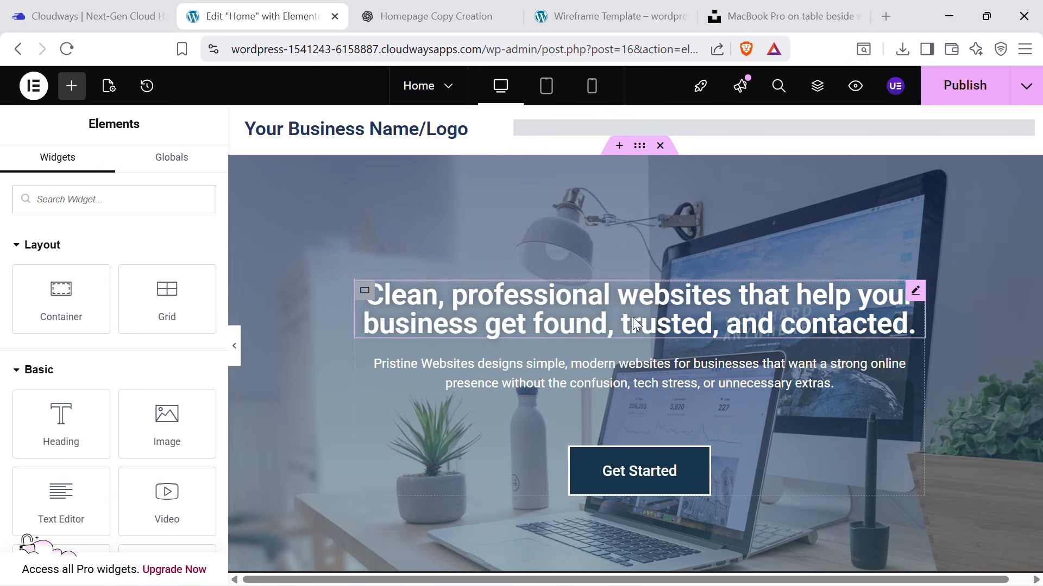
pyautogui.click(147, 87)
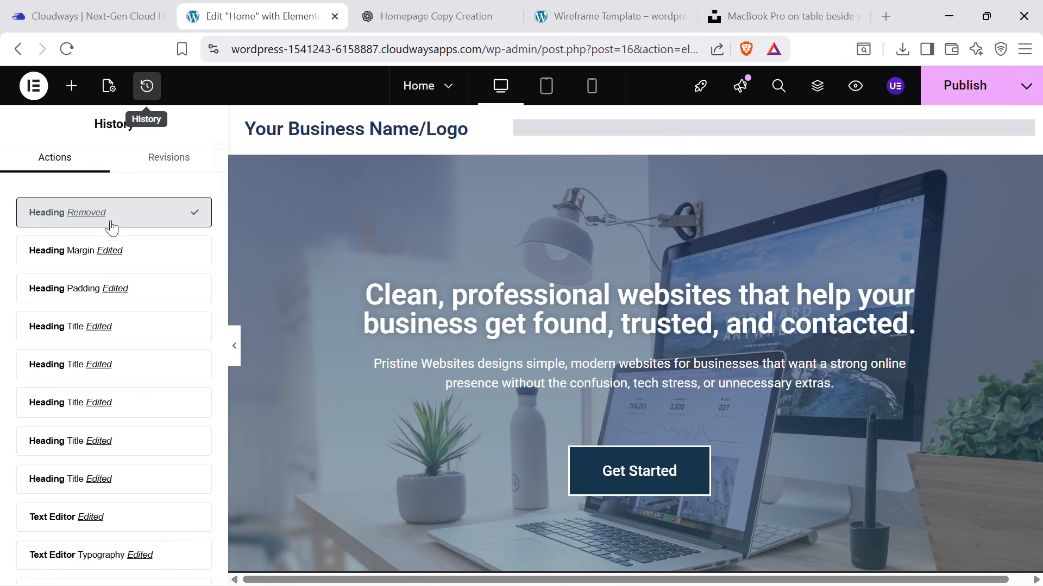
pyautogui.click(103, 247)
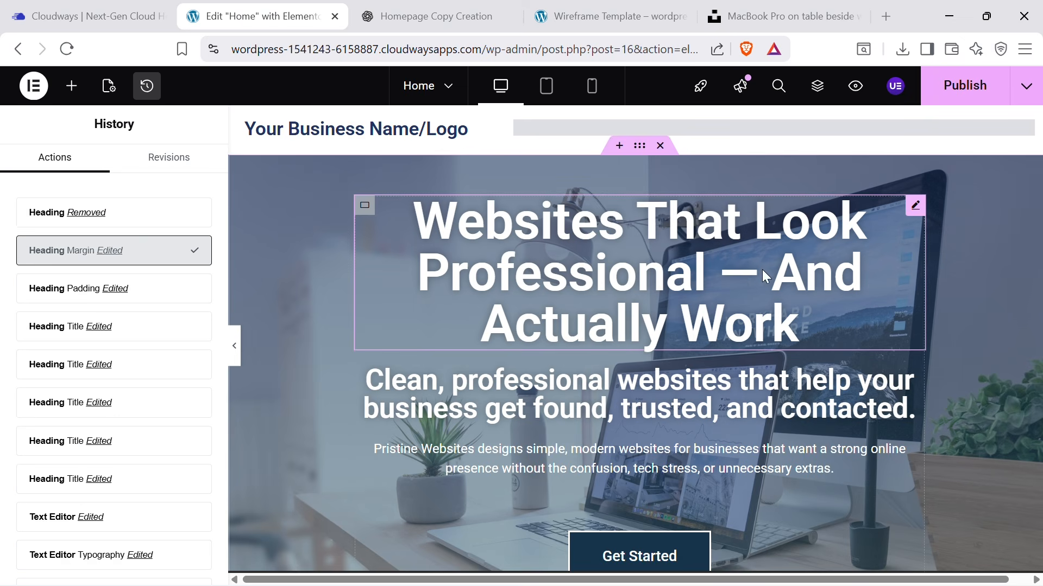
pyautogui.scroll(-2, 761, 269)
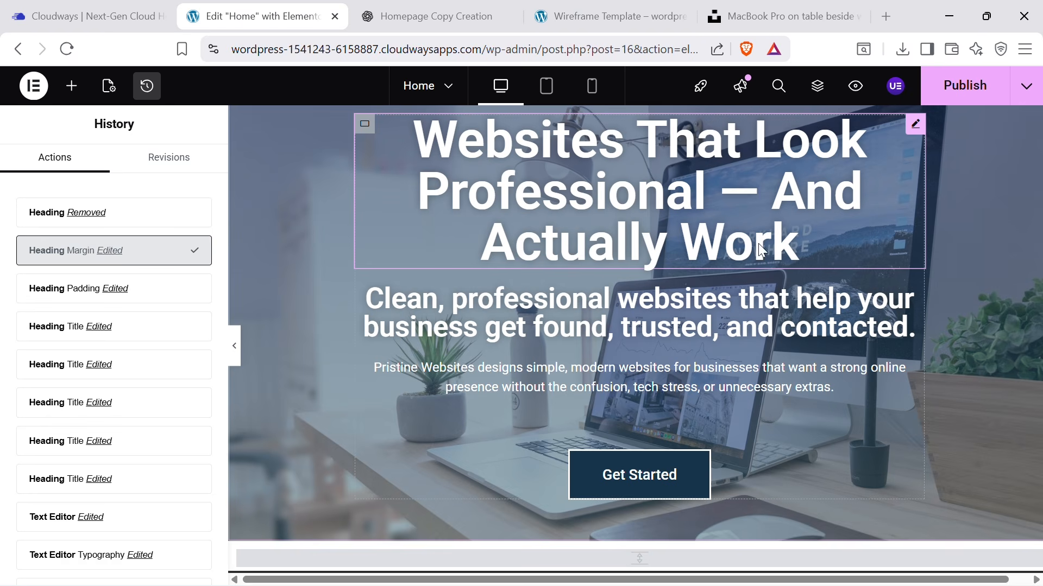
pyautogui.click(753, 260)
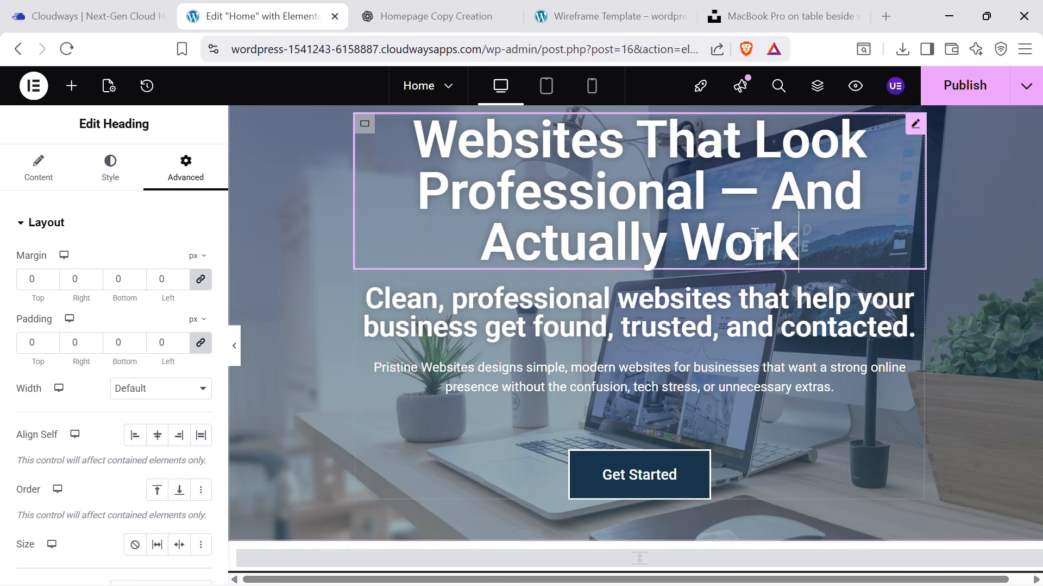
pyautogui.scroll(-4, 658, 316)
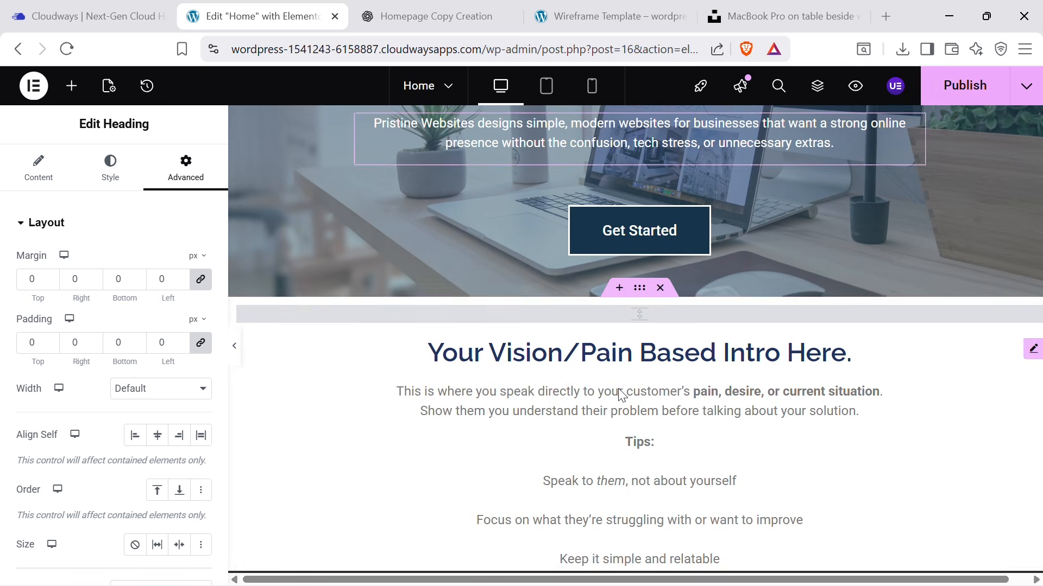
# Copy the intro heading 'Your website should make things easier — not more frustrating.' from ChatGPT.
pyautogui.click(381, 9)
pyautogui.scroll(-15, 432, 219)
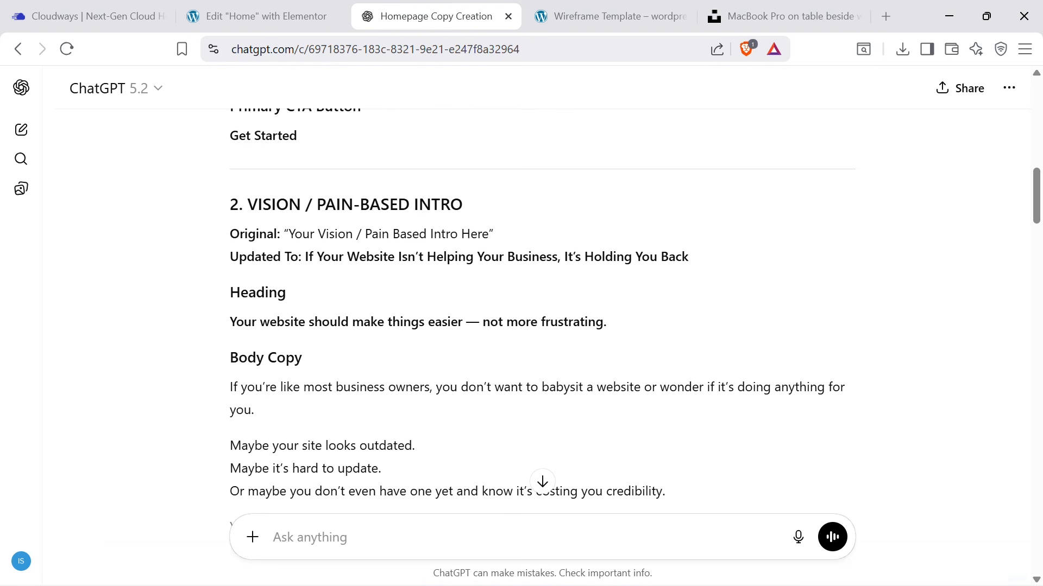
pyautogui.moveTo(304, 257); pyautogui.dragTo(724, 258)
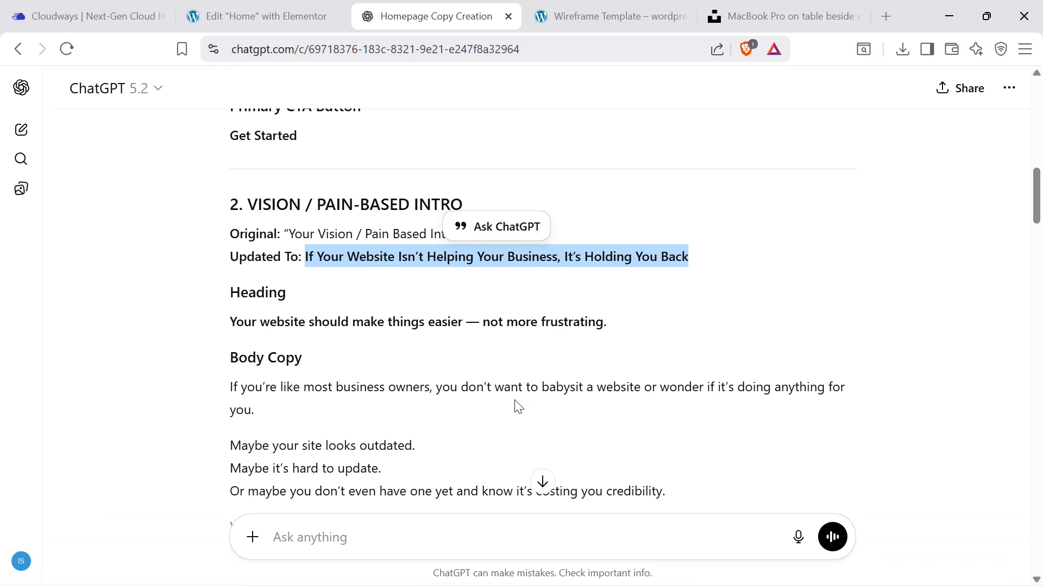
pyautogui.click(312, 6)
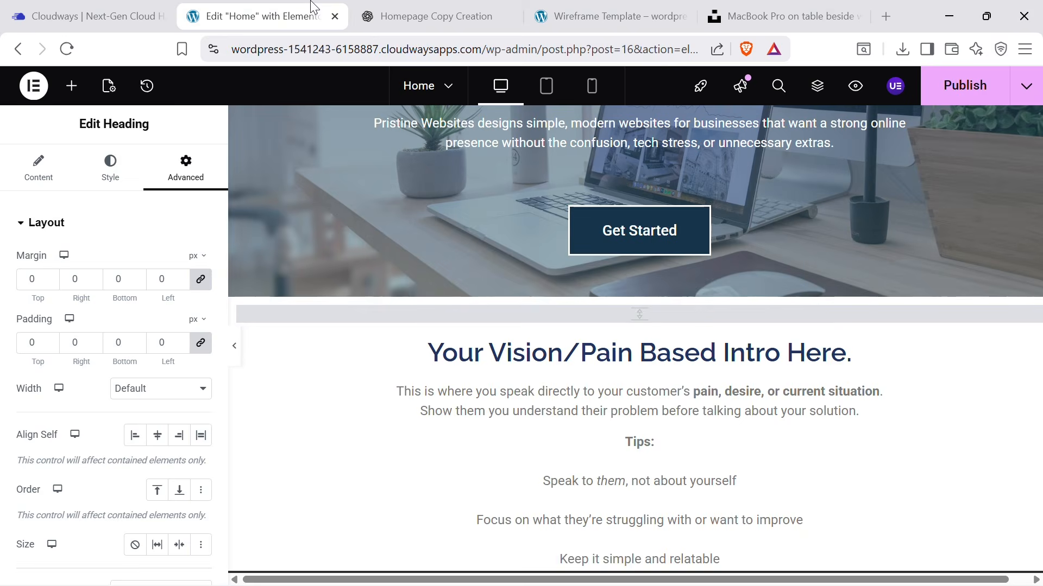
pyautogui.click(402, 8)
pyautogui.moveTo(230, 324); pyautogui.dragTo(640, 323)
pyautogui.hotkey('ctrl', 'c')
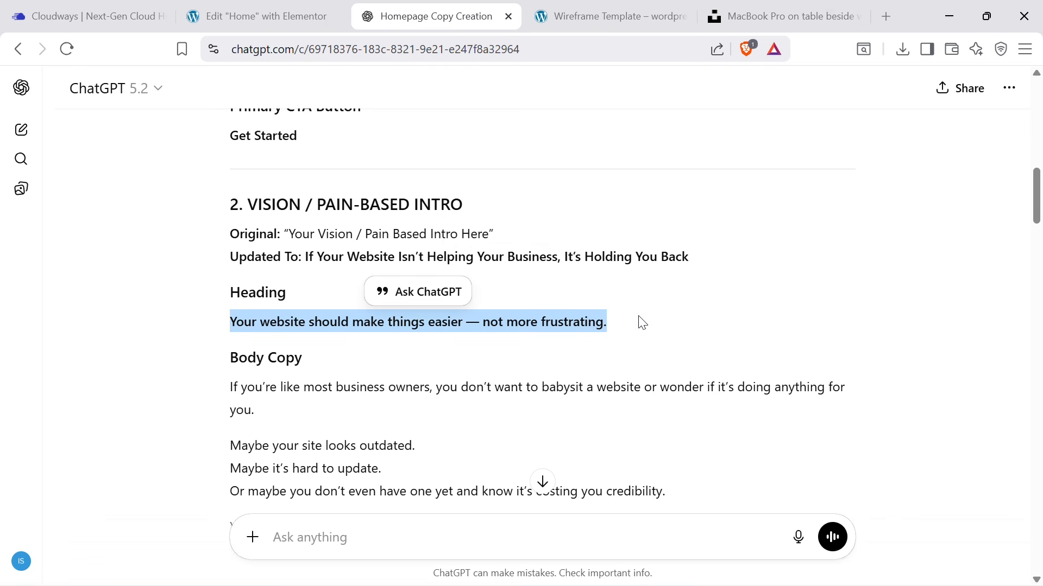
pyautogui.click(341, 3)
# Paste the new intro heading over the old Heading title.
pyautogui.click(852, 353)
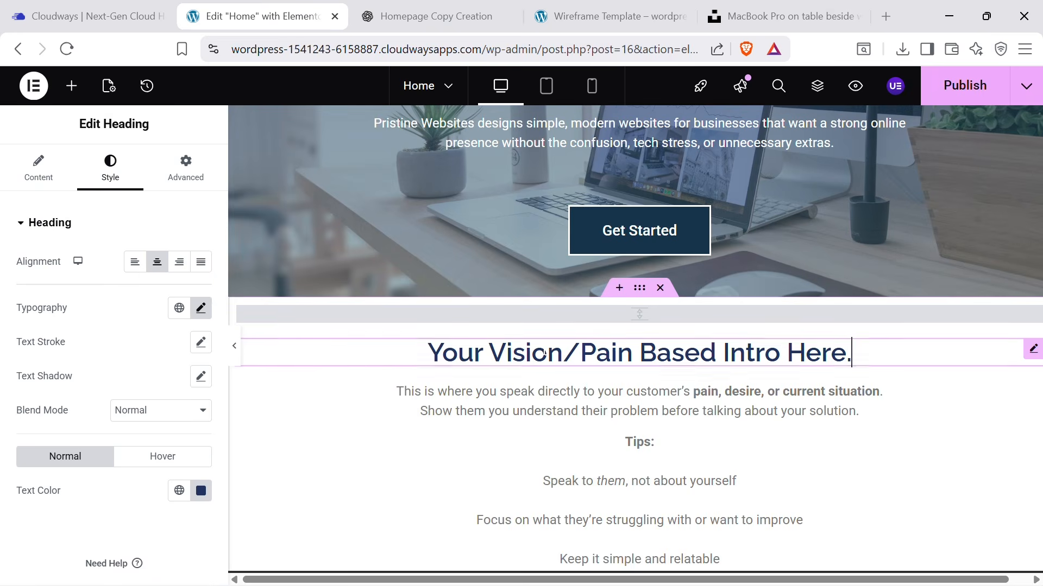
pyautogui.moveTo(851, 353); pyautogui.dragTo(135, 270)
pyautogui.click(39, 168)
pyautogui.doubleClick(109, 280)
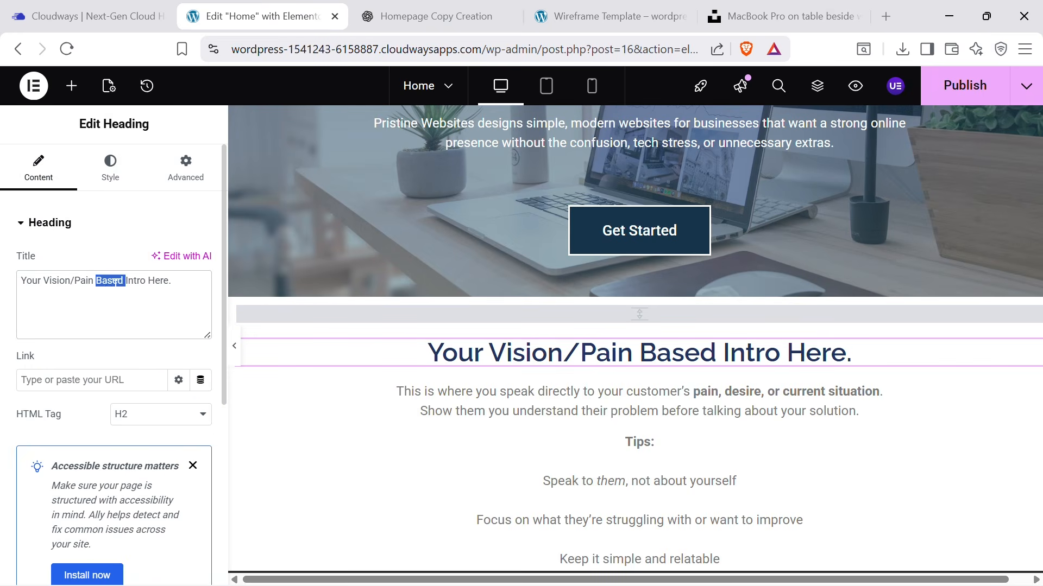
pyautogui.hotkey('ctrl', 'a')
pyautogui.hotkey('ctrl', 'v')
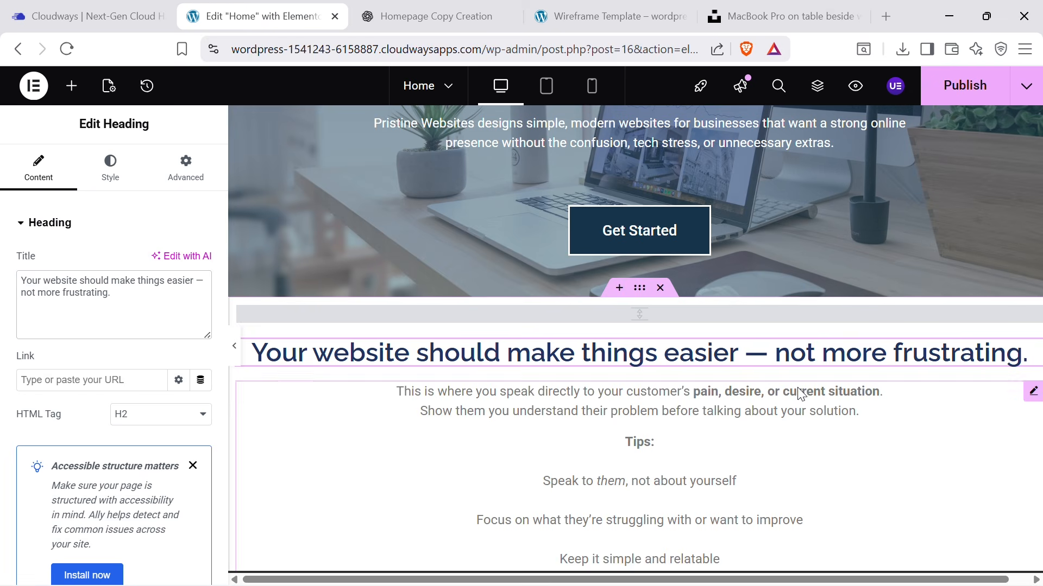
# Replace the intro Text Editor's placeholder body with ChatGPT's Body Copy passage.
pyautogui.click(405, 11)
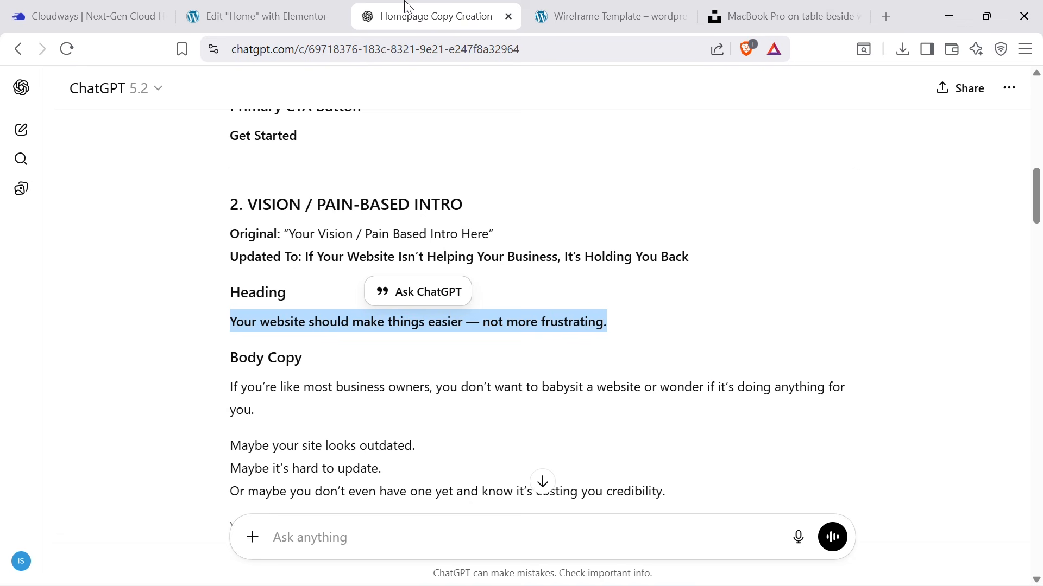
pyautogui.moveTo(223, 393); pyautogui.dragTo(546, 426)
pyautogui.hotkey('ctrl', 'c')
pyautogui.scroll(-3, 543, 424)
pyautogui.click(221, 9)
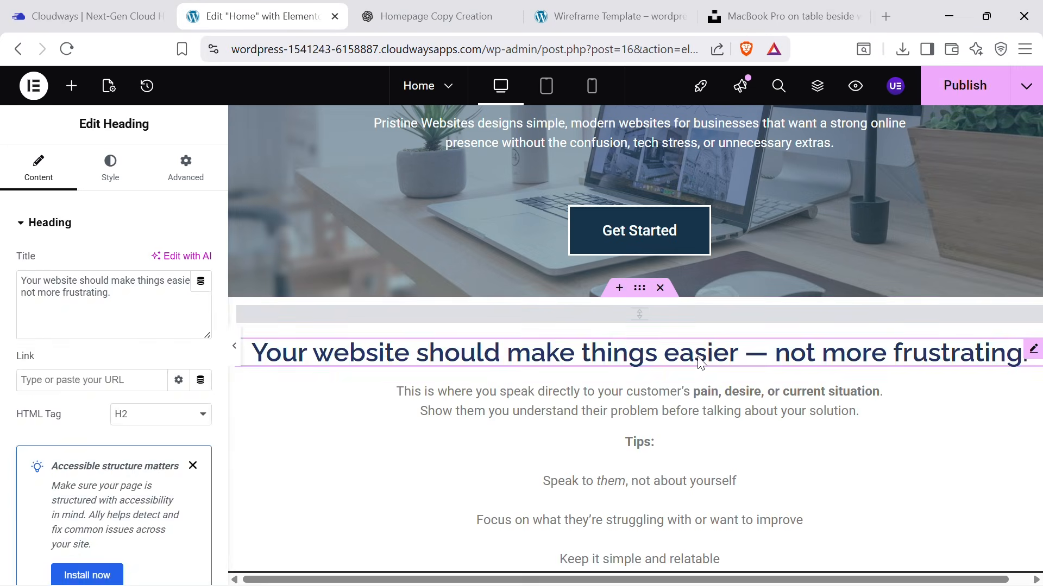
pyautogui.click(664, 395)
pyautogui.doubleClick(163, 387)
pyautogui.hotkey('ctrl', 'a')
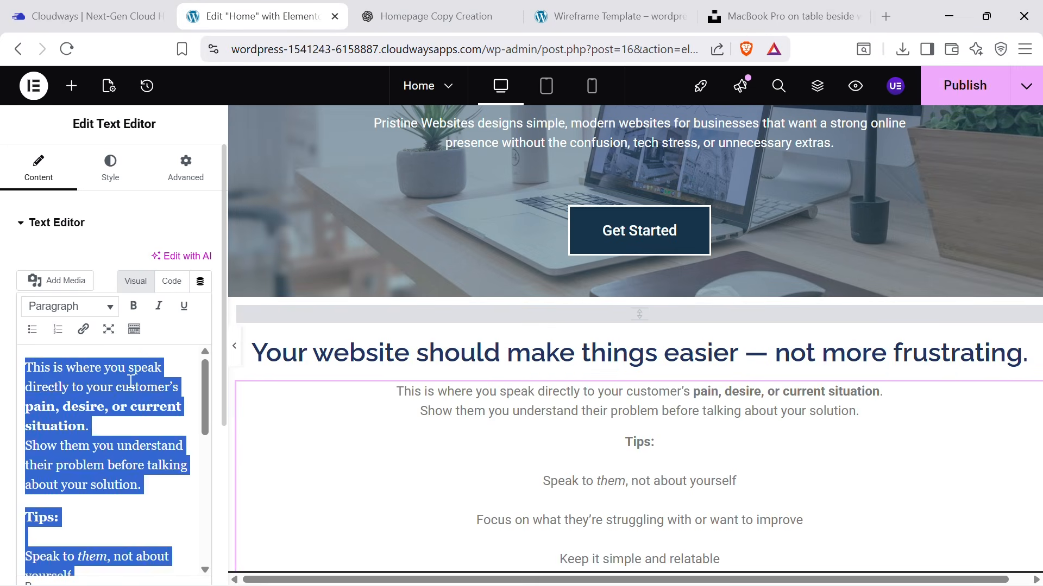
pyautogui.press('BackSpace')
pyautogui.hotkey('ctrl', 'v')
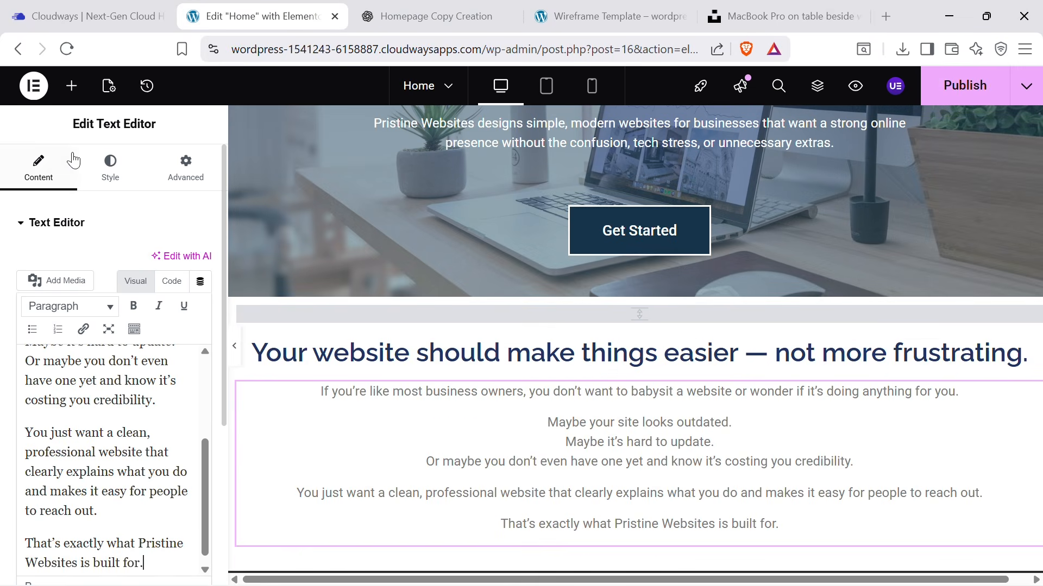
pyautogui.click(1030, 349)
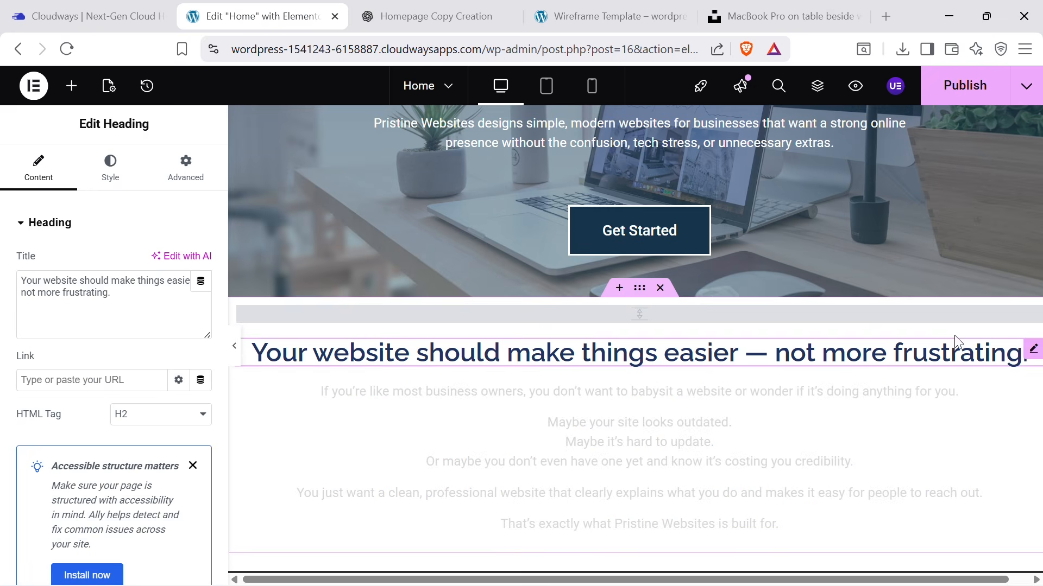
pyautogui.click(110, 166)
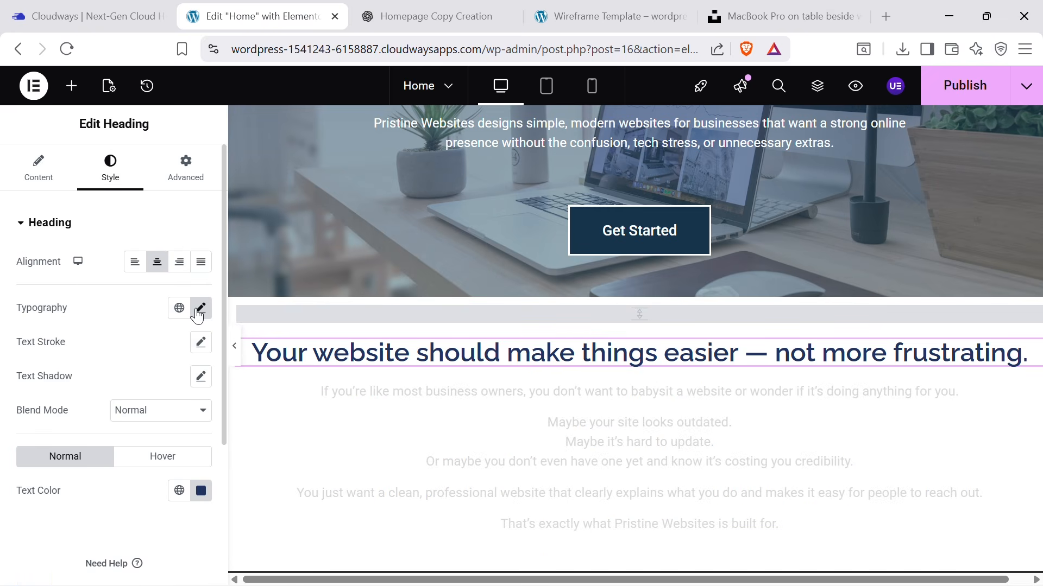
# Enlarge the intro heading to 51 px.
pyautogui.click(201, 308)
pyautogui.moveTo(35, 441)
pyautogui.mouseDown()
pyautogui.moveTo(70, 444)
pyautogui.moveTo(55, 448)
pyautogui.mouseUp()
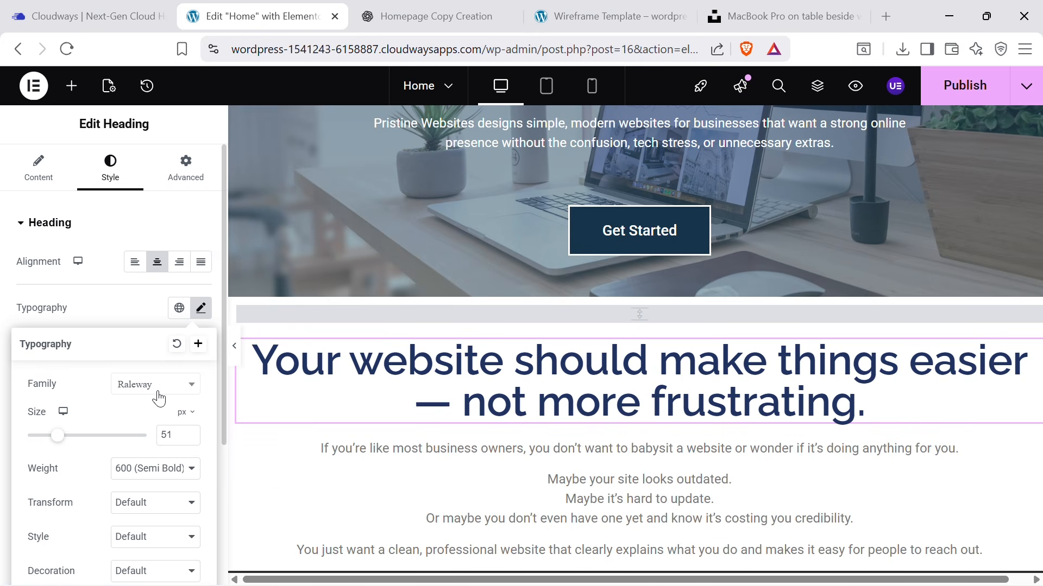
pyautogui.scroll(-1, 733, 391)
pyautogui.scroll(-1, 733, 391)
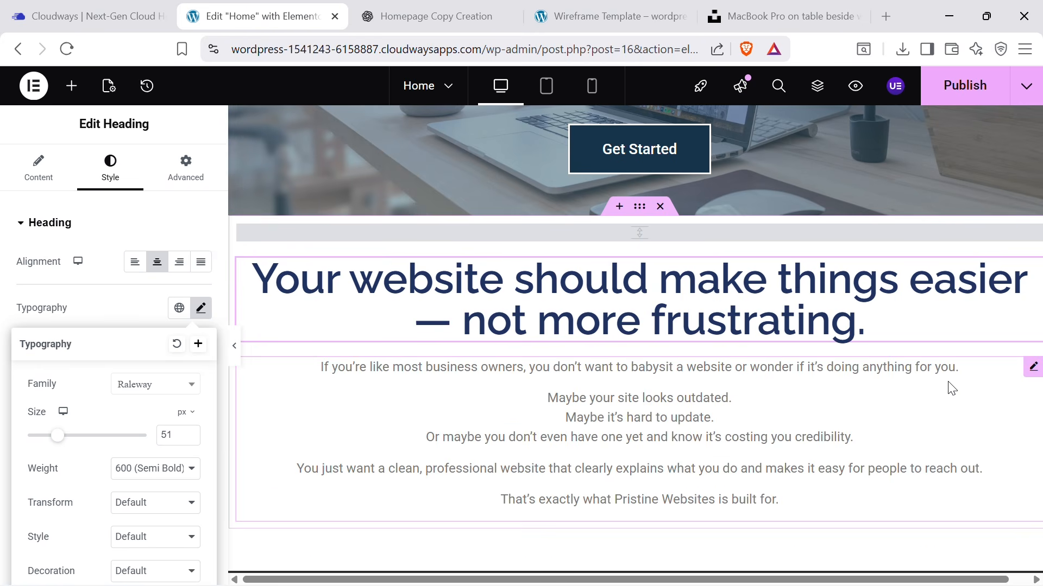
# Darken the intro body text colour to near black.
pyautogui.click(1033, 367)
pyautogui.click(112, 170)
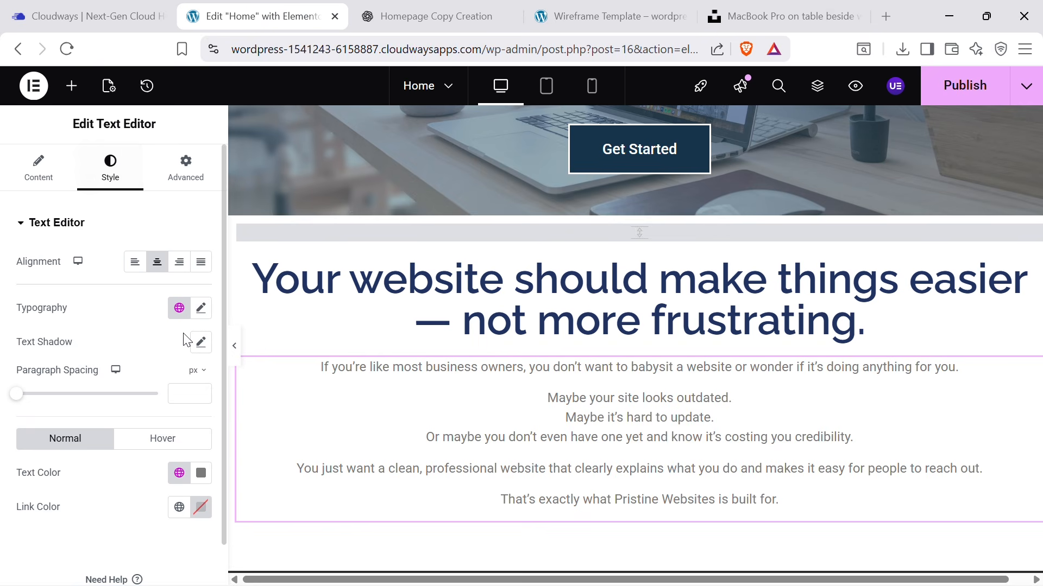
pyautogui.click(201, 473)
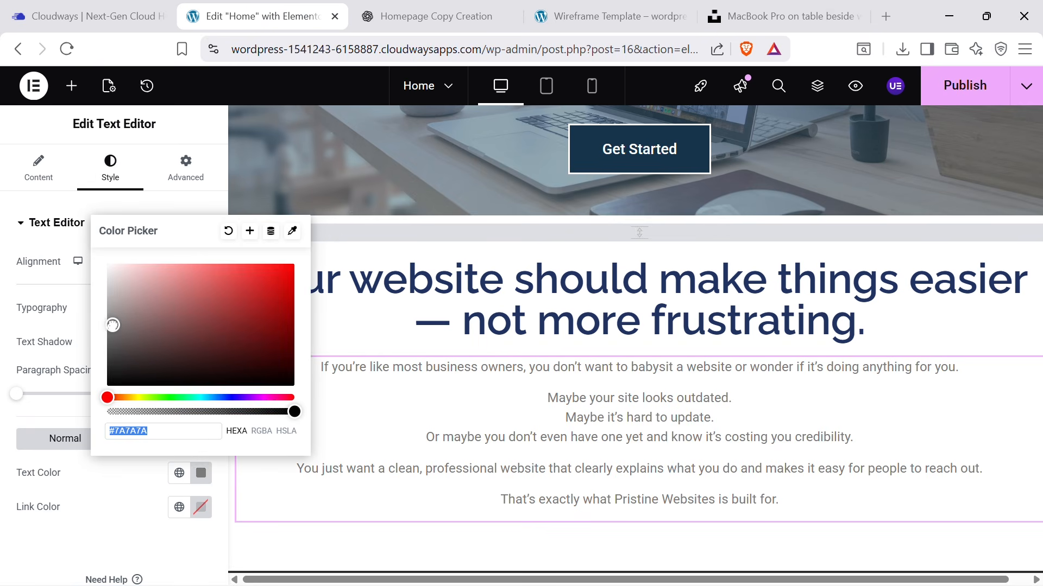
pyautogui.moveTo(112, 325); pyautogui.dragTo(107, 380)
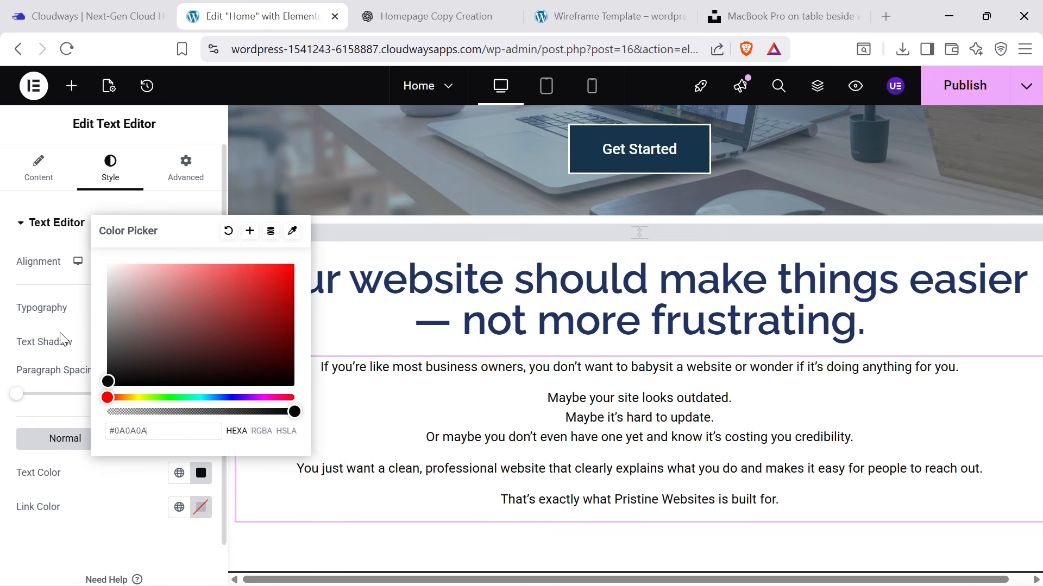
pyautogui.click(82, 247)
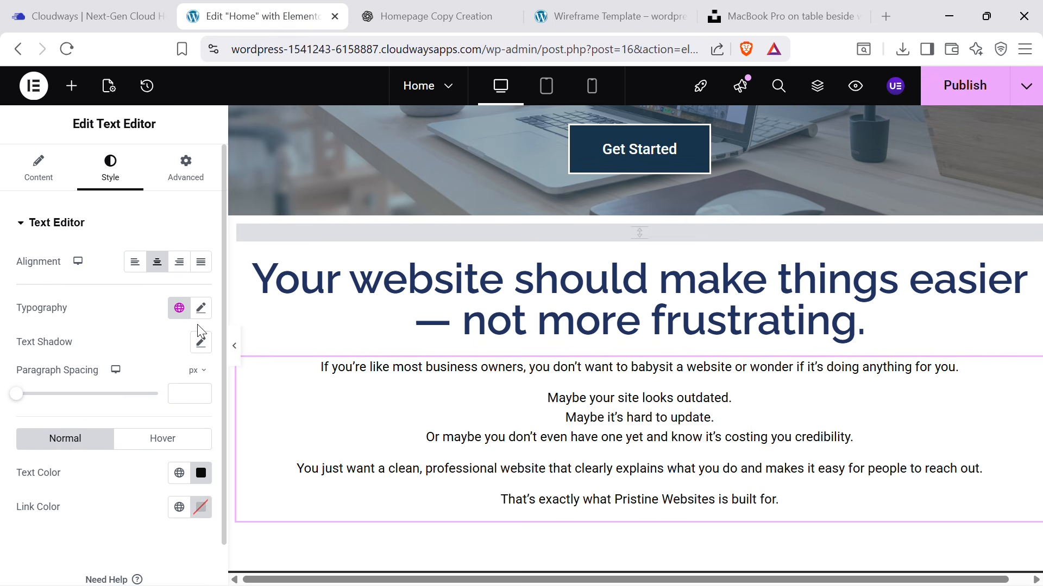
# Set the intro body text to 20 px in the Inter font family.
pyautogui.click(200, 308)
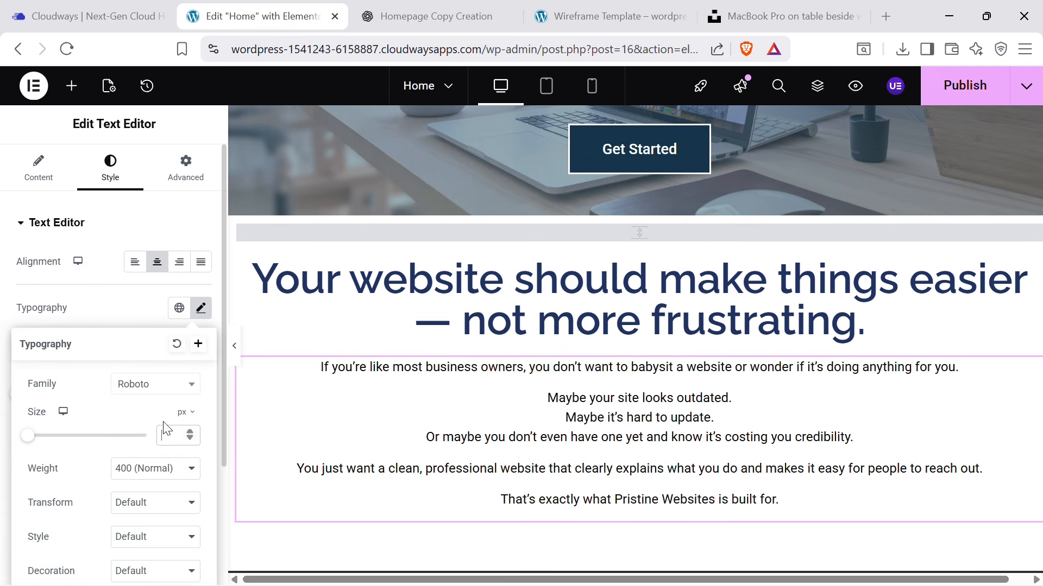
pyautogui.click(167, 431)
pyautogui.write('20')
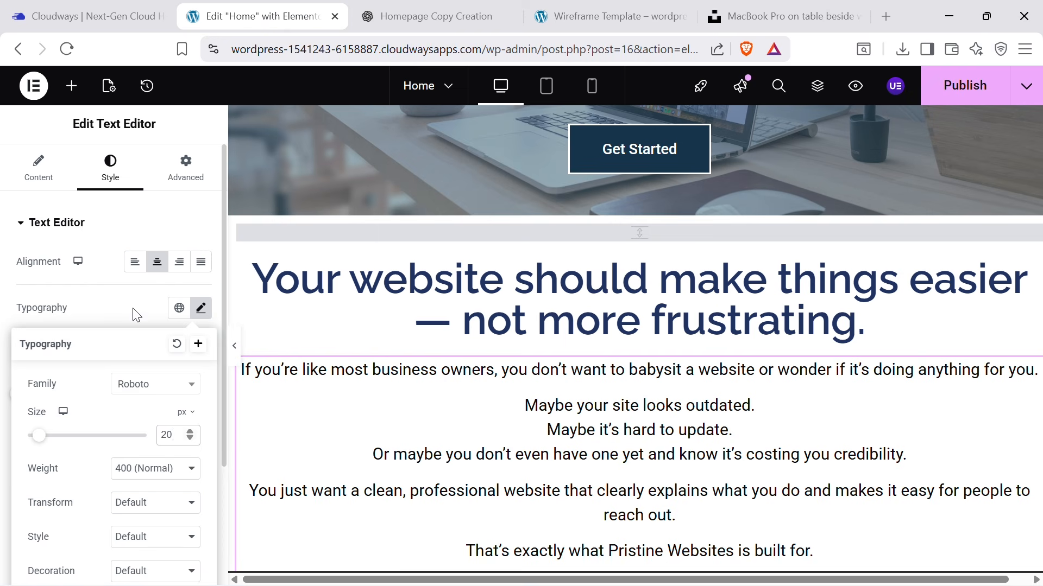
pyautogui.click(200, 309)
pyautogui.click(198, 315)
pyautogui.click(153, 384)
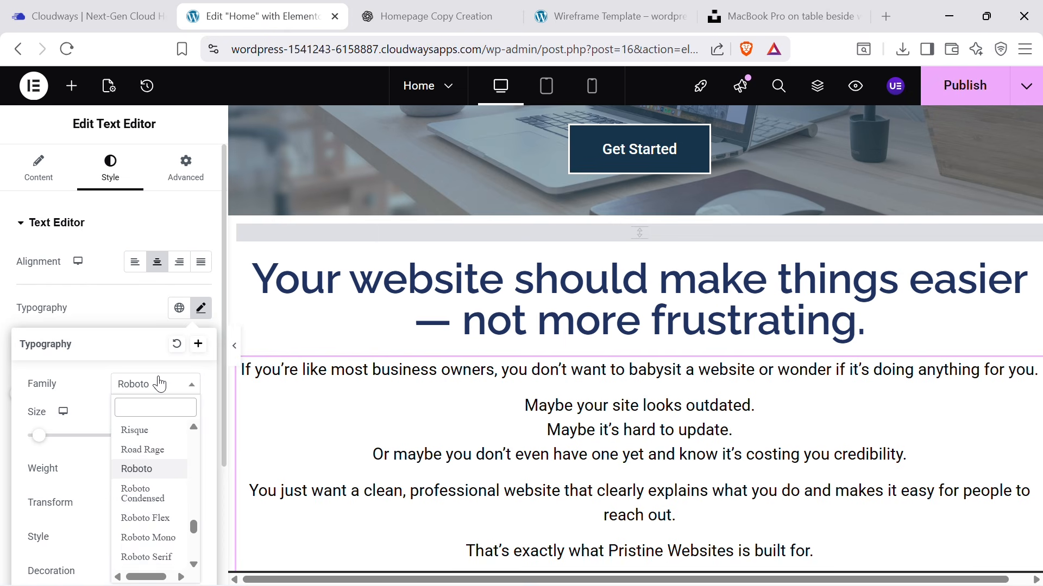
pyautogui.write('inter')
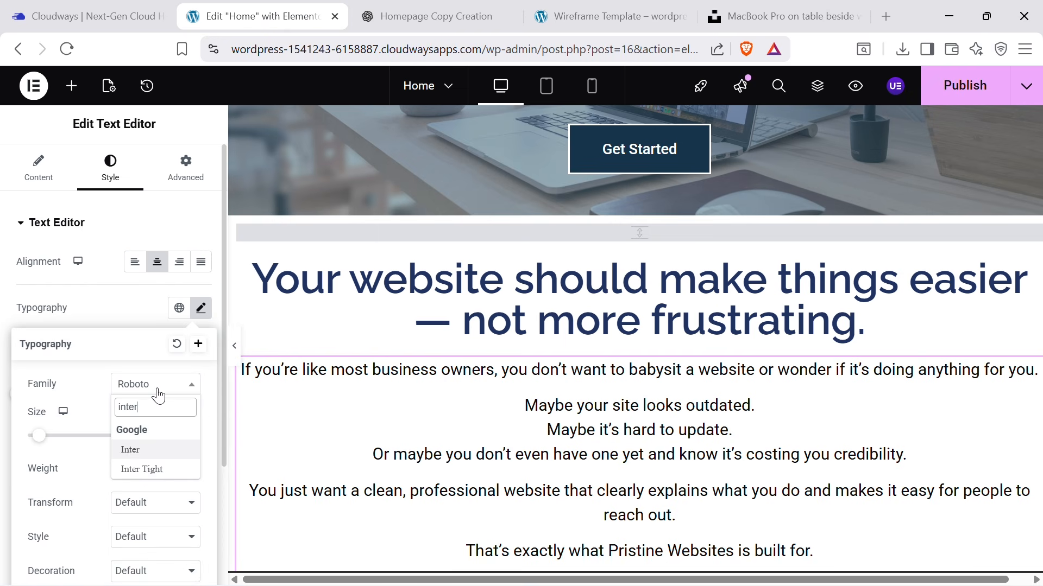
pyautogui.click(133, 449)
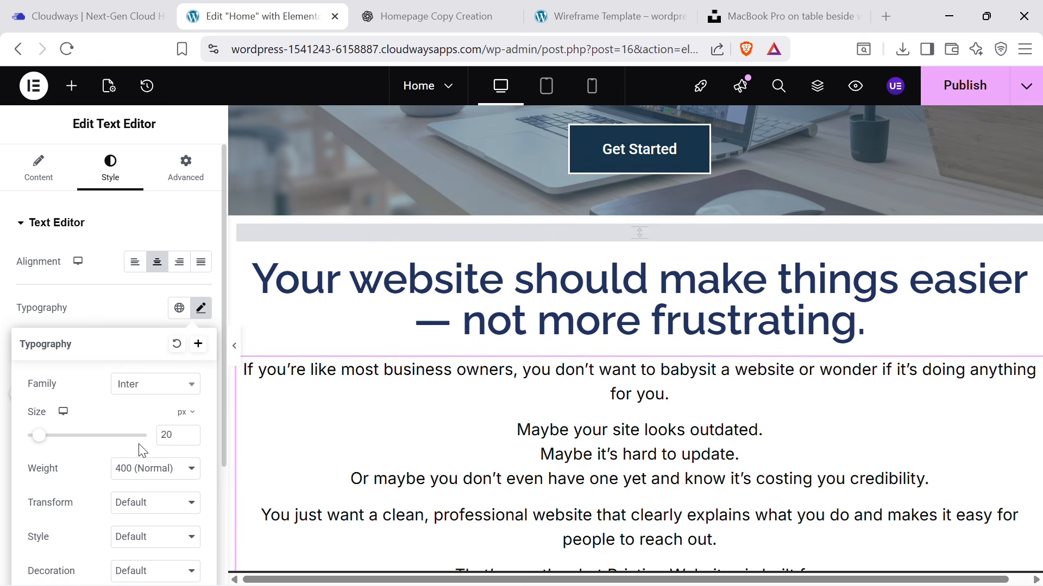
pyautogui.scroll(-3, 819, 355)
# Change the hero main heading's font family to Poppins.
pyautogui.scroll(5, 822, 324)
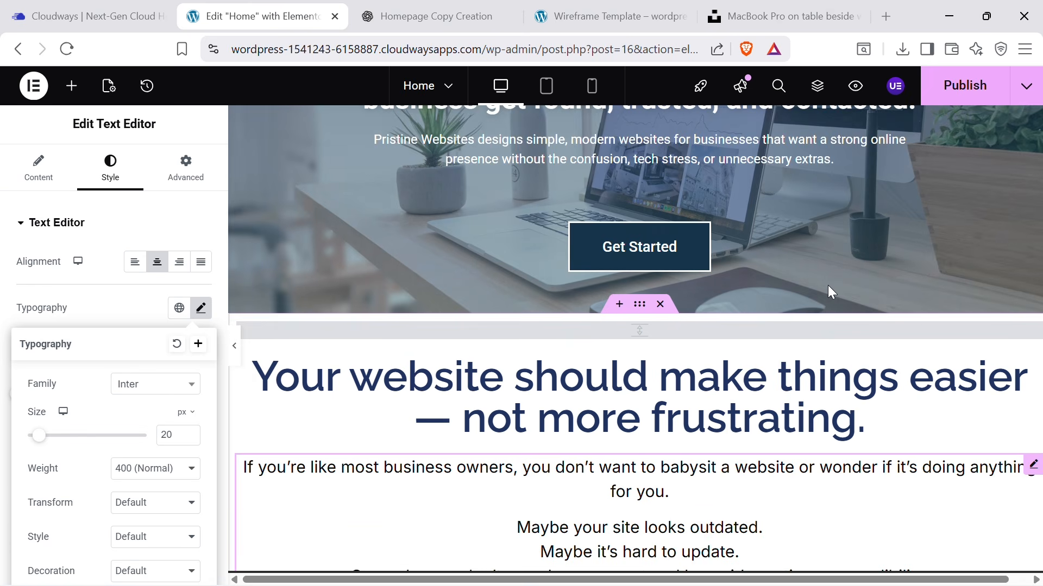
pyautogui.scroll(-3, 828, 285)
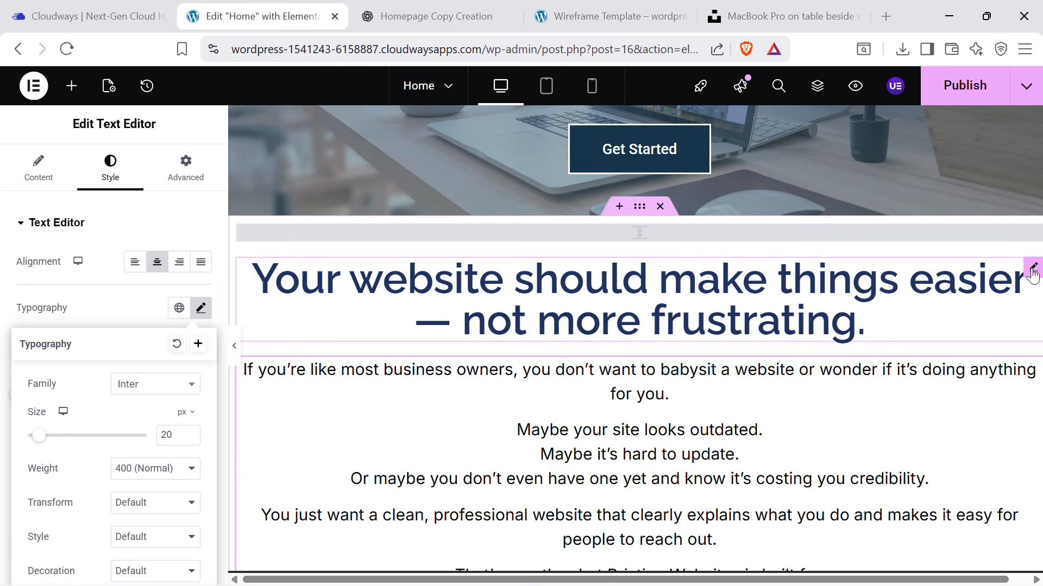
pyautogui.scroll(8, 1001, 286)
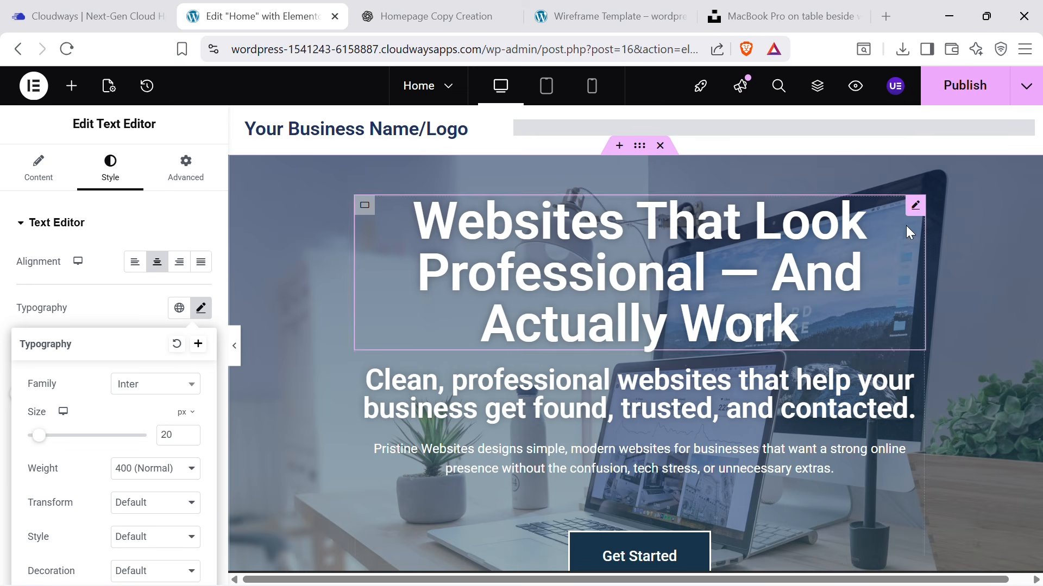
pyautogui.click(915, 207)
pyautogui.click(186, 169)
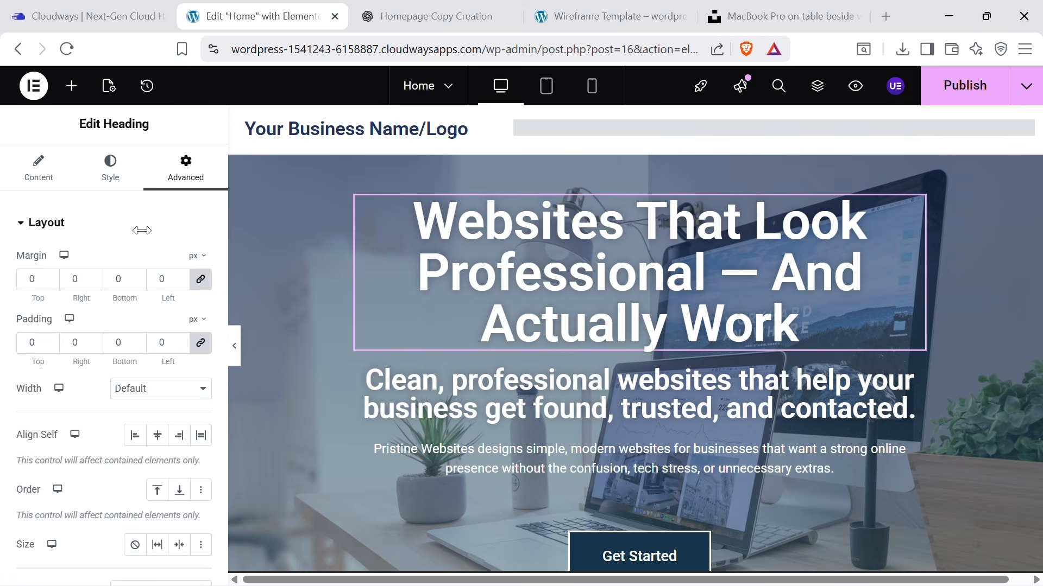
pyautogui.click(109, 175)
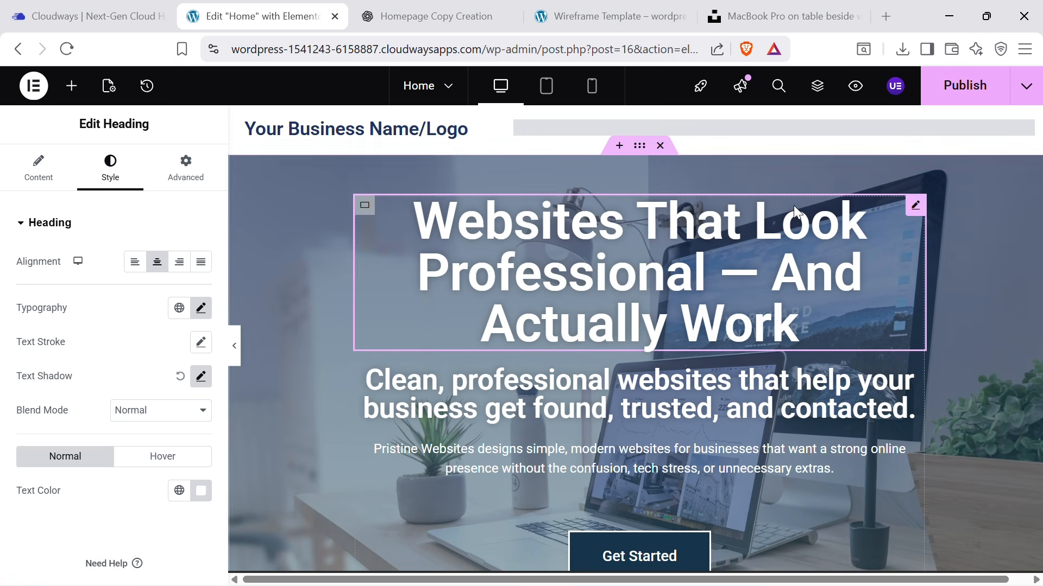
pyautogui.click(198, 308)
pyautogui.click(133, 386)
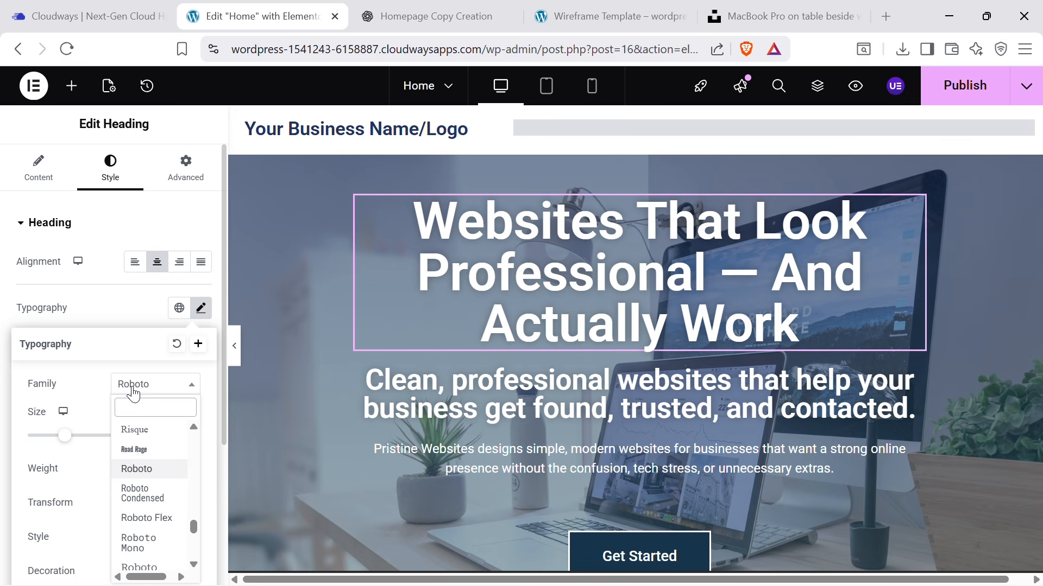
pyautogui.write('po')
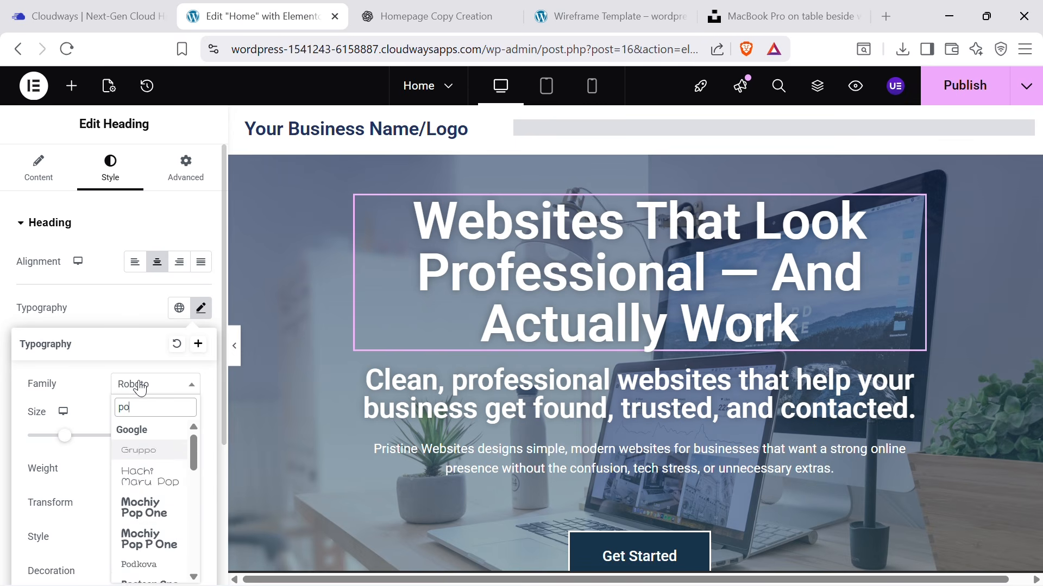
pyautogui.write('pl')
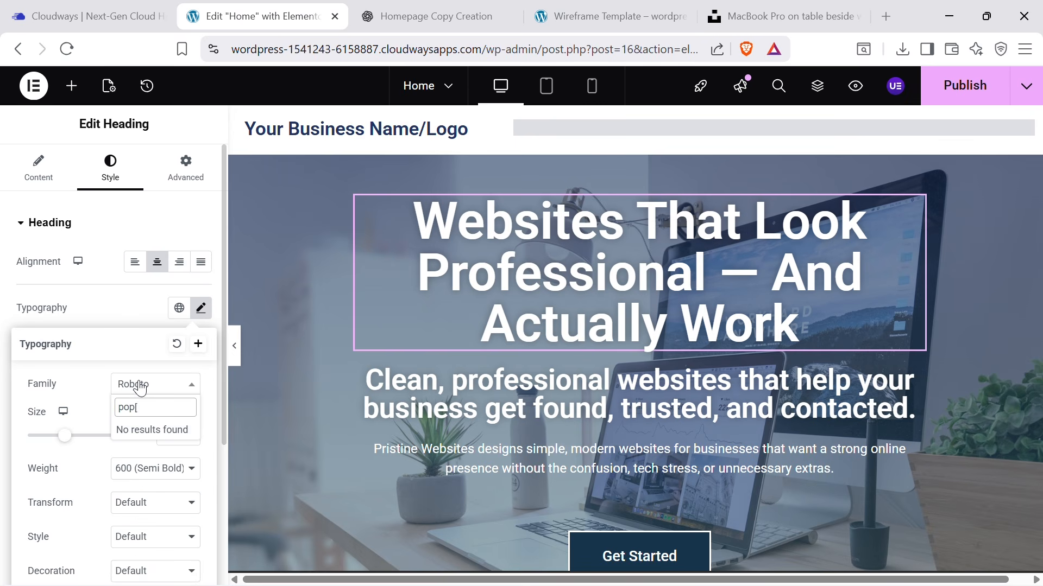
pyautogui.press('BackSpace')
pyautogui.write('p')
pyautogui.click(147, 449)
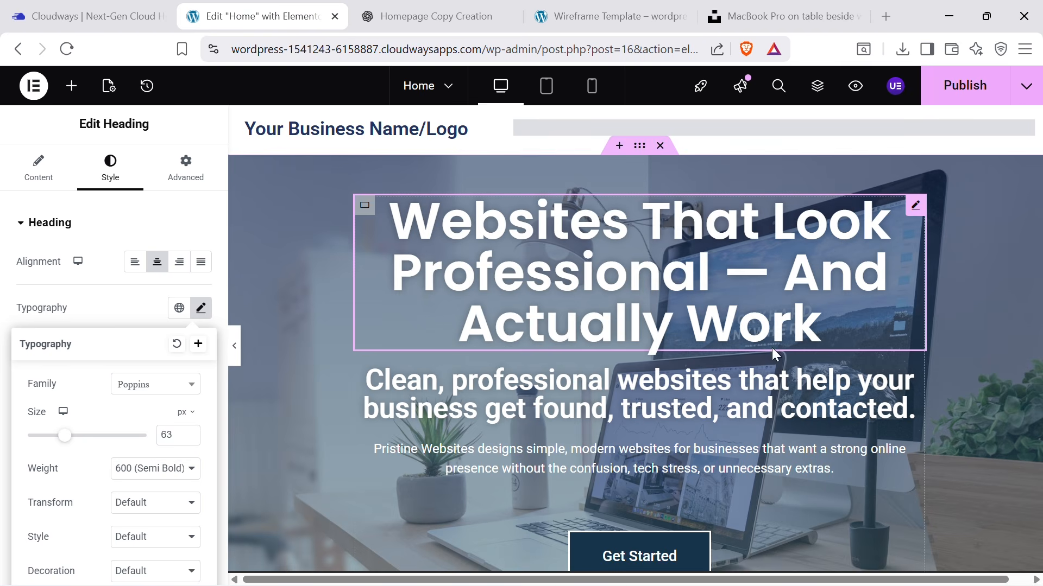
pyautogui.scroll(-2, 879, 309)
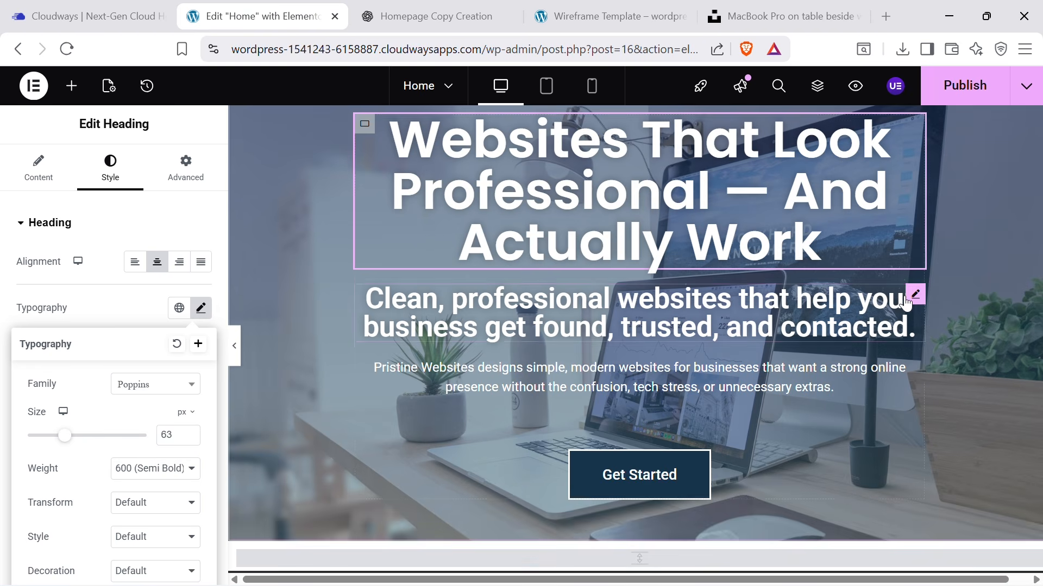
# Change the hero subheading's font family to Poppins as well.
pyautogui.click(914, 296)
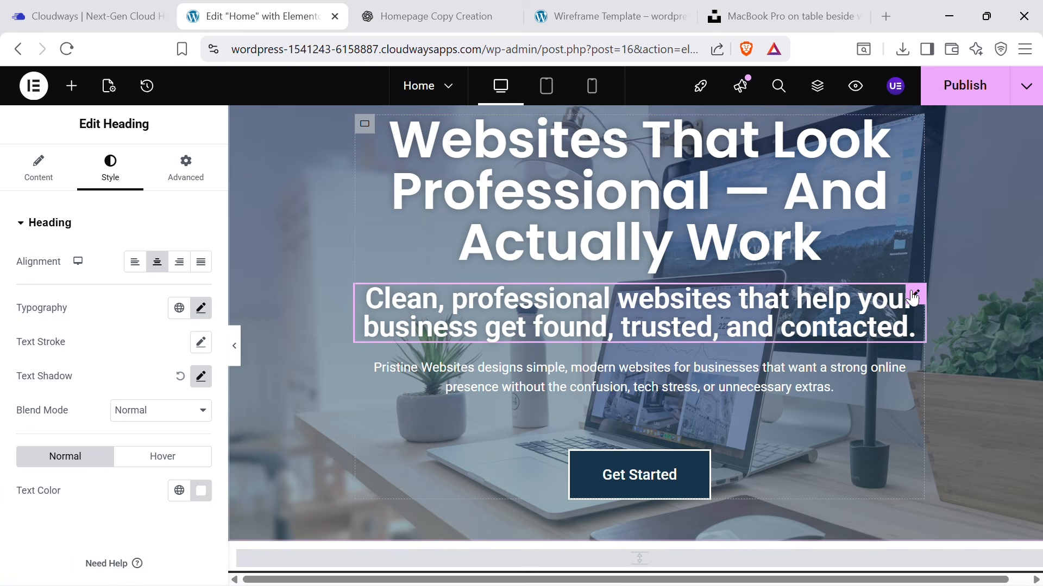
pyautogui.scroll(2, 913, 298)
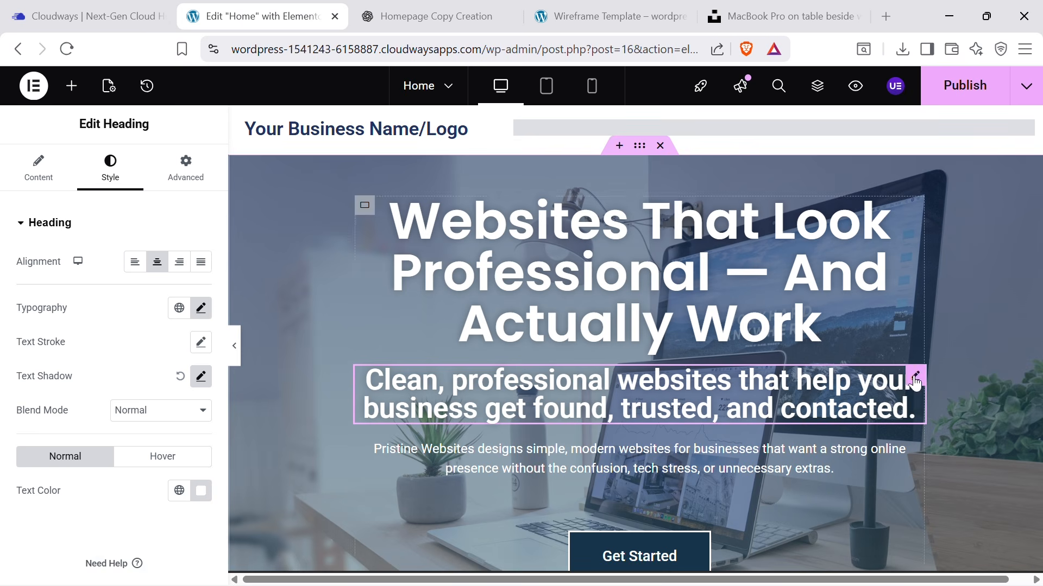
pyautogui.click(202, 307)
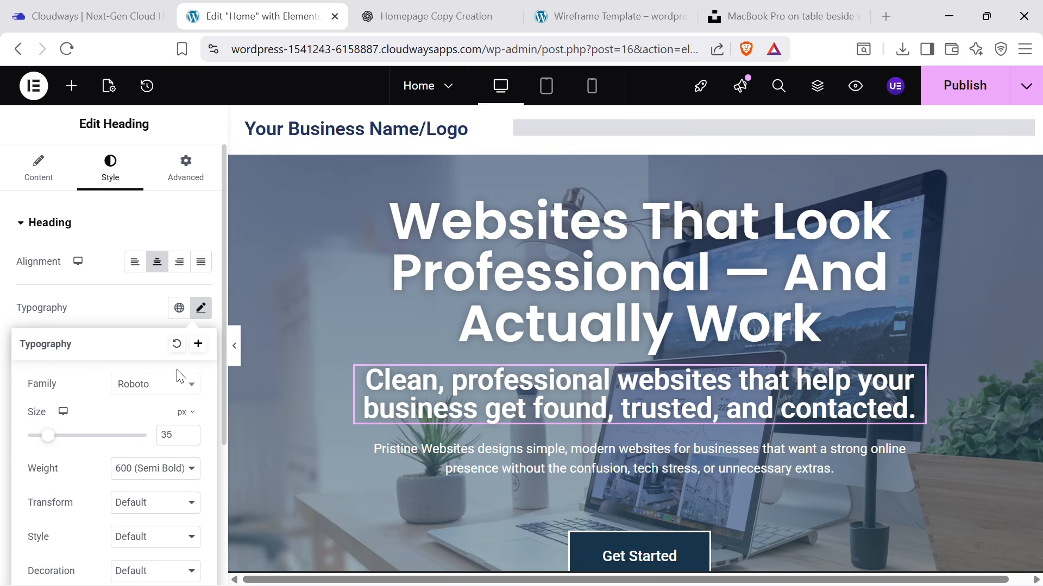
pyautogui.click(170, 382)
pyautogui.write('p')
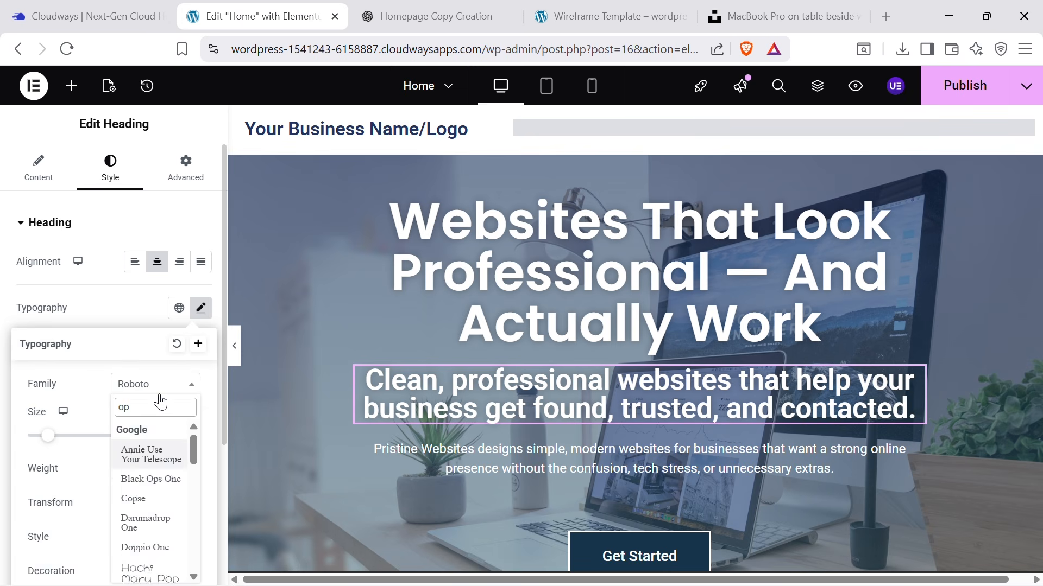
pyautogui.write('opp')
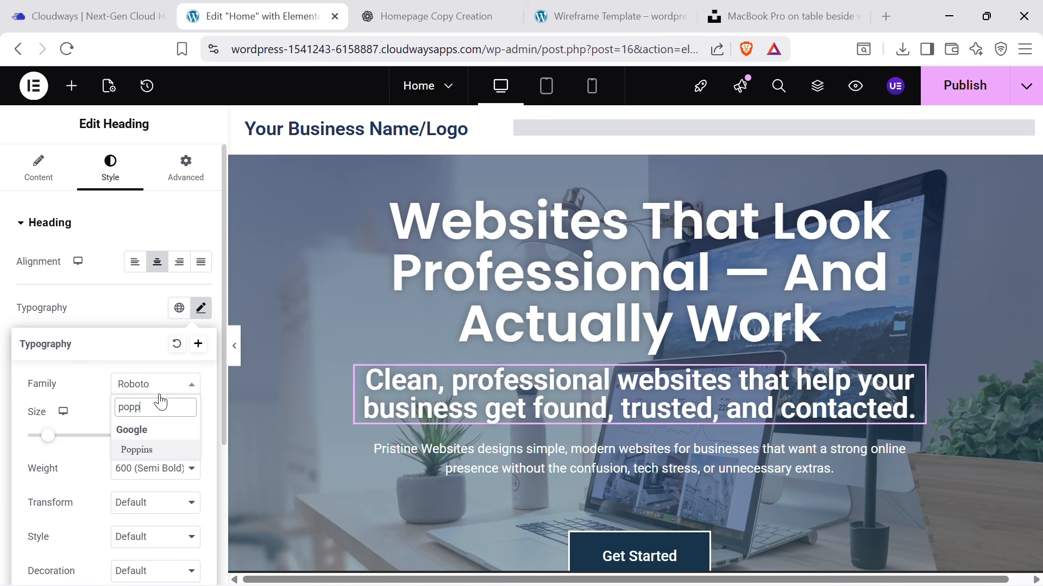
pyautogui.click(136, 449)
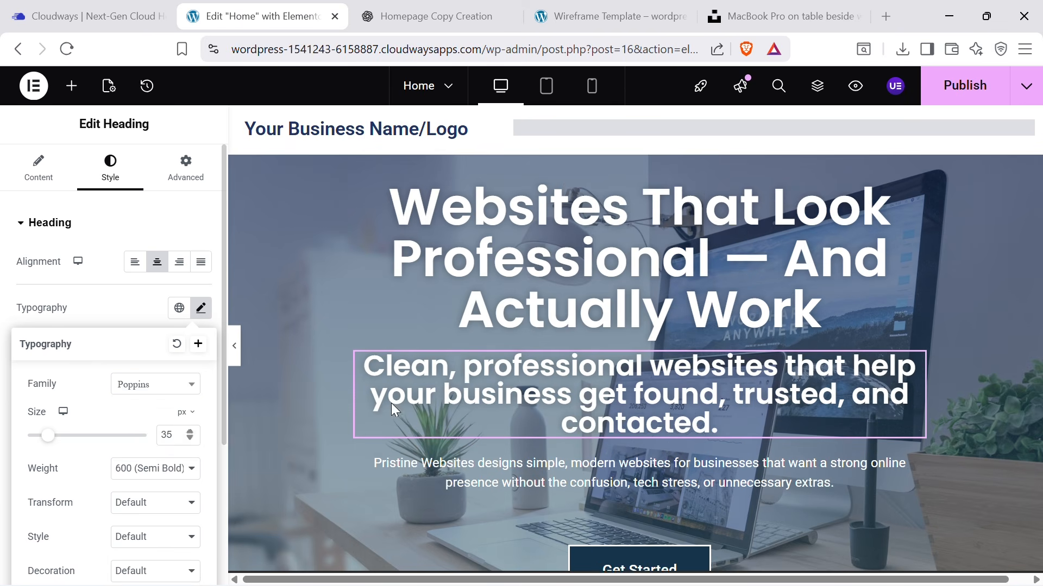
pyautogui.scroll(-1, 817, 339)
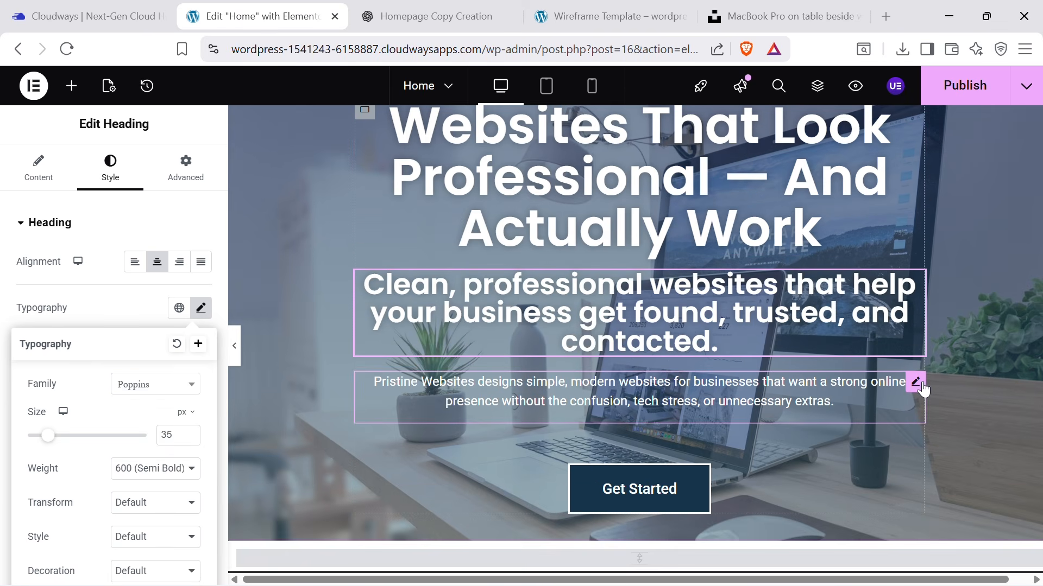
# Apply Poppins to the hero Text Editor's Pristine Websites description paragraph.
pyautogui.click(915, 382)
pyautogui.click(102, 163)
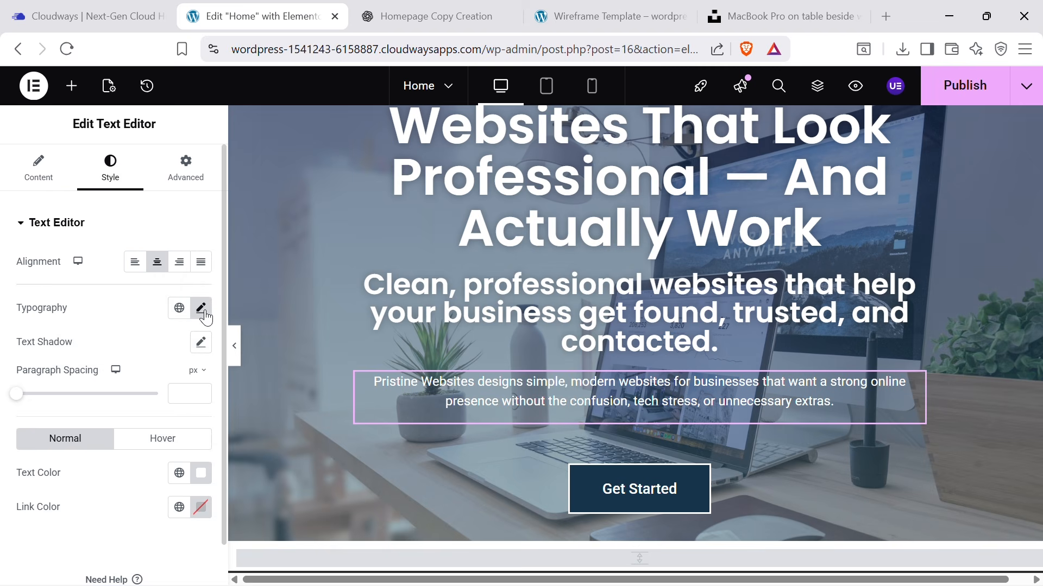
pyautogui.click(201, 308)
pyautogui.click(149, 391)
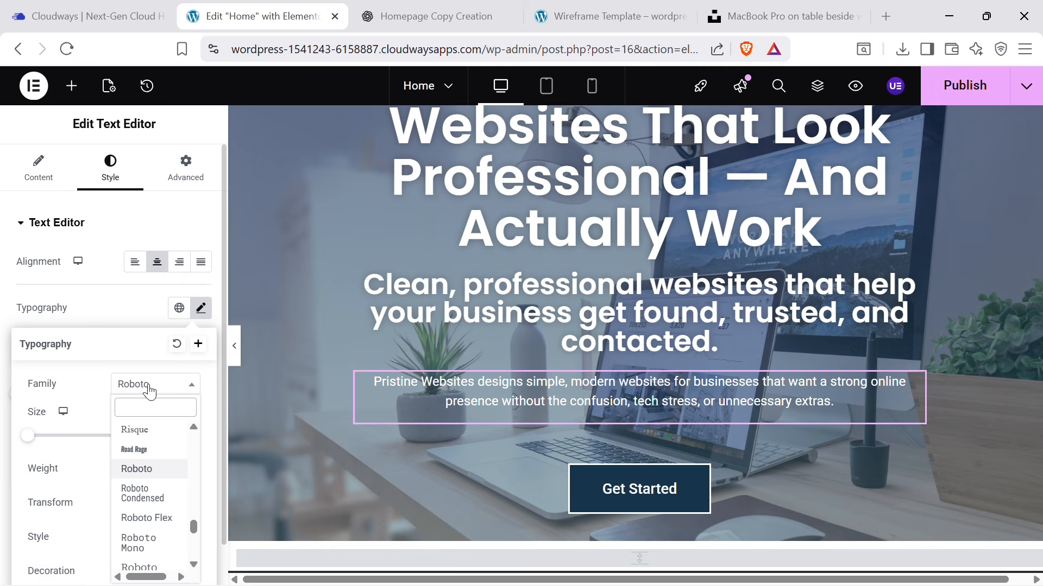
pyautogui.write('poppin')
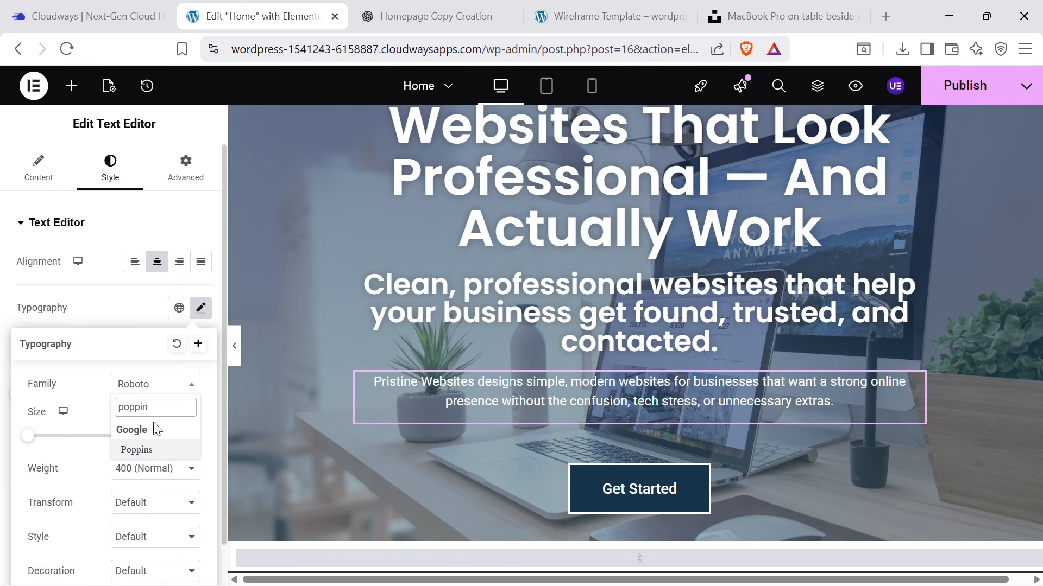
pyautogui.click(152, 450)
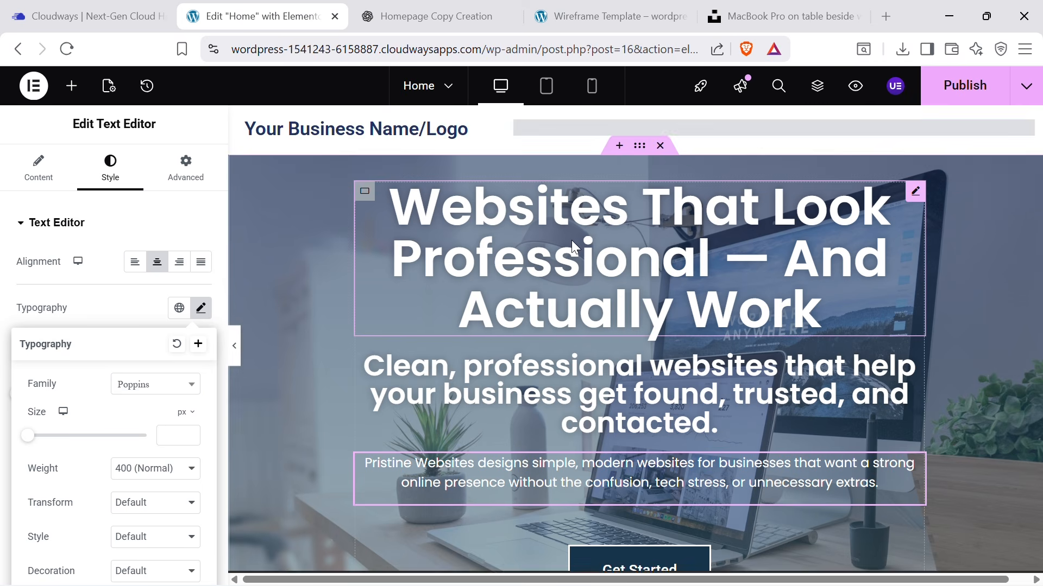
pyautogui.scroll(-8, 575, 245)
pyautogui.scroll(3, 574, 247)
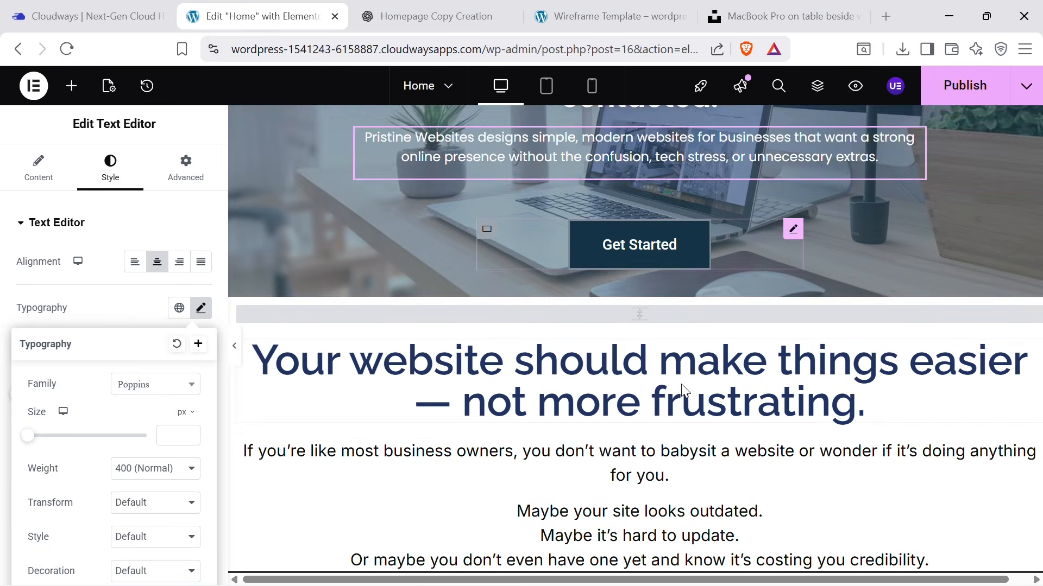
pyautogui.scroll(-2, 994, 293)
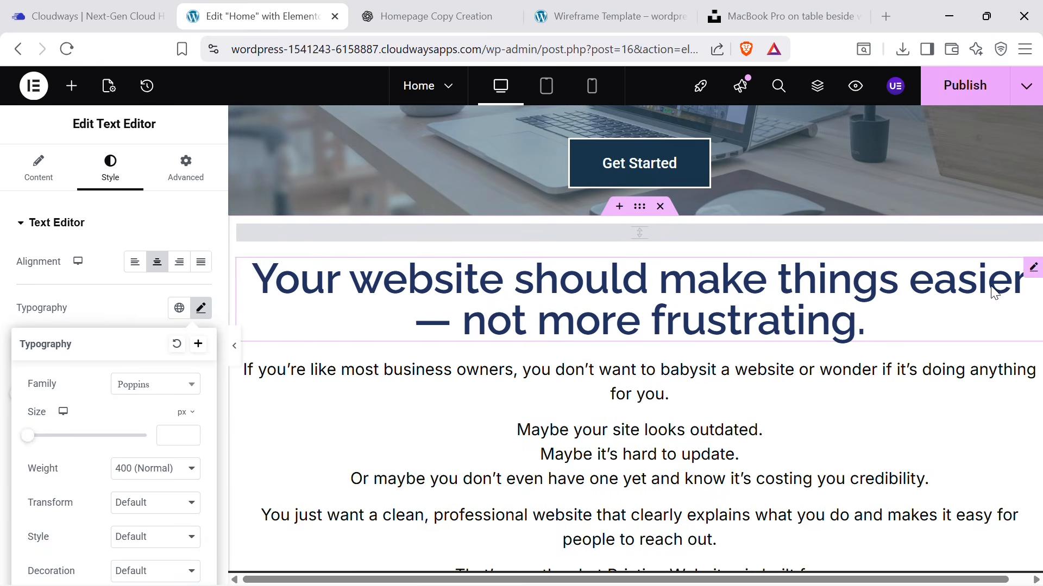
# Switch the intro heading's font family from Raleway to Poppins, keeping 51 px semi-bold.
pyautogui.click(1031, 267)
pyautogui.click(200, 308)
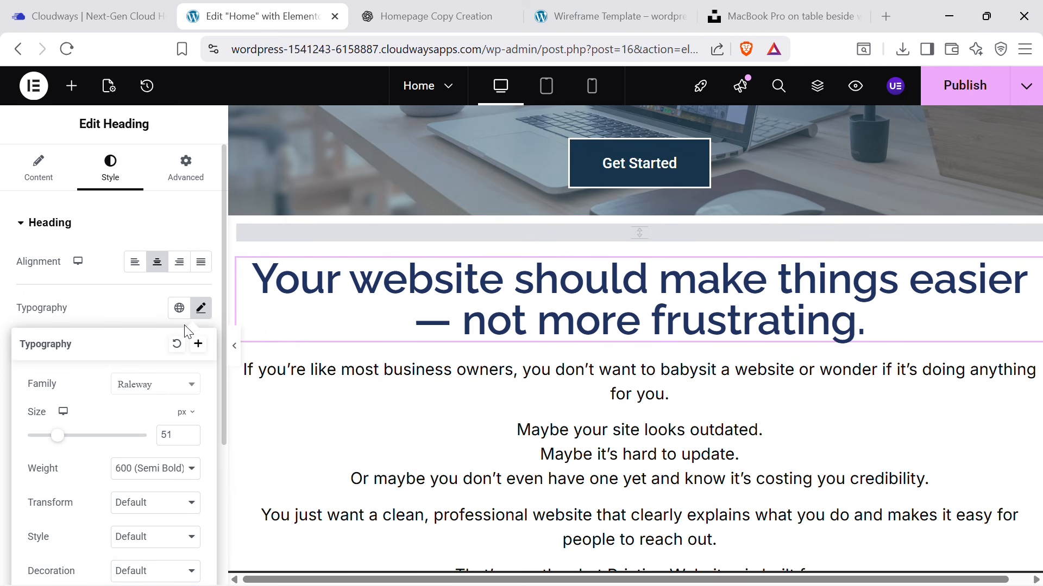
pyautogui.click(151, 396)
pyautogui.write('poo')
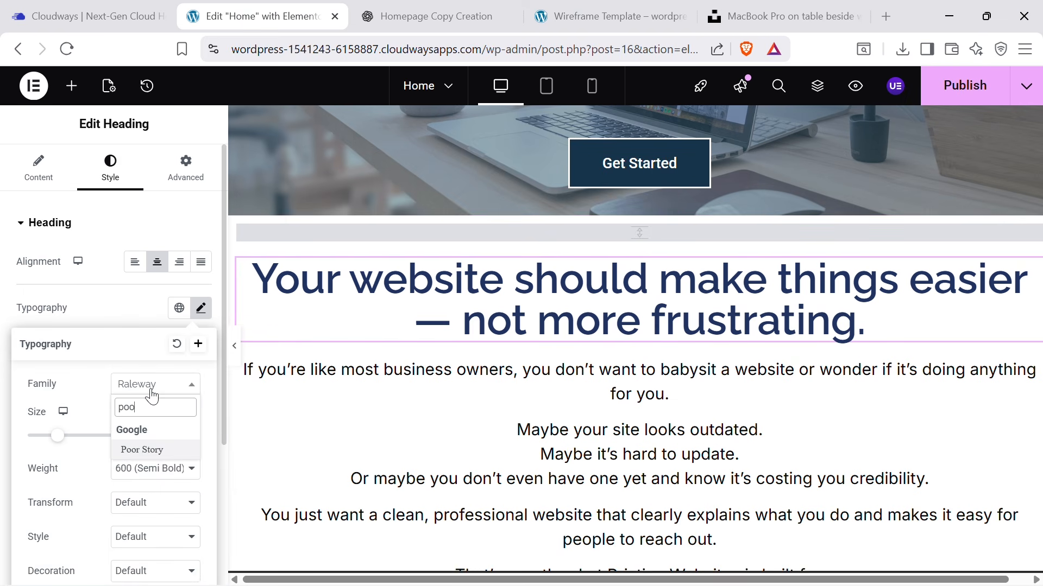
pyautogui.press('BackSpace')
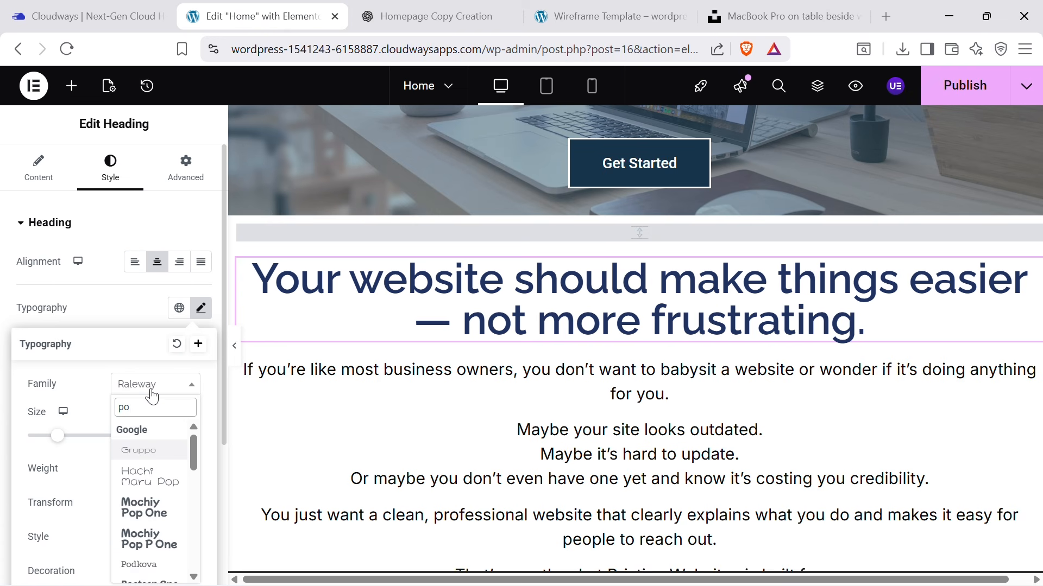
pyautogui.write('pp')
pyautogui.click(136, 451)
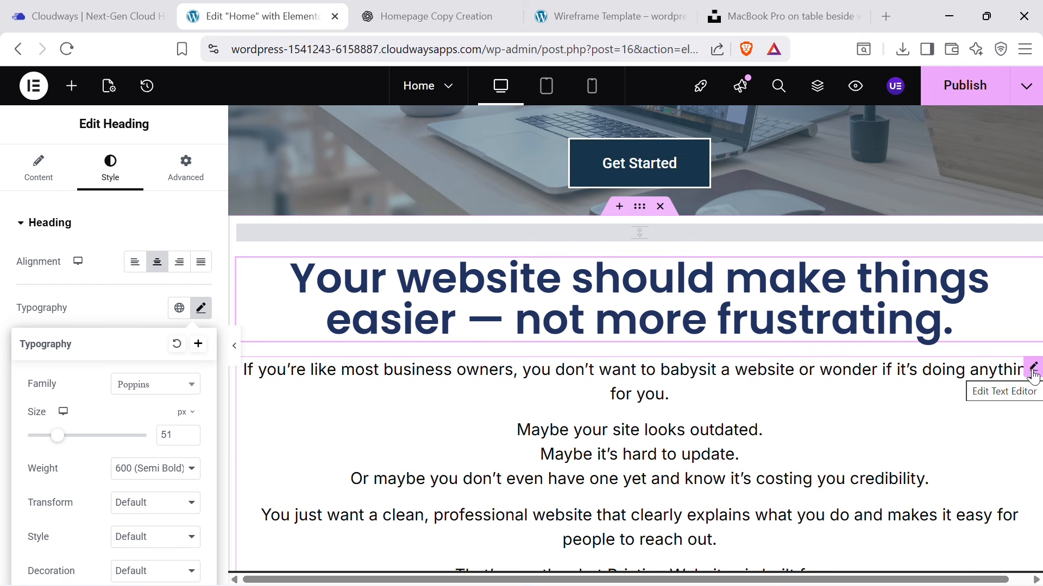
# Copy the heading 'Simple websites designed to support real businesses.' from the ChatGPT homepage copy.
pyautogui.scroll(-4, 787, 435)
pyautogui.scroll(3, 756, 322)
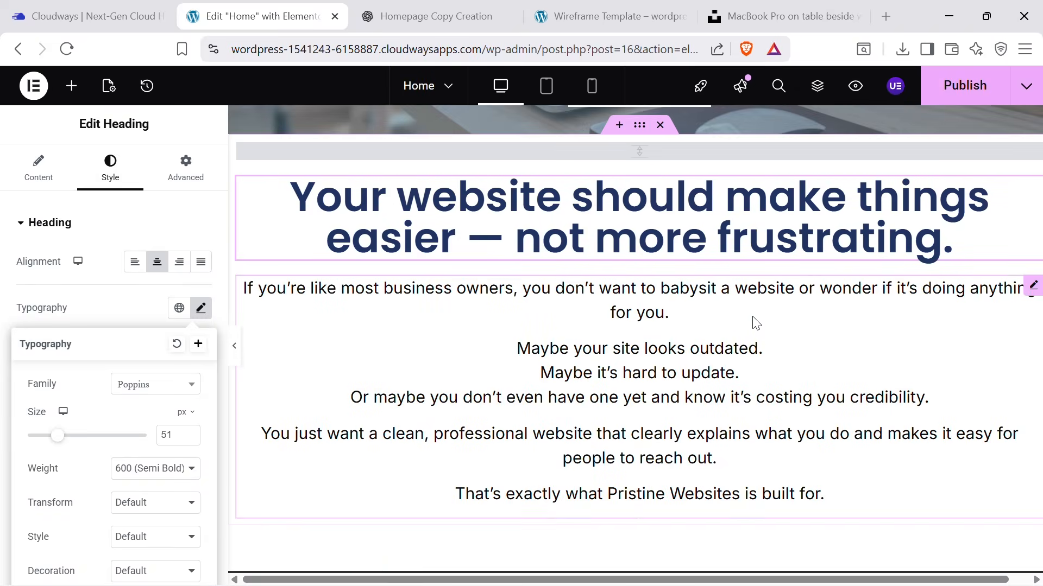
pyautogui.scroll(5, 789, 298)
pyautogui.scroll(-7, 815, 288)
pyautogui.scroll(12, 846, 270)
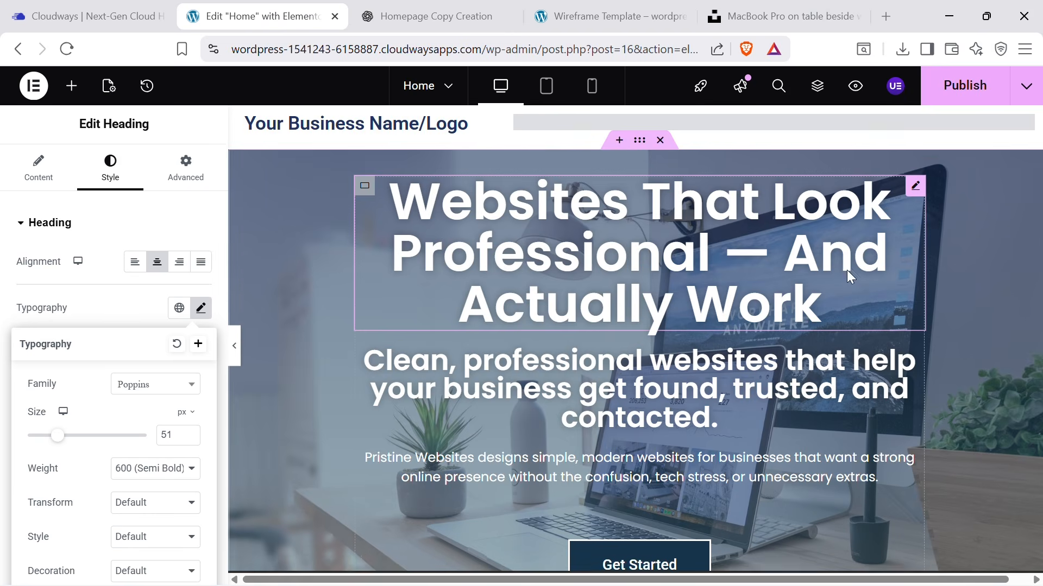
pyautogui.scroll(-13, 846, 269)
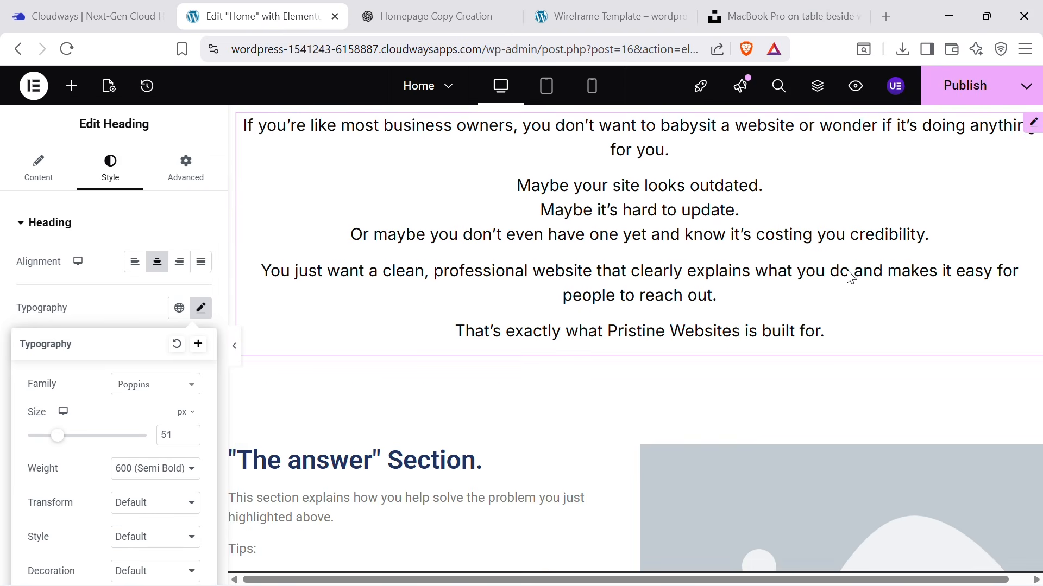
pyautogui.scroll(6, 850, 275)
pyautogui.scroll(-5, 591, 398)
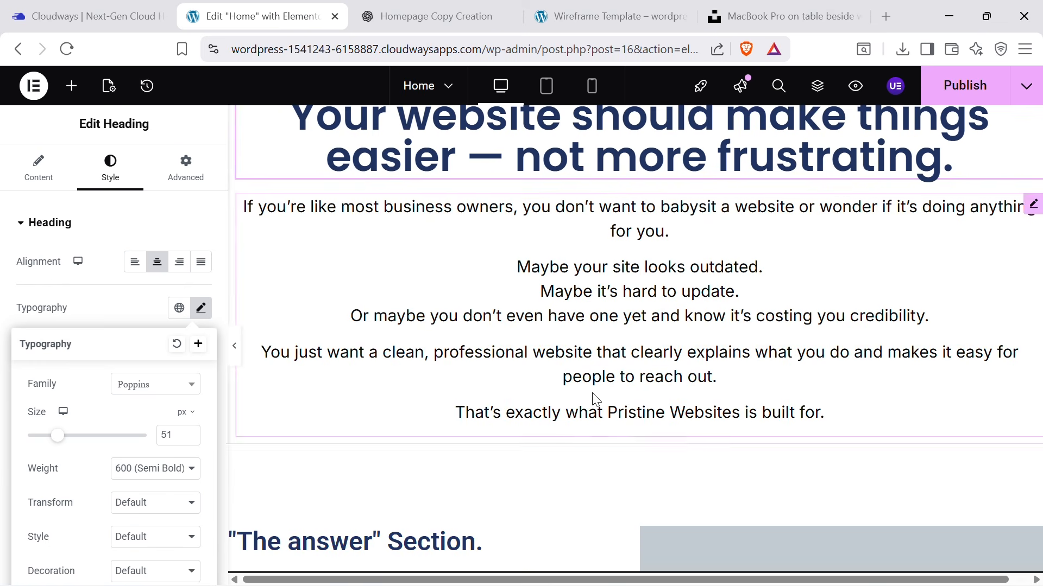
pyautogui.scroll(-3, 482, 471)
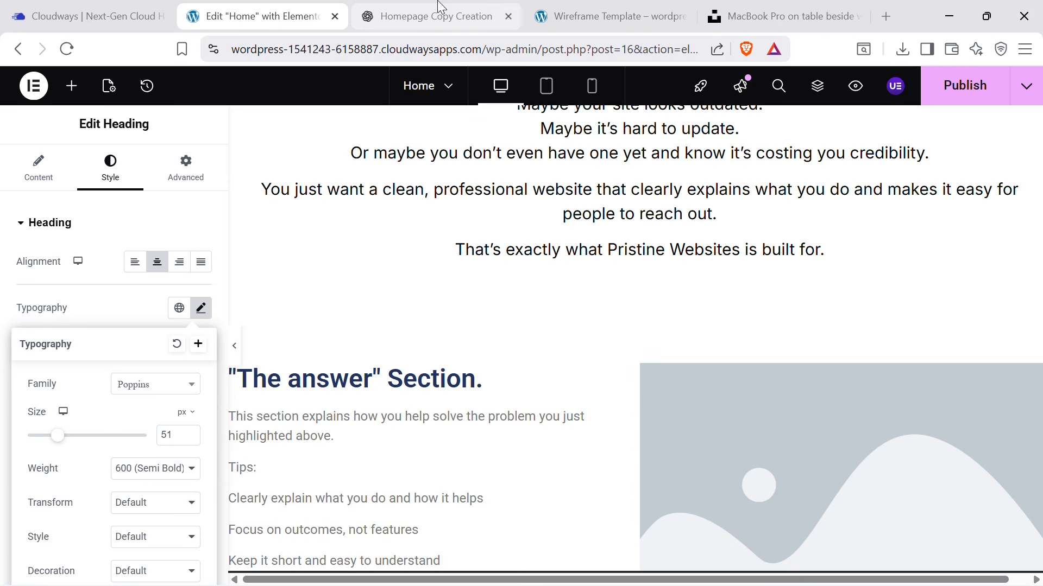
pyautogui.scroll(6, 551, 223)
pyautogui.scroll(3, 686, 441)
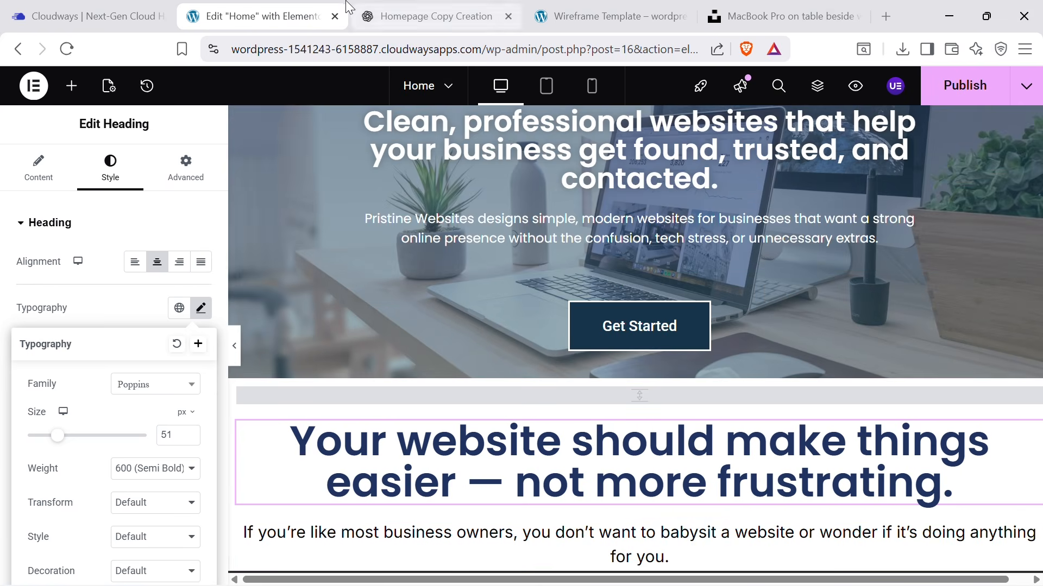
pyautogui.click(380, 16)
pyautogui.scroll(-6, 484, 282)
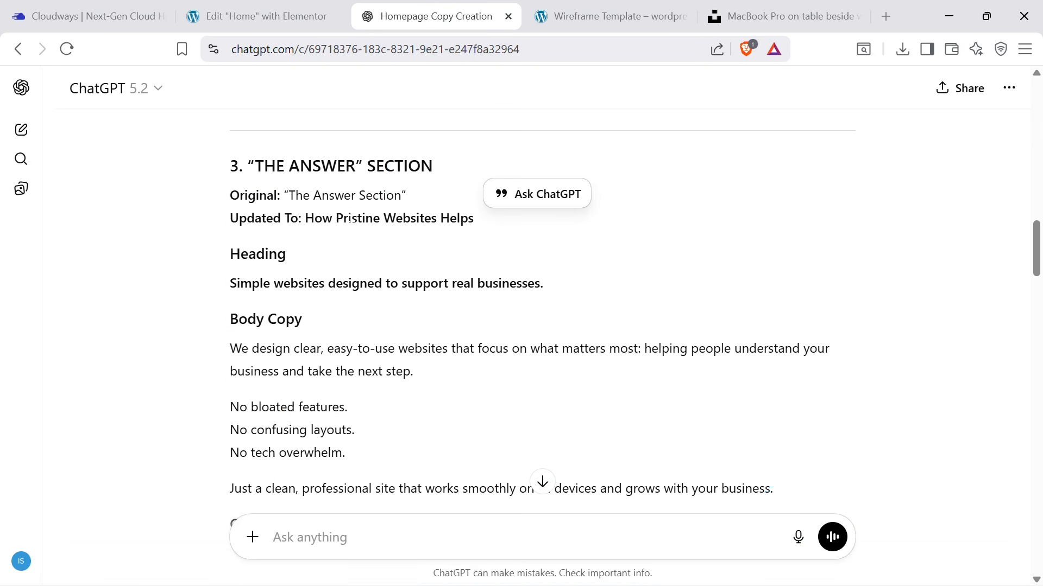
pyautogui.moveTo(228, 289); pyautogui.dragTo(571, 293)
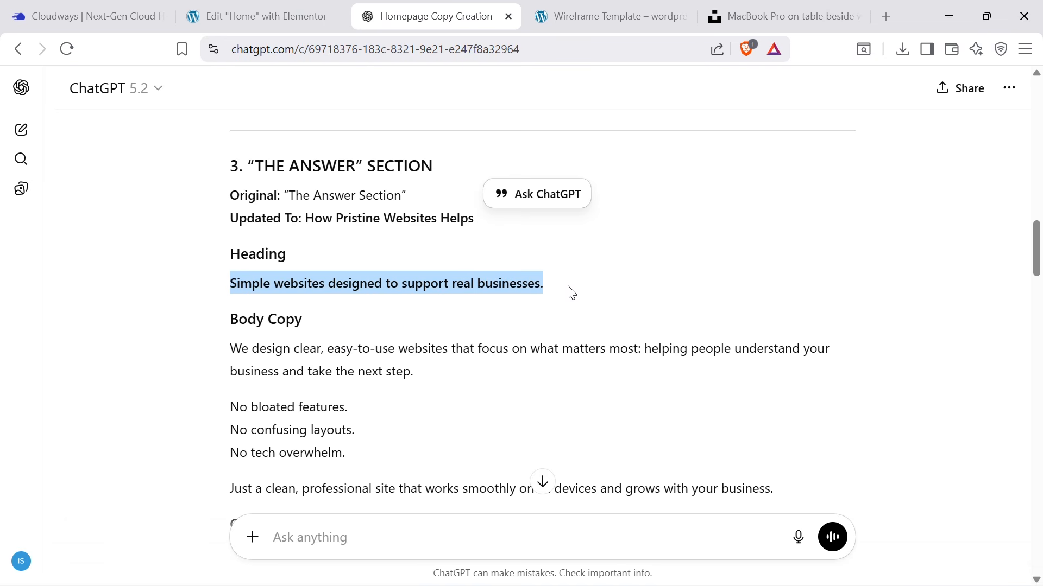
# Paste it over the answer-section info card's old title.
pyautogui.click(261, 16)
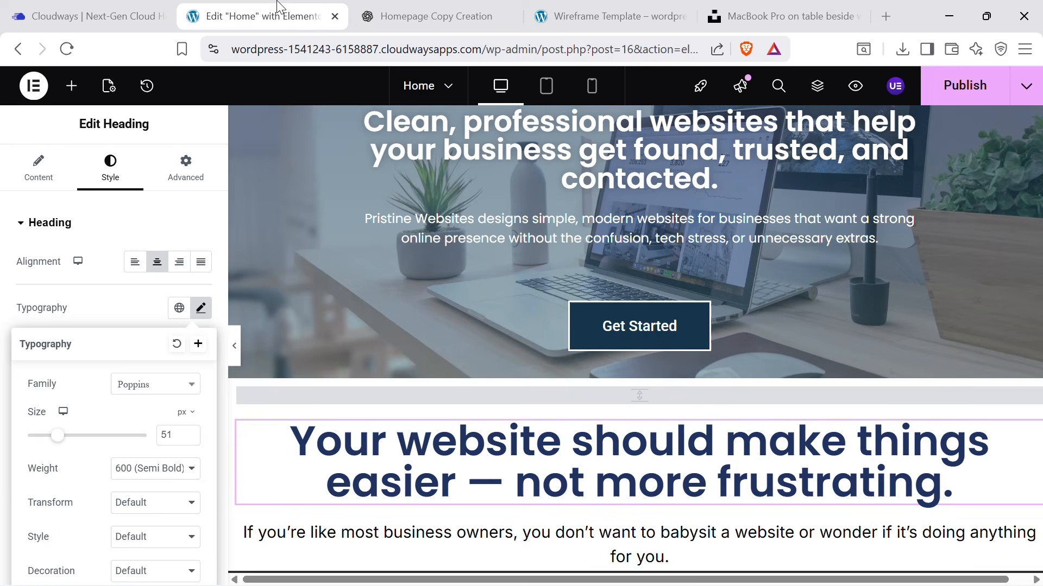
pyautogui.scroll(-10, 624, 298)
pyautogui.click(399, 301)
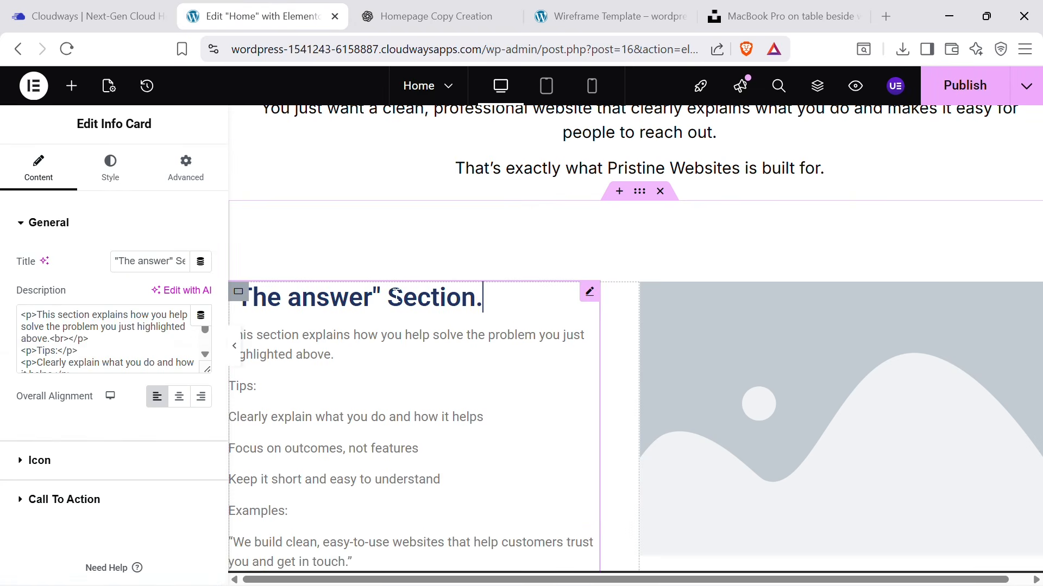
pyautogui.hotkey('ctrl', 'a')
pyautogui.click(101, 336)
pyautogui.click(137, 261)
pyautogui.hotkey('ctrl', 'a')
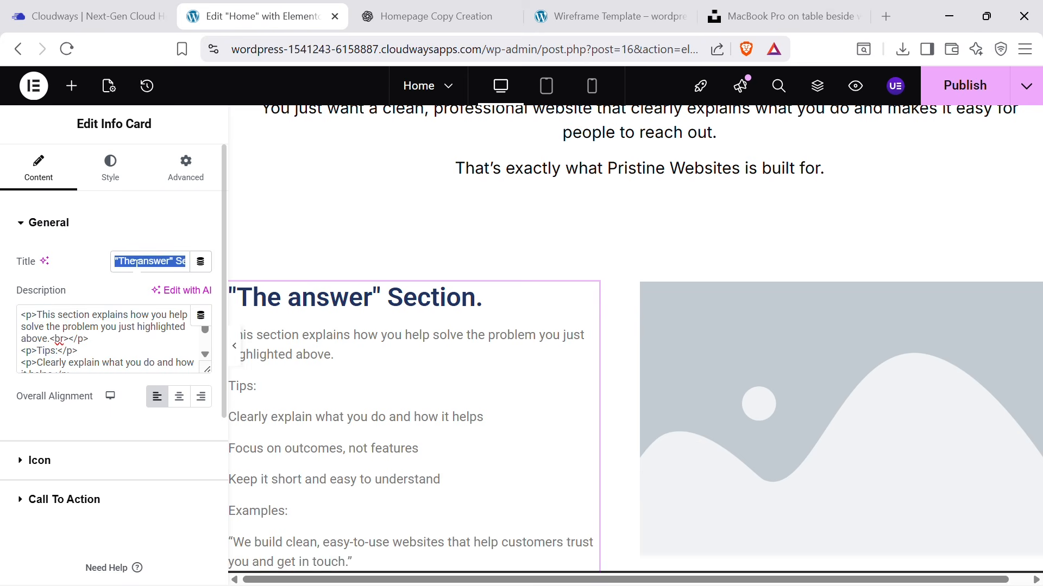
pyautogui.hotkey('ctrl', 'v')
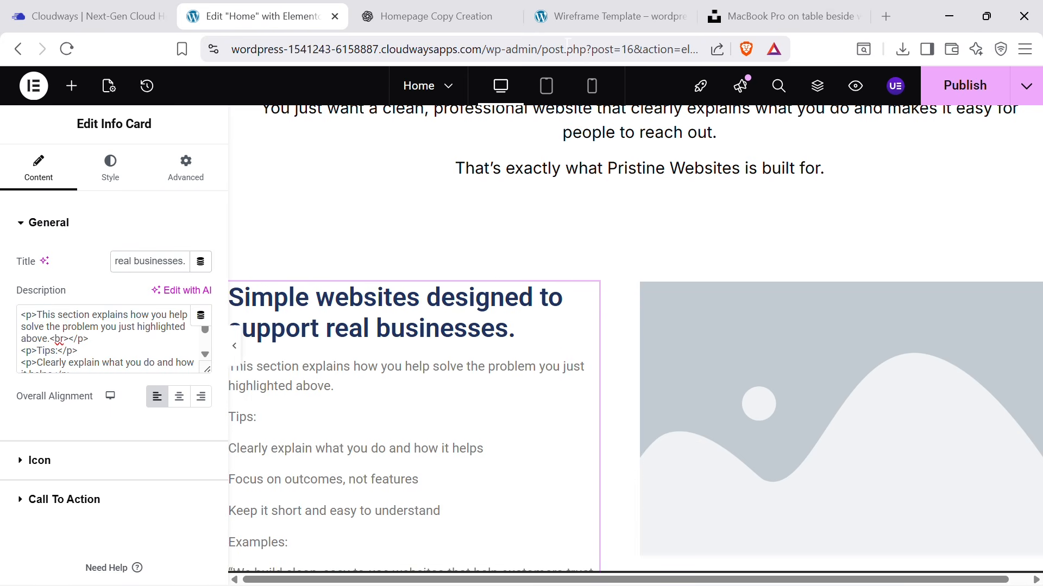
# Select the answer section's body copy in ChatGPT.
pyautogui.click(434, 16)
pyautogui.moveTo(231, 348); pyautogui.dragTo(809, 313)
pyautogui.hotkey('ctrl', 'c')
pyautogui.scroll(-3, 509, 405)
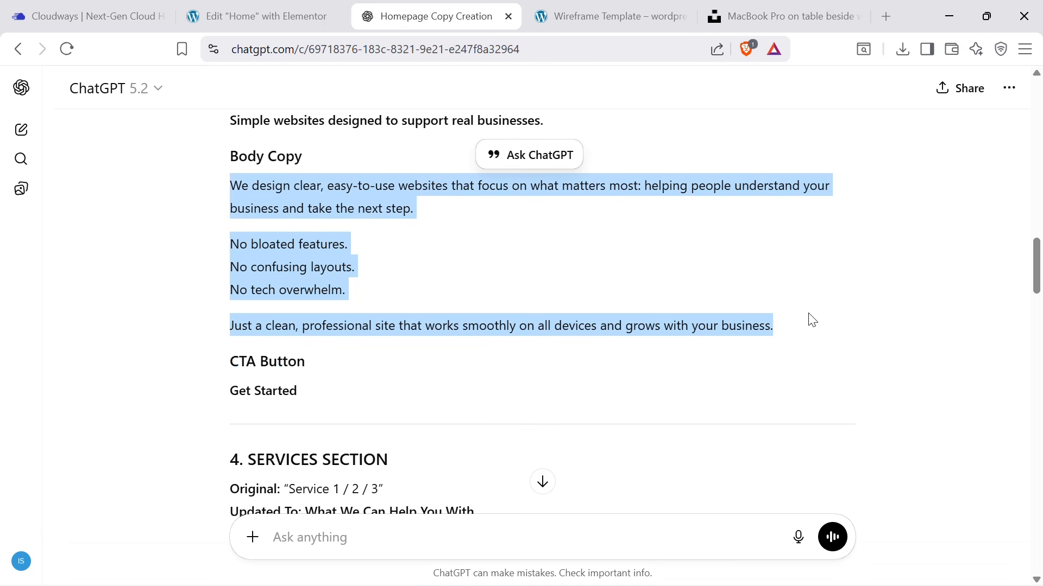
# Replace the info card's placeholder description with the 'We design clear, easy-to-use websites…' copy, keeping paragraph breaks.
pyautogui.click(279, 7)
pyautogui.click(142, 320)
pyautogui.hotkey('ctrl', 'a')
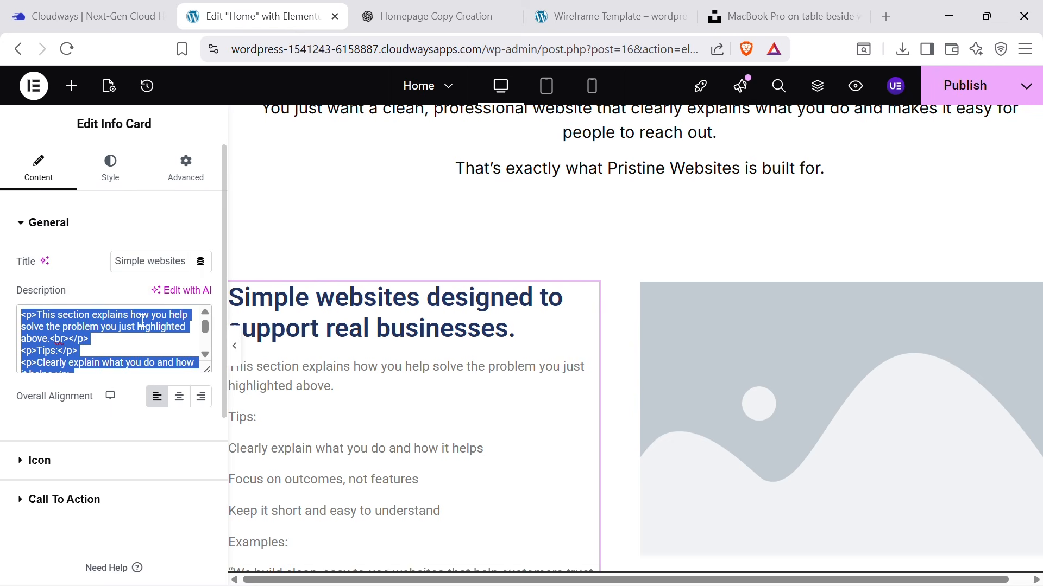
pyautogui.press('BackSpace')
pyautogui.hotkey('ctrl', 'v')
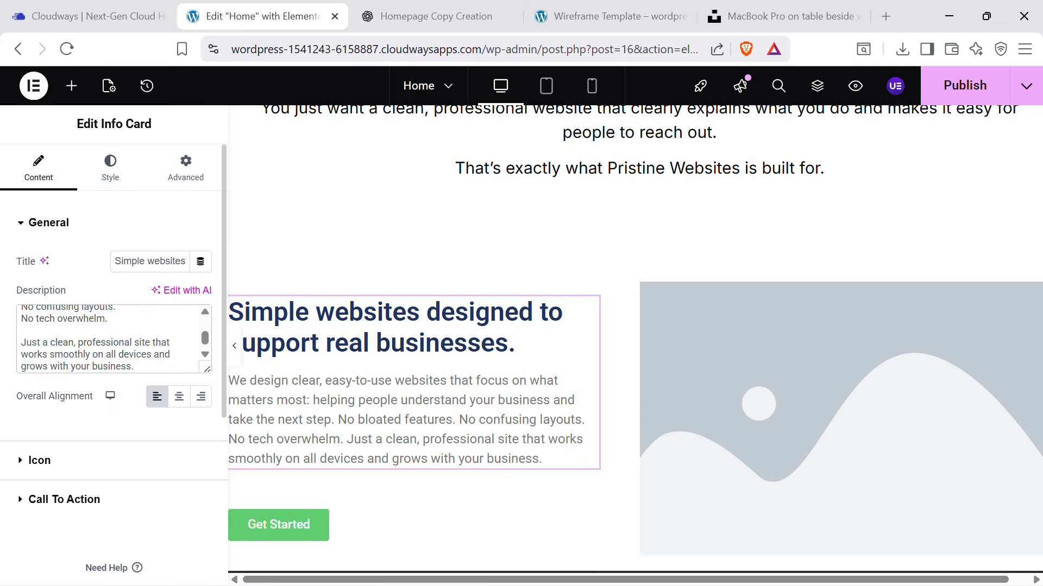
pyautogui.click(526, 397)
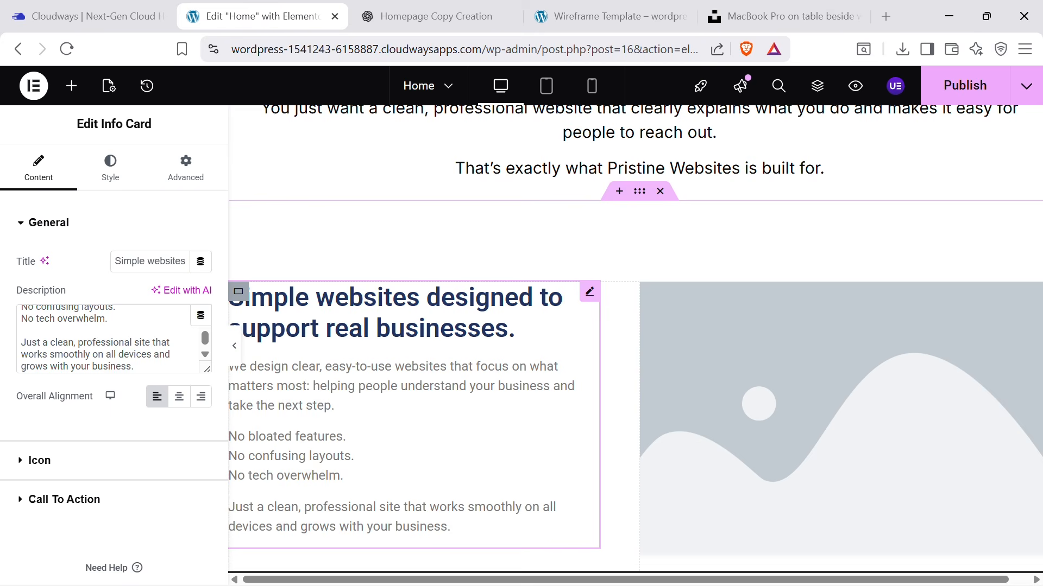
pyautogui.doubleClick(38, 330)
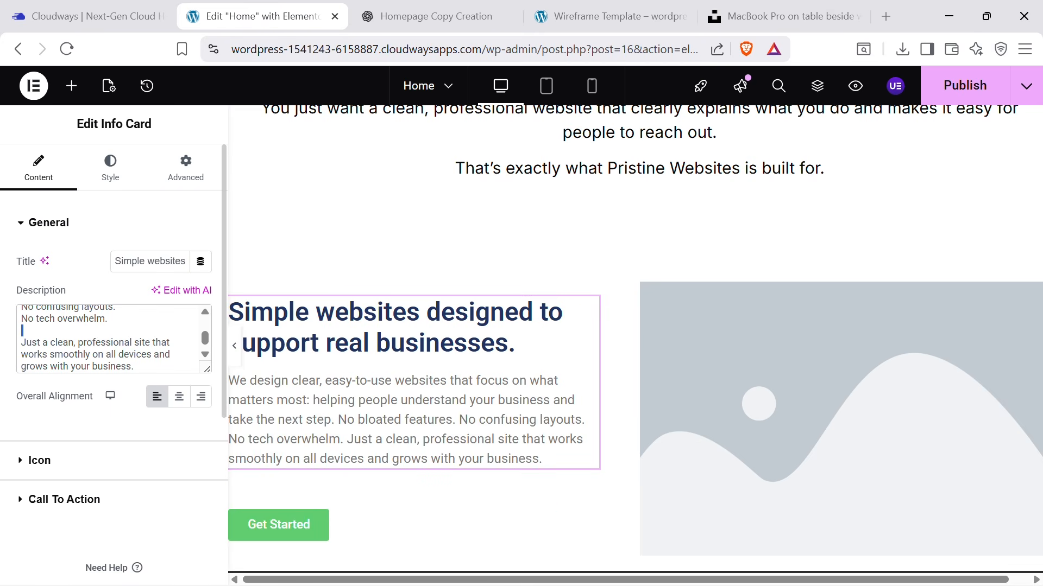
pyautogui.hotkey('ctrl', 'a')
pyautogui.hotkey('ctrl', 'c')
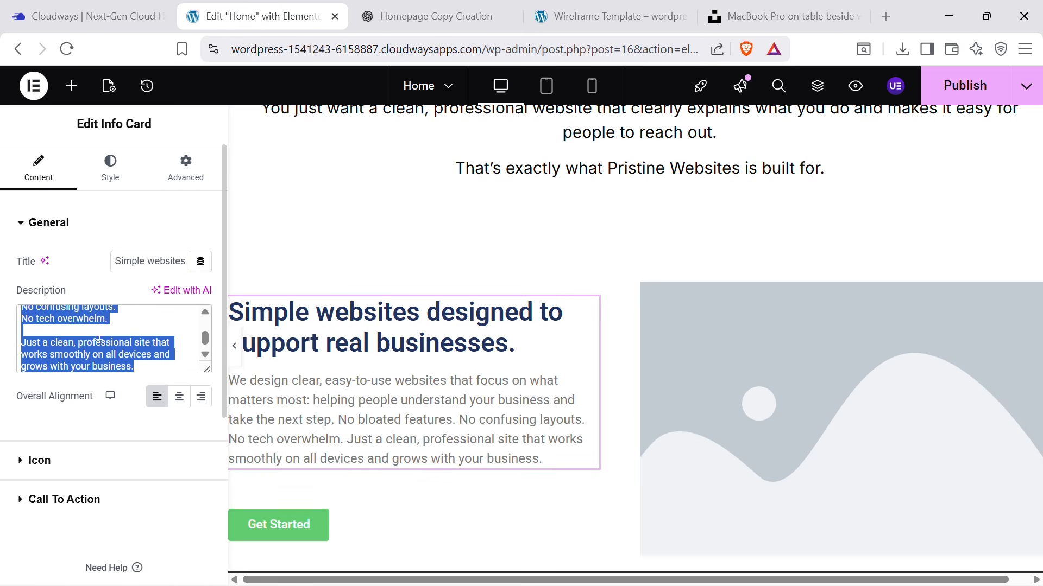
pyautogui.press('BackSpace')
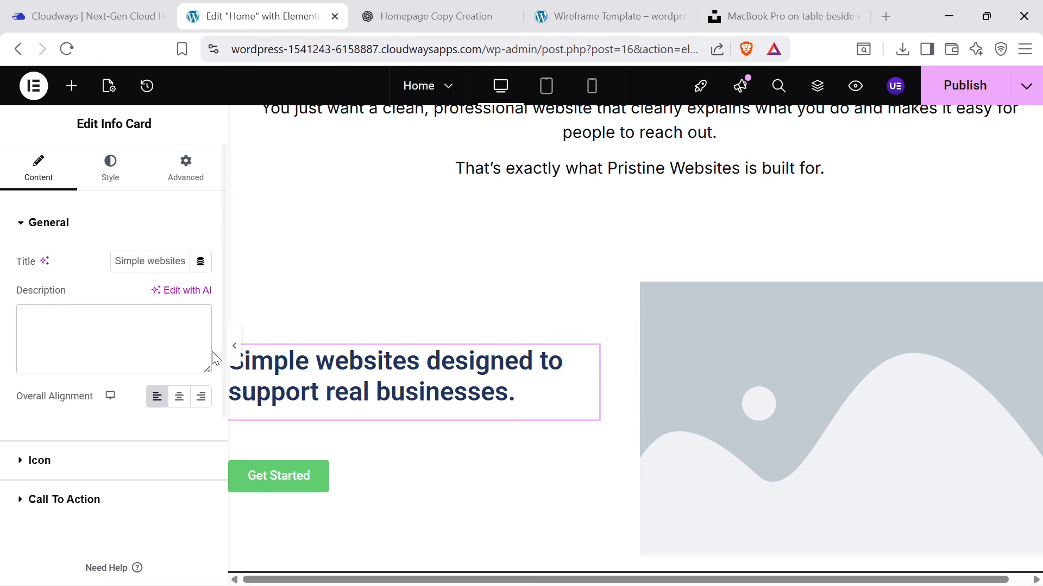
pyautogui.hotkey('ctrl', 'v')
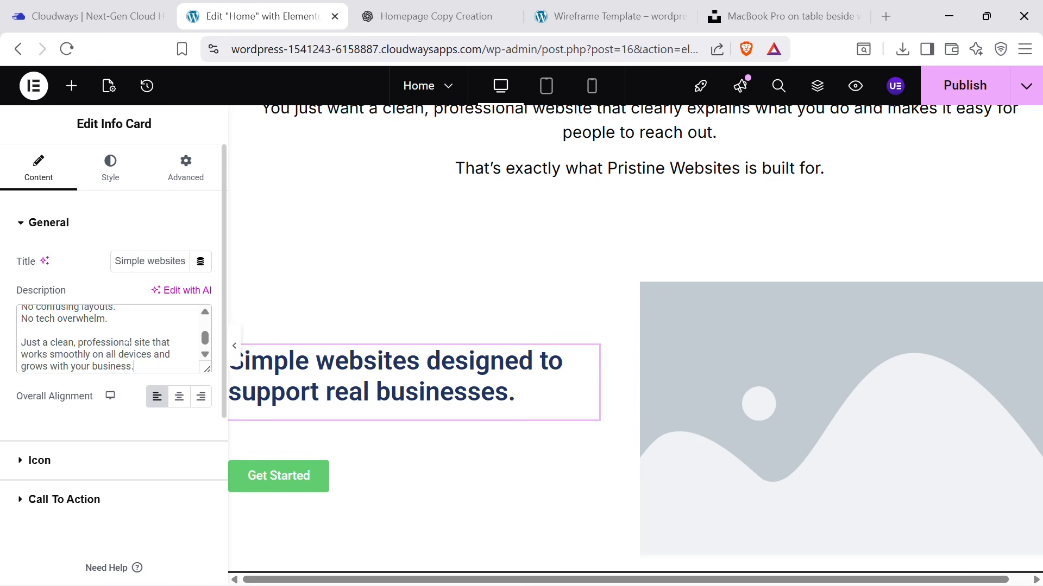
# Preview the updated card full-width and scroll through the page.
pyautogui.click(763, 312)
pyautogui.click(511, 377)
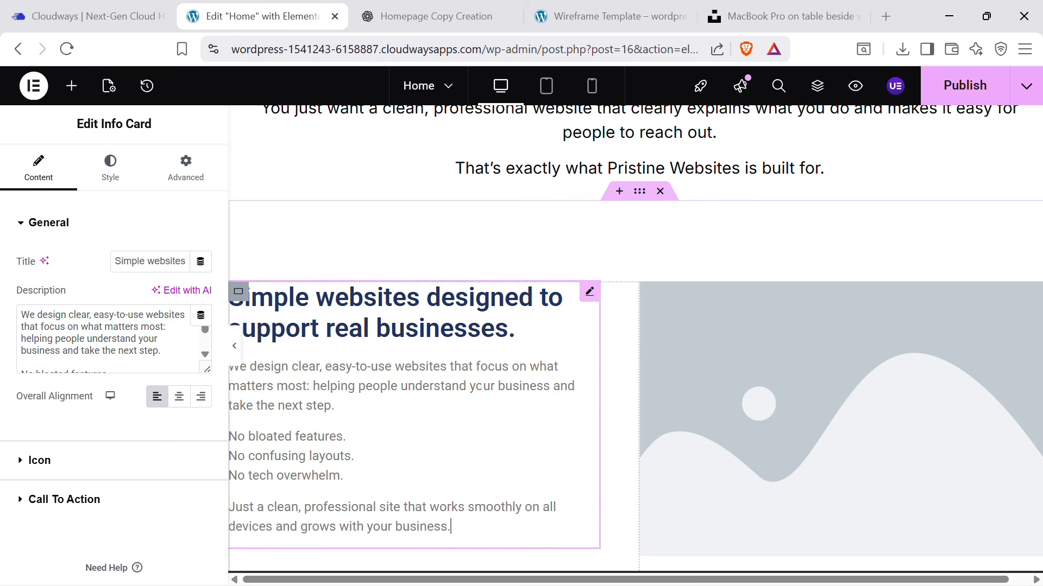
pyautogui.click(236, 348)
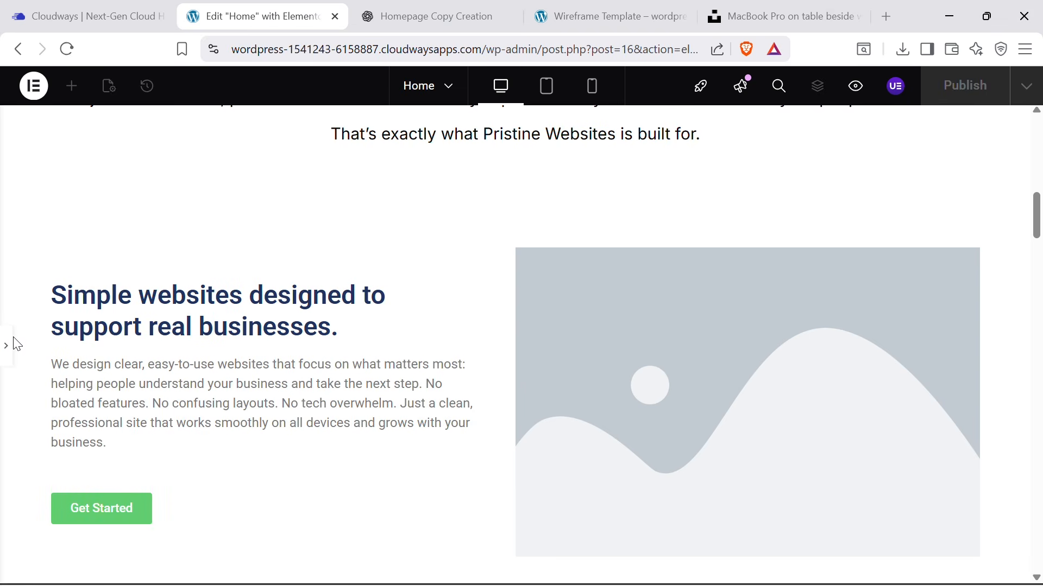
pyautogui.click(7, 346)
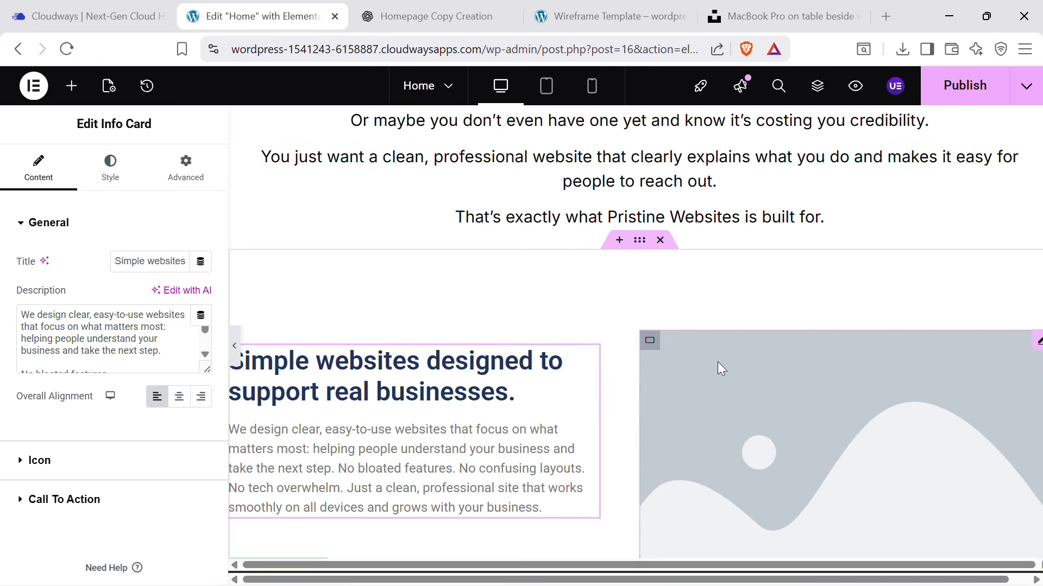
pyautogui.scroll(-3, 702, 400)
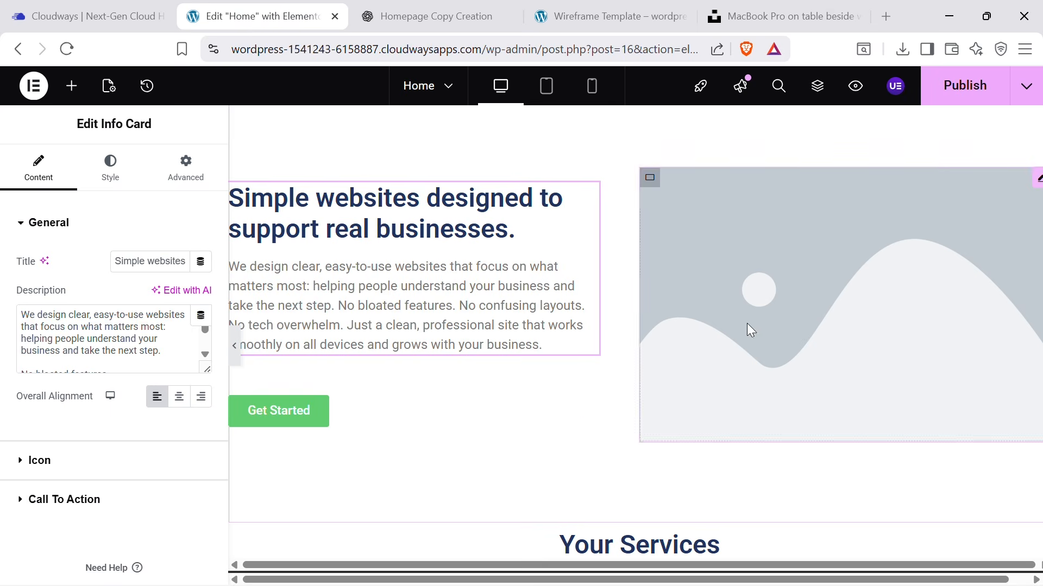
pyautogui.scroll(10, 739, 334)
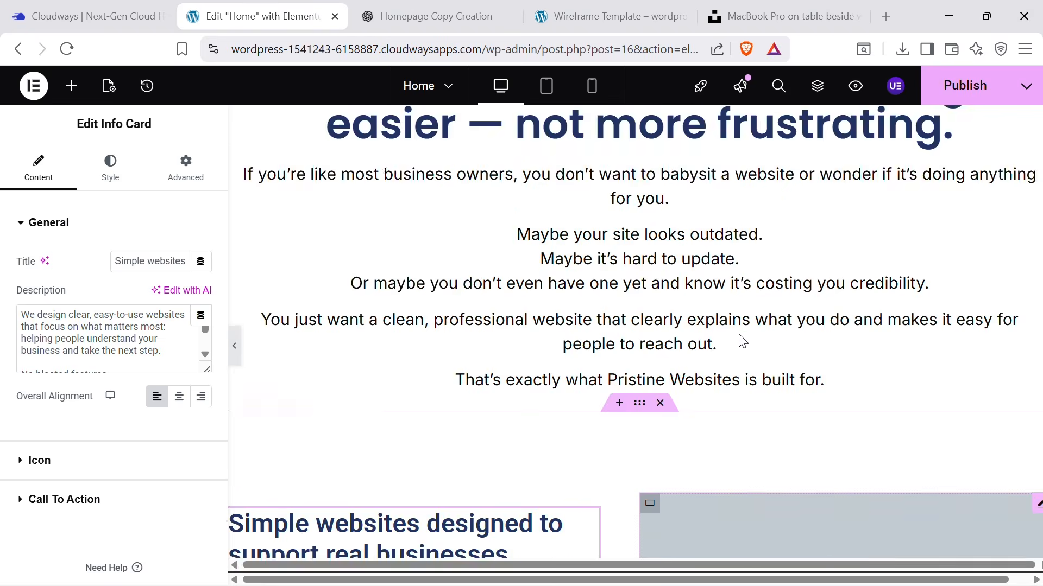
pyautogui.scroll(3, 738, 334)
pyautogui.scroll(-15, 738, 334)
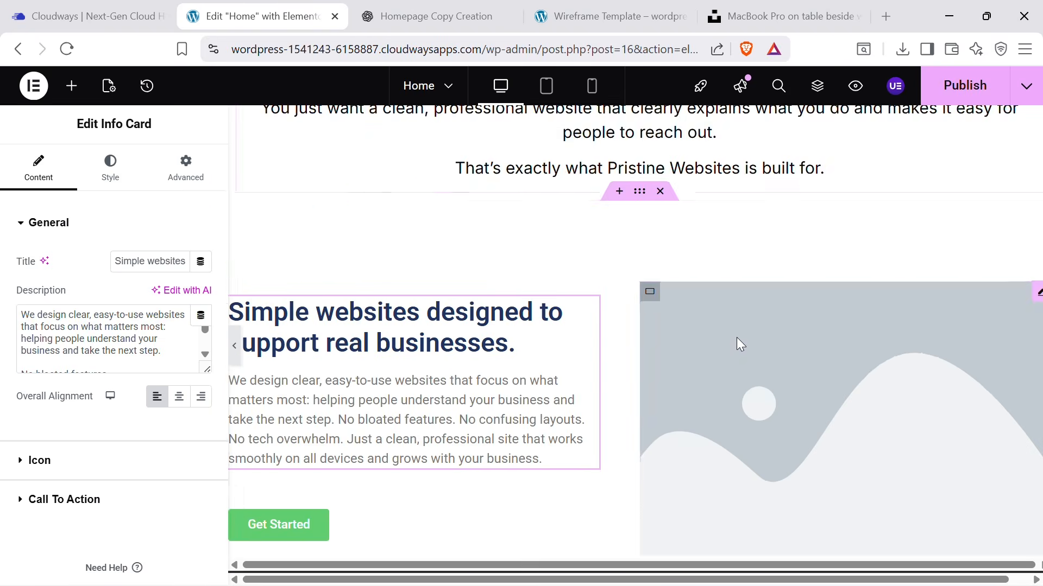
pyautogui.scroll(-3, 734, 340)
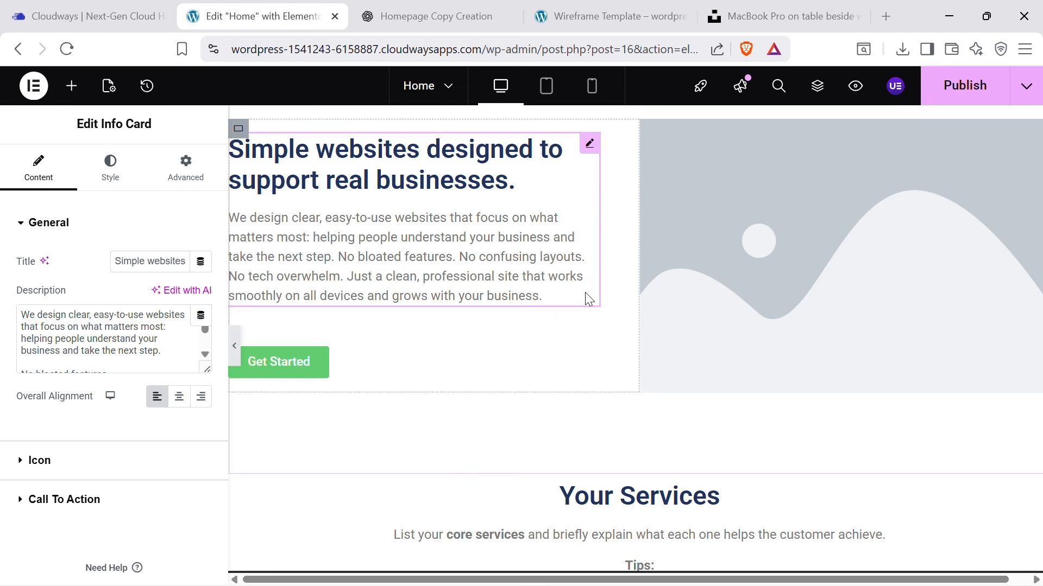
pyautogui.scroll(-6, 585, 298)
# Retitle the Your Services heading to 'What We Can Help You With' using the ChatGPT copy.
pyautogui.click(408, 8)
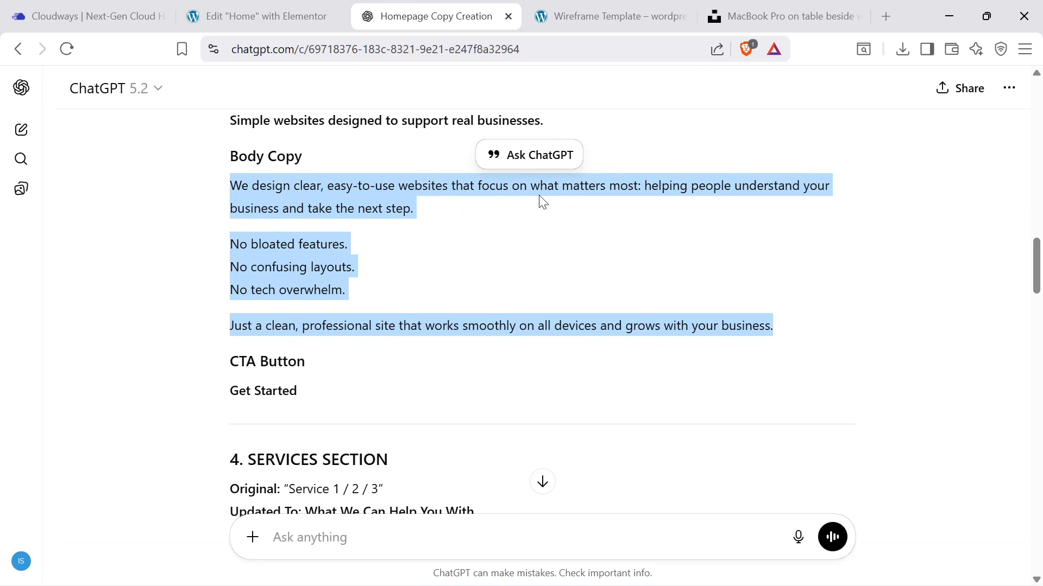
pyautogui.scroll(-6, 589, 267)
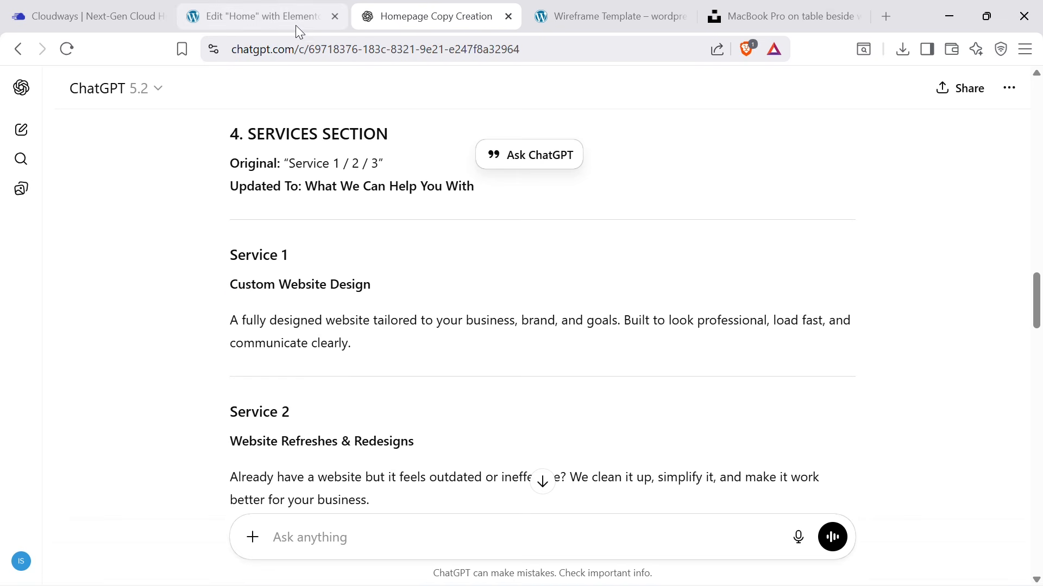
pyautogui.moveTo(307, 187); pyautogui.dragTo(509, 189)
pyautogui.hotkey('ctrl', 'c')
pyautogui.click(335, 6)
pyautogui.scroll(3, 673, 185)
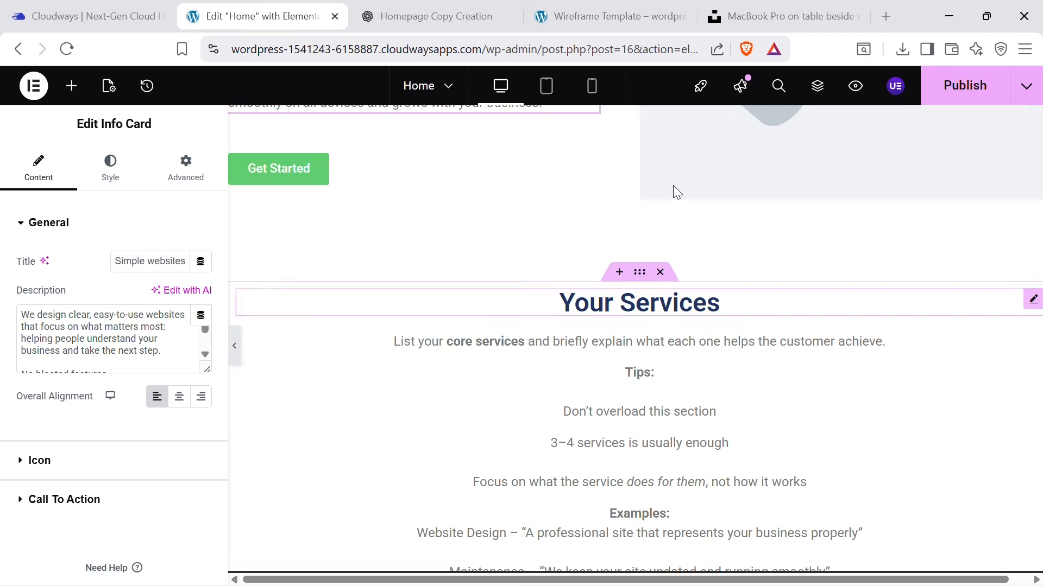
pyautogui.tripleClick(678, 343)
pyautogui.hotkey('ctrl', 'v')
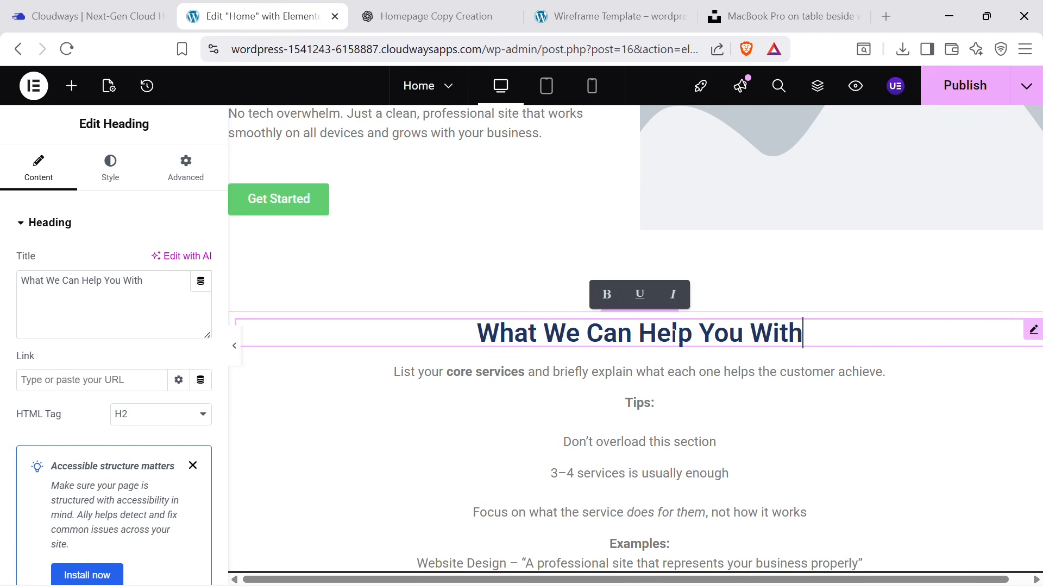
# Delete the placeholder tips text block beneath the services heading.
pyautogui.scroll(-3, 768, 362)
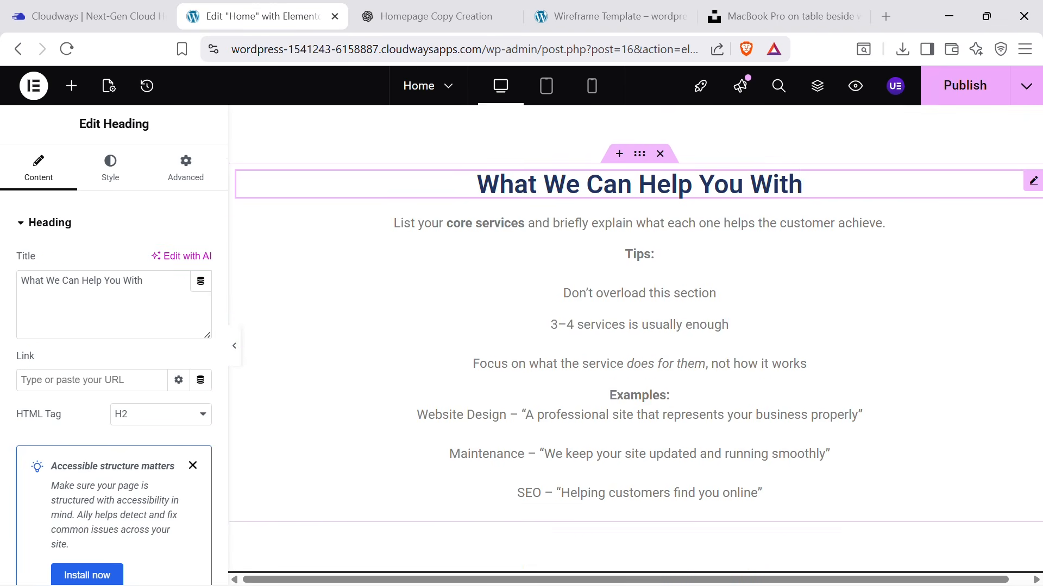
pyautogui.click(399, 11)
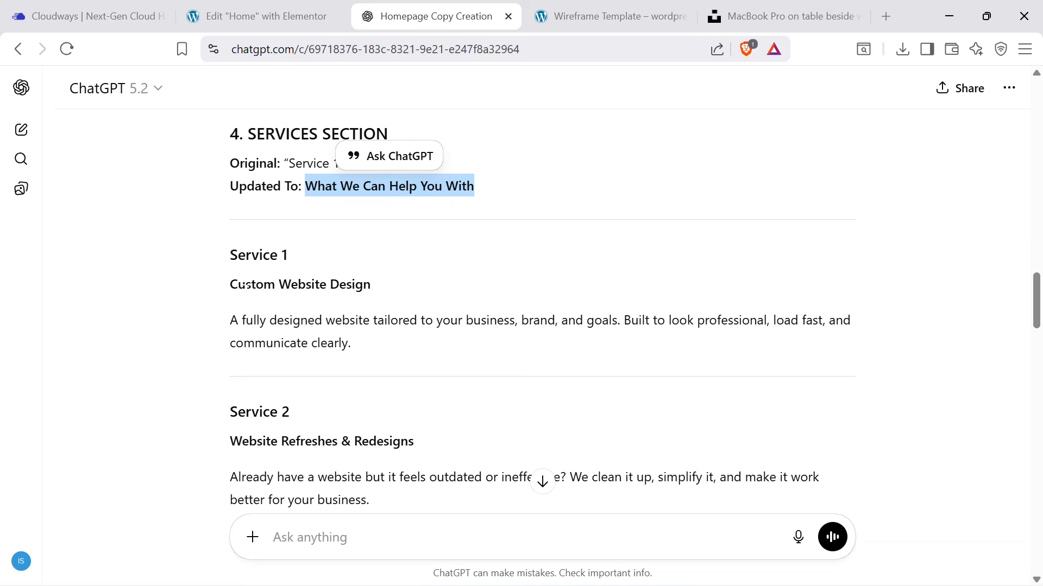
pyautogui.click(269, 9)
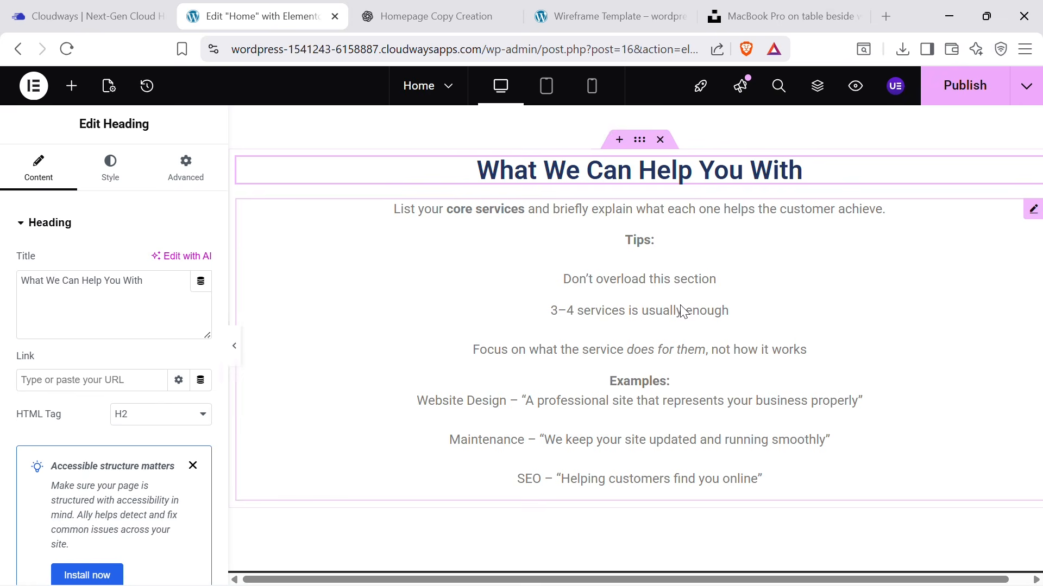
pyautogui.rightClick(1031, 211)
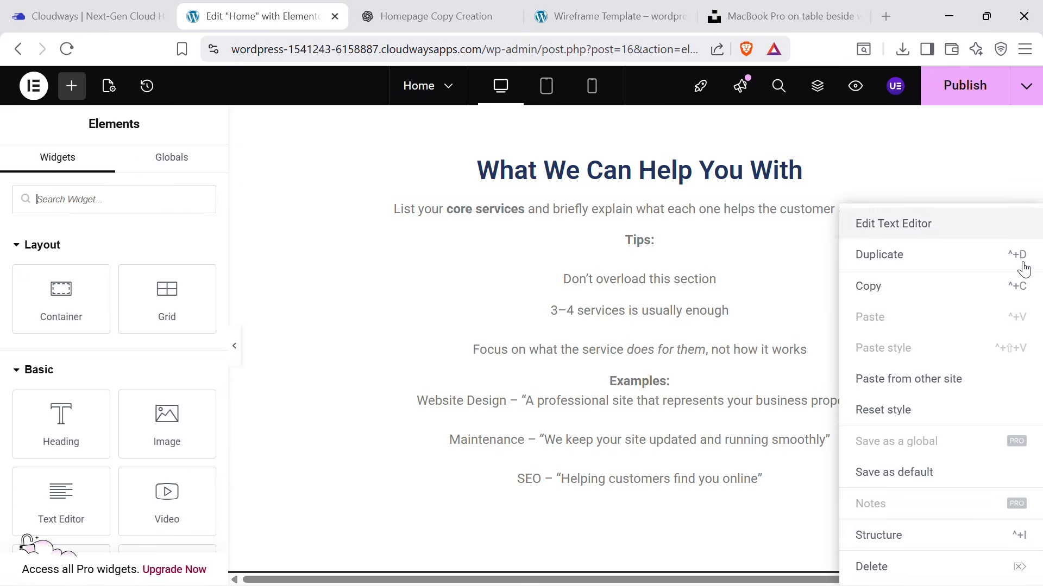
pyautogui.click(891, 567)
# Set the services heading typography to 61 px size and Poppins font.
pyautogui.click(804, 171)
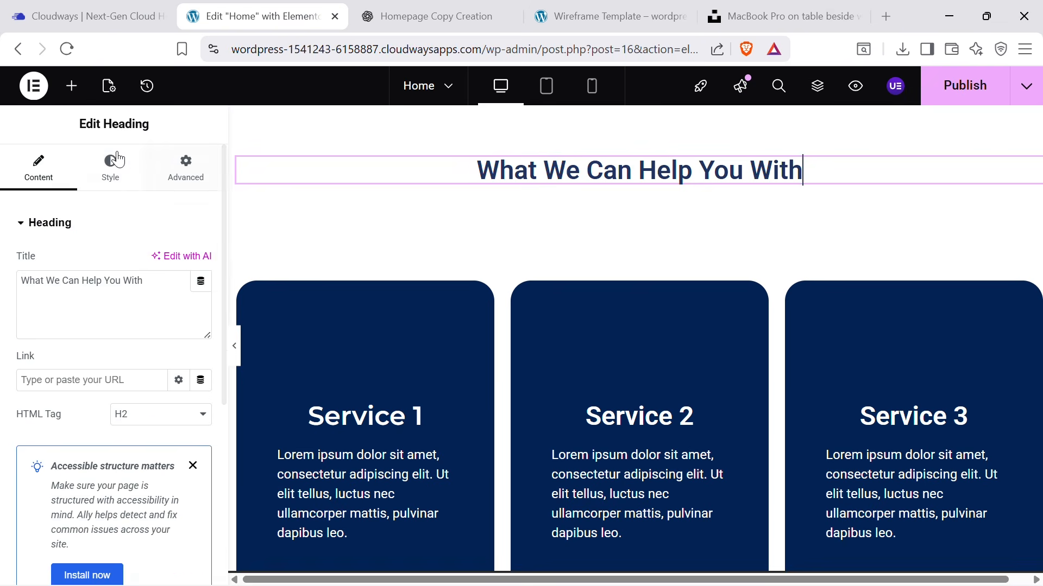
pyautogui.click(118, 159)
pyautogui.click(200, 308)
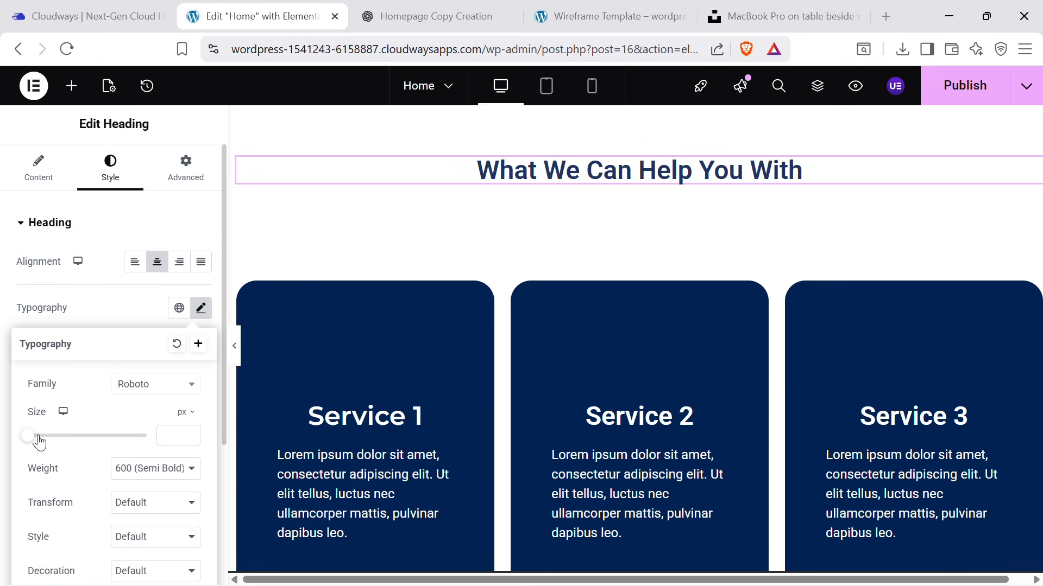
pyautogui.moveTo(36, 438); pyautogui.dragTo(68, 445)
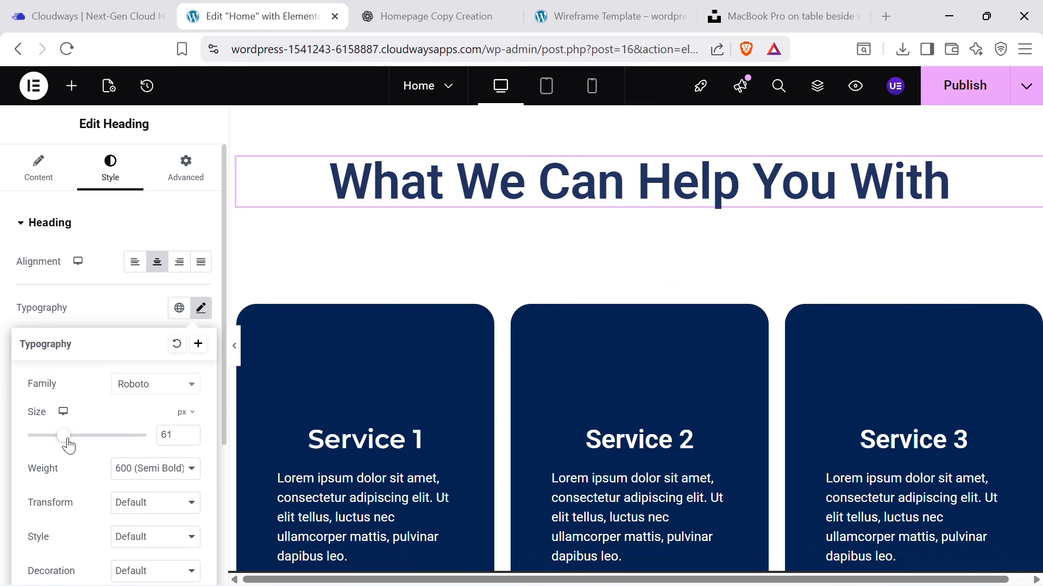
pyautogui.click(200, 308)
pyautogui.click(200, 308)
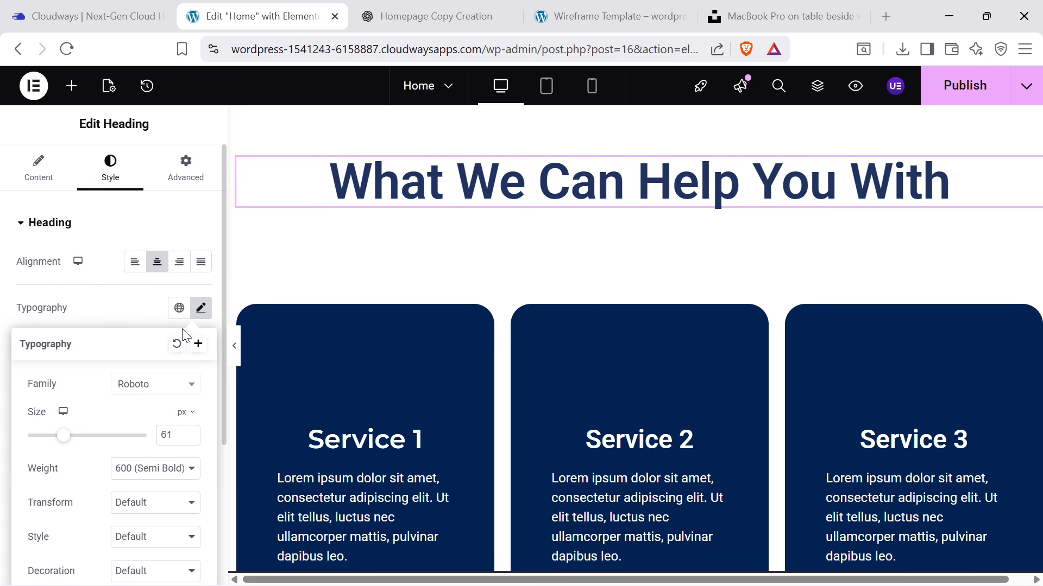
pyautogui.click(150, 388)
pyautogui.write('popp')
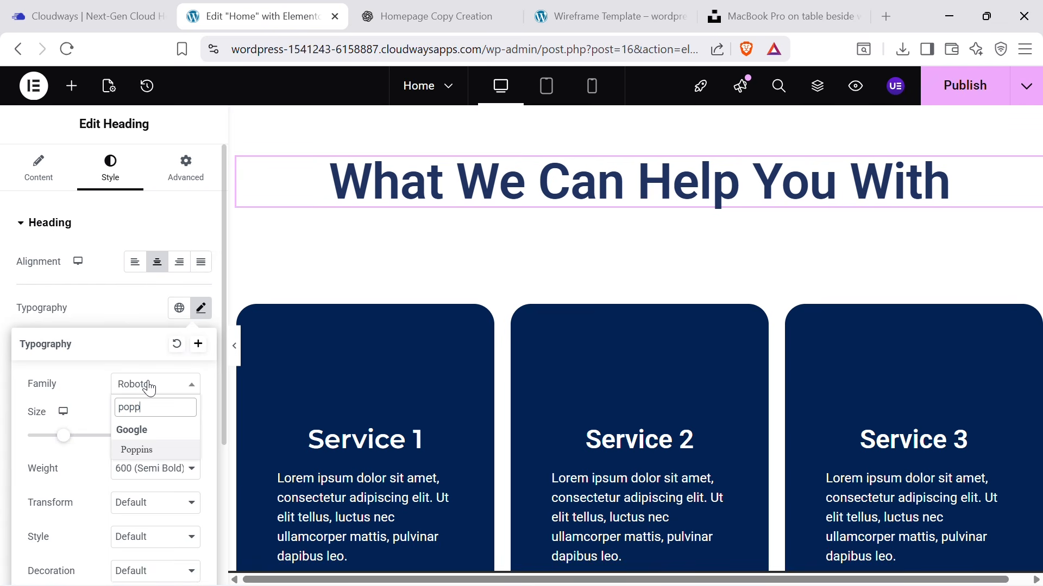
pyautogui.click(160, 452)
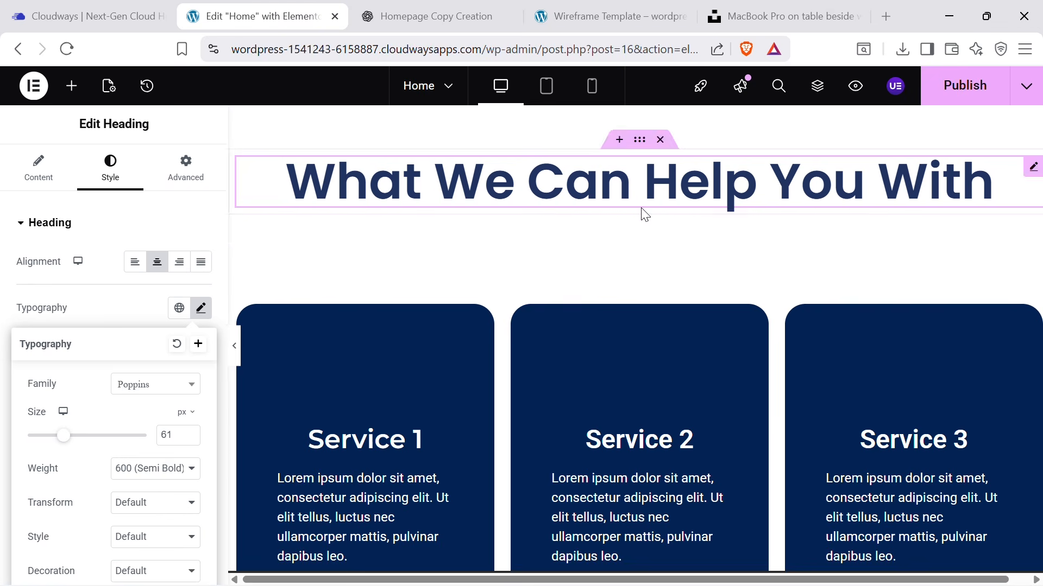
# Retitle the Service 1 heading to 'Custom Website Design' from the ChatGPT copy.
pyautogui.scroll(-3, 337, 463)
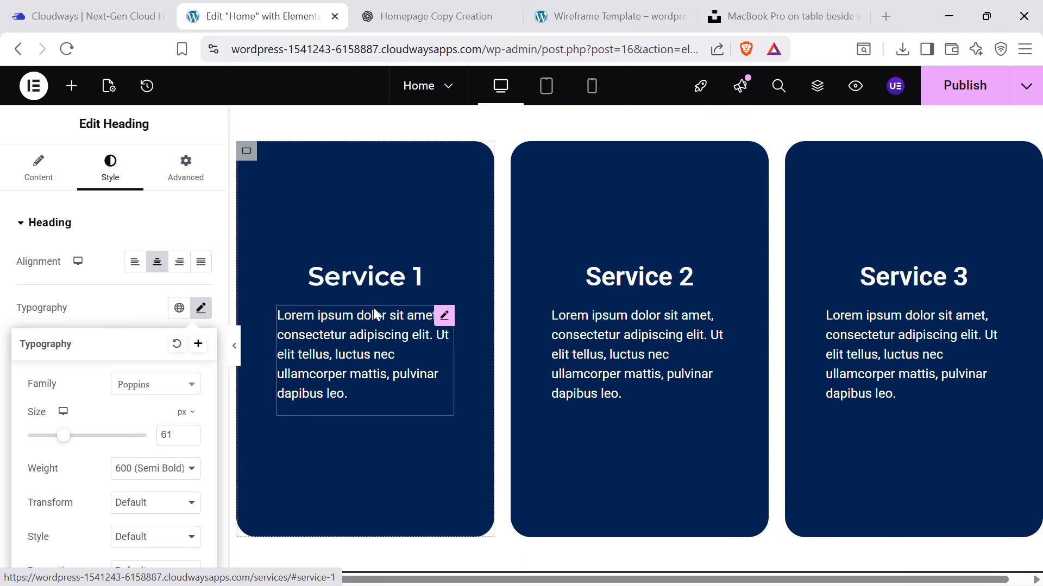
pyautogui.click(419, 8)
pyautogui.moveTo(231, 294); pyautogui.dragTo(415, 292)
pyautogui.hotkey('ctrl', 'c')
pyautogui.click(316, 8)
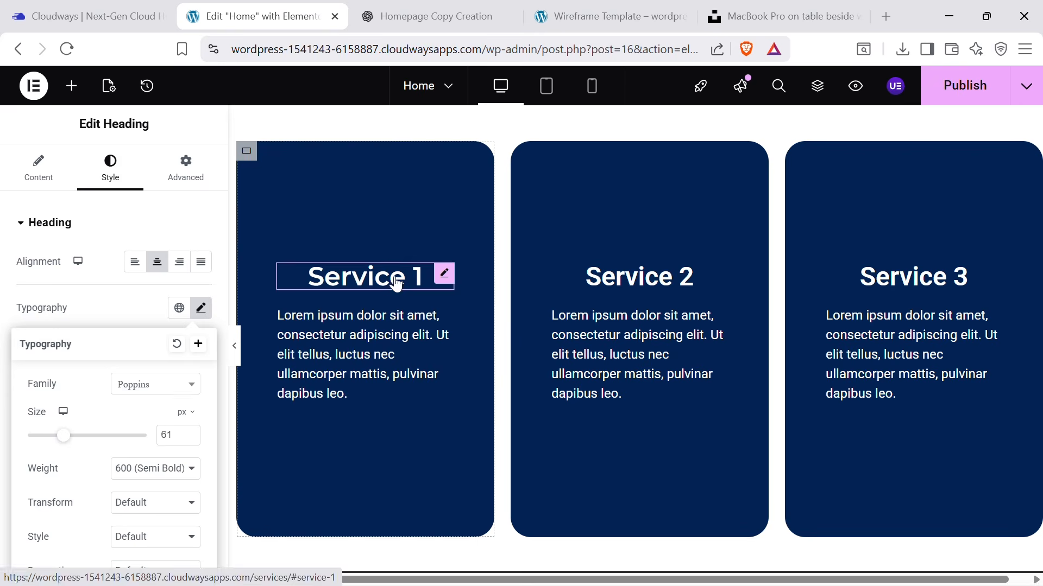
pyautogui.click(372, 280)
pyautogui.doubleClick(372, 280)
pyautogui.tripleClick(60, 281)
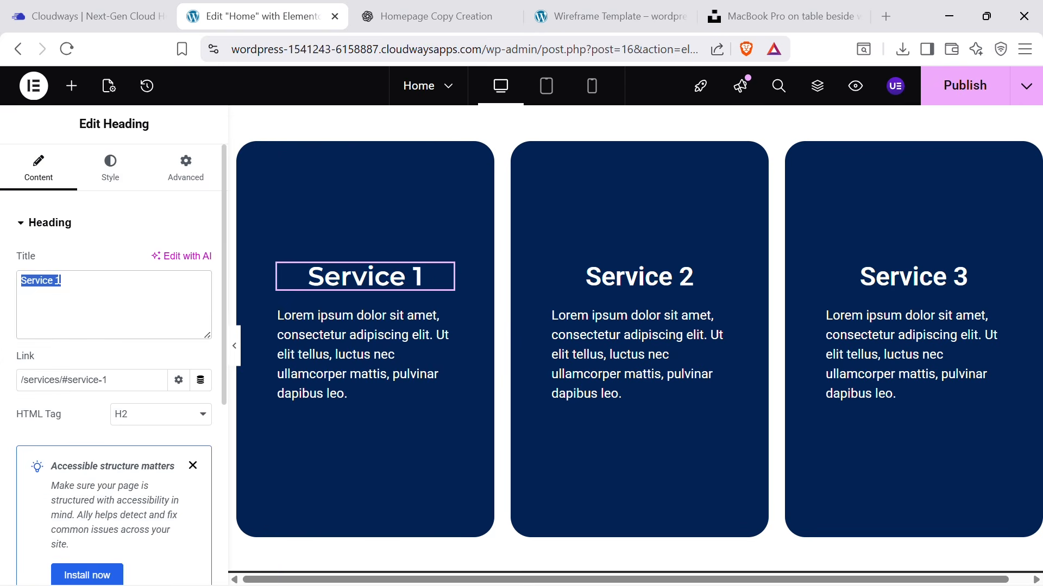
pyautogui.hotkey('ctrl', 'v')
# Replace the first card's Lorem paragraph with the Custom Website Design description and centre-align it.
pyautogui.click(429, 16)
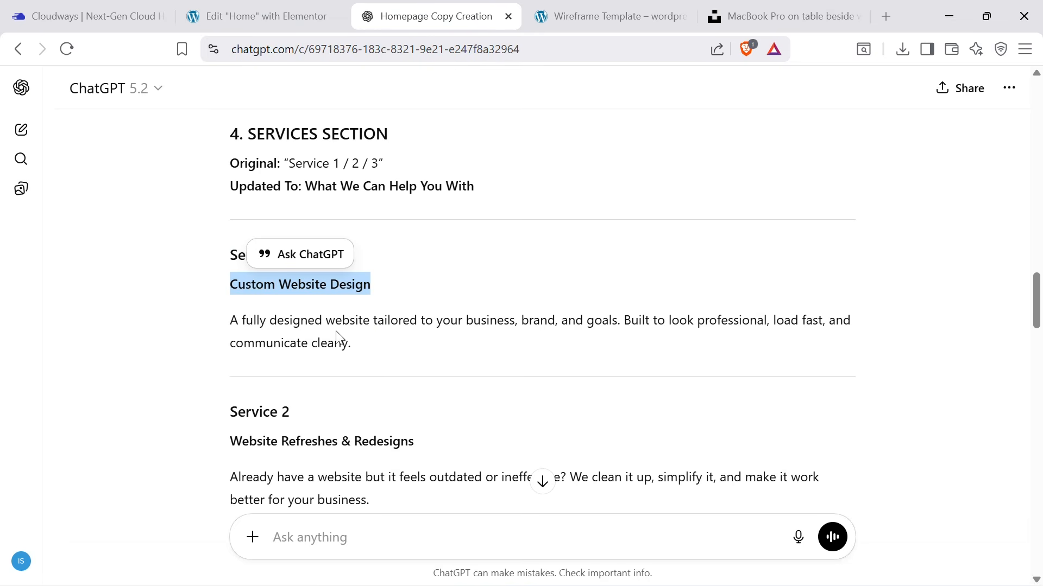
pyautogui.tripleClick(324, 339)
pyautogui.hotkey('ctrl', 'c')
pyautogui.click(206, 14)
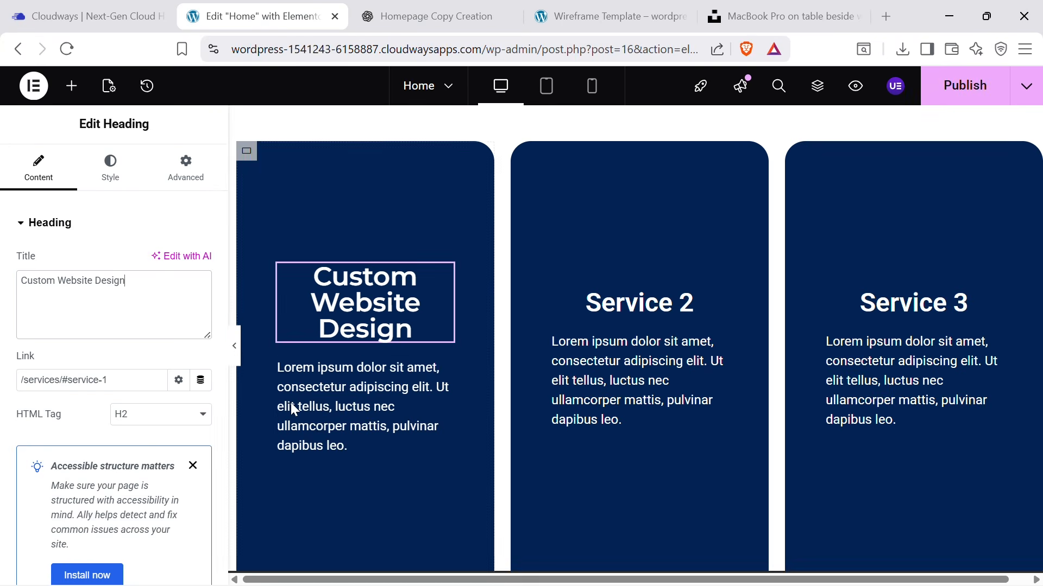
pyautogui.click(311, 416)
pyautogui.hotkey('ctrl', 'a')
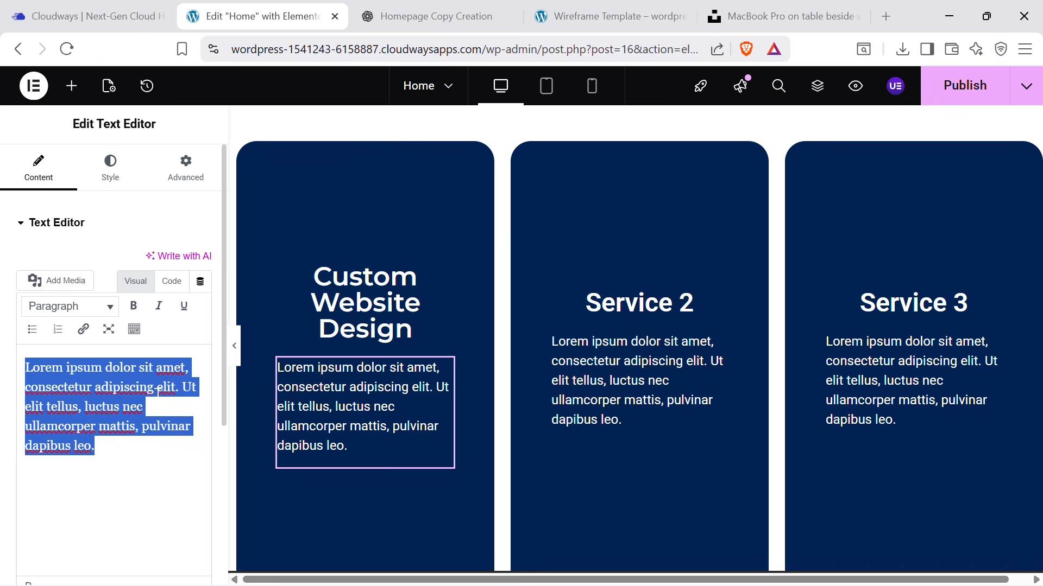
pyautogui.hotkey('ctrl', 'v')
pyautogui.click(110, 167)
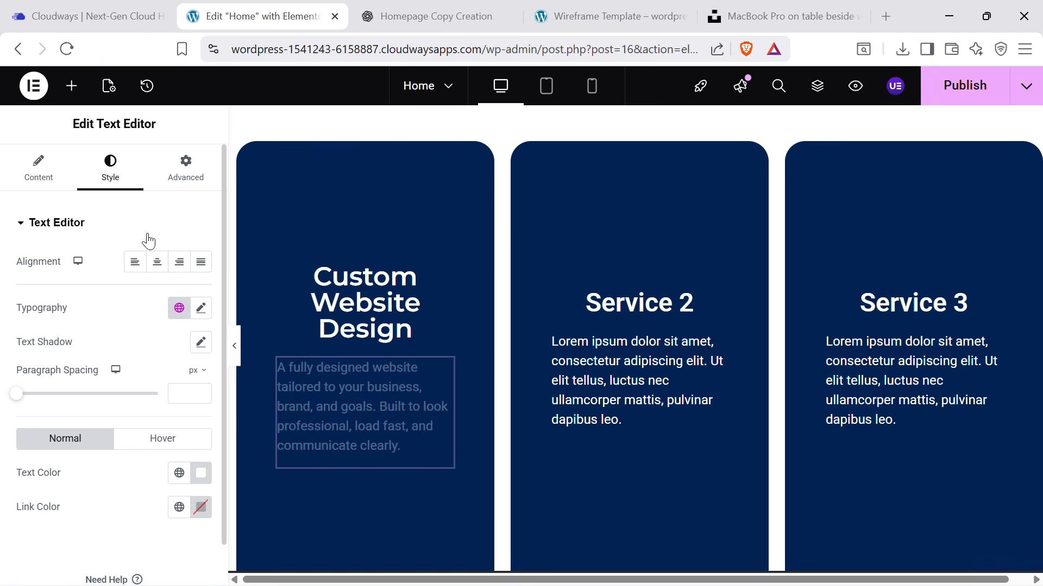
pyautogui.click(156, 262)
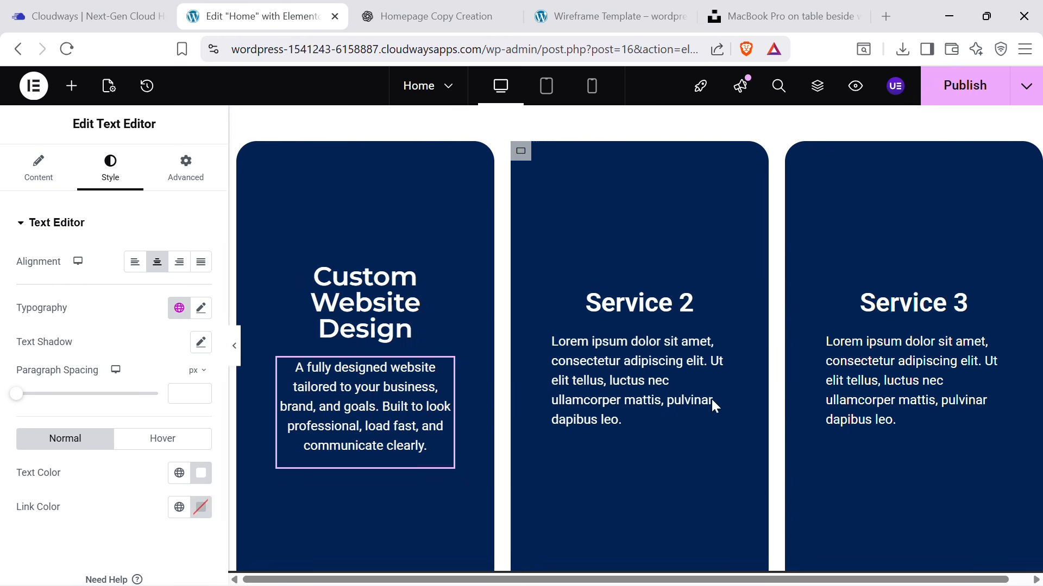
# Copy the 'Website Refreshes & Redesigns' title from ChatGPT.
pyautogui.click(413, 12)
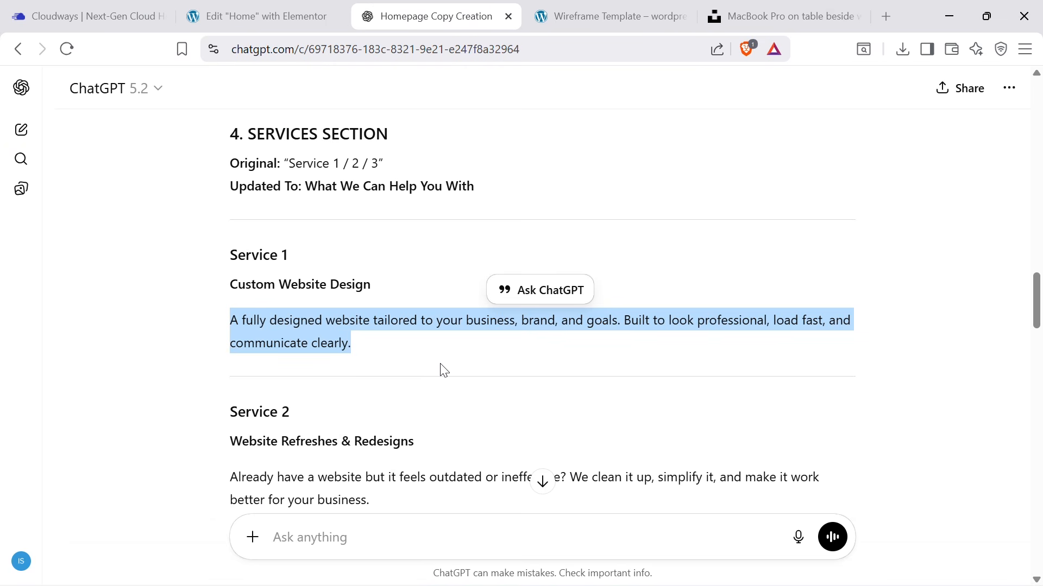
pyautogui.tripleClick(335, 442)
pyautogui.click(256, 15)
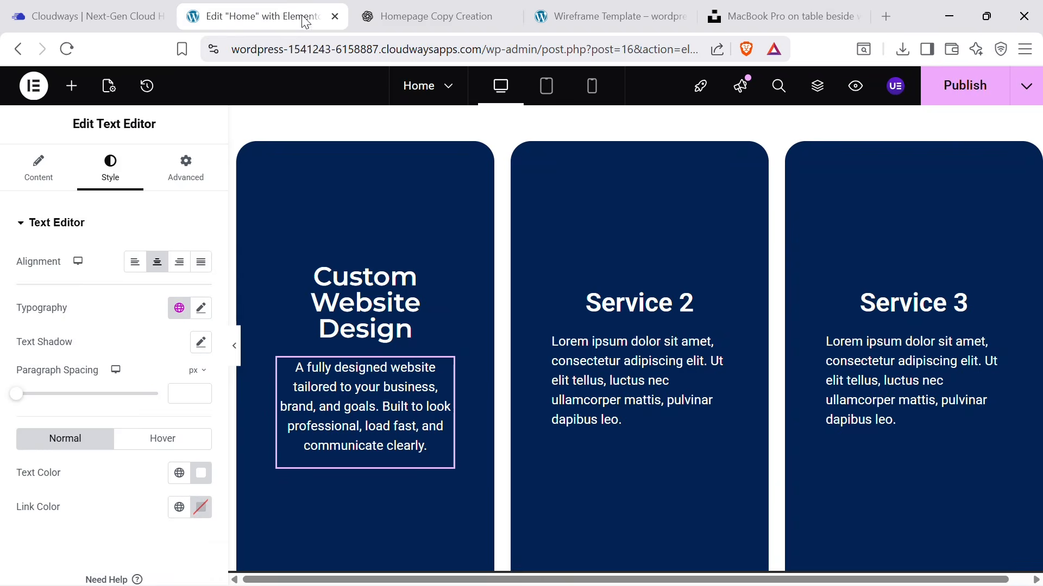
pyautogui.scroll(-8, 608, 427)
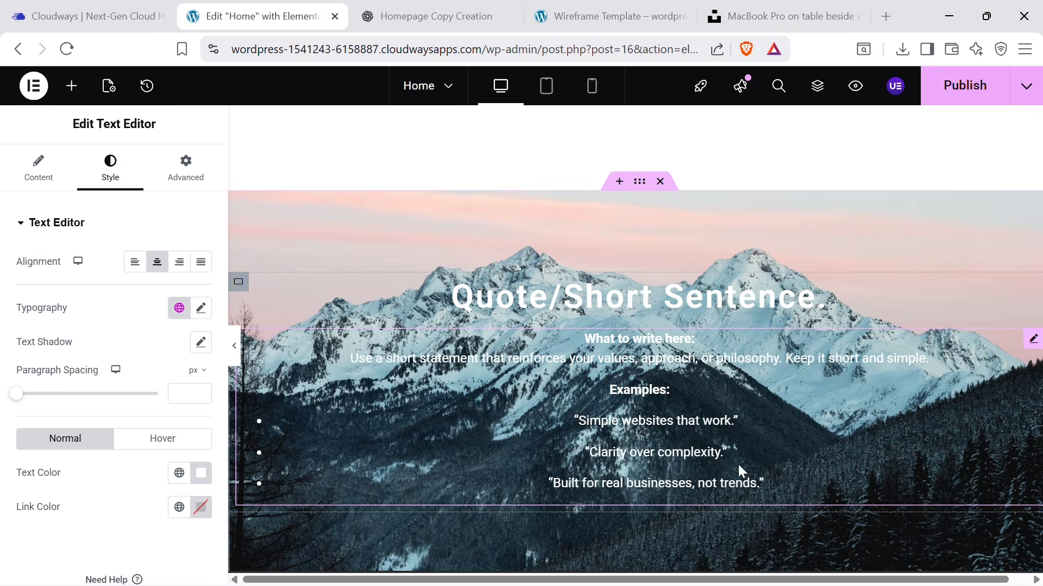
# Ask ChatGPT for a short one-liner for the business and copy 'Professional websites made simple.'.
pyautogui.click(441, 8)
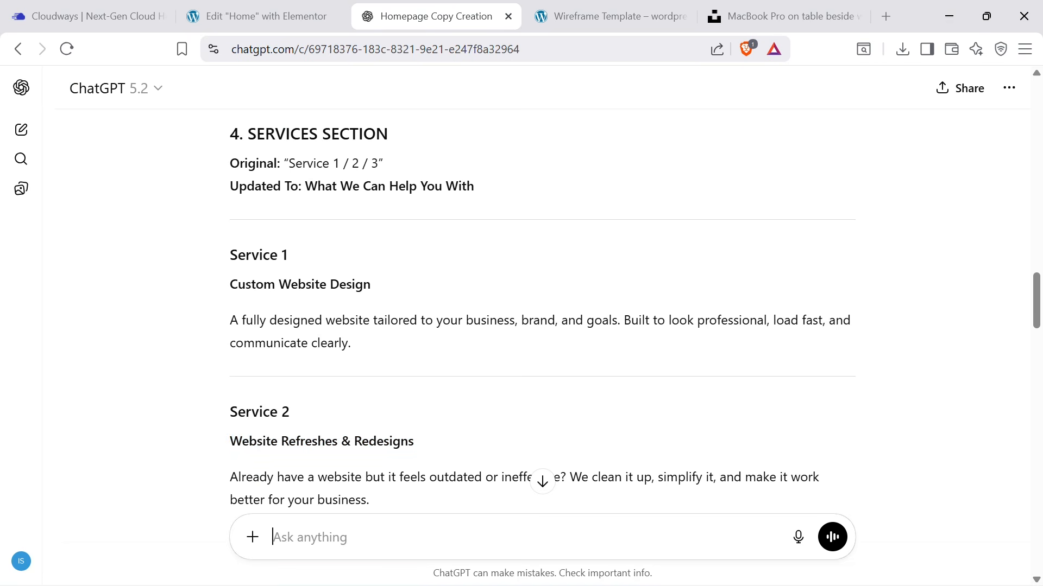
pyautogui.write('Now')
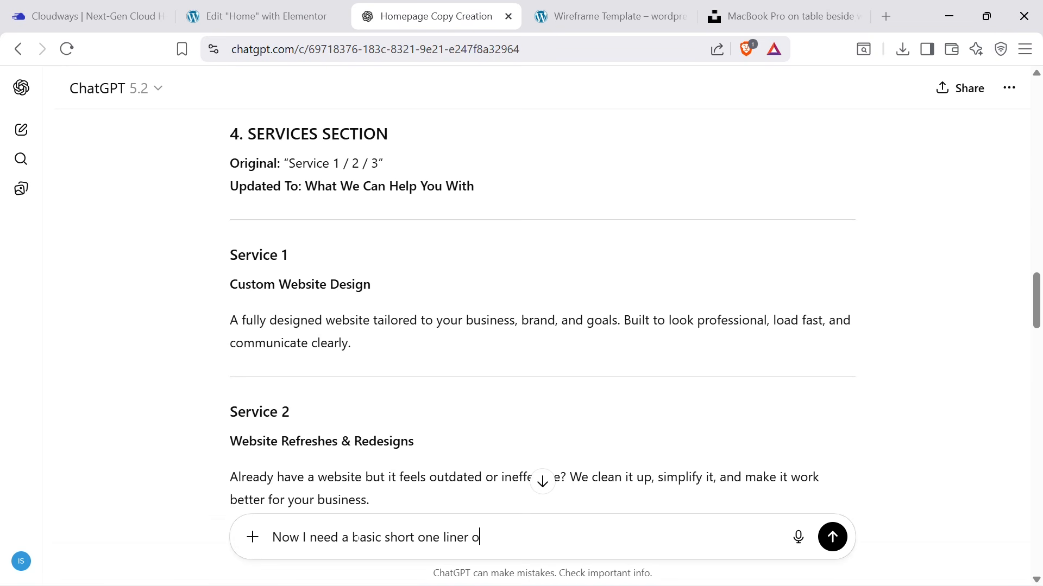
pyautogui.write('r qwu')
pyautogui.press('BackSpace')
pyautogui.write('would work ')
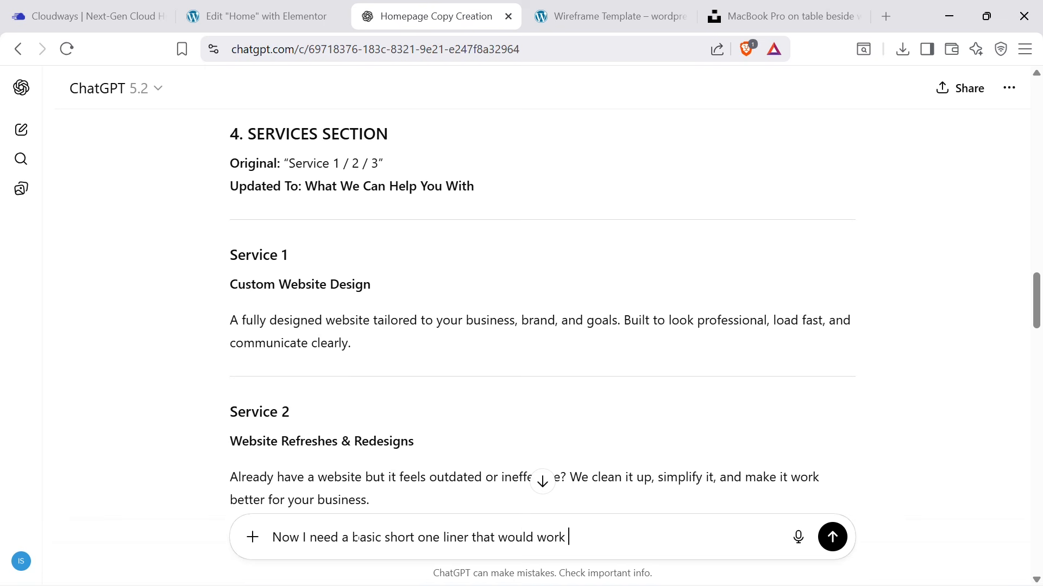
pyautogui.write('wellfor')
pyautogui.press('BackSpace')
pyautogui.press('BackSpace')
pyautogui.press('BackSpace')
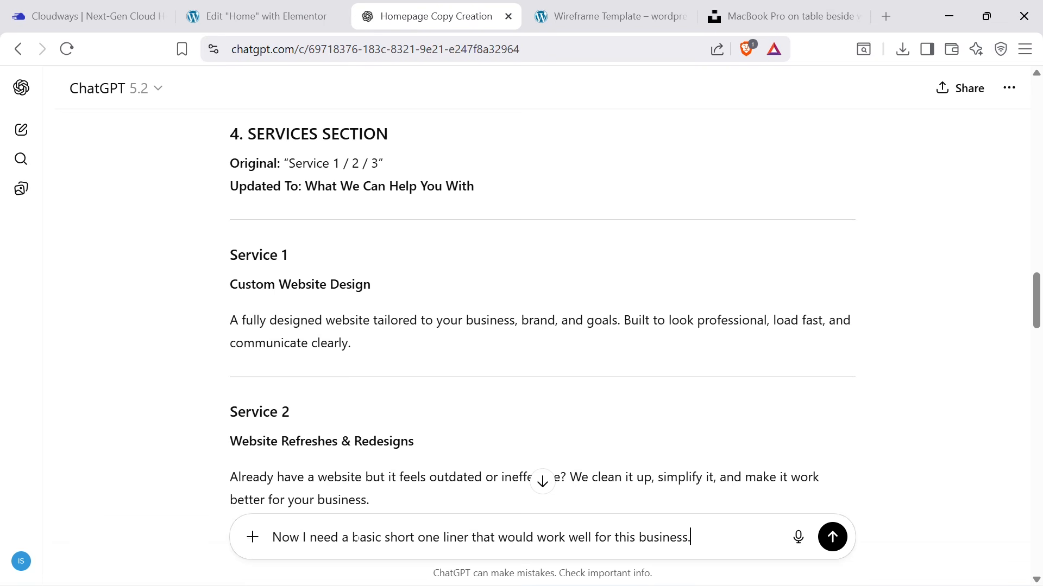
pyautogui.press('Return')
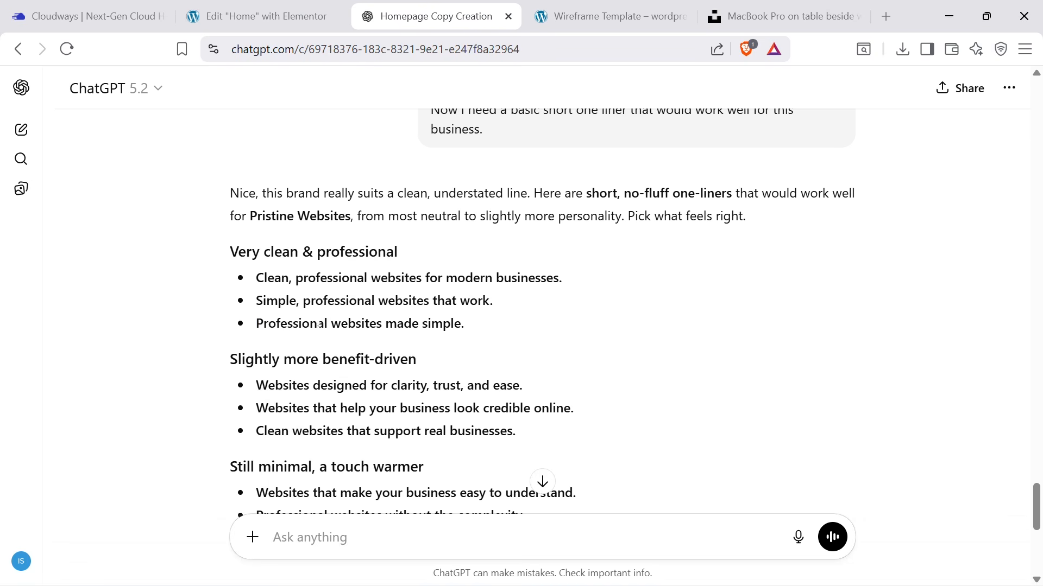
pyautogui.moveTo(257, 324); pyautogui.dragTo(558, 337)
pyautogui.hotkey('ctrl', 'c')
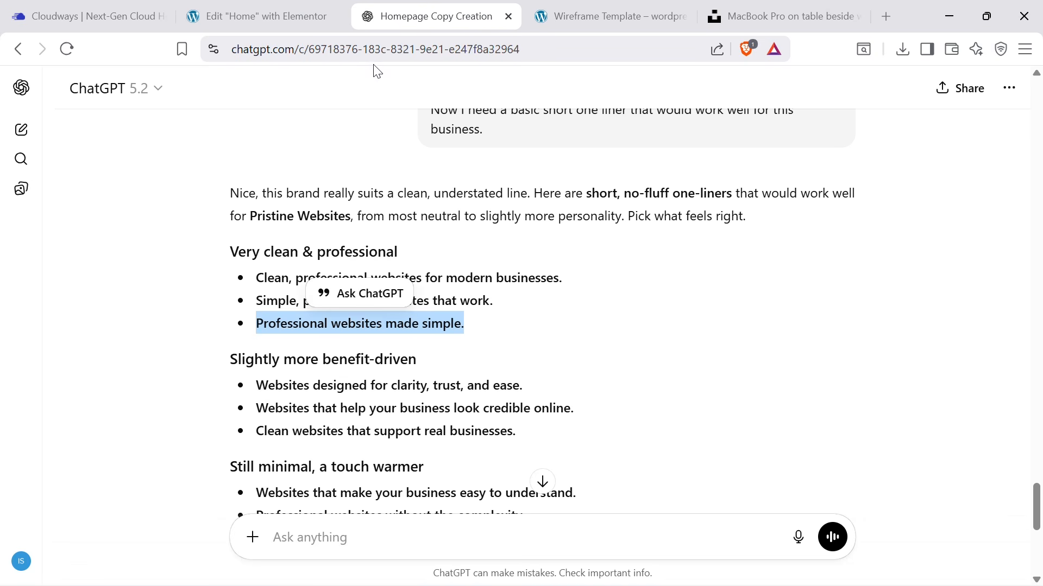
pyautogui.click(261, 16)
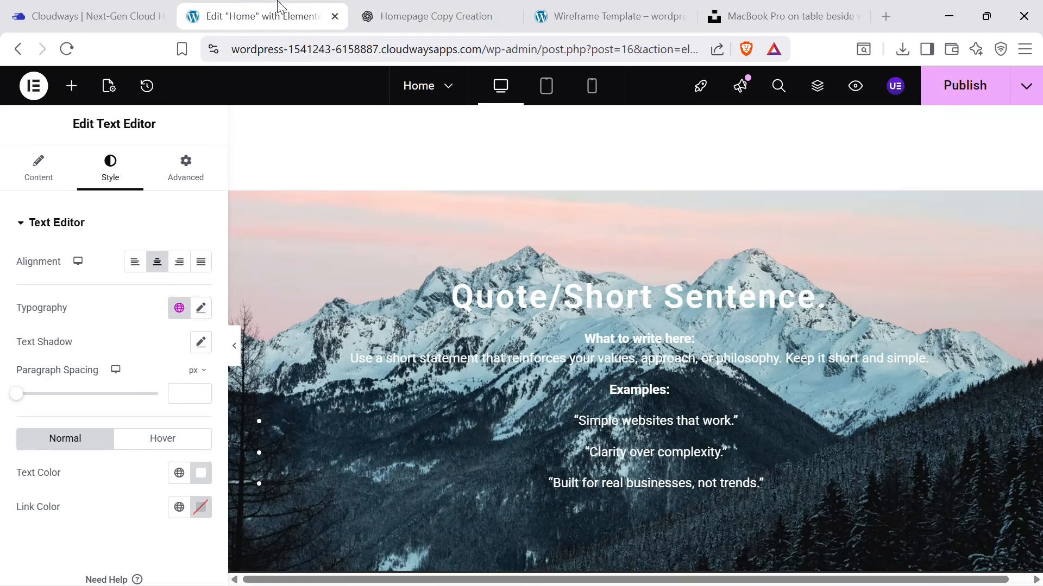
# Set the Quote heading to 'Professional websites made simple.' and delete the instructional text block.
pyautogui.click(587, 296)
pyautogui.tripleClick(109, 281)
pyautogui.hotkey('ctrl', 'v')
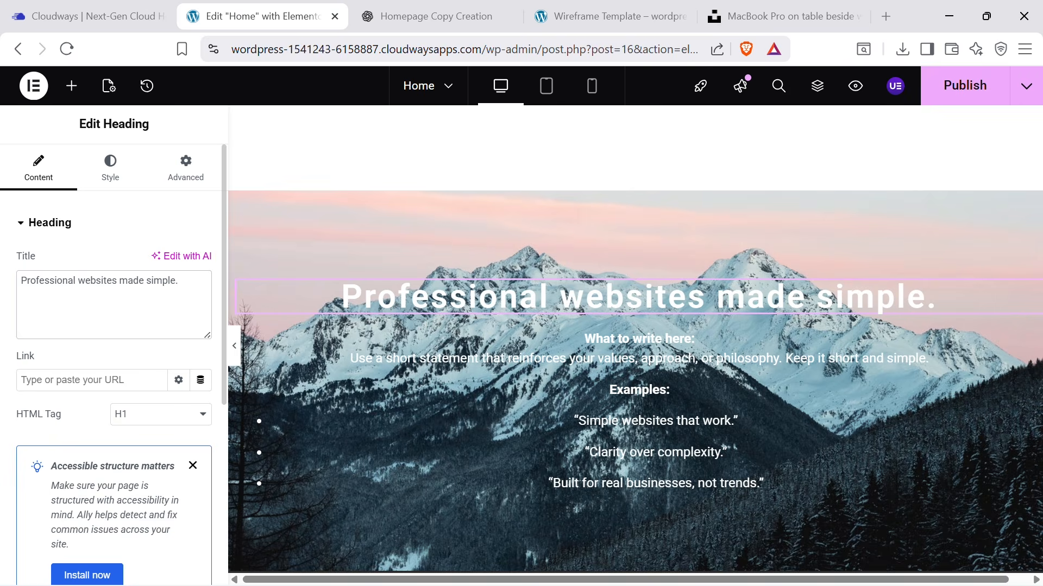
pyautogui.rightClick(603, 429)
pyautogui.click(645, 565)
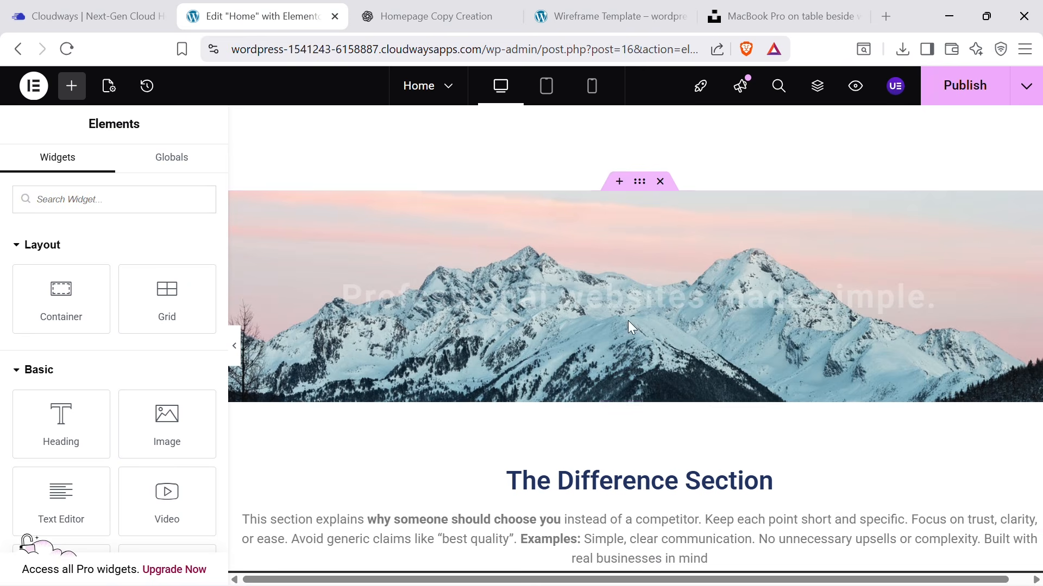
# Replace the section's mountain background with the laptop-on-desk photo.
pyautogui.scroll(-4, 713, 239)
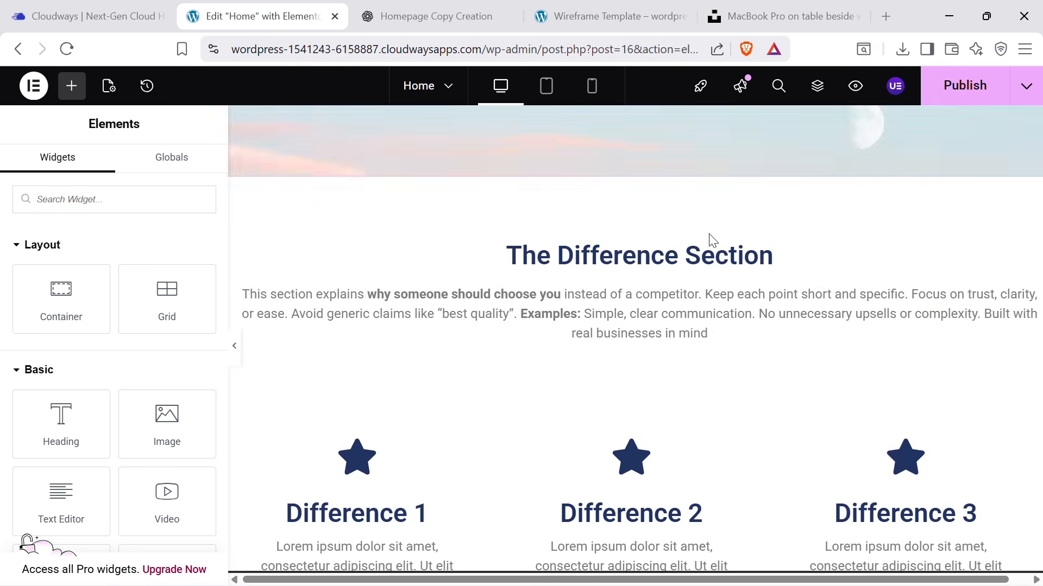
pyautogui.scroll(5, 713, 239)
pyautogui.click(640, 262)
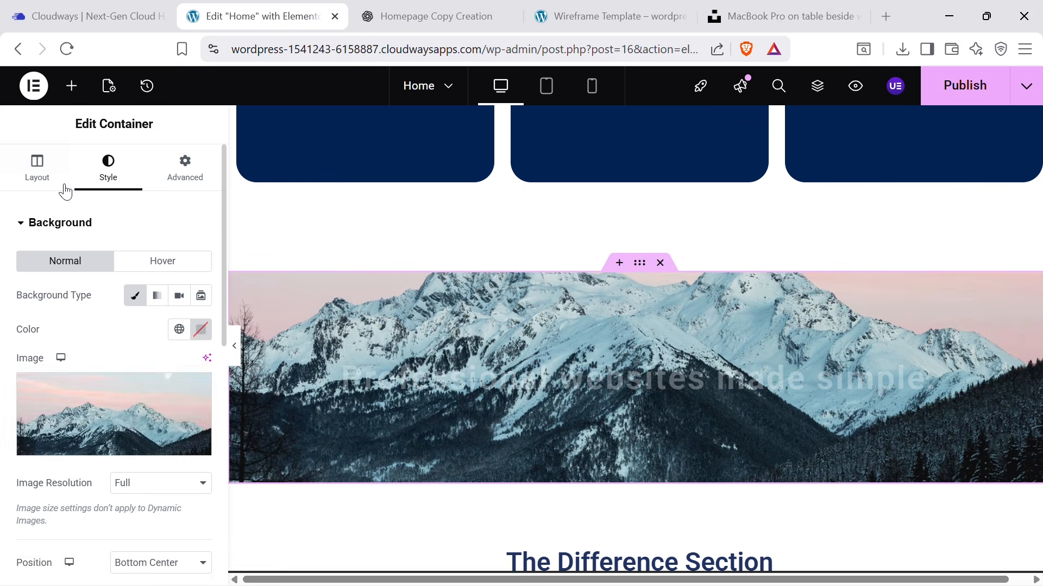
pyautogui.click(86, 400)
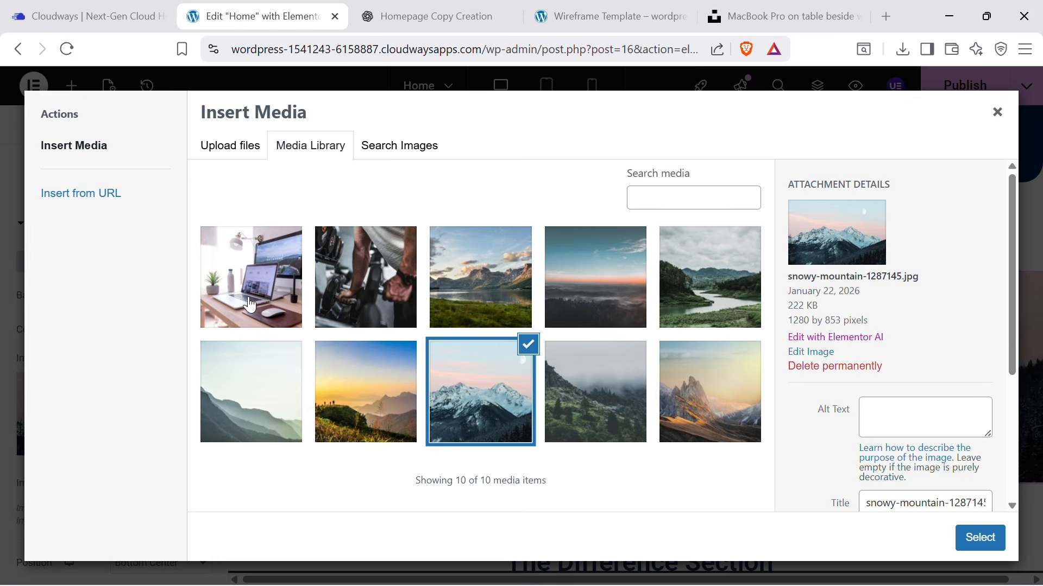
pyautogui.click(250, 306)
pyautogui.scroll(-3, 923, 459)
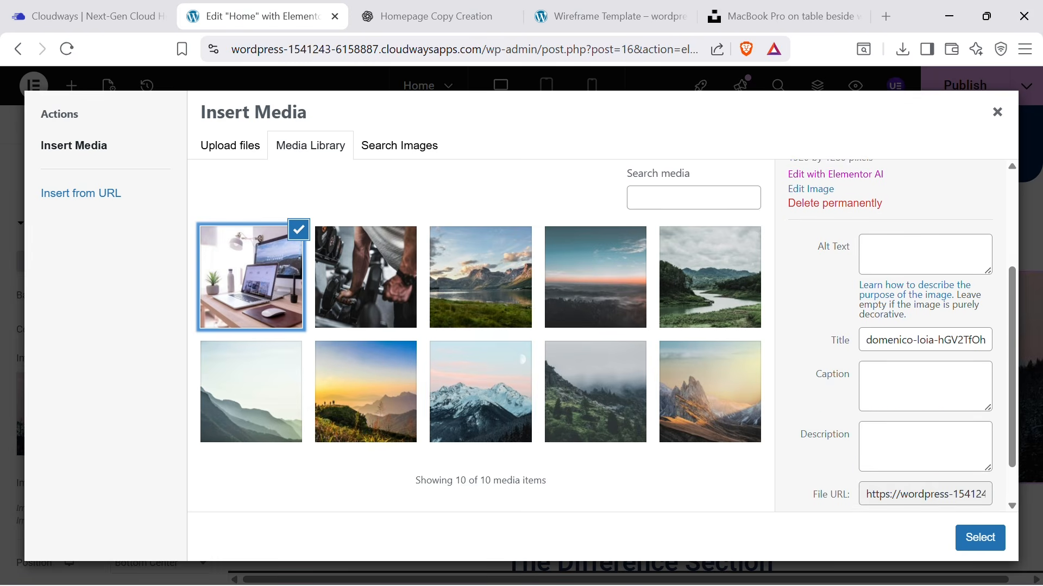
pyautogui.click(963, 540)
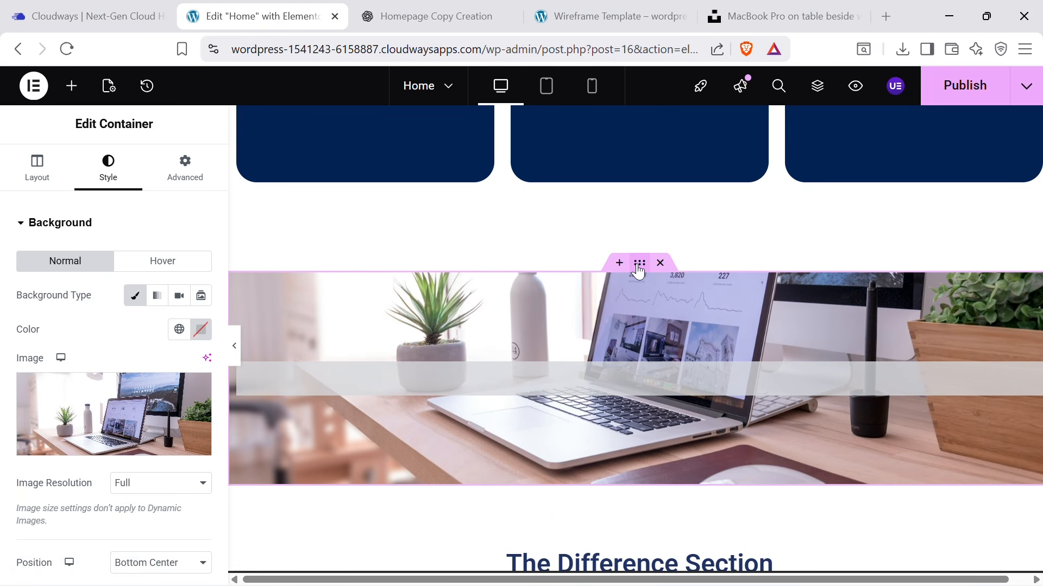
# Add a black #000000 background overlay at 0.69 opacity.
pyautogui.scroll(-6, 130, 326)
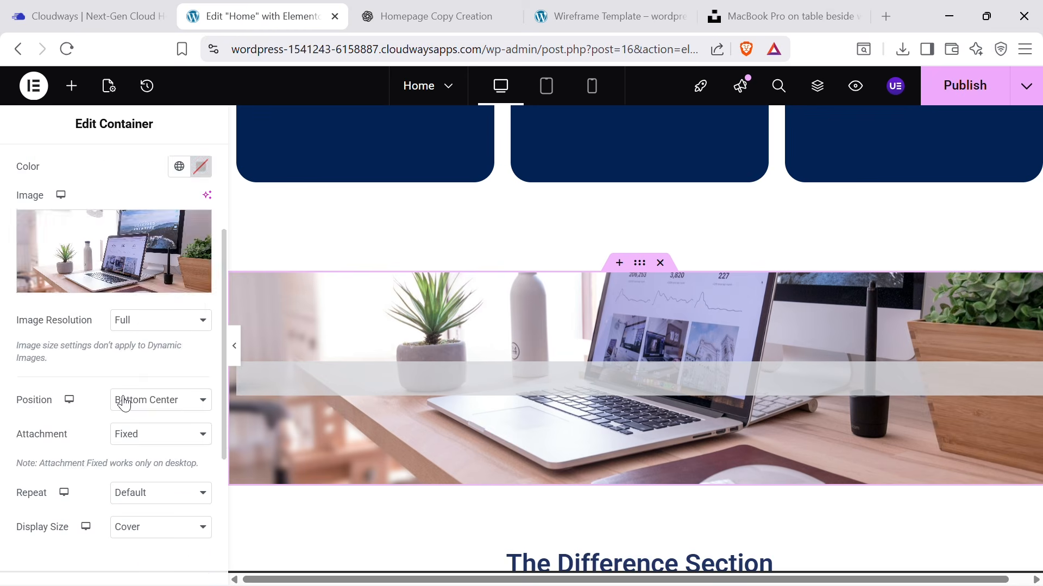
pyautogui.click(69, 467)
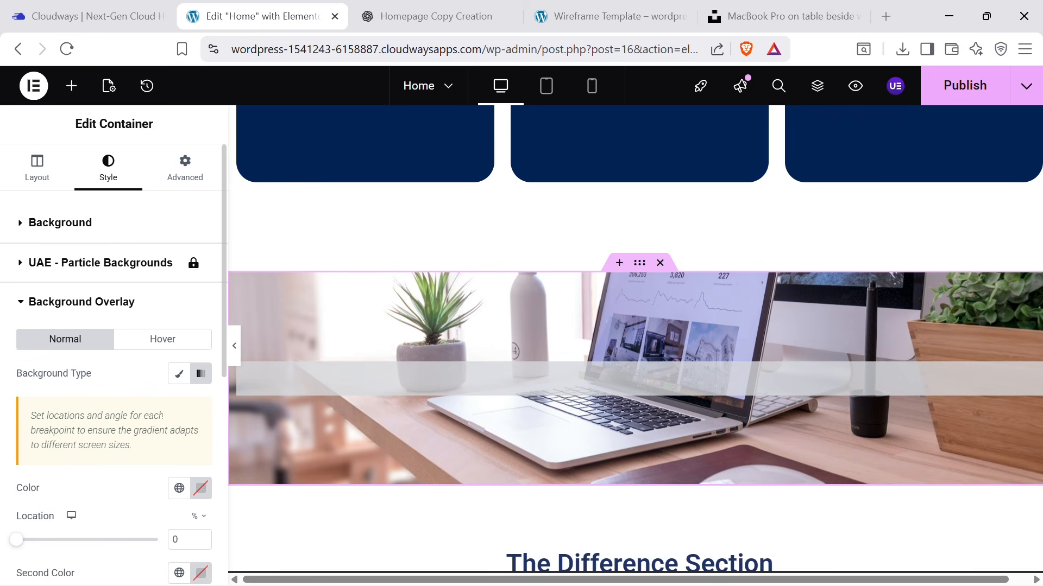
pyautogui.scroll(-2, 174, 400)
pyautogui.click(178, 292)
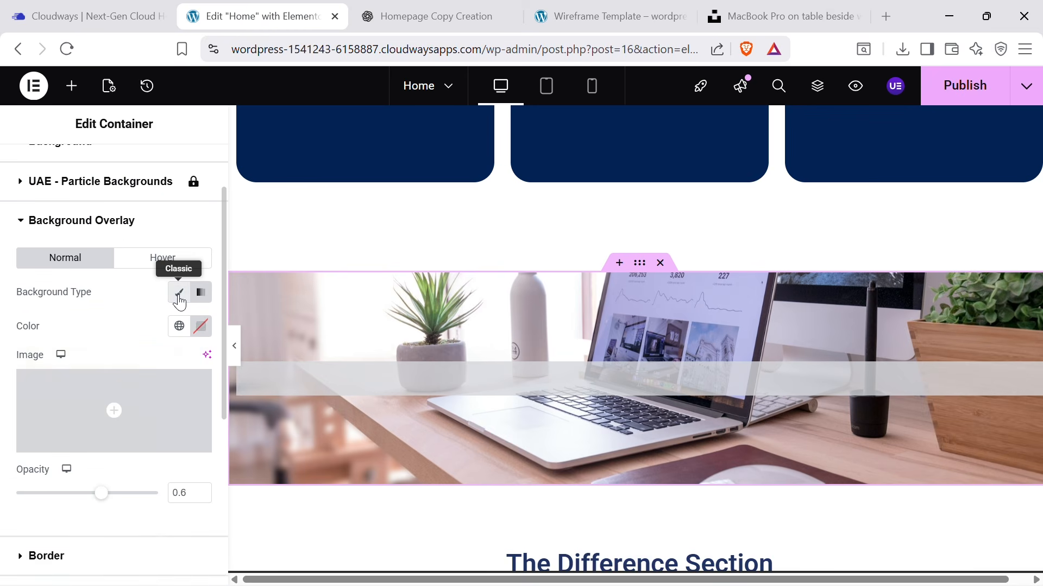
pyautogui.click(201, 327)
pyautogui.moveTo(138, 505); pyautogui.dragTo(101, 537)
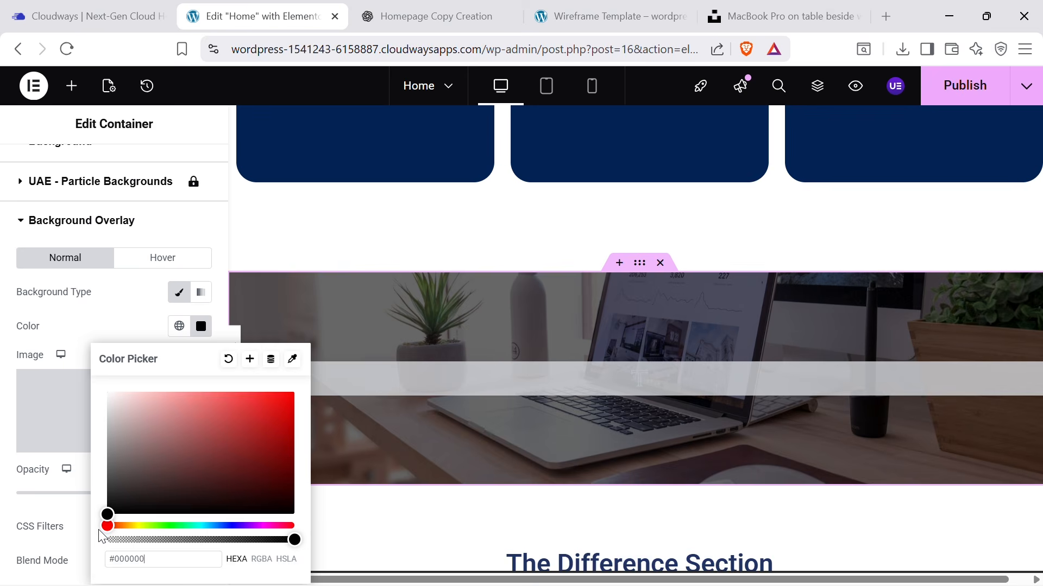
pyautogui.click(87, 346)
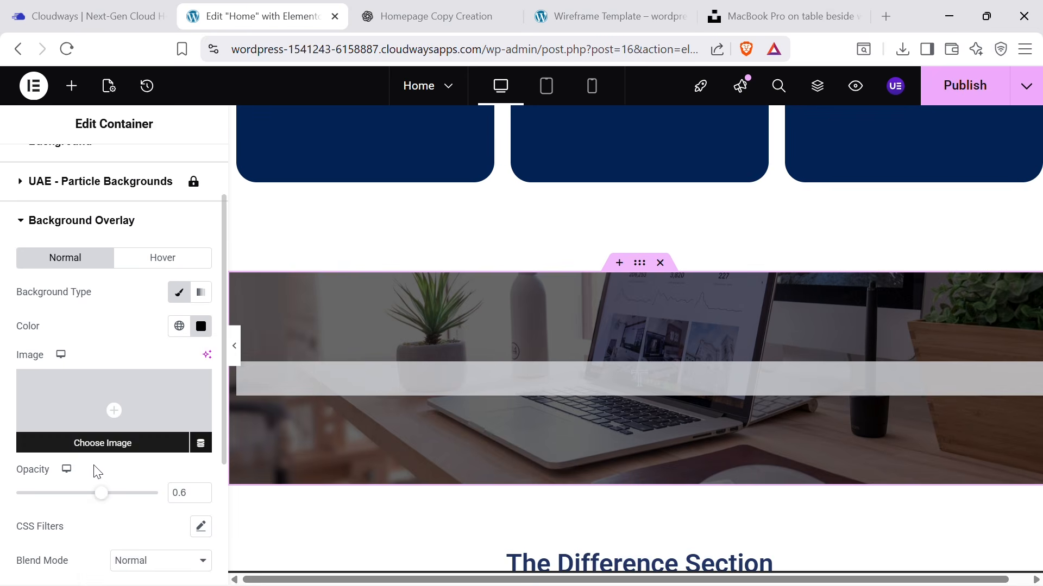
pyautogui.moveTo(101, 494); pyautogui.dragTo(113, 495)
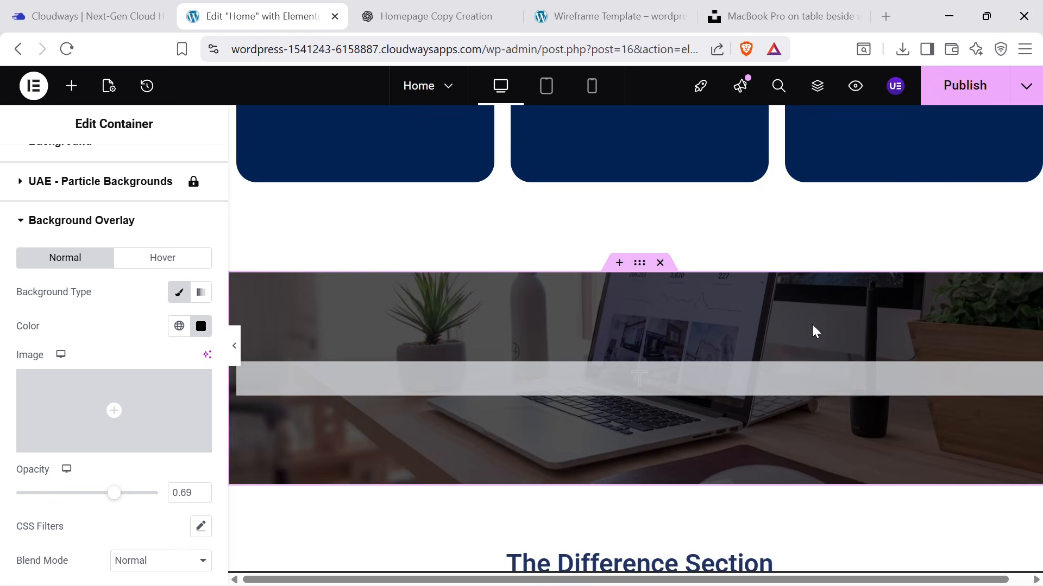
pyautogui.scroll(-7, 809, 323)
pyautogui.click(703, 291)
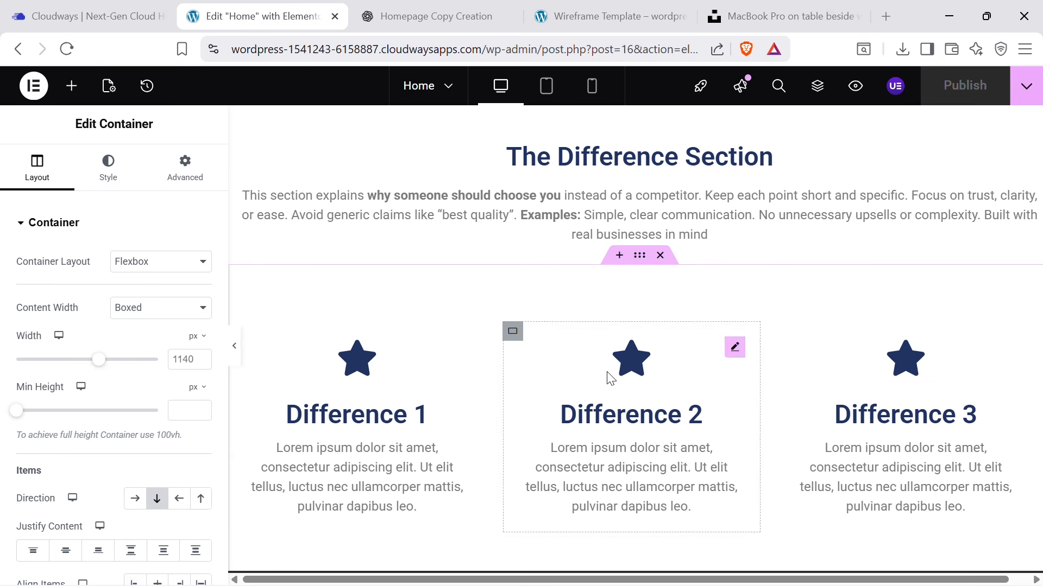
# Scroll the ChatGPT homepage copy to the Difference section.
pyautogui.click(439, 8)
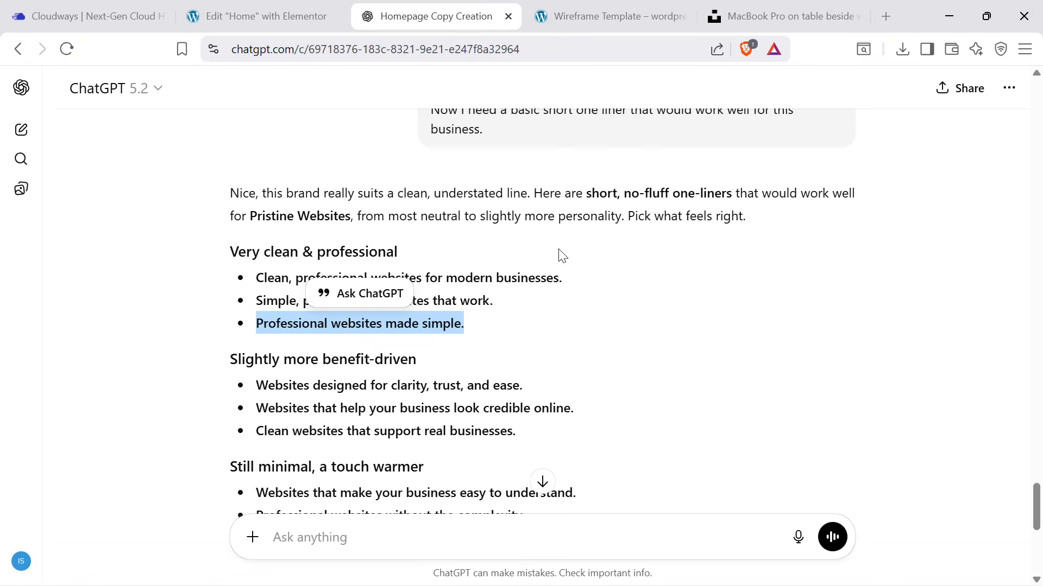
pyautogui.scroll(-8, 569, 265)
pyautogui.scroll(20, 572, 265)
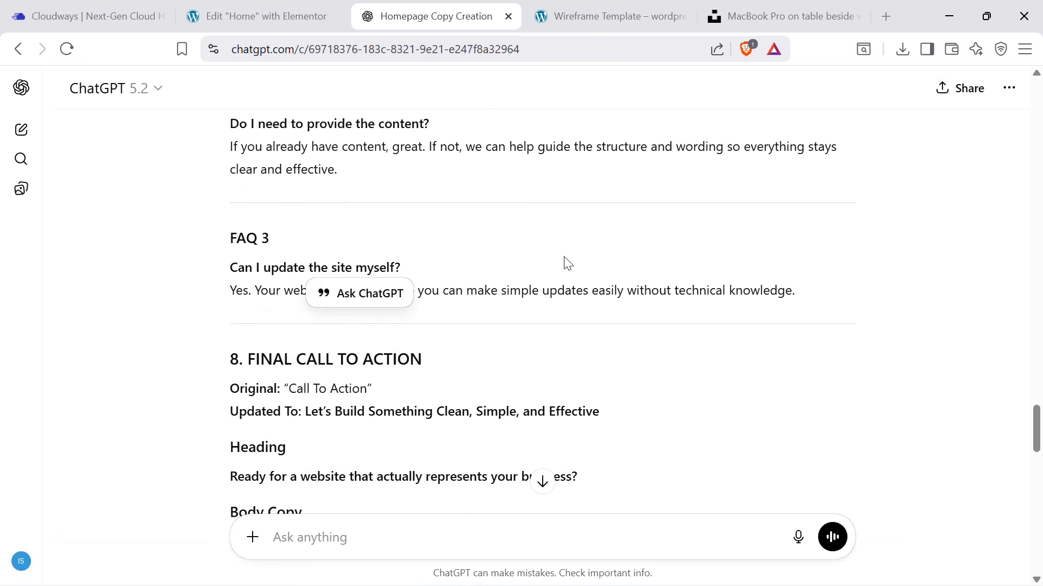
pyautogui.scroll(-3, 569, 265)
pyautogui.scroll(-1, 568, 265)
pyautogui.scroll(10, 569, 265)
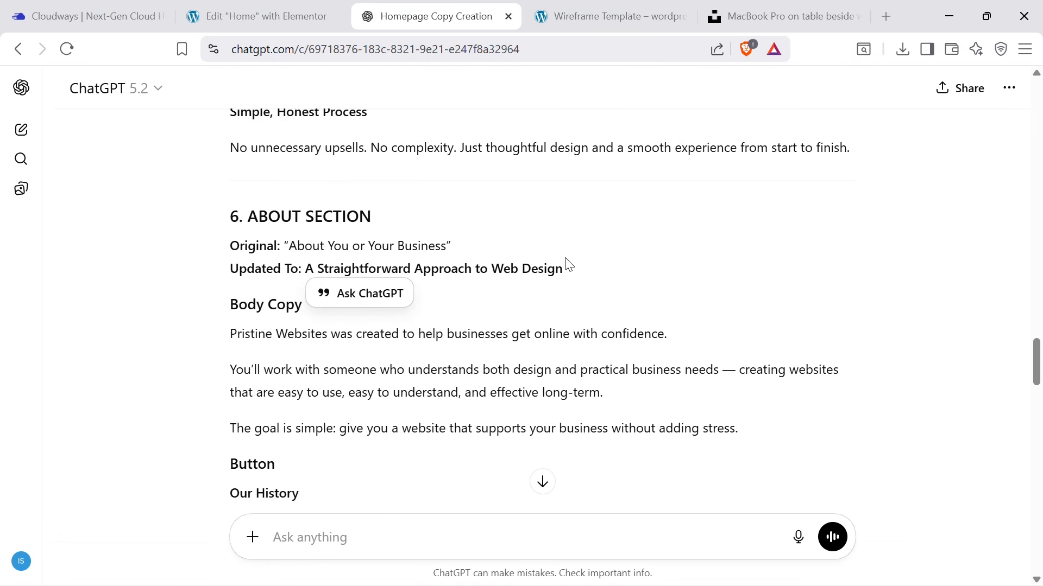
pyautogui.scroll(-3, 569, 265)
pyautogui.scroll(8, 482, 260)
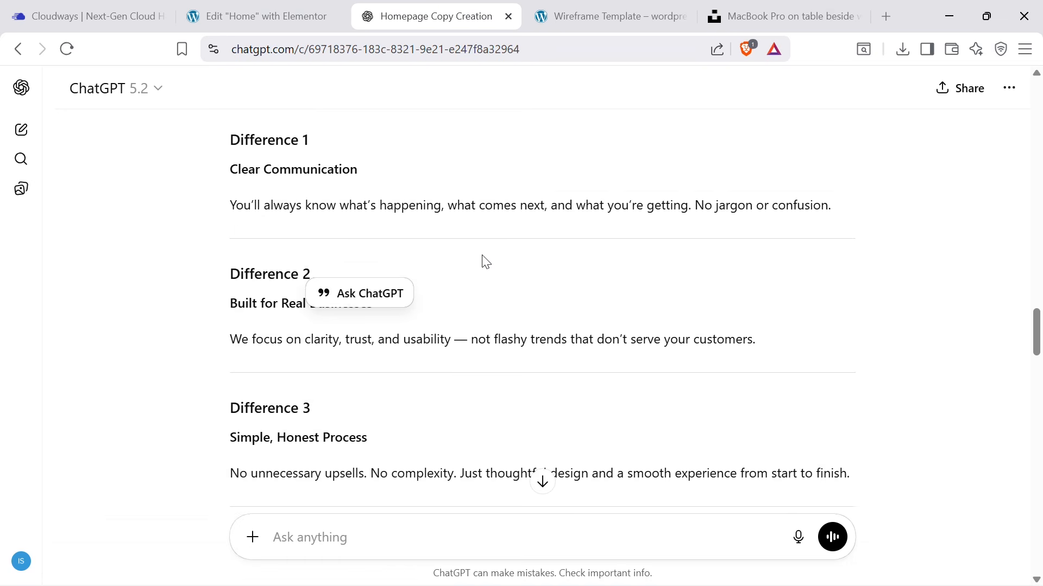
pyautogui.scroll(-1, 485, 262)
pyautogui.scroll(-5, 287, 247)
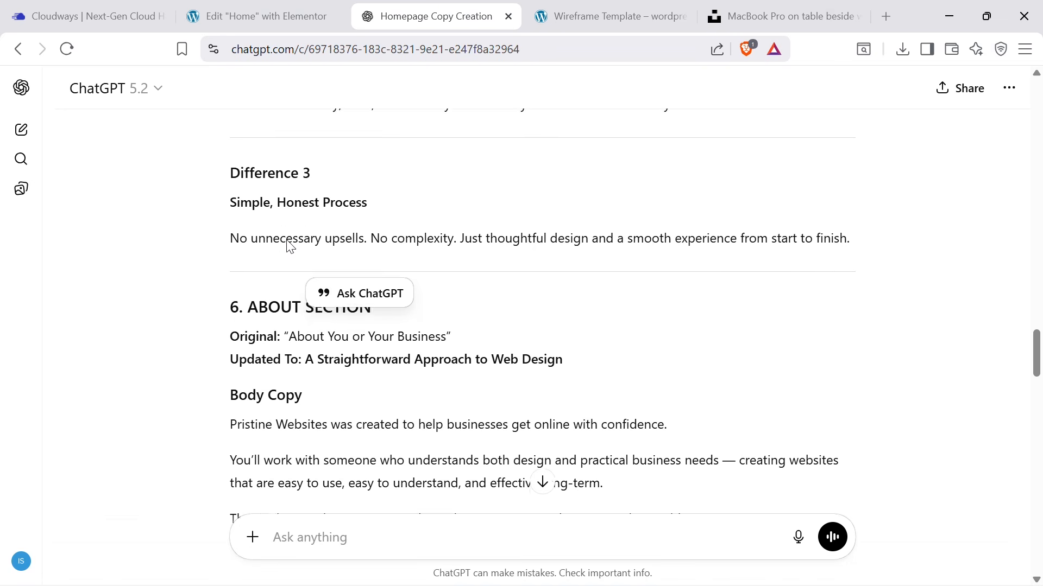
pyautogui.click(241, 8)
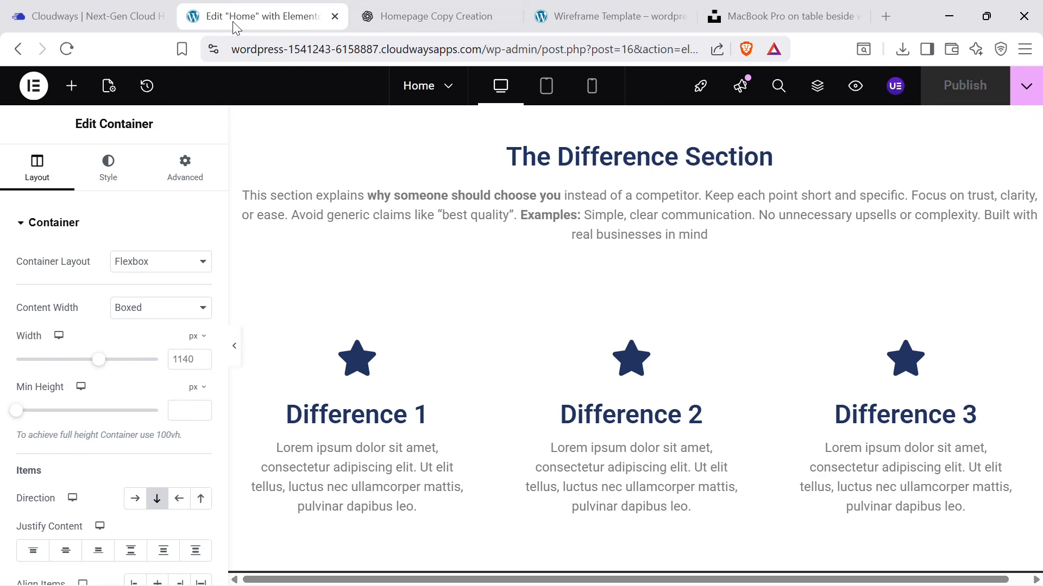
# Copy the new heading 'Why Choose Pristine Websites' from ChatGPT.
pyautogui.click(434, 17)
pyautogui.scroll(7, 384, 331)
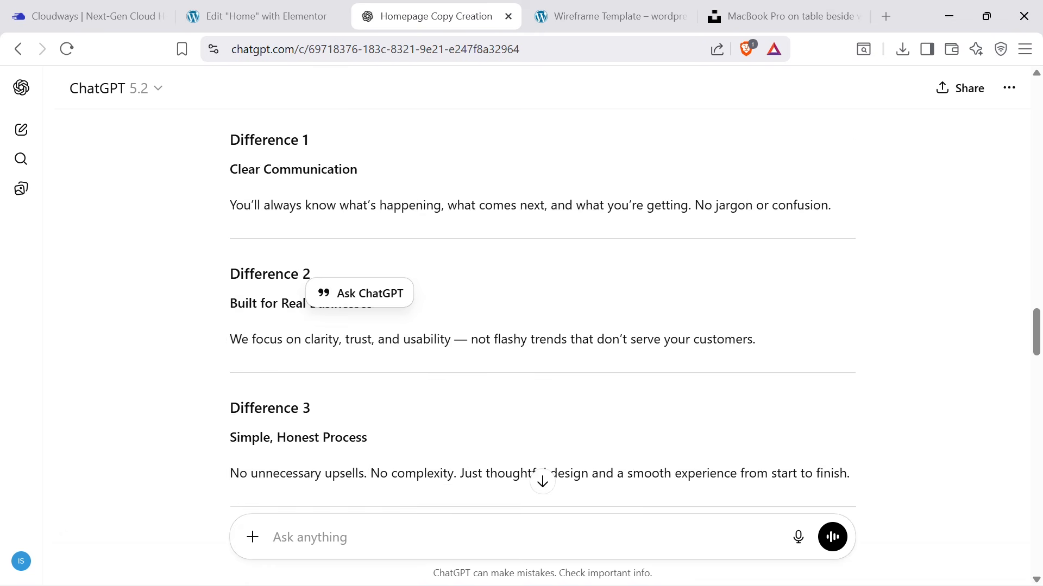
pyautogui.tripleClick(232, 332)
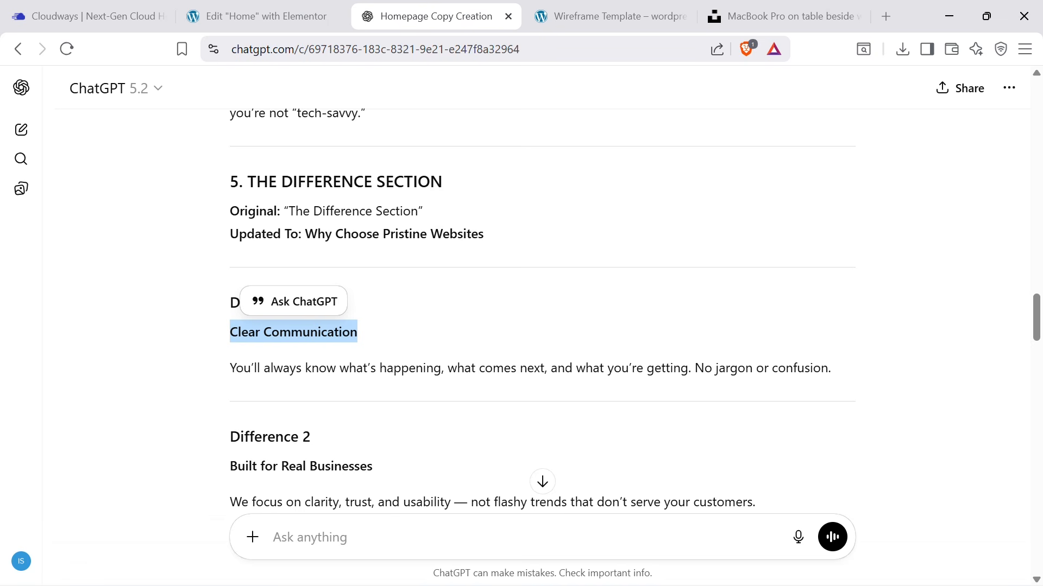
pyautogui.moveTo(304, 233); pyautogui.dragTo(584, 233)
pyautogui.hotkey('ctrl', 'c')
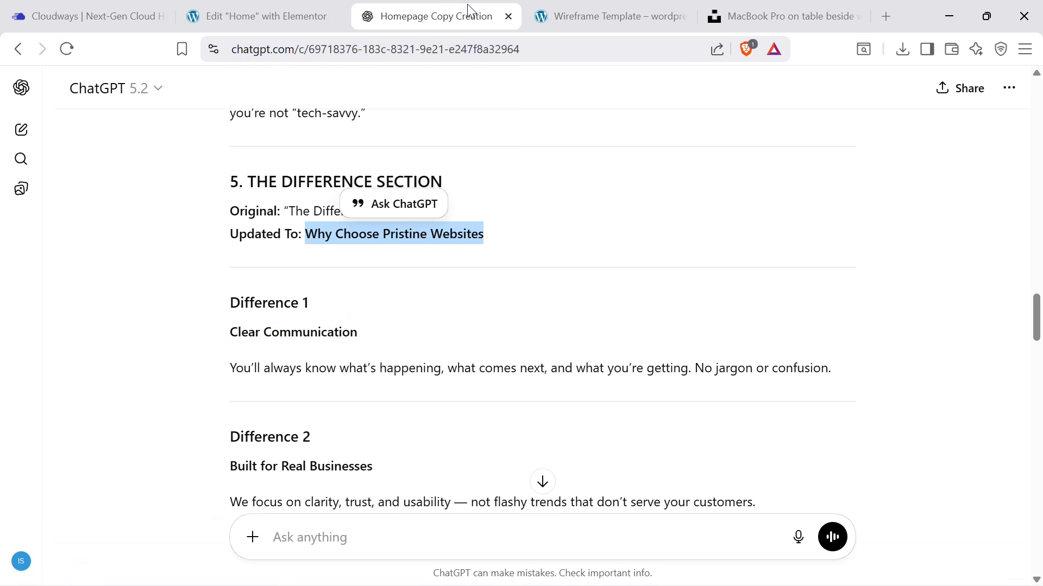
pyautogui.click(300, 3)
# Replace the Difference heading with 'Why Choose Pristine Websites' and set it to Poppins at 53 px.
pyautogui.tripleClick(619, 158)
pyautogui.hotkey('ctrl', 'v')
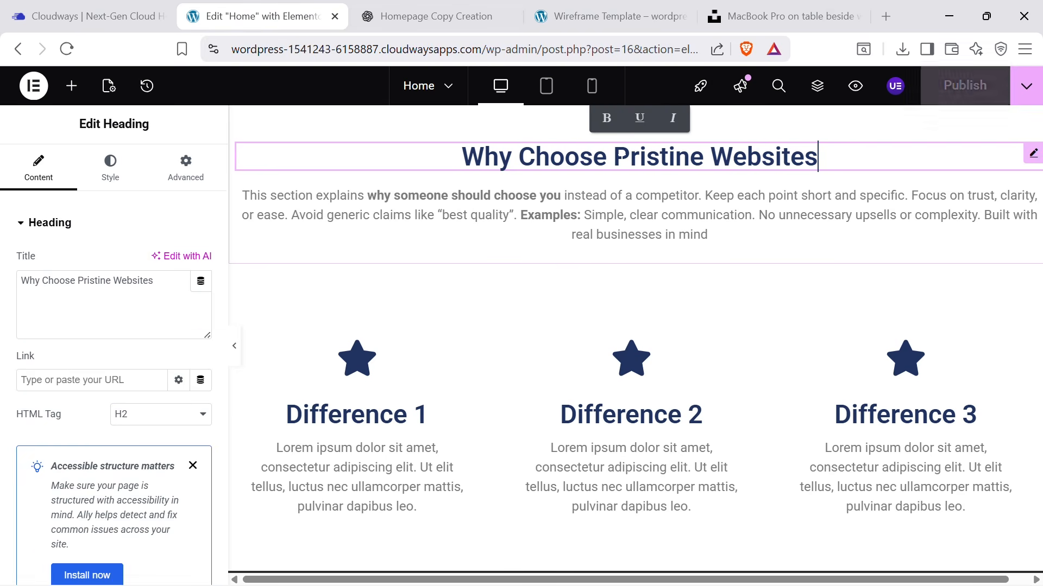
pyautogui.click(111, 168)
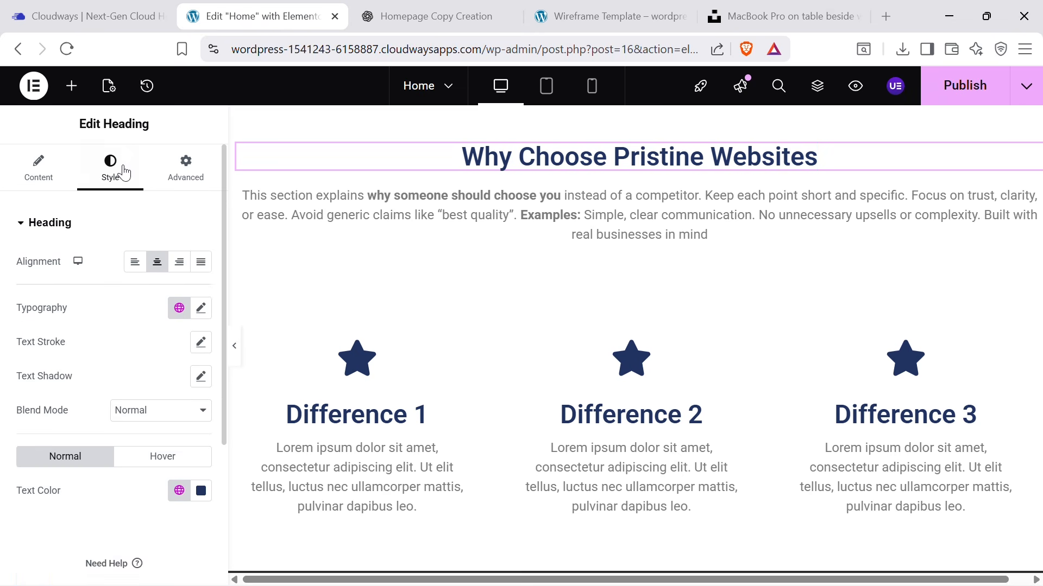
pyautogui.click(201, 308)
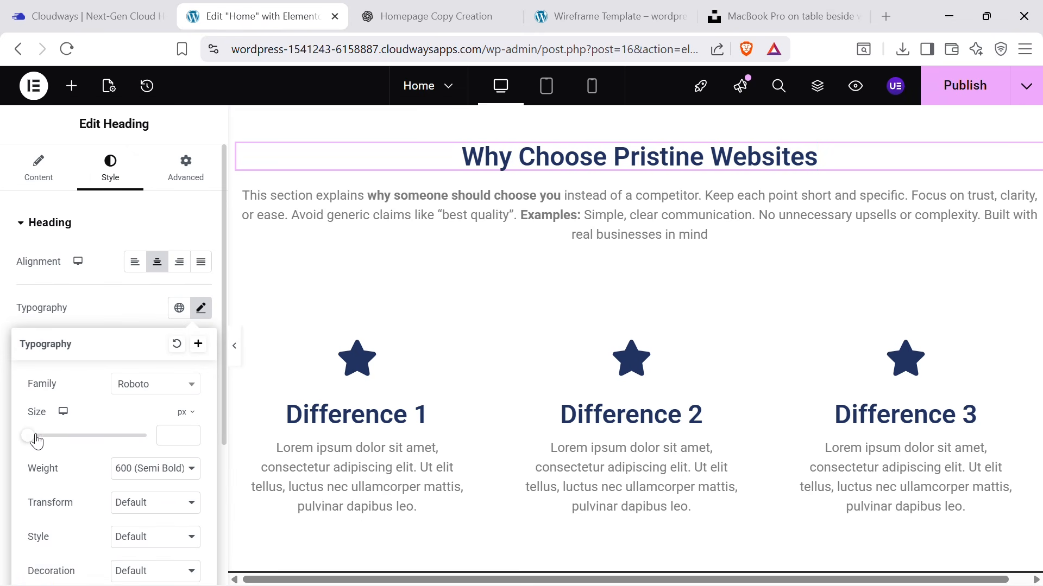
pyautogui.moveTo(36, 437); pyautogui.dragTo(59, 440)
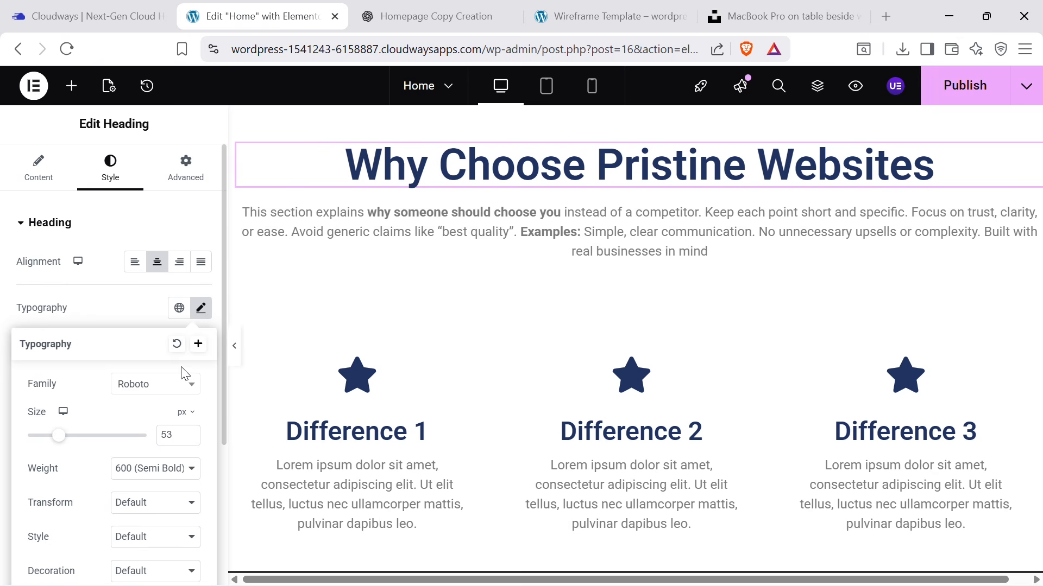
pyautogui.click(166, 389)
pyautogui.write('popp')
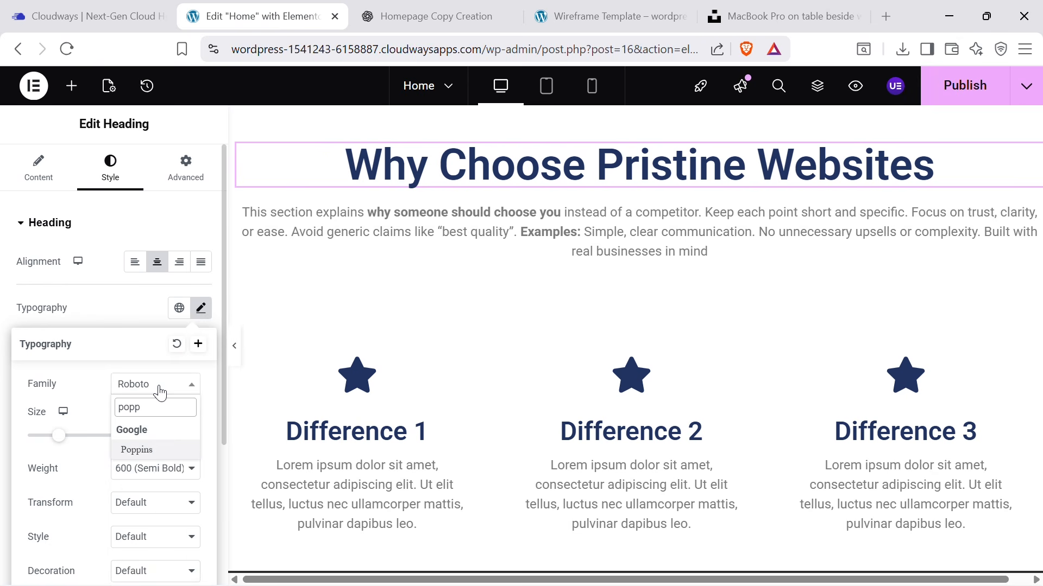
pyautogui.click(137, 451)
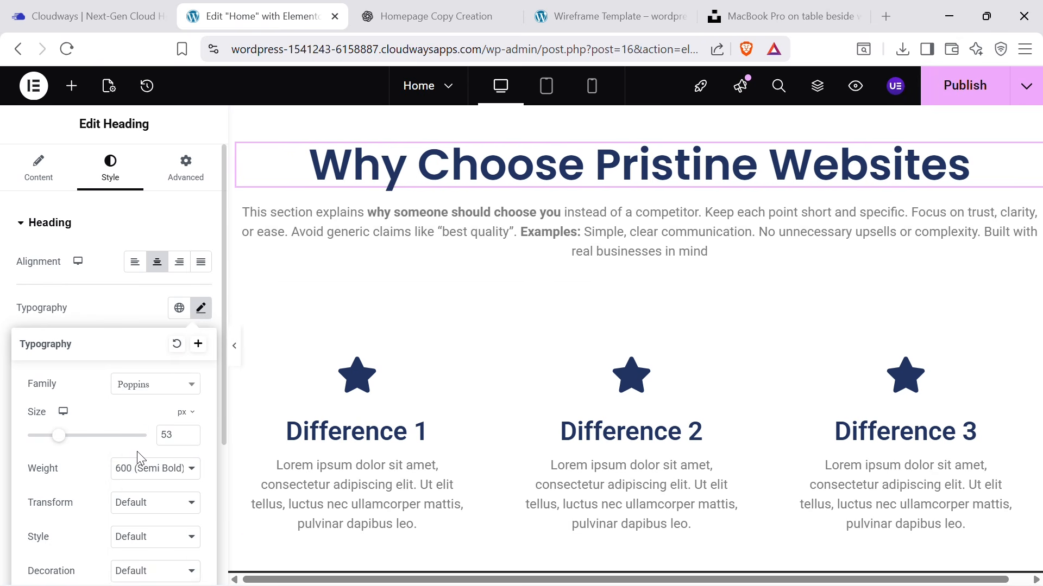
# Select the Difference 1 card and copy the title 'Clear Communication' from the ChatGPT copy.
pyautogui.click(444, 432)
pyautogui.click(384, 22)
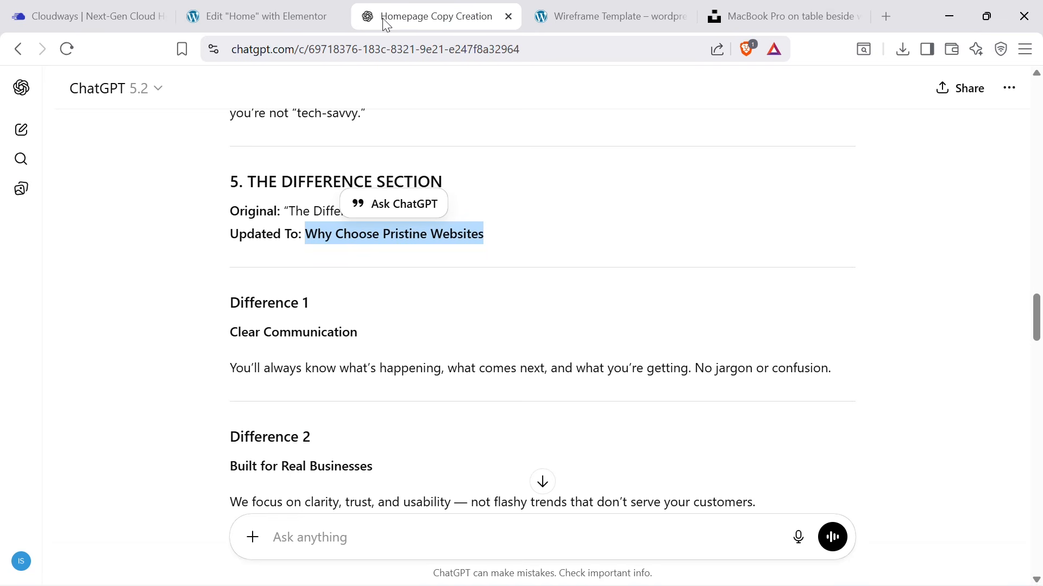
pyautogui.moveTo(228, 343); pyautogui.dragTo(400, 327)
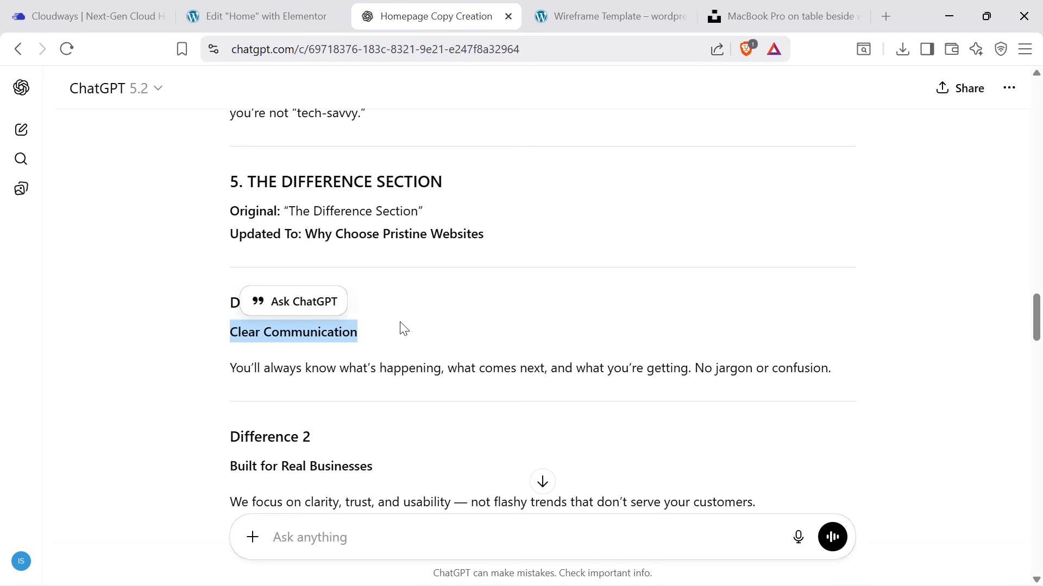
# Copy the Clear Communication paragraph from ChatGPT and paste it over the first card's placeholder description.
pyautogui.click(249, 12)
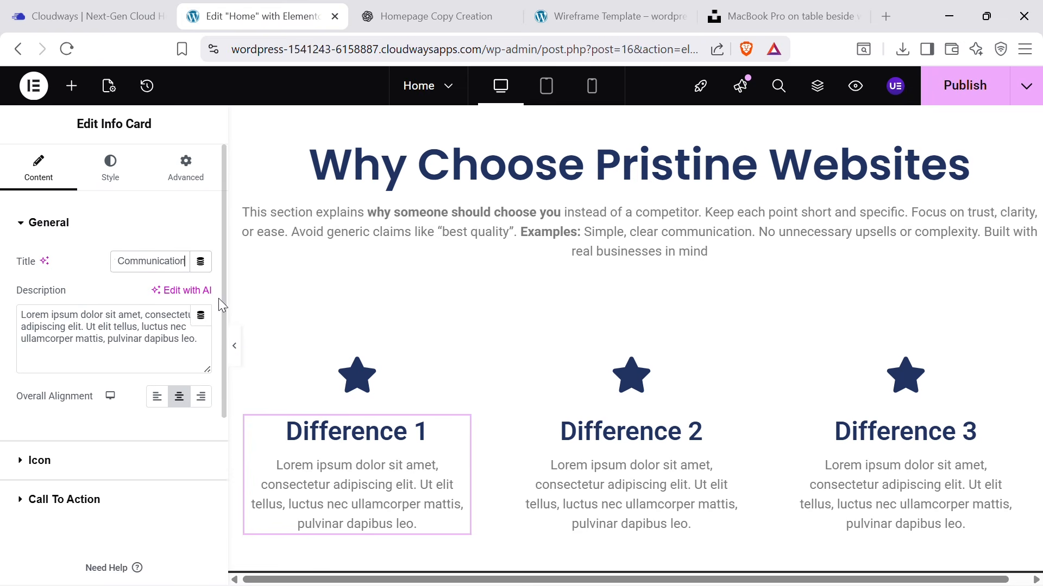
pyautogui.click(469, 7)
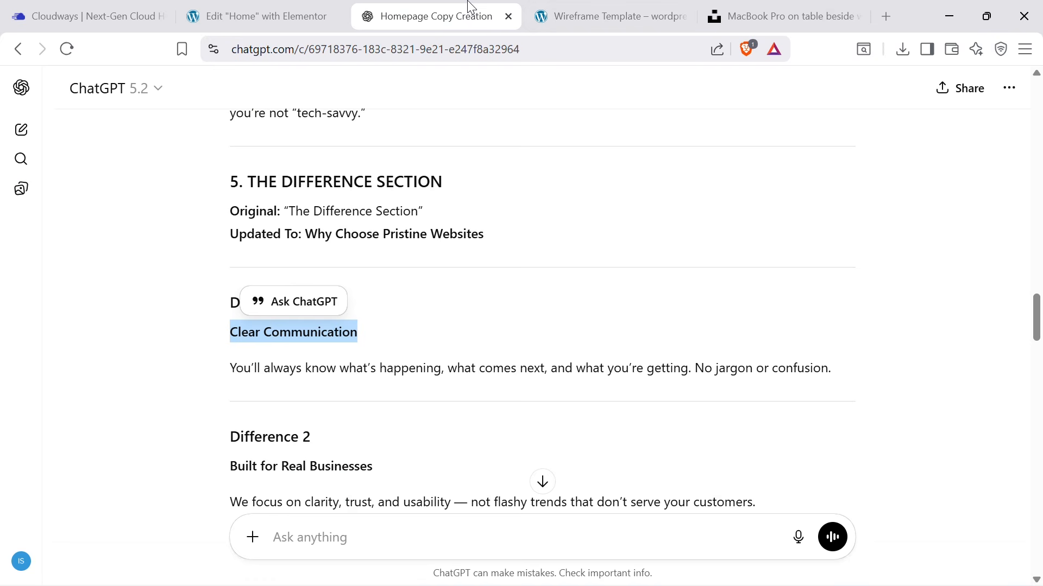
pyautogui.click(255, 15)
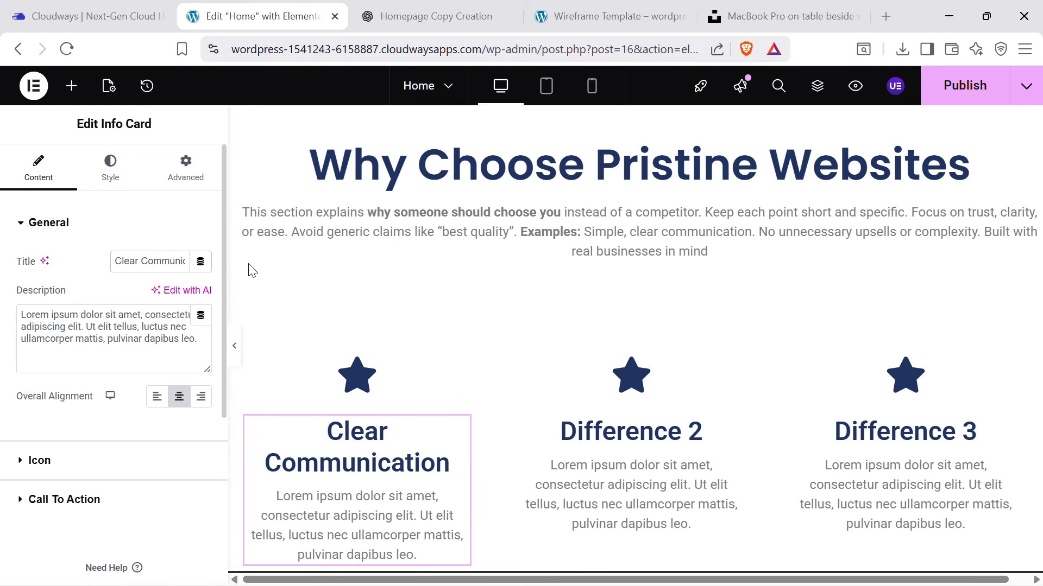
pyautogui.click(422, 8)
pyautogui.tripleClick(297, 369)
pyautogui.hotkey('ctrl', 'c')
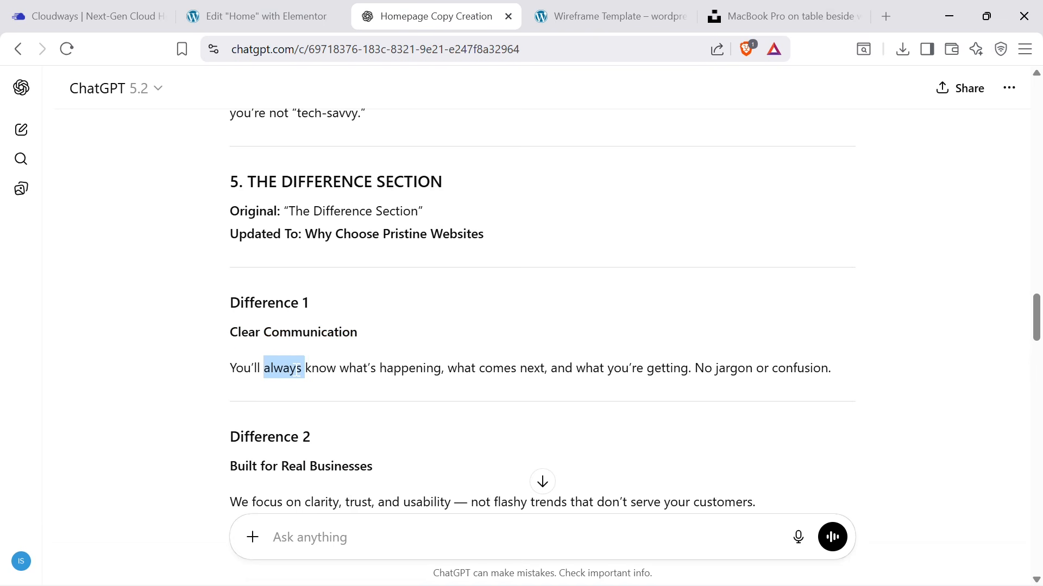
pyautogui.click(220, 8)
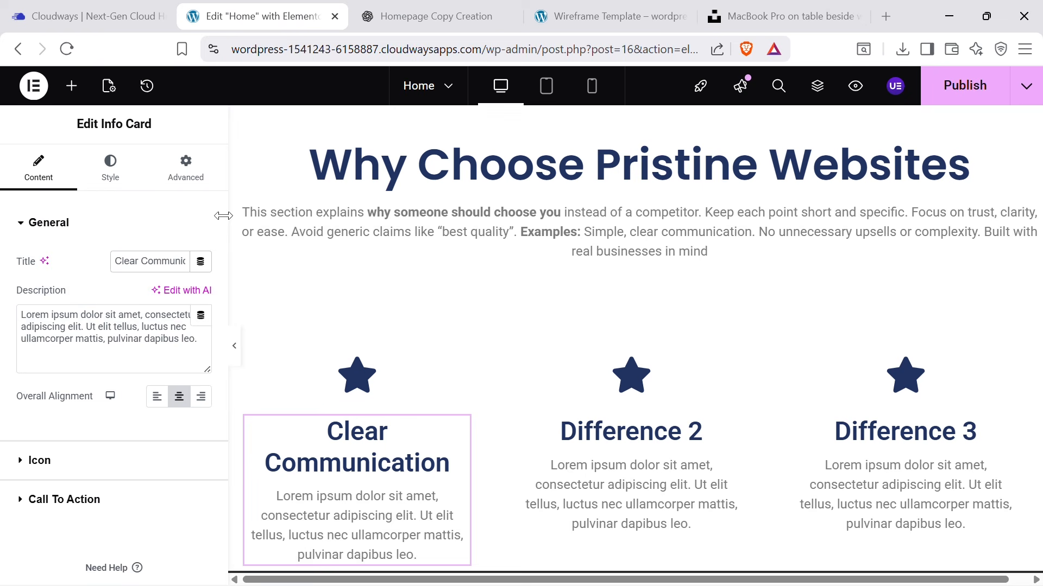
pyautogui.click(125, 337)
pyautogui.hotkey('ctrl', 'a')
pyautogui.hotkey('ctrl', 'v')
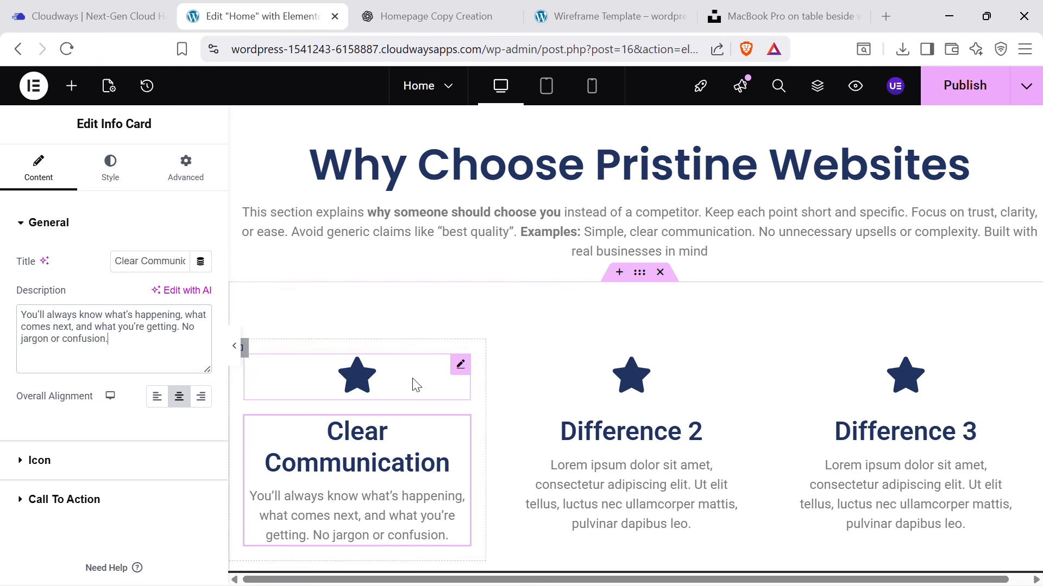
pyautogui.scroll(-2, 414, 385)
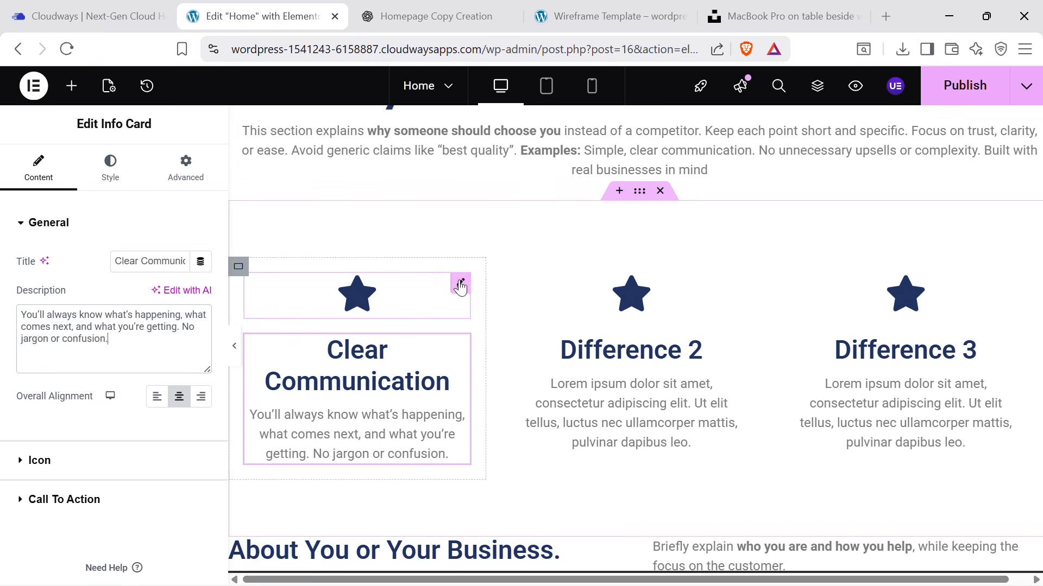
pyautogui.click(460, 281)
pyautogui.click(128, 302)
pyautogui.press('Escape')
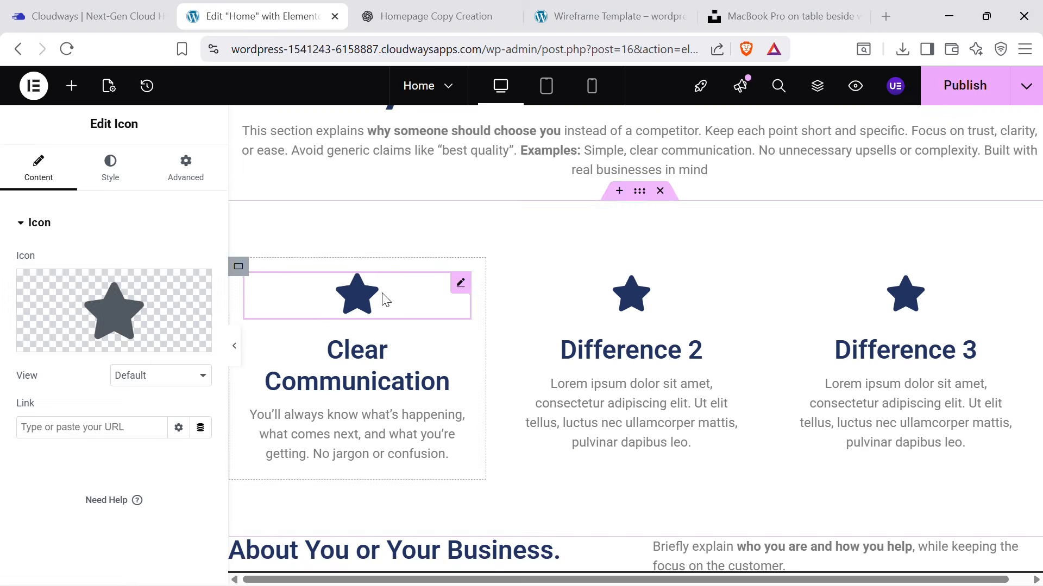
pyautogui.click(143, 321)
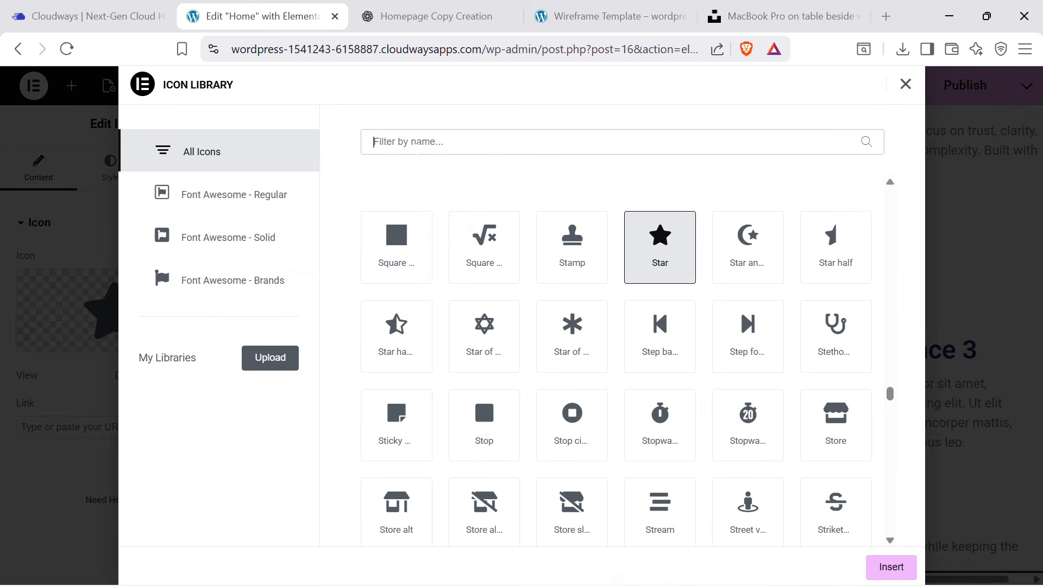
pyautogui.scroll(-3, 673, 429)
pyautogui.scroll(5, 487, 251)
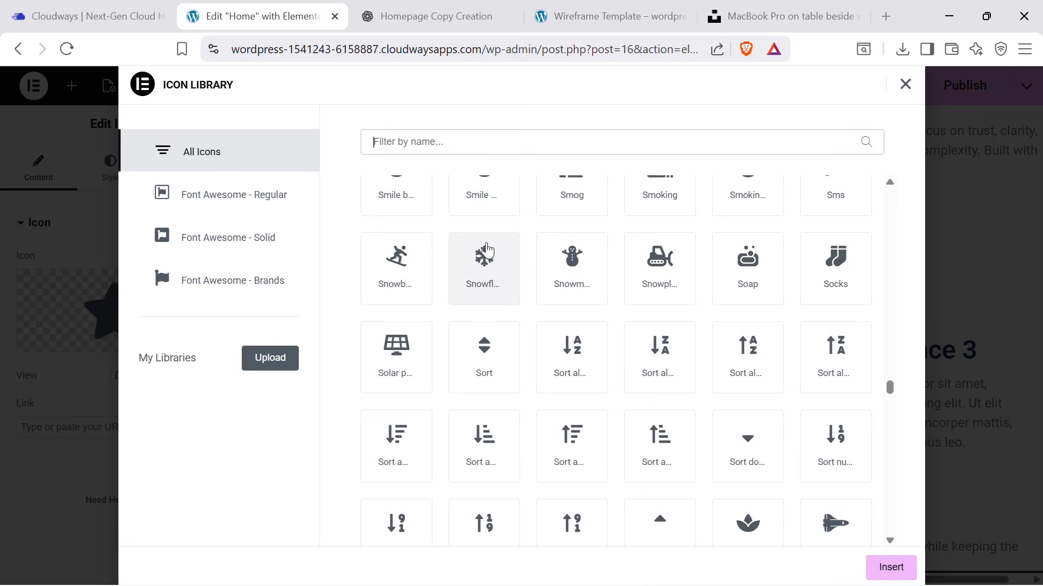
pyautogui.write('bull')
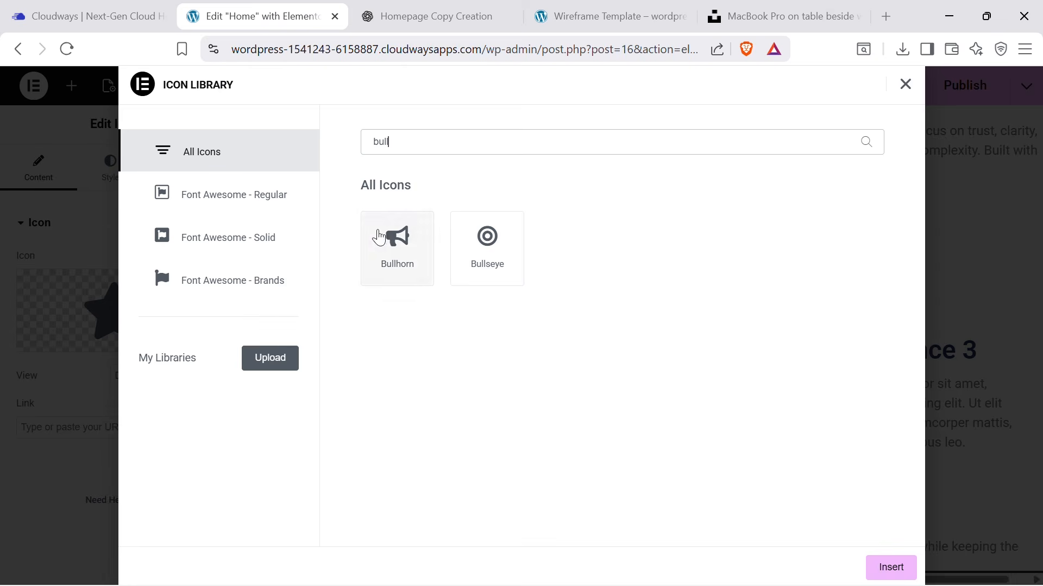
pyautogui.click(379, 237)
pyautogui.click(890, 567)
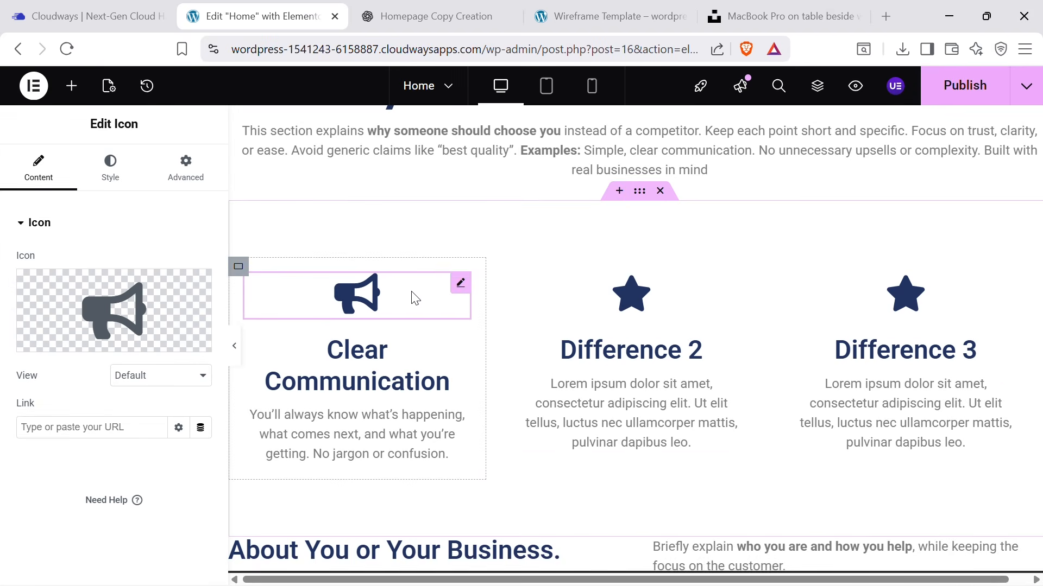
pyautogui.scroll(5, 826, 333)
pyautogui.scroll(-3, 803, 298)
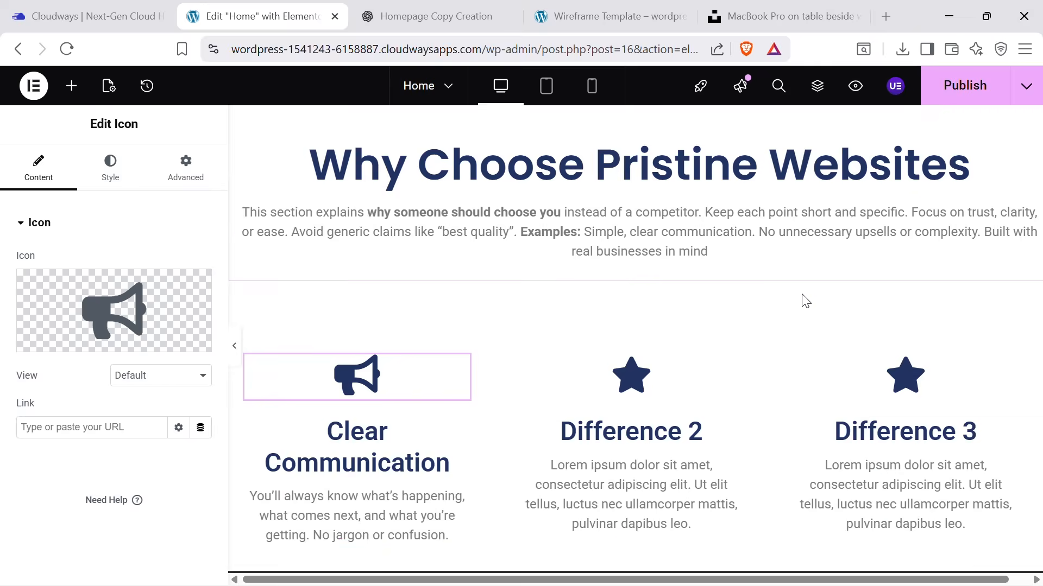
pyautogui.scroll(15, 810, 328)
pyautogui.scroll(8, 801, 327)
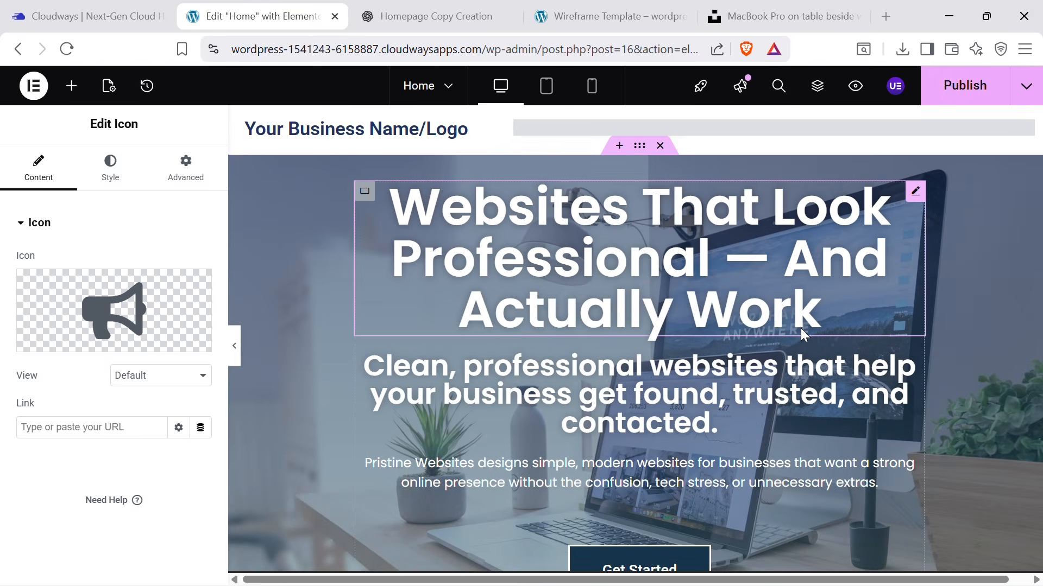
pyautogui.scroll(-15, 801, 328)
pyautogui.scroll(-12, 801, 330)
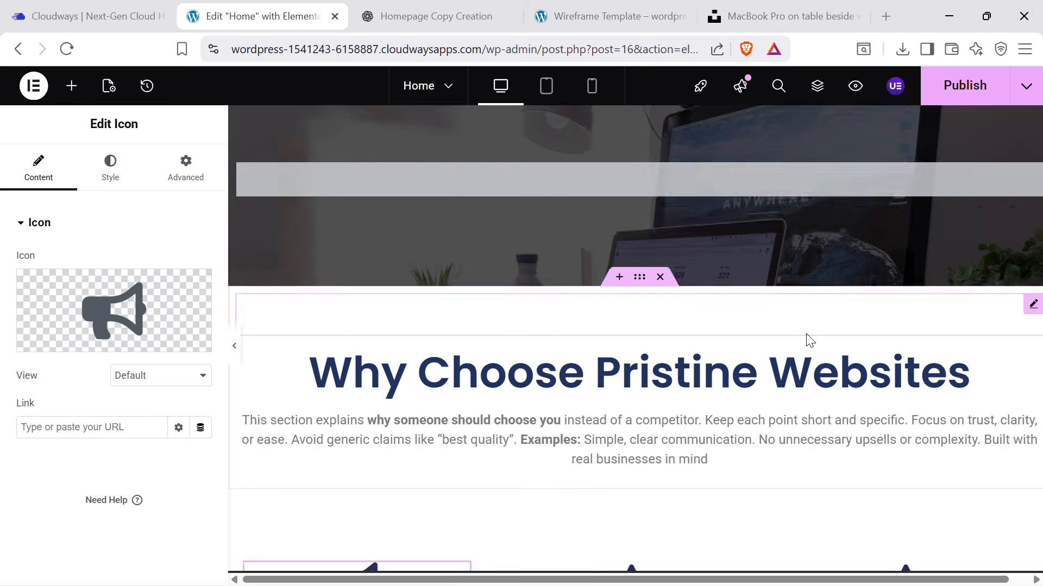
pyautogui.scroll(-3, 398, 391)
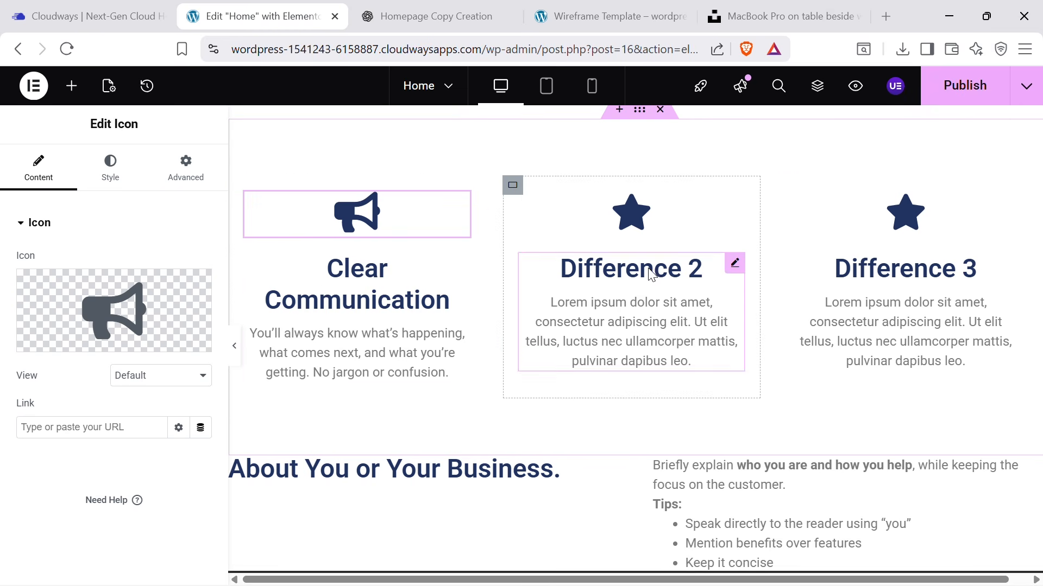
pyautogui.click(446, 7)
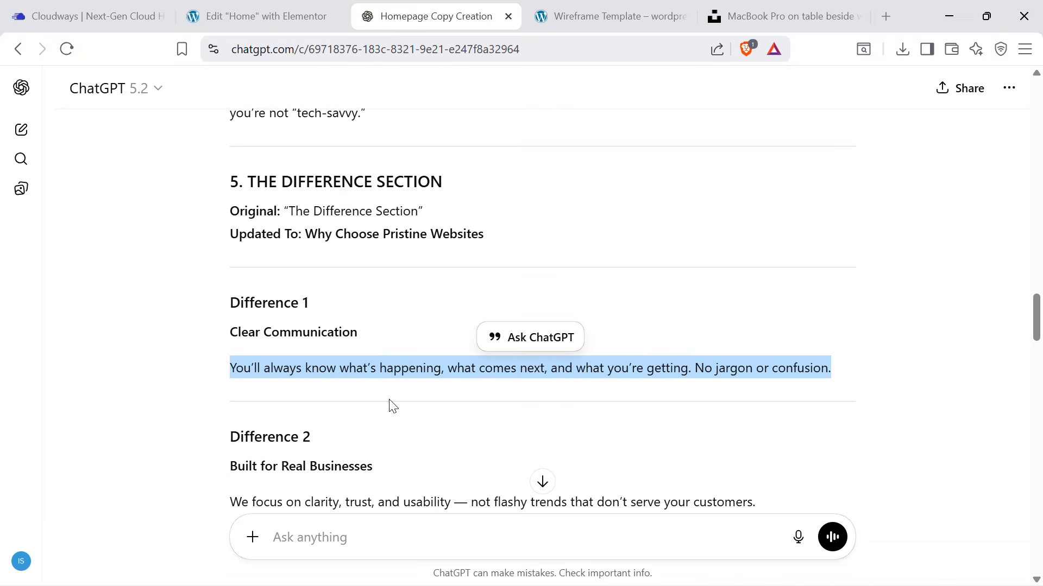
pyautogui.click(345, 9)
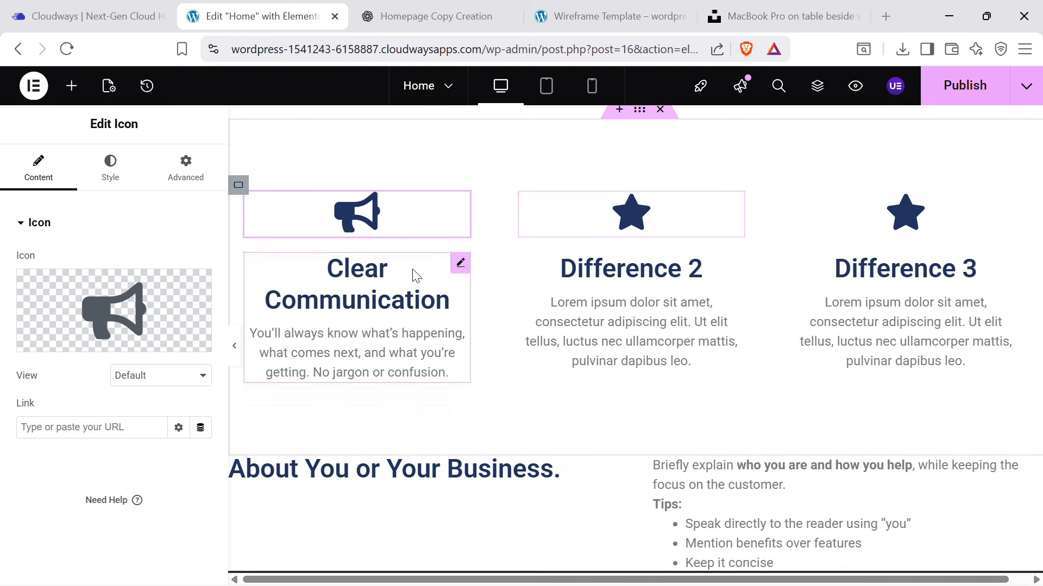
pyautogui.scroll(7, 713, 434)
pyautogui.scroll(-6, 734, 438)
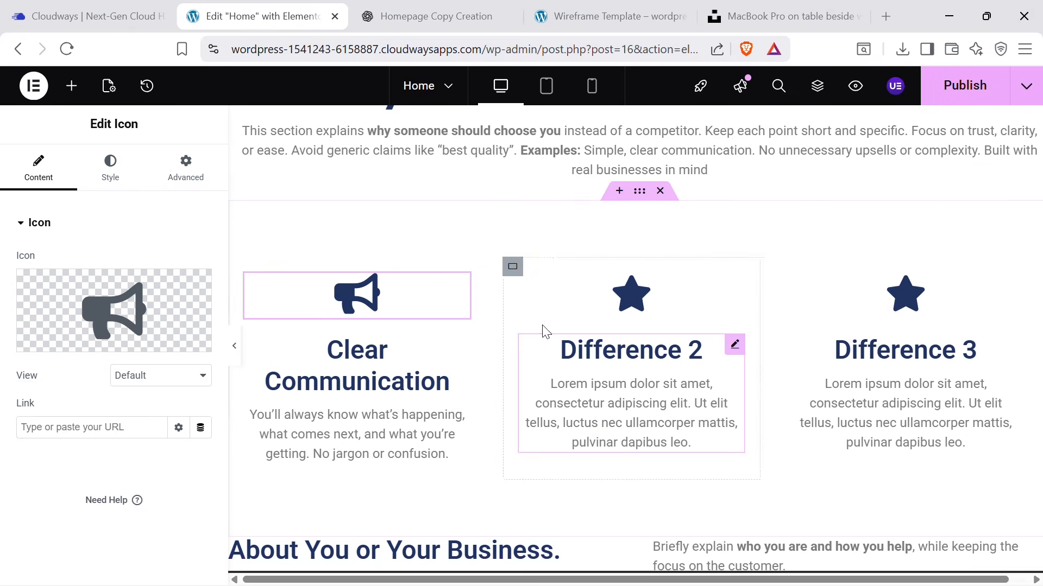
pyautogui.scroll(4, 579, 193)
pyautogui.scroll(-4, 488, 356)
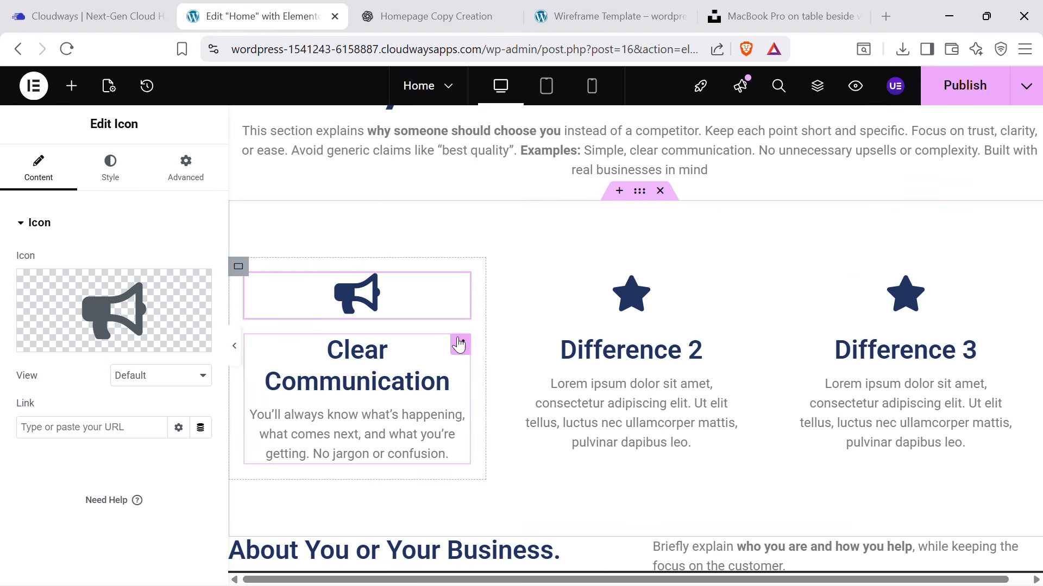
pyautogui.click(459, 344)
pyautogui.click(111, 167)
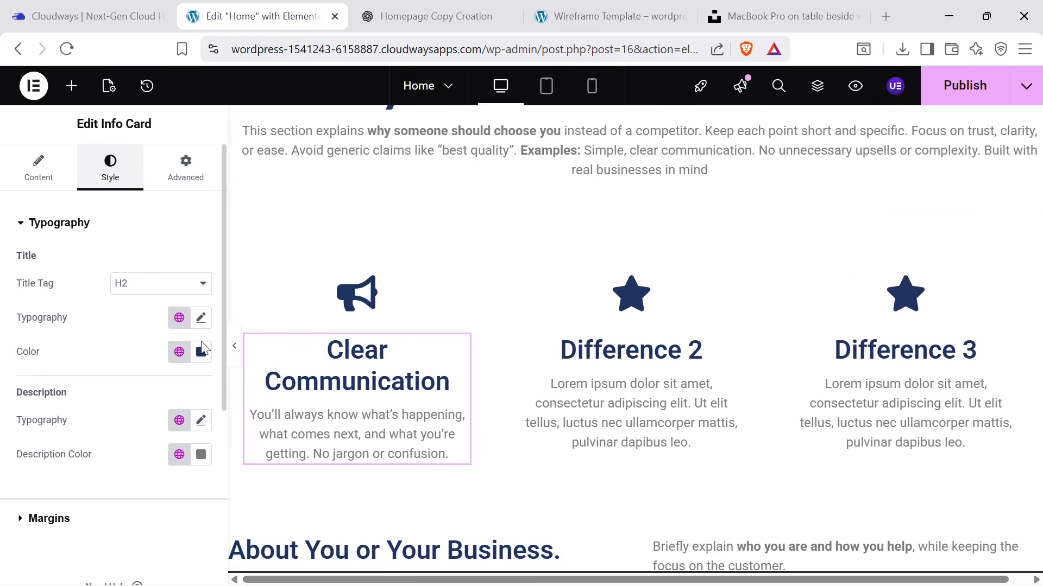
pyautogui.click(201, 351)
pyautogui.write('#98A1B9')
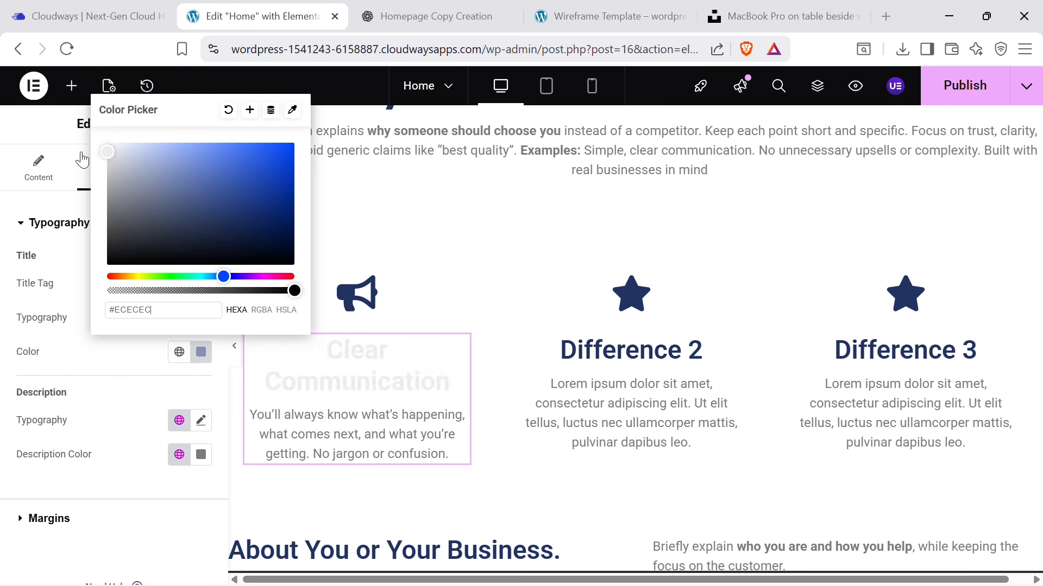
pyautogui.moveTo(141, 176); pyautogui.dragTo(213, 164)
pyautogui.moveTo(223, 276); pyautogui.dragTo(295, 278)
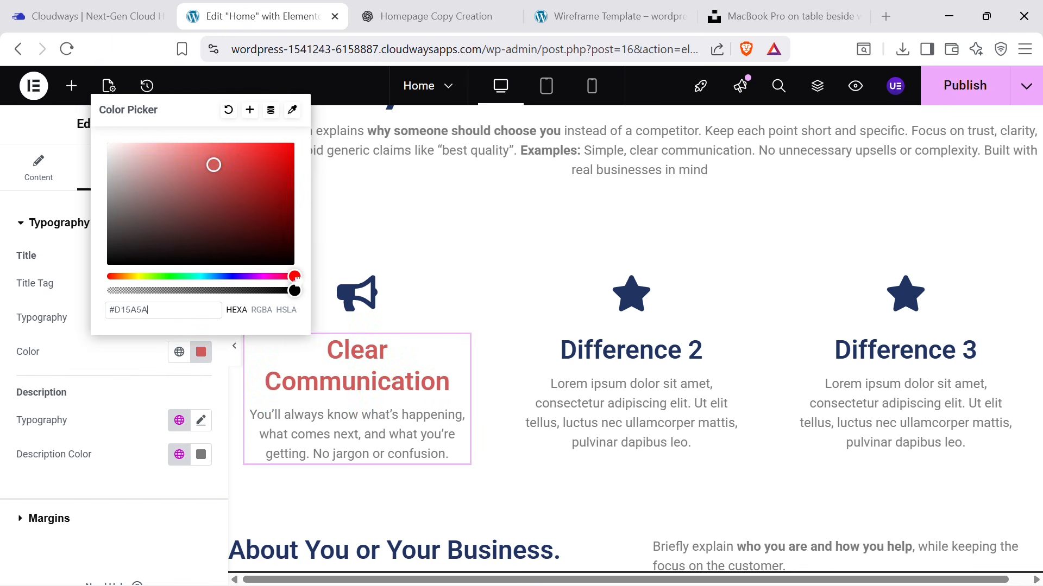
pyautogui.click(396, 304)
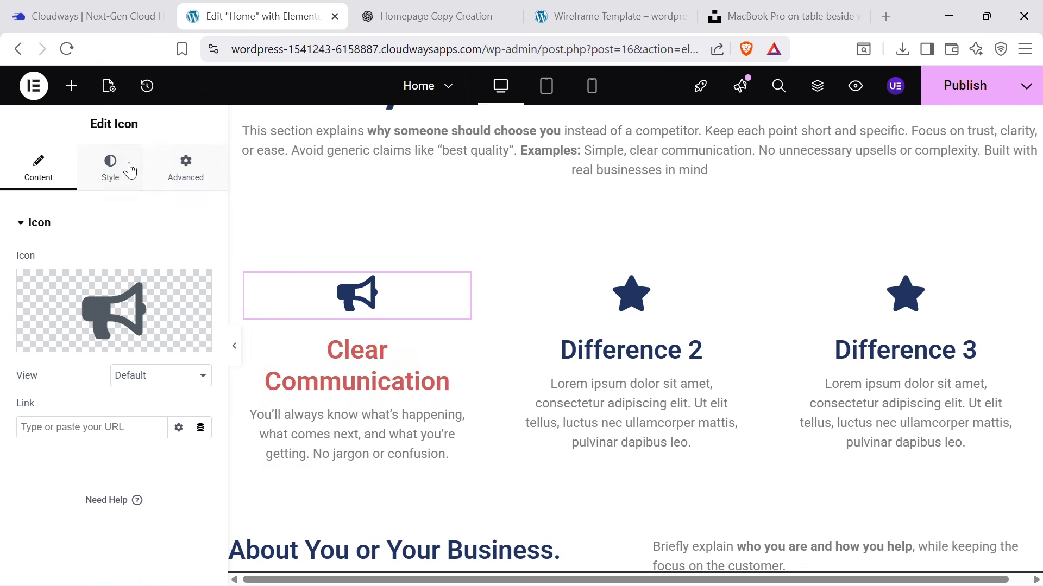
pyautogui.click(128, 168)
pyautogui.click(204, 329)
pyautogui.click(108, 232)
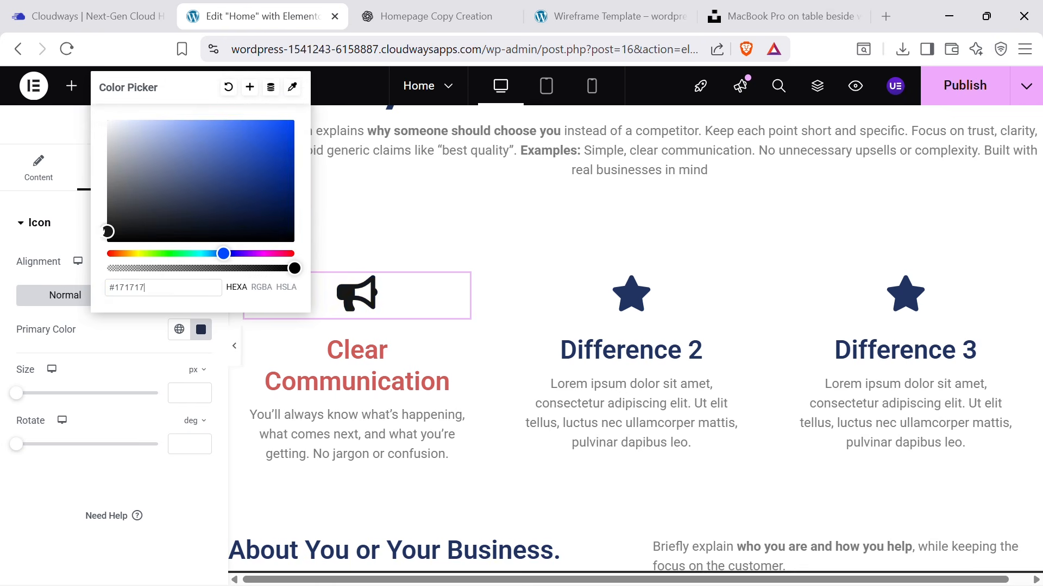
pyautogui.click(396, 307)
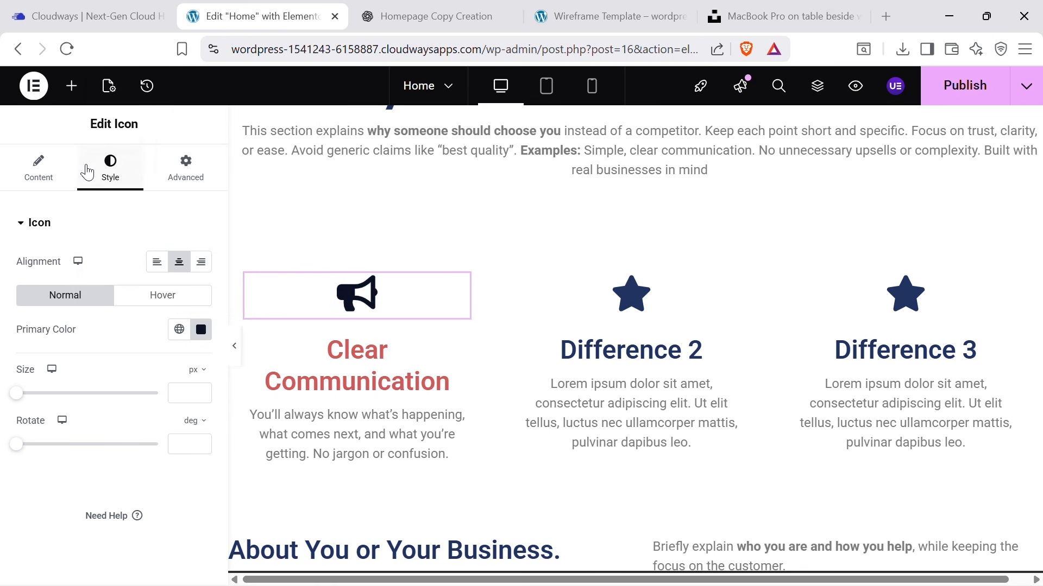
pyautogui.click(201, 329)
pyautogui.click(142, 210)
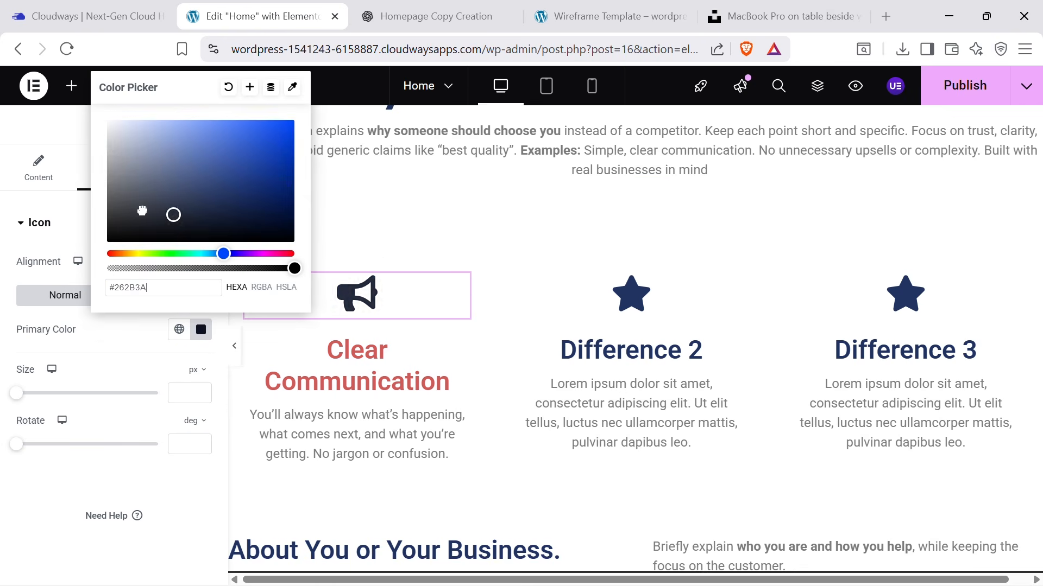
pyautogui.click(190, 122)
pyautogui.click(170, 194)
pyautogui.click(156, 120)
pyautogui.click(165, 138)
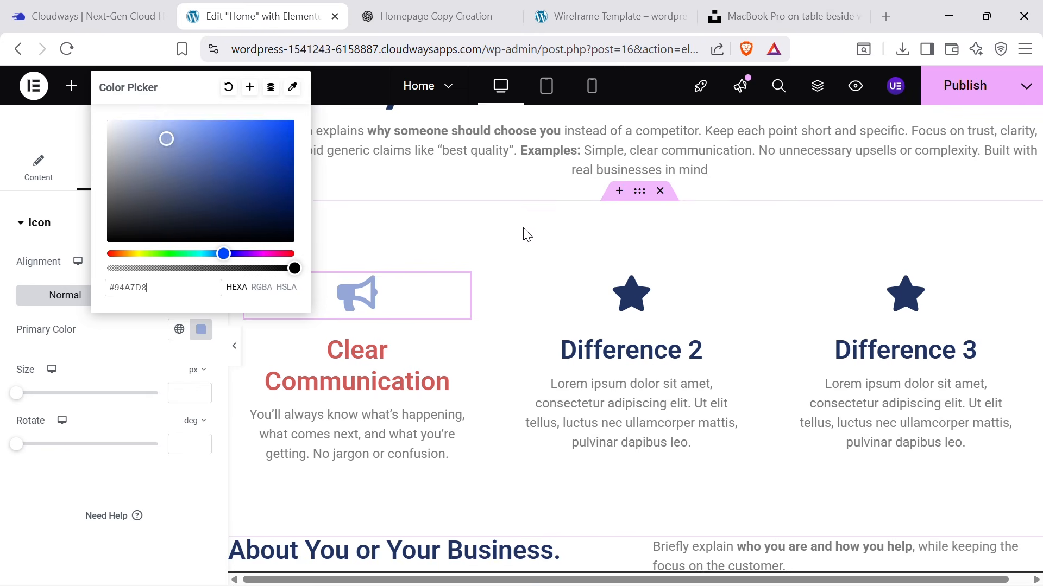
pyautogui.click(519, 228)
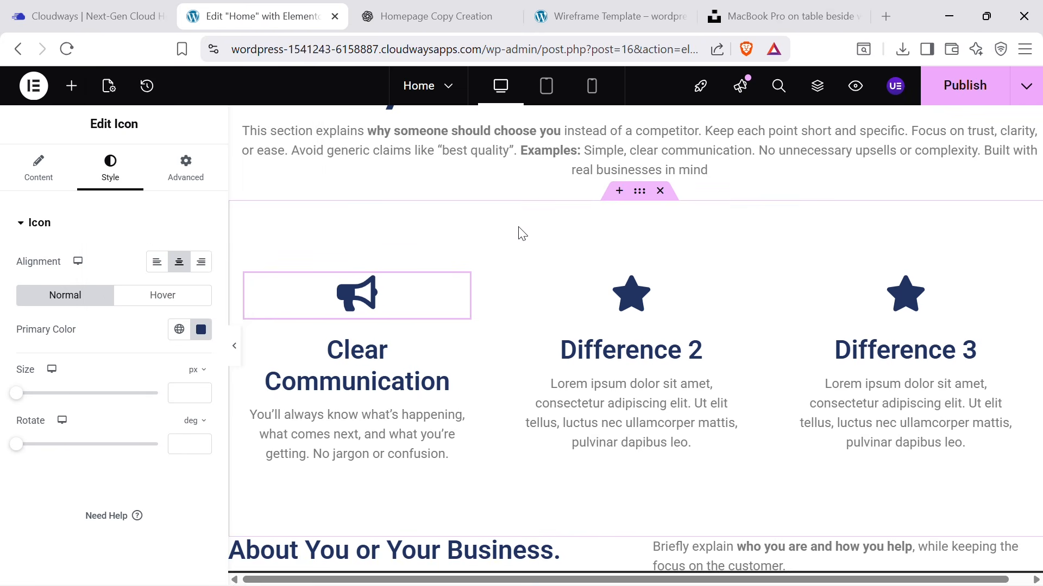
pyautogui.scroll(-3, 858, 297)
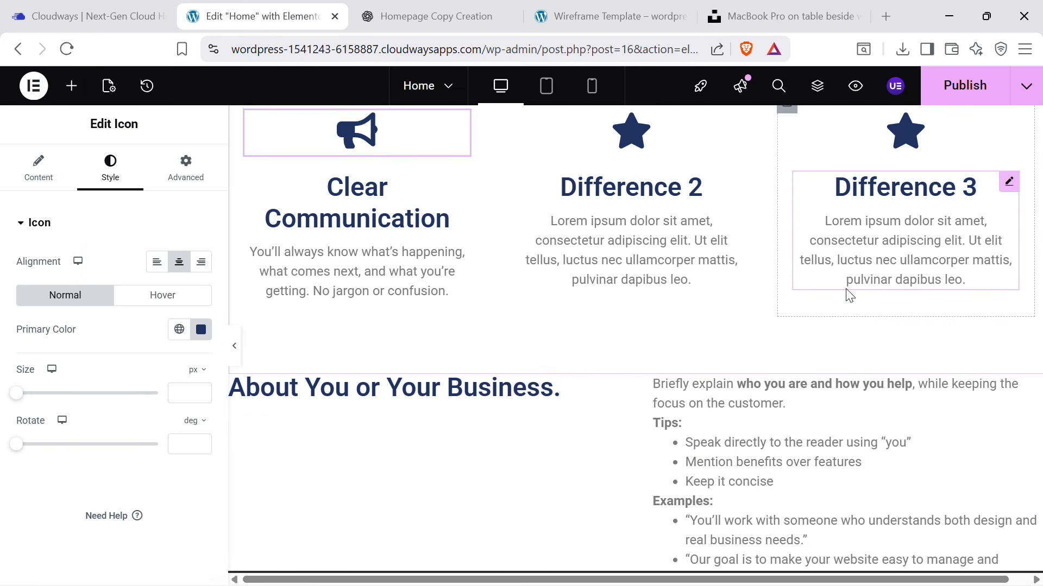
# Scroll to the About section and find its new heading in the ChatGPT homepage copy.
pyautogui.scroll(-2, 849, 296)
pyautogui.scroll(-2, 561, 378)
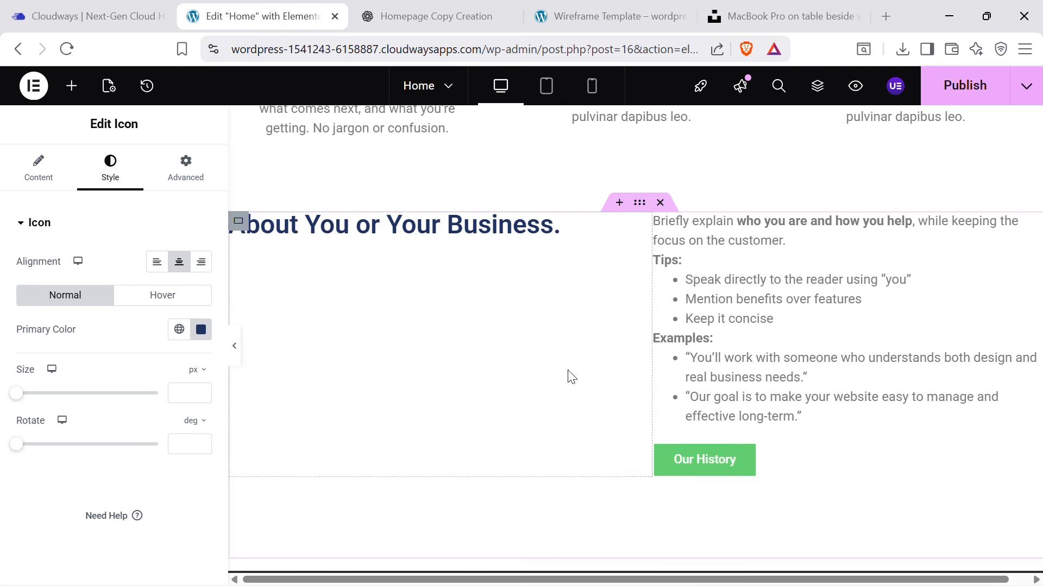
pyautogui.click(401, 11)
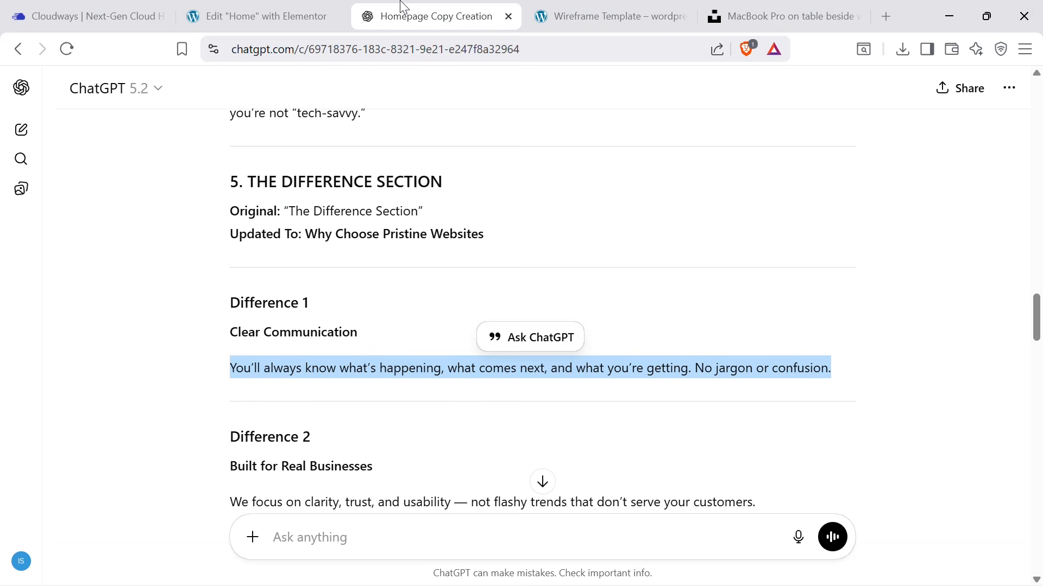
pyautogui.click(329, 3)
pyautogui.scroll(-2, 603, 316)
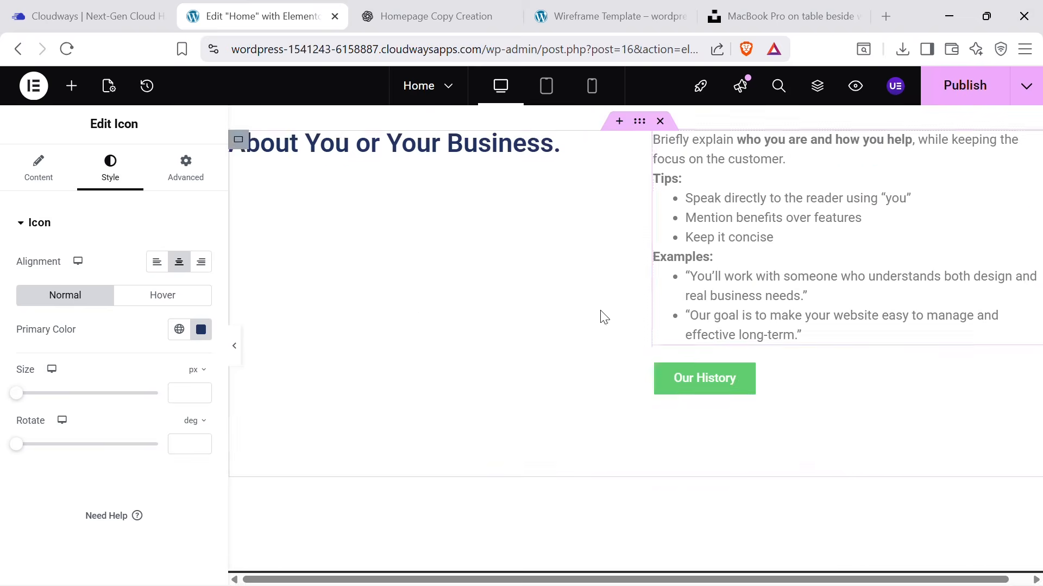
pyautogui.scroll(4, 936, 296)
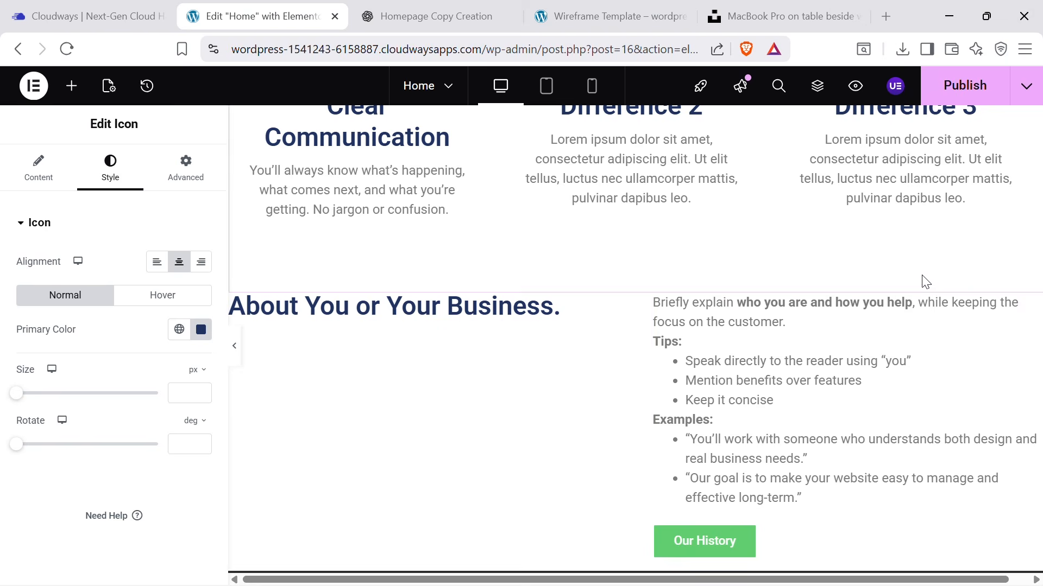
pyautogui.click(433, 22)
pyautogui.scroll(-10, 619, 293)
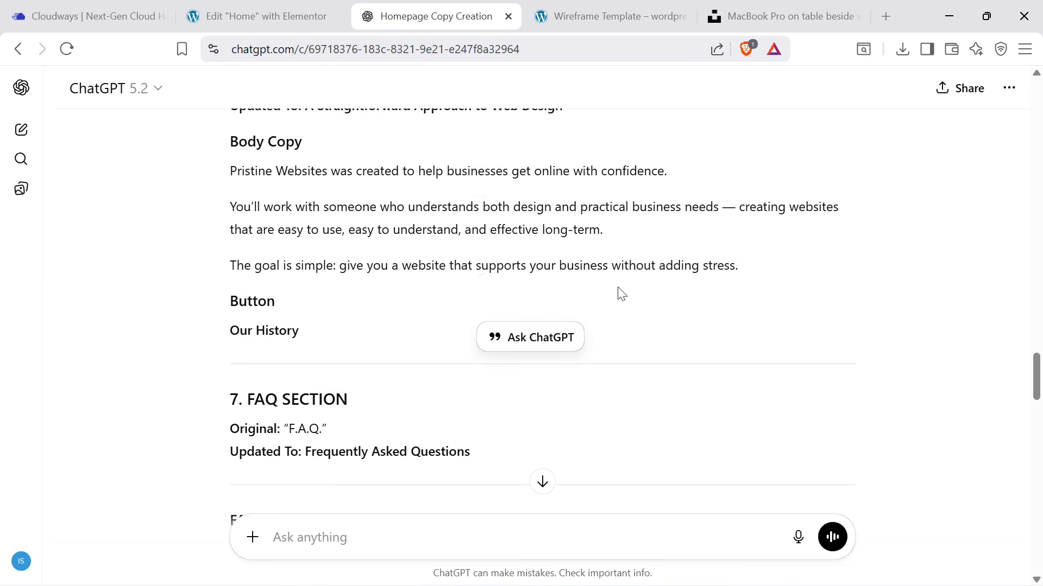
pyautogui.scroll(3, 622, 293)
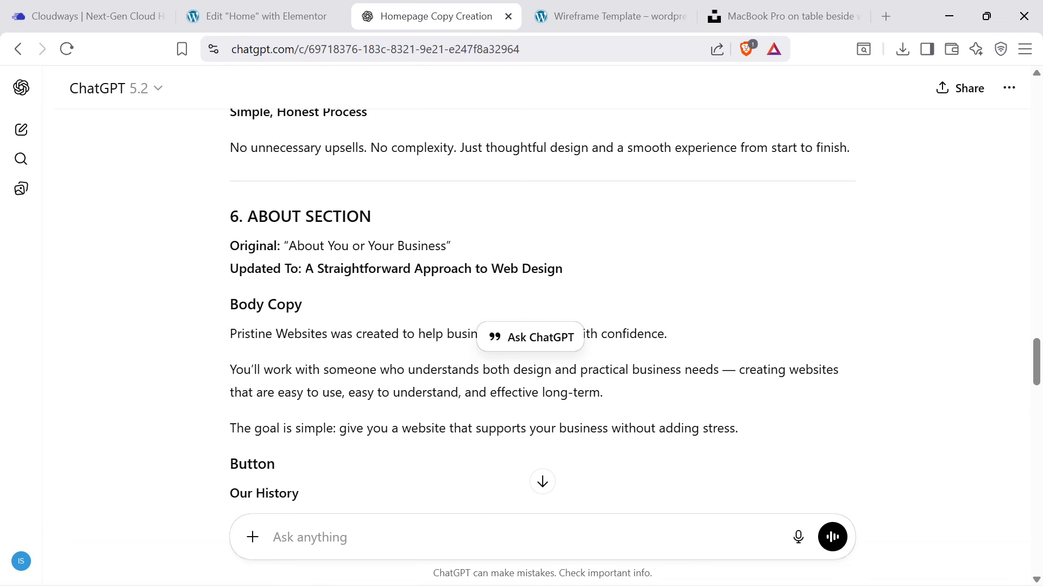
# Replace the 'About You or Your Business' heading with 'A Straightforward Approach to Web Design'.
pyautogui.moveTo(307, 269); pyautogui.dragTo(606, 276)
pyautogui.hotkey('ctrl', 'c')
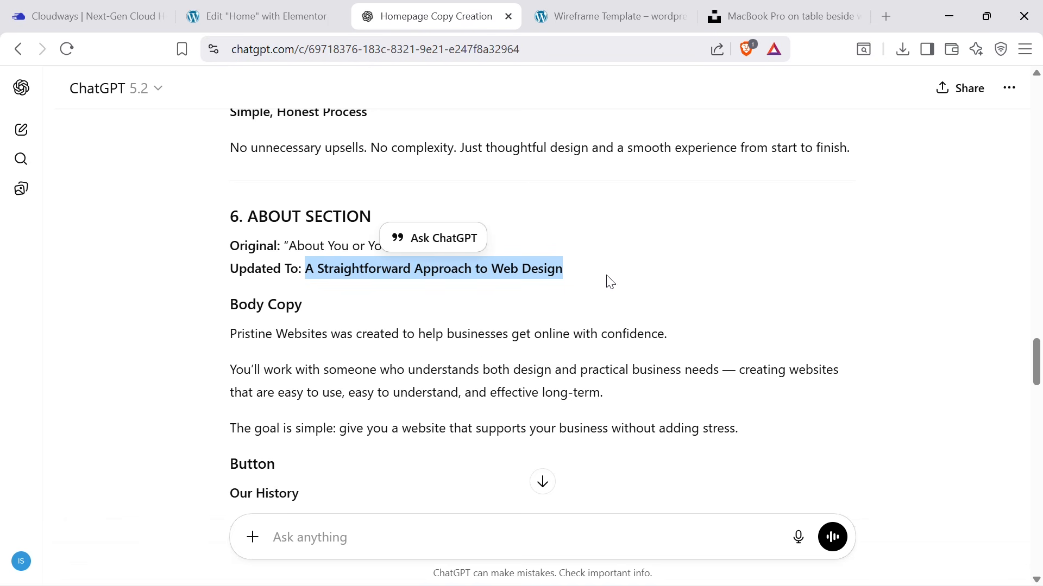
pyautogui.click(255, 16)
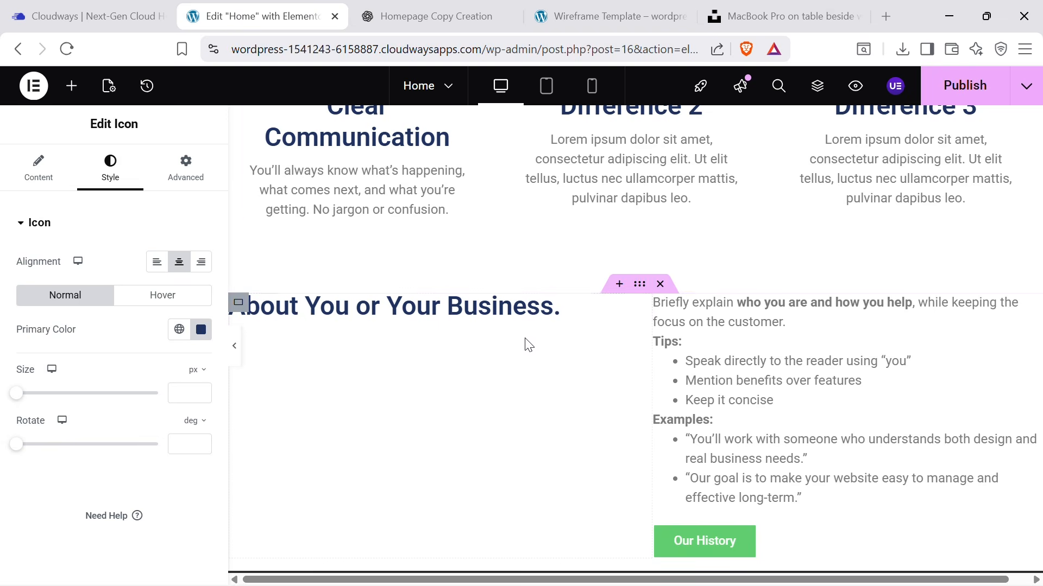
pyautogui.click(561, 307)
pyautogui.doubleClick(120, 280)
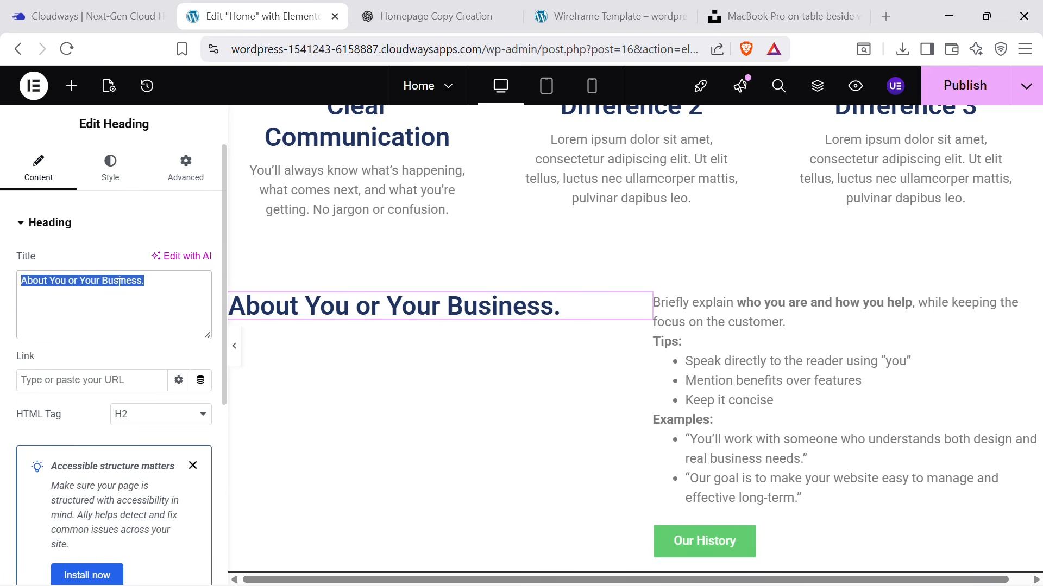
pyautogui.hotkey('ctrl', 'v')
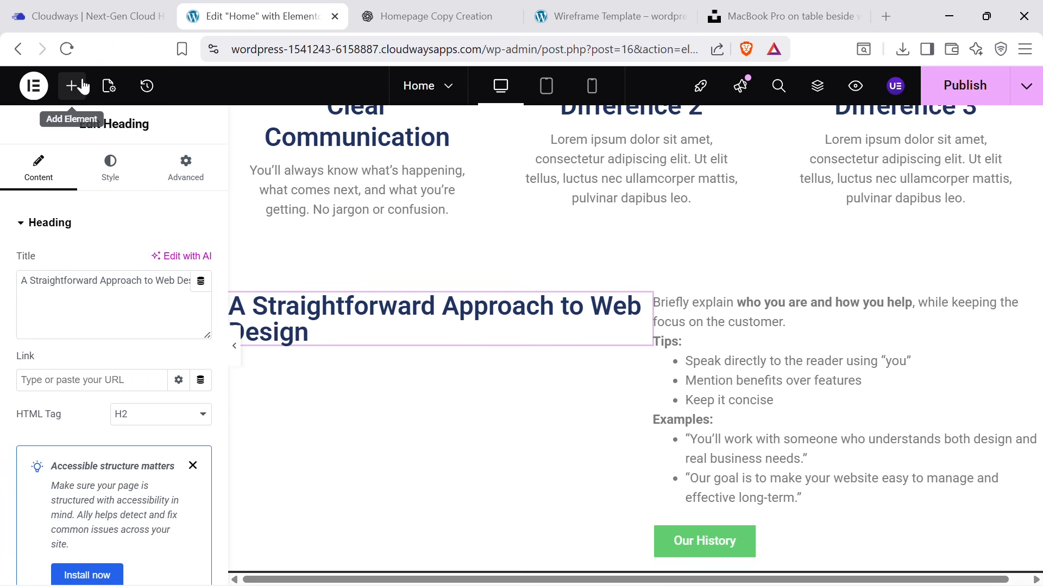
# Add an Image widget below the About heading and show the right column's margin and padding settings.
pyautogui.click(71, 86)
pyautogui.moveTo(144, 408); pyautogui.dragTo(335, 338)
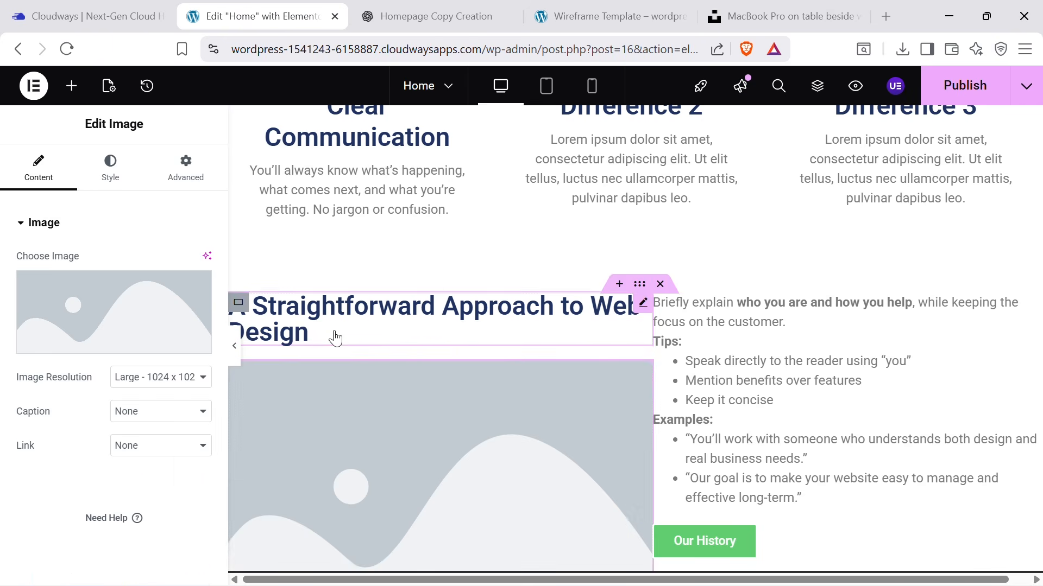
pyautogui.click(661, 303)
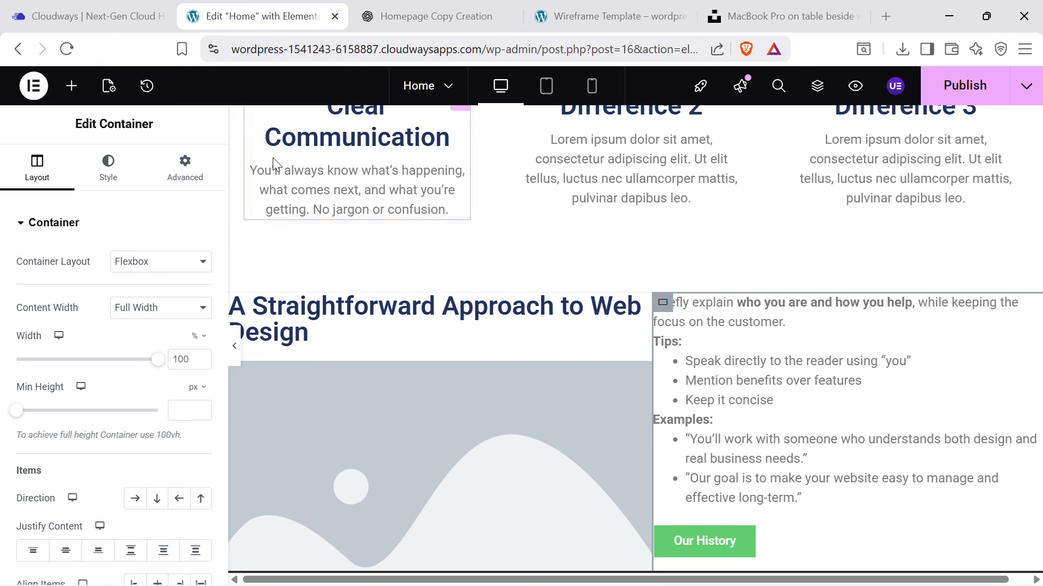
pyautogui.click(187, 181)
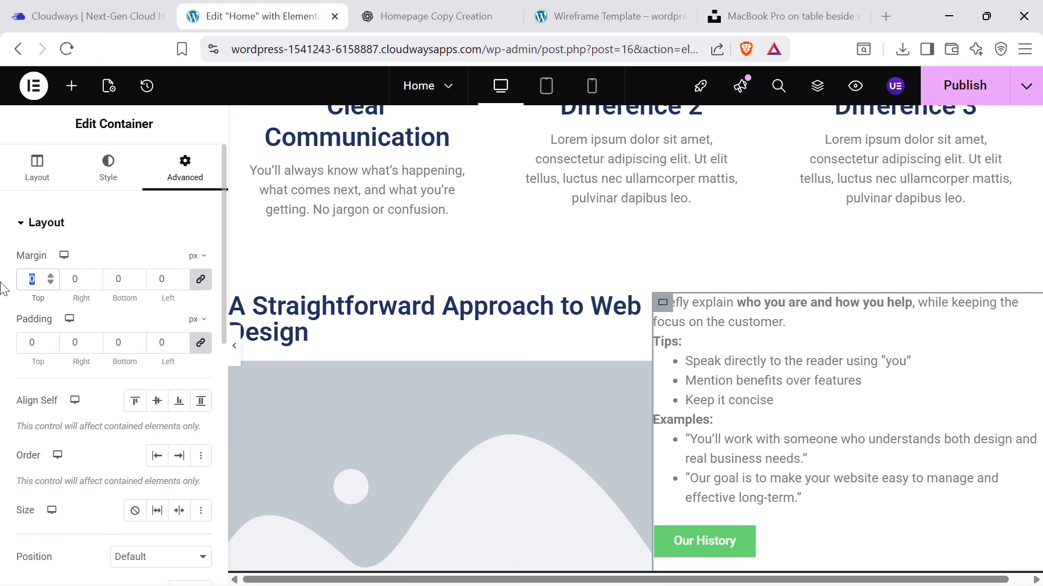
# Leave the text container's margin blank and set its linked padding to 10 px all round.
pyautogui.write('10')
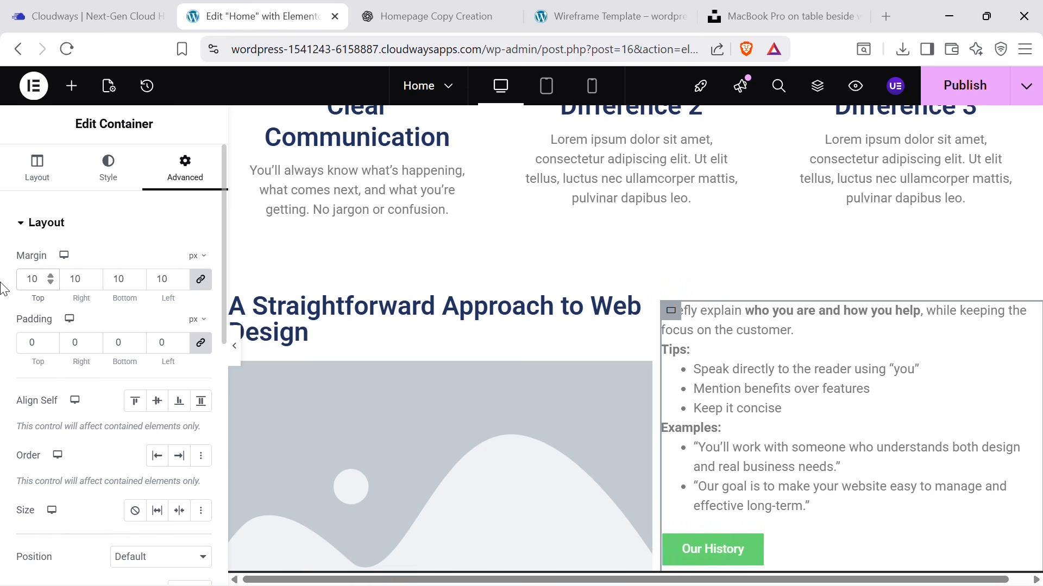
pyautogui.press('BackSpace')
pyautogui.press('BackSpace')
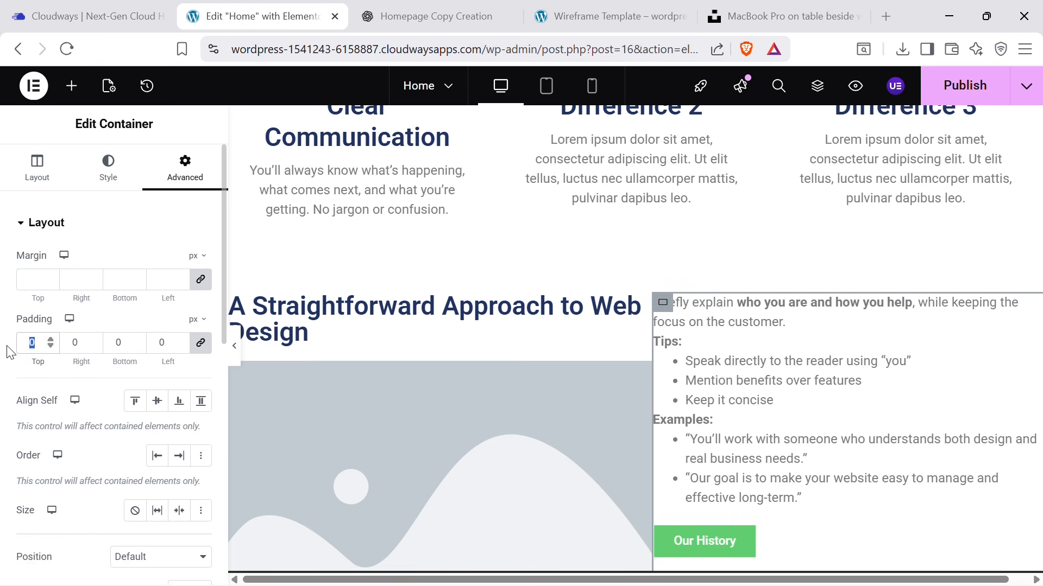
pyautogui.write('10')
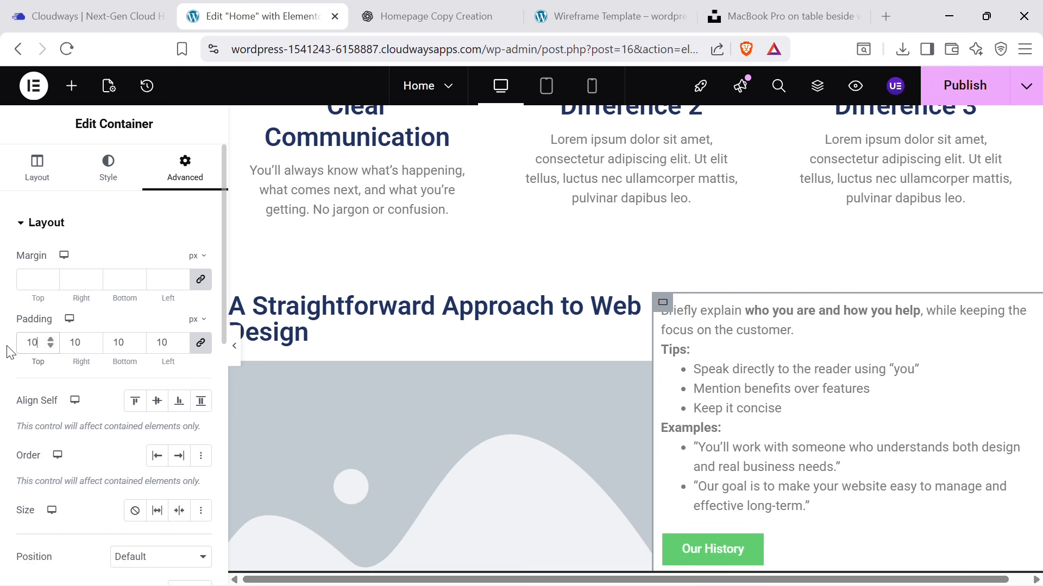
pyautogui.scroll(-1, 730, 296)
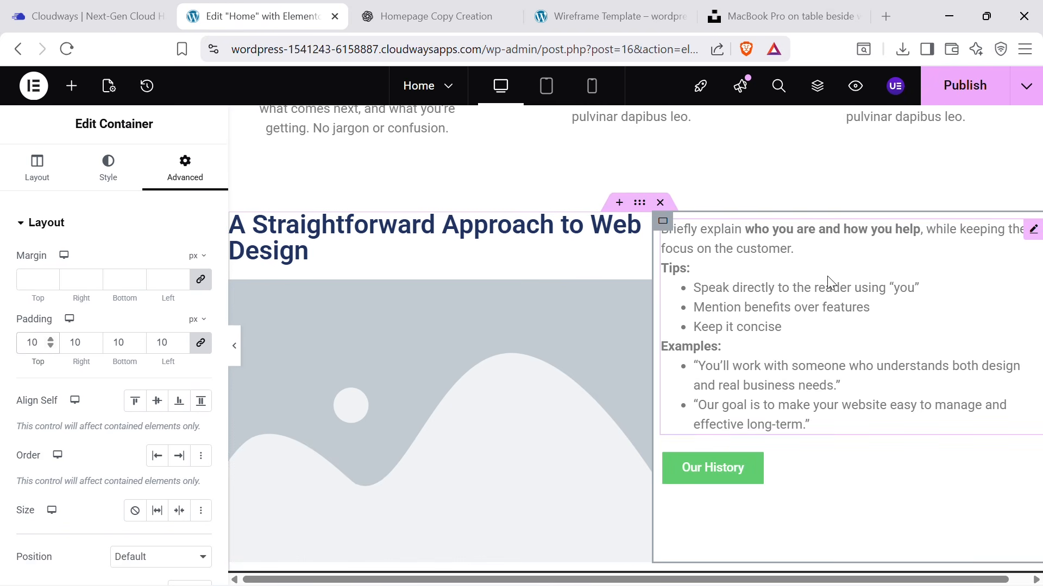
pyautogui.scroll(-6, 780, 266)
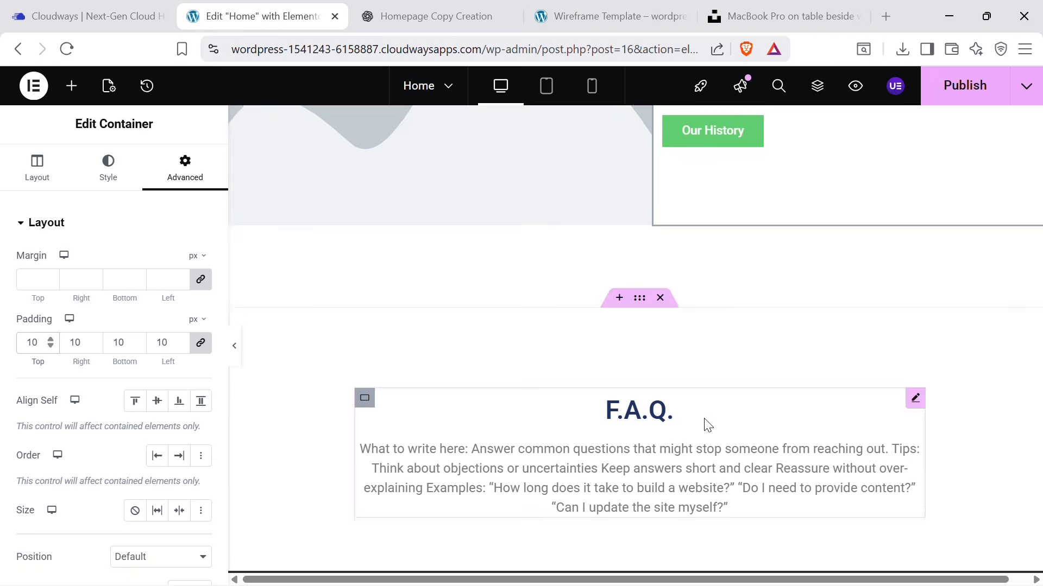
# Paste 'How long does it take to build a website?' as the first FAQ item's title.
pyautogui.click(479, 11)
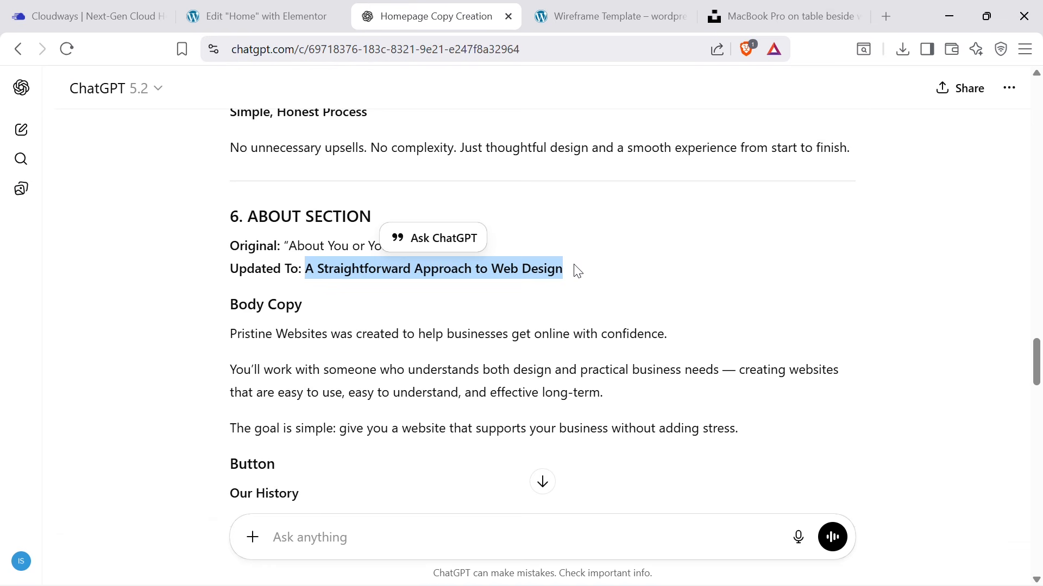
pyautogui.scroll(-15, 577, 271)
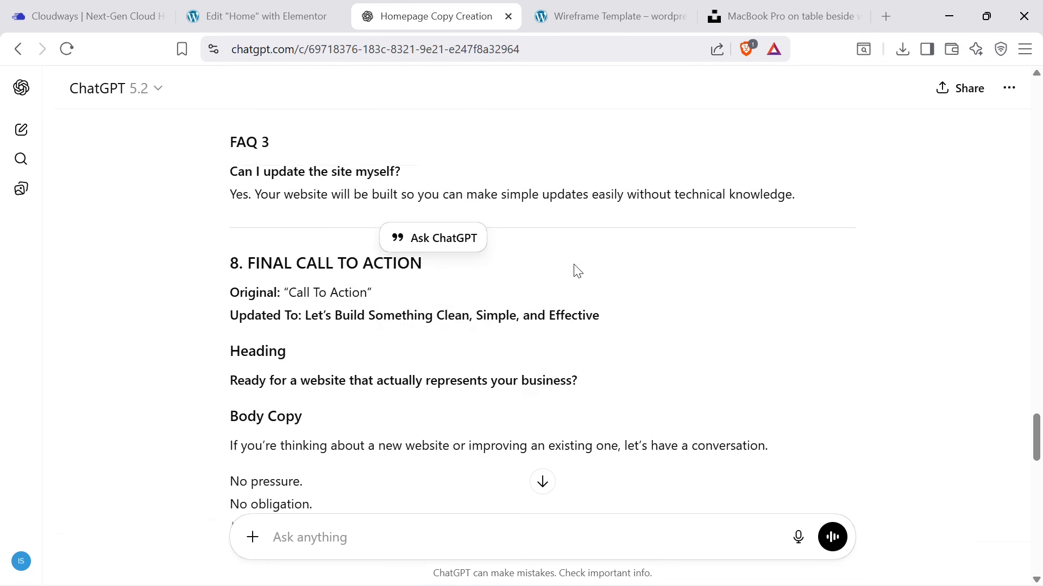
pyautogui.scroll(10, 577, 271)
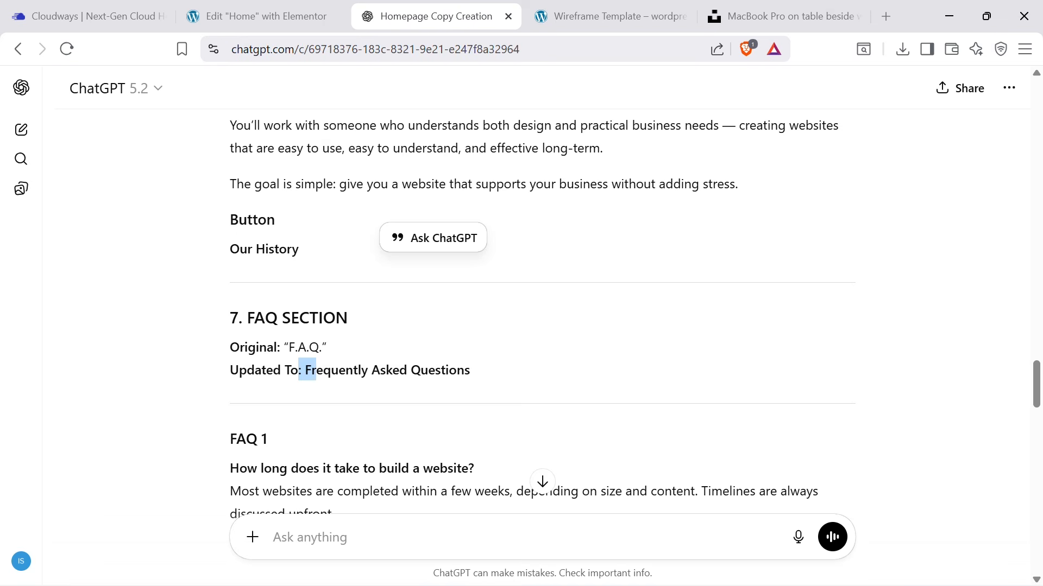
pyautogui.moveTo(316, 370)
pyautogui.mouseDown()
pyautogui.moveTo(577, 389)
pyautogui.moveTo(355, 351)
pyautogui.moveTo(311, 365)
pyautogui.mouseUp()
pyautogui.click(288, 12)
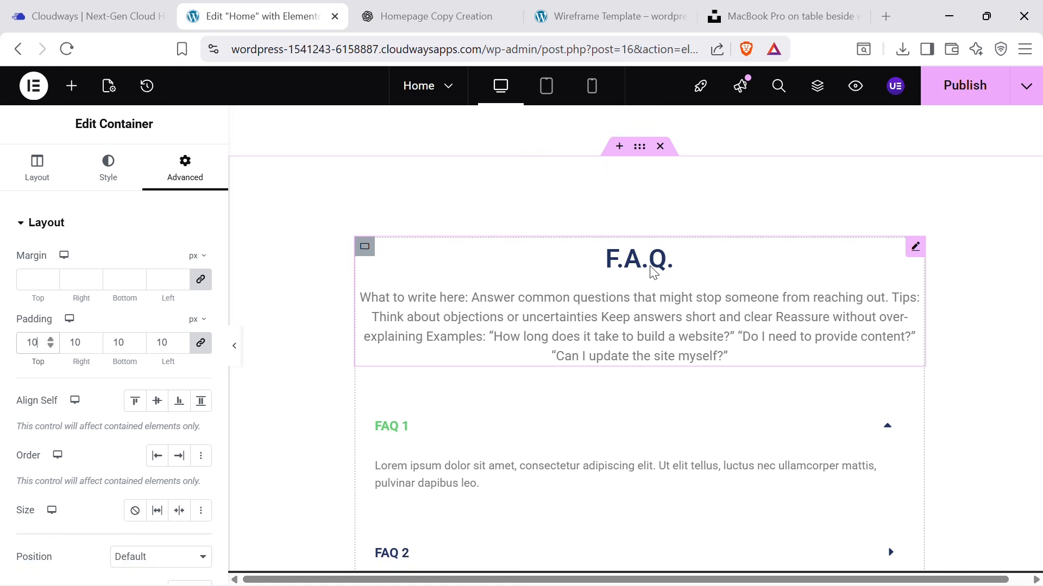
pyautogui.click(405, 8)
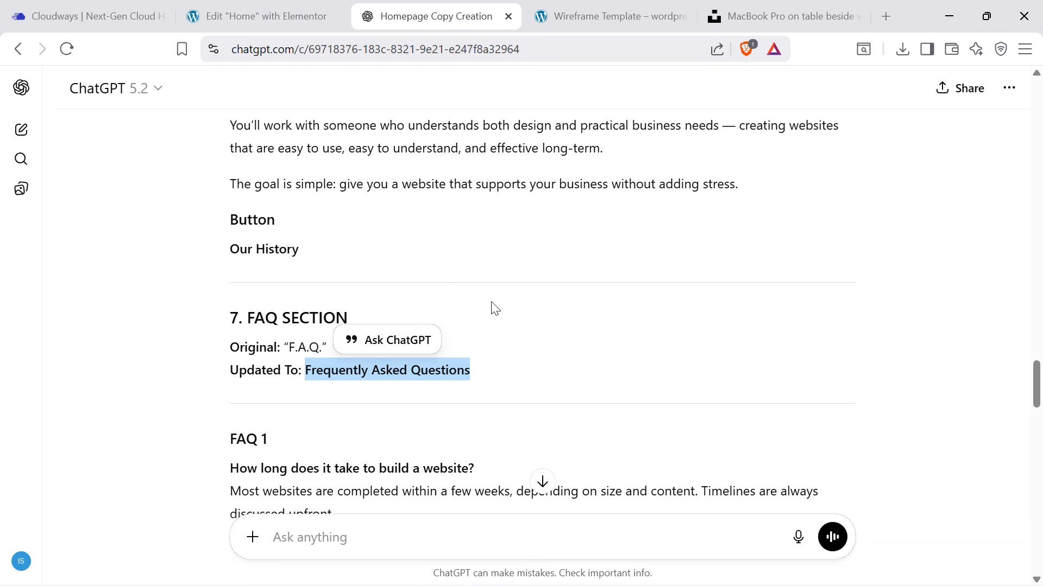
pyautogui.scroll(-2, 477, 348)
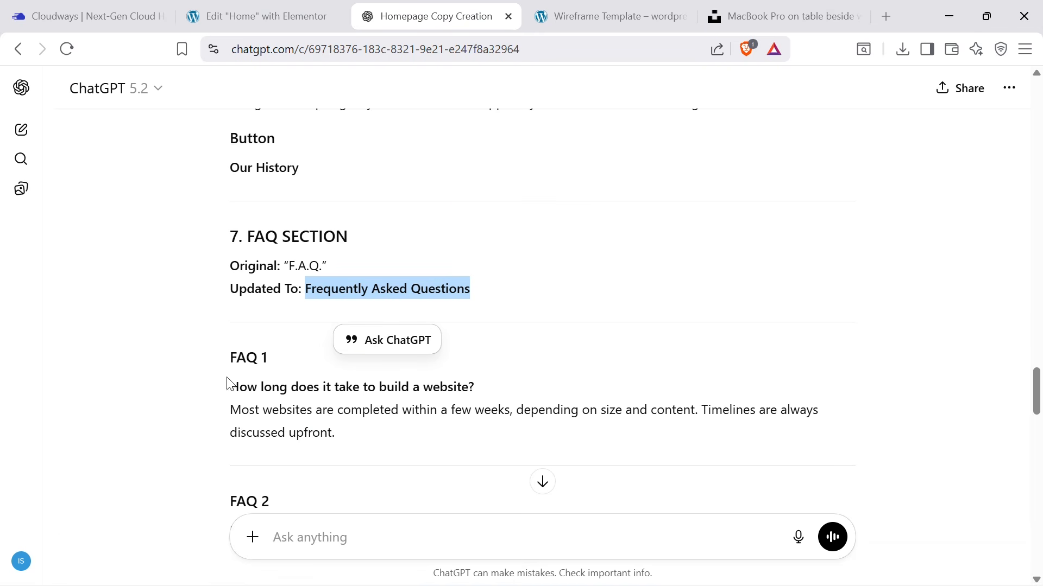
pyautogui.moveTo(233, 387); pyautogui.dragTo(529, 390)
pyautogui.hotkey('ctrl', 'c')
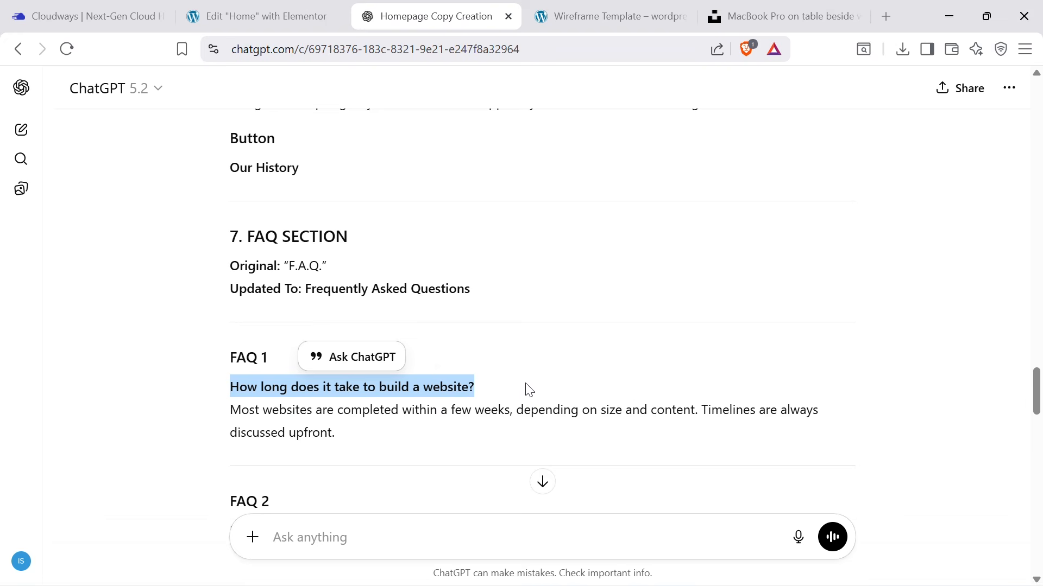
pyautogui.click(260, 15)
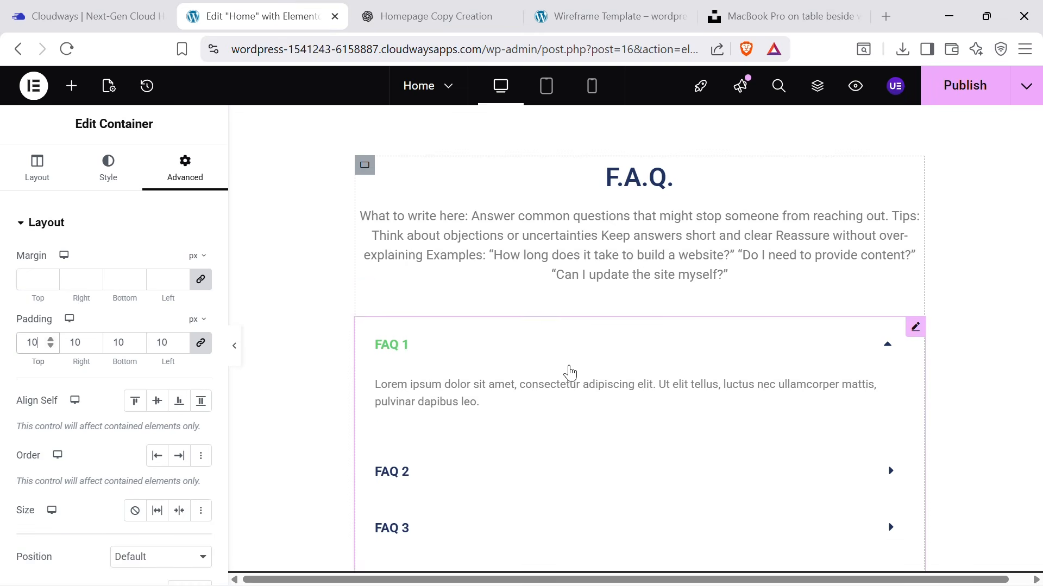
pyautogui.click(838, 357)
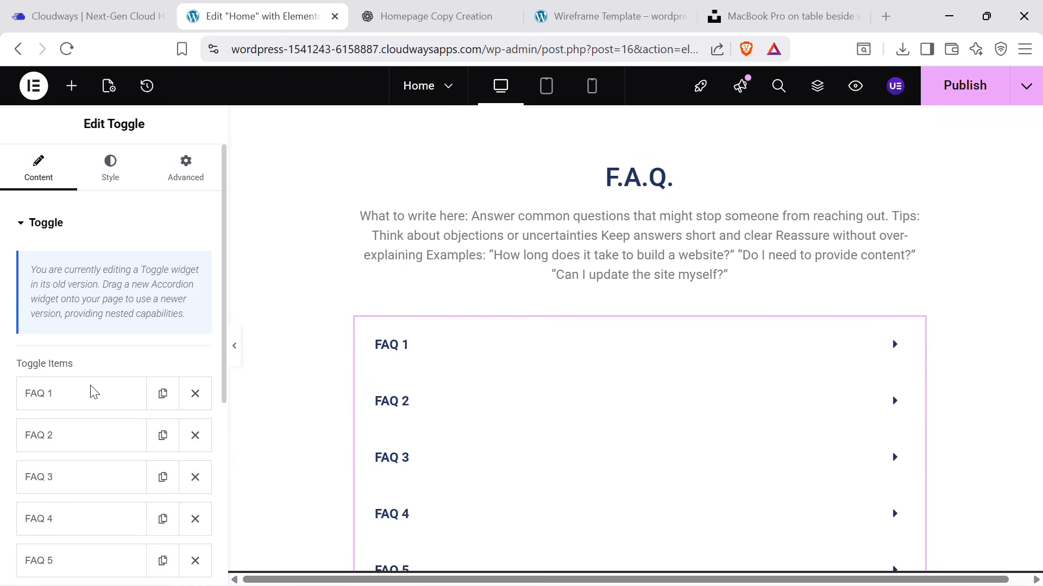
pyautogui.click(53, 399)
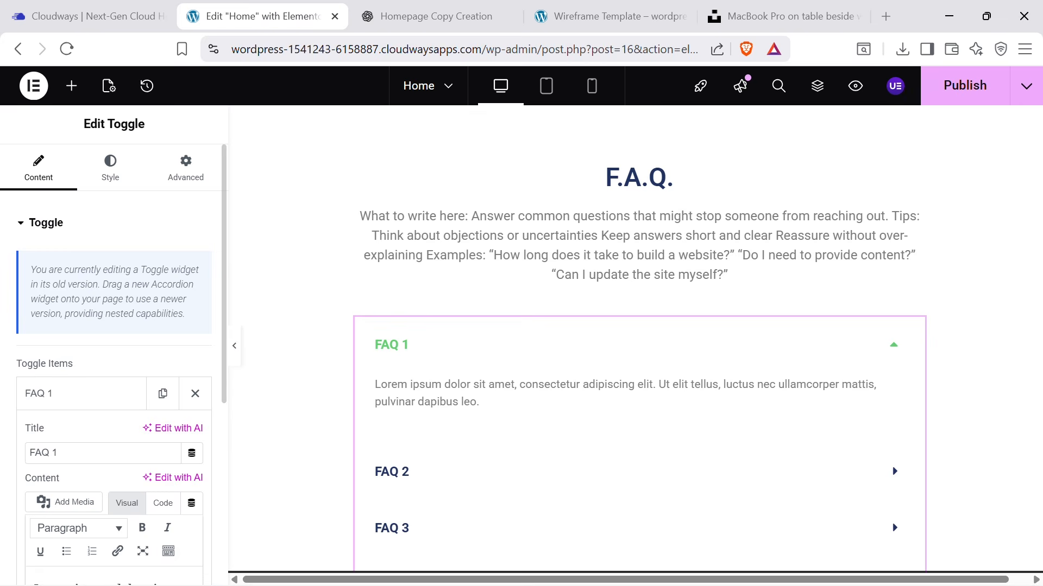
pyautogui.hotkey('ctrl', 'v')
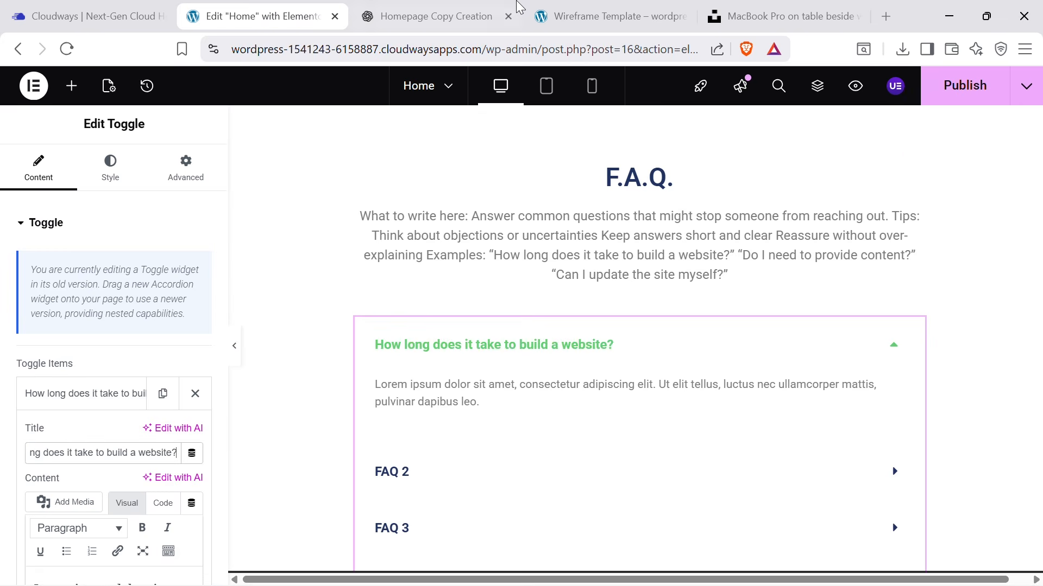
# Replace the first FAQ's placeholder answer with the copied few-weeks answer and check it on the page.
pyautogui.click(443, 15)
pyautogui.tripleClick(267, 414)
pyautogui.hotkey('ctrl', 'c')
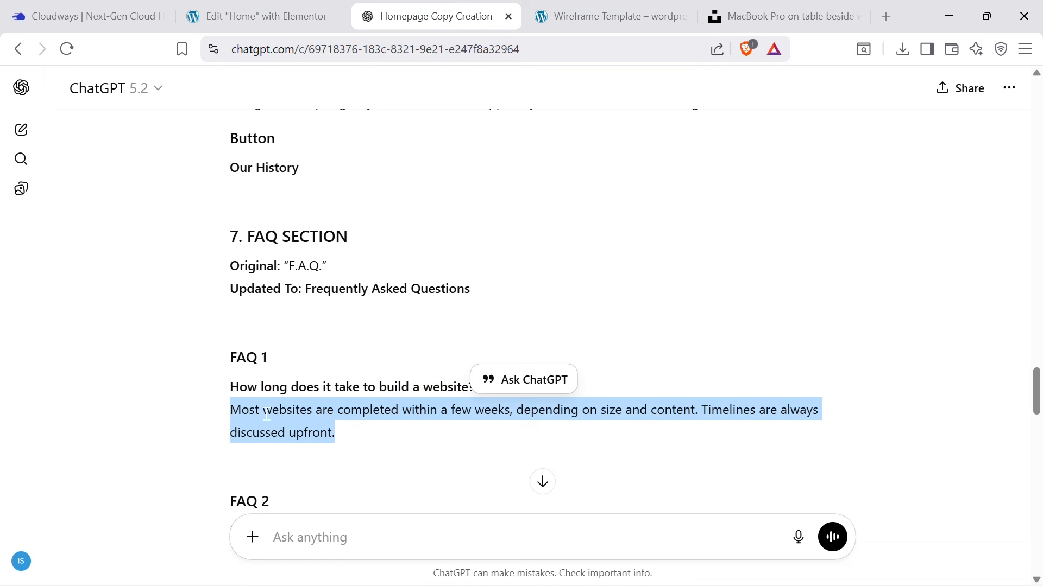
pyautogui.click(271, 16)
pyautogui.click(82, 406)
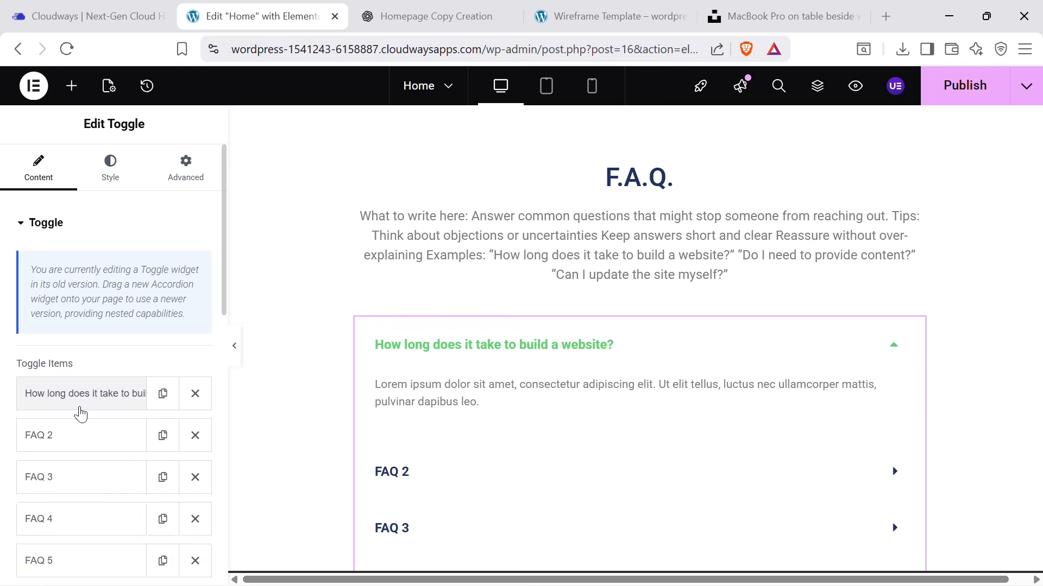
pyautogui.click(85, 407)
pyautogui.scroll(-1, 103, 423)
pyautogui.hotkey('ctrl', 'a')
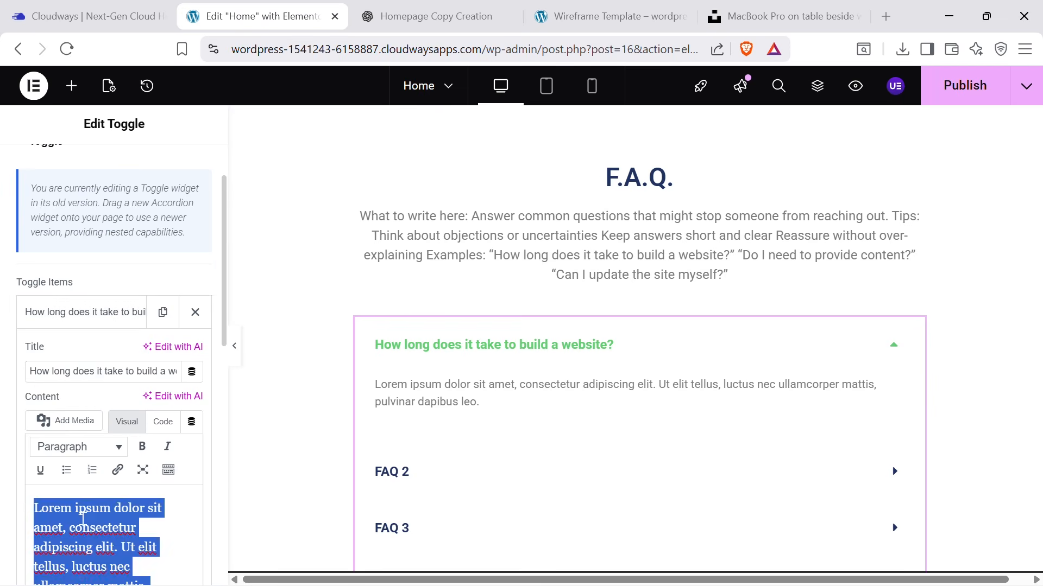
pyautogui.hotkey('ctrl', 'v')
pyautogui.click(582, 353)
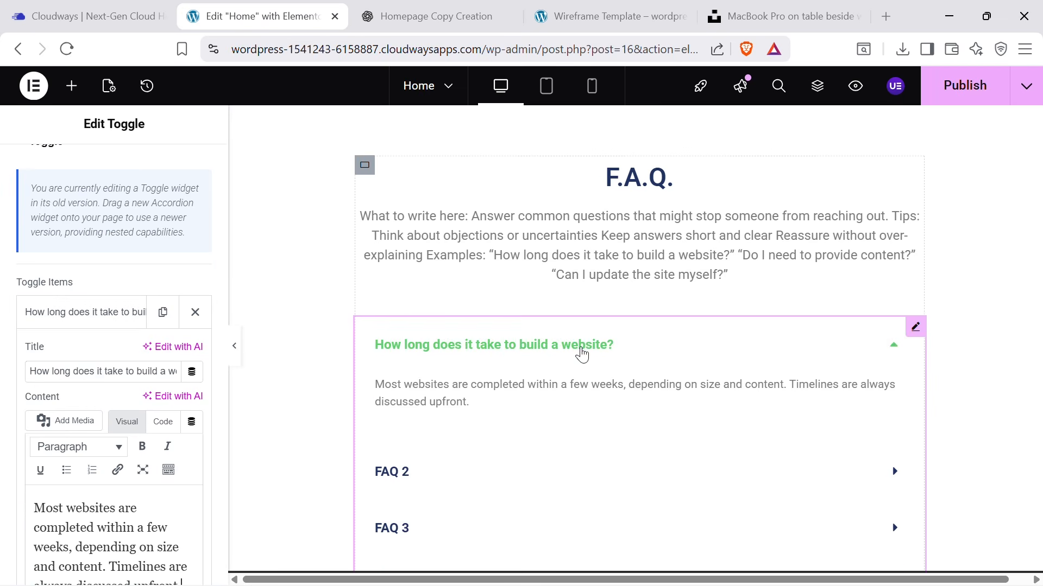
pyautogui.click(896, 350)
pyautogui.click(894, 350)
# Change the FAQ toggle's active title colour to navy.
pyautogui.scroll(2, 79, 329)
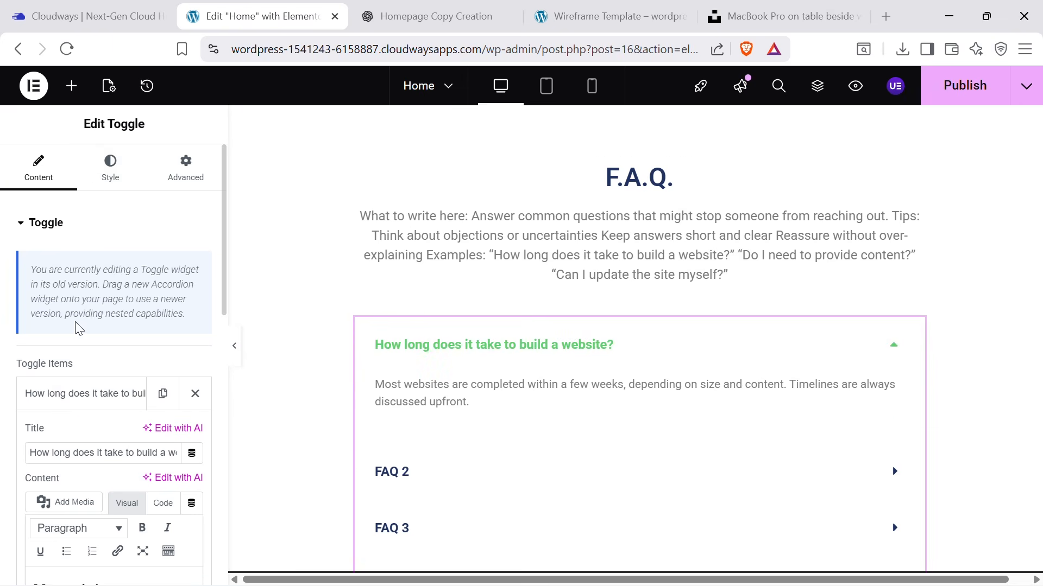
pyautogui.click(111, 166)
pyautogui.scroll(-1, 91, 406)
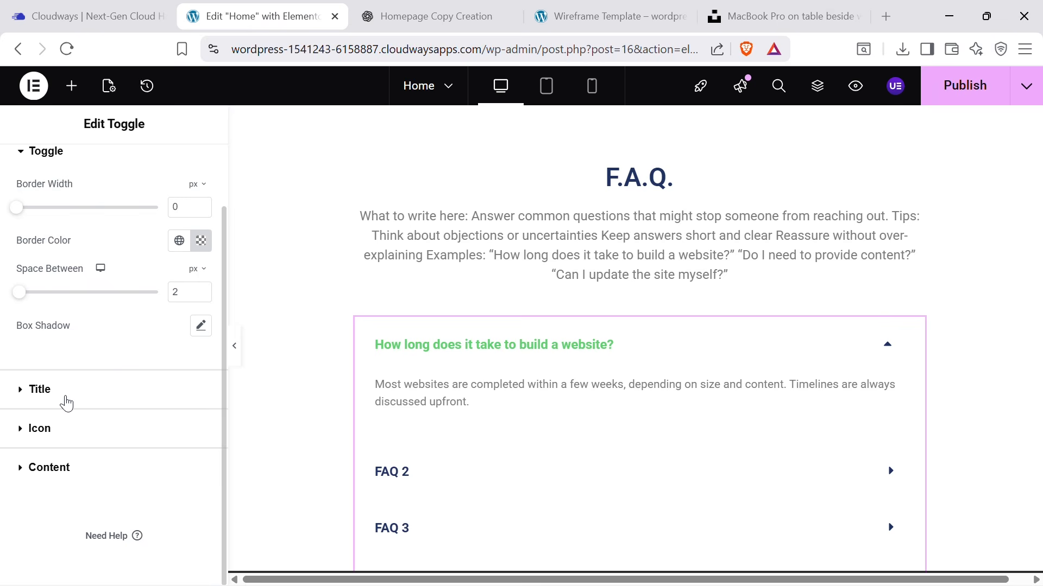
pyautogui.click(62, 398)
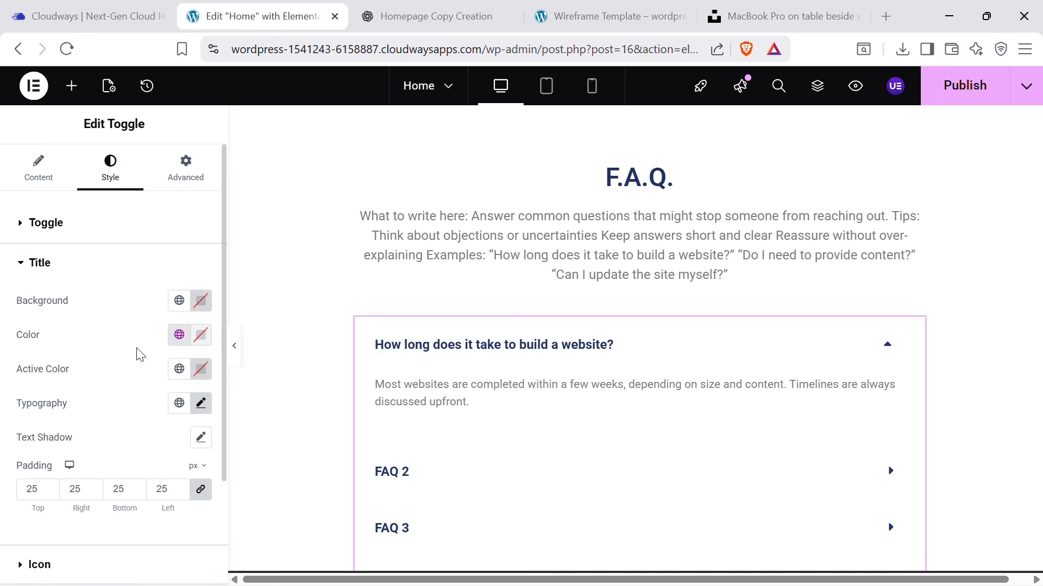
pyautogui.scroll(-2, 139, 348)
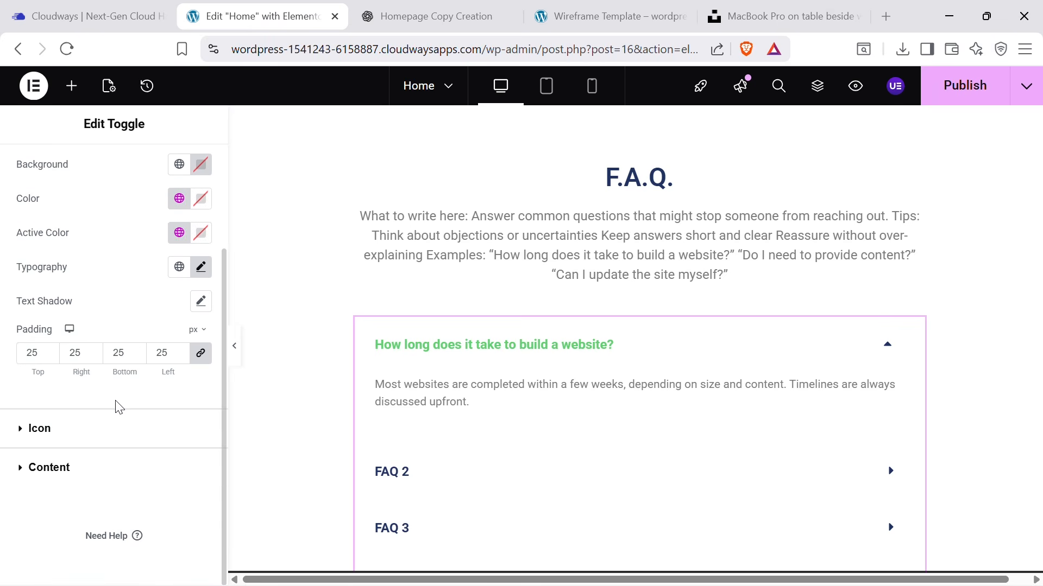
pyautogui.scroll(2, 142, 369)
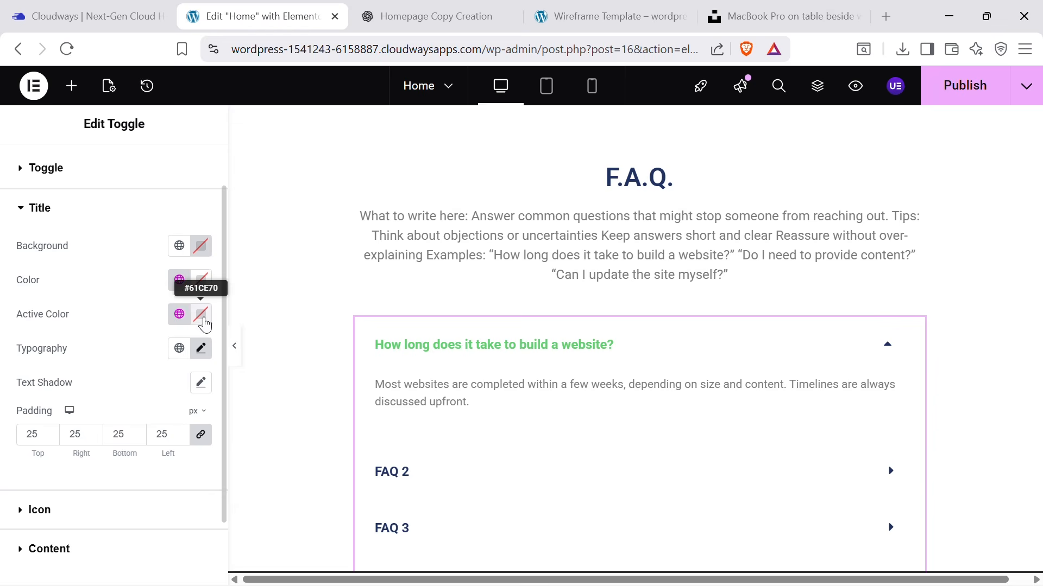
pyautogui.click(201, 315)
pyautogui.moveTo(175, 514); pyautogui.dragTo(217, 513)
pyautogui.moveTo(235, 466)
pyautogui.mouseDown()
pyautogui.moveTo(271, 481)
pyautogui.moveTo(256, 472)
pyautogui.mouseUp()
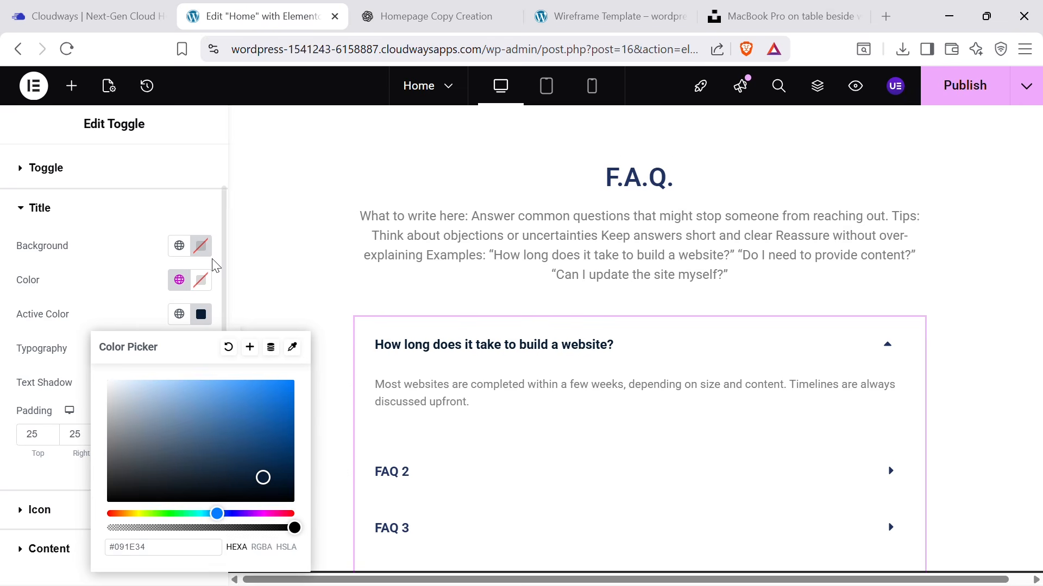
pyautogui.click(184, 209)
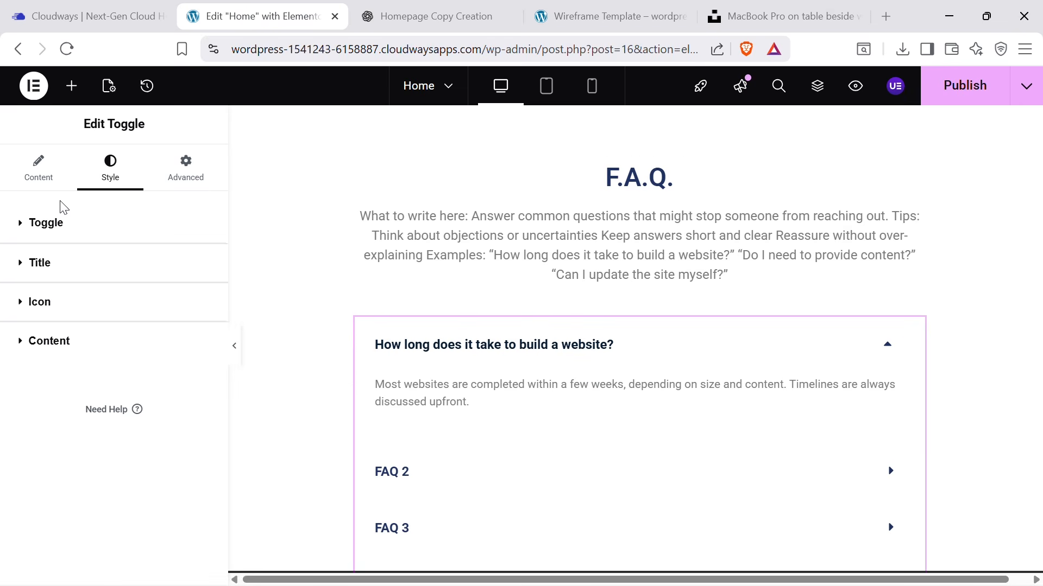
# Reopen the first FAQ and bring up the question title typography settings.
pyautogui.click(39, 170)
pyautogui.click(111, 170)
pyautogui.click(787, 338)
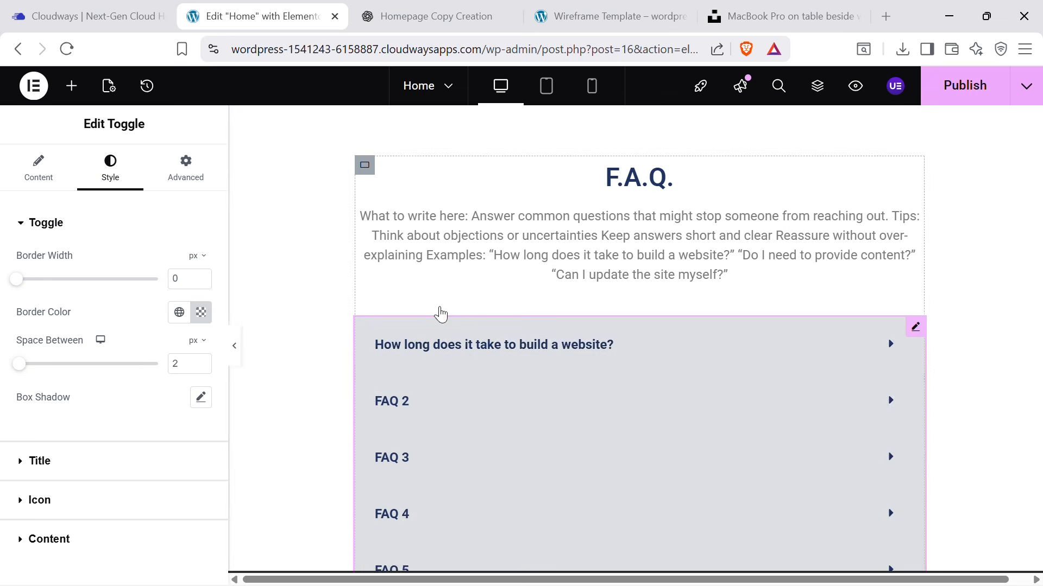
pyautogui.click(51, 180)
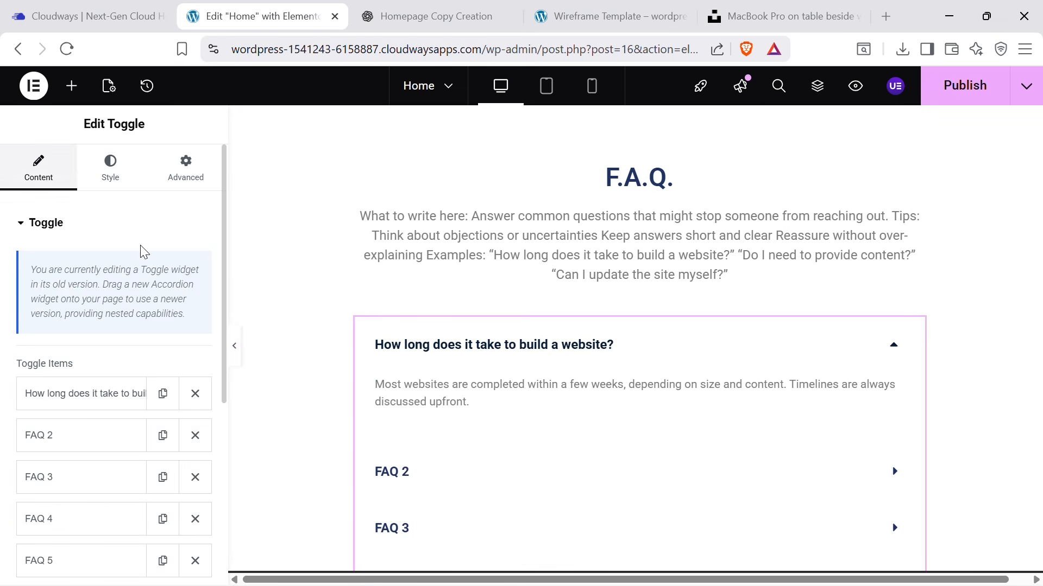
pyautogui.click(110, 169)
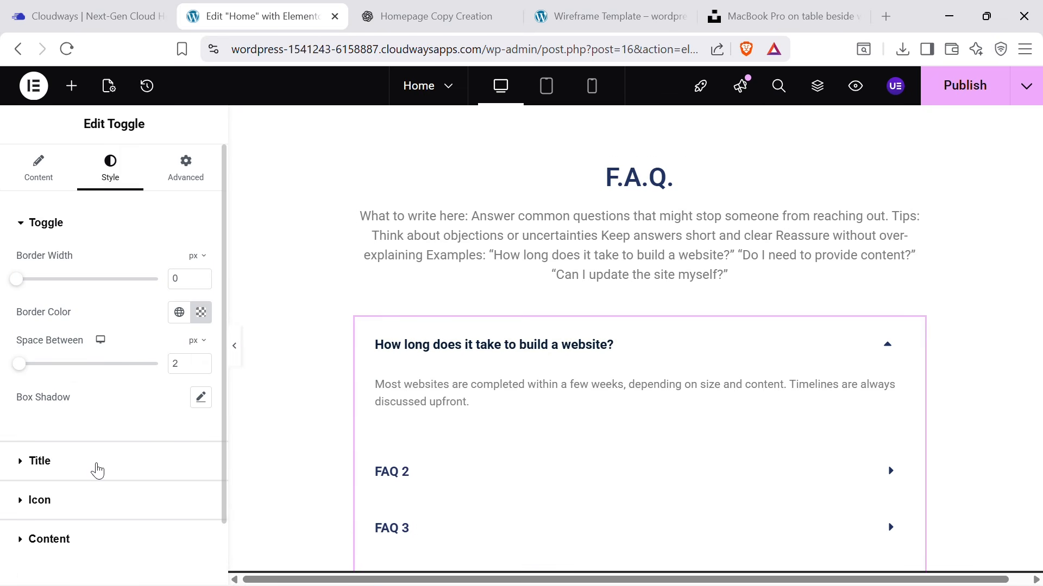
pyautogui.click(98, 471)
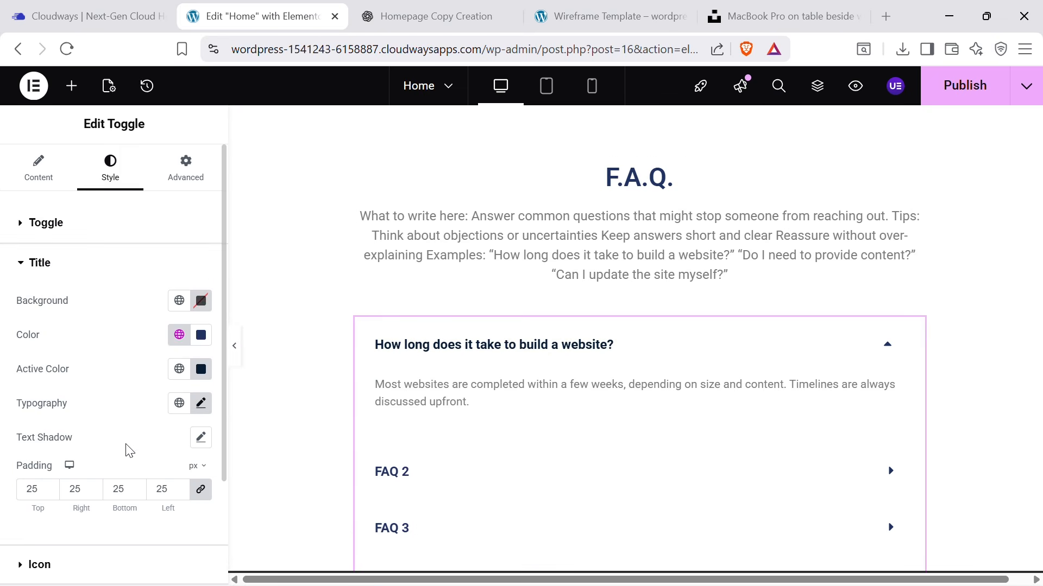
pyautogui.click(201, 403)
# Enlarge the FAQ question titles to 28 px.
pyautogui.moveTo(35, 531); pyautogui.dragTo(47, 541)
pyautogui.moveTo(179, 532); pyautogui.dragTo(139, 532)
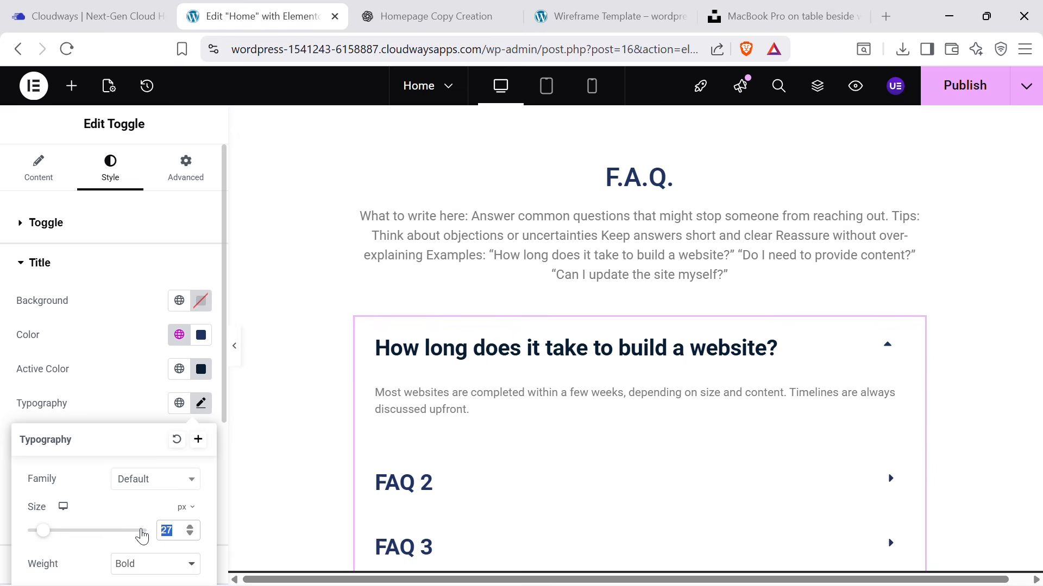
pyautogui.write('20')
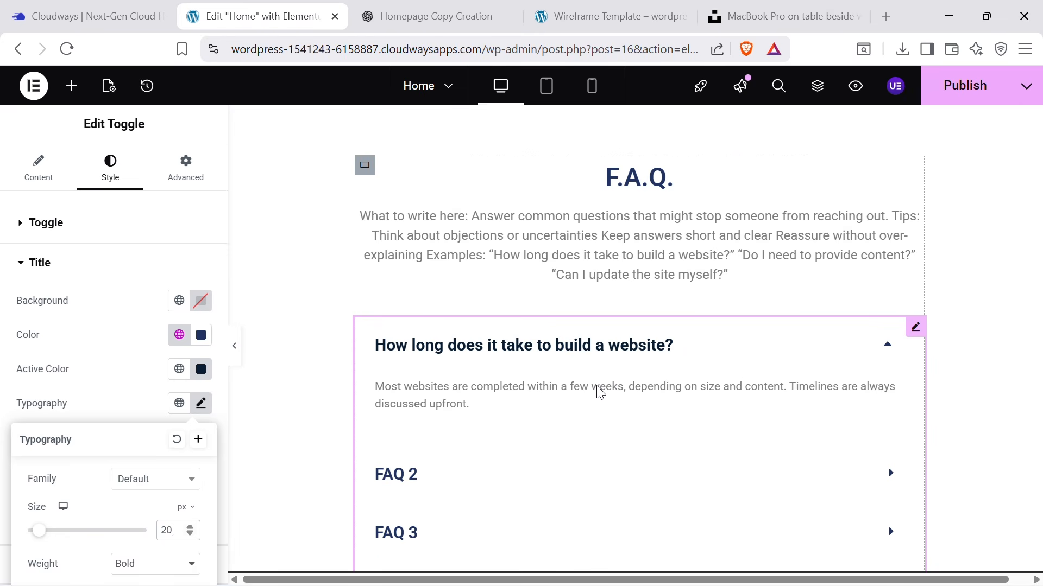
pyautogui.press('BackSpace')
pyautogui.write('2')
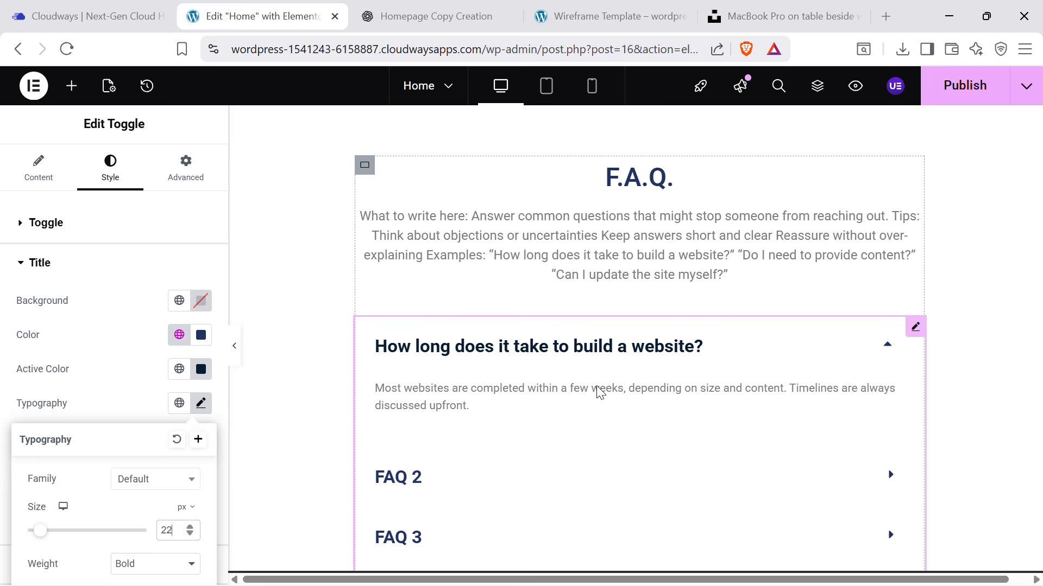
pyautogui.write('5')
pyautogui.press('BackSpace')
pyautogui.press('BackSpace')
pyautogui.press('BackSpace')
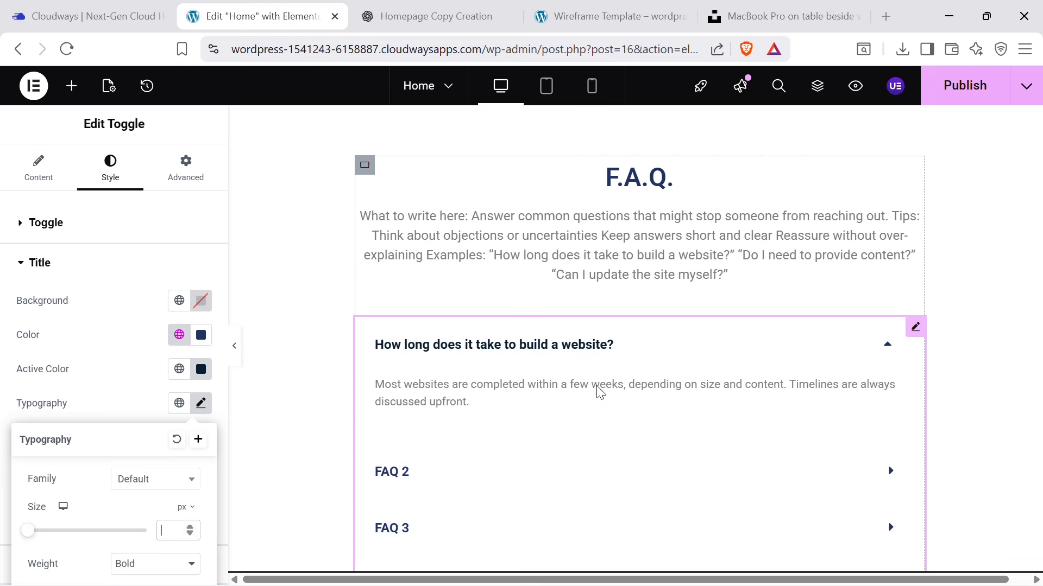
pyautogui.write('20')
pyautogui.scroll(-2, 847, 337)
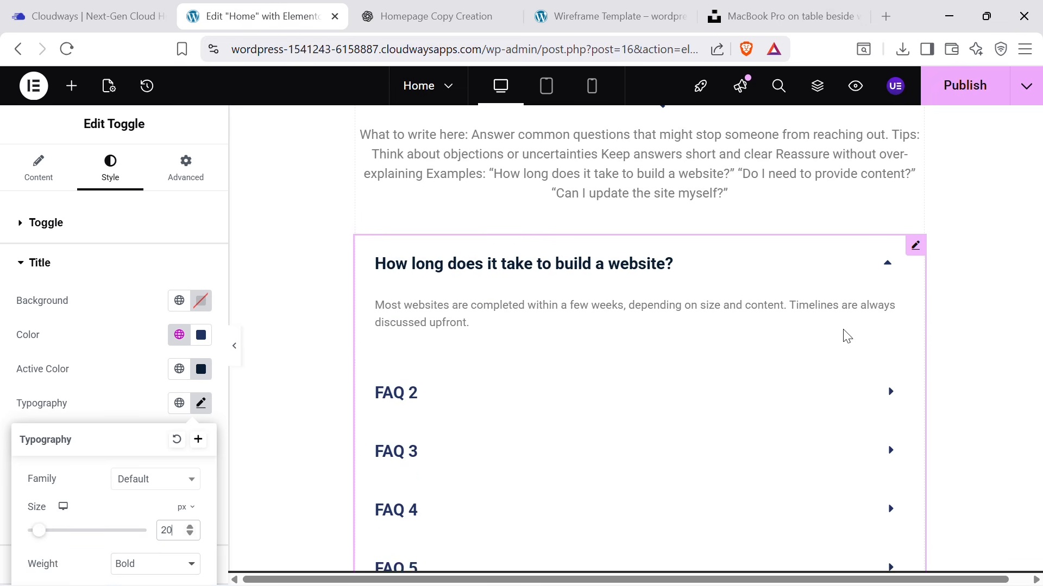
pyautogui.scroll(5, 739, 266)
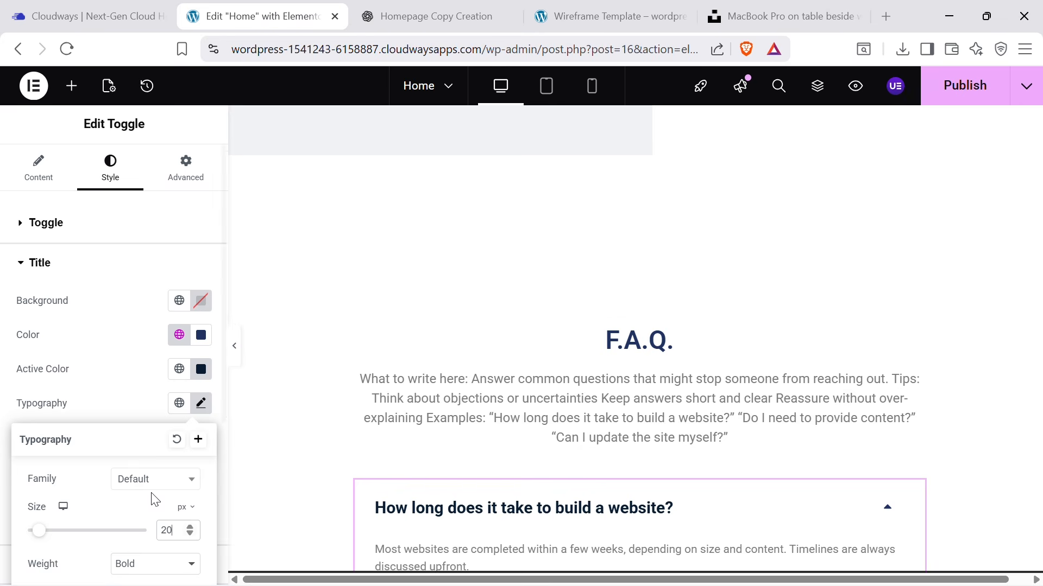
pyautogui.moveTo(37, 532); pyautogui.dragTo(45, 538)
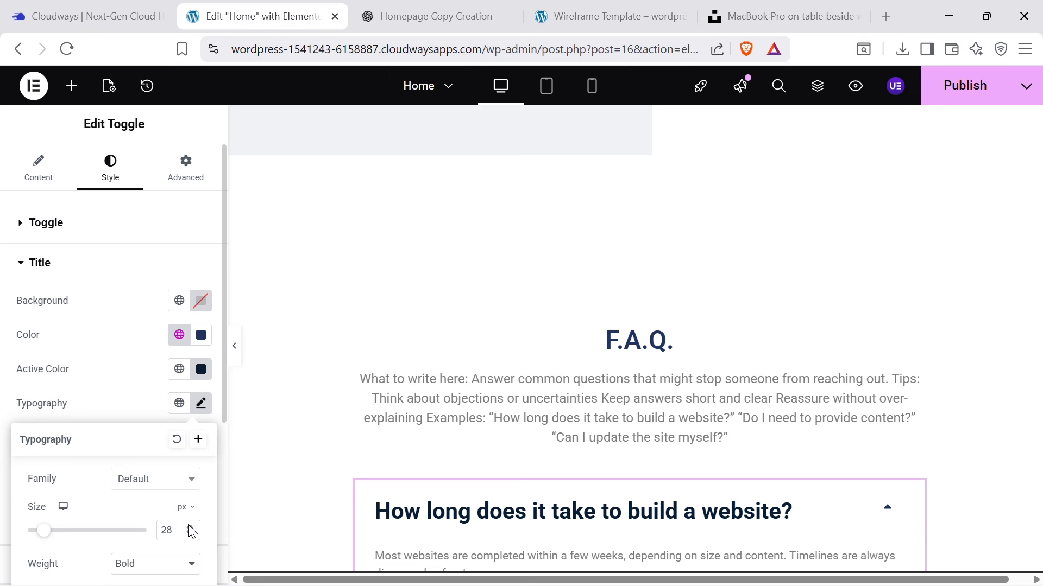
pyautogui.scroll(-2, 810, 345)
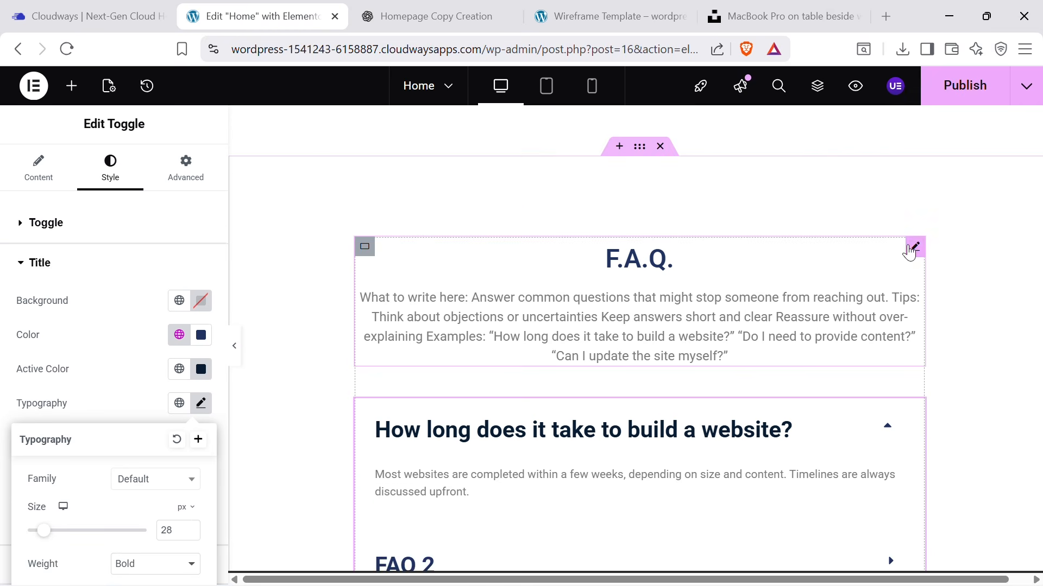
# Set the F.A.Q. heading's title typography size to 61 px.
pyautogui.click(914, 248)
pyautogui.click(118, 169)
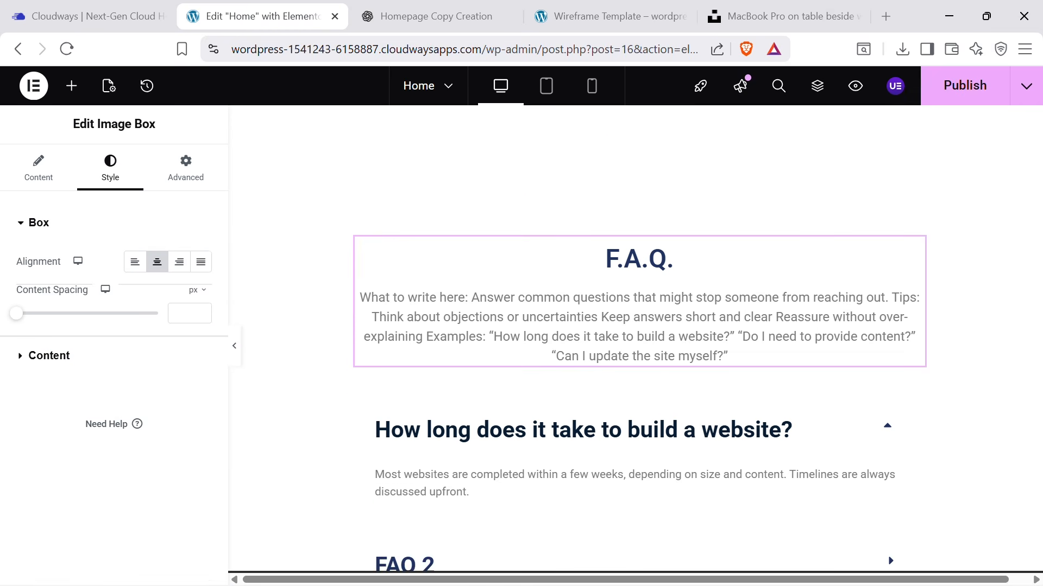
pyautogui.click(20, 363)
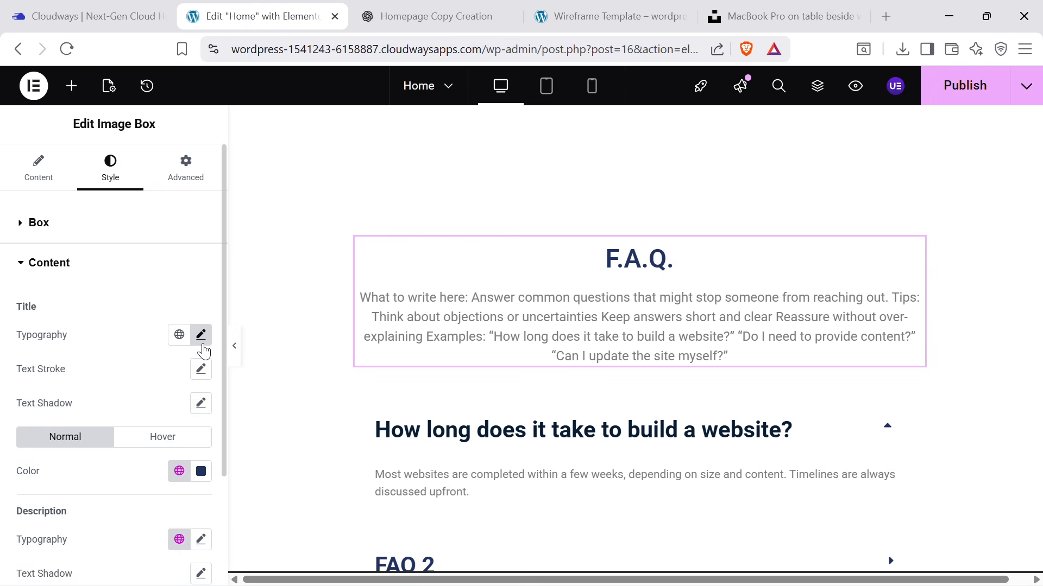
pyautogui.click(201, 337)
pyautogui.moveTo(28, 462); pyautogui.dragTo(63, 463)
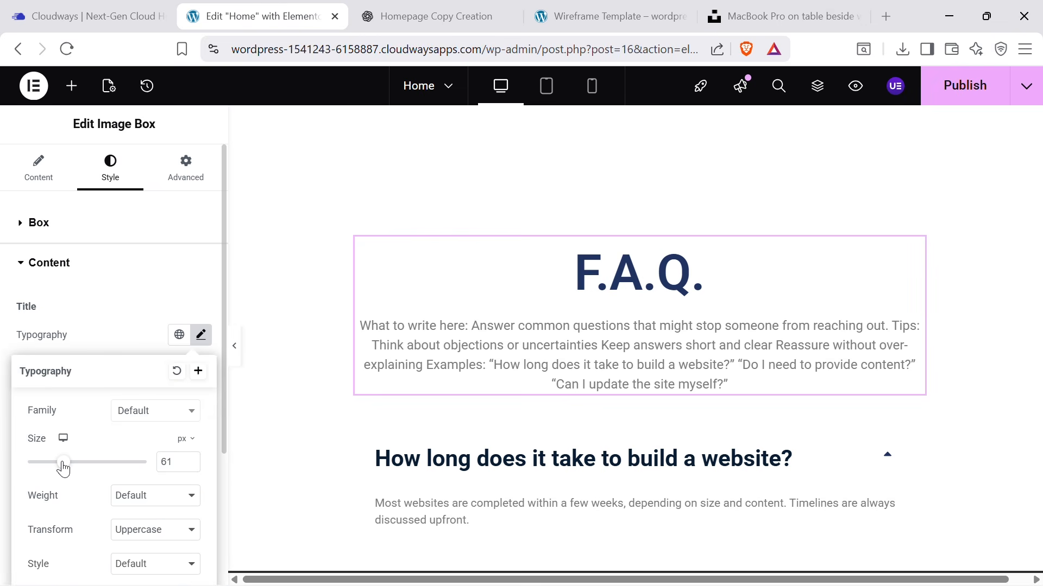
# Delete the 'Answer common questions' placeholder description from the F.A.Q. image box.
pyautogui.click(670, 352)
pyautogui.tripleClick(671, 347)
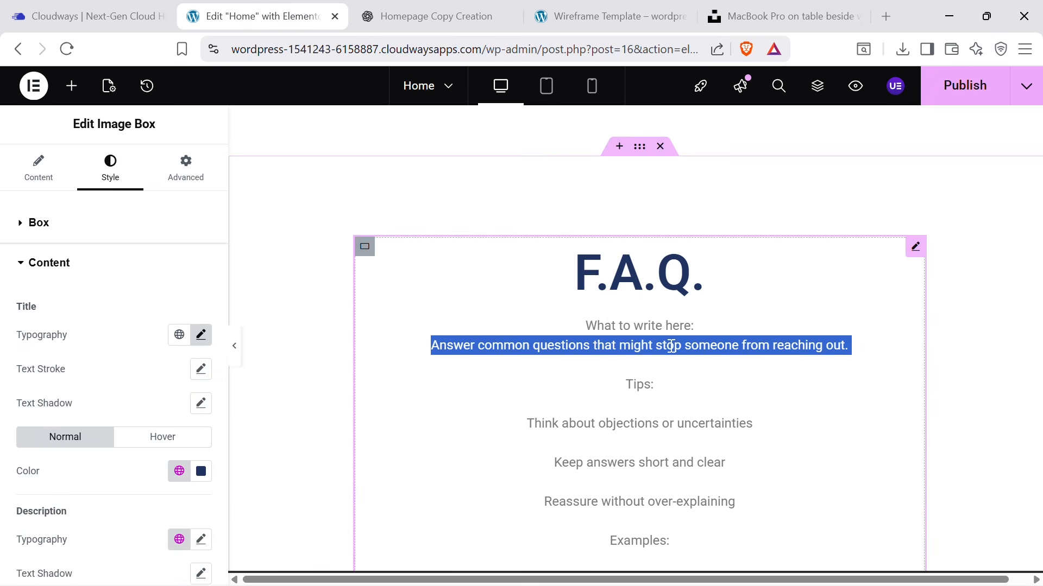
pyautogui.click(586, 326)
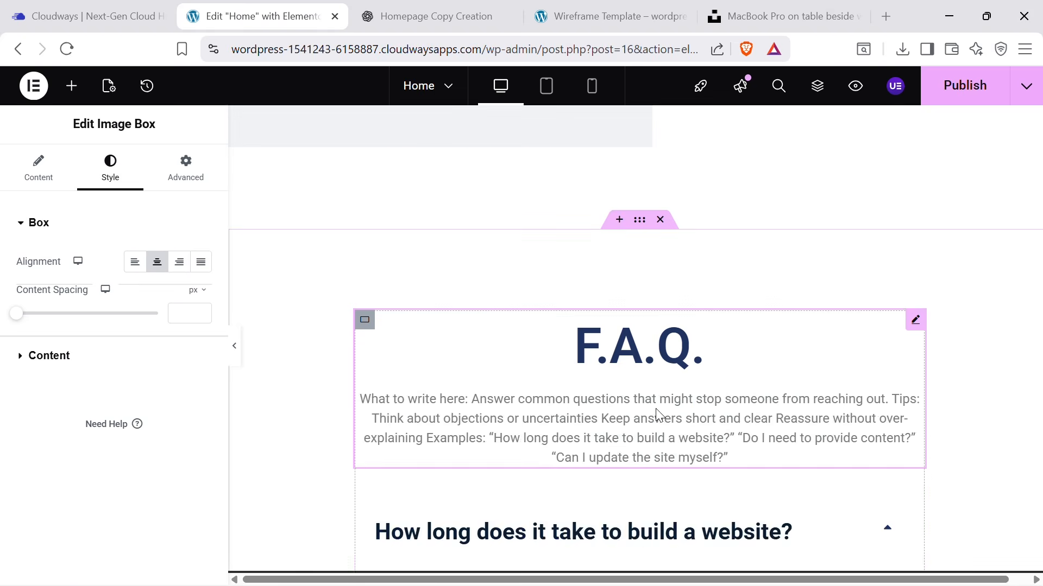
pyautogui.tripleClick(656, 418)
pyautogui.click(588, 402)
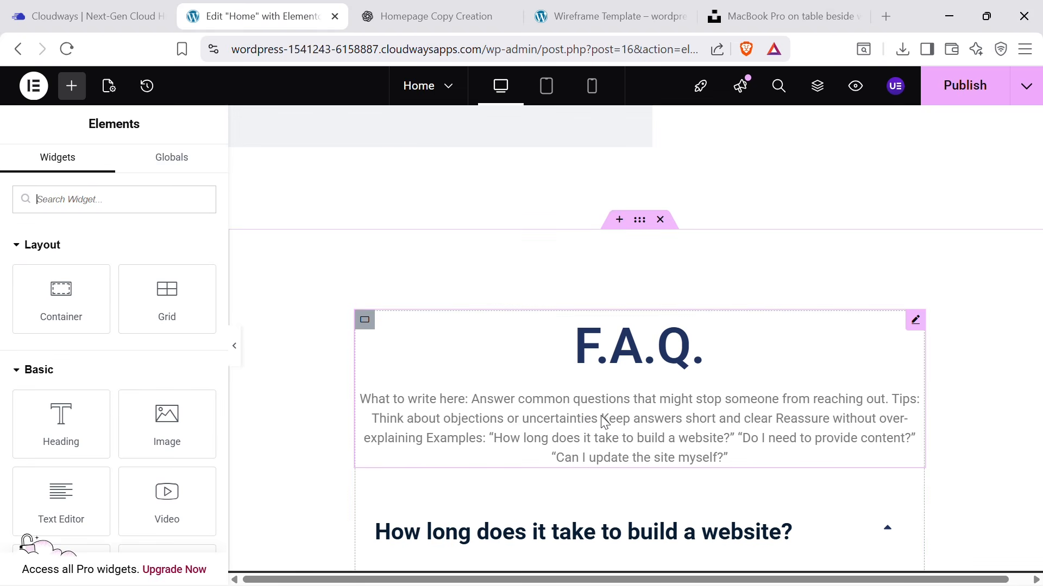
pyautogui.click(621, 430)
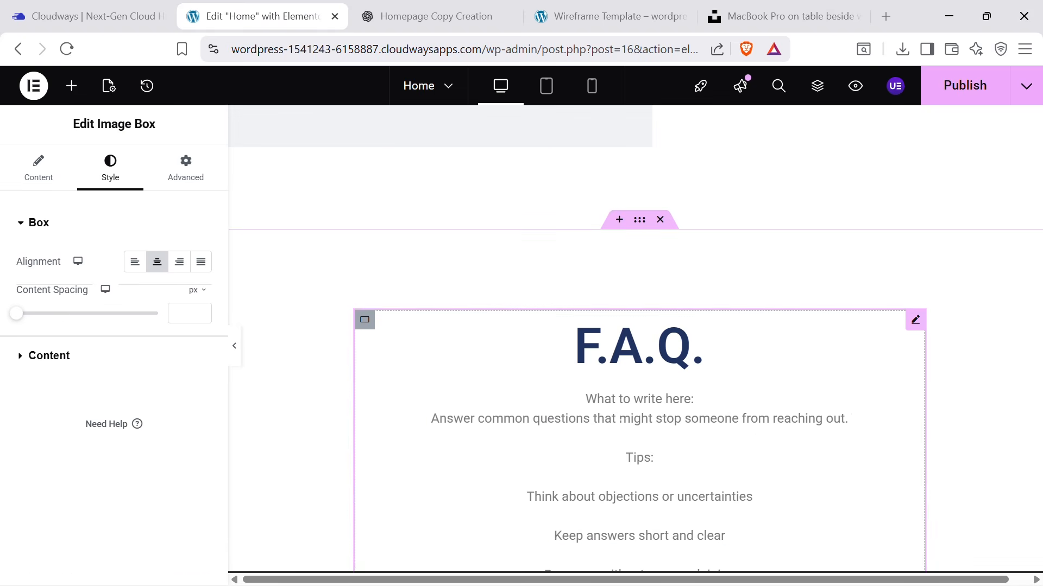
pyautogui.click(50, 355)
pyautogui.click(39, 179)
pyautogui.scroll(-2, 81, 333)
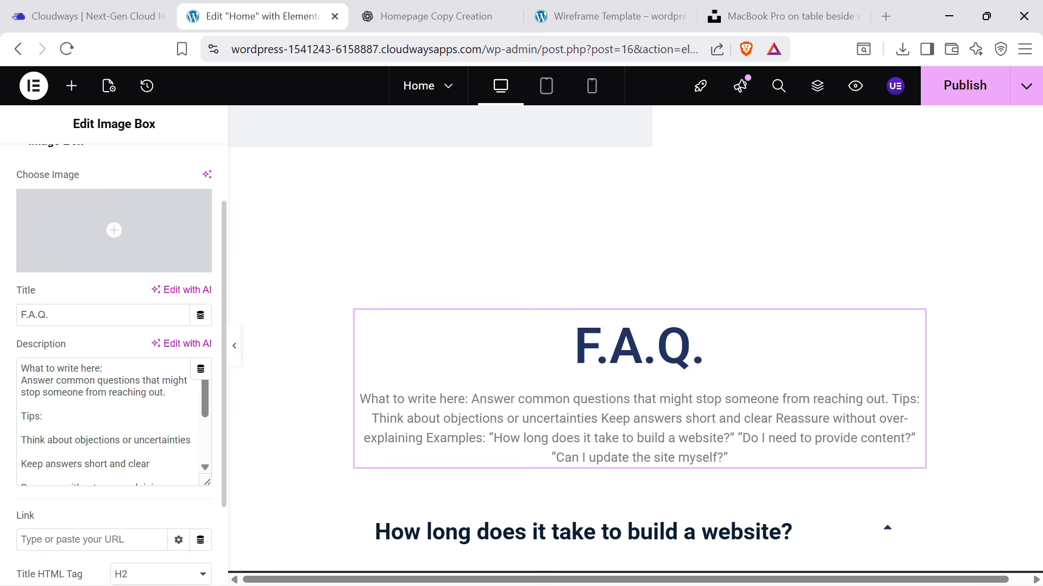
pyautogui.click(81, 401)
pyautogui.hotkey('ctrl', 'a')
pyautogui.press('BackSpace')
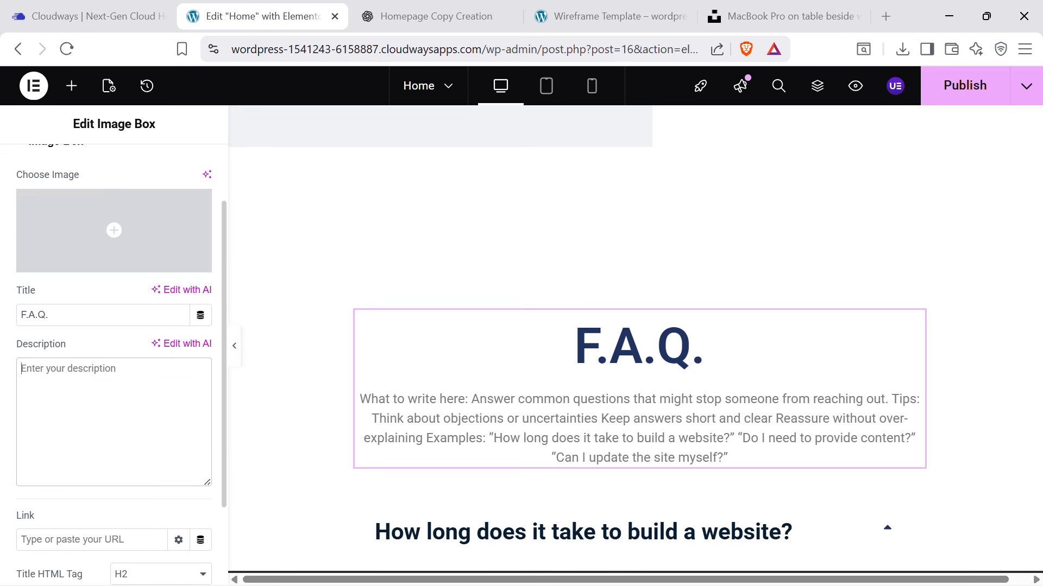
pyautogui.scroll(-3, 643, 286)
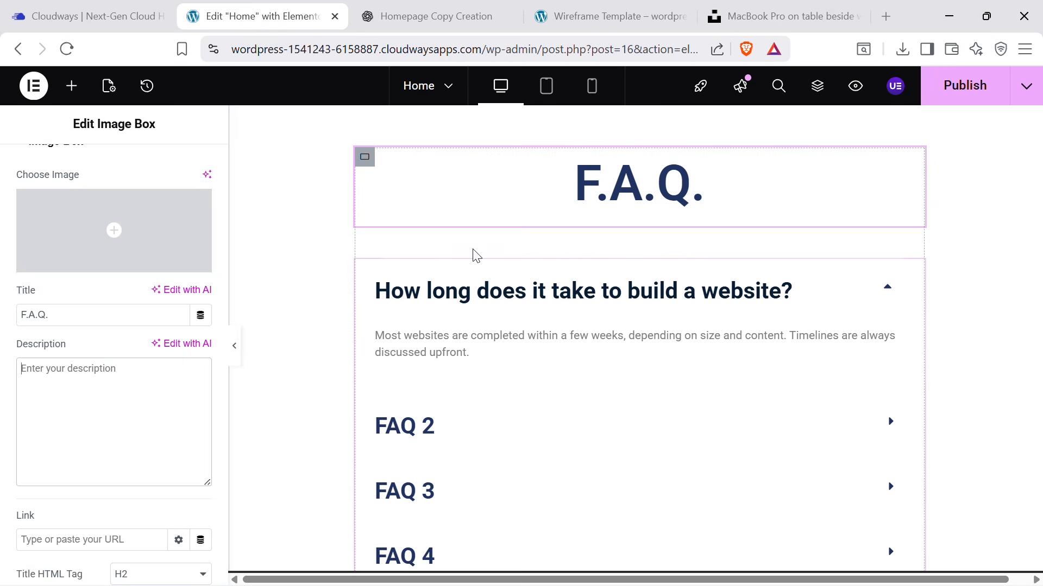
pyautogui.scroll(-8, 675, 237)
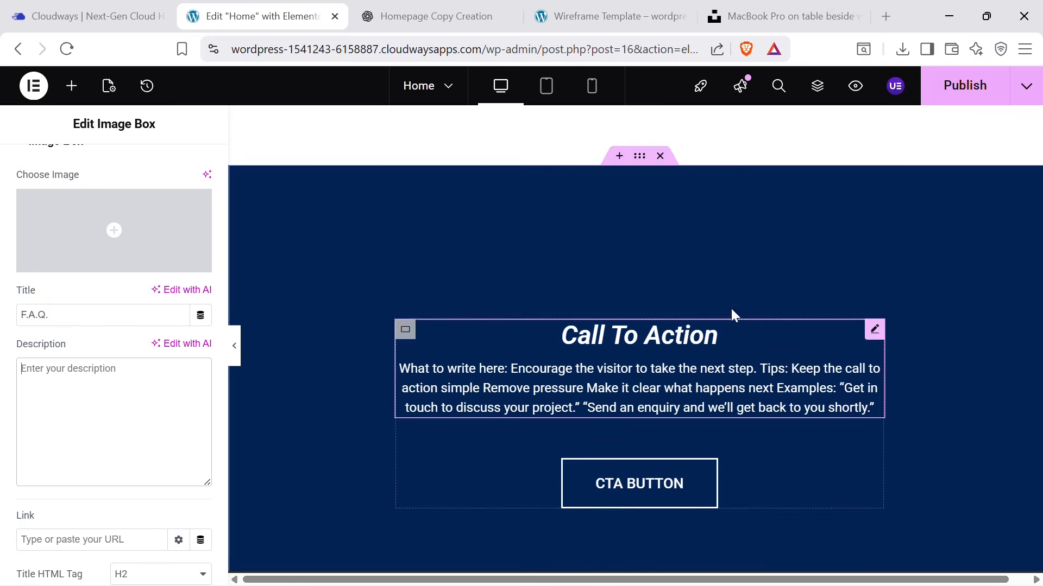
# Title the call-to-action card 'Ready for a website that actually represents your business?' and clear its description.
pyautogui.click(435, 16)
pyautogui.scroll(-3, 491, 262)
pyautogui.scroll(-8, 492, 261)
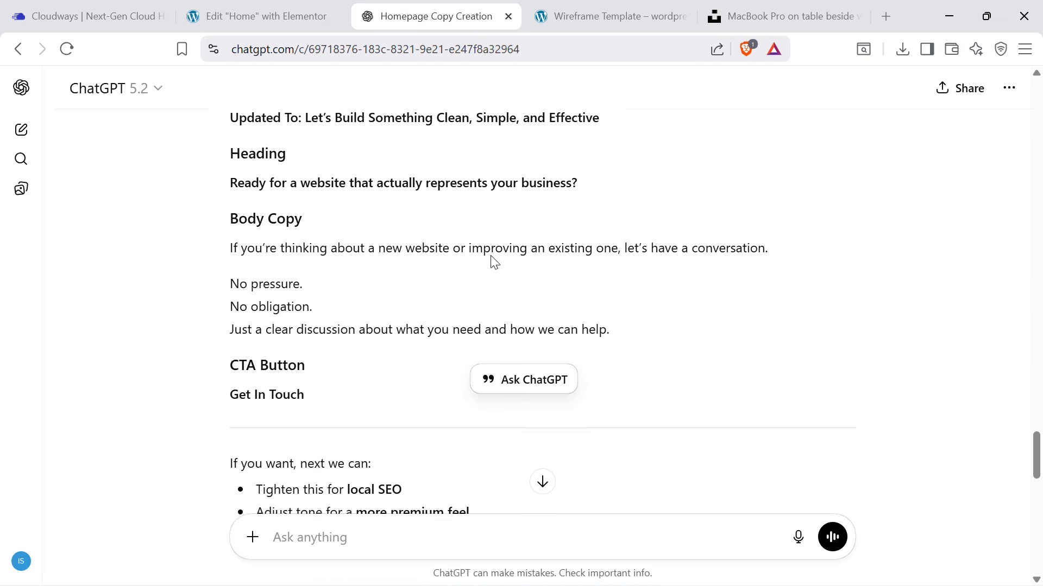
pyautogui.scroll(4, 491, 262)
pyautogui.scroll(-1, 492, 262)
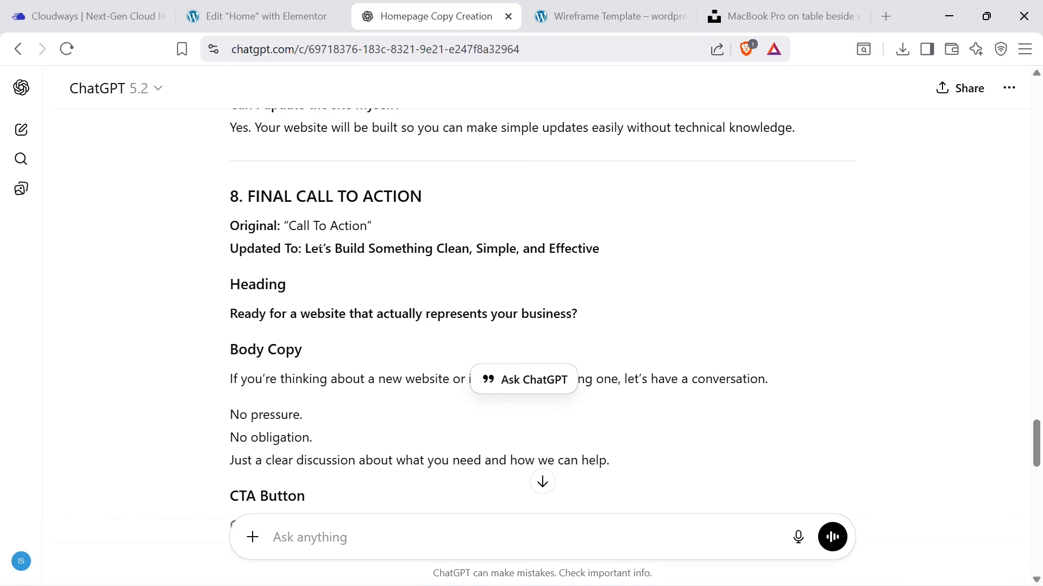
pyautogui.moveTo(305, 248); pyautogui.dragTo(711, 251)
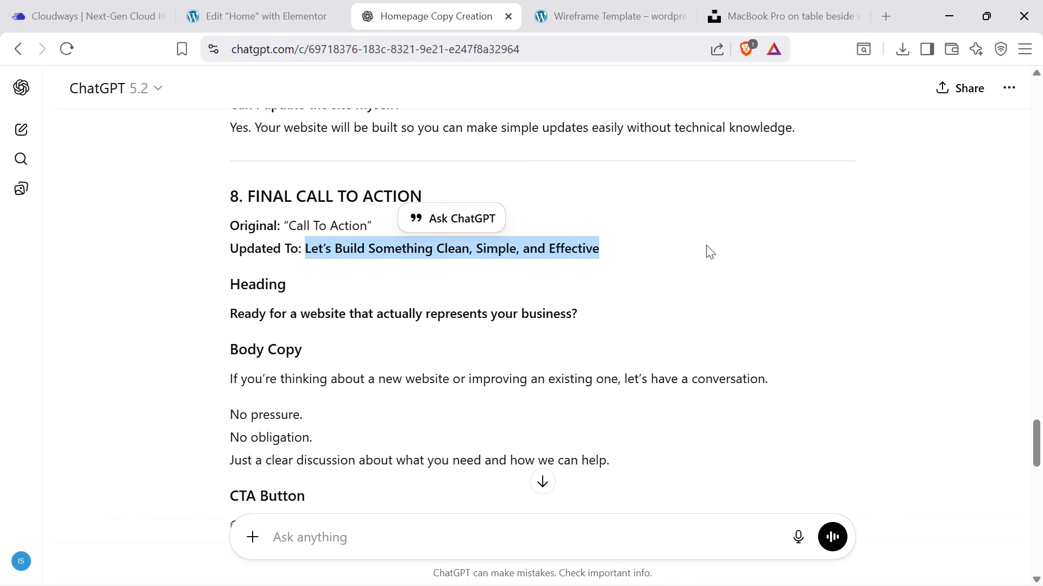
pyautogui.tripleClick(319, 314)
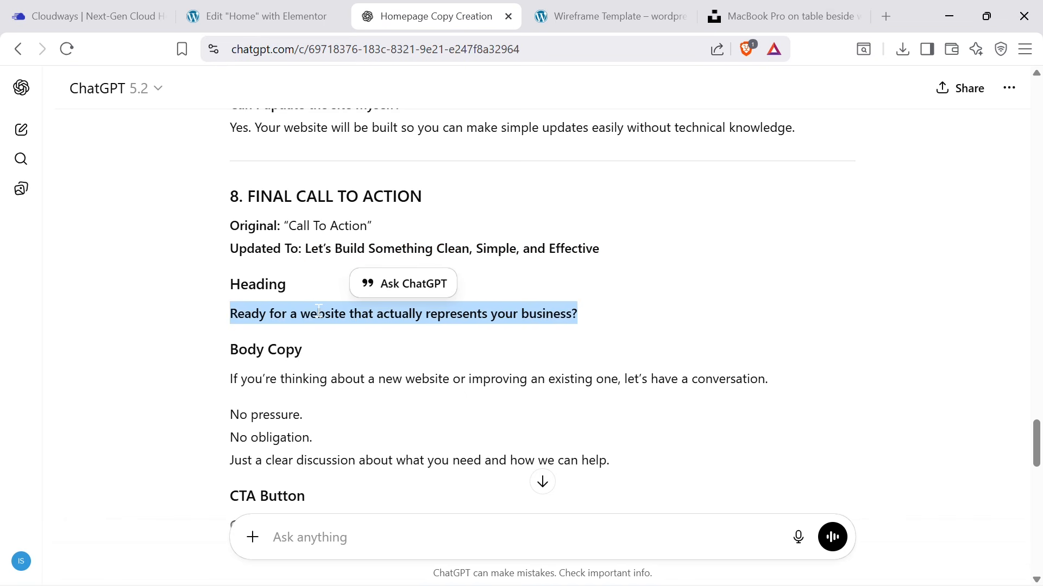
pyautogui.click(314, 14)
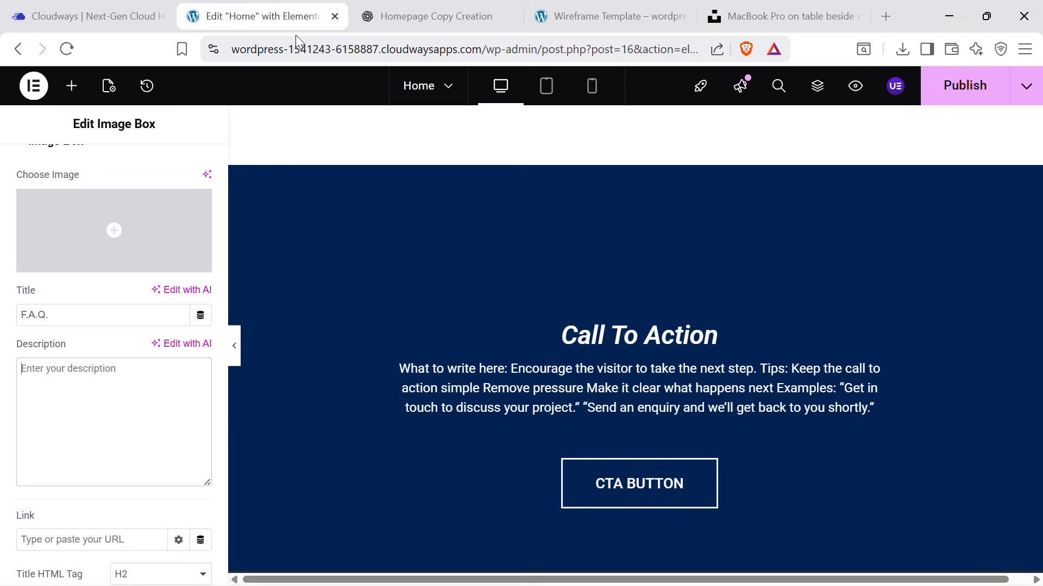
pyautogui.tripleClick(654, 342)
pyautogui.write('Ready For A Website That Actually Represents Your Business?')
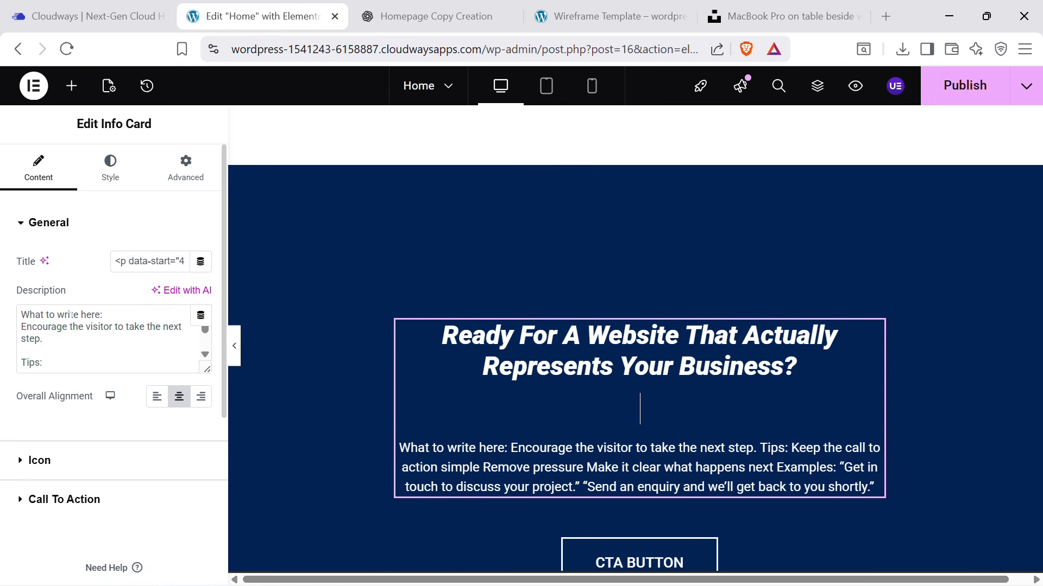
pyautogui.tripleClick(70, 315)
pyautogui.hotkey('ctrl', 'a')
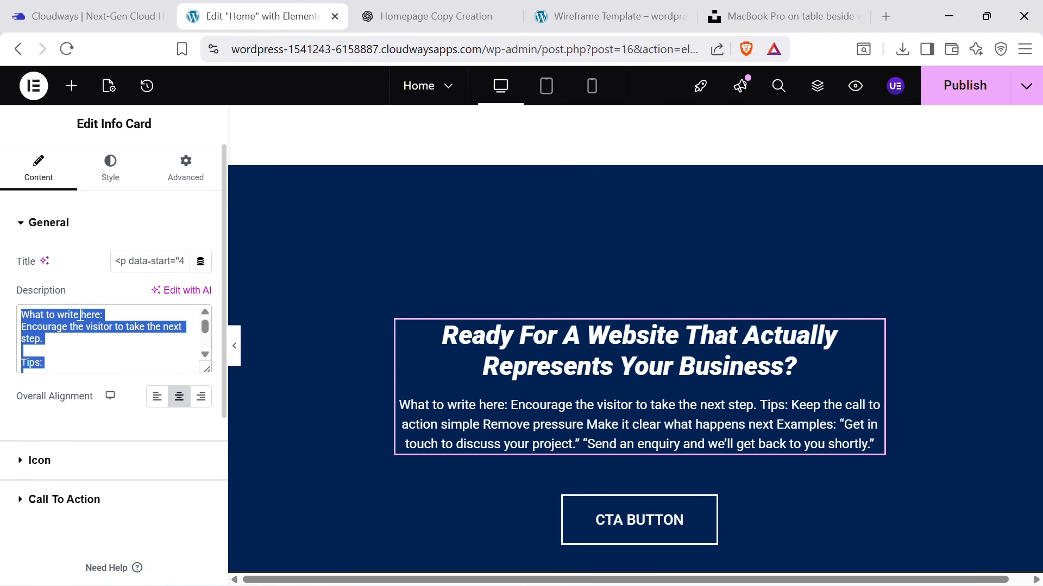
pyautogui.press('BackSpace')
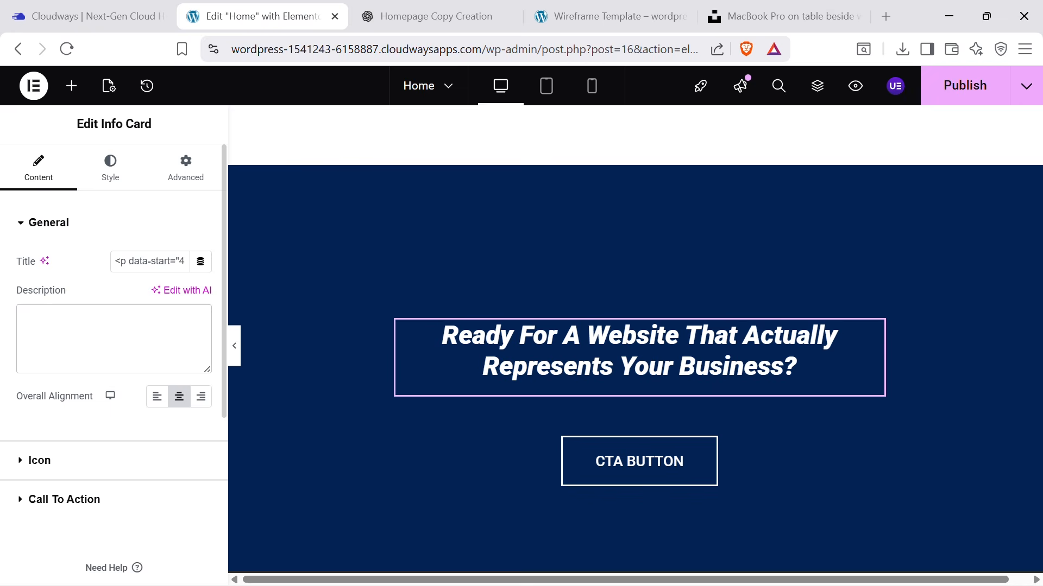
pyautogui.click(136, 262)
pyautogui.hotkey('ctrl', 'a')
pyautogui.hotkey('ctrl', 'v')
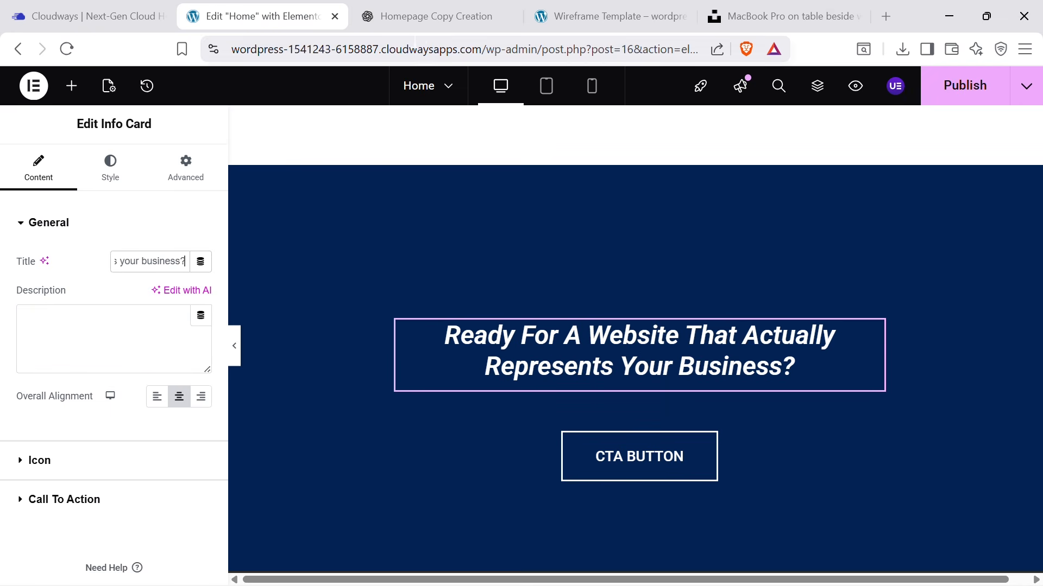
pyautogui.click(574, 366)
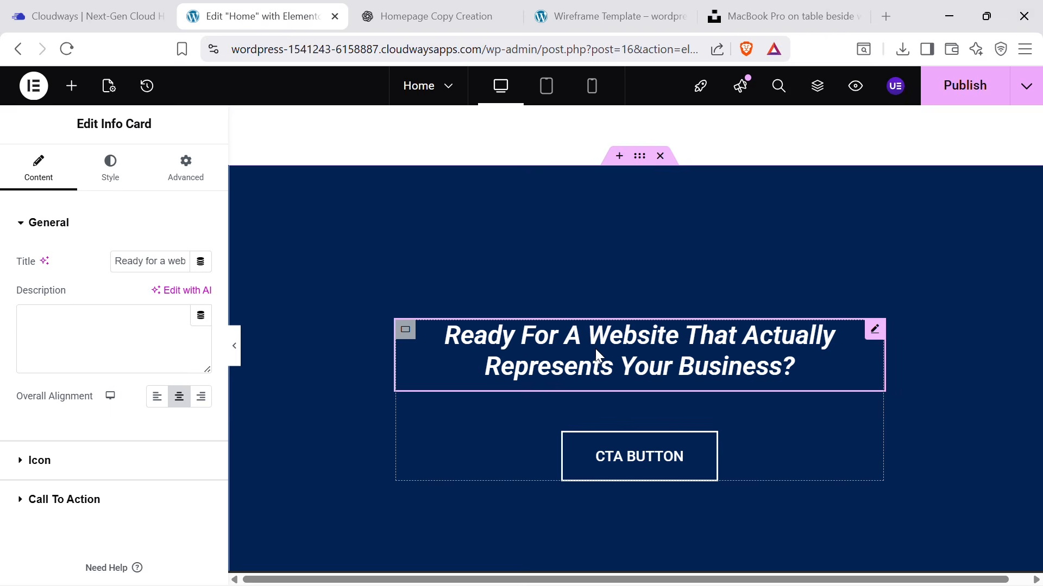
# Paste the no-pressure conversation body copy into the card's description.
pyautogui.click(448, 12)
pyautogui.moveTo(231, 381); pyautogui.dragTo(787, 376)
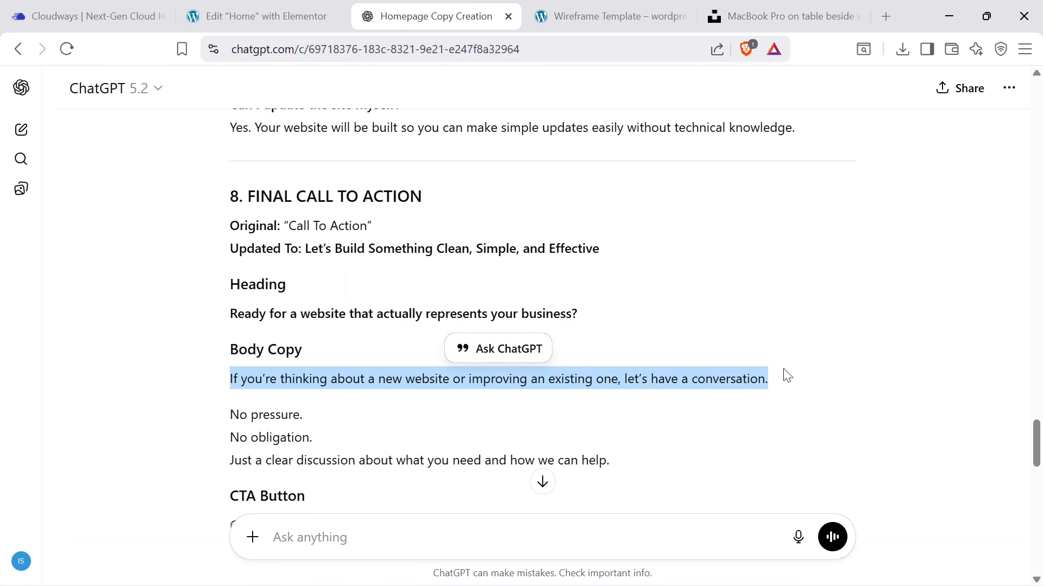
pyautogui.click(257, 382)
pyautogui.moveTo(229, 380); pyautogui.dragTo(656, 472)
pyautogui.hotkey('ctrl', 'c')
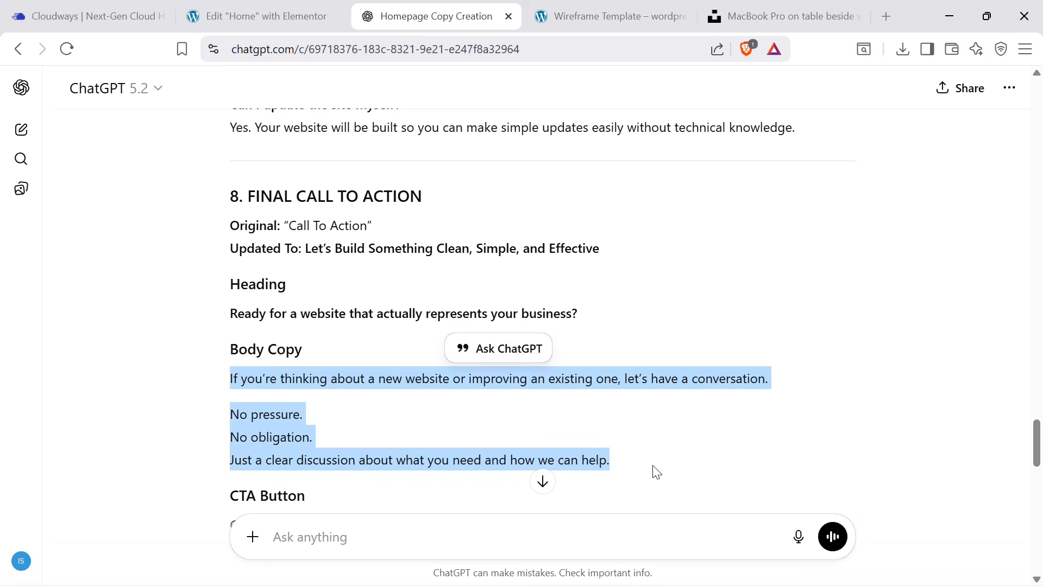
pyautogui.click(256, 9)
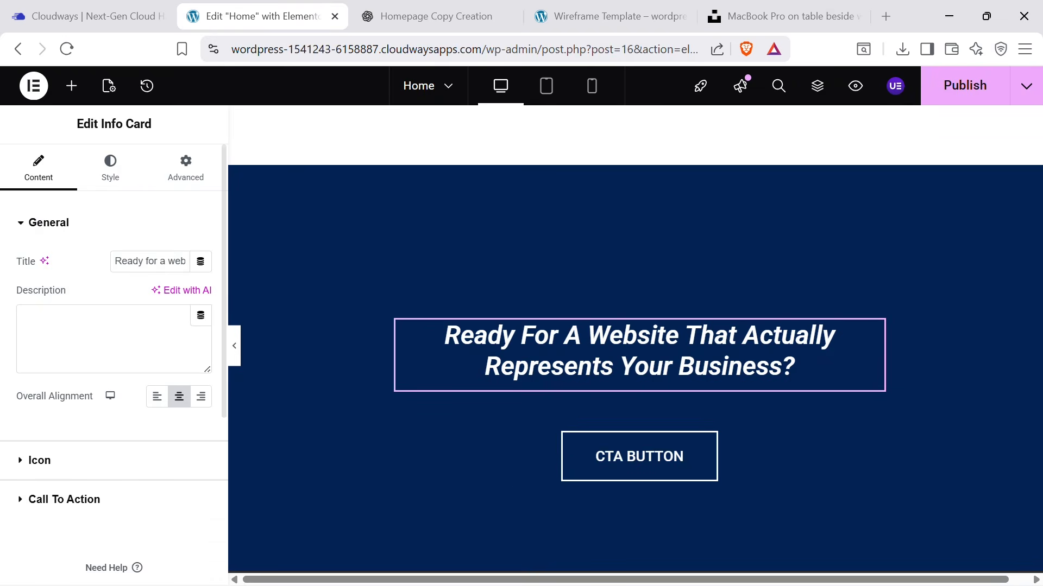
pyautogui.click(108, 338)
pyautogui.hotkey('ctrl', 'v')
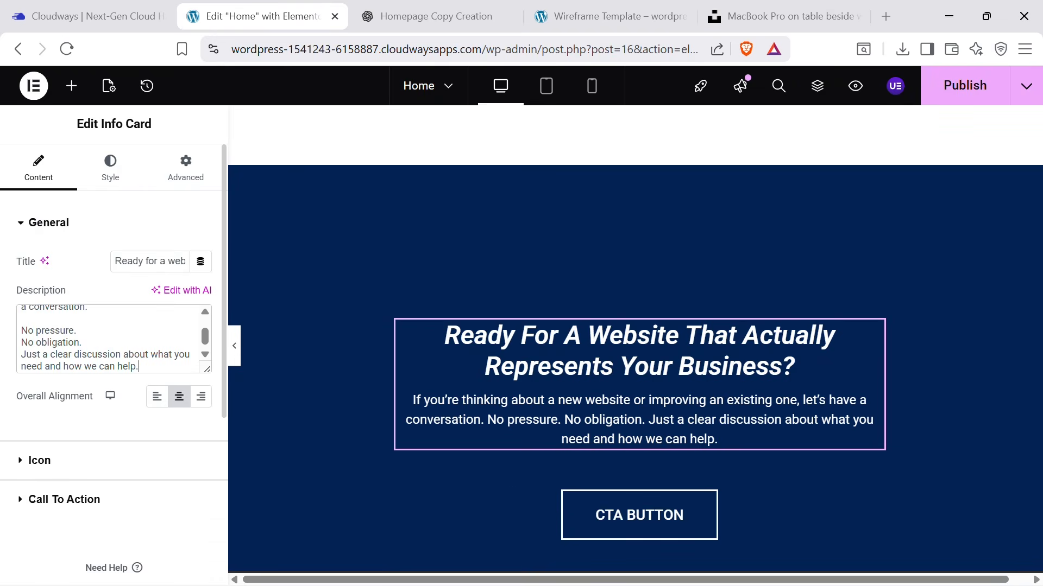
# Set the call-to-action title to 46 px with a Normal, non-italic style.
pyautogui.click(110, 167)
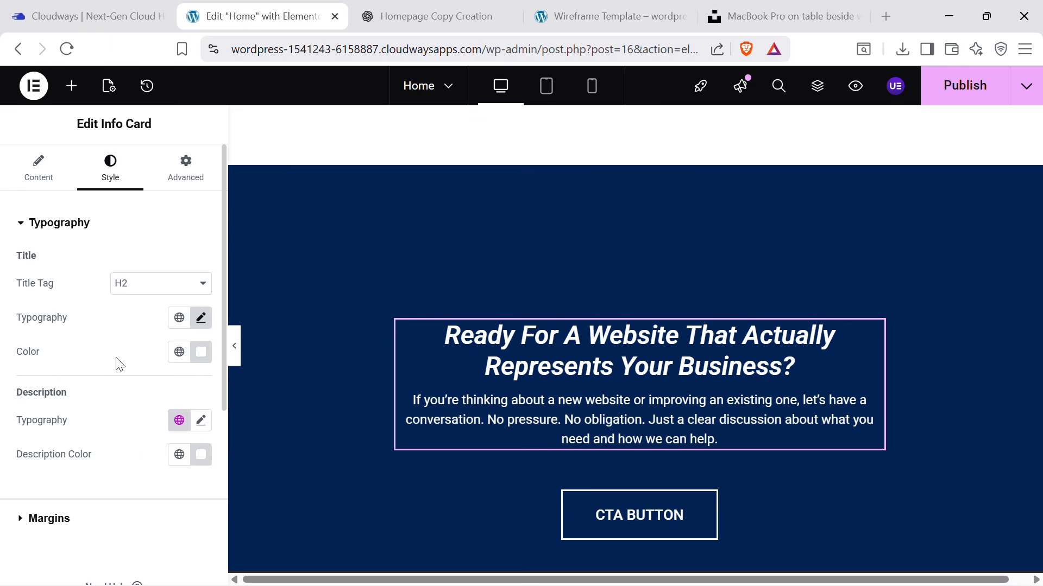
pyautogui.click(201, 320)
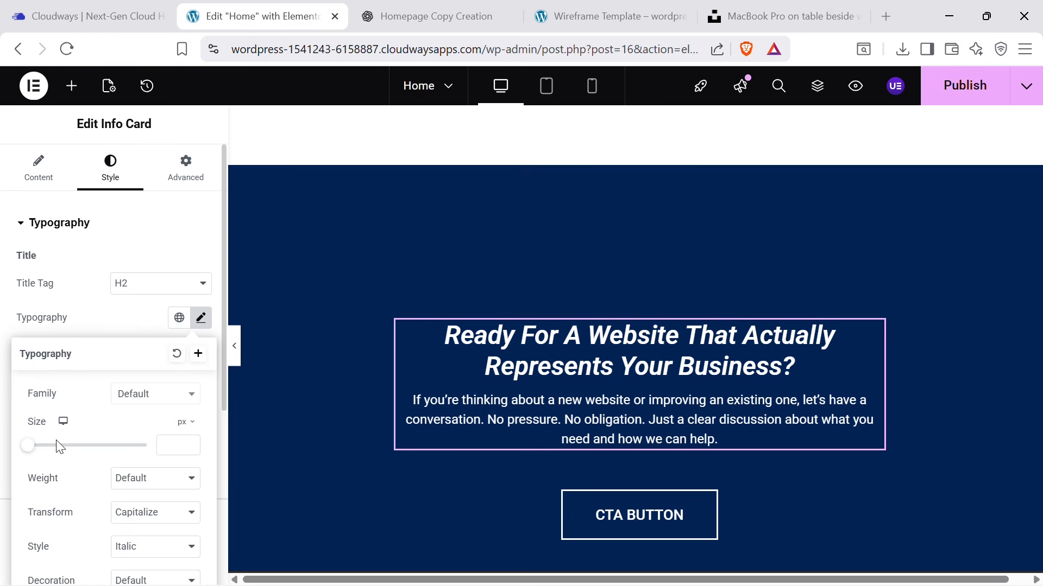
pyautogui.moveTo(29, 452); pyautogui.dragTo(55, 462)
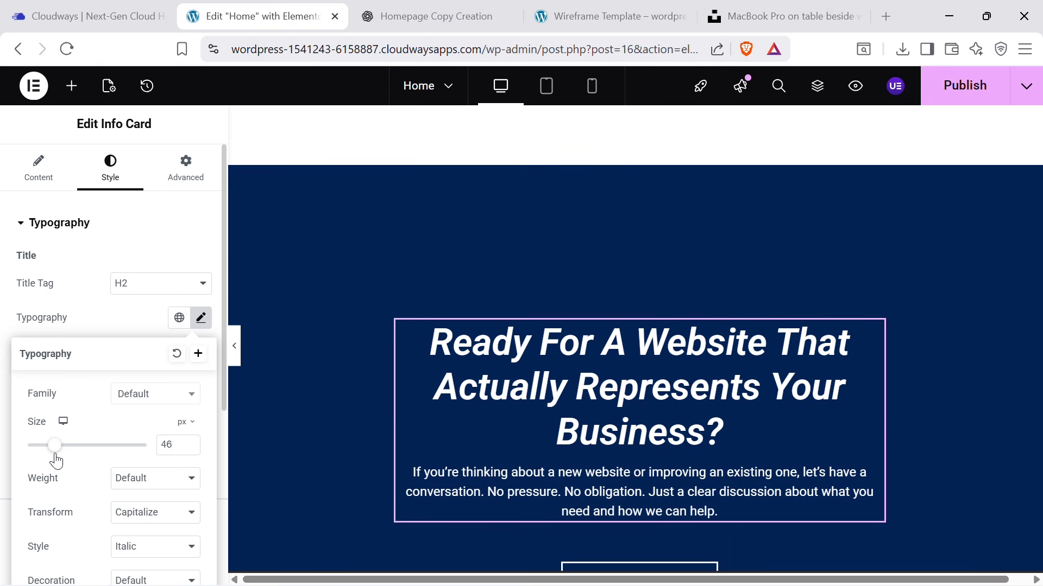
pyautogui.click(151, 547)
pyautogui.click(158, 484)
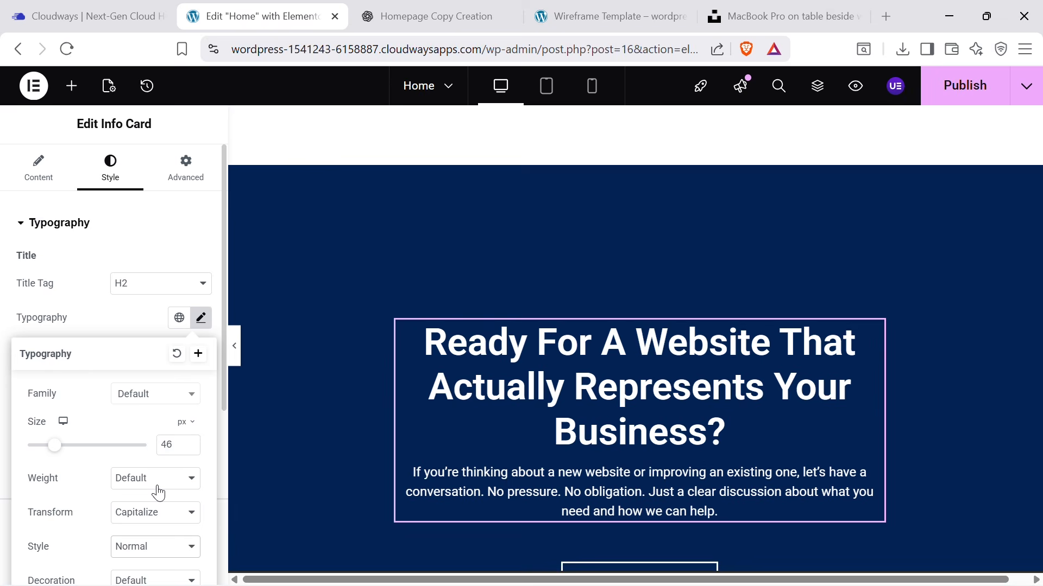
pyautogui.scroll(-2, 777, 353)
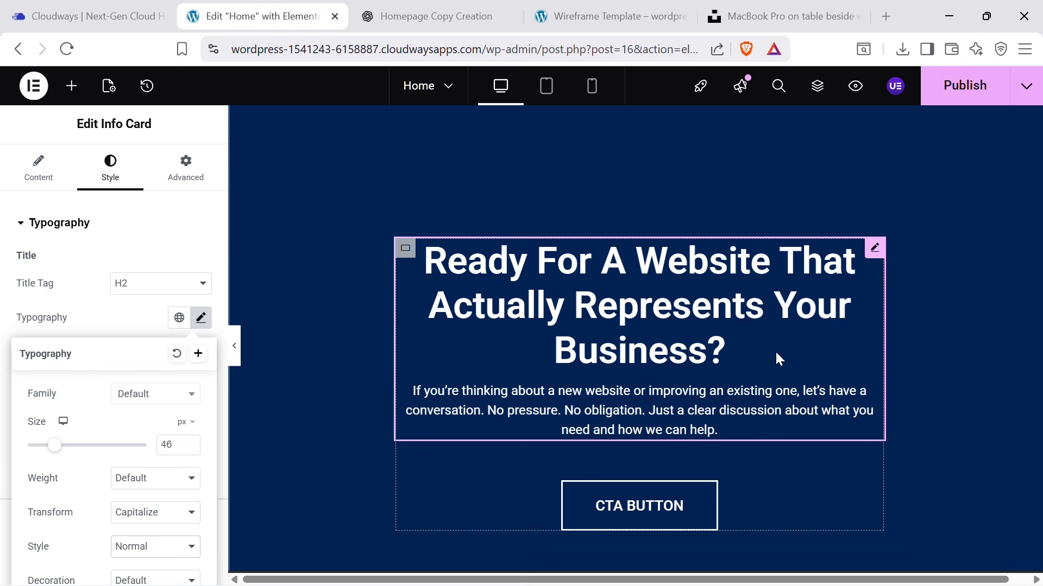
# Change the CTA button label to 'Get In Touch', keeping the Default button type.
pyautogui.click(429, 16)
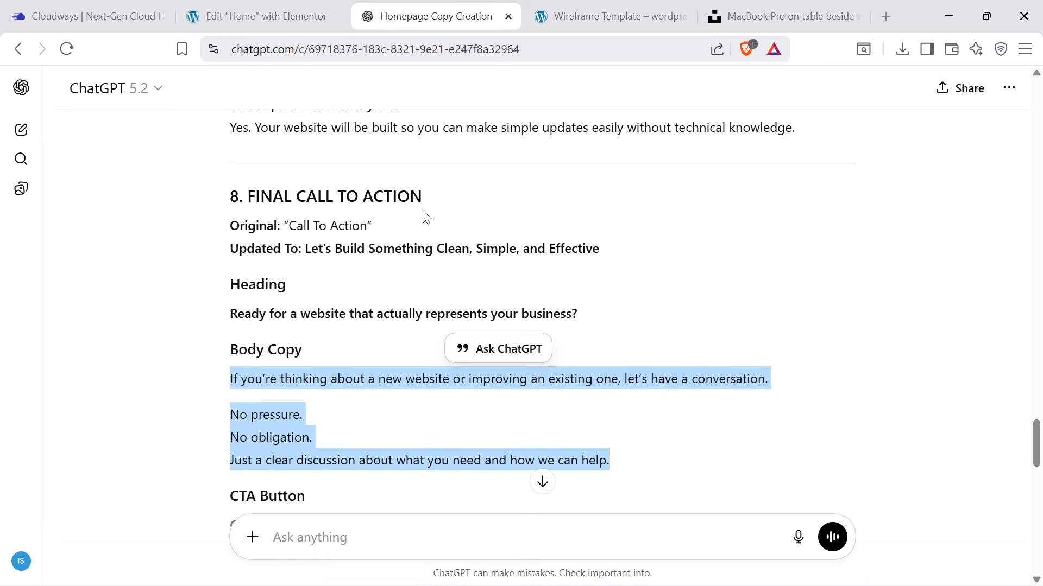
pyautogui.scroll(-1, 462, 304)
pyautogui.tripleClick(252, 444)
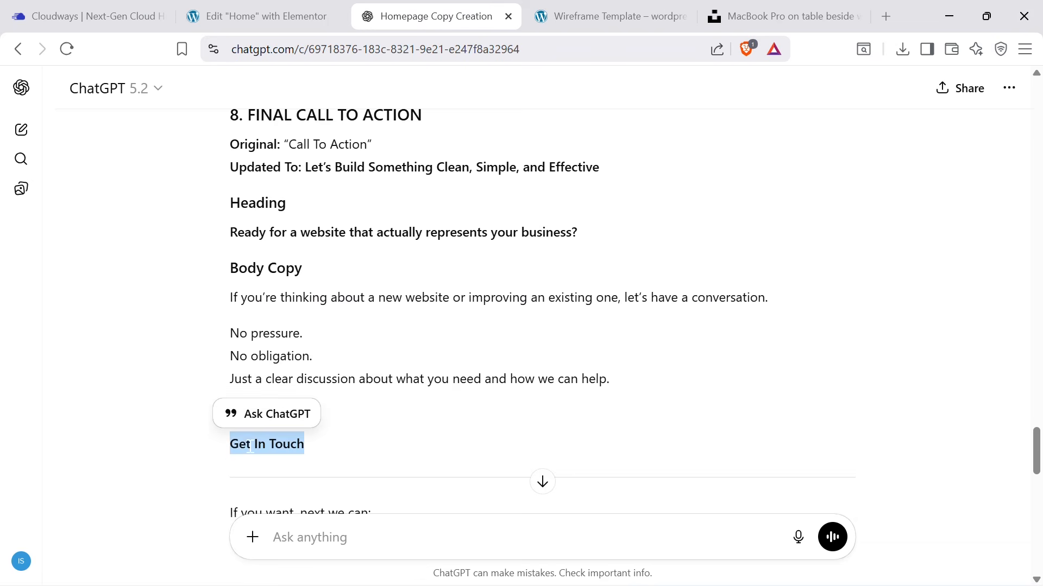
pyautogui.click(255, 17)
pyautogui.click(645, 506)
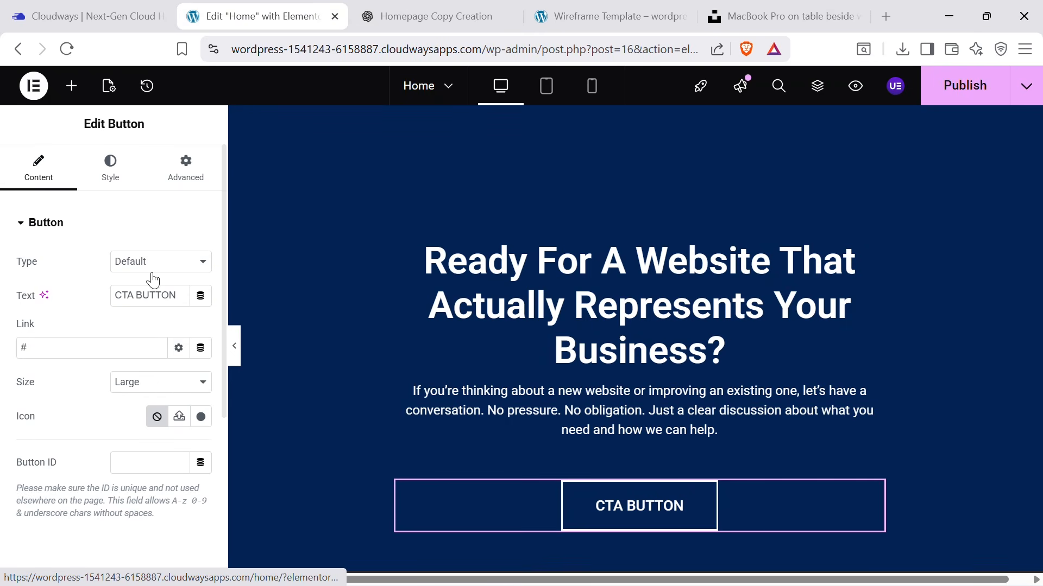
pyautogui.click(147, 262)
pyautogui.click(144, 266)
pyautogui.tripleClick(146, 295)
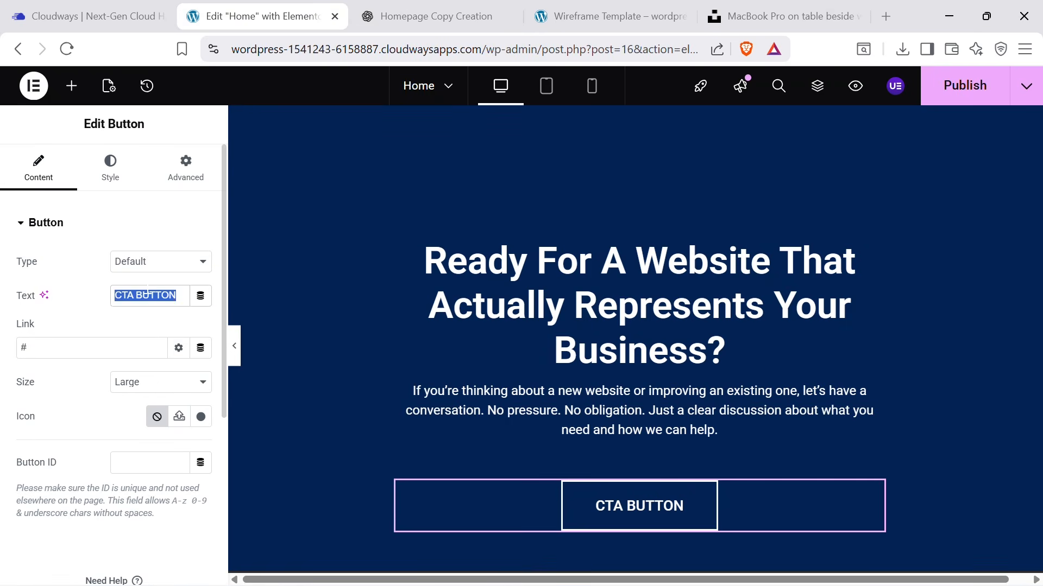
pyautogui.write('Get In Touch')
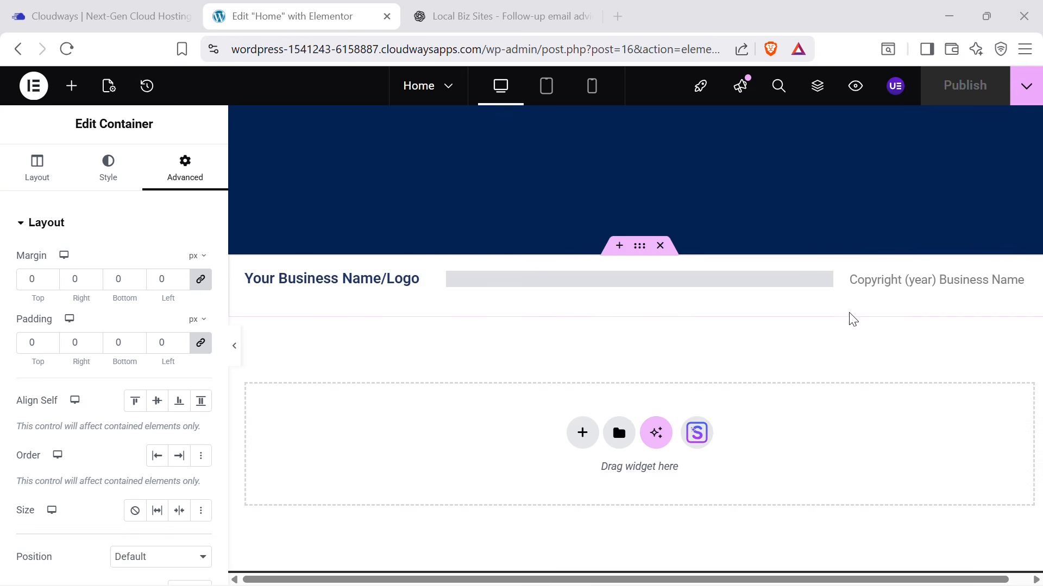
# Return to the header and select the 'Your Business Name/Logo' heading text.
pyautogui.scroll(12, 826, 309)
pyautogui.scroll(-8, 542, 300)
pyautogui.scroll(10, 596, 271)
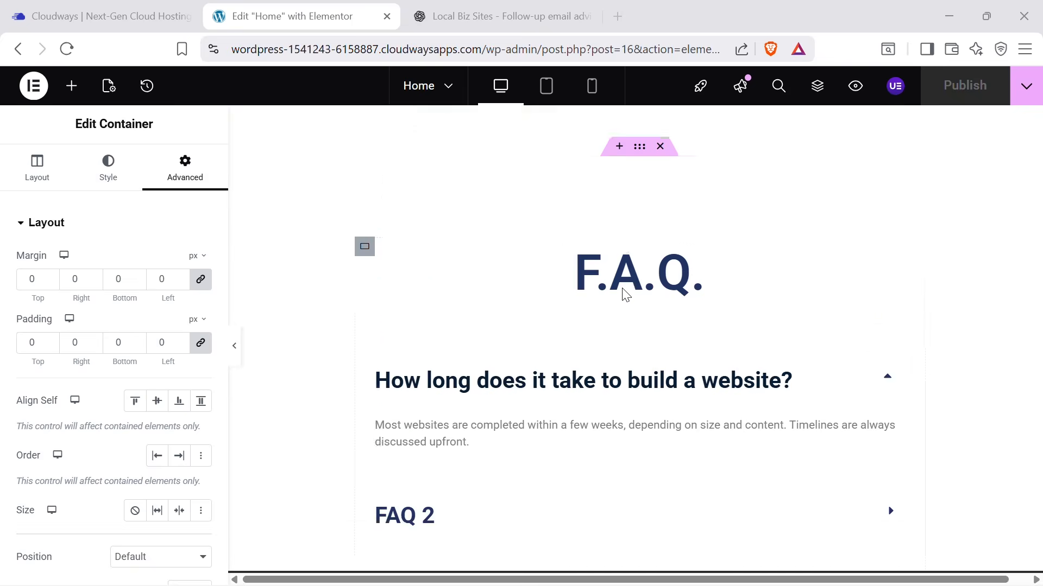
pyautogui.scroll(-11, 622, 293)
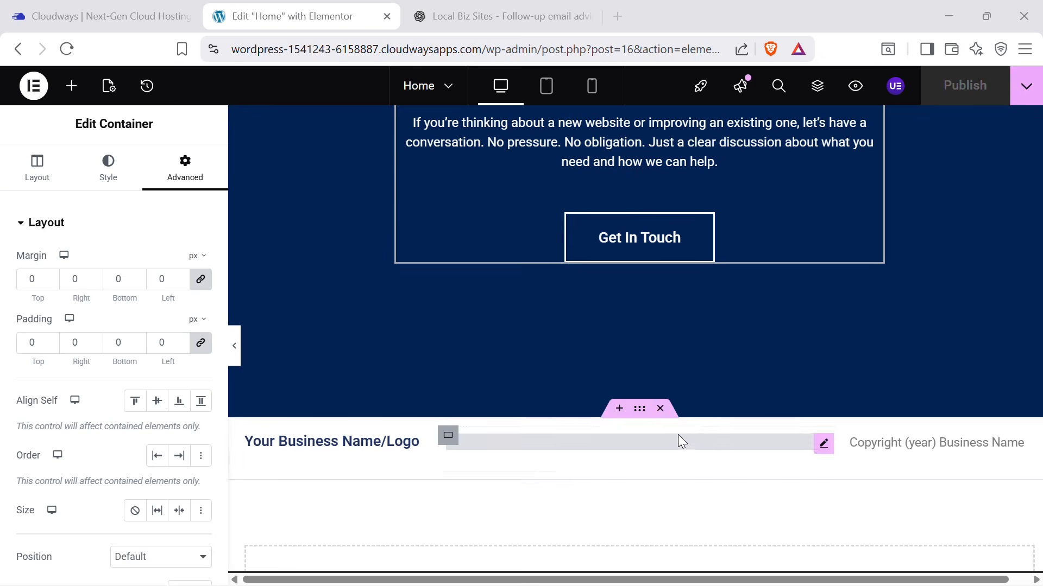
pyautogui.scroll(10, 811, 360)
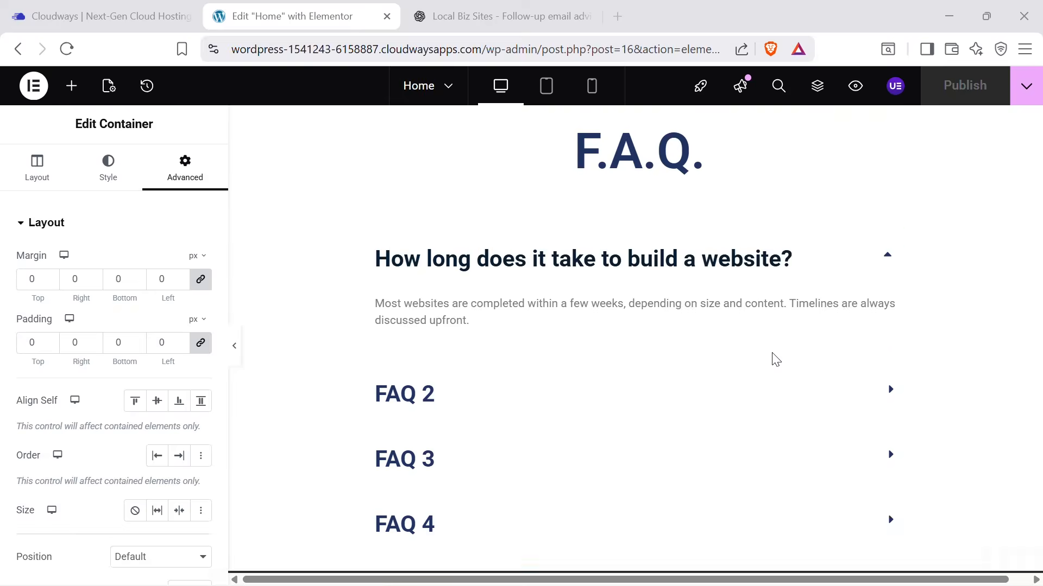
pyautogui.scroll(-6, 773, 358)
pyautogui.scroll(-5, 293, 373)
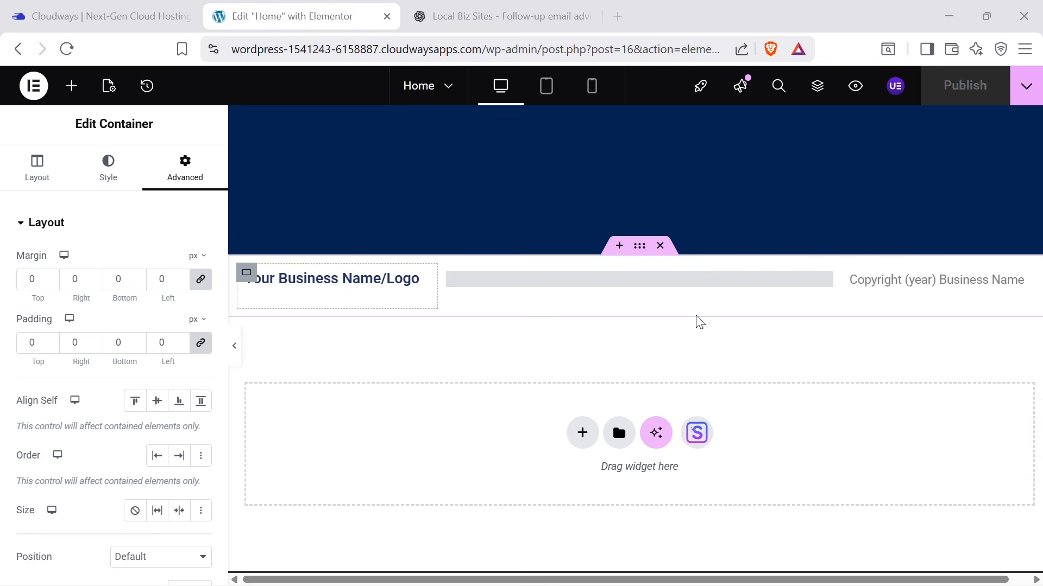
pyautogui.scroll(5, 869, 348)
pyautogui.scroll(20, 912, 360)
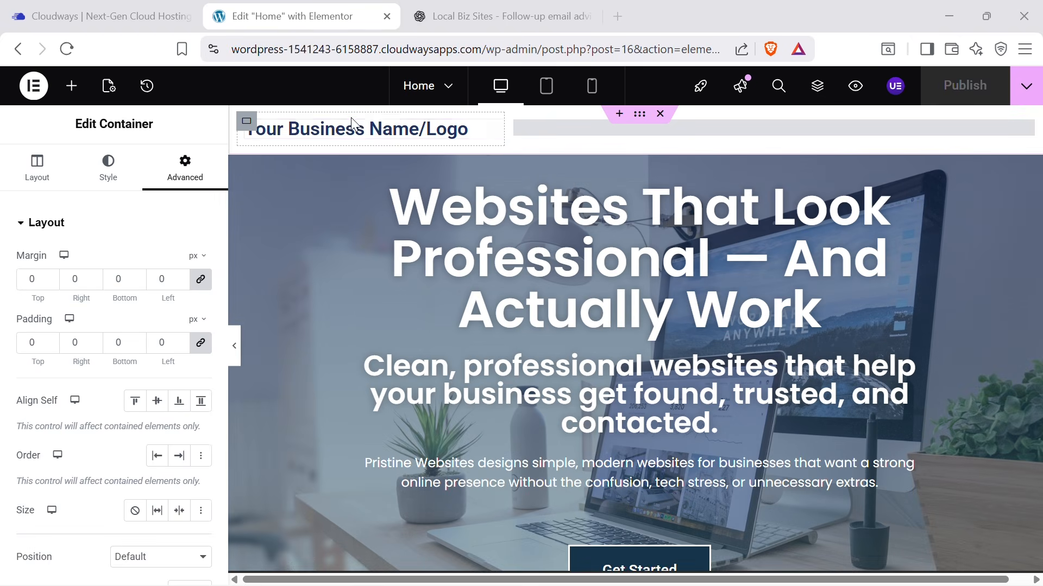
pyautogui.click(363, 130)
pyautogui.tripleClick(382, 132)
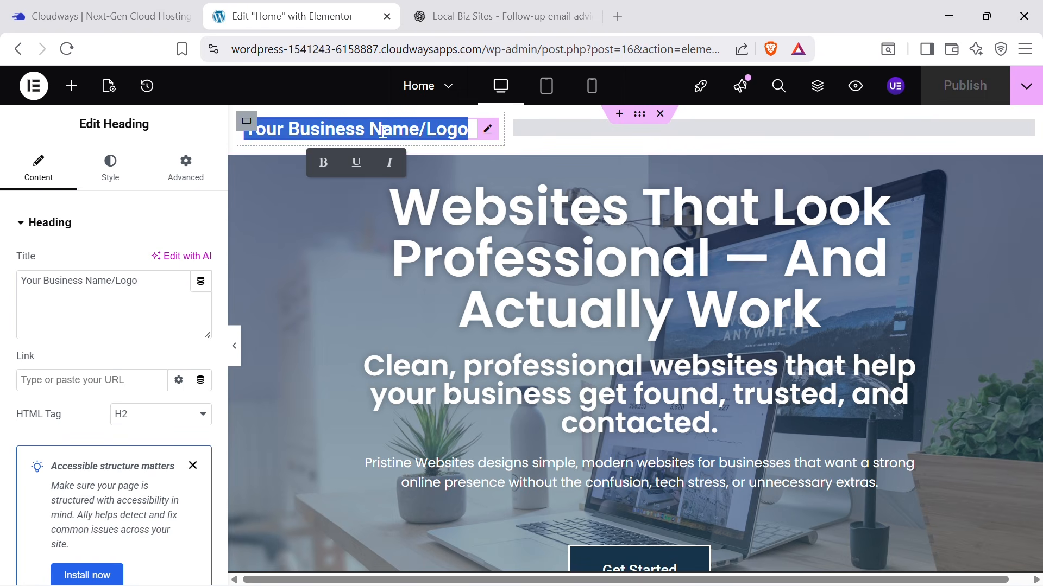
# Retype the header heading as 'Pristine Websites' and bring up its typography settings.
pyautogui.write('P')
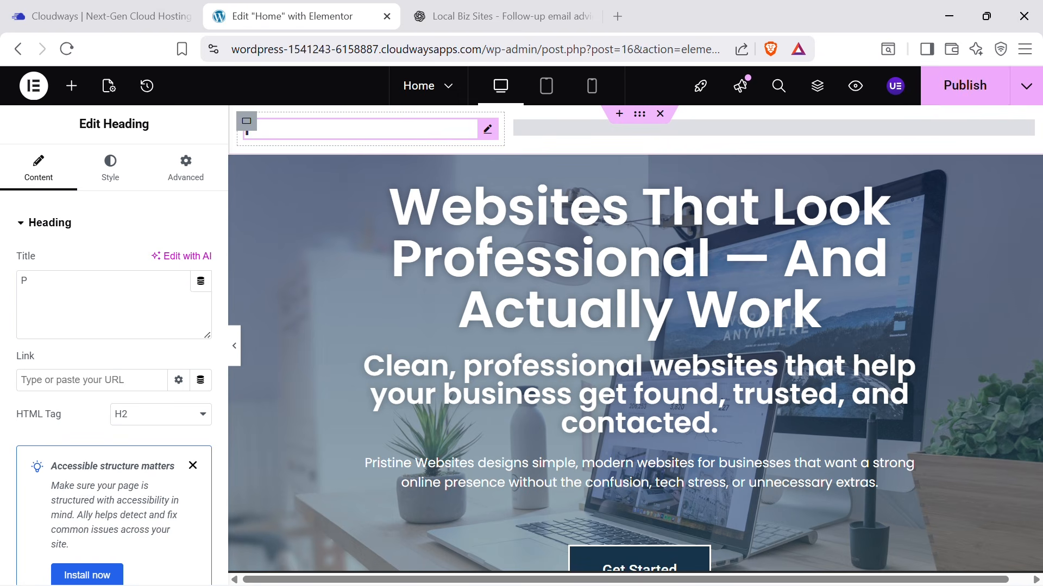
pyautogui.press('BackSpace')
pyautogui.write('Pristine Websie')
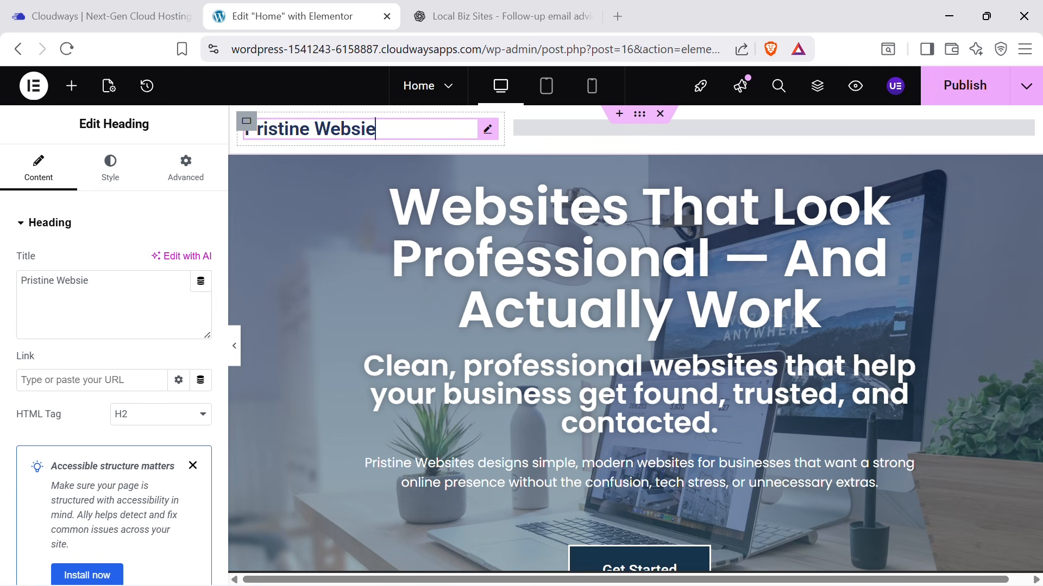
pyautogui.press('BackSpace')
pyautogui.write('tes')
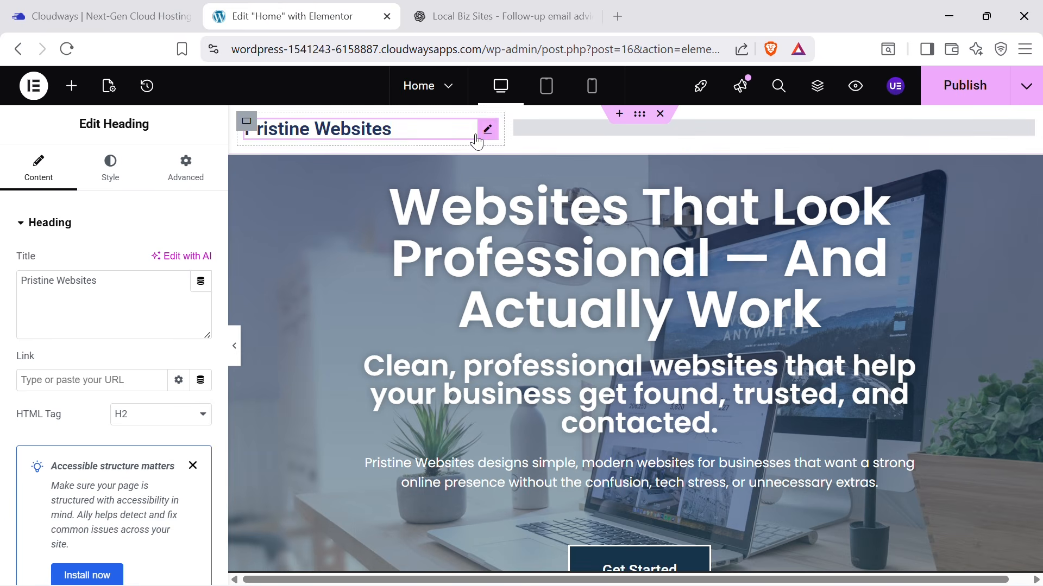
pyautogui.click(110, 169)
pyautogui.click(202, 308)
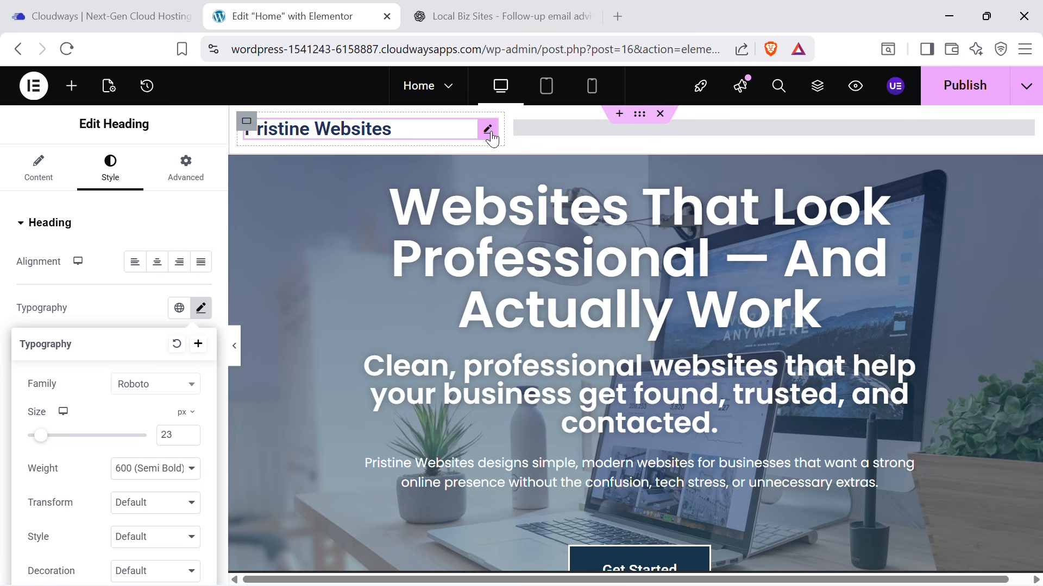
# Resize the Pristine Websites header heading to 32 px.
pyautogui.click(489, 128)
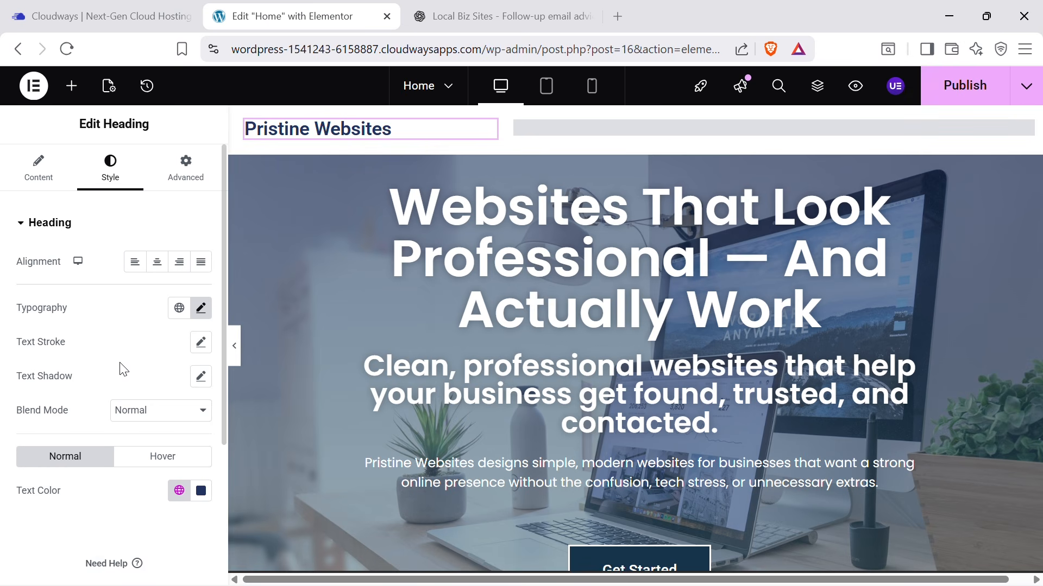
pyautogui.click(199, 309)
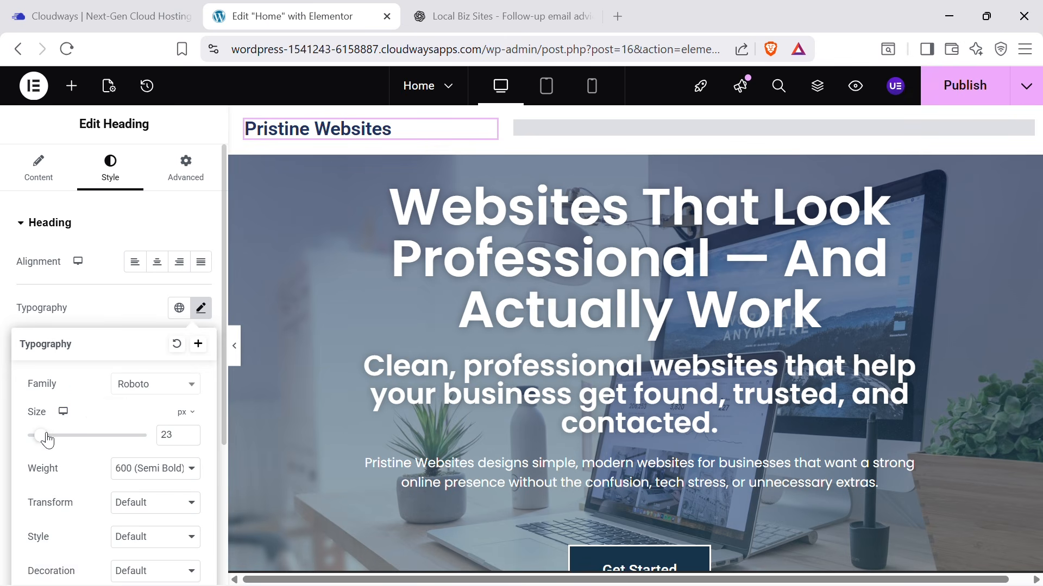
pyautogui.moveTo(42, 435); pyautogui.dragTo(52, 439)
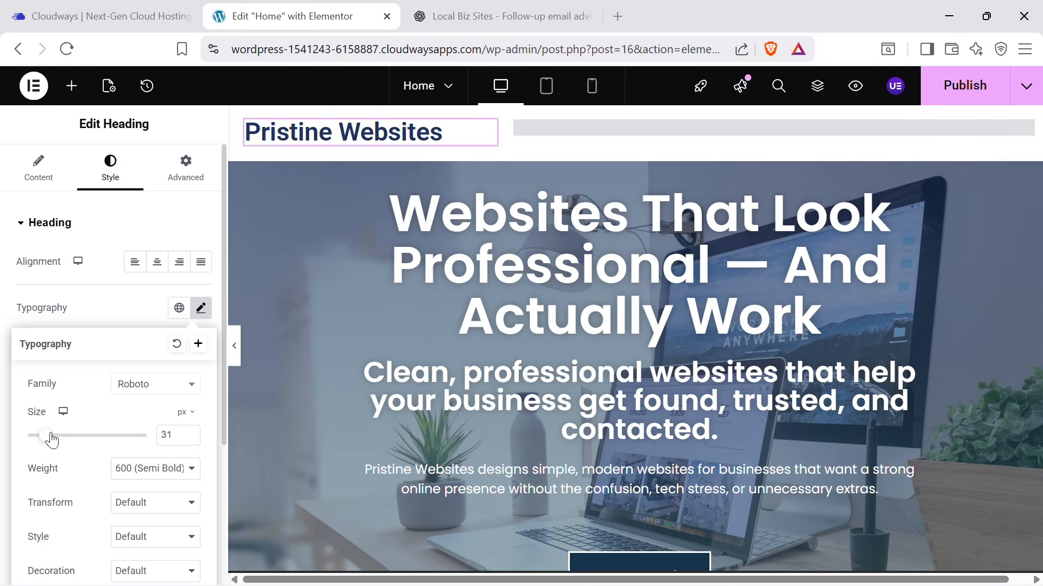
pyautogui.moveTo(51, 439); pyautogui.dragTo(54, 385)
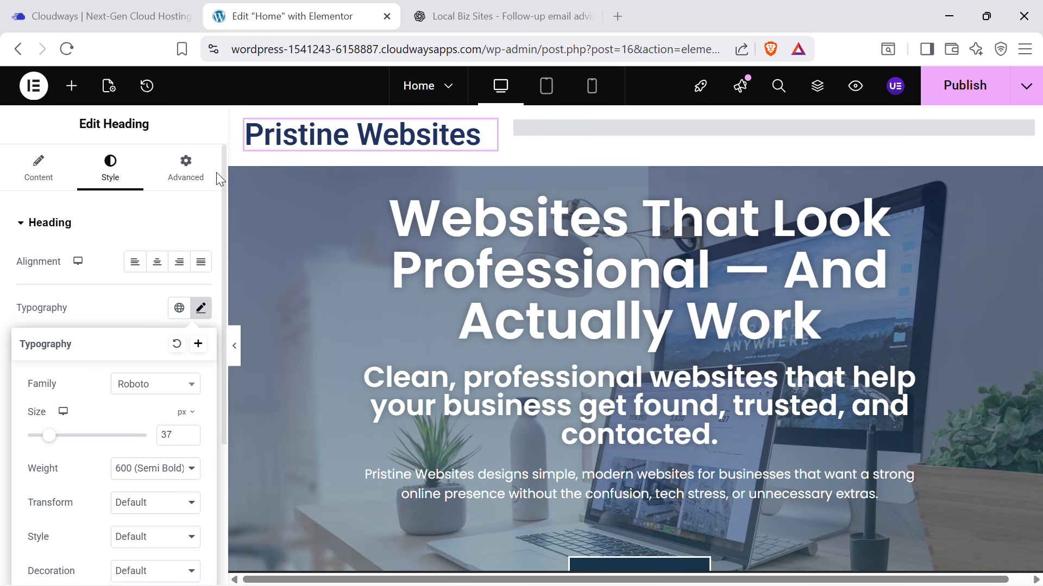
pyautogui.moveTo(50, 435); pyautogui.dragTo(48, 437)
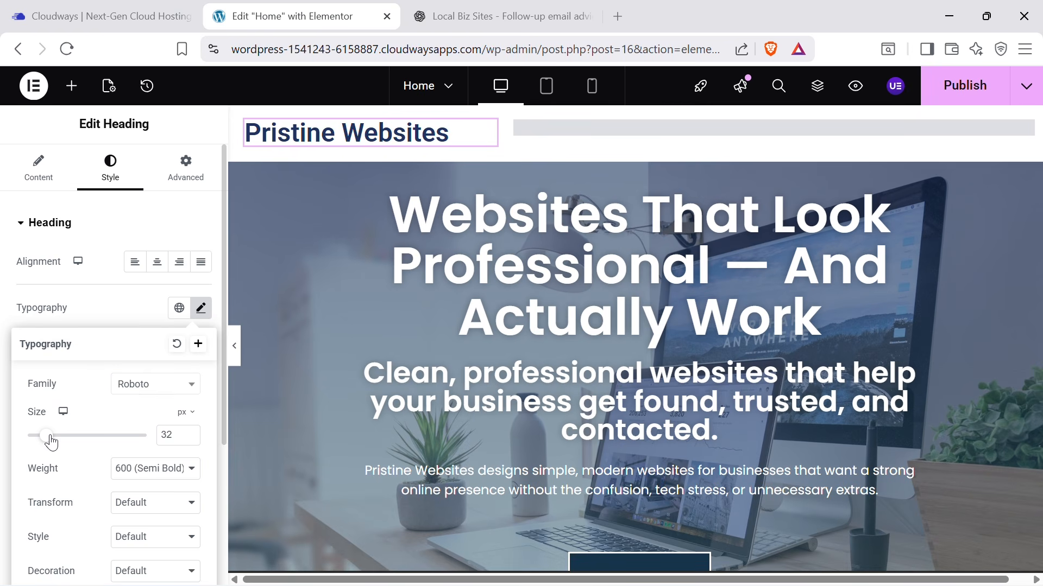
# Try Poppins as the heading font, then revert to Roboto and select the heading text.
pyautogui.click(146, 386)
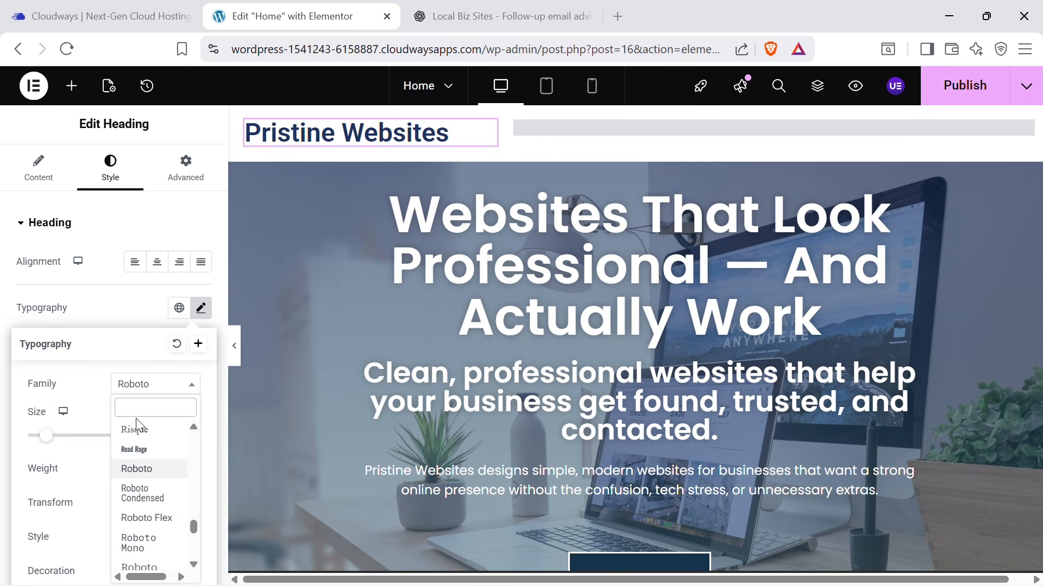
pyautogui.write('popp')
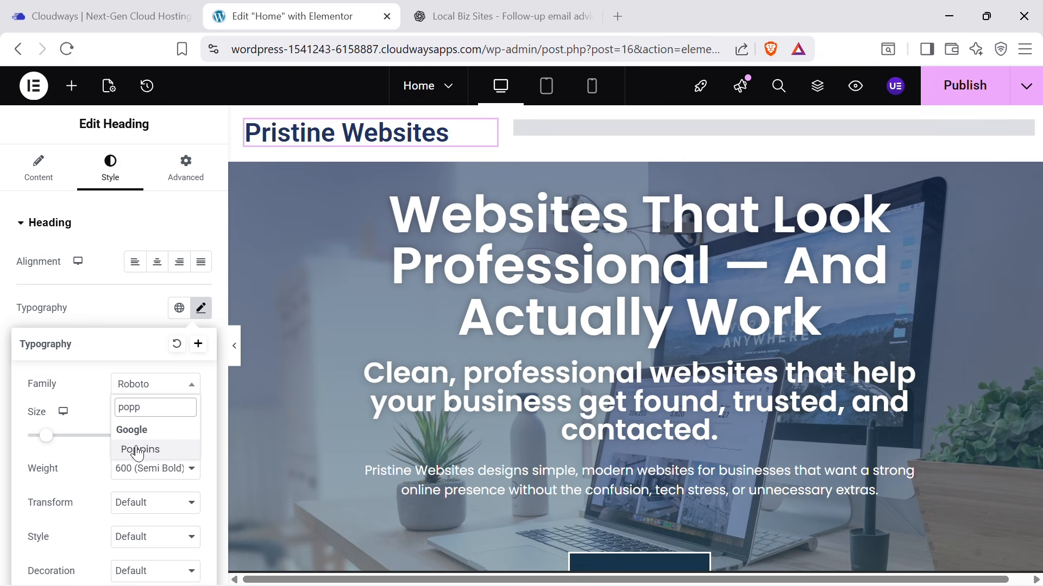
pyautogui.click(137, 450)
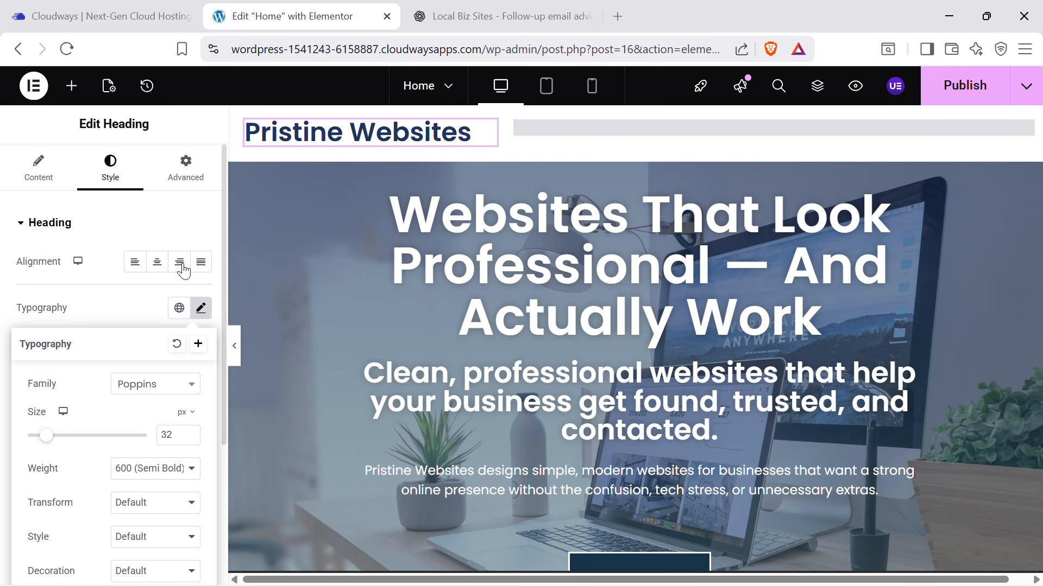
pyautogui.hotkey('ctrl', 'z')
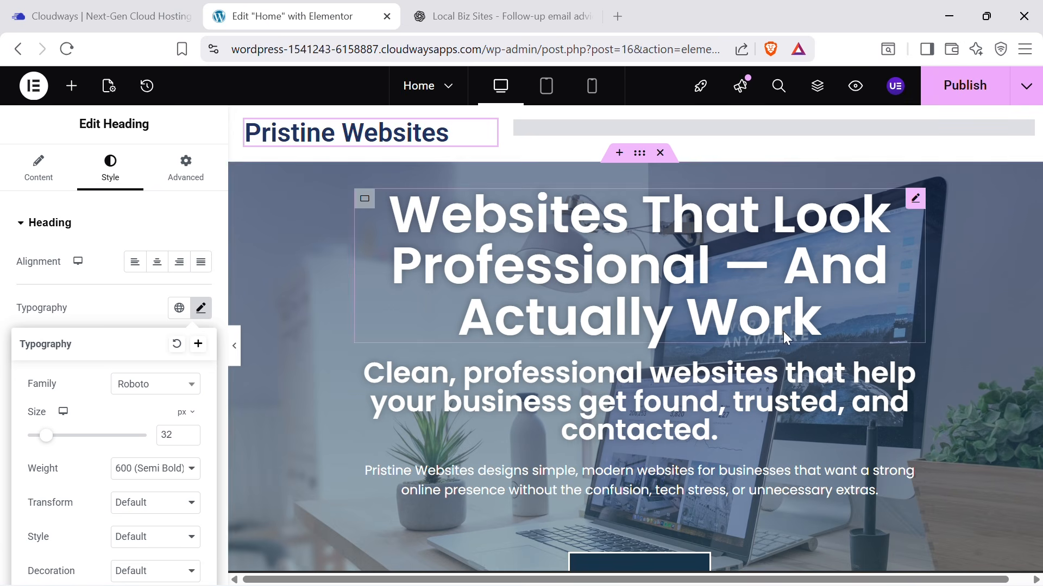
pyautogui.tripleClick(448, 135)
pyautogui.hotkey('ctrl', 'c')
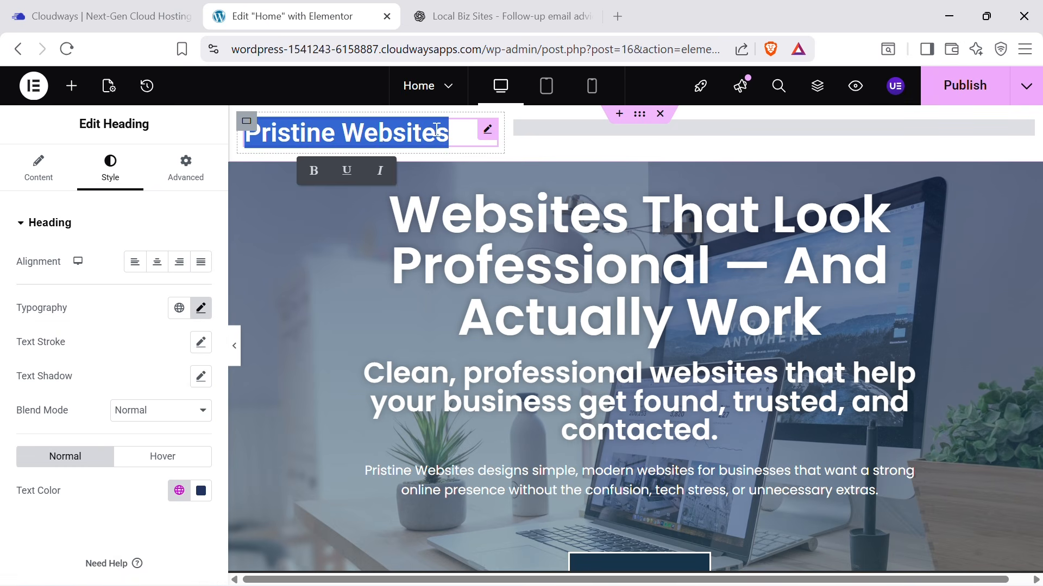
# Retitle the footer's Your Business Name/Logo heading to Pristine Websites.
pyautogui.scroll(-20, 1023, 268)
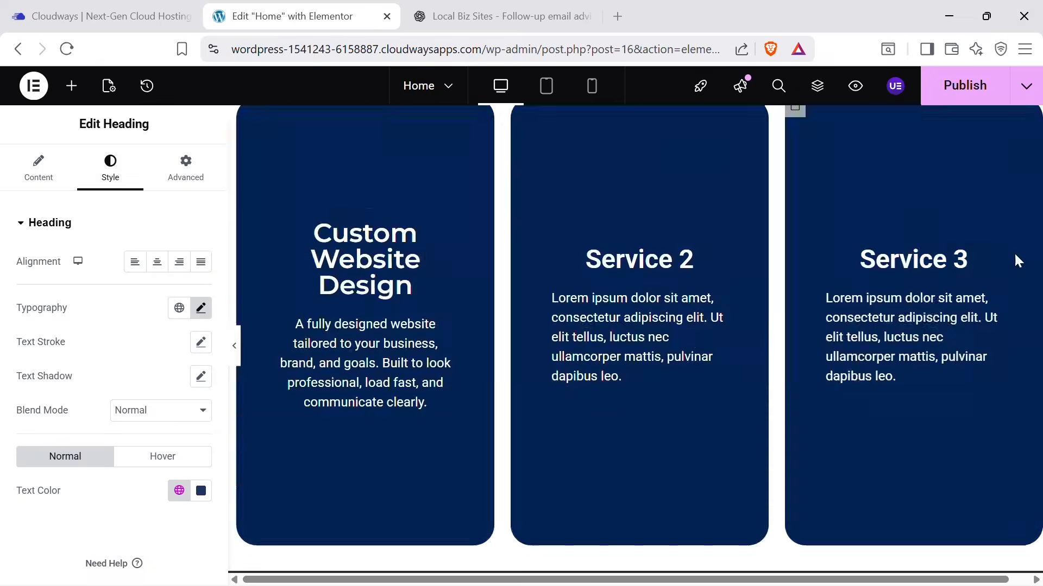
pyautogui.scroll(-10, 619, 375)
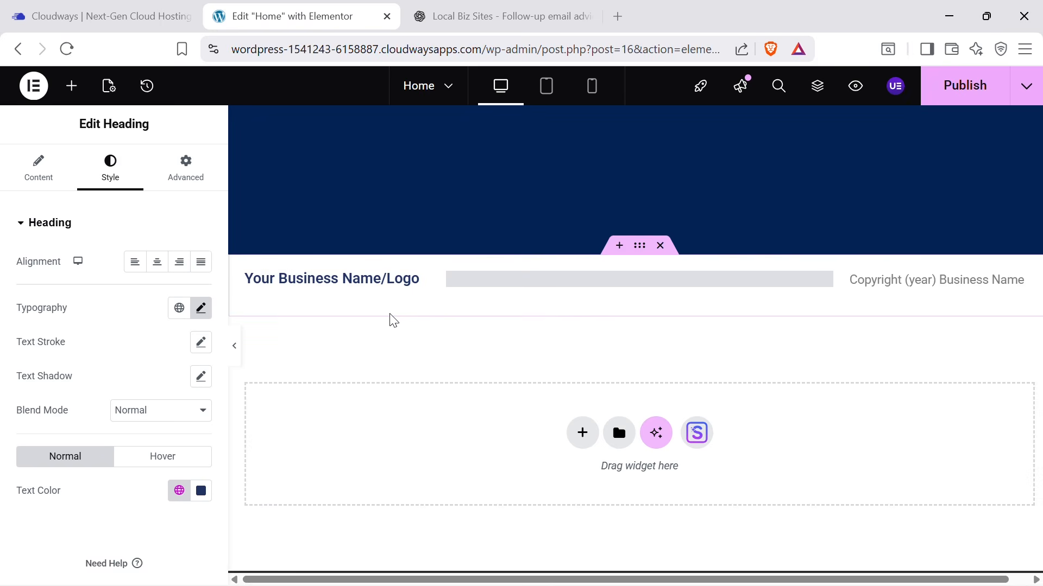
pyautogui.click(415, 279)
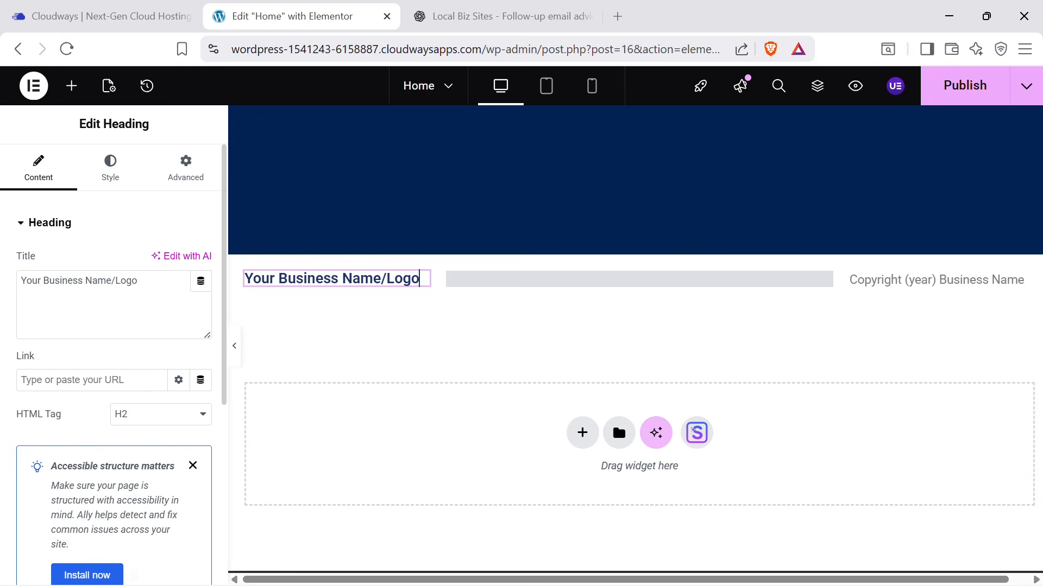
pyautogui.tripleClick(105, 281)
pyautogui.hotkey('ctrl', 'v')
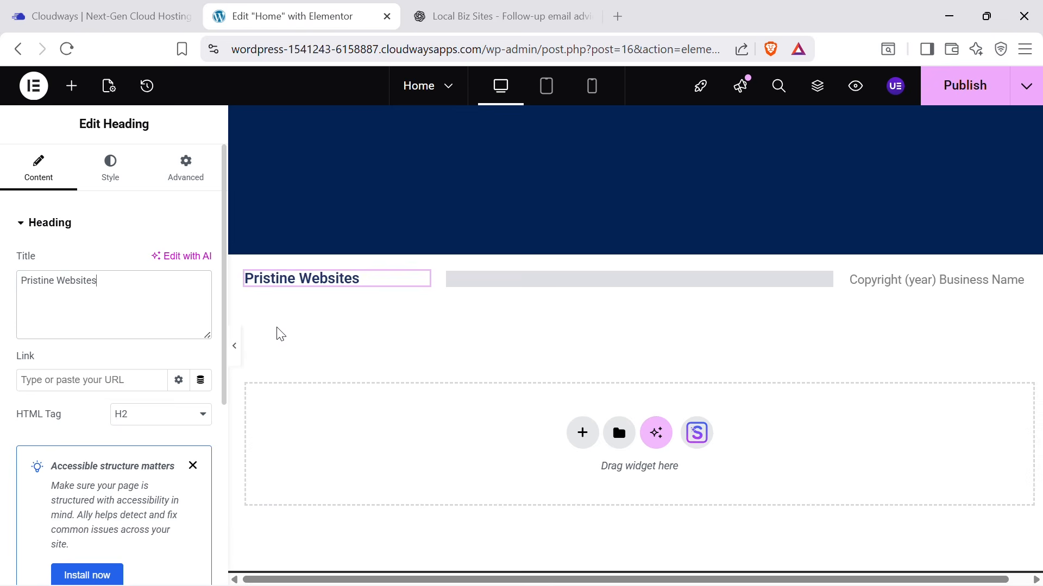
# Set the footer heading's typography size to 25 px.
pyautogui.click(113, 179)
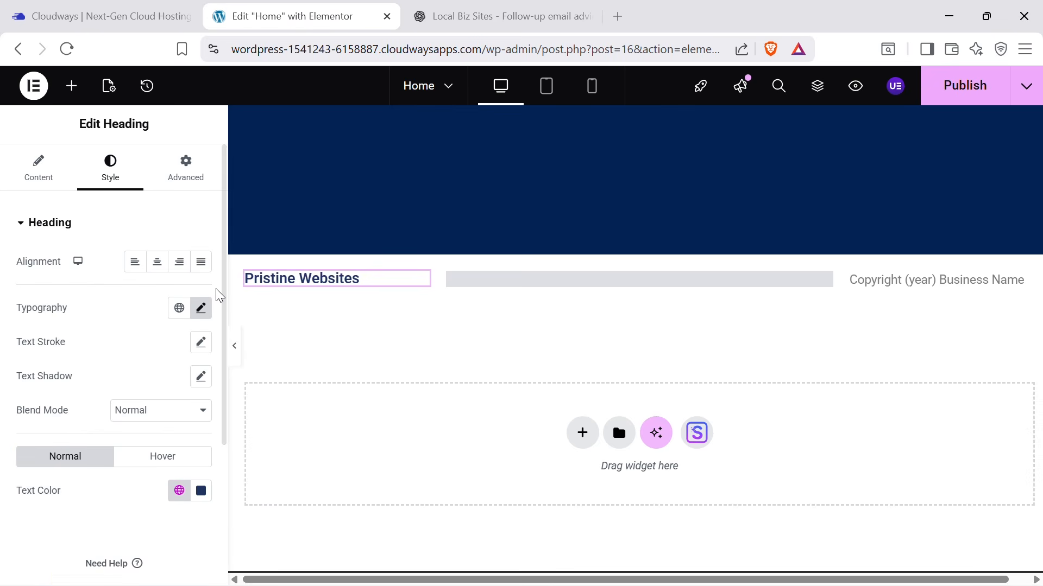
pyautogui.click(201, 307)
pyautogui.moveTo(38, 438); pyautogui.dragTo(44, 442)
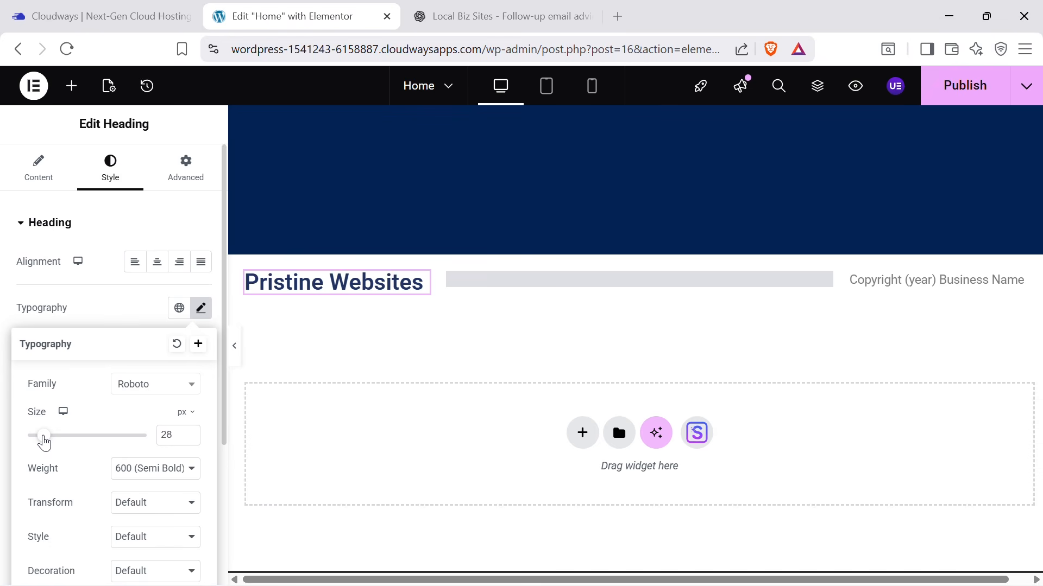
pyautogui.click(190, 438)
pyautogui.click(190, 439)
pyautogui.click(190, 439)
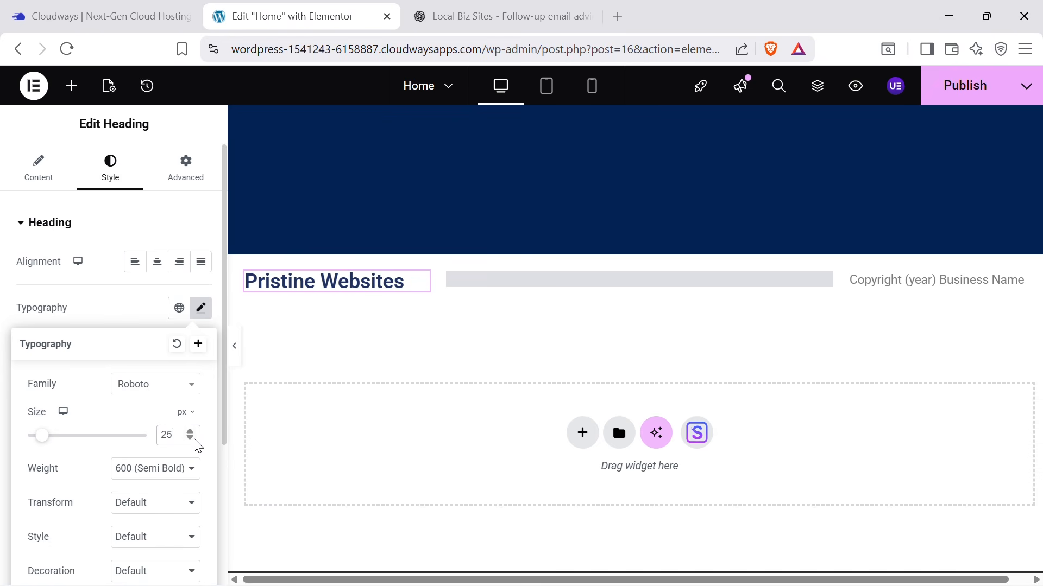
# Replace the (year) placeholder in the footer copyright text with 2026.
pyautogui.click(920, 279)
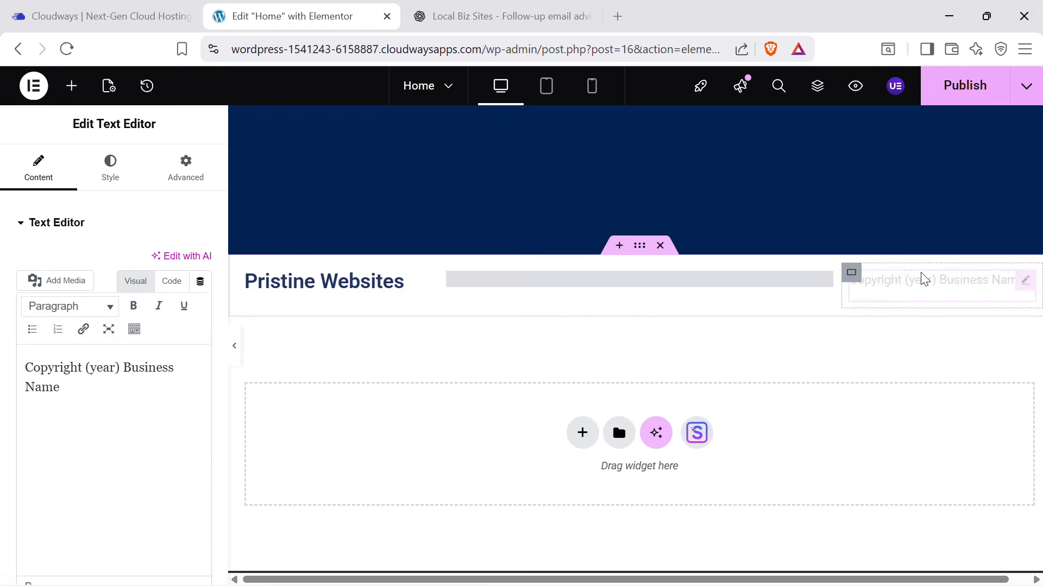
pyautogui.moveTo(88, 368); pyautogui.dragTo(119, 368)
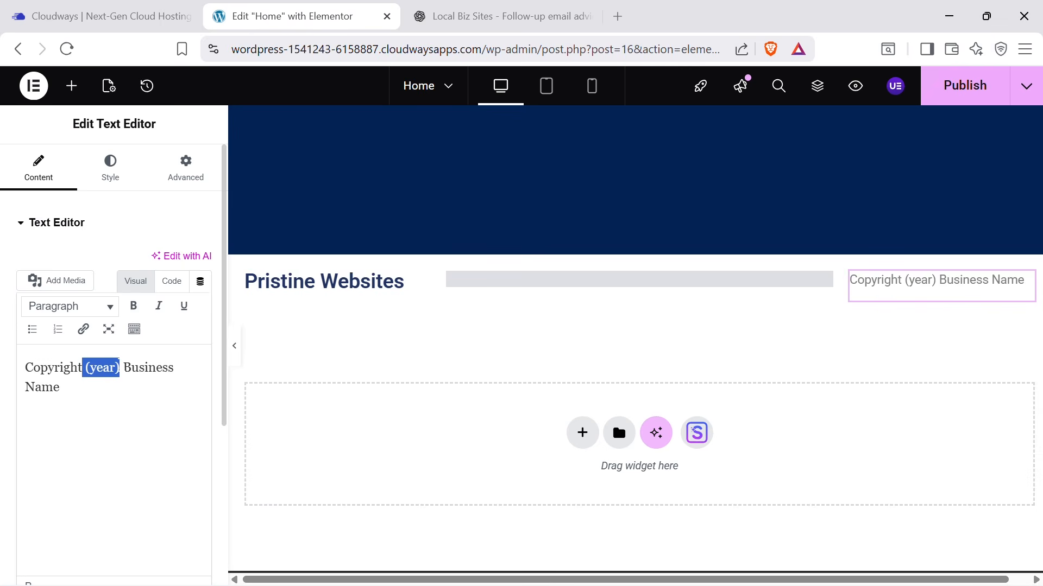
pyautogui.press('BackSpace')
pyautogui.write('2022')
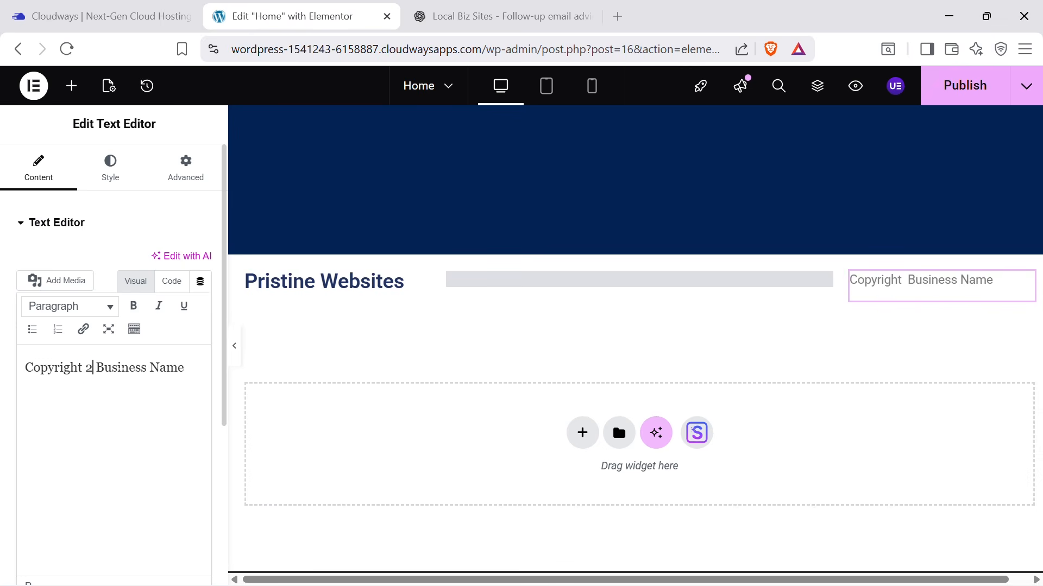
pyautogui.write('6')
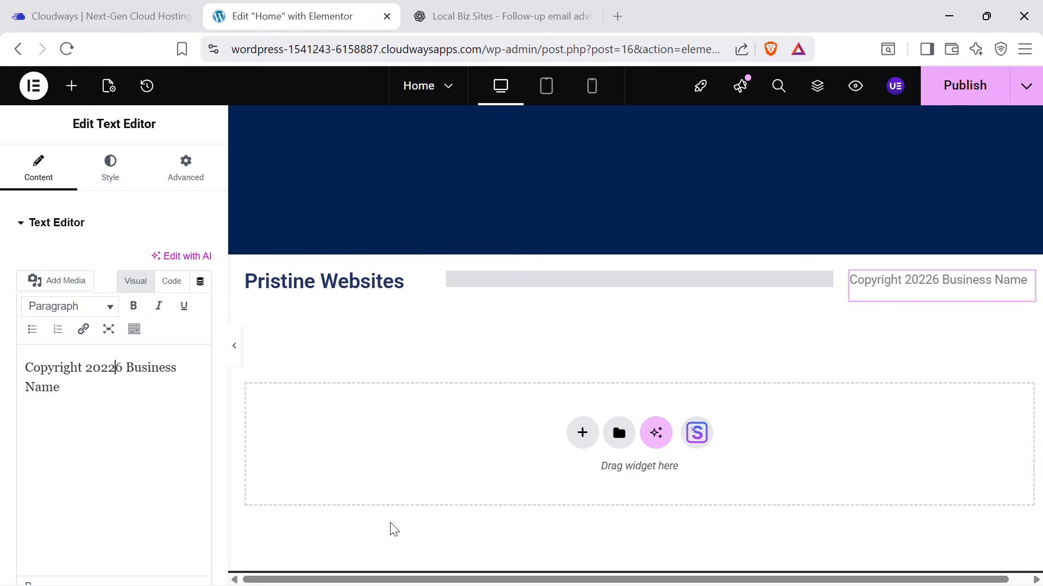
pyautogui.press('BackSpace')
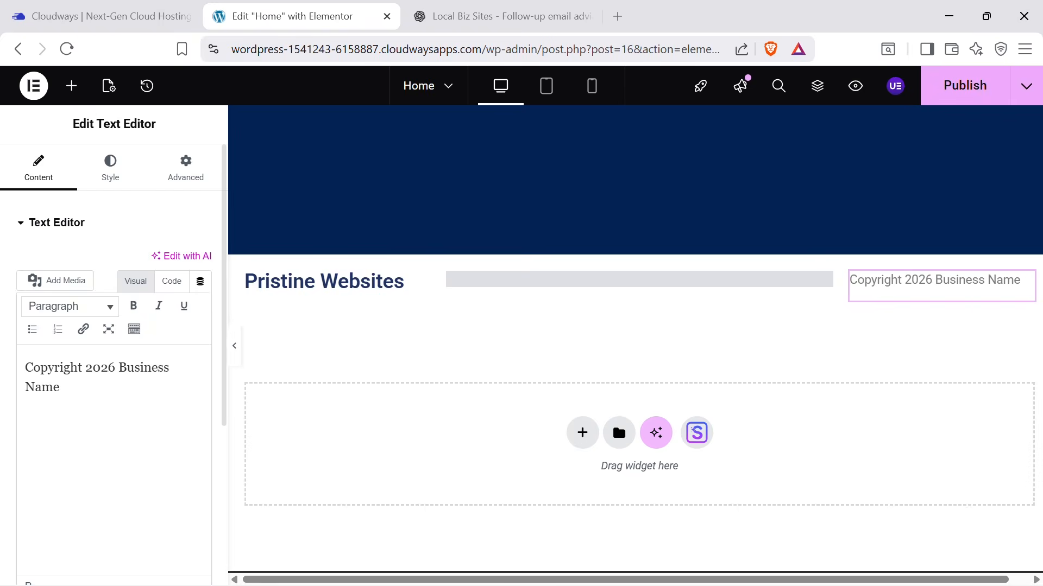
# Replace Business Name with Pristine Websites and add a period after 2026.
pyautogui.hotkey('ctrl', 'shift', 'End')
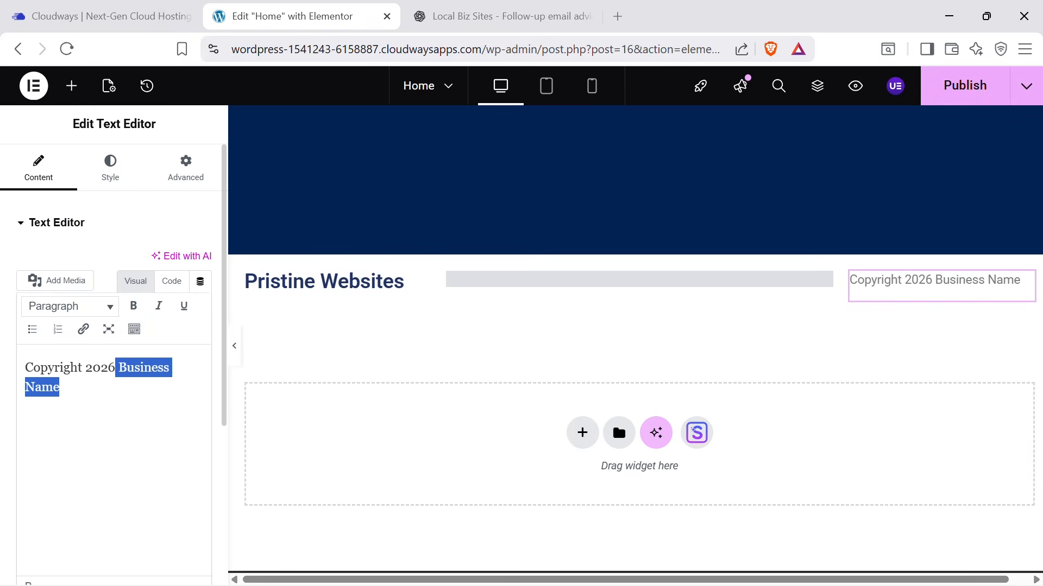
pyautogui.press('BackSpace')
pyautogui.hotkey('ctrl', 'v')
pyautogui.hotkey('ctrl', 'z')
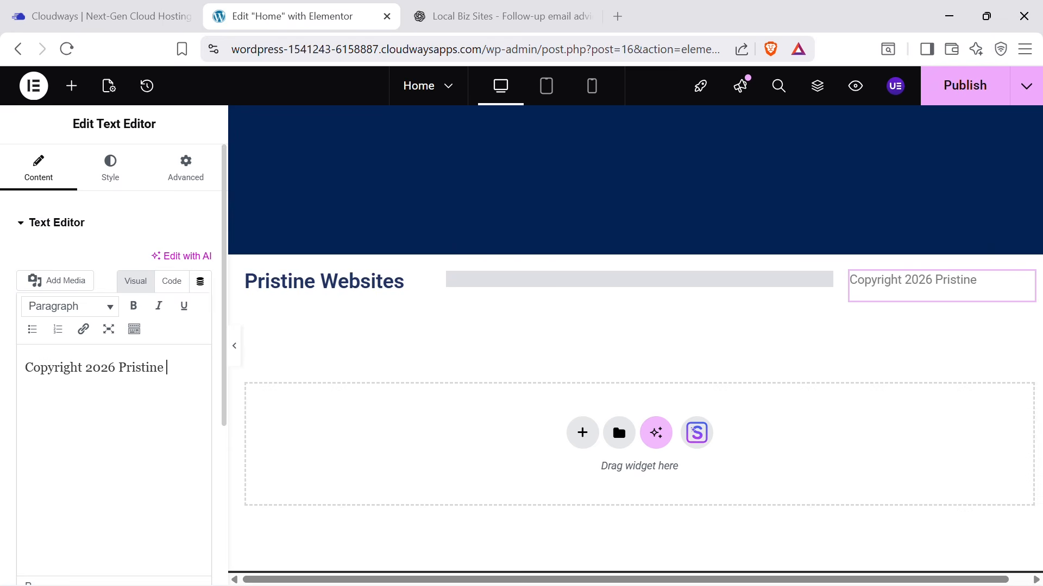
pyautogui.write('Pristine Websites')
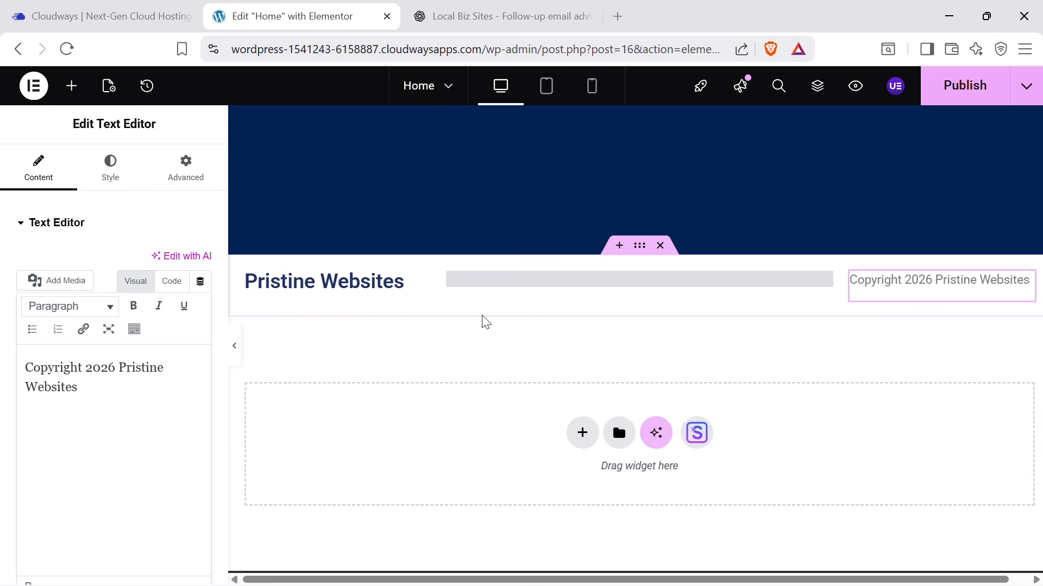
pyautogui.scroll(3, 486, 323)
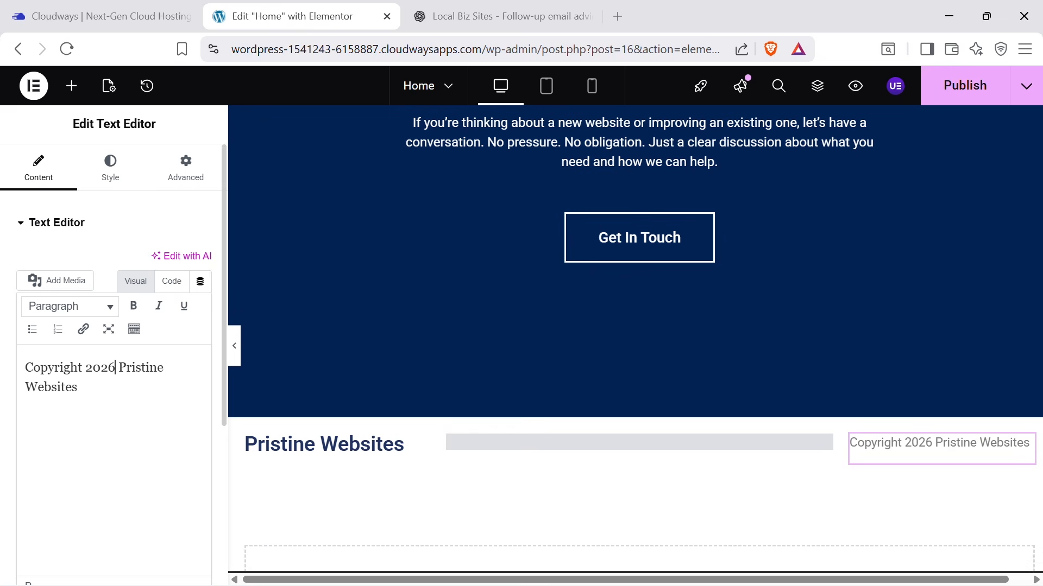
pyautogui.write('.')
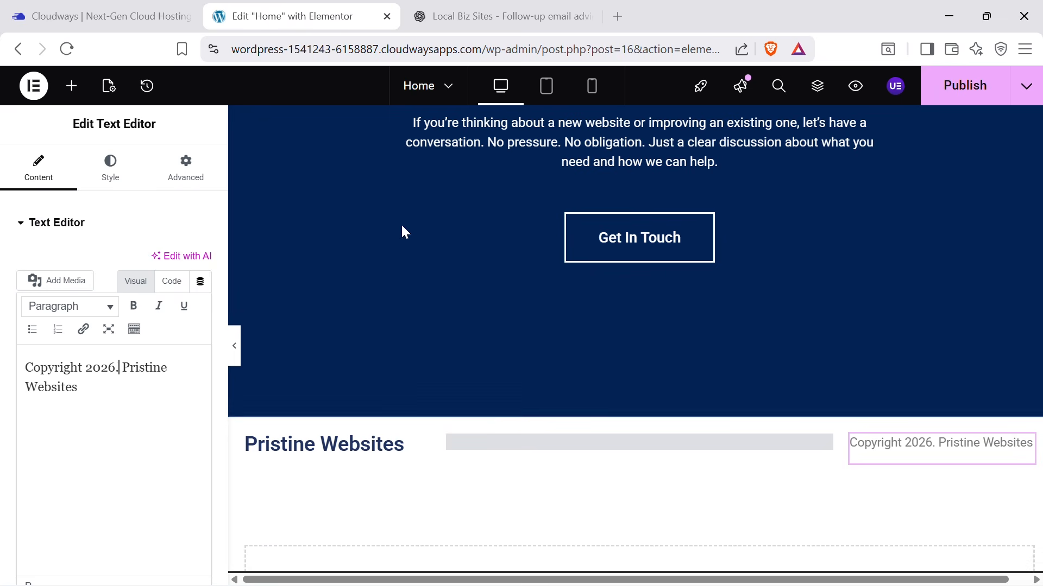
# Locate the Get Started buttons and check the hero button's #16344A background colour.
pyautogui.scroll(3, 828, 312)
pyautogui.scroll(15, 827, 322)
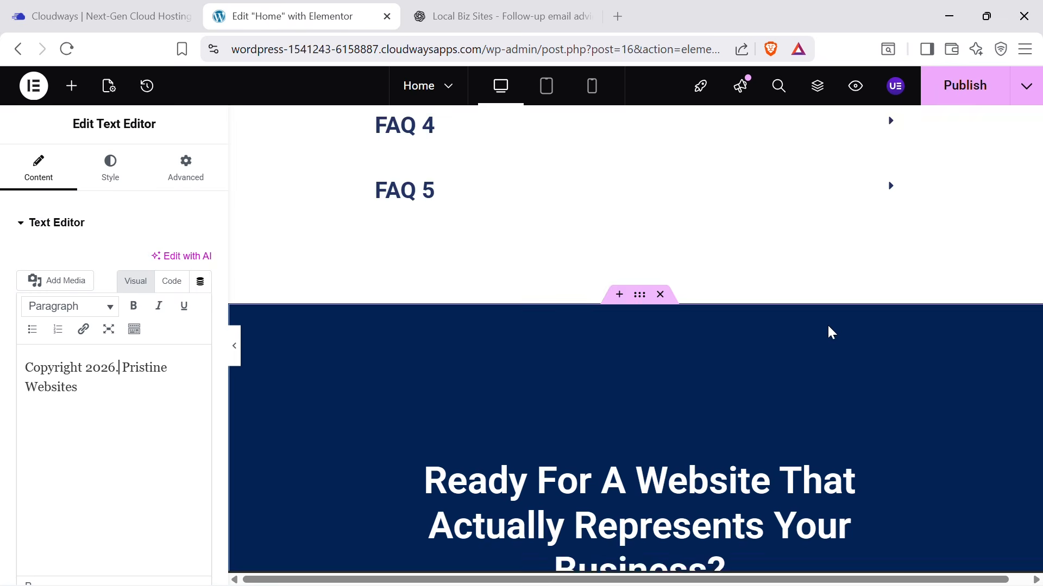
pyautogui.scroll(6, 817, 356)
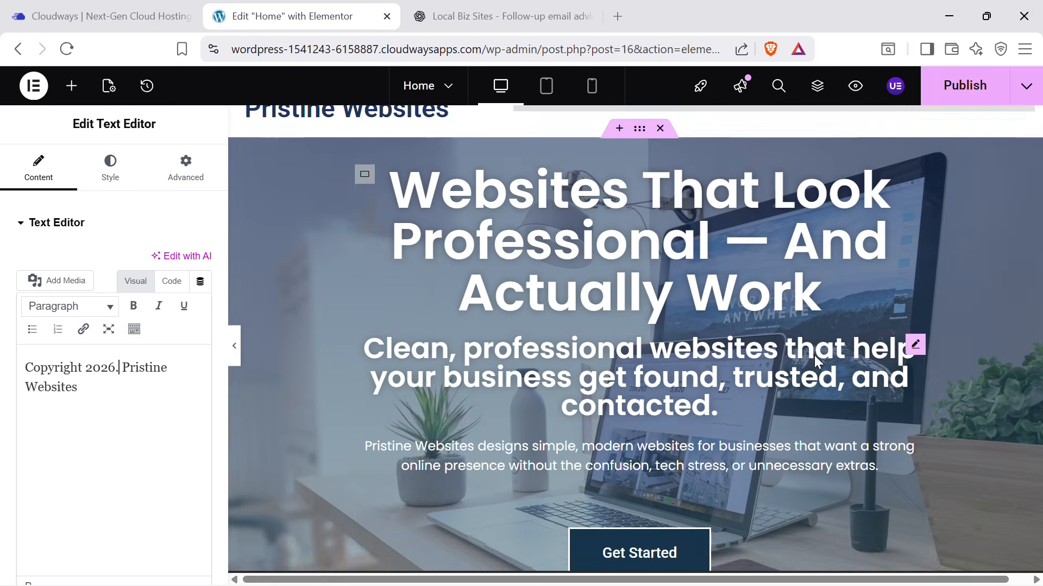
pyautogui.scroll(-12, 644, 305)
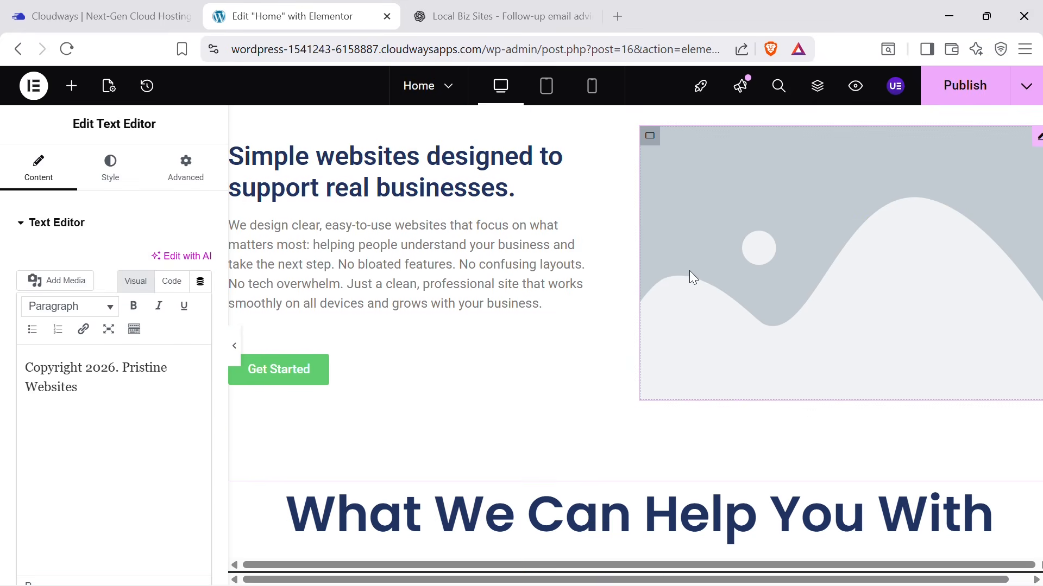
pyautogui.scroll(3, 592, 244)
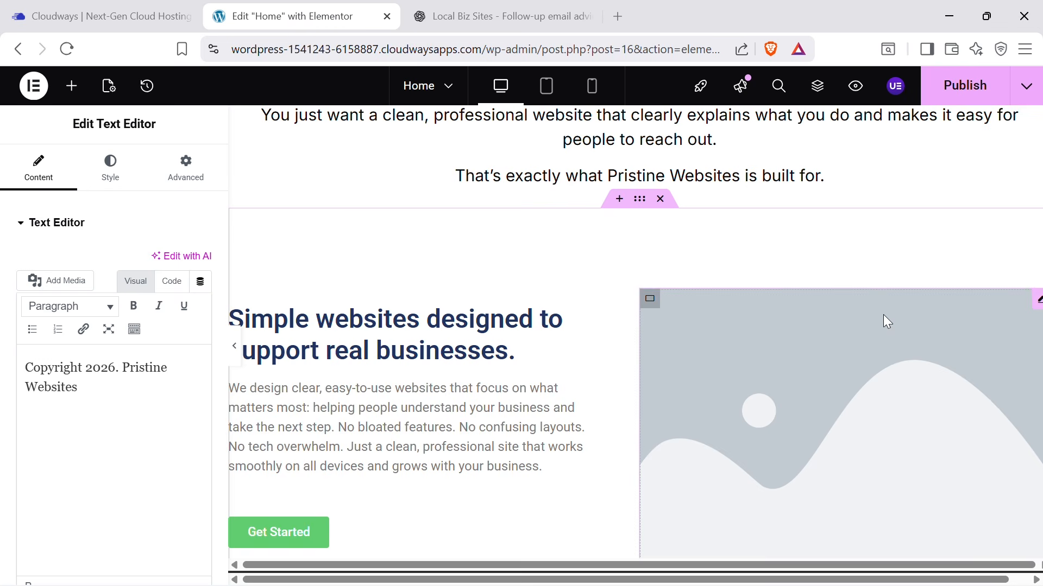
pyautogui.scroll(-2, 505, 352)
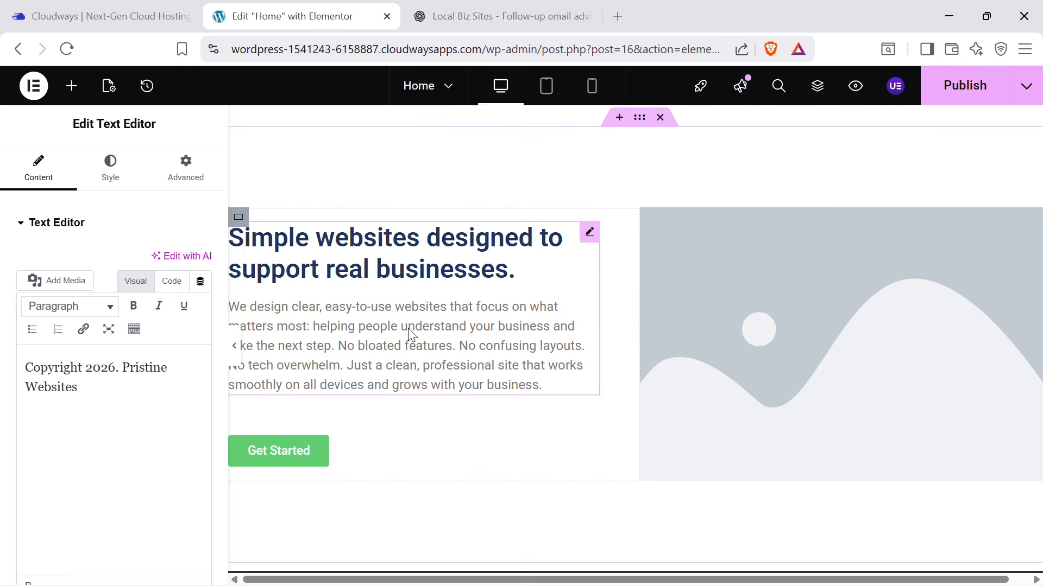
pyautogui.scroll(-2, 800, 292)
pyautogui.scroll(4, 809, 288)
pyautogui.scroll(-4, 809, 287)
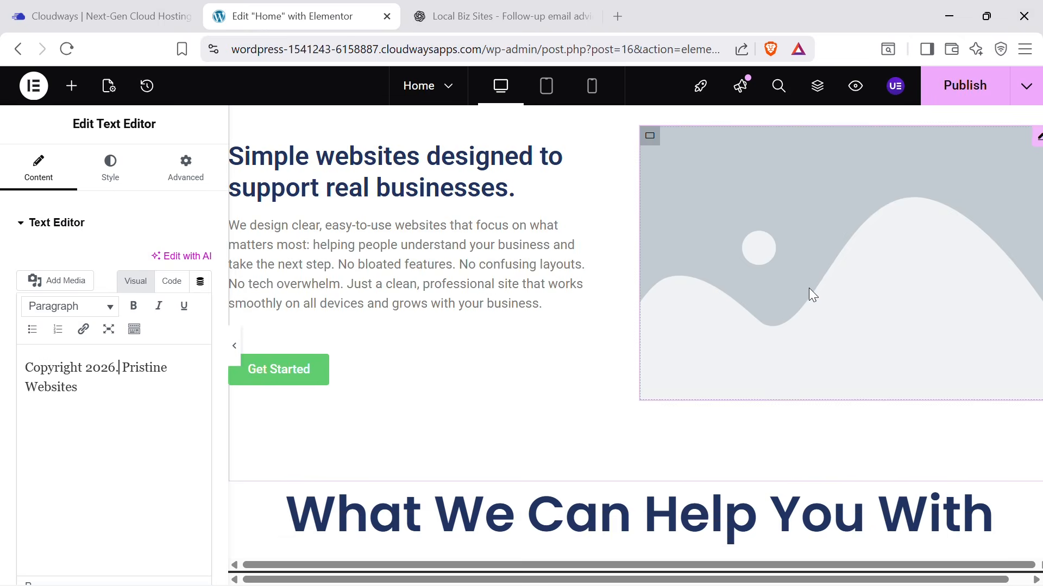
pyautogui.scroll(-3, 810, 293)
pyautogui.scroll(4, 357, 431)
pyautogui.click(321, 451)
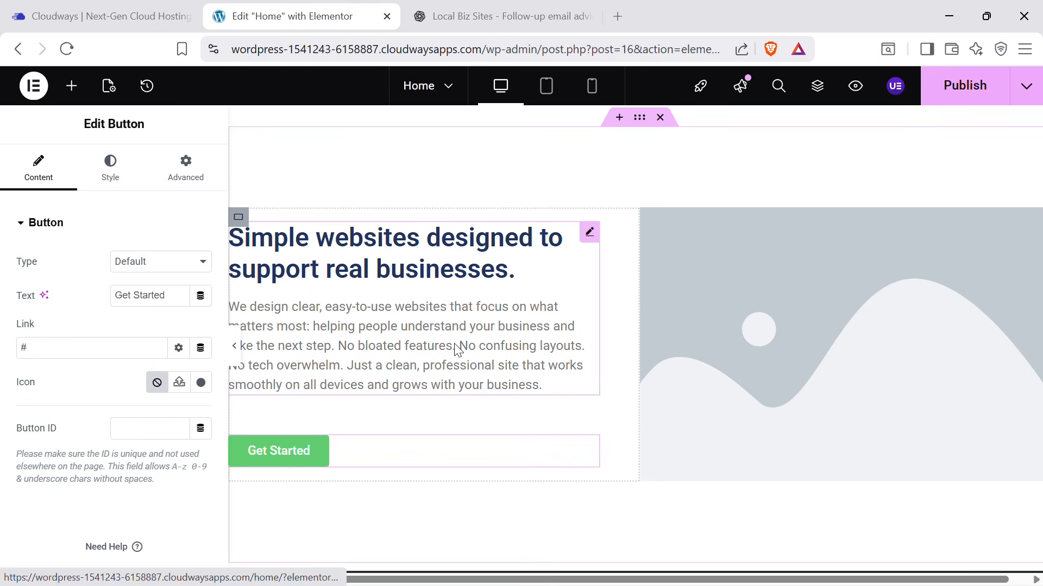
pyautogui.click(589, 232)
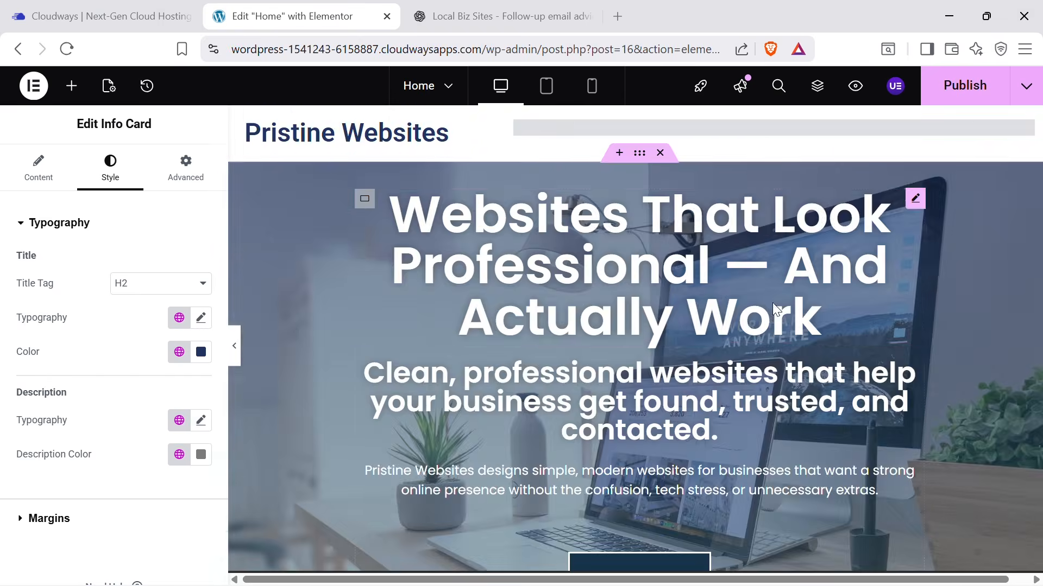
pyautogui.scroll(-4, 718, 374)
pyautogui.click(676, 341)
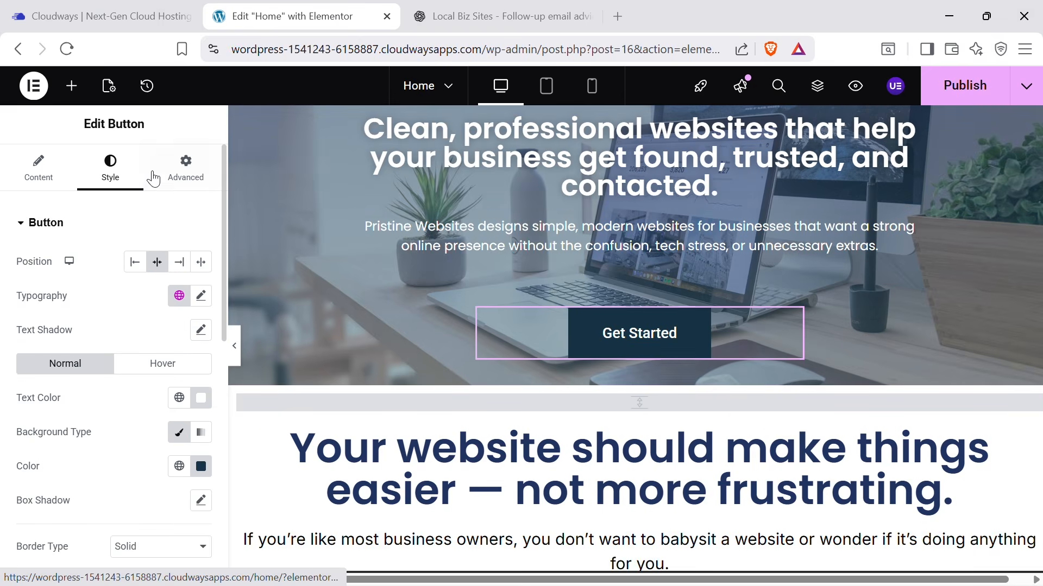
pyautogui.click(202, 467)
pyautogui.write('Pristine Websites')
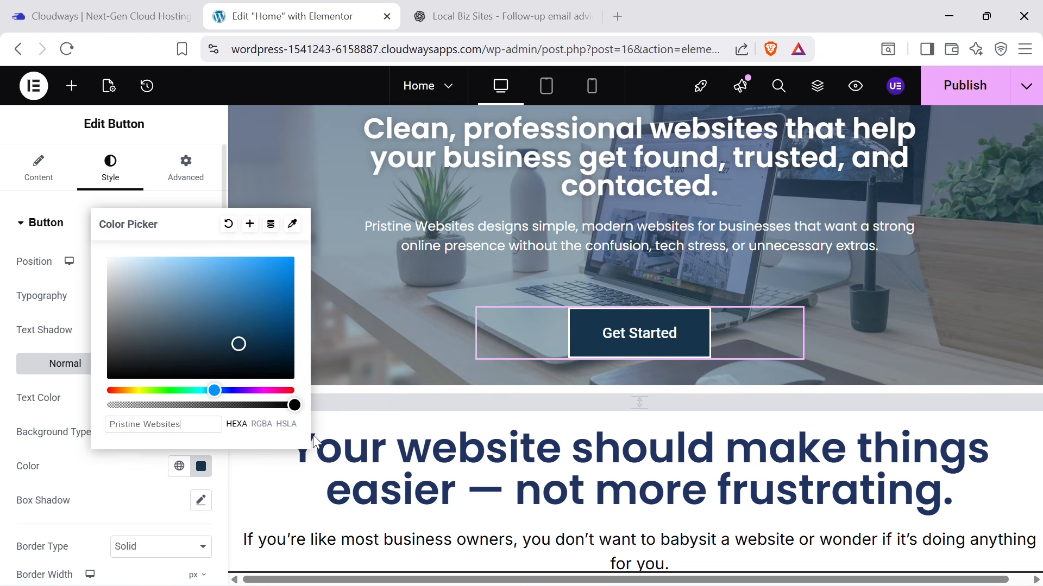
pyautogui.hotkey('ctrl', 'z')
pyautogui.hotkey('ctrl', 'c')
# Set the green Simple websites Get Started button's background to #16344A.
pyautogui.scroll(-10, 381, 426)
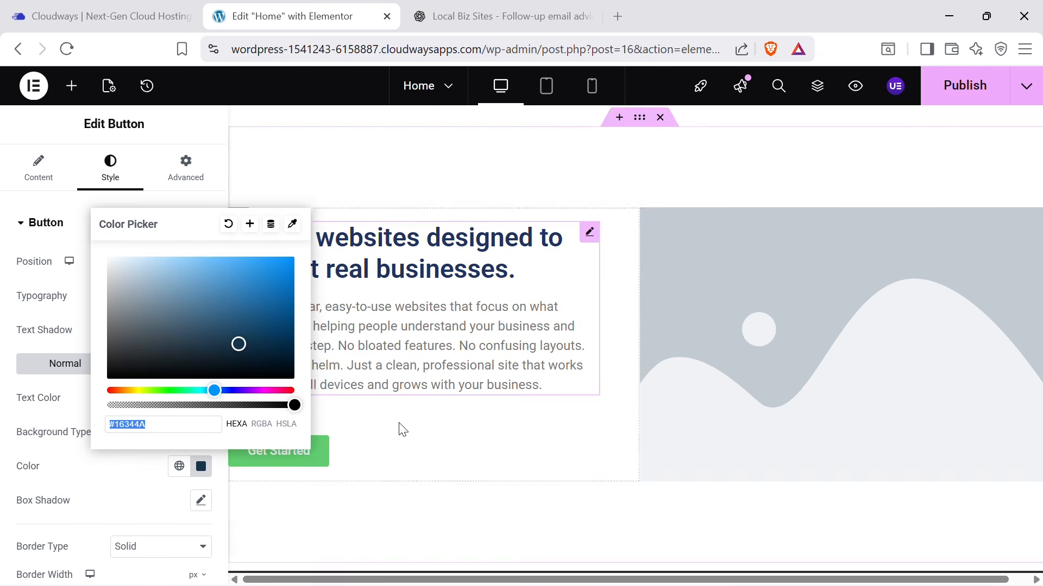
pyautogui.click(304, 458)
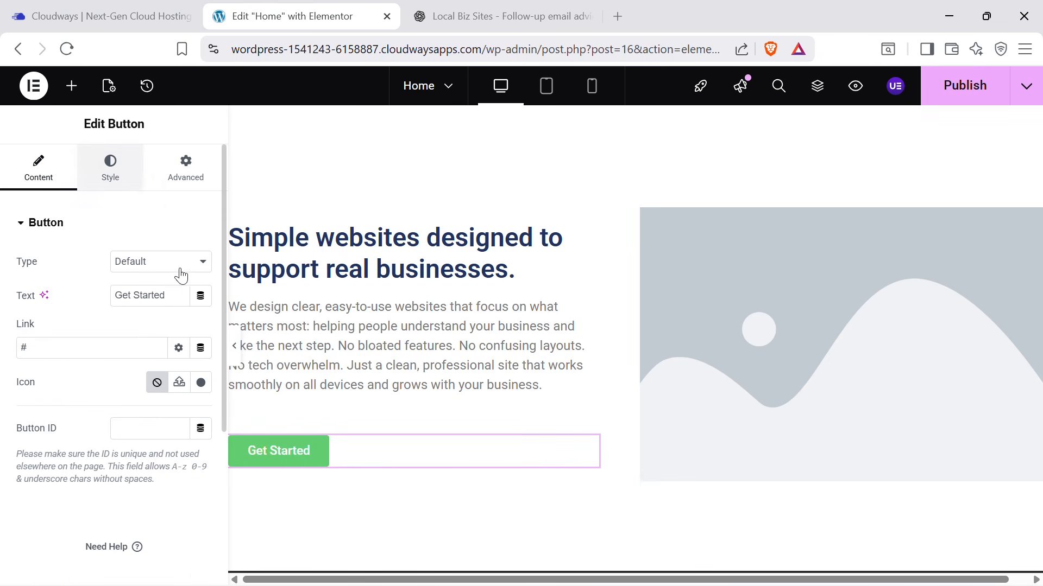
pyautogui.click(111, 168)
pyautogui.click(202, 469)
pyautogui.hotkey('ctrl', 'v')
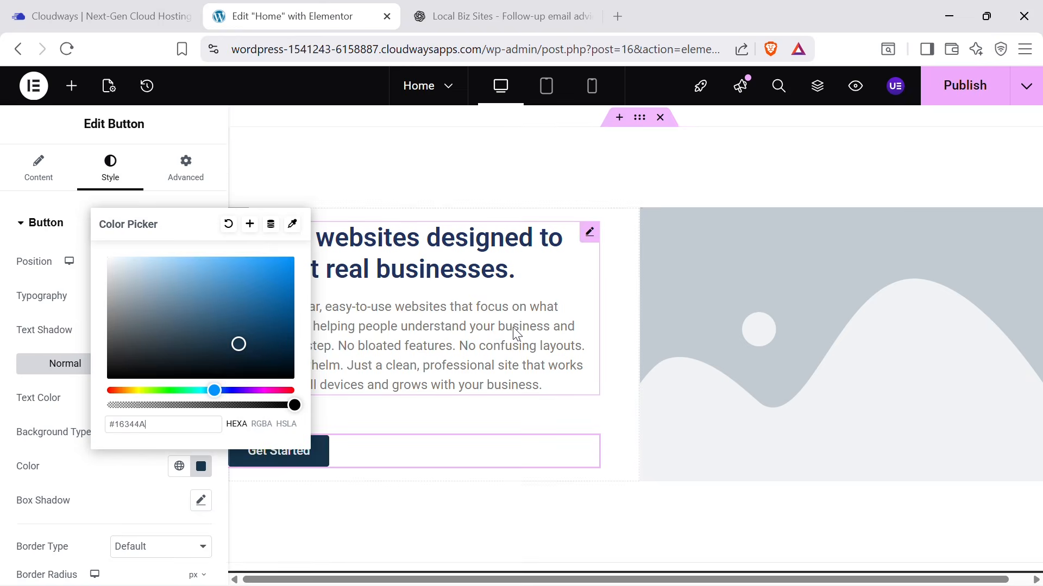
pyautogui.scroll(-3, 517, 333)
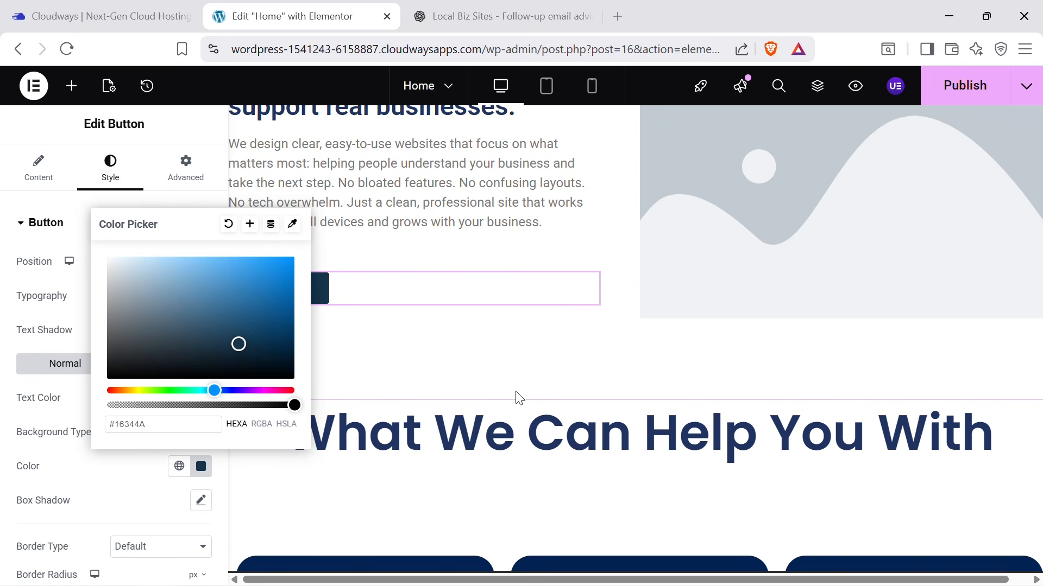
pyautogui.click(568, 295)
# Set the Simple websites Get Started button's label size to 21 px.
pyautogui.click(201, 295)
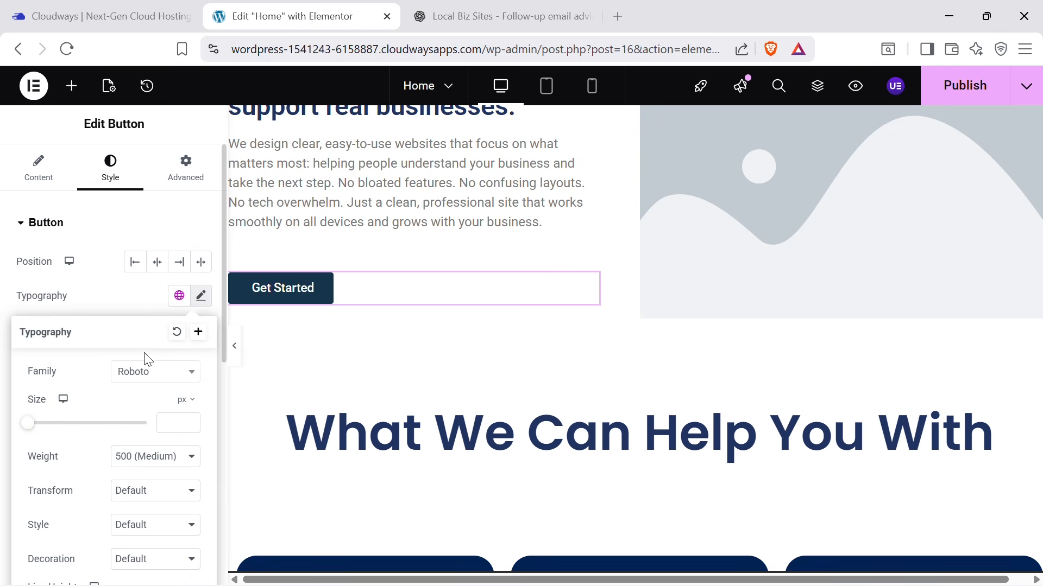
pyautogui.moveTo(30, 430); pyautogui.dragTo(39, 429)
pyautogui.scroll(5, 549, 174)
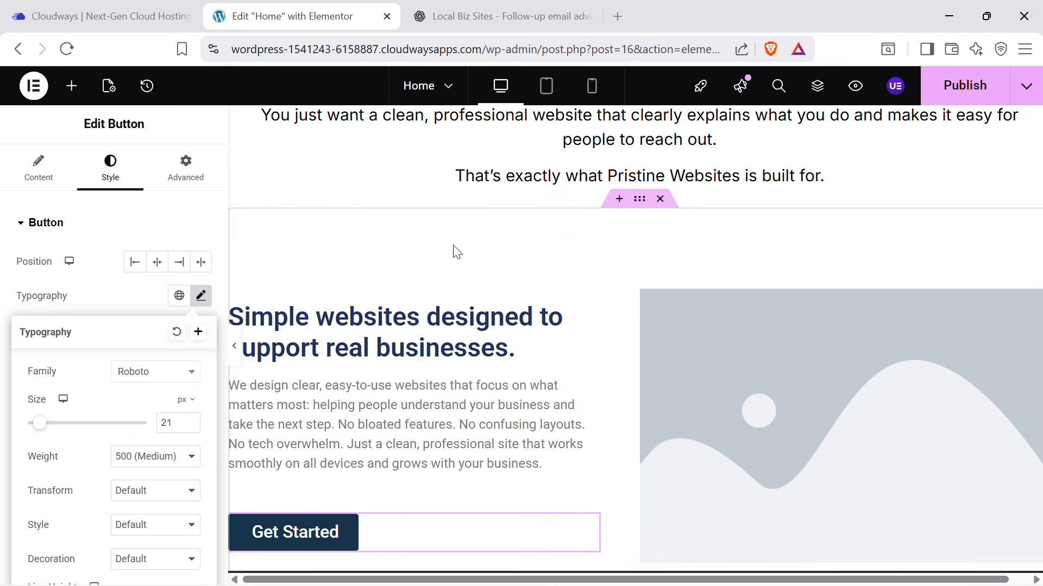
pyautogui.scroll(-2, 454, 249)
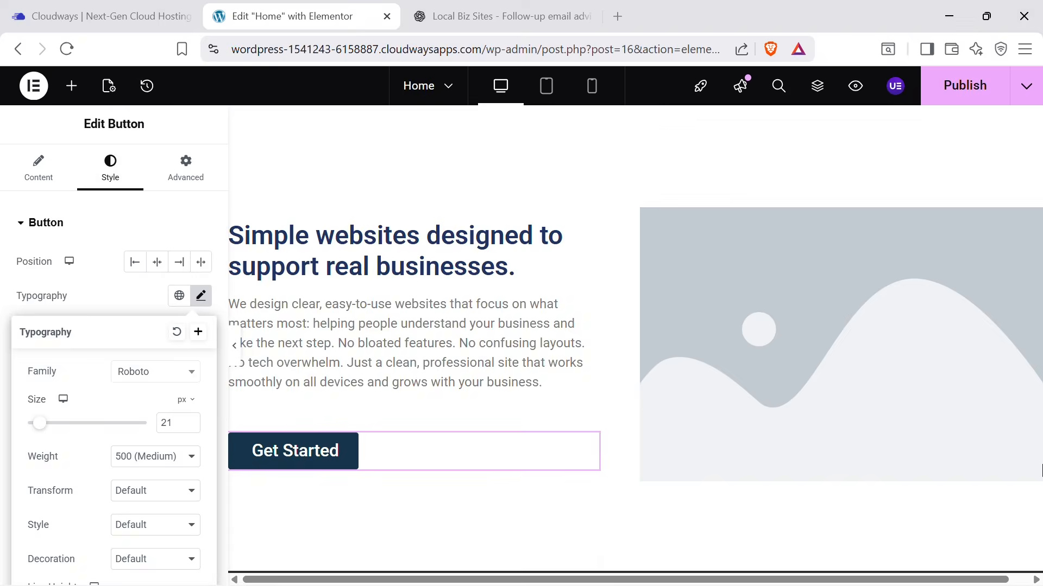
pyautogui.scroll(-5, 865, 379)
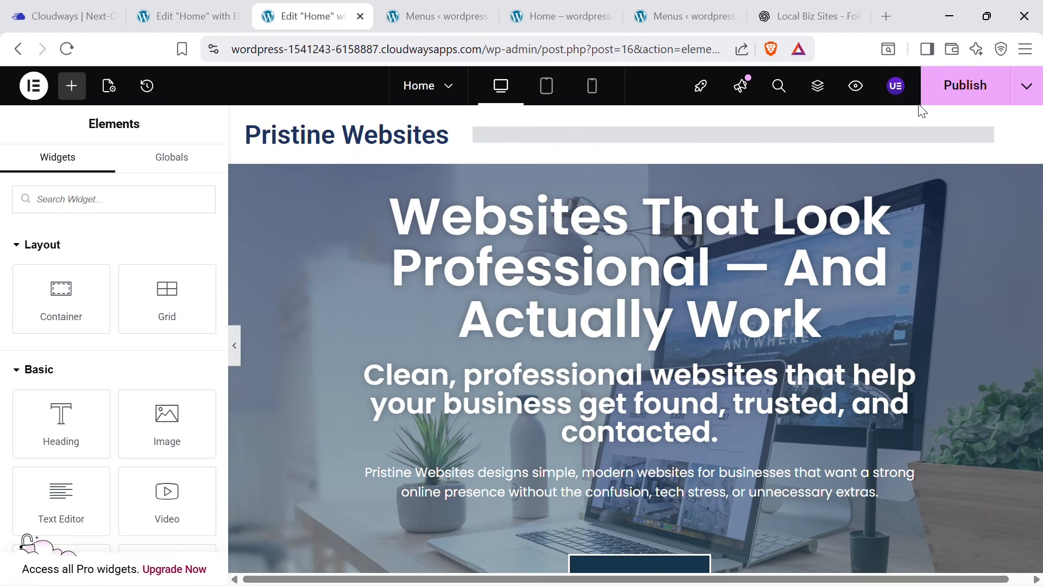
# Open Exit to WordPress in a new tab and go to the admin Pages list.
pyautogui.click(988, 141)
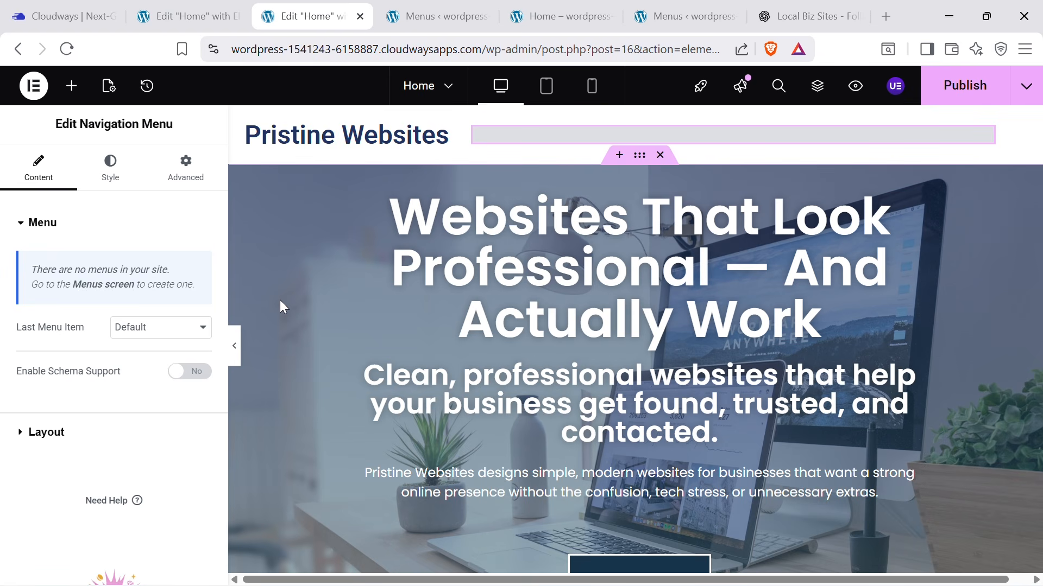
pyautogui.click(34, 86)
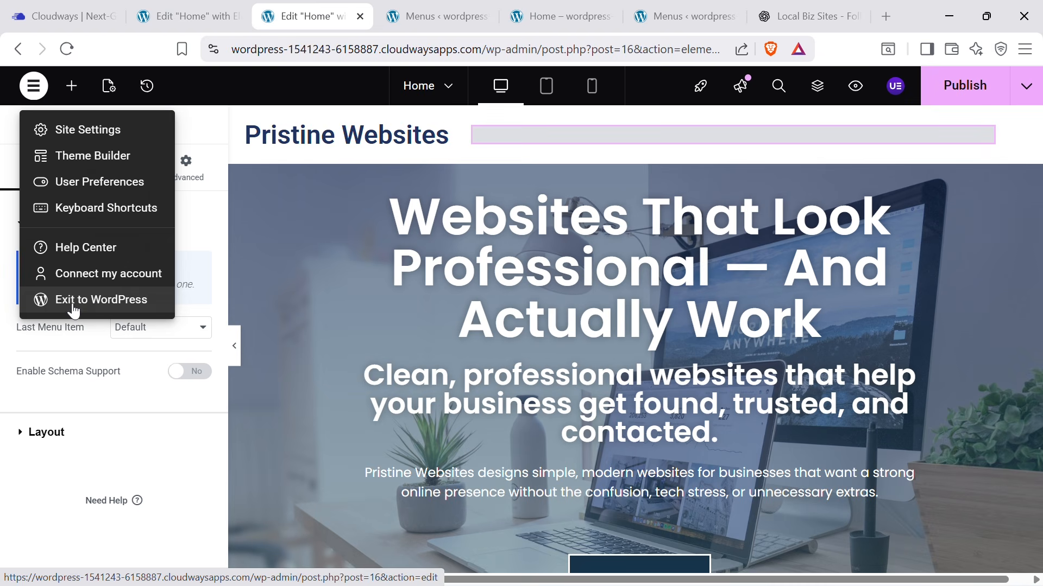
pyautogui.rightClick(127, 309)
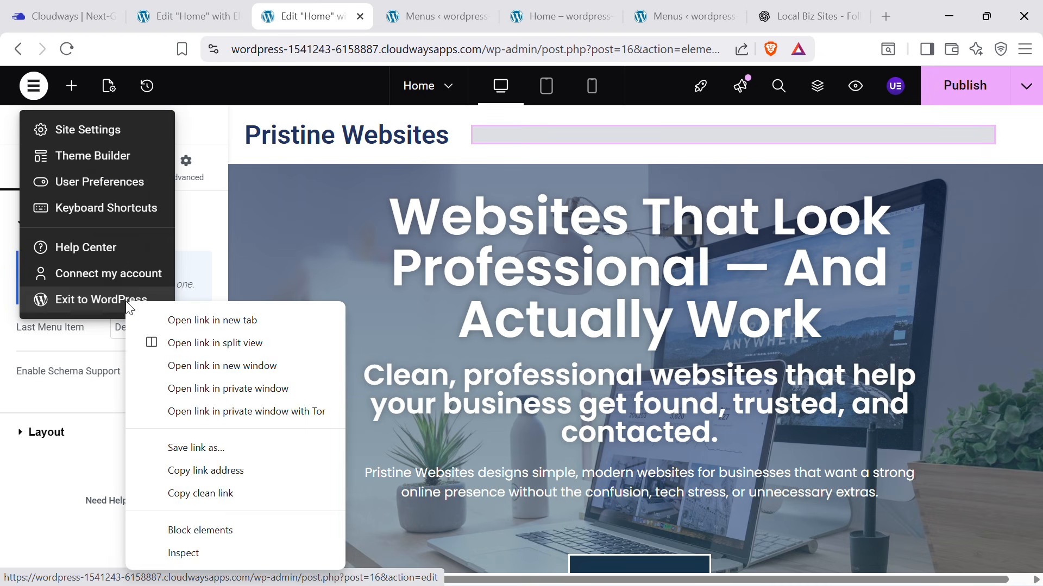
pyautogui.click(185, 322)
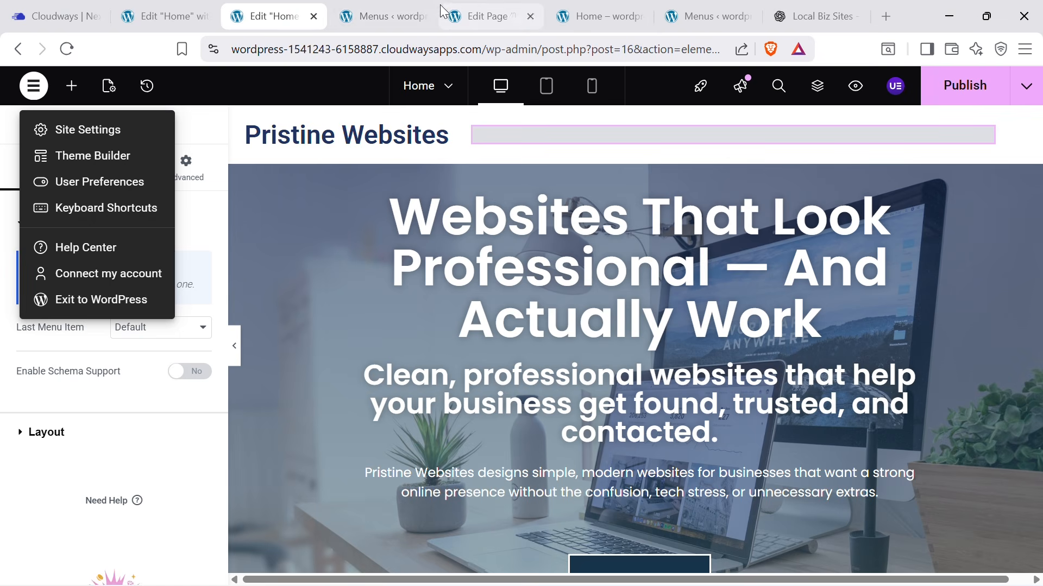
pyautogui.click(422, 14)
pyautogui.click(401, 18)
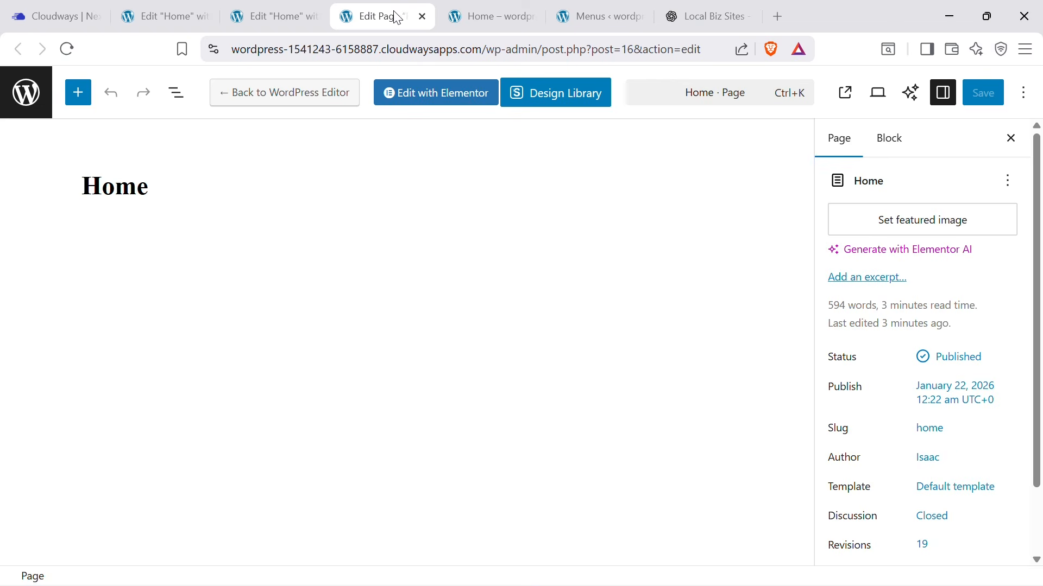
pyautogui.click(26, 92)
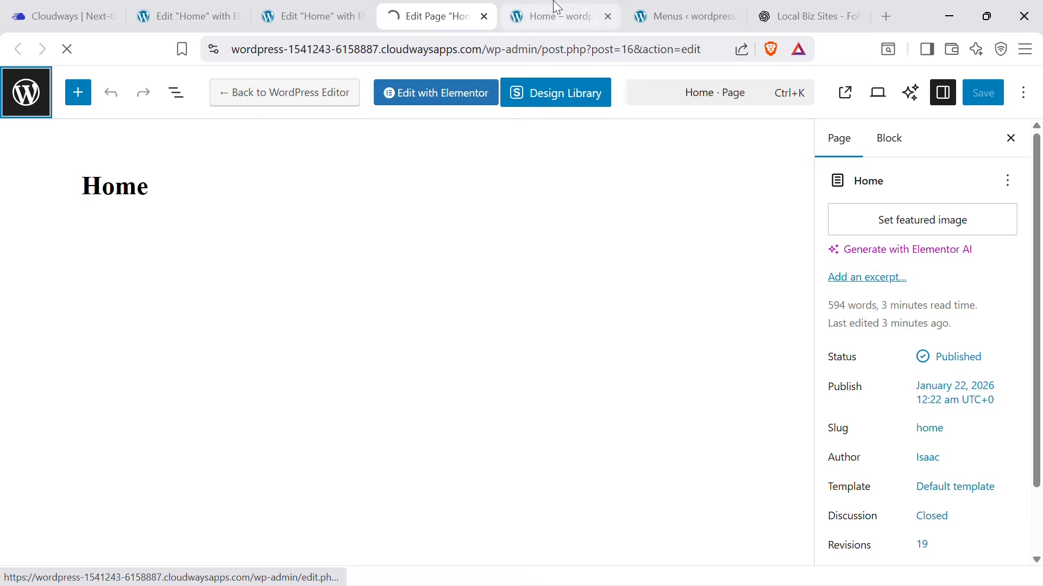
# Close the leftover Home preview and Menus tabs, returning to the Pages list.
pyautogui.click(592, 16)
pyautogui.click(609, 16)
pyautogui.click(609, 17)
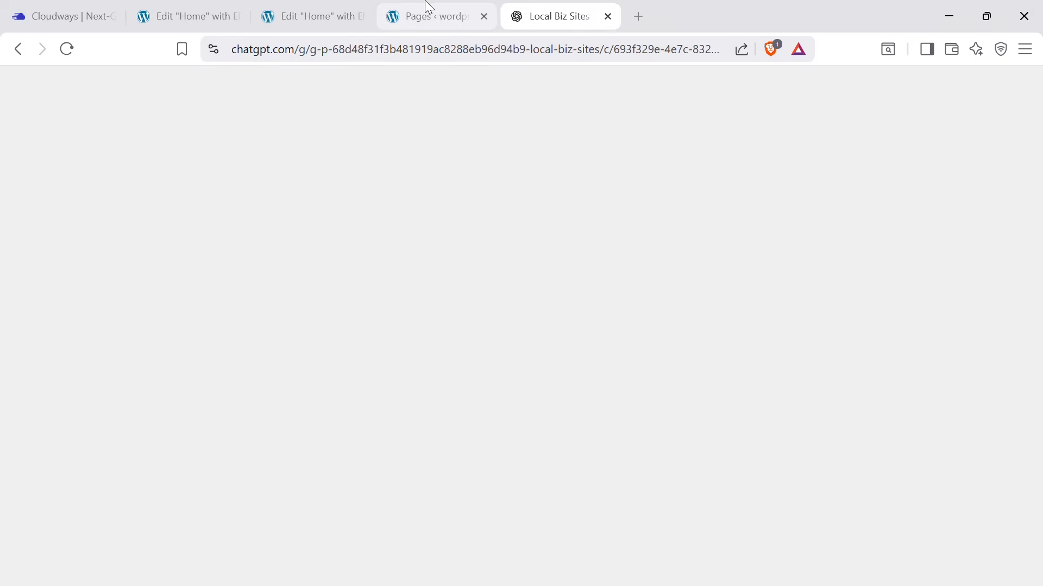
pyautogui.click(413, 8)
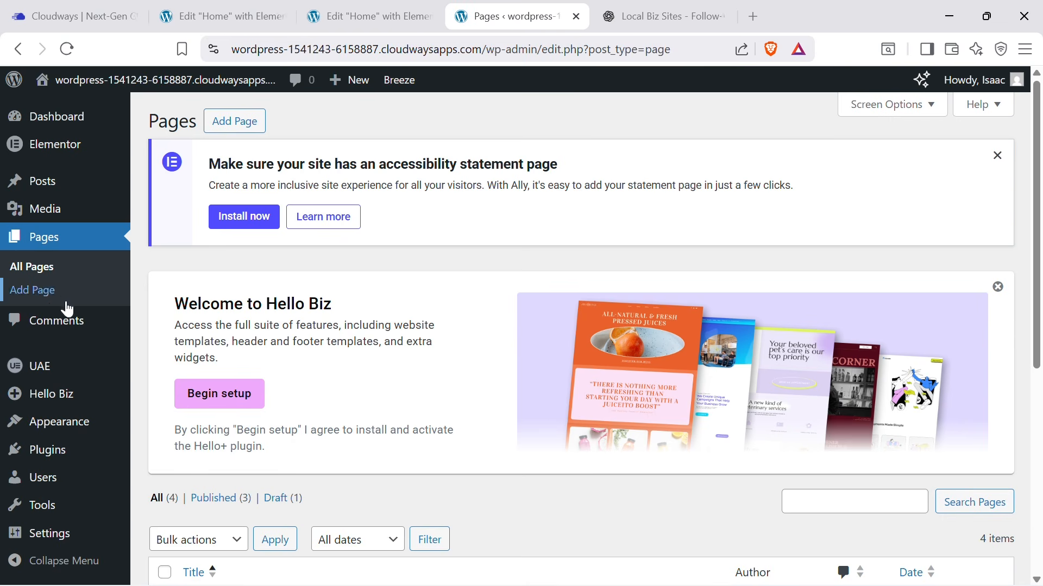
# Add a new page titled About and launch it in Elementor.
pyautogui.moveTo(53, 222)
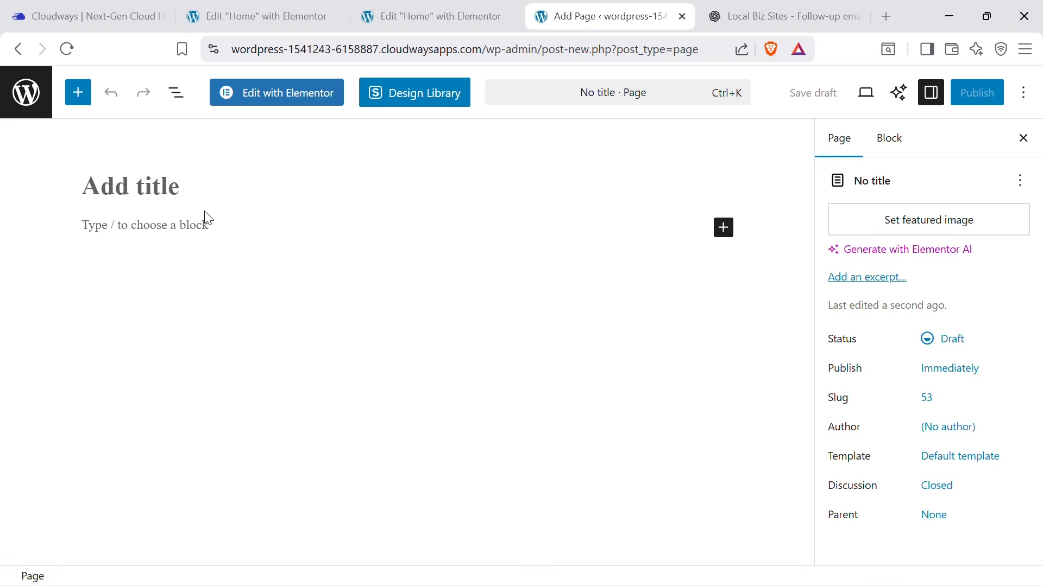
pyautogui.write('aBOUT')
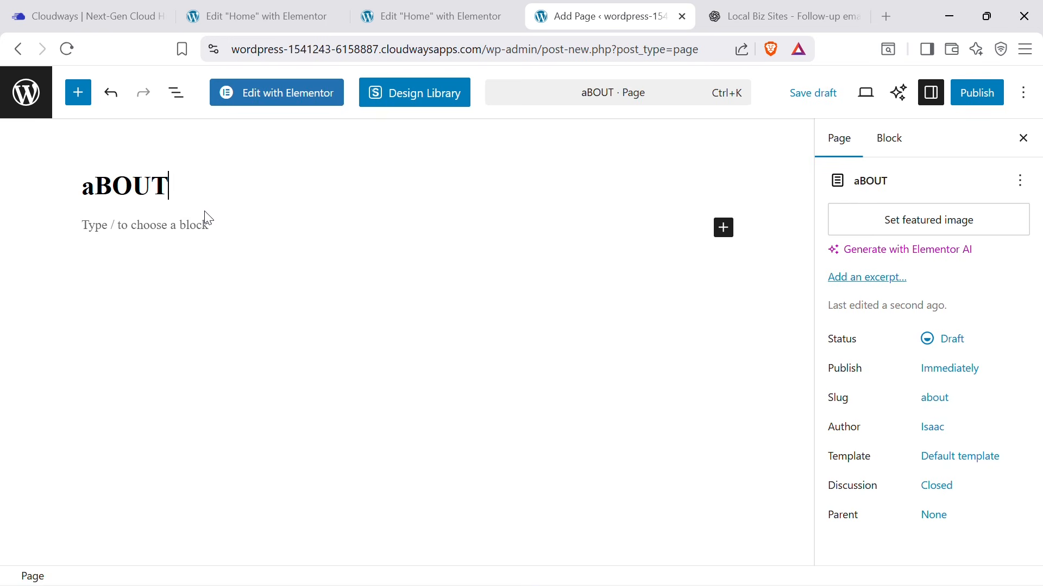
pyautogui.press('BackSpace')
pyautogui.press('BackSpace')
pyautogui.press('BackSpace')
pyautogui.press('BackSpace')
pyautogui.press('BackSpace')
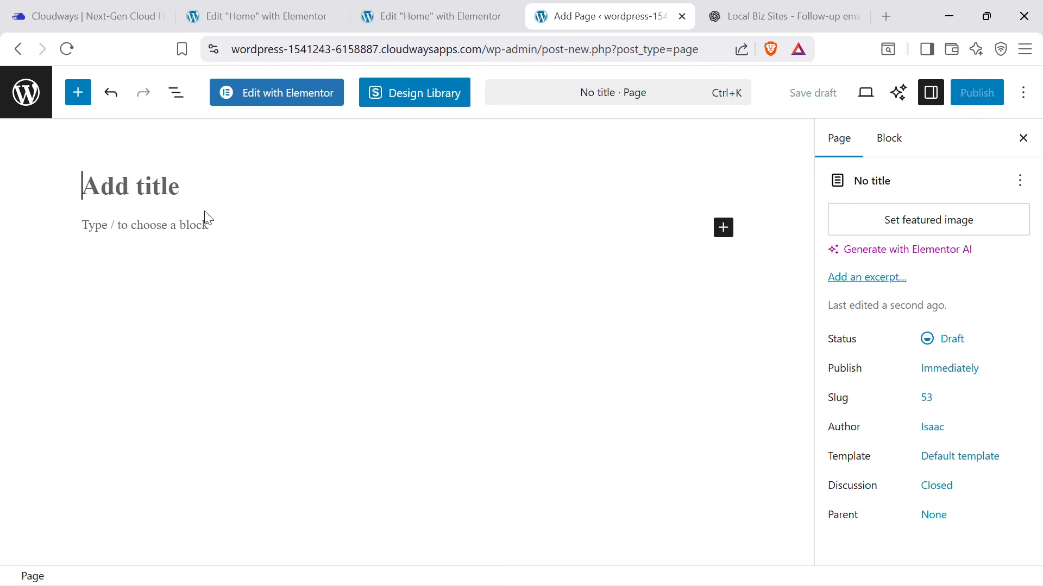
pyautogui.write('About')
pyautogui.click(307, 94)
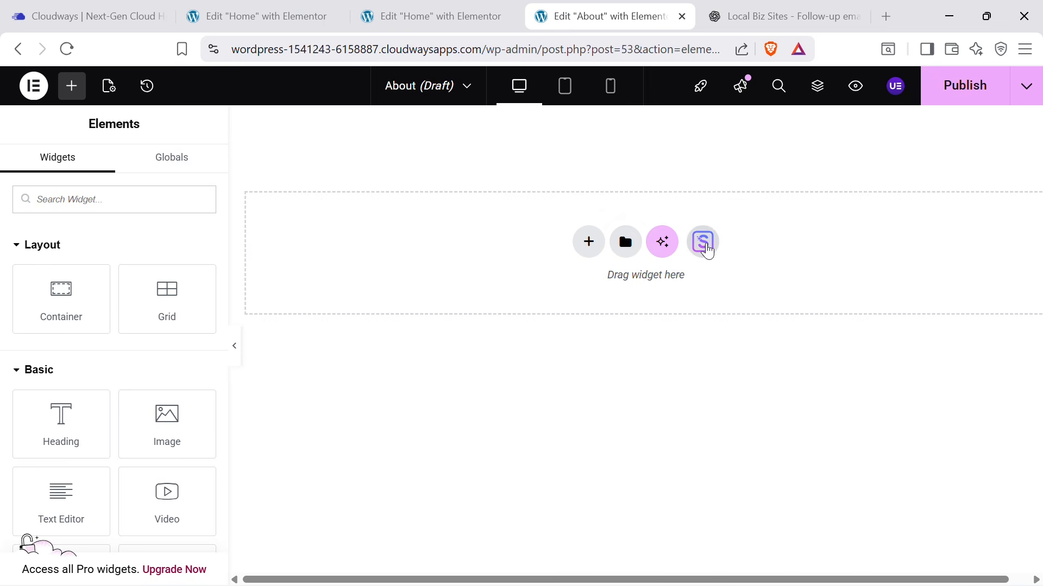
# Import the Mountain kit's About page template from the template library.
pyautogui.click(703, 242)
pyautogui.scroll(-8, 617, 256)
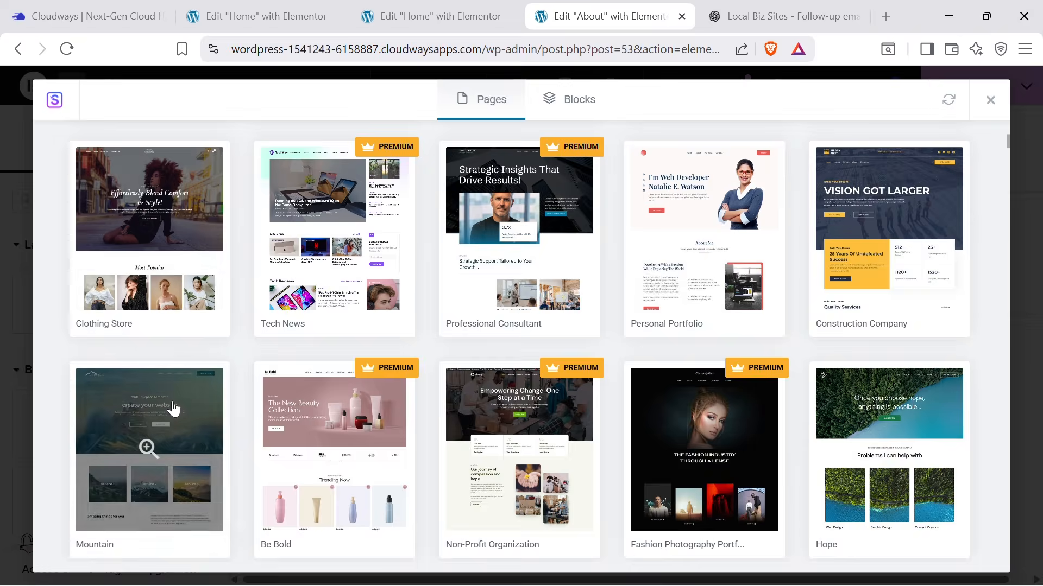
pyautogui.click(174, 408)
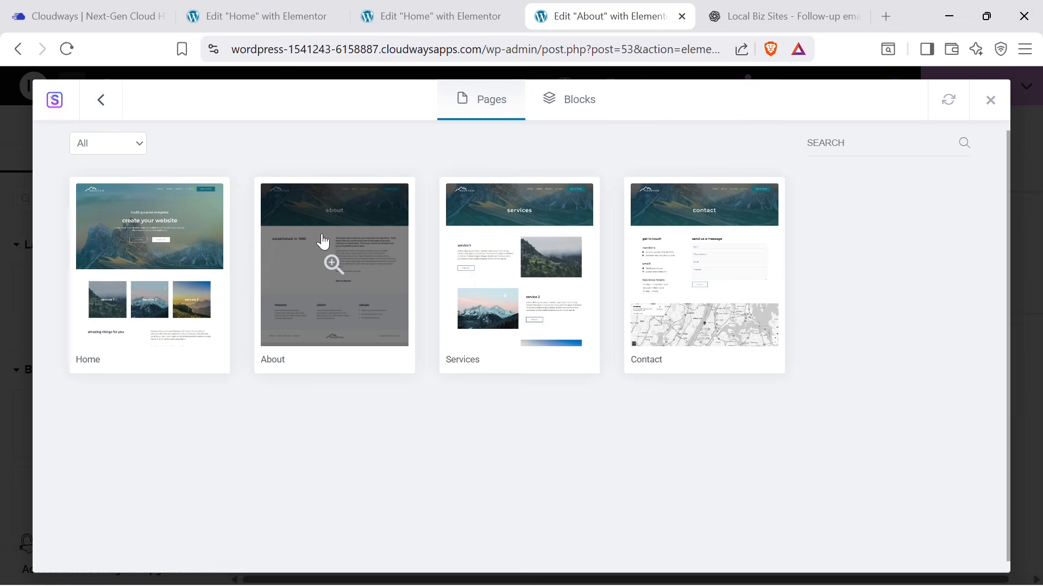
pyautogui.click(321, 262)
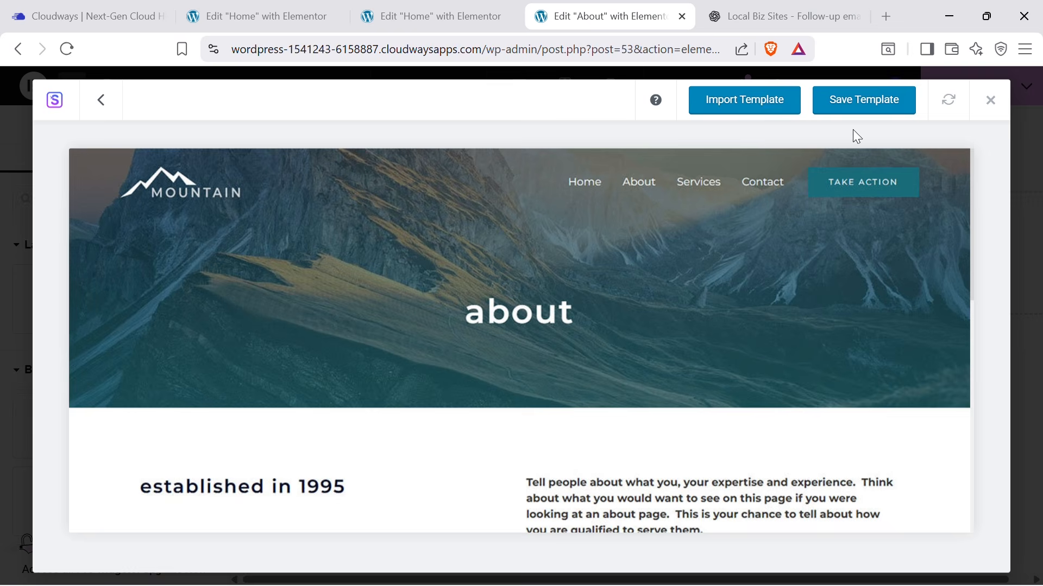
pyautogui.click(761, 107)
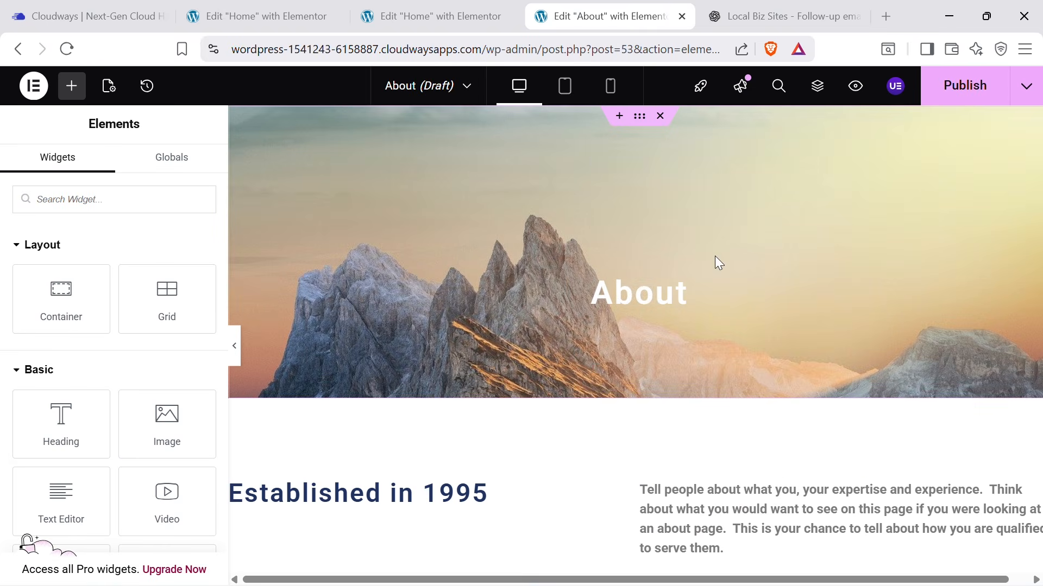
# Replace the About hero's background image with the laptop photo from the media library.
pyautogui.click(637, 124)
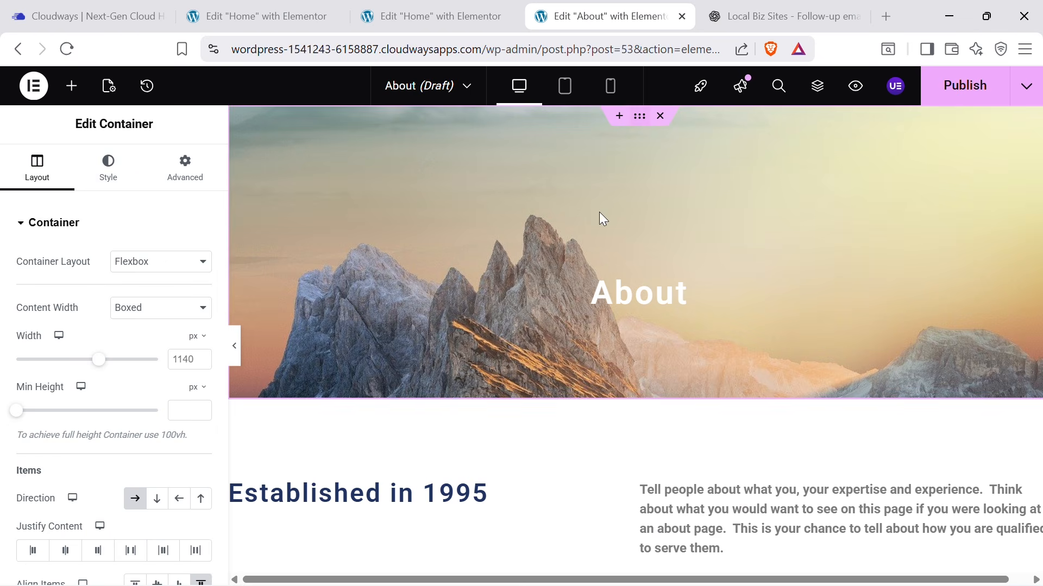
pyautogui.click(113, 163)
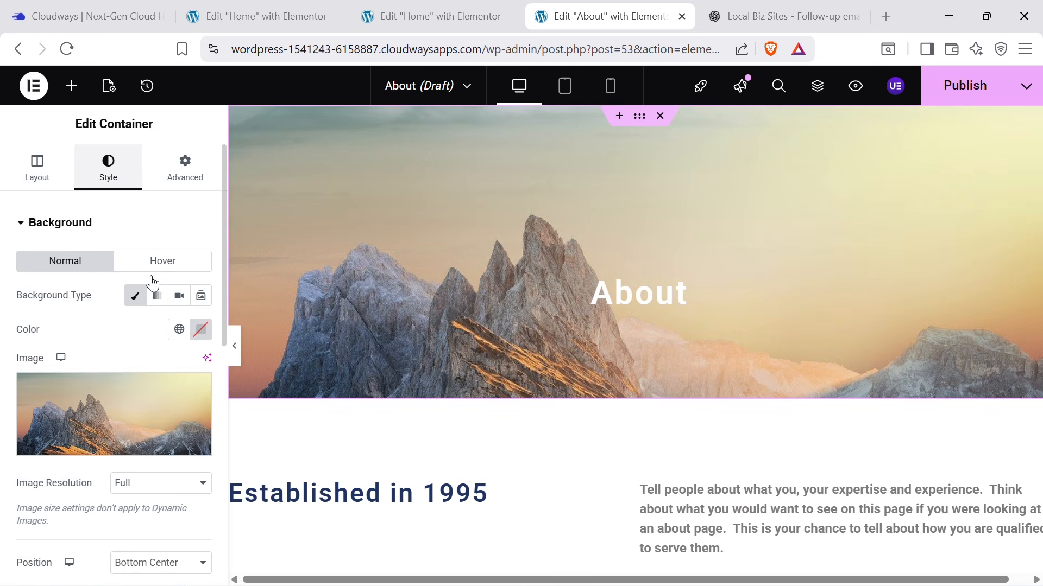
pyautogui.click(147, 418)
pyautogui.click(286, 279)
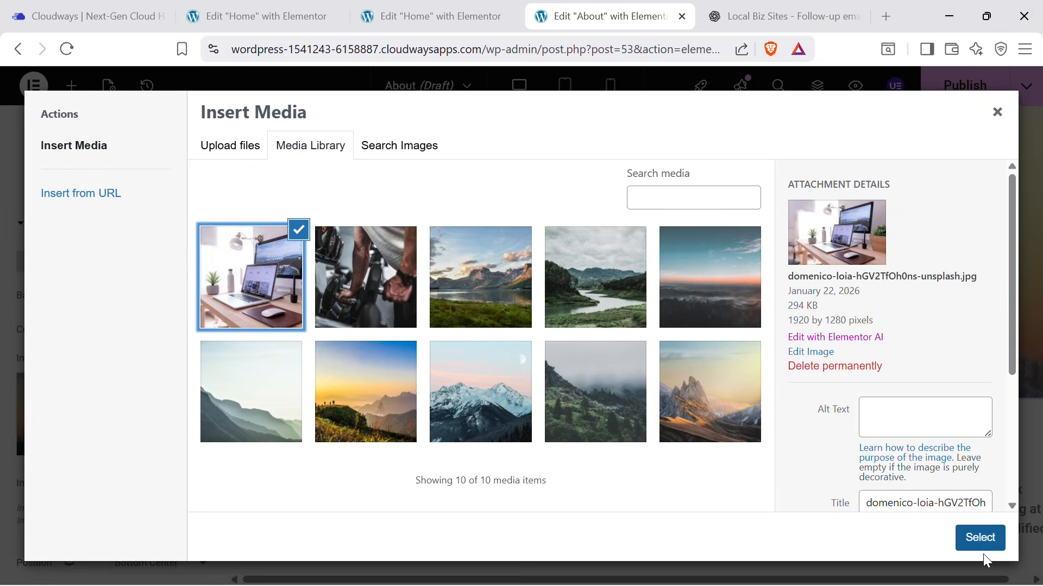
pyautogui.click(980, 539)
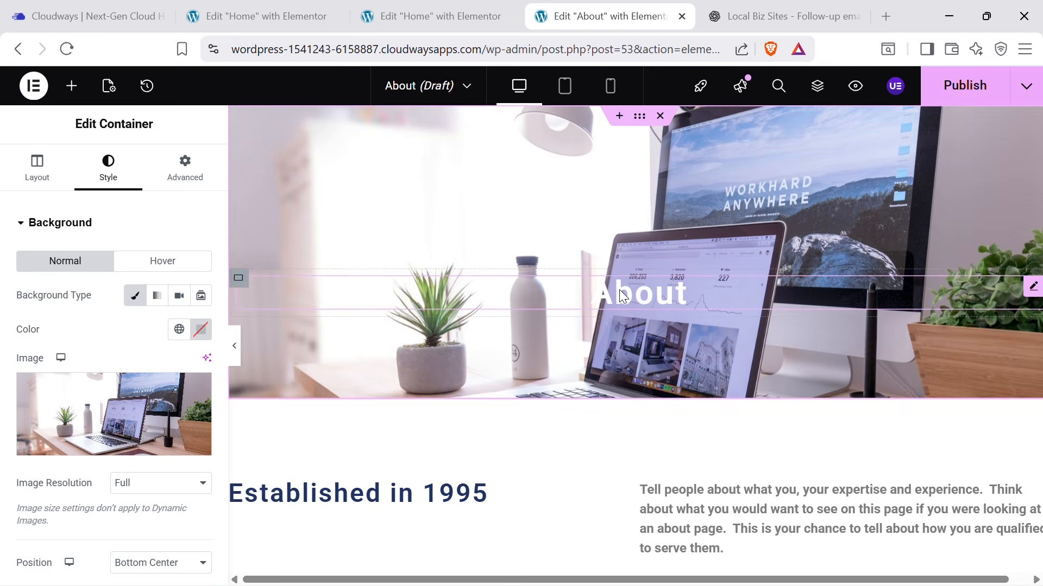
# Give the hero a Classic black background overlay at 0.6 opacity.
pyautogui.scroll(-3, 152, 353)
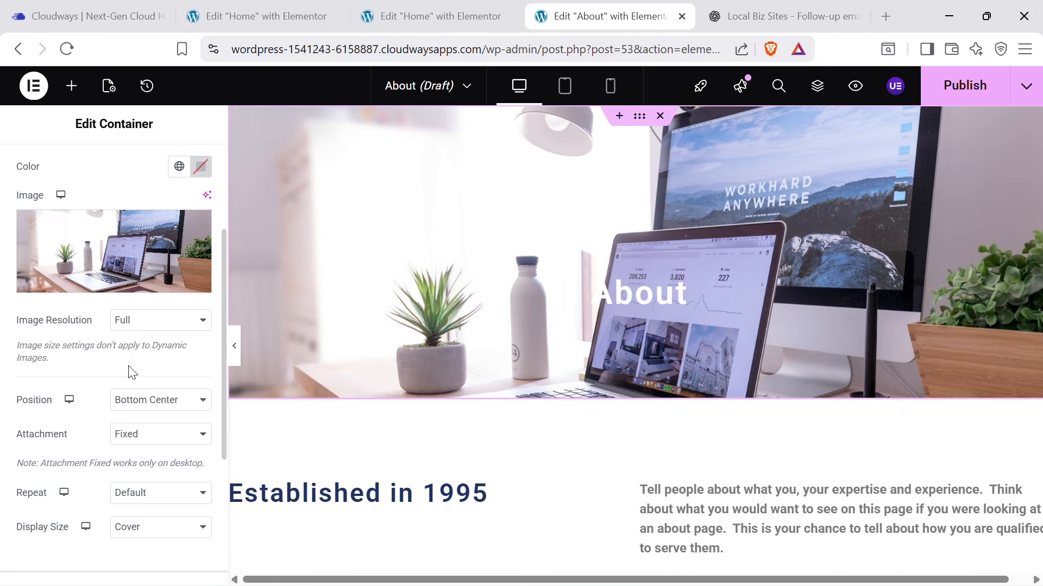
pyautogui.scroll(-3, 132, 373)
pyautogui.click(81, 468)
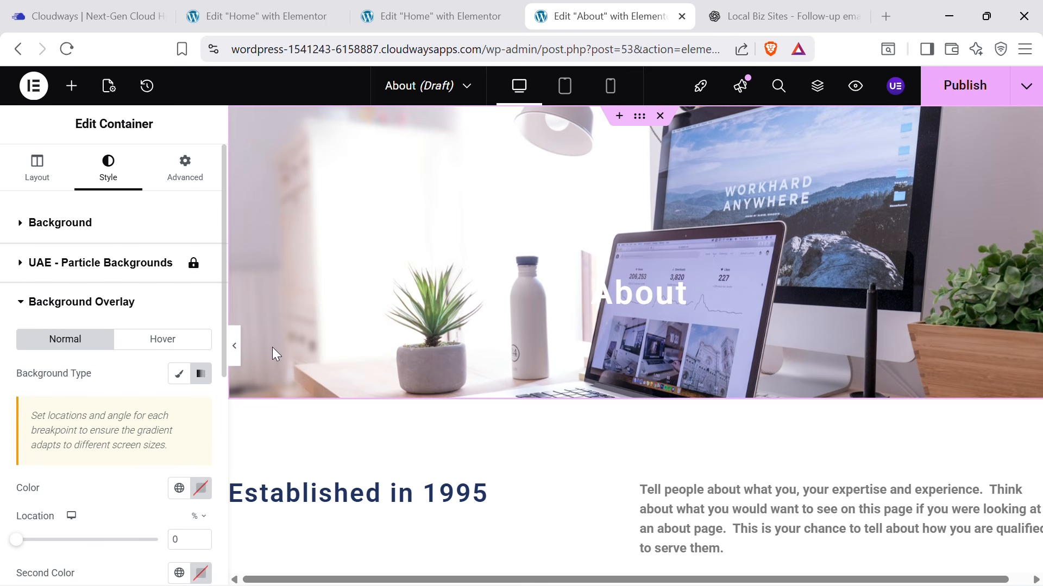
pyautogui.click(179, 373)
pyautogui.click(200, 408)
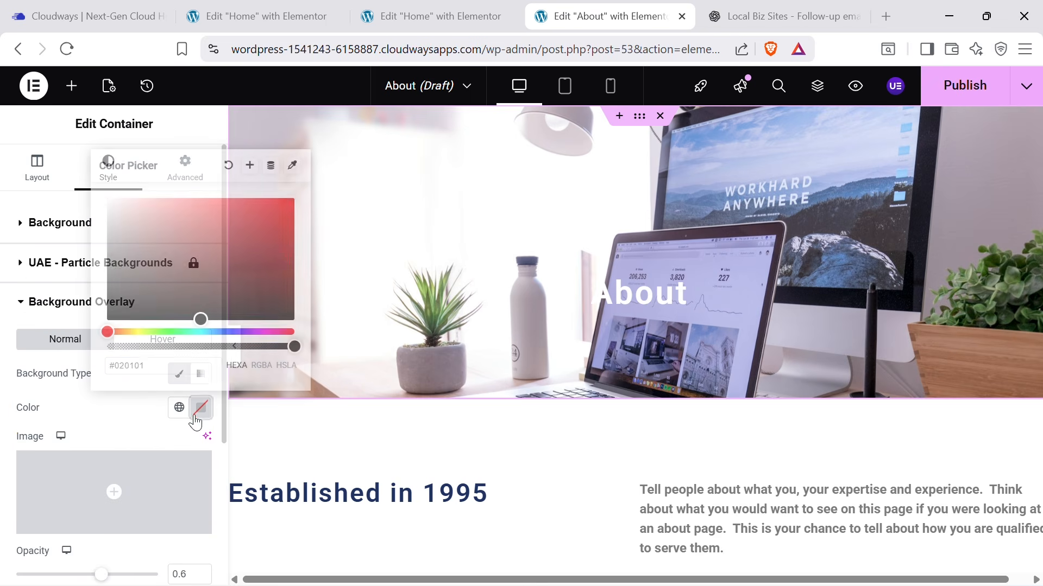
pyautogui.moveTo(175, 311); pyautogui.dragTo(63, 339)
pyautogui.scroll(-2, 151, 398)
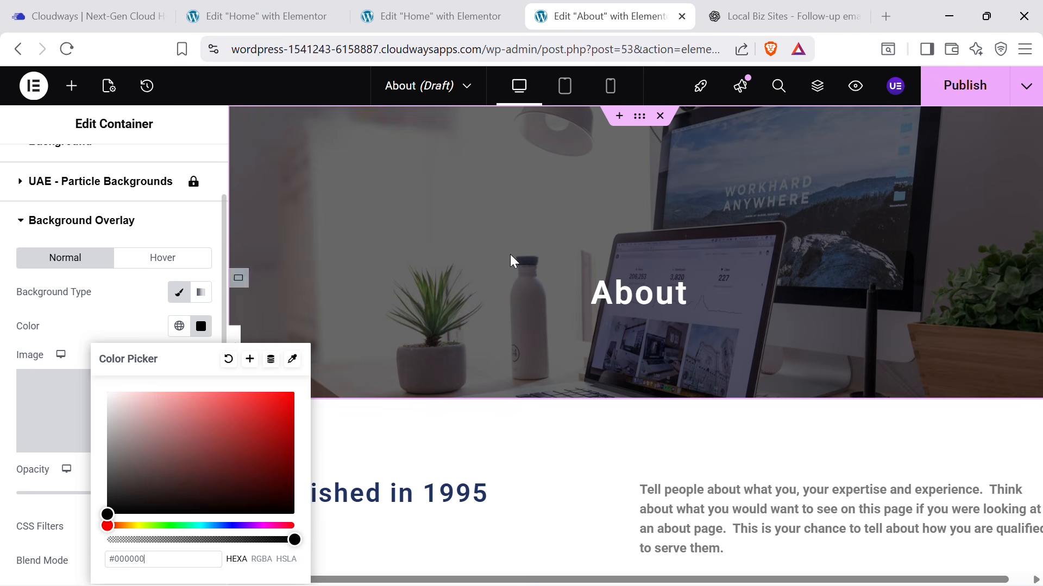
pyautogui.click(606, 222)
pyautogui.scroll(2, 145, 197)
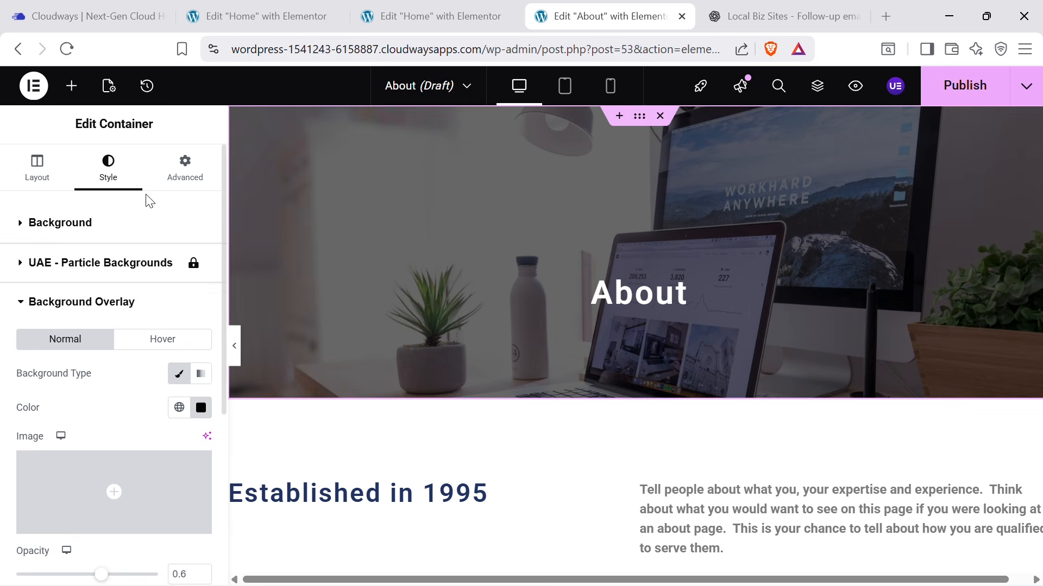
# Change the hero container's top padding from 200 to 100.
pyautogui.click(184, 167)
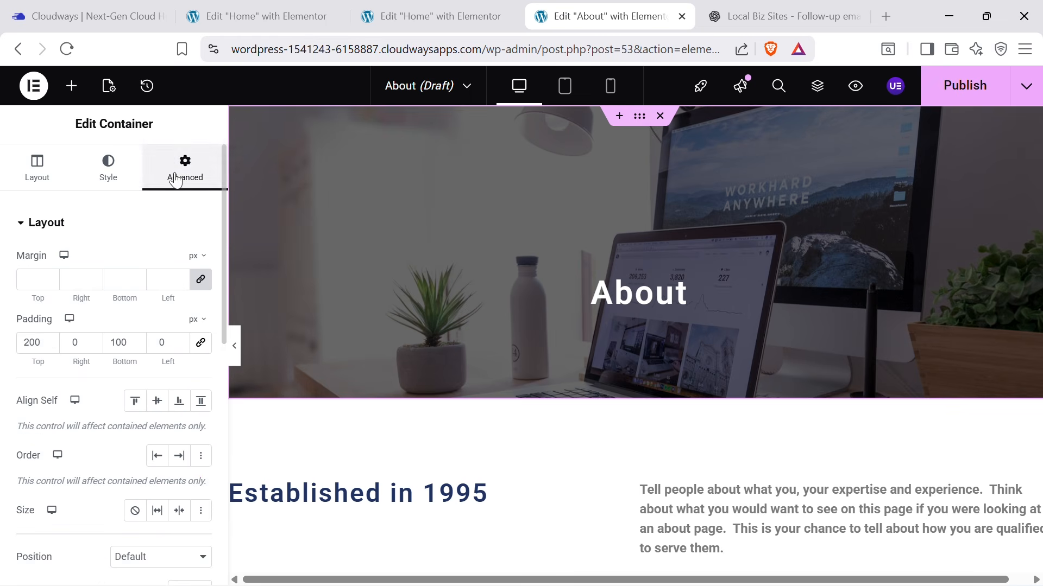
pyautogui.moveTo(31, 342); pyautogui.dragTo(2, 358)
pyautogui.write('10')
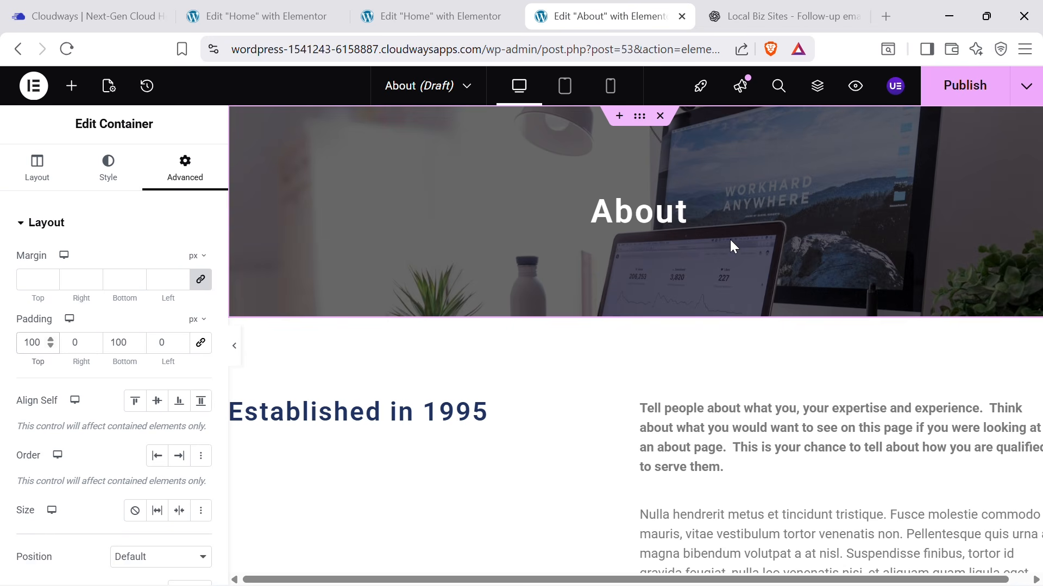
# Review the shortened hero and publish the About page.
pyautogui.scroll(-10, 789, 390)
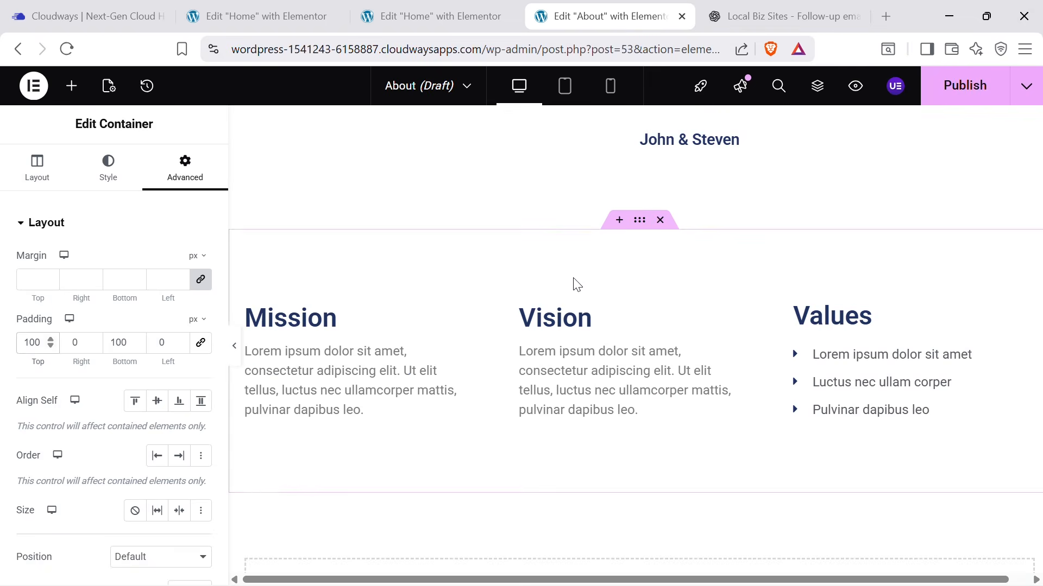
pyautogui.scroll(10, 575, 284)
pyautogui.scroll(-10, 638, 364)
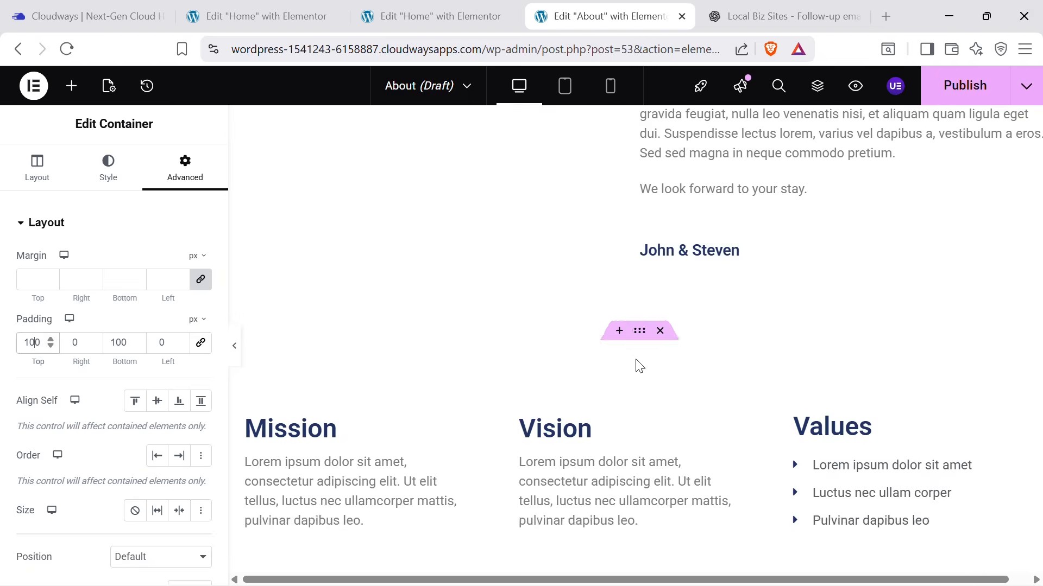
pyautogui.scroll(8, 603, 381)
pyautogui.scroll(2, 606, 326)
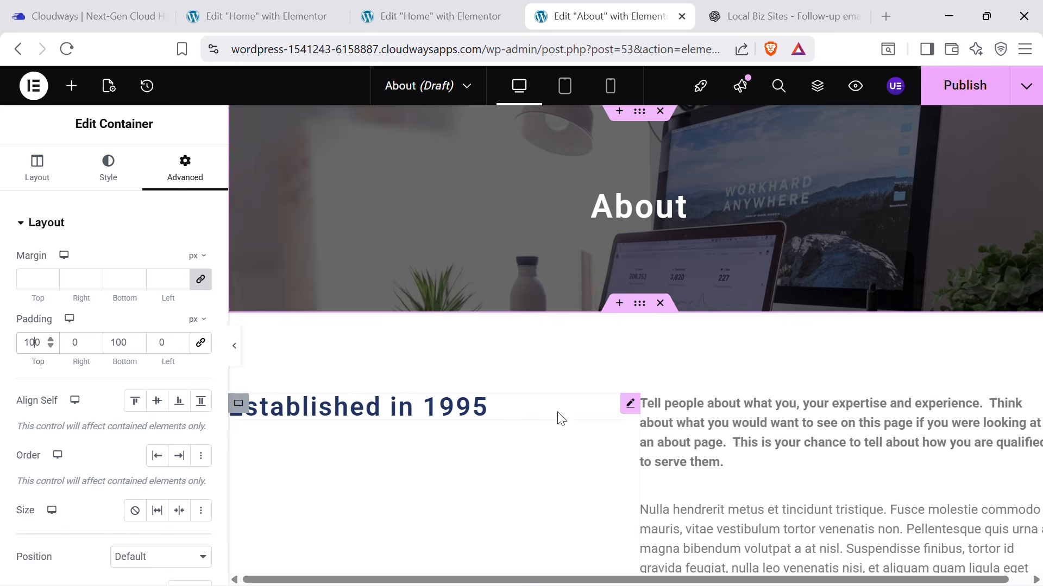
pyautogui.scroll(-3, 612, 326)
pyautogui.scroll(-6, 610, 314)
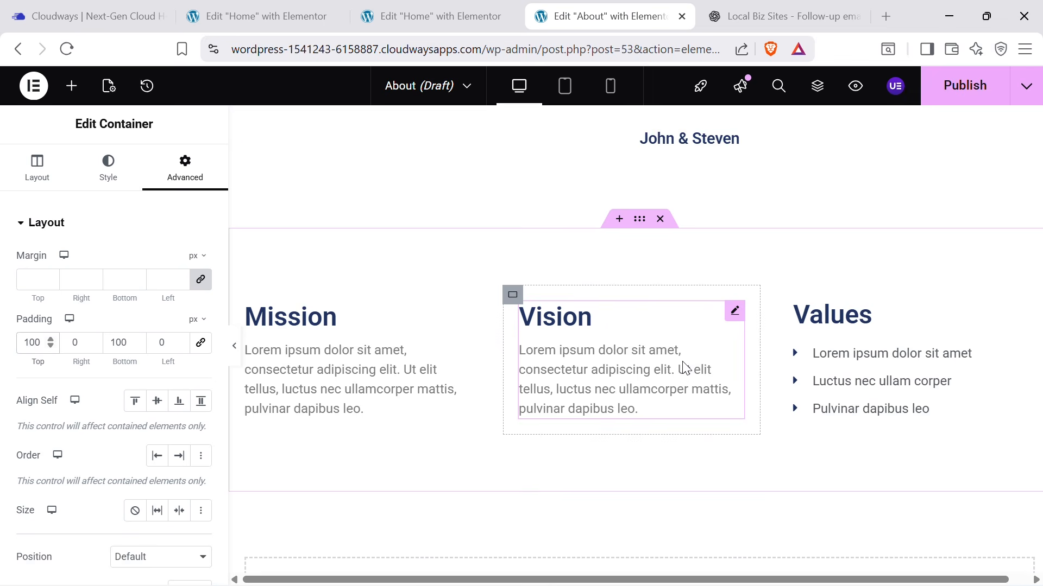
pyautogui.scroll(-3, 685, 374)
pyautogui.scroll(10, 683, 368)
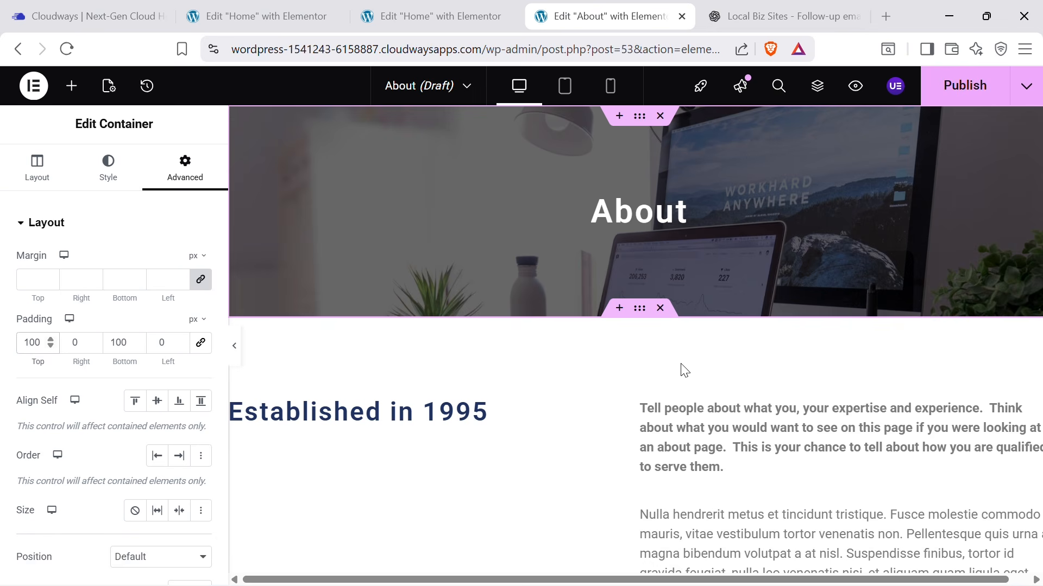
pyautogui.click(966, 102)
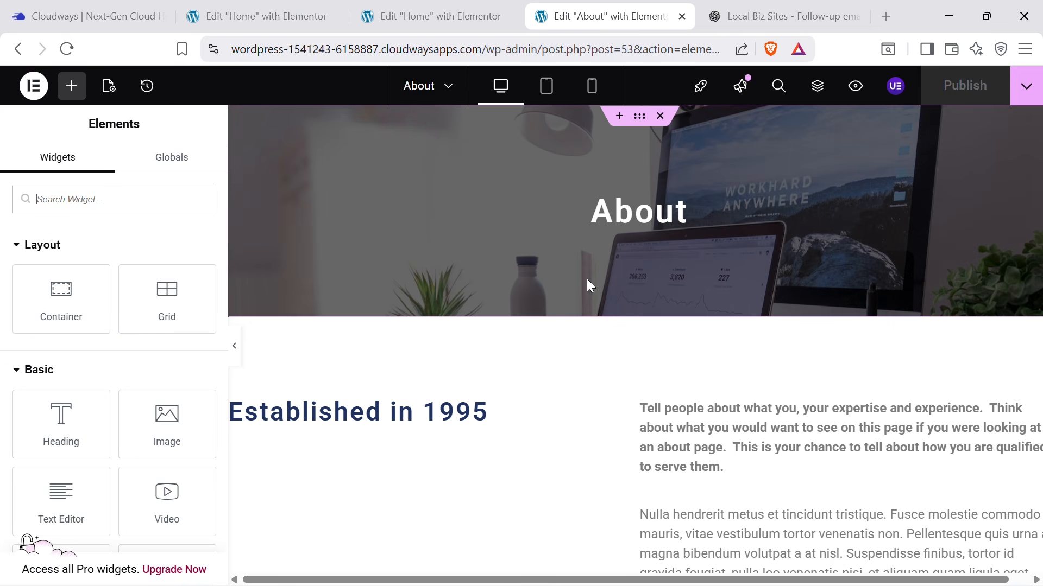
# Leave Elementor and start a new WordPress page titled 'Contact'.
pyautogui.click(35, 87)
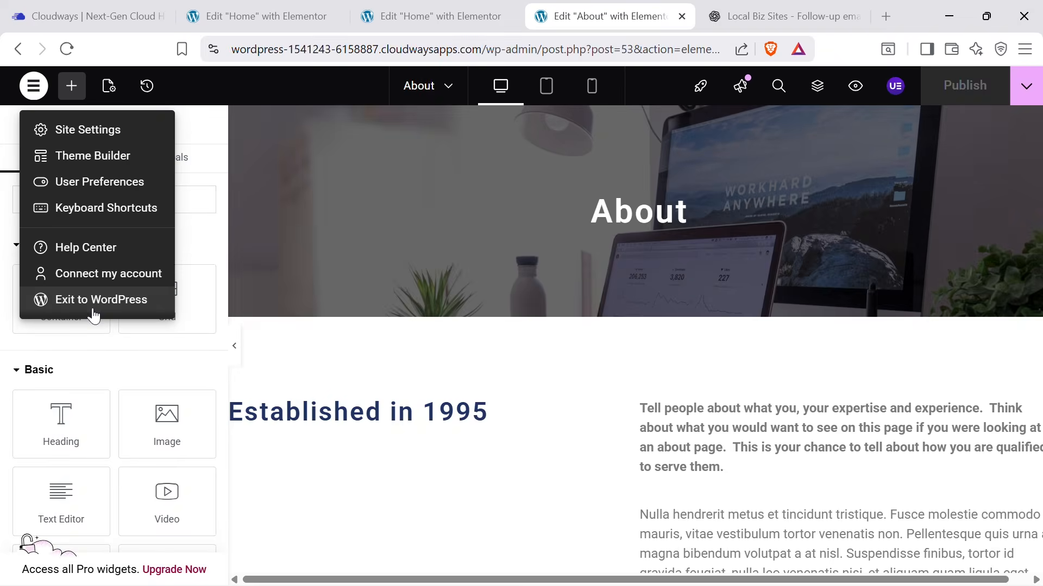
pyautogui.click(93, 303)
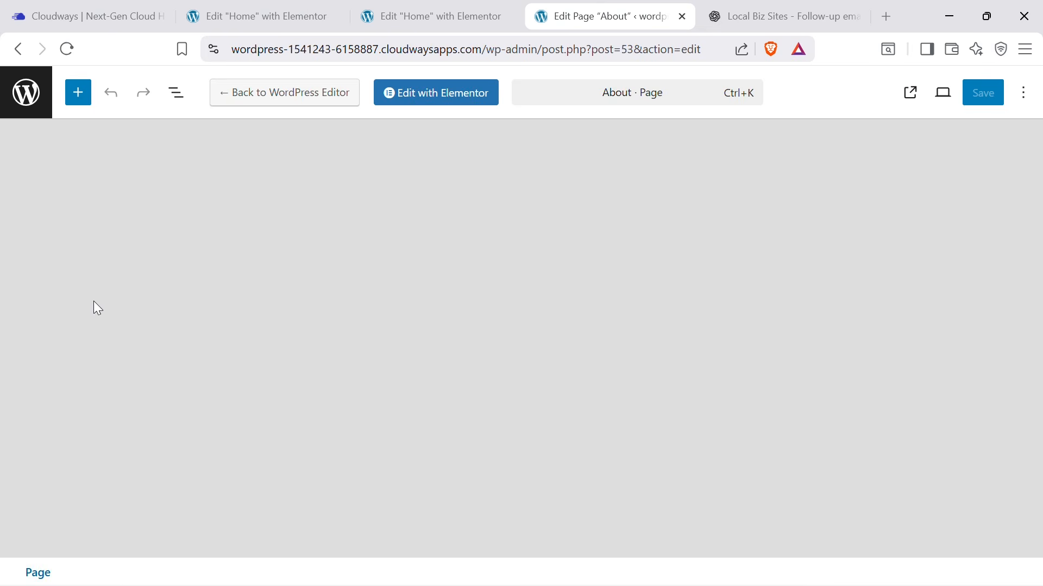
pyautogui.click(28, 108)
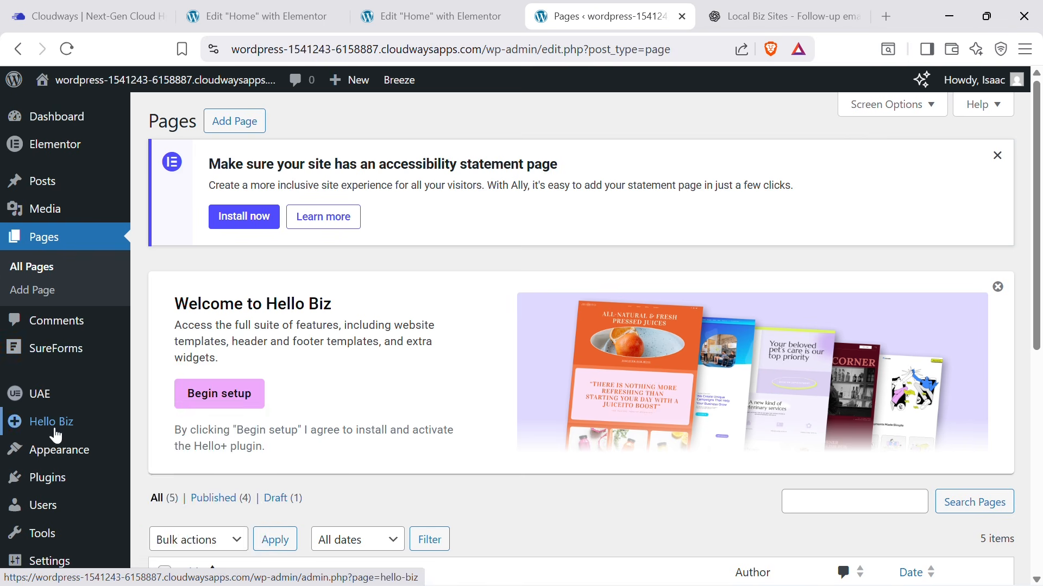
pyautogui.click(43, 301)
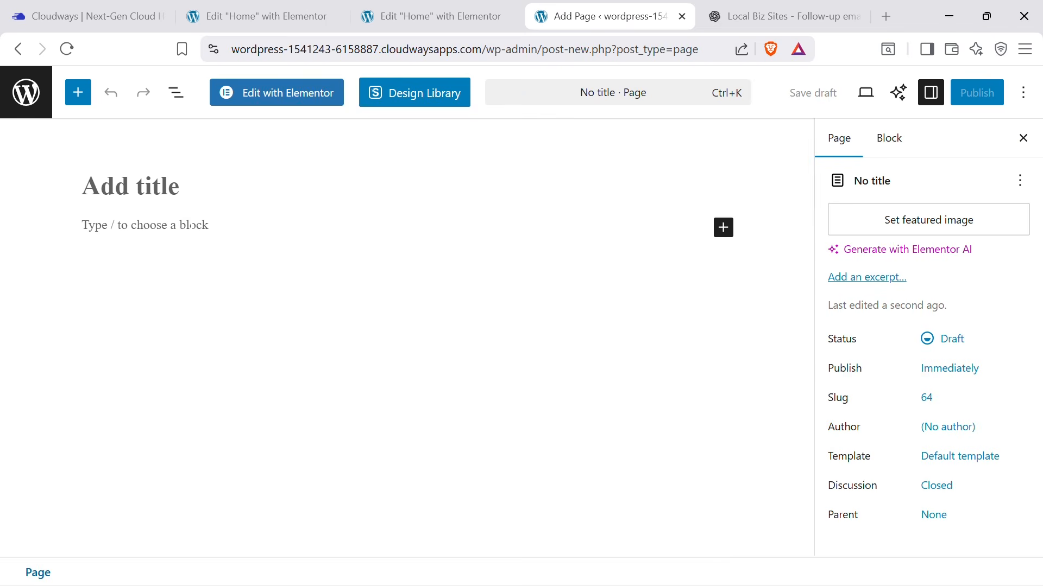
pyautogui.write('Cpn')
pyautogui.press('BackSpace')
pyautogui.press('BackSpace')
pyautogui.write('ontac')
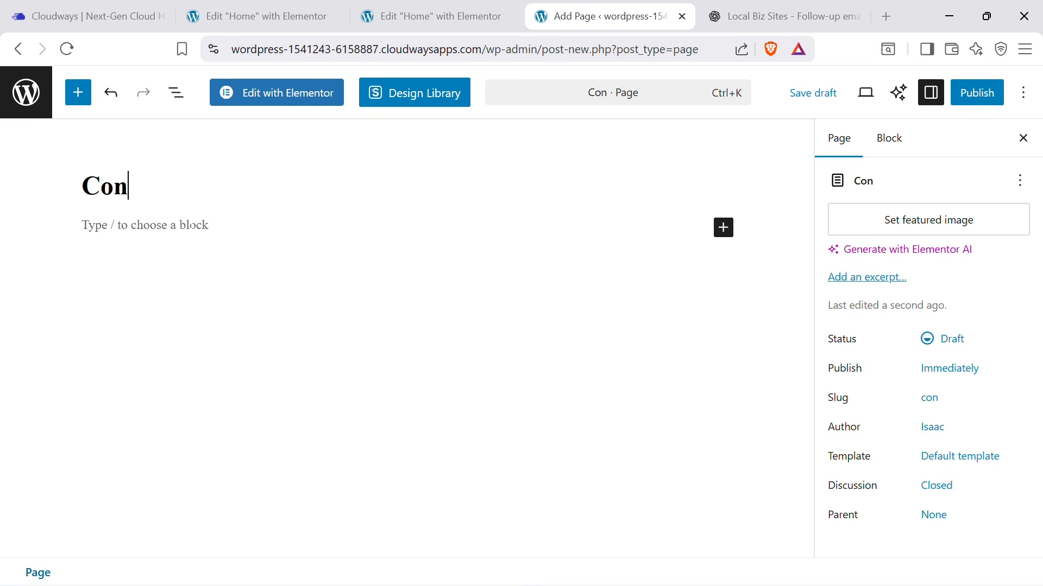
pyautogui.write('t')
# Open the Contact page in Elementor, preview the mountain kit's Contact template, and publish the page.
pyautogui.click(285, 89)
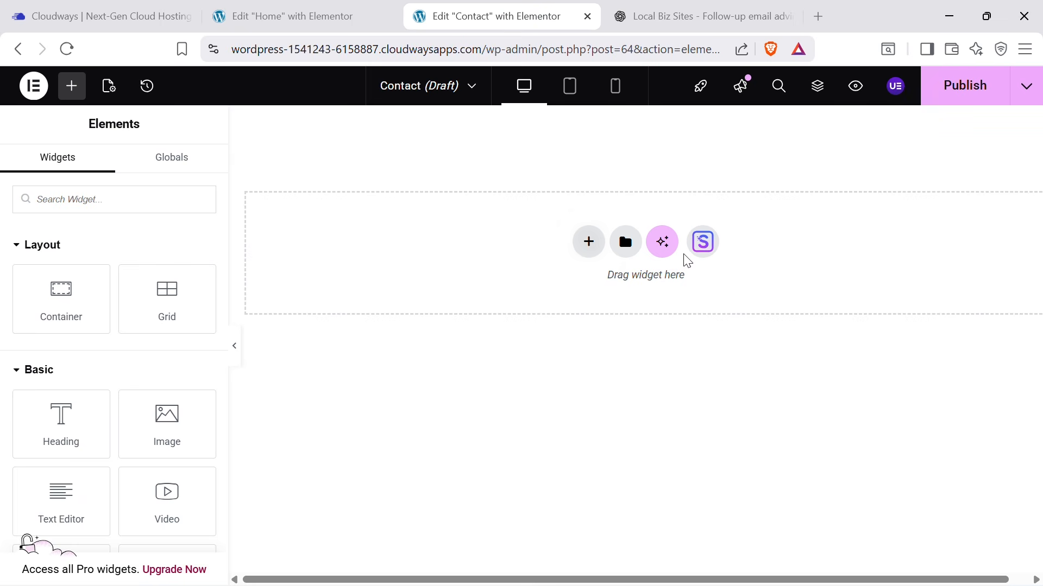
pyautogui.click(702, 239)
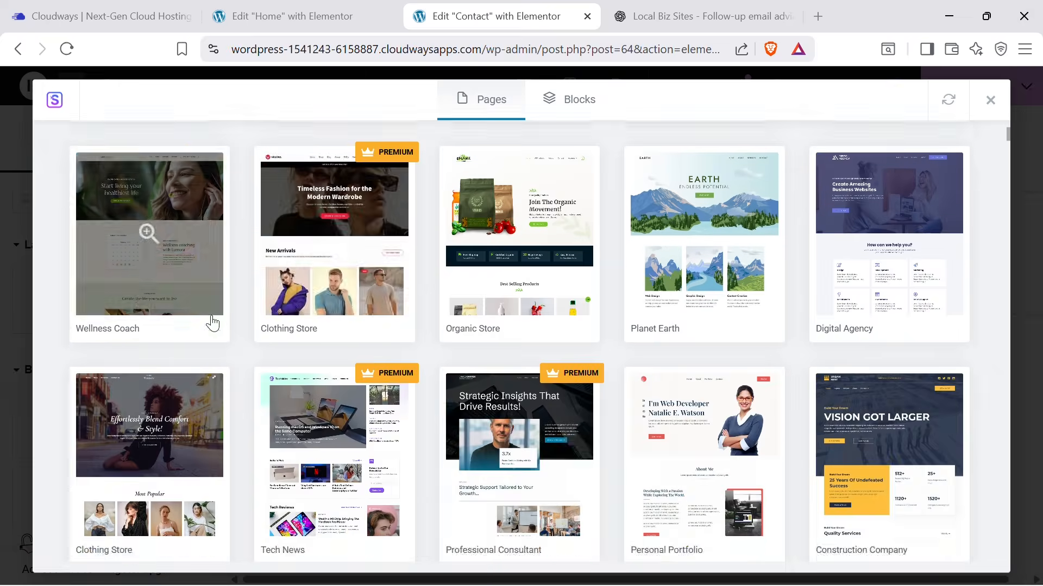
pyautogui.scroll(-4, 212, 324)
pyautogui.click(177, 462)
pyautogui.click(664, 241)
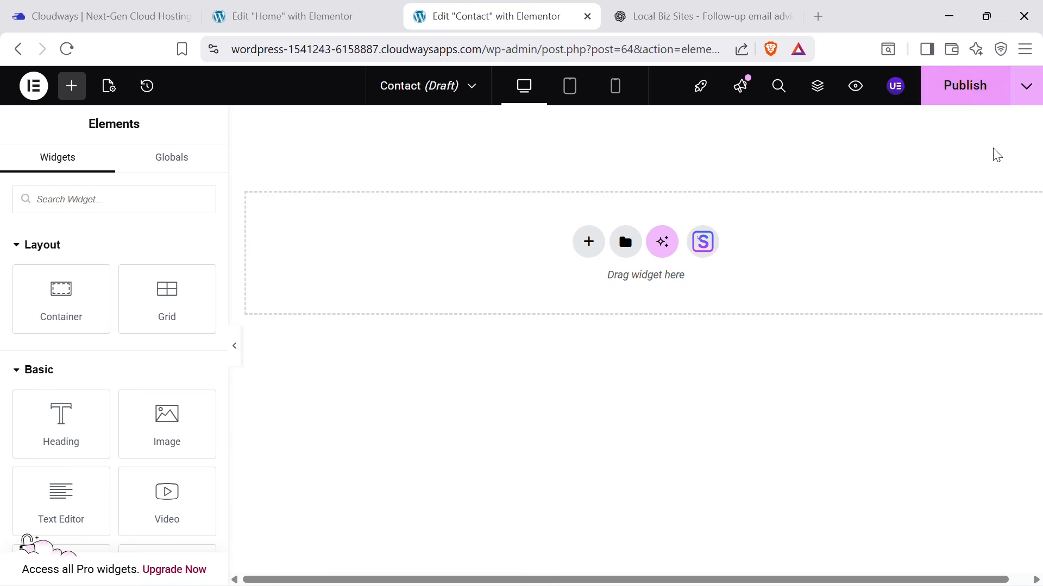
pyautogui.click(962, 99)
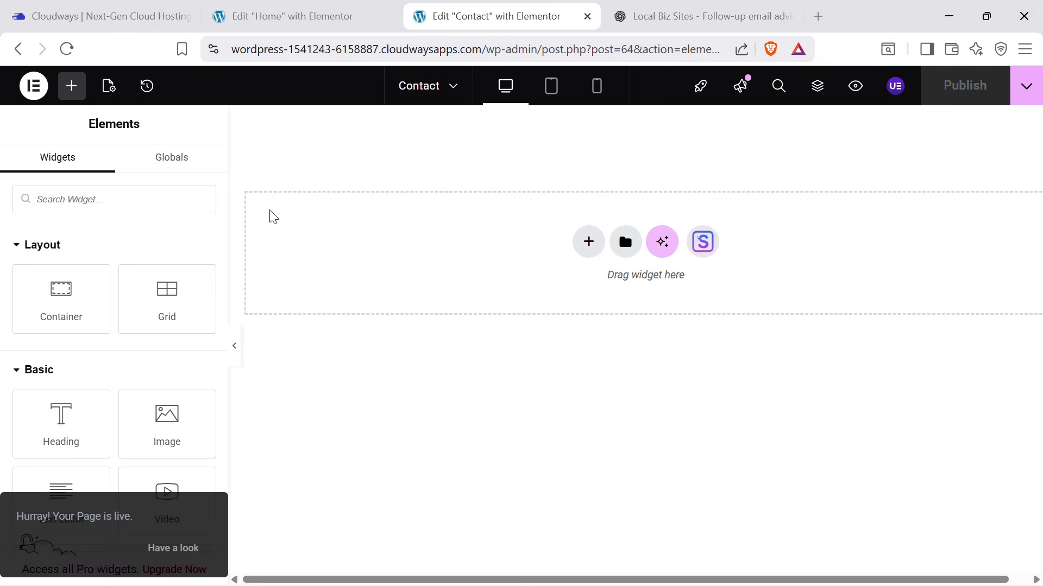
pyautogui.click(17, 84)
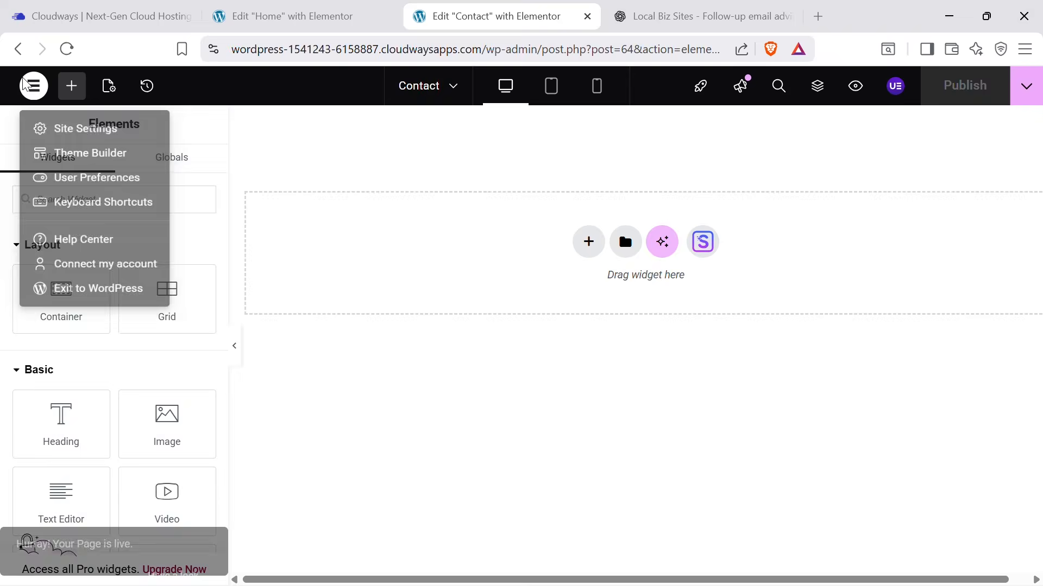
# Return to WordPress admin and create a navigation menu named 'Main Menu'.
pyautogui.click(99, 298)
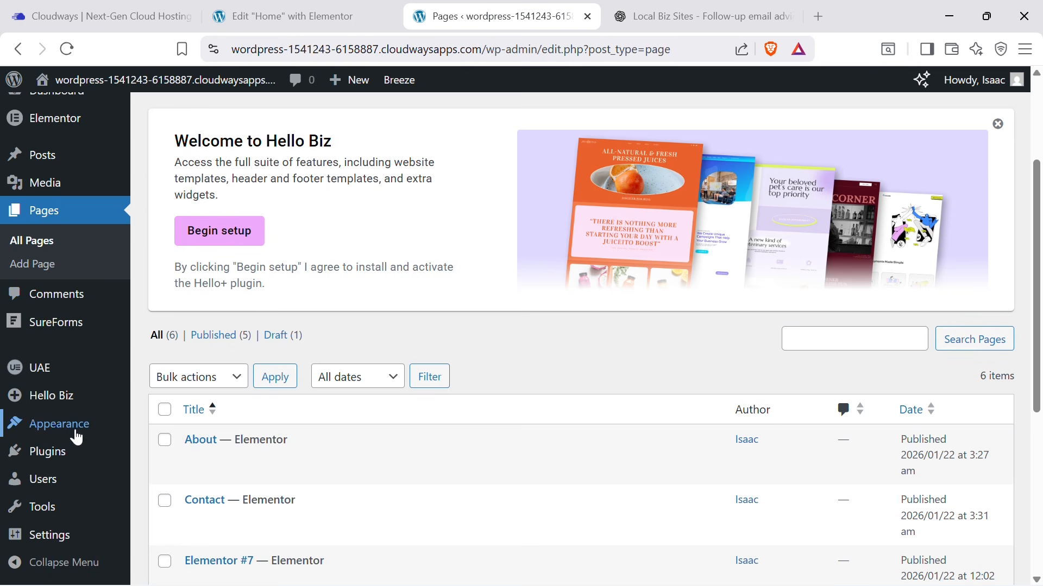
pyautogui.moveTo(69, 432)
pyautogui.click(157, 492)
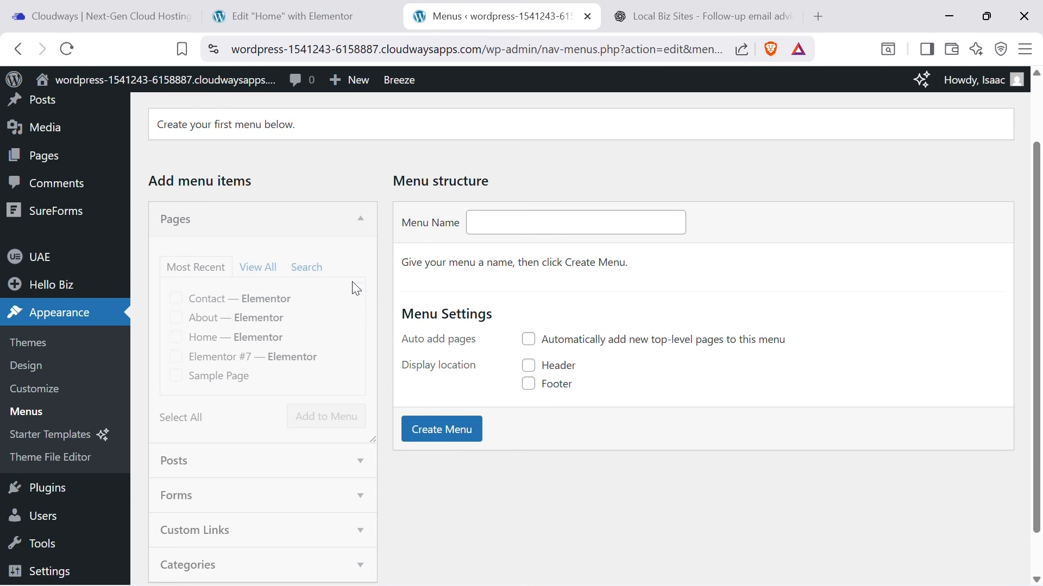
pyautogui.click(563, 222)
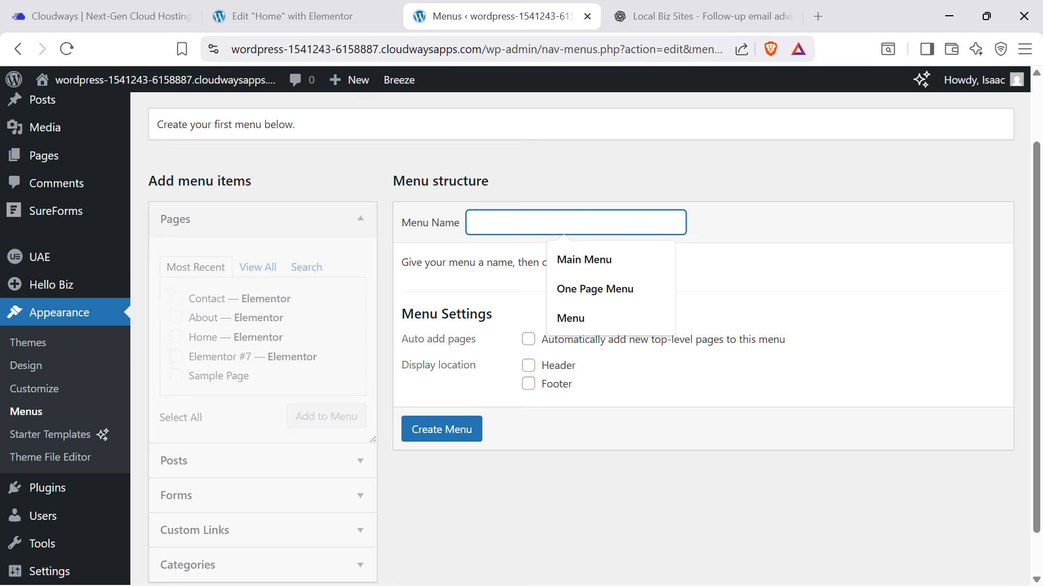
pyautogui.click(584, 259)
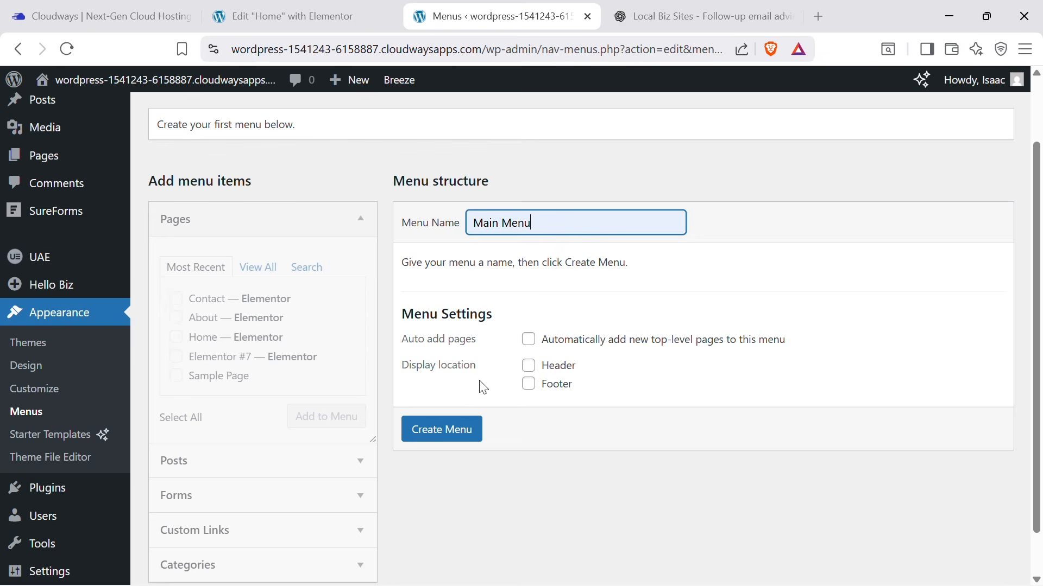
pyautogui.click(441, 431)
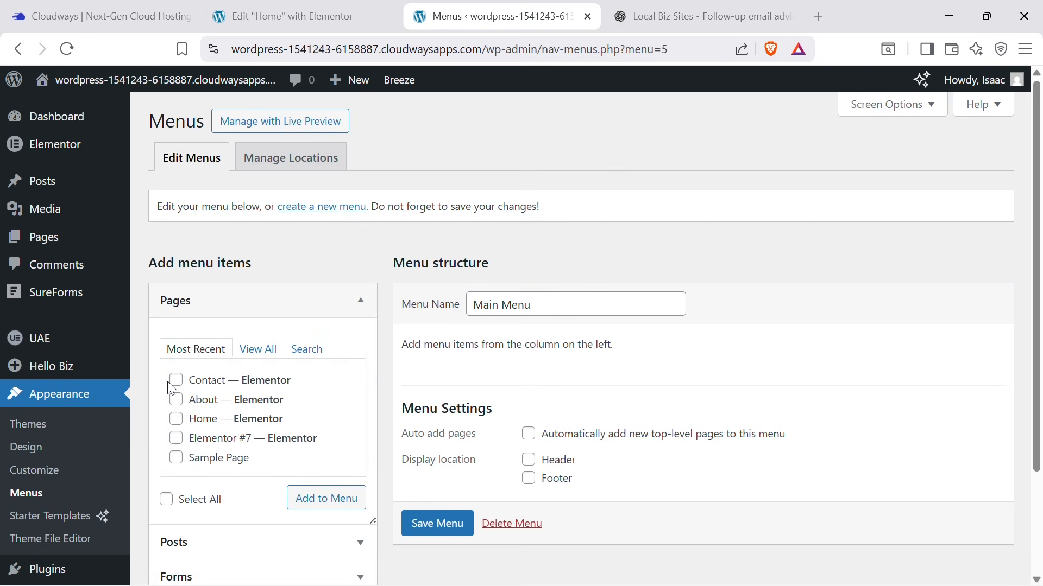
# Add the Contact and About pages to Main Menu and save it.
pyautogui.click(168, 384)
pyautogui.click(176, 380)
pyautogui.click(176, 400)
pyautogui.click(440, 524)
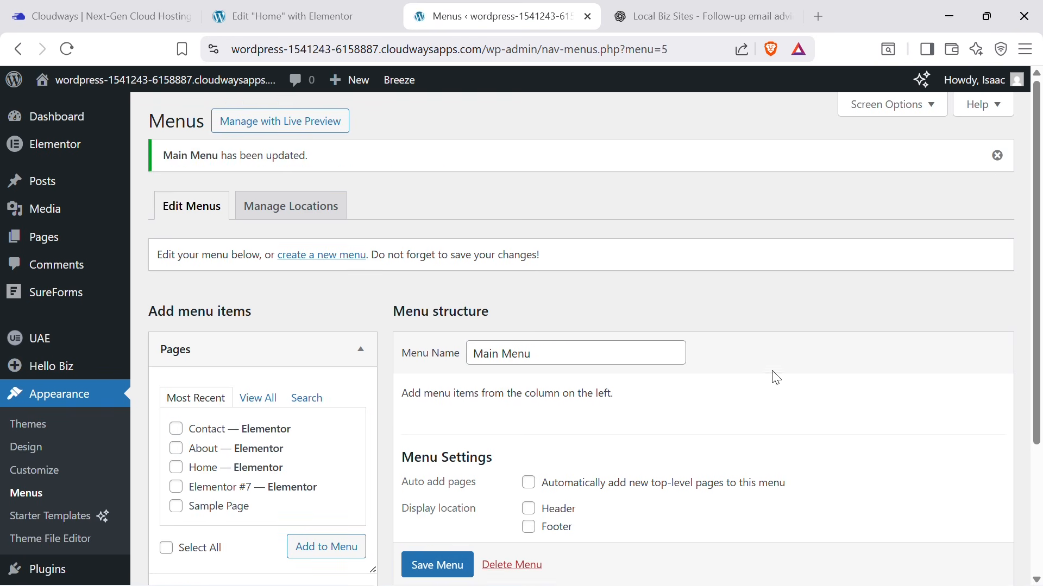
pyautogui.scroll(-3, 730, 300)
pyautogui.scroll(1, 600, 282)
pyautogui.scroll(-1, 559, 269)
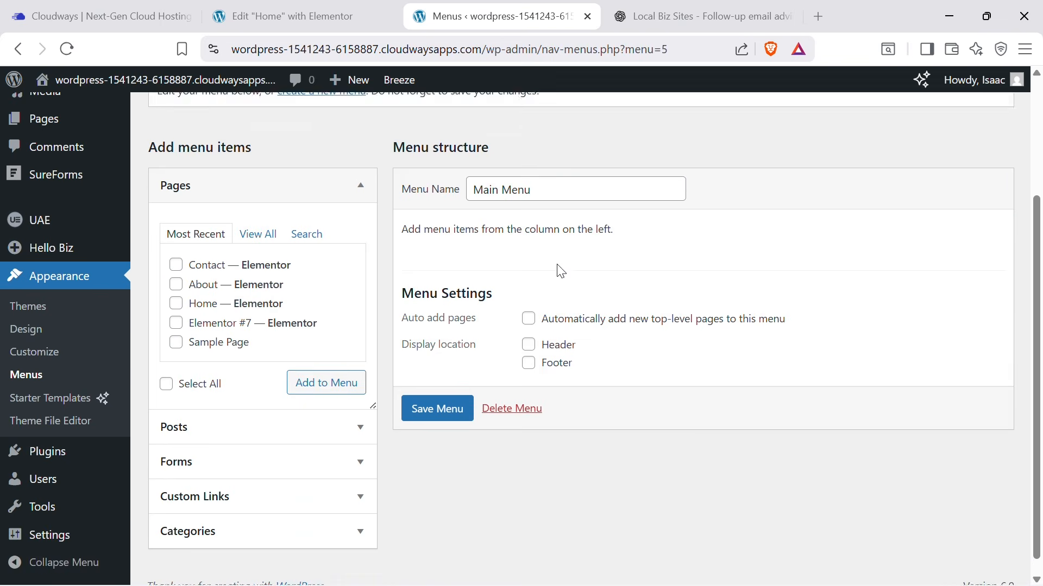
pyautogui.click(176, 268)
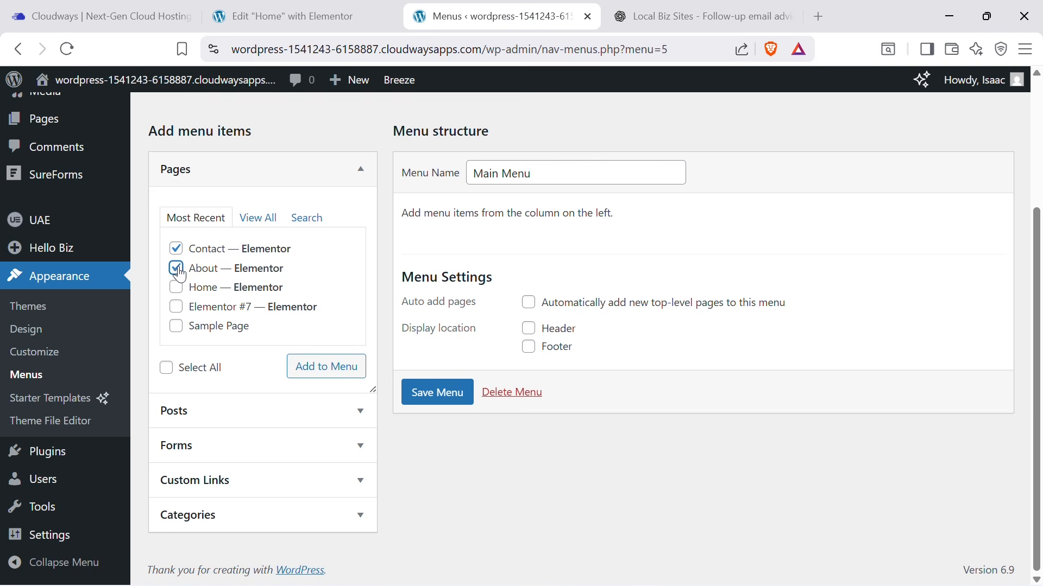
pyautogui.click(306, 368)
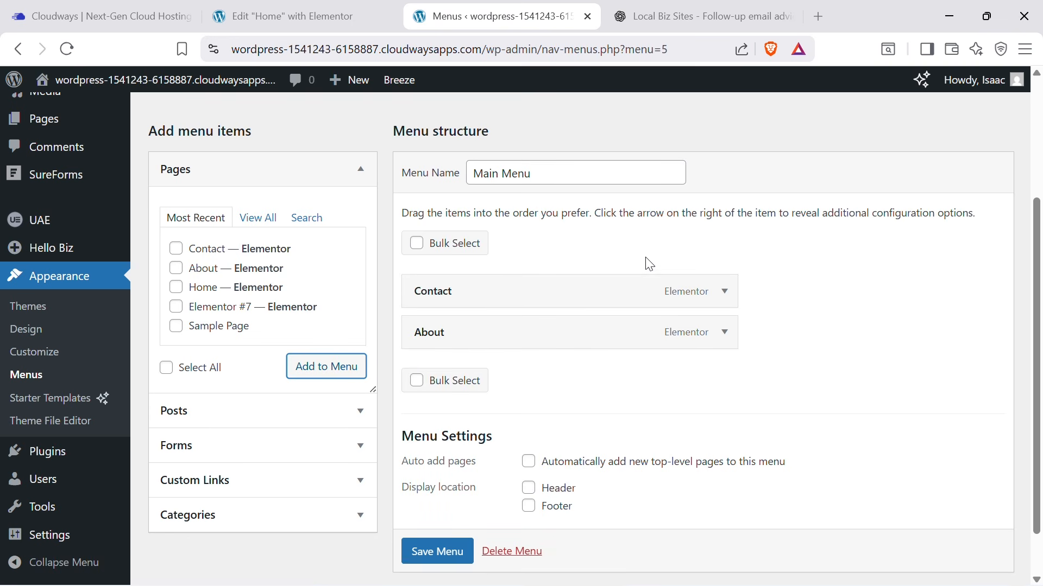
pyautogui.scroll(-1, 649, 264)
pyautogui.click(436, 494)
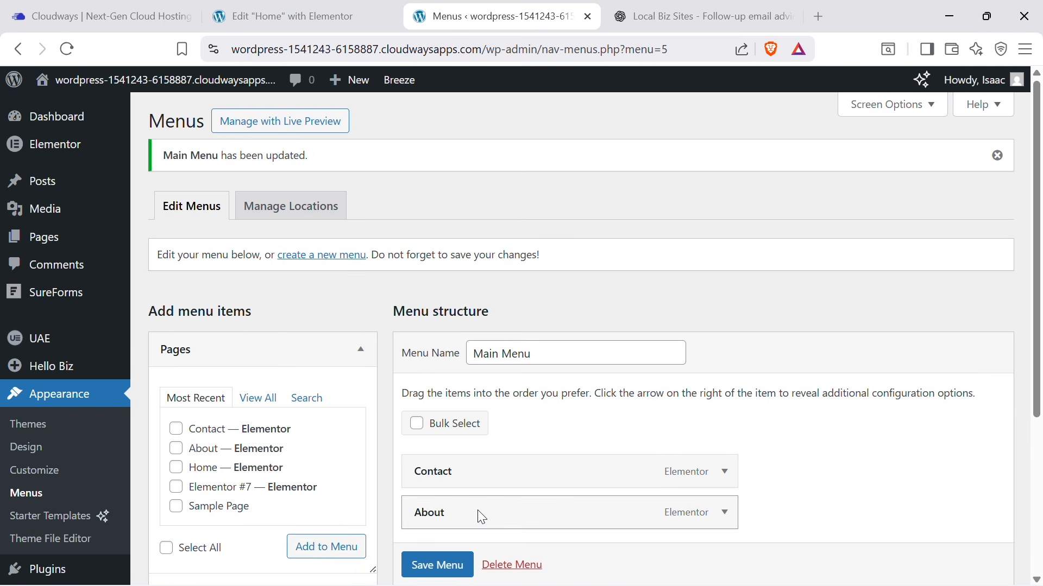
# Move About above Contact in Main Menu and save the new order.
pyautogui.moveTo(477, 513); pyautogui.dragTo(485, 471)
pyautogui.scroll(-3, 689, 418)
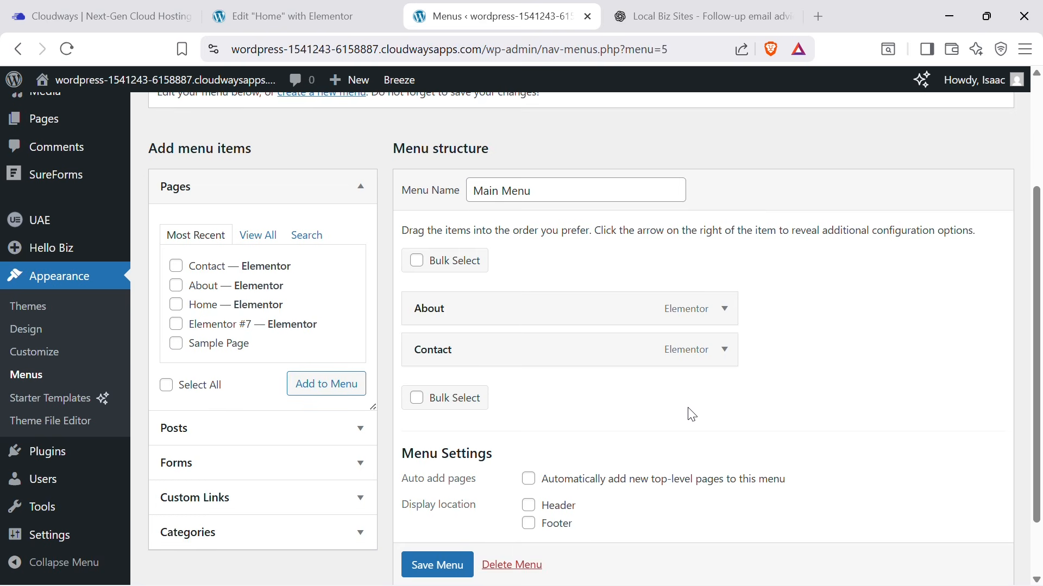
pyautogui.scroll(-1, 564, 546)
pyautogui.click(455, 523)
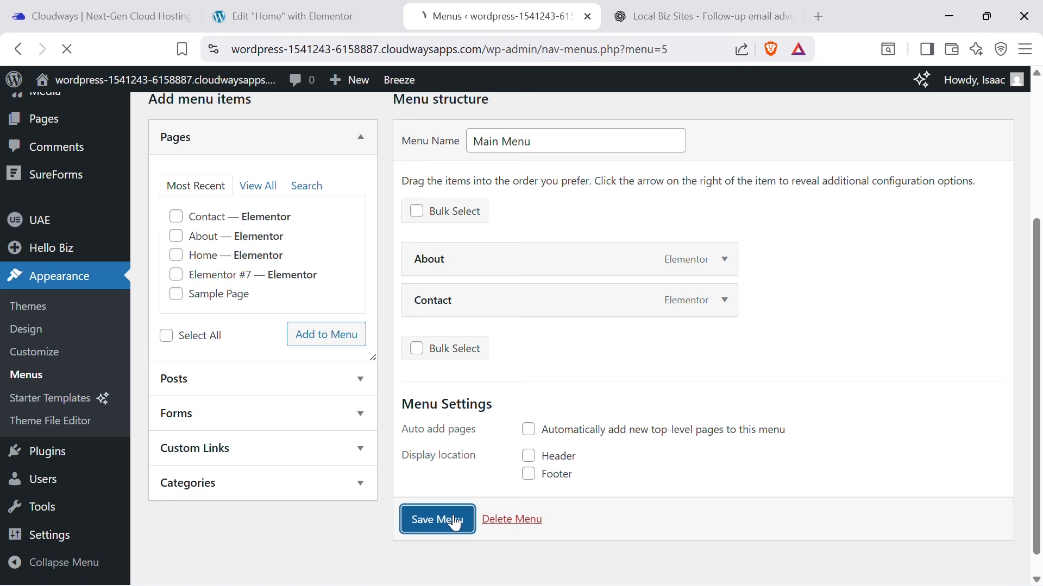
# Reload the Home page editor so the header loads Main Menu, publish, and preview it live.
pyautogui.click(226, 4)
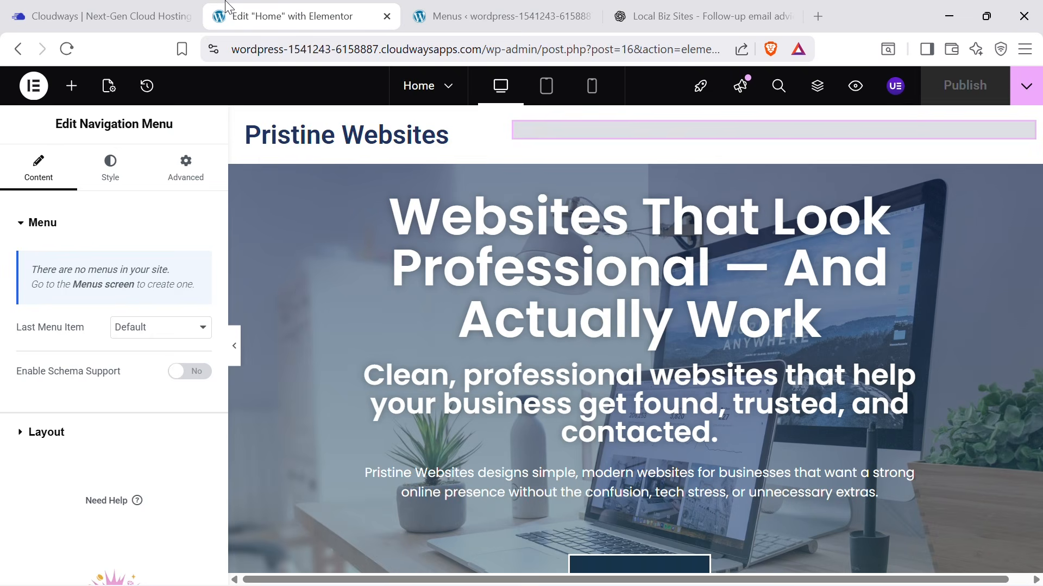
pyautogui.click(65, 50)
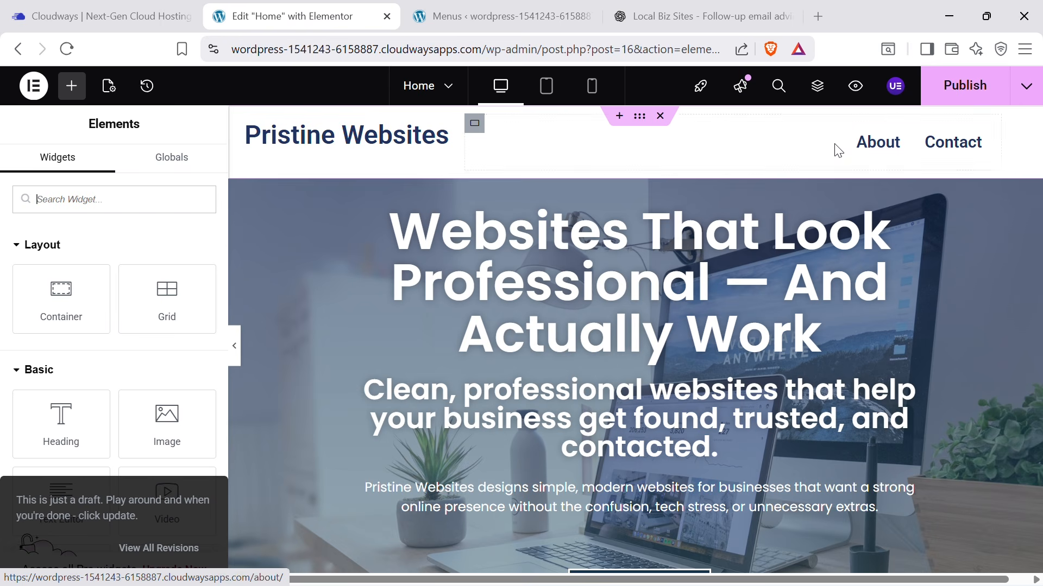
pyautogui.click(958, 102)
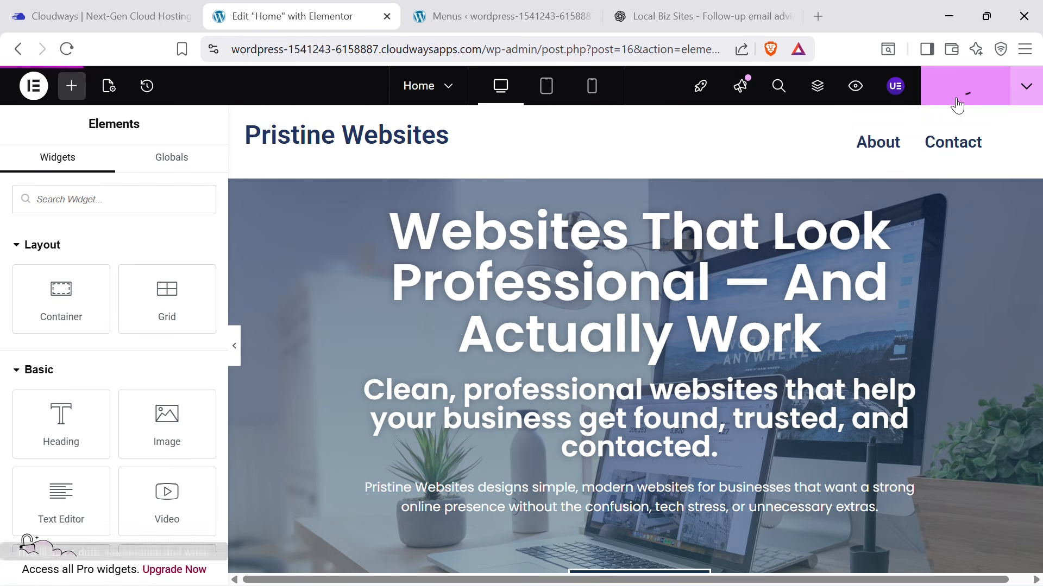
pyautogui.click(854, 89)
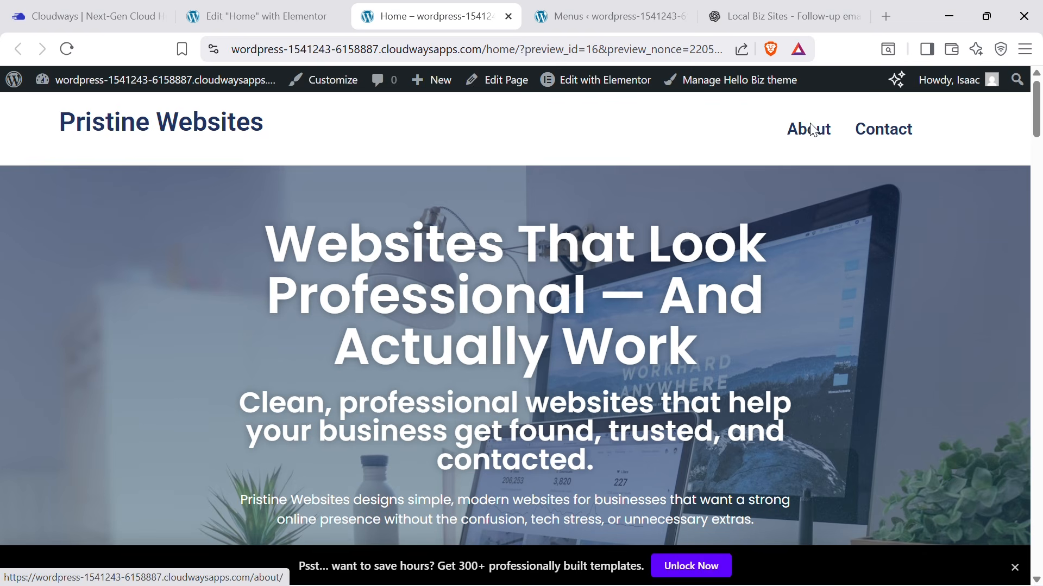
# Verify the About and Contact header links each open their page, returning to the Home preview.
pyautogui.click(812, 130)
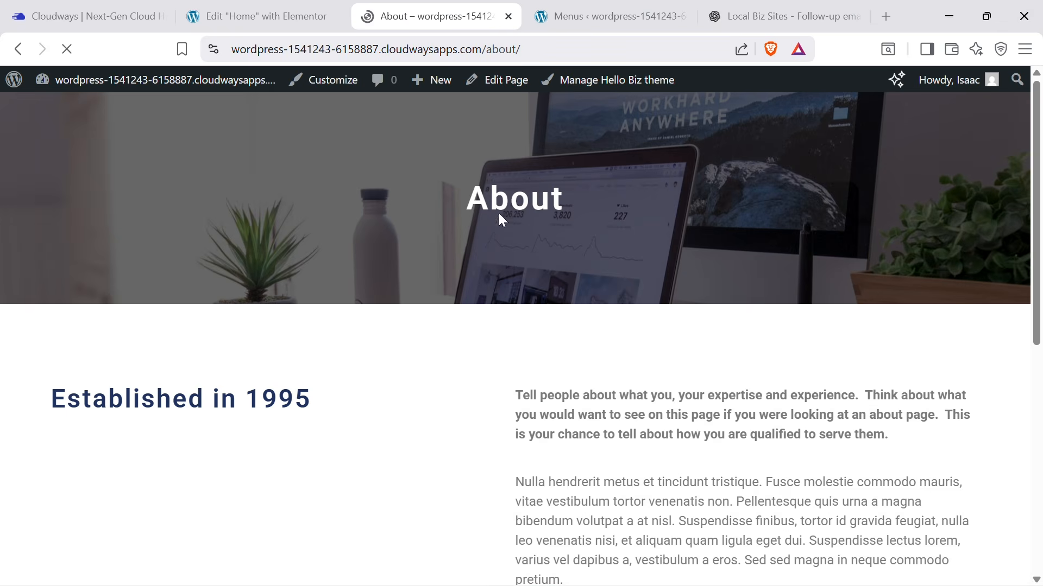
pyautogui.scroll(-8, 1040, 425)
pyautogui.scroll(8, 1040, 426)
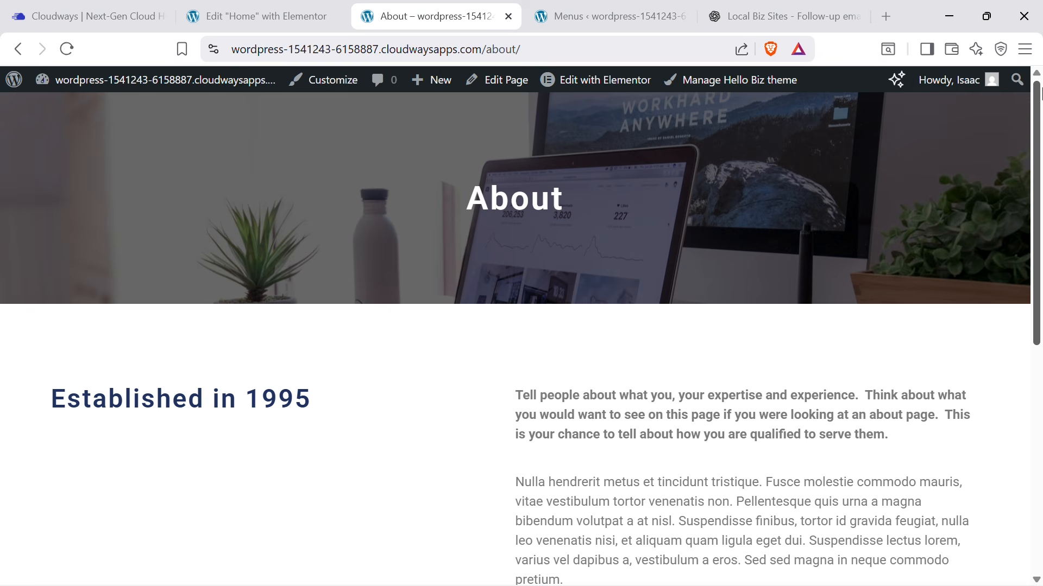
pyautogui.click(16, 51)
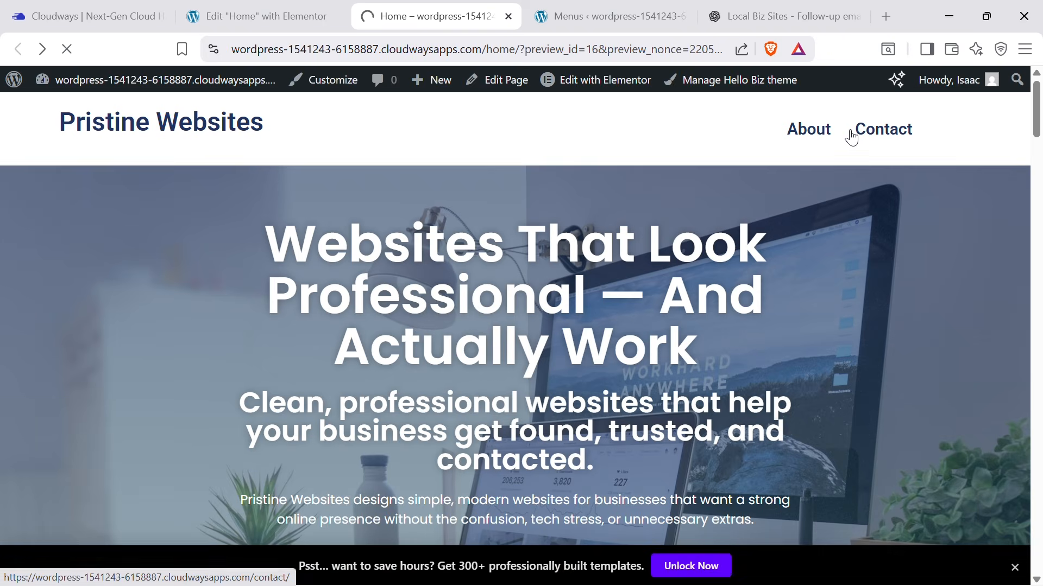
pyautogui.click(863, 133)
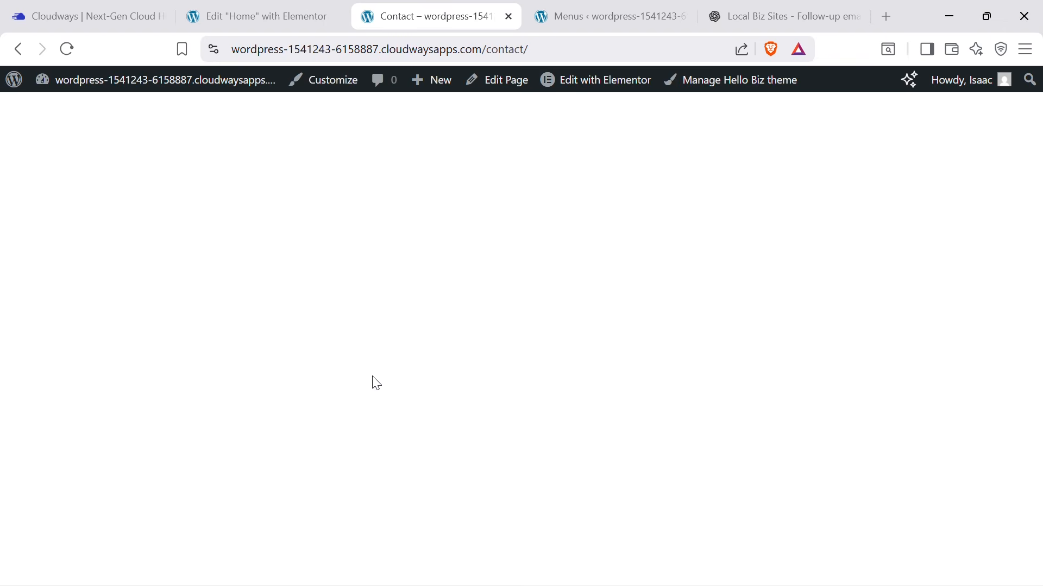
pyautogui.click(18, 49)
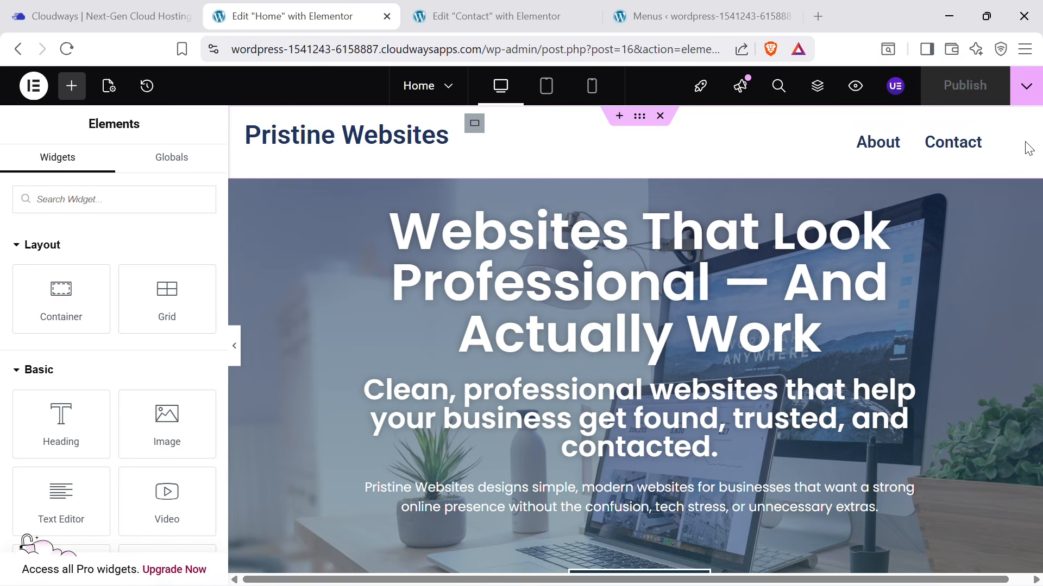
# Center the About and Contact links within the footer menu's container.
pyautogui.scroll(-10, 827, 326)
pyautogui.scroll(-15, 823, 322)
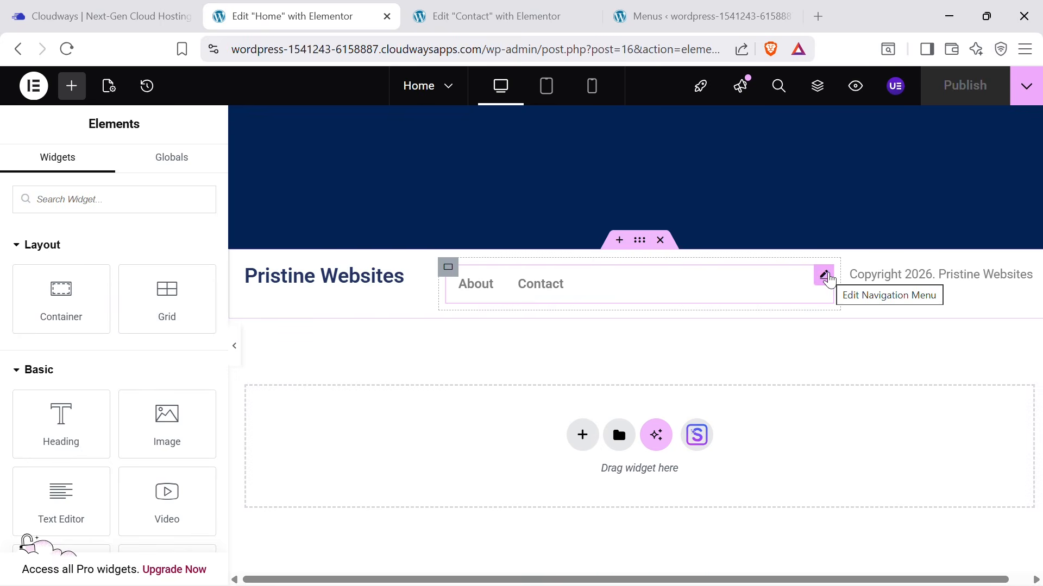
pyautogui.click(826, 279)
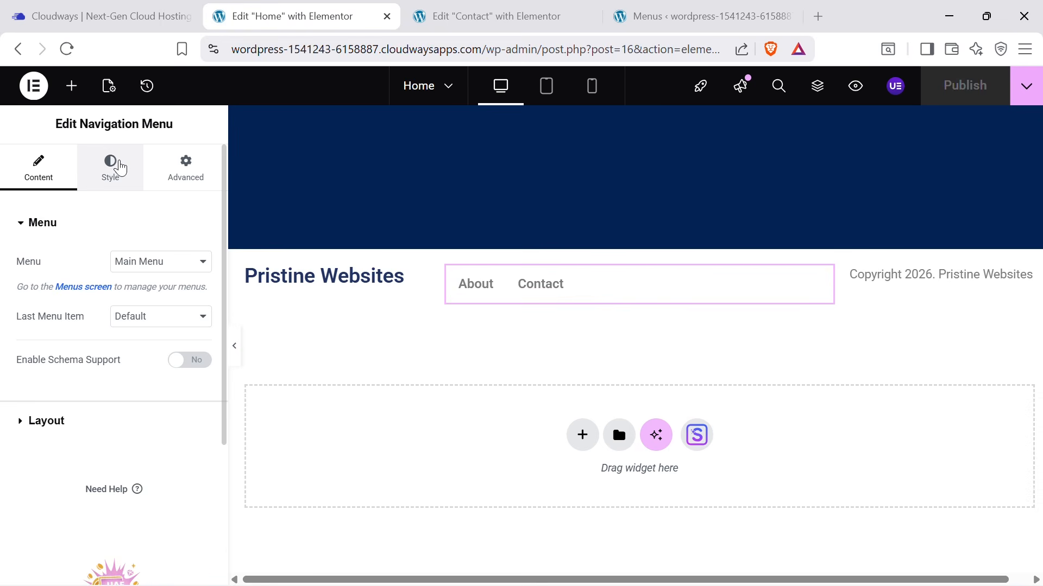
pyautogui.click(124, 173)
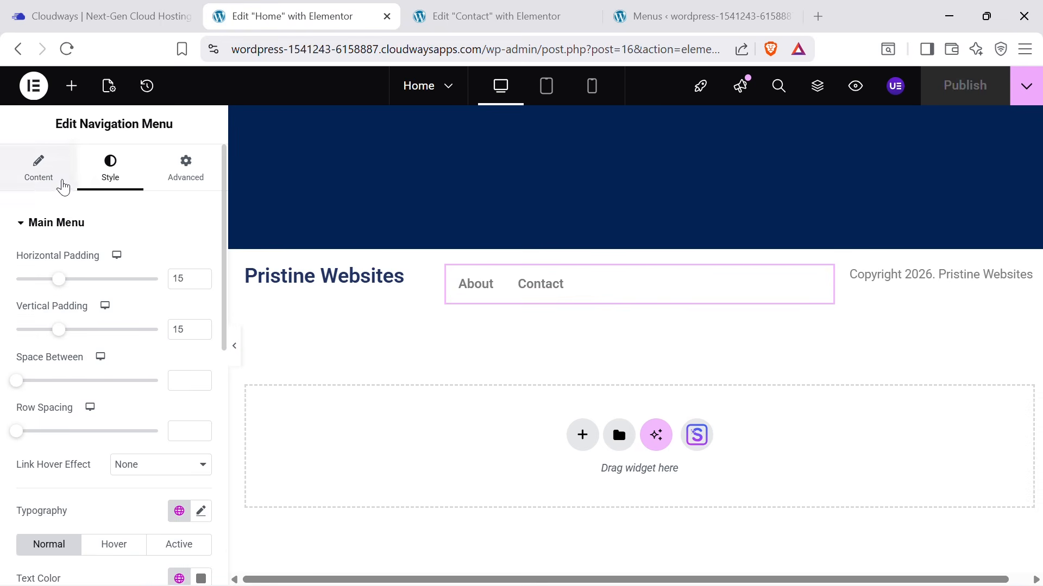
pyautogui.click(61, 182)
pyautogui.click(449, 269)
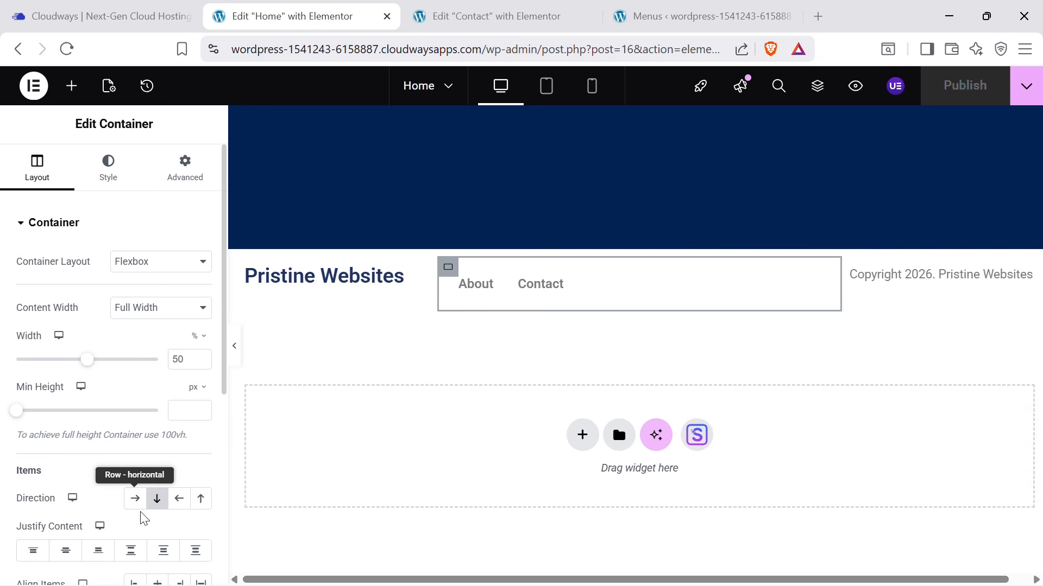
pyautogui.scroll(-2, 82, 551)
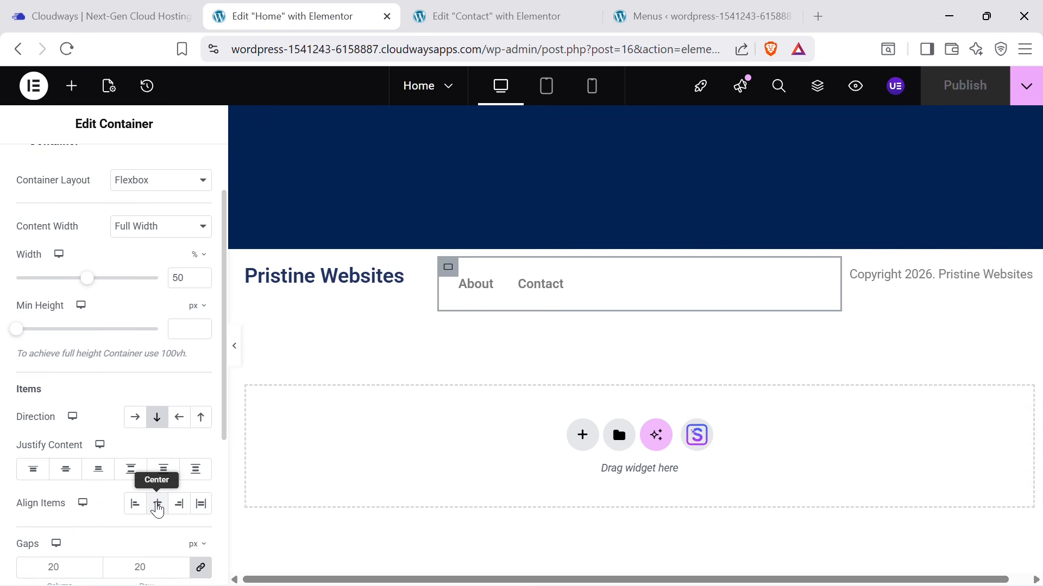
pyautogui.click(157, 504)
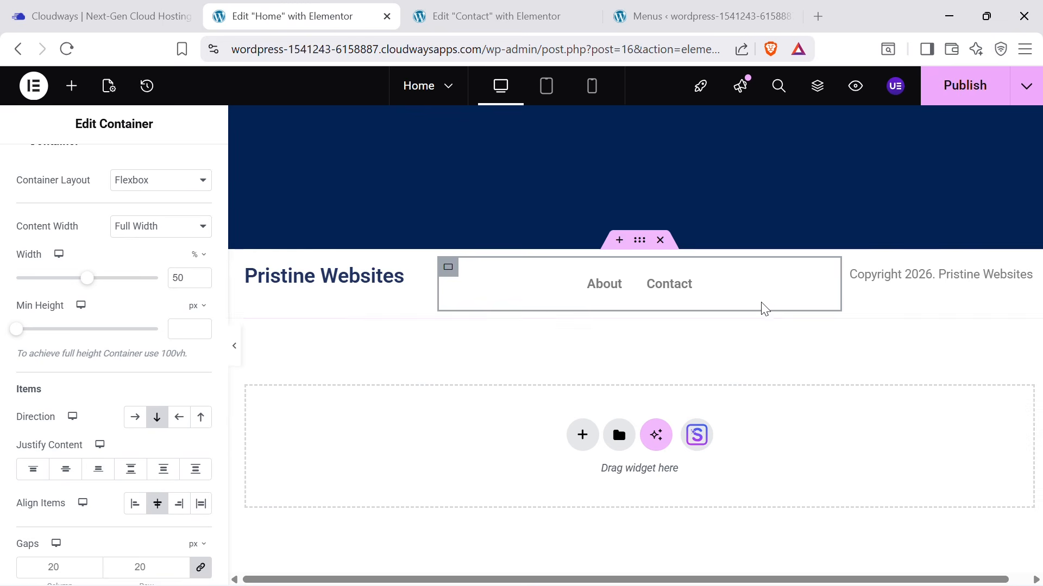
# Enlarge the footer menu's text size in its typography settings.
pyautogui.click(694, 276)
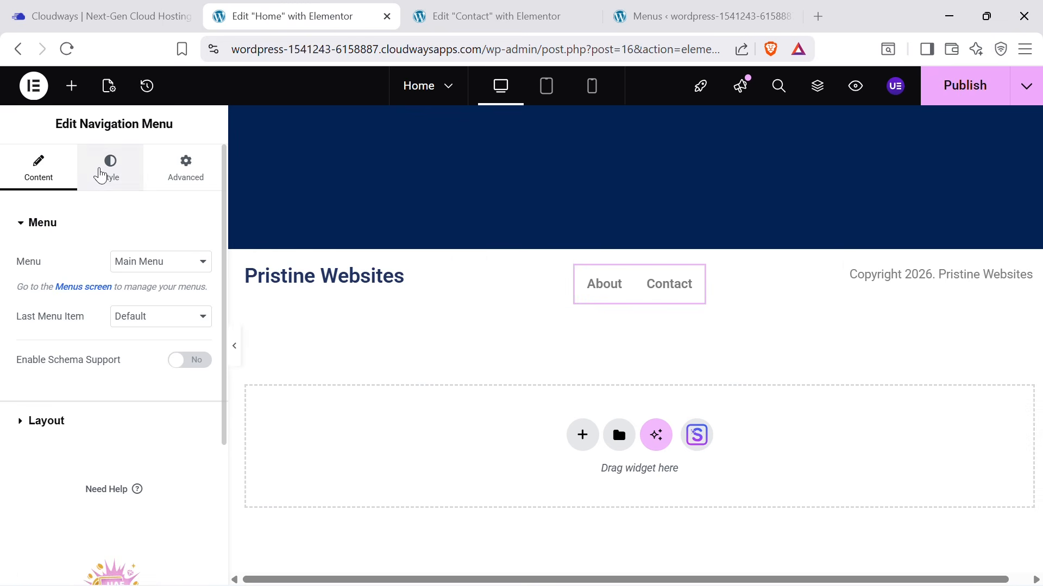
pyautogui.click(106, 170)
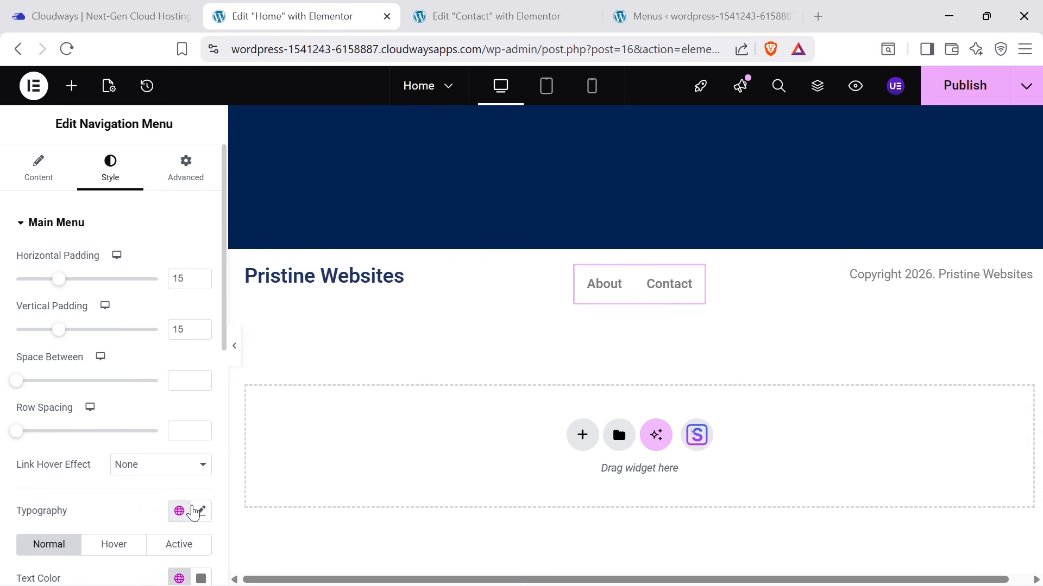
pyautogui.click(201, 511)
pyautogui.scroll(-2, 98, 526)
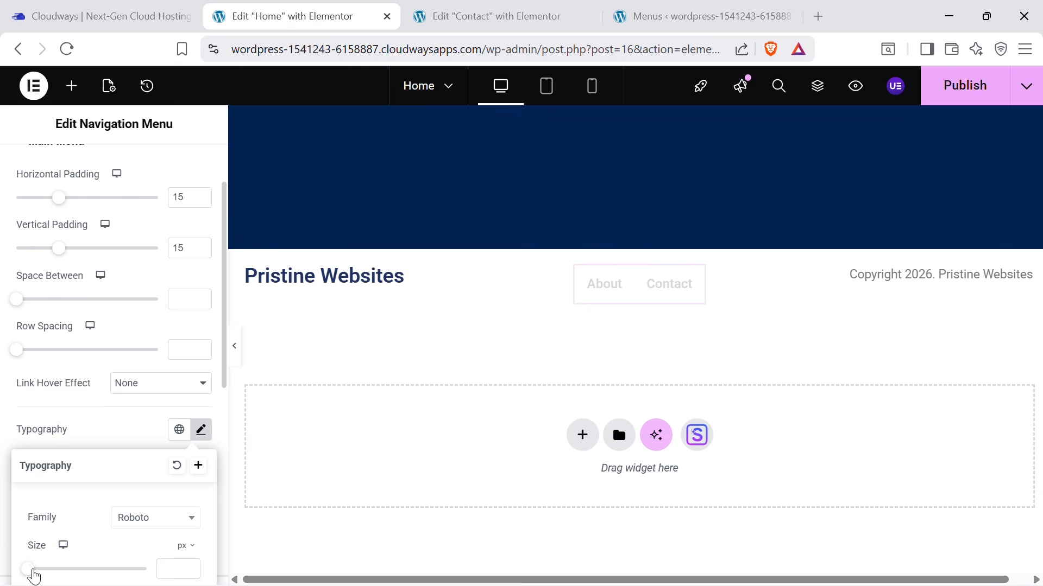
pyautogui.moveTo(31, 569)
pyautogui.mouseDown()
pyautogui.moveTo(51, 568)
pyautogui.moveTo(37, 572)
pyautogui.moveTo(46, 577)
pyautogui.mouseUp()
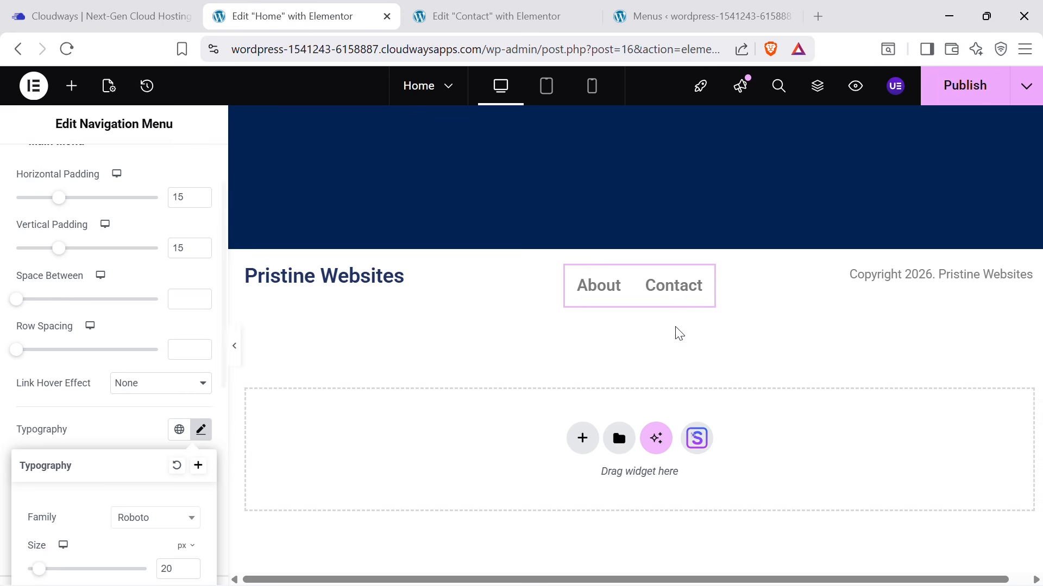
pyautogui.click(654, 273)
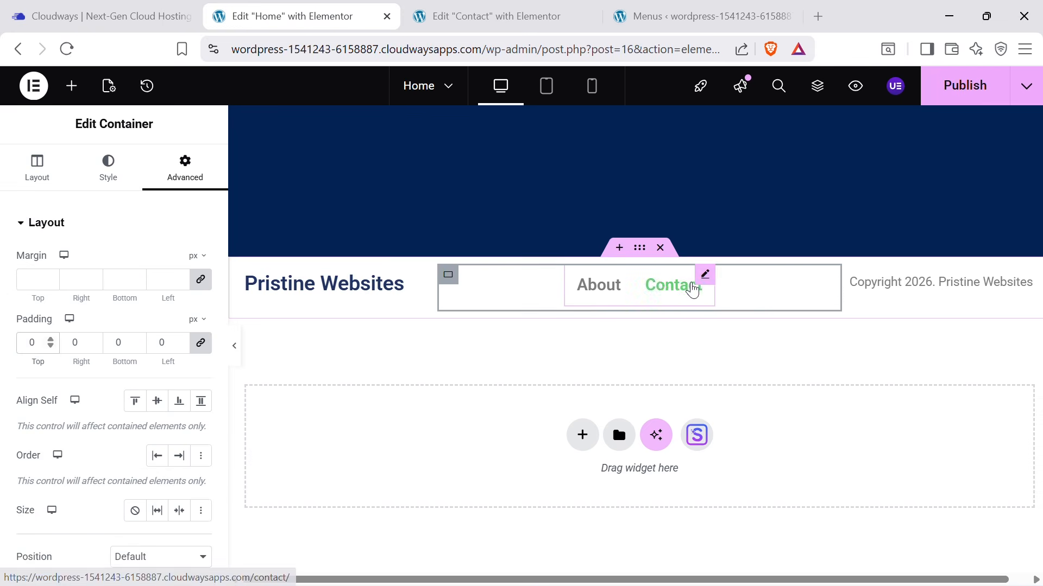
pyautogui.click(705, 276)
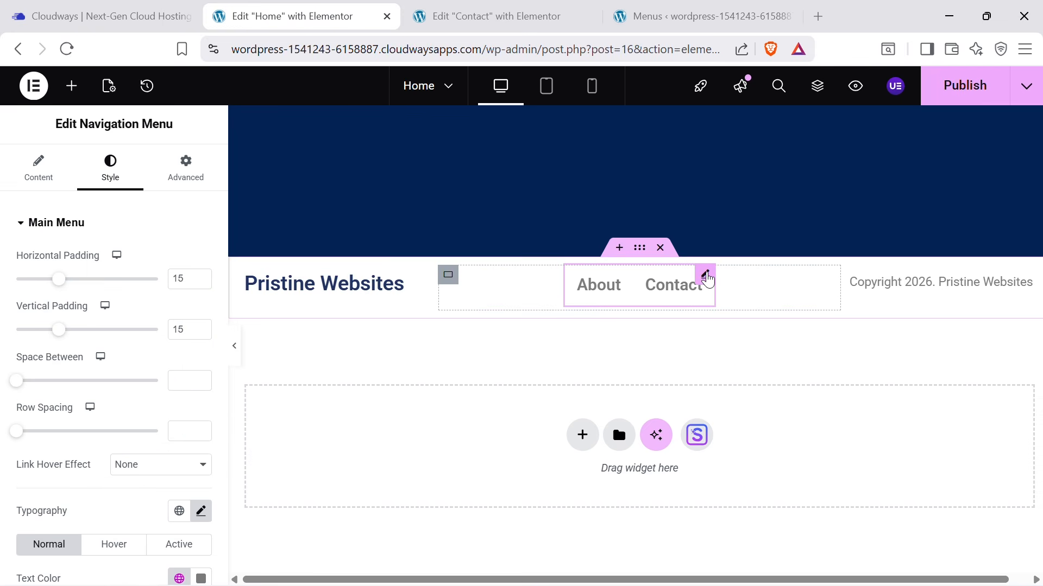
pyautogui.scroll(-2, 82, 488)
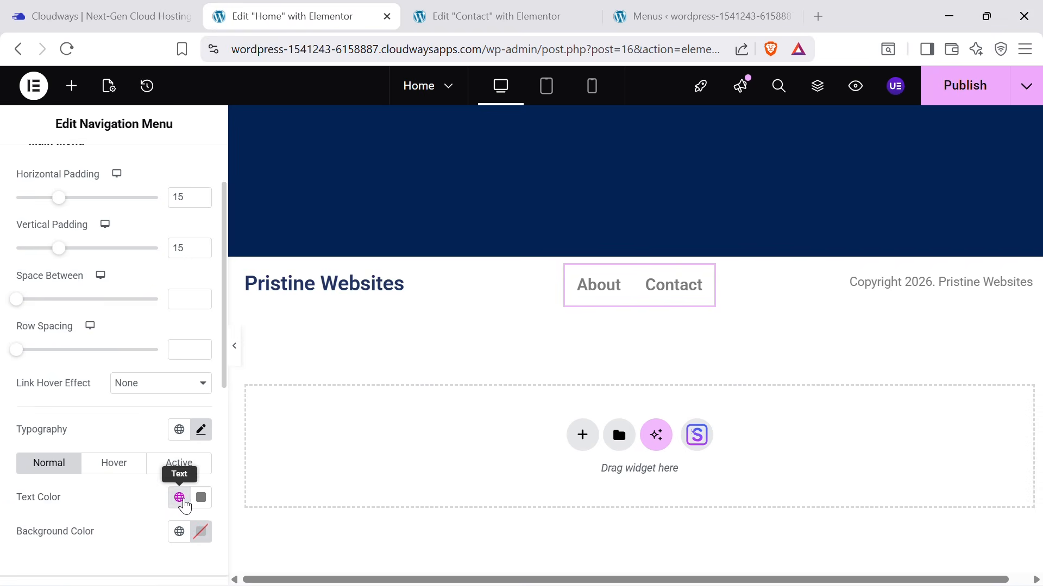
pyautogui.scroll(5, 689, 313)
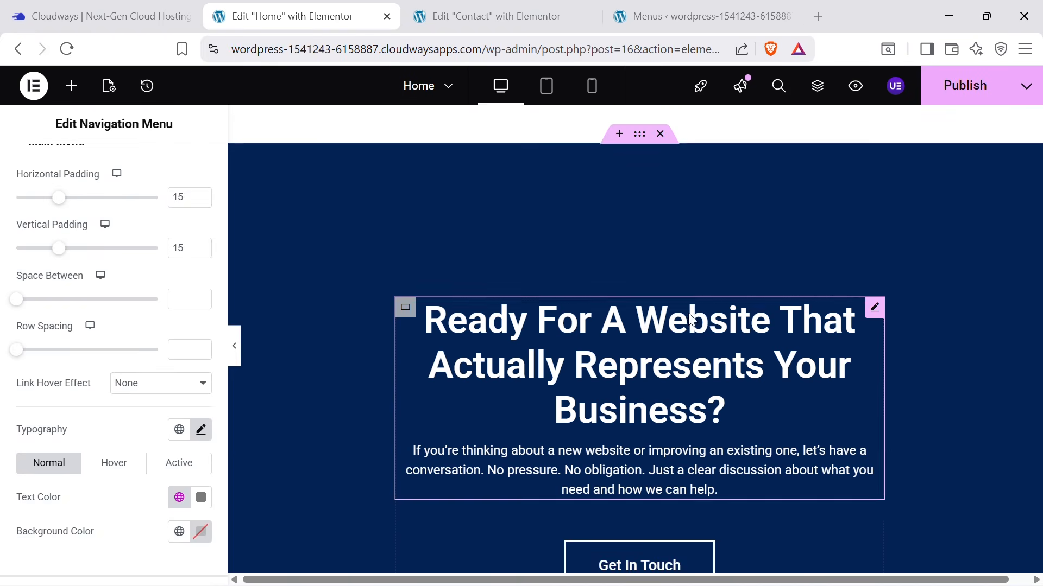
# Look up the F.A.Q. image box title's navy colour value, #203261.
pyautogui.click(644, 139)
pyautogui.scroll(12, 1032, 429)
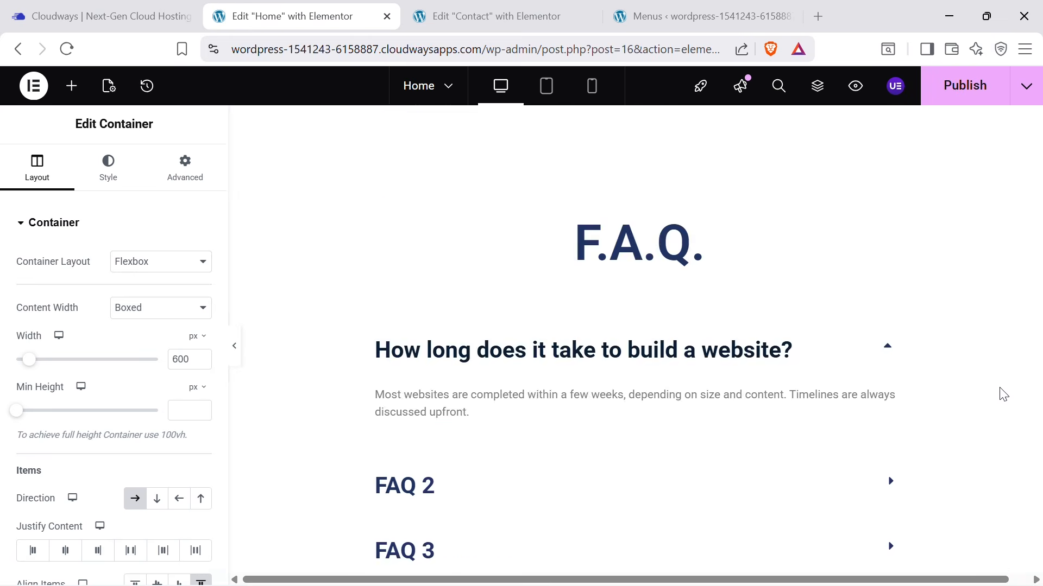
pyautogui.scroll(-5, 750, 326)
pyautogui.scroll(2, 726, 181)
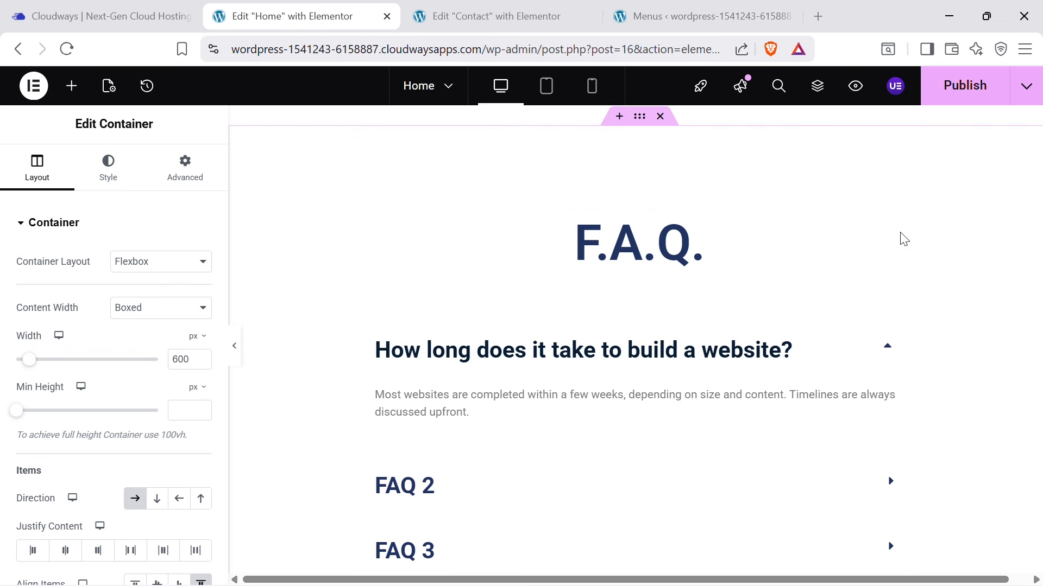
pyautogui.click(915, 216)
pyautogui.click(110, 168)
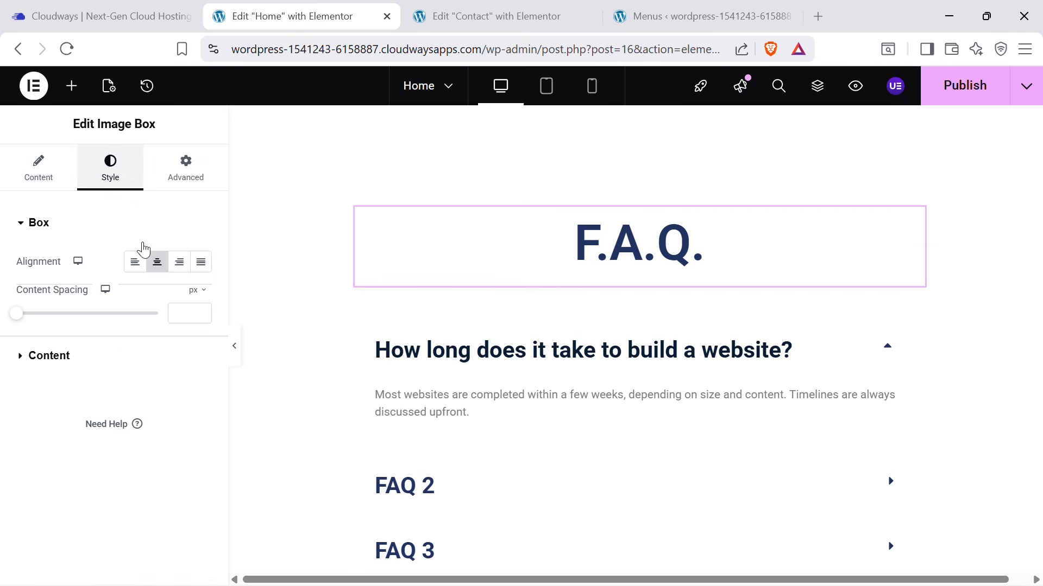
pyautogui.click(10, 358)
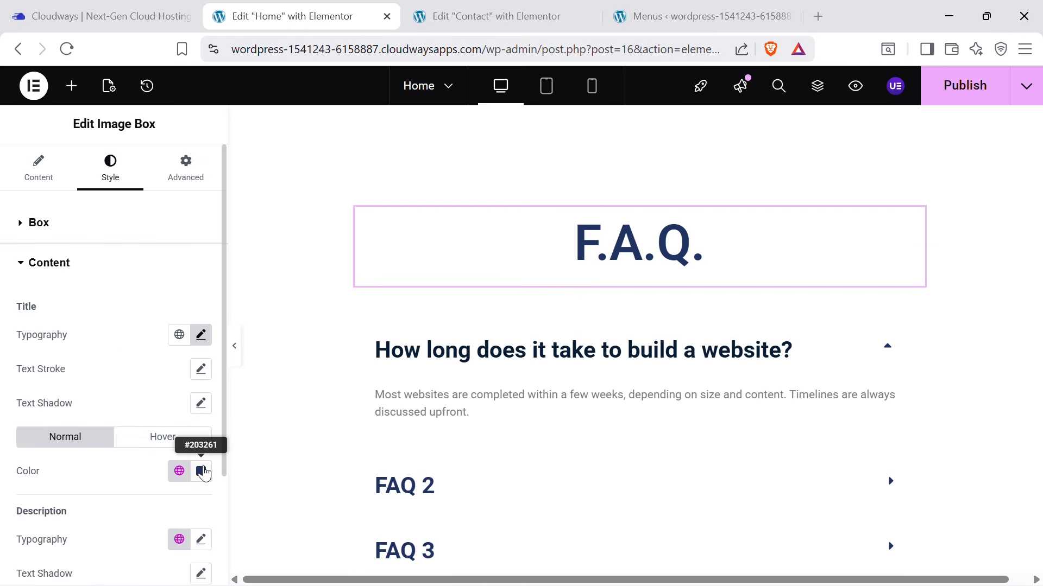
pyautogui.click(201, 471)
pyautogui.hotkey('ctrl', 'c')
pyautogui.scroll(-4, 688, 338)
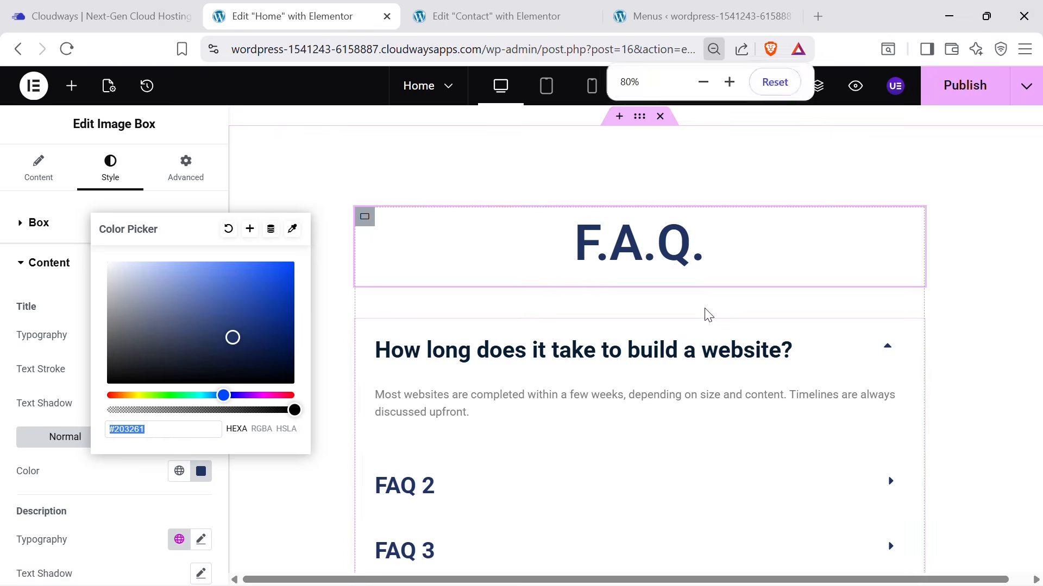
pyautogui.scroll(1, 694, 261)
pyautogui.scroll(2, 694, 262)
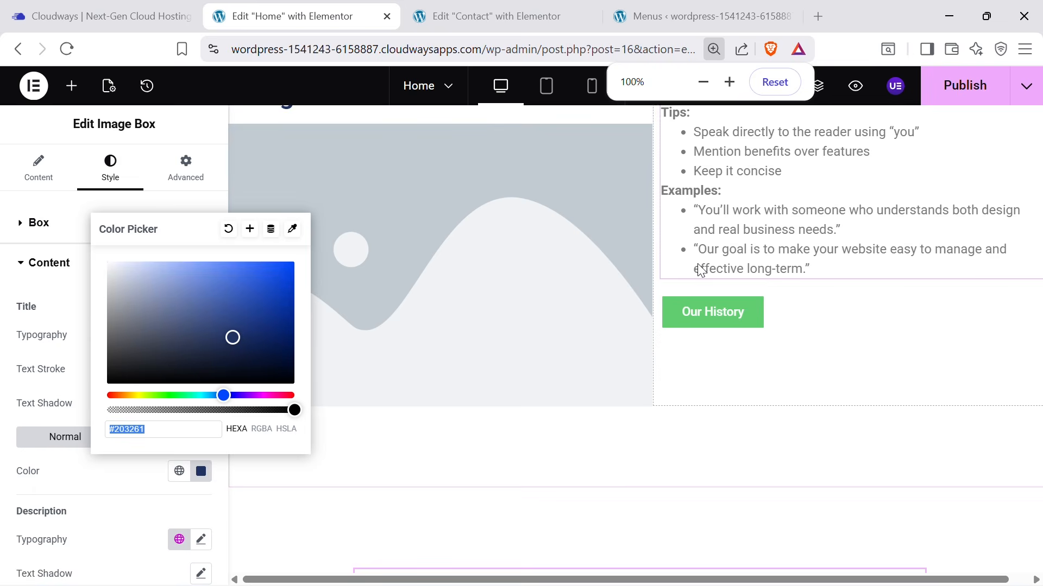
pyautogui.scroll(-15, 695, 267)
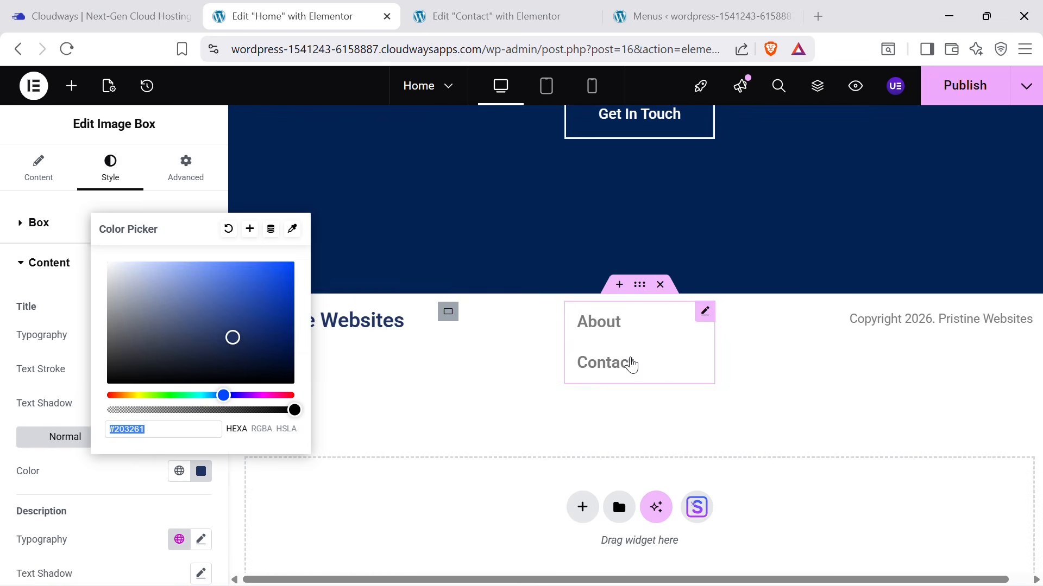
# Set the footer menu's text colour to navy #203261 and preview the result.
pyautogui.click(702, 319)
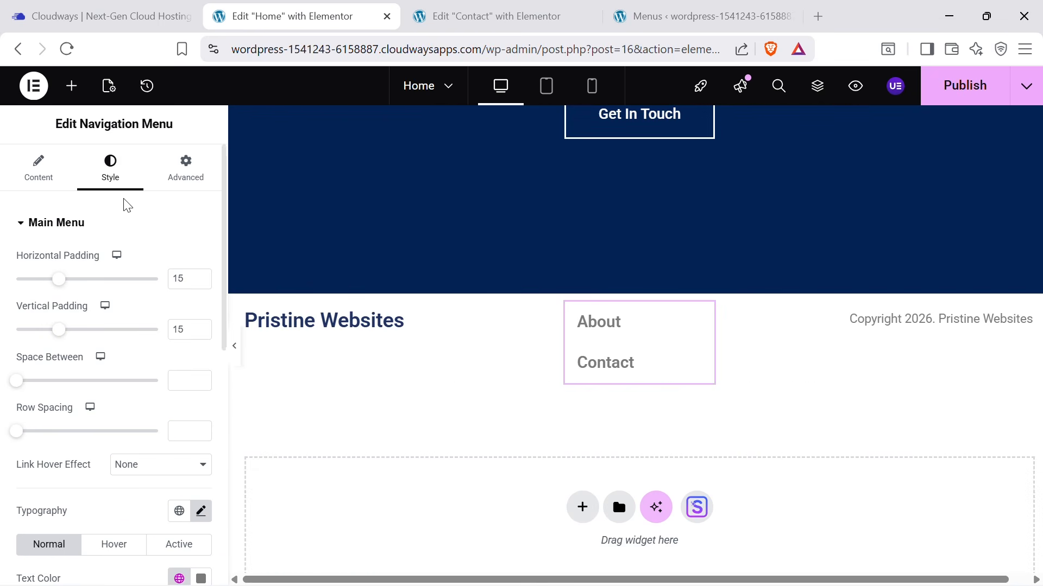
pyautogui.scroll(-3, 128, 206)
pyautogui.click(201, 416)
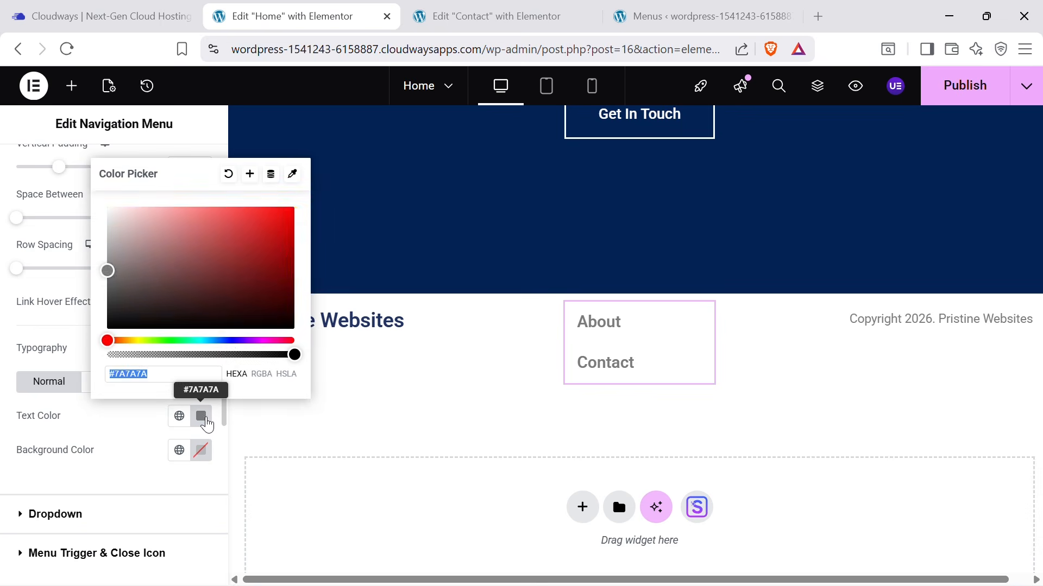
pyautogui.hotkey('ctrl', 'v')
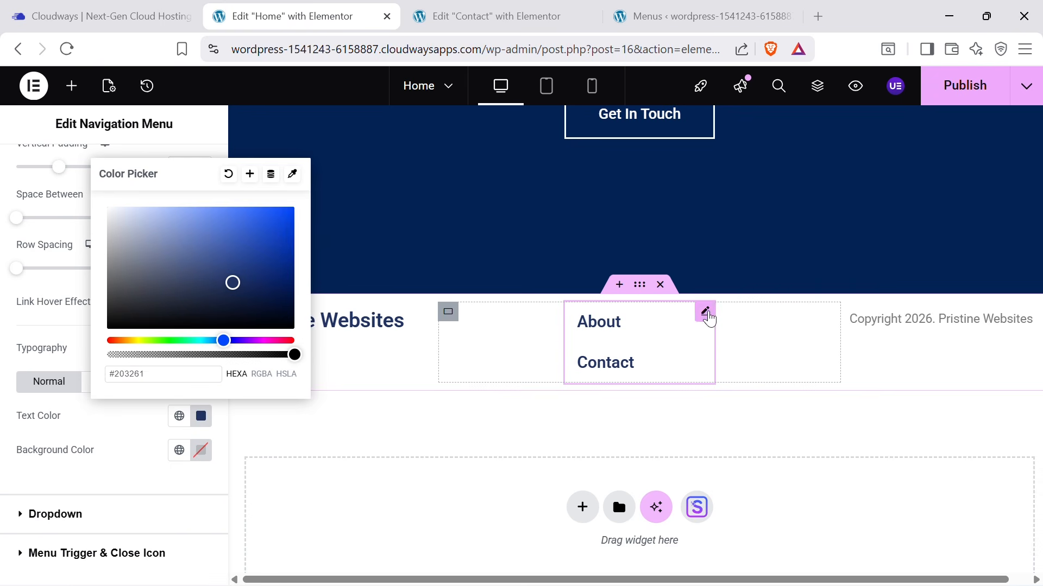
pyautogui.click(709, 320)
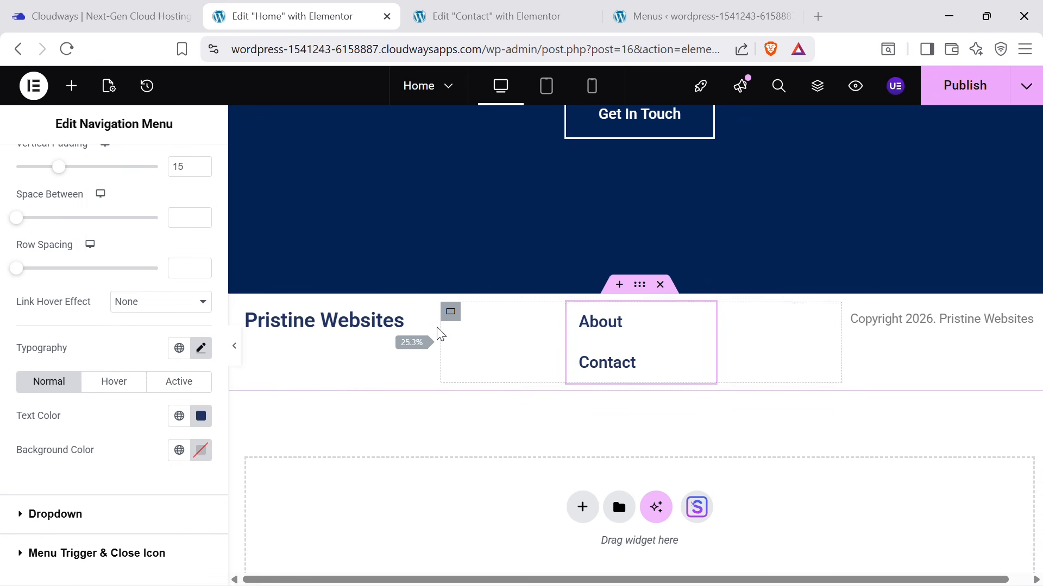
pyautogui.click(234, 348)
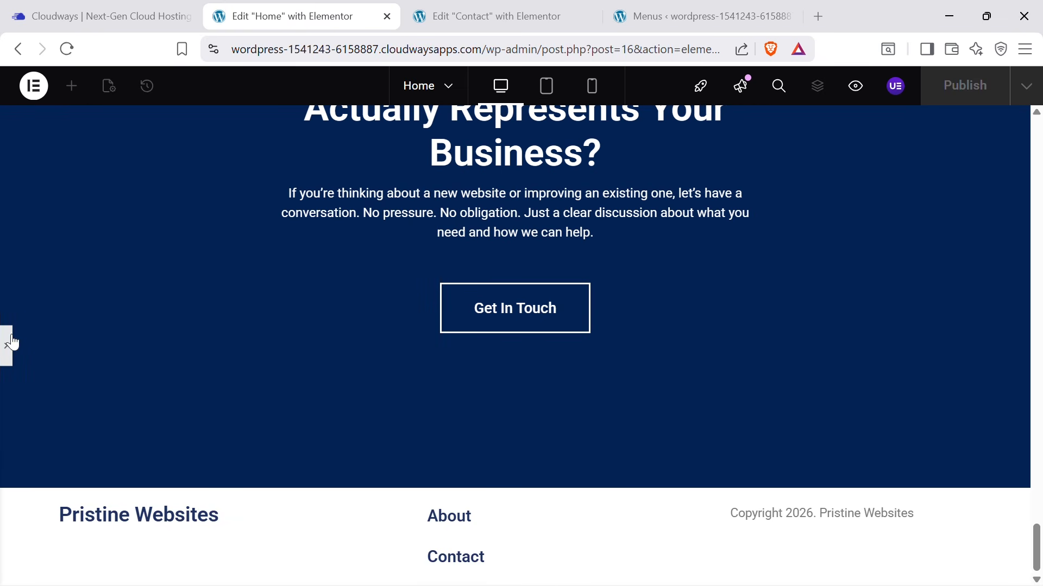
pyautogui.click(12, 335)
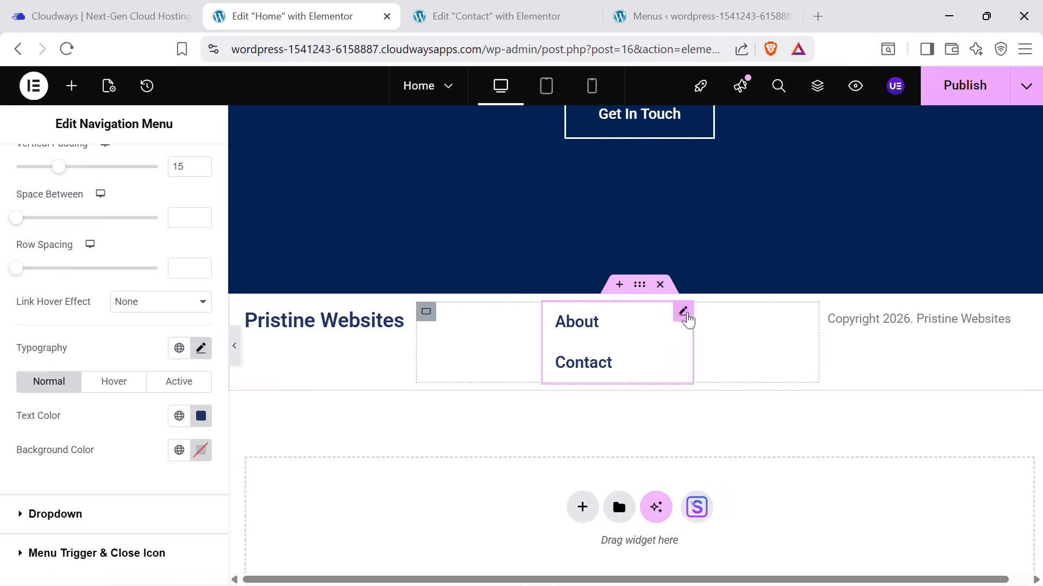
# Keep the footer menu layout Horizontal and set its container order to custom with Grow sizing.
pyautogui.scroll(3, 129, 390)
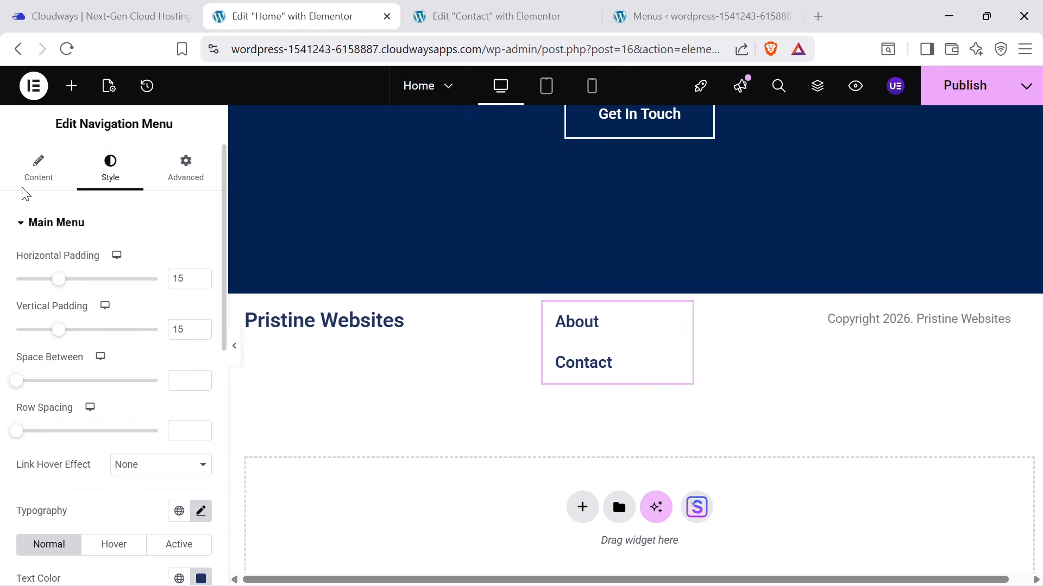
pyautogui.click(33, 166)
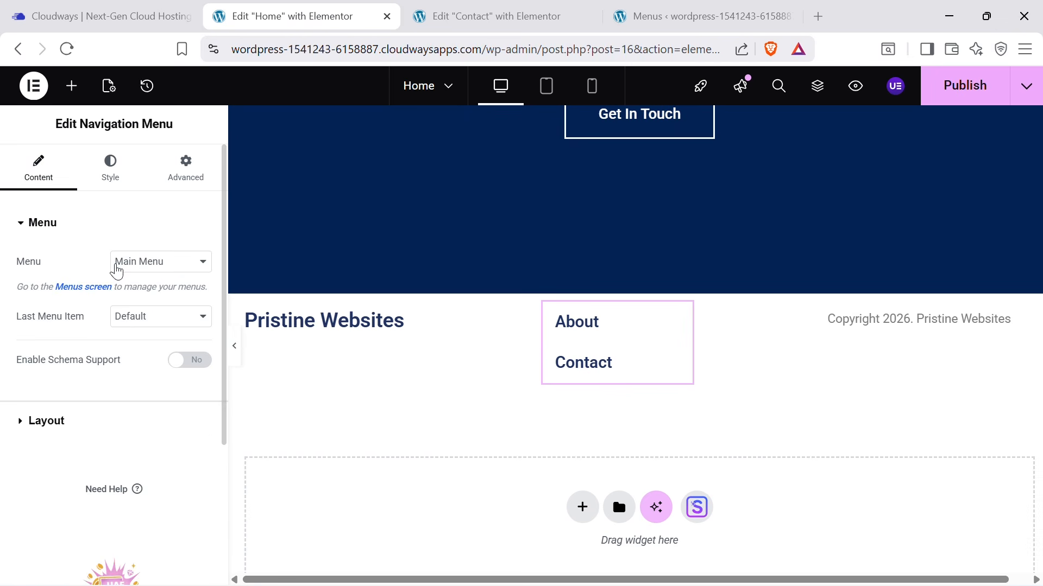
pyautogui.click(46, 421)
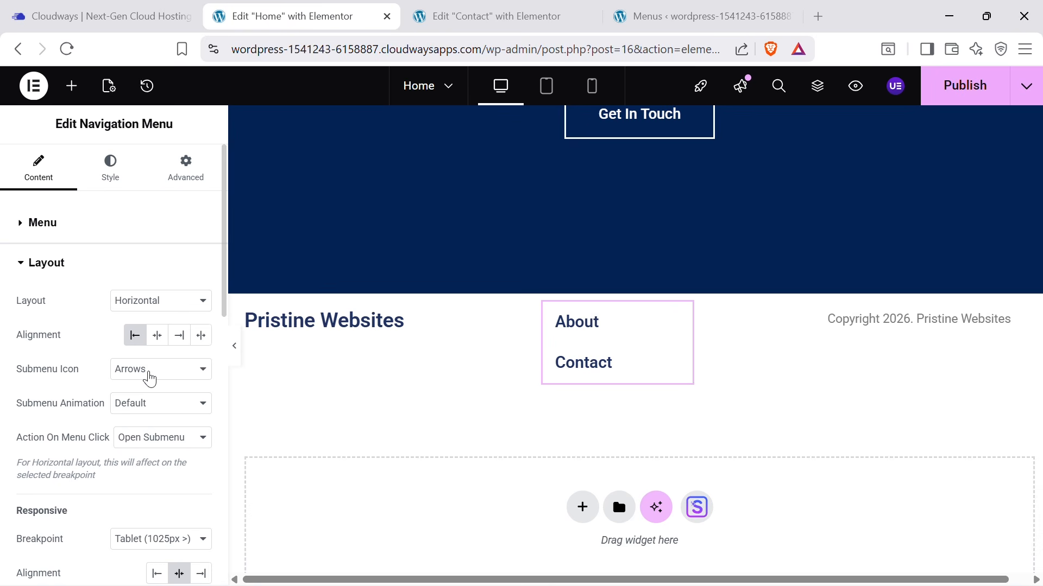
pyautogui.click(182, 305)
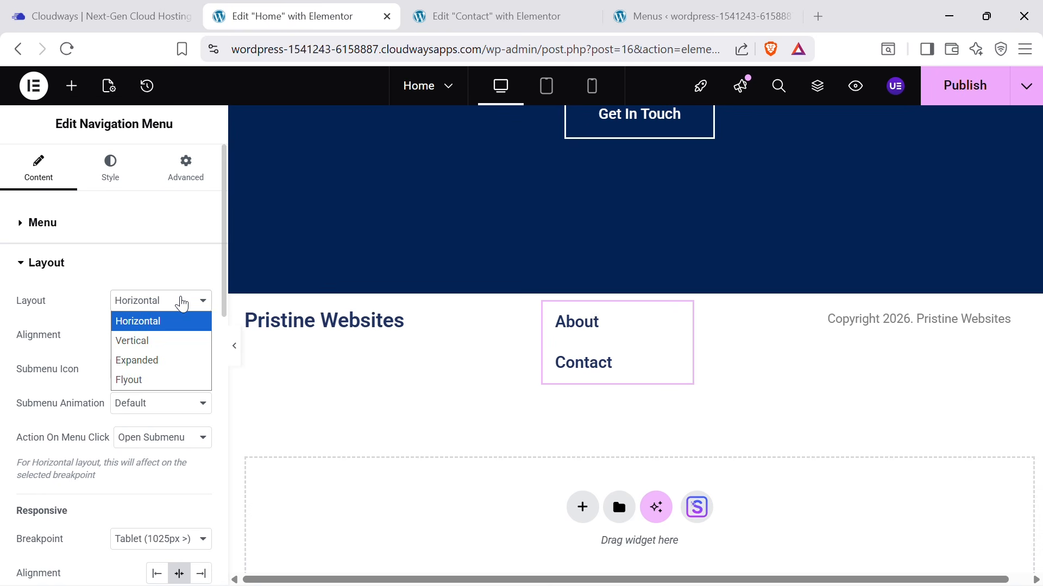
pyautogui.click(170, 324)
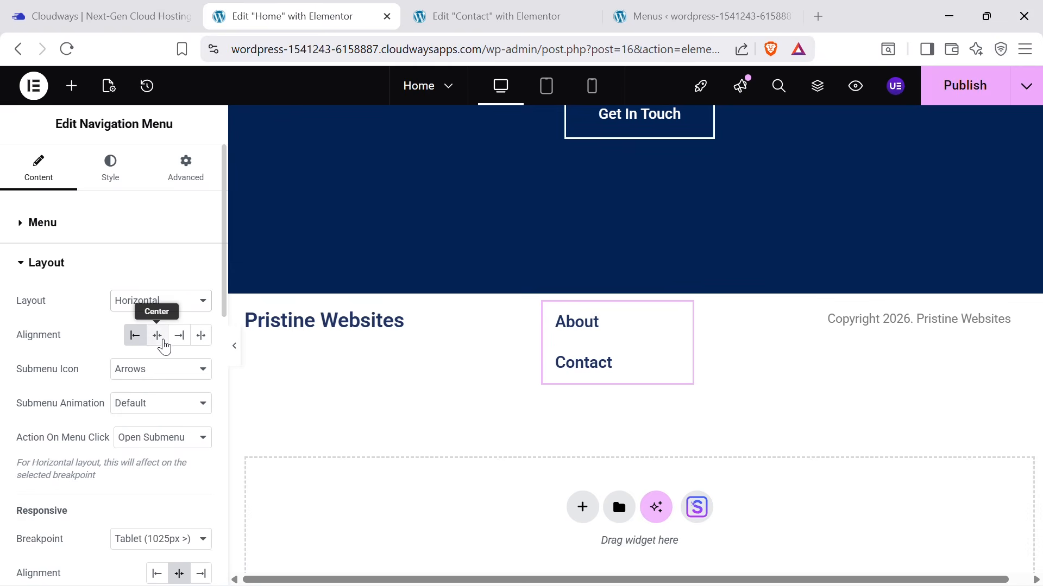
pyautogui.click(202, 460)
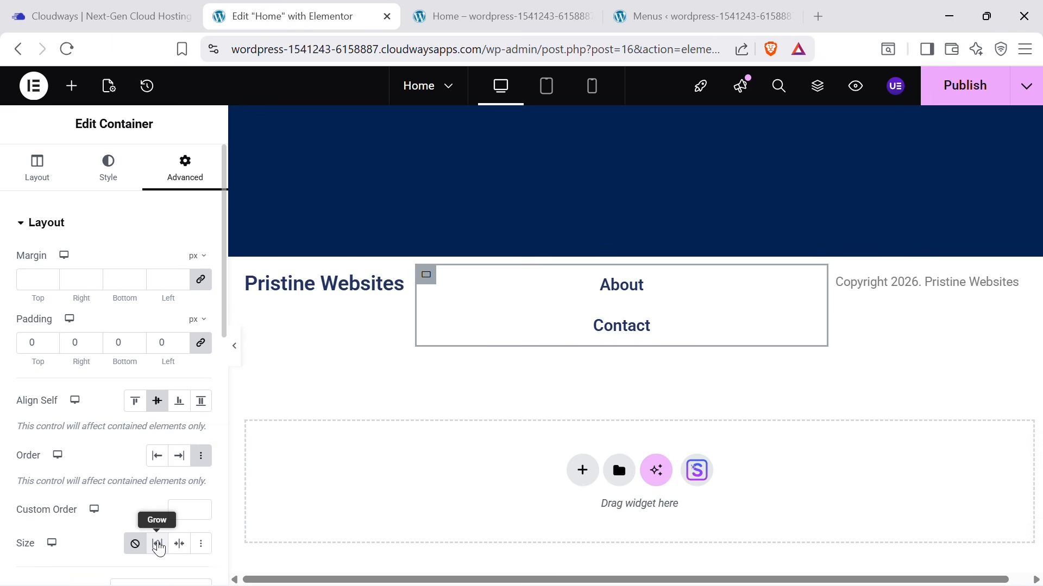
pyautogui.click(159, 545)
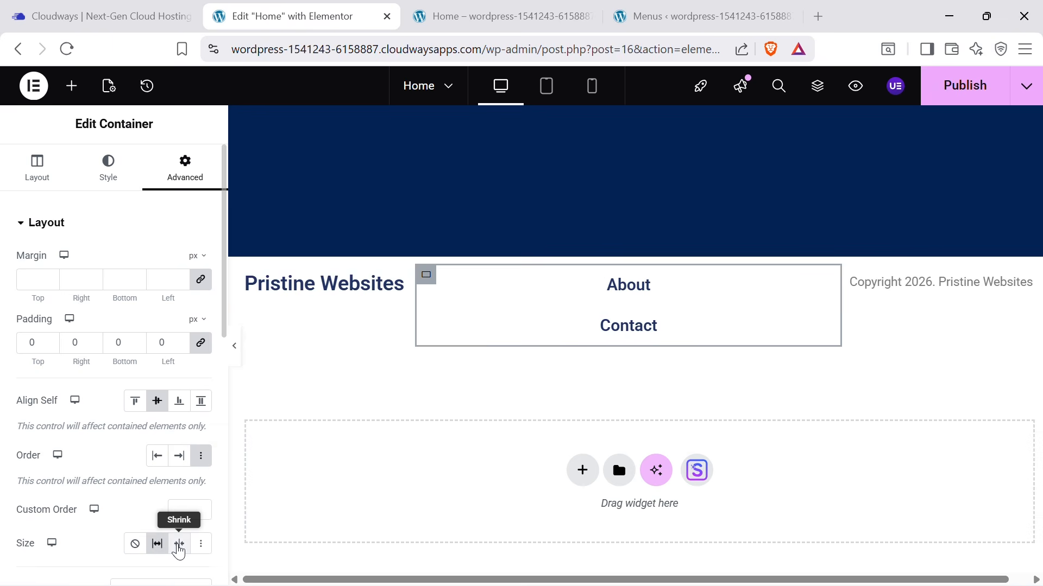
pyautogui.click(178, 546)
pyautogui.click(160, 548)
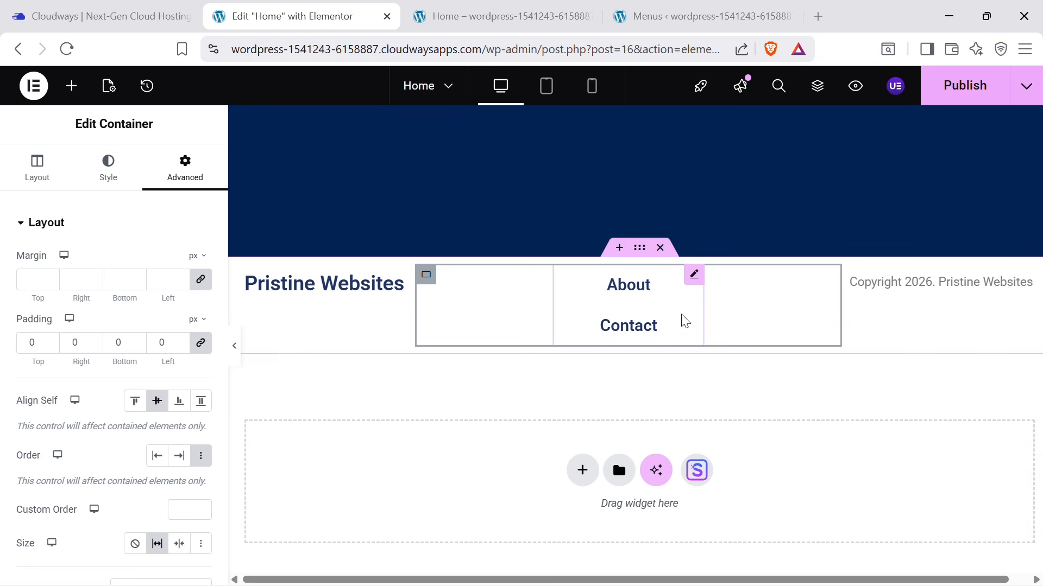
# Select the footer menu's parent container and review its Style and Layout settings.
pyautogui.click(695, 276)
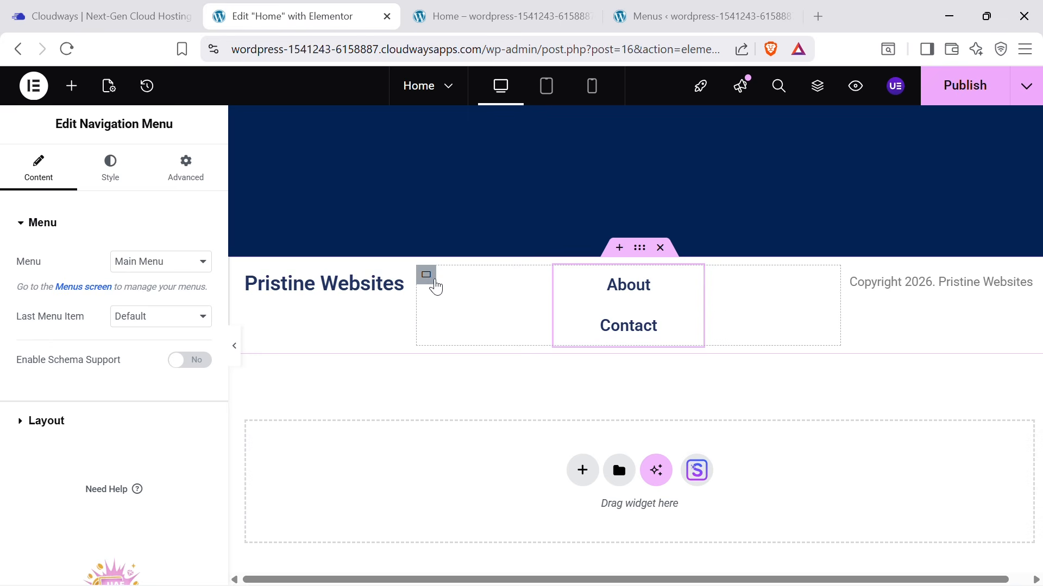
pyautogui.click(426, 275)
pyautogui.scroll(-8, 131, 404)
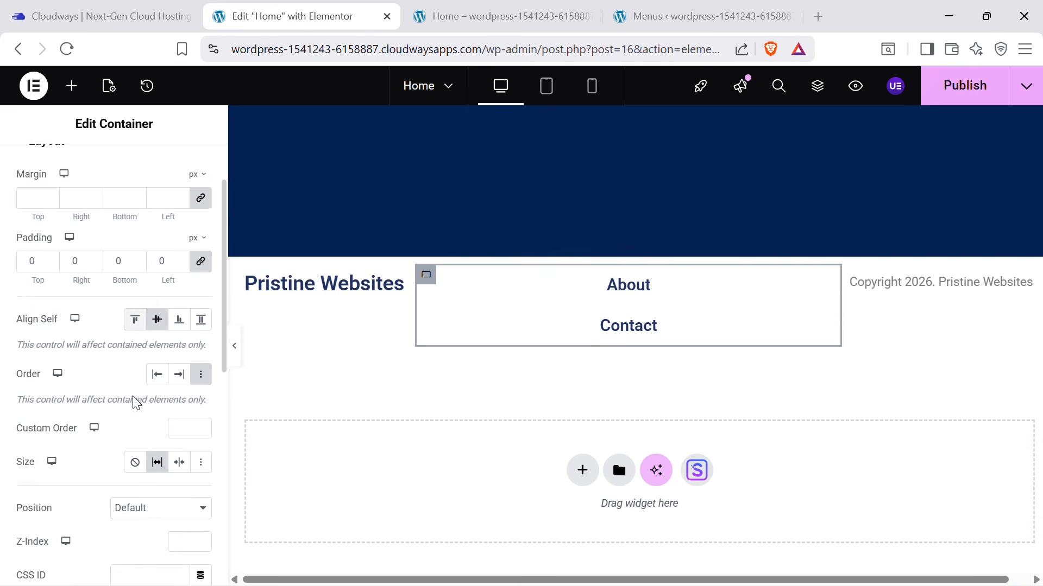
pyautogui.scroll(8, 90, 222)
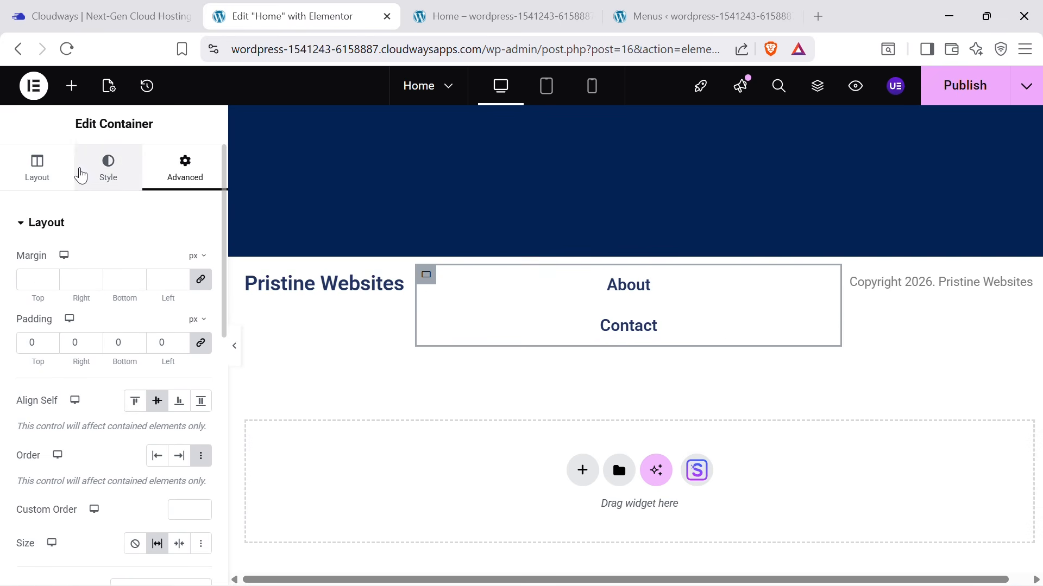
pyautogui.click(90, 171)
pyautogui.click(36, 168)
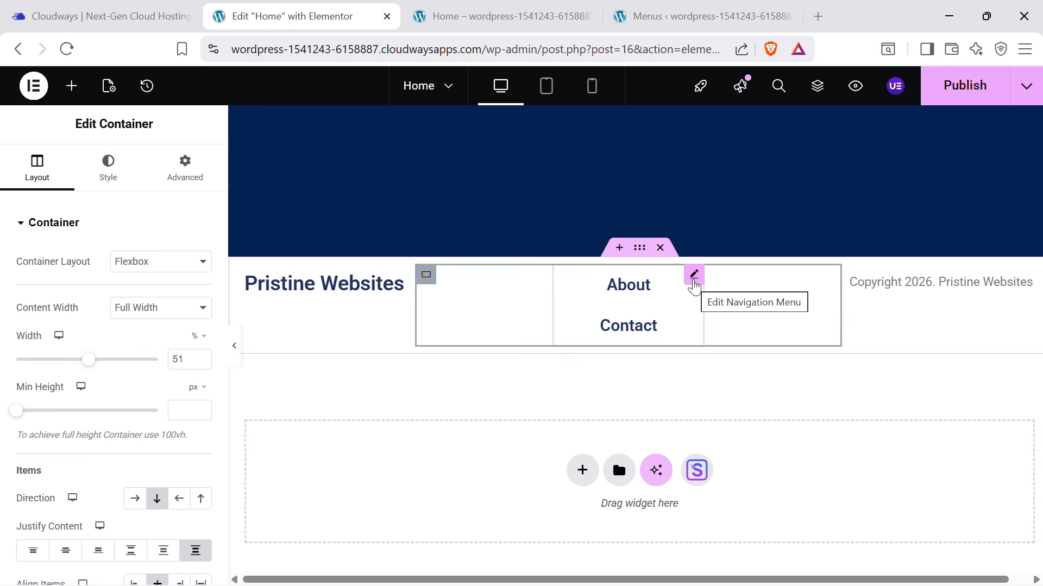
pyautogui.click(695, 275)
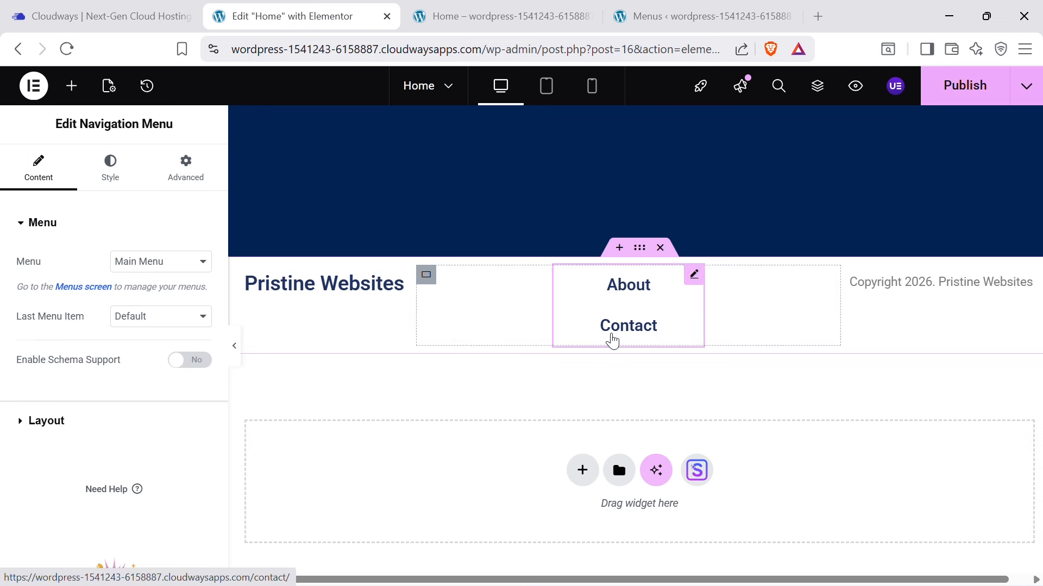
pyautogui.scroll(5, 676, 505)
pyautogui.scroll(-5, 676, 511)
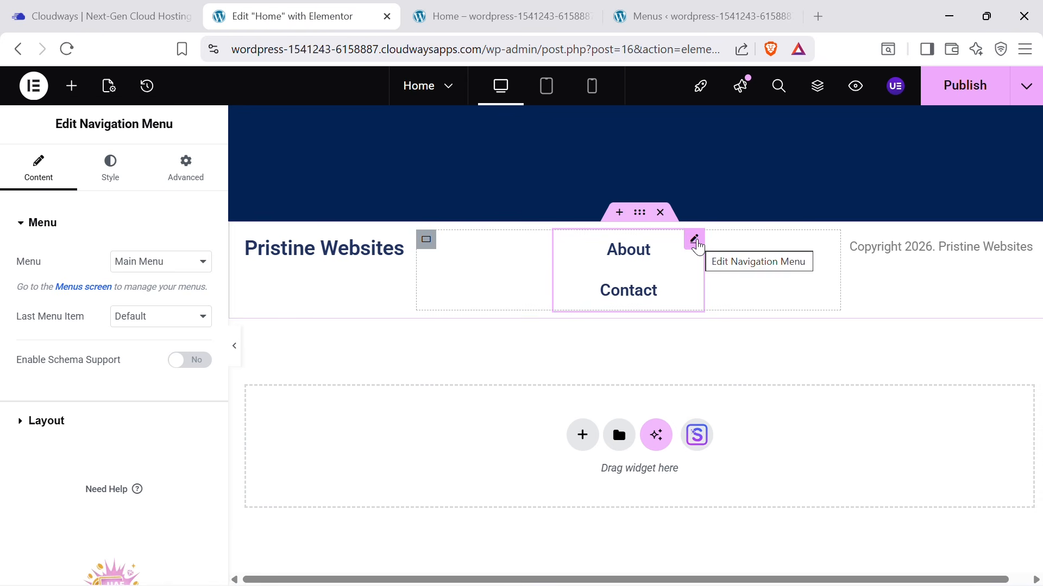
# Delete the Nav Menu widget from the footer via its right-click menu.
pyautogui.rightClick(698, 247)
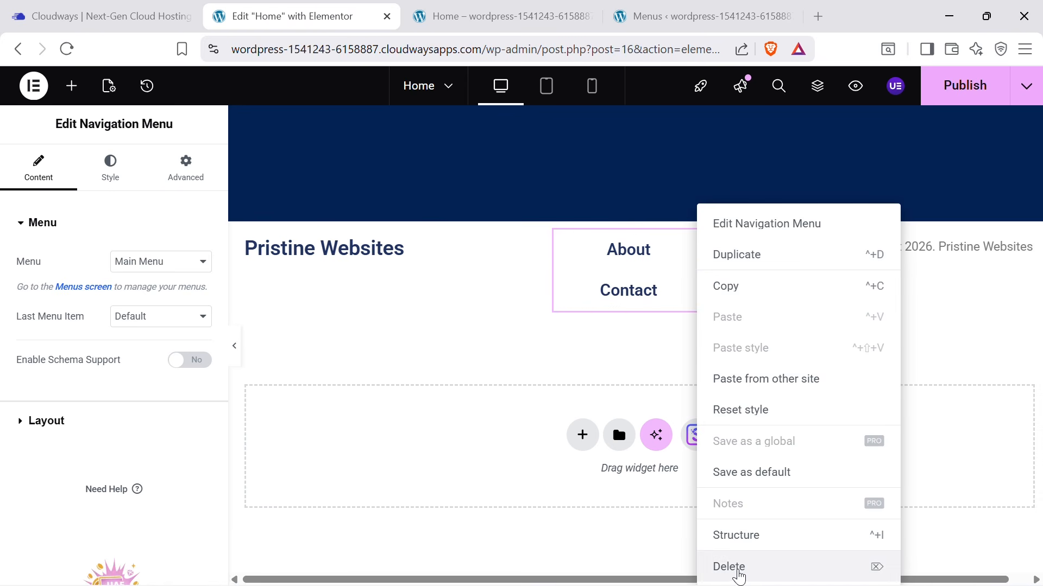
pyautogui.click(739, 567)
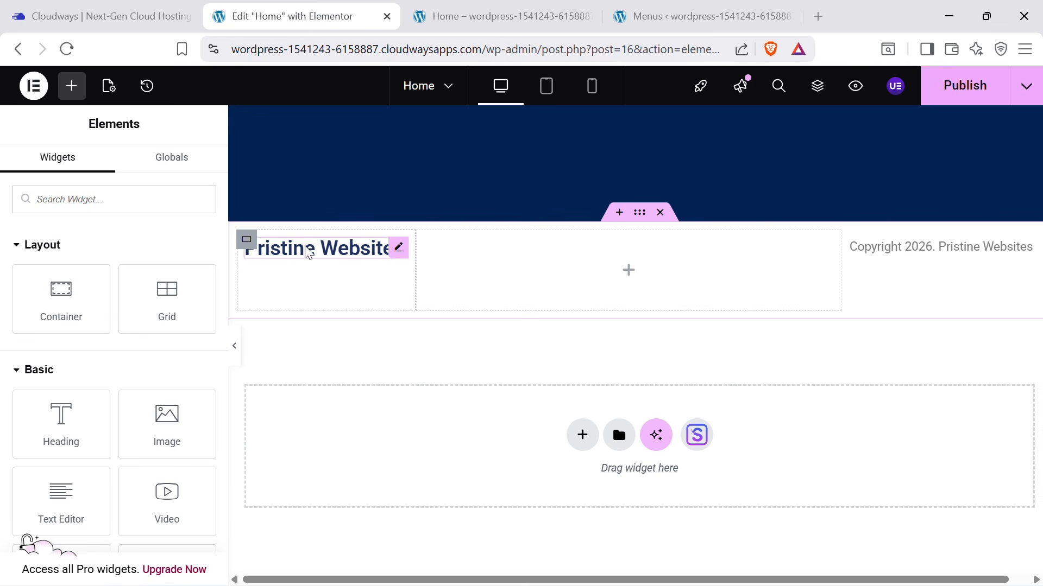
pyautogui.moveTo(740, 585)
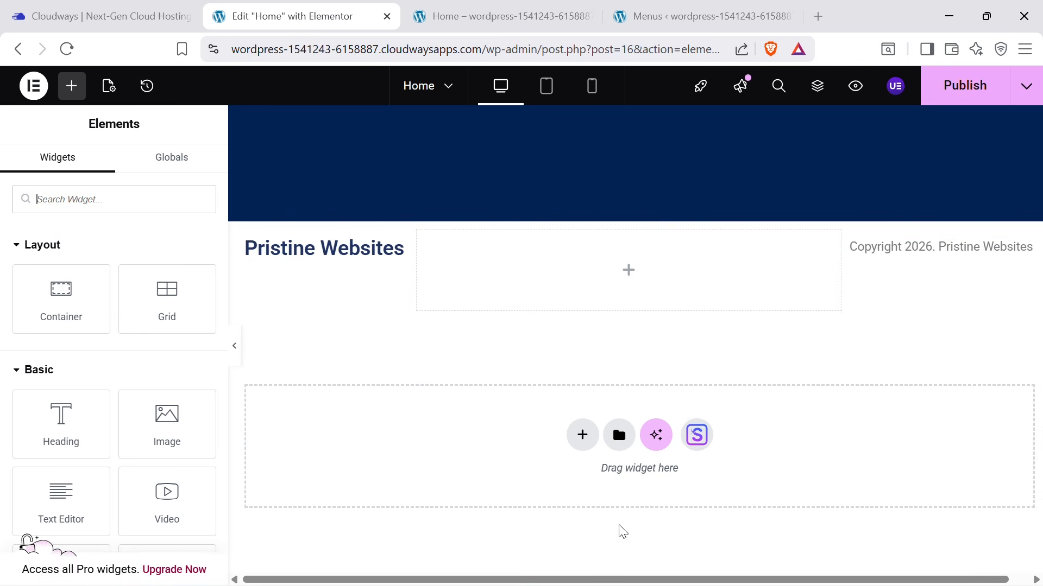
pyautogui.scroll(4, 769, 414)
pyautogui.scroll(-4, 728, 358)
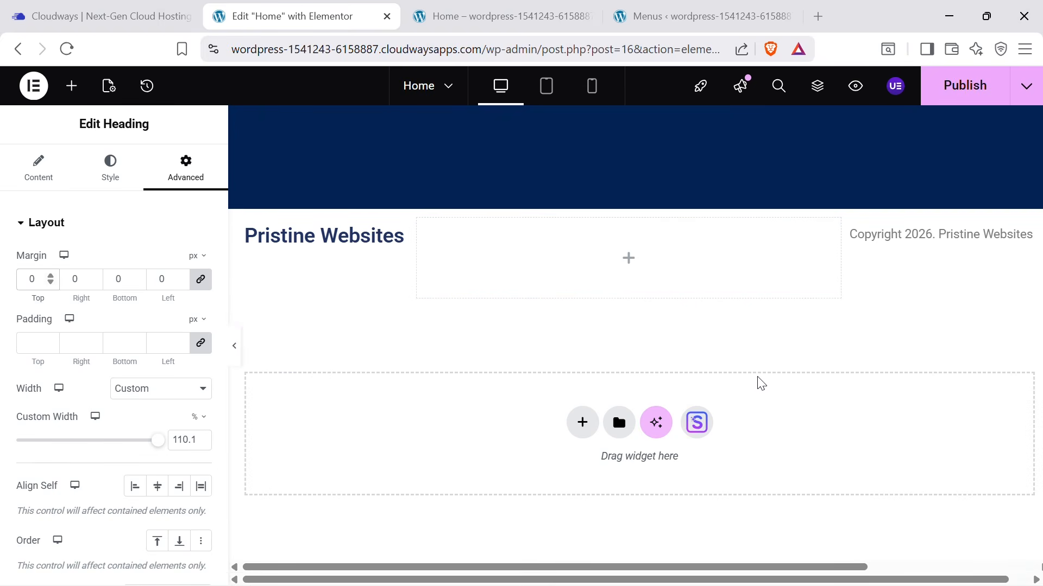
pyautogui.scroll(20, 742, 378)
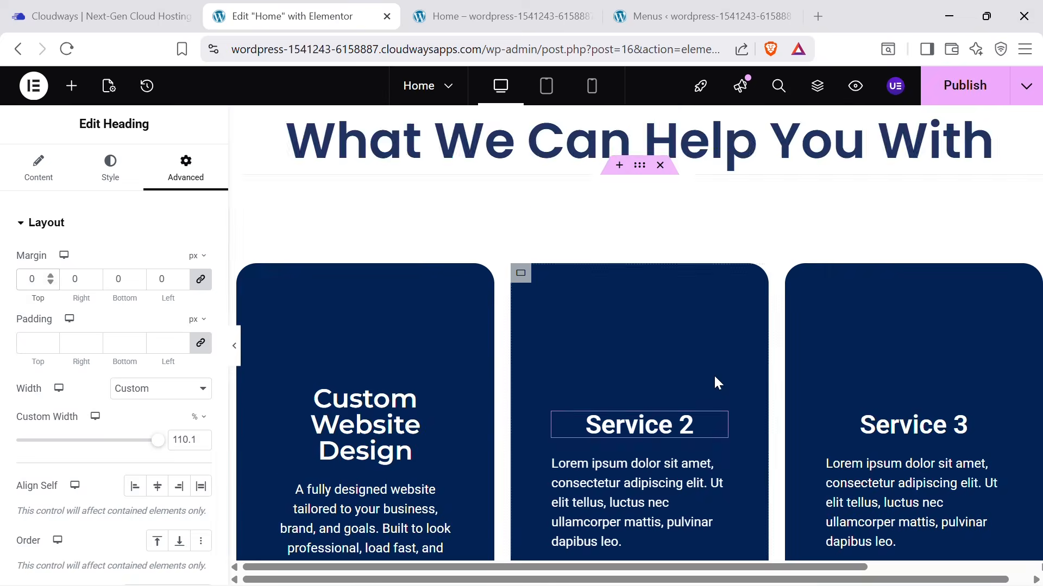
pyautogui.scroll(4, 705, 374)
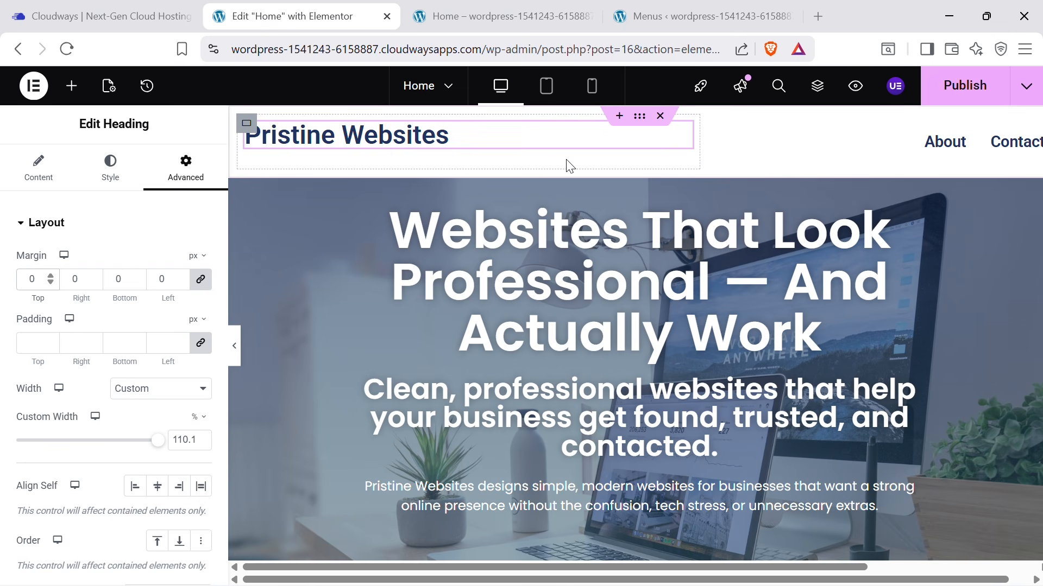
# Adjust the font size of the header's About and Contact links and preview the header.
pyautogui.click(639, 117)
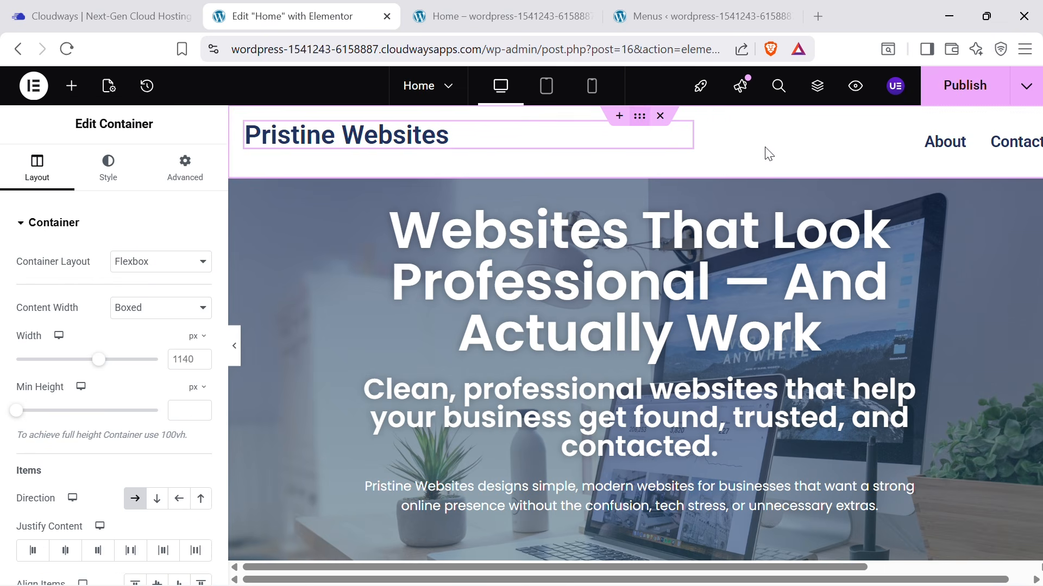
pyautogui.click(972, 151)
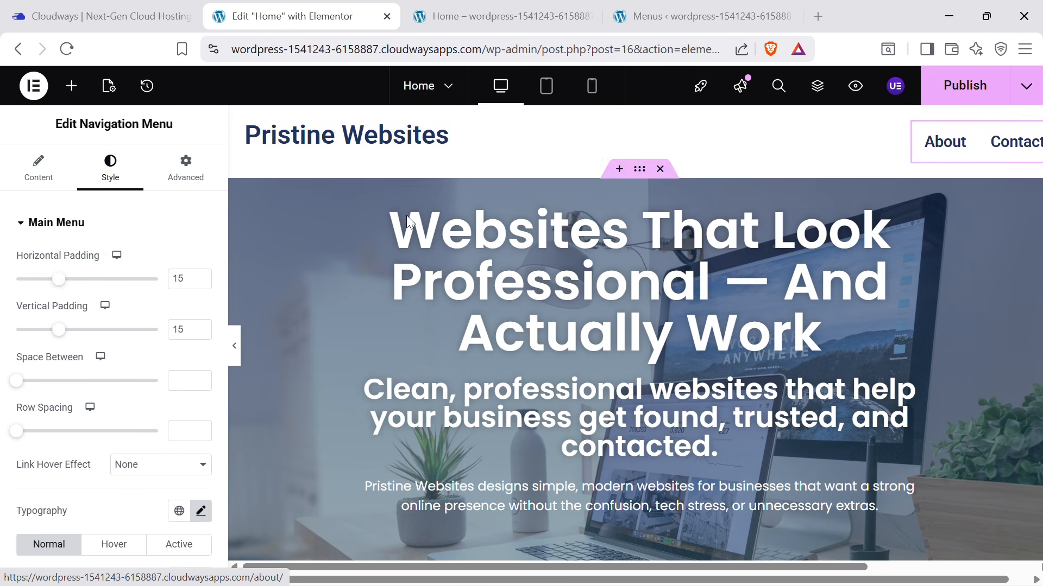
pyautogui.click(201, 512)
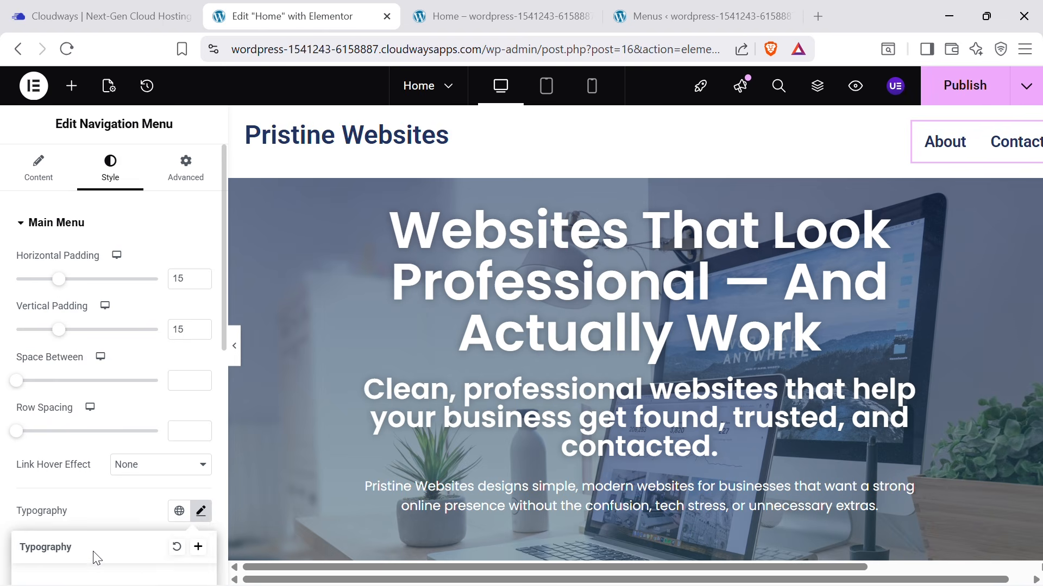
pyautogui.scroll(-2, 89, 530)
pyautogui.moveTo(44, 575)
pyautogui.mouseDown()
pyautogui.moveTo(53, 577)
pyautogui.moveTo(44, 571)
pyautogui.mouseUp()
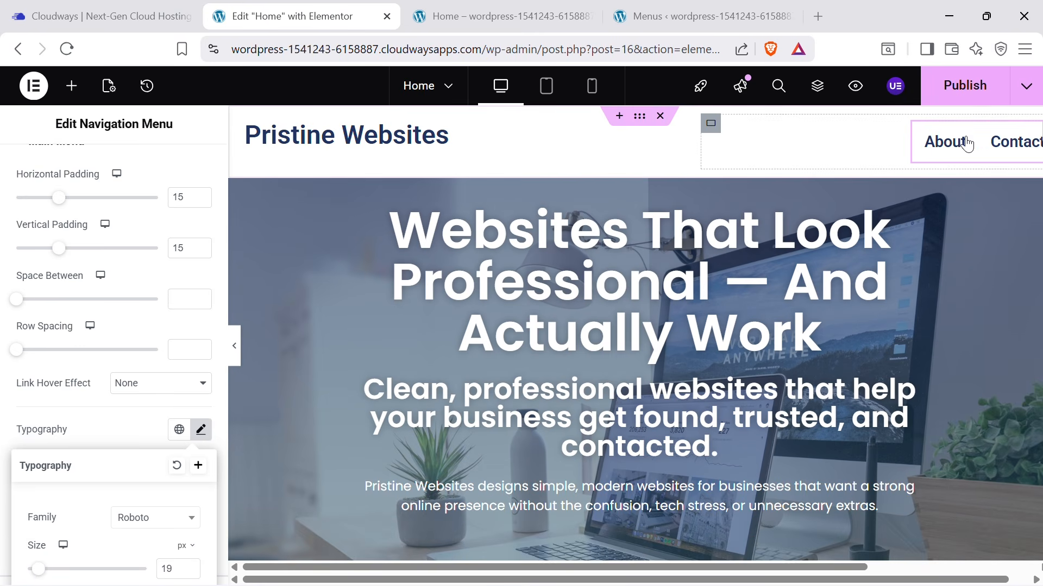
pyautogui.click(234, 346)
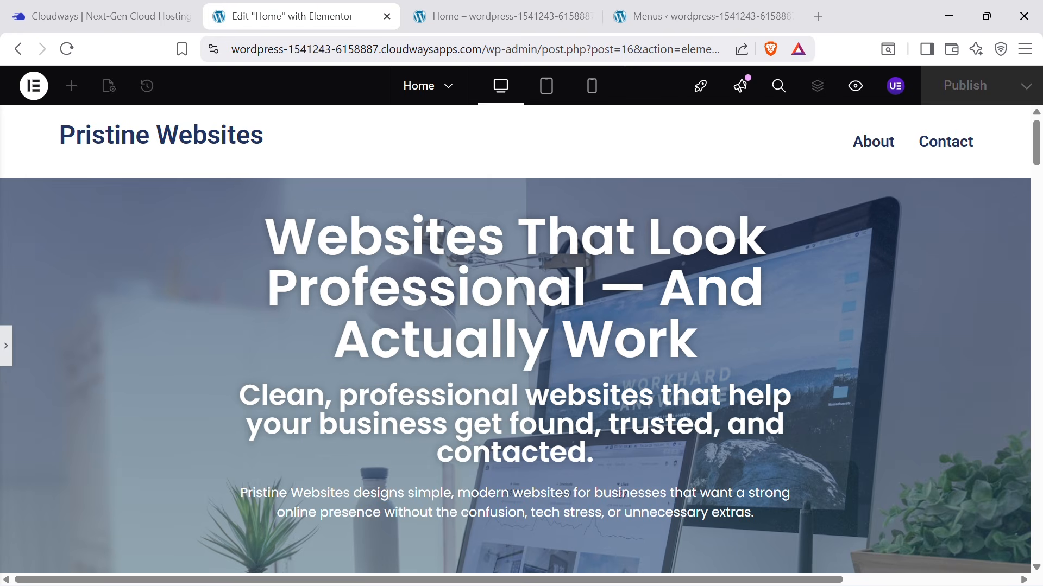
pyautogui.click(6, 346)
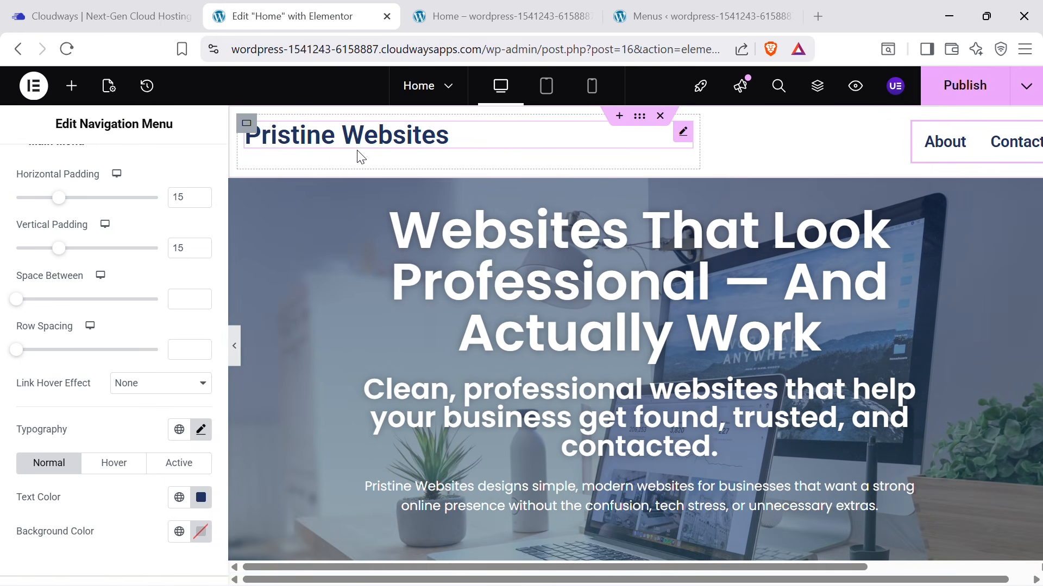
pyautogui.click(236, 347)
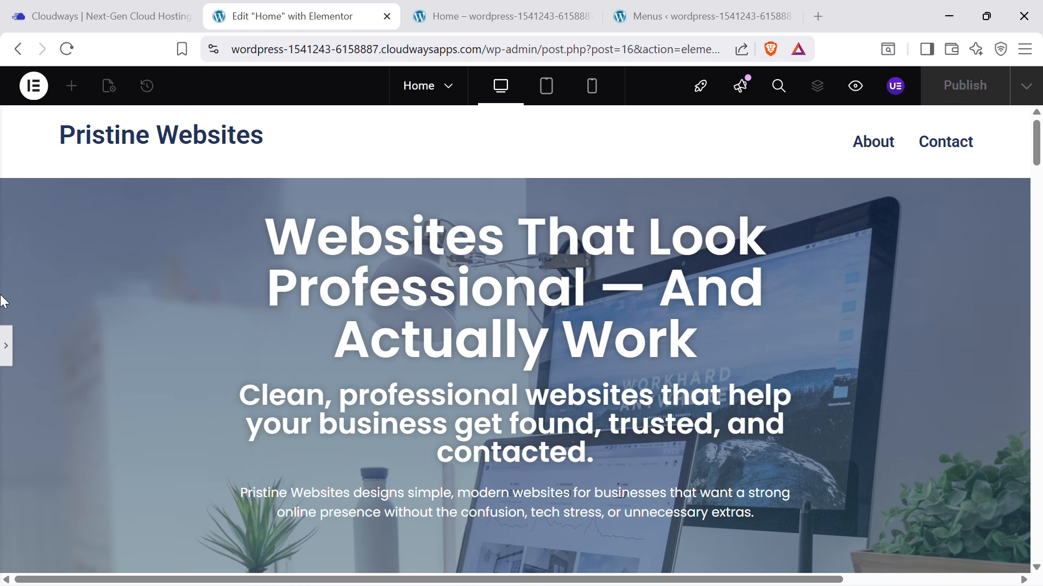
pyautogui.click(8, 343)
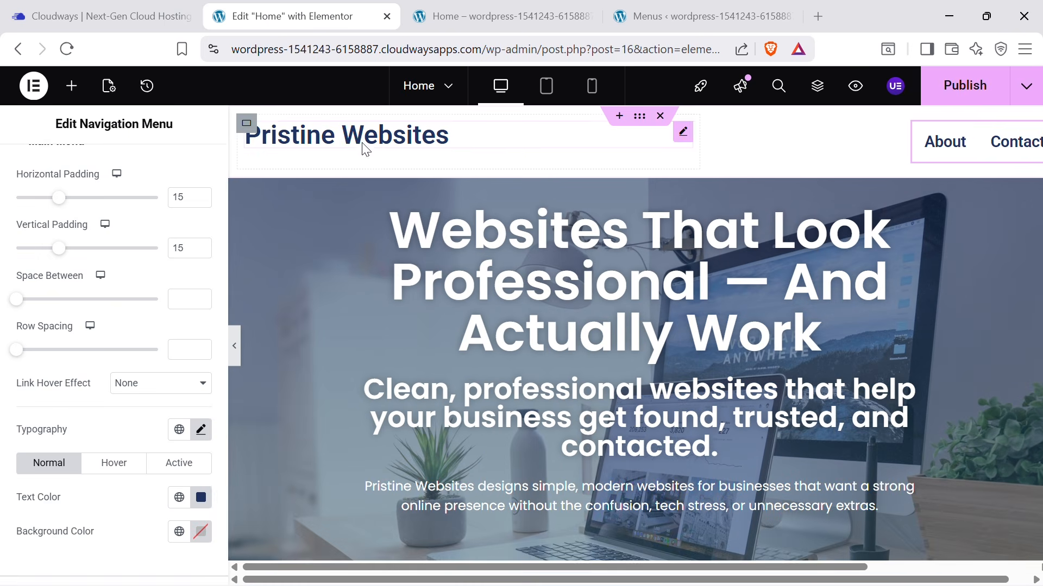
# Give the Pristine Websites title a 5 px margin, publish the Home page, and scroll through it.
pyautogui.click(682, 133)
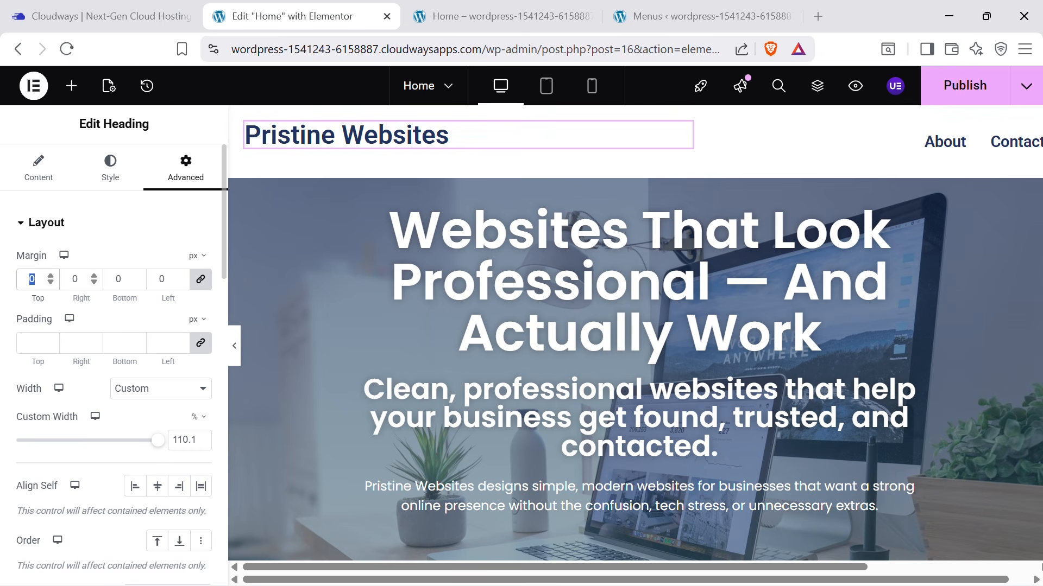
pyautogui.write('5')
pyautogui.click(234, 347)
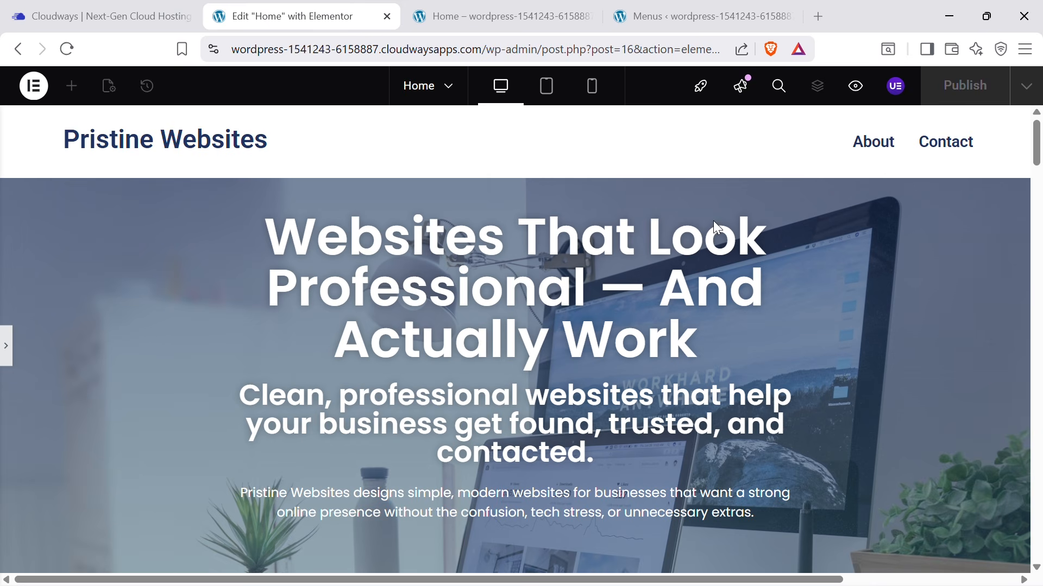
pyautogui.click(8, 356)
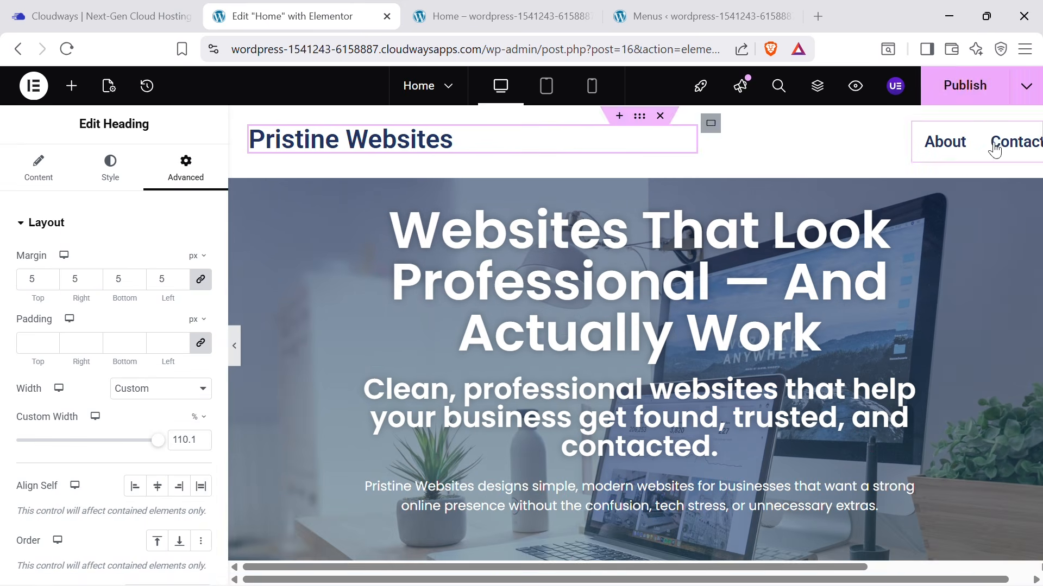
pyautogui.click(960, 96)
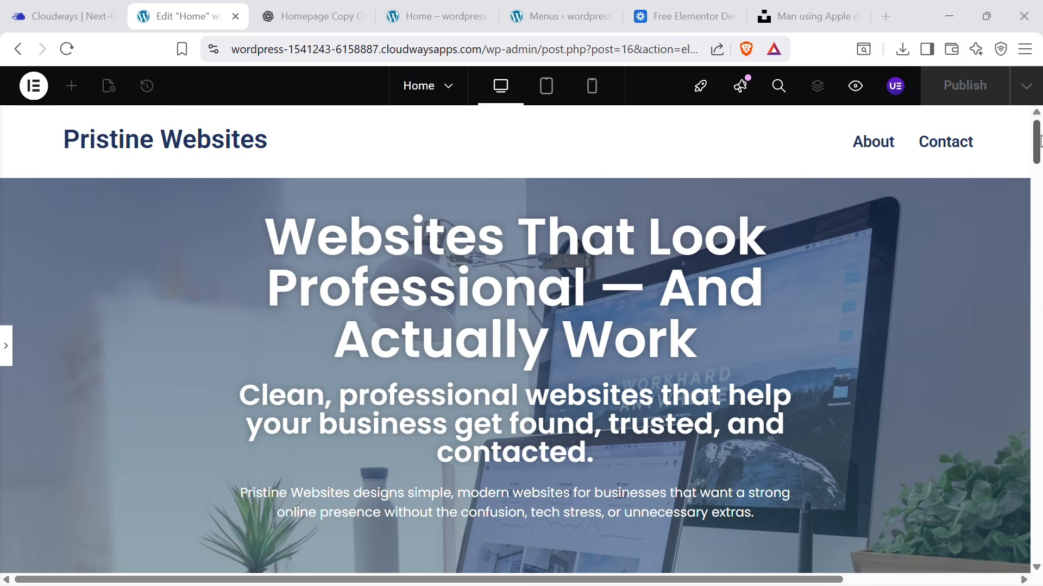
pyautogui.moveTo(1034, 136); pyautogui.dragTo(1040, 383)
pyautogui.moveTo(1039, 395); pyautogui.dragTo(1037, 115)
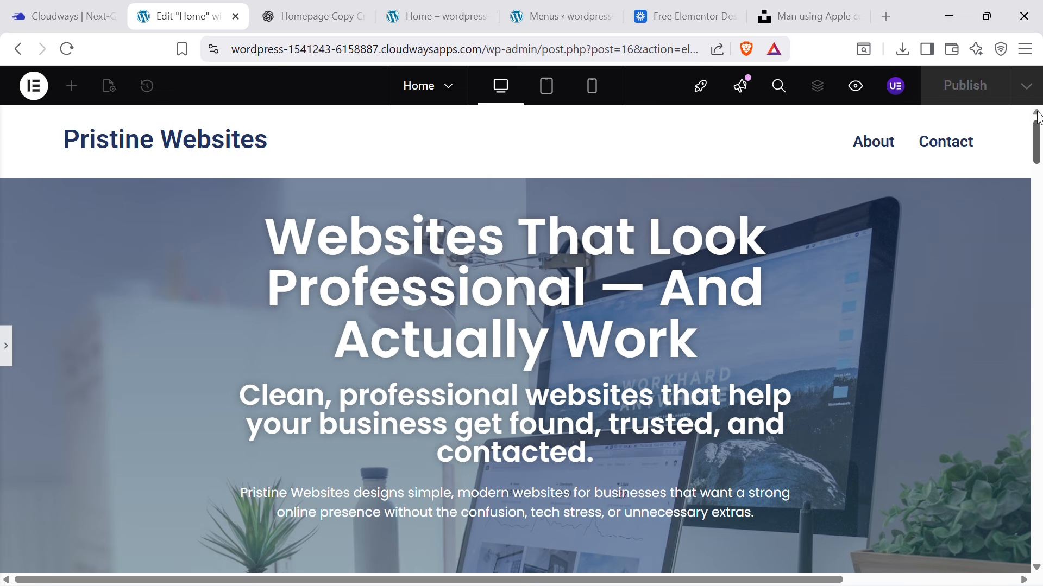
pyautogui.moveTo(1038, 133); pyautogui.dragTo(1035, 100)
pyautogui.moveTo(1035, 121); pyautogui.dragTo(1040, 421)
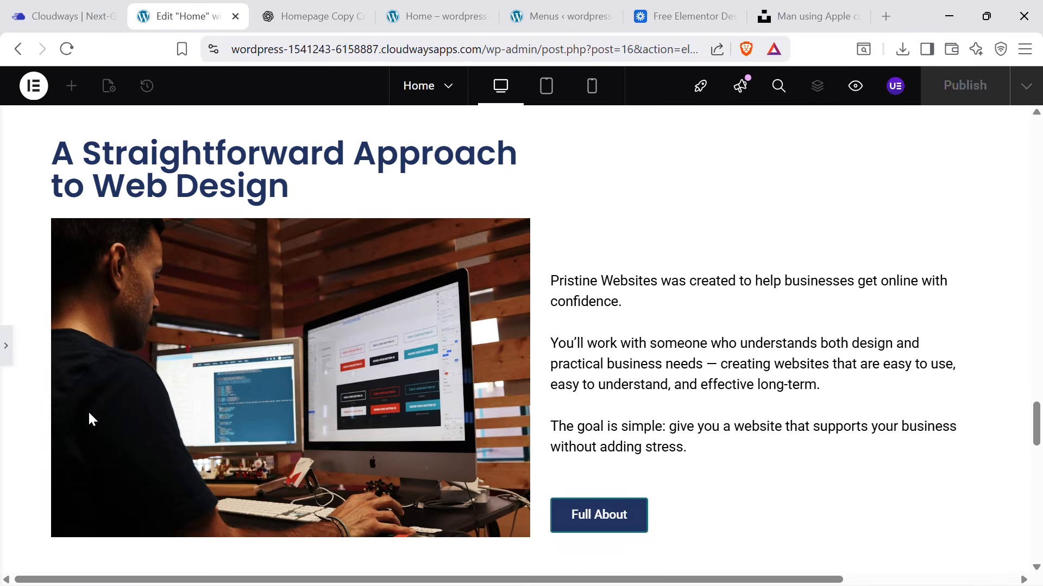
# Delete the empty spacer above the About text, then preview the realigned About section.
pyautogui.click(7, 349)
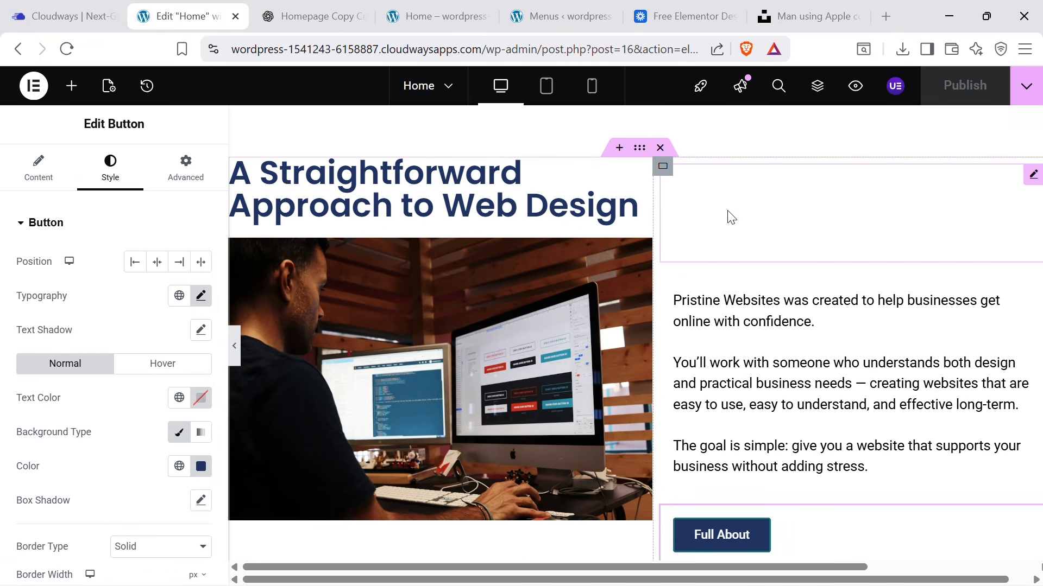
pyautogui.click(822, 226)
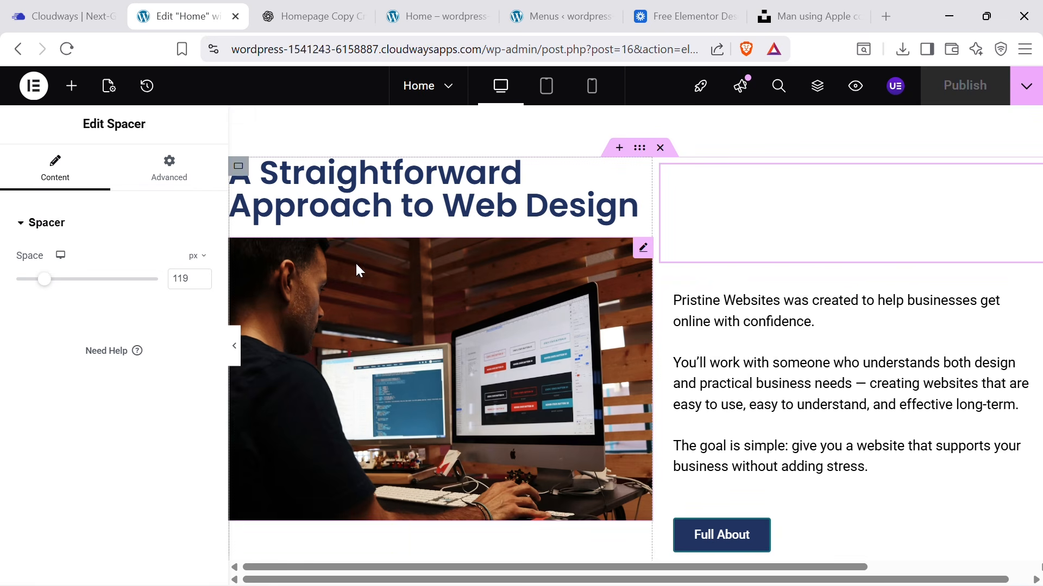
pyautogui.rightClick(693, 213)
pyautogui.click(725, 565)
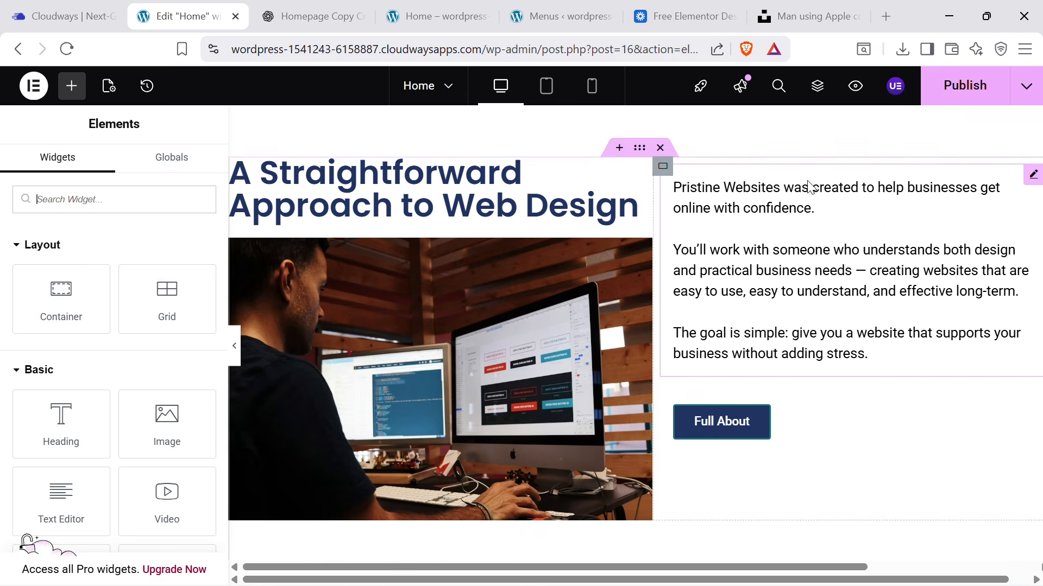
pyautogui.click(234, 347)
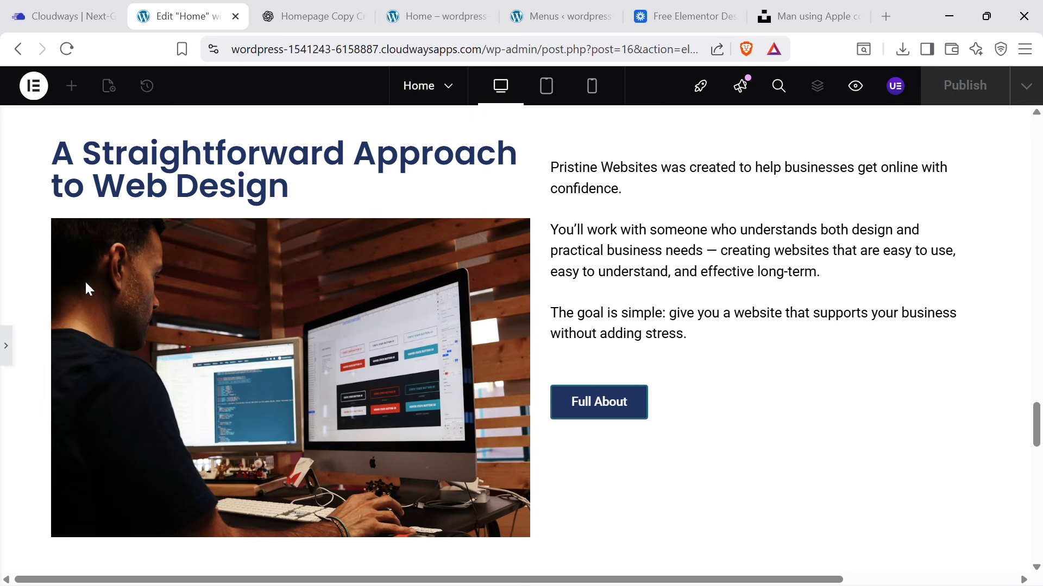
pyautogui.click(72, 86)
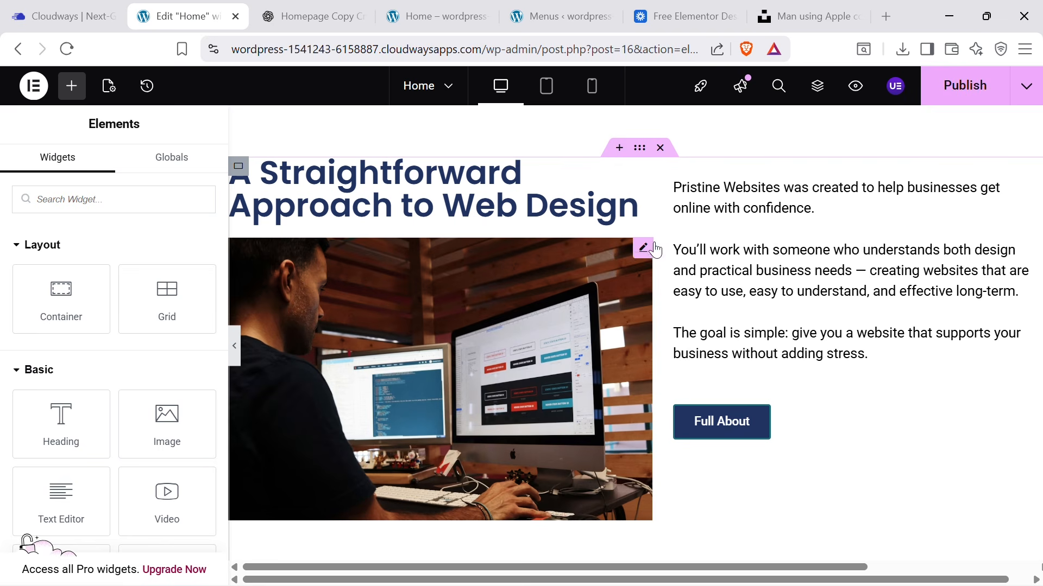
pyautogui.click(234, 346)
pyautogui.scroll(-3, 418, 312)
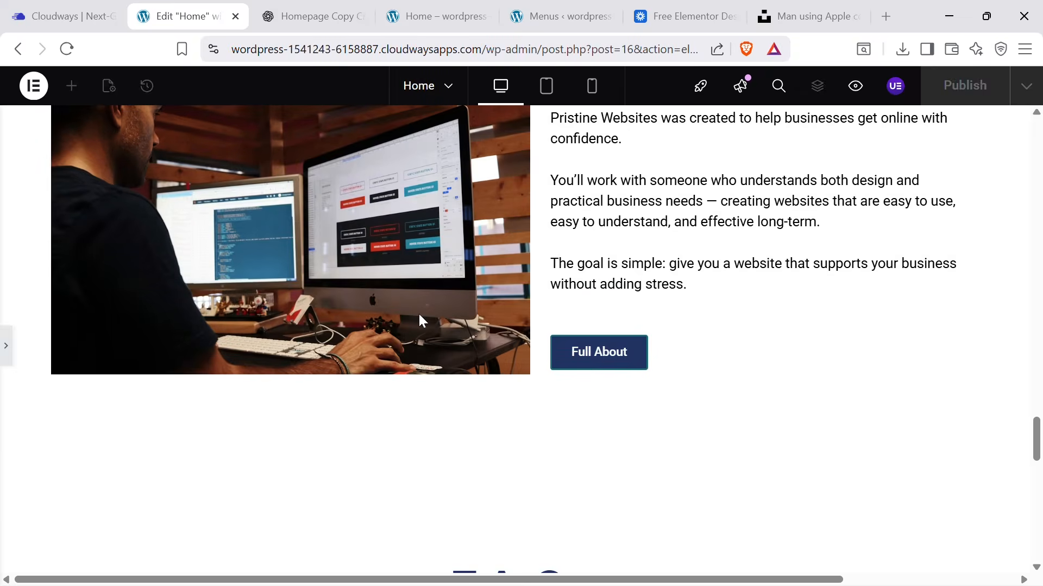
pyautogui.scroll(8, 521, 256)
pyautogui.scroll(-15, 561, 308)
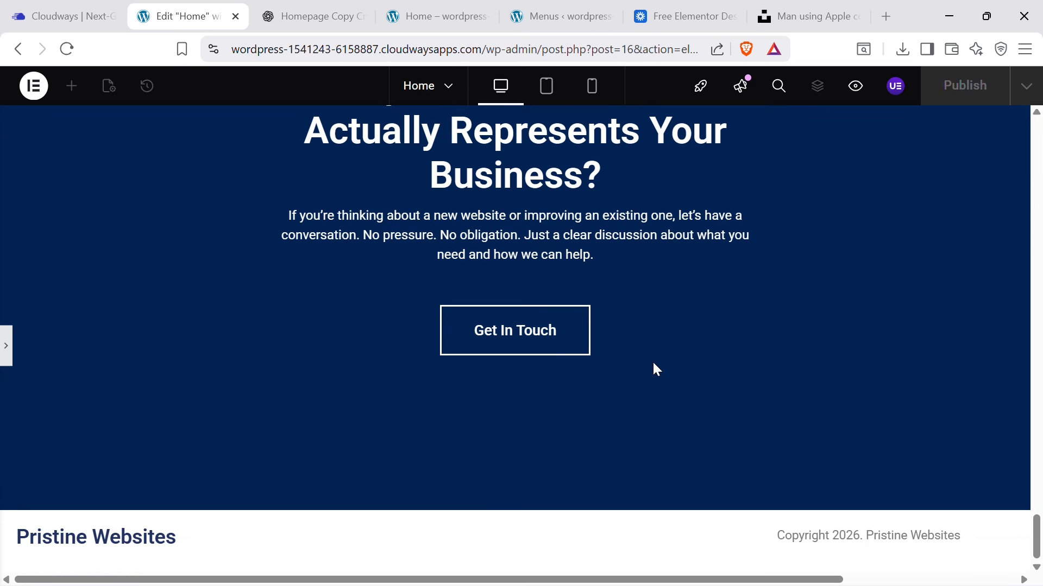
pyautogui.scroll(15, 660, 353)
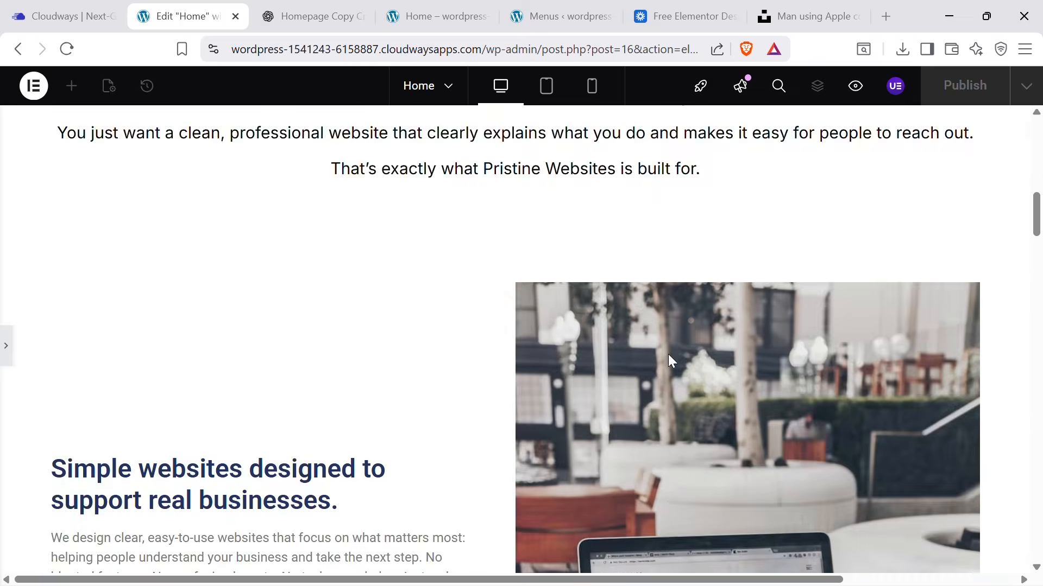
pyautogui.scroll(10, 671, 361)
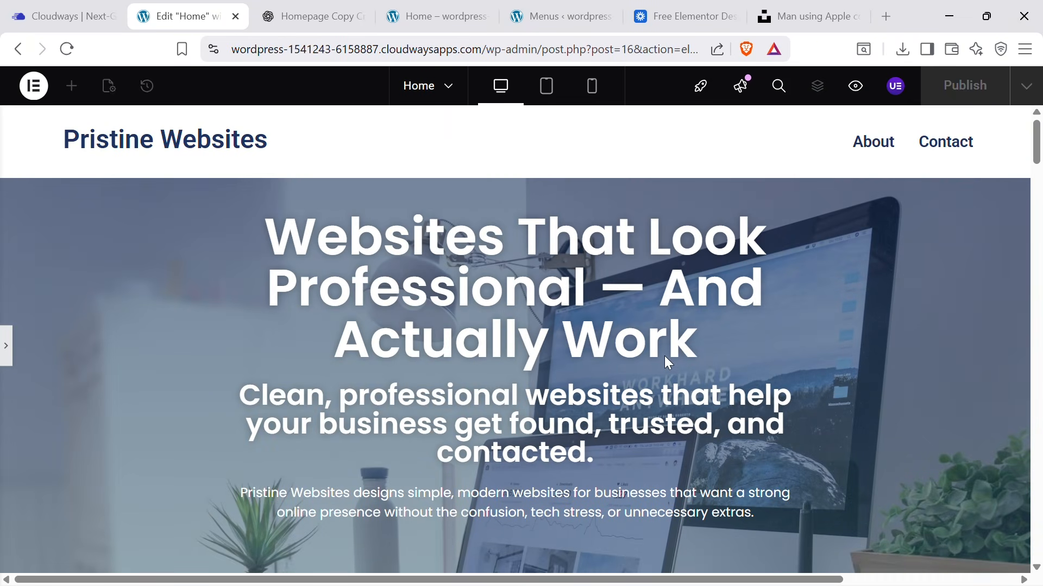
# Reduce the height of the spacer below the hero section and publish the page.
pyautogui.moveTo(1037, 142); pyautogui.dragTo(1039, 169)
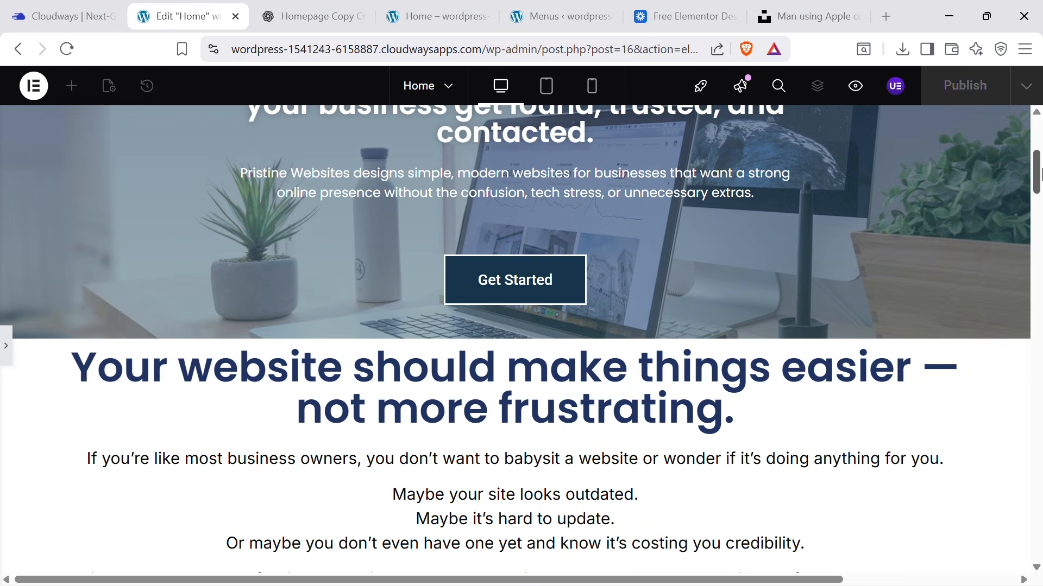
pyautogui.click(6, 345)
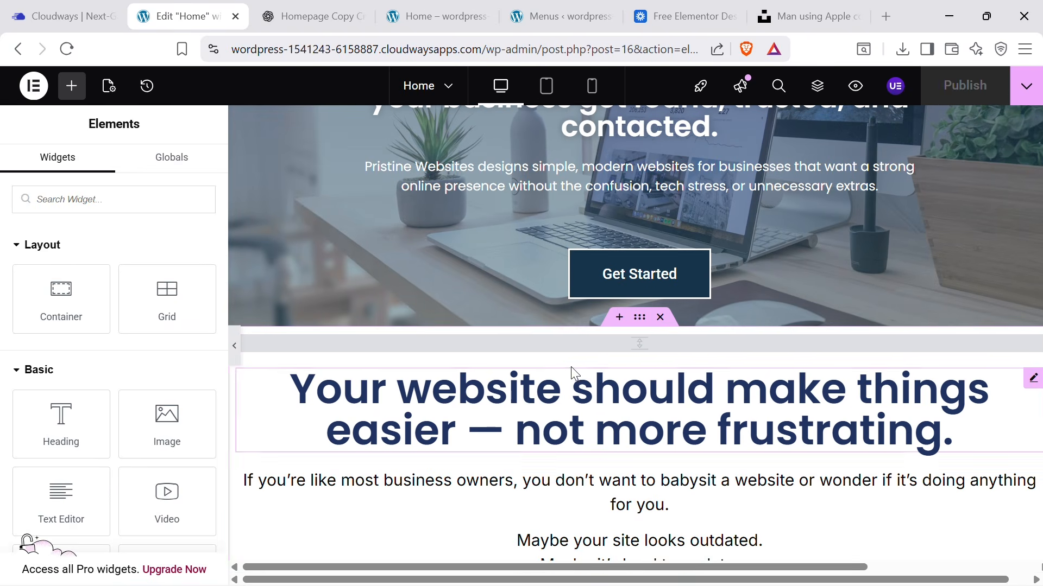
pyautogui.click(613, 341)
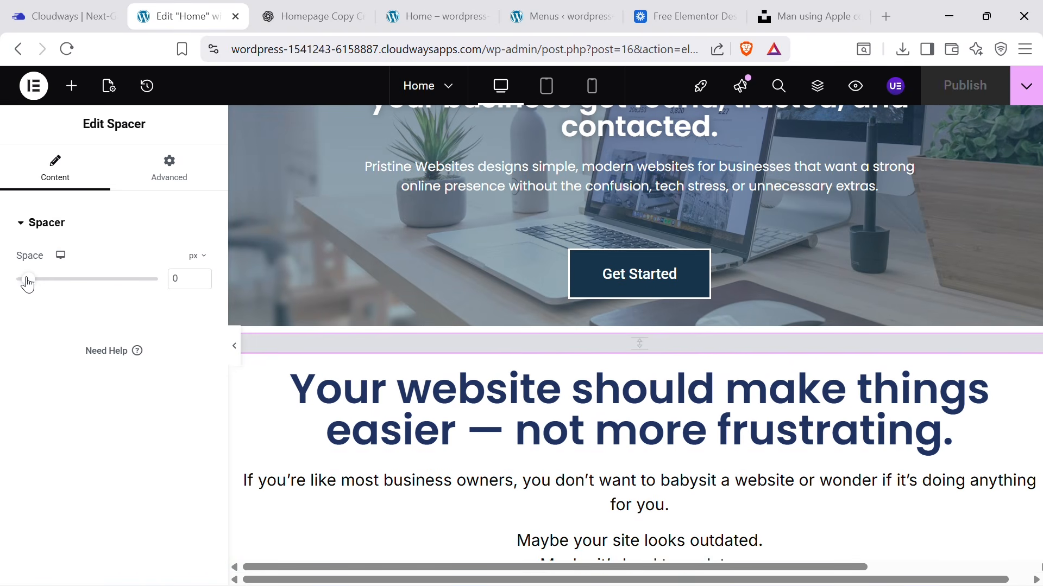
pyautogui.moveTo(27, 281); pyautogui.dragTo(23, 281)
pyautogui.click(965, 85)
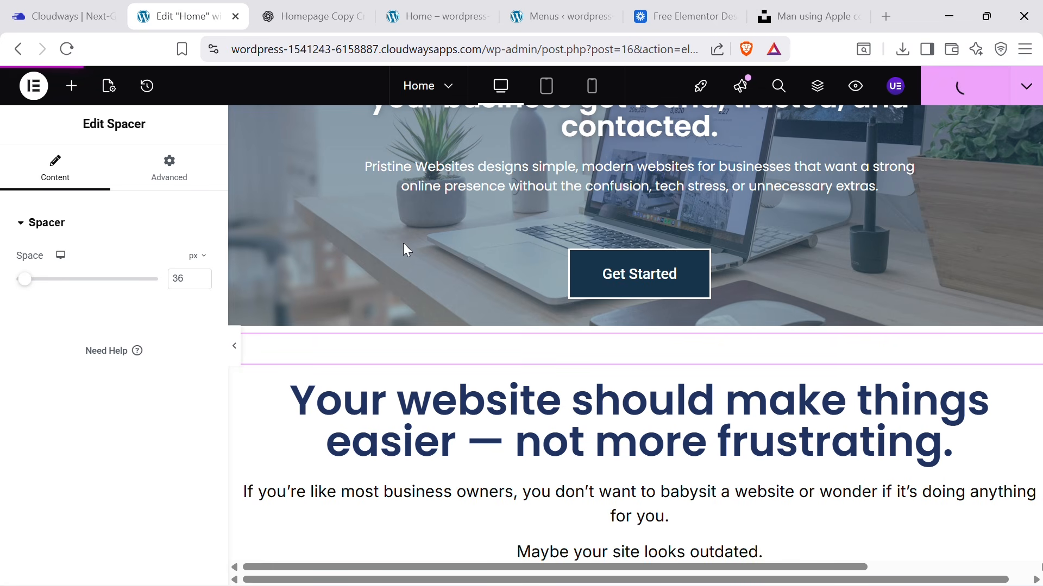
pyautogui.click(234, 346)
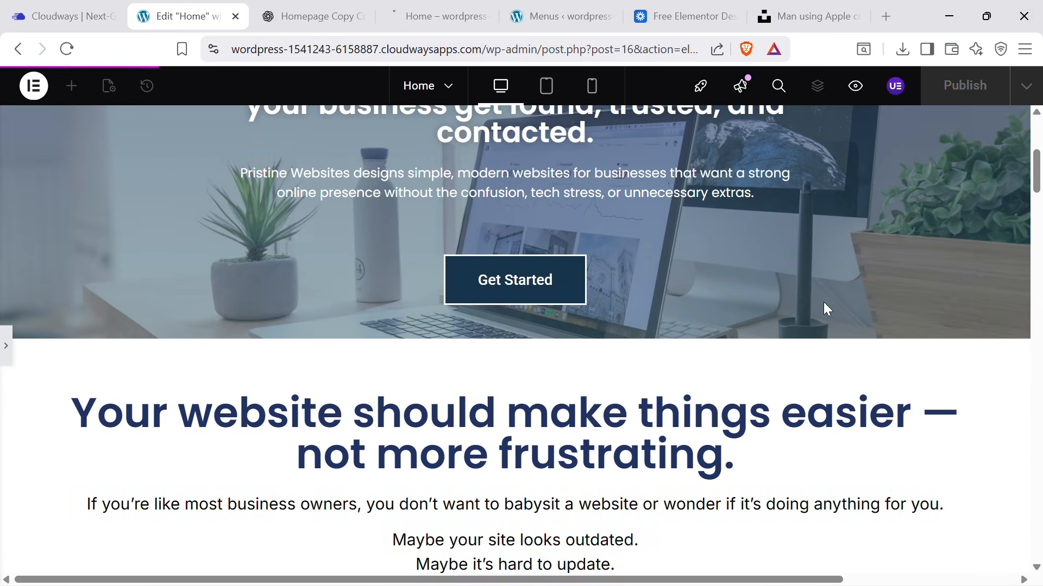
# Shrink the spacer from 36 to 19 px and publish the Home page again.
pyautogui.scroll(-3, 823, 302)
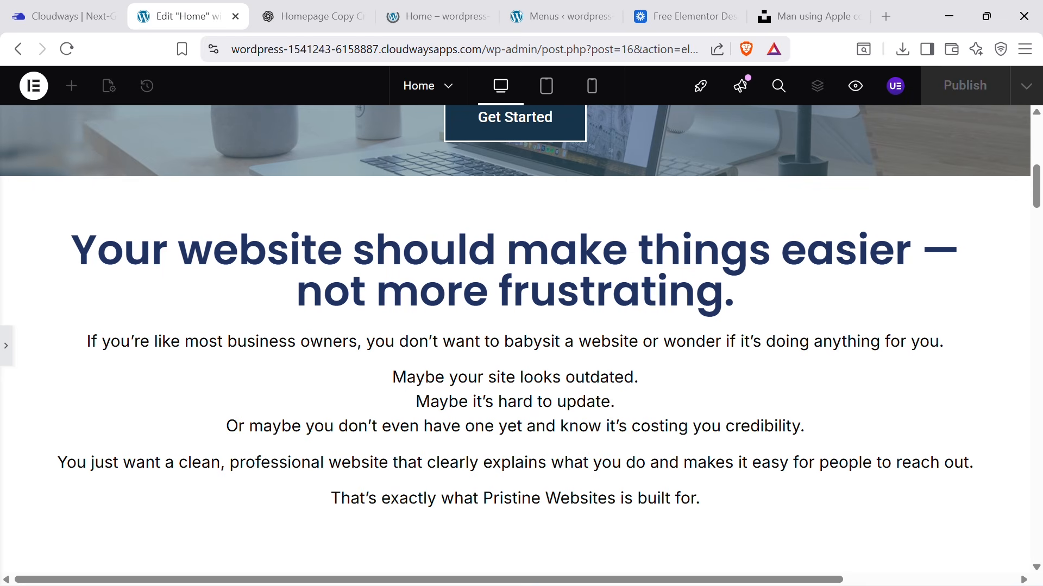
pyautogui.click(7, 346)
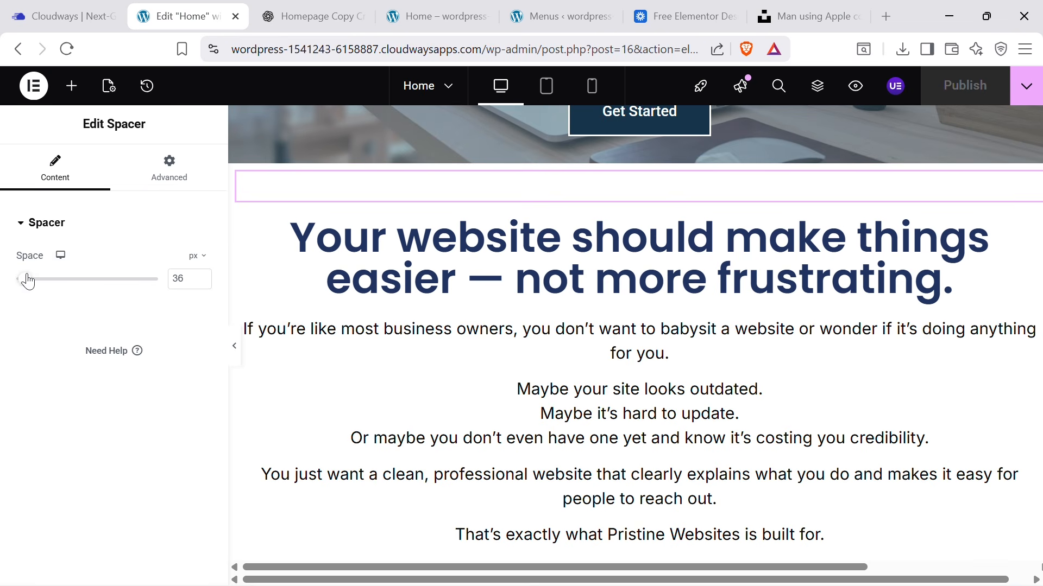
pyautogui.moveTo(28, 282); pyautogui.dragTo(23, 283)
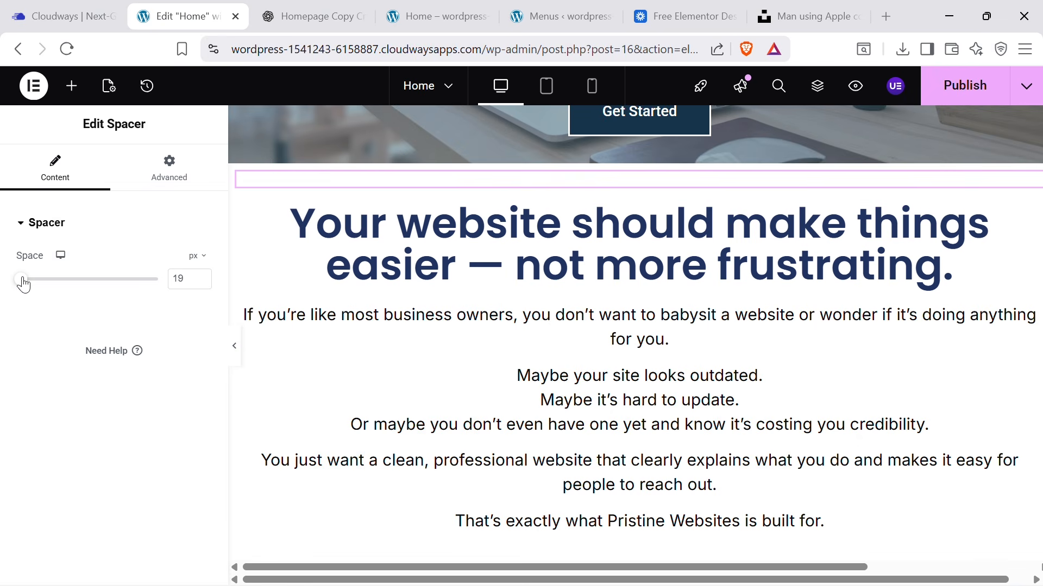
pyautogui.scroll(-10, 870, 287)
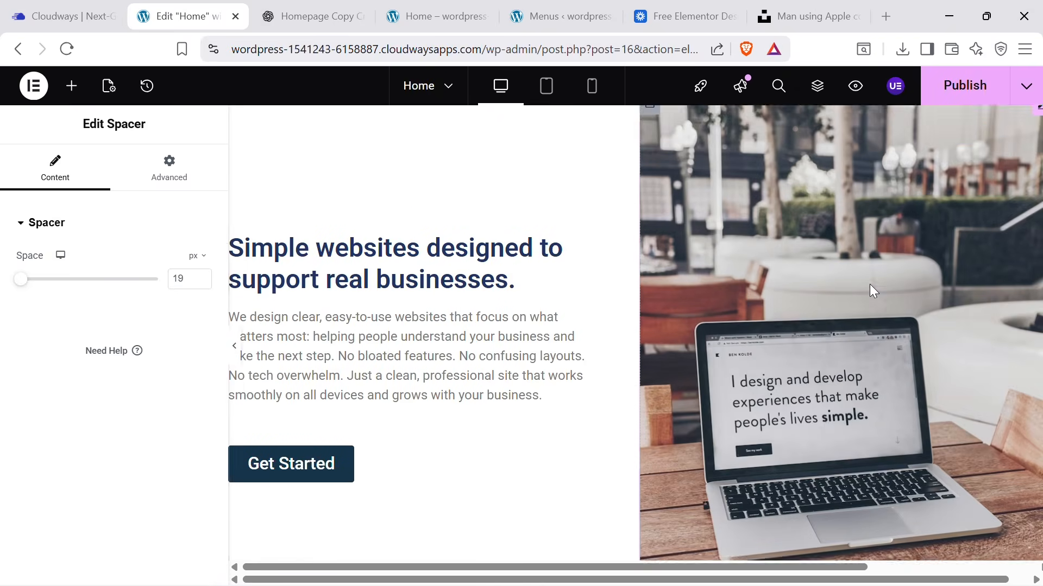
pyautogui.scroll(-10, 869, 285)
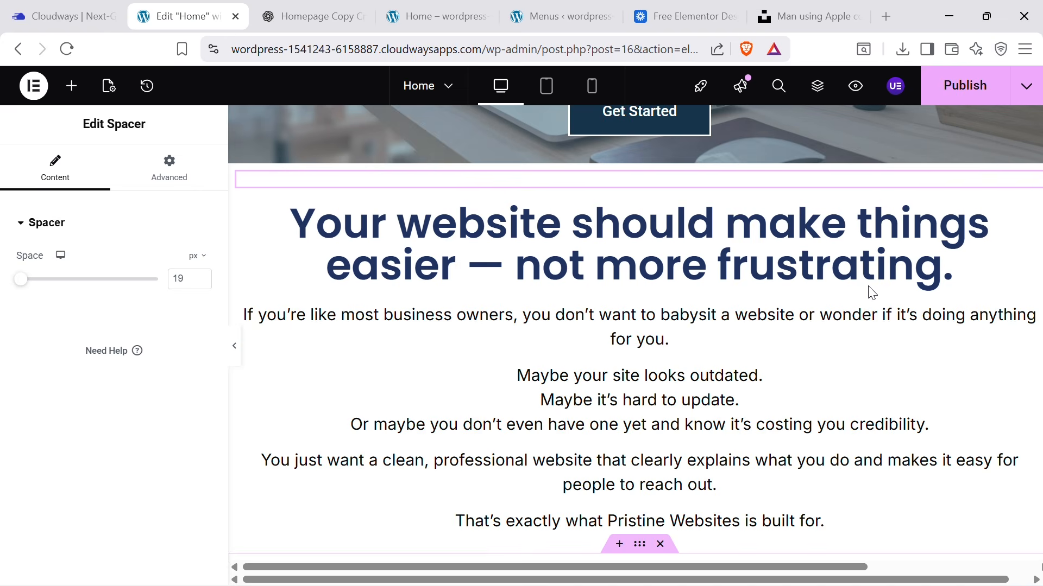
pyautogui.click(966, 87)
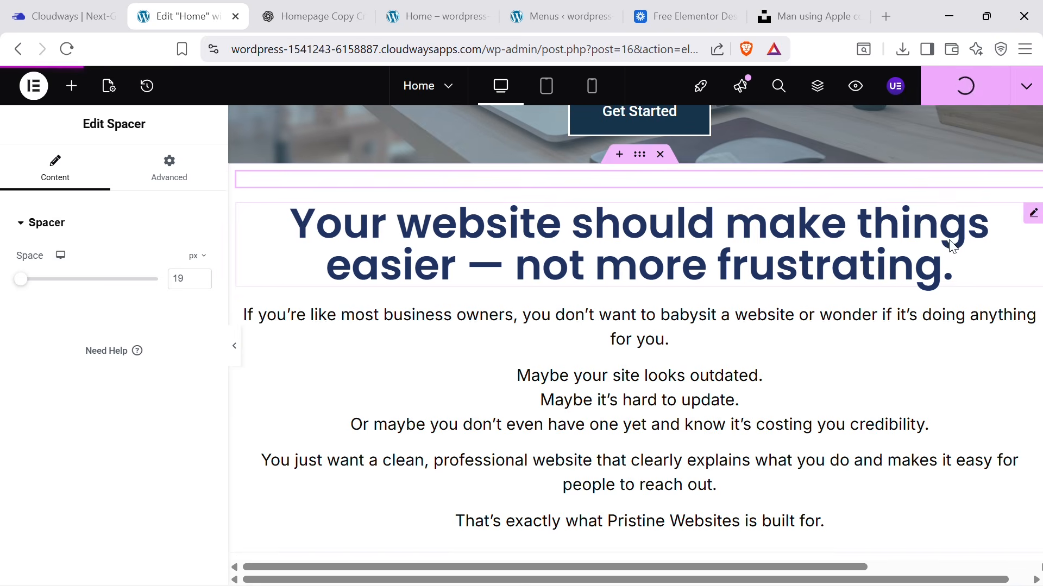
# Scroll down the page to the closing Get In Touch call-to-action.
pyautogui.scroll(9, 931, 290)
pyautogui.scroll(-1, 930, 290)
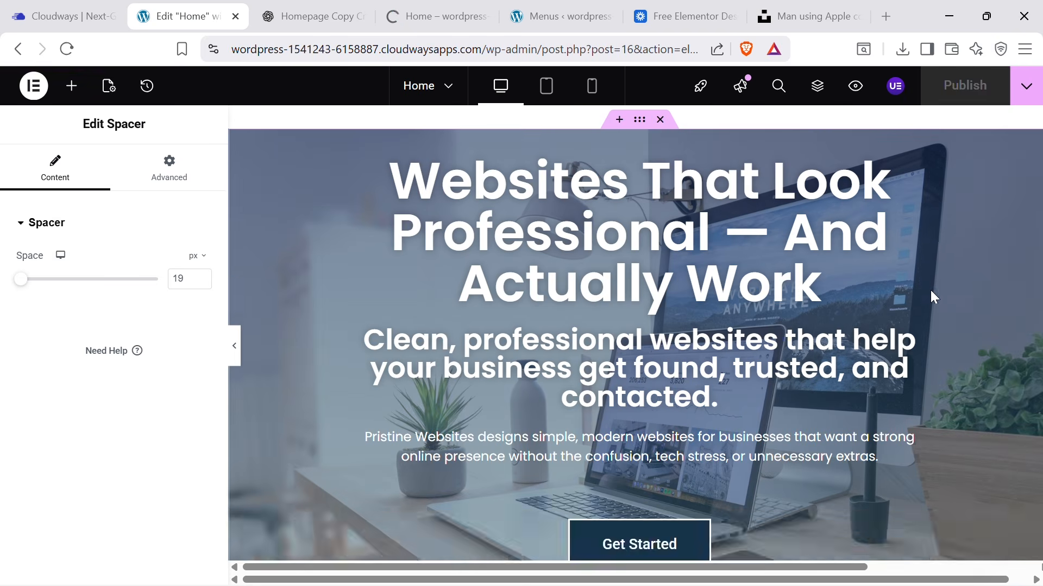
pyautogui.scroll(-7, 930, 290)
pyautogui.scroll(8, 930, 290)
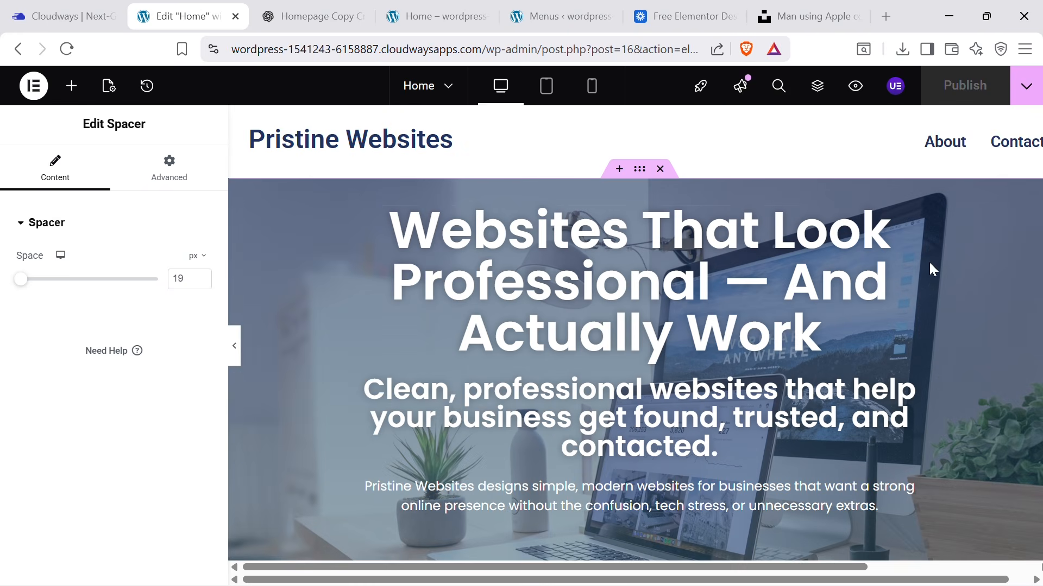
pyautogui.scroll(-12, 928, 260)
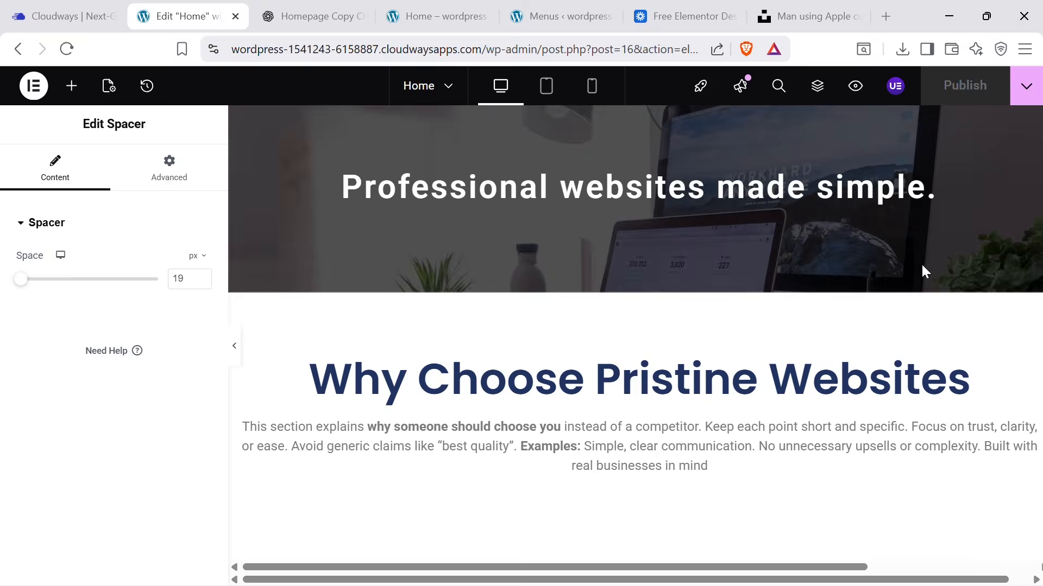
pyautogui.scroll(-10, 922, 266)
pyautogui.scroll(4, 915, 270)
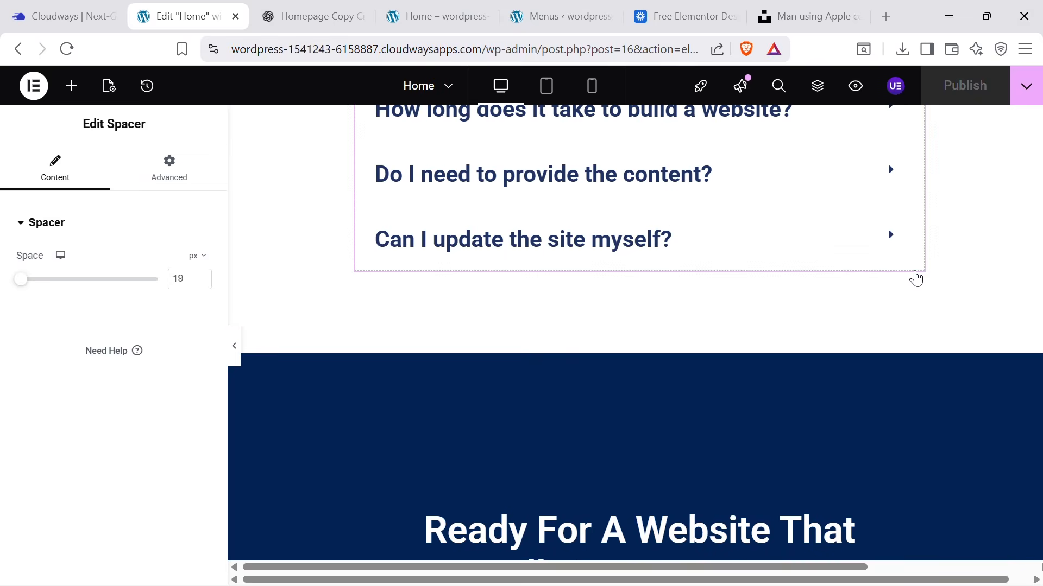
pyautogui.scroll(-7, 916, 279)
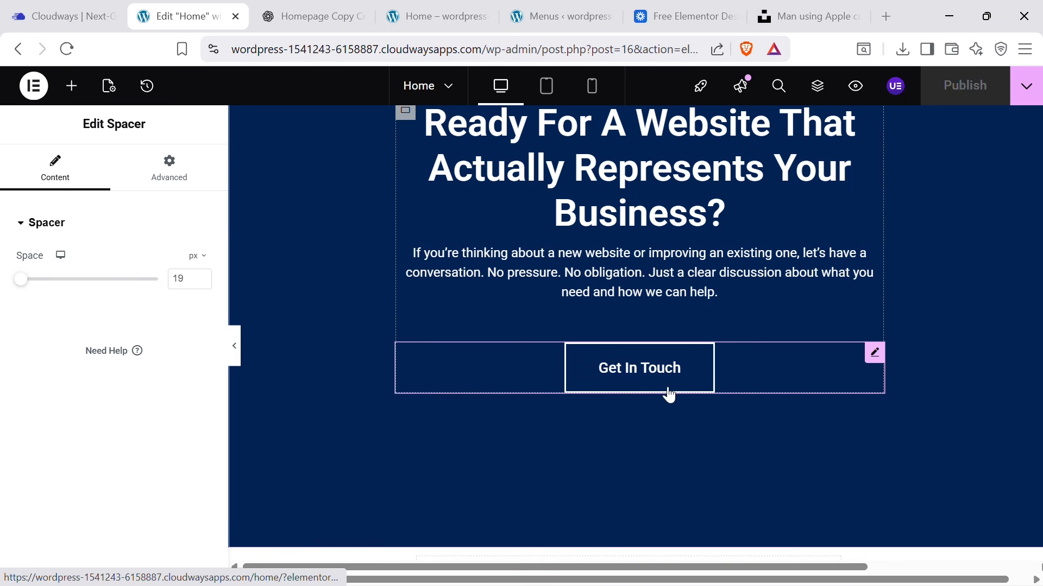
pyautogui.scroll(10, 667, 395)
pyautogui.scroll(-5, 681, 402)
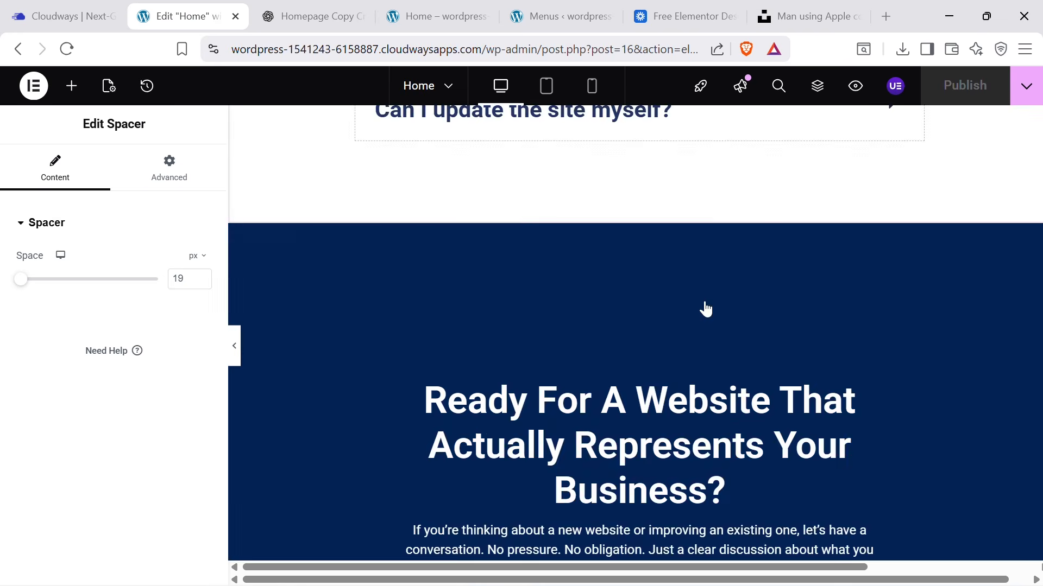
pyautogui.scroll(-3, 706, 309)
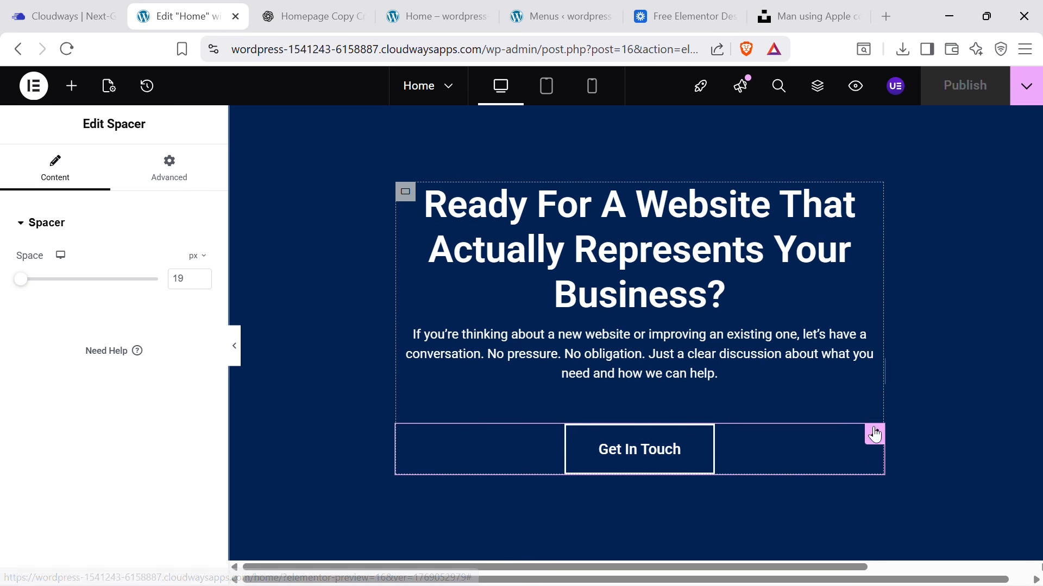
# Select the Get In Touch button and highlight its placeholder # link.
pyautogui.click(848, 451)
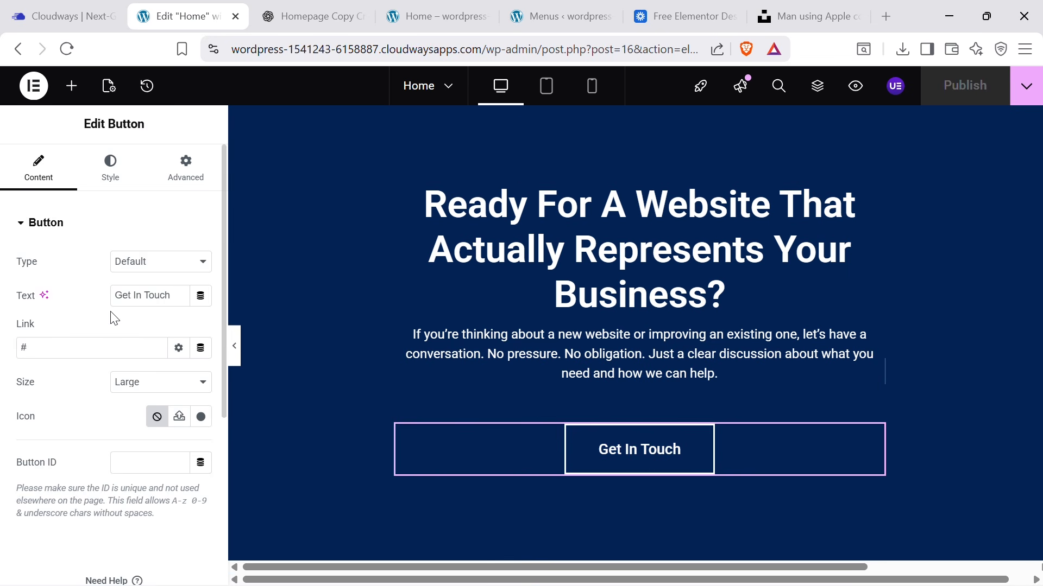
pyautogui.moveTo(60, 349); pyautogui.dragTo(1, 359)
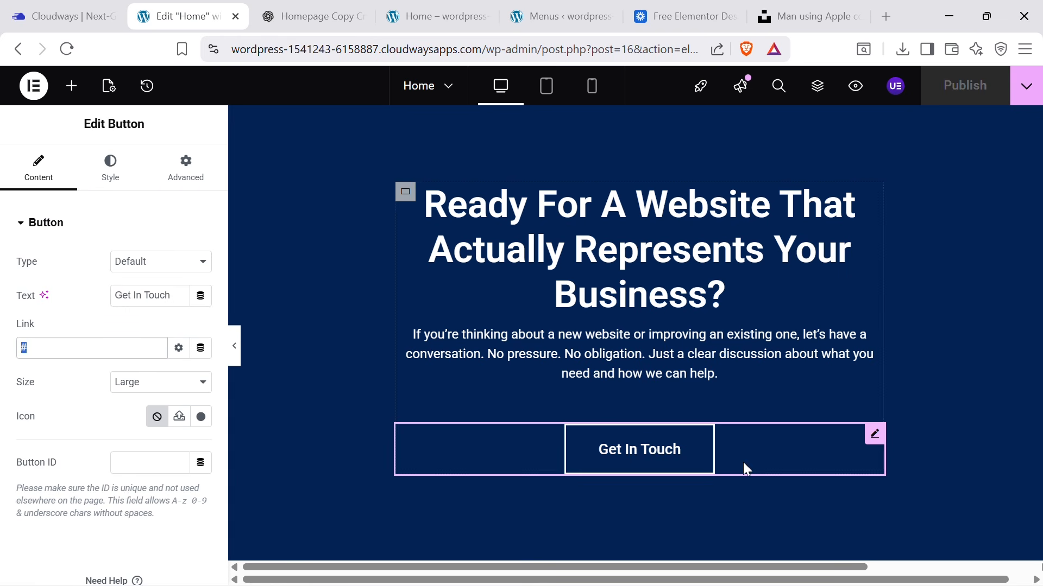
pyautogui.scroll(-7, 678, 453)
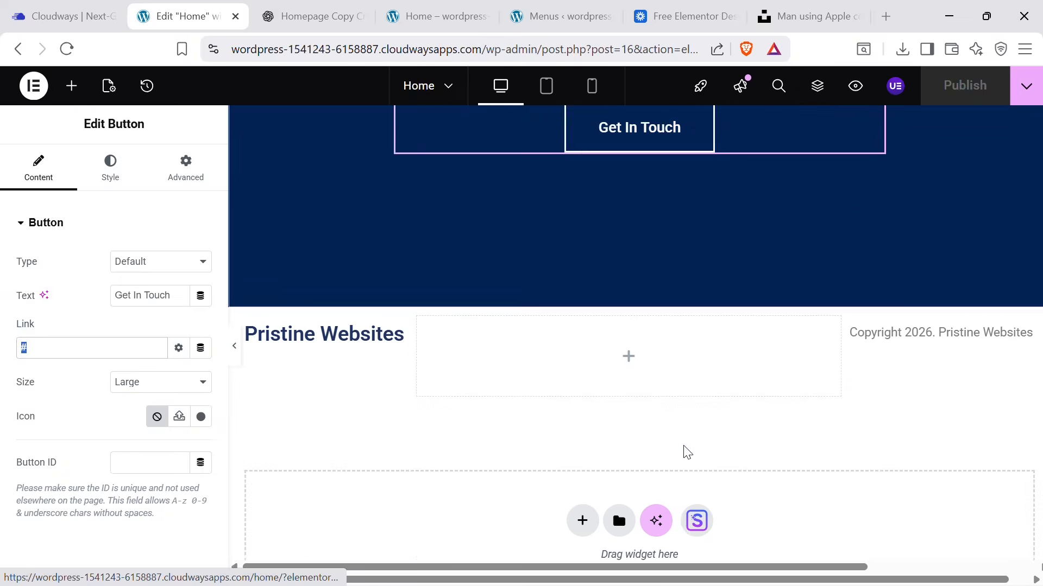
pyautogui.scroll(8, 676, 434)
# Select the Full About button and show its Content settings.
pyautogui.scroll(-3, 625, 437)
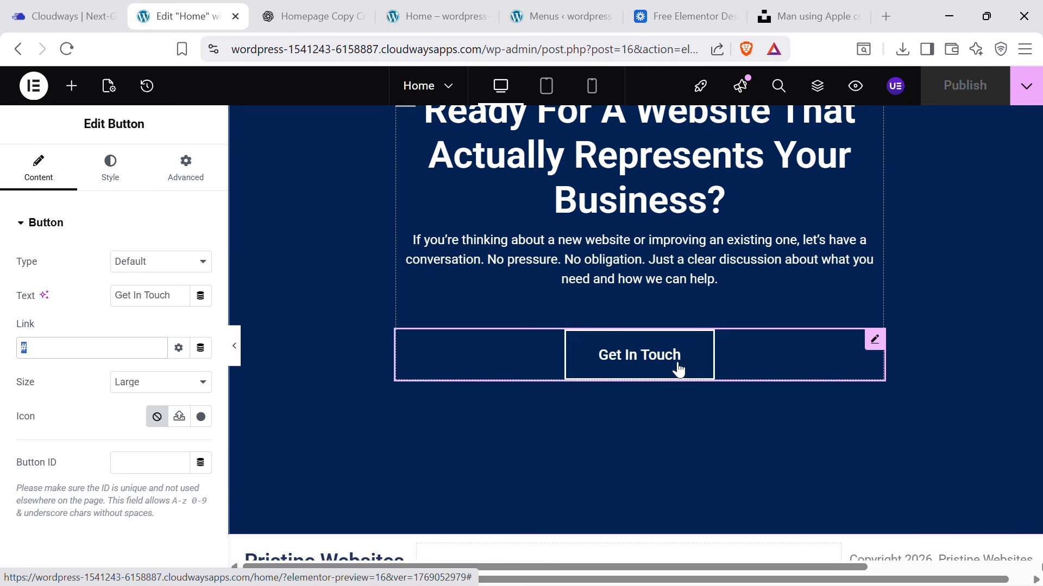
pyautogui.scroll(3, 679, 366)
pyautogui.scroll(15, 679, 364)
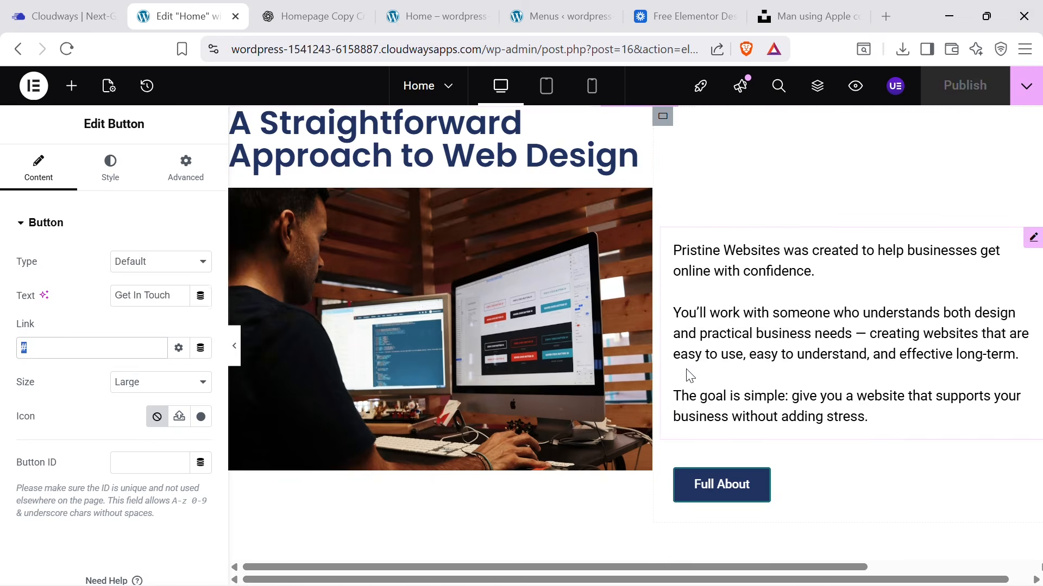
pyautogui.click(728, 487)
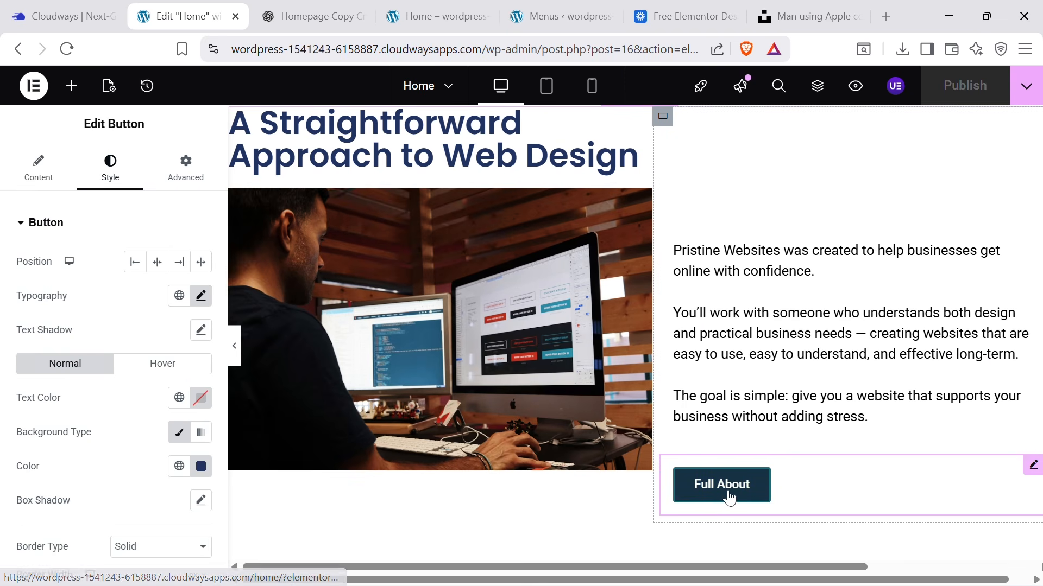
pyautogui.click(44, 186)
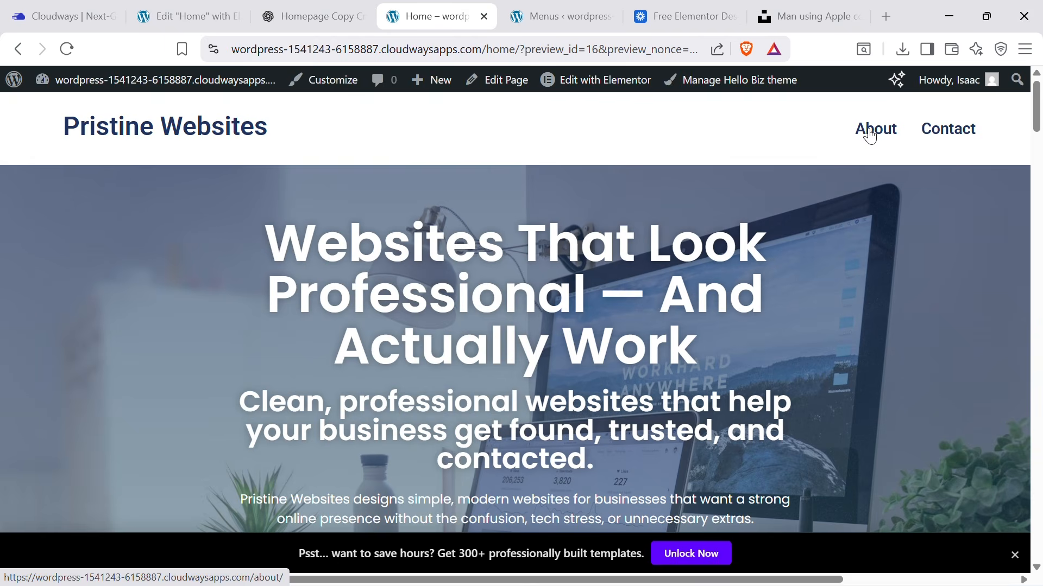
# Open the About page from the header menu and select the site's base URL up to .com.
pyautogui.click(870, 135)
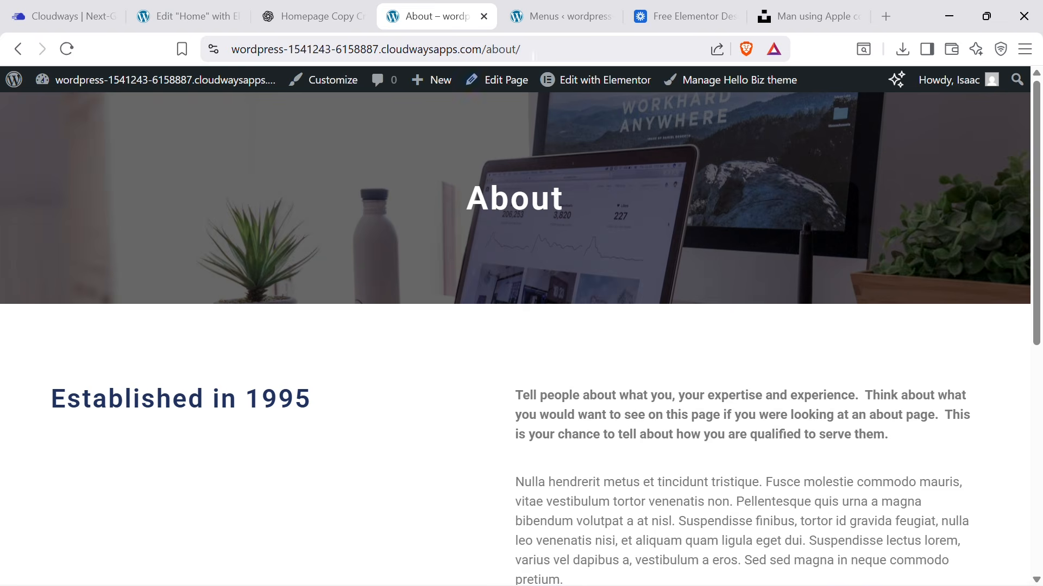
pyautogui.click(533, 54)
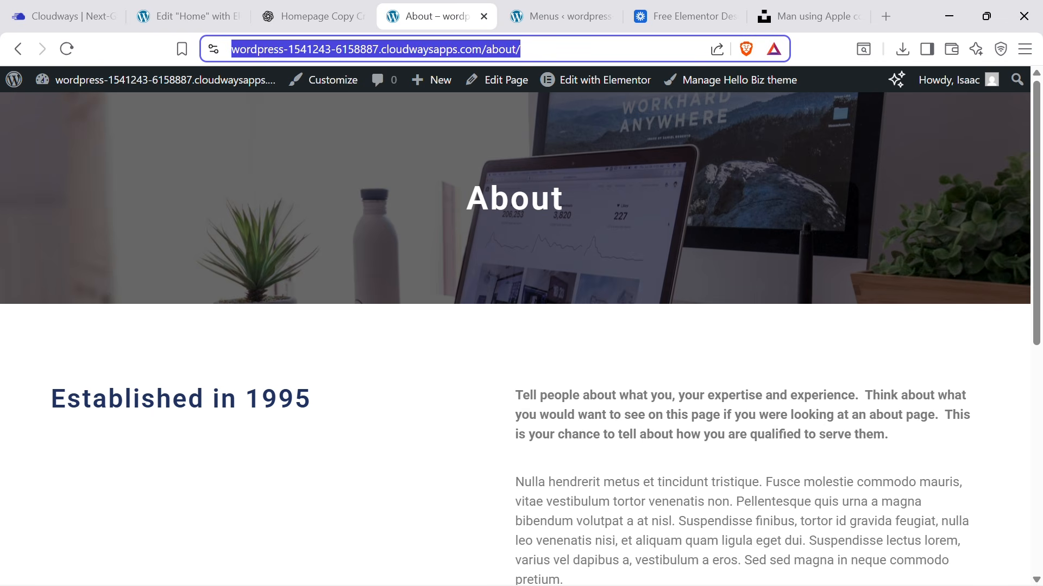
pyautogui.click(465, 50)
pyautogui.moveTo(519, 49); pyautogui.dragTo(347, 50)
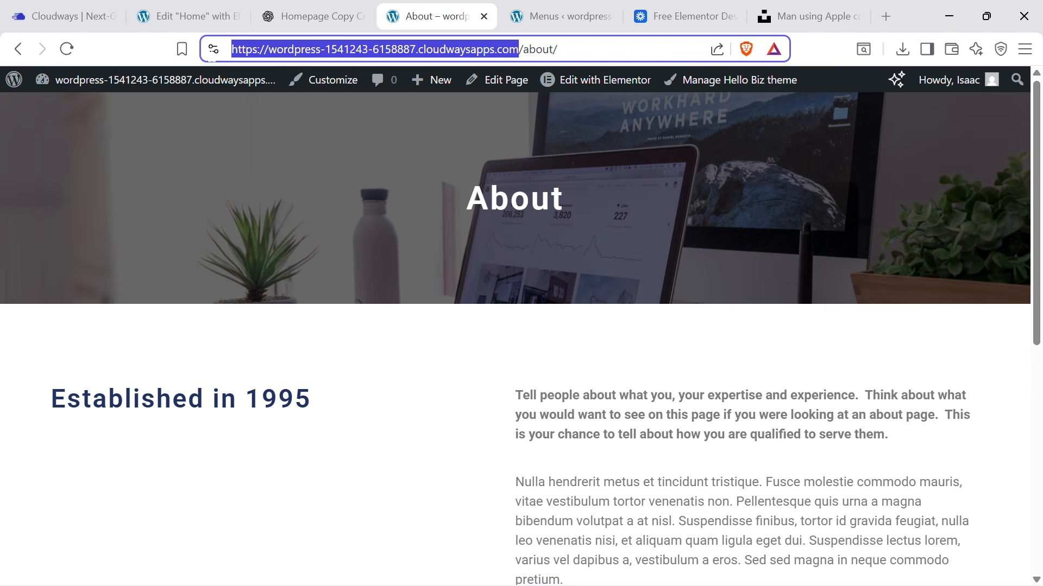
pyautogui.moveTo(210, 62); pyautogui.dragTo(241, 65)
pyautogui.moveTo(259, 64); pyautogui.dragTo(230, 54)
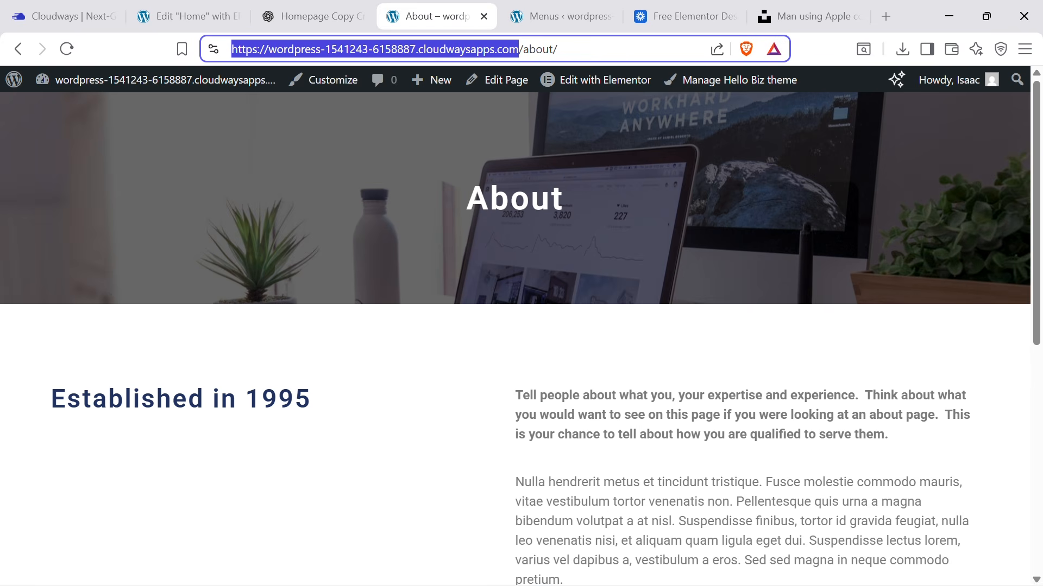
# Highlight the whole About page URL in the browser address bar, through 'about'.
pyautogui.moveTo(519, 54); pyautogui.dragTo(238, 62)
pyautogui.click(536, 49)
pyautogui.doubleClick(536, 49)
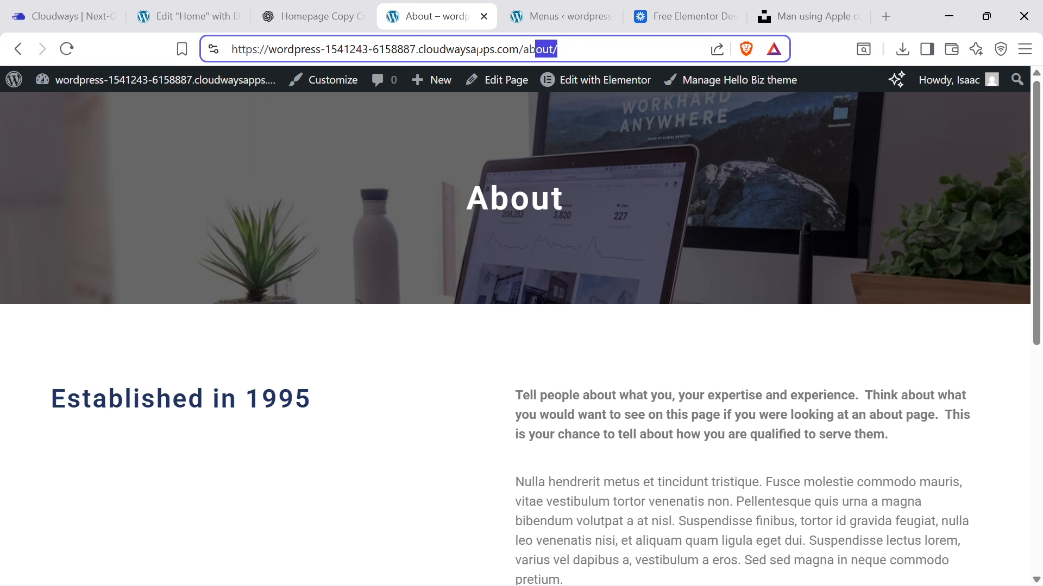
pyautogui.moveTo(537, 49); pyautogui.dragTo(288, 78)
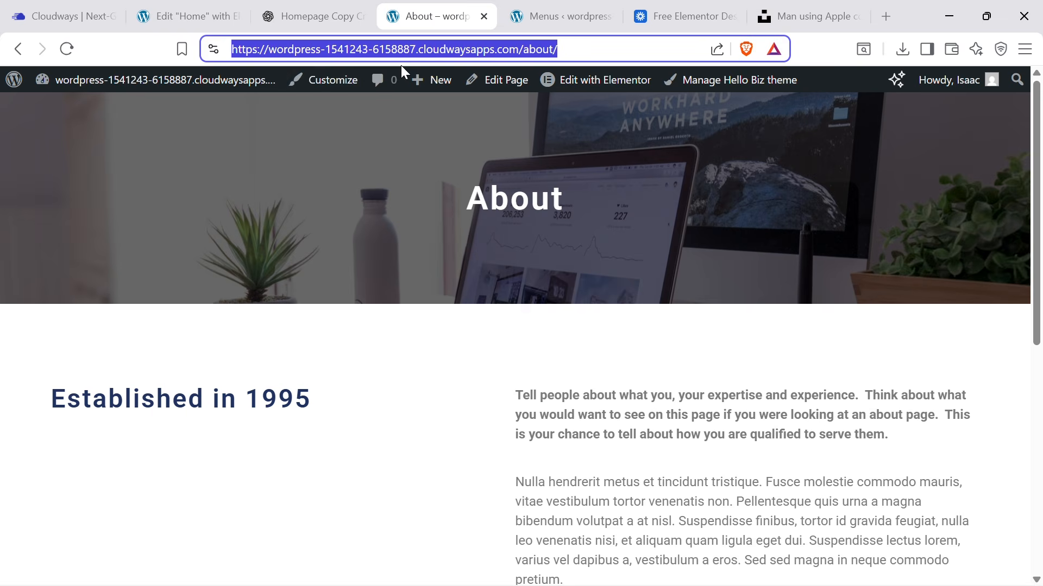
pyautogui.click(323, 11)
# Close the colour picker and paste the About page URL into the Full About button's Link field.
pyautogui.click(187, 17)
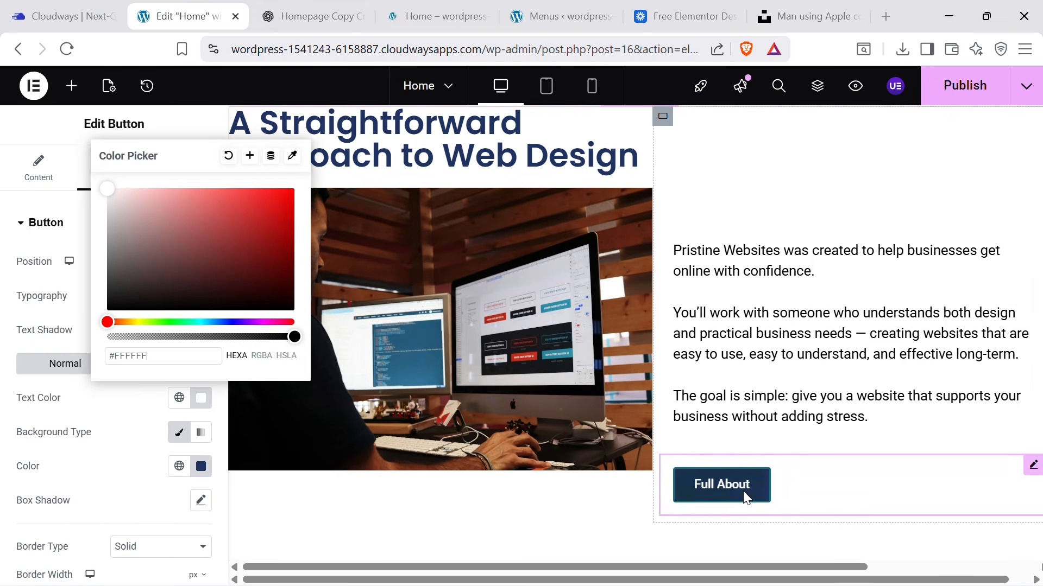
pyautogui.click(774, 487)
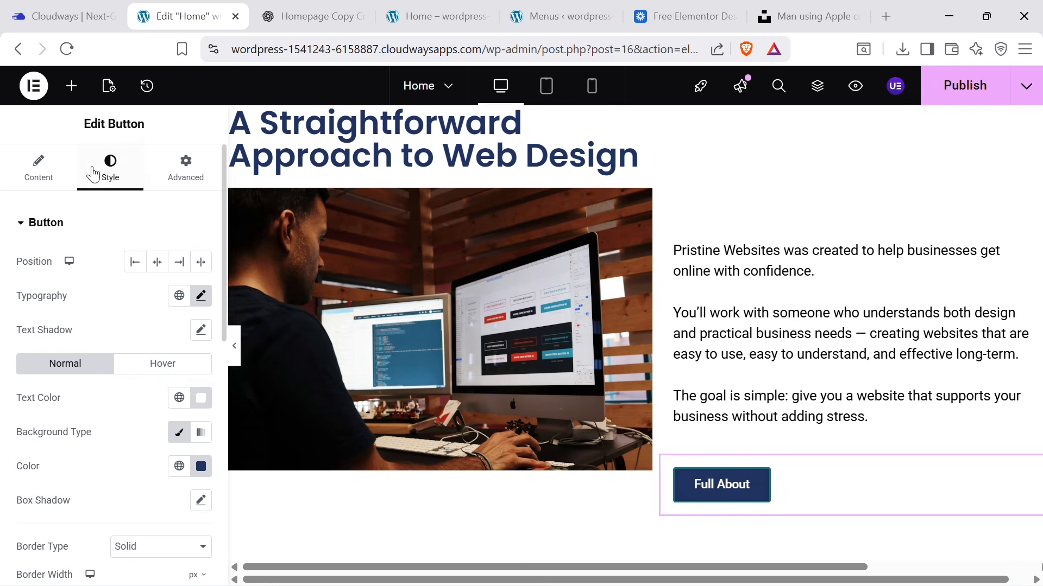
pyautogui.click(37, 166)
pyautogui.click(59, 346)
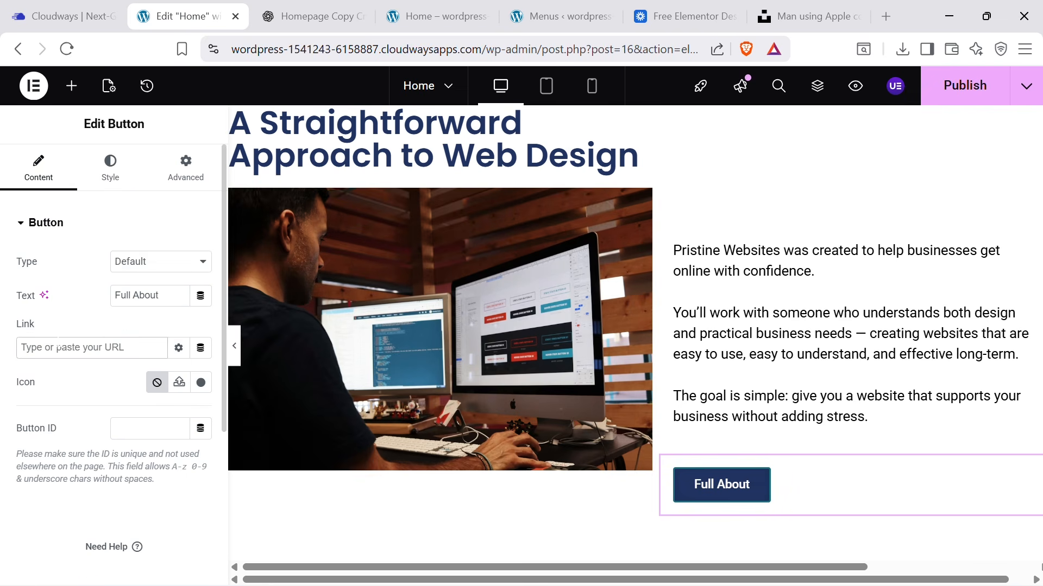
pyautogui.hotkey('ctrl', 'v')
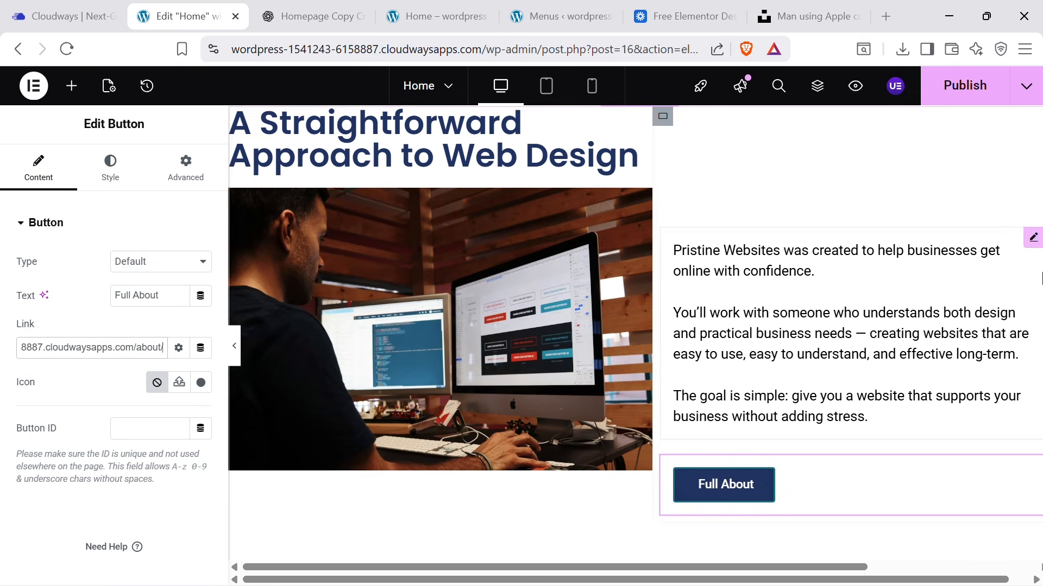
# Publish the Home page, preview it, and confirm Full About opens the About page.
pyautogui.click(961, 85)
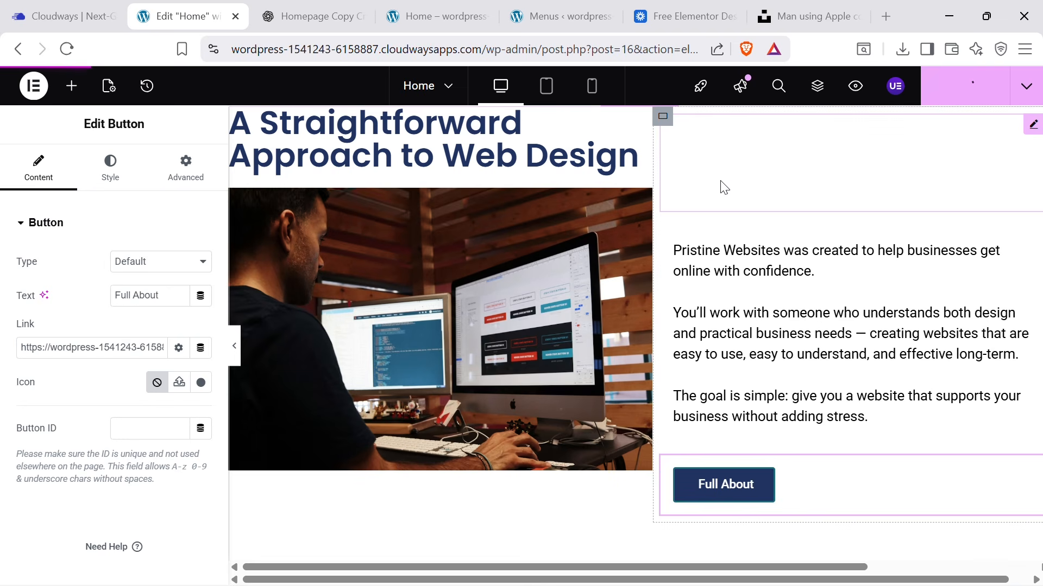
pyautogui.click(856, 85)
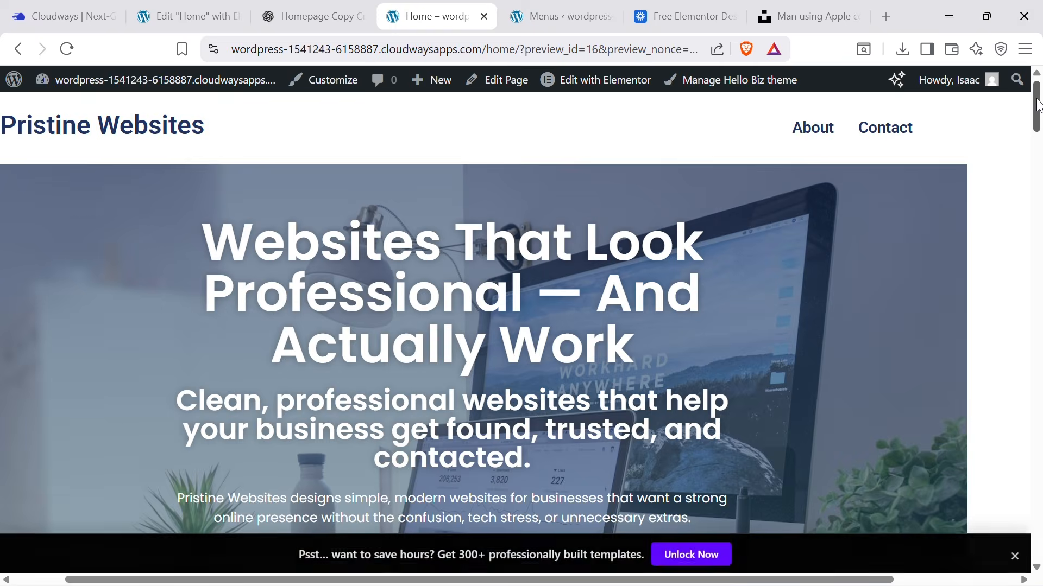
pyautogui.moveTo(1037, 103); pyautogui.dragTo(1031, 435)
pyautogui.click(544, 301)
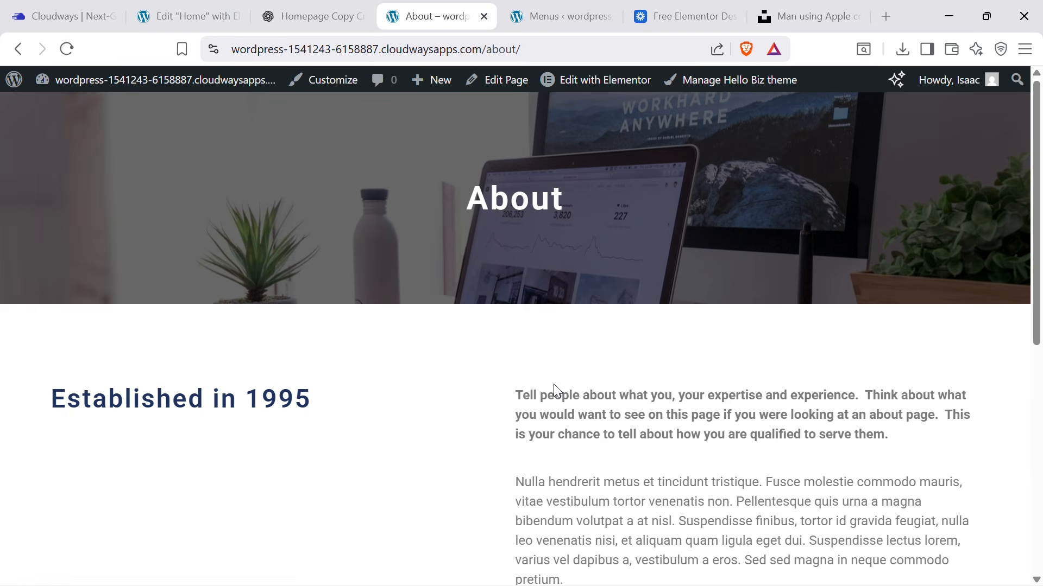
pyautogui.scroll(-8, 692, 342)
pyautogui.scroll(8, 691, 343)
pyautogui.click(19, 49)
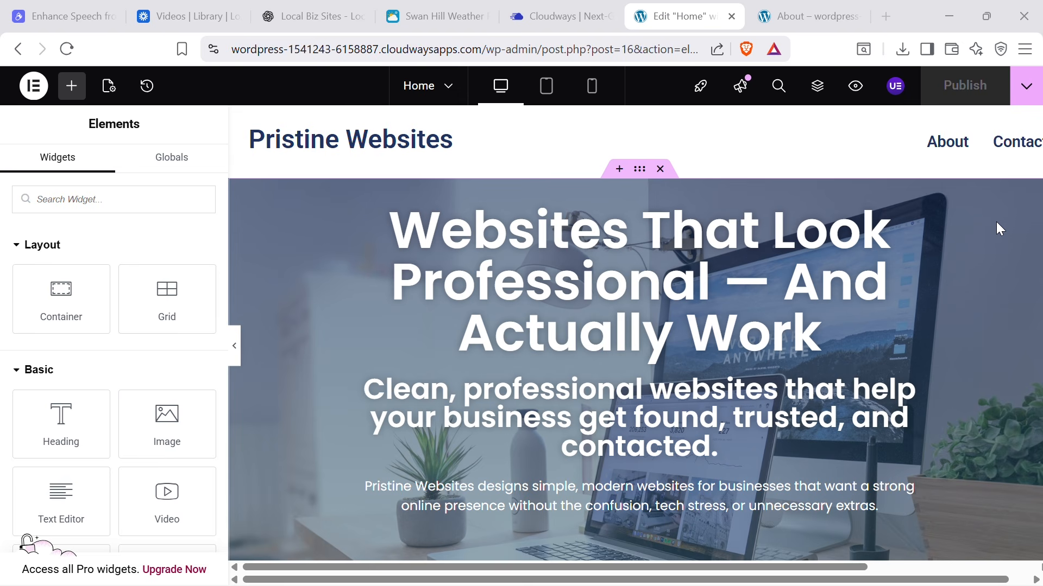
pyautogui.click(235, 346)
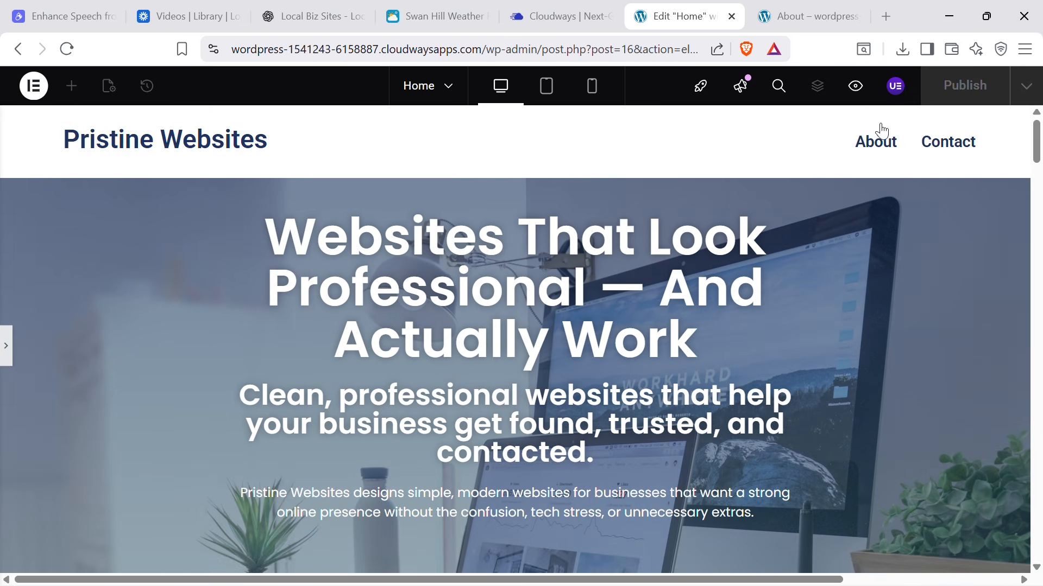
pyautogui.click(856, 87)
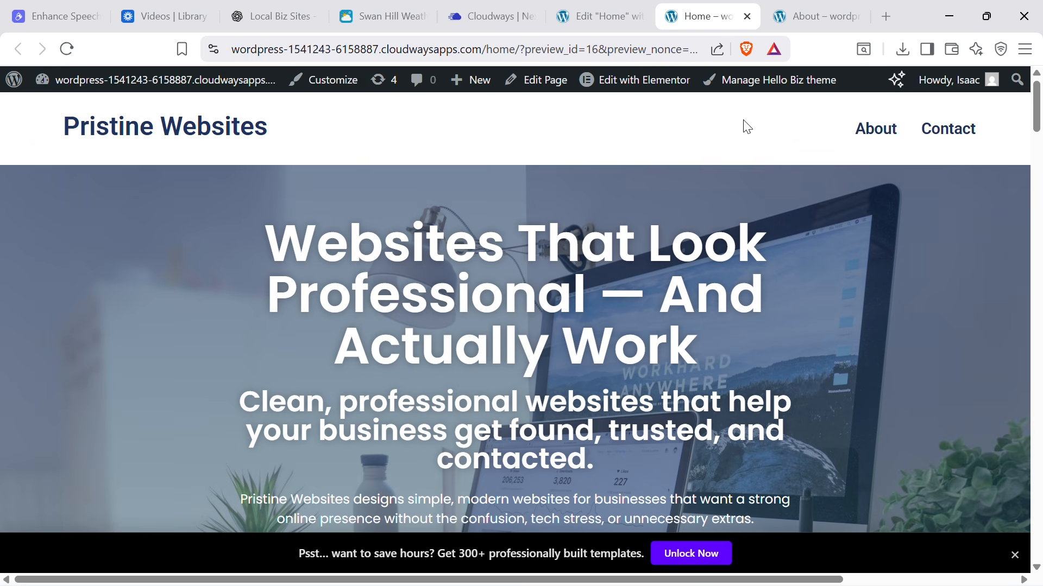
pyautogui.click(874, 130)
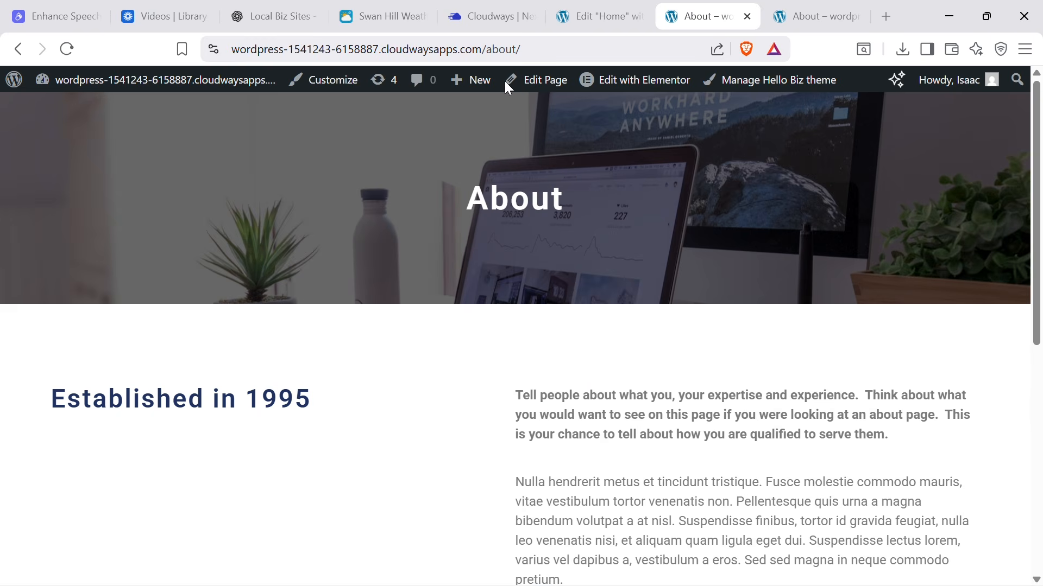
pyautogui.click(586, 16)
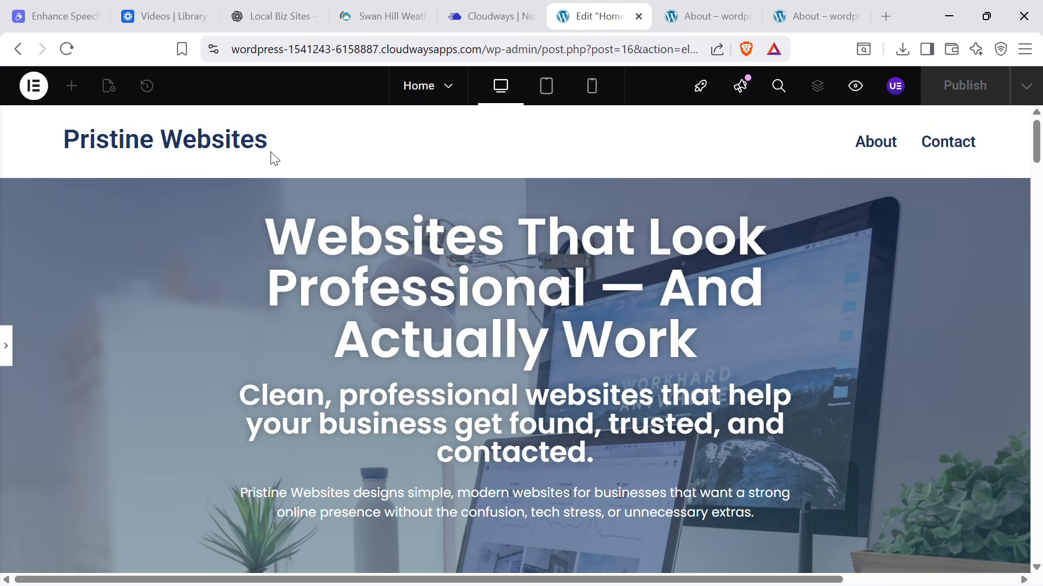
pyautogui.click(669, 7)
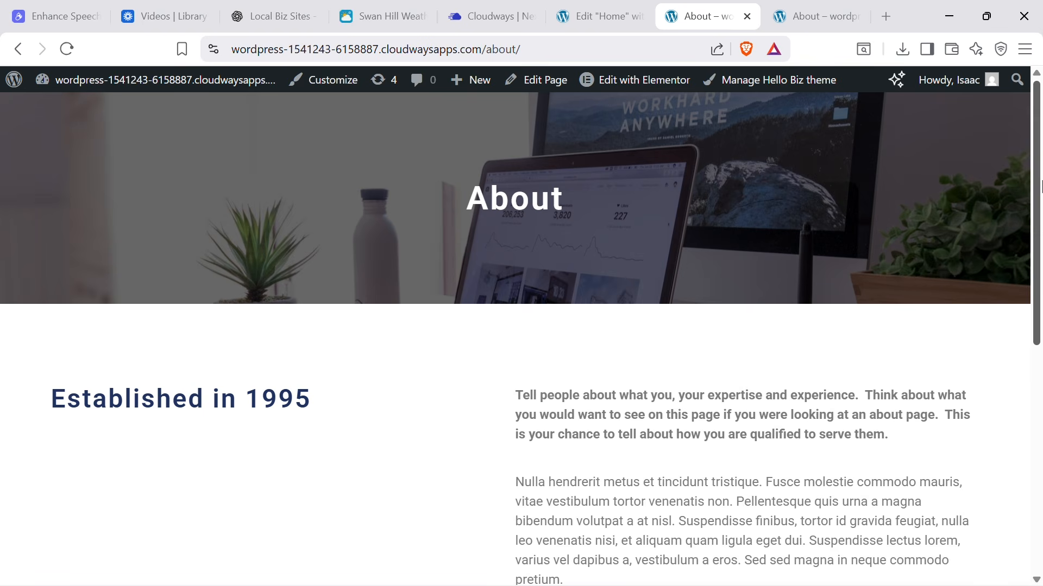
pyautogui.moveTo(1041, 182); pyautogui.dragTo(1041, 119)
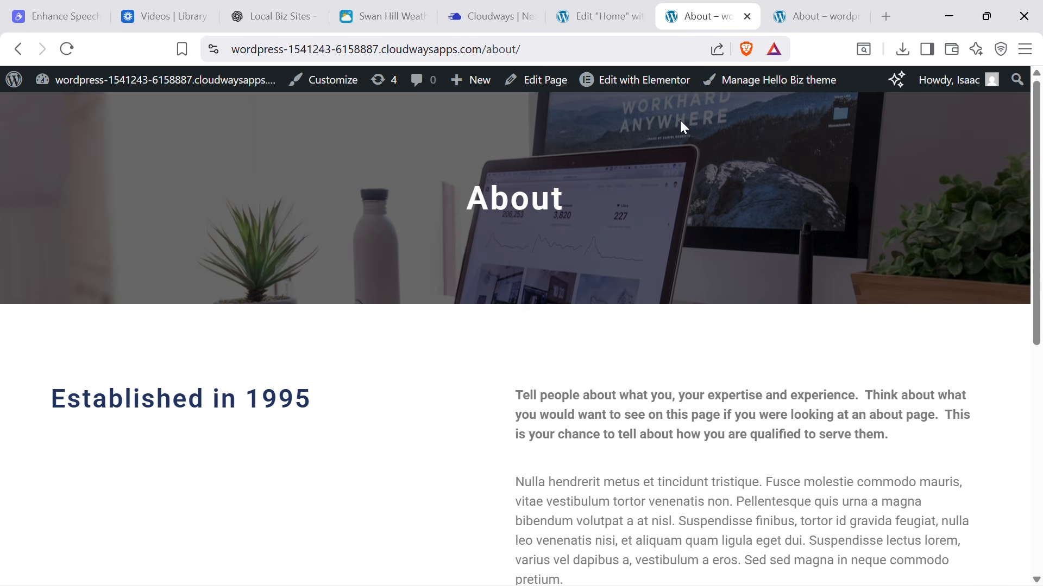
pyautogui.click(606, 3)
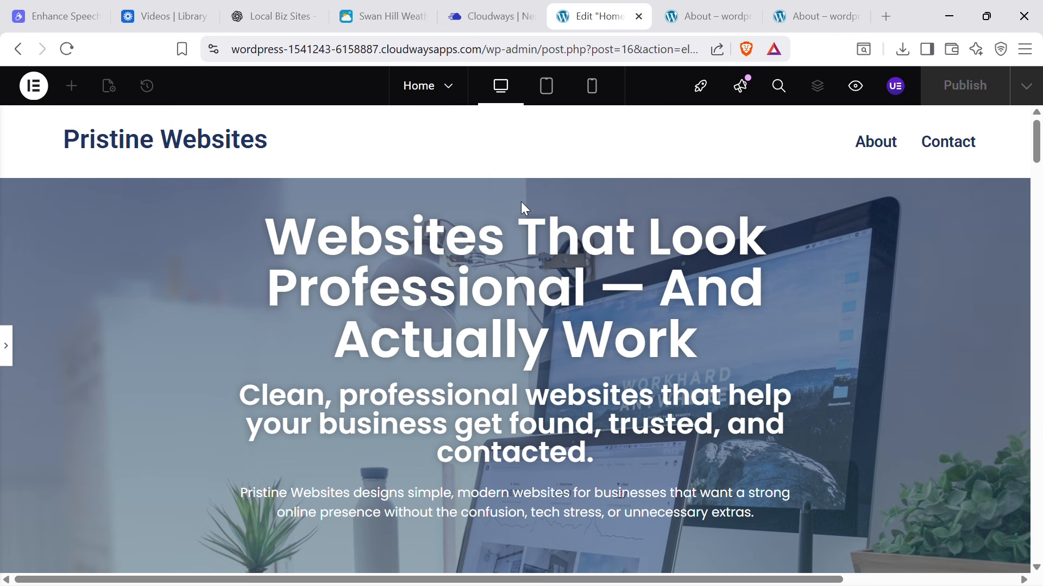
pyautogui.click(6, 345)
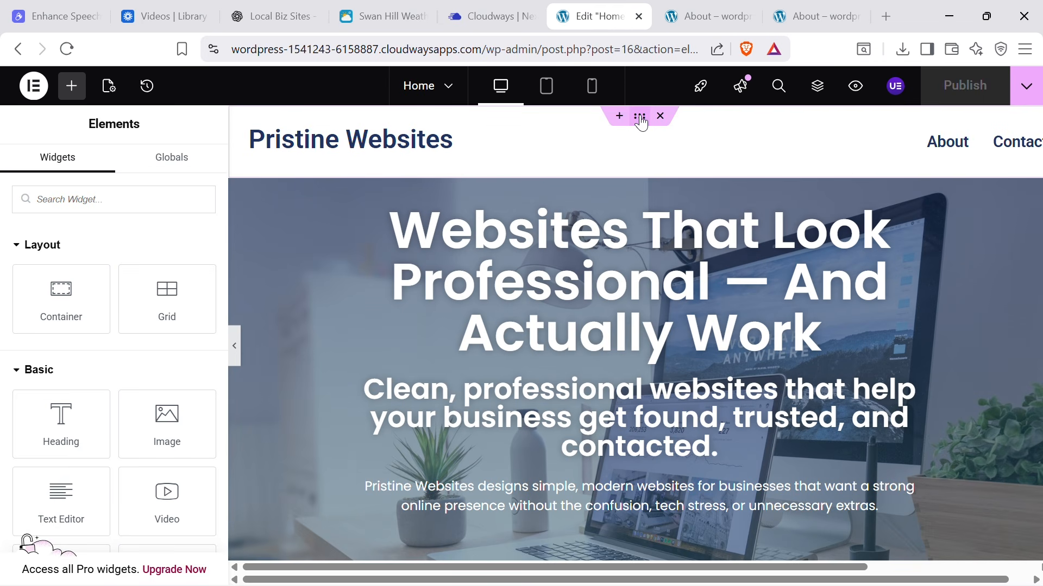
# Save the header container as a site template named 'Header' and close the Library.
pyautogui.click(640, 117)
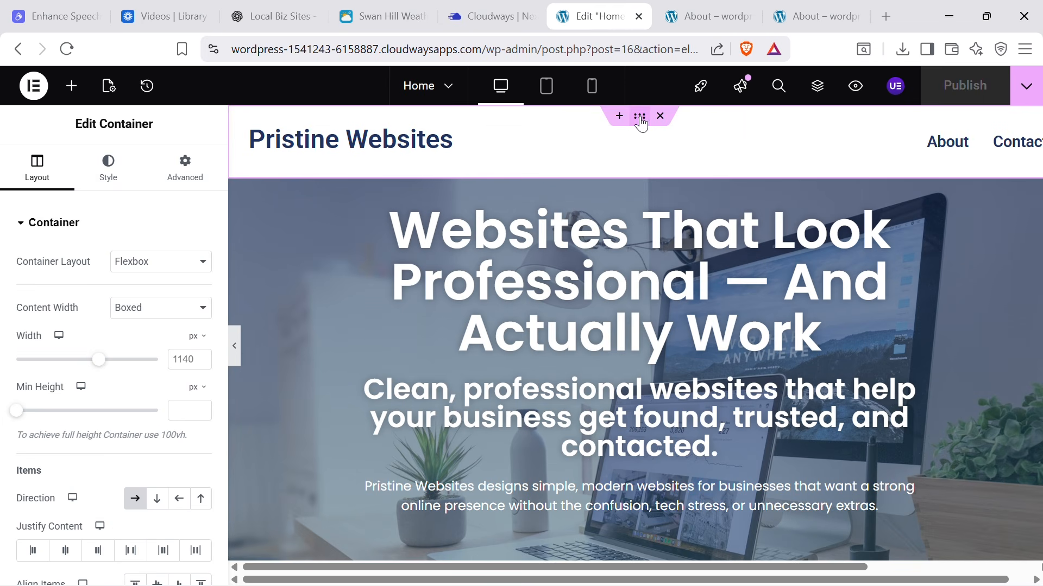
pyautogui.rightClick(639, 118)
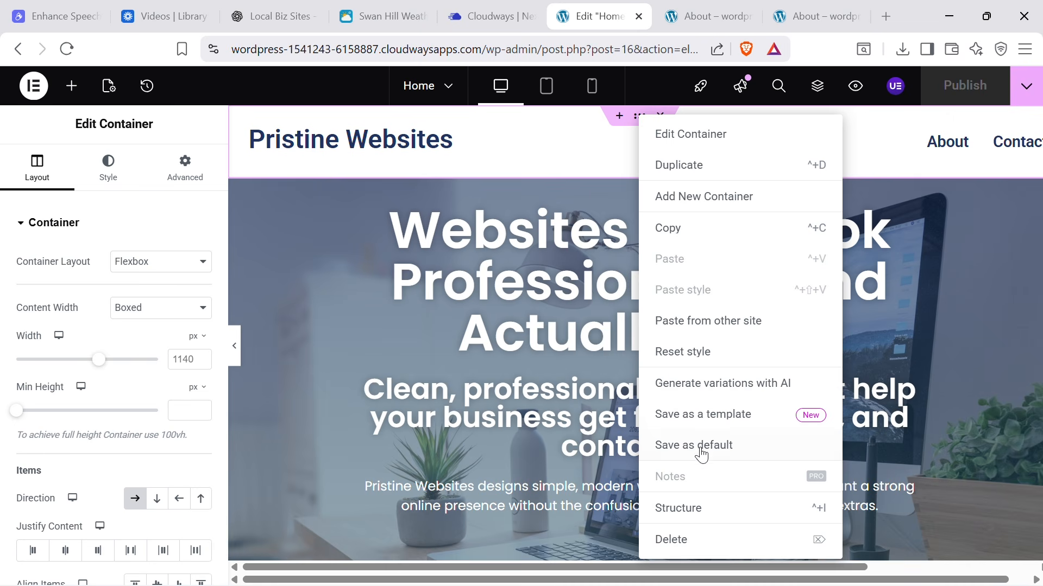
pyautogui.click(731, 412)
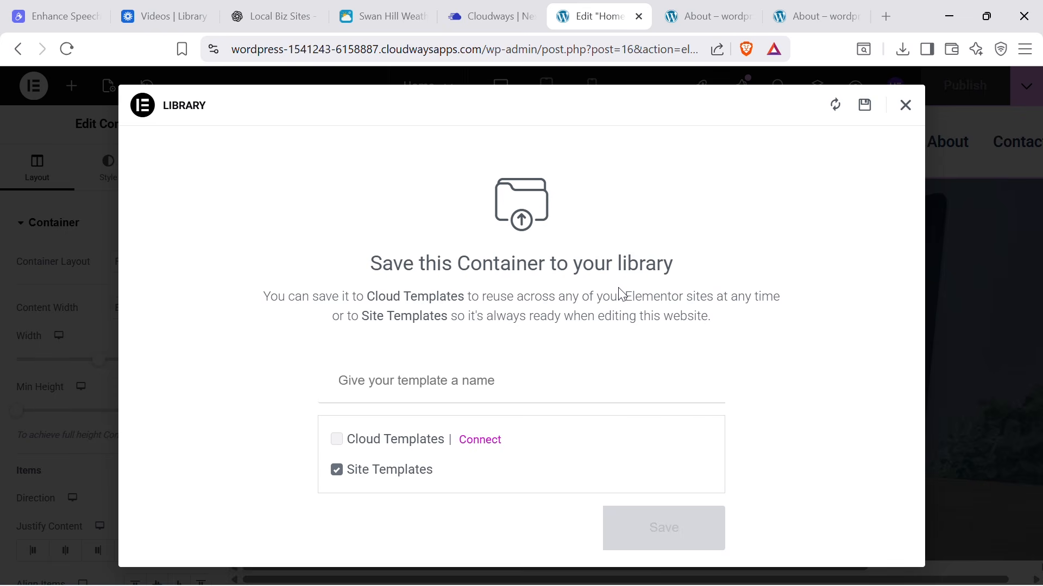
pyautogui.write('Header')
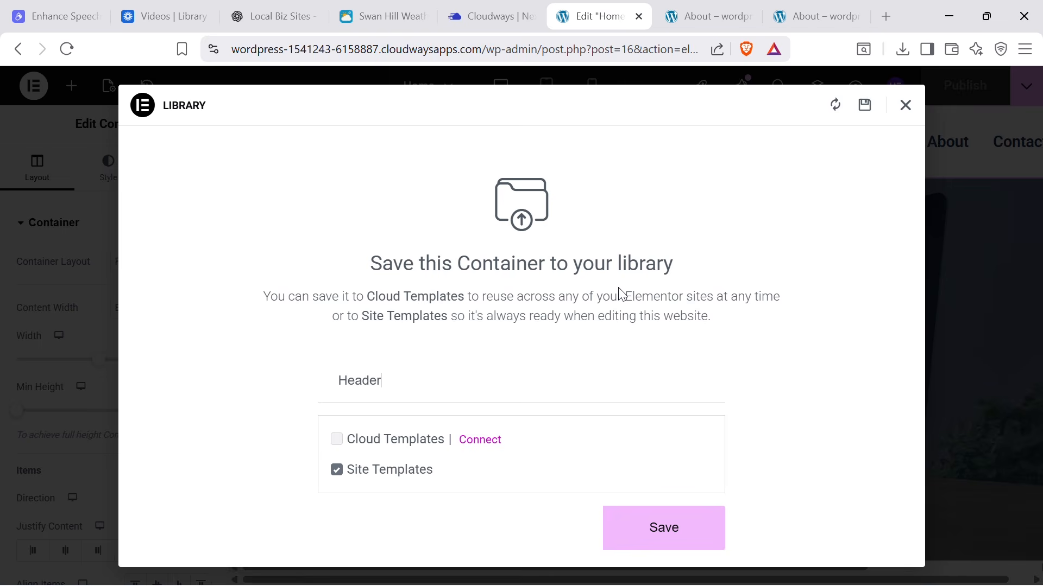
pyautogui.click(699, 544)
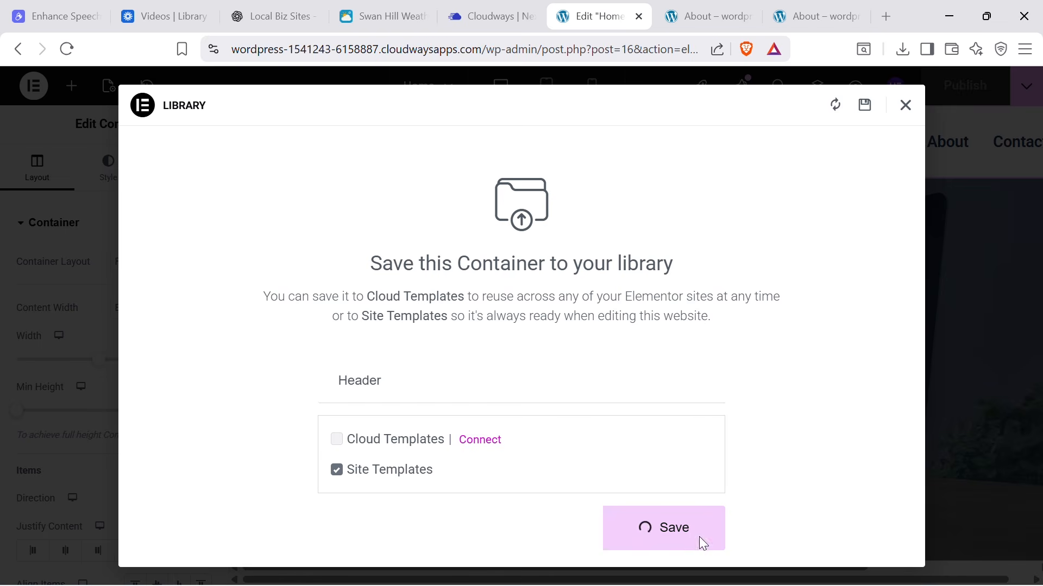
pyautogui.click(906, 106)
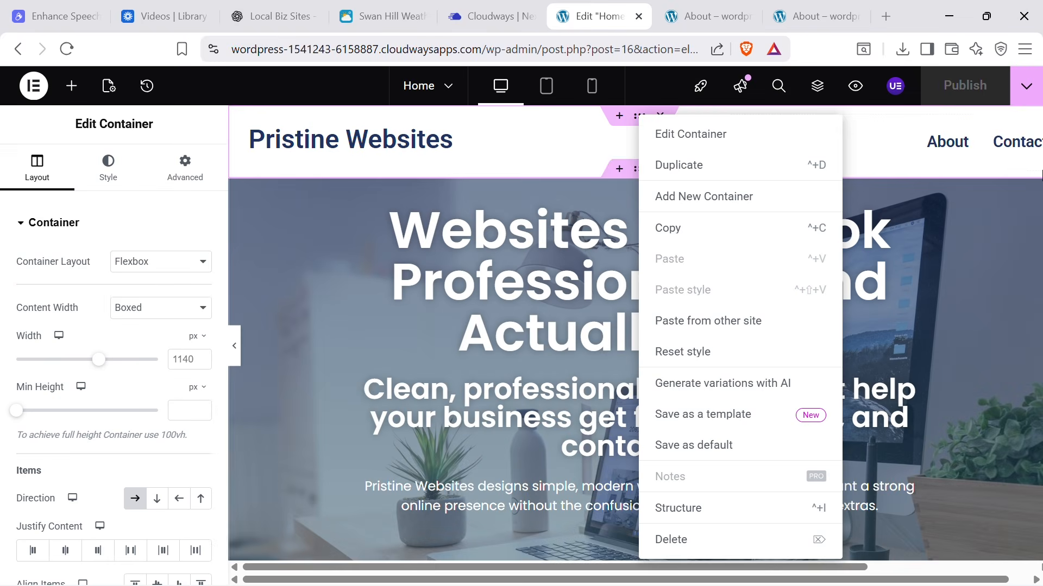
pyautogui.click(953, 283)
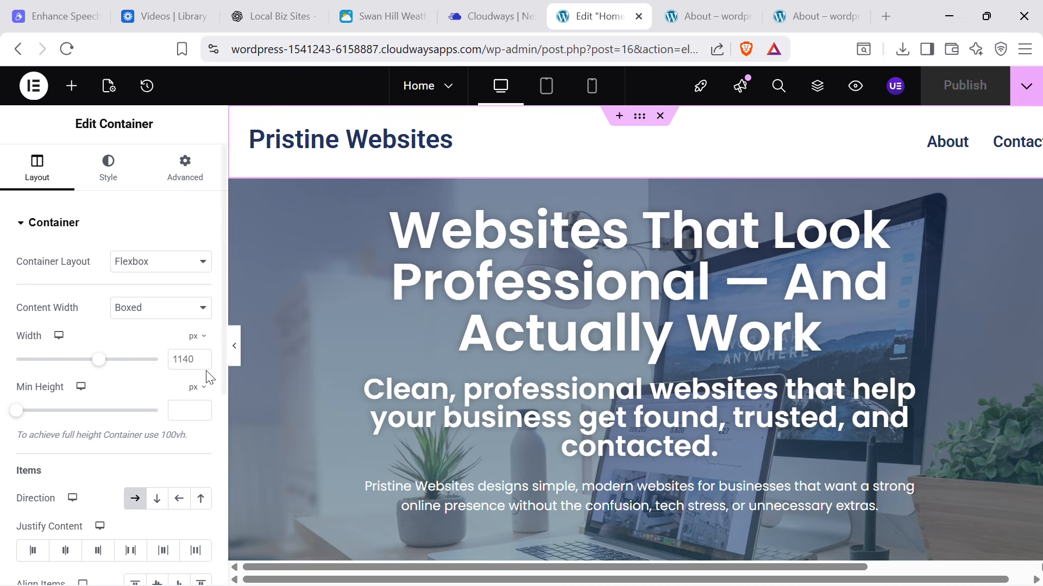
pyautogui.click(234, 346)
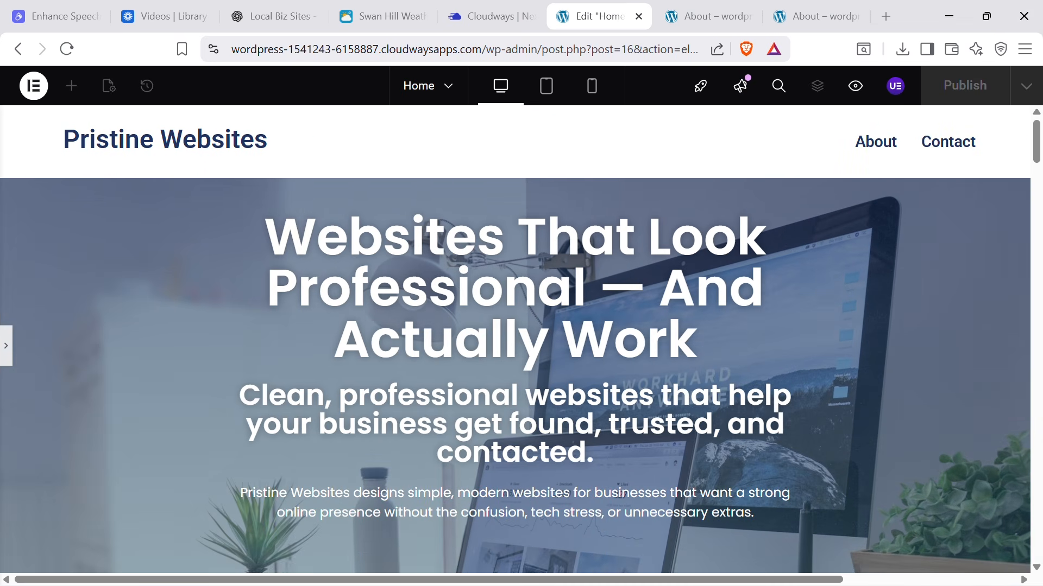
# Scroll down to the footer container and save it as a template named 'Footer'.
pyautogui.click(6, 346)
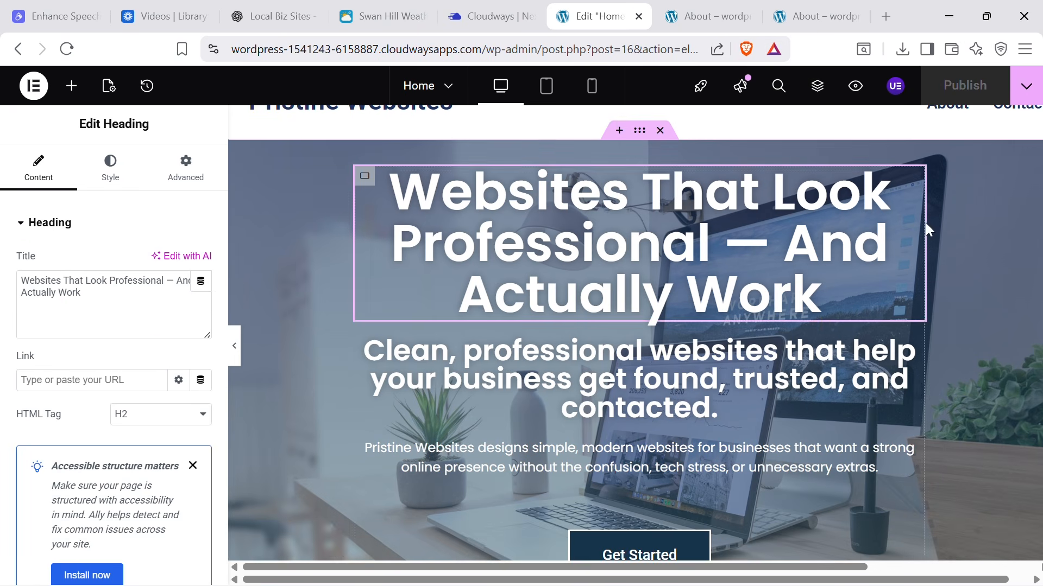
pyautogui.scroll(-15, 923, 233)
pyautogui.scroll(-20, 886, 332)
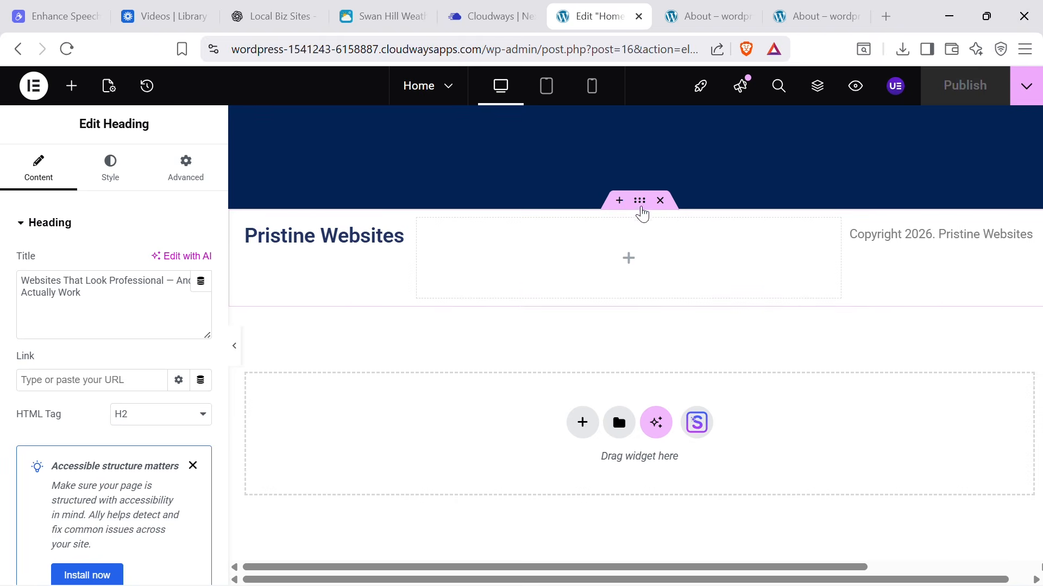
pyautogui.rightClick(641, 207)
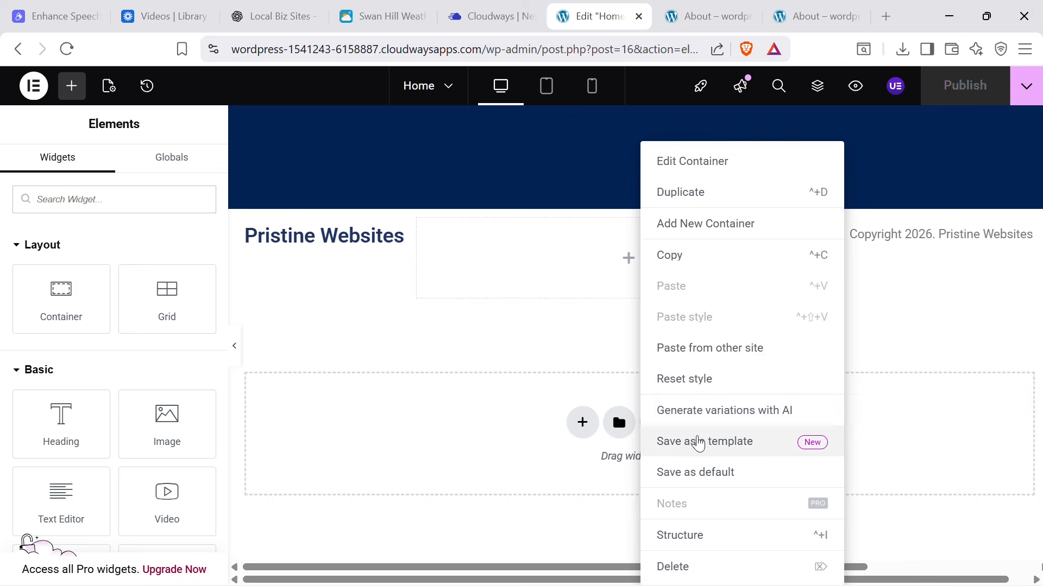
pyautogui.click(699, 441)
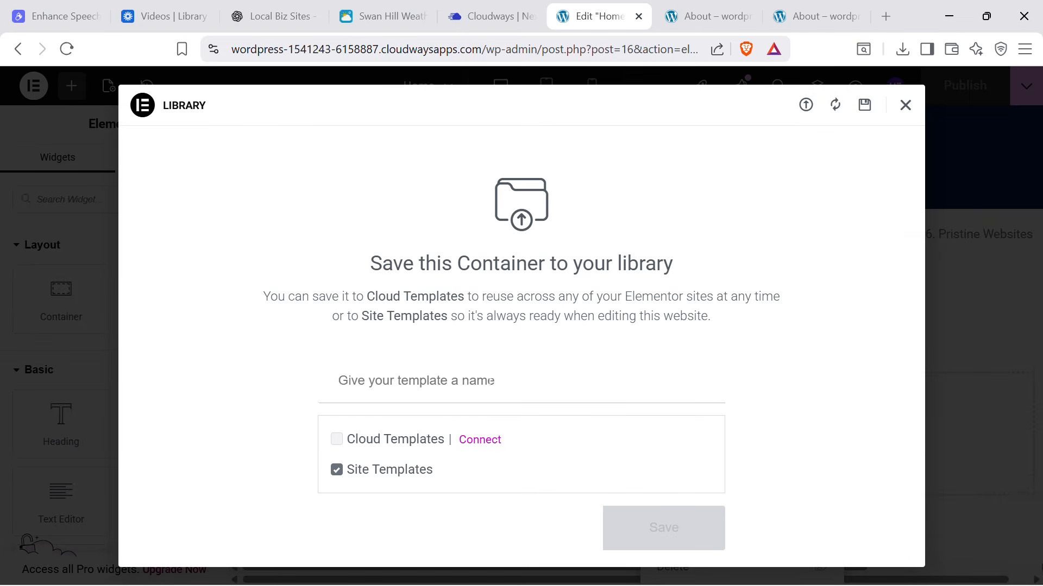
pyautogui.write('Footer')
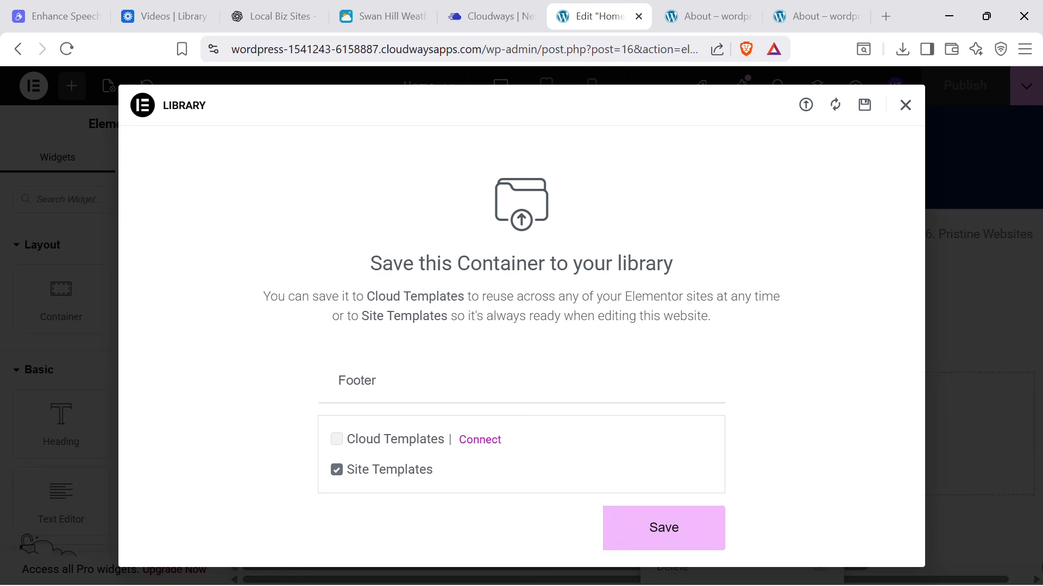
pyautogui.click(676, 531)
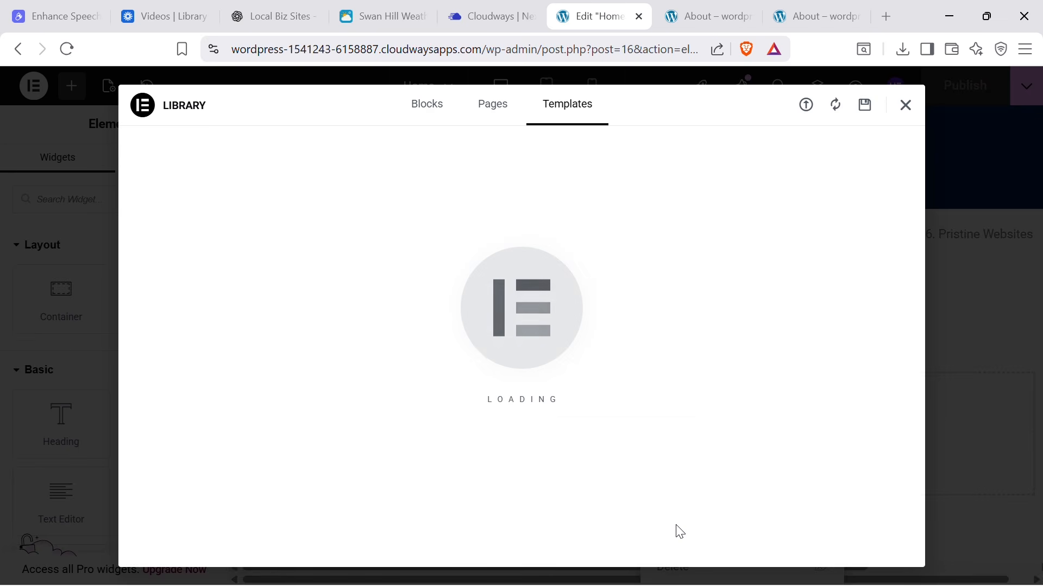
# Open the About page in Elementor and insert the Header template above the hero, applying its settings.
pyautogui.click(688, 13)
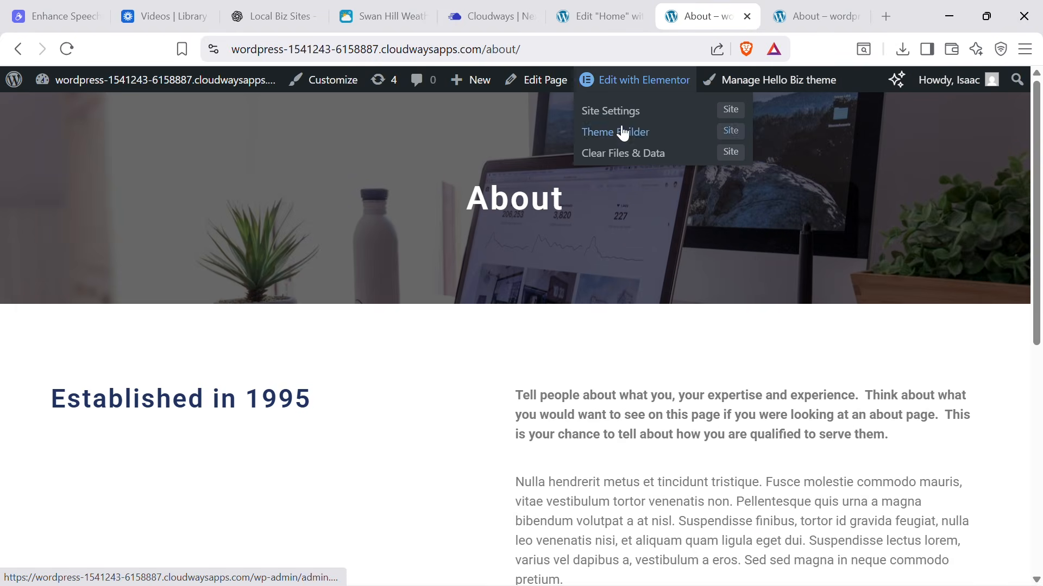
pyautogui.click(601, 82)
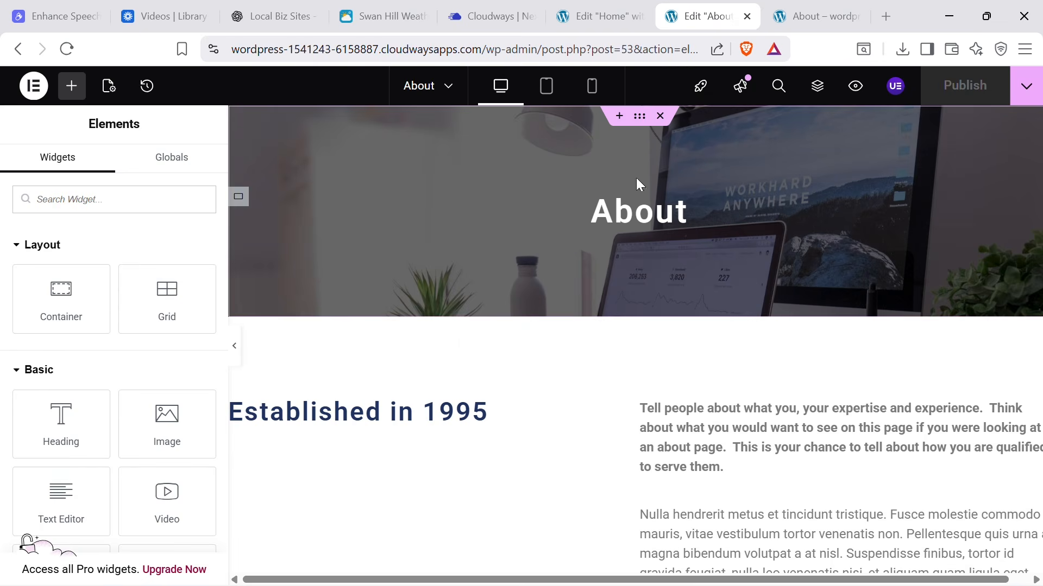
pyautogui.click(618, 116)
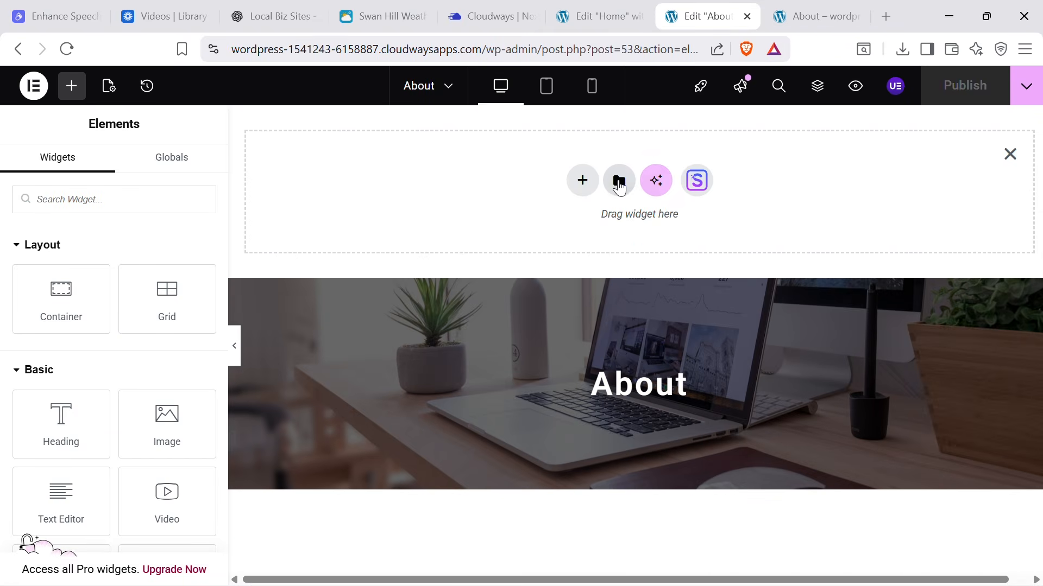
pyautogui.click(619, 182)
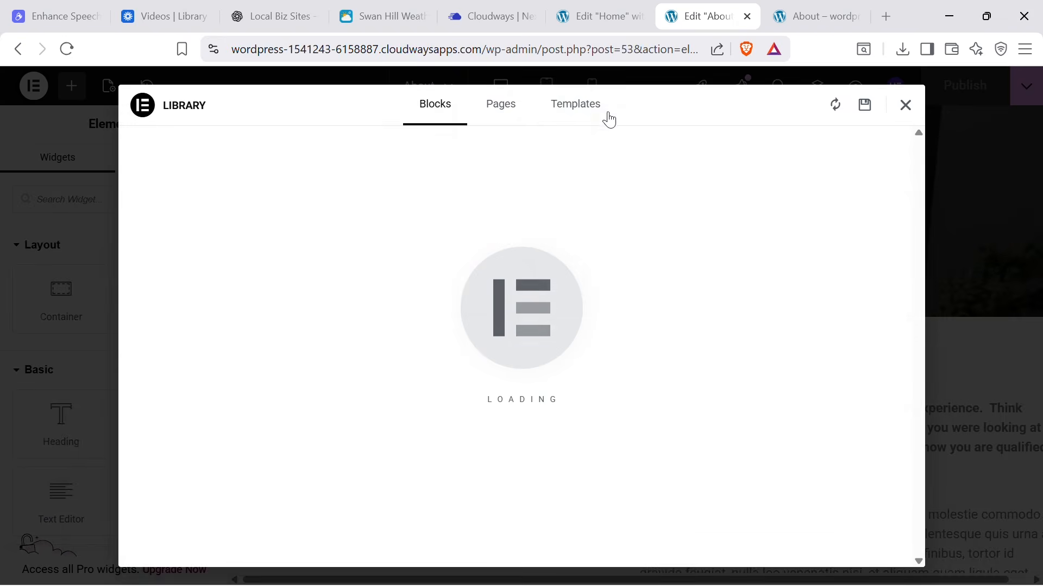
pyautogui.click(591, 109)
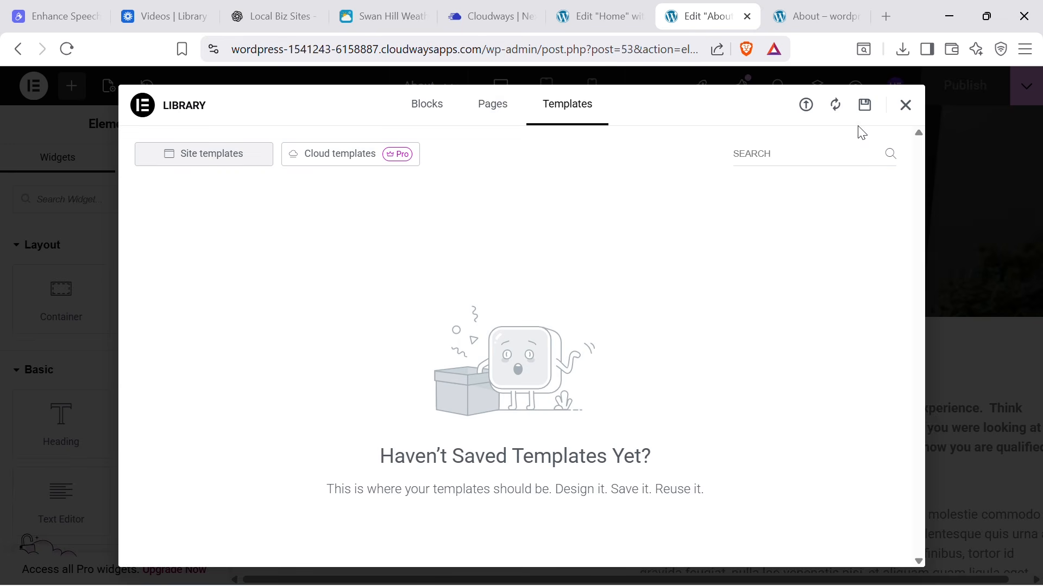
pyautogui.click(836, 106)
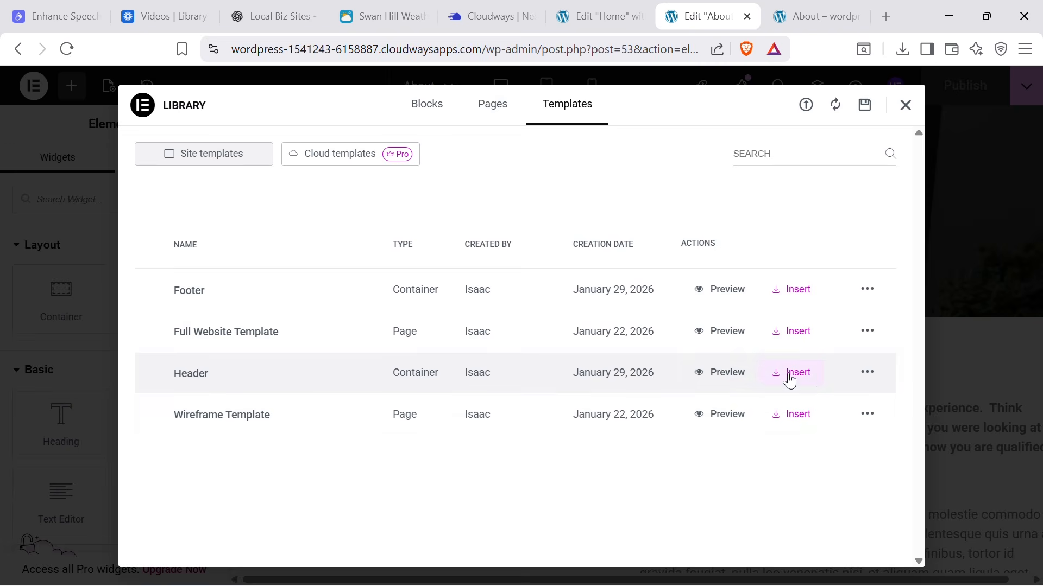
pyautogui.click(809, 380)
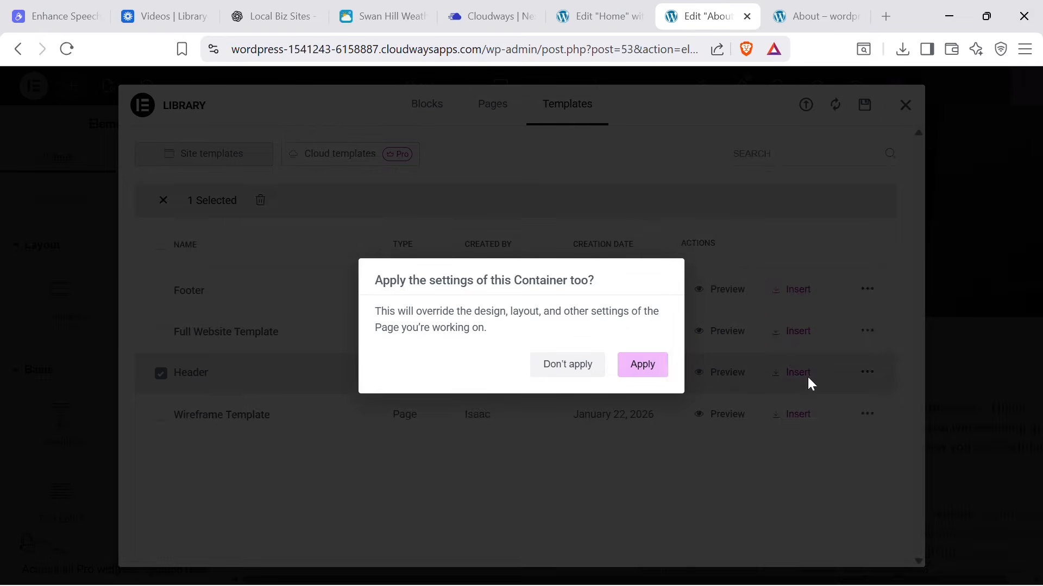
pyautogui.click(653, 372)
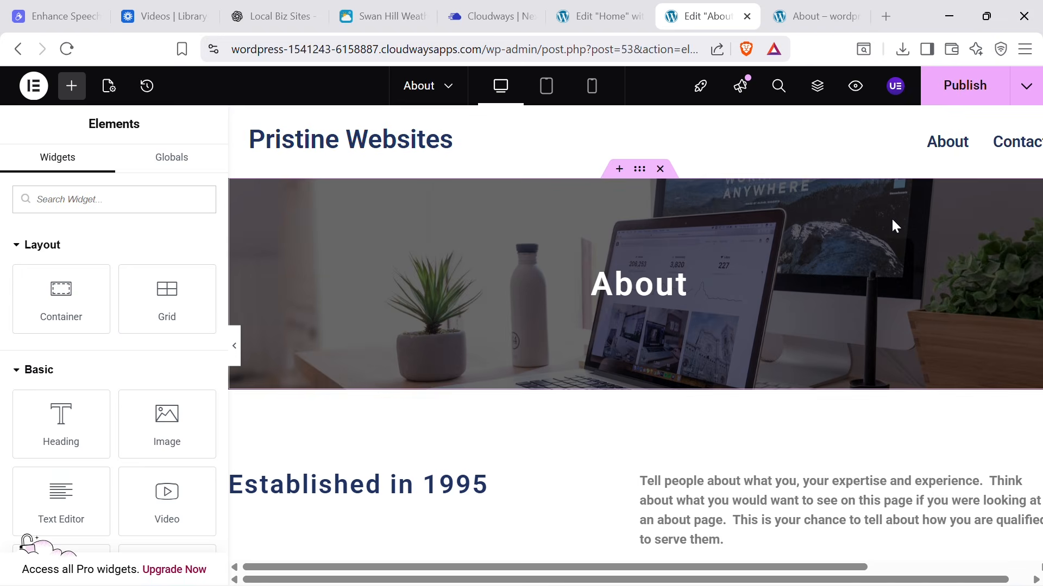
# Insert the Footer template at the page bottom with its settings, then publish the About page.
pyautogui.scroll(-15, 908, 234)
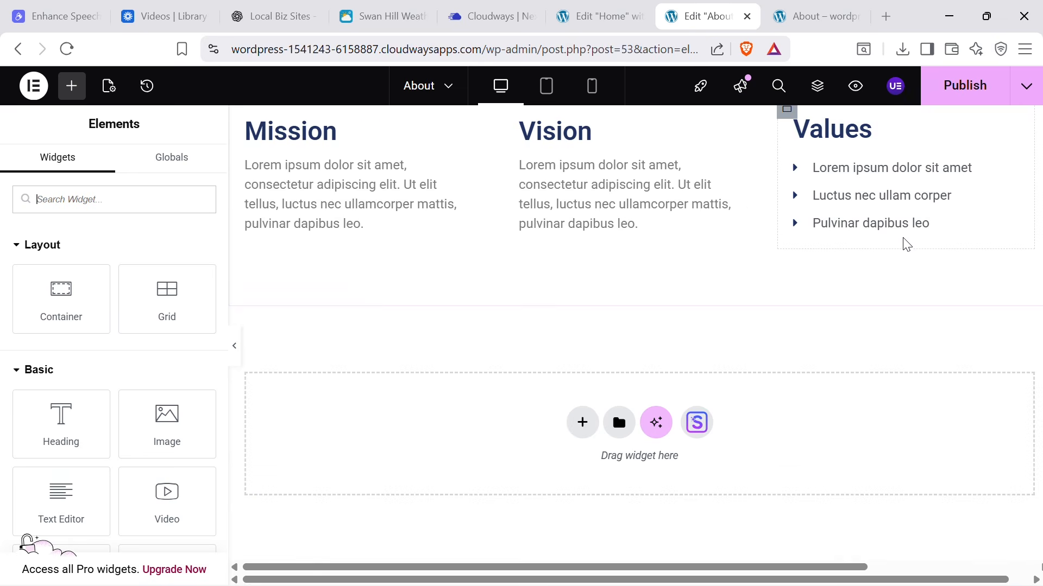
pyautogui.click(619, 423)
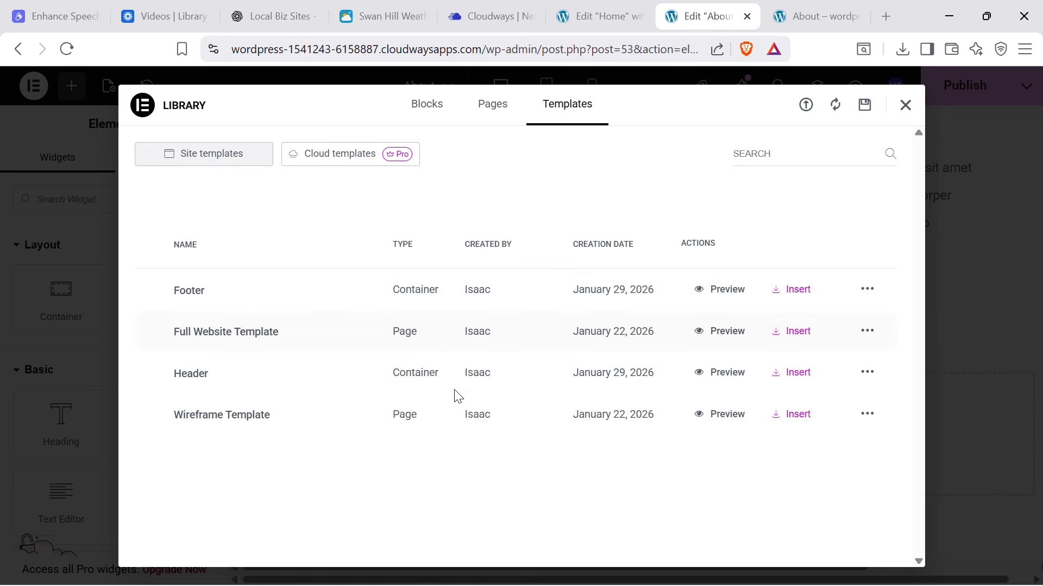
pyautogui.click(808, 301)
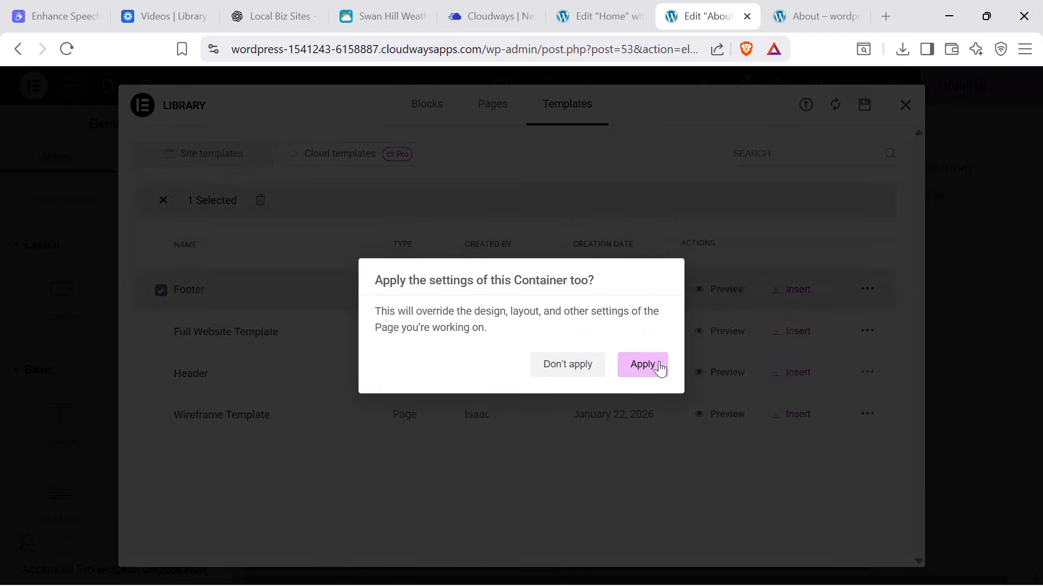
pyautogui.click(657, 367)
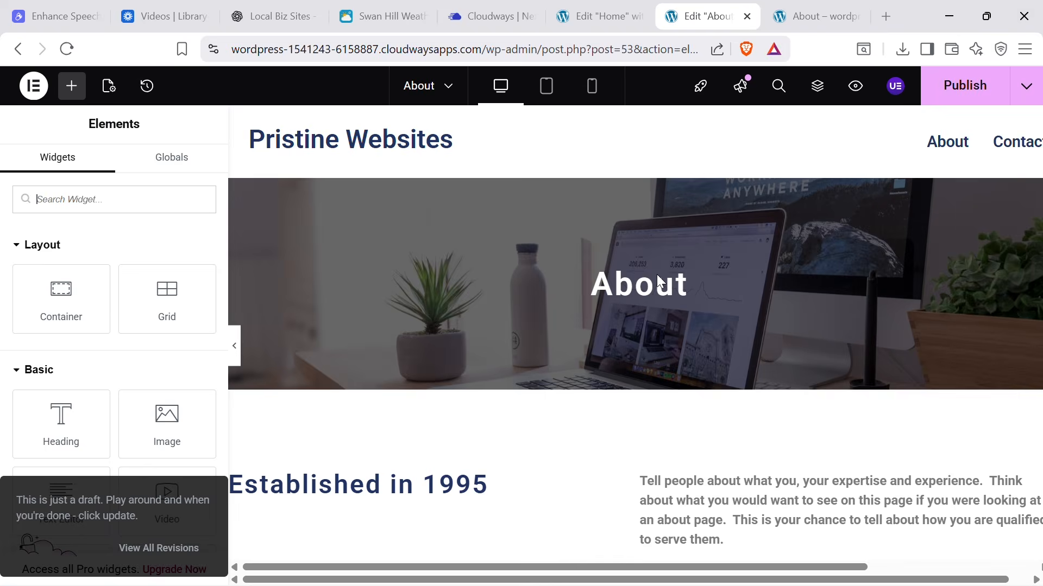
pyautogui.click(962, 88)
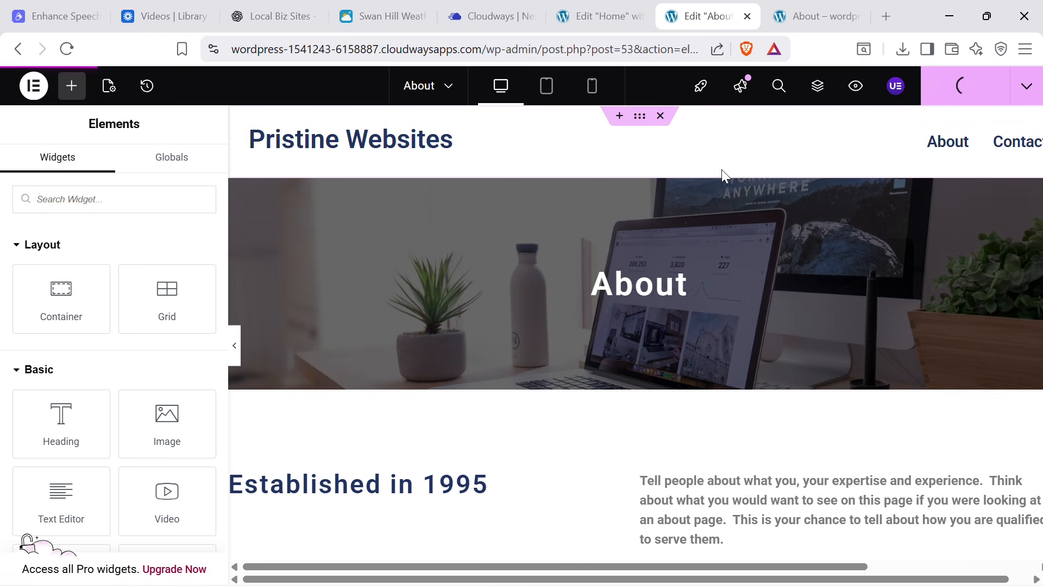
pyautogui.click(856, 86)
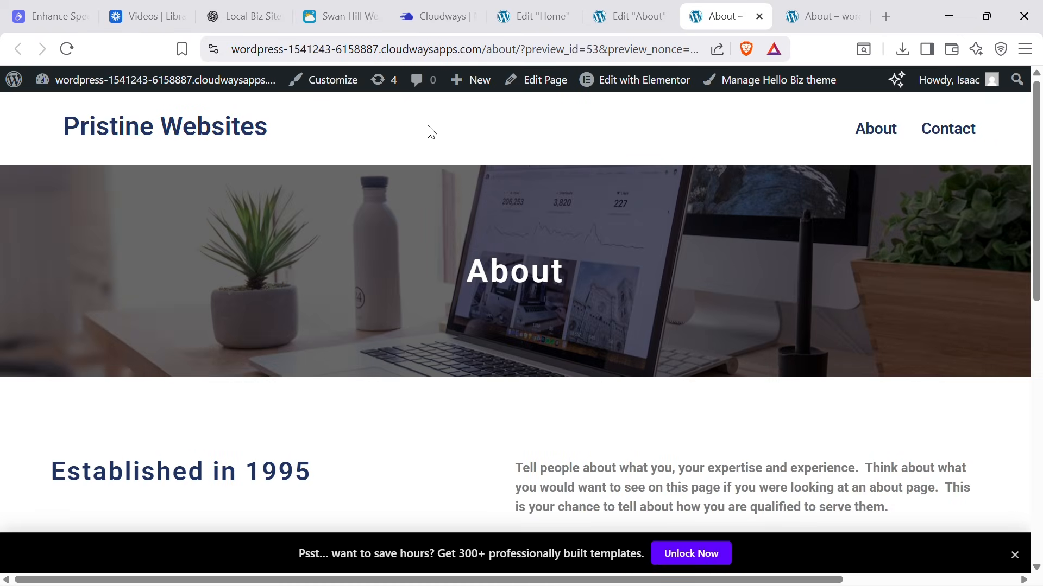
pyautogui.moveTo(1038, 136); pyautogui.dragTo(1040, 375)
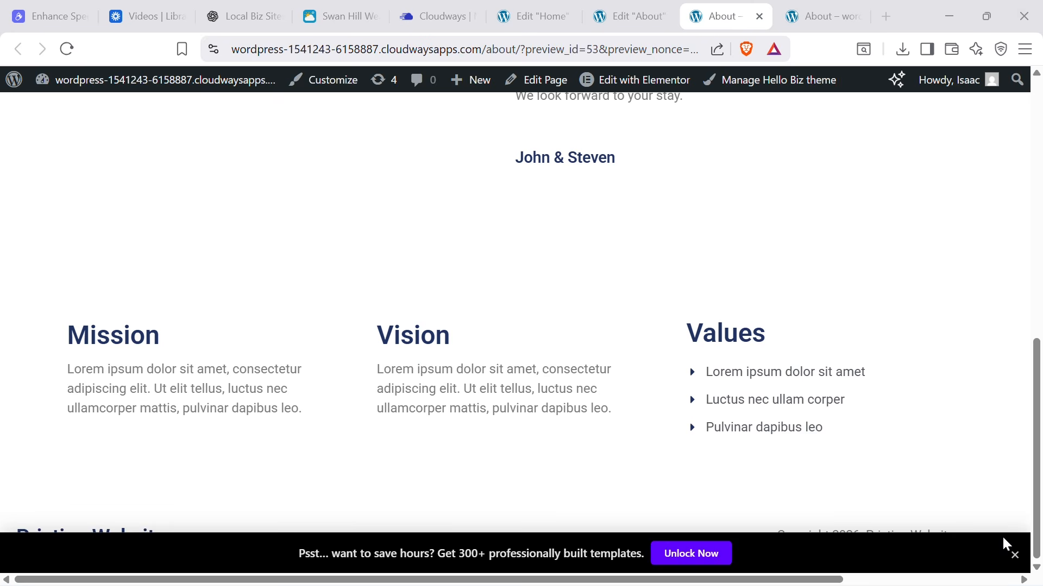
pyautogui.click(1014, 555)
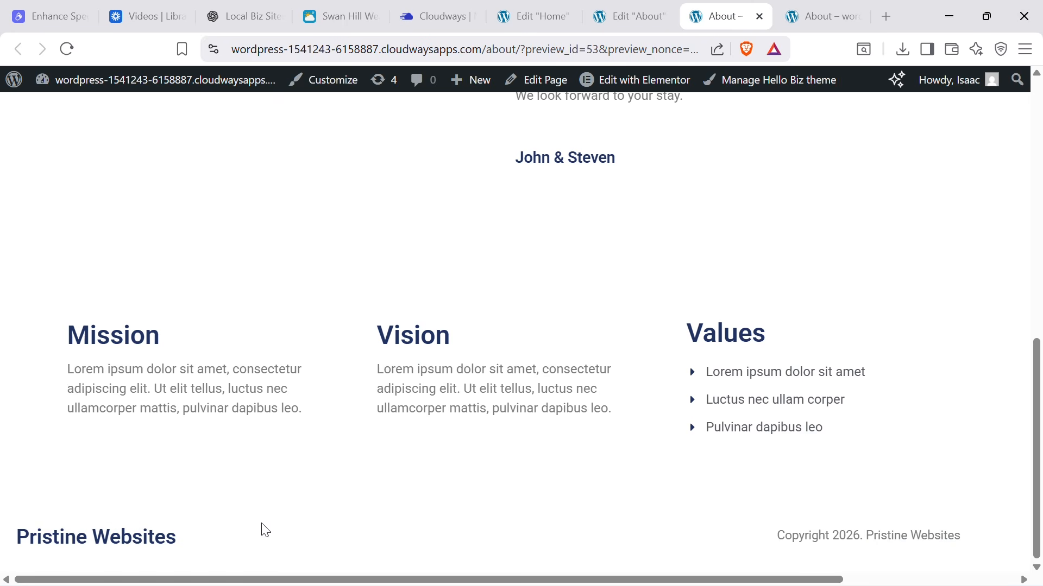
pyautogui.scroll(5, 872, 448)
pyautogui.scroll(-5, 874, 448)
pyautogui.moveTo(1036, 488); pyautogui.dragTo(1036, 222)
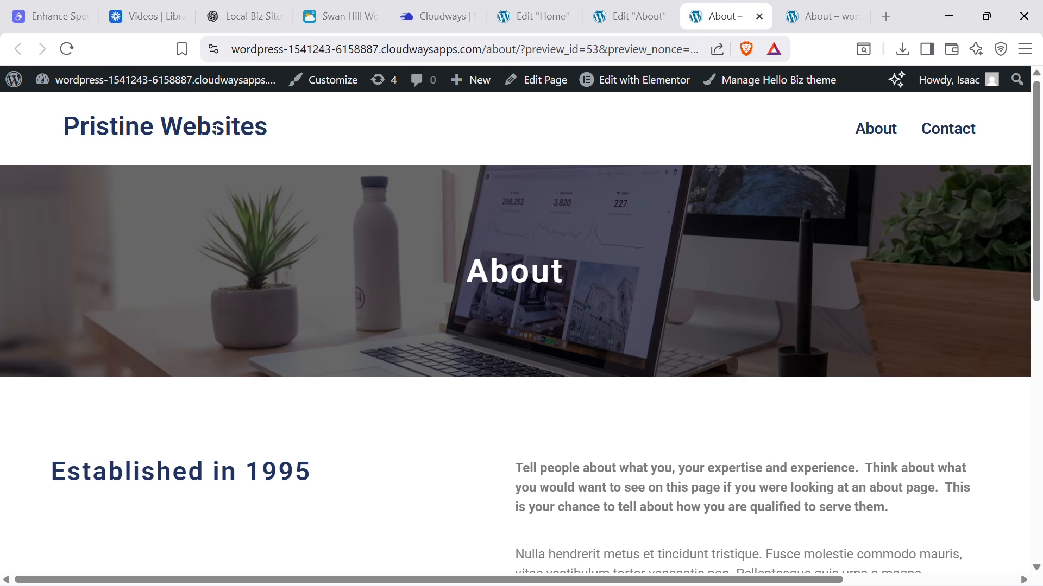
pyautogui.click(611, 4)
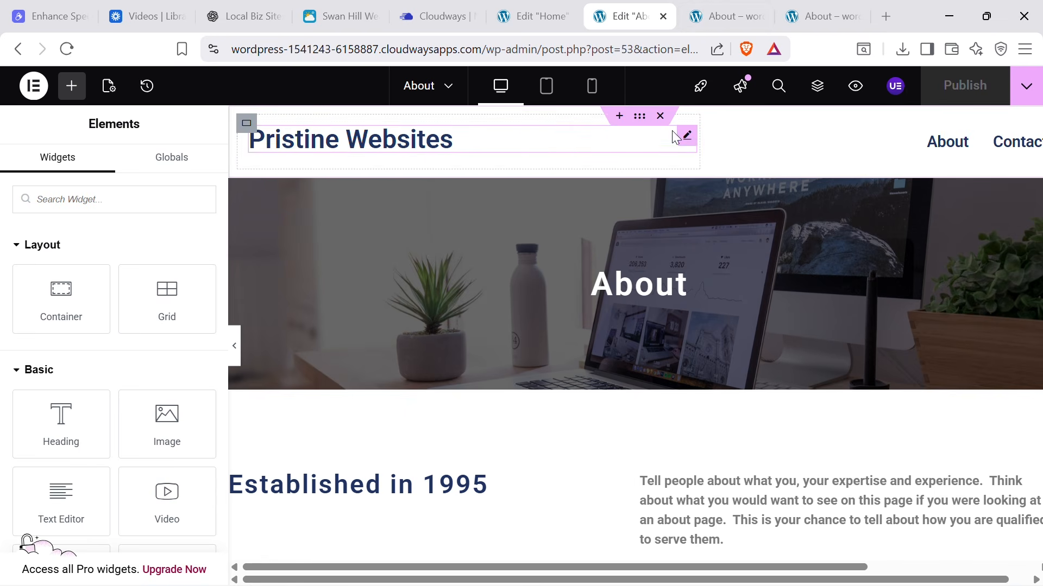
# Copy the site's home address from the address bar and select the Pristine Websites heading.
pyautogui.click(482, 48)
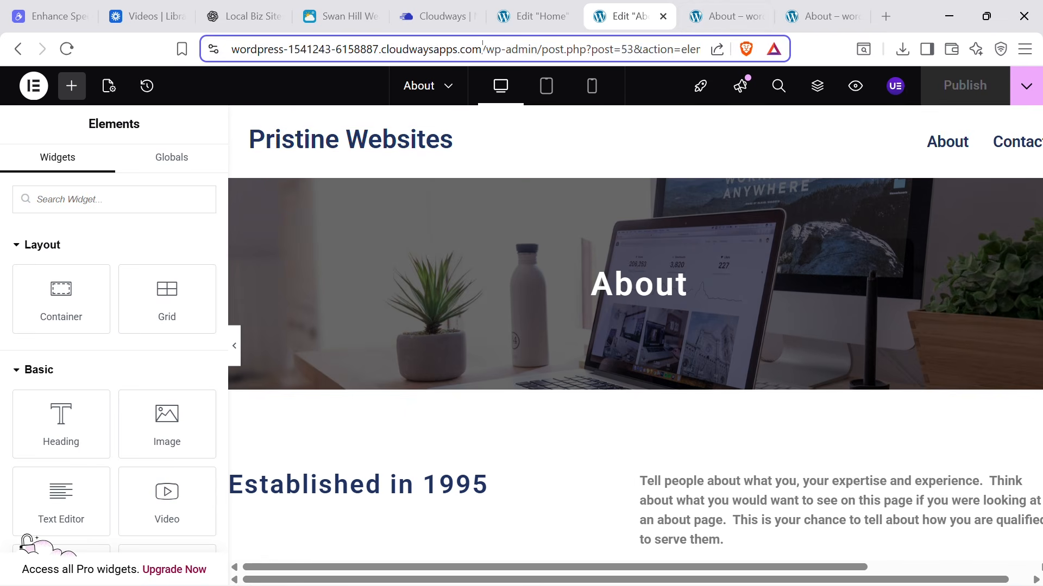
pyautogui.moveTo(483, 48); pyautogui.dragTo(174, 27)
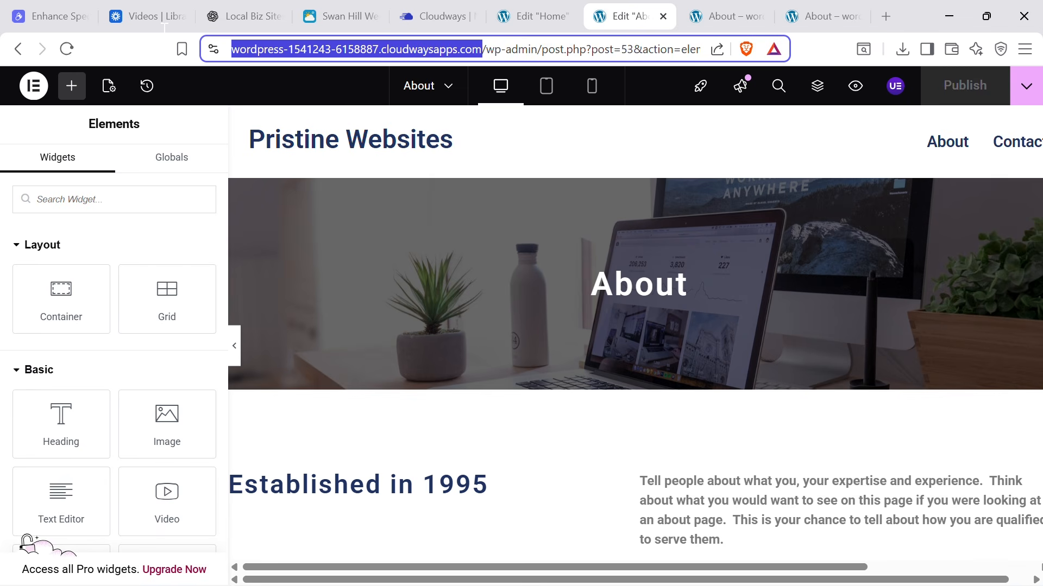
pyautogui.moveTo(164, 27); pyautogui.dragTo(173, 24)
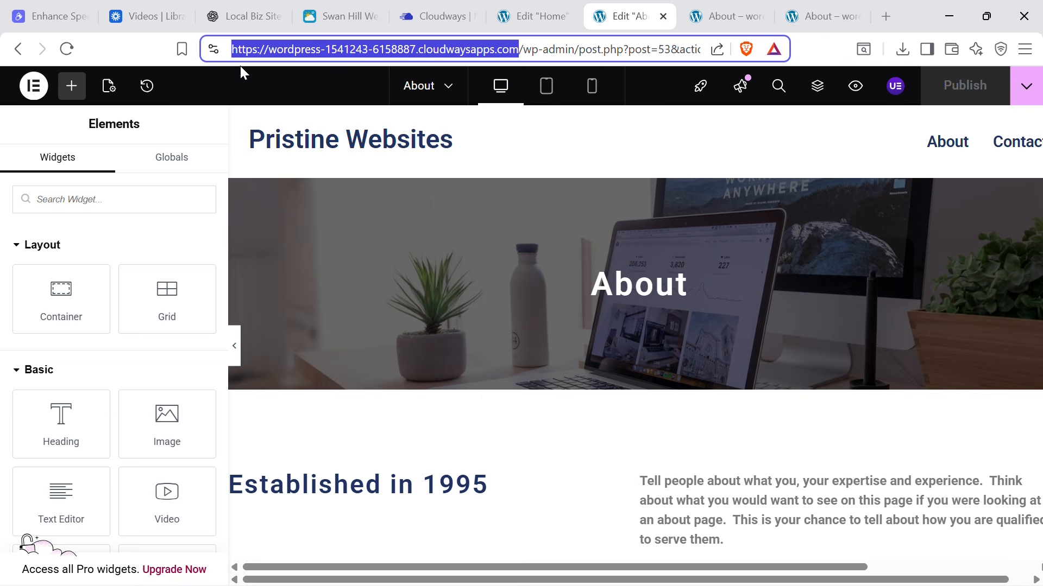
pyautogui.click(511, 157)
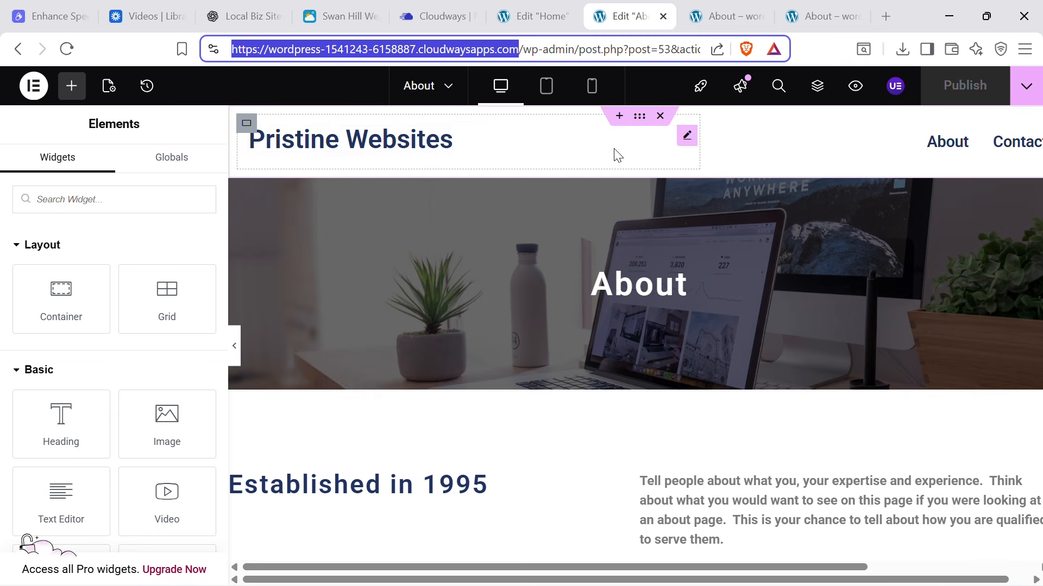
pyautogui.rightClick(331, 48)
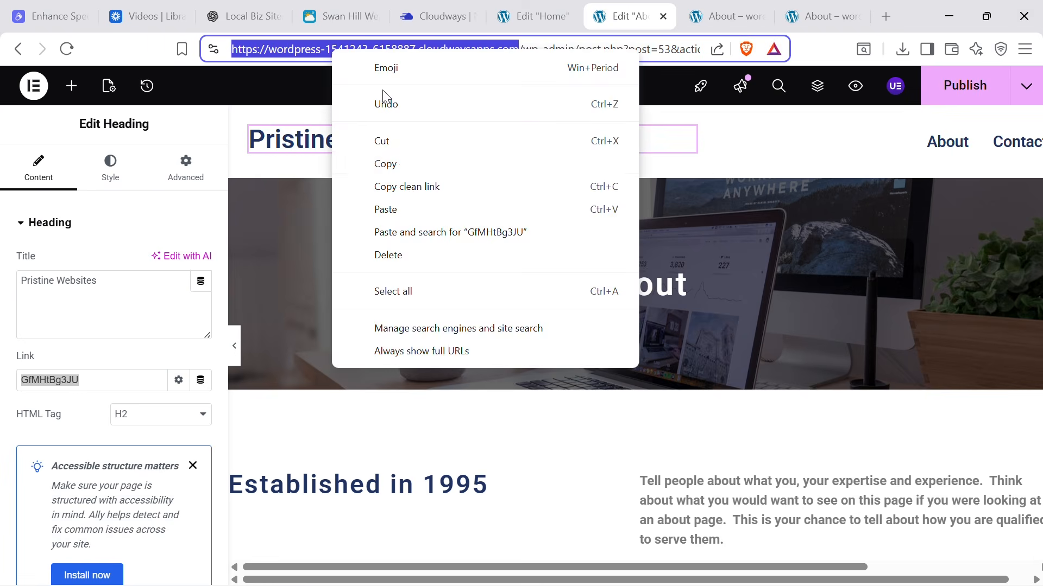
pyautogui.click(385, 163)
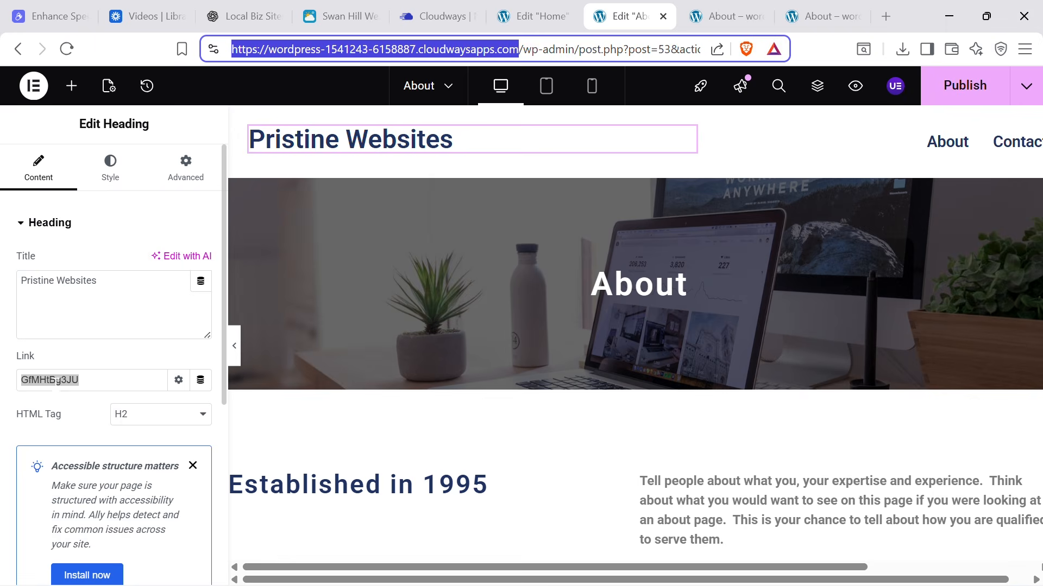
# Paste the home address into the heading's Link field, publish, and view the About preview.
pyautogui.rightClick(56, 381)
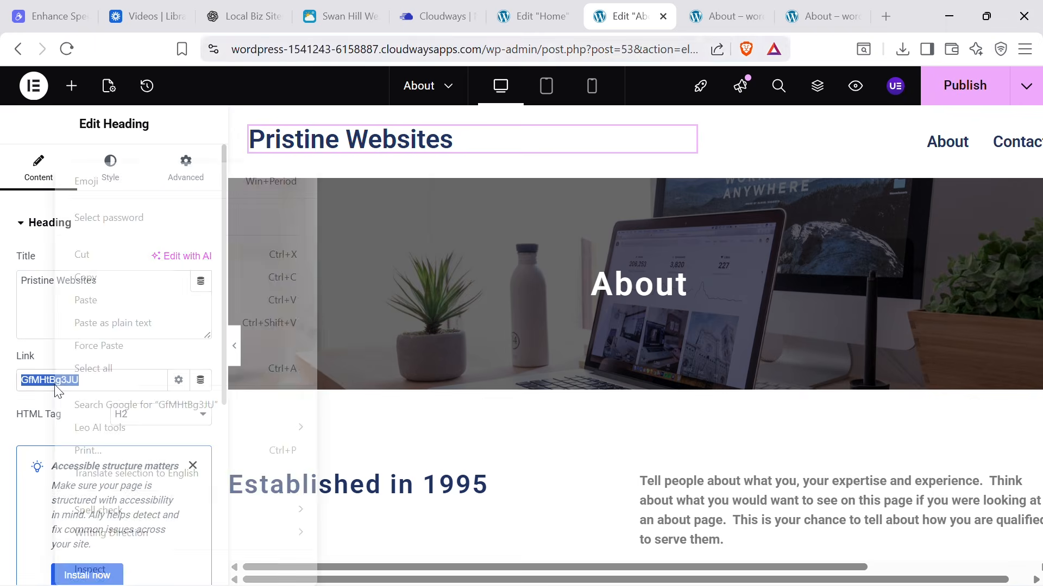
pyautogui.click(86, 300)
pyautogui.moveTo(164, 380); pyautogui.dragTo(2, 400)
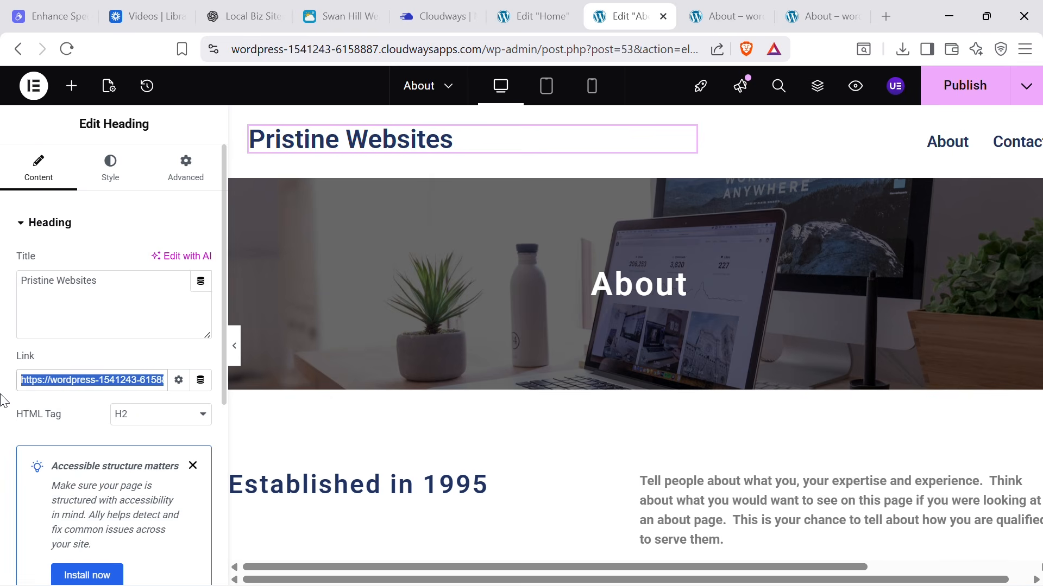
pyautogui.click(987, 91)
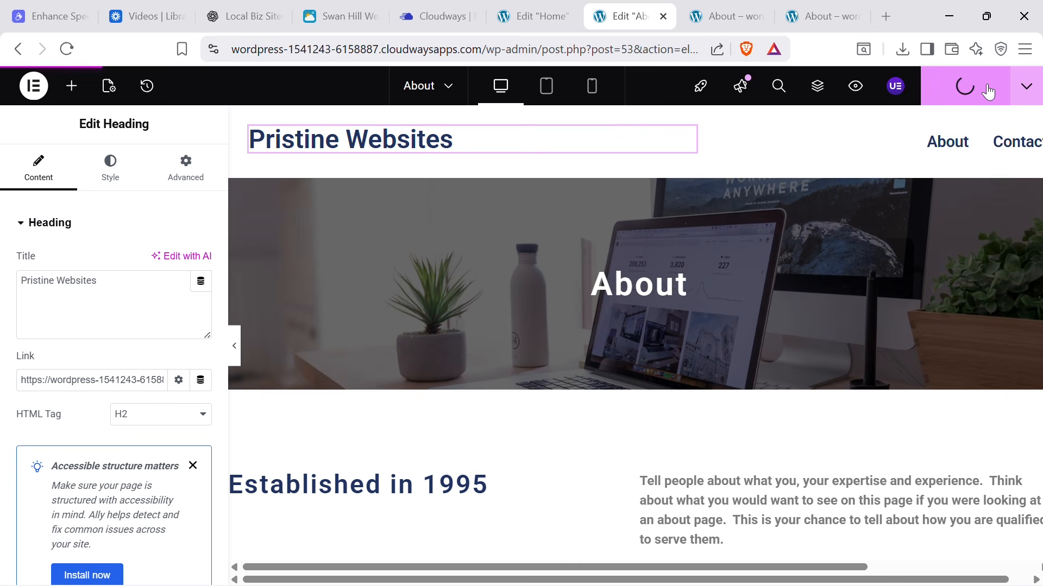
pyautogui.click(709, 8)
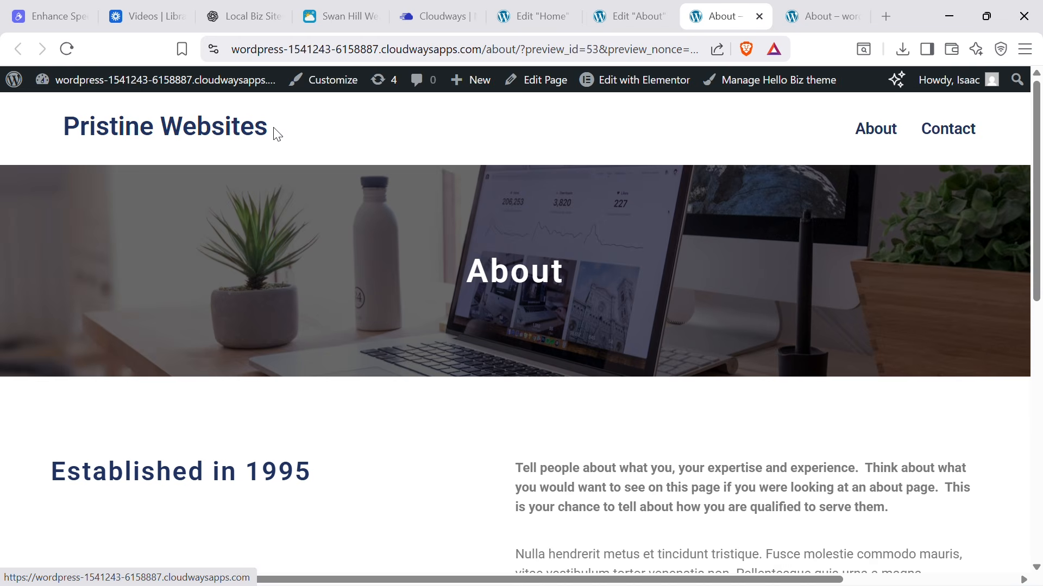
# Follow the site title link to the default archive page, then go to the admin Dashboard.
pyautogui.click(250, 131)
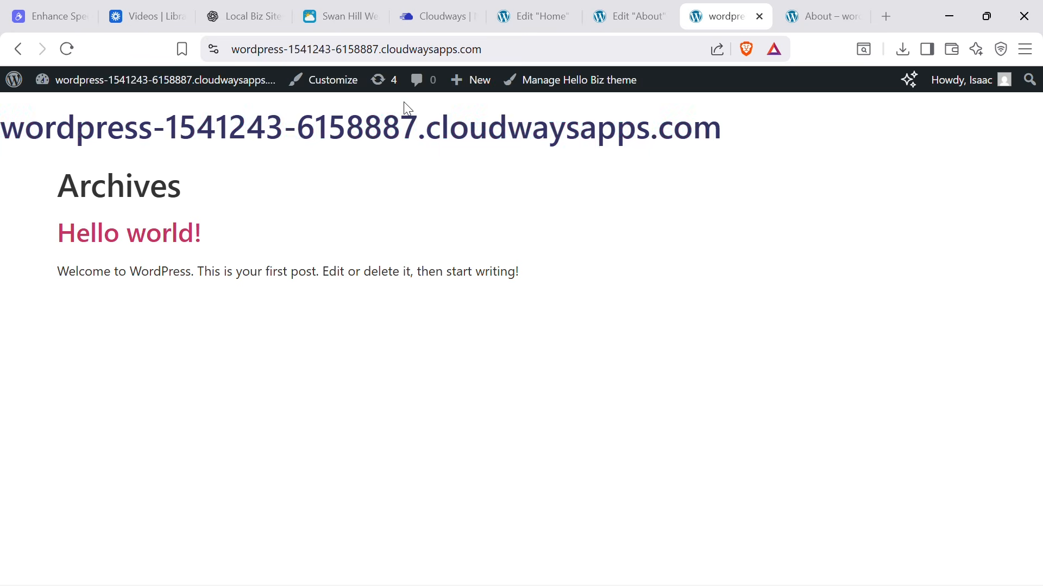
pyautogui.moveTo(226, 89)
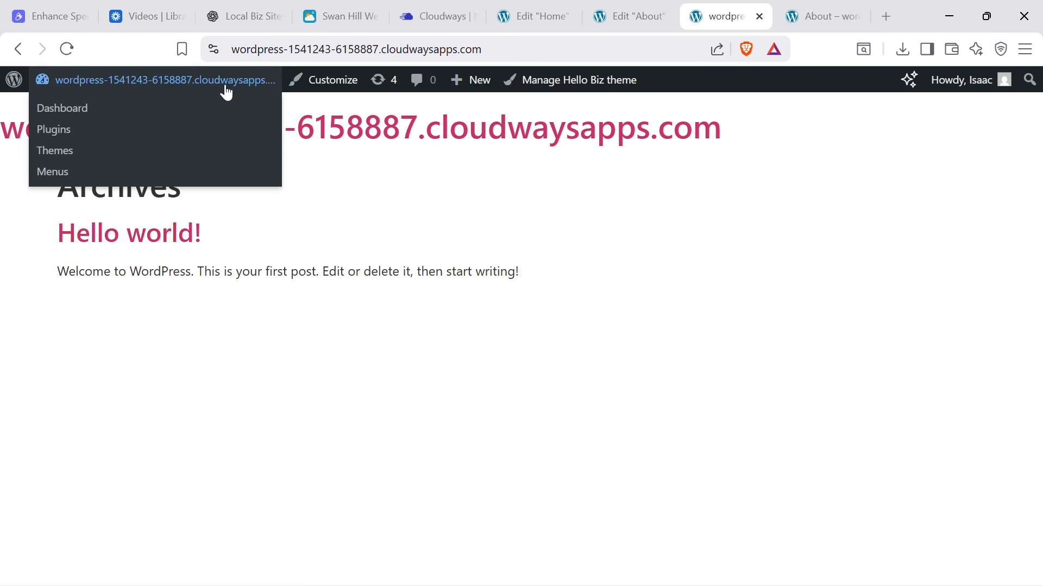
pyautogui.click(83, 109)
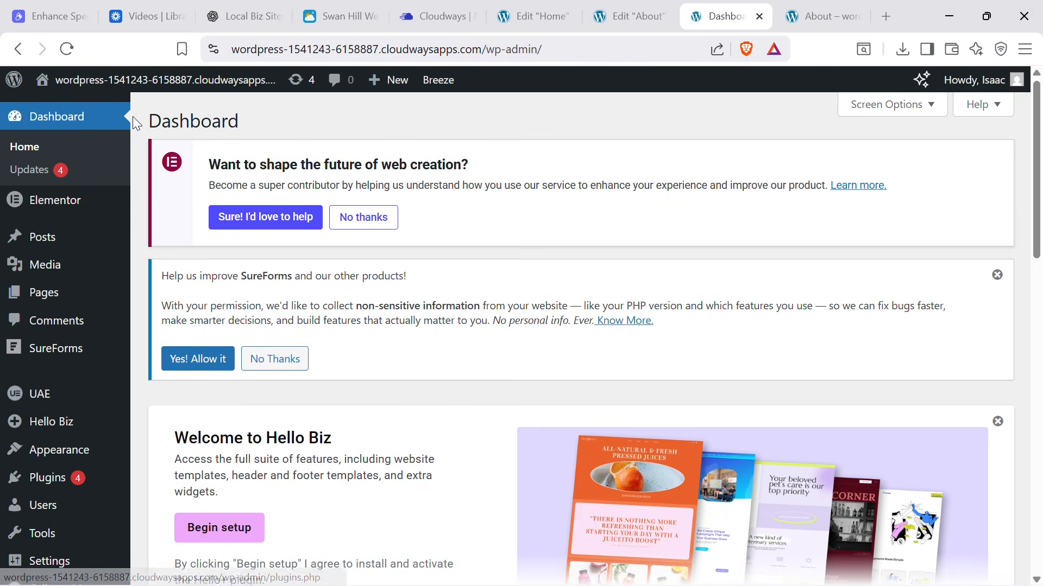
pyautogui.moveTo(57, 305)
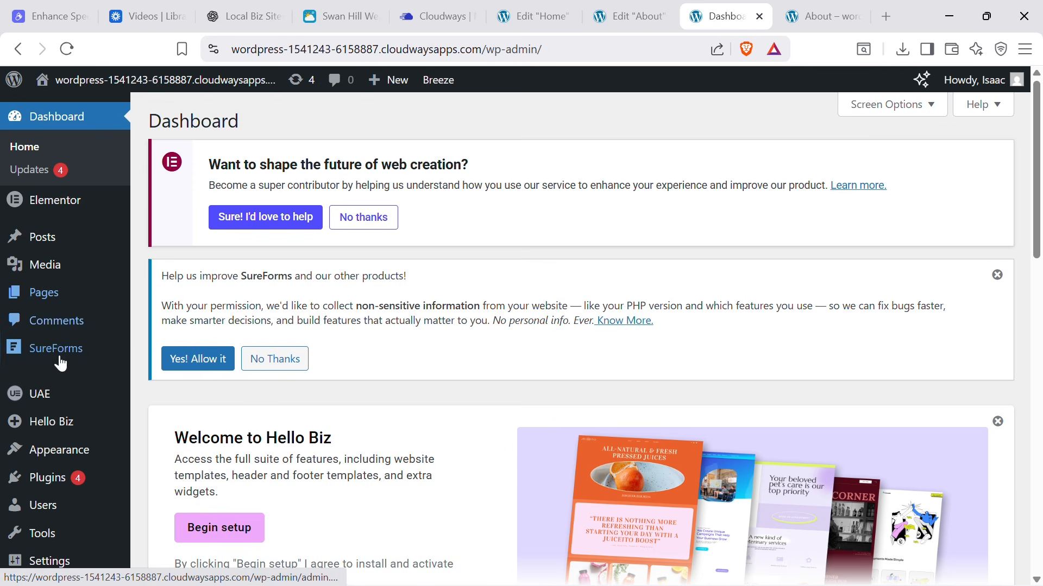
pyautogui.moveTo(61, 560)
pyautogui.scroll(-3, 62, 543)
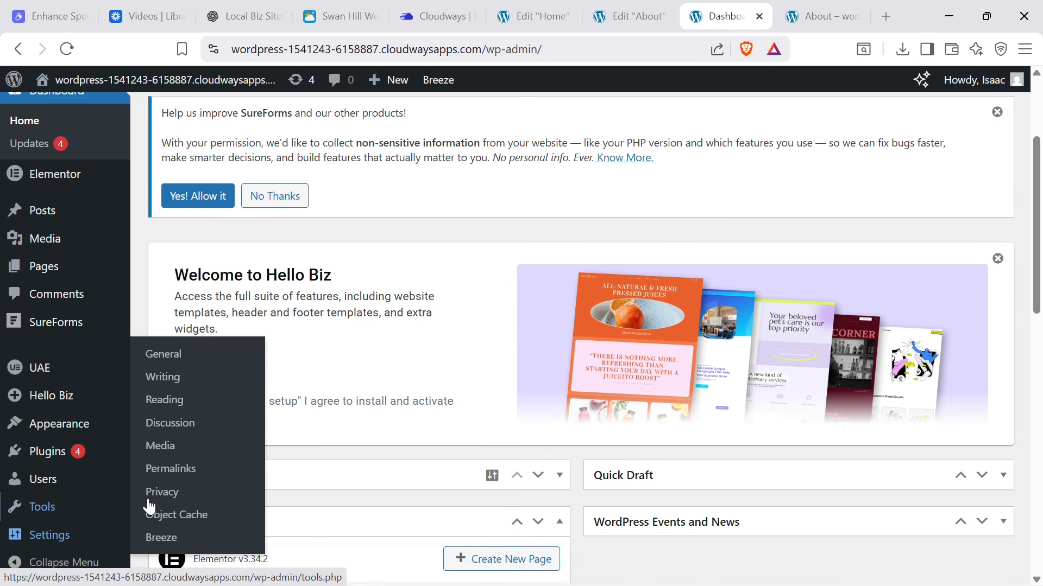
# In Settings > Reading, make 'Home' the static homepage and save the changes.
pyautogui.click(185, 408)
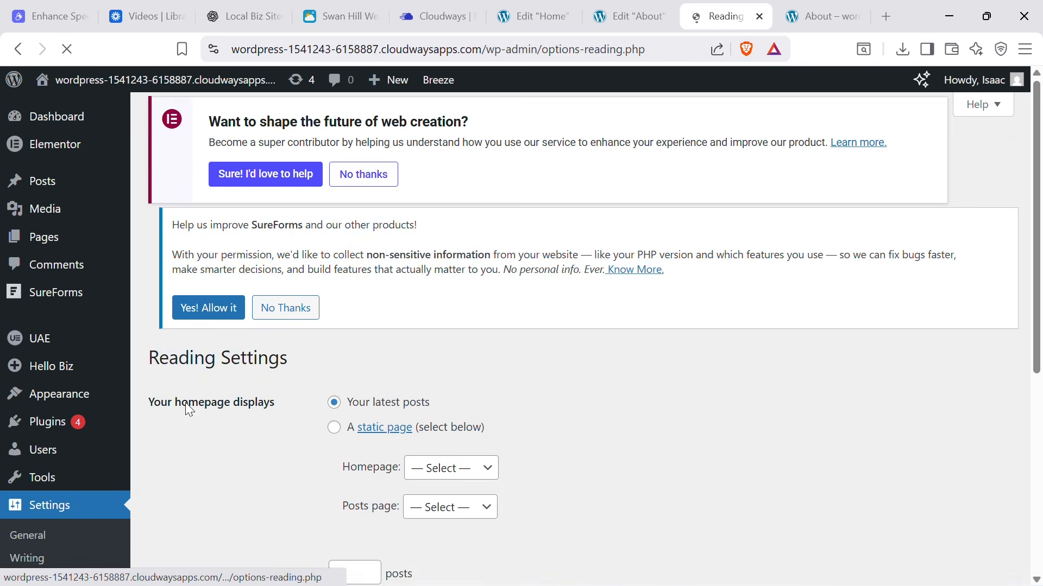
pyautogui.click(335, 442)
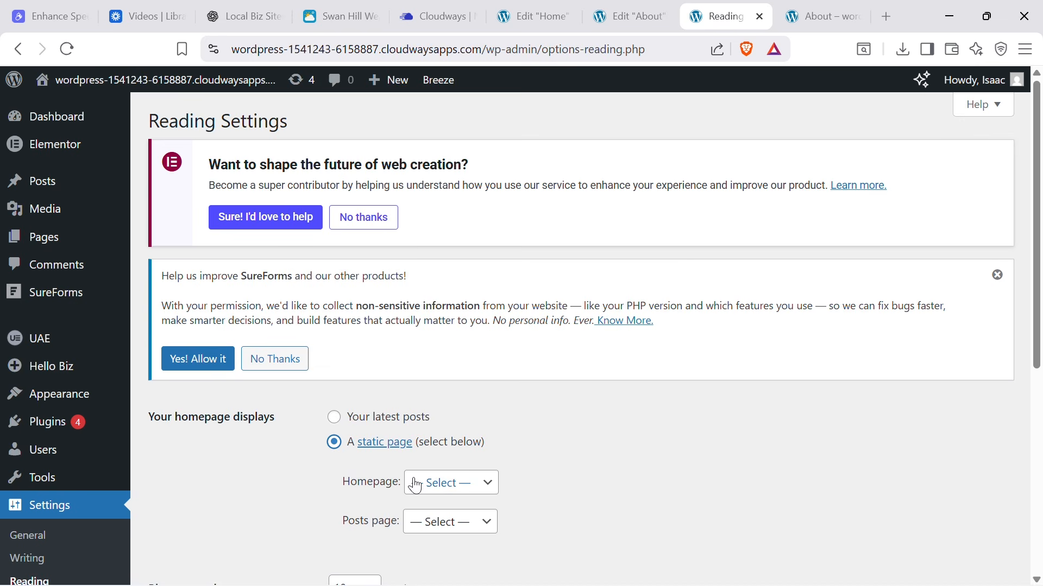
pyautogui.click(437, 483)
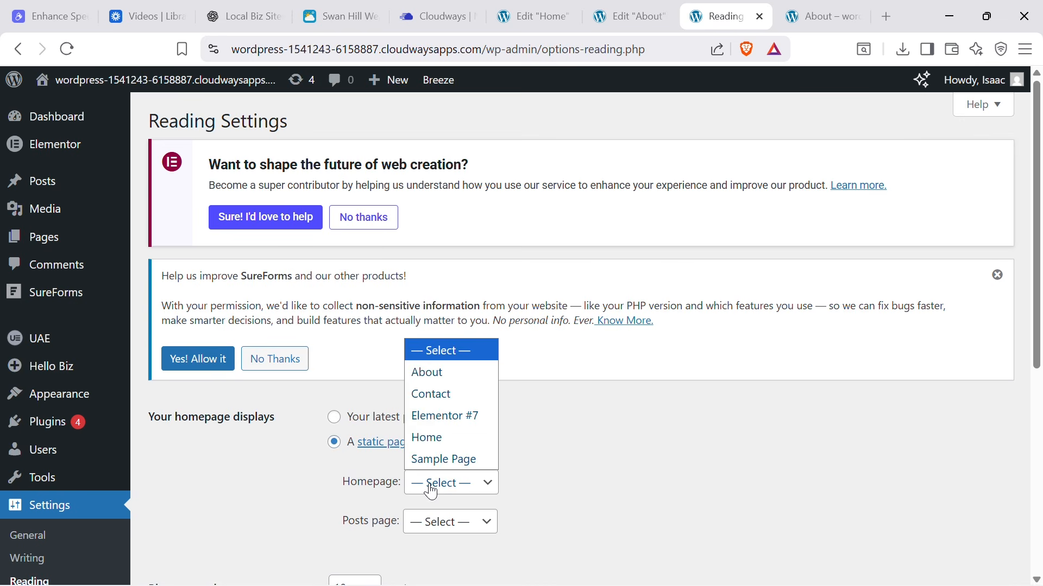
pyautogui.click(455, 441)
pyautogui.scroll(-5, 458, 468)
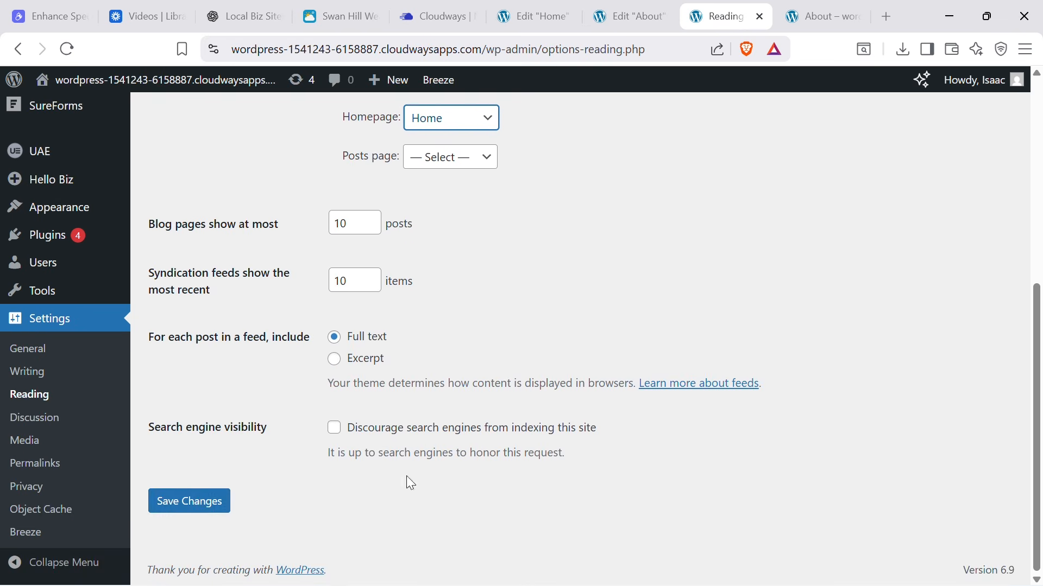
pyautogui.click(197, 500)
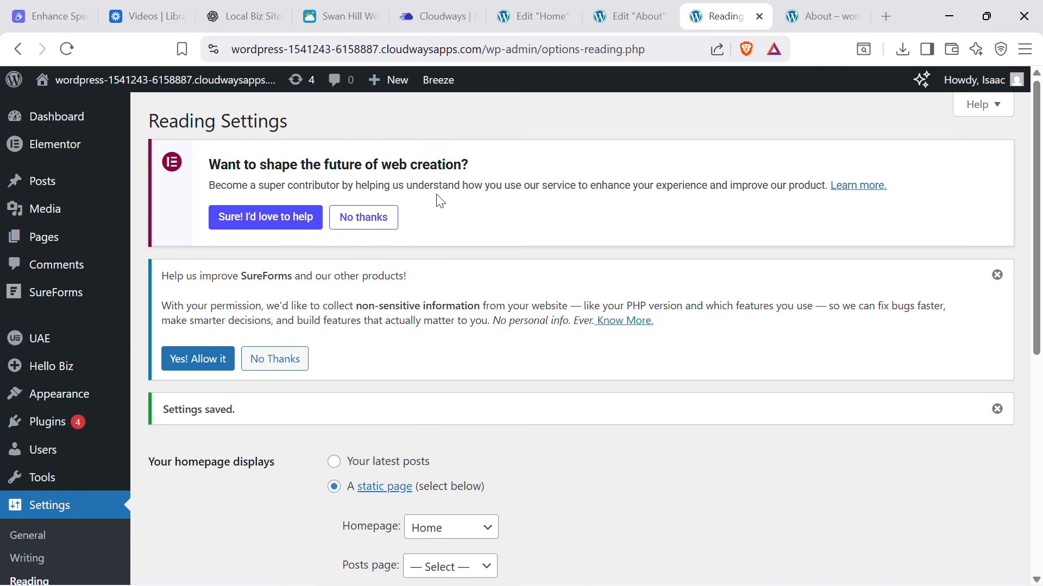
# Visit the live site, open About, and check the site title leads back to Home.
pyautogui.moveTo(92, 81)
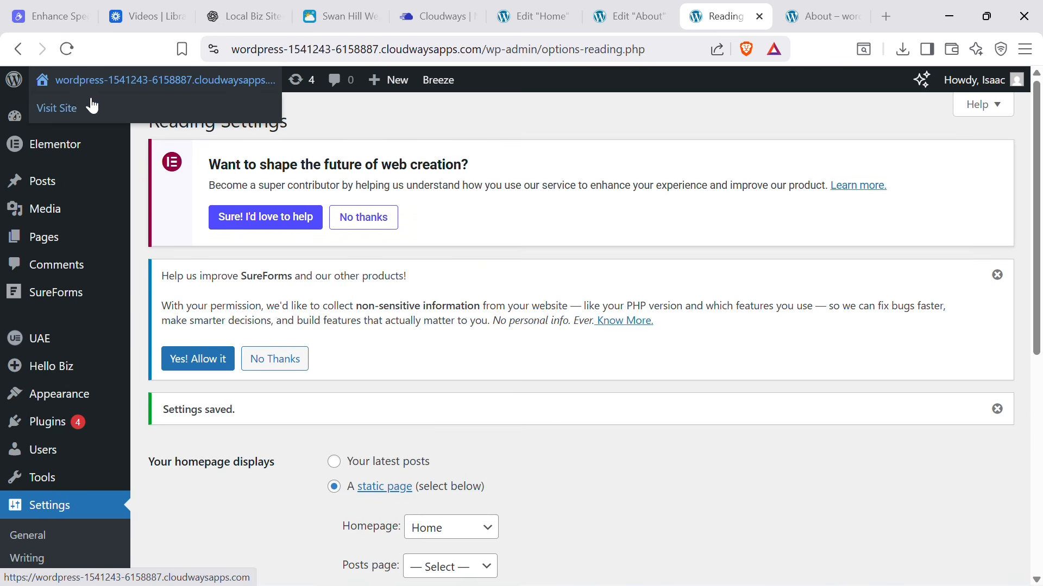
pyautogui.click(68, 104)
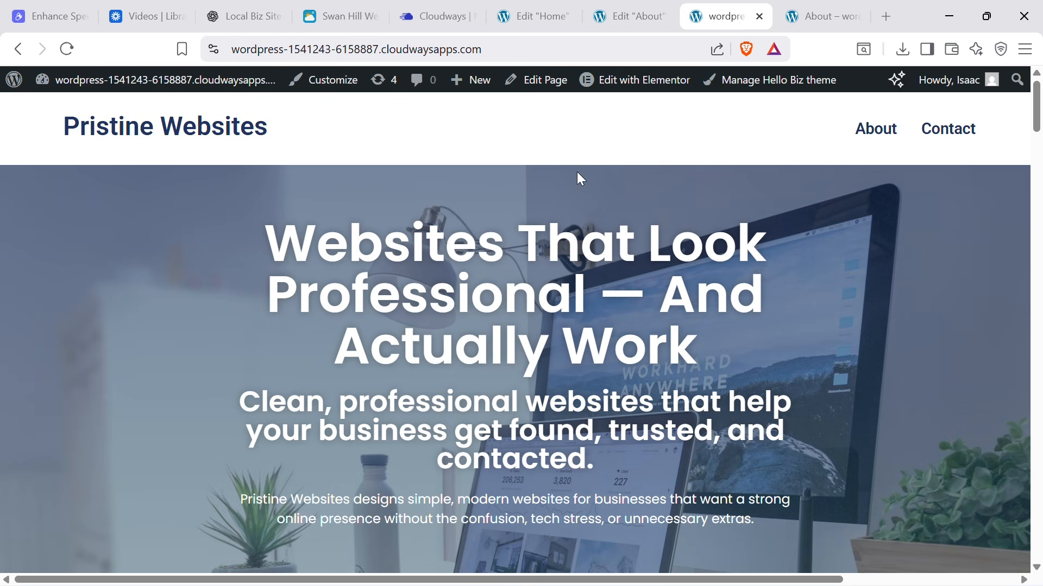
pyautogui.click(886, 136)
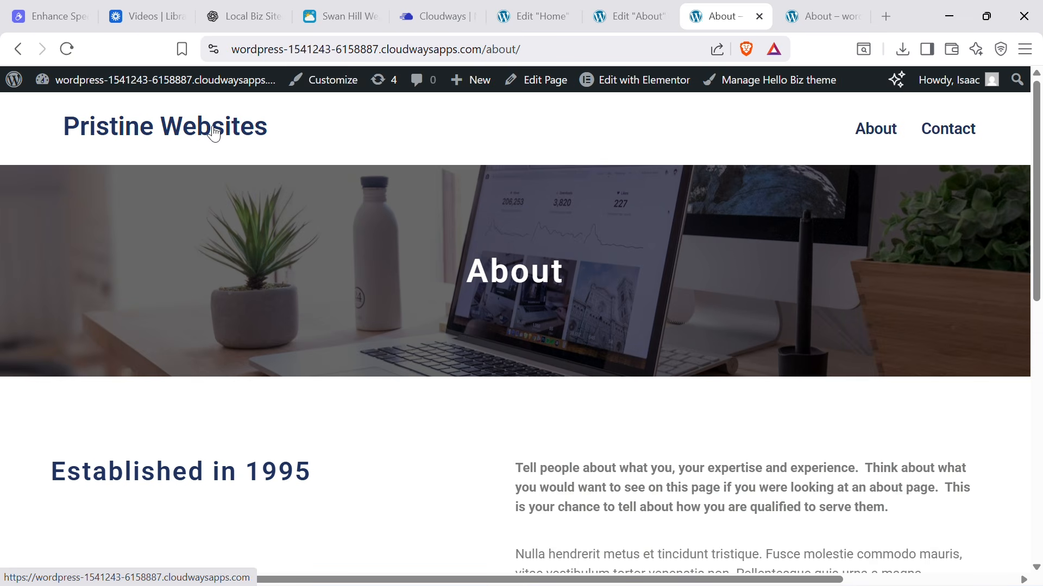
pyautogui.click(215, 134)
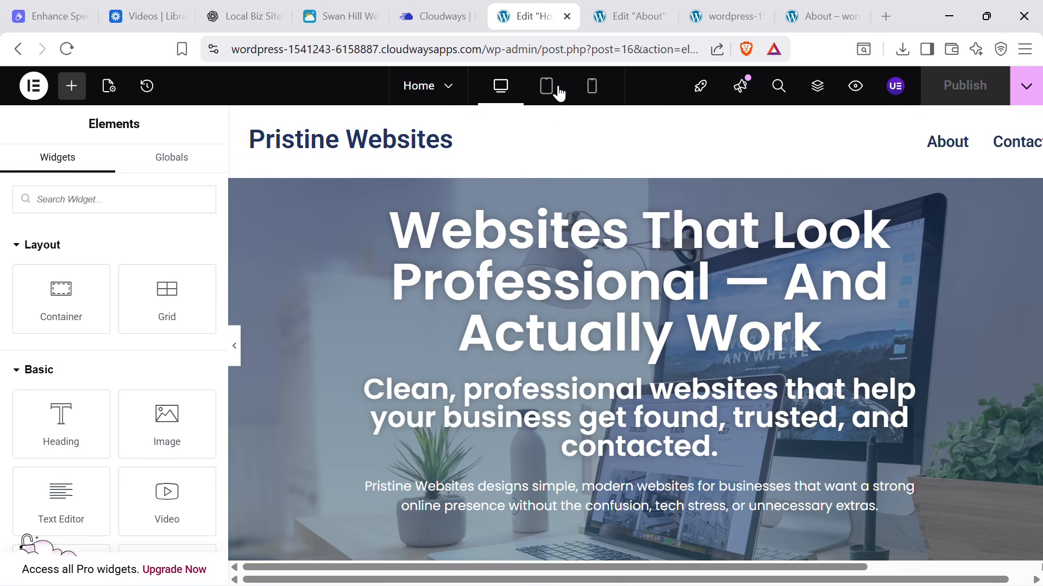
# Switch to mobile view and centre the Pristine Websites site title.
pyautogui.click(594, 89)
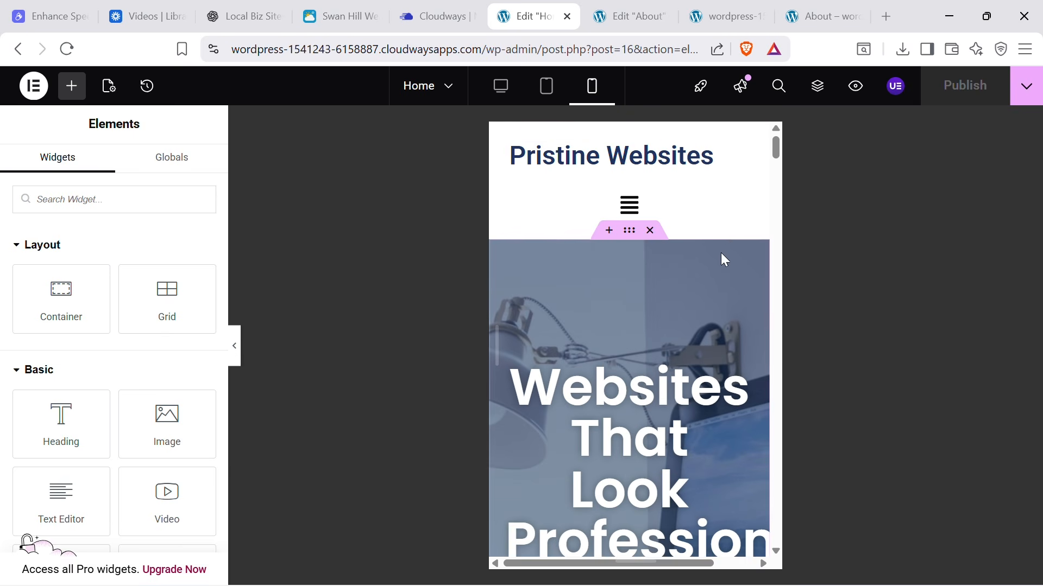
pyautogui.scroll(-15, 722, 321)
pyautogui.scroll(-10, 713, 360)
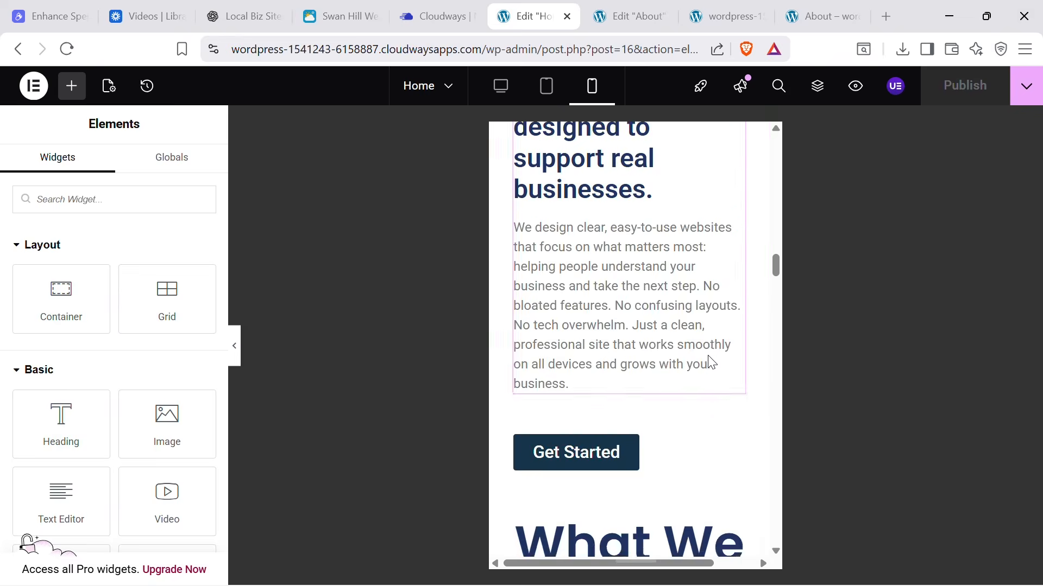
pyautogui.moveTo(777, 369); pyautogui.dragTo(797, 130)
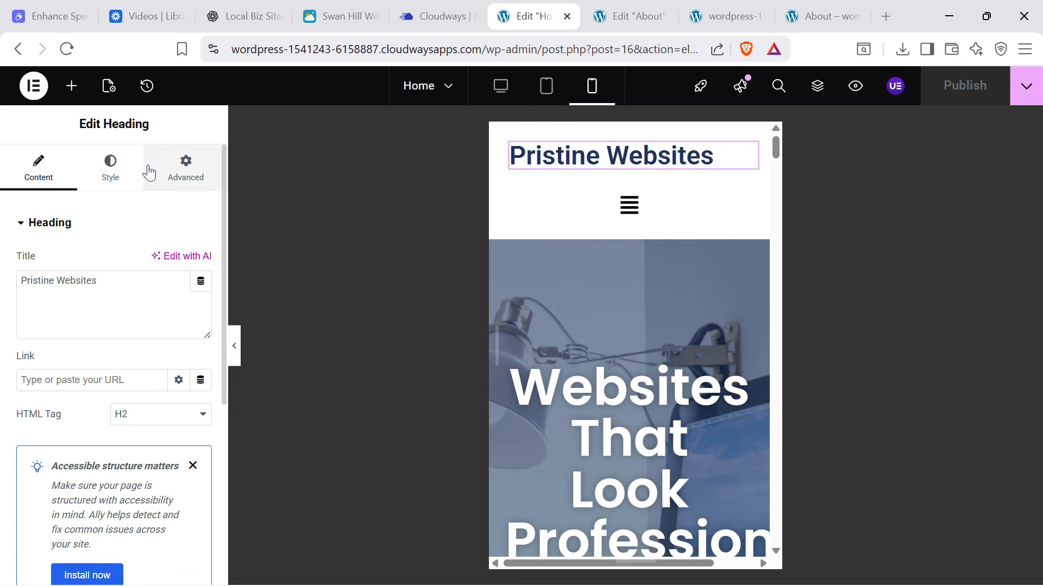
pyautogui.click(111, 167)
pyautogui.click(158, 264)
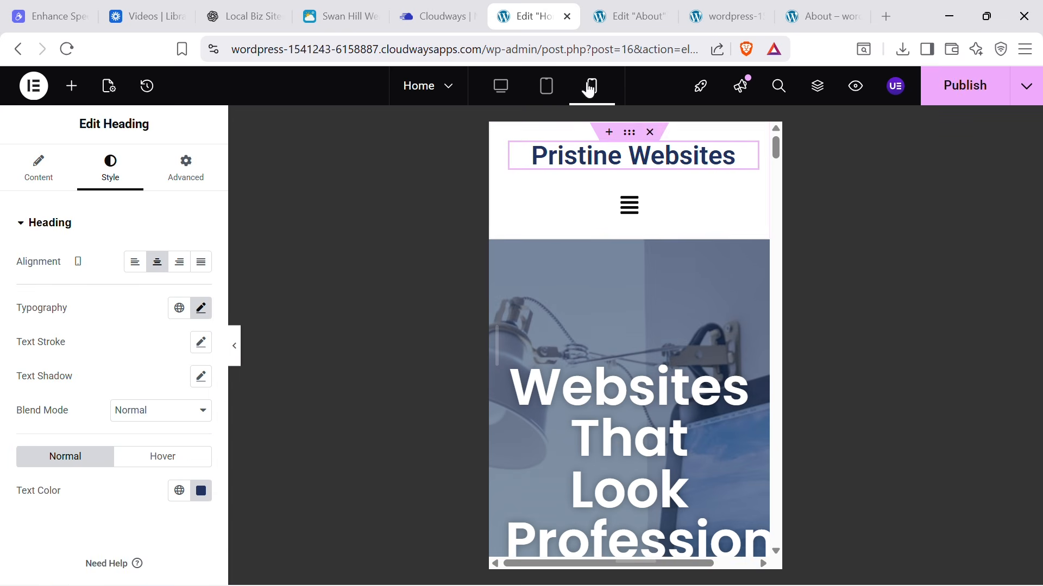
# Shrink the main hero heading to 41 px on mobile.
pyautogui.click(646, 210)
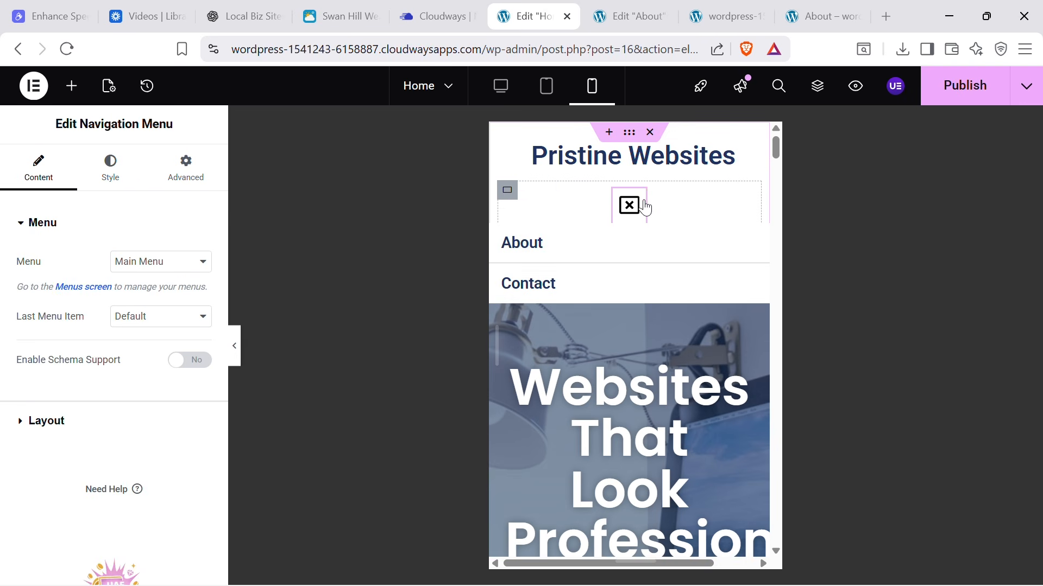
pyautogui.scroll(-5, 668, 222)
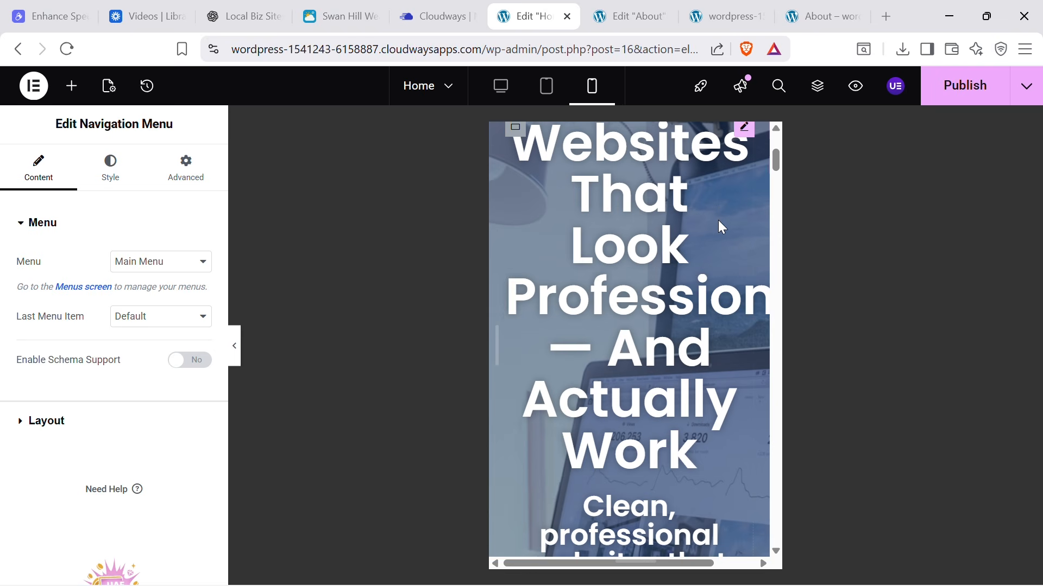
pyautogui.scroll(2, 744, 136)
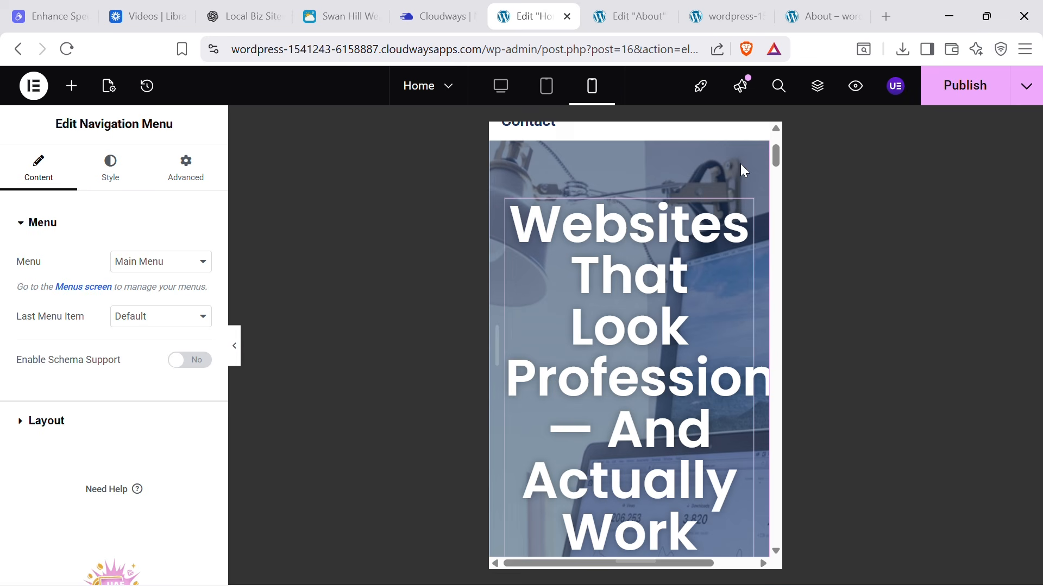
pyautogui.click(740, 217)
pyautogui.click(125, 172)
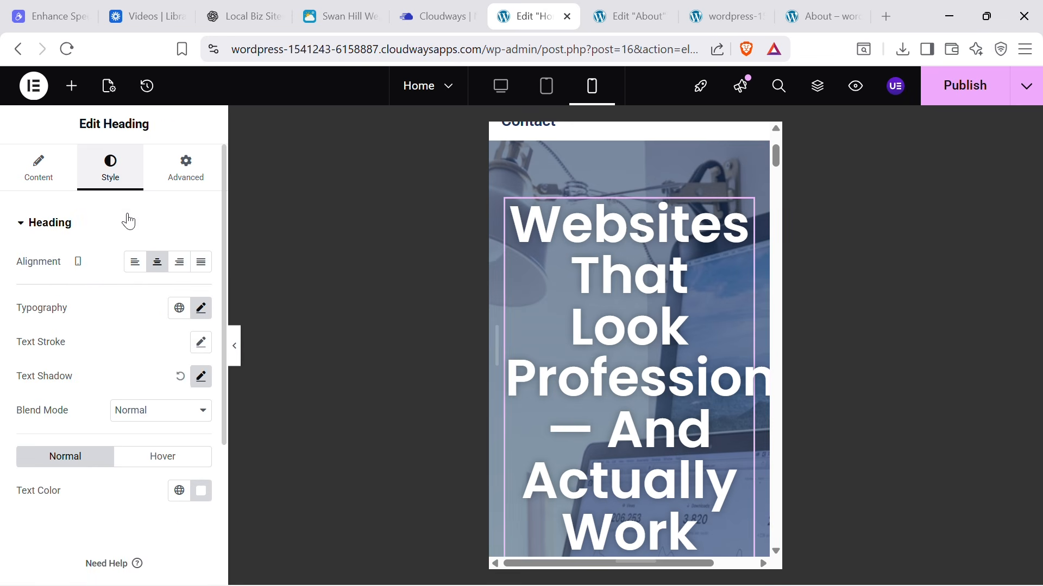
pyautogui.click(201, 308)
pyautogui.moveTo(69, 439); pyautogui.dragTo(55, 437)
# Reduce the 'Clean, professional...' subheading's font size from 35 to 24.
pyautogui.scroll(-4, 620, 312)
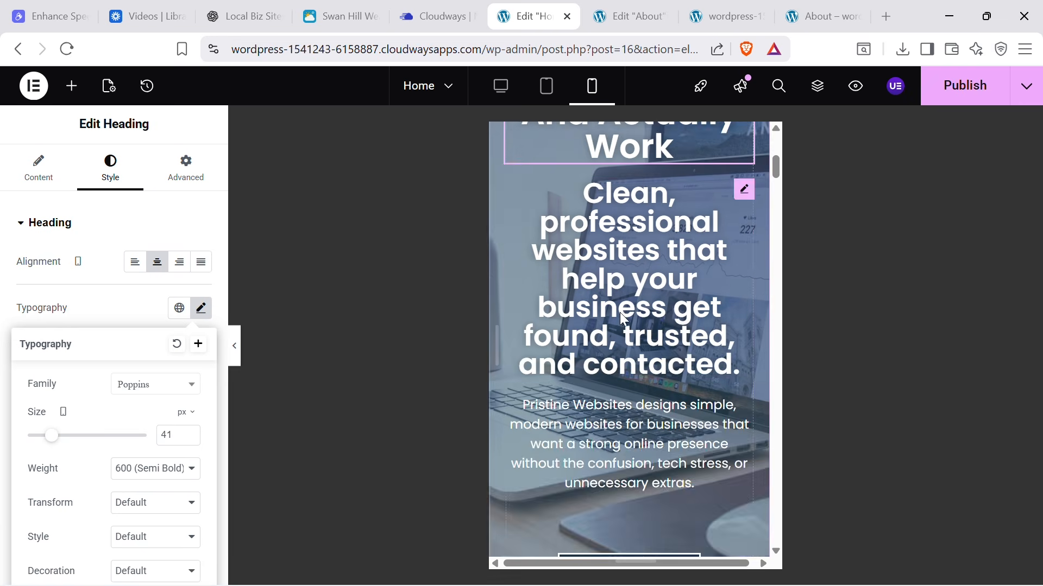
pyautogui.scroll(3, 679, 262)
pyautogui.click(641, 348)
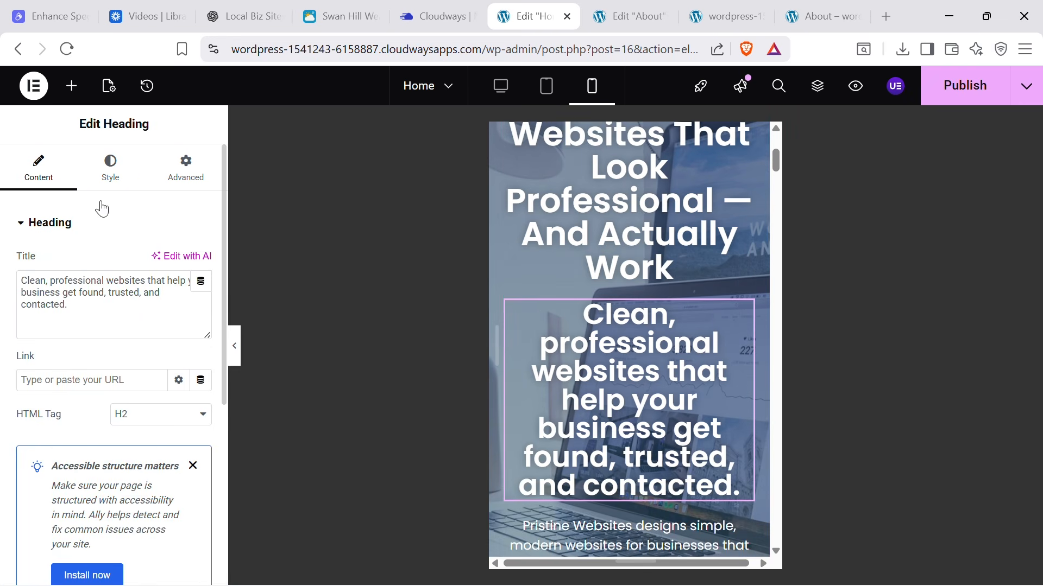
pyautogui.click(111, 173)
pyautogui.click(201, 308)
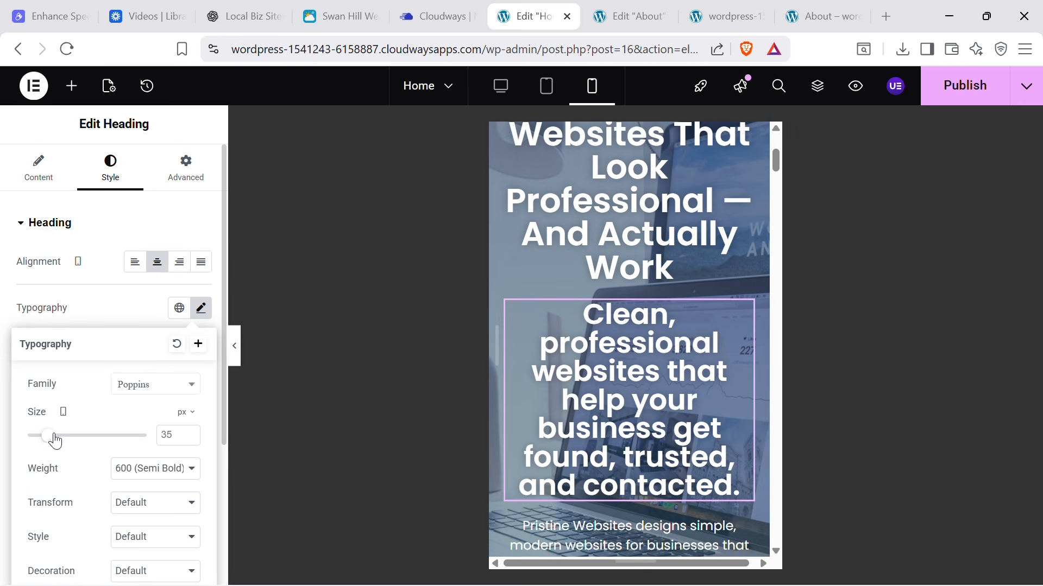
pyautogui.moveTo(49, 437); pyautogui.dragTo(45, 437)
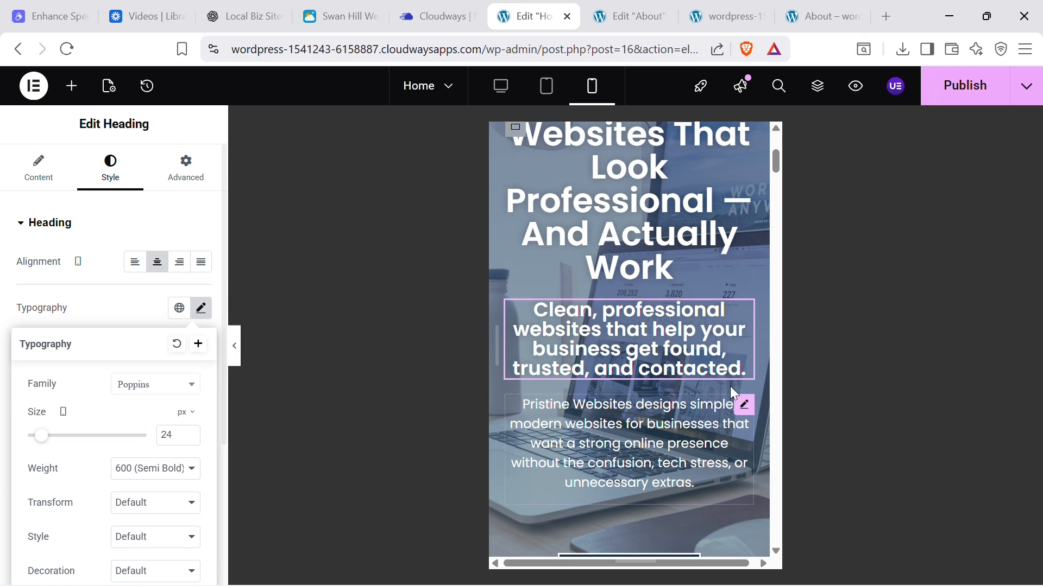
# Open the typography settings of the Pristine Websites description paragraph.
pyautogui.click(724, 402)
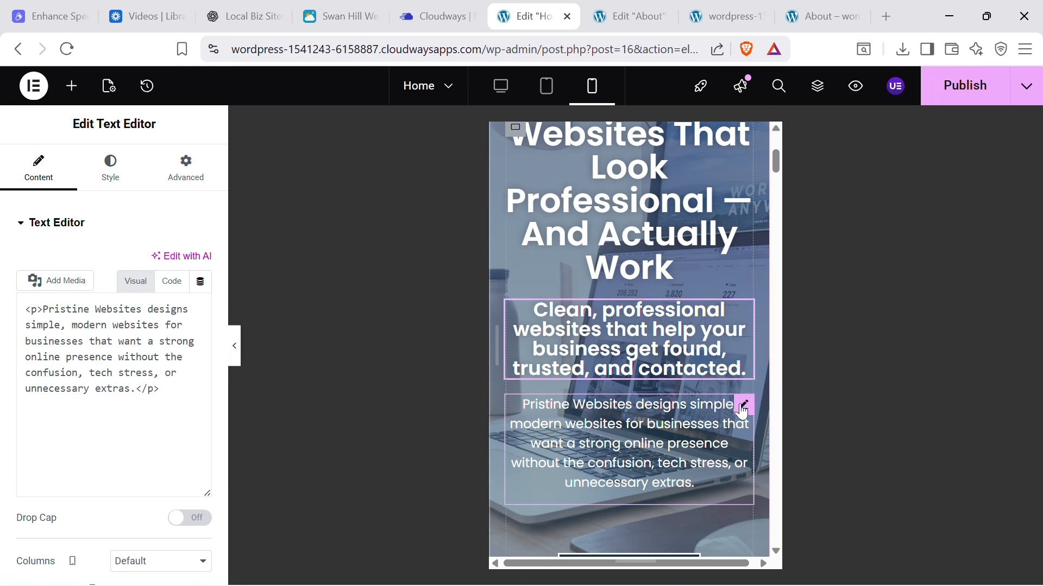
pyautogui.click(110, 173)
pyautogui.click(202, 308)
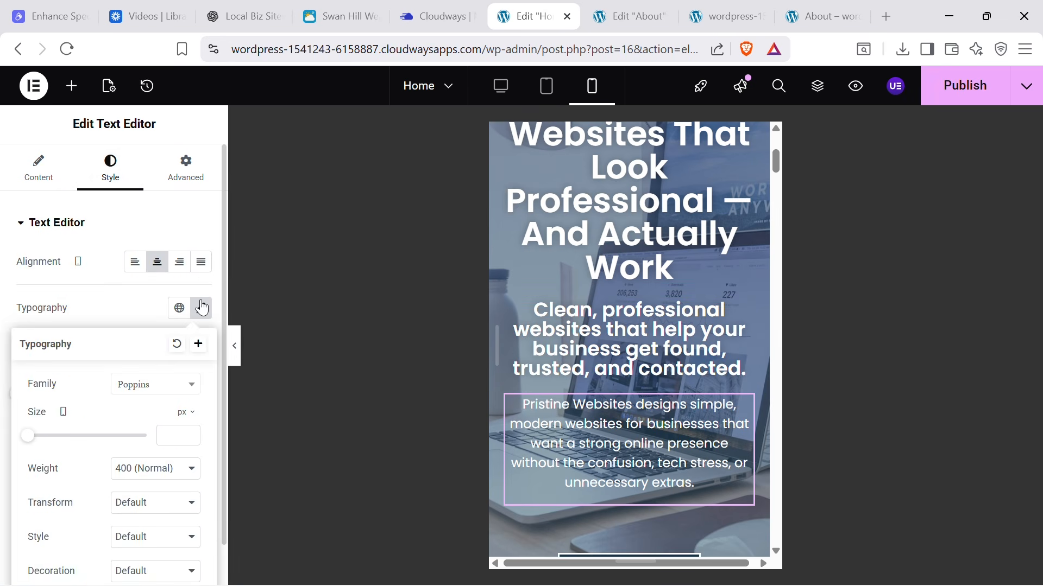
pyautogui.scroll(-8, 679, 315)
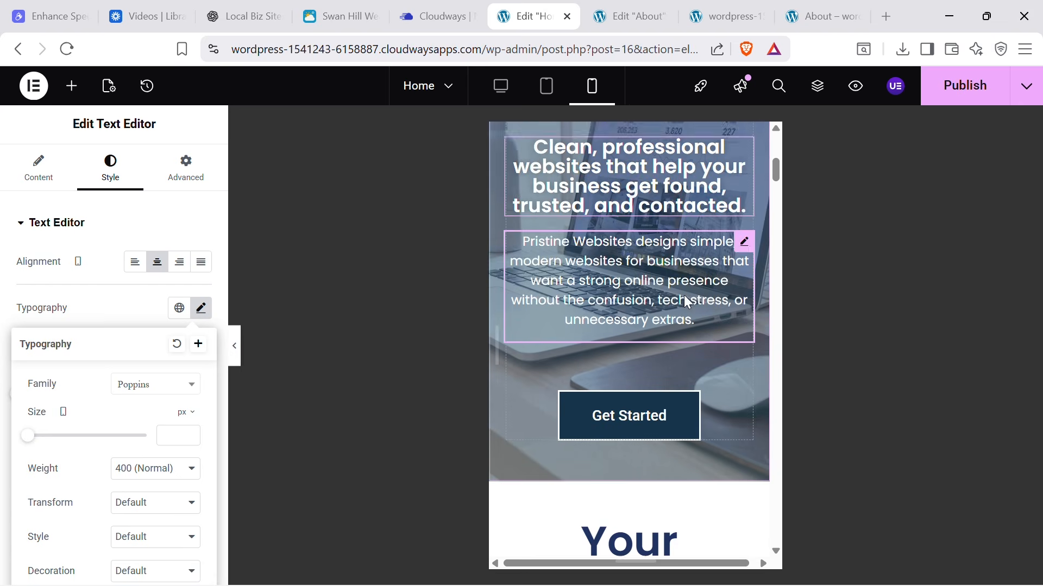
pyautogui.scroll(-10, 702, 288)
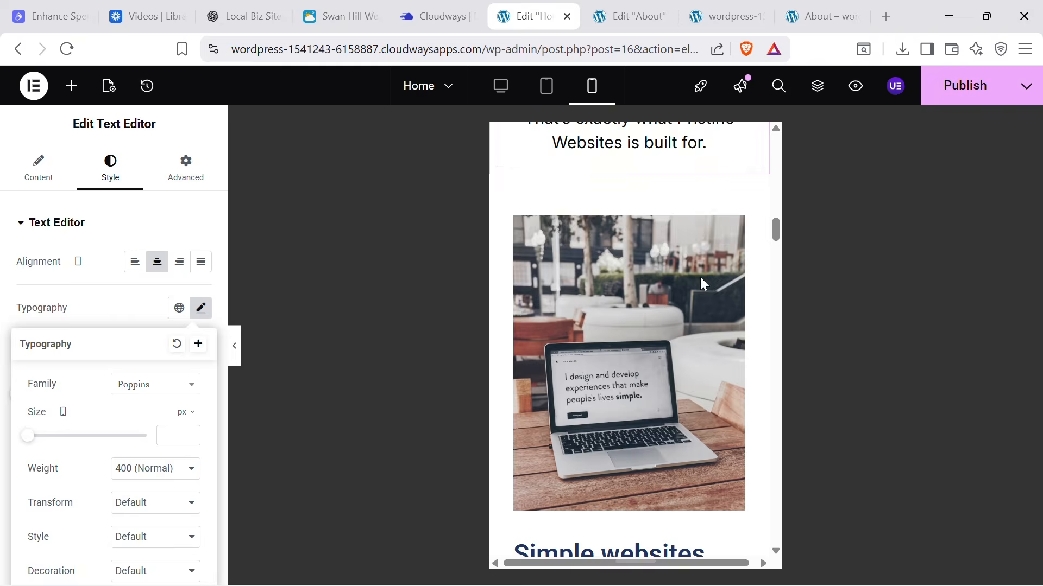
pyautogui.scroll(5, 705, 283)
pyautogui.scroll(-1, 710, 280)
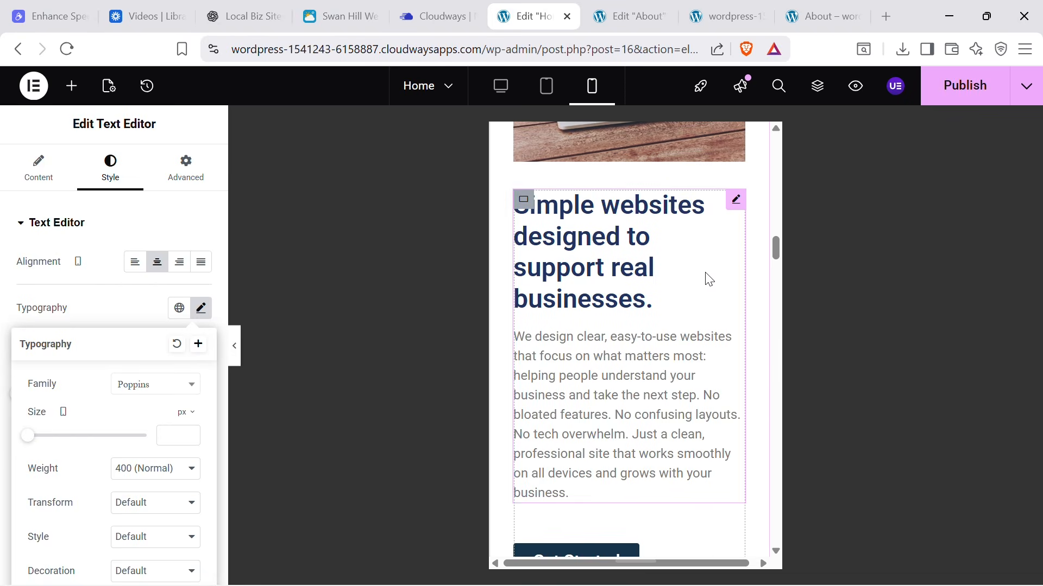
# Set the Simple websites info card's alignment to Center.
pyautogui.click(737, 204)
pyautogui.click(114, 166)
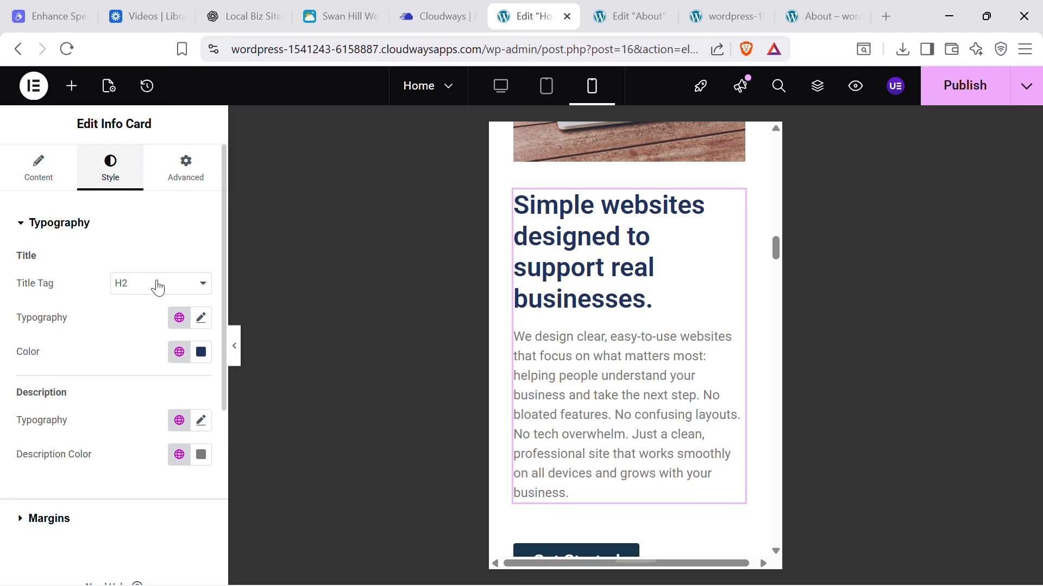
pyautogui.click(40, 167)
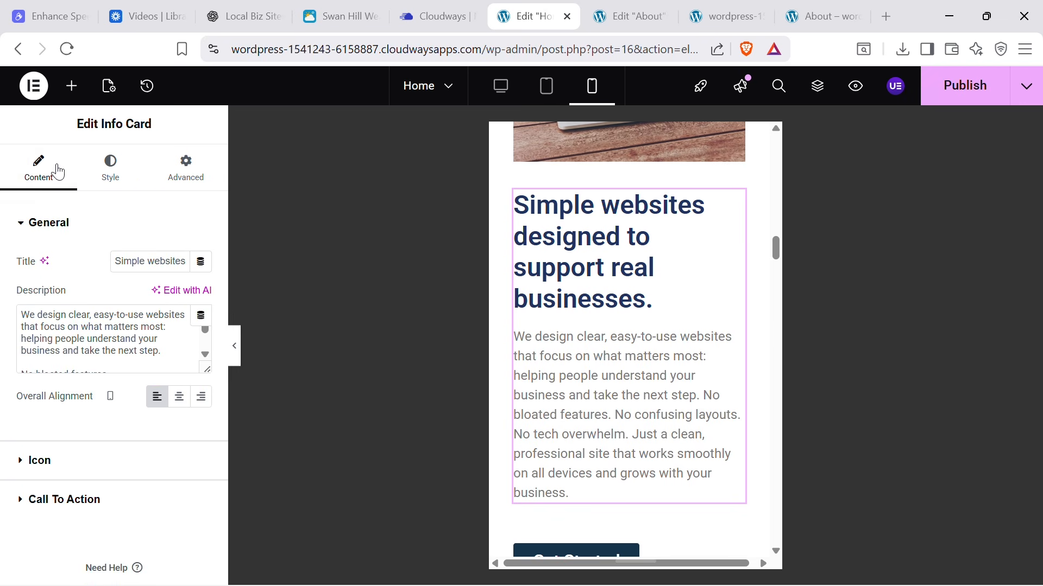
pyautogui.click(182, 401)
pyautogui.scroll(-8, 719, 272)
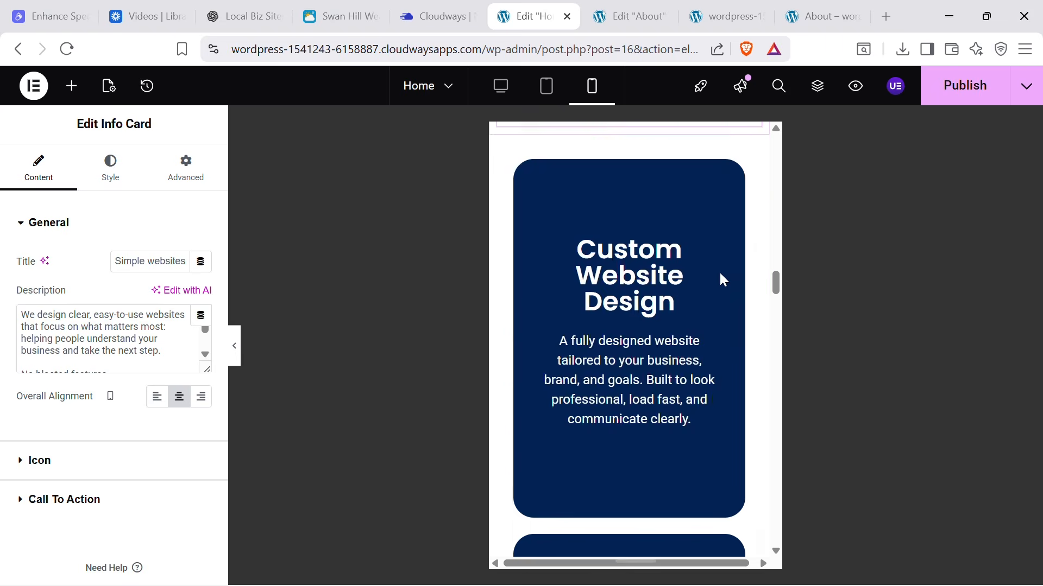
pyautogui.scroll(6, 719, 272)
# Centre the Get Started button's position on mobile.
pyautogui.click(734, 310)
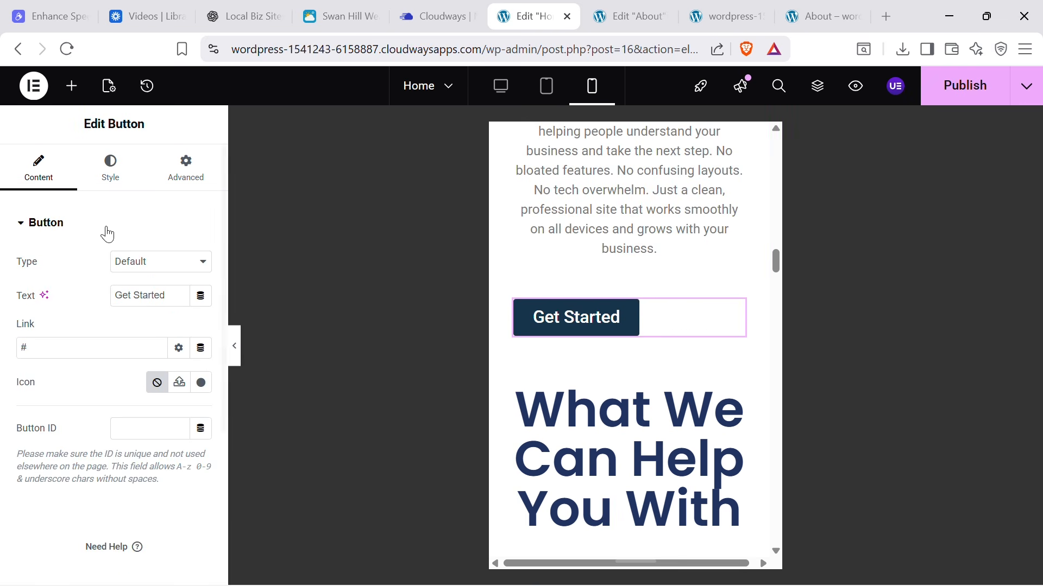
pyautogui.click(111, 170)
pyautogui.click(157, 261)
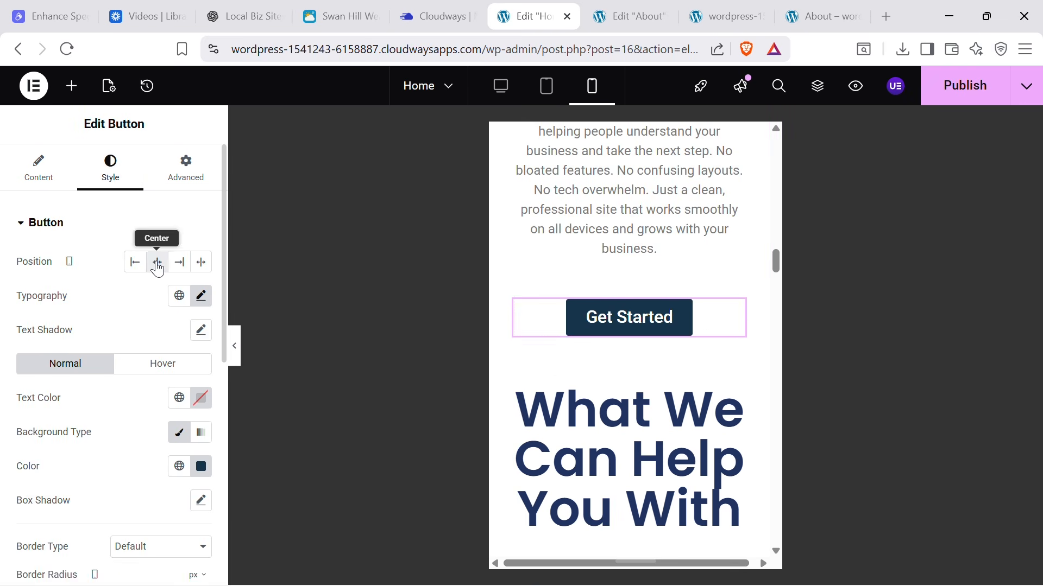
pyautogui.scroll(-5, 689, 279)
pyautogui.scroll(-12, 701, 278)
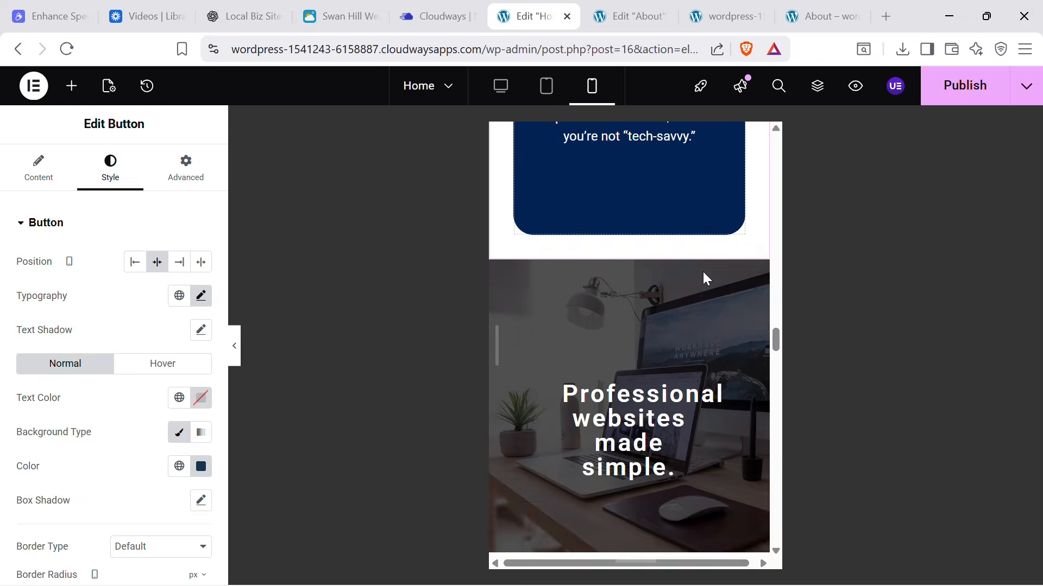
pyautogui.scroll(6, 708, 272)
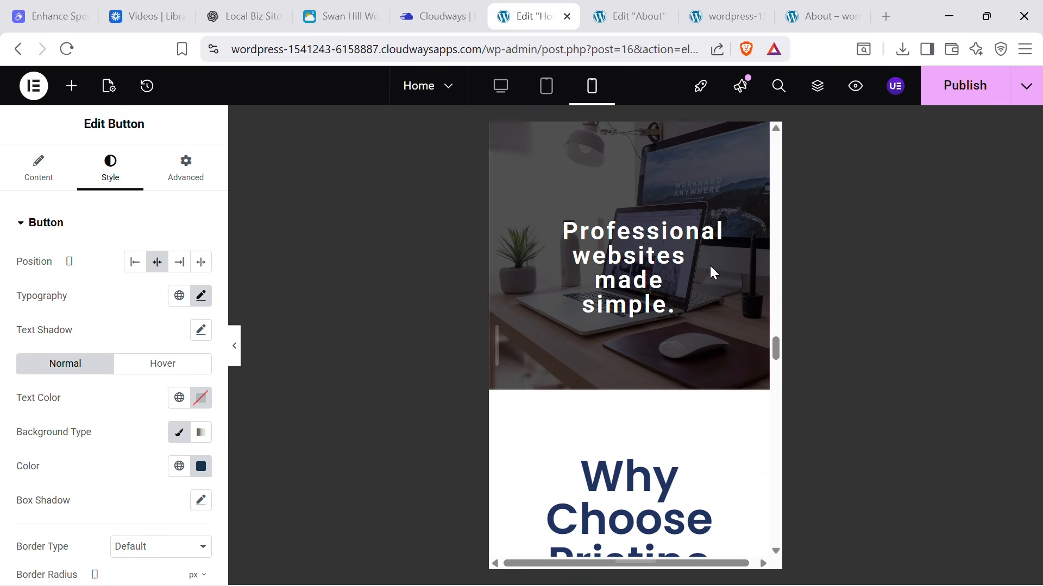
# Try different alignment and font size on the banner heading, leaving it centred.
pyautogui.click(706, 236)
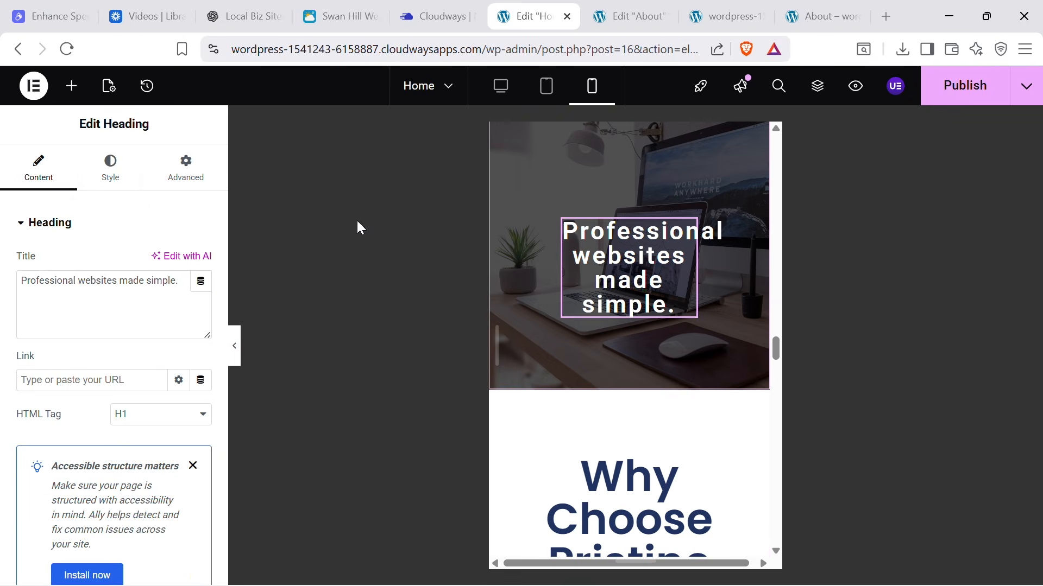
pyautogui.click(119, 187)
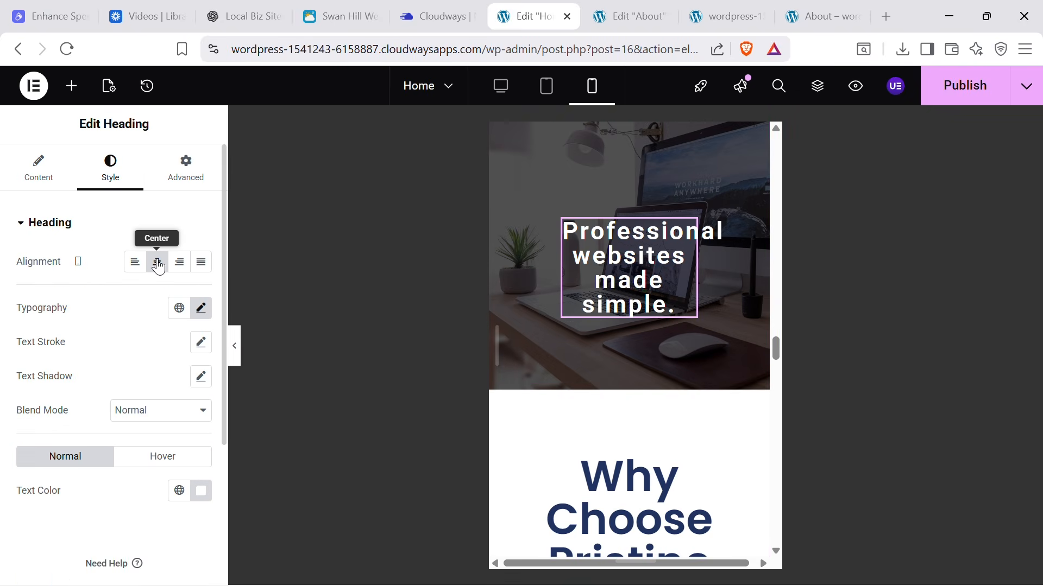
pyautogui.click(136, 264)
pyautogui.click(157, 263)
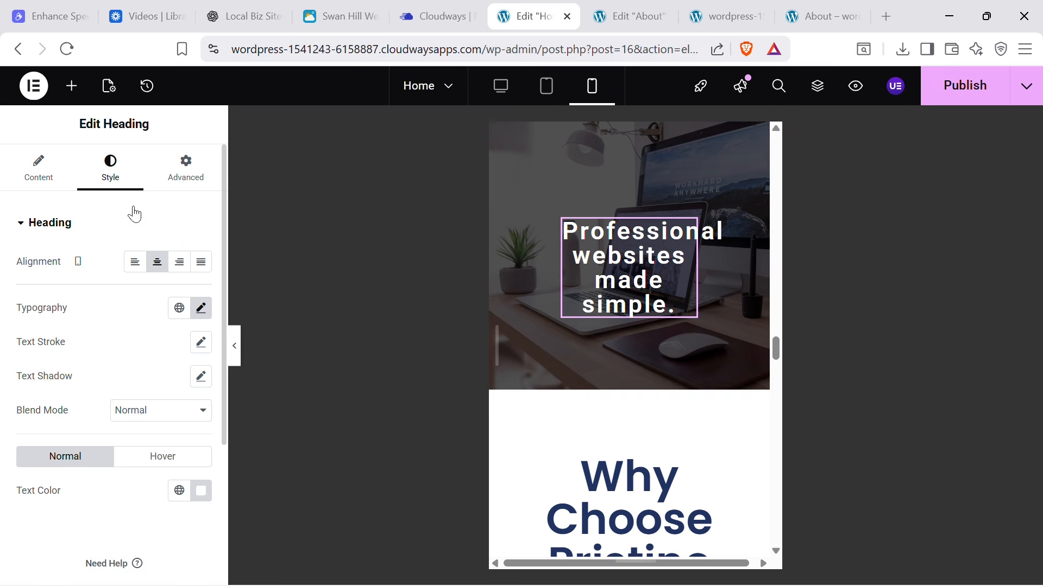
pyautogui.click(201, 310)
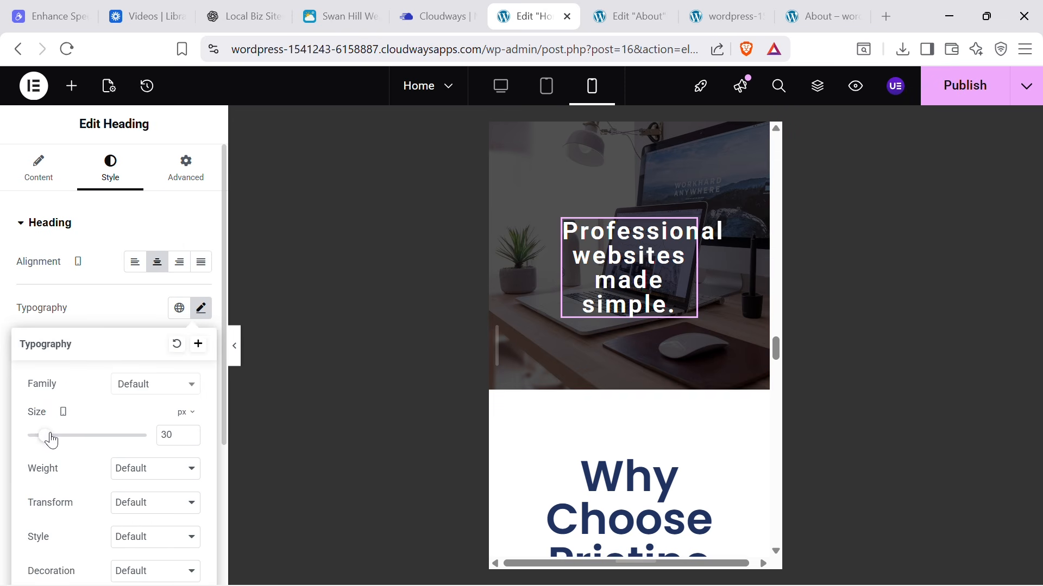
pyautogui.moveTo(52, 441); pyautogui.dragTo(53, 440)
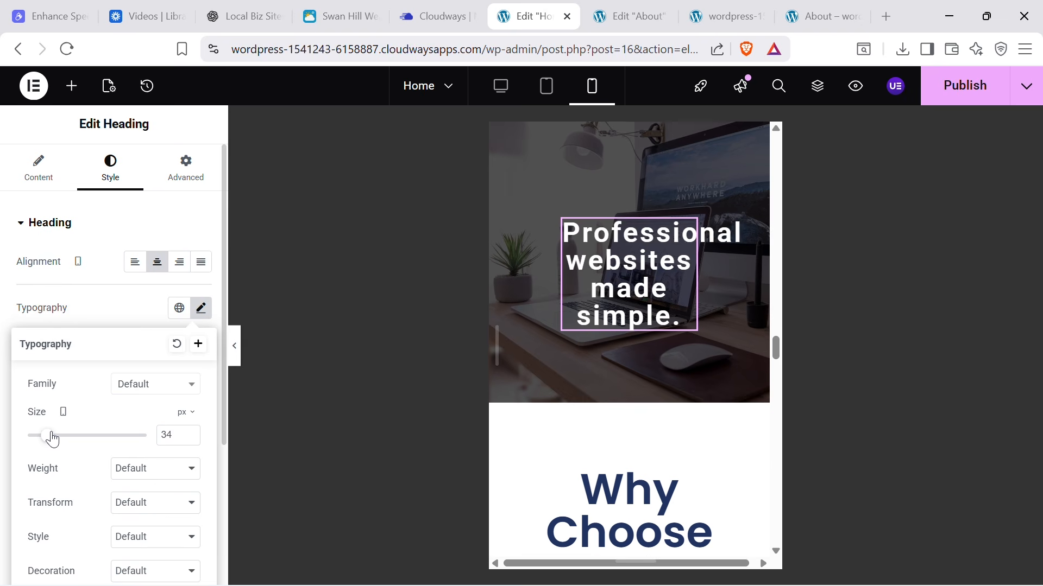
pyautogui.click(38, 168)
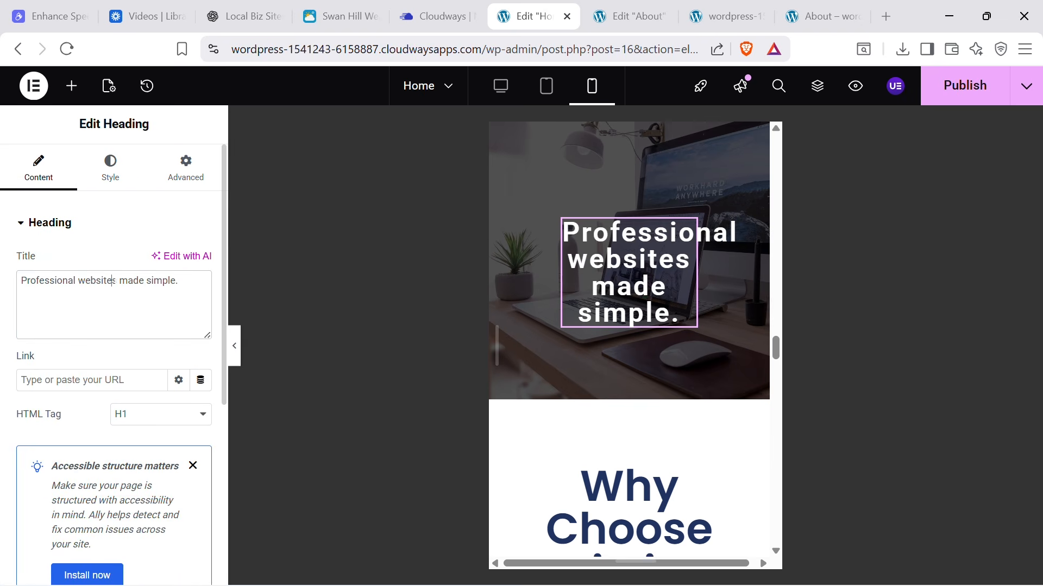
pyautogui.click(614, 236)
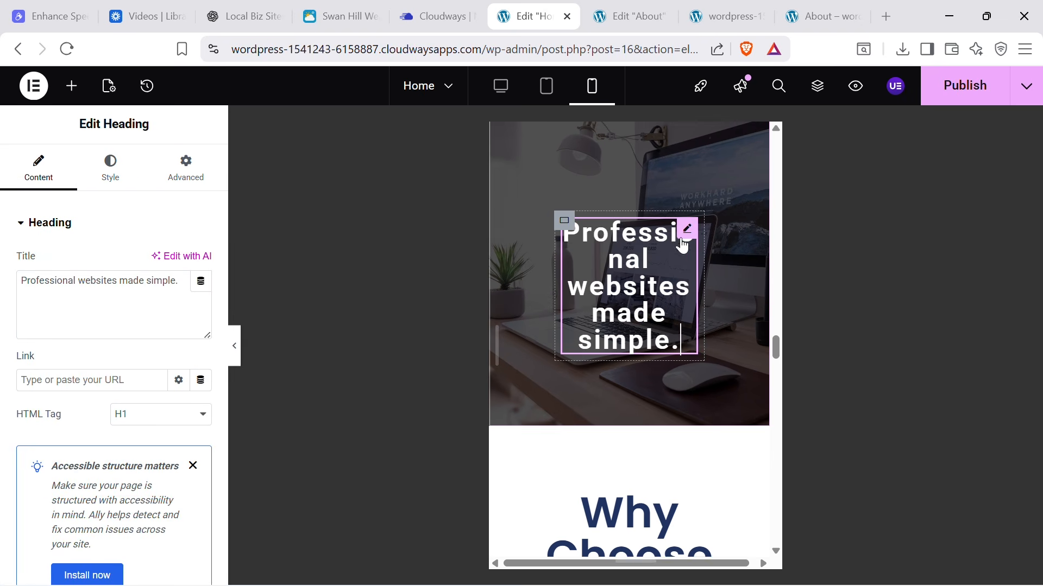
# Inspect the banner container's spacing, layout and background settings.
pyautogui.click(571, 225)
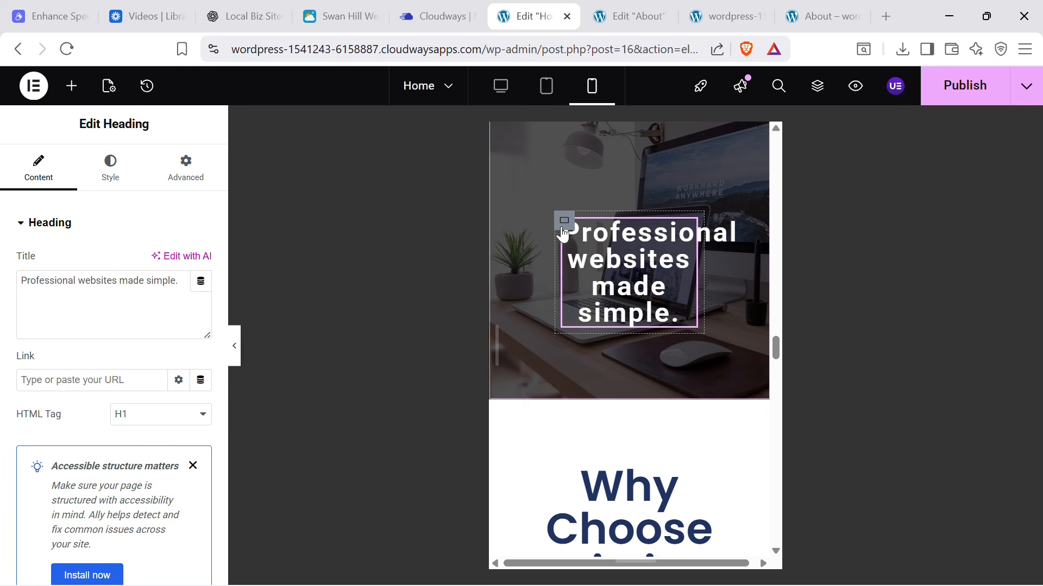
pyautogui.click(184, 172)
pyautogui.click(36, 175)
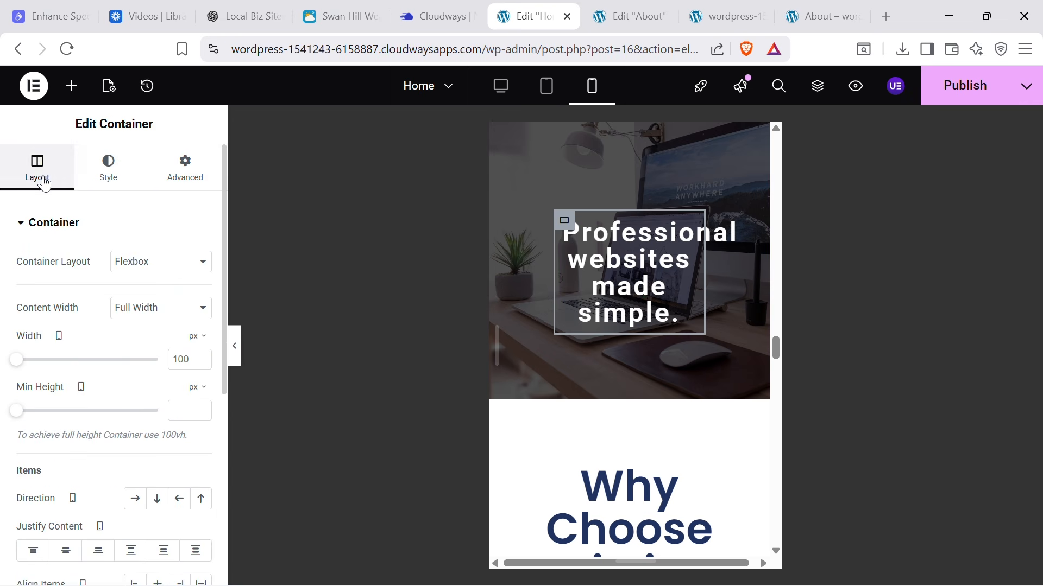
pyautogui.click(125, 178)
pyautogui.click(171, 169)
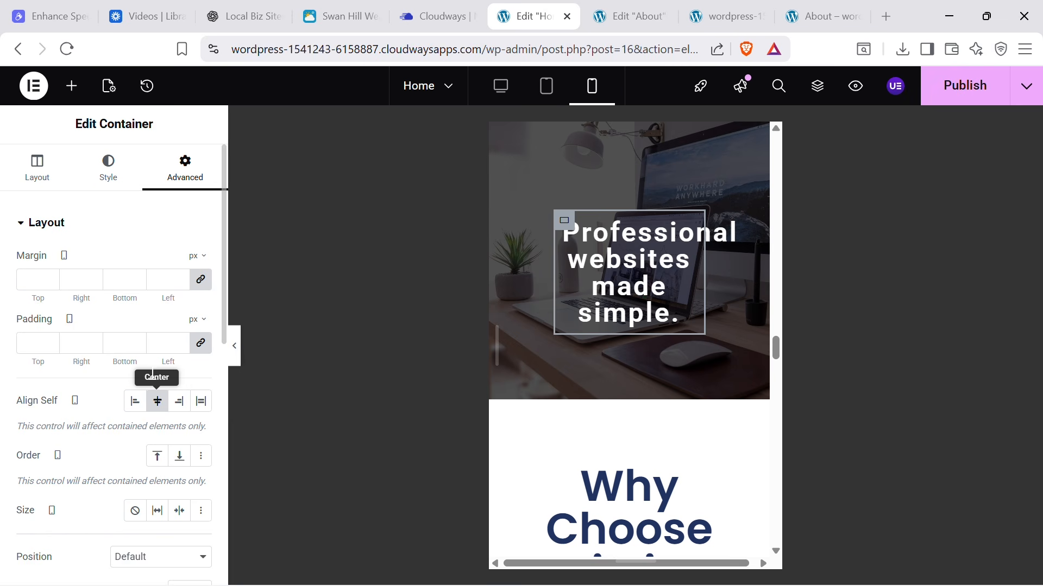
pyautogui.click(31, 180)
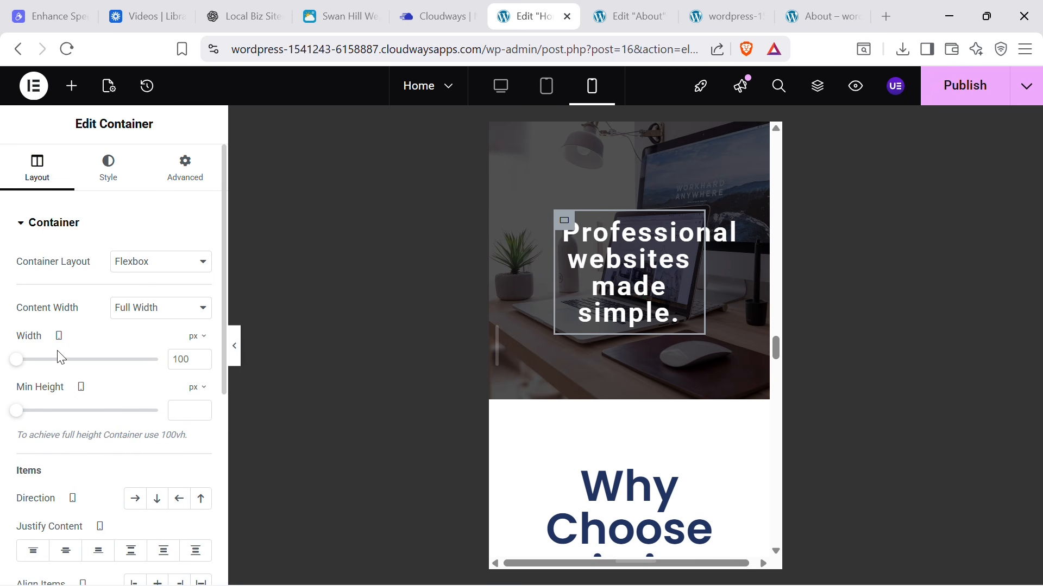
# Set the 'Professional websites made simple.' heading's mobile font size to 26 px.
pyautogui.click(630, 271)
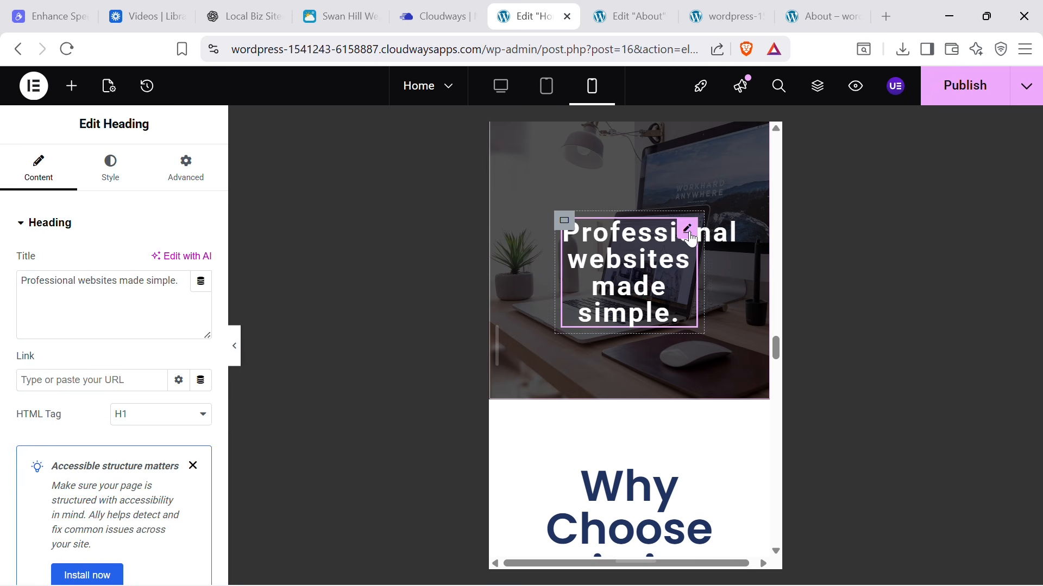
pyautogui.click(110, 173)
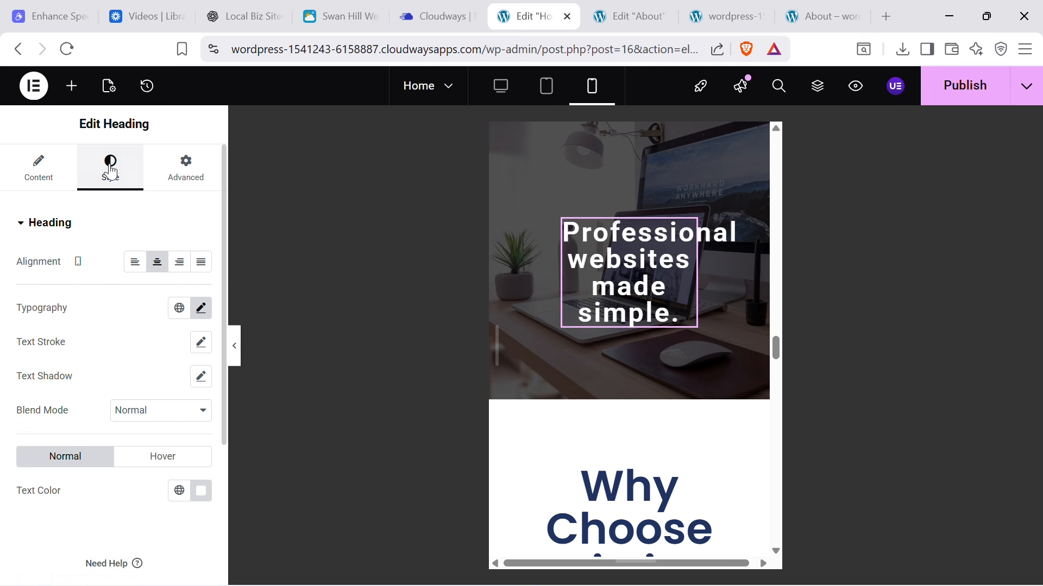
pyautogui.click(201, 308)
pyautogui.moveTo(48, 441)
pyautogui.mouseDown()
pyautogui.moveTo(65, 437)
pyautogui.moveTo(44, 439)
pyautogui.mouseUp()
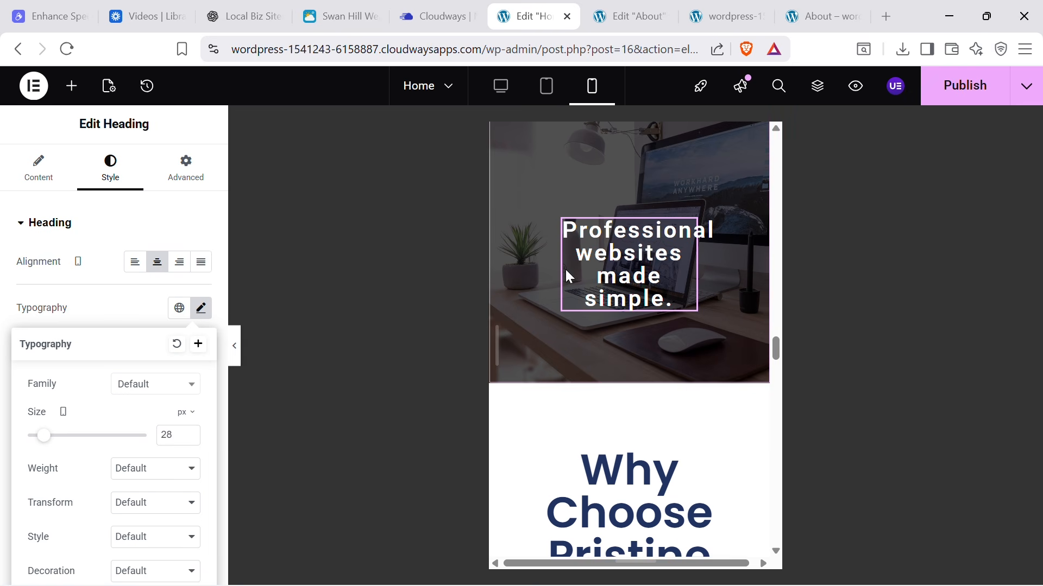
pyautogui.click(190, 440)
pyautogui.click(190, 440)
pyautogui.scroll(4, 656, 240)
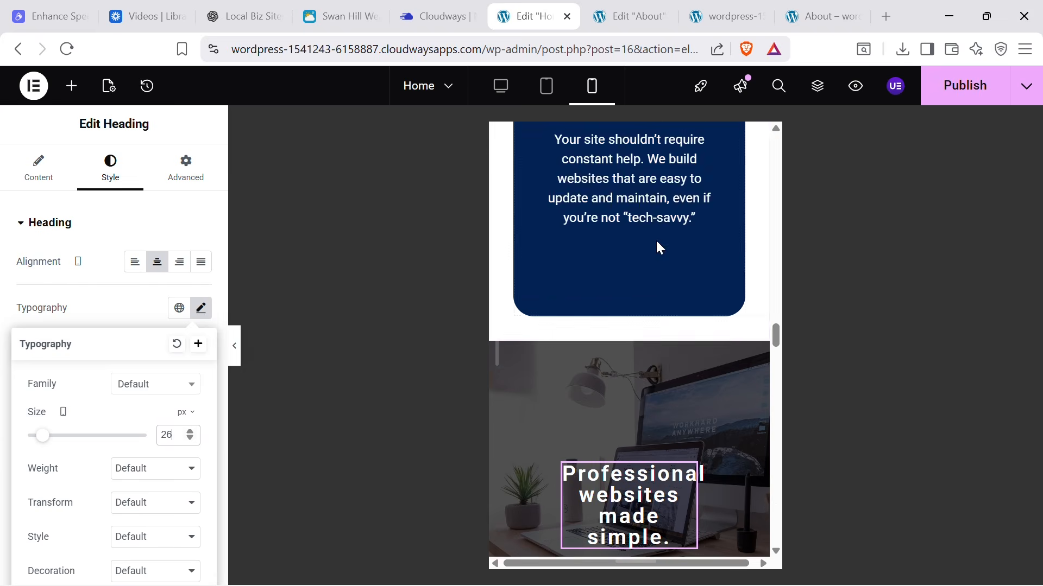
pyautogui.scroll(-3, 588, 267)
pyautogui.click(114, 309)
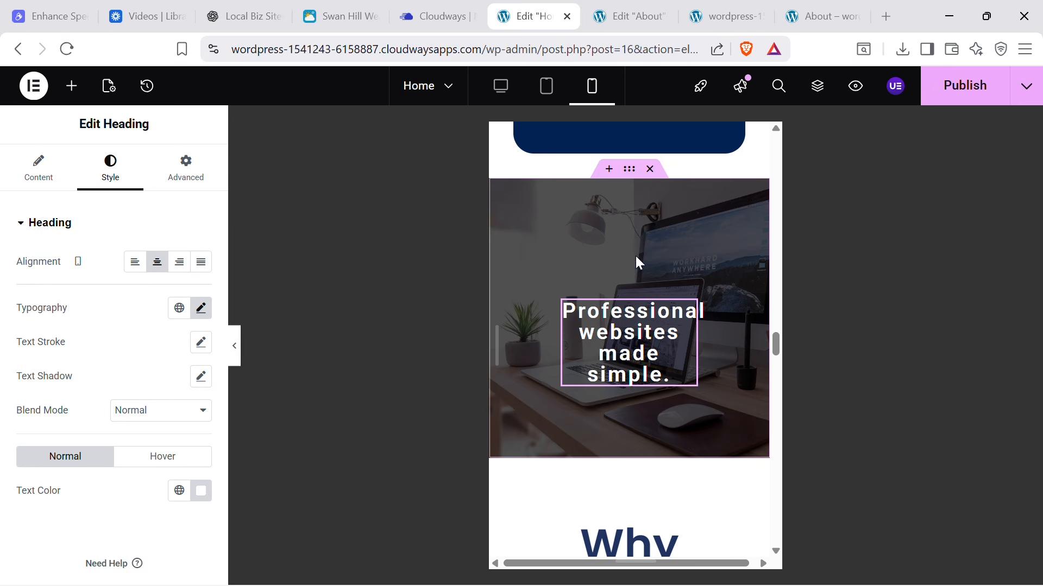
# Reset the banner container's mobile padding to 0, comparing desktop and mobile previews.
pyautogui.click(628, 175)
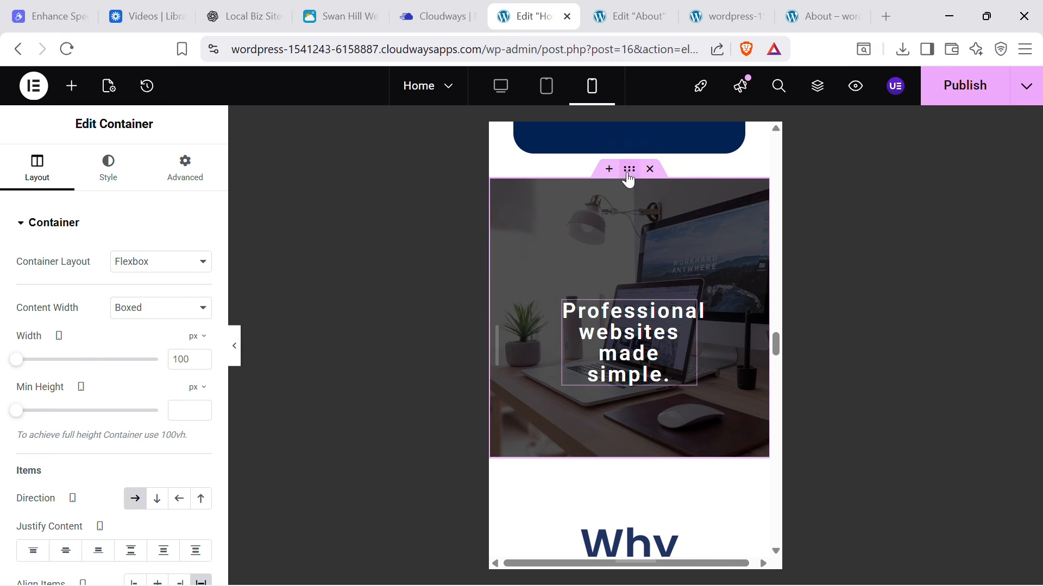
pyautogui.click(179, 162)
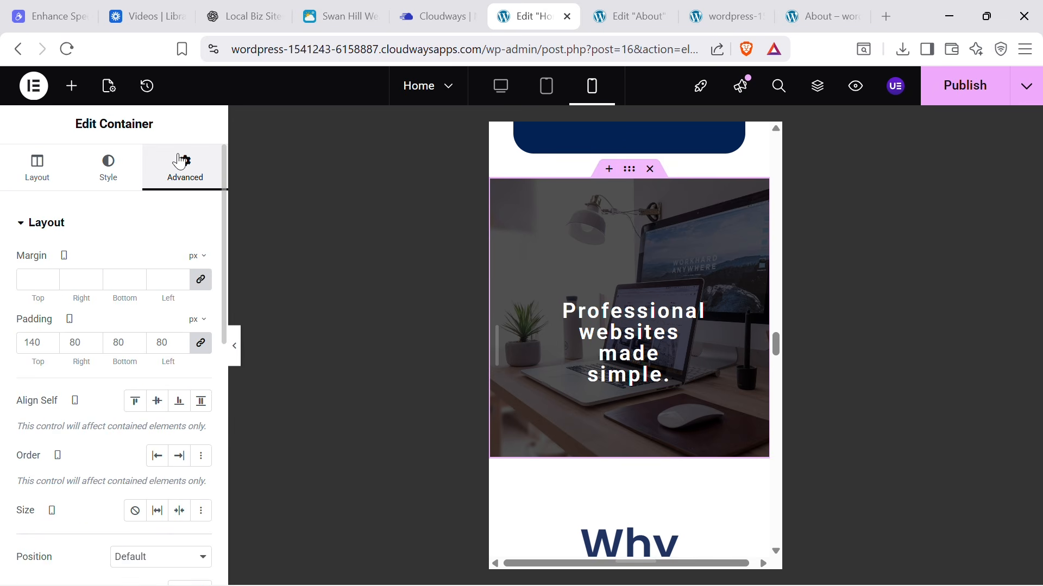
pyautogui.click(200, 344)
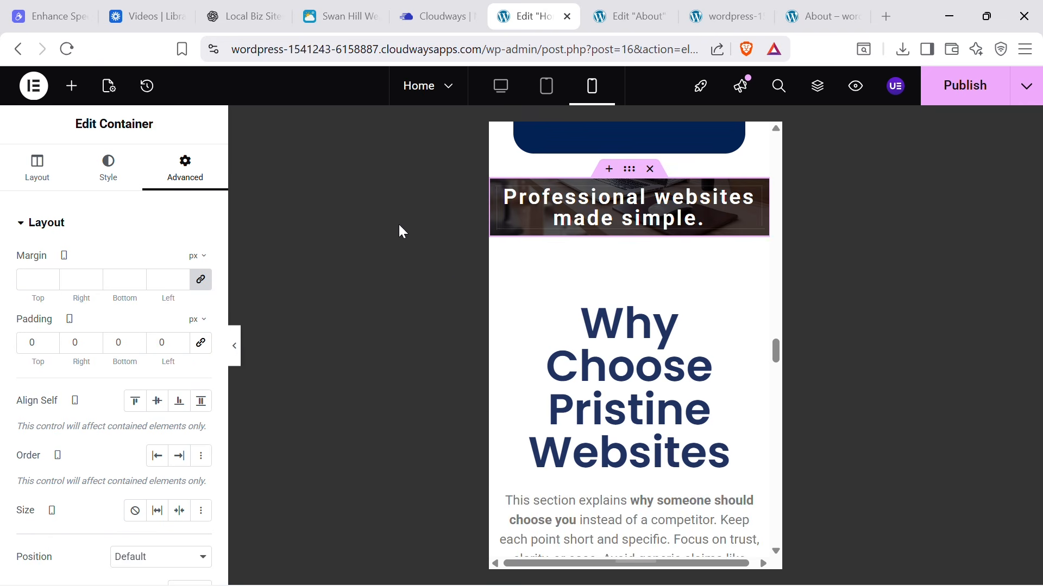
pyautogui.click(502, 93)
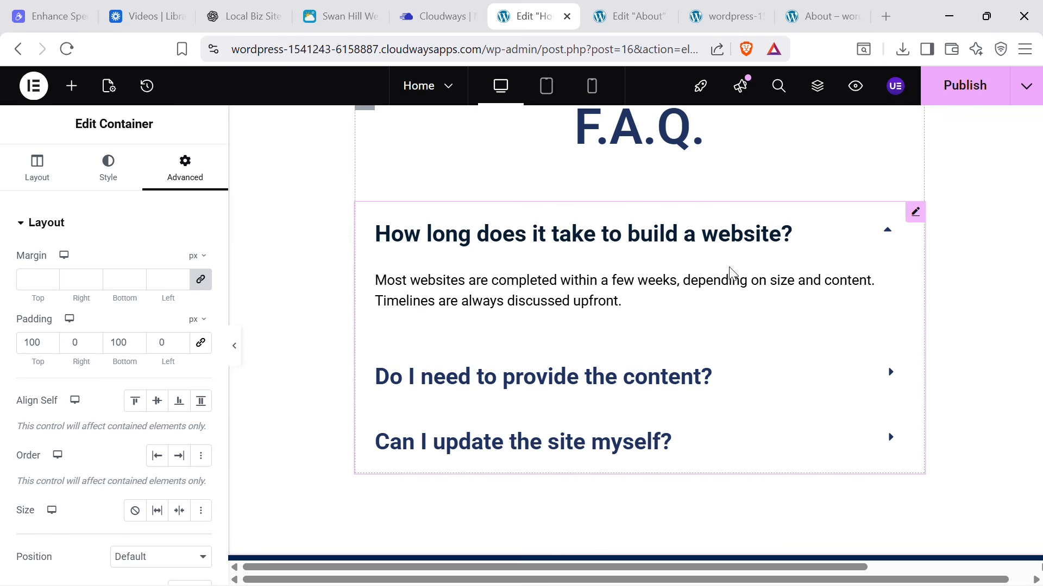
pyautogui.scroll(1, 794, 278)
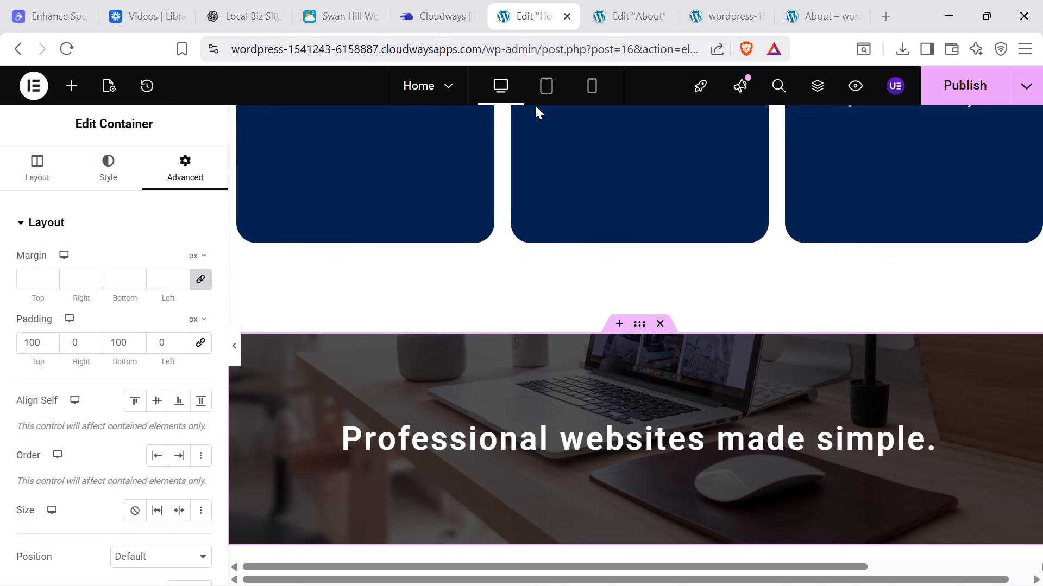
pyautogui.click(581, 88)
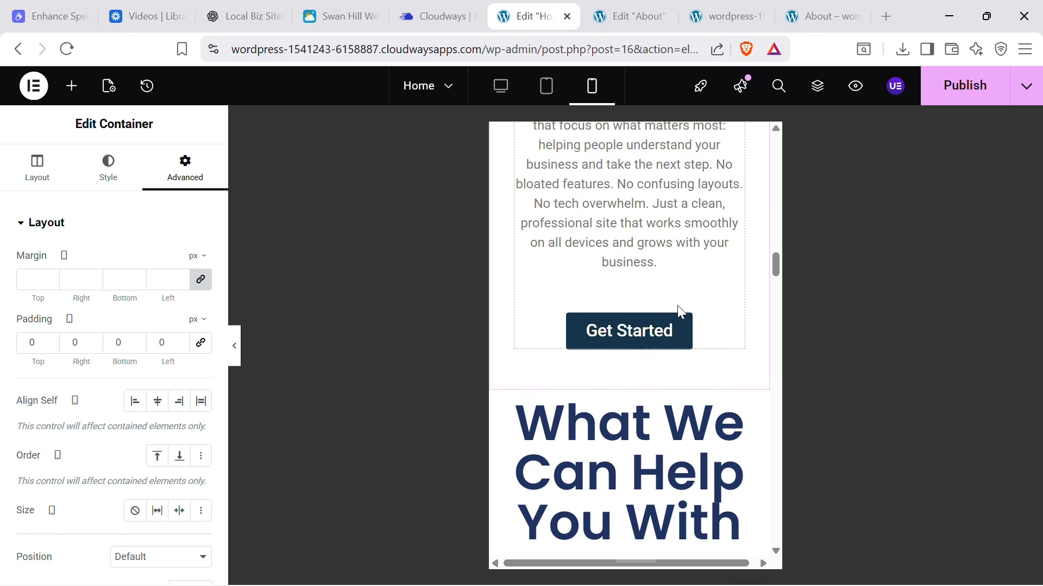
pyautogui.scroll(-10, 677, 305)
pyautogui.scroll(-8, 688, 288)
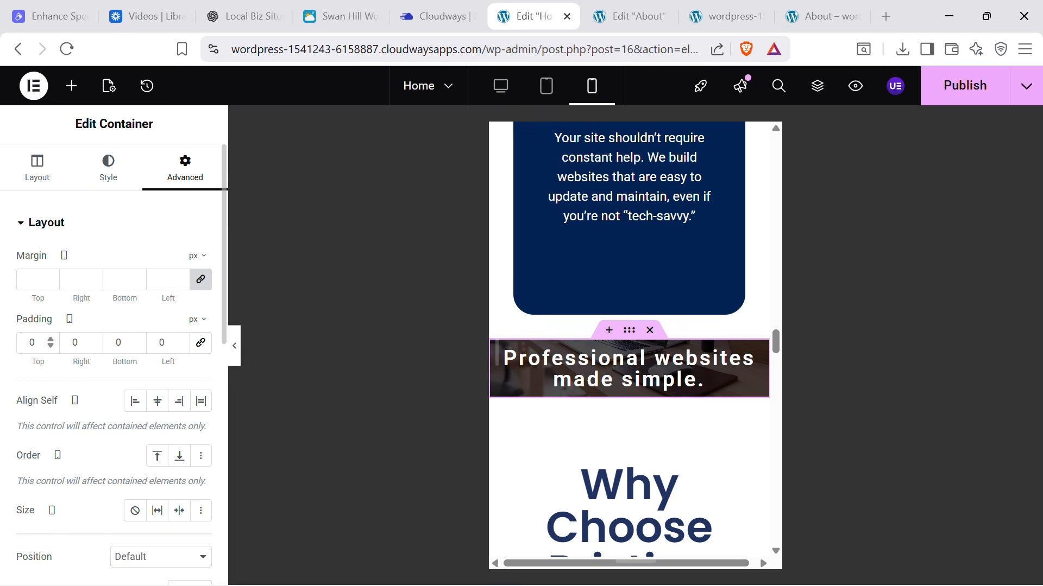
# Link the padding values and set them to 25 px on all sides.
pyautogui.click(201, 347)
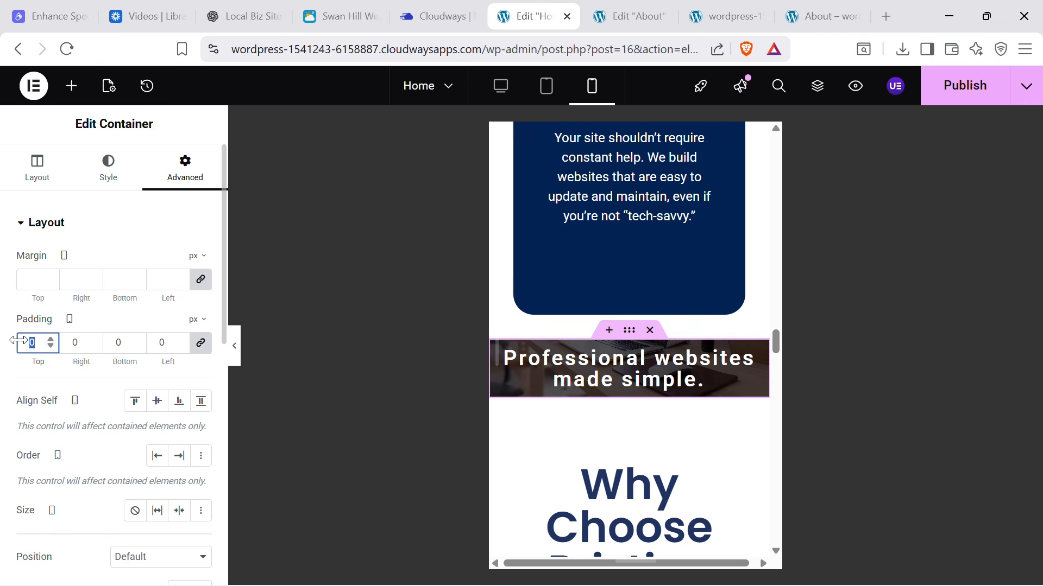
pyautogui.write('2')
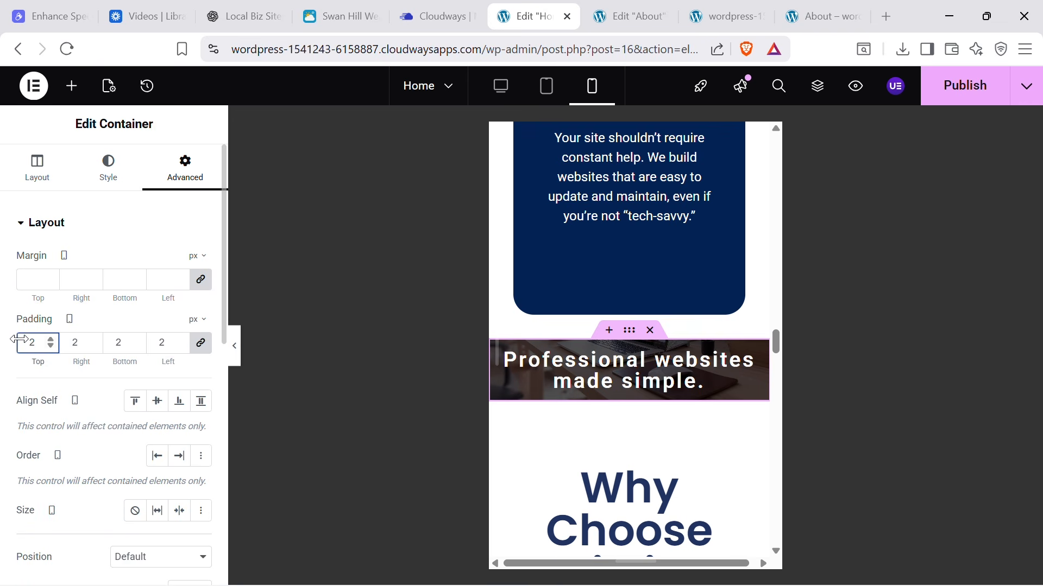
pyautogui.moveTo(19, 339)
pyautogui.mouseDown()
pyautogui.moveTo(65, 355)
pyautogui.moveTo(37, 346)
pyautogui.mouseUp()
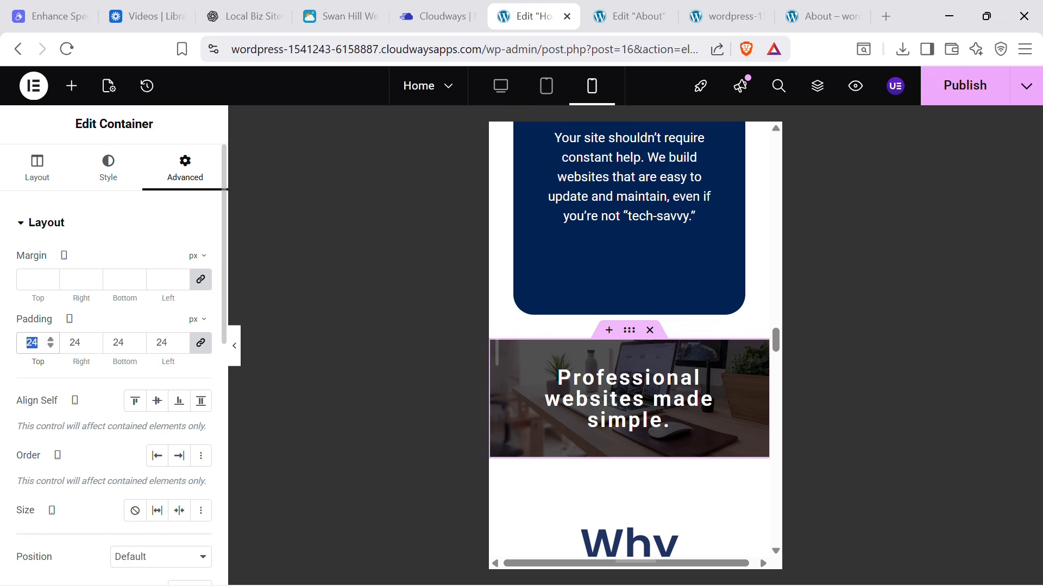
pyautogui.click(51, 340)
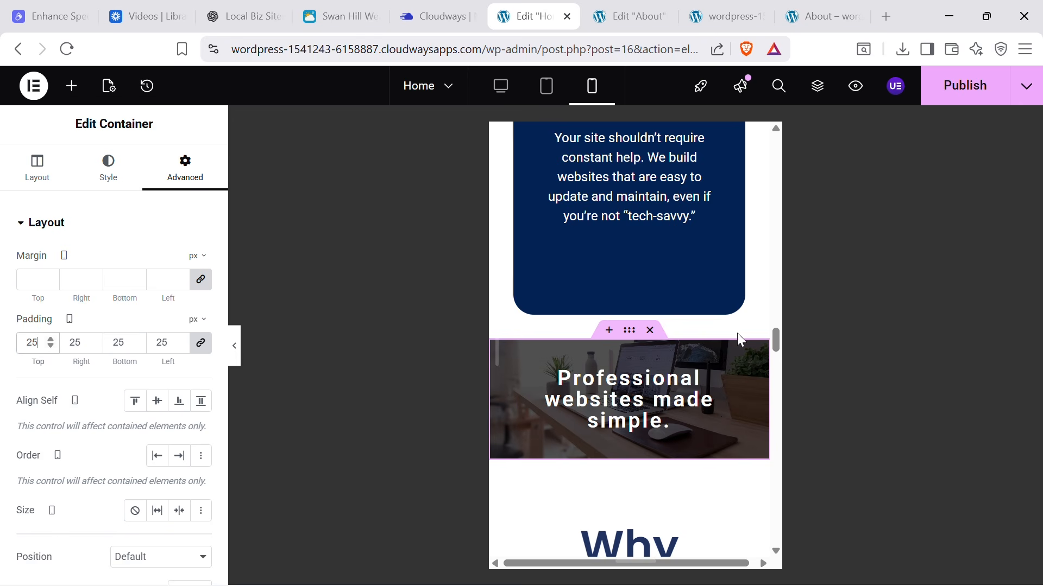
pyautogui.scroll(-2, 715, 331)
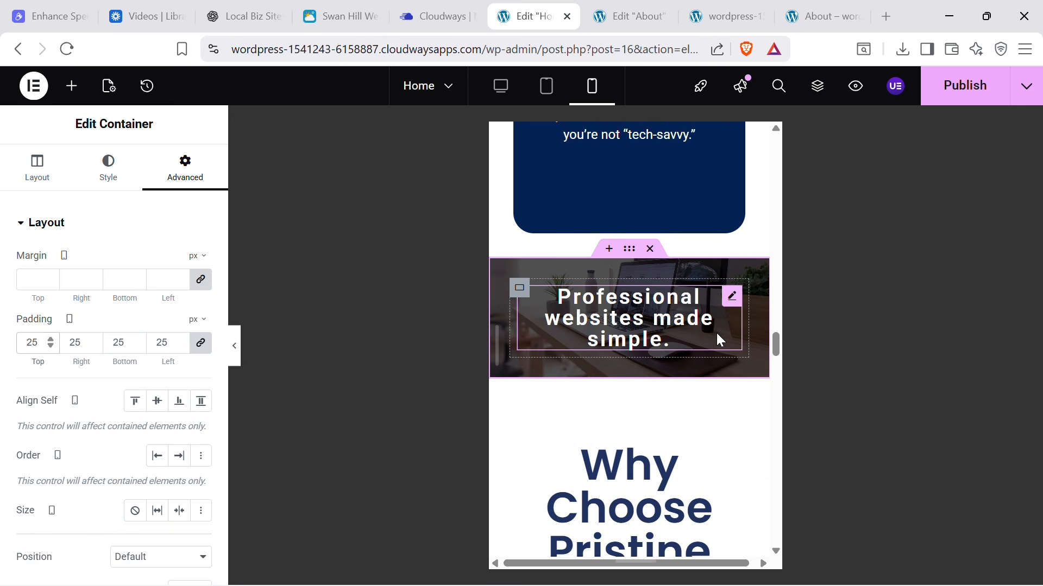
# Drag the 'A Straightforward Approach to Web Design' heading's font size down to 24 px.
pyautogui.scroll(-10, 716, 333)
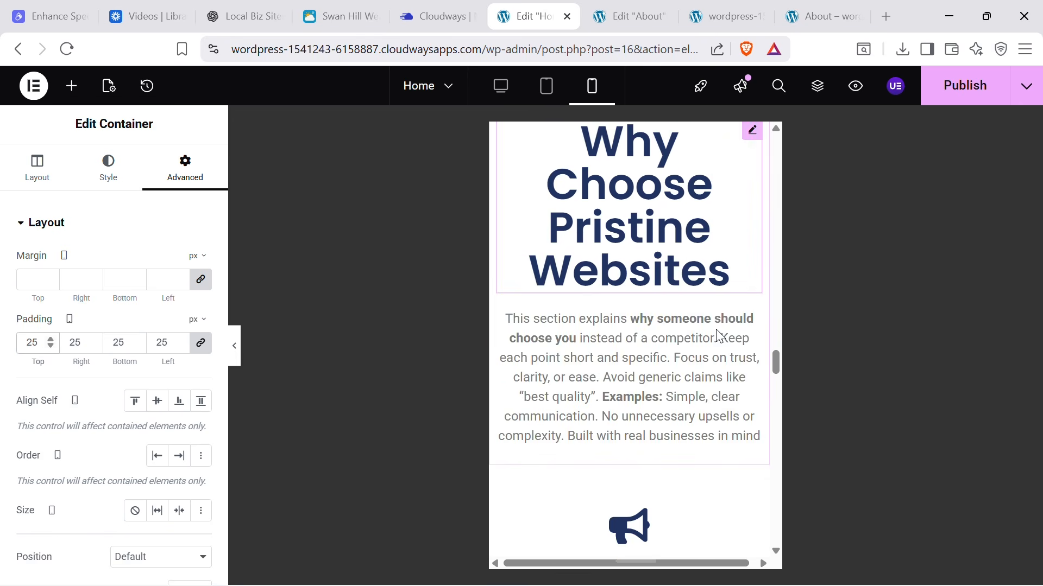
pyautogui.scroll(-15, 721, 332)
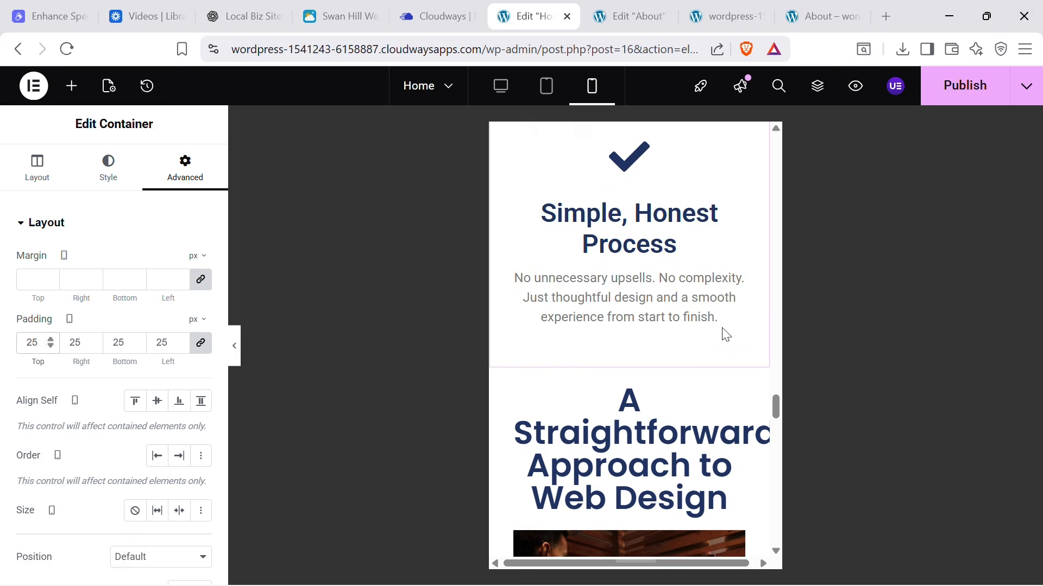
pyautogui.scroll(1, 719, 350)
pyautogui.click(736, 310)
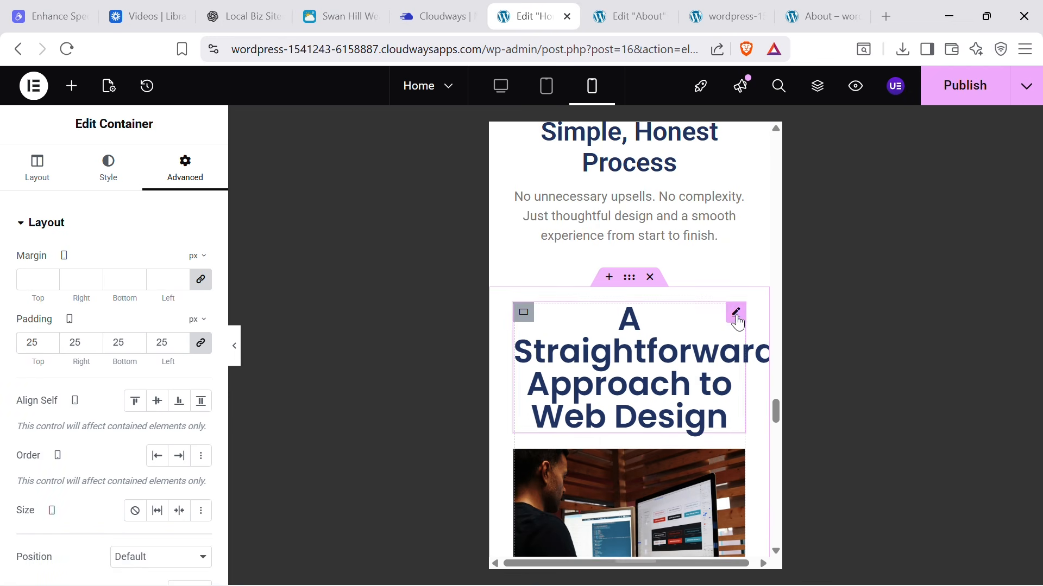
pyautogui.click(130, 159)
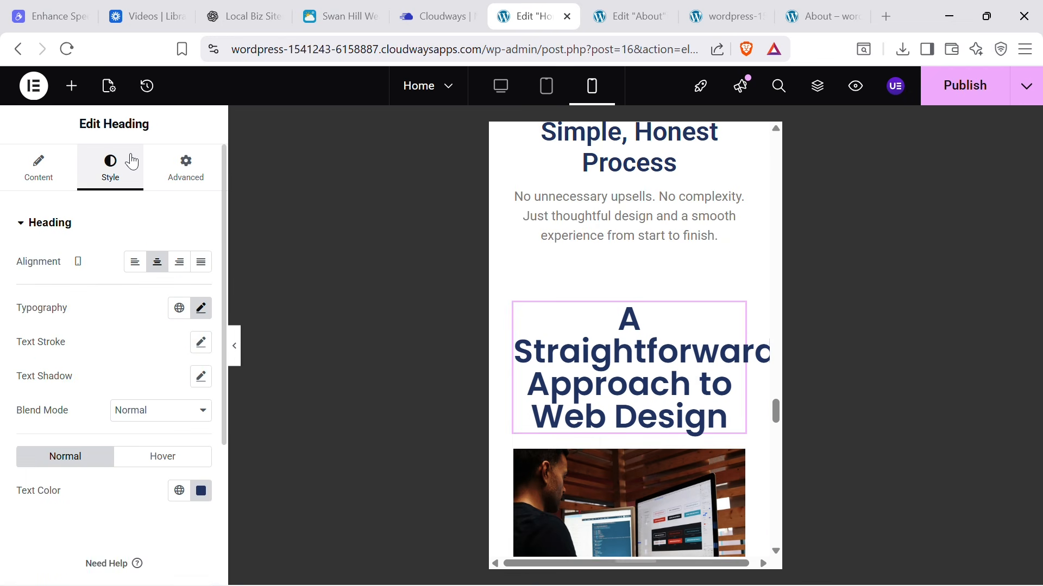
pyautogui.click(202, 308)
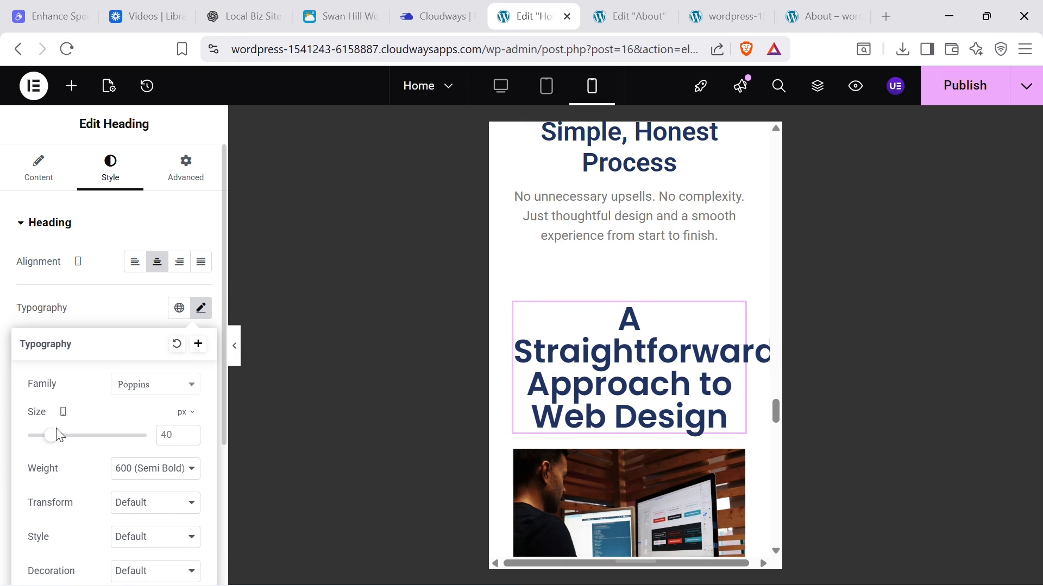
pyautogui.moveTo(54, 444); pyautogui.dragTo(43, 440)
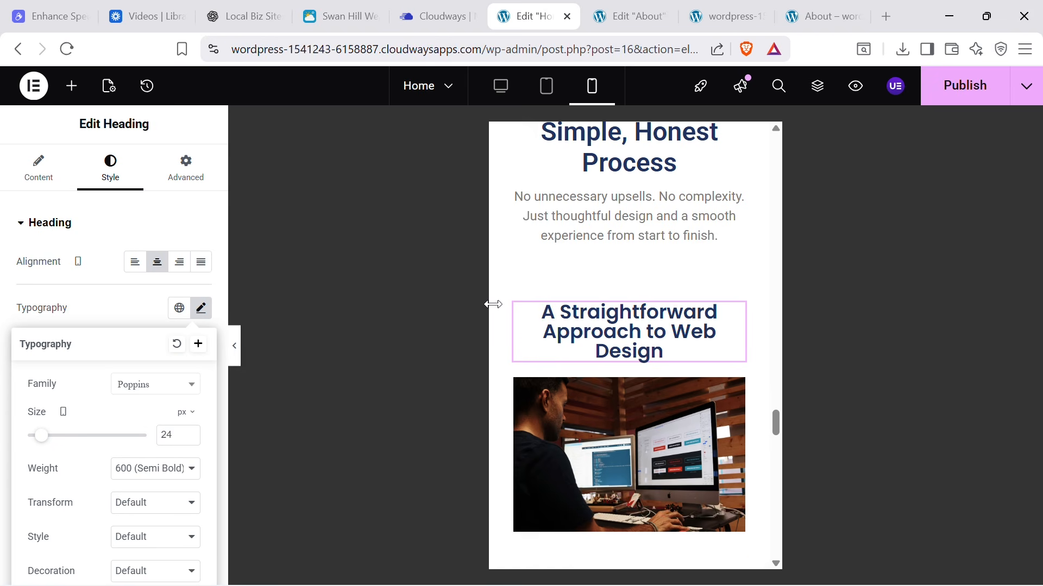
# Step the heading size up to 32 px, settle on 31 px, and select the spacer below.
pyautogui.click(189, 433)
pyautogui.click(189, 432)
pyautogui.click(189, 433)
pyautogui.click(189, 433)
pyautogui.click(189, 433)
pyautogui.click(189, 433)
pyautogui.click(189, 433)
pyautogui.click(189, 433)
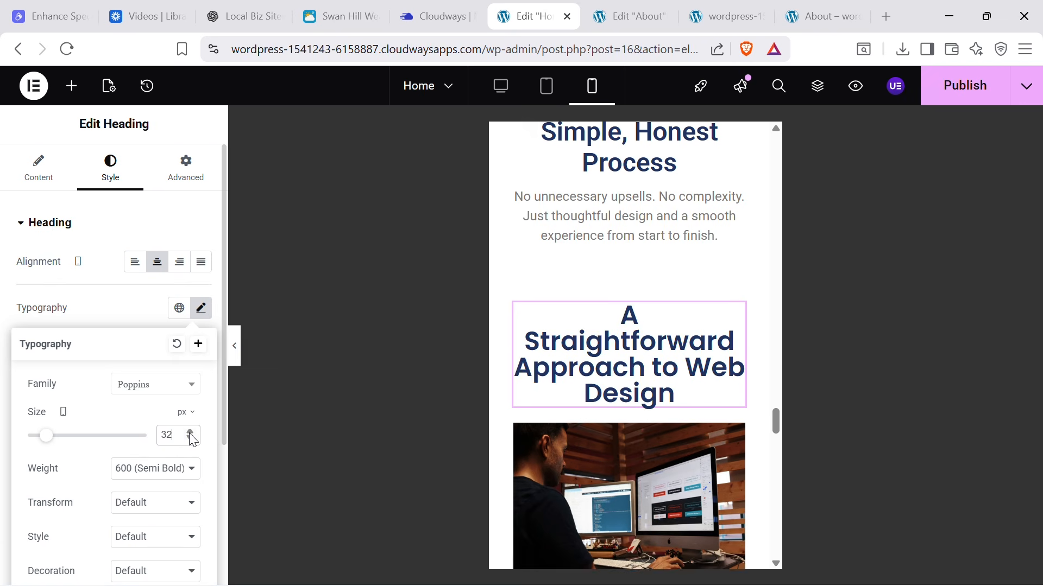
pyautogui.click(191, 439)
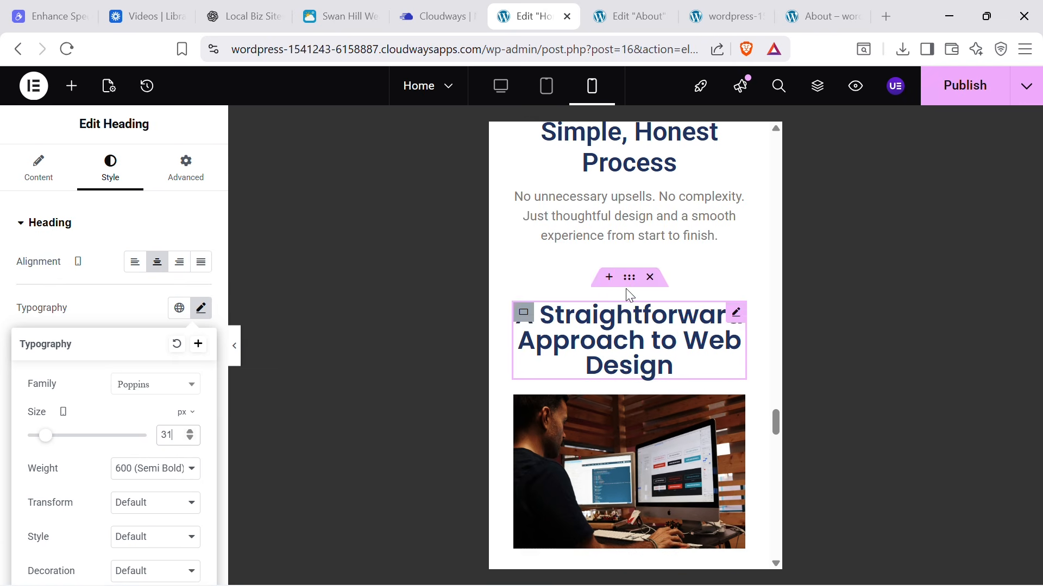
pyautogui.scroll(-8, 641, 342)
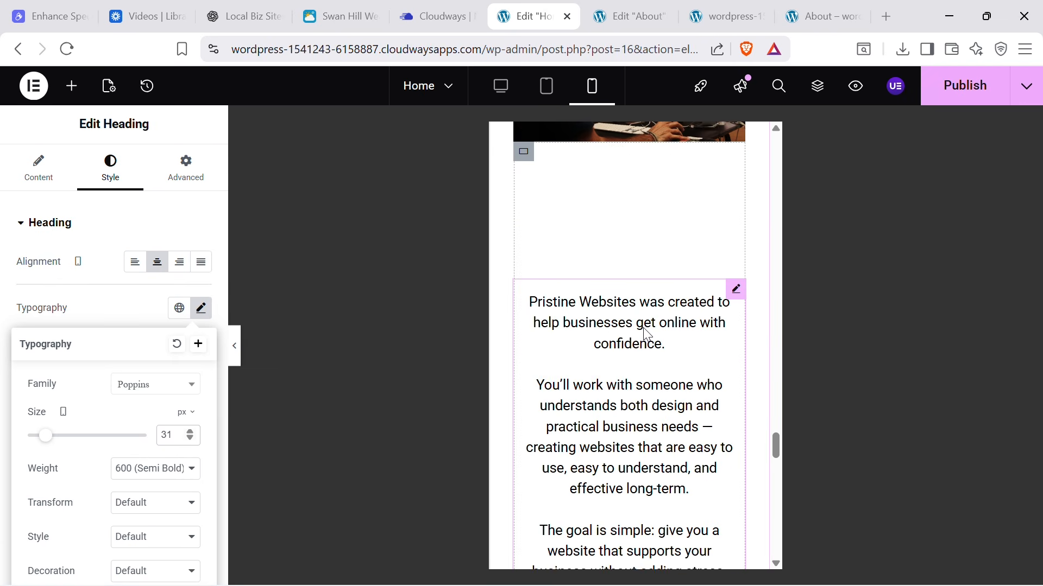
pyautogui.scroll(-3, 646, 334)
pyautogui.scroll(7, 544, 469)
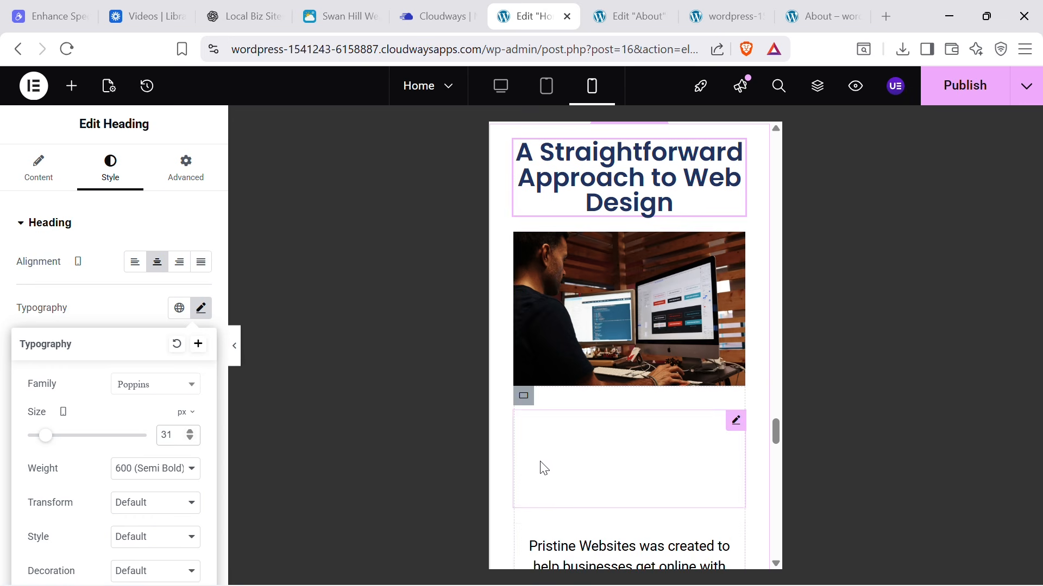
pyautogui.click(672, 443)
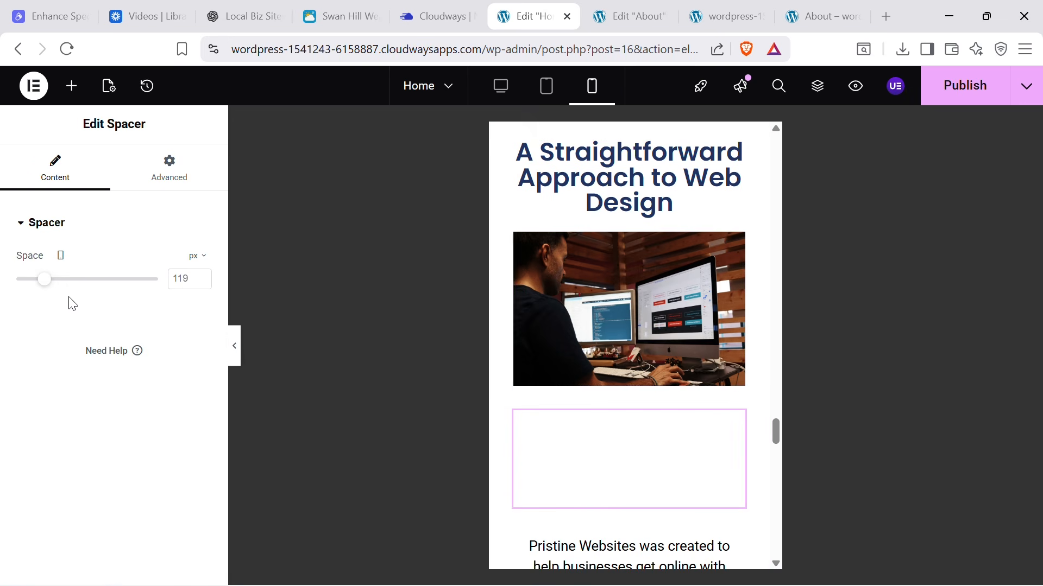
# Collapse the spacer below the image to 2 px on mobile.
pyautogui.moveTo(47, 288); pyautogui.dragTo(20, 293)
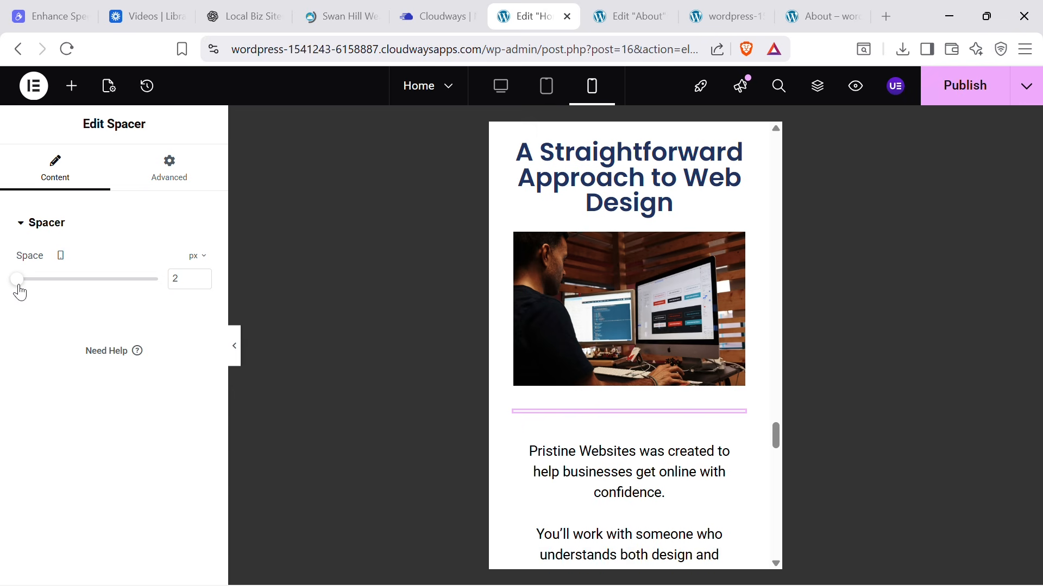
pyautogui.scroll(-12, 673, 345)
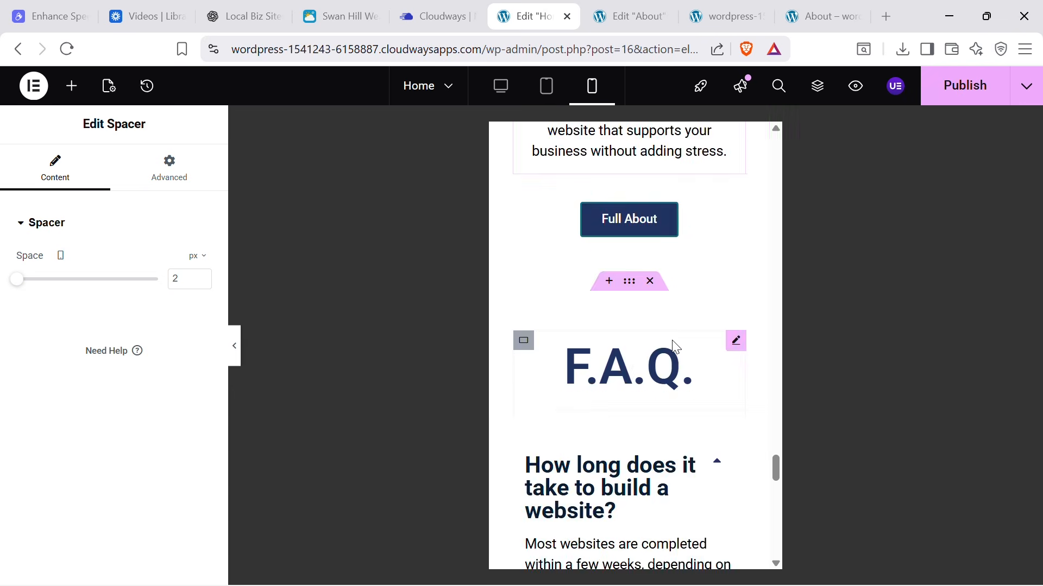
pyautogui.scroll(-2, 676, 347)
pyautogui.scroll(3, 676, 348)
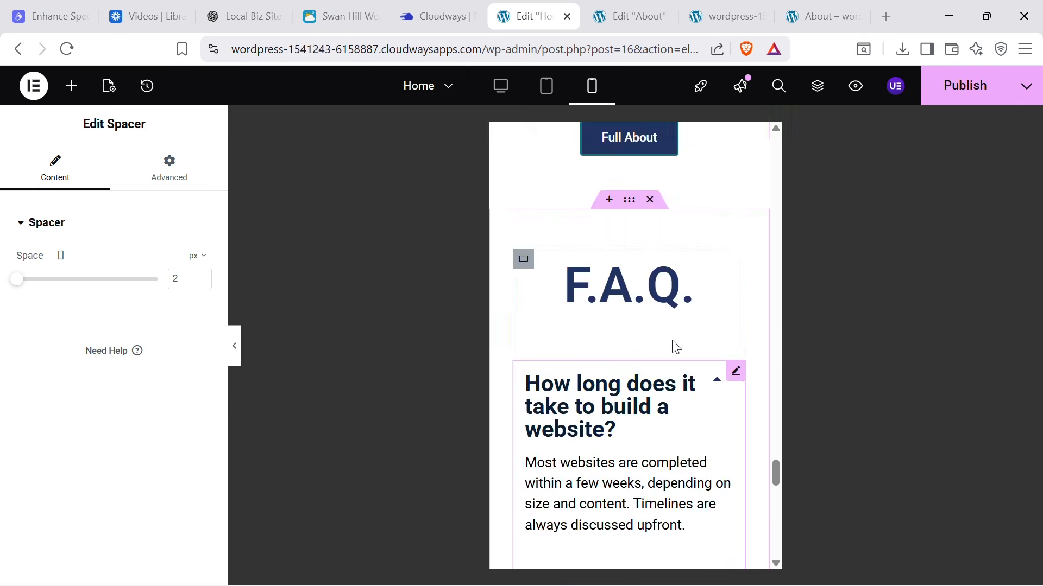
pyautogui.scroll(-5, 676, 347)
pyautogui.scroll(2, 676, 348)
# Show the FAQ toggle's style settings and review the mobile layout down to the footer.
pyautogui.click(735, 207)
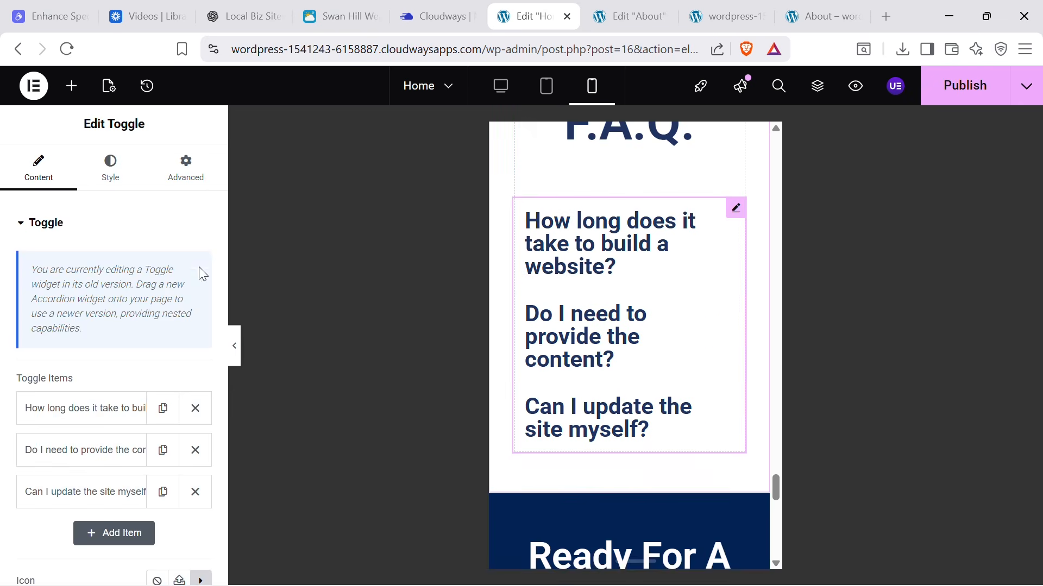
pyautogui.click(91, 176)
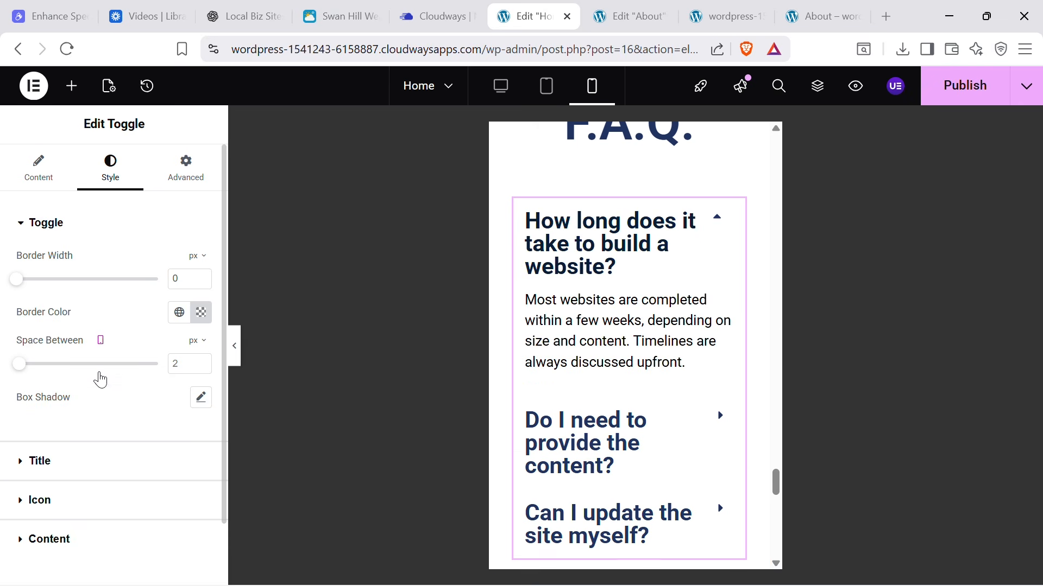
pyautogui.scroll(-8, 668, 331)
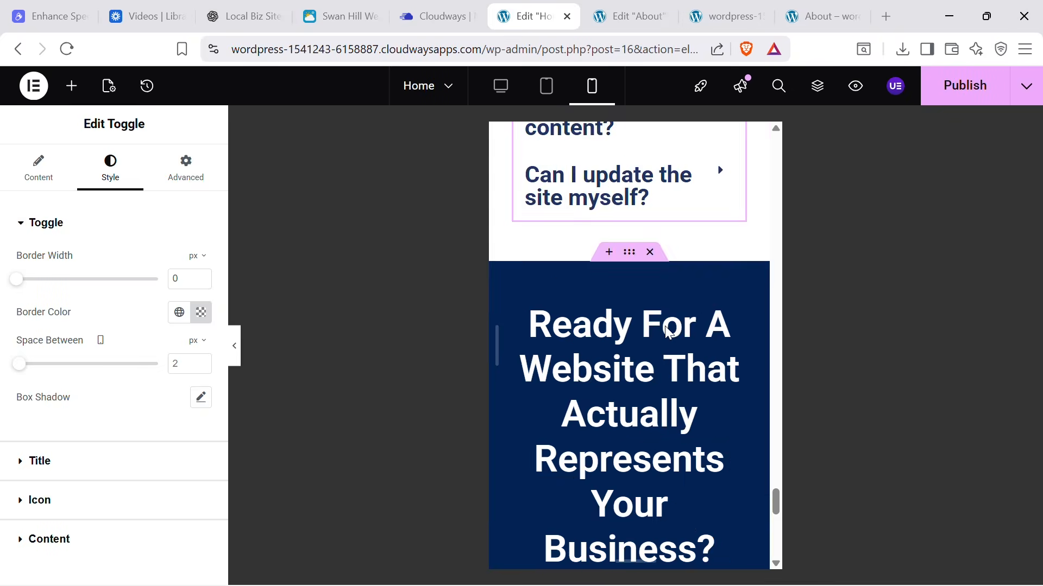
pyautogui.scroll(-4, 664, 324)
pyautogui.scroll(3, 665, 326)
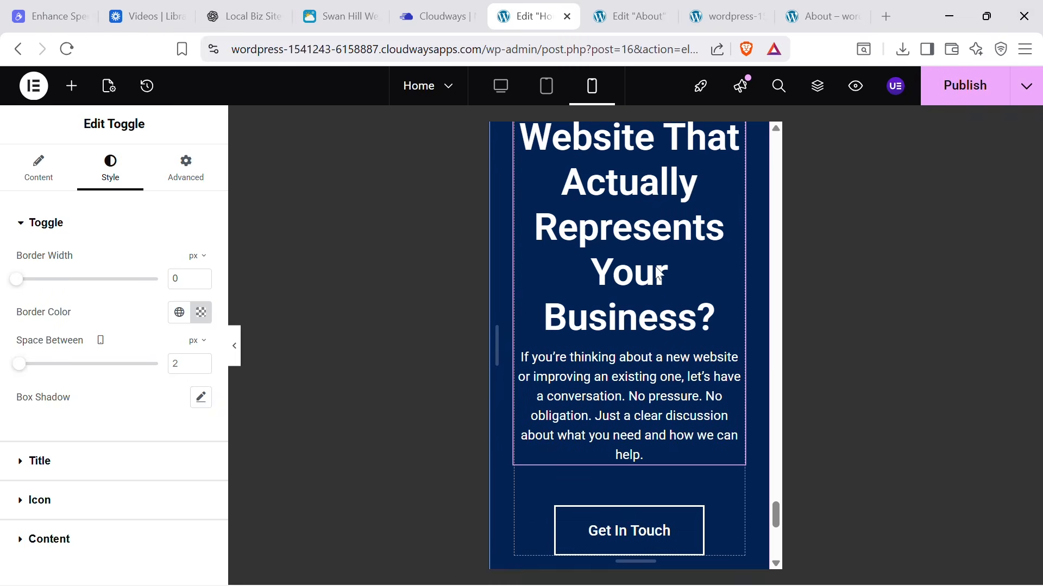
pyautogui.scroll(-3, 660, 272)
pyautogui.scroll(4, 663, 272)
pyautogui.scroll(-5, 709, 248)
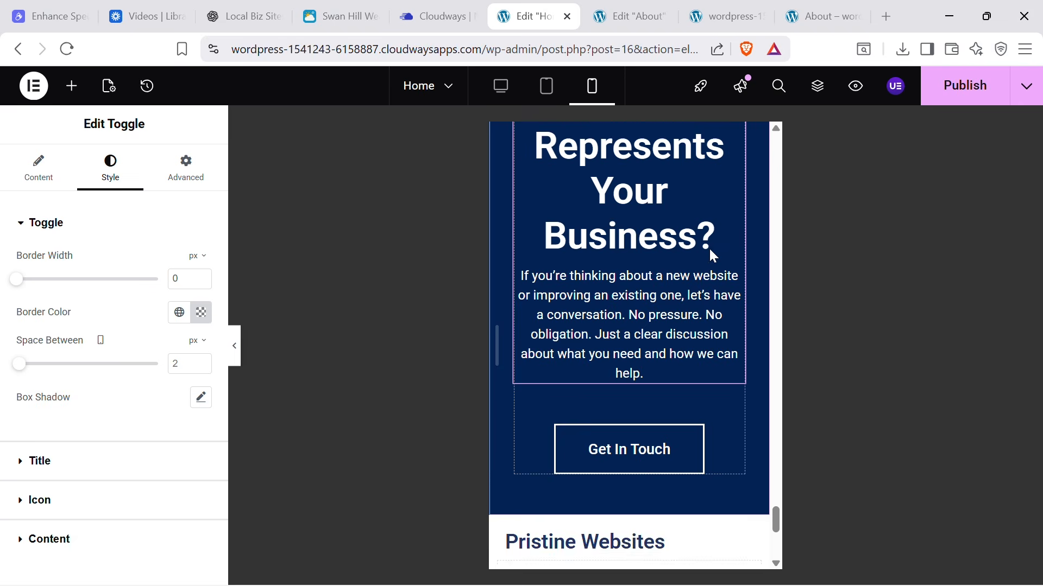
pyautogui.scroll(-3, 709, 247)
# Centre the Pristine Websites footer heading on mobile.
pyautogui.moveTo(667, 218)
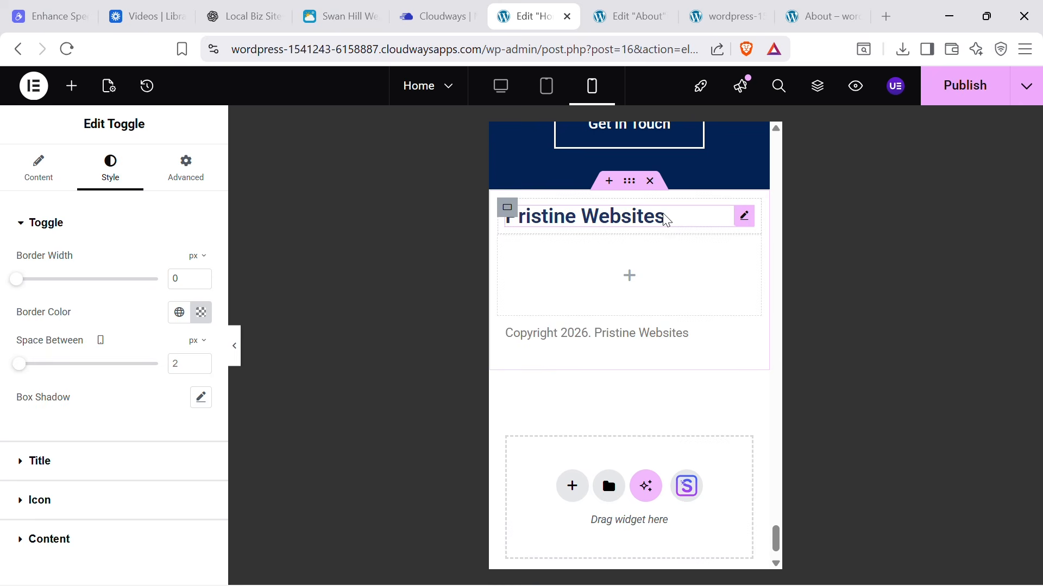
pyautogui.click(739, 218)
pyautogui.click(109, 179)
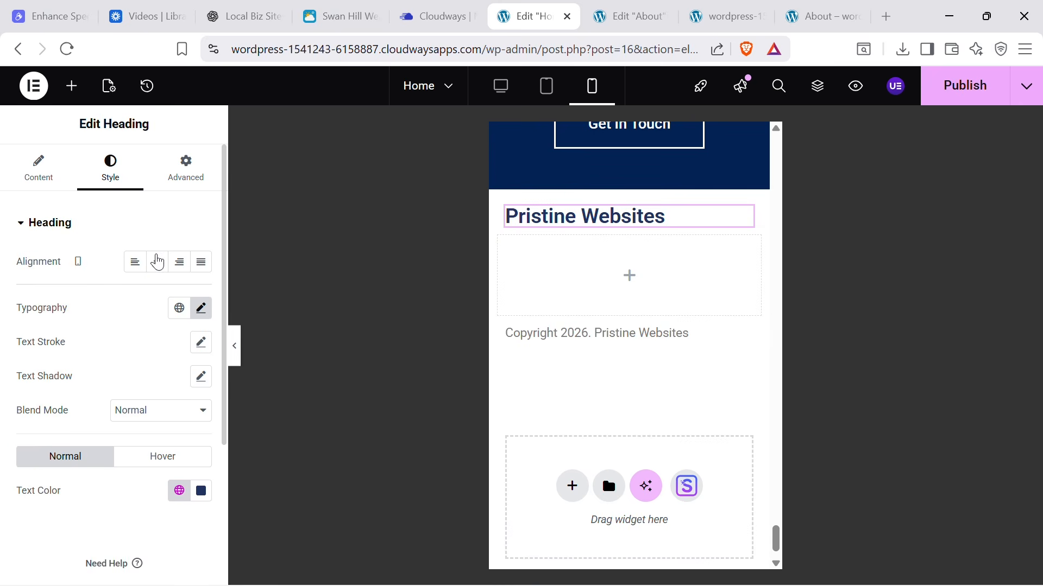
pyautogui.click(158, 262)
# Centre the footer's copyright text on mobile.
pyautogui.click(741, 334)
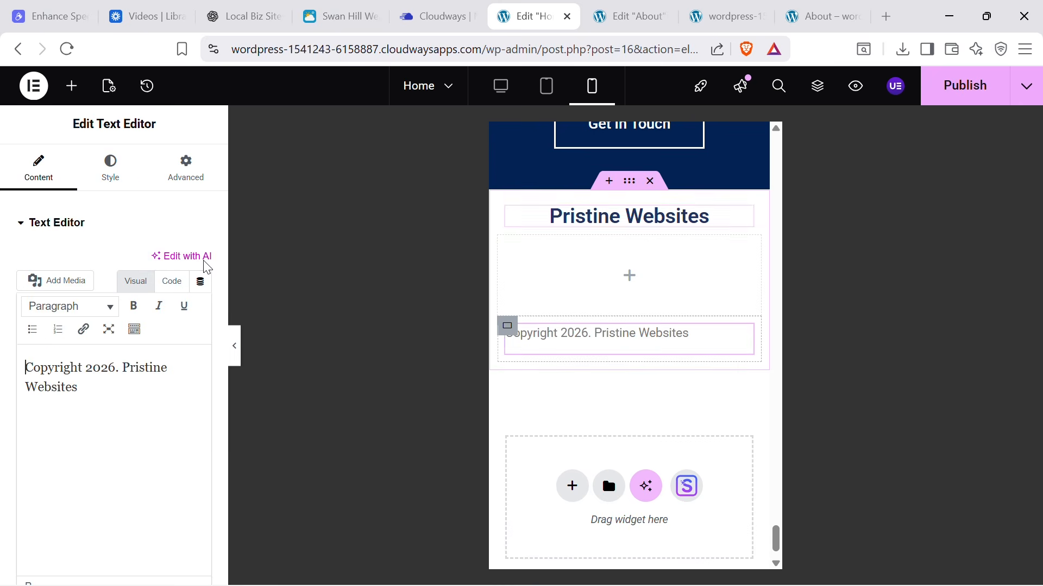
pyautogui.click(111, 172)
pyautogui.click(157, 262)
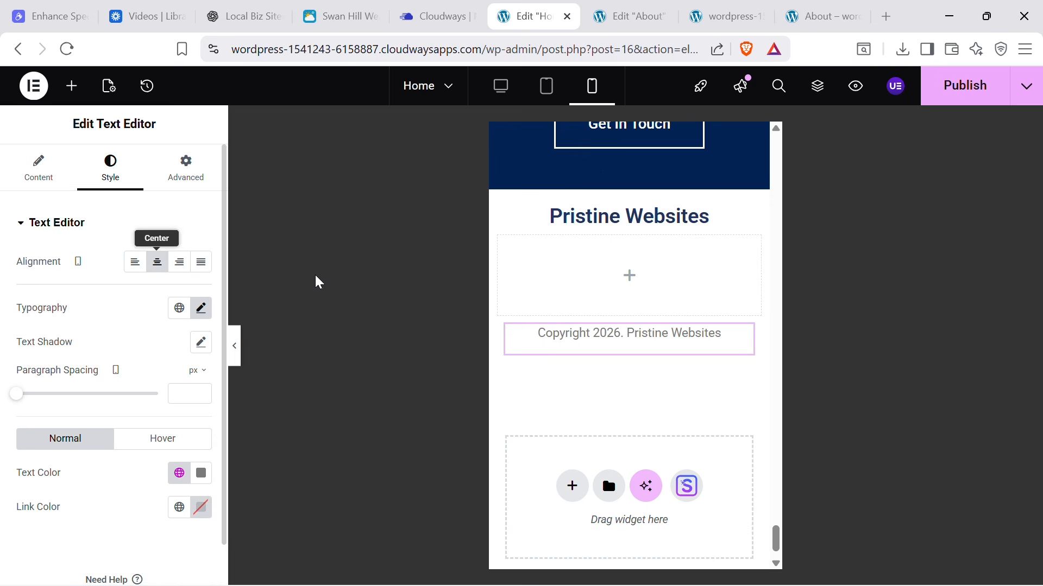
pyautogui.scroll(20, 644, 423)
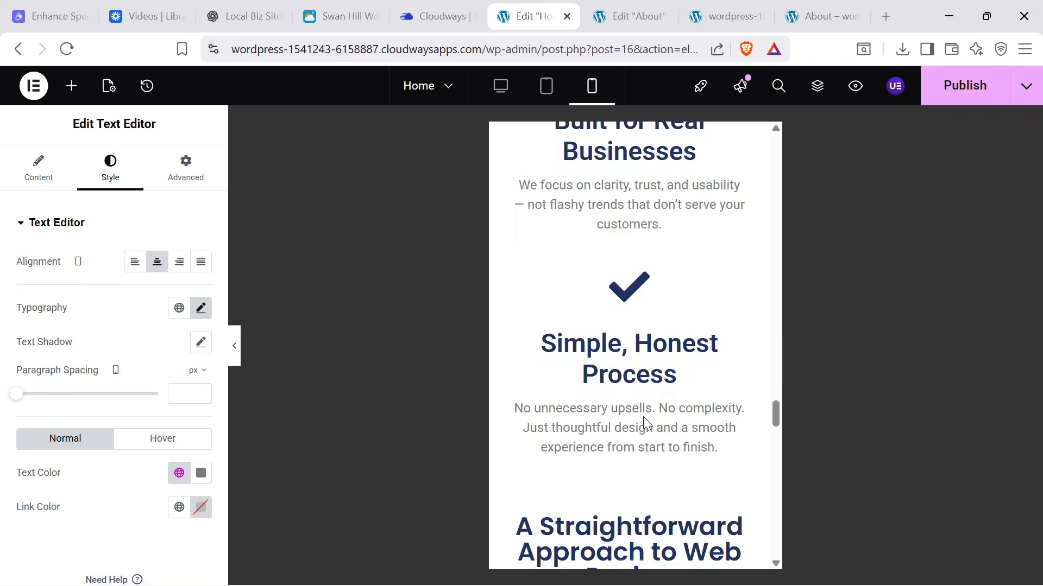
pyautogui.scroll(10, 652, 405)
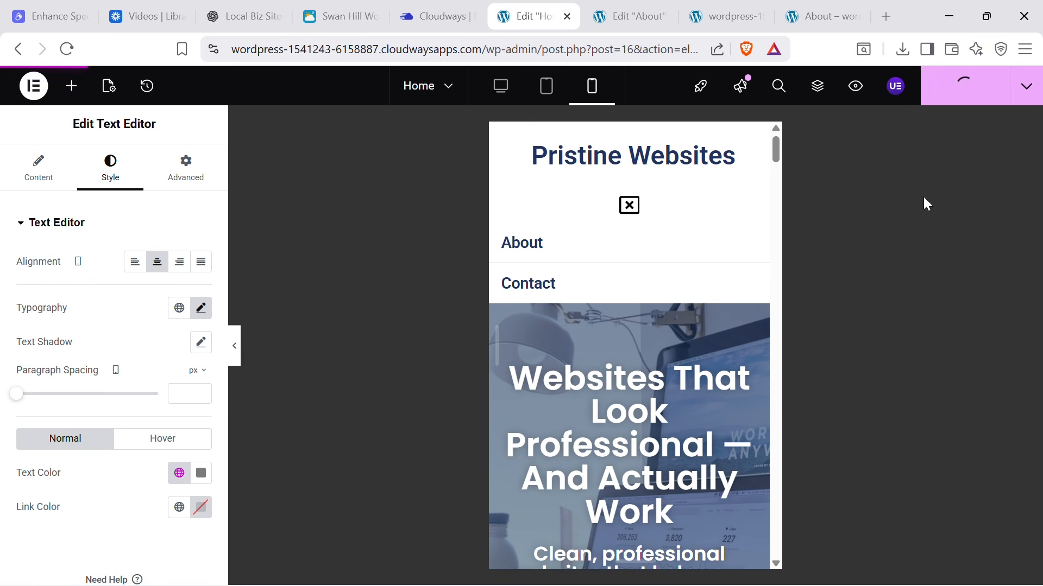
# Switch to the Tablet Portrait preview and scroll through the Home page.
pyautogui.click(555, 92)
pyautogui.scroll(-15, 869, 157)
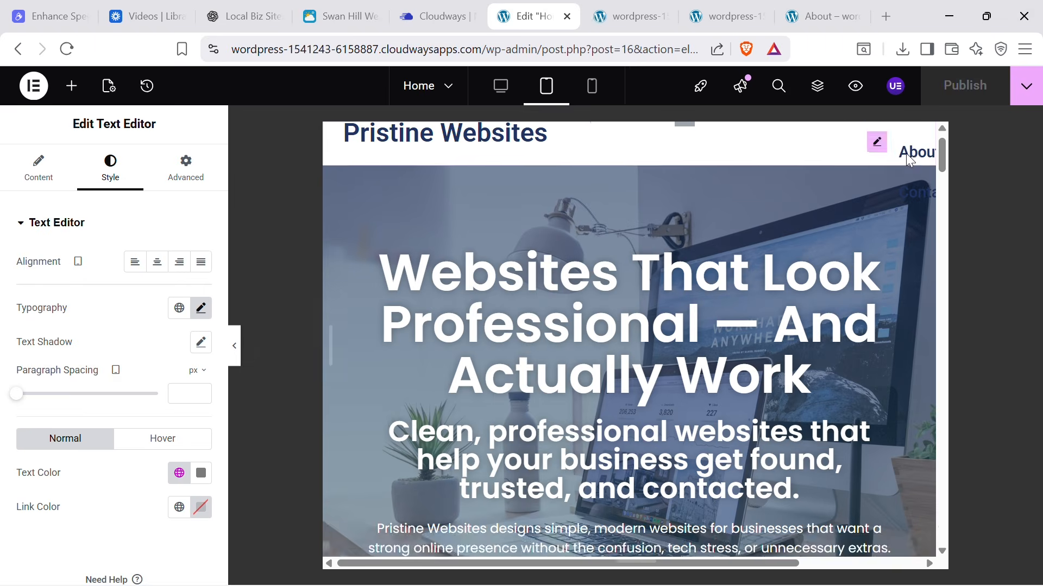
pyautogui.scroll(8, 808, 385)
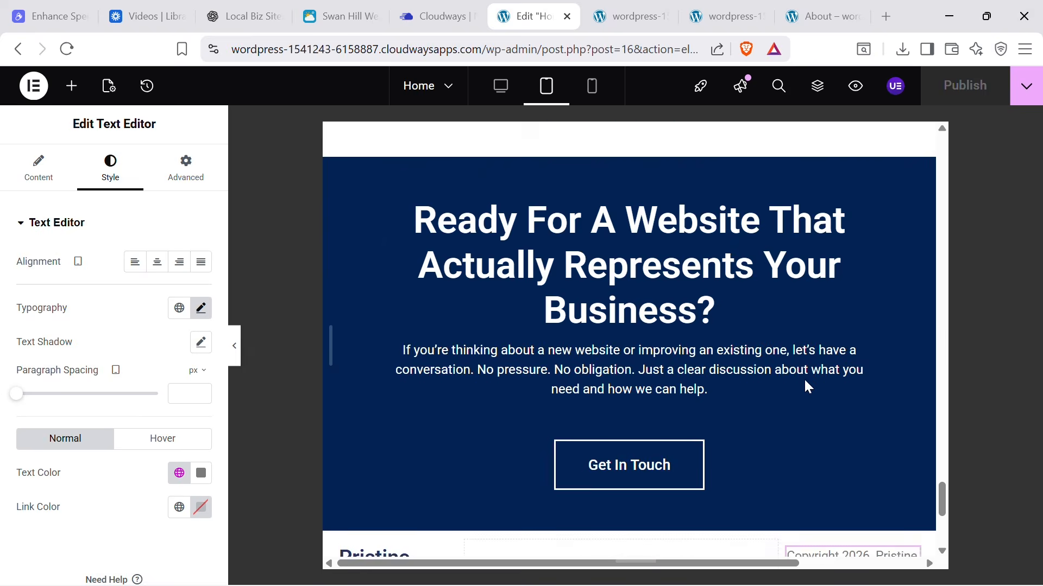
pyautogui.scroll(5, 808, 385)
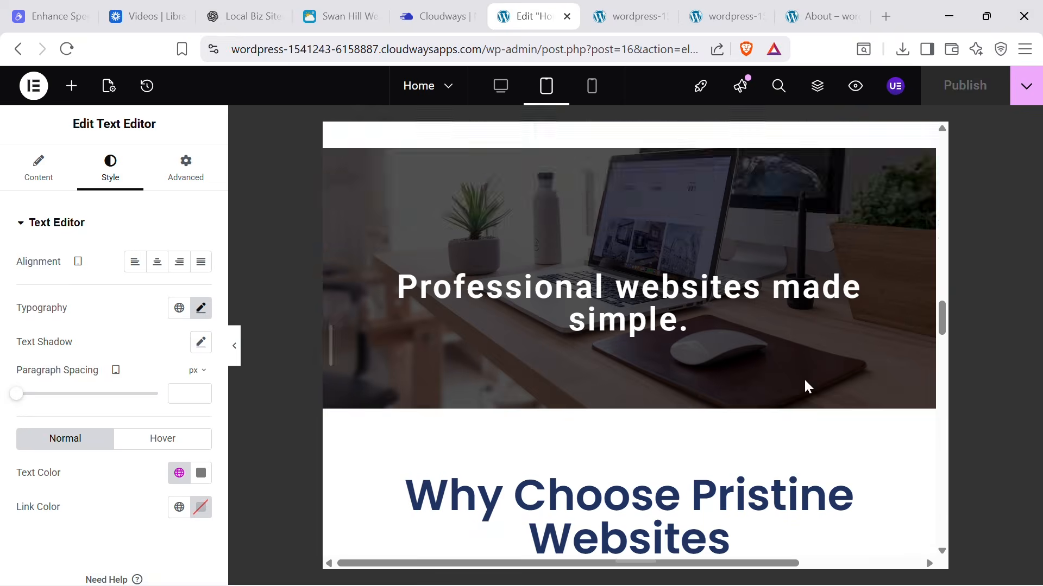
pyautogui.scroll(-7, 805, 384)
pyautogui.scroll(12, 725, 329)
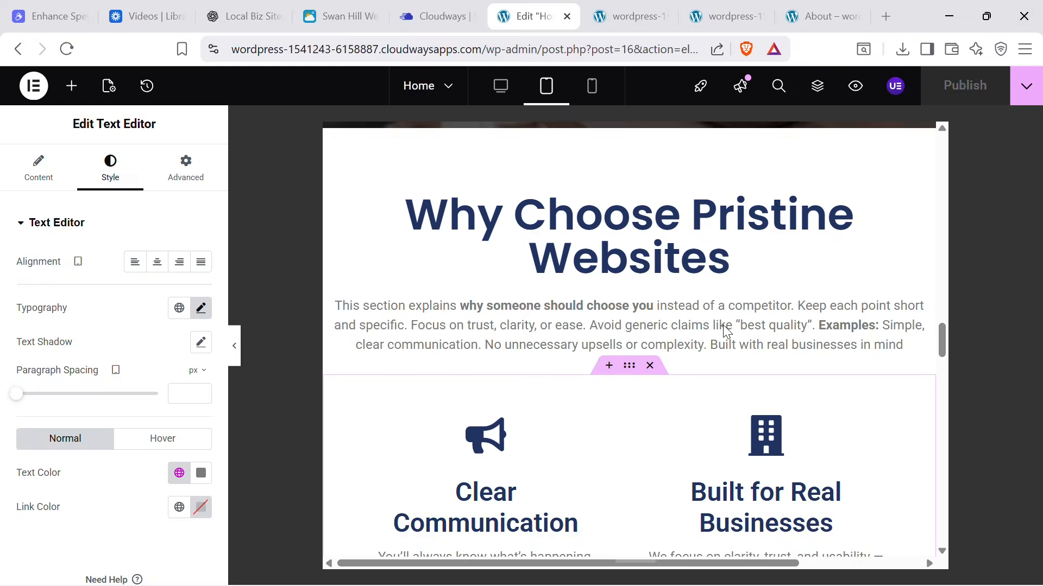
pyautogui.scroll(10, 726, 331)
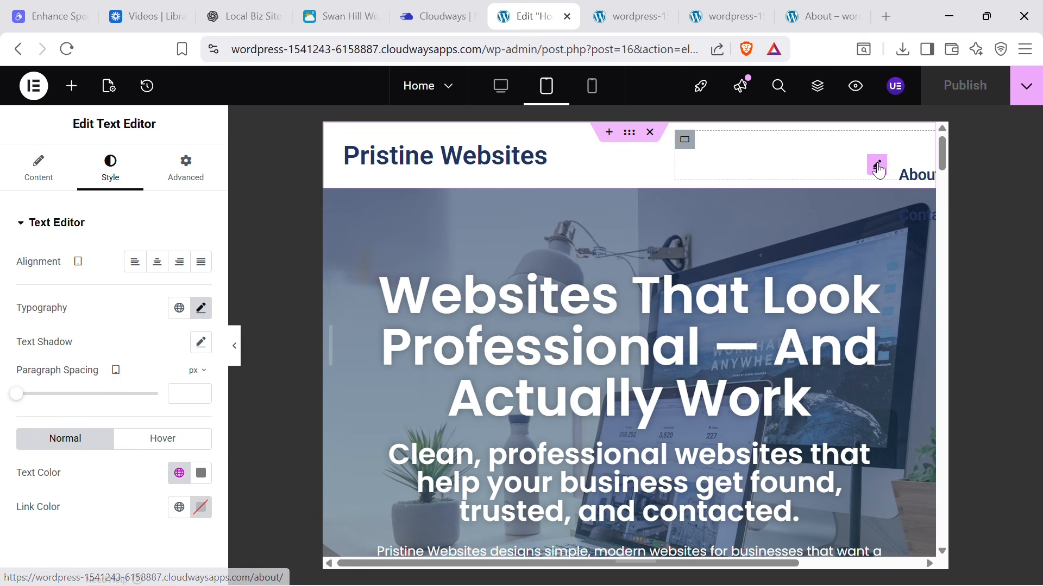
# Set the Nav Menu breakpoint to Tablet (1025px >), then check the mobile and tablet previews.
pyautogui.click(937, 199)
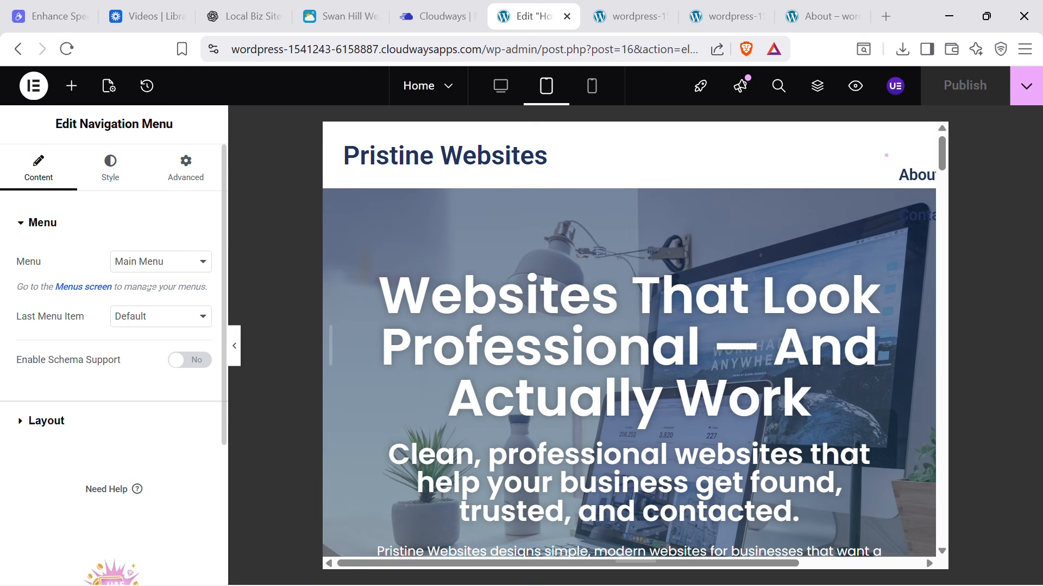
pyautogui.click(112, 169)
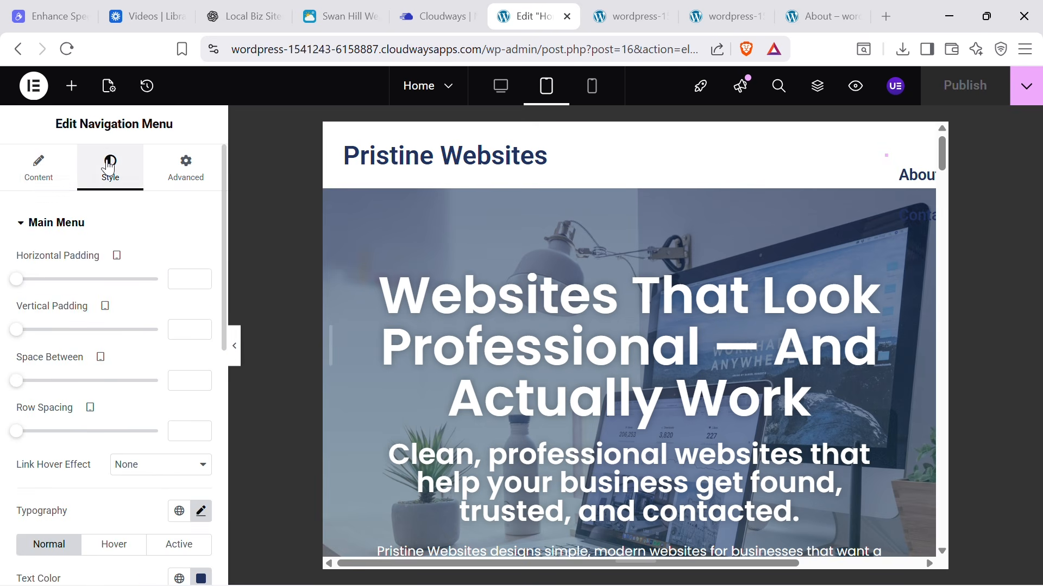
pyautogui.click(47, 165)
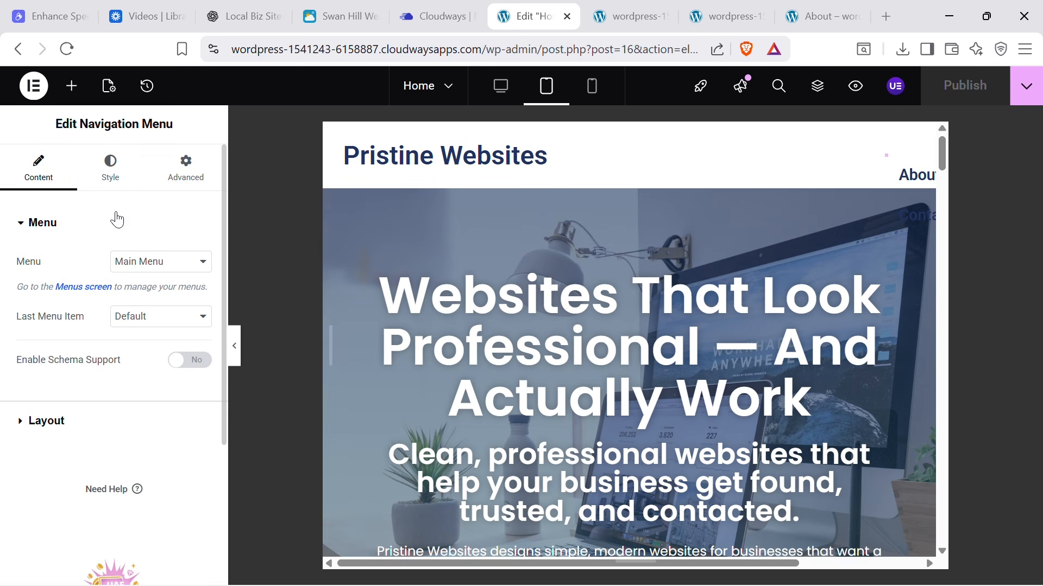
pyautogui.click(90, 175)
pyautogui.click(42, 170)
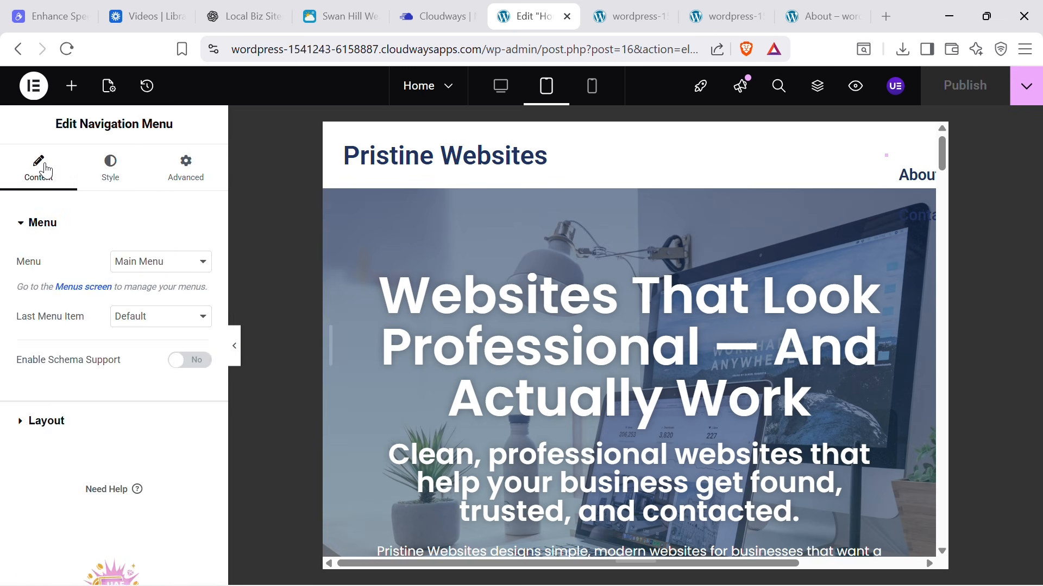
pyautogui.scroll(-4, 81, 326)
pyautogui.click(42, 215)
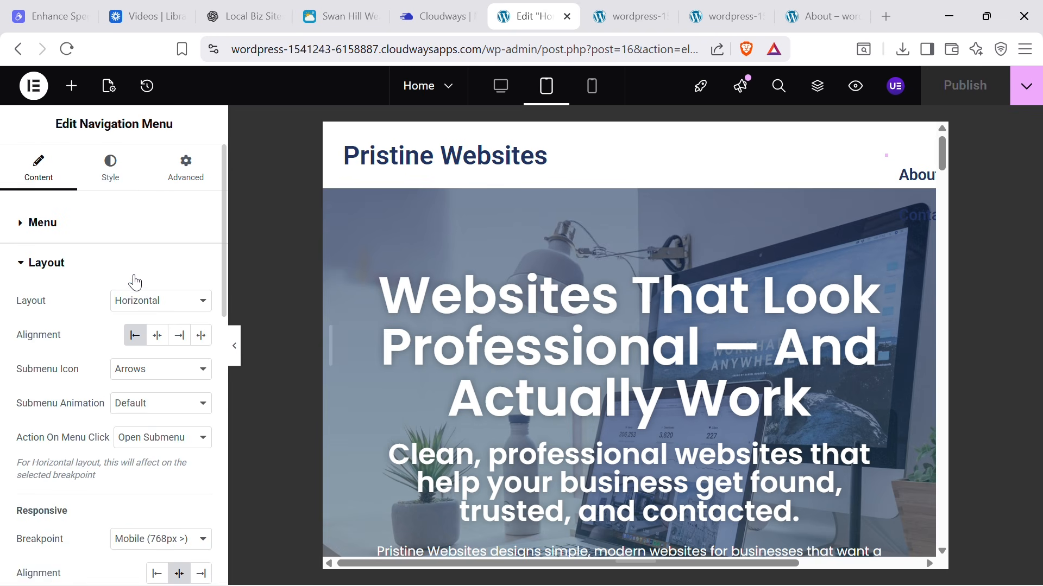
pyautogui.scroll(-2, 138, 285)
pyautogui.click(162, 459)
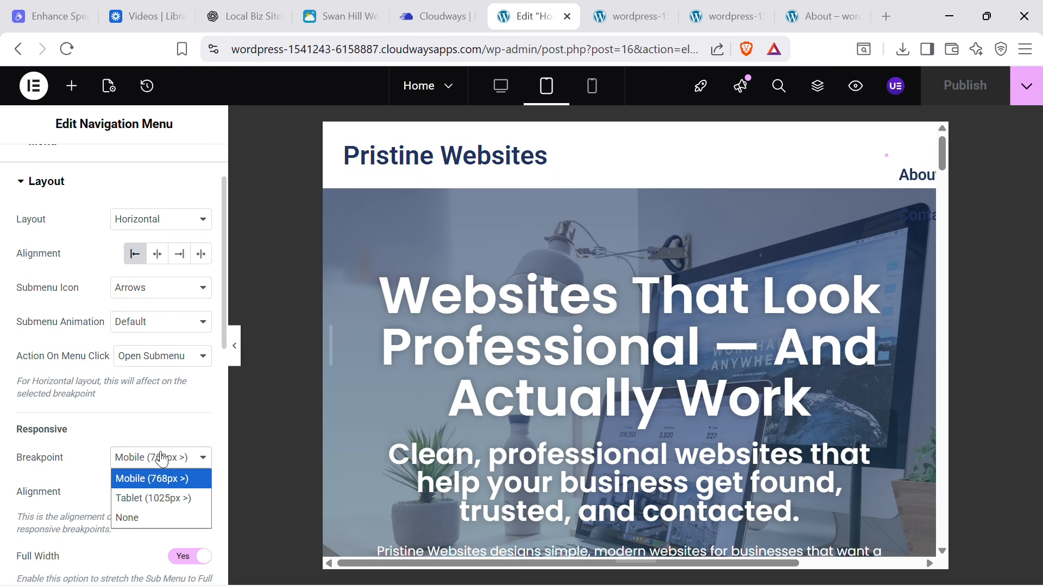
pyautogui.click(146, 499)
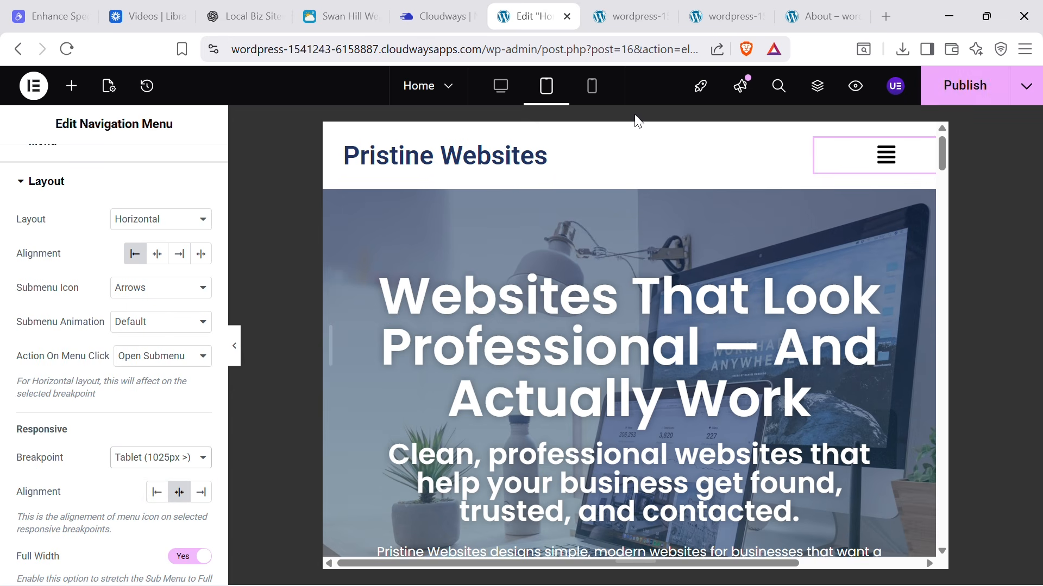
pyautogui.click(602, 95)
pyautogui.click(560, 92)
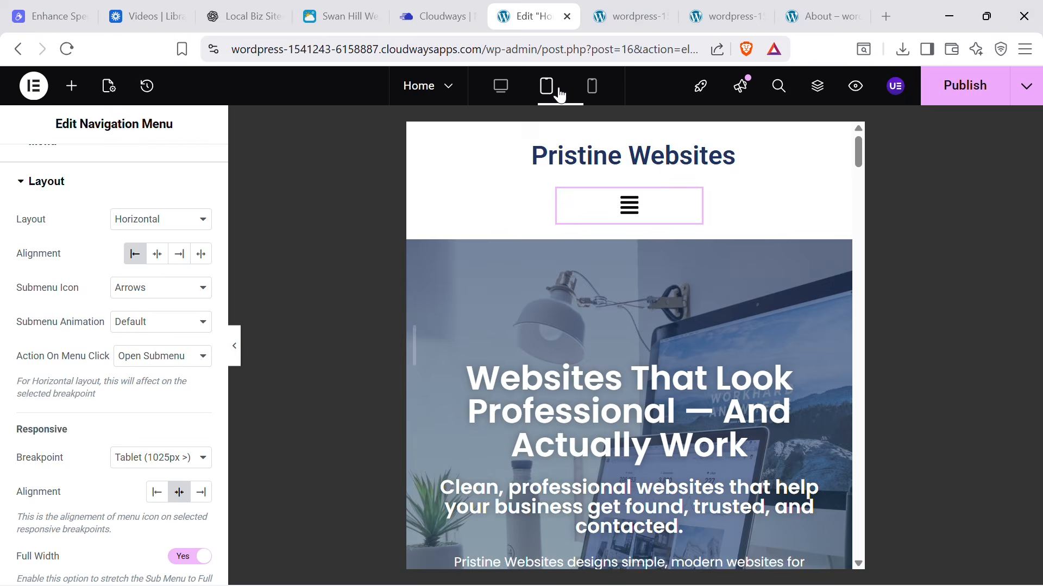